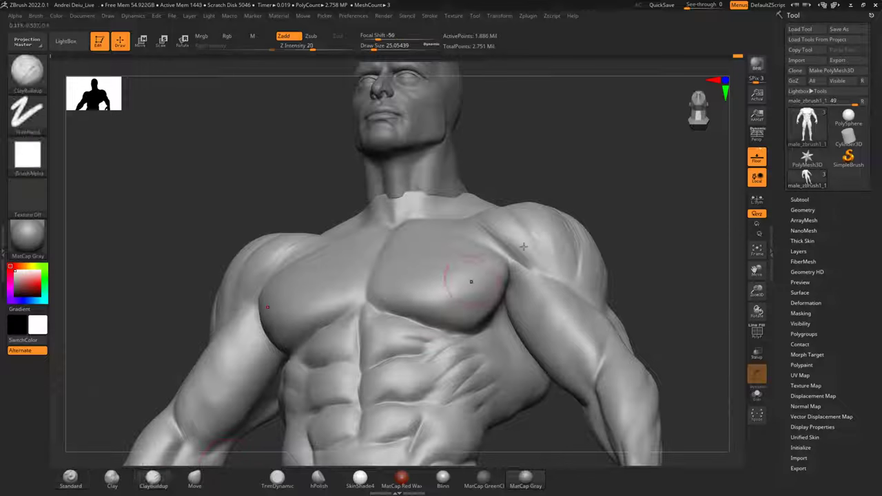
Isolate the upper-arm polygroup, hiding the rest of the body mesh.
{"action": "mouse_move", "coordinate": [652, 235]}
{"action": "left_mouse_down"}
{"action": "mouse_move", "coordinate": [701, 278]}
{"action": "mouse_move", "coordinate": [680, 299]}
{"action": "left_mouse_up"}
{"action": "left_click", "coordinate": [754, 335]}
{"action": "left_click", "coordinate": [563, 318], "text": "ctrl+shift"}
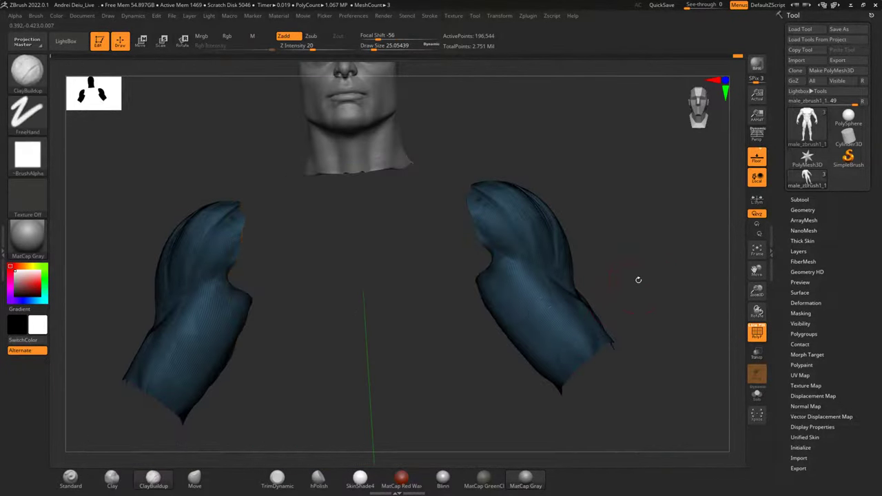
{"action": "left_click", "coordinate": [756, 332]}
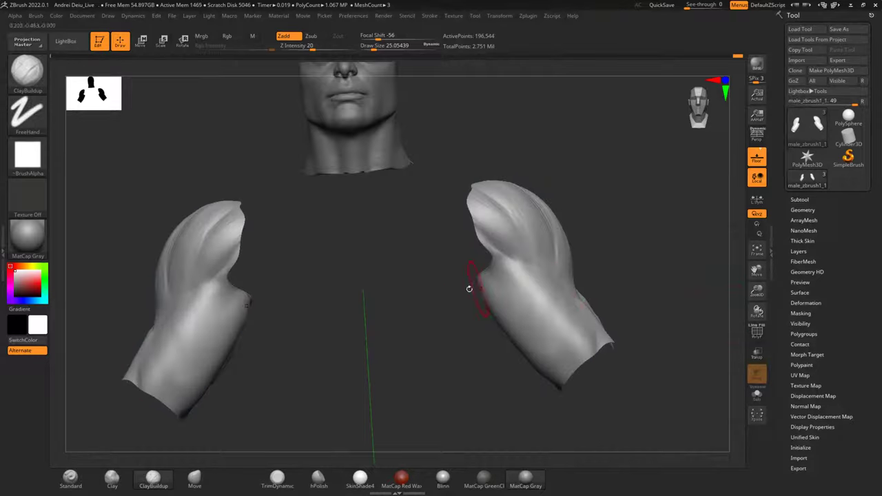
Build up horizontal muscle fibers along the biceps with ClayBuildup, smooth them, and unhide the rest of the body.
{"action": "left_click_drag", "start_coordinate": [433, 313], "coordinate": [450, 321]}
{"action": "mouse_move", "coordinate": [502, 263]}
{"action": "left_mouse_down"}
{"action": "mouse_move", "coordinate": [481, 267]}
{"action": "mouse_move", "coordinate": [476, 291]}
{"action": "mouse_move", "coordinate": [515, 278]}
{"action": "mouse_move", "coordinate": [491, 310]}
{"action": "mouse_move", "coordinate": [530, 282]}
{"action": "mouse_move", "coordinate": [501, 309]}
{"action": "mouse_move", "coordinate": [532, 288]}
{"action": "mouse_move", "coordinate": [504, 323]}
{"action": "mouse_move", "coordinate": [534, 301]}
{"action": "mouse_move", "coordinate": [507, 334]}
{"action": "mouse_move", "coordinate": [519, 351]}
{"action": "left_mouse_up"}
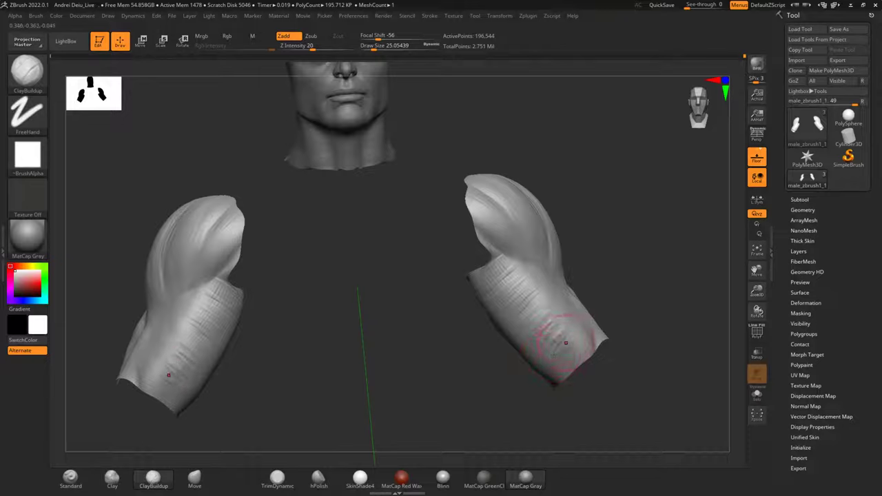
{"action": "key", "text": "shift"}
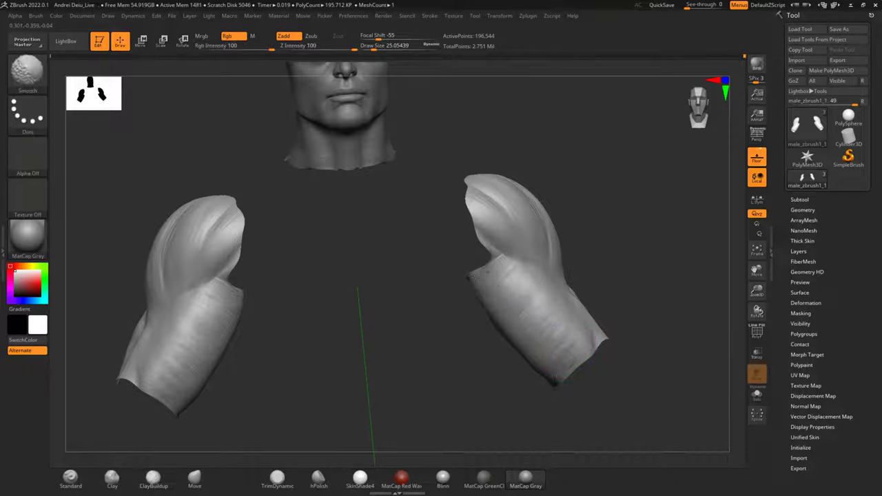
{"action": "mouse_move", "coordinate": [503, 265]}
{"action": "left_mouse_down"}
{"action": "mouse_move", "coordinate": [471, 282]}
{"action": "mouse_move", "coordinate": [493, 269]}
{"action": "mouse_move", "coordinate": [484, 283]}
{"action": "left_mouse_up"}
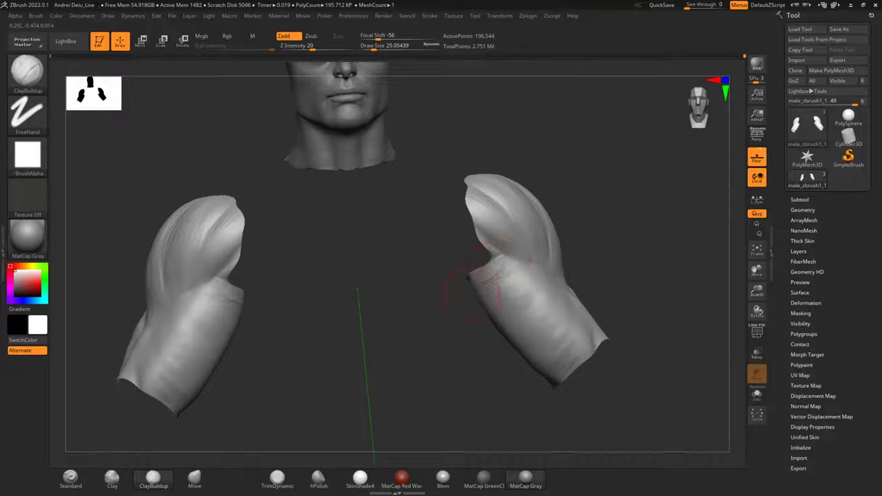
{"action": "key", "text": "shift"}
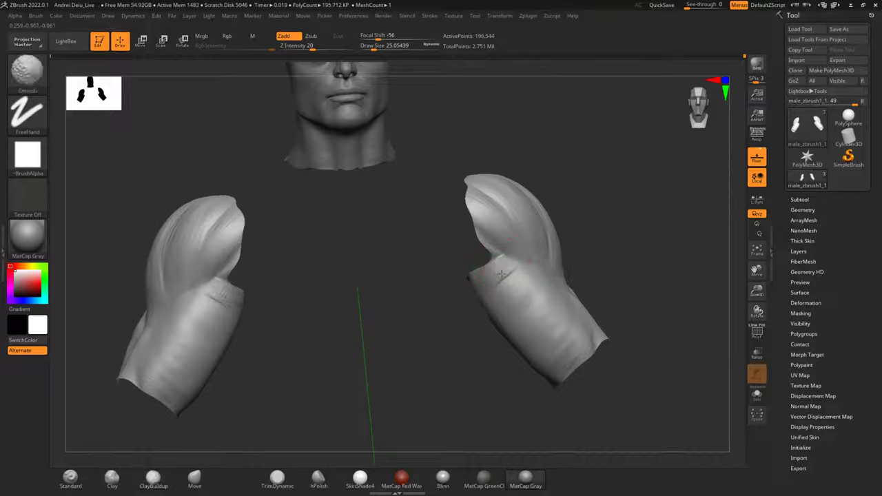
{"action": "left_click_drag", "start_coordinate": [515, 273], "coordinate": [505, 278], "text": "shift"}
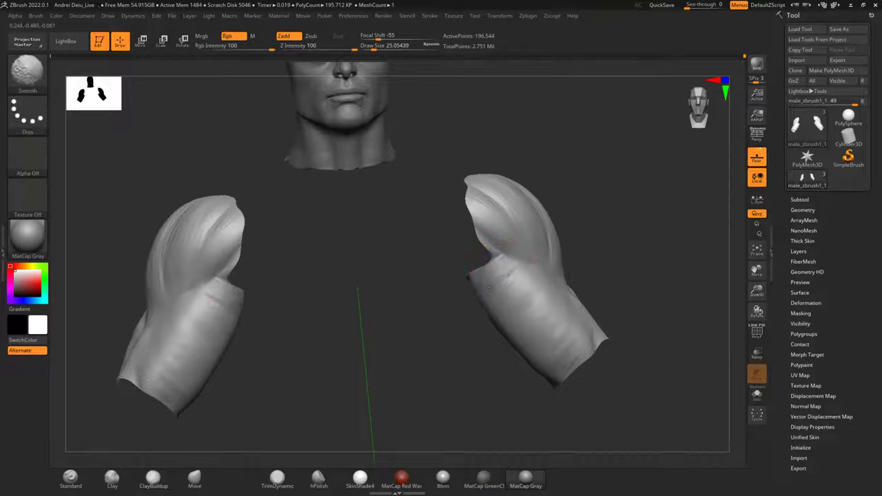
{"action": "left_click", "coordinate": [669, 270], "text": "ctrl+shift"}
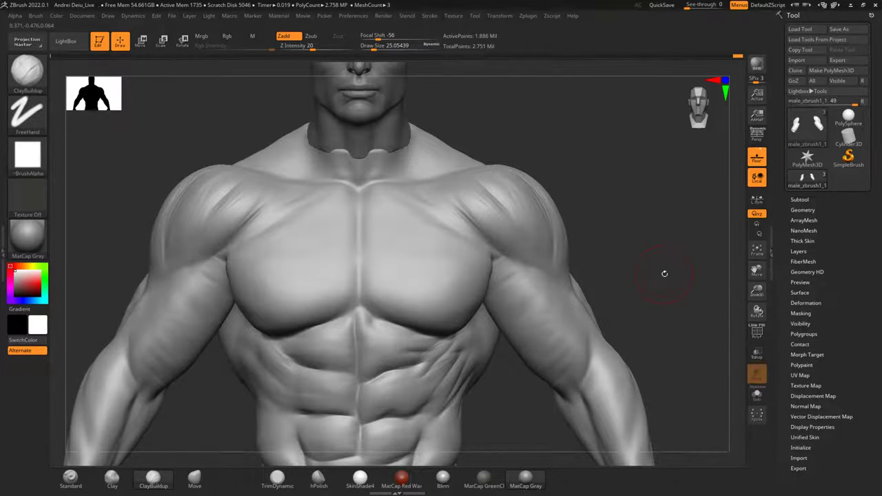
Smooth the surface of the biceps, elbows and upper forearms on both arms.
{"action": "mouse_move", "coordinate": [668, 267]}
{"action": "left_mouse_down"}
{"action": "mouse_move", "coordinate": [647, 274]}
{"action": "mouse_move", "coordinate": [671, 197]}
{"action": "mouse_move", "coordinate": [665, 206]}
{"action": "mouse_move", "coordinate": [651, 201]}
{"action": "mouse_move", "coordinate": [685, 207]}
{"action": "mouse_move", "coordinate": [664, 250]}
{"action": "mouse_move", "coordinate": [660, 221]}
{"action": "mouse_move", "coordinate": [680, 219]}
{"action": "mouse_move", "coordinate": [682, 193]}
{"action": "mouse_move", "coordinate": [644, 183]}
{"action": "mouse_move", "coordinate": [661, 244]}
{"action": "mouse_move", "coordinate": [682, 222]}
{"action": "mouse_move", "coordinate": [636, 228]}
{"action": "mouse_move", "coordinate": [618, 197]}
{"action": "left_mouse_up"}
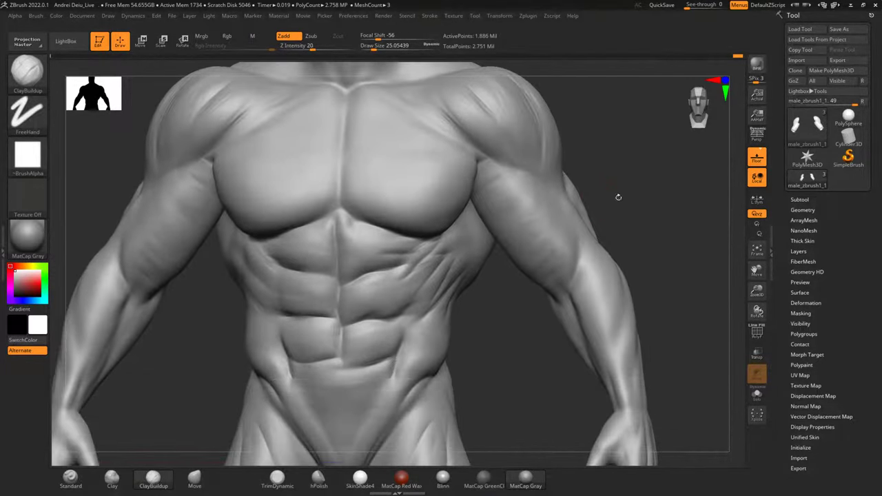
{"action": "key", "text": "shift"}
{"action": "left_click_drag", "start_coordinate": [526, 222], "coordinate": [541, 217], "text": "shift"}
{"action": "mouse_move", "coordinate": [572, 273]}
{"action": "left_mouse_down", "text": "shift"}
{"action": "mouse_move", "coordinate": [564, 292]}
{"action": "mouse_move", "coordinate": [604, 278]}
{"action": "left_mouse_up", "text": "shift"}
{"action": "mouse_move", "coordinate": [595, 335]}
{"action": "left_mouse_down", "text": "shift"}
{"action": "mouse_move", "coordinate": [587, 349]}
{"action": "mouse_move", "coordinate": [601, 315]}
{"action": "left_mouse_up", "text": "shift"}
{"action": "mouse_move", "coordinate": [618, 203]}
{"action": "left_mouse_down"}
{"action": "mouse_move", "coordinate": [625, 177]}
{"action": "mouse_move", "coordinate": [643, 180]}
{"action": "left_mouse_up"}
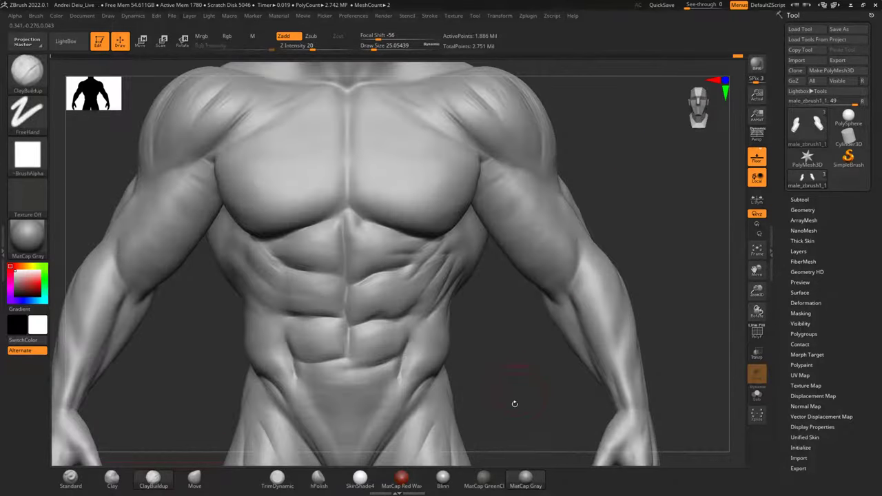
{"action": "left_click_drag", "start_coordinate": [515, 396], "coordinate": [544, 207], "text": "alt"}
{"action": "left_click_drag", "start_coordinate": [545, 302], "coordinate": [549, 221], "text": "alt"}
{"action": "mouse_move", "coordinate": [568, 350]}
{"action": "left_mouse_down", "text": "alt"}
{"action": "mouse_move", "coordinate": [571, 339]}
{"action": "mouse_move", "coordinate": [574, 419]}
{"action": "left_mouse_up", "text": "alt"}
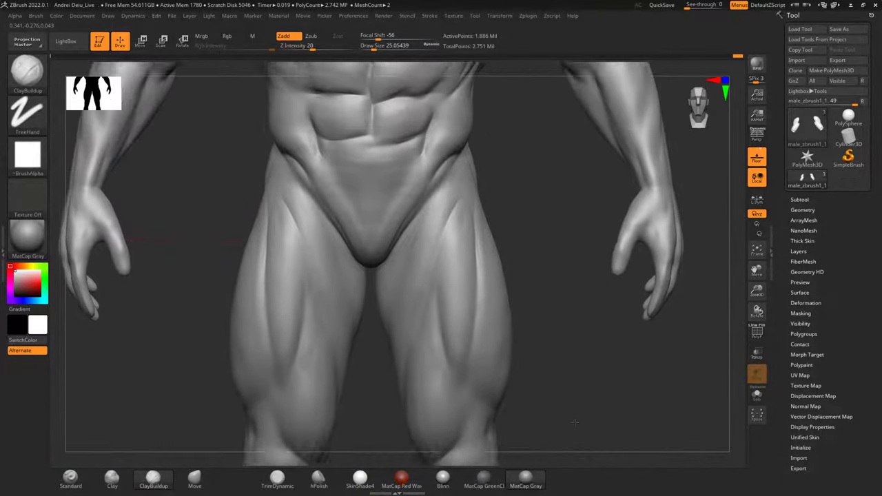
{"action": "left_click_drag", "start_coordinate": [527, 260], "coordinate": [545, 335], "text": "alt"}
{"action": "left_click_drag", "start_coordinate": [554, 212], "coordinate": [540, 323], "text": "alt"}
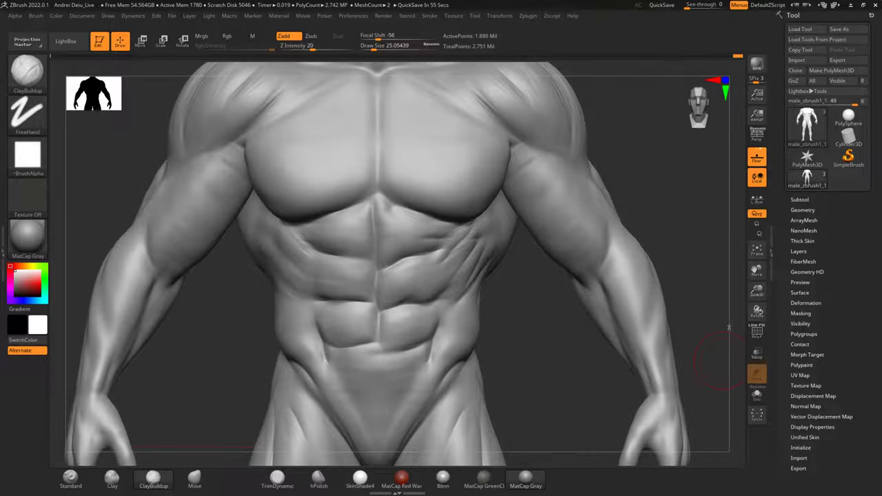
{"action": "mouse_move", "coordinate": [559, 339]}
{"action": "left_mouse_down"}
{"action": "mouse_move", "coordinate": [538, 347]}
{"action": "mouse_move", "coordinate": [554, 351]}
{"action": "left_mouse_up"}
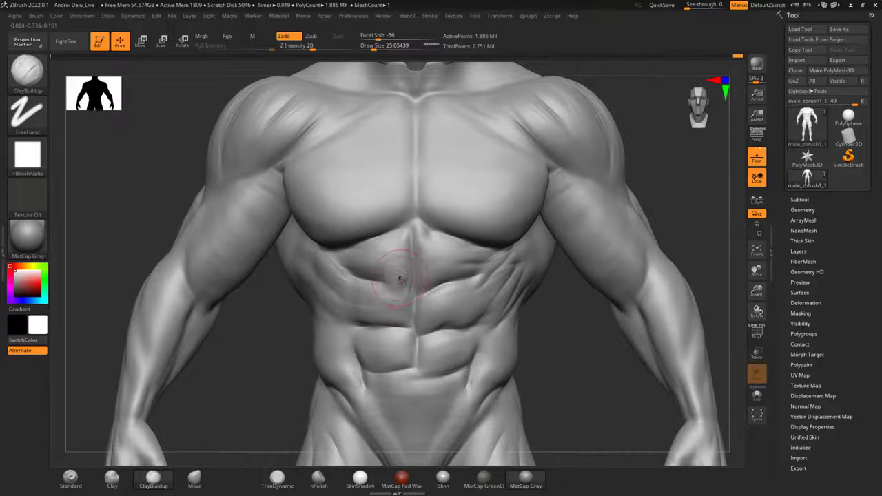
Build up the middle abdominal block on the figure's right side with ClayBuildup and smooth the strokes.
{"action": "key", "text": "shift"}
{"action": "left_click_drag", "start_coordinate": [557, 322], "coordinate": [616, 332]}
{"action": "mouse_move", "coordinate": [381, 330]}
{"action": "left_mouse_down"}
{"action": "mouse_move", "coordinate": [351, 331]}
{"action": "mouse_move", "coordinate": [394, 335]}
{"action": "left_mouse_up"}
{"action": "key", "text": "shift"}
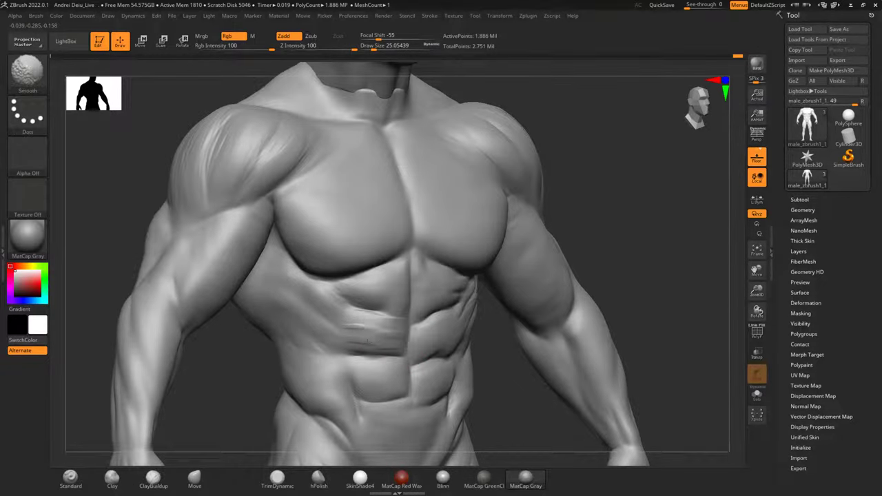
{"action": "left_click_drag", "start_coordinate": [347, 334], "coordinate": [335, 311], "text": "shift"}
{"action": "mouse_move", "coordinate": [598, 224]}
{"action": "left_mouse_down", "text": "shift"}
{"action": "mouse_move", "coordinate": [646, 204]}
{"action": "mouse_move", "coordinate": [647, 249]}
{"action": "mouse_move", "coordinate": [653, 221]}
{"action": "left_mouse_up", "text": "shift"}
Set the clay brush to Z Intensity 7 and draw size about 15.55, and sculpt soft muscle fibers across the ribs below the right pectoral.
{"action": "key", "text": "space"}
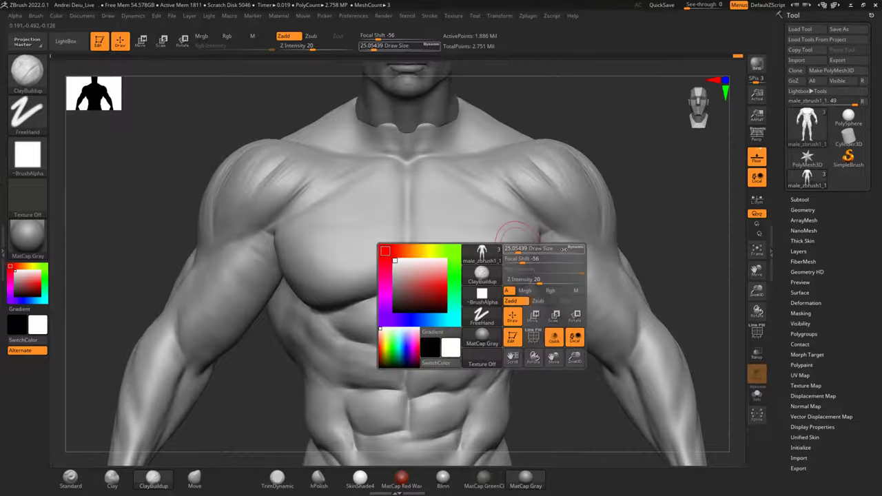
{"action": "left_click_drag", "start_coordinate": [522, 280], "coordinate": [510, 280]}
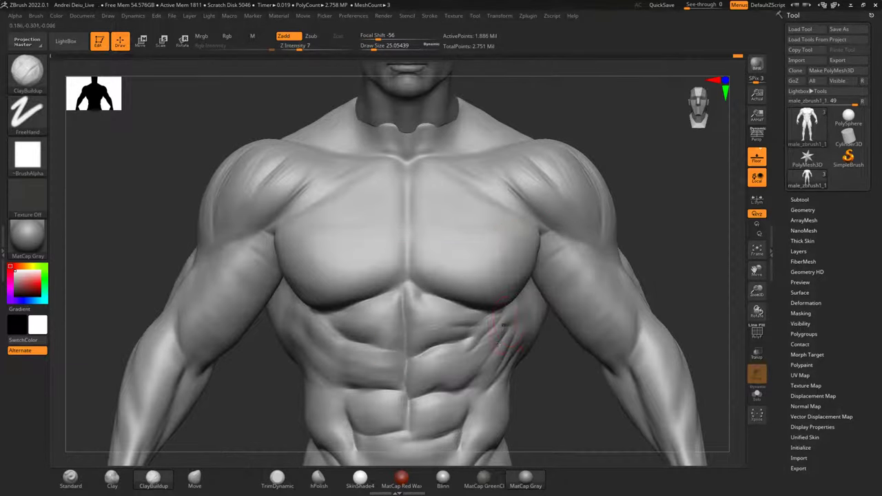
{"action": "left_click_drag", "start_coordinate": [533, 394], "coordinate": [531, 376], "text": "alt"}
{"action": "left_click_drag", "start_coordinate": [530, 376], "coordinate": [551, 377]}
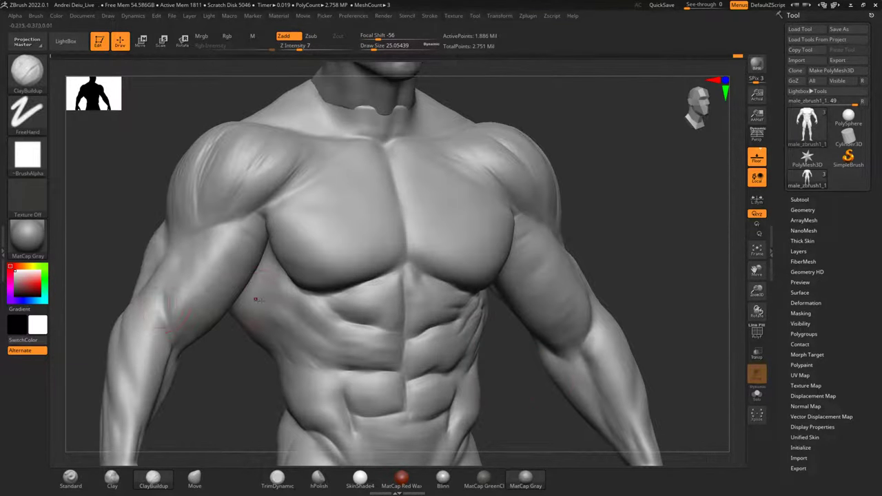
{"action": "key", "text": "space"}
{"action": "mouse_move", "coordinate": [244, 316]}
{"action": "left_mouse_down"}
{"action": "mouse_move", "coordinate": [299, 304]}
{"action": "mouse_move", "coordinate": [343, 330]}
{"action": "left_mouse_up"}
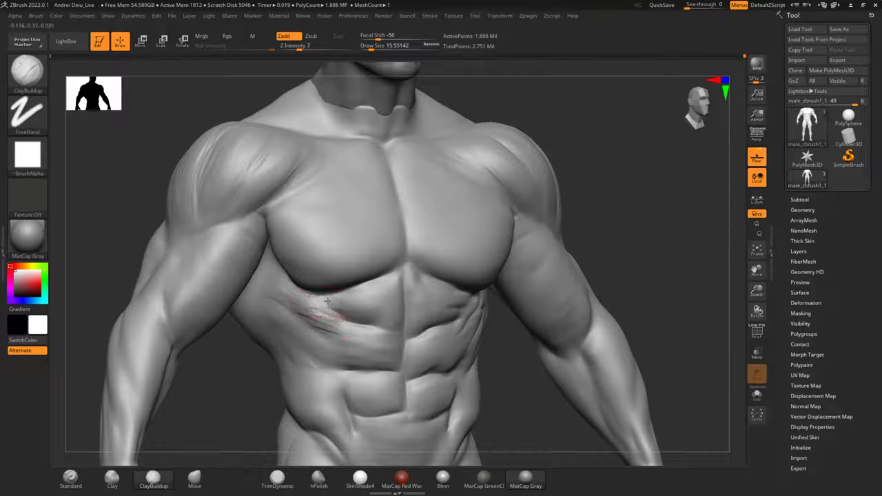
{"action": "mouse_move", "coordinate": [308, 301]}
{"action": "left_mouse_down"}
{"action": "mouse_move", "coordinate": [359, 309]}
{"action": "mouse_move", "coordinate": [324, 302]}
{"action": "mouse_move", "coordinate": [334, 306]}
{"action": "mouse_move", "coordinate": [354, 291]}
{"action": "mouse_move", "coordinate": [388, 309]}
{"action": "mouse_move", "coordinate": [377, 300]}
{"action": "mouse_move", "coordinate": [348, 303]}
{"action": "mouse_move", "coordinate": [355, 299]}
{"action": "left_mouse_up"}
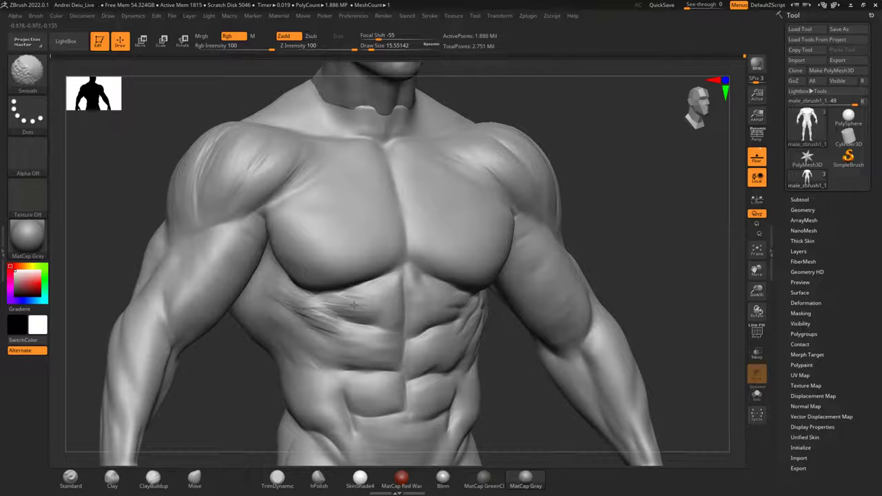
{"action": "mouse_move", "coordinate": [236, 349]}
{"action": "left_mouse_down", "text": "shift"}
{"action": "mouse_move", "coordinate": [246, 393]}
{"action": "mouse_move", "coordinate": [198, 338]}
{"action": "left_mouse_up", "text": "shift"}
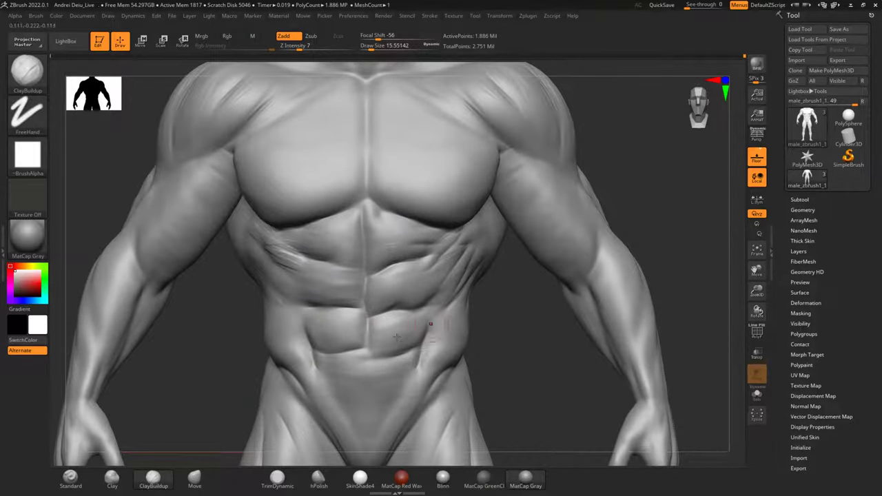
Sculpt diagonal muscle fibers from the right oblique into the lower abdominal block and smooth them.
{"action": "mouse_move", "coordinate": [518, 337]}
{"action": "left_mouse_down"}
{"action": "mouse_move", "coordinate": [537, 353]}
{"action": "mouse_move", "coordinate": [528, 365]}
{"action": "left_mouse_up"}
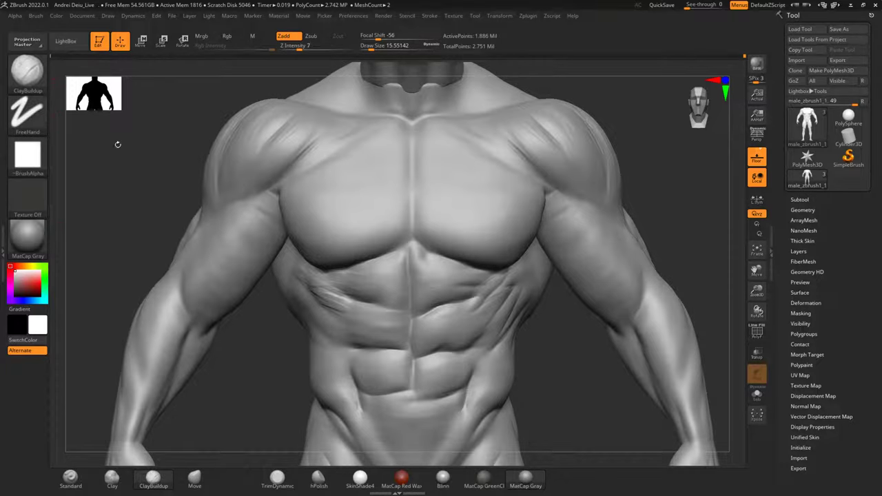
{"action": "mouse_move", "coordinate": [556, 373]}
{"action": "left_mouse_down"}
{"action": "mouse_move", "coordinate": [567, 344]}
{"action": "mouse_move", "coordinate": [575, 352]}
{"action": "left_mouse_up"}
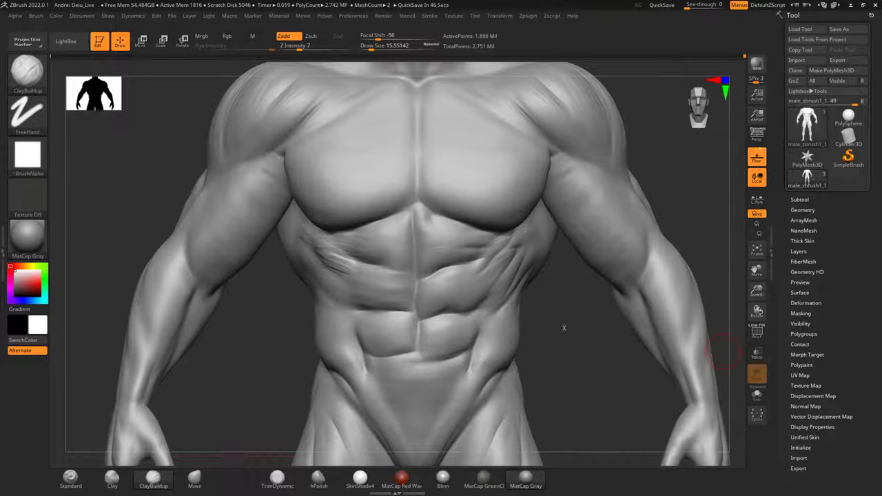
{"action": "mouse_move", "coordinate": [556, 326]}
{"action": "left_mouse_down"}
{"action": "mouse_move", "coordinate": [577, 329]}
{"action": "mouse_move", "coordinate": [564, 343]}
{"action": "mouse_move", "coordinate": [572, 346]}
{"action": "mouse_move", "coordinate": [555, 335]}
{"action": "mouse_move", "coordinate": [553, 342]}
{"action": "mouse_move", "coordinate": [559, 322]}
{"action": "mouse_move", "coordinate": [536, 317]}
{"action": "left_mouse_up"}
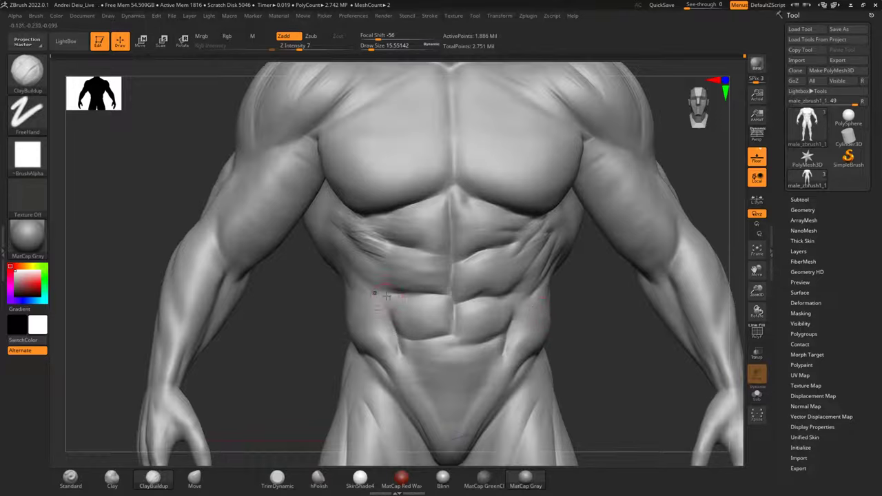
{"action": "mouse_move", "coordinate": [431, 323]}
{"action": "left_mouse_down"}
{"action": "mouse_move", "coordinate": [402, 319]}
{"action": "mouse_move", "coordinate": [404, 310]}
{"action": "mouse_move", "coordinate": [390, 302]}
{"action": "left_mouse_up"}
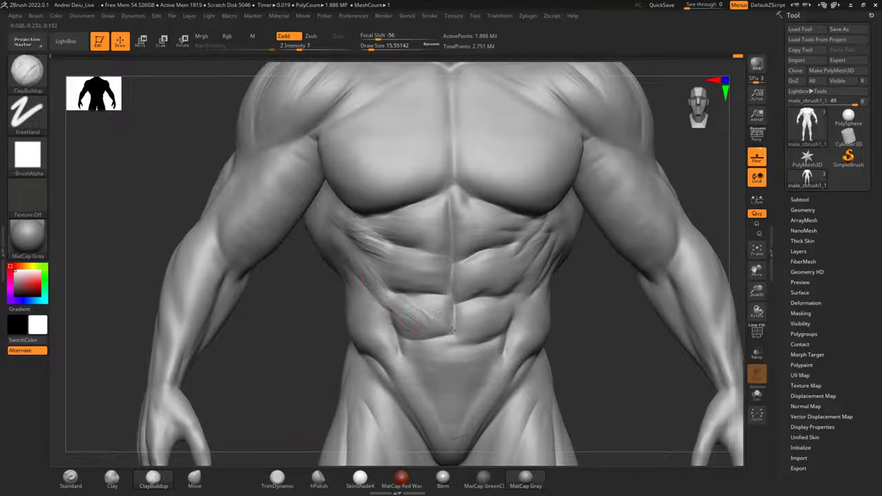
{"action": "key", "text": "shift"}
{"action": "mouse_move", "coordinate": [432, 304]}
{"action": "left_mouse_down", "text": "shift"}
{"action": "mouse_move", "coordinate": [412, 317]}
{"action": "mouse_move", "coordinate": [441, 311]}
{"action": "left_mouse_up", "text": "shift"}
{"action": "left_click", "coordinate": [23, 89]}
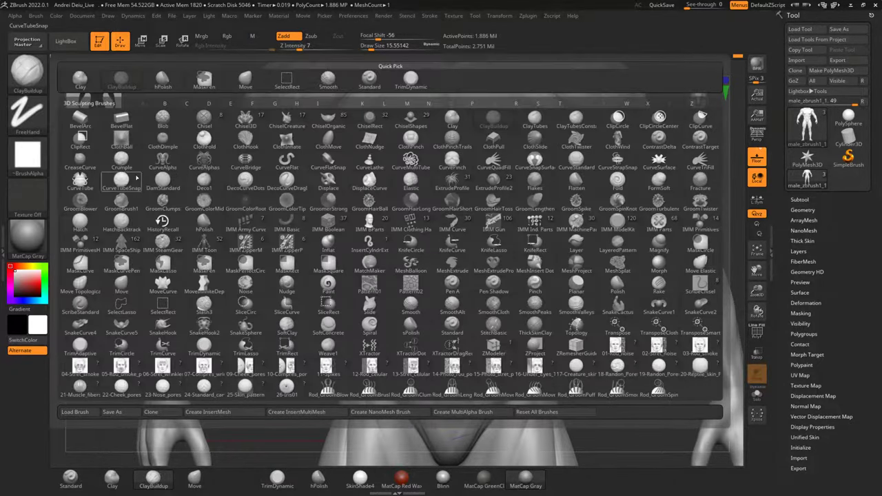
{"action": "left_click", "coordinate": [129, 180]}
{"action": "key", "text": "space"}
{"action": "left_click_drag", "start_coordinate": [485, 334], "coordinate": [478, 336]}
{"action": "left_click", "coordinate": [452, 343]}
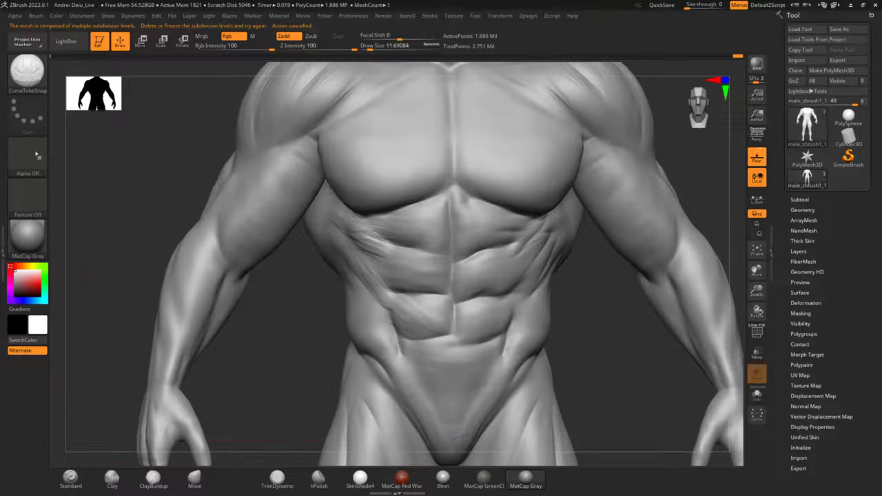
Switch to the DamStandard brush and try carving a navel crease at the lower end of the abdominal midline.
{"action": "left_click", "coordinate": [29, 77]}
{"action": "left_click", "coordinate": [163, 180]}
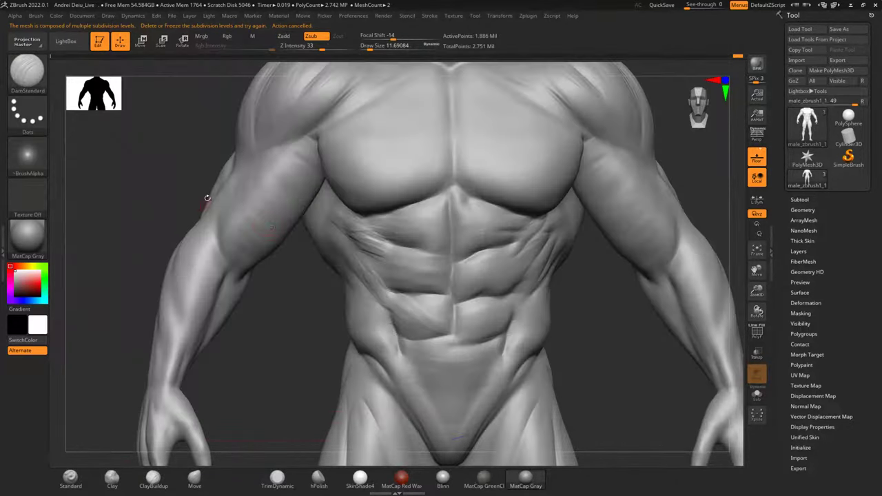
{"action": "left_click_drag", "start_coordinate": [272, 361], "coordinate": [308, 358]}
{"action": "left_click_drag", "start_coordinate": [432, 344], "coordinate": [453, 342]}
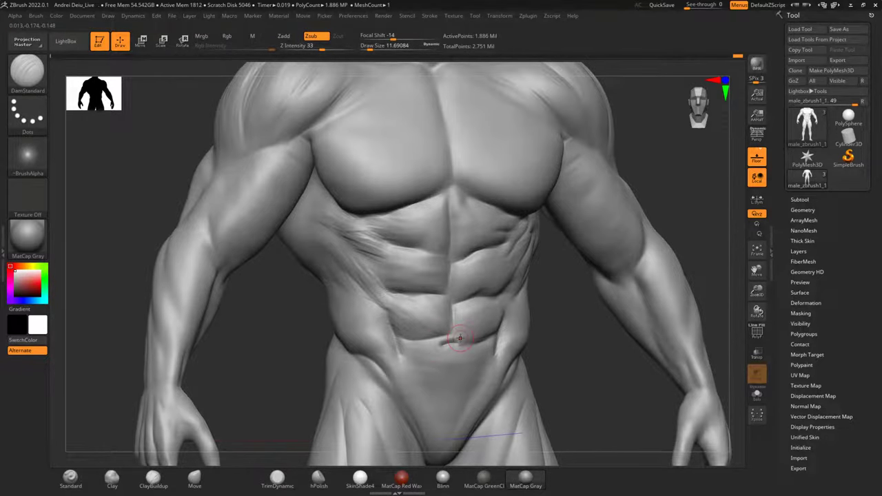
{"action": "right_click_drag", "start_coordinate": [459, 338], "coordinate": [459, 338], "text": "ctrl"}
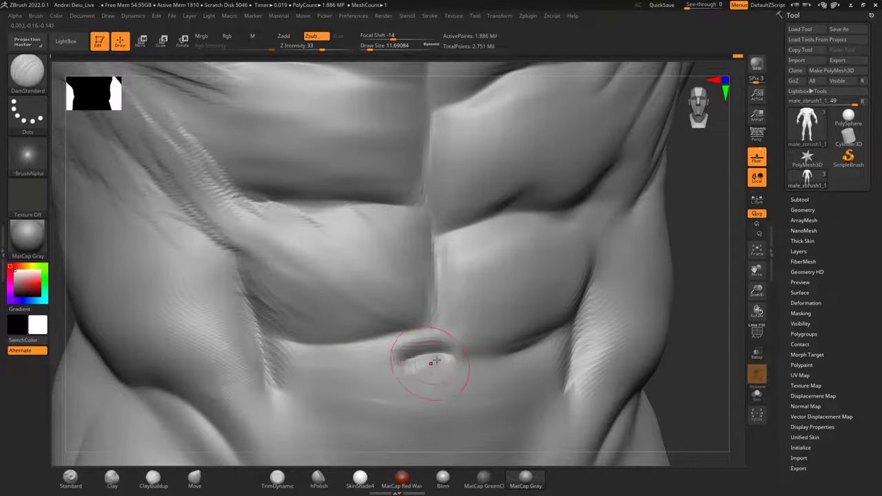
{"action": "key", "text": "ctrl+z"}
Reduce the brush draw size to about 5 with a focal shift of -81, and carve the curved upper rim of the navel.
{"action": "key", "text": "space"}
{"action": "left_click_drag", "start_coordinate": [662, 297], "coordinate": [659, 293]}
{"action": "mouse_move", "coordinate": [412, 351]}
{"action": "left_mouse_down"}
{"action": "mouse_move", "coordinate": [460, 348]}
{"action": "mouse_move", "coordinate": [434, 348]}
{"action": "mouse_move", "coordinate": [441, 347]}
{"action": "left_mouse_up"}
{"action": "key", "text": "ctrl+z"}
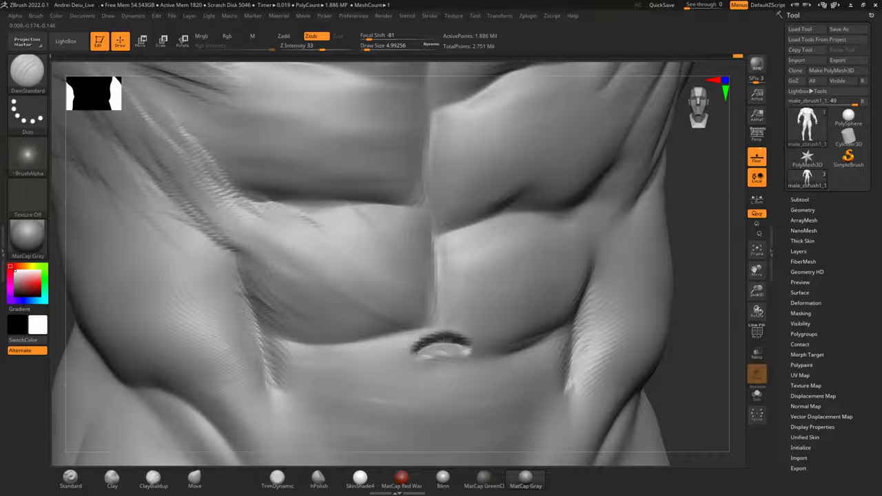
{"action": "mouse_move", "coordinate": [425, 339]}
{"action": "left_mouse_down"}
{"action": "mouse_move", "coordinate": [450, 334]}
{"action": "mouse_move", "coordinate": [450, 348]}
{"action": "left_mouse_up"}
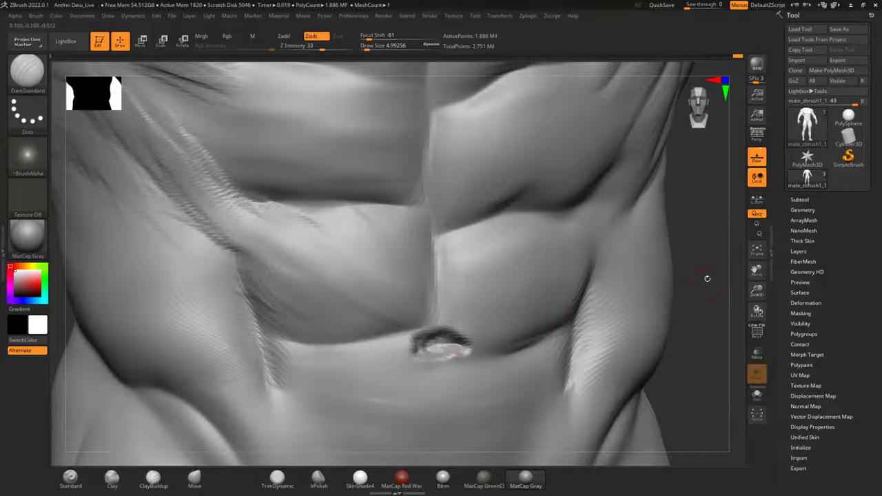
Deepen the navel and carve creases outward from it along the underside of the lower abdominals.
{"action": "left_click_drag", "start_coordinate": [698, 259], "coordinate": [662, 290]}
{"action": "mouse_move", "coordinate": [390, 360]}
{"action": "left_mouse_down"}
{"action": "mouse_move", "coordinate": [446, 350]}
{"action": "mouse_move", "coordinate": [427, 350]}
{"action": "left_mouse_up"}
{"action": "mouse_move", "coordinate": [346, 372]}
{"action": "left_mouse_down"}
{"action": "mouse_move", "coordinate": [414, 350]}
{"action": "mouse_move", "coordinate": [495, 363]}
{"action": "left_mouse_up"}
{"action": "left_click_drag", "start_coordinate": [457, 363], "coordinate": [367, 364]}
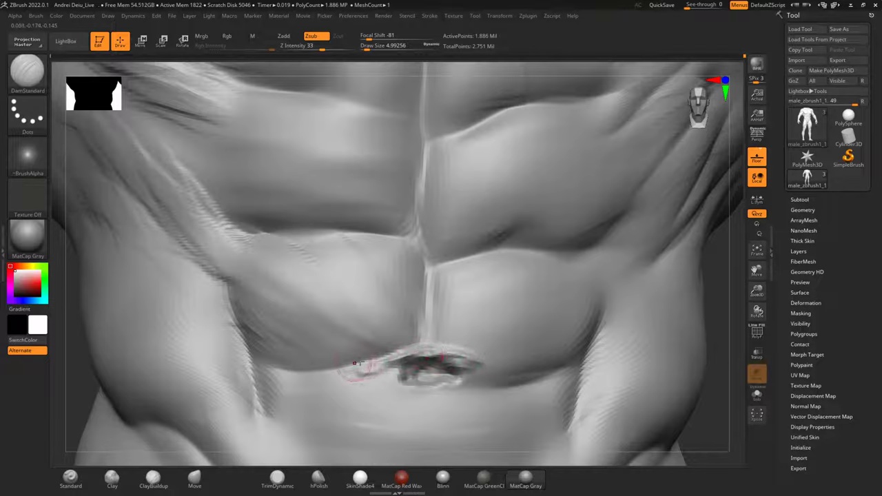
{"action": "left_click_drag", "start_coordinate": [717, 294], "coordinate": [708, 298], "text": "shift"}
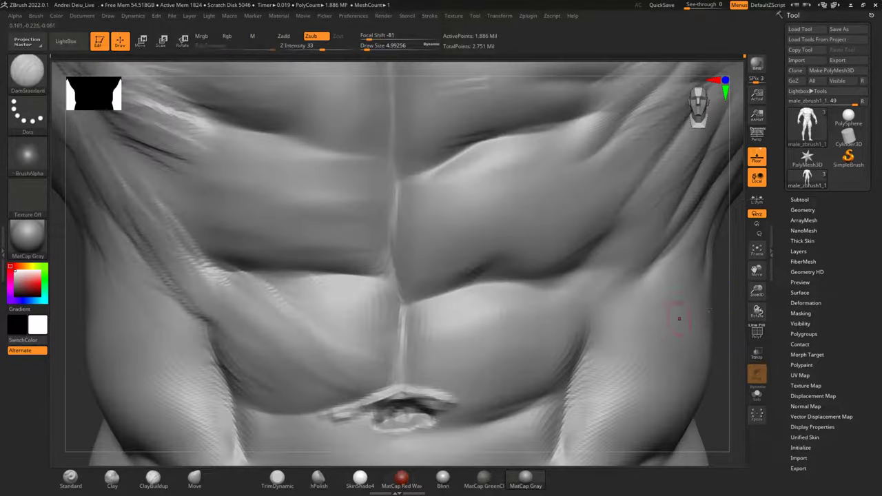
{"action": "key", "text": "f"}
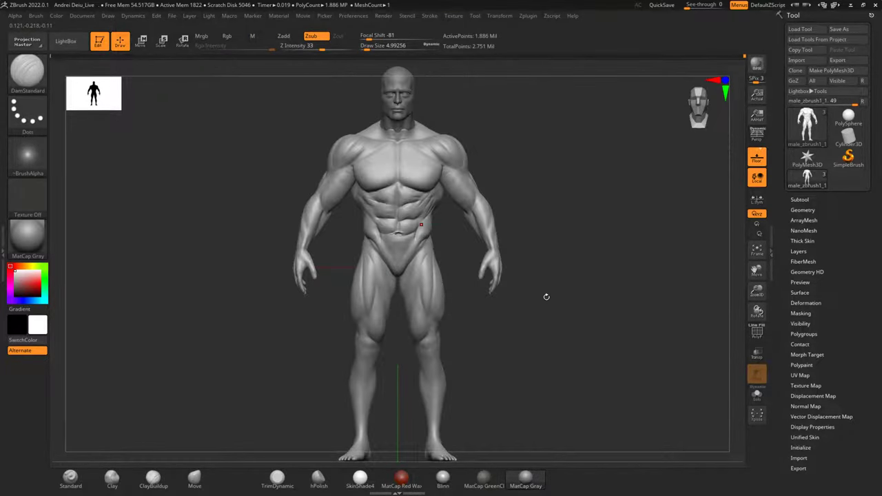
{"action": "left_click_drag", "start_coordinate": [547, 298], "coordinate": [479, 316]}
{"action": "scroll", "coordinate": [418, 292], "scroll_direction": "up", "scroll_amount": 8}
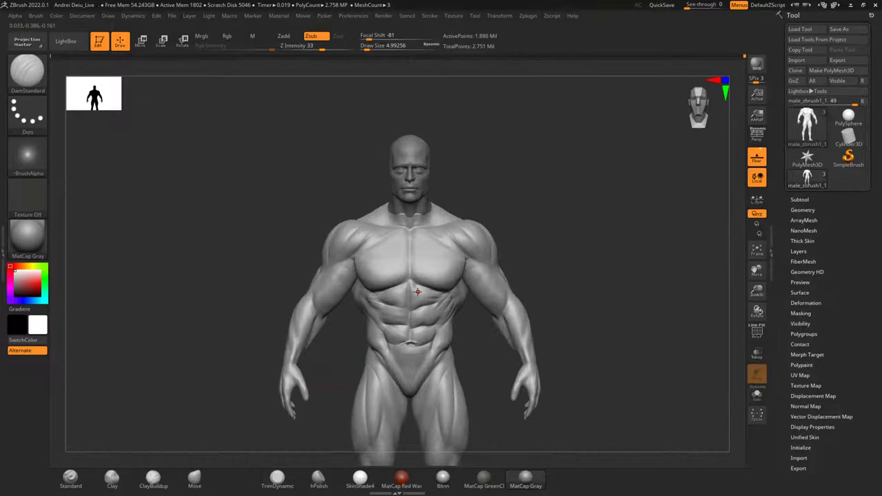
Set the DamStandard brush's draw size to about 23, focal shift to -40 and Z intensity to 7 for forearm detailing.
{"action": "left_click_drag", "start_coordinate": [629, 255], "coordinate": [679, 235], "text": "alt"}
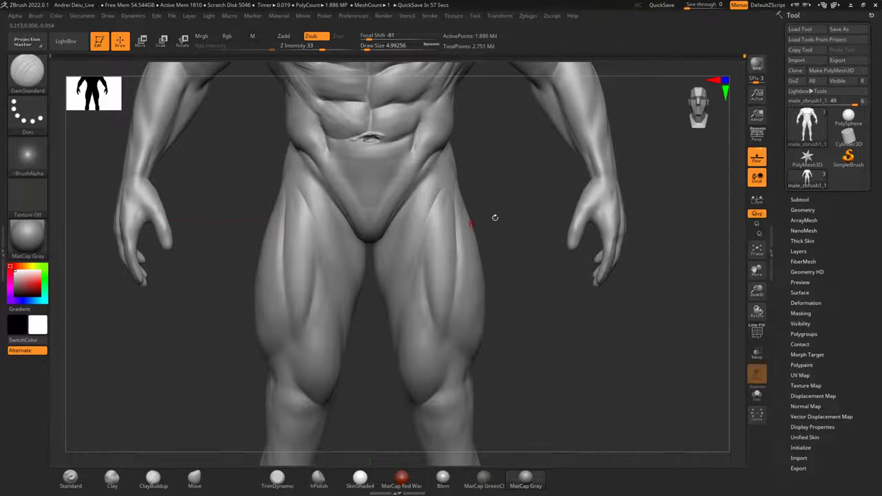
{"action": "scroll", "coordinate": [505, 293], "scroll_direction": "up", "scroll_amount": 5}
{"action": "mouse_move", "coordinate": [505, 292]}
{"action": "left_mouse_down"}
{"action": "mouse_move", "coordinate": [512, 285]}
{"action": "mouse_move", "coordinate": [517, 329]}
{"action": "mouse_move", "coordinate": [545, 324]}
{"action": "left_mouse_up"}
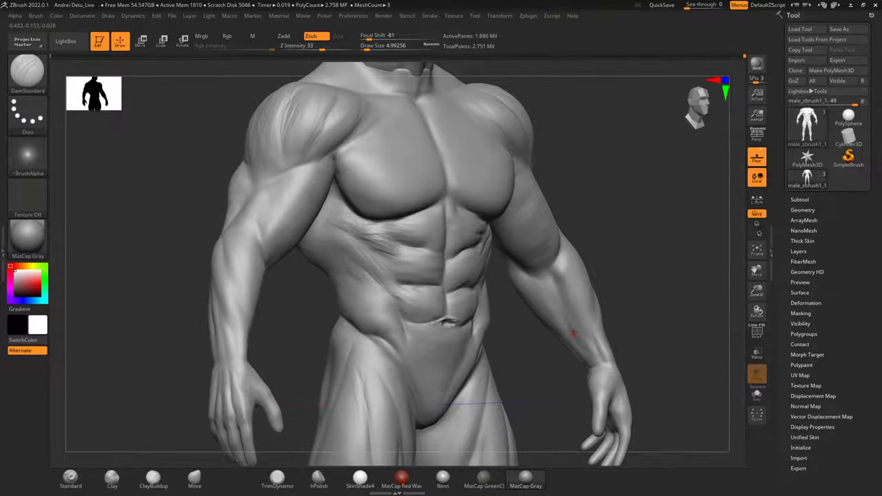
{"action": "key", "text": "space"}
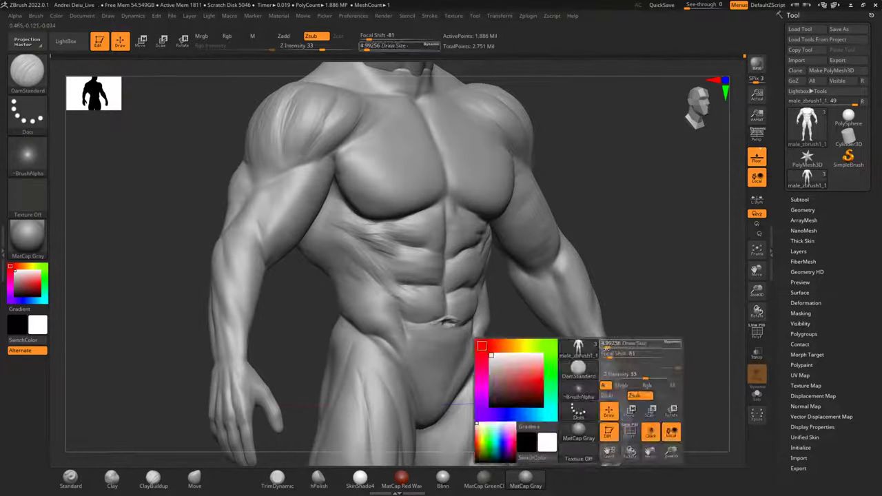
{"action": "left_click_drag", "start_coordinate": [607, 347], "coordinate": [623, 356]}
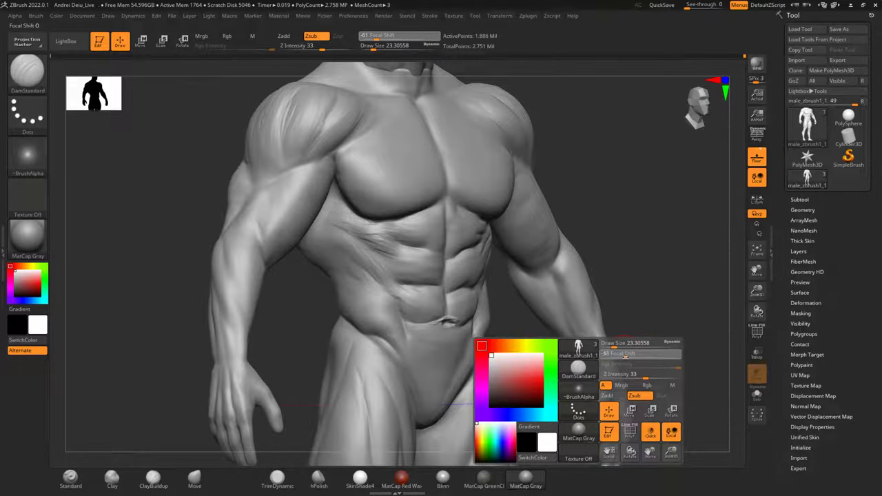
{"action": "left_click_drag", "start_coordinate": [625, 357], "coordinate": [631, 356]}
{"action": "left_click_drag", "start_coordinate": [633, 306], "coordinate": [645, 310]}
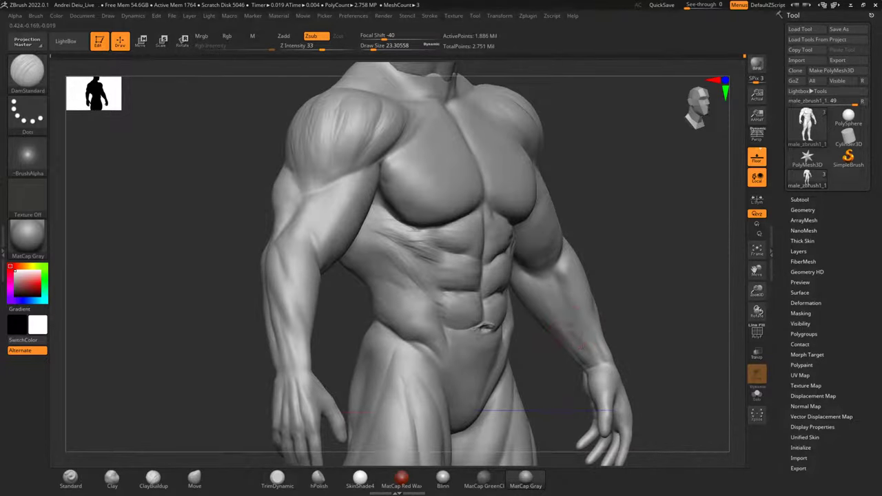
{"action": "left_click_drag", "start_coordinate": [574, 327], "coordinate": [582, 346]}
{"action": "left_click", "coordinate": [299, 48]}
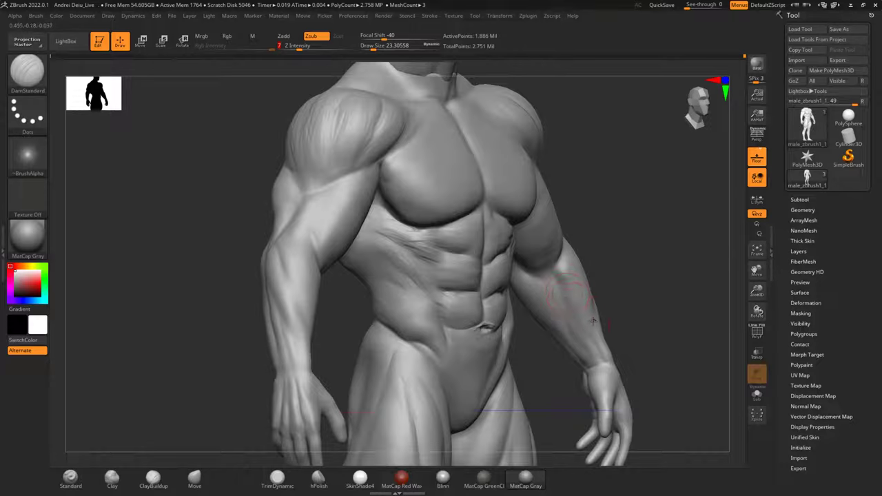
Carve soft tendon grooves down the inner forearm to the wrist.
{"action": "scroll", "coordinate": [593, 321], "scroll_direction": "up", "scroll_amount": 5}
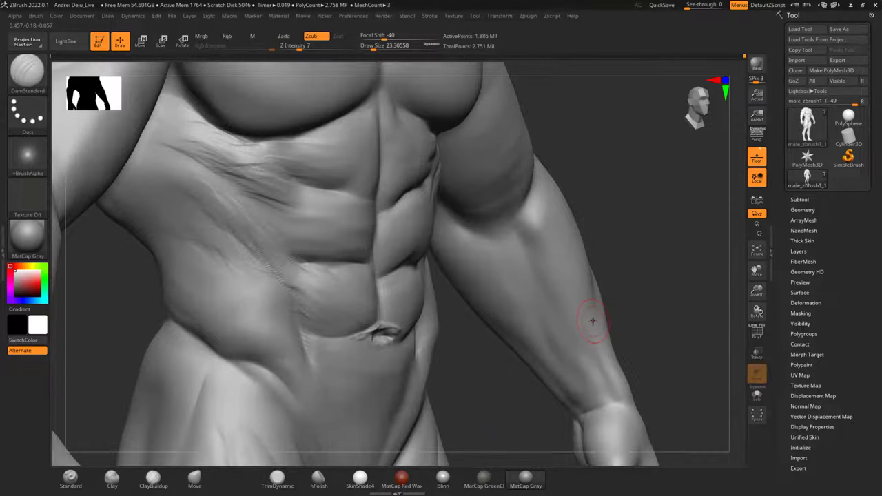
{"action": "left_click_drag", "start_coordinate": [532, 308], "coordinate": [550, 348]}
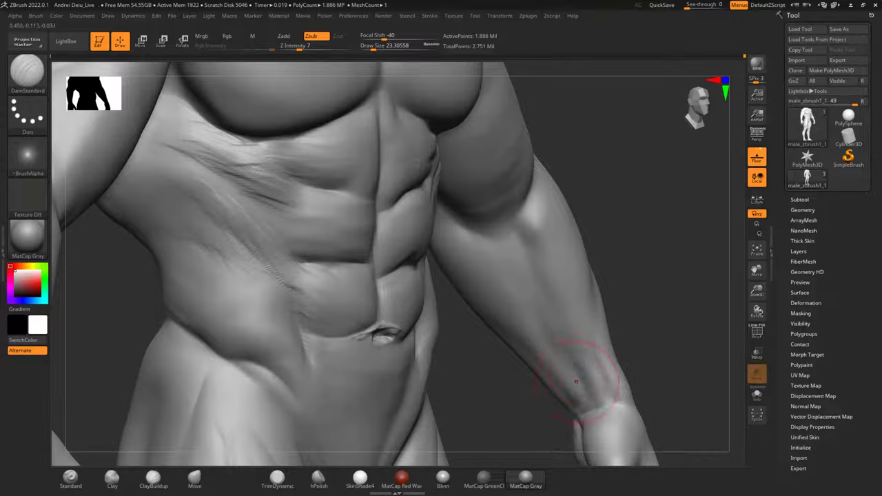
{"action": "left_click_drag", "start_coordinate": [687, 343], "coordinate": [720, 333]}
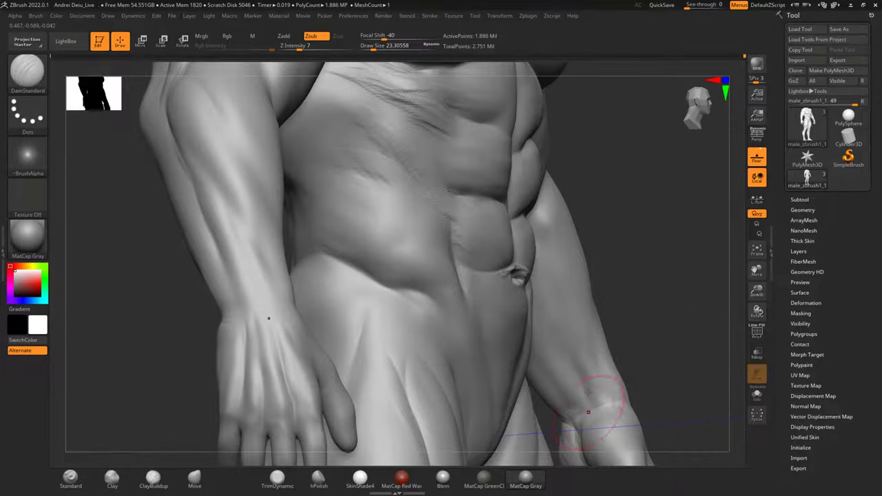
{"action": "mouse_move", "coordinate": [570, 419]}
{"action": "left_mouse_down"}
{"action": "mouse_move", "coordinate": [584, 403]}
{"action": "mouse_move", "coordinate": [572, 378]}
{"action": "left_mouse_up"}
Raise the Z intensity to 13 and carve muscle separations around the elbow and down the back of the forearm.
{"action": "left_click_drag", "start_coordinate": [647, 345], "coordinate": [714, 321]}
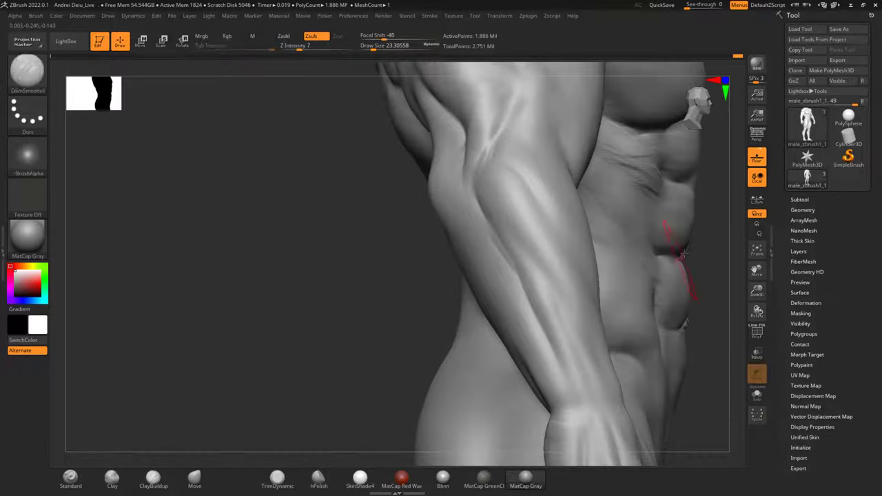
{"action": "left_click_drag", "start_coordinate": [729, 251], "coordinate": [689, 269]}
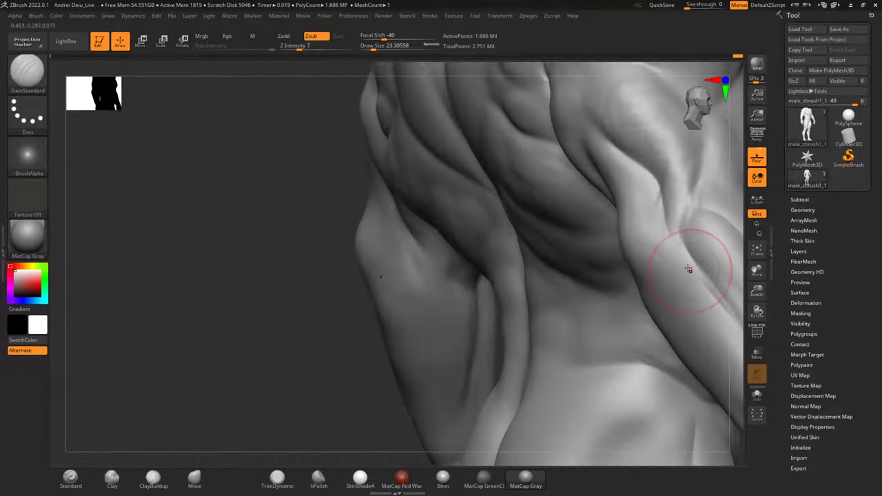
{"action": "key", "text": "space"}
{"action": "left_click_drag", "start_coordinate": [288, 338], "coordinate": [295, 338]}
{"action": "left_click_drag", "start_coordinate": [306, 300], "coordinate": [163, 312], "text": "alt"}
{"action": "left_click_drag", "start_coordinate": [666, 240], "coordinate": [696, 303]}
{"action": "left_click_drag", "start_coordinate": [702, 222], "coordinate": [427, 144], "text": "alt"}
{"action": "left_click_drag", "start_coordinate": [613, 207], "coordinate": [628, 162]}
{"action": "left_click_drag", "start_coordinate": [548, 211], "coordinate": [575, 180], "text": "alt"}
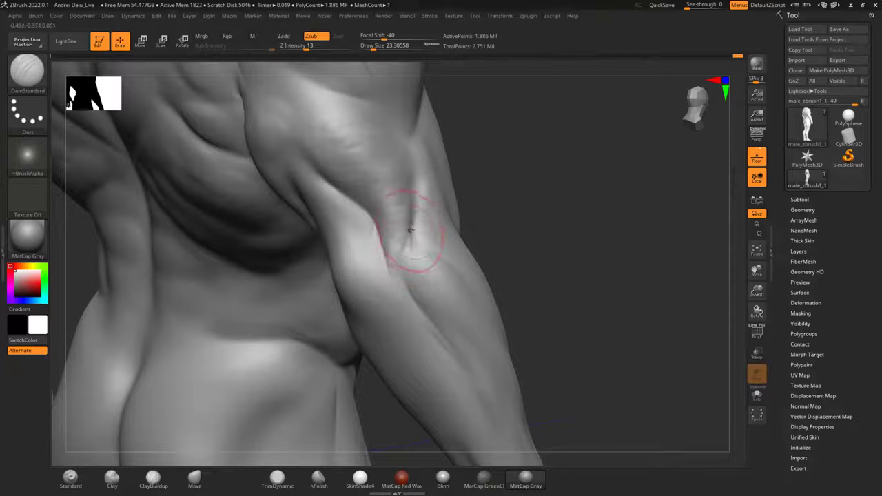
{"action": "mouse_move", "coordinate": [412, 242]}
{"action": "left_mouse_down"}
{"action": "mouse_move", "coordinate": [395, 266]}
{"action": "mouse_move", "coordinate": [437, 331]}
{"action": "left_mouse_up"}
{"action": "left_click_drag", "start_coordinate": [407, 284], "coordinate": [470, 376]}
Carve long diagonal grooves between the outer forearm muscles from below the elbow toward the wrist.
{"action": "left_click_drag", "start_coordinate": [590, 293], "coordinate": [578, 141], "text": "alt"}
{"action": "mouse_move", "coordinate": [577, 255]}
{"action": "left_mouse_down", "text": "alt"}
{"action": "mouse_move", "coordinate": [578, 189]}
{"action": "mouse_move", "coordinate": [558, 246]}
{"action": "mouse_move", "coordinate": [514, 299]}
{"action": "left_mouse_up", "text": "alt"}
{"action": "left_click_drag", "start_coordinate": [643, 278], "coordinate": [618, 296]}
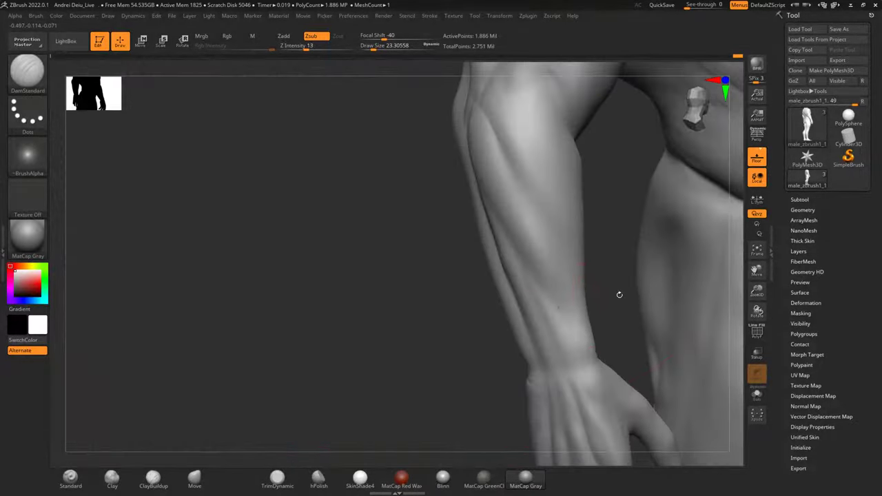
{"action": "mouse_move", "coordinate": [409, 230]}
{"action": "left_mouse_down"}
{"action": "mouse_move", "coordinate": [388, 250]}
{"action": "mouse_move", "coordinate": [266, 280]}
{"action": "mouse_move", "coordinate": [182, 321]}
{"action": "mouse_move", "coordinate": [230, 283]}
{"action": "left_mouse_up"}
{"action": "mouse_move", "coordinate": [397, 209]}
{"action": "left_mouse_down"}
{"action": "mouse_move", "coordinate": [409, 251]}
{"action": "mouse_move", "coordinate": [479, 345]}
{"action": "left_mouse_up"}
{"action": "left_click_drag", "start_coordinate": [389, 226], "coordinate": [454, 347]}
{"action": "left_click_drag", "start_coordinate": [416, 270], "coordinate": [469, 348]}
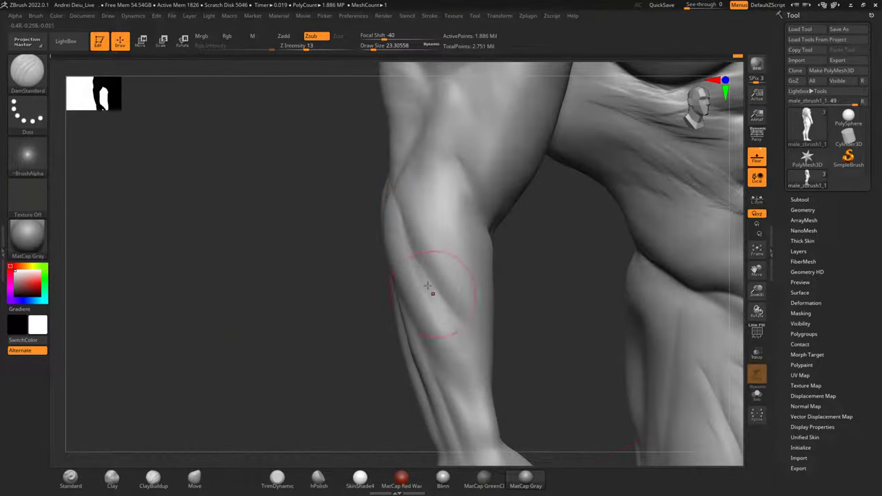
Smooth the carved grooves on the outer forearm down toward the wrist.
{"action": "left_click_drag", "start_coordinate": [446, 317], "coordinate": [443, 330], "text": "shift"}
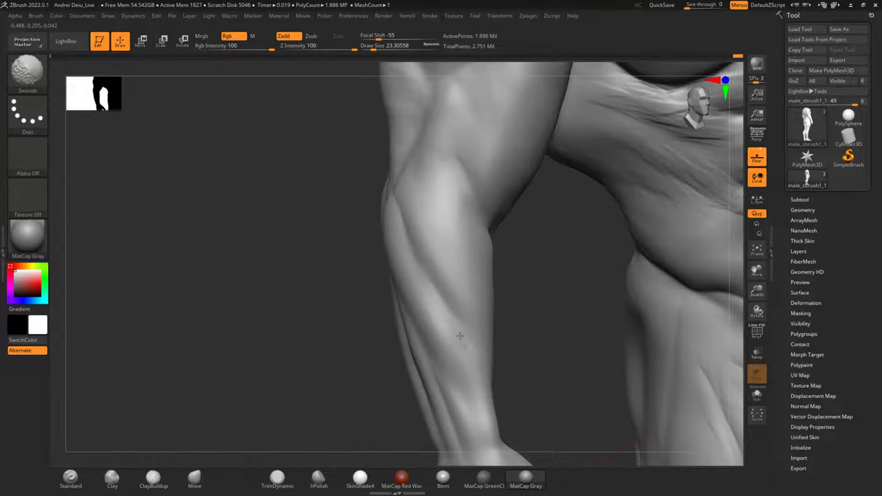
{"action": "left_click_drag", "start_coordinate": [463, 380], "coordinate": [466, 390], "text": "shift"}
{"action": "mouse_move", "coordinate": [317, 363]}
{"action": "left_mouse_down", "text": "shift"}
{"action": "mouse_move", "coordinate": [300, 370]}
{"action": "mouse_move", "coordinate": [301, 354]}
{"action": "mouse_move", "coordinate": [350, 305]}
{"action": "left_mouse_up", "text": "shift"}
{"action": "left_click_drag", "start_coordinate": [498, 364], "coordinate": [522, 306]}
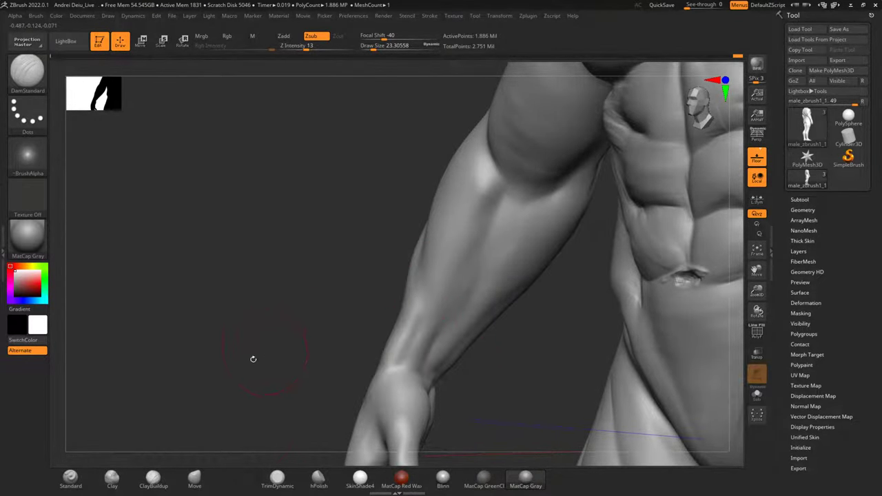
Switch to the ClayBuildup brush, build up muscle fibers along the inner forearm and smooth its surface.
{"action": "left_click", "coordinate": [153, 478]}
{"action": "left_click_drag", "start_coordinate": [181, 439], "coordinate": [265, 406]}
{"action": "mouse_move", "coordinate": [417, 324]}
{"action": "left_mouse_down"}
{"action": "mouse_move", "coordinate": [396, 363]}
{"action": "mouse_move", "coordinate": [400, 340]}
{"action": "left_mouse_up"}
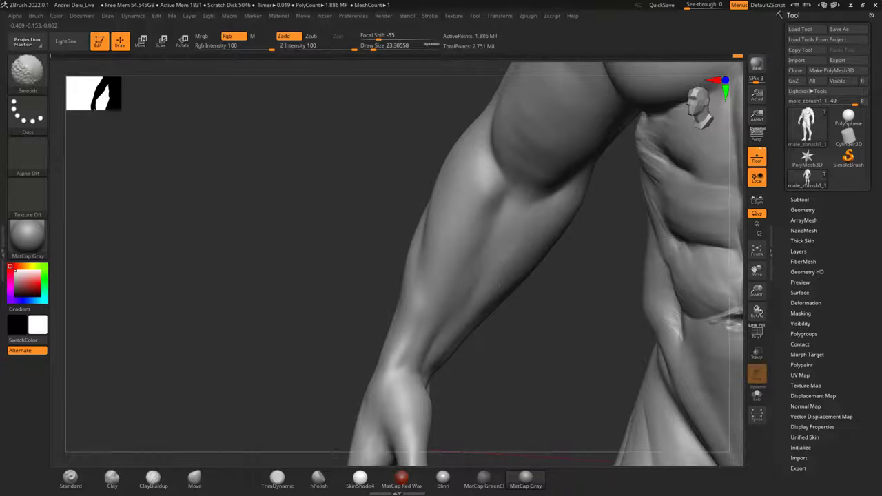
{"action": "left_click_drag", "start_coordinate": [467, 228], "coordinate": [480, 216], "text": "shift"}
{"action": "mouse_move", "coordinate": [529, 333]}
{"action": "left_mouse_down"}
{"action": "mouse_move", "coordinate": [549, 345]}
{"action": "mouse_move", "coordinate": [555, 336]}
{"action": "left_mouse_up"}
{"action": "mouse_move", "coordinate": [445, 183]}
{"action": "left_mouse_down"}
{"action": "mouse_move", "coordinate": [447, 230]}
{"action": "mouse_move", "coordinate": [429, 301]}
{"action": "left_mouse_up"}
{"action": "left_click_drag", "start_coordinate": [448, 201], "coordinate": [442, 326]}
{"action": "mouse_move", "coordinate": [443, 219]}
{"action": "left_mouse_down"}
{"action": "mouse_move", "coordinate": [421, 324]}
{"action": "mouse_move", "coordinate": [435, 244]}
{"action": "left_mouse_up"}
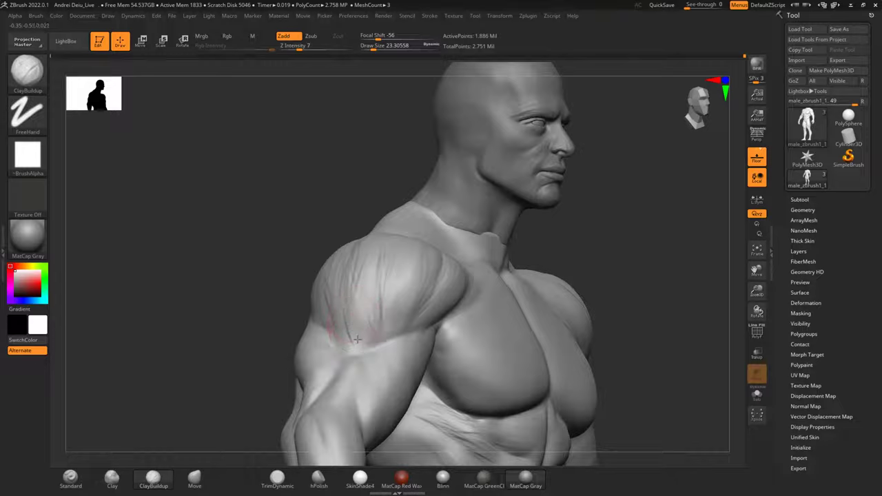
Build up lengthwise muscle fibers over the front and side of the deltoid, converging toward the upper arm.
{"action": "mouse_move", "coordinate": [354, 339]}
{"action": "left_mouse_down"}
{"action": "mouse_move", "coordinate": [354, 351]}
{"action": "mouse_move", "coordinate": [363, 321]}
{"action": "mouse_move", "coordinate": [378, 317]}
{"action": "mouse_move", "coordinate": [378, 287]}
{"action": "mouse_move", "coordinate": [359, 296]}
{"action": "mouse_move", "coordinate": [393, 322]}
{"action": "mouse_move", "coordinate": [403, 303]}
{"action": "left_mouse_up"}
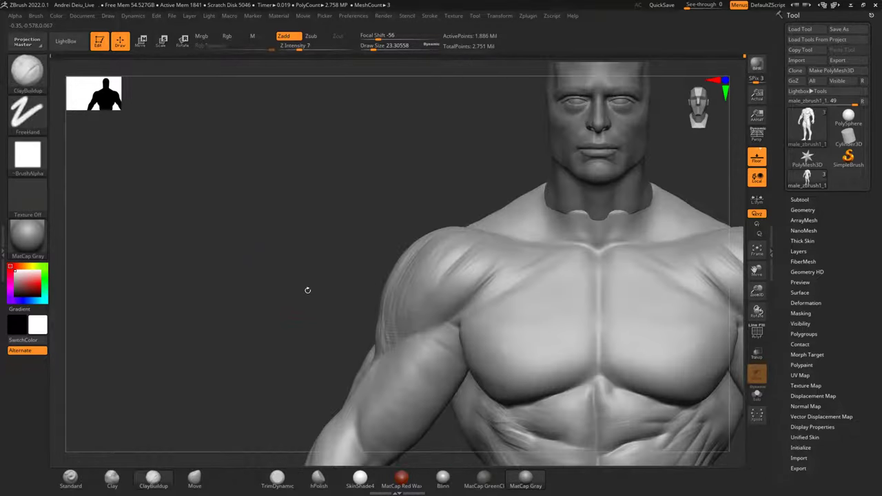
{"action": "left_click_drag", "start_coordinate": [303, 289], "coordinate": [223, 281]}
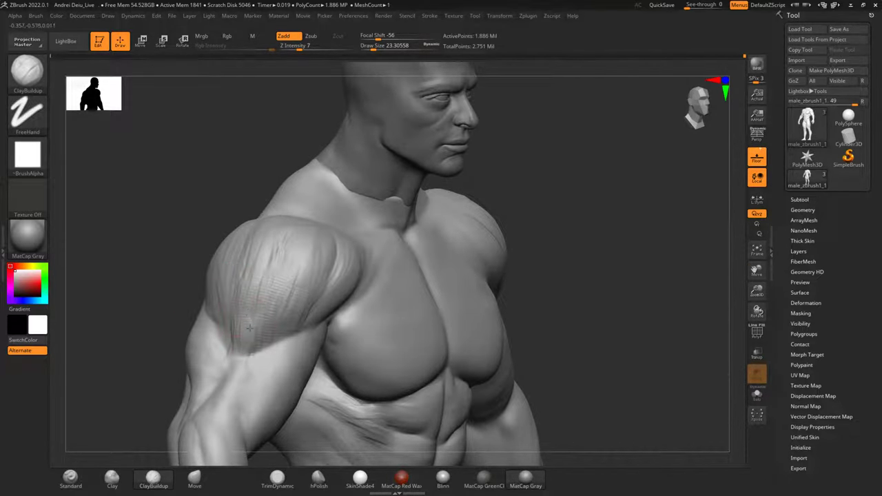
{"action": "mouse_move", "coordinate": [214, 302]}
{"action": "left_mouse_down"}
{"action": "mouse_move", "coordinate": [227, 313]}
{"action": "mouse_move", "coordinate": [230, 338]}
{"action": "left_mouse_up"}
{"action": "left_click_drag", "start_coordinate": [124, 214], "coordinate": [176, 263]}
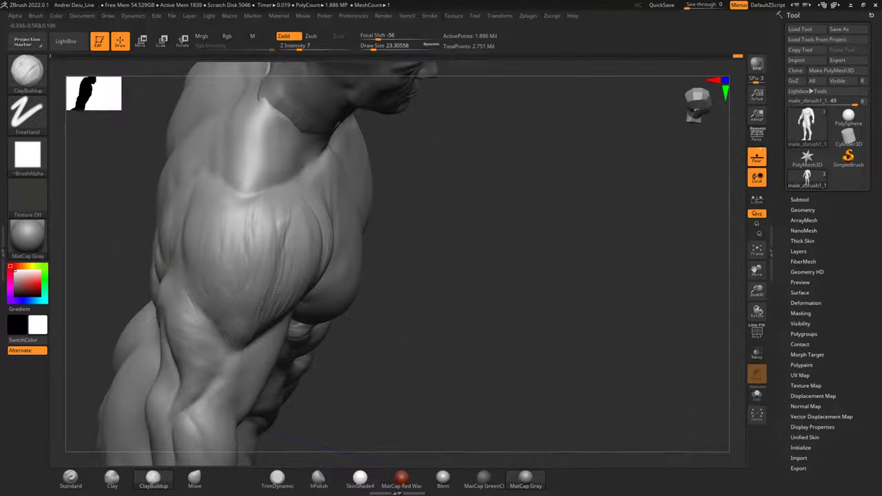
{"action": "mouse_move", "coordinate": [201, 238]}
{"action": "left_mouse_down"}
{"action": "mouse_move", "coordinate": [217, 286]}
{"action": "mouse_move", "coordinate": [215, 276]}
{"action": "left_mouse_up"}
{"action": "left_click_drag", "start_coordinate": [197, 219], "coordinate": [223, 284]}
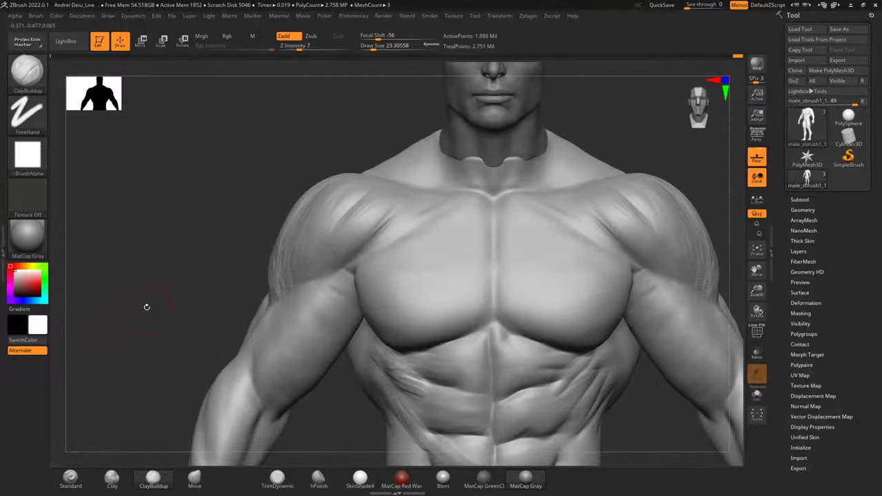
{"action": "left_click_drag", "start_coordinate": [146, 306], "coordinate": [205, 315]}
{"action": "left_click_drag", "start_coordinate": [295, 246], "coordinate": [315, 284]}
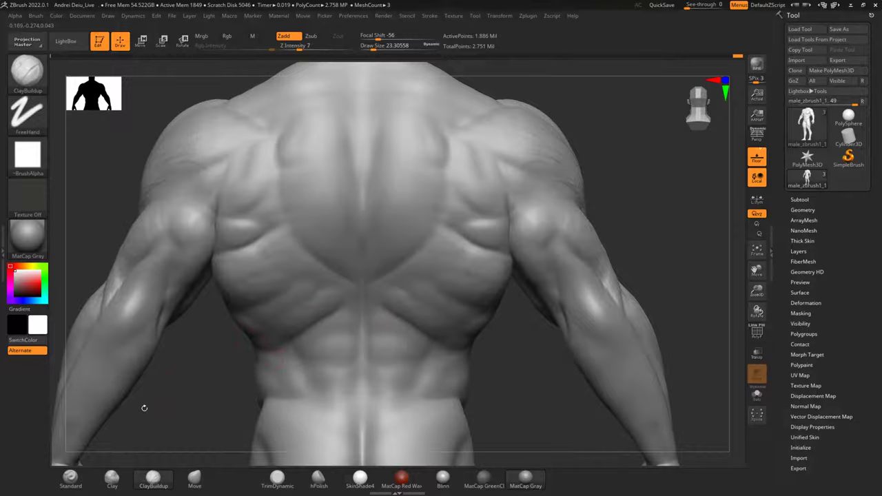
Examine the figure's backs of the legs and its back muscles from behind.
{"action": "left_click_drag", "start_coordinate": [144, 408], "coordinate": [265, 366], "text": "alt"}
{"action": "left_click_drag", "start_coordinate": [260, 418], "coordinate": [276, 246], "text": "alt"}
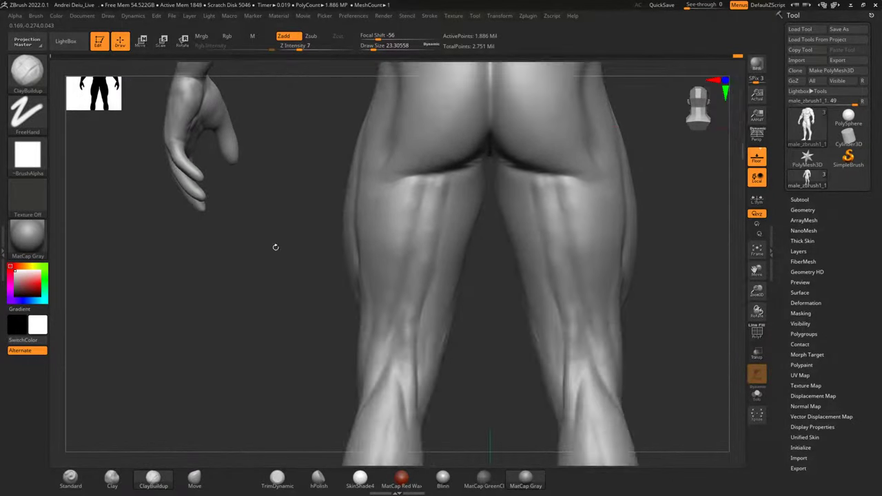
{"action": "left_click_drag", "start_coordinate": [302, 381], "coordinate": [290, 330], "text": "alt"}
{"action": "left_click_drag", "start_coordinate": [692, 290], "coordinate": [646, 329], "text": "alt"}
{"action": "mouse_move", "coordinate": [597, 397]}
{"action": "left_mouse_down", "text": "alt"}
{"action": "mouse_move", "coordinate": [600, 319]}
{"action": "mouse_move", "coordinate": [624, 208]}
{"action": "left_mouse_up", "text": "alt"}
{"action": "left_click_drag", "start_coordinate": [637, 362], "coordinate": [643, 253], "text": "alt"}
{"action": "mouse_move", "coordinate": [700, 113]}
{"action": "left_mouse_down", "text": "alt"}
{"action": "mouse_move", "coordinate": [620, 273]}
{"action": "mouse_move", "coordinate": [615, 355]}
{"action": "left_mouse_up", "text": "alt"}
{"action": "left_click_drag", "start_coordinate": [612, 270], "coordinate": [605, 468], "text": "alt"}
{"action": "mouse_move", "coordinate": [538, 186]}
{"action": "left_mouse_down", "text": "alt"}
{"action": "mouse_move", "coordinate": [551, 304]}
{"action": "mouse_move", "coordinate": [586, 329]}
{"action": "left_mouse_up", "text": "alt"}
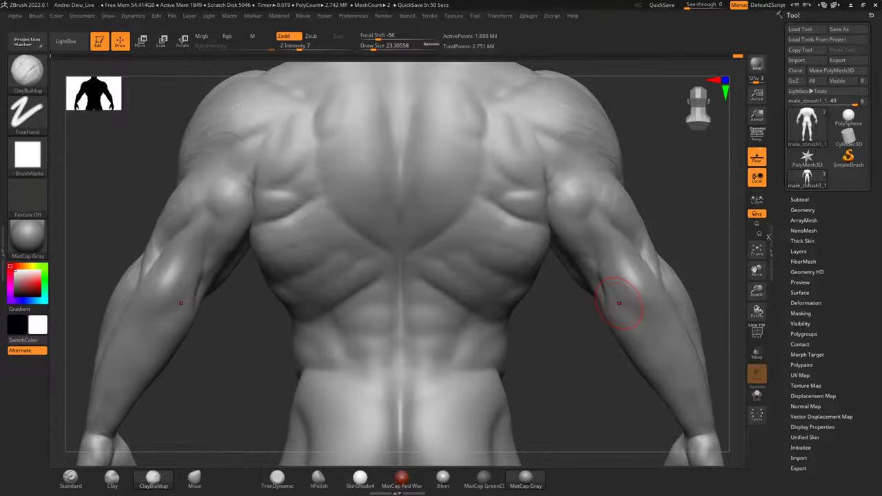
Build up muscle fibers across the rear deltoid and the muscles below the shoulder blade.
{"action": "left_click_drag", "start_coordinate": [728, 217], "coordinate": [696, 208]}
{"action": "left_click_drag", "start_coordinate": [668, 169], "coordinate": [728, 249], "text": "alt"}
{"action": "mouse_move", "coordinate": [114, 230]}
{"action": "left_mouse_down", "text": "alt"}
{"action": "mouse_move", "coordinate": [216, 246]}
{"action": "mouse_move", "coordinate": [237, 266]}
{"action": "mouse_move", "coordinate": [216, 289]}
{"action": "mouse_move", "coordinate": [241, 279]}
{"action": "left_mouse_up", "text": "alt"}
{"action": "mouse_move", "coordinate": [385, 310]}
{"action": "left_mouse_down"}
{"action": "mouse_move", "coordinate": [463, 303]}
{"action": "mouse_move", "coordinate": [495, 285]}
{"action": "mouse_move", "coordinate": [410, 282]}
{"action": "mouse_move", "coordinate": [442, 303]}
{"action": "mouse_move", "coordinate": [432, 309]}
{"action": "mouse_move", "coordinate": [447, 321]}
{"action": "mouse_move", "coordinate": [457, 309]}
{"action": "left_mouse_up"}
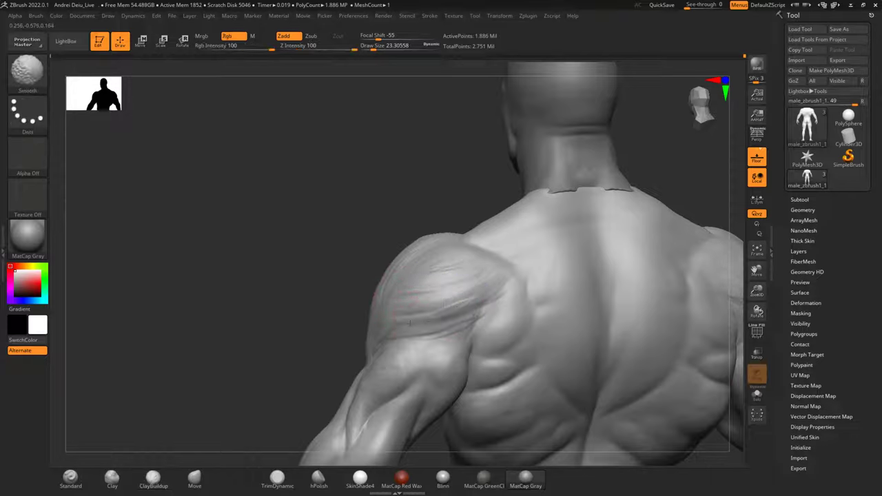
{"action": "left_click_drag", "start_coordinate": [240, 306], "coordinate": [99, 222], "text": "alt"}
{"action": "mouse_move", "coordinate": [345, 260]}
{"action": "left_mouse_down"}
{"action": "mouse_move", "coordinate": [387, 292]}
{"action": "mouse_move", "coordinate": [396, 275]}
{"action": "left_mouse_up"}
{"action": "left_click_drag", "start_coordinate": [368, 236], "coordinate": [402, 262]}
{"action": "mouse_move", "coordinate": [347, 265]}
{"action": "left_mouse_down"}
{"action": "mouse_move", "coordinate": [383, 296]}
{"action": "mouse_move", "coordinate": [341, 266]}
{"action": "left_mouse_up"}
{"action": "left_click_drag", "start_coordinate": [649, 222], "coordinate": [639, 216], "text": "shift"}
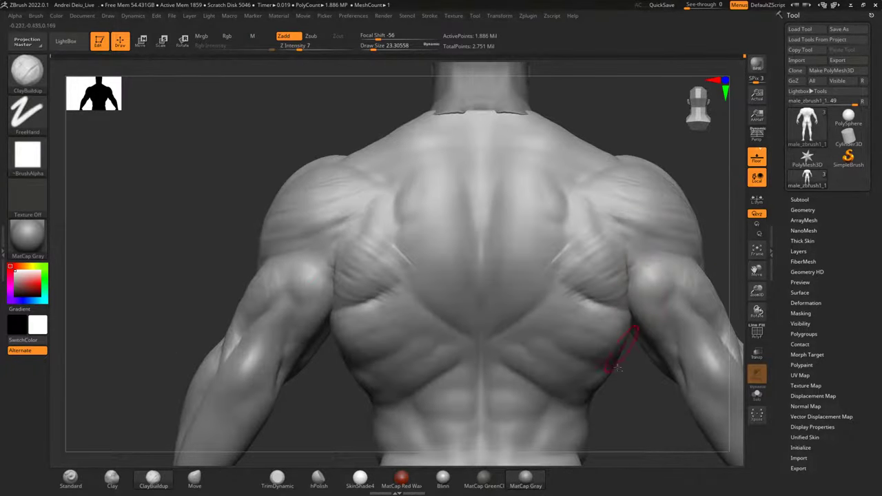
Build up diagonal muscle fibers across the latissimus from the armpit toward the spine and smooth them.
{"action": "mouse_move", "coordinate": [616, 407]}
{"action": "left_mouse_down", "text": "alt"}
{"action": "mouse_move", "coordinate": [614, 380]}
{"action": "mouse_move", "coordinate": [579, 370]}
{"action": "left_mouse_up", "text": "alt"}
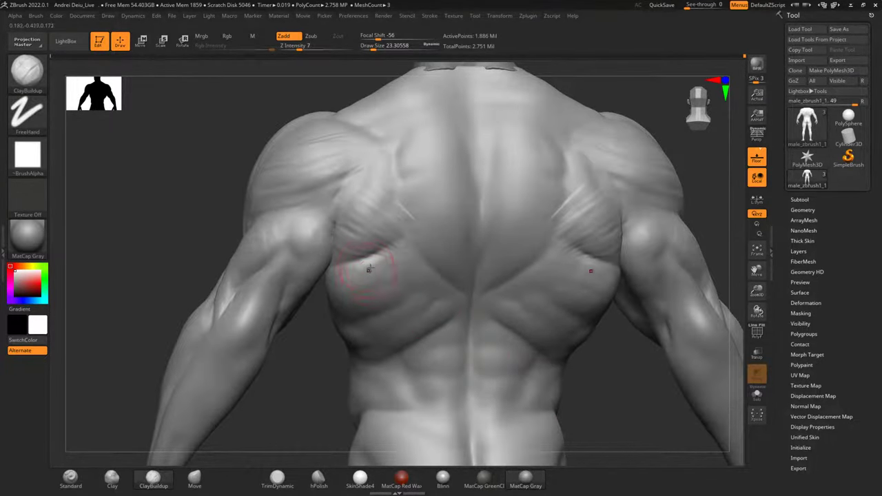
{"action": "mouse_move", "coordinate": [338, 261]}
{"action": "left_mouse_down"}
{"action": "mouse_move", "coordinate": [393, 241]}
{"action": "mouse_move", "coordinate": [360, 258]}
{"action": "mouse_move", "coordinate": [354, 274]}
{"action": "mouse_move", "coordinate": [363, 290]}
{"action": "mouse_move", "coordinate": [406, 299]}
{"action": "mouse_move", "coordinate": [357, 306]}
{"action": "mouse_move", "coordinate": [397, 281]}
{"action": "mouse_move", "coordinate": [348, 317]}
{"action": "left_mouse_up"}
{"action": "left_click_drag", "start_coordinate": [387, 271], "coordinate": [323, 290], "text": "shift"}
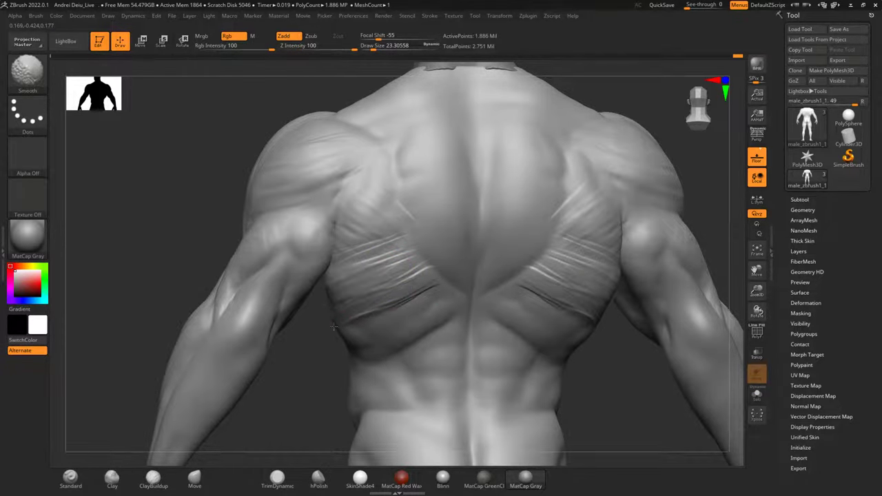
{"action": "mouse_move", "coordinate": [345, 327]}
{"action": "left_mouse_down"}
{"action": "mouse_move", "coordinate": [395, 305]}
{"action": "mouse_move", "coordinate": [381, 318]}
{"action": "mouse_move", "coordinate": [403, 312]}
{"action": "left_mouse_up"}
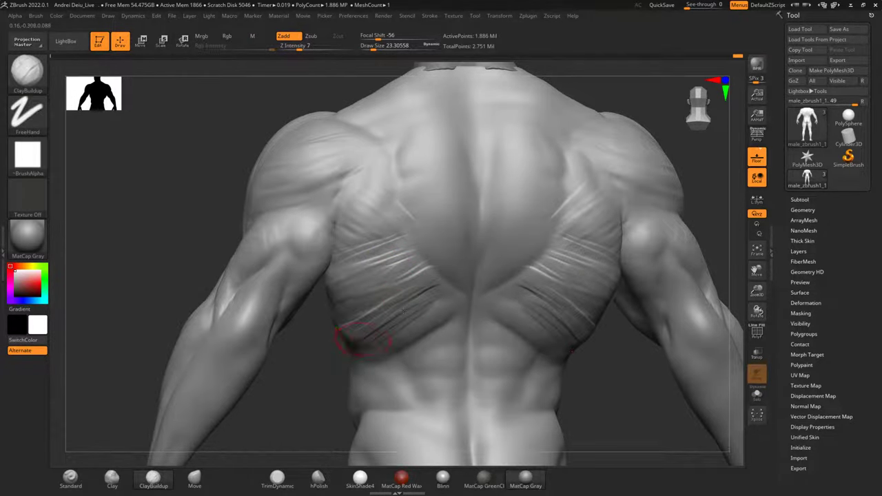
Sculpt faint muscle fibers on the lower back below the latissimus and smooth them.
{"action": "left_click_drag", "start_coordinate": [304, 406], "coordinate": [298, 311], "text": "alt"}
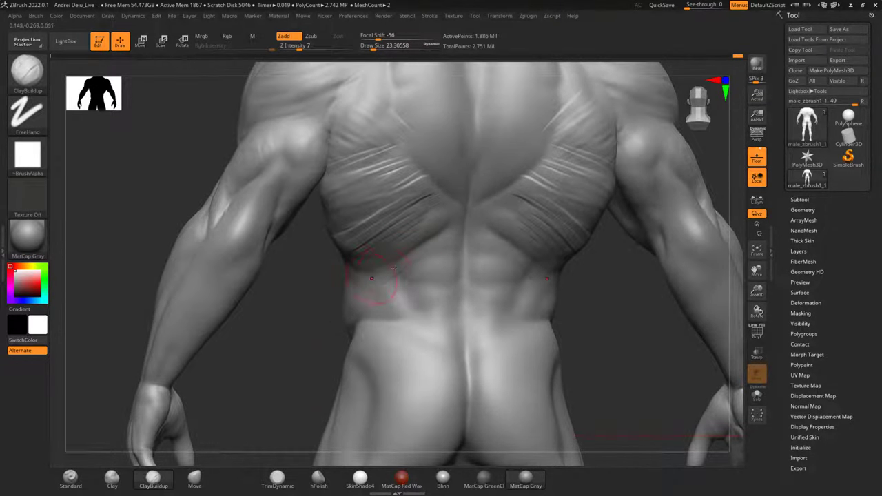
{"action": "mouse_move", "coordinate": [448, 246]}
{"action": "left_mouse_down"}
{"action": "mouse_move", "coordinate": [414, 306]}
{"action": "mouse_move", "coordinate": [403, 301]}
{"action": "left_mouse_up"}
{"action": "mouse_move", "coordinate": [395, 299]}
{"action": "left_mouse_down", "text": "shift"}
{"action": "mouse_move", "coordinate": [435, 255]}
{"action": "mouse_move", "coordinate": [444, 332]}
{"action": "left_mouse_up", "text": "shift"}
Switch to the DamStandard brush and carve the spine line from the base of the neck down the mid-back.
{"action": "left_click_drag", "start_coordinate": [614, 299], "coordinate": [561, 414], "text": "alt"}
{"action": "left_click_drag", "start_coordinate": [644, 189], "coordinate": [638, 282], "text": "alt"}
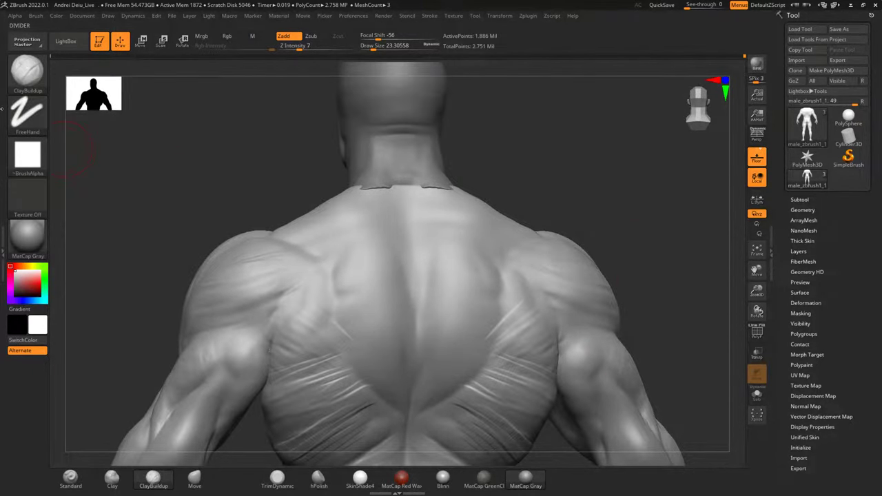
{"action": "left_click", "coordinate": [28, 73]}
{"action": "left_click", "coordinate": [164, 181]}
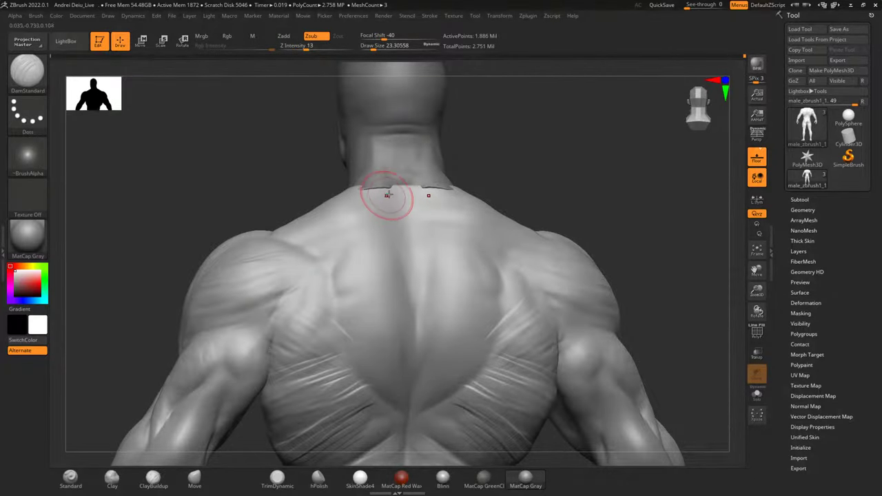
{"action": "left_click_drag", "start_coordinate": [406, 191], "coordinate": [412, 381]}
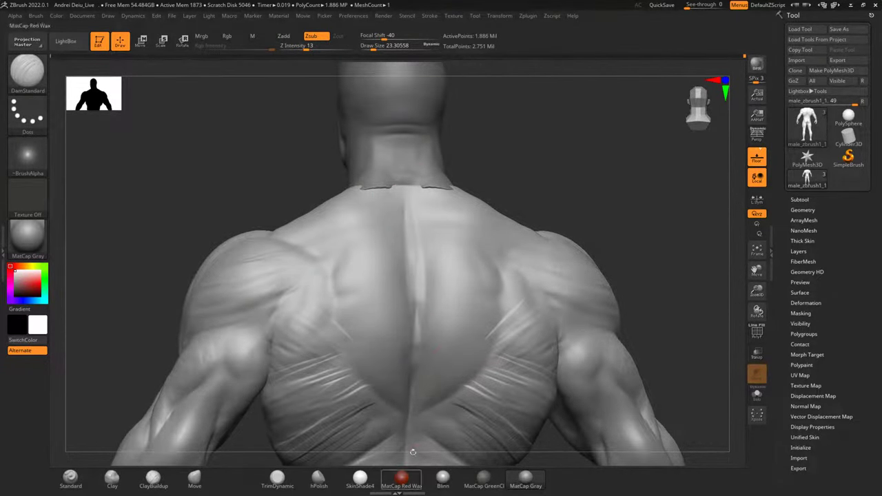
Carve creases along the inner edges of the shoulder blades and across their upper edges toward the trapezius.
{"action": "left_click_drag", "start_coordinate": [596, 161], "coordinate": [610, 153]}
{"action": "mouse_move", "coordinate": [288, 187]}
{"action": "left_mouse_down"}
{"action": "mouse_move", "coordinate": [342, 211]}
{"action": "mouse_move", "coordinate": [343, 260]}
{"action": "left_mouse_up"}
{"action": "left_click_drag", "start_coordinate": [344, 213], "coordinate": [352, 303]}
{"action": "mouse_move", "coordinate": [342, 245]}
{"action": "left_mouse_down"}
{"action": "mouse_move", "coordinate": [352, 304]}
{"action": "mouse_move", "coordinate": [385, 350]}
{"action": "left_mouse_up"}
{"action": "left_click_drag", "start_coordinate": [347, 293], "coordinate": [375, 338]}
{"action": "left_click_drag", "start_coordinate": [338, 244], "coordinate": [335, 280]}
{"action": "mouse_move", "coordinate": [338, 216]}
{"action": "left_mouse_down"}
{"action": "mouse_move", "coordinate": [338, 277]}
{"action": "mouse_move", "coordinate": [337, 257]}
{"action": "mouse_move", "coordinate": [379, 185]}
{"action": "mouse_move", "coordinate": [395, 183]}
{"action": "left_mouse_up"}
{"action": "left_click_drag", "start_coordinate": [333, 205], "coordinate": [388, 179]}
{"action": "left_click_drag", "start_coordinate": [581, 131], "coordinate": [569, 212], "text": "shift"}
Switch to the ClayBuildup brush and build up muscle fibers along the trapezius from the shoulders toward the base of the neck.
{"action": "left_click", "coordinate": [153, 478]}
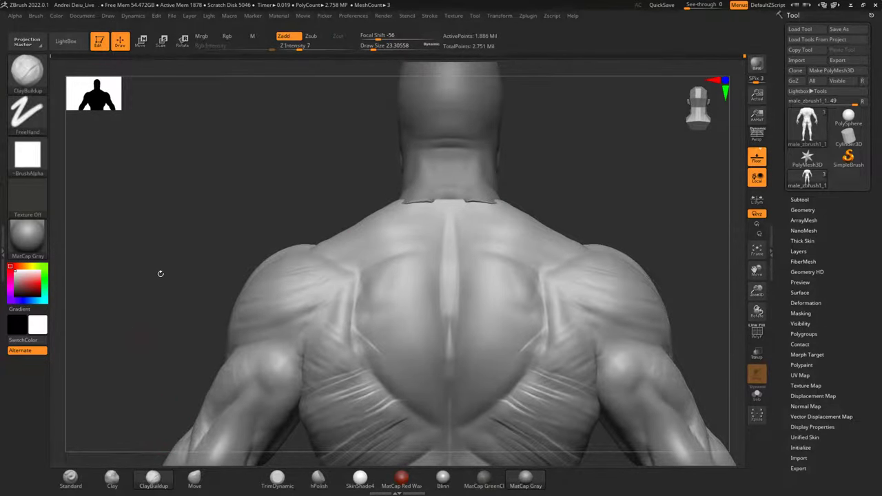
{"action": "left_click_drag", "start_coordinate": [140, 306], "coordinate": [165, 379]}
{"action": "mouse_move", "coordinate": [315, 246]}
{"action": "left_mouse_down"}
{"action": "mouse_move", "coordinate": [414, 228]}
{"action": "mouse_move", "coordinate": [408, 218]}
{"action": "left_mouse_up"}
{"action": "mouse_move", "coordinate": [320, 232]}
{"action": "left_mouse_down"}
{"action": "mouse_move", "coordinate": [395, 216]}
{"action": "mouse_move", "coordinate": [412, 221]}
{"action": "left_mouse_up"}
{"action": "left_click_drag", "start_coordinate": [332, 251], "coordinate": [404, 237]}
{"action": "left_click_drag", "start_coordinate": [333, 263], "coordinate": [403, 245]}
{"action": "mouse_move", "coordinate": [344, 271]}
{"action": "left_mouse_down"}
{"action": "mouse_move", "coordinate": [413, 255]}
{"action": "mouse_move", "coordinate": [425, 209]}
{"action": "left_mouse_up"}
{"action": "left_click_drag", "start_coordinate": [403, 213], "coordinate": [428, 202]}
{"action": "left_click_drag", "start_coordinate": [398, 229], "coordinate": [432, 212]}
{"action": "mouse_move", "coordinate": [401, 241]}
{"action": "left_mouse_down"}
{"action": "mouse_move", "coordinate": [432, 226]}
{"action": "mouse_move", "coordinate": [427, 237]}
{"action": "left_mouse_up"}
{"action": "mouse_move", "coordinate": [387, 259]}
{"action": "left_mouse_down"}
{"action": "mouse_move", "coordinate": [425, 236]}
{"action": "mouse_move", "coordinate": [421, 227]}
{"action": "mouse_move", "coordinate": [348, 238]}
{"action": "mouse_move", "coordinate": [395, 251]}
{"action": "mouse_move", "coordinate": [358, 266]}
{"action": "mouse_move", "coordinate": [338, 217]}
{"action": "left_mouse_up"}
{"action": "left_click_drag", "start_coordinate": [558, 127], "coordinate": [598, 137], "text": "shift"}
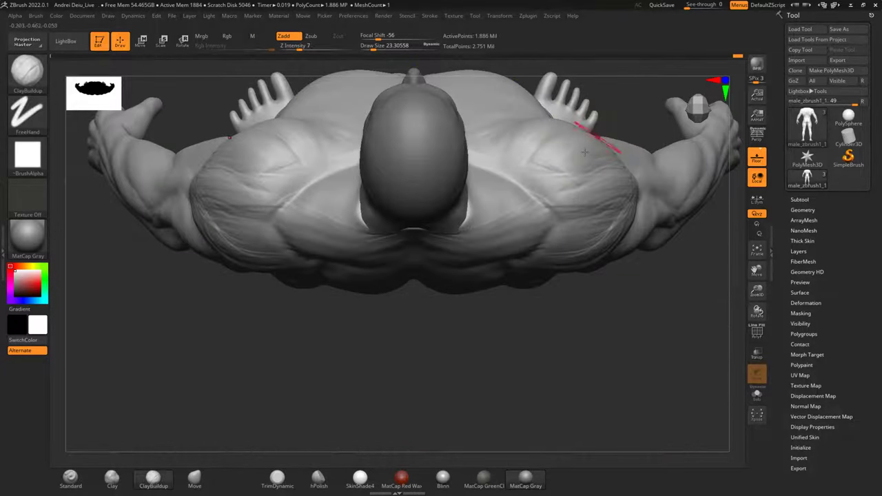
Examine the shoulders from above and the legs from behind and from the front.
{"action": "left_click_drag", "start_coordinate": [518, 394], "coordinate": [547, 306]}
{"action": "left_click_drag", "start_coordinate": [597, 372], "coordinate": [545, 234], "text": "alt"}
{"action": "left_click_drag", "start_coordinate": [578, 354], "coordinate": [561, 213], "text": "alt"}
{"action": "left_click_drag", "start_coordinate": [597, 337], "coordinate": [579, 242], "text": "alt"}
{"action": "left_click_drag", "start_coordinate": [602, 316], "coordinate": [613, 337], "text": "alt"}
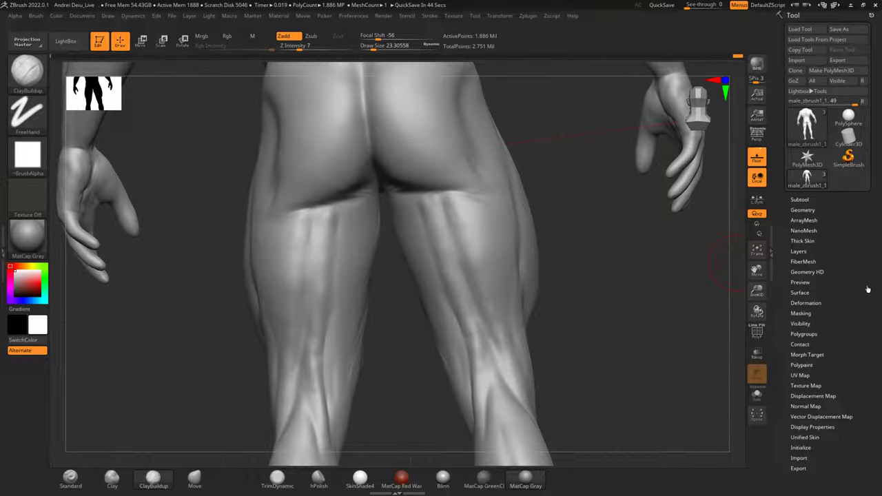
{"action": "mouse_move", "coordinate": [628, 251]}
{"action": "left_mouse_down"}
{"action": "mouse_move", "coordinate": [457, 288]}
{"action": "mouse_move", "coordinate": [351, 376]}
{"action": "left_mouse_up"}
{"action": "mouse_move", "coordinate": [343, 344]}
{"action": "left_mouse_down", "text": "alt"}
{"action": "mouse_move", "coordinate": [326, 354]}
{"action": "mouse_move", "coordinate": [308, 449]}
{"action": "left_mouse_up", "text": "alt"}
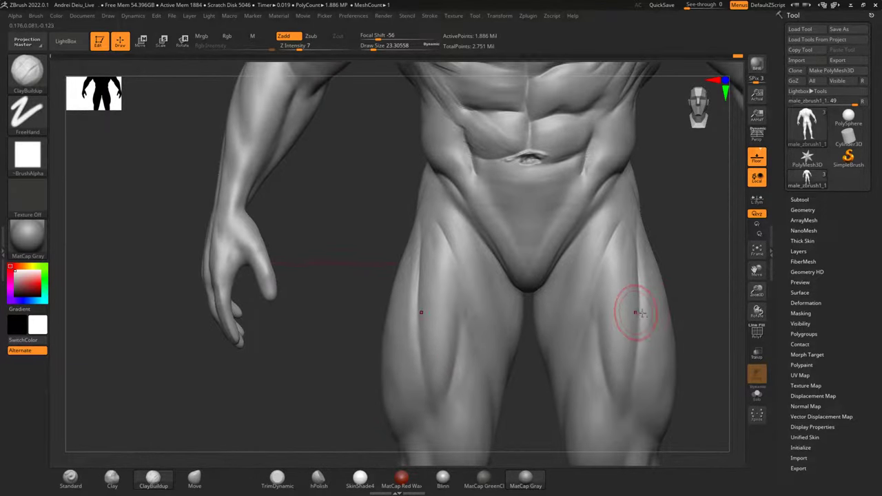
{"action": "left_click_drag", "start_coordinate": [694, 230], "coordinate": [692, 325], "text": "alt"}
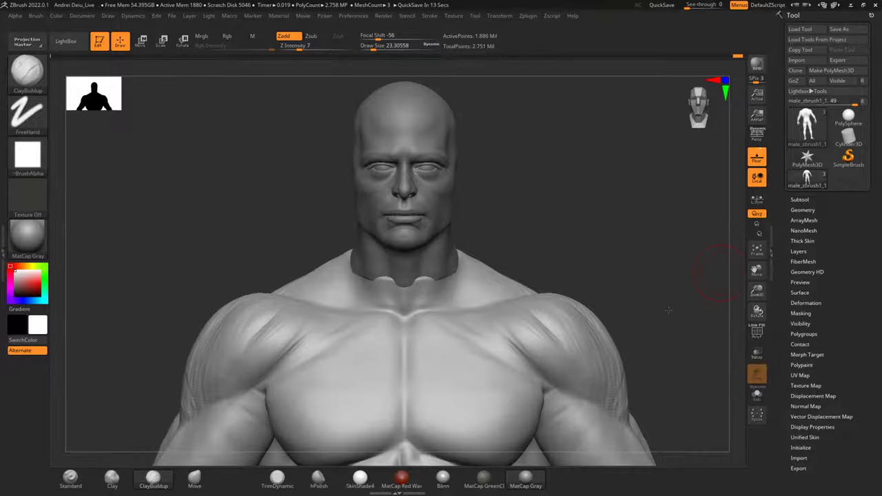
Sculpt muscle fibers across the hamstrings from below the glutes to the back of the knee and smooth them.
{"action": "left_click_drag", "start_coordinate": [669, 310], "coordinate": [687, 307], "text": "shift"}
{"action": "mouse_move", "coordinate": [653, 378]}
{"action": "left_mouse_down", "text": "alt"}
{"action": "mouse_move", "coordinate": [652, 216]}
{"action": "mouse_move", "coordinate": [640, 336]}
{"action": "mouse_move", "coordinate": [675, 255]}
{"action": "mouse_move", "coordinate": [656, 289]}
{"action": "mouse_move", "coordinate": [641, 296]}
{"action": "mouse_move", "coordinate": [660, 313]}
{"action": "mouse_move", "coordinate": [654, 320]}
{"action": "left_mouse_up", "text": "alt"}
{"action": "left_click_drag", "start_coordinate": [166, 365], "coordinate": [268, 340], "text": "alt"}
{"action": "left_click_drag", "start_coordinate": [258, 263], "coordinate": [207, 326], "text": "alt"}
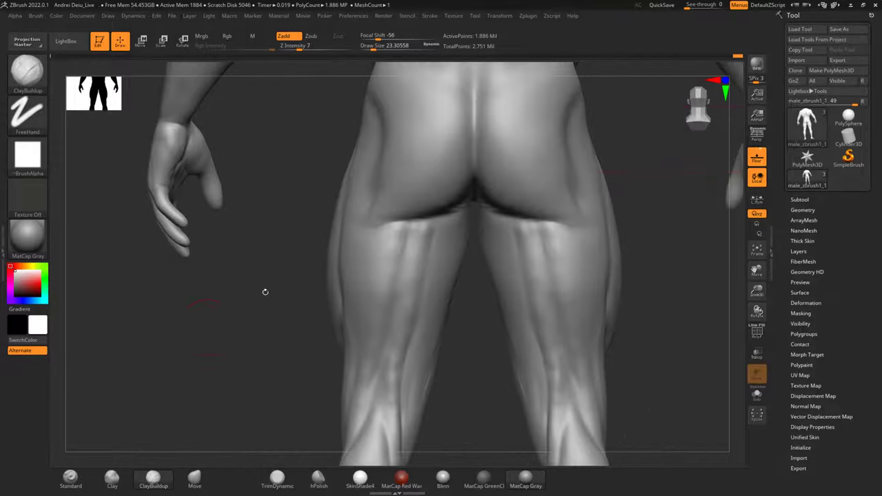
{"action": "mouse_move", "coordinate": [432, 220]}
{"action": "left_mouse_down"}
{"action": "mouse_move", "coordinate": [394, 246]}
{"action": "mouse_move", "coordinate": [401, 279]}
{"action": "mouse_move", "coordinate": [387, 360]}
{"action": "mouse_move", "coordinate": [364, 394]}
{"action": "left_mouse_up"}
{"action": "mouse_move", "coordinate": [410, 235]}
{"action": "left_mouse_down"}
{"action": "mouse_move", "coordinate": [421, 255]}
{"action": "mouse_move", "coordinate": [404, 243]}
{"action": "mouse_move", "coordinate": [438, 229]}
{"action": "mouse_move", "coordinate": [404, 266]}
{"action": "mouse_move", "coordinate": [458, 214]}
{"action": "mouse_move", "coordinate": [415, 328]}
{"action": "mouse_move", "coordinate": [385, 335]}
{"action": "mouse_move", "coordinate": [386, 372]}
{"action": "mouse_move", "coordinate": [368, 391]}
{"action": "left_mouse_up"}
{"action": "mouse_move", "coordinate": [386, 352]}
{"action": "left_mouse_down", "text": "shift"}
{"action": "mouse_move", "coordinate": [411, 242]}
{"action": "mouse_move", "coordinate": [421, 279]}
{"action": "mouse_move", "coordinate": [400, 346]}
{"action": "left_mouse_up", "text": "shift"}
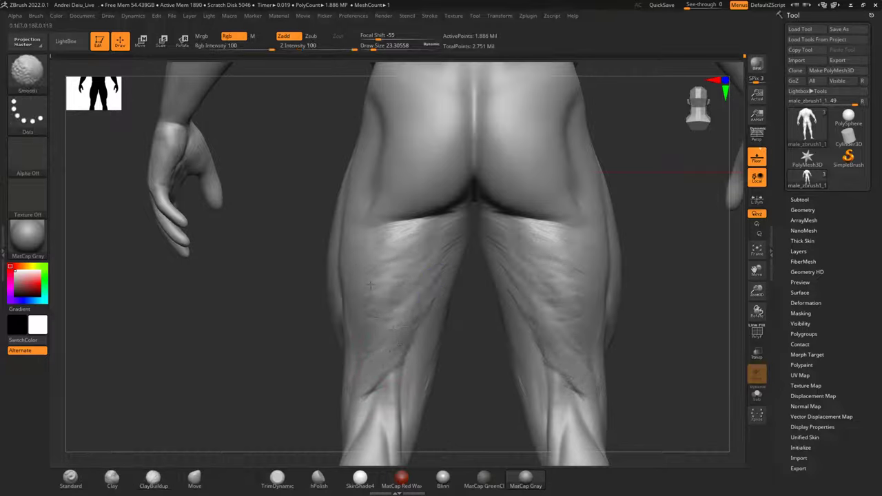
Add fibers down the inner hamstring to the tendons behind the knee and soften them.
{"action": "mouse_move", "coordinate": [471, 438]}
{"action": "left_mouse_down", "text": "alt"}
{"action": "mouse_move", "coordinate": [486, 306]}
{"action": "mouse_move", "coordinate": [499, 288]}
{"action": "mouse_move", "coordinate": [500, 338]}
{"action": "mouse_move", "coordinate": [482, 336]}
{"action": "left_mouse_up", "text": "alt"}
{"action": "mouse_move", "coordinate": [446, 218]}
{"action": "left_mouse_down"}
{"action": "mouse_move", "coordinate": [435, 323]}
{"action": "mouse_move", "coordinate": [443, 251]}
{"action": "mouse_move", "coordinate": [435, 249]}
{"action": "mouse_move", "coordinate": [445, 243]}
{"action": "left_mouse_up"}
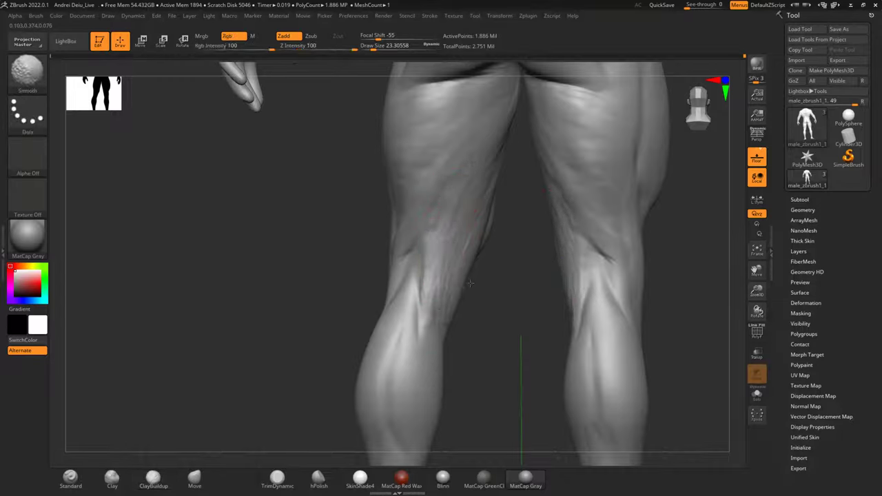
{"action": "left_click_drag", "start_coordinate": [488, 327], "coordinate": [522, 360]}
{"action": "mouse_move", "coordinate": [522, 300]}
{"action": "left_mouse_down"}
{"action": "mouse_move", "coordinate": [490, 256]}
{"action": "mouse_move", "coordinate": [495, 314]}
{"action": "mouse_move", "coordinate": [528, 310]}
{"action": "left_mouse_up"}
{"action": "mouse_move", "coordinate": [453, 237]}
{"action": "left_mouse_down"}
{"action": "mouse_move", "coordinate": [441, 301]}
{"action": "mouse_move", "coordinate": [442, 273]}
{"action": "mouse_move", "coordinate": [427, 316]}
{"action": "mouse_move", "coordinate": [457, 240]}
{"action": "mouse_move", "coordinate": [449, 308]}
{"action": "left_mouse_up"}
{"action": "mouse_move", "coordinate": [253, 363]}
{"action": "left_mouse_down", "text": "alt"}
{"action": "mouse_move", "coordinate": [225, 291]}
{"action": "mouse_move", "coordinate": [171, 287]}
{"action": "mouse_move", "coordinate": [157, 297]}
{"action": "left_mouse_up", "text": "alt"}
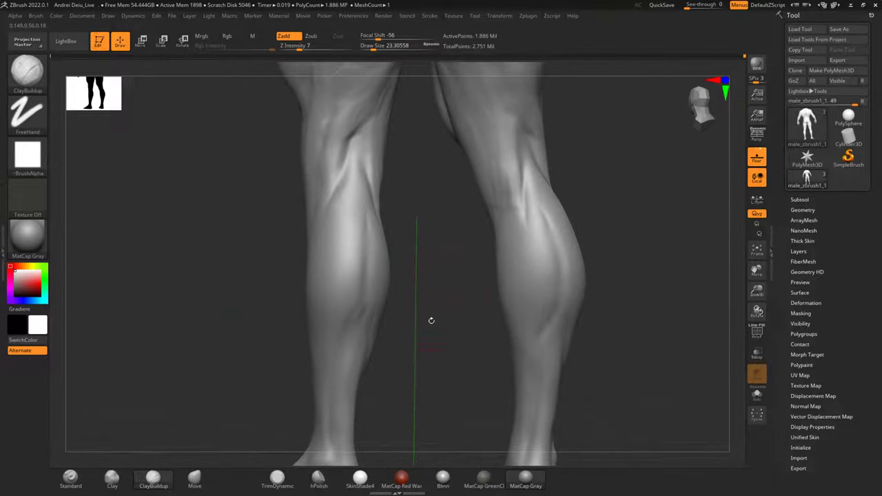
{"action": "mouse_move", "coordinate": [431, 320]}
{"action": "left_mouse_down"}
{"action": "mouse_move", "coordinate": [467, 274]}
{"action": "mouse_move", "coordinate": [471, 295]}
{"action": "mouse_move", "coordinate": [488, 266]}
{"action": "left_mouse_up"}
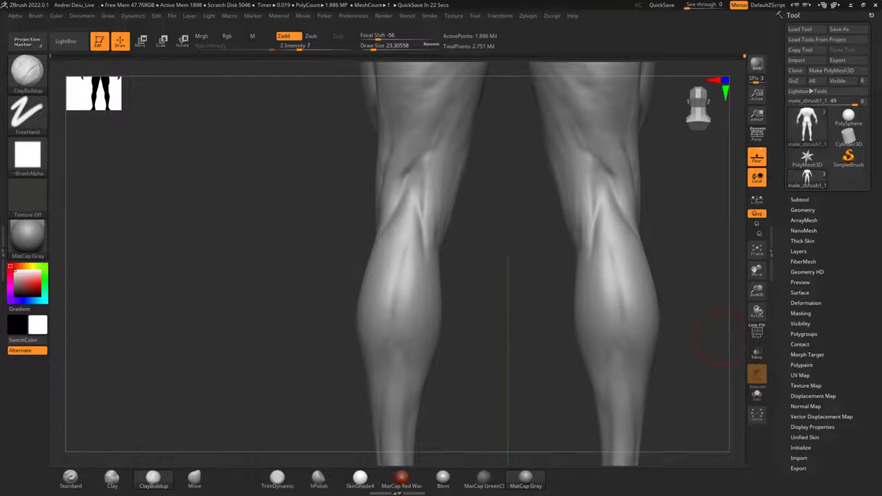
Build up long muscle fibers along the inner back of the thigh down toward the knee and smooth them.
{"action": "mouse_move", "coordinate": [505, 313]}
{"action": "left_mouse_down"}
{"action": "mouse_move", "coordinate": [516, 290]}
{"action": "mouse_move", "coordinate": [512, 332]}
{"action": "mouse_move", "coordinate": [522, 299]}
{"action": "left_mouse_up"}
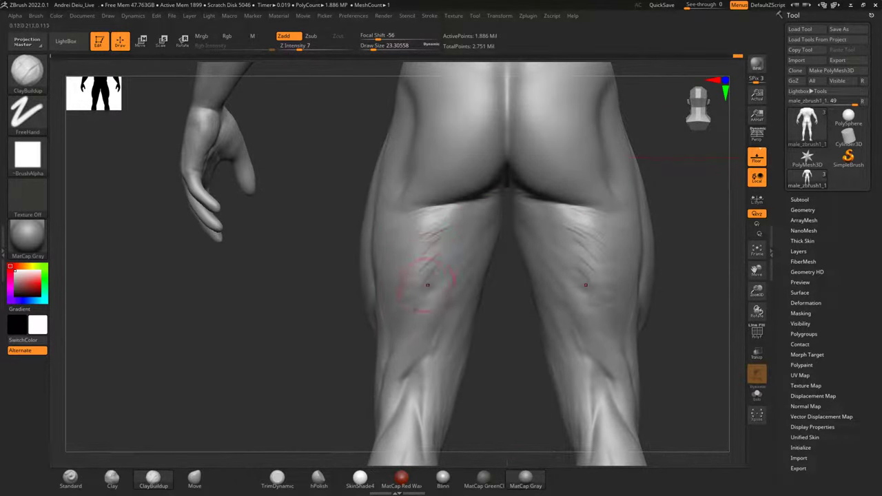
{"action": "left_click_drag", "start_coordinate": [505, 390], "coordinate": [455, 337], "text": "alt"}
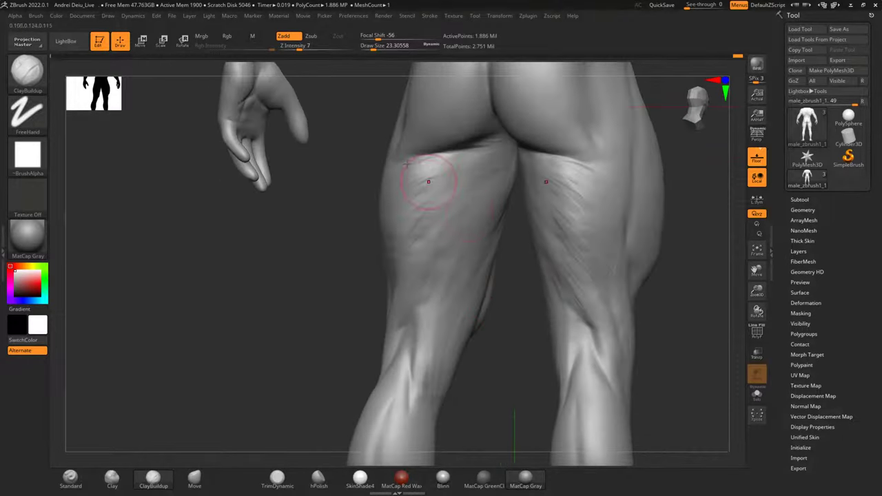
{"action": "mouse_move", "coordinate": [483, 166]}
{"action": "left_mouse_down"}
{"action": "mouse_move", "coordinate": [450, 184]}
{"action": "mouse_move", "coordinate": [453, 207]}
{"action": "mouse_move", "coordinate": [470, 224]}
{"action": "mouse_move", "coordinate": [450, 291]}
{"action": "left_mouse_up"}
{"action": "left_click_drag", "start_coordinate": [466, 214], "coordinate": [433, 303]}
{"action": "mouse_move", "coordinate": [478, 162]}
{"action": "left_mouse_down"}
{"action": "mouse_move", "coordinate": [431, 291]}
{"action": "mouse_move", "coordinate": [454, 173]}
{"action": "mouse_move", "coordinate": [462, 229]}
{"action": "left_mouse_up"}
{"action": "left_click_drag", "start_coordinate": [453, 197], "coordinate": [464, 262]}
{"action": "left_click_drag", "start_coordinate": [464, 227], "coordinate": [444, 338]}
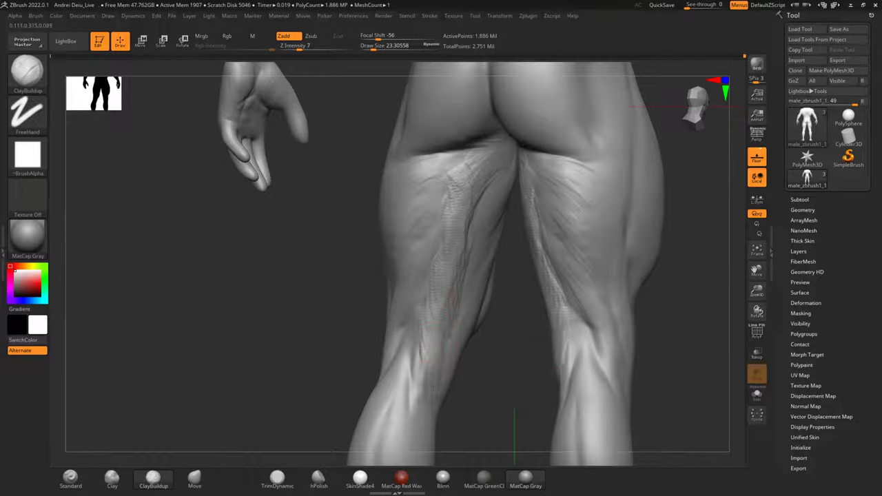
{"action": "key", "text": "shift"}
{"action": "left_click_drag", "start_coordinate": [439, 334], "coordinate": [440, 278], "text": "shift"}
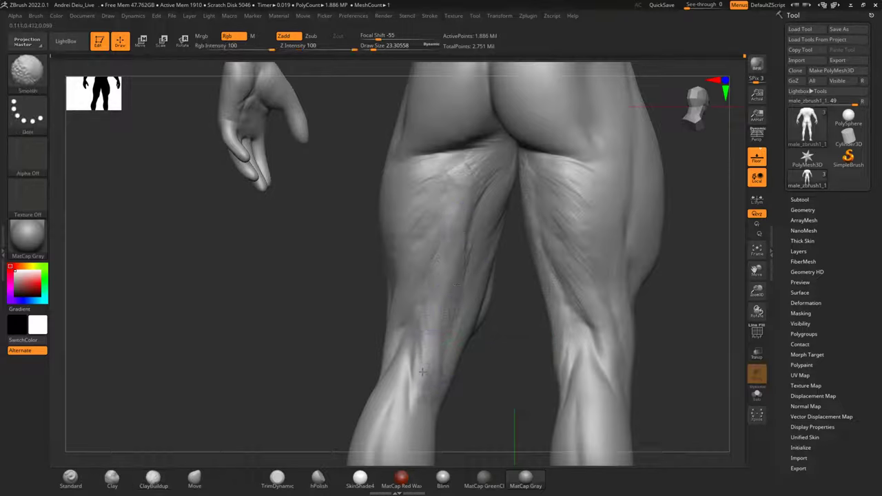
{"action": "left_click_drag", "start_coordinate": [478, 405], "coordinate": [505, 408], "text": "shift"}
Sculpt lengthwise muscle fibers on the back of the calves from the knee pit down through both calf heads.
{"action": "mouse_move", "coordinate": [484, 441]}
{"action": "left_mouse_down", "text": "alt"}
{"action": "mouse_move", "coordinate": [495, 287]}
{"action": "mouse_move", "coordinate": [500, 350]}
{"action": "mouse_move", "coordinate": [481, 294]}
{"action": "left_mouse_up", "text": "alt"}
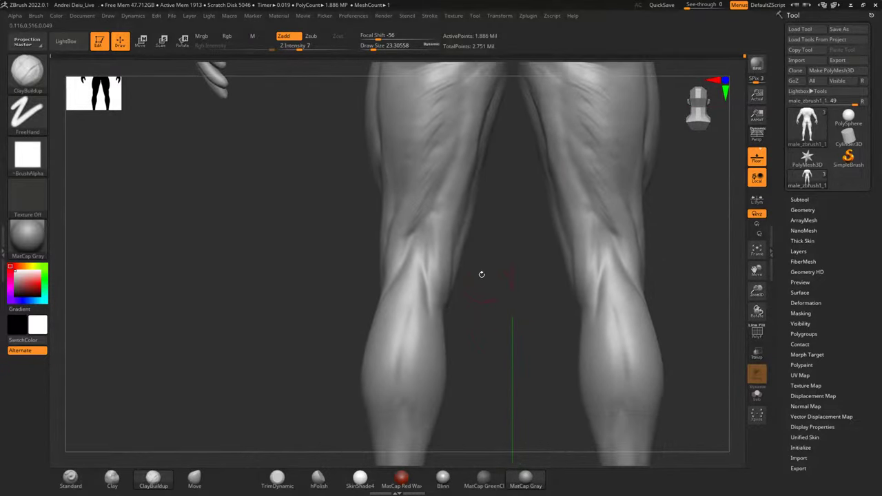
{"action": "mouse_move", "coordinate": [408, 257]}
{"action": "left_mouse_down"}
{"action": "mouse_move", "coordinate": [400, 280]}
{"action": "mouse_move", "coordinate": [424, 243]}
{"action": "mouse_move", "coordinate": [416, 267]}
{"action": "mouse_move", "coordinate": [422, 284]}
{"action": "mouse_move", "coordinate": [421, 249]}
{"action": "mouse_move", "coordinate": [425, 328]}
{"action": "mouse_move", "coordinate": [415, 273]}
{"action": "mouse_move", "coordinate": [392, 350]}
{"action": "mouse_move", "coordinate": [398, 291]}
{"action": "mouse_move", "coordinate": [388, 304]}
{"action": "mouse_move", "coordinate": [377, 377]}
{"action": "left_mouse_up"}
{"action": "left_click_drag", "start_coordinate": [408, 322], "coordinate": [393, 386]}
{"action": "mouse_move", "coordinate": [386, 303]}
{"action": "left_mouse_down"}
{"action": "mouse_move", "coordinate": [373, 379]}
{"action": "mouse_move", "coordinate": [380, 344]}
{"action": "left_mouse_up"}
{"action": "left_click_drag", "start_coordinate": [420, 287], "coordinate": [416, 368]}
{"action": "left_click_drag", "start_coordinate": [429, 295], "coordinate": [428, 367]}
{"action": "left_click_drag", "start_coordinate": [406, 314], "coordinate": [401, 381]}
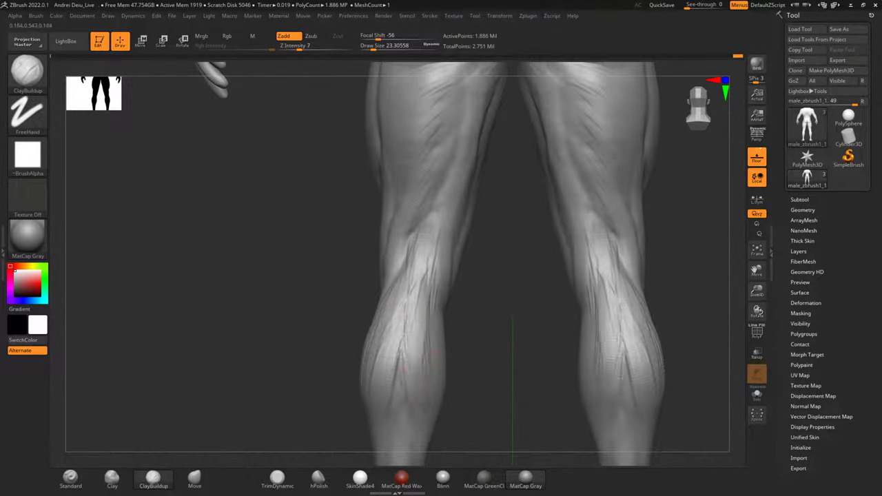
Build up curved muscle fibers around the side of the calf muscle below the knee.
{"action": "mouse_move", "coordinate": [480, 375]}
{"action": "left_mouse_down"}
{"action": "mouse_move", "coordinate": [475, 328]}
{"action": "mouse_move", "coordinate": [432, 324]}
{"action": "mouse_move", "coordinate": [419, 296]}
{"action": "mouse_move", "coordinate": [431, 366]}
{"action": "left_mouse_up"}
{"action": "mouse_move", "coordinate": [408, 296]}
{"action": "left_mouse_down"}
{"action": "mouse_move", "coordinate": [426, 378]}
{"action": "mouse_move", "coordinate": [449, 383]}
{"action": "left_mouse_up"}
{"action": "mouse_move", "coordinate": [438, 283]}
{"action": "left_mouse_down"}
{"action": "mouse_move", "coordinate": [452, 358]}
{"action": "mouse_move", "coordinate": [457, 330]}
{"action": "left_mouse_up"}
{"action": "mouse_move", "coordinate": [444, 268]}
{"action": "left_mouse_down"}
{"action": "mouse_move", "coordinate": [448, 322]}
{"action": "mouse_move", "coordinate": [454, 338]}
{"action": "mouse_move", "coordinate": [459, 331]}
{"action": "left_mouse_up"}
{"action": "left_click_drag", "start_coordinate": [459, 256], "coordinate": [477, 345]}
{"action": "left_click_drag", "start_coordinate": [443, 289], "coordinate": [456, 333]}
Extend the fiber strokes over the inner side of the calf toward the shin and check the calves from behind.
{"action": "left_click_drag", "start_coordinate": [512, 339], "coordinate": [461, 333]}
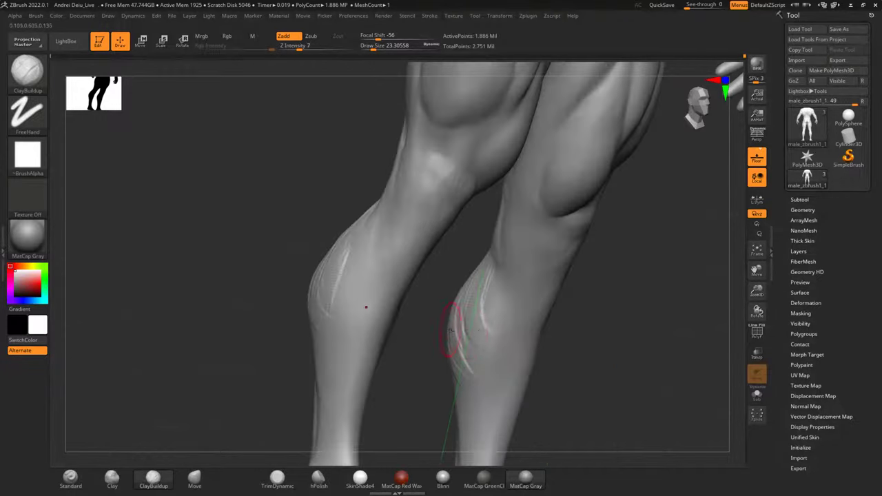
{"action": "left_click_drag", "start_coordinate": [476, 284], "coordinate": [482, 353]}
{"action": "mouse_move", "coordinate": [472, 297]}
{"action": "left_mouse_down"}
{"action": "mouse_move", "coordinate": [474, 353]}
{"action": "mouse_move", "coordinate": [464, 352]}
{"action": "mouse_move", "coordinate": [478, 342]}
{"action": "mouse_move", "coordinate": [478, 374]}
{"action": "left_mouse_up"}
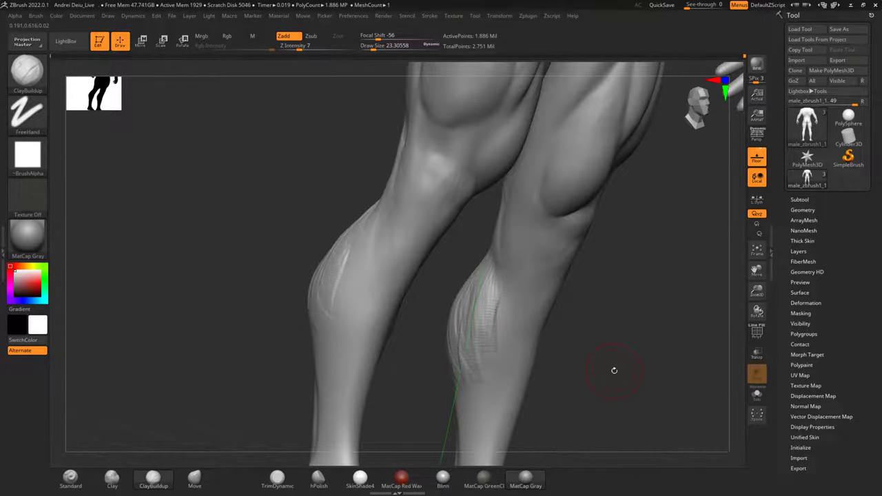
{"action": "left_click_drag", "start_coordinate": [610, 371], "coordinate": [583, 354]}
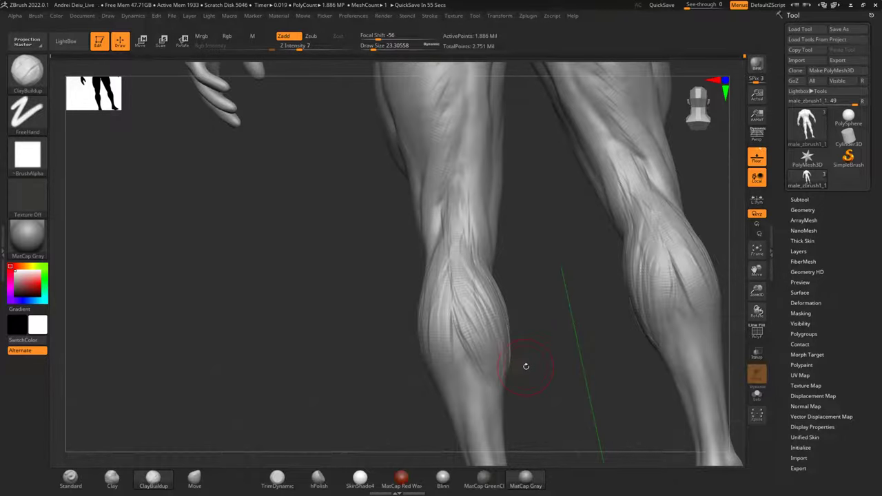
{"action": "left_click_drag", "start_coordinate": [581, 301], "coordinate": [561, 304]}
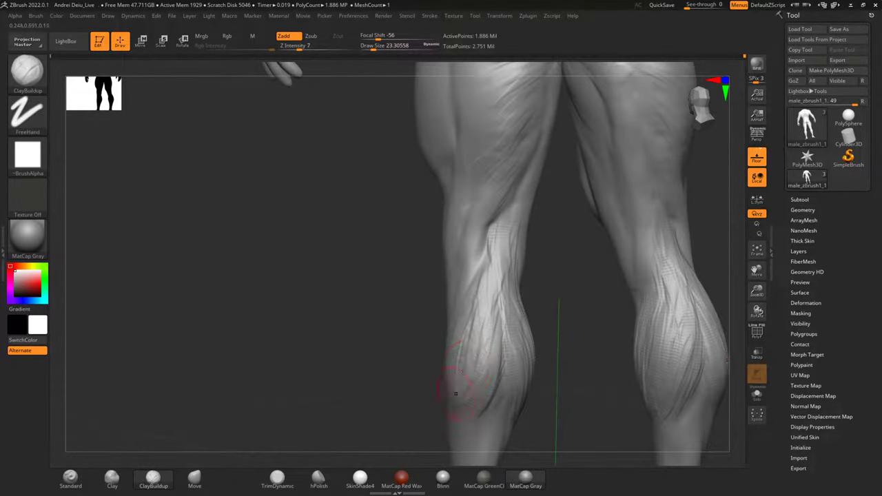
{"action": "mouse_move", "coordinate": [374, 339]}
{"action": "left_mouse_down"}
{"action": "mouse_move", "coordinate": [402, 340]}
{"action": "mouse_move", "coordinate": [461, 301]}
{"action": "mouse_move", "coordinate": [445, 354]}
{"action": "mouse_move", "coordinate": [459, 356]}
{"action": "left_mouse_up"}
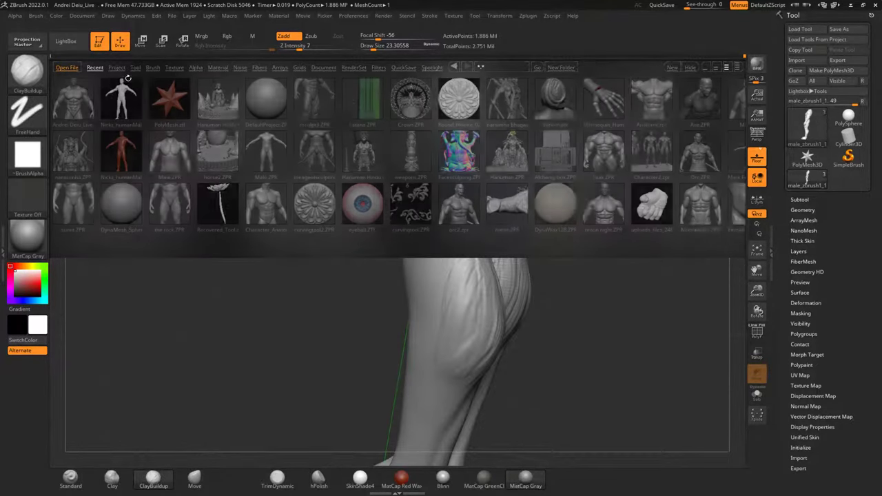
Load the Smooth Stronger brush from the LightBox Smooth brushes as the smoothing brush.
{"action": "left_click", "coordinate": [153, 69]}
{"action": "double_click", "coordinate": [408, 211]}
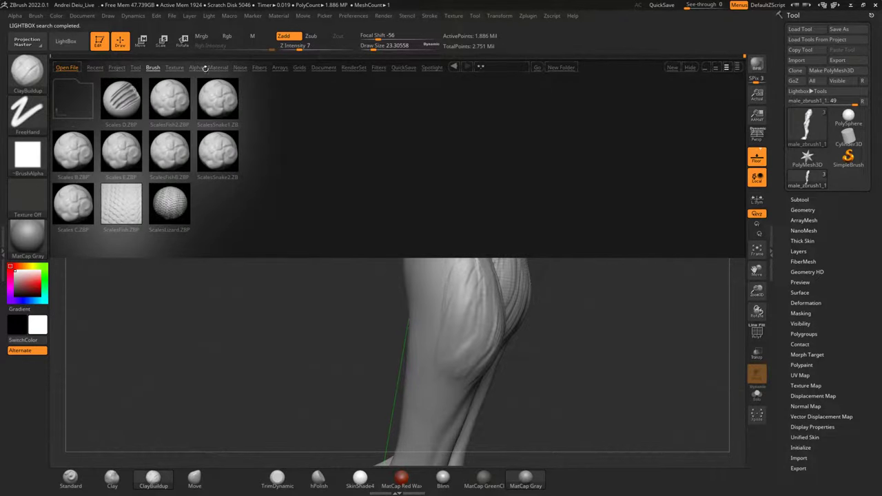
{"action": "left_click", "coordinate": [153, 67]}
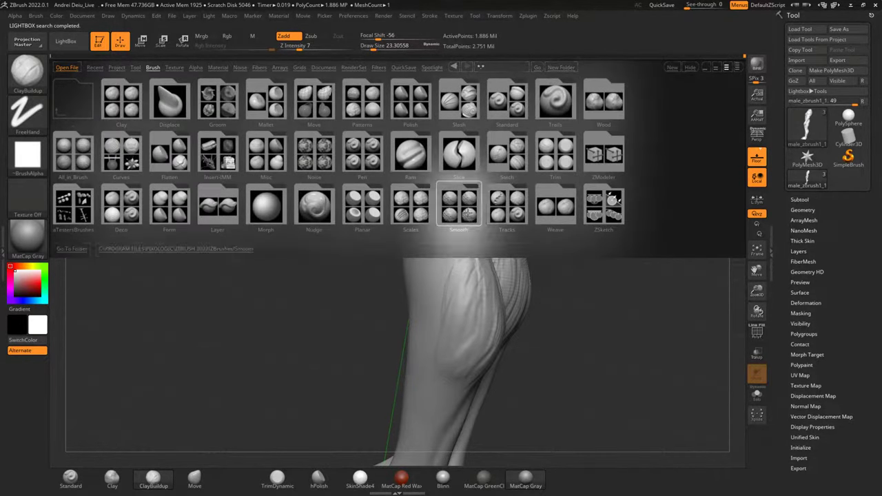
{"action": "double_click", "coordinate": [107, 174]}
{"action": "double_click", "coordinate": [131, 215]}
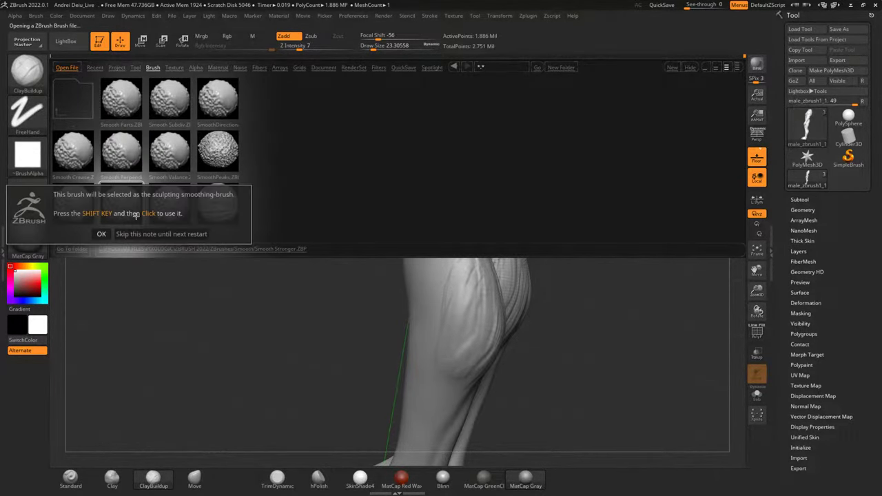
{"action": "left_click", "coordinate": [101, 235]}
Soften the fiber detail on the calves with the Smooth Stronger brush.
{"action": "left_click_drag", "start_coordinate": [335, 335], "coordinate": [295, 340]}
{"action": "left_click_drag", "start_coordinate": [470, 297], "coordinate": [473, 278], "text": "shift"}
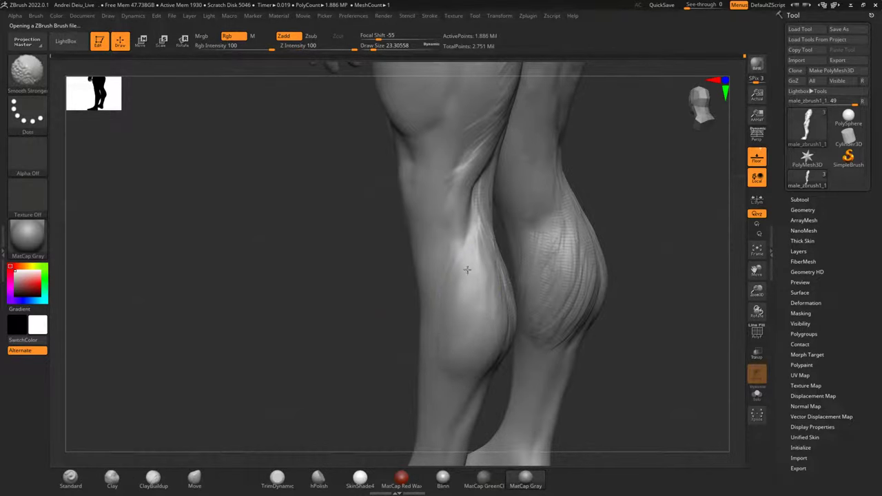
{"action": "left_click_drag", "start_coordinate": [281, 332], "coordinate": [397, 258]}
{"action": "mouse_move", "coordinate": [489, 275]}
{"action": "left_mouse_down", "text": "shift"}
{"action": "mouse_move", "coordinate": [496, 258]}
{"action": "mouse_move", "coordinate": [458, 307]}
{"action": "mouse_move", "coordinate": [466, 295]}
{"action": "left_mouse_up", "text": "shift"}
Build up the forms around the kneecap and just below it with ClayBuildup and smooth them.
{"action": "left_click_drag", "start_coordinate": [650, 326], "coordinate": [585, 291]}
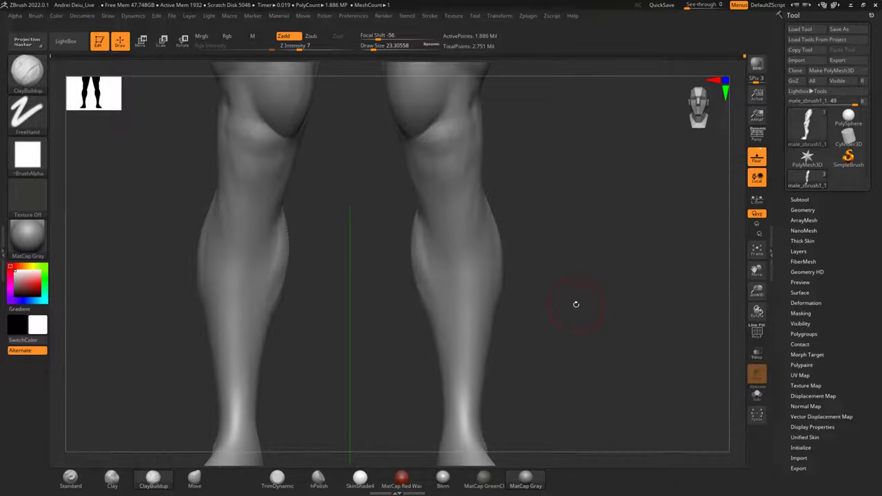
{"action": "mouse_move", "coordinate": [575, 305]}
{"action": "left_mouse_down"}
{"action": "mouse_move", "coordinate": [579, 315]}
{"action": "mouse_move", "coordinate": [579, 291]}
{"action": "left_mouse_up"}
{"action": "mouse_move", "coordinate": [567, 180]}
{"action": "left_mouse_down", "text": "alt"}
{"action": "mouse_move", "coordinate": [590, 242]}
{"action": "mouse_move", "coordinate": [630, 264]}
{"action": "mouse_move", "coordinate": [616, 268]}
{"action": "mouse_move", "coordinate": [603, 246]}
{"action": "left_mouse_up", "text": "alt"}
{"action": "mouse_move", "coordinate": [514, 222]}
{"action": "left_mouse_down"}
{"action": "mouse_move", "coordinate": [491, 198]}
{"action": "mouse_move", "coordinate": [487, 222]}
{"action": "left_mouse_up"}
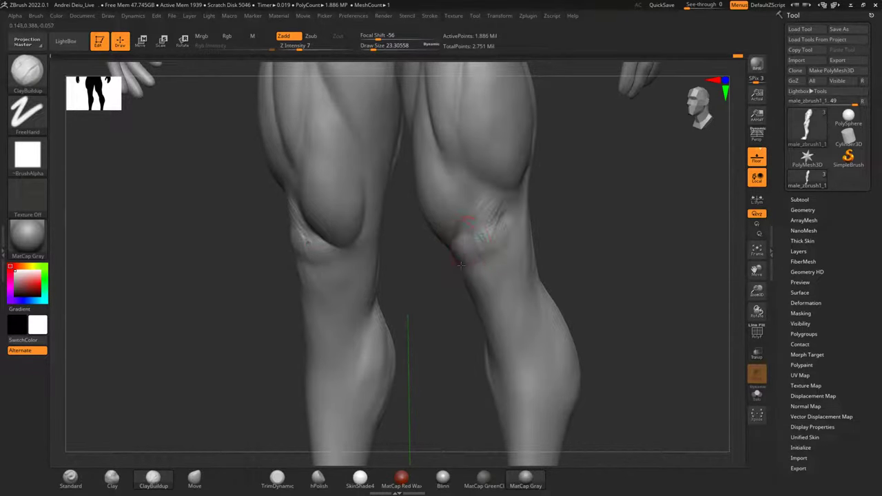
{"action": "key", "text": "shift"}
{"action": "mouse_move", "coordinate": [611, 260]}
{"action": "left_mouse_down"}
{"action": "mouse_move", "coordinate": [612, 232]}
{"action": "mouse_move", "coordinate": [592, 252]}
{"action": "mouse_move", "coordinate": [608, 223]}
{"action": "left_mouse_up"}
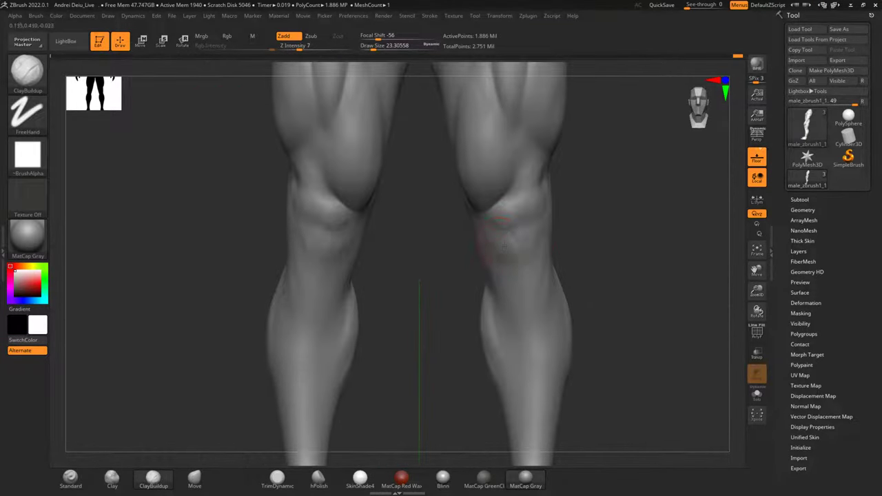
{"action": "key", "text": "shift"}
{"action": "left_click_drag", "start_coordinate": [503, 232], "coordinate": [504, 235], "text": "shift"}
Sculpt tendon strokes from the inner knee down to the upper shin and smooth them.
{"action": "left_click_drag", "start_coordinate": [601, 261], "coordinate": [622, 239]}
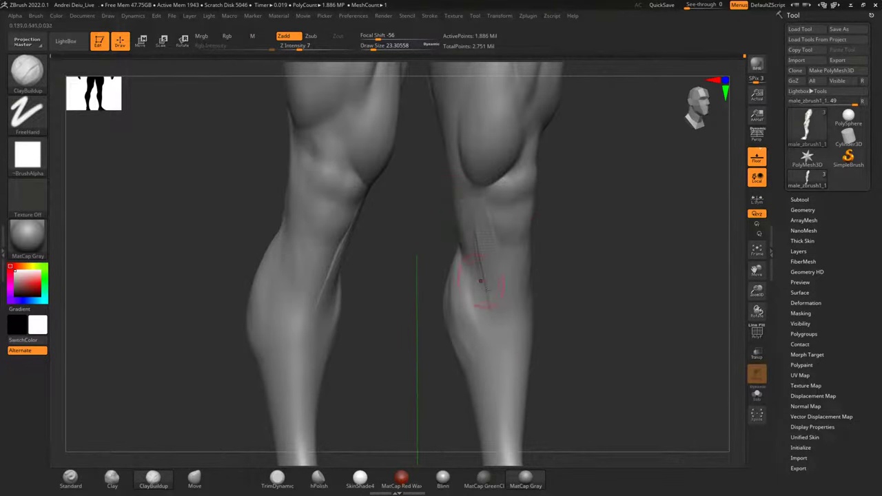
{"action": "left_click_drag", "start_coordinate": [483, 249], "coordinate": [488, 300]}
{"action": "left_click_drag", "start_coordinate": [498, 335], "coordinate": [477, 252], "text": "shift"}
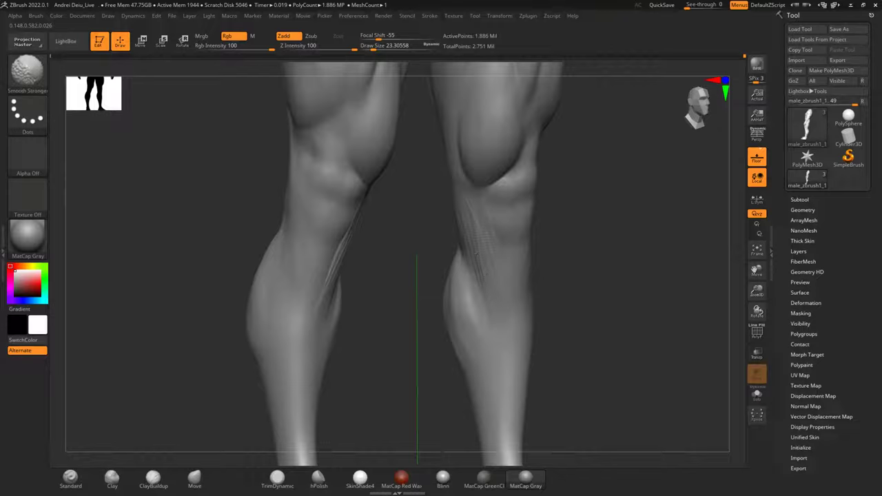
{"action": "left_click_drag", "start_coordinate": [572, 275], "coordinate": [617, 281]}
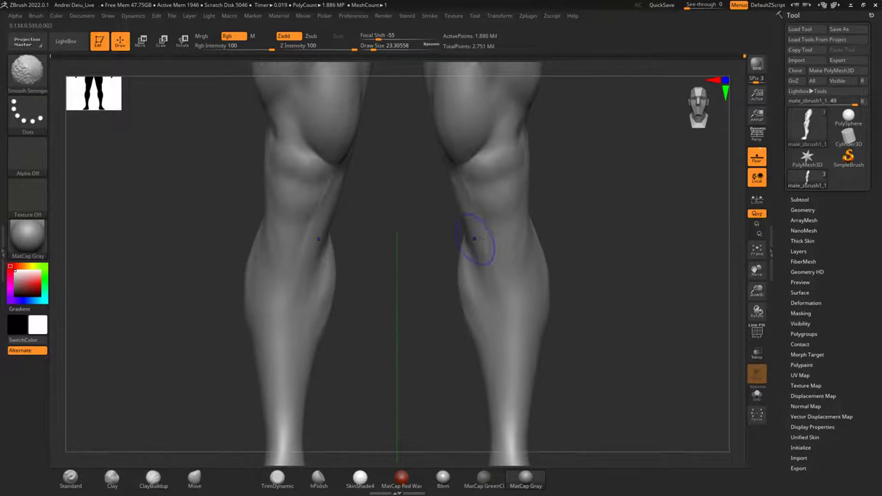
{"action": "left_click_drag", "start_coordinate": [513, 304], "coordinate": [463, 186], "text": "shift"}
Sculpt long strokes down the front of the shins to the ankles and smooth them.
{"action": "mouse_move", "coordinate": [601, 276]}
{"action": "left_mouse_down", "text": "alt"}
{"action": "mouse_move", "coordinate": [591, 224]}
{"action": "mouse_move", "coordinate": [602, 270]}
{"action": "mouse_move", "coordinate": [592, 239]}
{"action": "left_mouse_up", "text": "alt"}
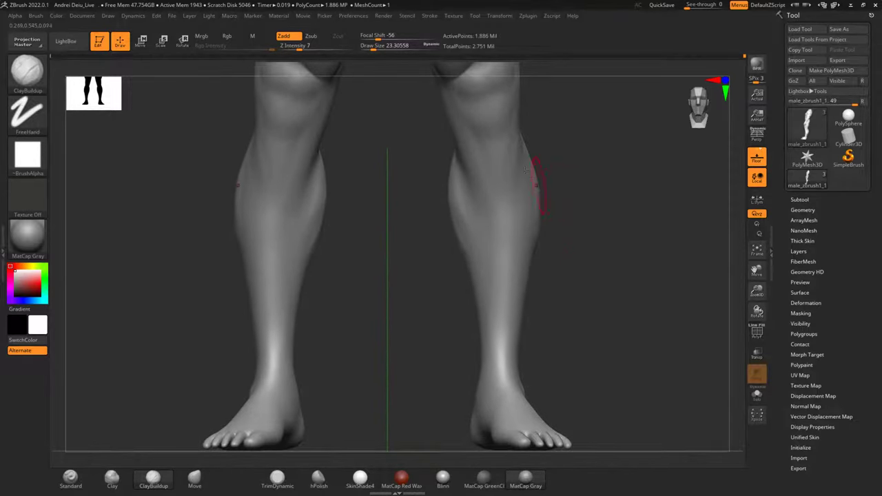
{"action": "mouse_move", "coordinate": [490, 162]}
{"action": "left_mouse_down"}
{"action": "mouse_move", "coordinate": [511, 256]}
{"action": "mouse_move", "coordinate": [496, 352]}
{"action": "left_mouse_up"}
{"action": "left_click_drag", "start_coordinate": [504, 303], "coordinate": [500, 371]}
{"action": "left_click_drag", "start_coordinate": [502, 326], "coordinate": [495, 375]}
{"action": "left_click_drag", "start_coordinate": [504, 306], "coordinate": [510, 373]}
{"action": "left_click_drag", "start_coordinate": [501, 325], "coordinate": [508, 364], "text": "shift"}
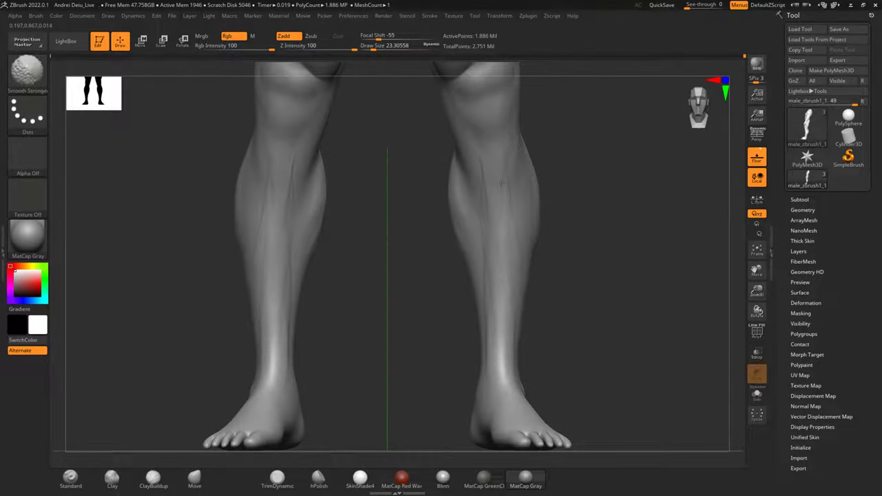
{"action": "mouse_move", "coordinate": [496, 337]}
{"action": "left_mouse_down", "text": "shift"}
{"action": "mouse_move", "coordinate": [489, 370]}
{"action": "mouse_move", "coordinate": [501, 357]}
{"action": "left_mouse_up", "text": "shift"}
Build up muscle strokes along the outer and front sides of the lower legs with the ClayBuildup brush.
{"action": "mouse_move", "coordinate": [551, 281]}
{"action": "left_mouse_down"}
{"action": "mouse_move", "coordinate": [592, 278]}
{"action": "mouse_move", "coordinate": [584, 239]}
{"action": "mouse_move", "coordinate": [457, 246]}
{"action": "left_mouse_up"}
{"action": "left_click_drag", "start_coordinate": [468, 357], "coordinate": [459, 332]}
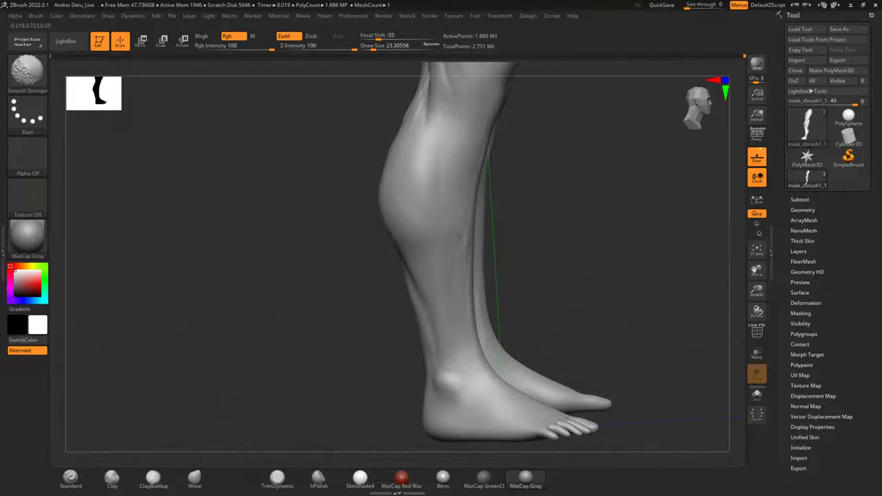
{"action": "left_click_drag", "start_coordinate": [541, 235], "coordinate": [501, 230]}
{"action": "mouse_move", "coordinate": [551, 261]}
{"action": "left_mouse_down"}
{"action": "mouse_move", "coordinate": [561, 218]}
{"action": "mouse_move", "coordinate": [486, 213]}
{"action": "left_mouse_up"}
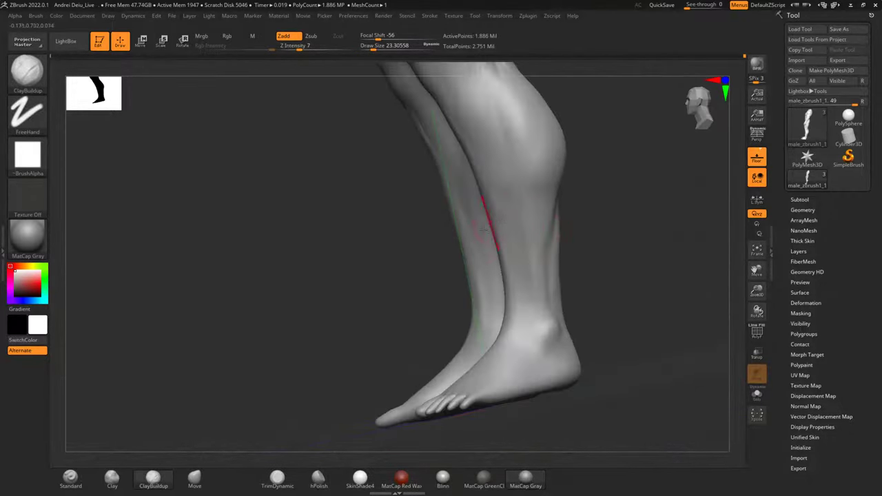
{"action": "left_click_drag", "start_coordinate": [410, 247], "coordinate": [500, 209]}
{"action": "mouse_move", "coordinate": [494, 262]}
{"action": "left_mouse_down"}
{"action": "mouse_move", "coordinate": [508, 353]}
{"action": "mouse_move", "coordinate": [528, 351]}
{"action": "mouse_move", "coordinate": [509, 353]}
{"action": "left_mouse_up"}
{"action": "mouse_move", "coordinate": [508, 320]}
{"action": "right_mouse_down"}
{"action": "mouse_move", "coordinate": [575, 295]}
{"action": "mouse_move", "coordinate": [587, 303]}
{"action": "mouse_move", "coordinate": [549, 297]}
{"action": "mouse_move", "coordinate": [537, 323]}
{"action": "right_mouse_up"}
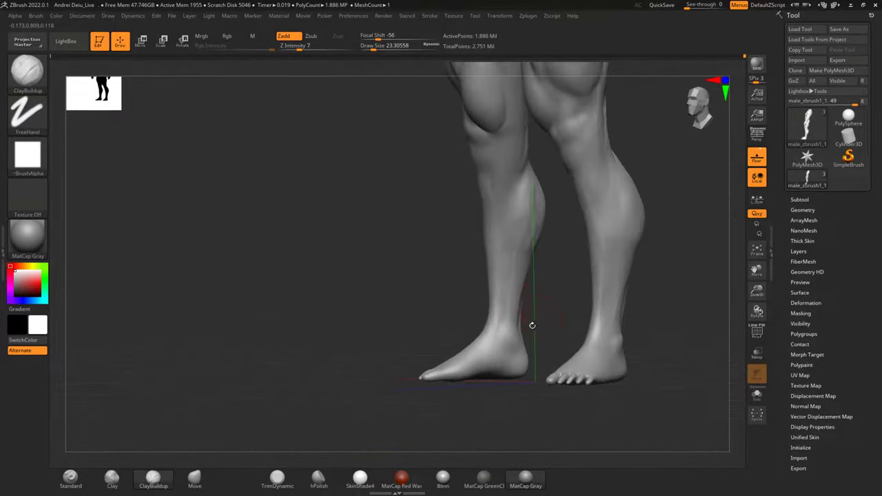
Add ClayBuildup strokes on the inner shin just above the ankle and smooth them into the leg.
{"action": "left_click_drag", "start_coordinate": [516, 327], "coordinate": [510, 324]}
{"action": "left_click_drag", "start_coordinate": [495, 226], "coordinate": [498, 228], "text": "shift"}
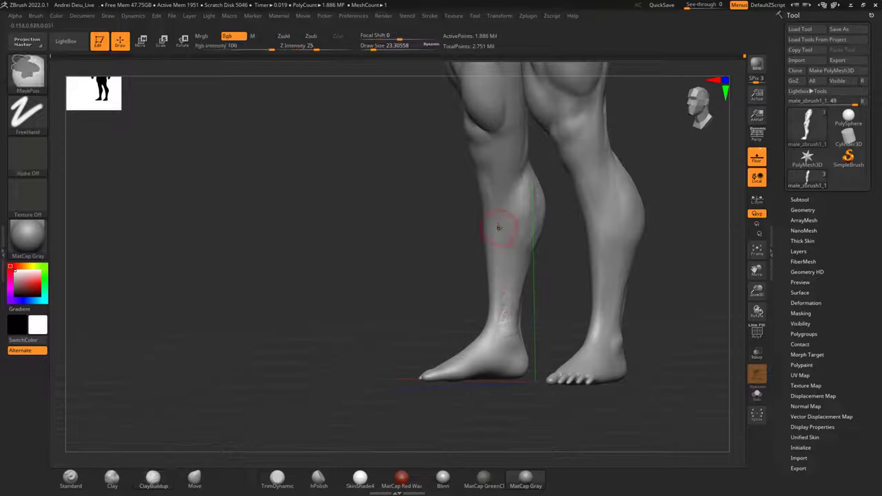
{"action": "left_click_drag", "start_coordinate": [512, 327], "coordinate": [505, 266]}
{"action": "left_click_drag", "start_coordinate": [515, 310], "coordinate": [508, 268], "text": "shift"}
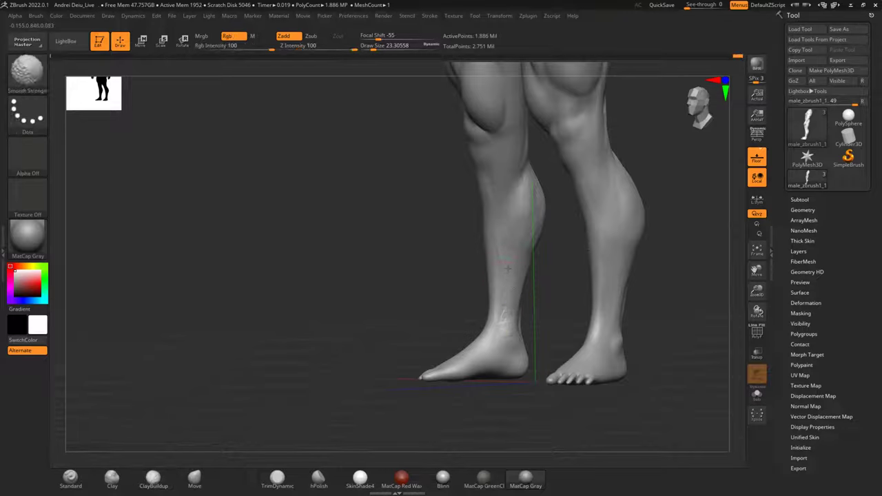
{"action": "left_click_drag", "start_coordinate": [514, 314], "coordinate": [509, 308], "text": "shift"}
{"action": "mouse_move", "coordinate": [509, 303]}
{"action": "right_mouse_down"}
{"action": "mouse_move", "coordinate": [475, 293]}
{"action": "mouse_move", "coordinate": [481, 289]}
{"action": "right_mouse_up"}
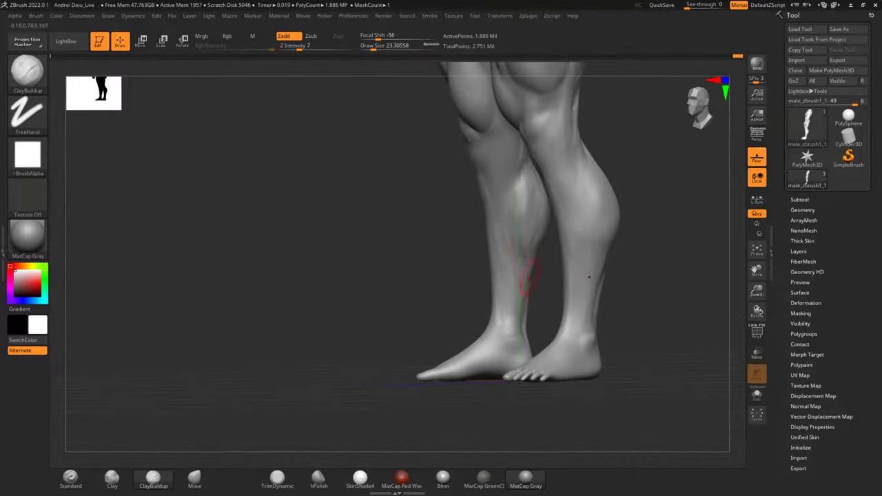
Smooth the transition from the lower edge of the inner calf down into the shin.
{"action": "left_click_drag", "start_coordinate": [529, 285], "coordinate": [532, 261], "text": "shift"}
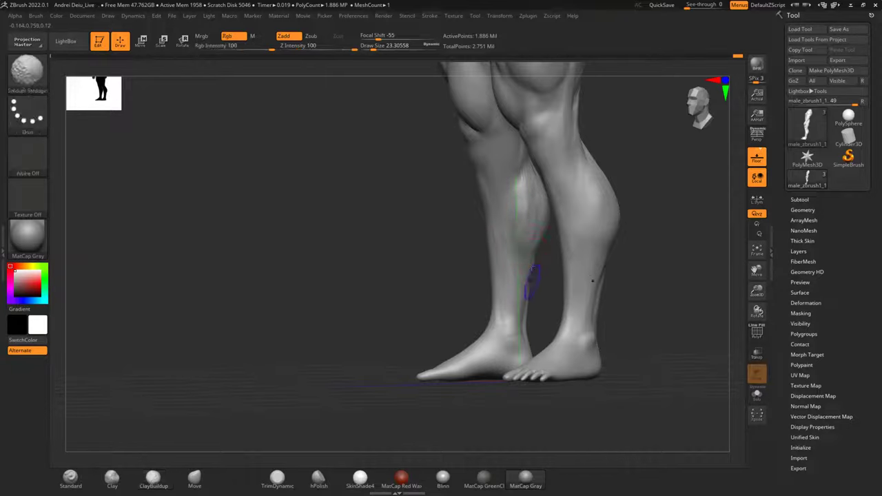
{"action": "mouse_move", "coordinate": [522, 295]}
{"action": "left_mouse_down", "text": "shift"}
{"action": "mouse_move", "coordinate": [513, 305]}
{"action": "mouse_move", "coordinate": [509, 286]}
{"action": "mouse_move", "coordinate": [496, 307]}
{"action": "left_mouse_up", "text": "shift"}
{"action": "left_click_drag", "start_coordinate": [390, 270], "coordinate": [577, 309], "text": "shift"}
{"action": "key", "text": "shift"}
{"action": "left_click_drag", "start_coordinate": [491, 339], "coordinate": [473, 329], "text": "shift"}
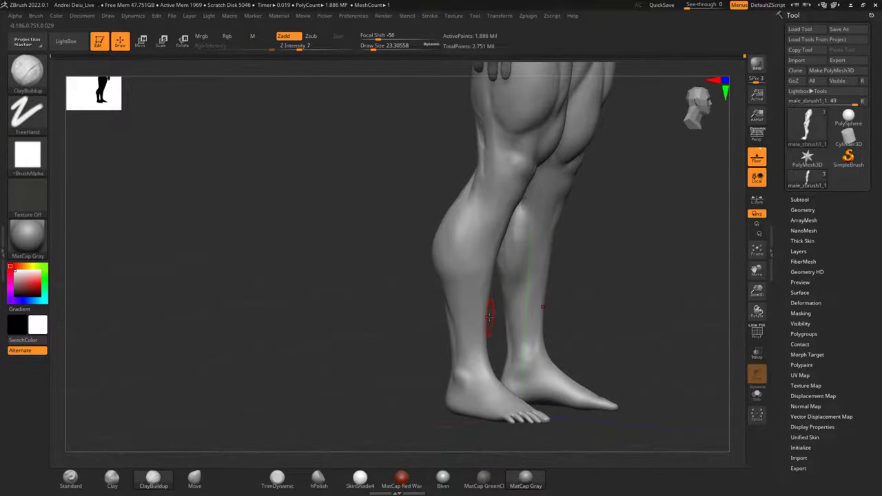
Soften the inner shin surface and the upper inner calf with the Smooth Stronger brush.
{"action": "scroll", "coordinate": [489, 317], "scroll_direction": "up", "scroll_amount": 5}
{"action": "left_click_drag", "start_coordinate": [681, 247], "coordinate": [593, 253]}
{"action": "key", "text": "shift"}
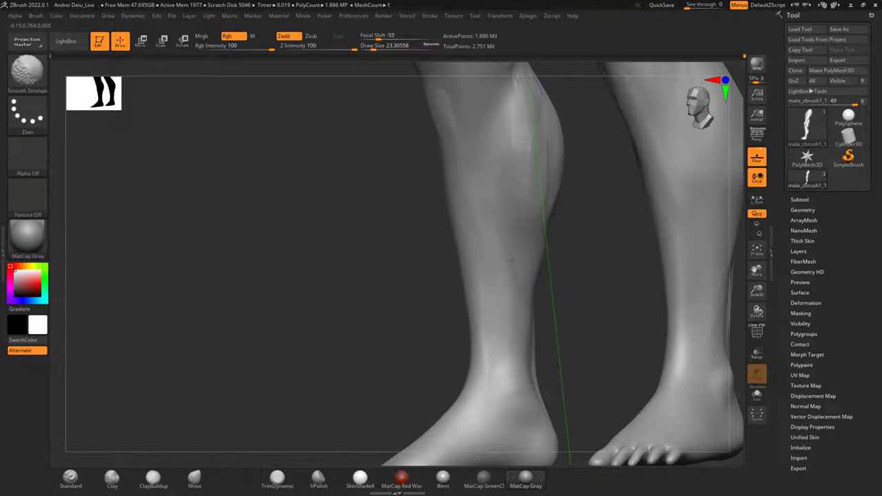
{"action": "left_click_drag", "start_coordinate": [479, 232], "coordinate": [485, 202], "text": "shift"}
{"action": "mouse_move", "coordinate": [530, 165]}
{"action": "left_mouse_down", "text": "shift"}
{"action": "mouse_move", "coordinate": [530, 118]}
{"action": "mouse_move", "coordinate": [537, 162]}
{"action": "left_mouse_up", "text": "shift"}
Switch to the DamStandard brush and carve the contour around the inner ankle bone.
{"action": "left_click", "coordinate": [25, 79]}
{"action": "left_click", "coordinate": [149, 182]}
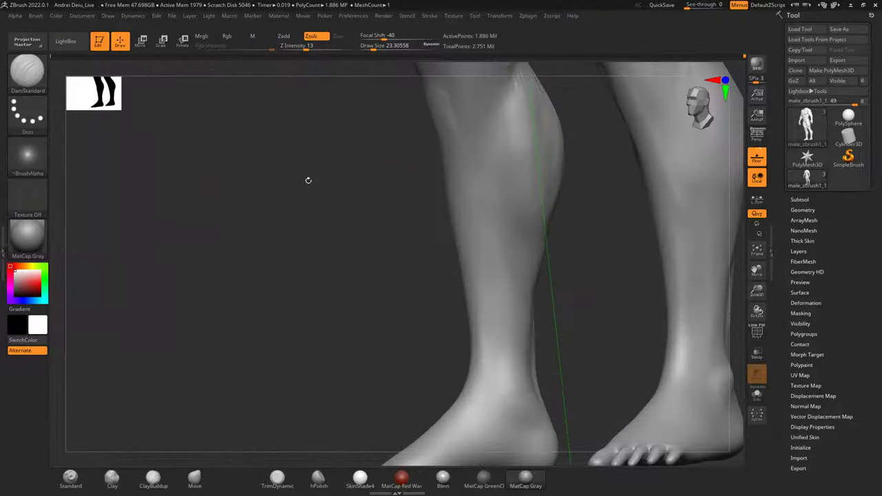
{"action": "mouse_move", "coordinate": [359, 259]}
{"action": "left_mouse_down"}
{"action": "mouse_move", "coordinate": [374, 303]}
{"action": "mouse_move", "coordinate": [416, 238]}
{"action": "mouse_move", "coordinate": [369, 242]}
{"action": "mouse_move", "coordinate": [394, 239]}
{"action": "left_mouse_up"}
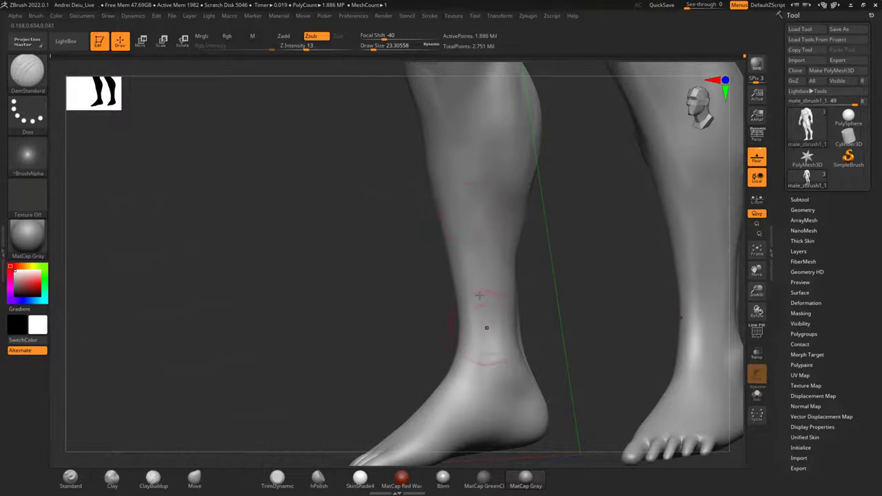
{"action": "left_click_drag", "start_coordinate": [491, 362], "coordinate": [497, 373]}
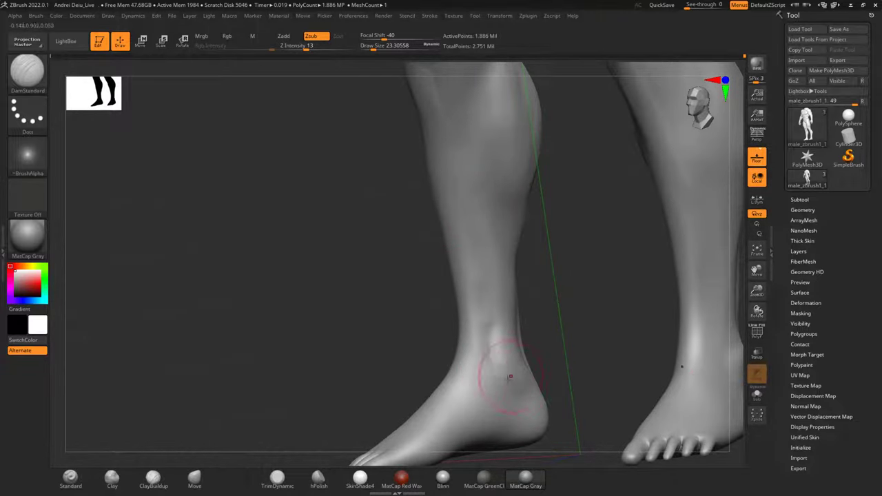
{"action": "left_click_drag", "start_coordinate": [547, 361], "coordinate": [508, 359]}
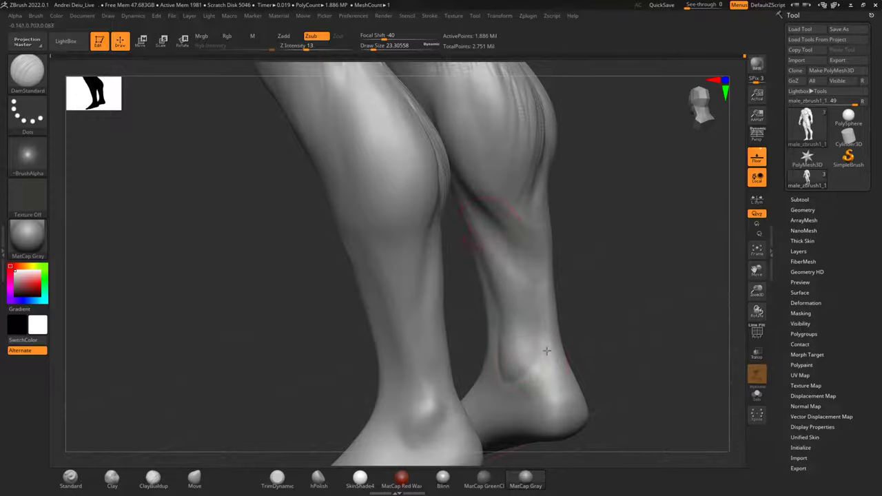
Refine the inner ankle bone with another DamStandard stroke and blend the carved edges smooth.
{"action": "key", "text": "shift"}
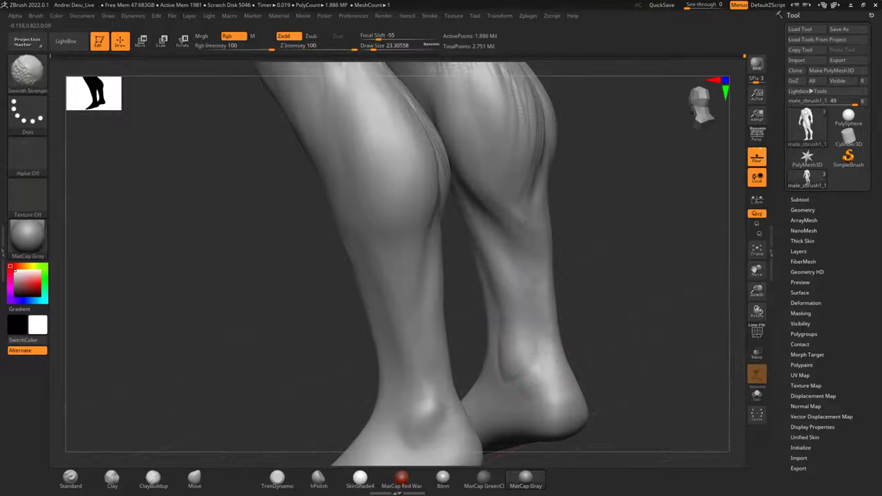
{"action": "mouse_move", "coordinate": [606, 311]}
{"action": "left_mouse_down"}
{"action": "mouse_move", "coordinate": [632, 299]}
{"action": "mouse_move", "coordinate": [608, 263]}
{"action": "mouse_move", "coordinate": [542, 325]}
{"action": "left_mouse_up"}
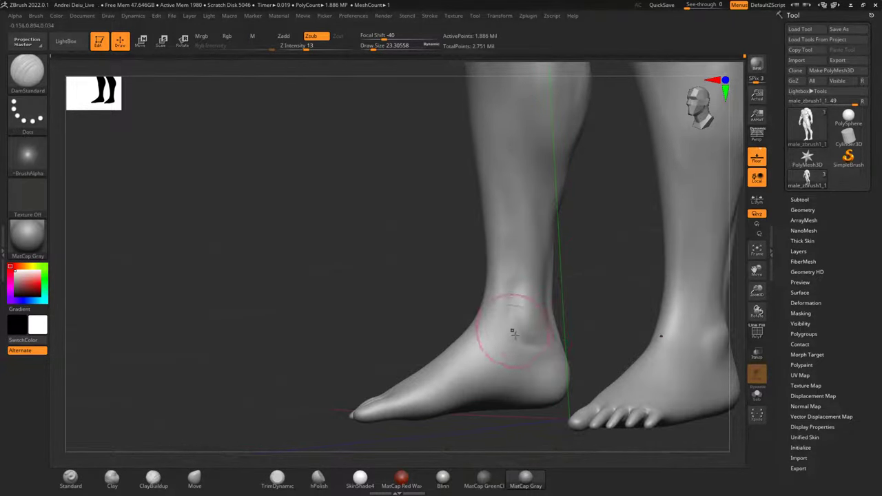
{"action": "mouse_move", "coordinate": [502, 353]}
{"action": "left_mouse_down"}
{"action": "mouse_move", "coordinate": [504, 366]}
{"action": "mouse_move", "coordinate": [509, 357]}
{"action": "left_mouse_up"}
{"action": "left_click_drag", "start_coordinate": [519, 321], "coordinate": [524, 345], "text": "shift"}
{"action": "left_click_drag", "start_coordinate": [534, 307], "coordinate": [537, 318], "text": "shift"}
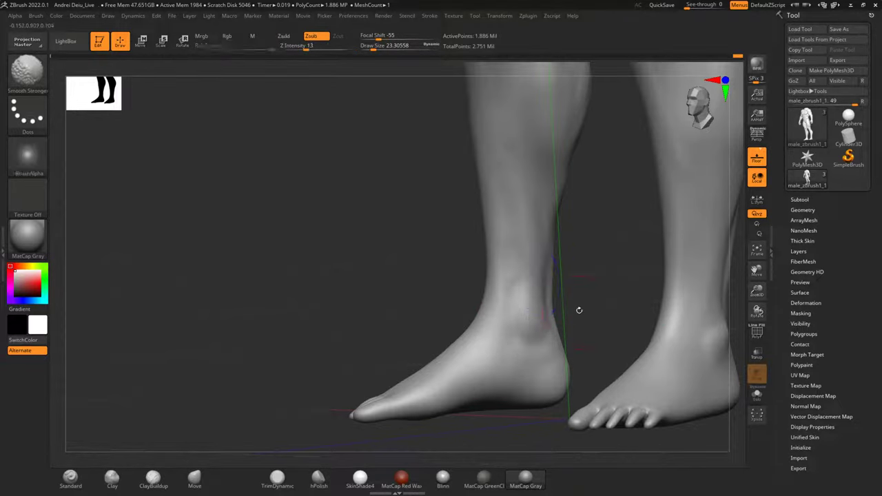
Define the lower inner calf and smooth both the inner and outer calf surfaces.
{"action": "mouse_move", "coordinate": [567, 242]}
{"action": "left_mouse_down", "text": "alt"}
{"action": "mouse_move", "coordinate": [585, 317]}
{"action": "mouse_move", "coordinate": [628, 293]}
{"action": "left_mouse_up", "text": "alt"}
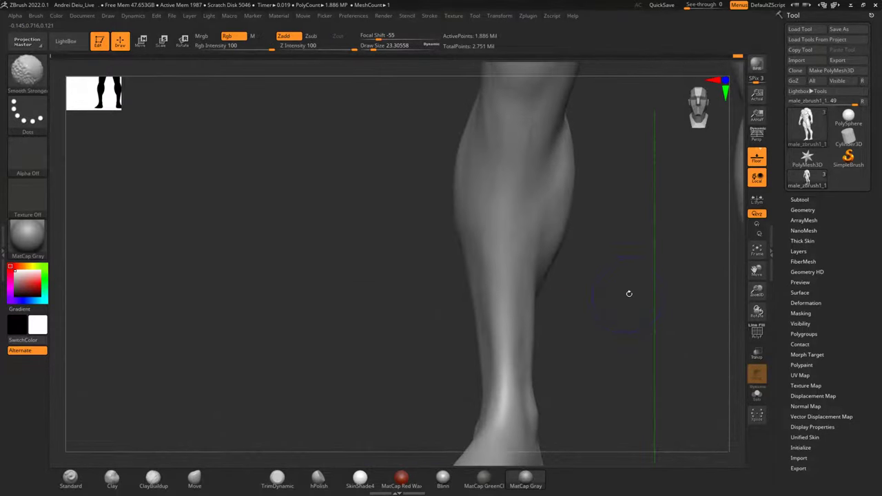
{"action": "left_click_drag", "start_coordinate": [636, 242], "coordinate": [584, 308], "text": "alt"}
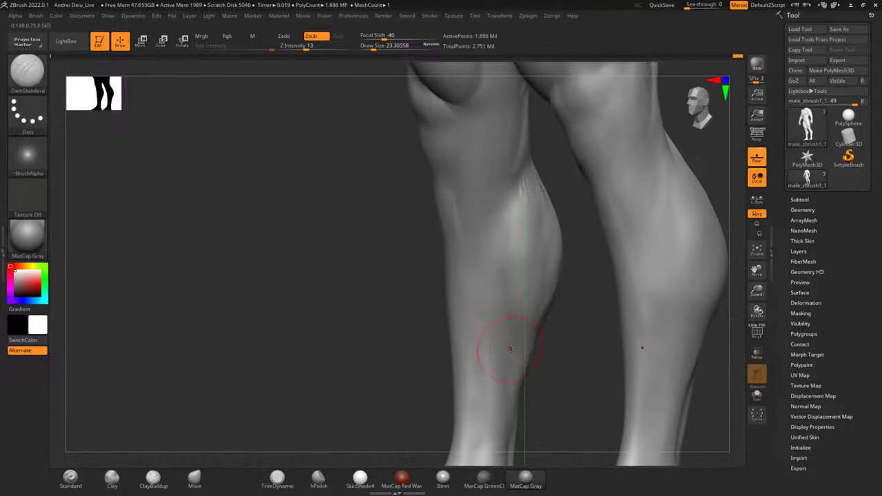
{"action": "left_click_drag", "start_coordinate": [514, 388], "coordinate": [524, 335], "text": "shift"}
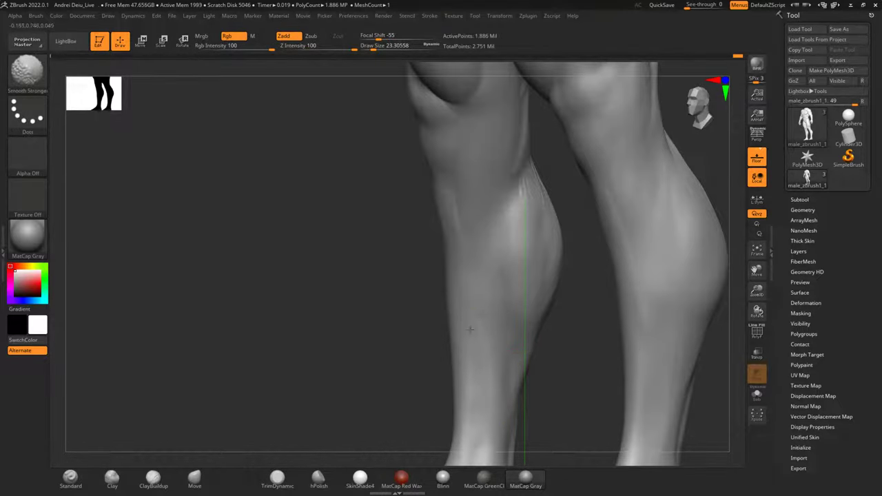
{"action": "mouse_move", "coordinate": [432, 340]}
{"action": "left_mouse_down"}
{"action": "mouse_move", "coordinate": [490, 293]}
{"action": "mouse_move", "coordinate": [543, 303]}
{"action": "left_mouse_up"}
{"action": "mouse_move", "coordinate": [571, 260]}
{"action": "left_mouse_down", "text": "alt"}
{"action": "mouse_move", "coordinate": [557, 317]}
{"action": "mouse_move", "coordinate": [577, 283]}
{"action": "left_mouse_up", "text": "alt"}
{"action": "mouse_move", "coordinate": [532, 328]}
{"action": "left_mouse_down", "text": "alt"}
{"action": "mouse_move", "coordinate": [597, 172]}
{"action": "mouse_move", "coordinate": [577, 242]}
{"action": "left_mouse_up", "text": "alt"}
{"action": "left_click_drag", "start_coordinate": [485, 199], "coordinate": [487, 217], "text": "shift"}
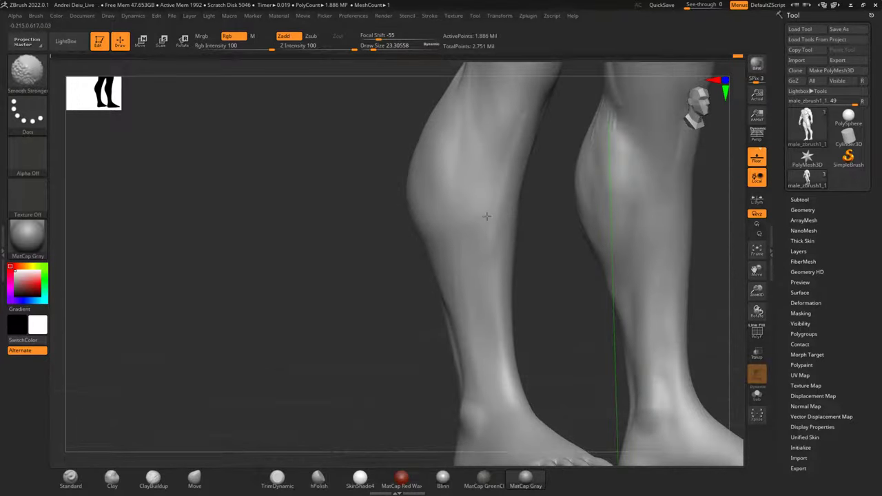
{"action": "left_click_drag", "start_coordinate": [478, 159], "coordinate": [450, 202], "text": "shift"}
Carve around the outer ankle bone with DamStandard and smooth the area above and in front of it.
{"action": "left_click_drag", "start_coordinate": [237, 240], "coordinate": [386, 241]}
{"action": "mouse_move", "coordinate": [577, 200]}
{"action": "left_mouse_down"}
{"action": "mouse_move", "coordinate": [587, 246]}
{"action": "mouse_move", "coordinate": [579, 260]}
{"action": "mouse_move", "coordinate": [328, 337]}
{"action": "mouse_move", "coordinate": [542, 244]}
{"action": "mouse_move", "coordinate": [455, 297]}
{"action": "left_mouse_up"}
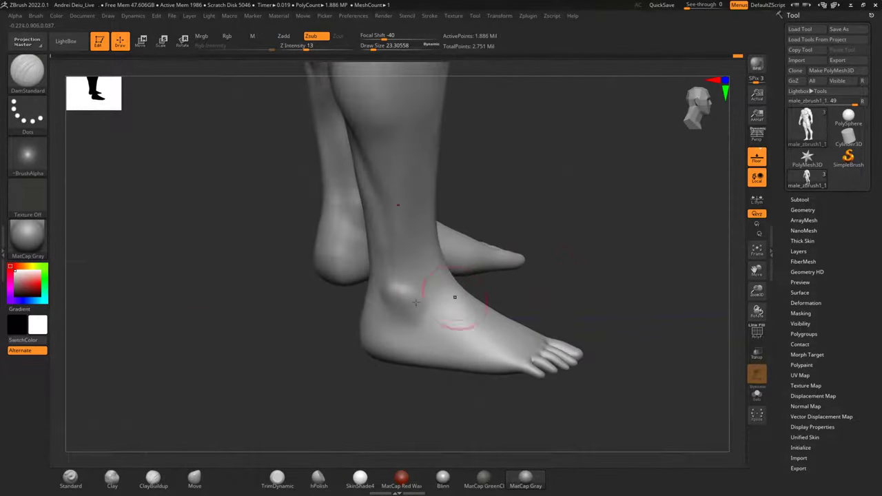
{"action": "mouse_move", "coordinate": [389, 321]}
{"action": "left_mouse_down"}
{"action": "mouse_move", "coordinate": [445, 290]}
{"action": "mouse_move", "coordinate": [408, 298]}
{"action": "mouse_move", "coordinate": [415, 302]}
{"action": "left_mouse_up"}
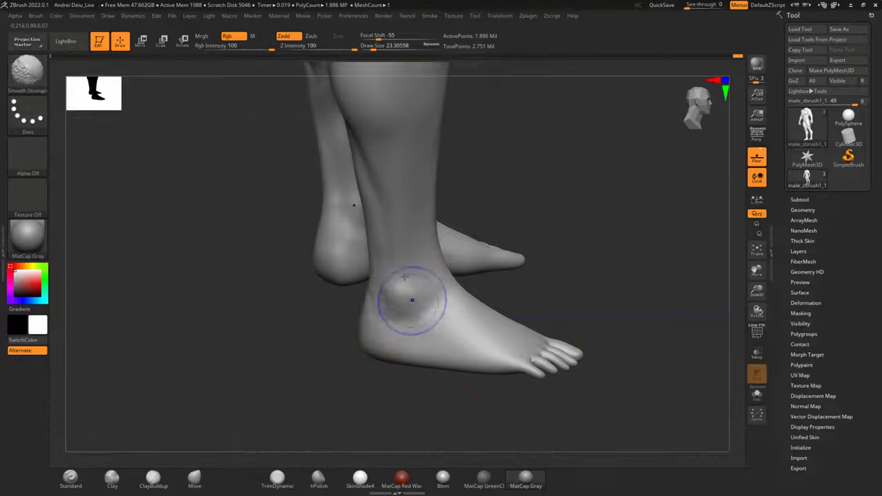
{"action": "left_click_drag", "start_coordinate": [547, 217], "coordinate": [533, 204]}
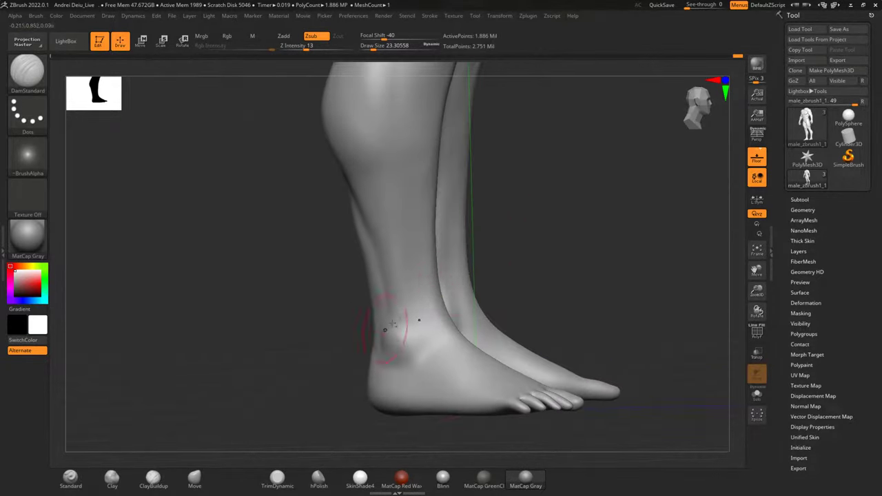
{"action": "mouse_move", "coordinate": [395, 309]}
{"action": "left_mouse_down", "text": "shift"}
{"action": "mouse_move", "coordinate": [396, 334]}
{"action": "mouse_move", "coordinate": [408, 303]}
{"action": "left_mouse_up", "text": "shift"}
{"action": "mouse_move", "coordinate": [417, 332]}
{"action": "left_mouse_down"}
{"action": "mouse_move", "coordinate": [394, 357]}
{"action": "mouse_move", "coordinate": [426, 350]}
{"action": "left_mouse_up"}
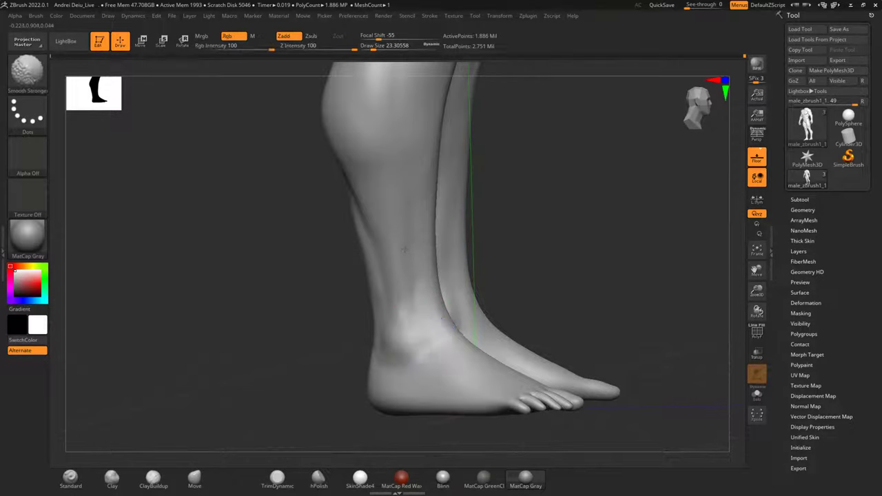
Frame the whole figure from the front and save the project.
{"action": "mouse_move", "coordinate": [571, 191]}
{"action": "left_mouse_down", "text": "shift"}
{"action": "mouse_move", "coordinate": [573, 156]}
{"action": "mouse_move", "coordinate": [534, 374]}
{"action": "mouse_move", "coordinate": [528, 252]}
{"action": "mouse_move", "coordinate": [520, 304]}
{"action": "mouse_move", "coordinate": [529, 373]}
{"action": "left_mouse_up", "text": "shift"}
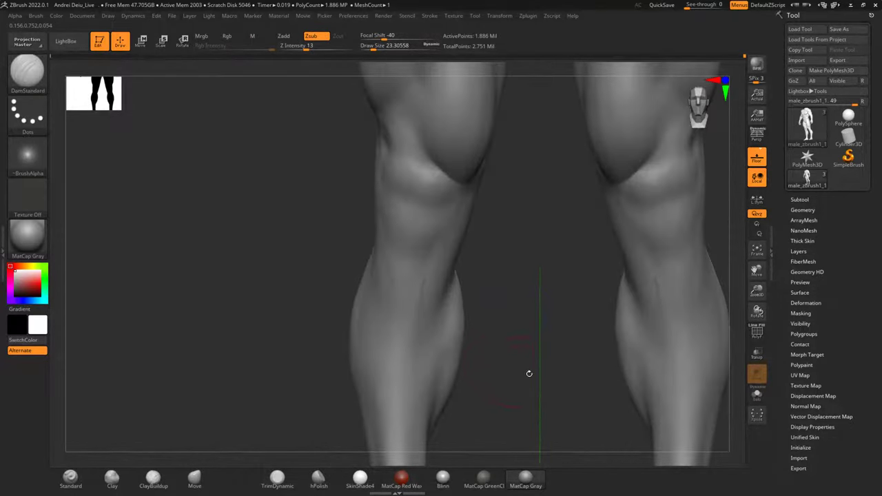
{"action": "key", "text": "f"}
{"action": "left_click_drag", "start_coordinate": [543, 301], "coordinate": [576, 310], "text": "alt"}
{"action": "left_click_drag", "start_coordinate": [576, 310], "coordinate": [542, 297], "text": "shift"}
{"action": "key", "text": "ctrl+s"}
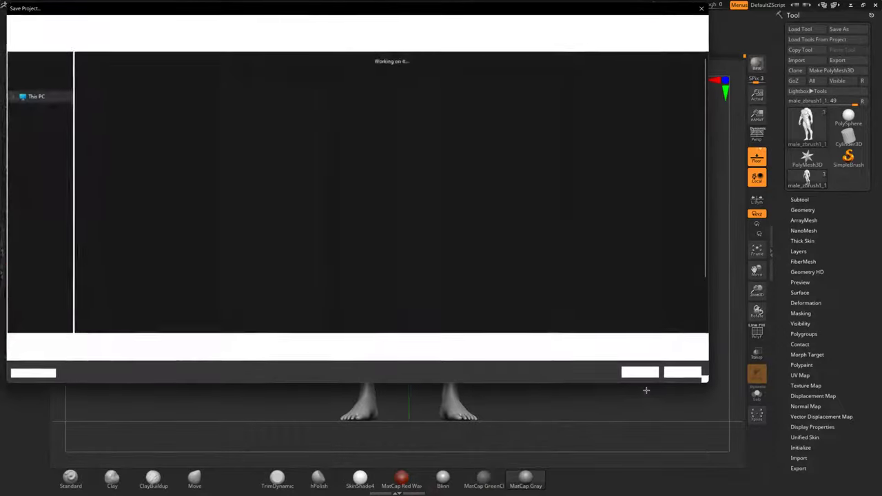
{"action": "left_click", "coordinate": [645, 375]}
{"action": "left_click", "coordinate": [464, 244]}
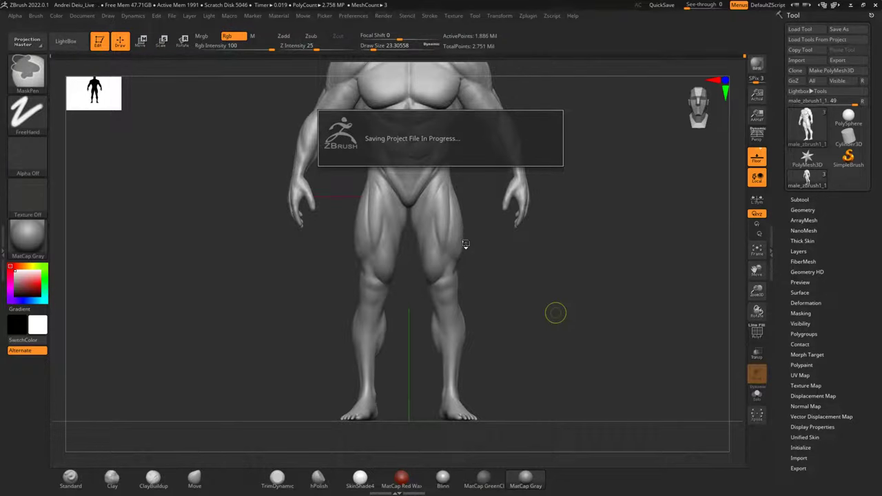
Carve long muscle separation lines down the outer side of the calf toward the ankle with DamStandard.
{"action": "mouse_move", "coordinate": [571, 288]}
{"action": "left_mouse_down"}
{"action": "mouse_move", "coordinate": [596, 288]}
{"action": "mouse_move", "coordinate": [557, 292]}
{"action": "left_mouse_up"}
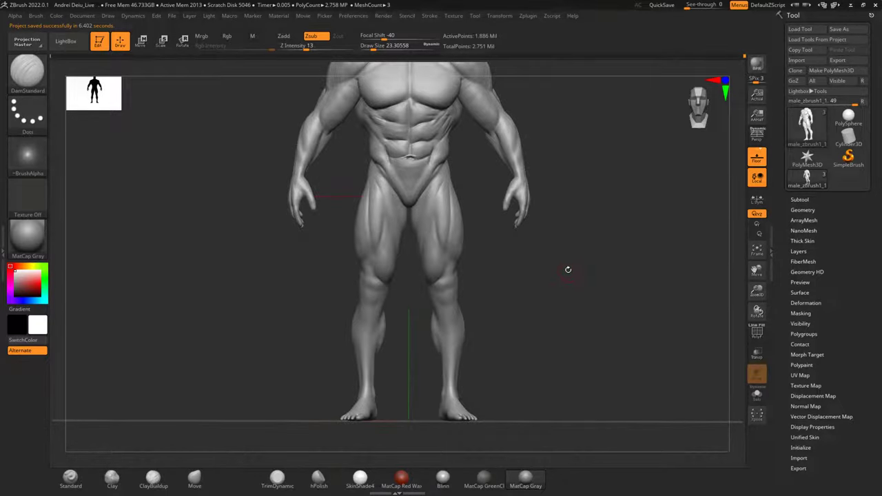
{"action": "left_click_drag", "start_coordinate": [606, 197], "coordinate": [619, 385], "text": "alt"}
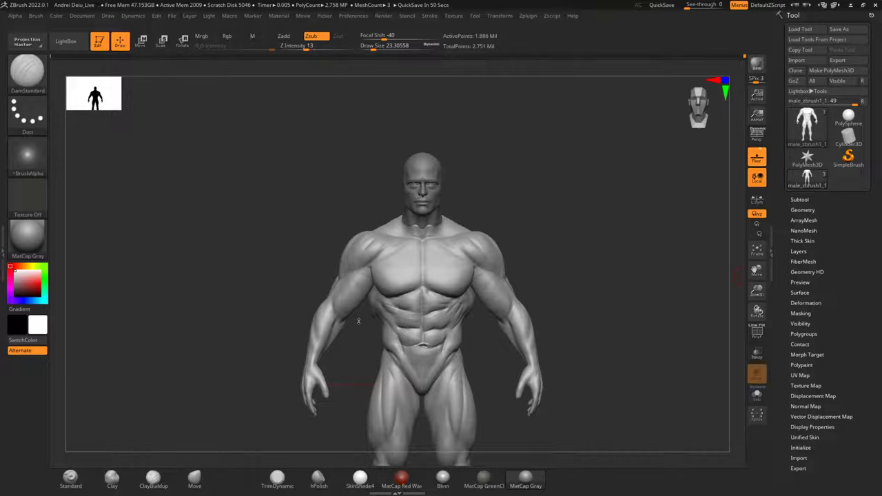
{"action": "left_click_drag", "start_coordinate": [571, 308], "coordinate": [561, 334]}
{"action": "left_click_drag", "start_coordinate": [560, 390], "coordinate": [556, 257], "text": "alt"}
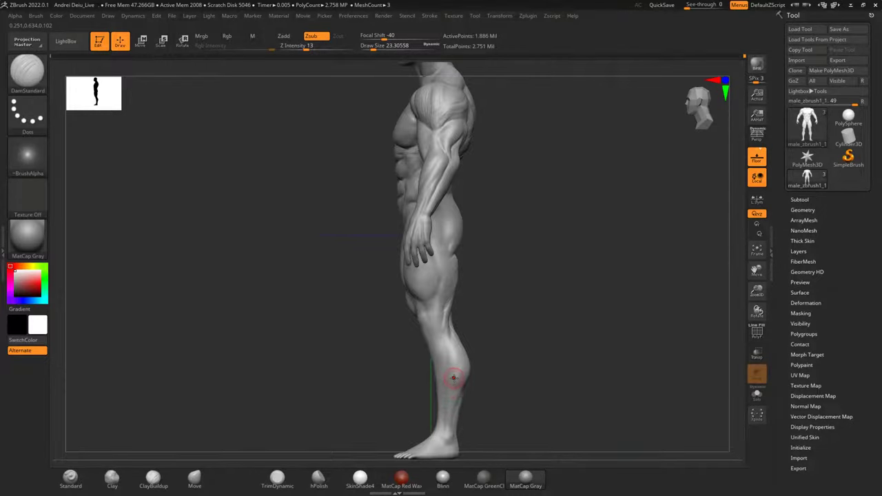
{"action": "scroll", "coordinate": [454, 377], "scroll_direction": "up", "scroll_amount": 5}
{"action": "left_click_drag", "start_coordinate": [533, 350], "coordinate": [533, 253], "text": "alt"}
{"action": "left_click_drag", "start_coordinate": [445, 224], "coordinate": [451, 342]}
{"action": "left_click_drag", "start_coordinate": [448, 265], "coordinate": [452, 324]}
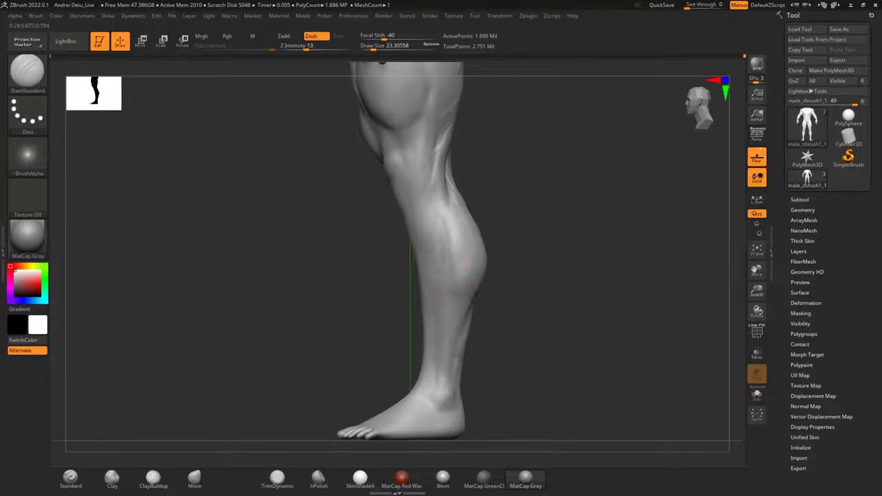
{"action": "left_click_drag", "start_coordinate": [439, 226], "coordinate": [450, 321]}
Carve the rear outer edge of the calf down toward the Achilles tendon with DamStandard.
{"action": "left_click_drag", "start_coordinate": [551, 271], "coordinate": [513, 257]}
{"action": "left_click_drag", "start_coordinate": [513, 257], "coordinate": [550, 277], "text": "alt"}
{"action": "left_click_drag", "start_coordinate": [484, 262], "coordinate": [502, 323]}
{"action": "left_click_drag", "start_coordinate": [605, 296], "coordinate": [612, 293]}
{"action": "mouse_move", "coordinate": [563, 282]}
{"action": "left_mouse_down"}
{"action": "mouse_move", "coordinate": [585, 288]}
{"action": "mouse_move", "coordinate": [565, 299]}
{"action": "mouse_move", "coordinate": [540, 273]}
{"action": "mouse_move", "coordinate": [530, 283]}
{"action": "left_mouse_up"}
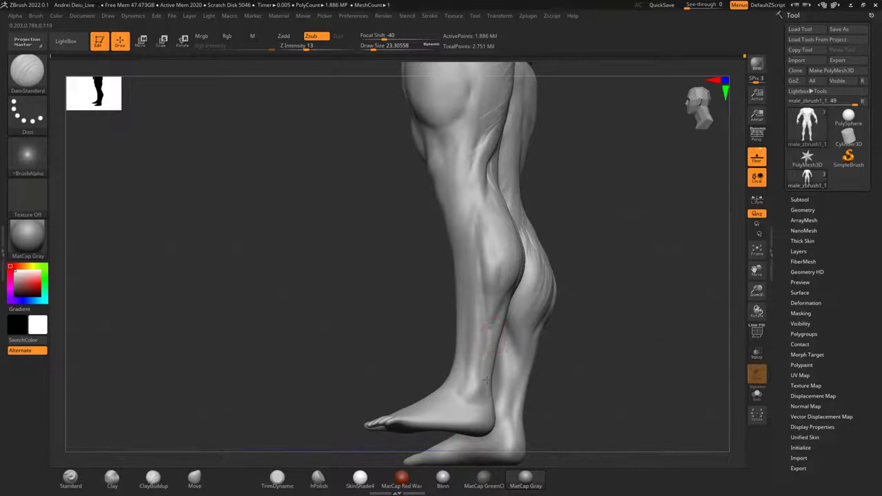
Smooth the carved lines on the outer lower leg between the ankle and the calf.
{"action": "left_click_drag", "start_coordinate": [596, 303], "coordinate": [528, 315]}
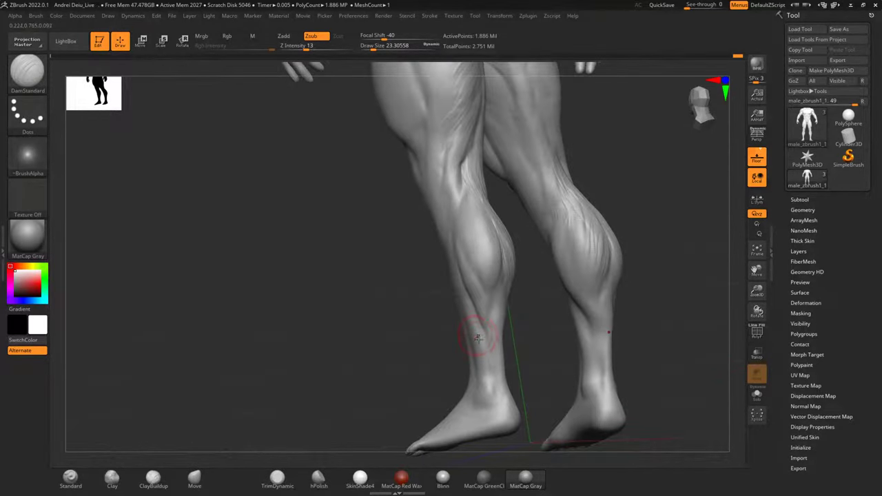
{"action": "left_click_drag", "start_coordinate": [495, 379], "coordinate": [482, 337], "text": "shift"}
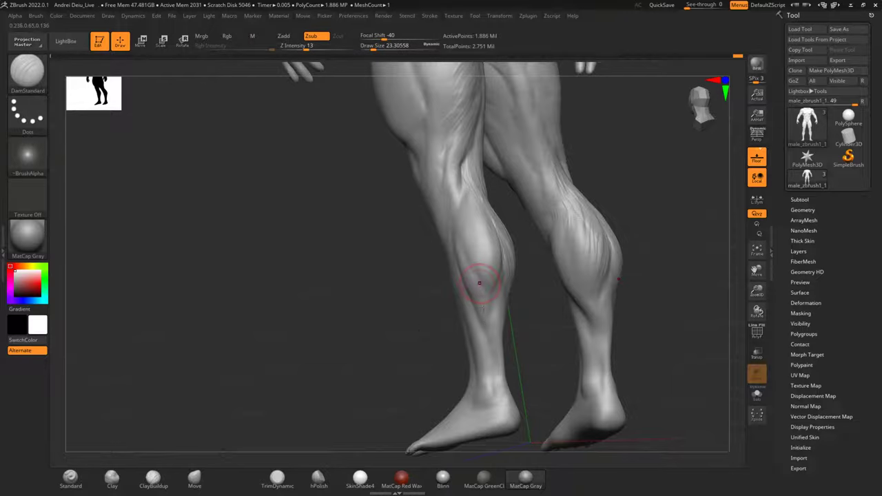
{"action": "mouse_move", "coordinate": [383, 314]}
{"action": "left_mouse_down"}
{"action": "mouse_move", "coordinate": [528, 288]}
{"action": "mouse_move", "coordinate": [508, 246]}
{"action": "left_mouse_up"}
{"action": "key", "text": "shift"}
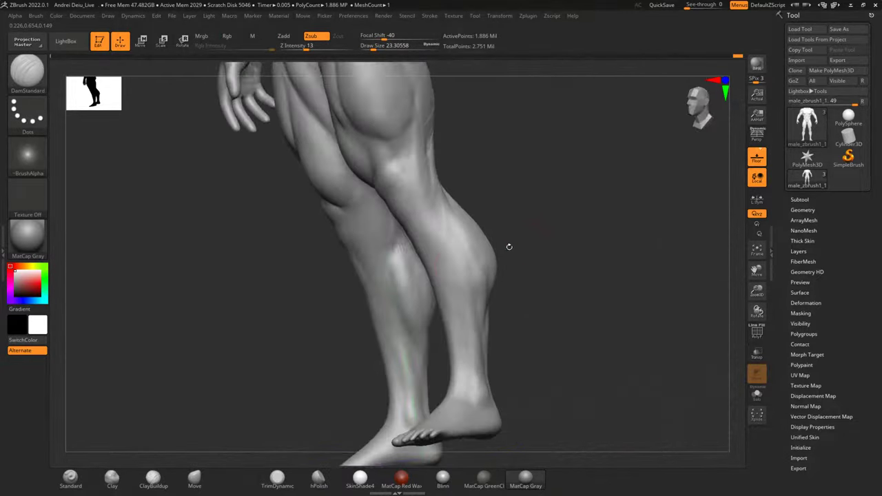
Smooth the muscle surface on the side of the calf below the knee with the Smooth Stronger brush.
{"action": "left_click_drag", "start_coordinate": [542, 288], "coordinate": [565, 248]}
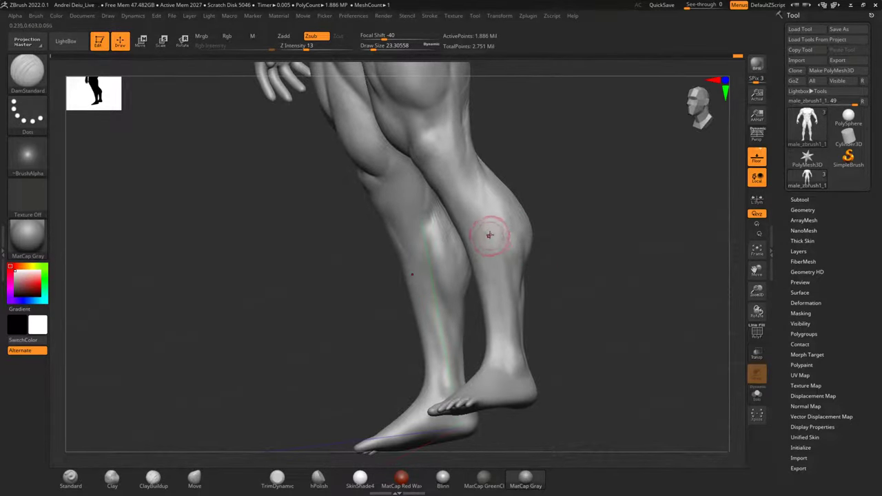
{"action": "mouse_move", "coordinate": [543, 165]}
{"action": "left_mouse_down"}
{"action": "mouse_move", "coordinate": [578, 209]}
{"action": "mouse_move", "coordinate": [568, 204]}
{"action": "left_mouse_up"}
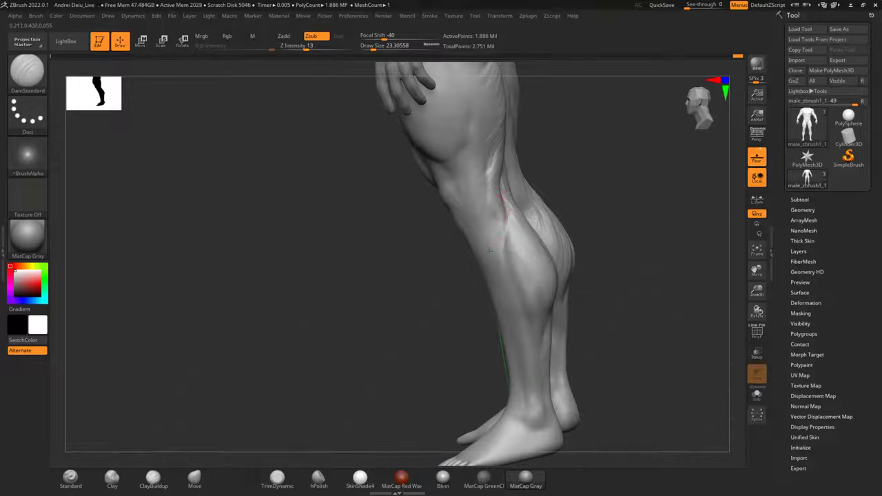
{"action": "left_click_drag", "start_coordinate": [612, 224], "coordinate": [662, 192]}
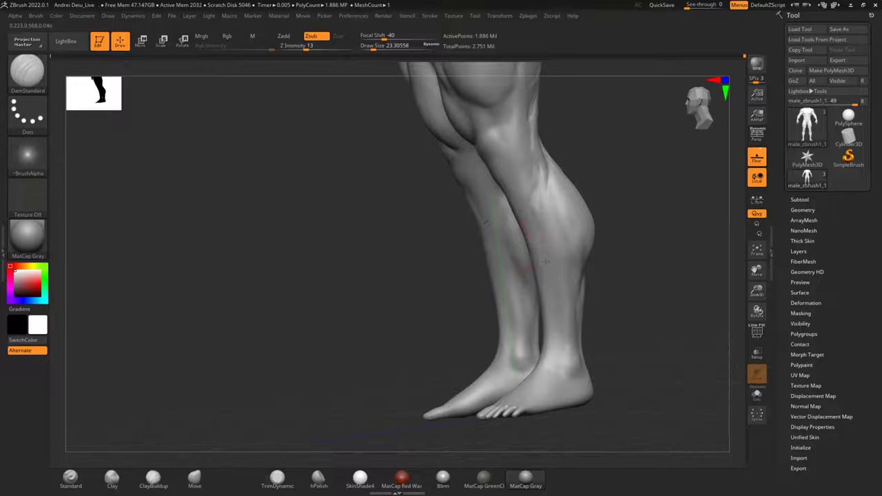
{"action": "key", "text": "shift"}
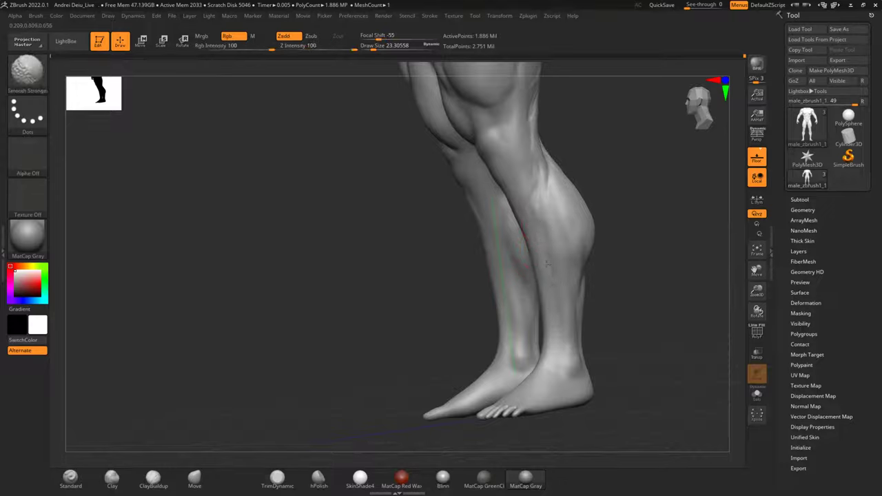
{"action": "left_click_drag", "start_coordinate": [543, 235], "coordinate": [562, 238], "text": "shift"}
Smooth the outer side of the leg around the knee where it meets the upper calf.
{"action": "left_click_drag", "start_coordinate": [612, 211], "coordinate": [682, 259]}
{"action": "mouse_move", "coordinate": [473, 266]}
{"action": "left_mouse_down", "text": "shift"}
{"action": "mouse_move", "coordinate": [463, 255]}
{"action": "mouse_move", "coordinate": [467, 274]}
{"action": "left_mouse_up", "text": "shift"}
{"action": "mouse_move", "coordinate": [696, 241]}
{"action": "left_mouse_down"}
{"action": "mouse_move", "coordinate": [632, 241]}
{"action": "mouse_move", "coordinate": [702, 222]}
{"action": "mouse_move", "coordinate": [536, 199]}
{"action": "left_mouse_up"}
{"action": "key", "text": "shift"}
{"action": "mouse_move", "coordinate": [536, 199]}
{"action": "left_mouse_down", "text": "alt"}
{"action": "mouse_move", "coordinate": [607, 216]}
{"action": "mouse_move", "coordinate": [516, 222]}
{"action": "left_mouse_up", "text": "alt"}
{"action": "mouse_move", "coordinate": [386, 216]}
{"action": "left_mouse_down", "text": "shift"}
{"action": "mouse_move", "coordinate": [394, 251]}
{"action": "mouse_move", "coordinate": [376, 236]}
{"action": "left_mouse_up", "text": "shift"}
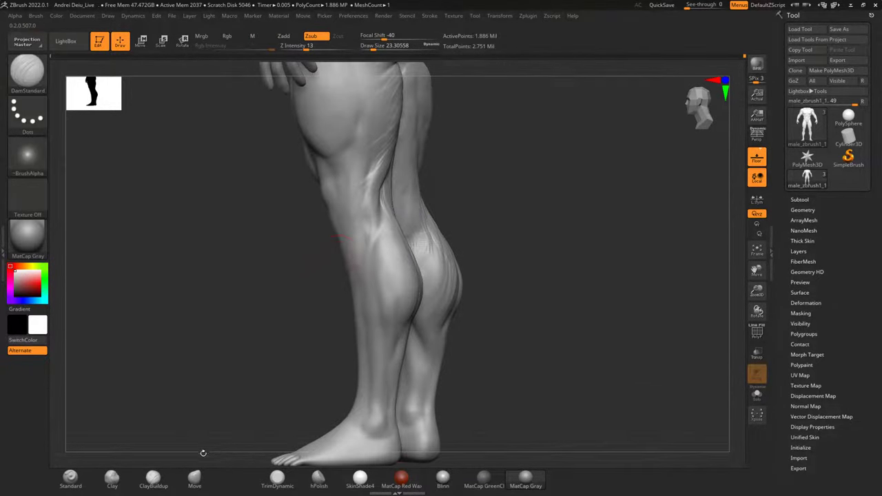
Build up the top of the outer calf just below the knee with ClayBuildup at a small draw size of about 13.
{"action": "left_click", "coordinate": [153, 475]}
{"action": "key", "text": "space"}
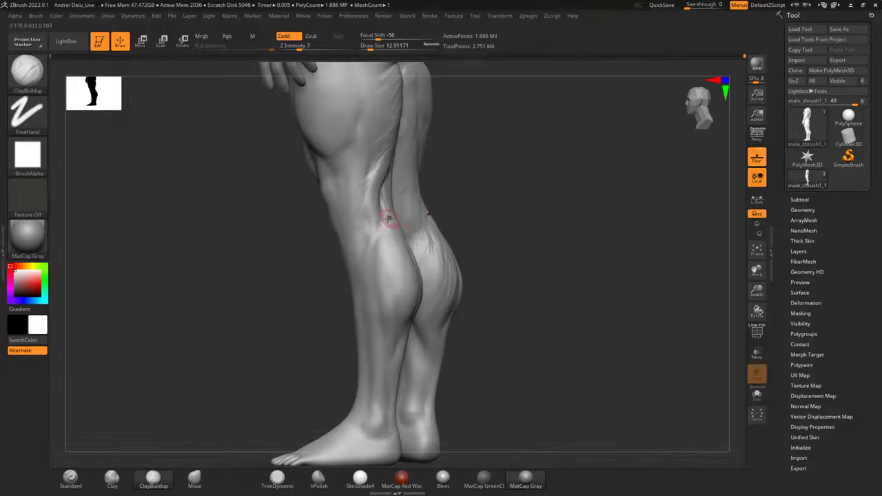
{"action": "mouse_move", "coordinate": [373, 242]}
{"action": "left_mouse_down"}
{"action": "mouse_move", "coordinate": [370, 206]}
{"action": "mouse_move", "coordinate": [368, 228]}
{"action": "mouse_move", "coordinate": [386, 246]}
{"action": "left_mouse_up"}
{"action": "mouse_move", "coordinate": [534, 207]}
{"action": "left_mouse_down"}
{"action": "mouse_move", "coordinate": [512, 203]}
{"action": "mouse_move", "coordinate": [553, 242]}
{"action": "mouse_move", "coordinate": [542, 266]}
{"action": "left_mouse_up"}
{"action": "mouse_move", "coordinate": [520, 298]}
{"action": "left_mouse_down", "text": "alt"}
{"action": "mouse_move", "coordinate": [534, 236]}
{"action": "mouse_move", "coordinate": [609, 255]}
{"action": "left_mouse_up", "text": "alt"}
Set the ClayBuildup draw size to 28.75 and add volume to the lower outer thigh just above the knee.
{"action": "key", "text": "space"}
{"action": "left_click_drag", "start_coordinate": [514, 270], "coordinate": [516, 270]}
{"action": "mouse_move", "coordinate": [634, 243]}
{"action": "left_mouse_down"}
{"action": "mouse_move", "coordinate": [600, 246]}
{"action": "mouse_move", "coordinate": [618, 254]}
{"action": "left_mouse_up"}
{"action": "mouse_move", "coordinate": [555, 209]}
{"action": "left_mouse_down", "text": "alt"}
{"action": "mouse_move", "coordinate": [589, 276]}
{"action": "mouse_move", "coordinate": [581, 269]}
{"action": "mouse_move", "coordinate": [586, 368]}
{"action": "left_mouse_up", "text": "alt"}
{"action": "left_click_drag", "start_coordinate": [618, 312], "coordinate": [586, 318]}
{"action": "mouse_move", "coordinate": [426, 315]}
{"action": "left_mouse_down"}
{"action": "mouse_move", "coordinate": [450, 301]}
{"action": "mouse_move", "coordinate": [415, 321]}
{"action": "mouse_move", "coordinate": [422, 309]}
{"action": "left_mouse_up"}
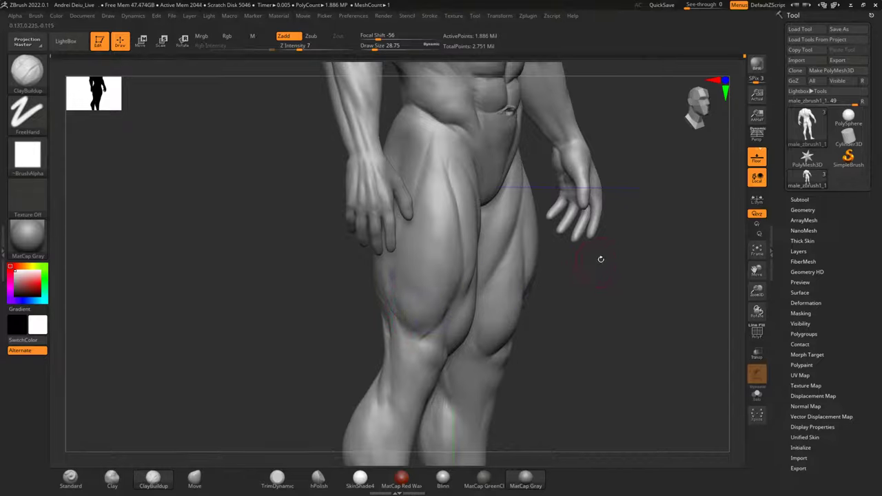
{"action": "left_click_drag", "start_coordinate": [607, 252], "coordinate": [603, 288], "text": "alt"}
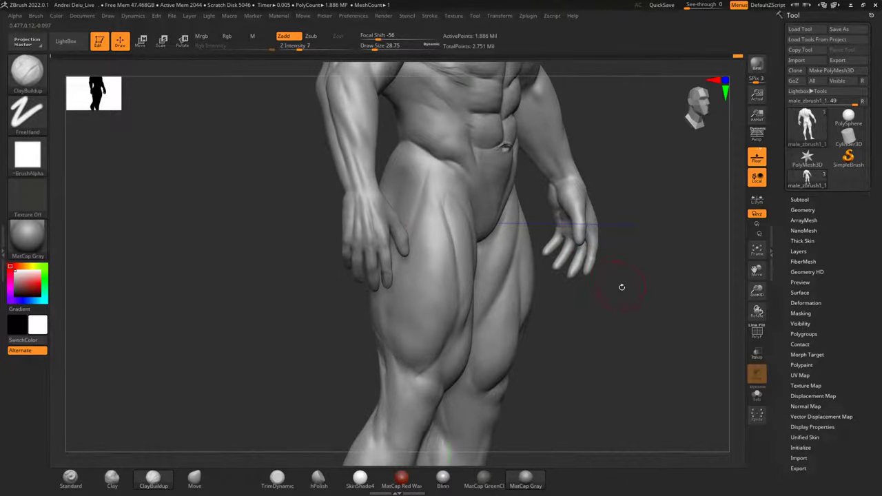
Display the polygroup colors with the polyframe and hide the leg polygroups.
{"action": "mouse_move", "coordinate": [650, 297]}
{"action": "left_mouse_down"}
{"action": "mouse_move", "coordinate": [593, 299]}
{"action": "mouse_move", "coordinate": [503, 344]}
{"action": "mouse_move", "coordinate": [495, 322]}
{"action": "mouse_move", "coordinate": [548, 367]}
{"action": "left_mouse_up"}
{"action": "left_click_drag", "start_coordinate": [559, 293], "coordinate": [565, 273], "text": "shift"}
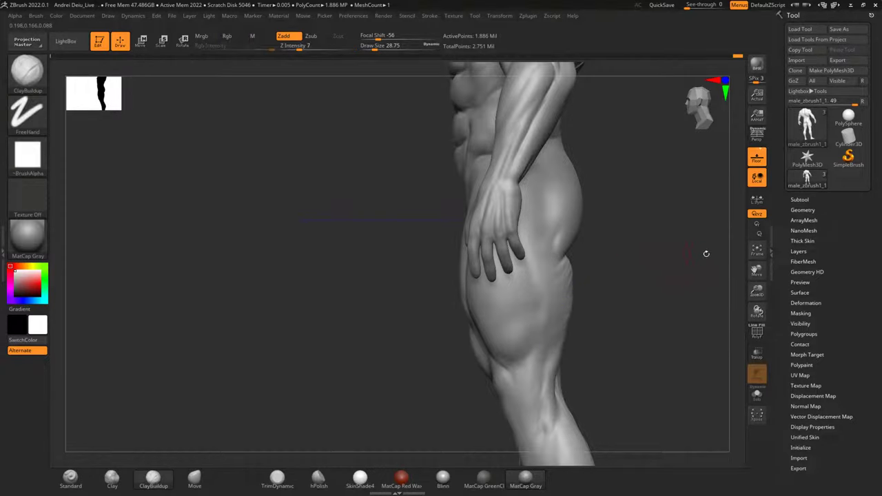
{"action": "left_click", "coordinate": [756, 332]}
{"action": "left_click_drag", "start_coordinate": [652, 252], "coordinate": [619, 296]}
{"action": "left_click", "coordinate": [487, 356], "text": "ctrl+shift"}
{"action": "left_click_drag", "start_coordinate": [605, 338], "coordinate": [630, 268]}
{"action": "left_click_drag", "start_coordinate": [645, 323], "coordinate": [631, 237], "text": "ctrl+shift"}
{"action": "left_click", "coordinate": [531, 362], "text": "ctrl+shift"}
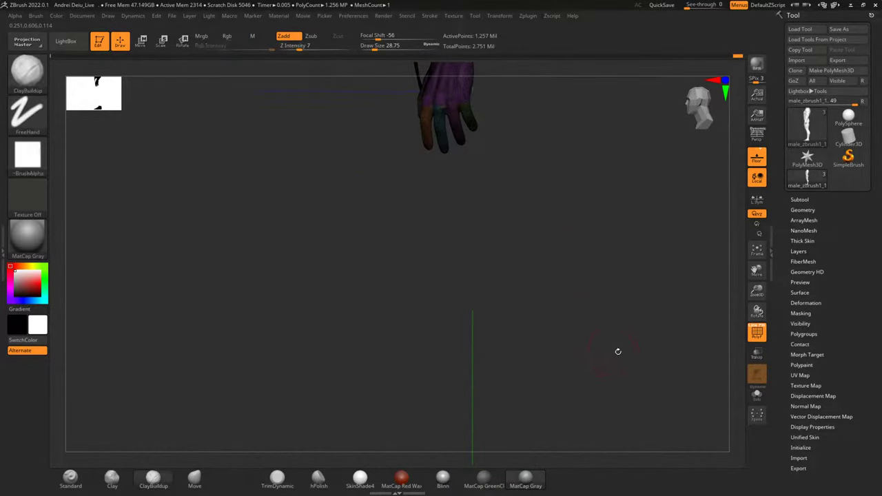
Change the polygroup visibility to leave only the legs without torso, arms and hands, and turn off the polyframe.
{"action": "left_click_drag", "start_coordinate": [616, 352], "coordinate": [630, 221], "text": "alt"}
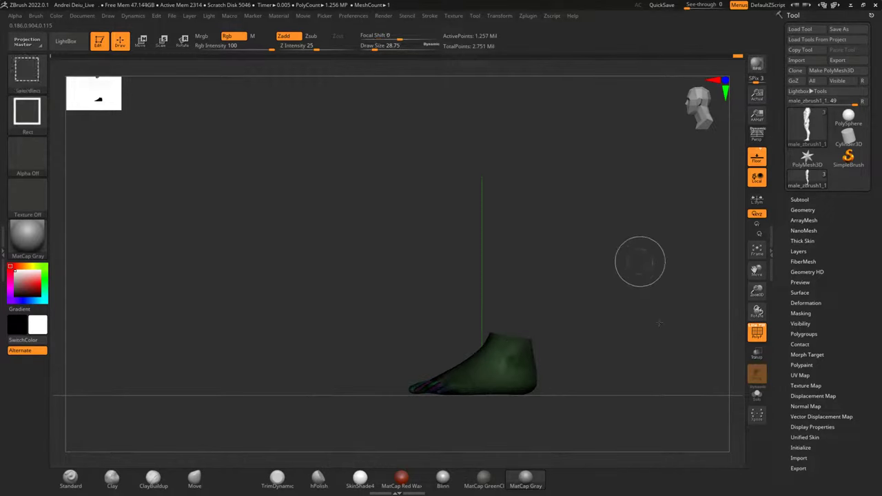
{"action": "left_click_drag", "start_coordinate": [640, 262], "coordinate": [652, 275], "text": "ctrl+shift"}
{"action": "left_click_drag", "start_coordinate": [664, 218], "coordinate": [645, 343], "text": "alt"}
{"action": "mouse_move", "coordinate": [649, 272]}
{"action": "left_mouse_down", "text": "alt"}
{"action": "mouse_move", "coordinate": [647, 205]}
{"action": "mouse_move", "coordinate": [659, 168]}
{"action": "mouse_move", "coordinate": [655, 317]}
{"action": "mouse_move", "coordinate": [647, 288]}
{"action": "left_mouse_up", "text": "alt"}
{"action": "left_click", "coordinate": [495, 390], "text": "ctrl+shift"}
{"action": "left_click_drag", "start_coordinate": [665, 176], "coordinate": [642, 380], "text": "alt"}
{"action": "mouse_move", "coordinate": [617, 281]}
{"action": "left_mouse_down", "text": "alt"}
{"action": "mouse_move", "coordinate": [632, 232]}
{"action": "mouse_move", "coordinate": [648, 282]}
{"action": "mouse_move", "coordinate": [633, 282]}
{"action": "left_mouse_up", "text": "alt"}
{"action": "left_click", "coordinate": [761, 335]}
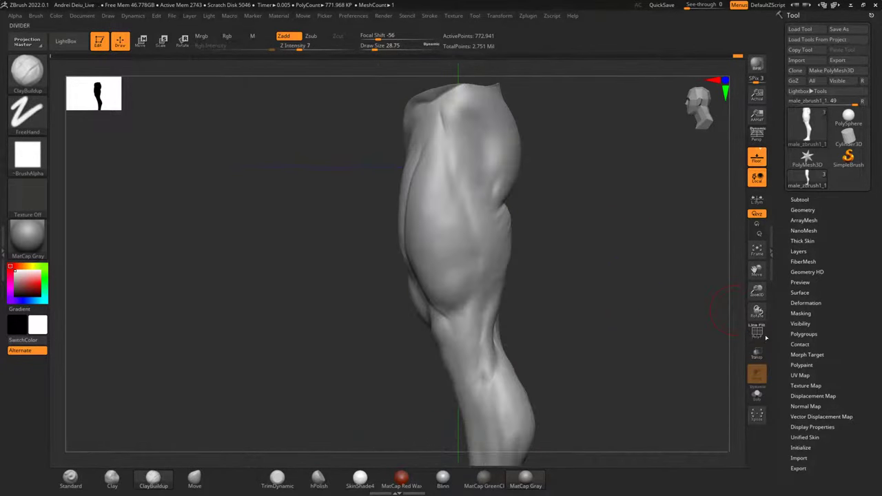
Carve the rear edge of the outer quadriceps down toward the knee with DamStandard, undoing a misplaced stroke.
{"action": "mouse_move", "coordinate": [616, 318]}
{"action": "left_mouse_down", "text": "alt"}
{"action": "mouse_move", "coordinate": [652, 334]}
{"action": "mouse_move", "coordinate": [619, 292]}
{"action": "mouse_move", "coordinate": [659, 318]}
{"action": "mouse_move", "coordinate": [623, 330]}
{"action": "left_mouse_up", "text": "alt"}
{"action": "mouse_move", "coordinate": [282, 378]}
{"action": "left_mouse_down", "text": "alt"}
{"action": "mouse_move", "coordinate": [291, 319]}
{"action": "mouse_move", "coordinate": [252, 363]}
{"action": "left_mouse_up", "text": "alt"}
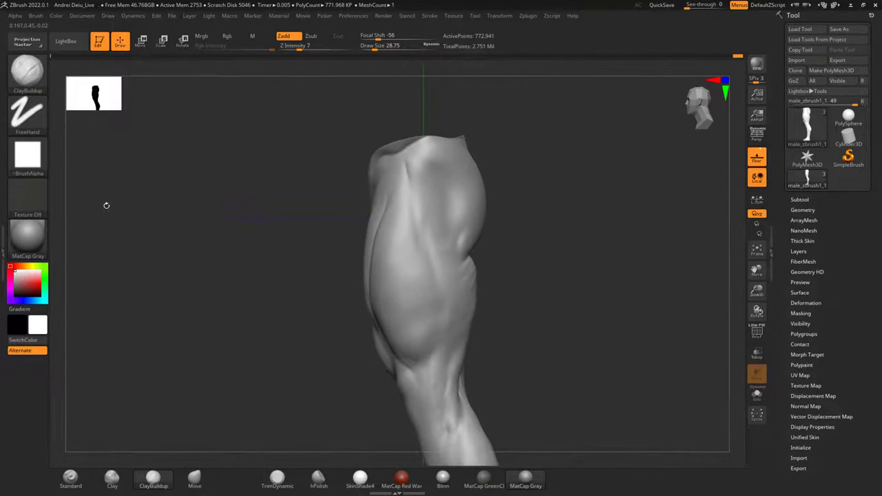
{"action": "left_click", "coordinate": [163, 180]}
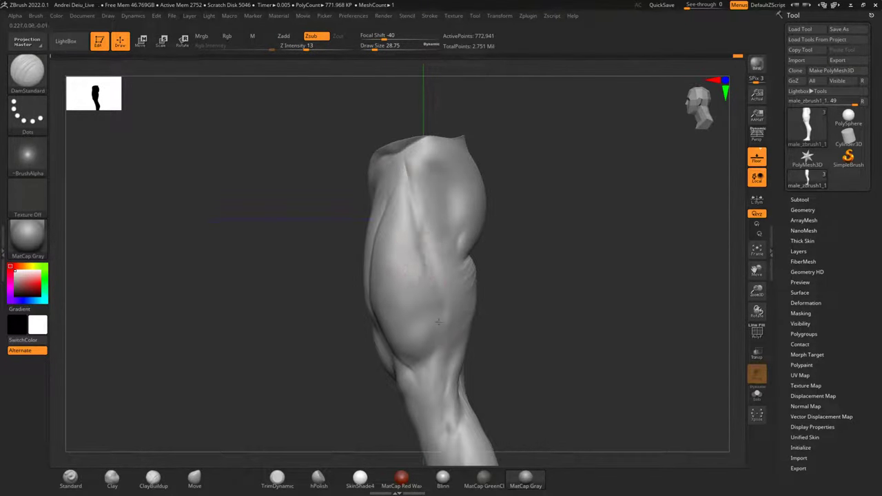
{"action": "left_click_drag", "start_coordinate": [430, 335], "coordinate": [422, 379]}
{"action": "key", "text": "ctrl+z"}
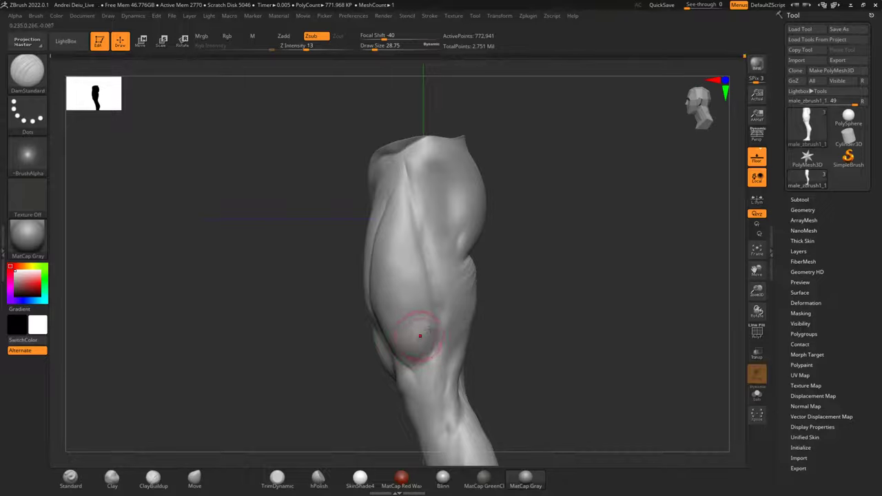
{"action": "left_click_drag", "start_coordinate": [426, 396], "coordinate": [428, 400]}
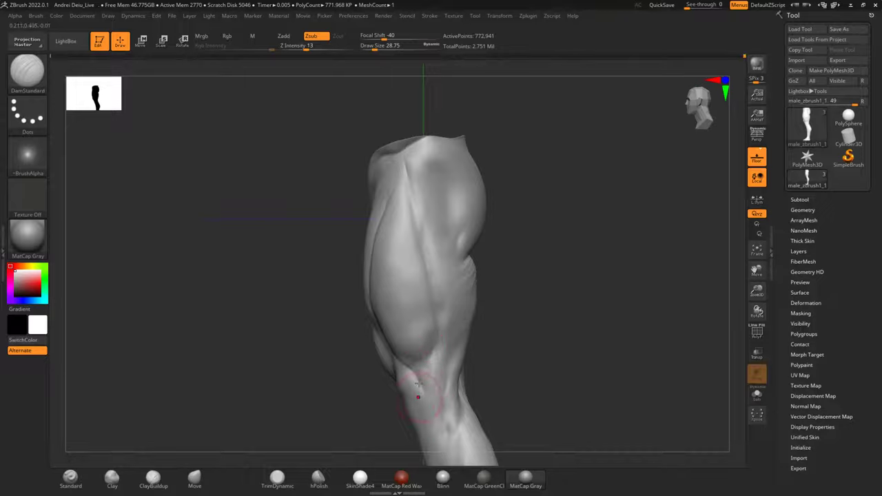
Carve muscle separations around the outer knee and on the outer hamstring below the buttock with DamStandard.
{"action": "mouse_move", "coordinate": [522, 332]}
{"action": "left_mouse_down", "text": "alt"}
{"action": "mouse_move", "coordinate": [596, 248]}
{"action": "mouse_move", "coordinate": [572, 263]}
{"action": "left_mouse_up", "text": "alt"}
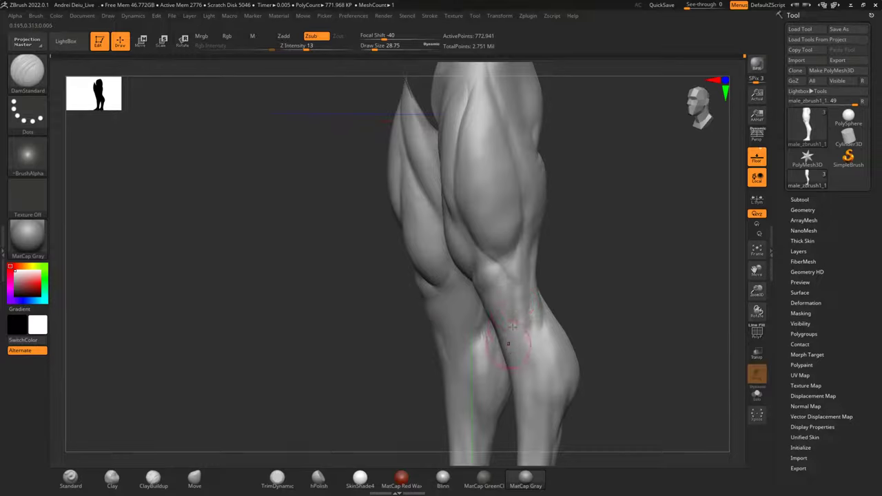
{"action": "left_click_drag", "start_coordinate": [572, 289], "coordinate": [531, 286]}
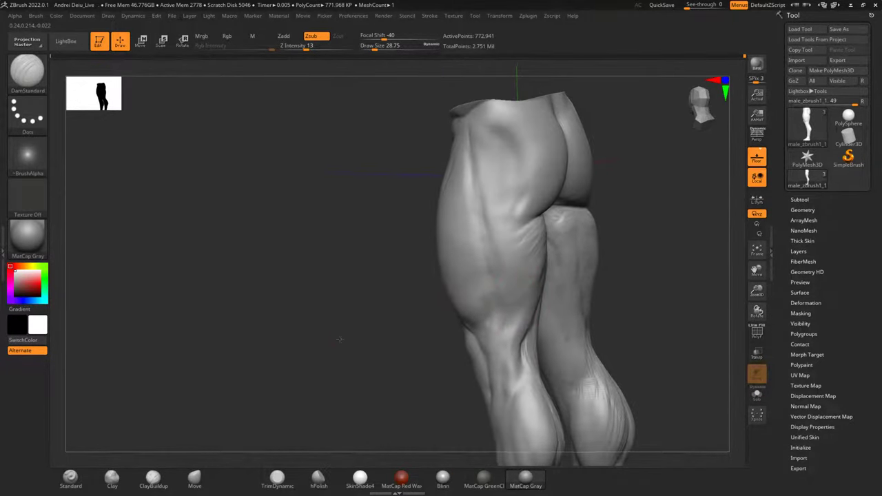
{"action": "left_click_drag", "start_coordinate": [343, 333], "coordinate": [328, 358], "text": "alt"}
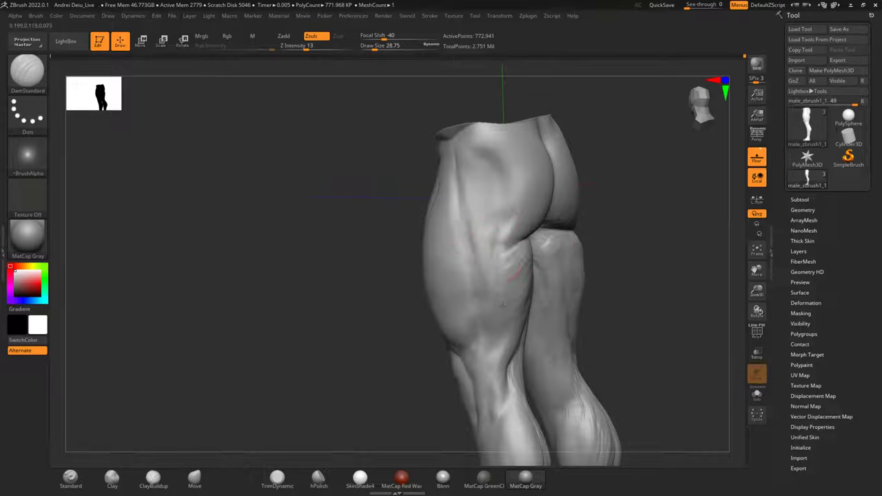
{"action": "left_click_drag", "start_coordinate": [497, 273], "coordinate": [513, 239]}
{"action": "mouse_move", "coordinate": [599, 289]}
{"action": "left_mouse_down"}
{"action": "mouse_move", "coordinate": [602, 304]}
{"action": "mouse_move", "coordinate": [623, 200]}
{"action": "left_mouse_up"}
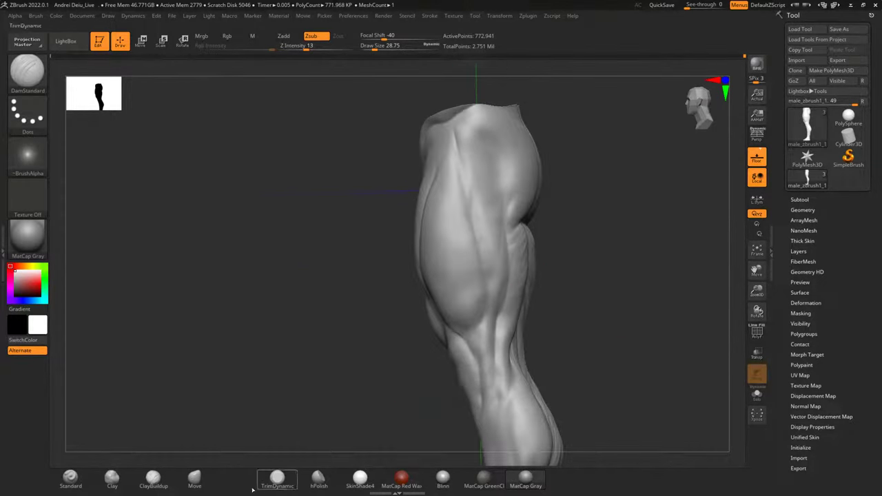
Build up the long band down the outer thigh to the knee with ClayBuildup at draw size 21.62277 and smooth it.
{"action": "left_click", "coordinate": [164, 481]}
{"action": "key", "text": "space"}
{"action": "left_click_drag", "start_coordinate": [315, 302], "coordinate": [310, 301]}
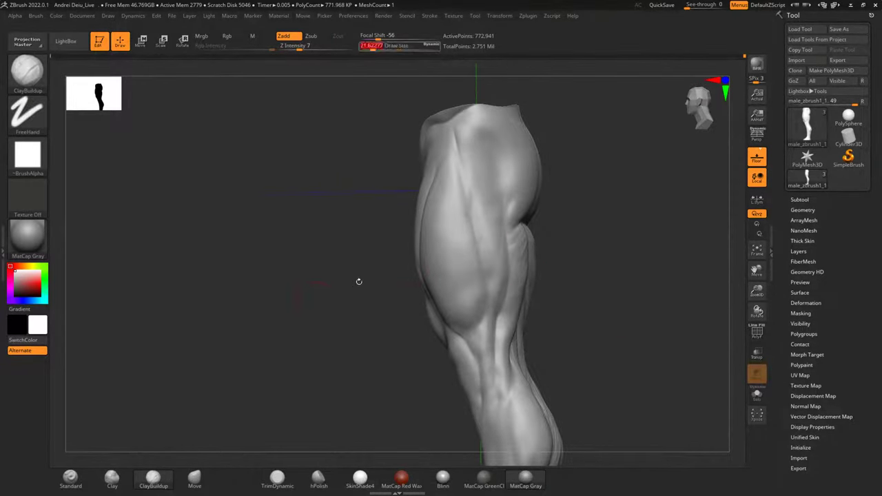
{"action": "mouse_move", "coordinate": [490, 242]}
{"action": "left_mouse_down"}
{"action": "mouse_move", "coordinate": [501, 265]}
{"action": "mouse_move", "coordinate": [487, 362]}
{"action": "left_mouse_up"}
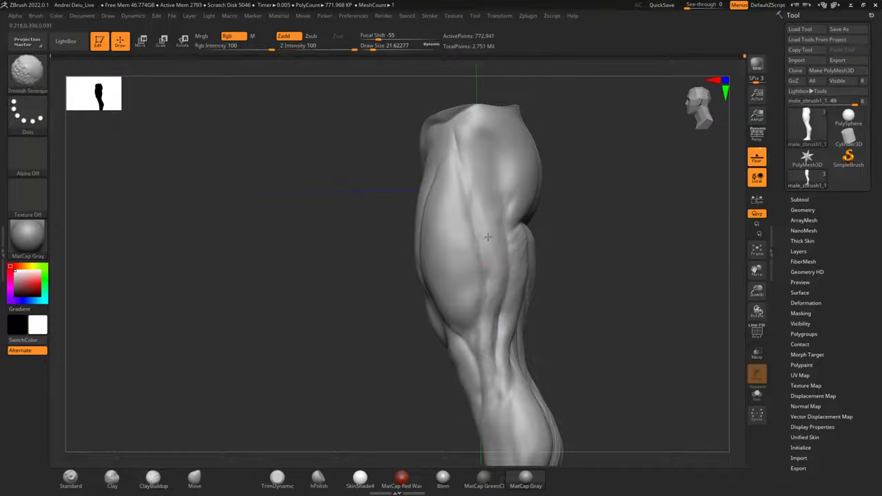
{"action": "left_click_drag", "start_coordinate": [488, 237], "coordinate": [474, 211], "text": "shift"}
Build up muscle strands over the outer and front upper thigh below the hip, and smooth them into the surface.
{"action": "left_click_drag", "start_coordinate": [569, 245], "coordinate": [560, 325], "text": "alt"}
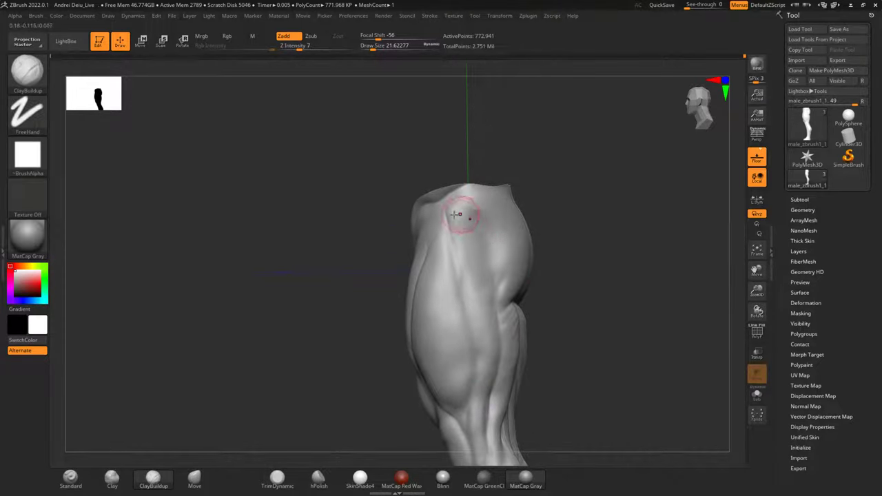
{"action": "mouse_move", "coordinate": [457, 214]}
{"action": "left_mouse_down"}
{"action": "mouse_move", "coordinate": [488, 288]}
{"action": "mouse_move", "coordinate": [452, 202]}
{"action": "mouse_move", "coordinate": [457, 245]}
{"action": "left_mouse_up"}
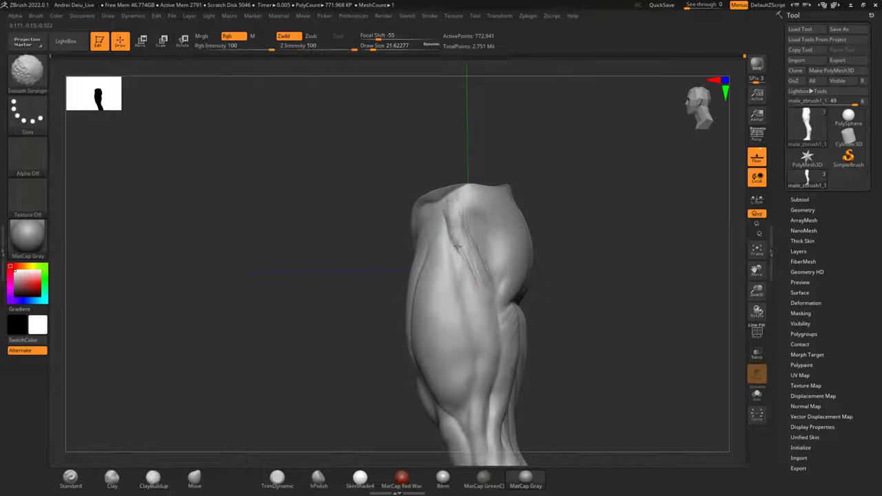
{"action": "left_click_drag", "start_coordinate": [555, 211], "coordinate": [555, 182]}
{"action": "left_click_drag", "start_coordinate": [555, 182], "coordinate": [526, 218], "text": "alt"}
{"action": "left_click_drag", "start_coordinate": [424, 250], "coordinate": [443, 277]}
{"action": "key", "text": "shift"}
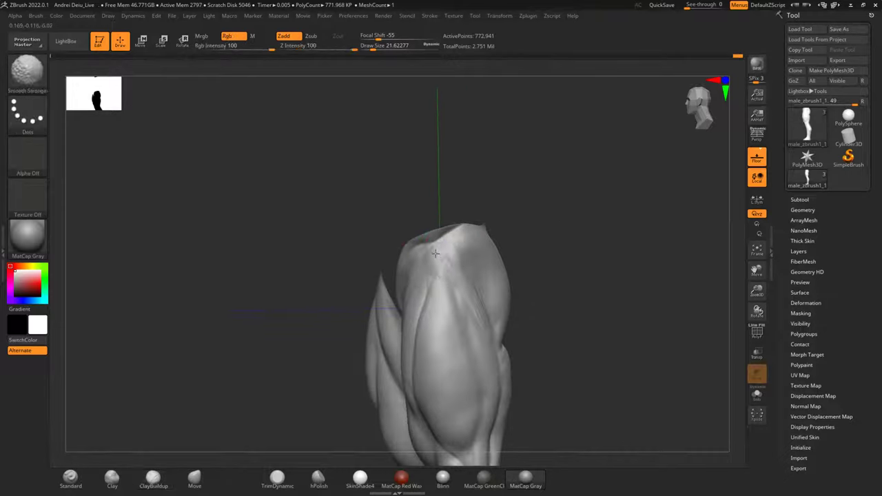
{"action": "left_click_drag", "start_coordinate": [452, 266], "coordinate": [475, 300], "text": "shift"}
{"action": "left_click_drag", "start_coordinate": [557, 293], "coordinate": [585, 327], "text": "shift"}
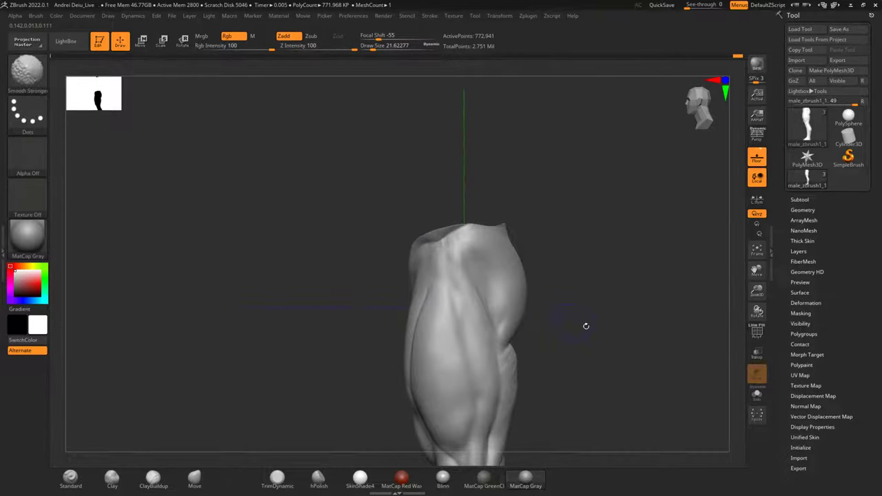
Unhide the whole body and smooth the lower outer thigh above the knee.
{"action": "left_click_drag", "start_coordinate": [604, 285], "coordinate": [609, 202], "text": "alt"}
{"action": "left_click", "coordinate": [132, 362], "text": "ctrl+shift"}
{"action": "left_click_drag", "start_coordinate": [158, 342], "coordinate": [197, 332], "text": "shift"}
{"action": "left_click_drag", "start_coordinate": [504, 344], "coordinate": [519, 145], "text": "alt"}
{"action": "mouse_move", "coordinate": [548, 232]}
{"action": "left_mouse_down", "text": "alt"}
{"action": "mouse_move", "coordinate": [533, 300]}
{"action": "mouse_move", "coordinate": [458, 310]}
{"action": "mouse_move", "coordinate": [446, 328]}
{"action": "left_mouse_up", "text": "alt"}
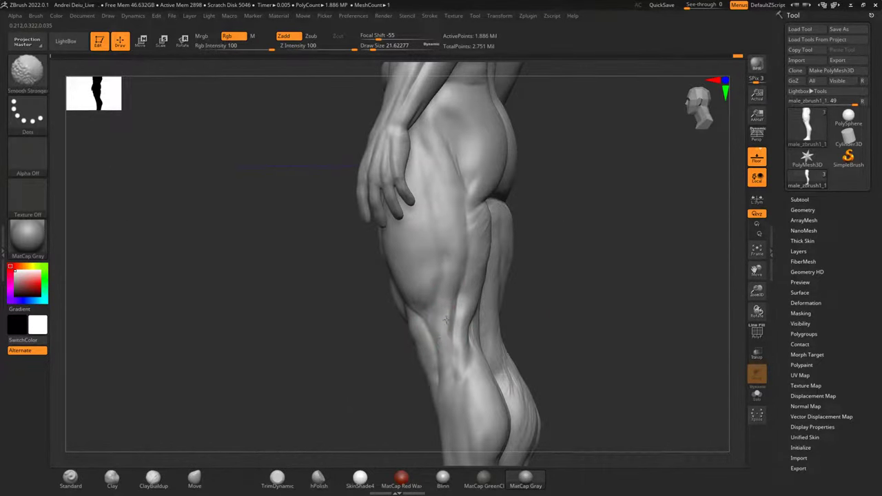
{"action": "left_click_drag", "start_coordinate": [539, 299], "coordinate": [561, 331], "text": "shift"}
Build up the kneecap and the form just above it with ClayBuildup, and smooth the area around the knee.
{"action": "left_click_drag", "start_coordinate": [510, 304], "coordinate": [517, 279]}
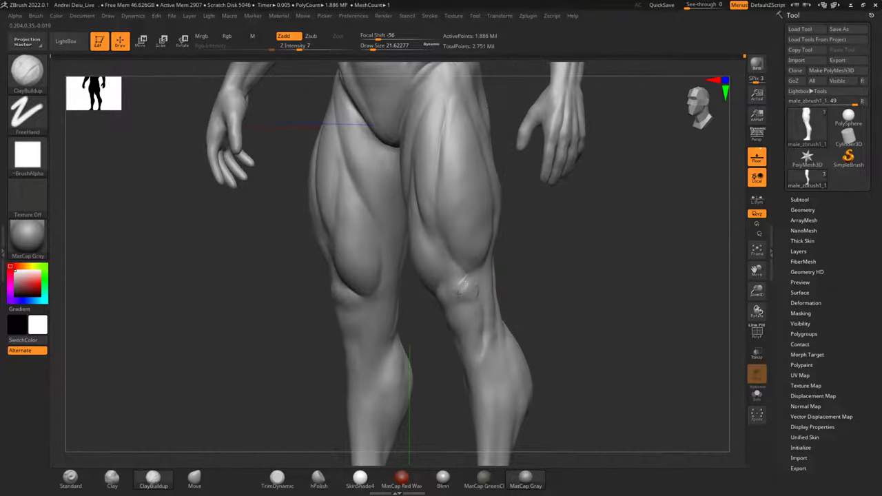
{"action": "left_click_drag", "start_coordinate": [467, 293], "coordinate": [470, 282]}
{"action": "left_click_drag", "start_coordinate": [550, 280], "coordinate": [567, 283], "text": "shift"}
{"action": "left_click_drag", "start_coordinate": [514, 284], "coordinate": [552, 278], "text": "alt"}
{"action": "mouse_move", "coordinate": [488, 294]}
{"action": "left_mouse_down", "text": "shift"}
{"action": "mouse_move", "coordinate": [482, 289]}
{"action": "mouse_move", "coordinate": [505, 317]}
{"action": "mouse_move", "coordinate": [538, 324]}
{"action": "left_mouse_up", "text": "shift"}
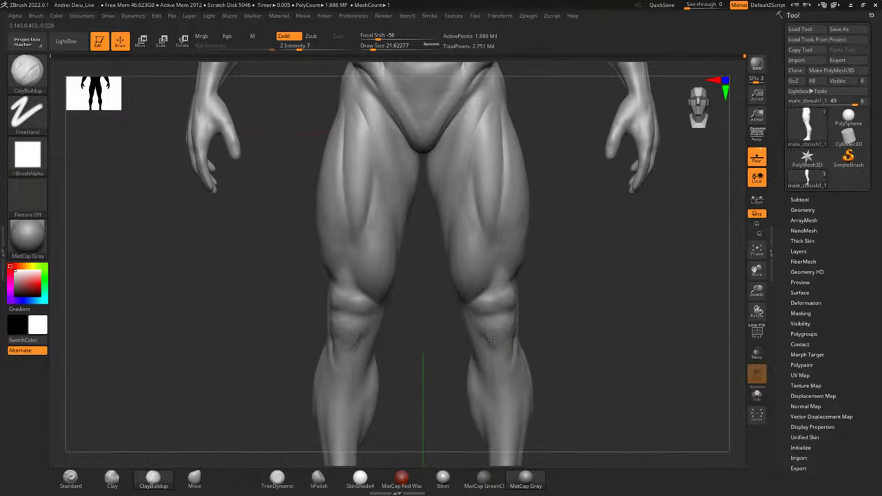
{"action": "mouse_move", "coordinate": [510, 350]}
{"action": "left_mouse_down", "text": "shift"}
{"action": "mouse_move", "coordinate": [502, 355]}
{"action": "mouse_move", "coordinate": [504, 337]}
{"action": "left_mouse_up", "text": "shift"}
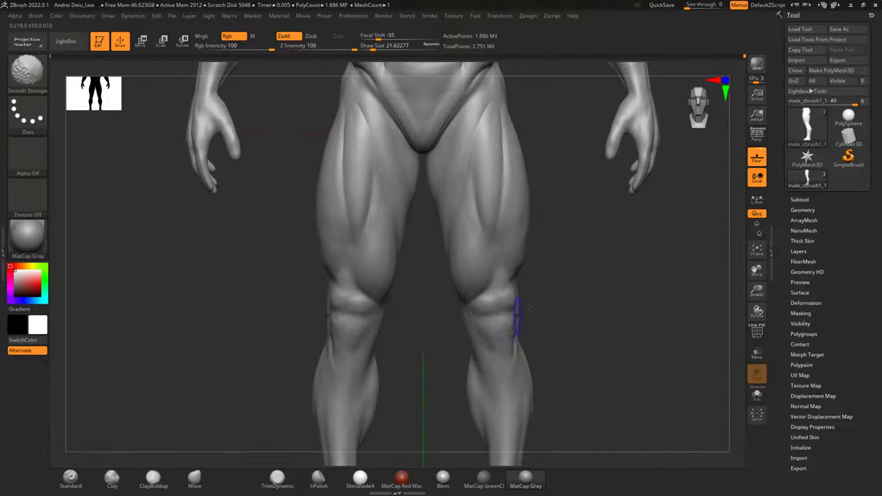
Carve definition around the kneecaps with DamStandard and soften the carved lines.
{"action": "mouse_move", "coordinate": [583, 277]}
{"action": "left_mouse_down", "text": "alt"}
{"action": "mouse_move", "coordinate": [581, 343]}
{"action": "mouse_move", "coordinate": [578, 323]}
{"action": "mouse_move", "coordinate": [572, 335]}
{"action": "left_mouse_up", "text": "alt"}
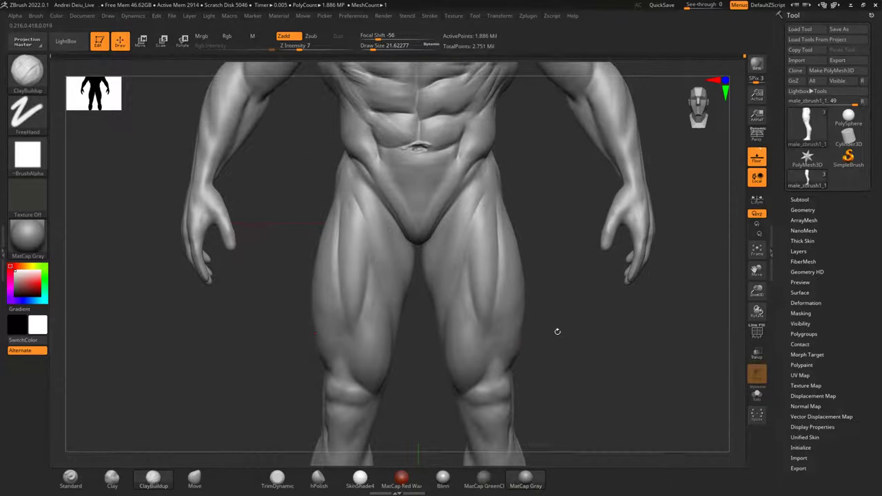
{"action": "left_click", "coordinate": [33, 74]}
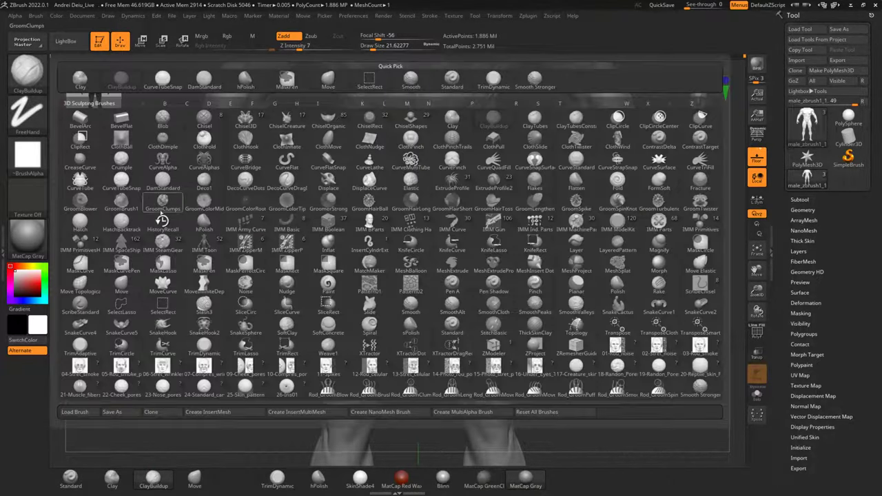
{"action": "left_click", "coordinate": [176, 183]}
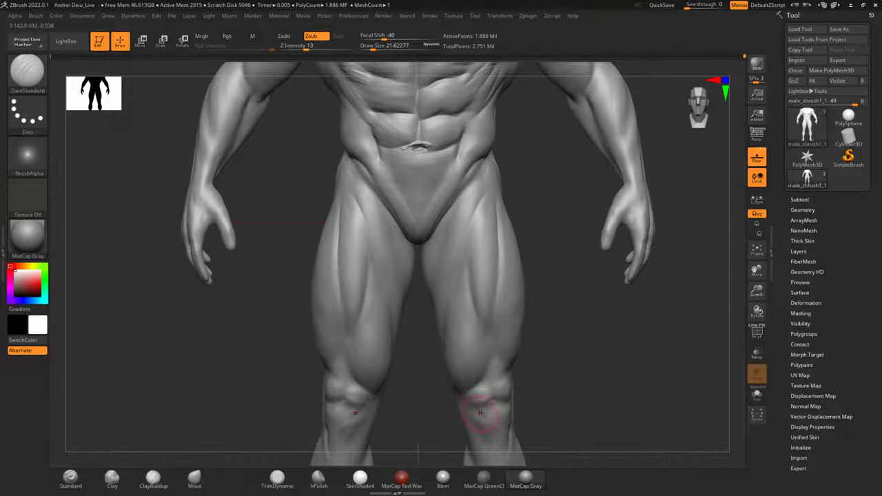
{"action": "key", "text": "shift"}
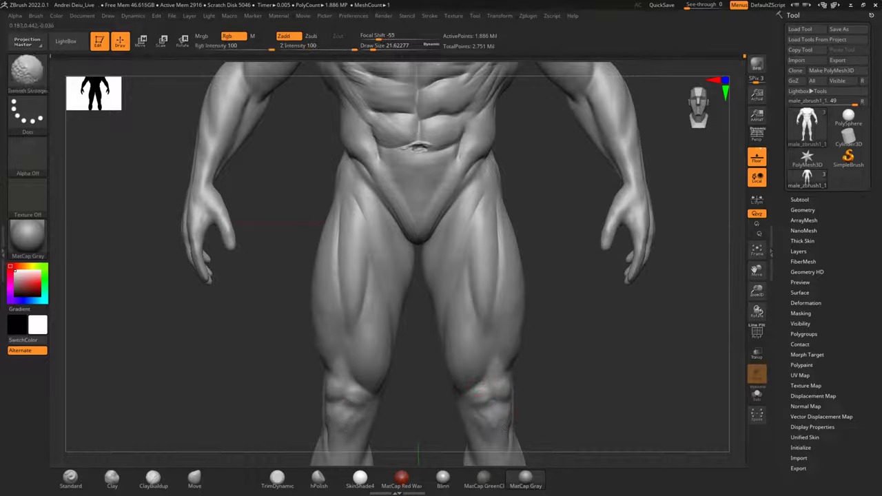
{"action": "mouse_move", "coordinate": [585, 415]}
{"action": "left_mouse_down", "text": "alt"}
{"action": "mouse_move", "coordinate": [586, 309]}
{"action": "mouse_move", "coordinate": [569, 323]}
{"action": "mouse_move", "coordinate": [528, 330]}
{"action": "left_mouse_up", "text": "alt"}
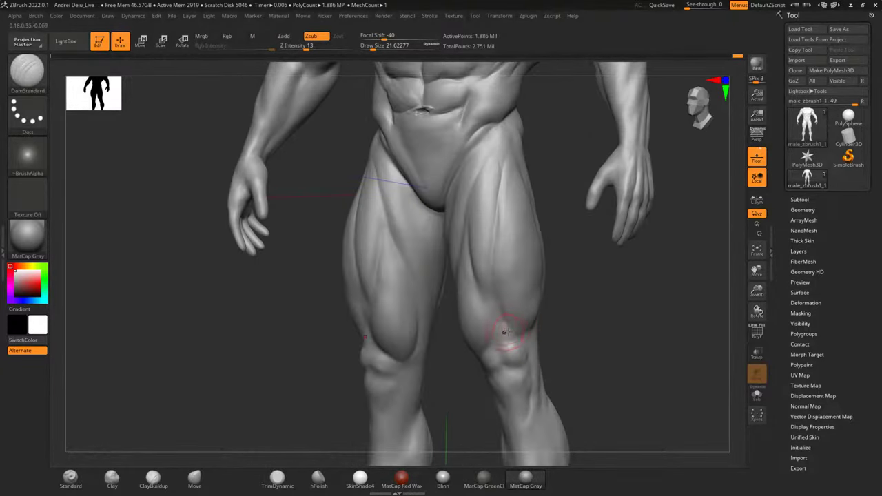
Smooth the front thigh muscles and carve a separation line down the inner thigh with DamStandard.
{"action": "mouse_move", "coordinate": [614, 312]}
{"action": "left_mouse_down", "text": "alt"}
{"action": "mouse_move", "coordinate": [611, 350]}
{"action": "mouse_move", "coordinate": [652, 350]}
{"action": "left_mouse_up", "text": "alt"}
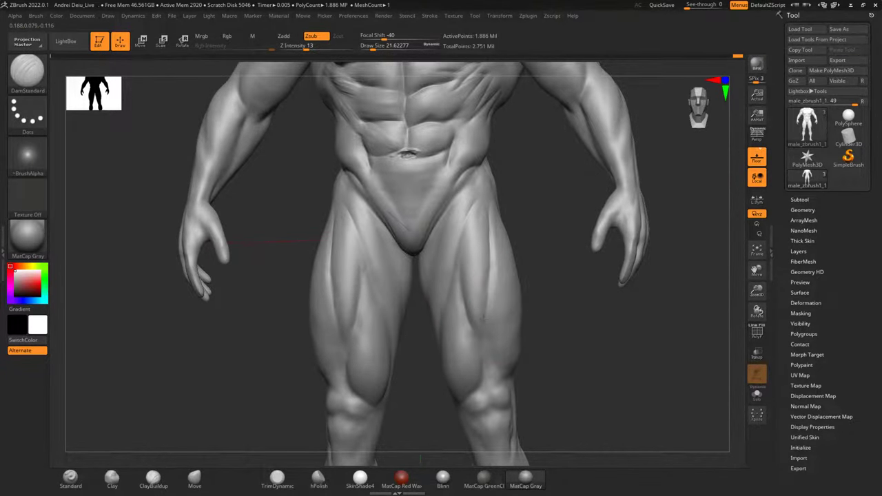
{"action": "mouse_move", "coordinate": [601, 284]}
{"action": "left_mouse_down"}
{"action": "mouse_move", "coordinate": [560, 288]}
{"action": "mouse_move", "coordinate": [556, 273]}
{"action": "left_mouse_up"}
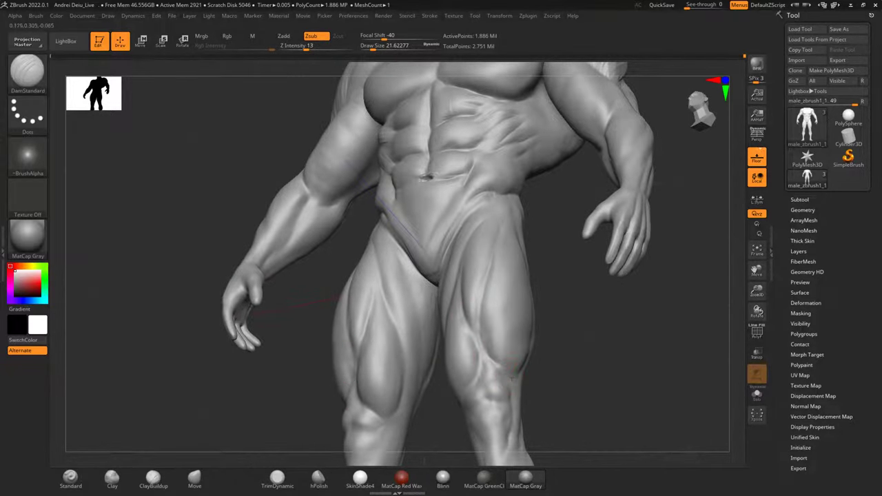
{"action": "left_click_drag", "start_coordinate": [574, 348], "coordinate": [591, 368], "text": "shift"}
{"action": "mouse_move", "coordinate": [563, 315]}
{"action": "left_mouse_down"}
{"action": "mouse_move", "coordinate": [601, 308]}
{"action": "mouse_move", "coordinate": [564, 288]}
{"action": "left_mouse_up"}
{"action": "left_click_drag", "start_coordinate": [504, 310], "coordinate": [507, 334], "text": "shift"}
{"action": "mouse_move", "coordinate": [510, 253]}
{"action": "left_mouse_down"}
{"action": "mouse_move", "coordinate": [503, 299]}
{"action": "mouse_move", "coordinate": [508, 290]}
{"action": "mouse_move", "coordinate": [515, 317]}
{"action": "left_mouse_up"}
{"action": "mouse_move", "coordinate": [598, 293]}
{"action": "left_mouse_down"}
{"action": "mouse_move", "coordinate": [597, 301]}
{"action": "mouse_move", "coordinate": [563, 295]}
{"action": "left_mouse_up"}
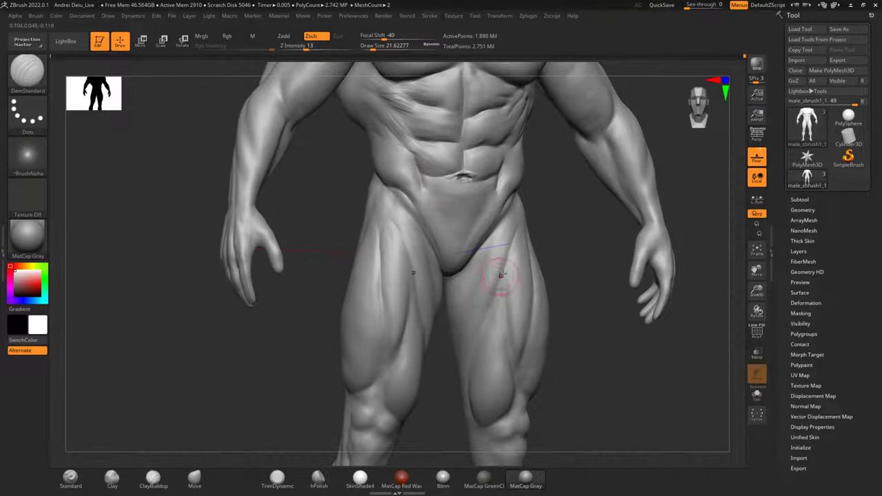
{"action": "left_click_drag", "start_coordinate": [505, 278], "coordinate": [483, 324]}
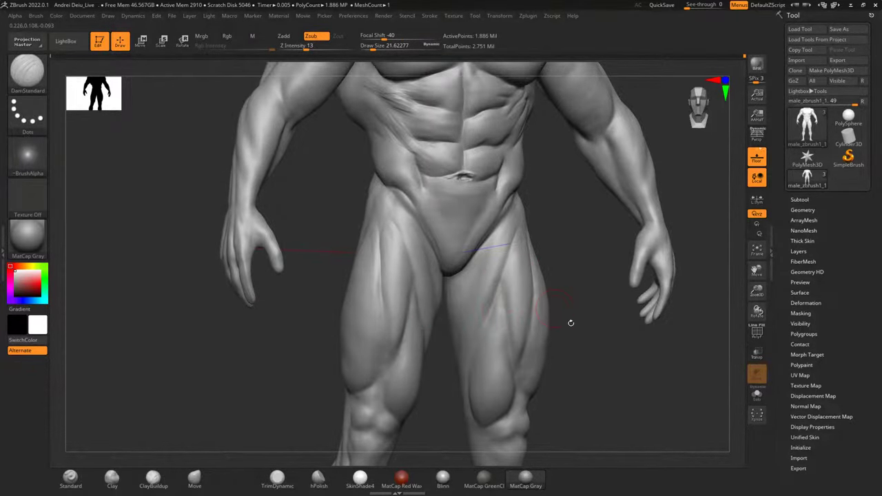
Smooth the transition between the hip and the top of the front thigh, just below the waist.
{"action": "left_click_drag", "start_coordinate": [571, 323], "coordinate": [597, 355]}
{"action": "left_click_drag", "start_coordinate": [610, 407], "coordinate": [610, 340], "text": "alt"}
{"action": "mouse_move", "coordinate": [589, 269]}
{"action": "left_mouse_down", "text": "alt"}
{"action": "mouse_move", "coordinate": [563, 337]}
{"action": "mouse_move", "coordinate": [560, 409]}
{"action": "left_mouse_up", "text": "alt"}
{"action": "left_click_drag", "start_coordinate": [586, 344], "coordinate": [559, 276]}
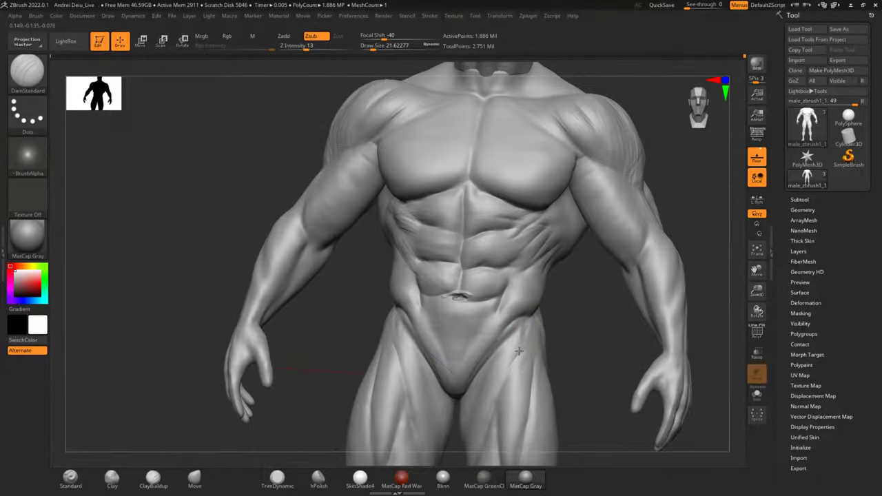
{"action": "left_click_drag", "start_coordinate": [572, 311], "coordinate": [561, 295], "text": "shift"}
{"action": "right_click_drag", "start_coordinate": [561, 294], "coordinate": [527, 308]}
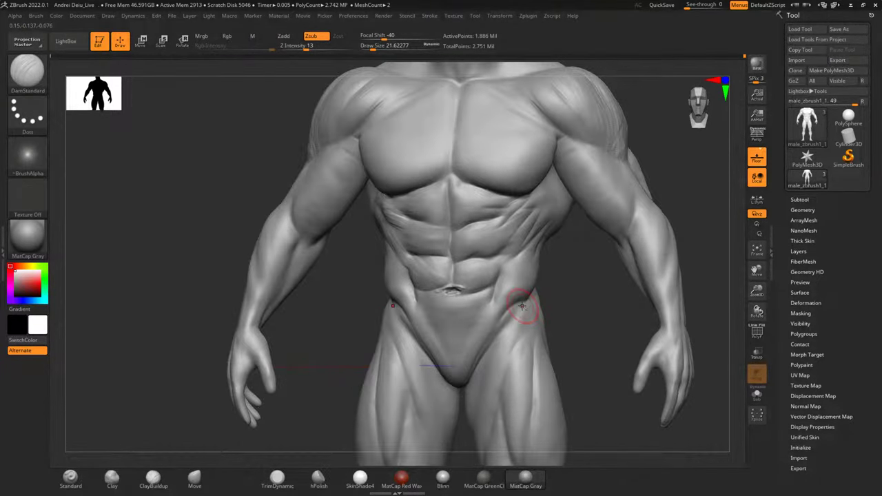
{"action": "left_click_drag", "start_coordinate": [521, 316], "coordinate": [516, 312], "text": "shift"}
{"action": "left_click_drag", "start_coordinate": [564, 296], "coordinate": [563, 318], "text": "shift"}
{"action": "right_click_drag", "start_coordinate": [563, 318], "coordinate": [531, 339]}
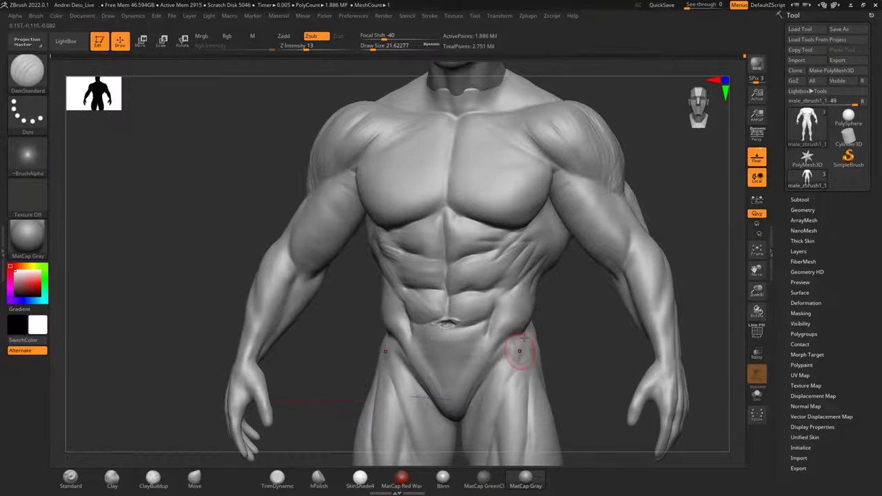
{"action": "key", "text": "shift"}
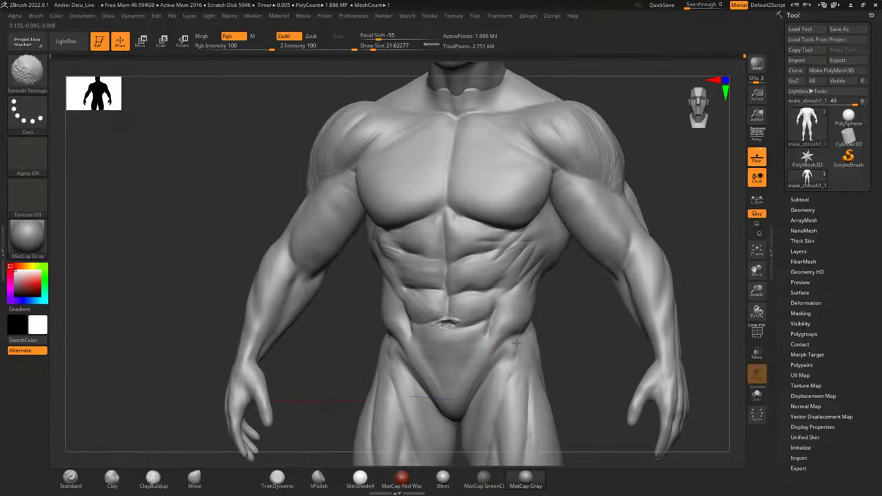
Refine the crease from the upper thigh toward the groin and soften the upper thigh.
{"action": "mouse_move", "coordinate": [558, 320]}
{"action": "left_mouse_down", "text": "shift"}
{"action": "mouse_move", "coordinate": [567, 356]}
{"action": "mouse_move", "coordinate": [572, 317]}
{"action": "left_mouse_up", "text": "shift"}
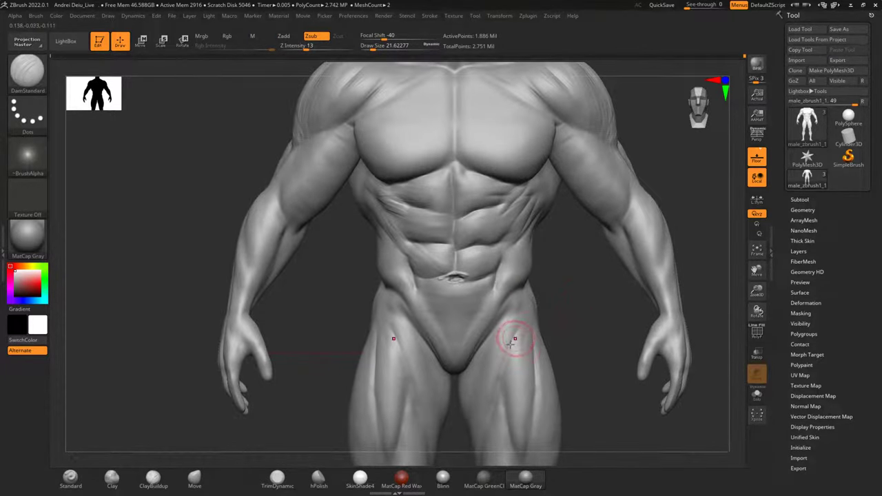
{"action": "mouse_move", "coordinate": [506, 344]}
{"action": "left_mouse_down", "text": "shift"}
{"action": "mouse_move", "coordinate": [480, 363]}
{"action": "mouse_move", "coordinate": [474, 380]}
{"action": "mouse_move", "coordinate": [463, 376]}
{"action": "left_mouse_up", "text": "shift"}
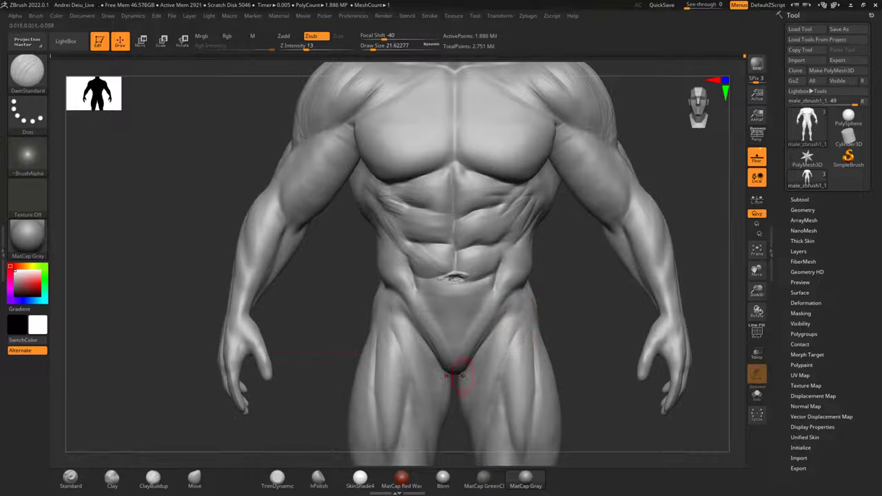
{"action": "key", "text": "shift"}
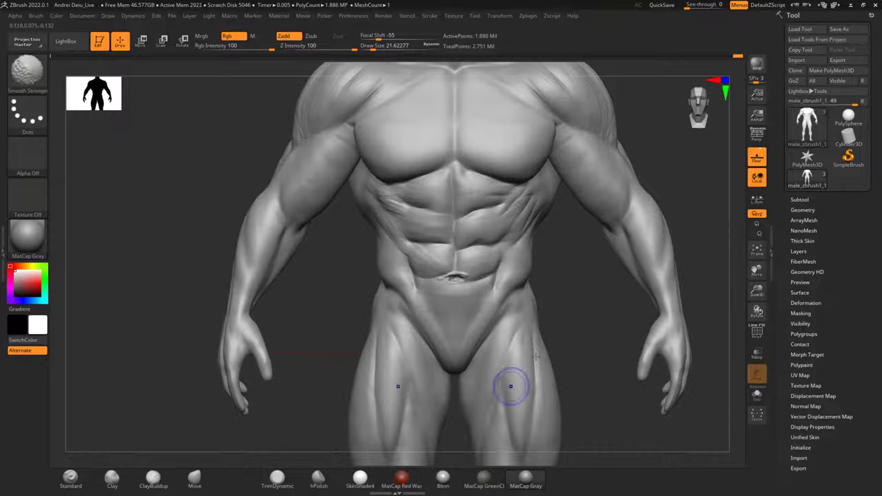
Smooth the muscle detail along the sides of the ribcage below the chest.
{"action": "left_click_drag", "start_coordinate": [597, 383], "coordinate": [599, 262], "text": "alt"}
{"action": "mouse_move", "coordinate": [605, 390]}
{"action": "left_mouse_down", "text": "alt"}
{"action": "mouse_move", "coordinate": [601, 315]}
{"action": "mouse_move", "coordinate": [574, 440]}
{"action": "left_mouse_up", "text": "alt"}
{"action": "mouse_move", "coordinate": [550, 280]}
{"action": "left_mouse_down", "text": "alt"}
{"action": "mouse_move", "coordinate": [558, 310]}
{"action": "mouse_move", "coordinate": [552, 457]}
{"action": "left_mouse_up", "text": "alt"}
{"action": "mouse_move", "coordinate": [345, 306]}
{"action": "left_mouse_down", "text": "shift"}
{"action": "mouse_move", "coordinate": [364, 320]}
{"action": "mouse_move", "coordinate": [349, 310]}
{"action": "left_mouse_up", "text": "shift"}
{"action": "left_click_drag", "start_coordinate": [544, 360], "coordinate": [530, 360]}
{"action": "mouse_move", "coordinate": [466, 307]}
{"action": "left_mouse_down", "text": "shift"}
{"action": "mouse_move", "coordinate": [474, 317]}
{"action": "mouse_move", "coordinate": [498, 311]}
{"action": "mouse_move", "coordinate": [486, 340]}
{"action": "mouse_move", "coordinate": [492, 314]}
{"action": "left_mouse_up", "text": "shift"}
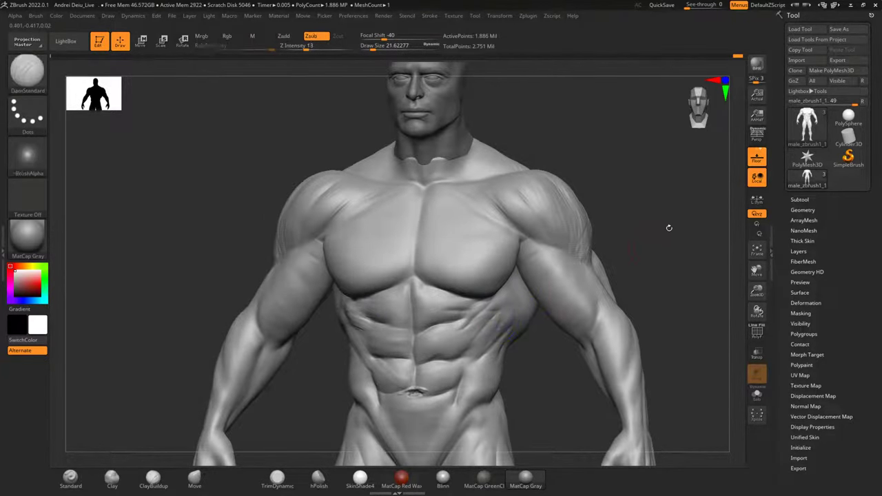
Examine the whole figure from the front and back, down to the legs and feet.
{"action": "left_click_drag", "start_coordinate": [663, 204], "coordinate": [664, 214], "text": "shift"}
{"action": "mouse_move", "coordinate": [626, 182]}
{"action": "left_mouse_down", "text": "alt"}
{"action": "mouse_move", "coordinate": [642, 297]}
{"action": "mouse_move", "coordinate": [637, 316]}
{"action": "mouse_move", "coordinate": [595, 342]}
{"action": "mouse_move", "coordinate": [622, 298]}
{"action": "mouse_move", "coordinate": [620, 330]}
{"action": "left_mouse_up", "text": "alt"}
{"action": "key", "text": "f"}
{"action": "left_click_drag", "start_coordinate": [579, 301], "coordinate": [560, 317]}
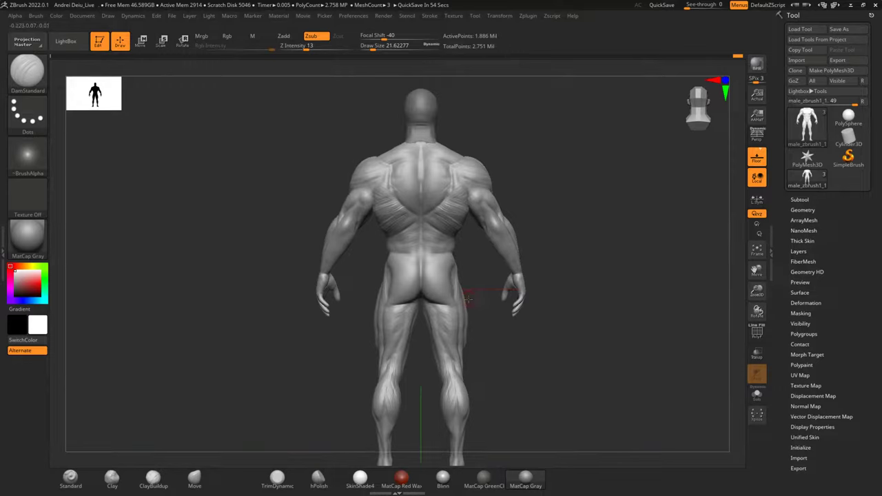
{"action": "left_click_drag", "start_coordinate": [556, 359], "coordinate": [566, 341]}
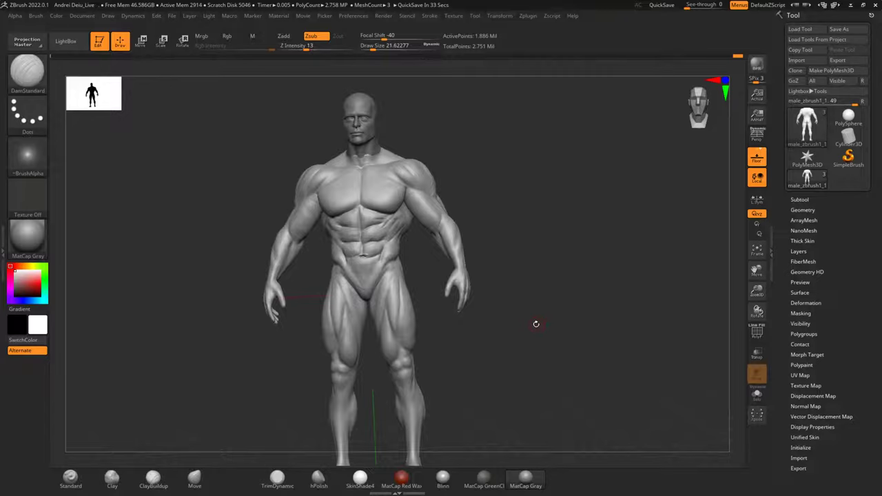
{"action": "left_click_drag", "start_coordinate": [501, 398], "coordinate": [528, 307], "text": "alt"}
{"action": "left_click_drag", "start_coordinate": [512, 275], "coordinate": [506, 303], "text": "alt"}
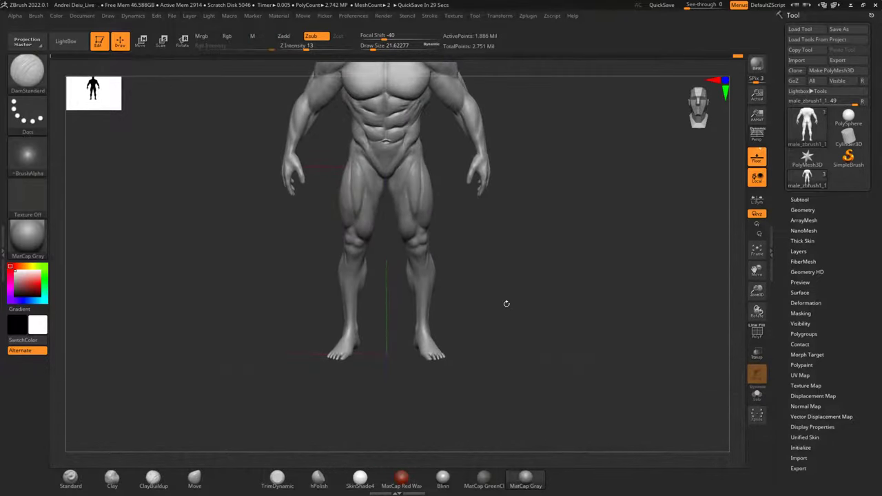
{"action": "scroll", "coordinate": [440, 354], "scroll_direction": "up", "scroll_amount": 10}
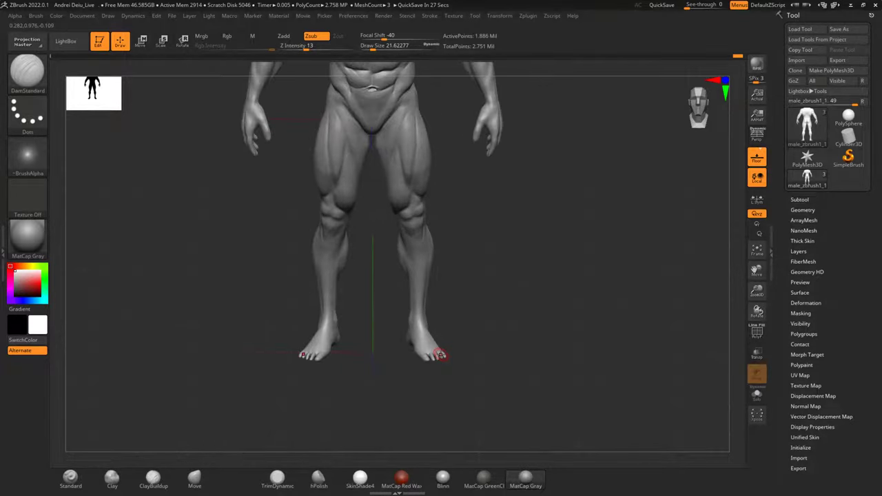
Set ClayBuildup to a draw size of about 4.3 and build up the knuckles at the base of the second and middle toes.
{"action": "left_click_drag", "start_coordinate": [559, 255], "coordinate": [628, 230]}
{"action": "left_click_drag", "start_coordinate": [561, 262], "coordinate": [579, 268], "text": "alt"}
{"action": "mouse_move", "coordinate": [541, 373]}
{"action": "left_mouse_down", "text": "alt"}
{"action": "mouse_move", "coordinate": [563, 283]}
{"action": "mouse_move", "coordinate": [531, 249]}
{"action": "left_mouse_up", "text": "alt"}
{"action": "left_click_drag", "start_coordinate": [583, 206], "coordinate": [579, 335], "text": "alt"}
{"action": "mouse_move", "coordinate": [478, 247]}
{"action": "left_mouse_down", "text": "shift"}
{"action": "mouse_move", "coordinate": [466, 248]}
{"action": "mouse_move", "coordinate": [481, 248]}
{"action": "left_mouse_up", "text": "shift"}
{"action": "mouse_move", "coordinate": [587, 205]}
{"action": "left_mouse_down", "text": "alt"}
{"action": "mouse_move", "coordinate": [587, 235]}
{"action": "mouse_move", "coordinate": [597, 228]}
{"action": "left_mouse_up", "text": "alt"}
{"action": "key", "text": "space"}
{"action": "left_click_drag", "start_coordinate": [548, 263], "coordinate": [453, 274]}
{"action": "left_click", "coordinate": [153, 479]}
{"action": "mouse_move", "coordinate": [233, 328]}
{"action": "left_mouse_down"}
{"action": "mouse_move", "coordinate": [236, 319]}
{"action": "mouse_move", "coordinate": [196, 318]}
{"action": "left_mouse_up"}
{"action": "key", "text": "space"}
{"action": "mouse_move", "coordinate": [391, 311]}
{"action": "left_mouse_down"}
{"action": "mouse_move", "coordinate": [384, 314]}
{"action": "mouse_move", "coordinate": [395, 323]}
{"action": "mouse_move", "coordinate": [395, 303]}
{"action": "left_mouse_up"}
{"action": "left_click_drag", "start_coordinate": [398, 323], "coordinate": [423, 311], "text": "shift"}
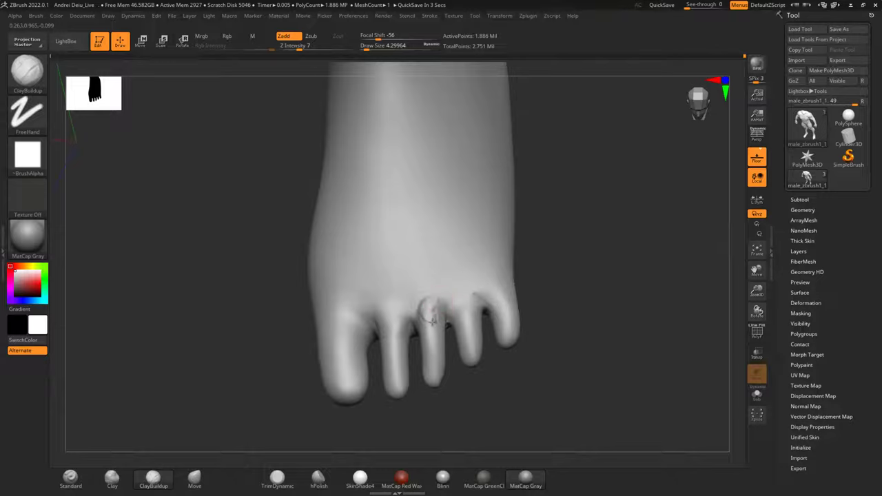
Build up the base knuckles of the fourth and little toes, and smooth them into the foot.
{"action": "key", "text": "shift"}
{"action": "left_click_drag", "start_coordinate": [435, 302], "coordinate": [422, 303], "text": "shift"}
{"action": "left_click_drag", "start_coordinate": [451, 312], "coordinate": [464, 293]}
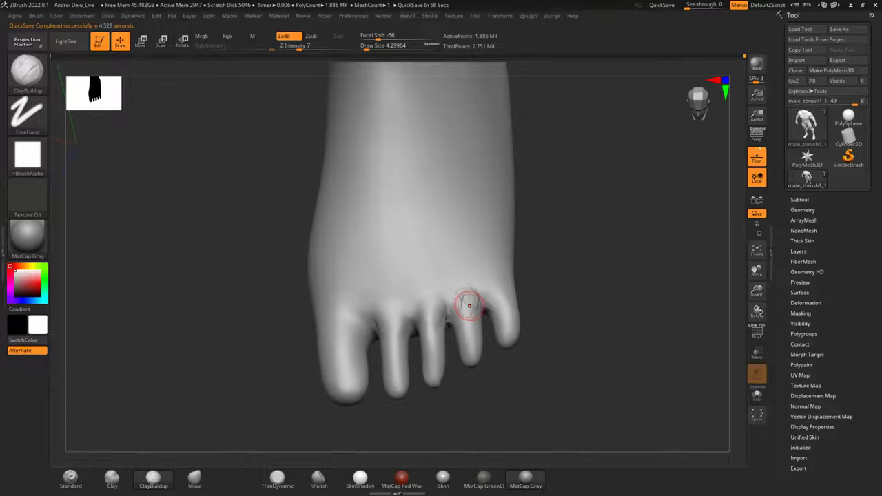
{"action": "left_click_drag", "start_coordinate": [622, 281], "coordinate": [597, 292]}
{"action": "left_click_drag", "start_coordinate": [507, 282], "coordinate": [508, 295], "text": "shift"}
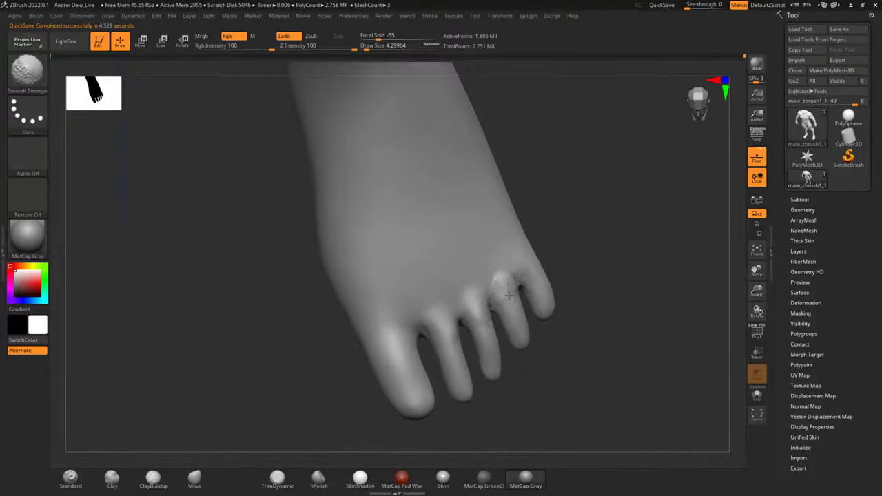
{"action": "left_click_drag", "start_coordinate": [522, 249], "coordinate": [536, 264]}
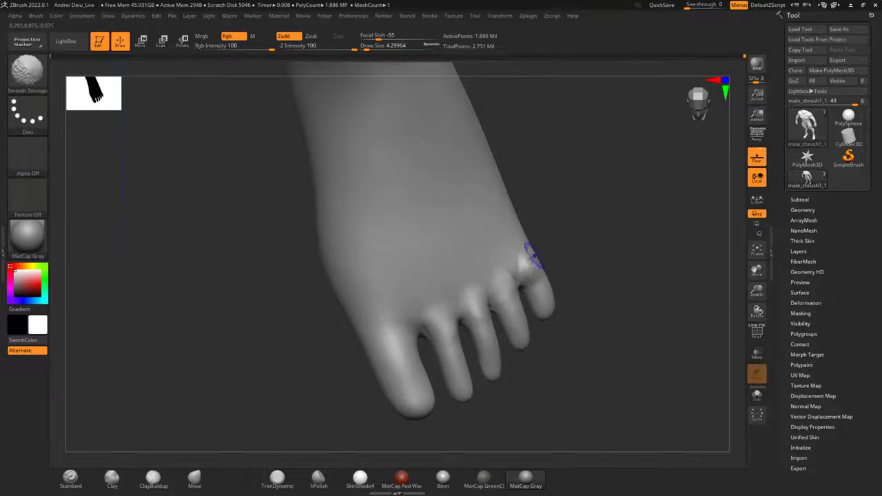
Build up the base knuckle and upper surface of the big toe with ClayBuildup, and smooth the result.
{"action": "left_click_drag", "start_coordinate": [601, 230], "coordinate": [632, 257]}
{"action": "left_click_drag", "start_coordinate": [608, 339], "coordinate": [622, 314], "text": "alt"}
{"action": "mouse_move", "coordinate": [622, 313]}
{"action": "left_mouse_down"}
{"action": "mouse_move", "coordinate": [628, 304]}
{"action": "mouse_move", "coordinate": [649, 315]}
{"action": "mouse_move", "coordinate": [660, 335]}
{"action": "mouse_move", "coordinate": [638, 296]}
{"action": "left_mouse_up"}
{"action": "left_click_drag", "start_coordinate": [406, 342], "coordinate": [413, 339]}
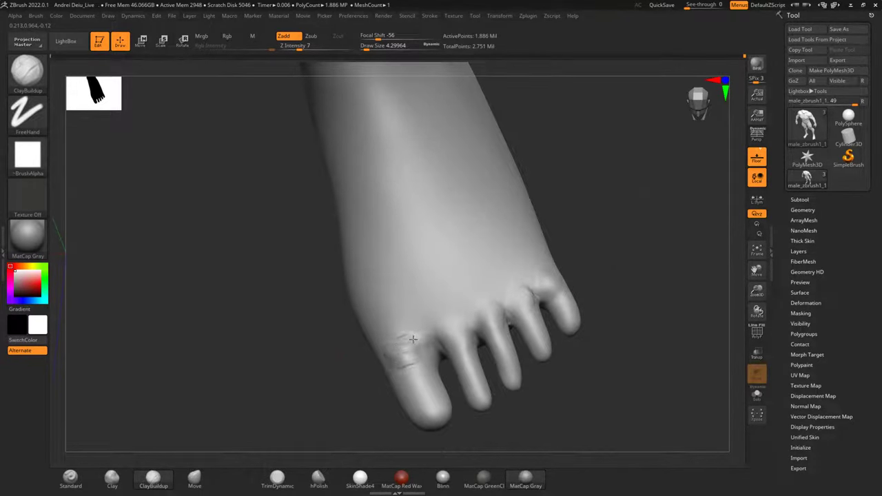
{"action": "mouse_move", "coordinate": [438, 375]}
{"action": "left_mouse_down"}
{"action": "mouse_move", "coordinate": [419, 385]}
{"action": "mouse_move", "coordinate": [427, 391]}
{"action": "left_mouse_up"}
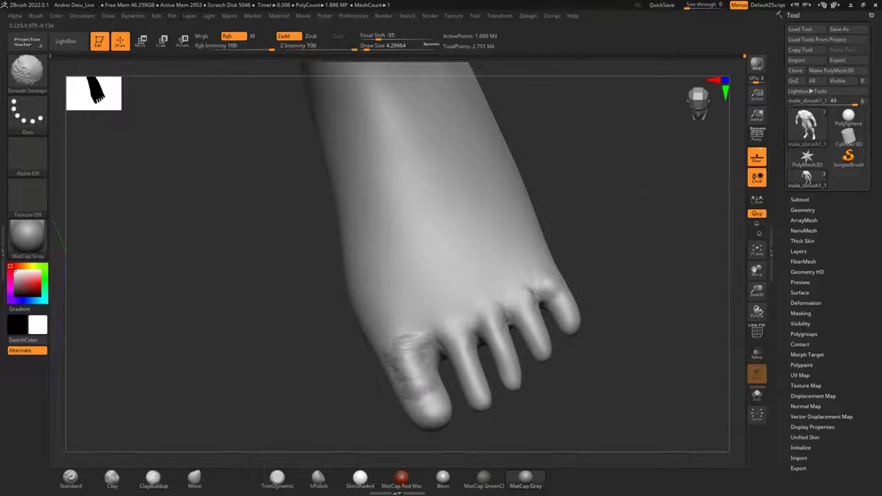
Build up the joints along the second toe and smooth the added clay.
{"action": "mouse_move", "coordinate": [608, 252]}
{"action": "left_mouse_down"}
{"action": "mouse_move", "coordinate": [612, 292]}
{"action": "mouse_move", "coordinate": [613, 281]}
{"action": "mouse_move", "coordinate": [546, 284]}
{"action": "left_mouse_up"}
{"action": "left_click_drag", "start_coordinate": [276, 320], "coordinate": [259, 396]}
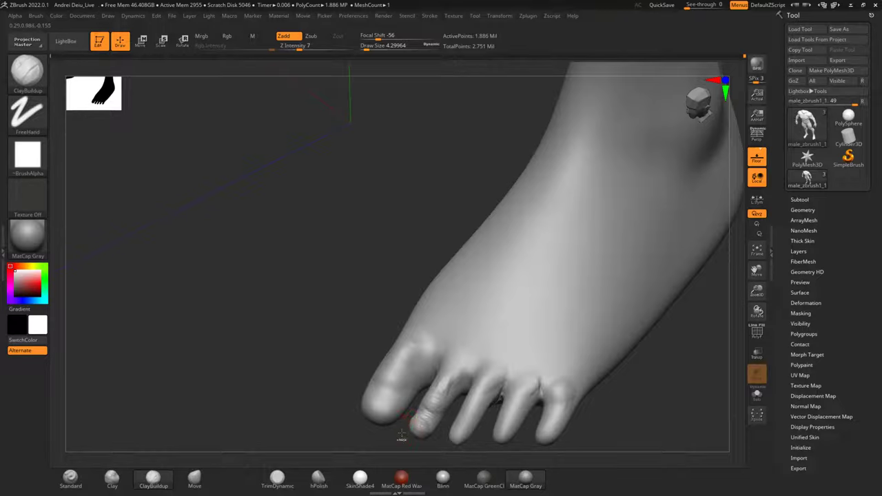
{"action": "mouse_move", "coordinate": [394, 445]}
{"action": "left_mouse_down"}
{"action": "mouse_move", "coordinate": [416, 441]}
{"action": "mouse_move", "coordinate": [416, 414]}
{"action": "left_mouse_up"}
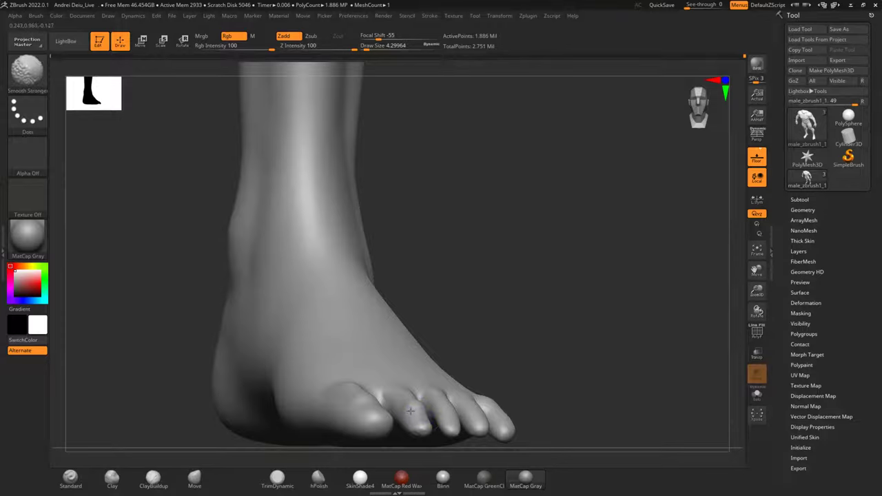
{"action": "left_click_drag", "start_coordinate": [572, 290], "coordinate": [497, 349]}
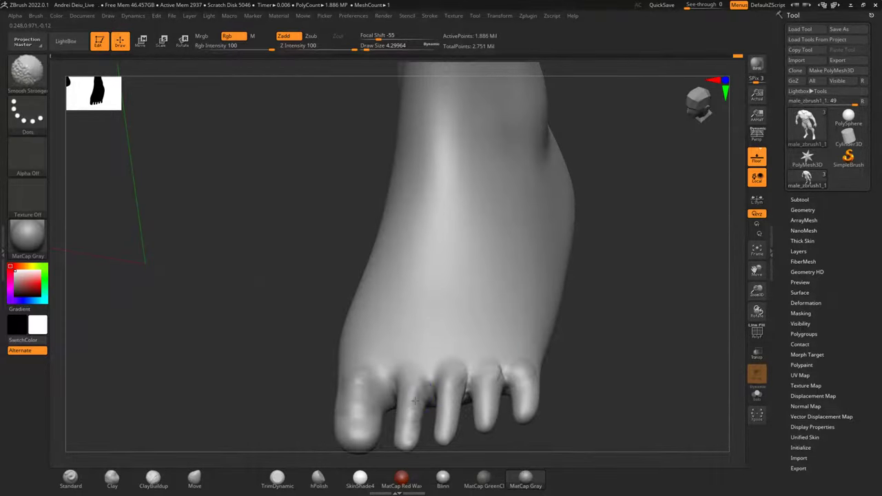
Define the base knuckle and joint of the middle toe with ClayBuildup, and smooth the toe.
{"action": "right_click_drag", "start_coordinate": [500, 345], "coordinate": [538, 356]}
{"action": "left_click_drag", "start_coordinate": [450, 363], "coordinate": [456, 377]}
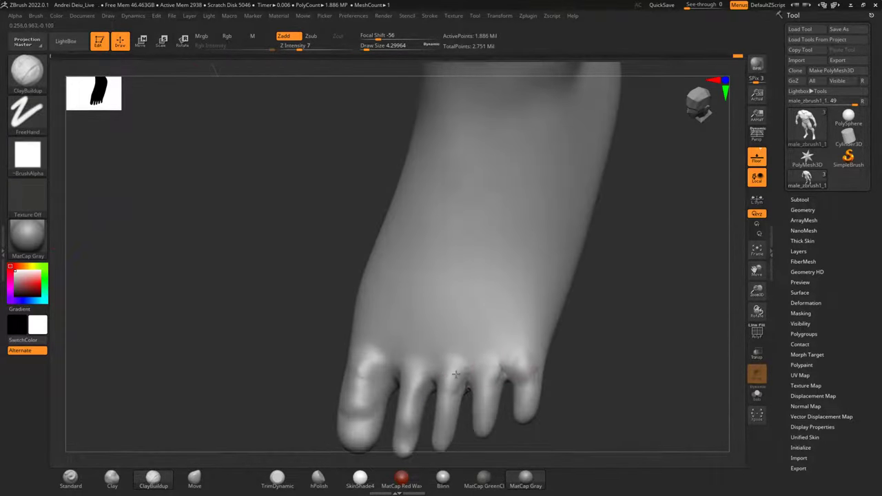
{"action": "key", "text": "shift"}
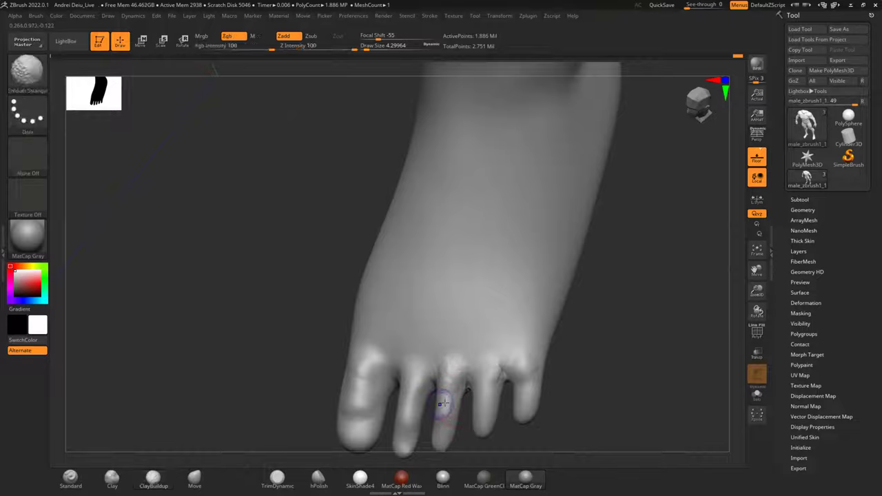
{"action": "left_click_drag", "start_coordinate": [461, 370], "coordinate": [471, 386], "text": "shift"}
Smooth the bases of the outer toes and check the foot's shape from the side.
{"action": "left_click_drag", "start_coordinate": [590, 352], "coordinate": [624, 274], "text": "alt"}
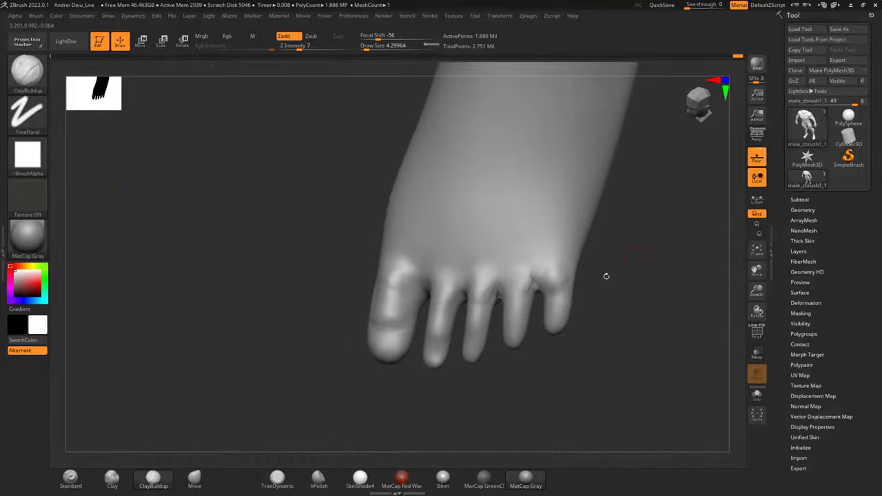
{"action": "key", "text": "shift"}
{"action": "mouse_move", "coordinate": [570, 288]}
{"action": "left_mouse_down", "text": "shift"}
{"action": "mouse_move", "coordinate": [552, 272]}
{"action": "mouse_move", "coordinate": [503, 281]}
{"action": "left_mouse_up", "text": "shift"}
{"action": "left_click_drag", "start_coordinate": [616, 277], "coordinate": [662, 263], "text": "shift"}
{"action": "left_click_drag", "start_coordinate": [609, 339], "coordinate": [656, 332]}
{"action": "left_click_drag", "start_coordinate": [634, 394], "coordinate": [489, 414]}
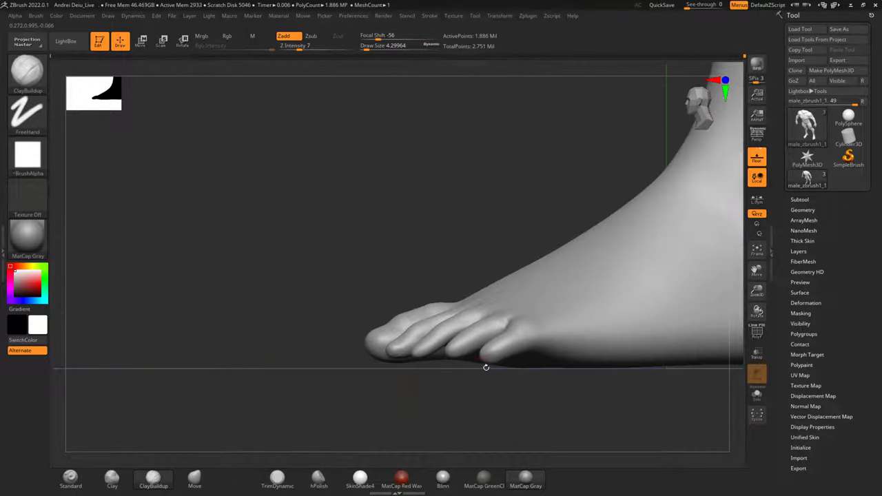
Enlarge the brush to a draw size of about 23.3 and smooth the upper and outer gluteal area on the back.
{"action": "key", "text": "f"}
{"action": "left_click_drag", "start_coordinate": [495, 361], "coordinate": [637, 275]}
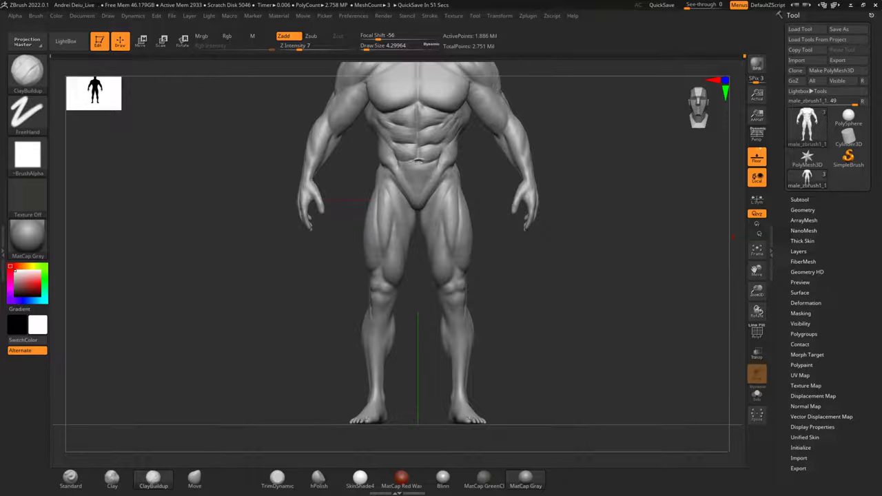
{"action": "left_click_drag", "start_coordinate": [581, 304], "coordinate": [595, 357], "text": "shift"}
{"action": "scroll", "coordinate": [403, 271], "scroll_direction": "up", "scroll_amount": 3}
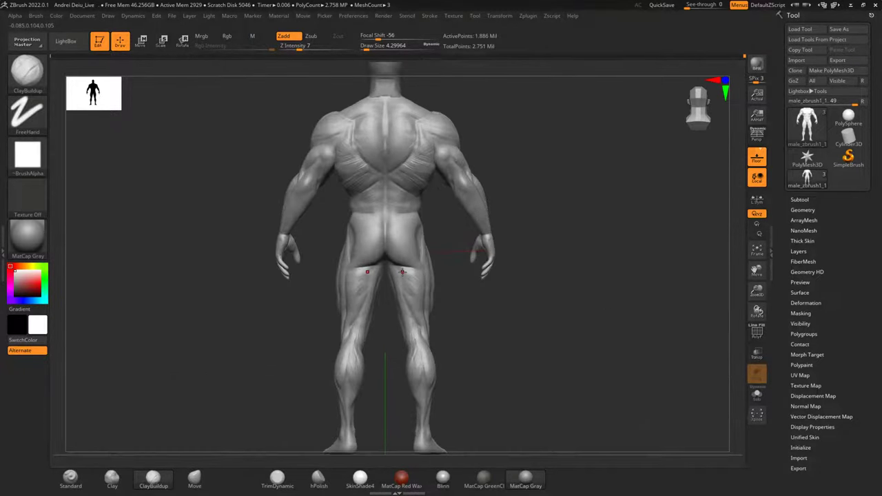
{"action": "left_click_drag", "start_coordinate": [531, 286], "coordinate": [564, 386], "text": "alt"}
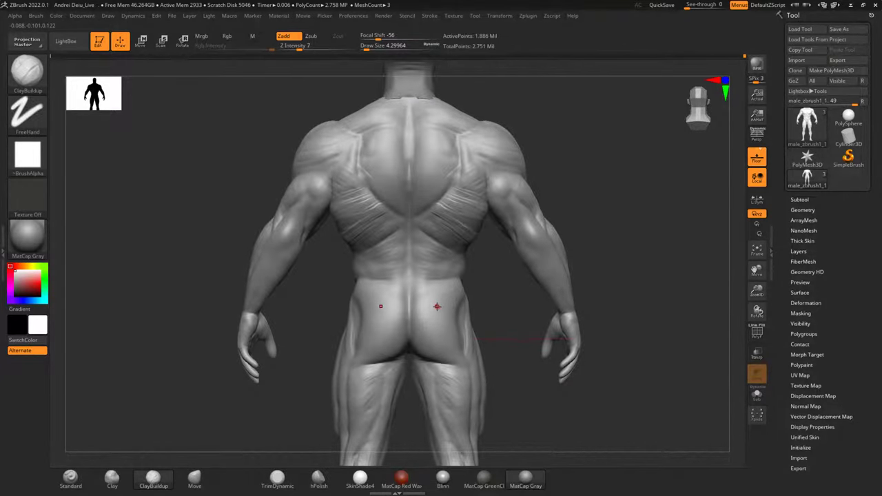
{"action": "scroll", "coordinate": [436, 306], "scroll_direction": "up", "scroll_amount": 2}
{"action": "mouse_move", "coordinate": [527, 273]}
{"action": "left_mouse_down", "text": "alt"}
{"action": "mouse_move", "coordinate": [536, 321]}
{"action": "mouse_move", "coordinate": [518, 312]}
{"action": "mouse_move", "coordinate": [545, 275]}
{"action": "mouse_move", "coordinate": [496, 287]}
{"action": "left_mouse_up", "text": "alt"}
{"action": "key", "text": "space"}
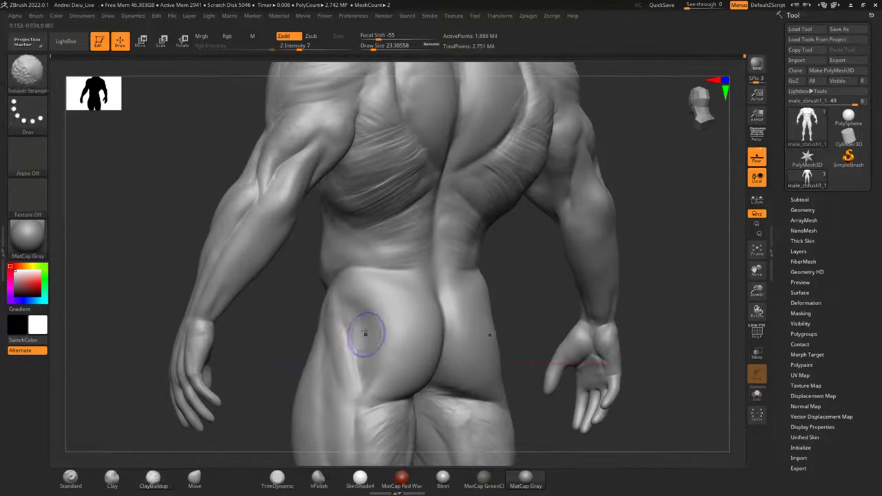
{"action": "mouse_move", "coordinate": [365, 334]}
{"action": "left_mouse_down", "text": "shift"}
{"action": "mouse_move", "coordinate": [366, 343]}
{"action": "mouse_move", "coordinate": [356, 301]}
{"action": "left_mouse_up", "text": "shift"}
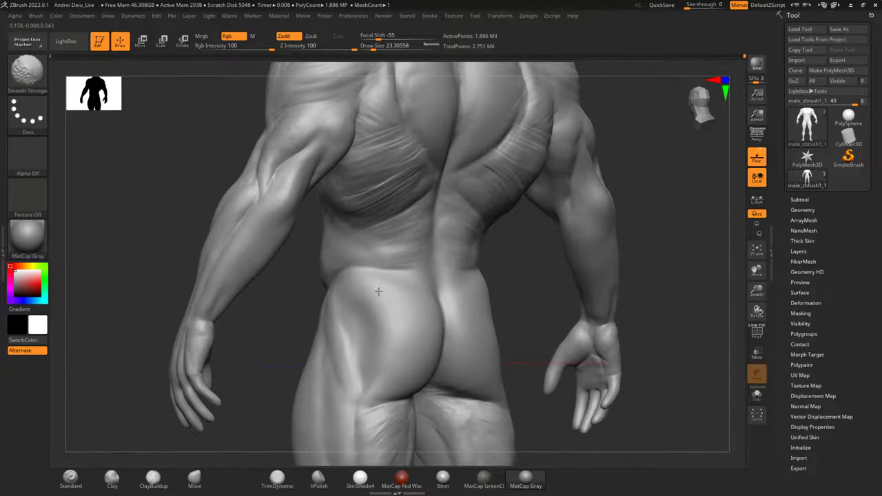
{"action": "left_click_drag", "start_coordinate": [409, 290], "coordinate": [372, 275], "text": "shift"}
{"action": "left_click_drag", "start_coordinate": [528, 276], "coordinate": [553, 288], "text": "shift"}
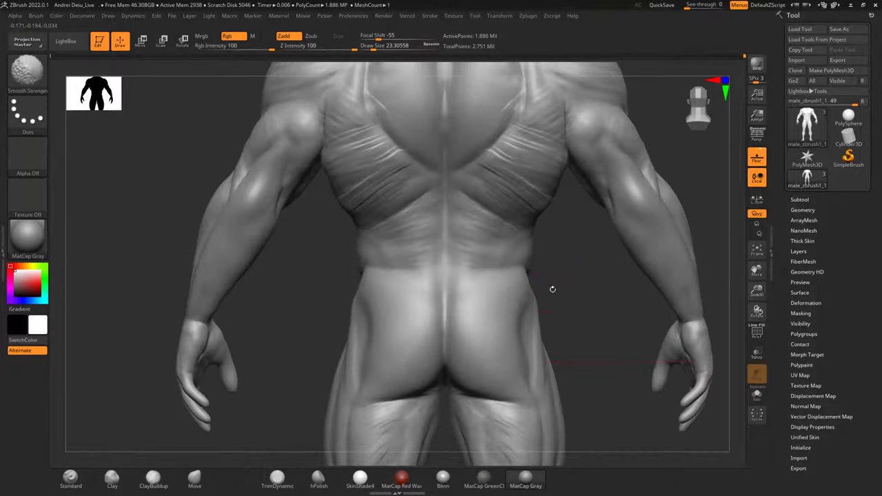
Smooth the midline between the lower back and the glutes with the Smooth Stronger brush.
{"action": "mouse_move", "coordinate": [446, 308]}
{"action": "left_mouse_down", "text": "shift"}
{"action": "mouse_move", "coordinate": [444, 277]}
{"action": "mouse_move", "coordinate": [423, 257]}
{"action": "mouse_move", "coordinate": [438, 244]}
{"action": "left_mouse_up", "text": "shift"}
{"action": "left_click_drag", "start_coordinate": [574, 248], "coordinate": [584, 292], "text": "alt"}
{"action": "right_click_drag", "start_coordinate": [584, 292], "coordinate": [602, 225]}
{"action": "mouse_move", "coordinate": [461, 419]}
{"action": "left_mouse_down", "text": "alt"}
{"action": "mouse_move", "coordinate": [468, 365]}
{"action": "mouse_move", "coordinate": [500, 331]}
{"action": "left_mouse_up", "text": "alt"}
{"action": "left_click_drag", "start_coordinate": [286, 296], "coordinate": [292, 286], "text": "shift"}
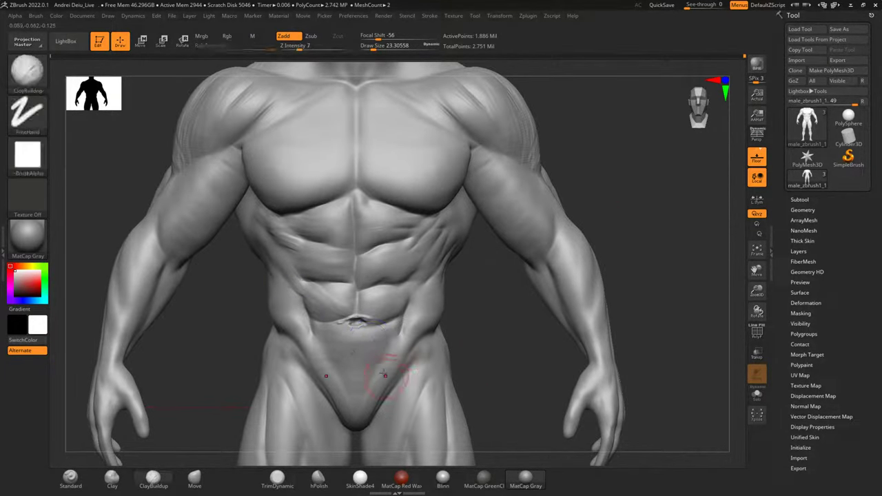
Examine the whole figure's proportions and silhouette from the front, three-quarter and side views.
{"action": "key", "text": "f"}
{"action": "left_click_drag", "start_coordinate": [513, 369], "coordinate": [494, 314], "text": "alt"}
{"action": "left_click_drag", "start_coordinate": [434, 296], "coordinate": [523, 328], "text": "alt"}
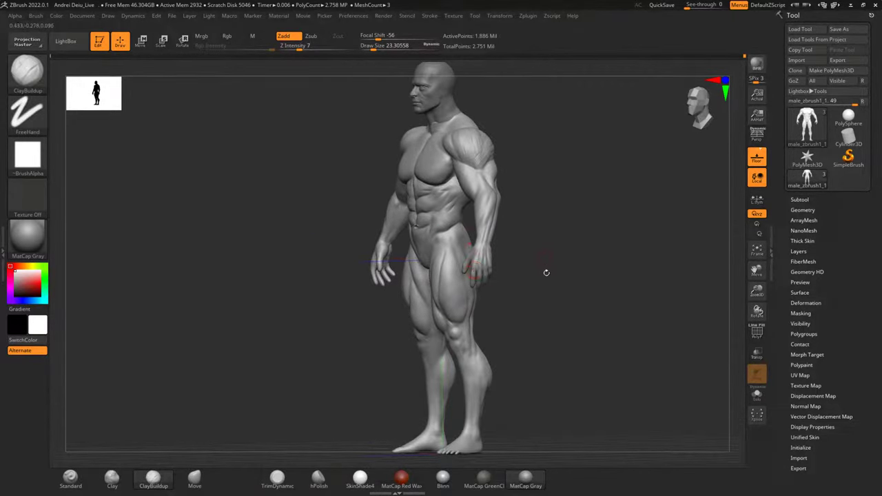
{"action": "left_click_drag", "start_coordinate": [547, 273], "coordinate": [485, 301]}
{"action": "left_click_drag", "start_coordinate": [693, 279], "coordinate": [603, 313]}
{"action": "left_click_drag", "start_coordinate": [549, 264], "coordinate": [568, 250], "text": "alt"}
{"action": "left_click_drag", "start_coordinate": [590, 203], "coordinate": [580, 282], "text": "alt"}
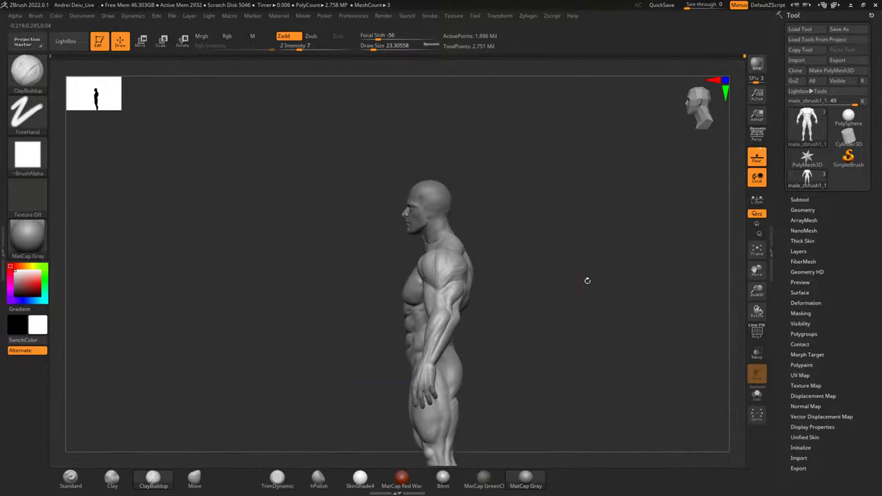
{"action": "right_click_drag", "start_coordinate": [581, 281], "coordinate": [482, 281]}
Build up muscle fibre striations between the shoulder blades and the spine and across the lats with ClayBuildup.
{"action": "scroll", "coordinate": [468, 278], "scroll_direction": "up", "scroll_amount": 6}
{"action": "left_click_drag", "start_coordinate": [204, 254], "coordinate": [188, 302], "text": "alt"}
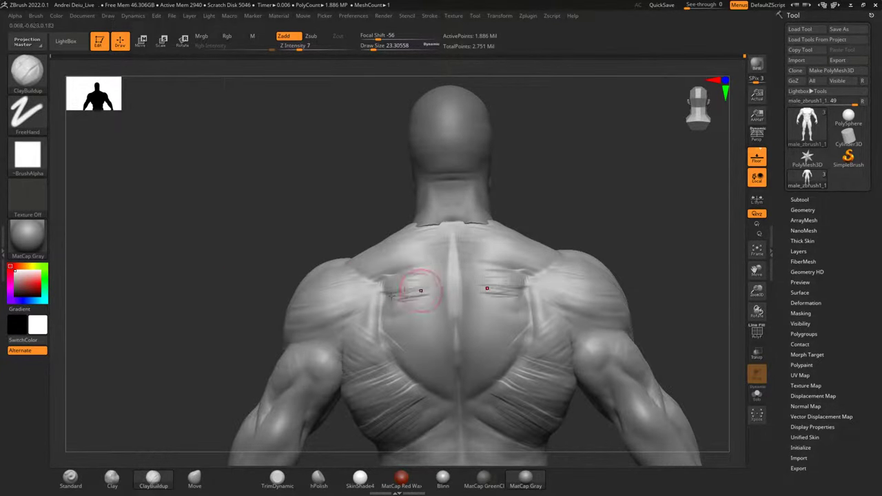
{"action": "mouse_move", "coordinate": [391, 295]}
{"action": "left_mouse_down"}
{"action": "mouse_move", "coordinate": [391, 338]}
{"action": "mouse_move", "coordinate": [412, 370]}
{"action": "mouse_move", "coordinate": [440, 378]}
{"action": "mouse_move", "coordinate": [441, 273]}
{"action": "mouse_move", "coordinate": [448, 286]}
{"action": "mouse_move", "coordinate": [433, 311]}
{"action": "mouse_move", "coordinate": [442, 369]}
{"action": "left_mouse_up"}
{"action": "mouse_move", "coordinate": [426, 292]}
{"action": "left_mouse_down"}
{"action": "mouse_move", "coordinate": [401, 303]}
{"action": "mouse_move", "coordinate": [430, 277]}
{"action": "mouse_move", "coordinate": [425, 295]}
{"action": "mouse_move", "coordinate": [441, 310]}
{"action": "mouse_move", "coordinate": [397, 313]}
{"action": "mouse_move", "coordinate": [384, 291]}
{"action": "mouse_move", "coordinate": [386, 303]}
{"action": "mouse_move", "coordinate": [359, 317]}
{"action": "mouse_move", "coordinate": [386, 334]}
{"action": "mouse_move", "coordinate": [360, 331]}
{"action": "mouse_move", "coordinate": [372, 353]}
{"action": "mouse_move", "coordinate": [362, 357]}
{"action": "mouse_move", "coordinate": [363, 349]}
{"action": "mouse_move", "coordinate": [360, 360]}
{"action": "mouse_move", "coordinate": [366, 384]}
{"action": "left_mouse_up"}
{"action": "left_click_drag", "start_coordinate": [315, 434], "coordinate": [341, 413]}
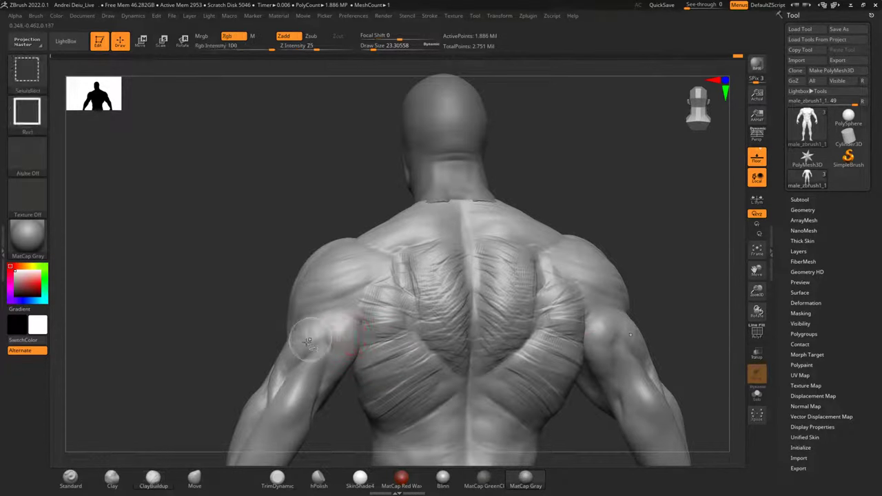
Hide the upper arms and extend the ClayBuildup striations over the exposed outer lats below the armpits.
{"action": "left_click", "coordinate": [330, 344], "text": "ctrl+shift"}
{"action": "left_click_drag", "start_coordinate": [167, 337], "coordinate": [200, 392], "text": "ctrl+shift"}
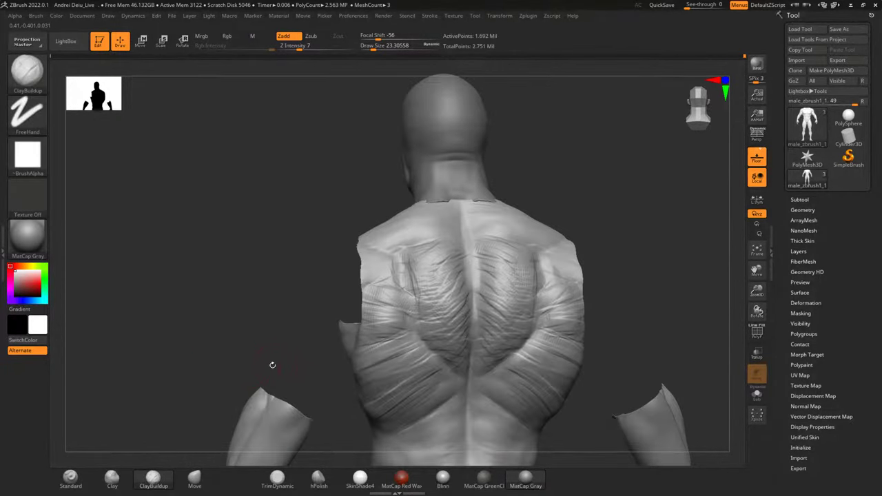
{"action": "left_click_drag", "start_coordinate": [272, 365], "coordinate": [332, 359]}
{"action": "left_click_drag", "start_coordinate": [349, 297], "coordinate": [365, 308]}
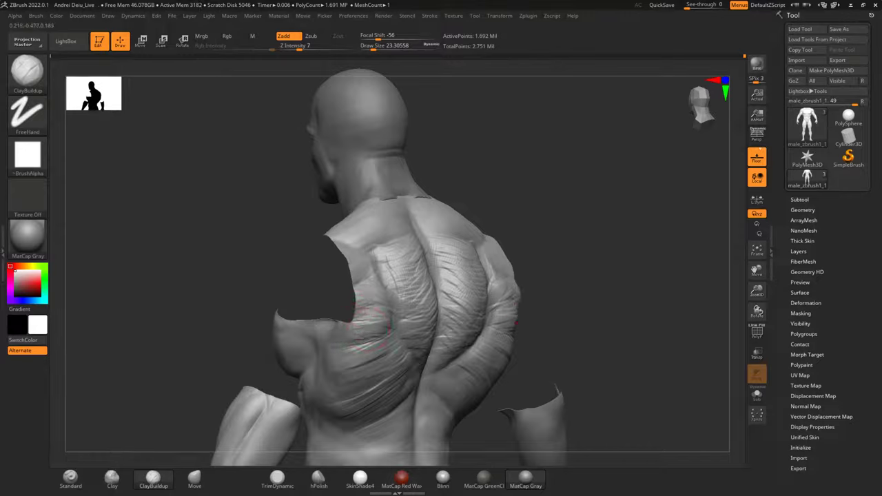
{"action": "mouse_move", "coordinate": [335, 353]}
{"action": "left_mouse_down"}
{"action": "mouse_move", "coordinate": [359, 376]}
{"action": "mouse_move", "coordinate": [349, 389]}
{"action": "mouse_move", "coordinate": [355, 400]}
{"action": "left_mouse_up"}
{"action": "left_click_drag", "start_coordinate": [569, 283], "coordinate": [511, 287], "text": "shift"}
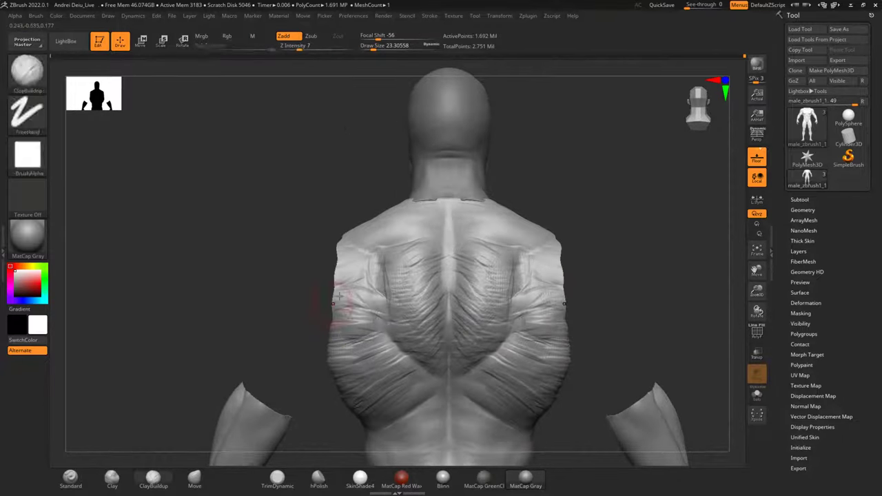
Build up and smooth the outer lats and lower shoulder-blade muscles, and bring back the hidden upper arms.
{"action": "mouse_move", "coordinate": [351, 308]}
{"action": "left_mouse_down"}
{"action": "mouse_move", "coordinate": [338, 310]}
{"action": "mouse_move", "coordinate": [340, 325]}
{"action": "mouse_move", "coordinate": [364, 332]}
{"action": "mouse_move", "coordinate": [342, 341]}
{"action": "mouse_move", "coordinate": [382, 346]}
{"action": "mouse_move", "coordinate": [336, 344]}
{"action": "left_mouse_up"}
{"action": "mouse_move", "coordinate": [370, 300]}
{"action": "left_mouse_down"}
{"action": "mouse_move", "coordinate": [341, 290]}
{"action": "mouse_move", "coordinate": [360, 299]}
{"action": "left_mouse_up"}
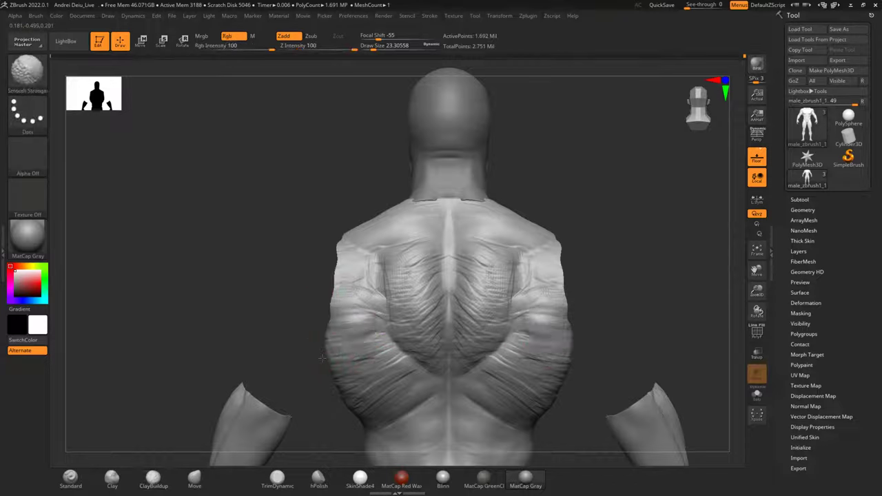
{"action": "left_click_drag", "start_coordinate": [220, 276], "coordinate": [210, 343], "text": "ctrl+shift"}
{"action": "left_click_drag", "start_coordinate": [166, 374], "coordinate": [175, 372], "text": "ctrl+shift"}
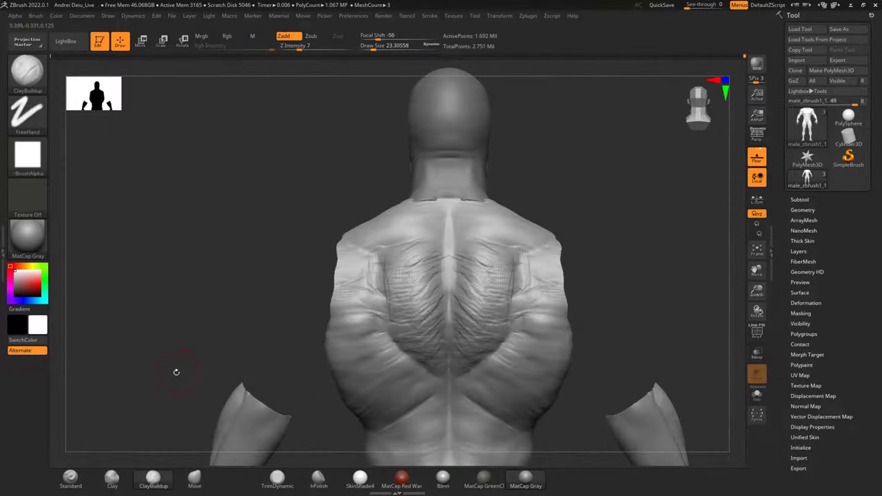
{"action": "left_click", "coordinate": [124, 363], "text": "ctrl+shift"}
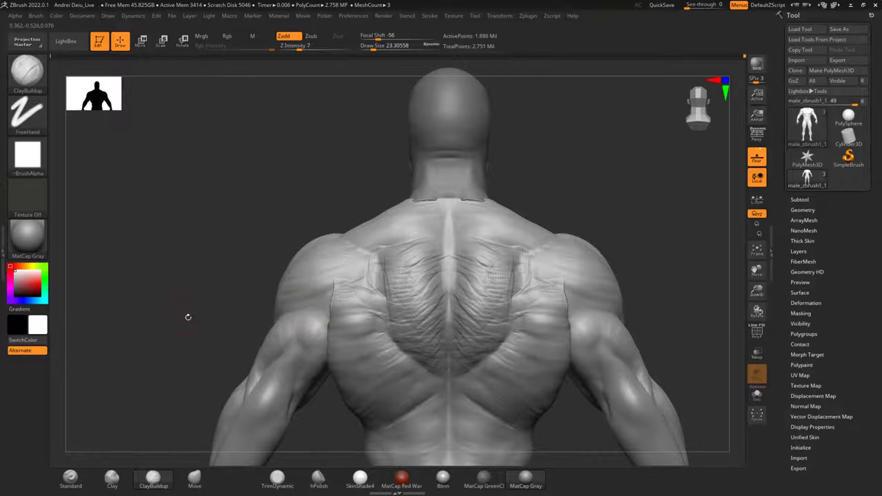
Smooth the muscles beside the shoulder blades and blend their transition into the back of the armpits.
{"action": "left_click_drag", "start_coordinate": [177, 316], "coordinate": [224, 318]}
{"action": "left_click_drag", "start_coordinate": [354, 292], "coordinate": [345, 309], "text": "shift"}
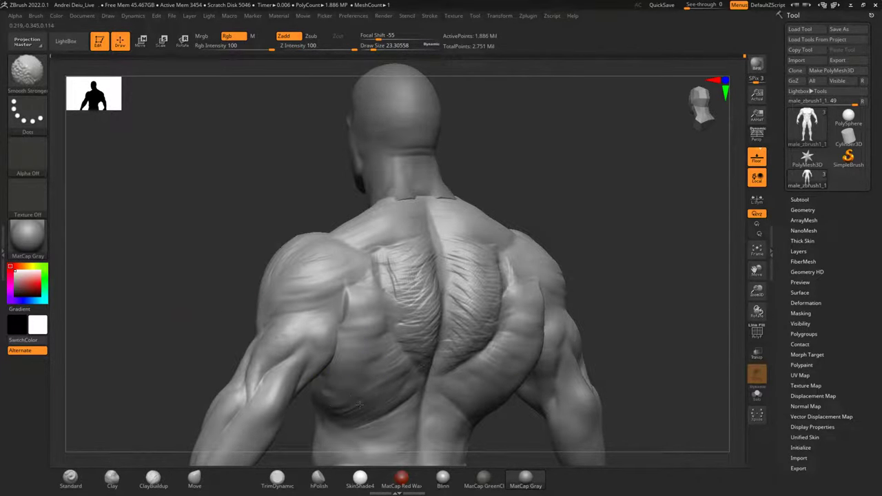
{"action": "left_click_drag", "start_coordinate": [208, 304], "coordinate": [168, 305]}
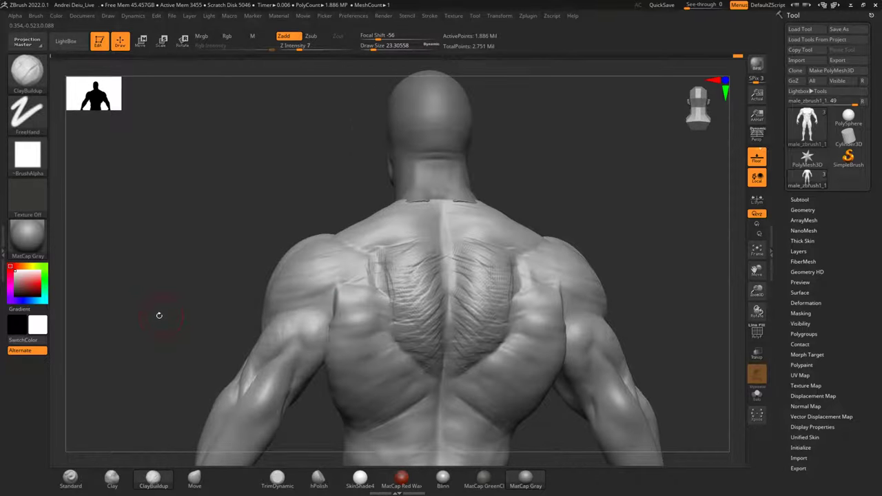
{"action": "mouse_move", "coordinate": [334, 298]}
{"action": "left_mouse_down"}
{"action": "mouse_move", "coordinate": [314, 310]}
{"action": "mouse_move", "coordinate": [285, 299]}
{"action": "mouse_move", "coordinate": [329, 301]}
{"action": "mouse_move", "coordinate": [354, 329]}
{"action": "mouse_move", "coordinate": [341, 310]}
{"action": "mouse_move", "coordinate": [358, 303]}
{"action": "left_mouse_up"}
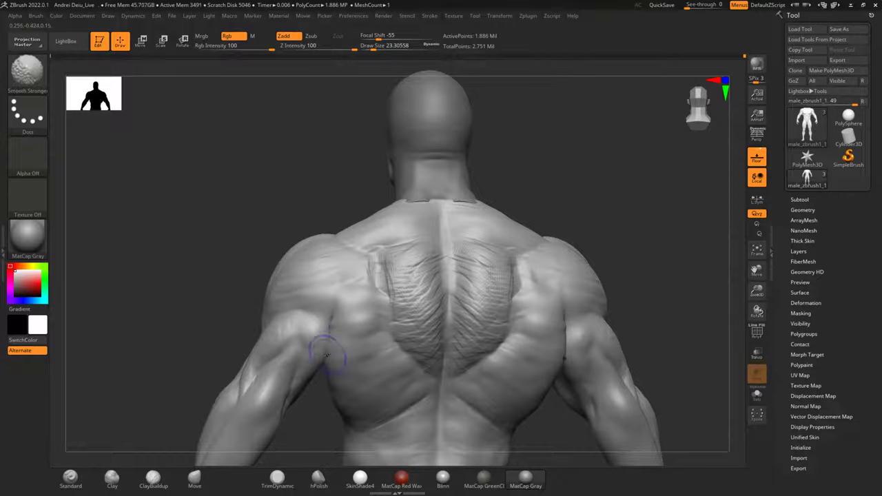
Isolate the torso from the upper arms and smooth the lats and side of the ribcage beneath the armpits.
{"action": "left_click_drag", "start_coordinate": [321, 417], "coordinate": [322, 390], "text": "alt"}
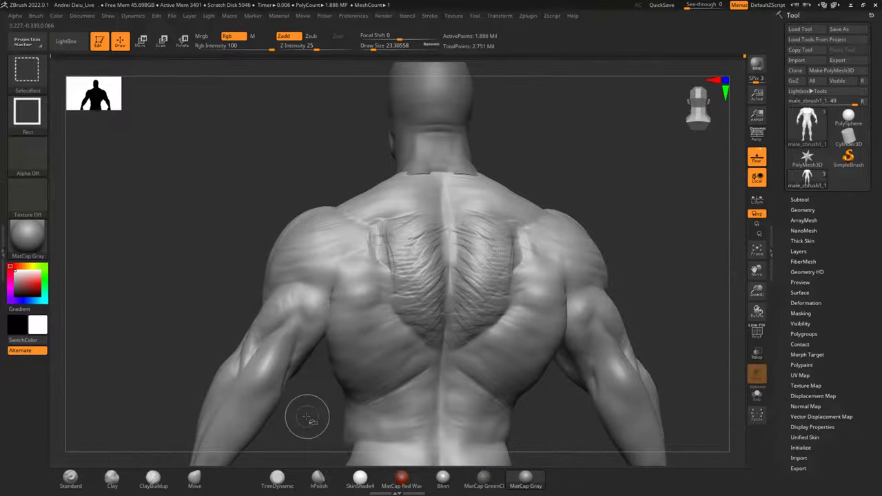
{"action": "left_click", "coordinate": [315, 339], "text": "ctrl+shift"}
{"action": "left_click_drag", "start_coordinate": [323, 382], "coordinate": [306, 390]}
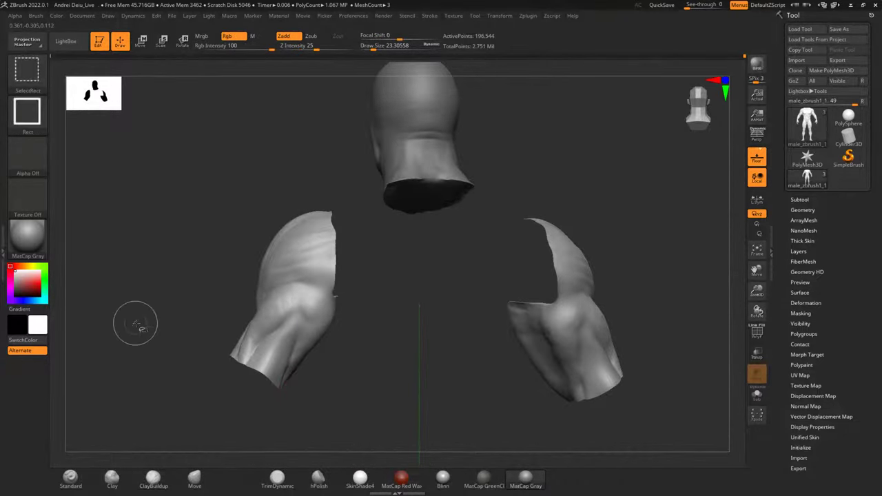
{"action": "left_click", "coordinate": [135, 323], "text": "ctrl+shift"}
{"action": "left_click_drag", "start_coordinate": [228, 324], "coordinate": [338, 323]}
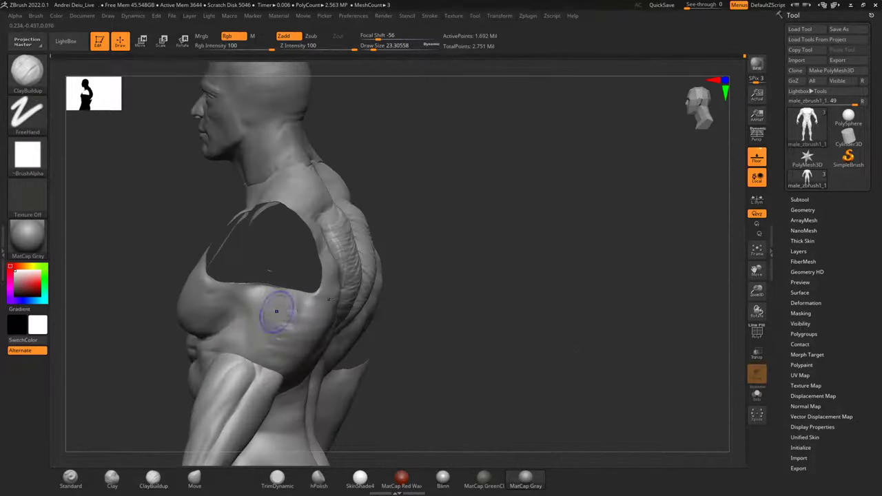
{"action": "left_click_drag", "start_coordinate": [463, 242], "coordinate": [528, 258]}
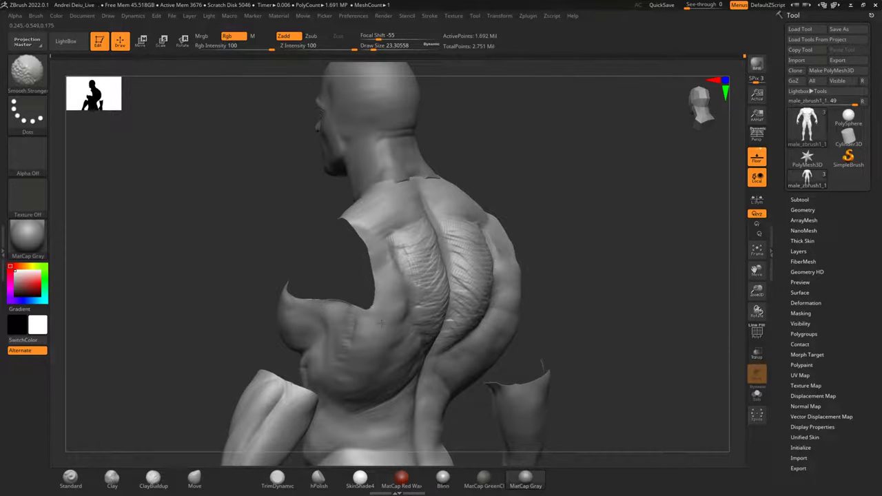
{"action": "left_click_drag", "start_coordinate": [381, 323], "coordinate": [375, 333], "text": "shift"}
Show the whole body again and add softly smoothed muscle fibres across the rear deltoids with ClayBuildup.
{"action": "right_click_drag", "start_coordinate": [390, 315], "coordinate": [527, 221]}
{"action": "left_click_drag", "start_coordinate": [218, 268], "coordinate": [223, 288], "text": "ctrl+shift"}
{"action": "left_click", "coordinate": [179, 327], "text": "ctrl+shift"}
{"action": "left_click_drag", "start_coordinate": [149, 364], "coordinate": [272, 303]}
{"action": "mouse_move", "coordinate": [394, 270]}
{"action": "left_mouse_down", "text": "shift"}
{"action": "mouse_move", "coordinate": [396, 316]}
{"action": "mouse_move", "coordinate": [353, 270]}
{"action": "left_mouse_up", "text": "shift"}
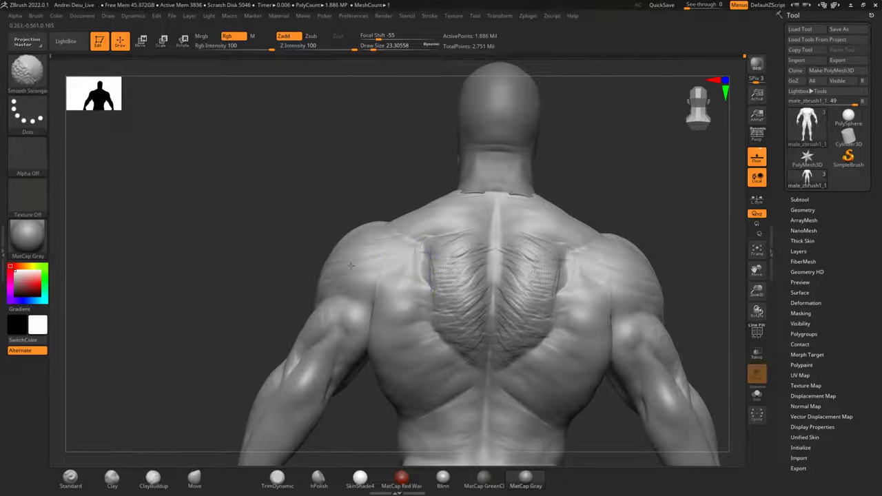
{"action": "left_click_drag", "start_coordinate": [402, 260], "coordinate": [355, 275]}
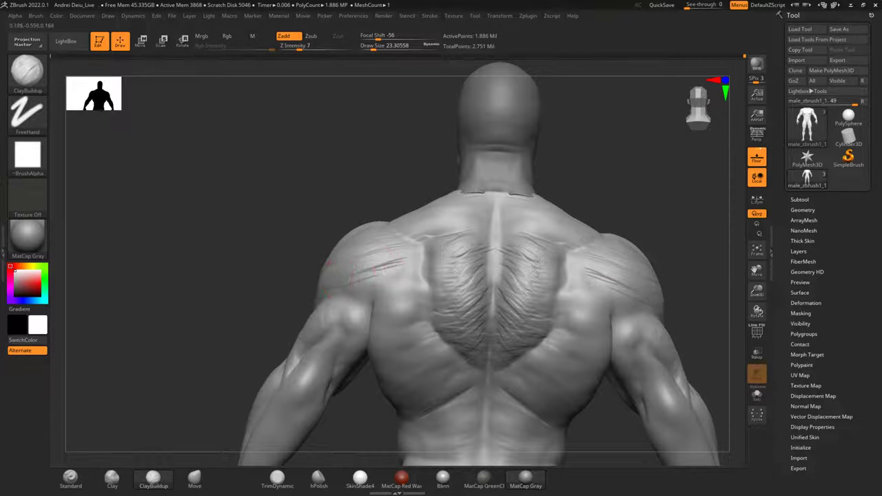
{"action": "key", "text": "shift"}
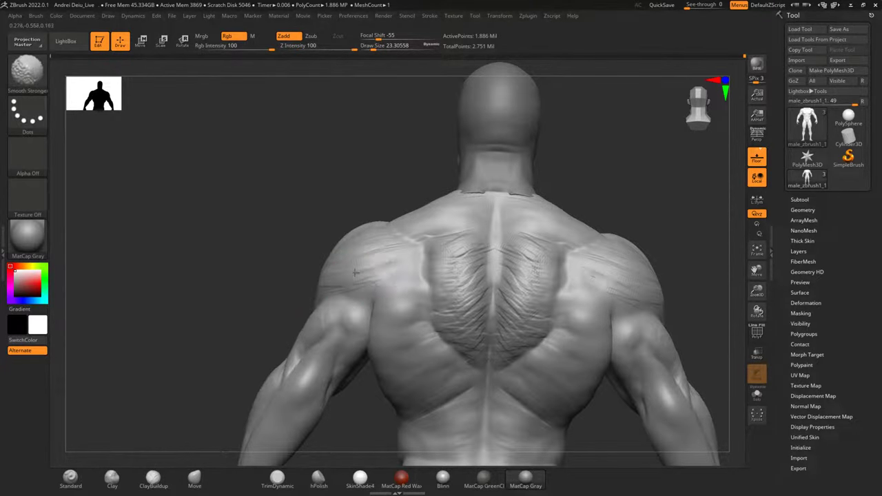
Examine the front of the figure from the torso down to the legs and feet.
{"action": "mouse_move", "coordinate": [285, 255]}
{"action": "left_mouse_down", "text": "shift"}
{"action": "mouse_move", "coordinate": [238, 282]}
{"action": "mouse_move", "coordinate": [144, 286]}
{"action": "left_mouse_up", "text": "shift"}
{"action": "left_click_drag", "start_coordinate": [618, 209], "coordinate": [586, 131], "text": "alt"}
{"action": "left_click_drag", "start_coordinate": [586, 186], "coordinate": [648, 202]}
{"action": "left_click_drag", "start_coordinate": [501, 224], "coordinate": [512, 287], "text": "shift"}
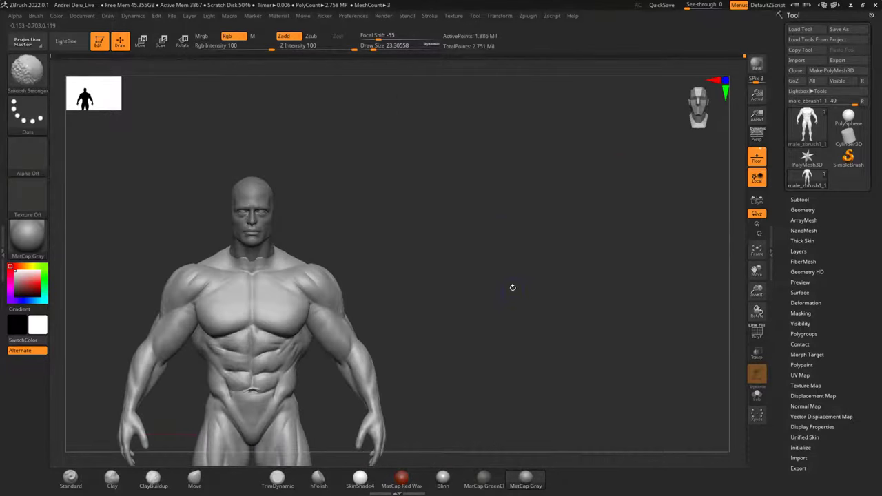
{"action": "left_click_drag", "start_coordinate": [409, 304], "coordinate": [571, 186], "text": "alt"}
{"action": "mouse_move", "coordinate": [636, 399]}
{"action": "left_mouse_down", "text": "alt"}
{"action": "mouse_move", "coordinate": [611, 327]}
{"action": "mouse_move", "coordinate": [598, 381]}
{"action": "mouse_move", "coordinate": [590, 332]}
{"action": "mouse_move", "coordinate": [602, 337]}
{"action": "mouse_move", "coordinate": [620, 382]}
{"action": "mouse_move", "coordinate": [607, 290]}
{"action": "left_mouse_up", "text": "alt"}
{"action": "mouse_move", "coordinate": [597, 336]}
{"action": "left_mouse_down", "text": "alt"}
{"action": "mouse_move", "coordinate": [602, 382]}
{"action": "mouse_move", "coordinate": [601, 315]}
{"action": "mouse_move", "coordinate": [572, 352]}
{"action": "mouse_move", "coordinate": [548, 354]}
{"action": "mouse_move", "coordinate": [573, 300]}
{"action": "mouse_move", "coordinate": [544, 344]}
{"action": "left_mouse_up", "text": "alt"}
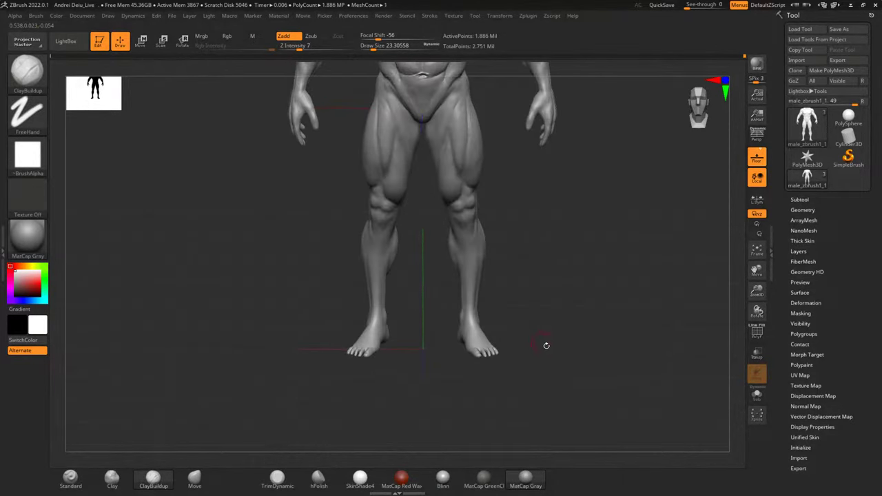
Turn on the polyframe display and inspect the polygroups of the feet and toes up close.
{"action": "left_click", "coordinate": [764, 332]}
{"action": "left_click_drag", "start_coordinate": [631, 345], "coordinate": [514, 343]}
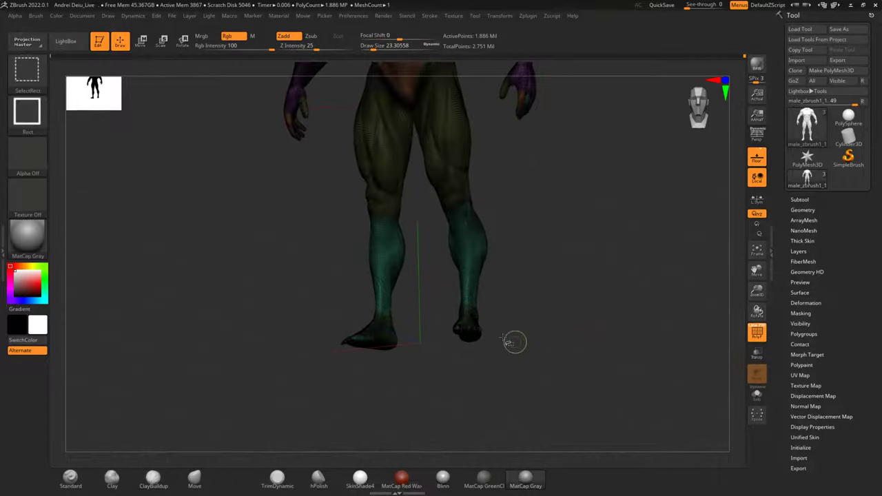
{"action": "mouse_move", "coordinate": [532, 302]}
{"action": "left_mouse_down", "text": "shift"}
{"action": "mouse_move", "coordinate": [559, 325]}
{"action": "mouse_move", "coordinate": [543, 327]}
{"action": "left_mouse_up", "text": "shift"}
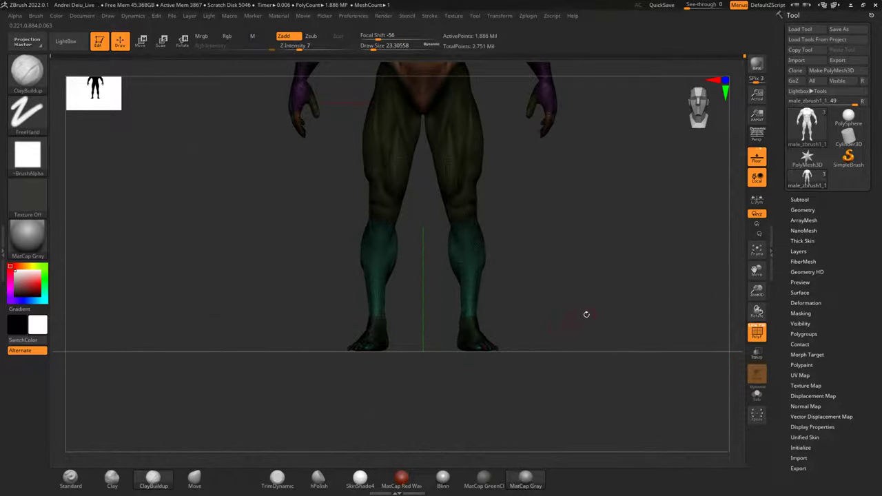
{"action": "scroll", "coordinate": [477, 338], "scroll_direction": "up", "scroll_amount": 6}
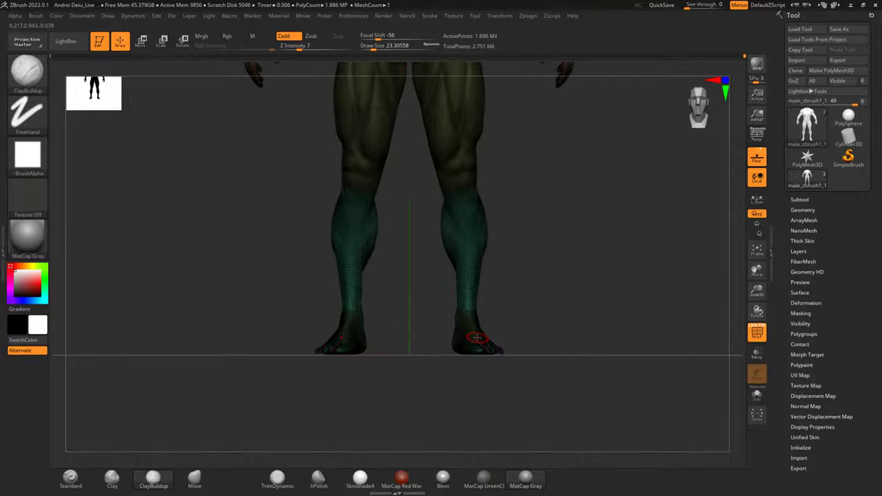
{"action": "left_click_drag", "start_coordinate": [581, 232], "coordinate": [609, 373]}
{"action": "left_click_drag", "start_coordinate": [617, 294], "coordinate": [599, 260]}
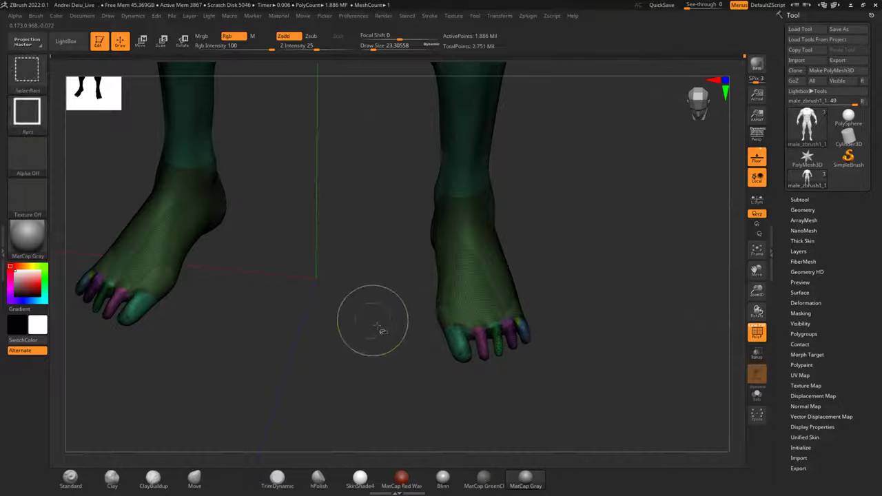
{"action": "left_click", "coordinate": [457, 339], "text": "ctrl+shift"}
{"action": "left_click", "coordinate": [456, 339], "text": "ctrl+shift"}
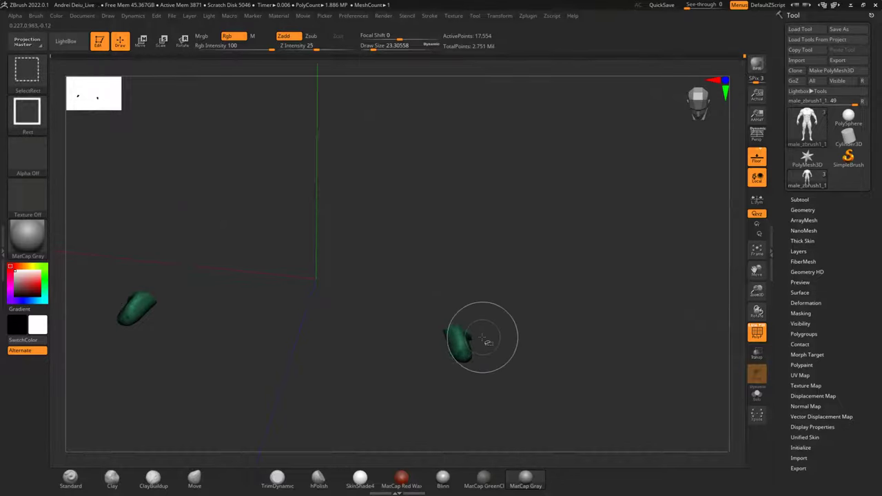
{"action": "left_click", "coordinate": [549, 364], "text": "ctrl+shift"}
Hide the main foot polygroup and the polygroups of the big toe and the three toes beside it.
{"action": "left_click", "coordinate": [470, 294], "text": "ctrl+shift"}
{"action": "left_click_drag", "start_coordinate": [593, 290], "coordinate": [608, 336], "text": "ctrl+shift"}
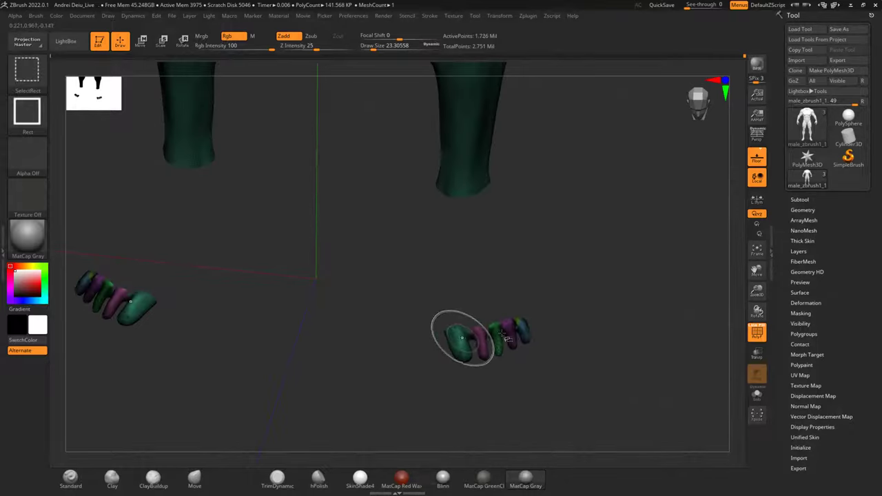
{"action": "left_click", "coordinate": [460, 339], "text": "ctrl+shift"}
{"action": "left_click", "coordinate": [480, 337], "text": "ctrl+shift"}
{"action": "left_click", "coordinate": [499, 337], "text": "ctrl+shift"}
{"action": "left_click", "coordinate": [510, 330], "text": "ctrl+shift"}
Hide the remaining little-toe polygroups and invert the visibility so that only the feet are shown.
{"action": "left_click", "coordinate": [525, 330], "text": "ctrl+shift"}
{"action": "left_click", "coordinate": [522, 322], "text": "ctrl+shift"}
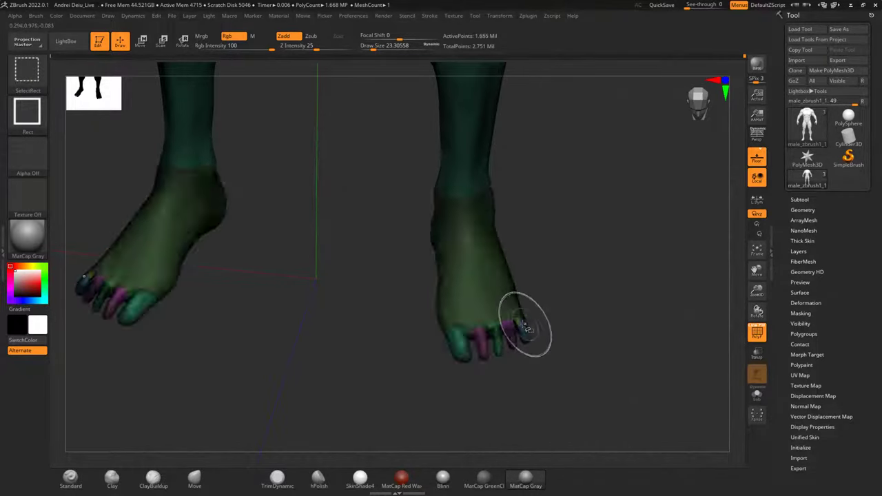
{"action": "key", "text": "ctrl+z"}
{"action": "left_click", "coordinate": [518, 322], "text": "ctrl+shift"}
{"action": "left_click", "coordinate": [516, 321], "text": "ctrl+shift"}
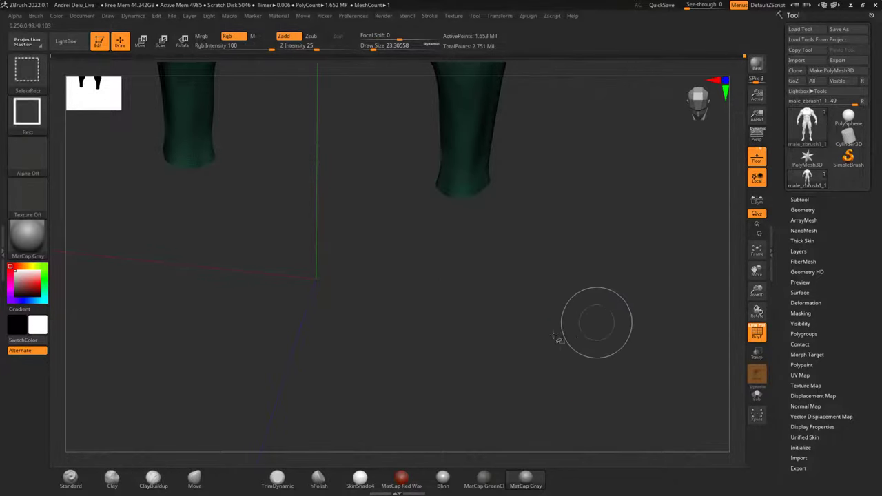
{"action": "mouse_move", "coordinate": [621, 308]}
{"action": "left_mouse_down", "text": "ctrl+shift"}
{"action": "mouse_move", "coordinate": [634, 373]}
{"action": "mouse_move", "coordinate": [600, 267]}
{"action": "left_mouse_up", "text": "ctrl+shift"}
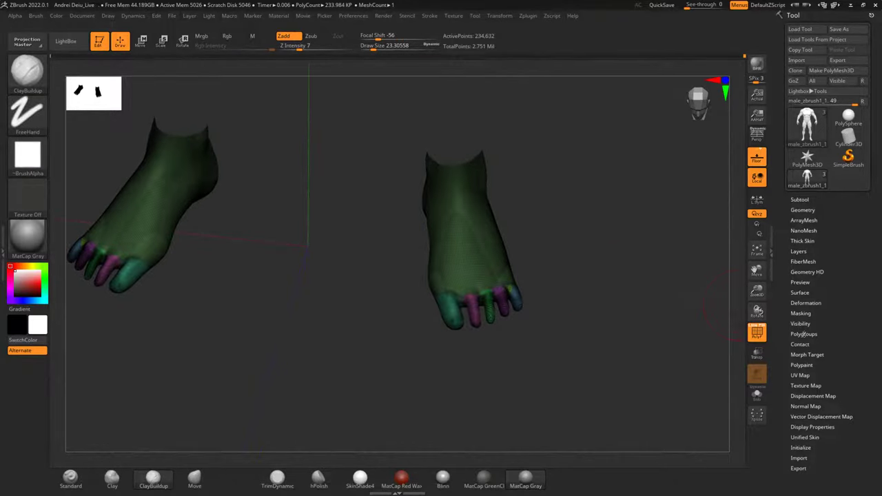
{"action": "left_click", "coordinate": [803, 334]}
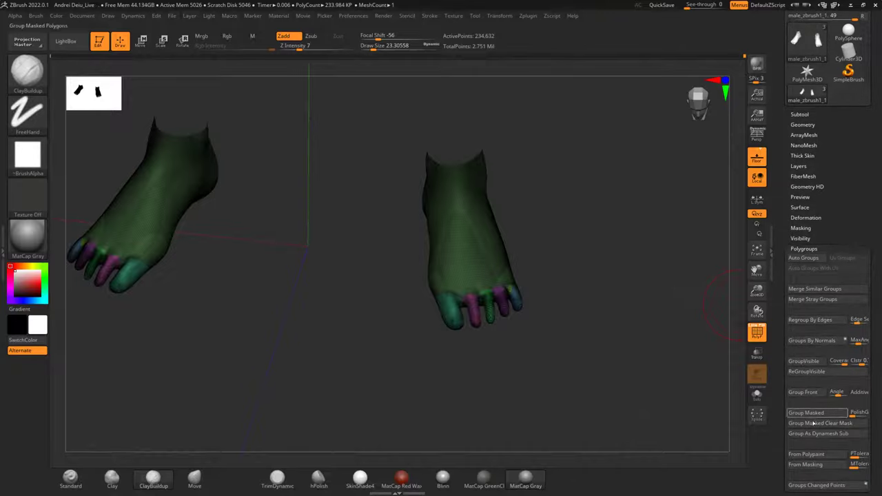
{"action": "left_click_drag", "start_coordinate": [818, 225], "coordinate": [818, 223]}
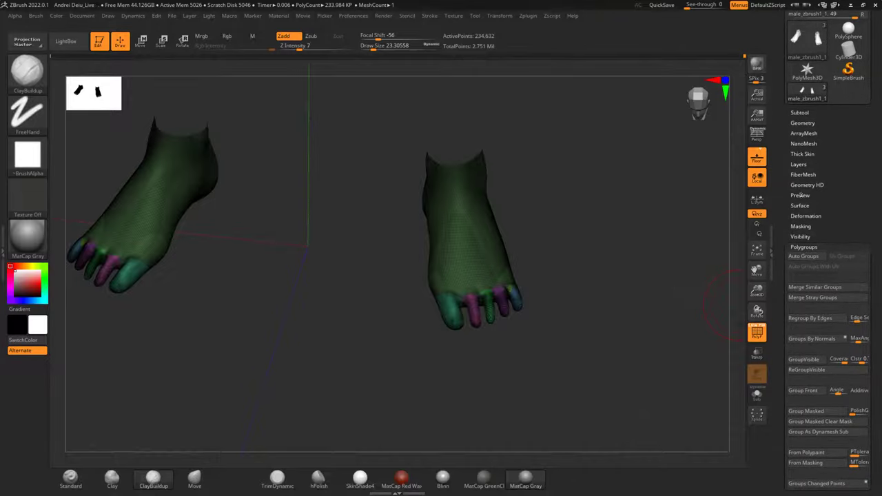
{"action": "left_click", "coordinate": [804, 247]}
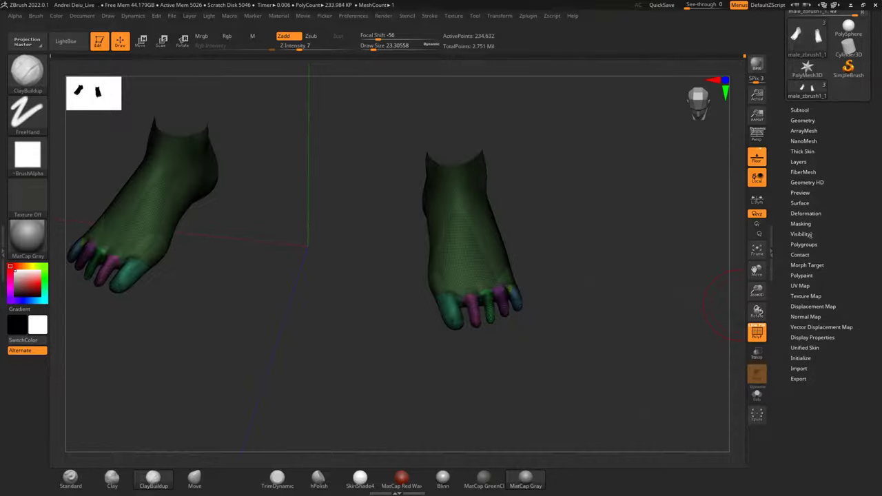
Inflate the isolated feet slightly with the Inflate deformation, restore the full leg mesh and turn off the polyframe display.
{"action": "left_click", "coordinate": [806, 213]}
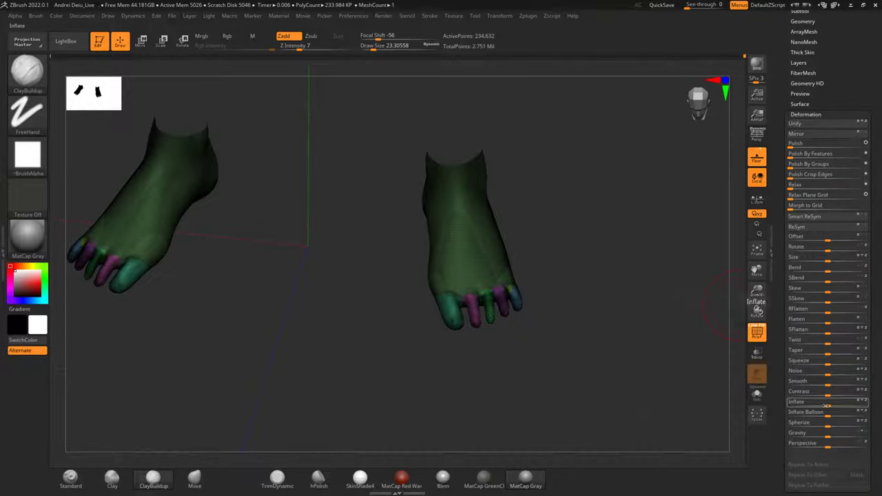
{"action": "left_click_drag", "start_coordinate": [828, 402], "coordinate": [829, 402]}
{"action": "left_click_drag", "start_coordinate": [645, 356], "coordinate": [665, 346]}
{"action": "left_click", "coordinate": [659, 370], "text": "ctrl+shift"}
{"action": "mouse_move", "coordinate": [636, 273]}
{"action": "left_mouse_down"}
{"action": "mouse_move", "coordinate": [652, 340]}
{"action": "mouse_move", "coordinate": [661, 334]}
{"action": "mouse_move", "coordinate": [650, 363]}
{"action": "mouse_move", "coordinate": [634, 329]}
{"action": "mouse_move", "coordinate": [683, 370]}
{"action": "mouse_move", "coordinate": [660, 327]}
{"action": "mouse_move", "coordinate": [652, 340]}
{"action": "mouse_move", "coordinate": [647, 258]}
{"action": "mouse_move", "coordinate": [652, 302]}
{"action": "mouse_move", "coordinate": [641, 319]}
{"action": "left_mouse_up"}
{"action": "left_click", "coordinate": [758, 337]}
{"action": "left_click", "coordinate": [586, 379], "text": "ctrl+shift"}
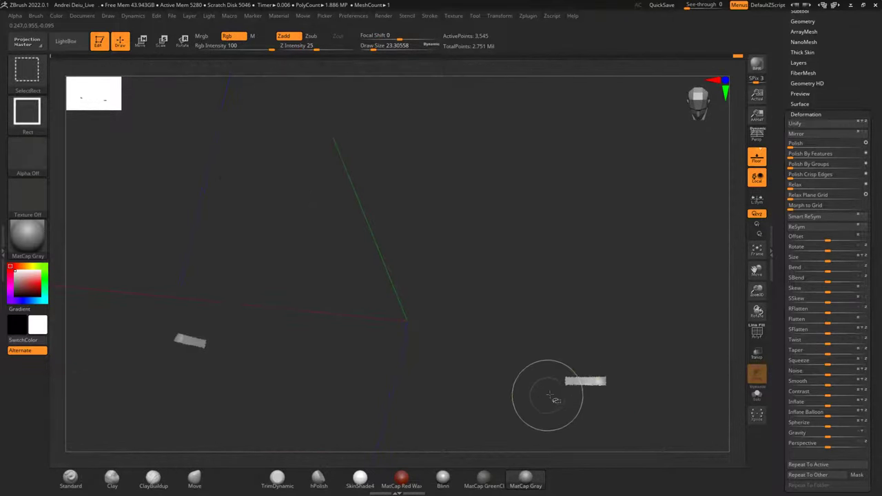
{"action": "left_click", "coordinate": [662, 357], "text": "ctrl+shift"}
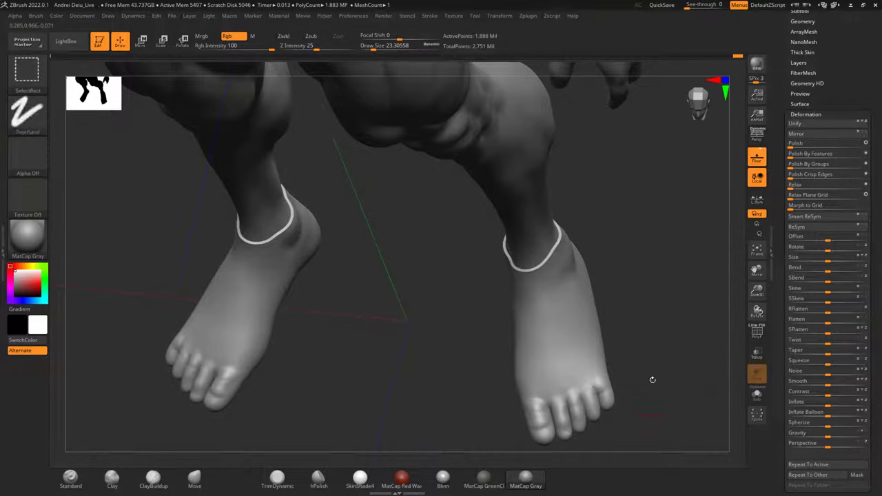
Smooth the toes along the front of the foot to soften the inflated surface.
{"action": "left_click_drag", "start_coordinate": [659, 391], "coordinate": [654, 354]}
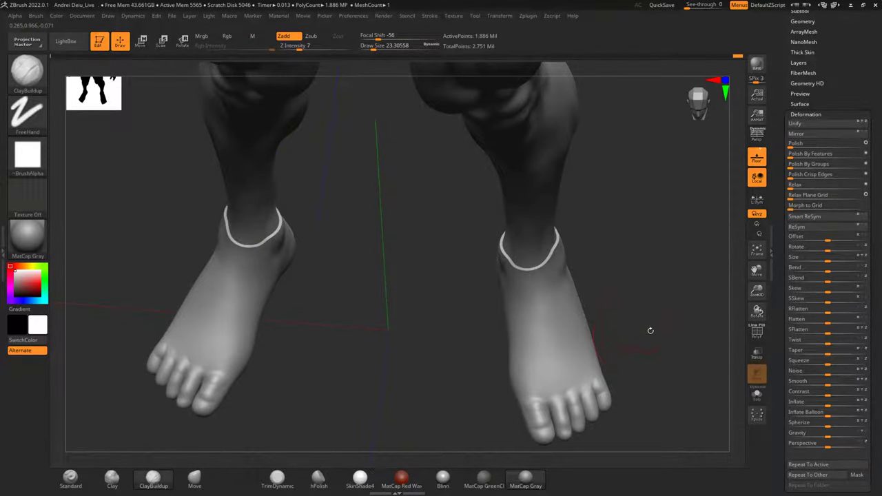
{"action": "key", "text": "shift"}
{"action": "left_click_drag", "start_coordinate": [594, 383], "coordinate": [533, 420], "text": "shift"}
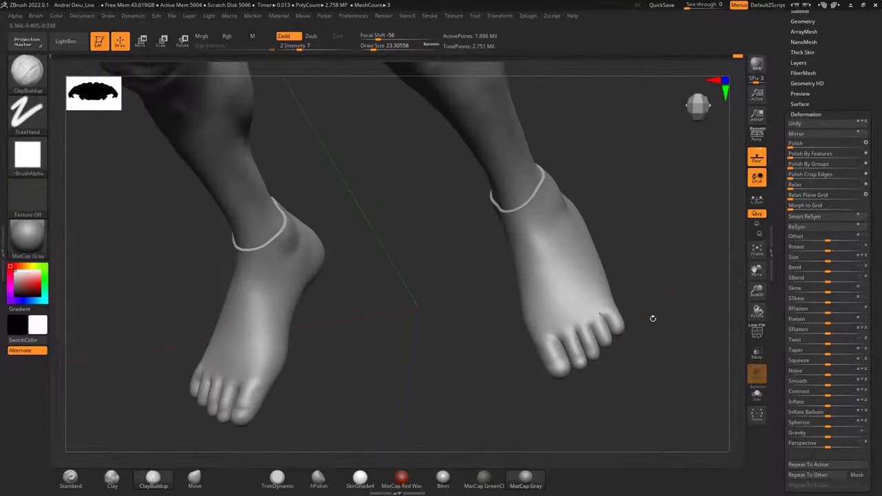
{"action": "key", "text": "shift"}
{"action": "mouse_move", "coordinate": [645, 274]}
{"action": "left_mouse_down", "text": "shift"}
{"action": "mouse_move", "coordinate": [664, 266]}
{"action": "mouse_move", "coordinate": [662, 361]}
{"action": "mouse_move", "coordinate": [659, 321]}
{"action": "mouse_move", "coordinate": [628, 361]}
{"action": "mouse_move", "coordinate": [403, 341]}
{"action": "left_mouse_up", "text": "shift"}
Smooth away the raised ridge around the ankles from the front and inner sides, and decline Sticky Keys.
{"action": "left_click_drag", "start_coordinate": [643, 342], "coordinate": [692, 345]}
{"action": "left_click_drag", "start_coordinate": [597, 337], "coordinate": [668, 329], "text": "alt"}
{"action": "left_click_drag", "start_coordinate": [592, 356], "coordinate": [607, 373]}
{"action": "key", "text": "shift"}
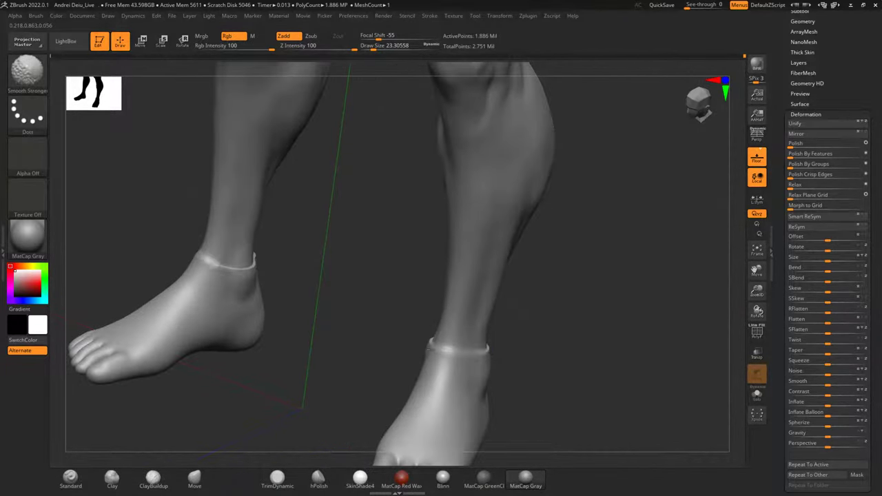
{"action": "left_click_drag", "start_coordinate": [481, 350], "coordinate": [486, 352], "text": "shift"}
{"action": "mouse_move", "coordinate": [550, 330]}
{"action": "left_mouse_down"}
{"action": "mouse_move", "coordinate": [482, 336]}
{"action": "mouse_move", "coordinate": [521, 347]}
{"action": "left_mouse_up"}
{"action": "left_click_drag", "start_coordinate": [641, 374], "coordinate": [565, 368]}
{"action": "left_click_drag", "start_coordinate": [553, 348], "coordinate": [550, 339], "text": "shift"}
{"action": "left_click_drag", "start_coordinate": [601, 305], "coordinate": [559, 328]}
{"action": "left_click_drag", "start_coordinate": [682, 300], "coordinate": [664, 308]}
{"action": "key", "text": "shift"}
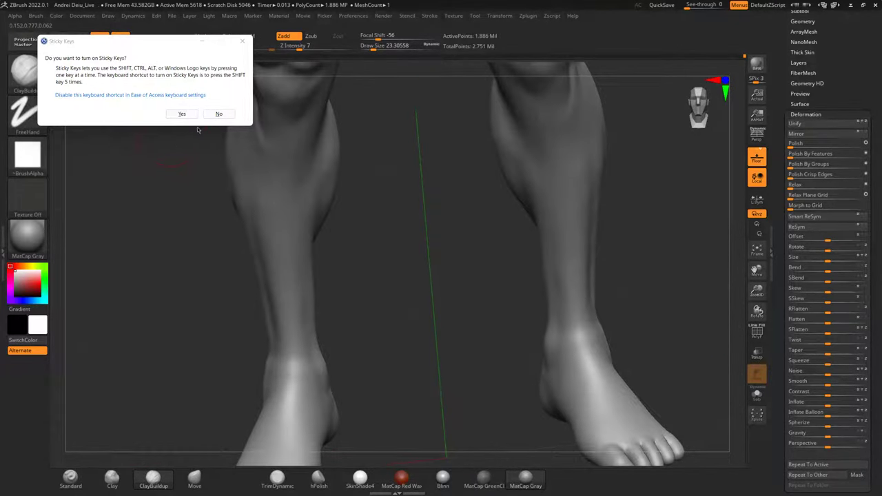
{"action": "left_click", "coordinate": [219, 114]}
Smooth the outer ankle and heel area so the foot blends into the lower leg.
{"action": "mouse_move", "coordinate": [421, 206]}
{"action": "left_mouse_down"}
{"action": "mouse_move", "coordinate": [283, 331]}
{"action": "mouse_move", "coordinate": [414, 359]}
{"action": "left_mouse_up"}
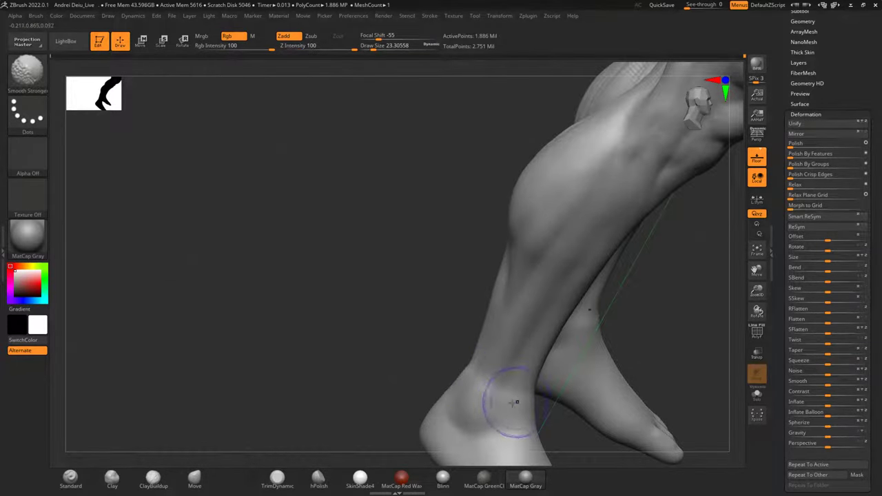
{"action": "left_click_drag", "start_coordinate": [416, 339], "coordinate": [321, 288], "text": "shift"}
{"action": "left_click_drag", "start_coordinate": [390, 325], "coordinate": [282, 343], "text": "alt"}
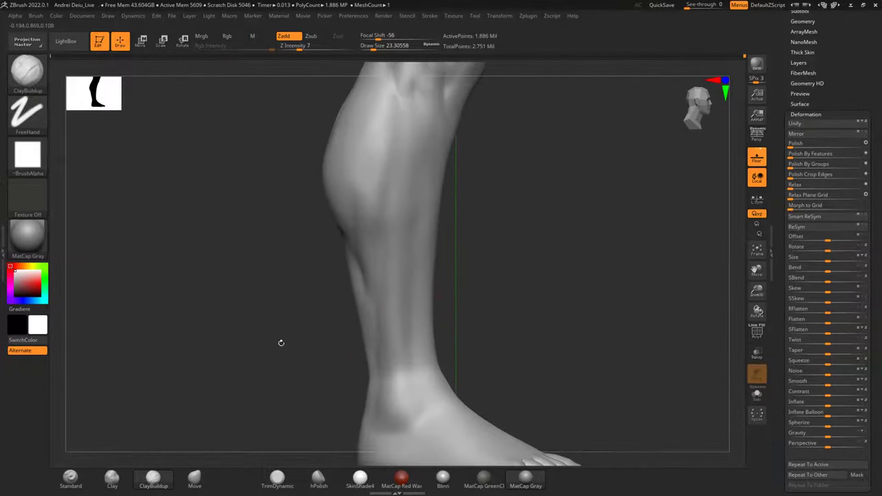
{"action": "left_click_drag", "start_coordinate": [477, 324], "coordinate": [533, 319]}
{"action": "left_click_drag", "start_coordinate": [375, 395], "coordinate": [368, 420], "text": "shift"}
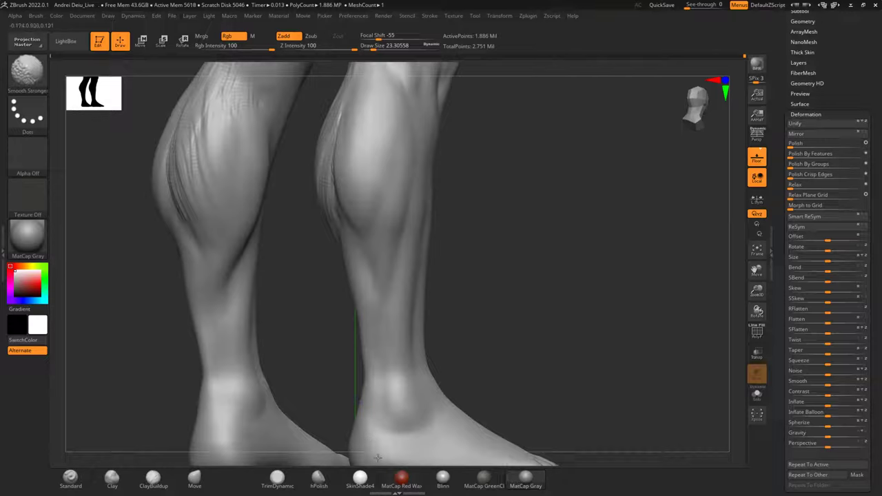
Smooth the rough strokes on the backs of the knees, the upper calves and the backs of the thighs.
{"action": "mouse_move", "coordinate": [524, 338]}
{"action": "left_mouse_down", "text": "shift"}
{"action": "mouse_move", "coordinate": [577, 333]}
{"action": "mouse_move", "coordinate": [566, 238]}
{"action": "left_mouse_up", "text": "shift"}
{"action": "mouse_move", "coordinate": [566, 238]}
{"action": "left_mouse_down"}
{"action": "mouse_move", "coordinate": [641, 257]}
{"action": "mouse_move", "coordinate": [531, 273]}
{"action": "mouse_move", "coordinate": [612, 255]}
{"action": "left_mouse_up"}
{"action": "mouse_move", "coordinate": [616, 214]}
{"action": "left_mouse_down", "text": "alt"}
{"action": "mouse_move", "coordinate": [632, 299]}
{"action": "mouse_move", "coordinate": [591, 306]}
{"action": "mouse_move", "coordinate": [524, 342]}
{"action": "mouse_move", "coordinate": [532, 381]}
{"action": "left_mouse_up", "text": "alt"}
{"action": "left_click_drag", "start_coordinate": [638, 244], "coordinate": [607, 321], "text": "alt"}
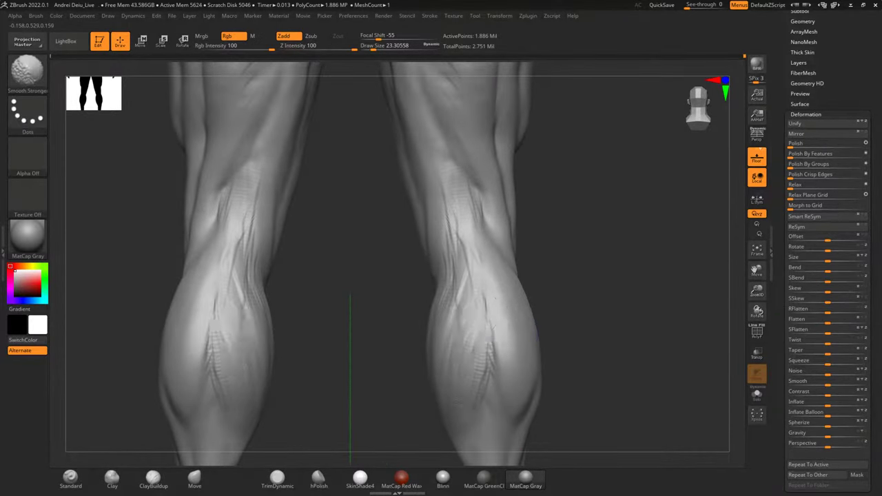
{"action": "left_click_drag", "start_coordinate": [463, 217], "coordinate": [471, 289], "text": "shift"}
{"action": "left_click_drag", "start_coordinate": [593, 280], "coordinate": [603, 406], "text": "alt"}
{"action": "left_click_drag", "start_coordinate": [618, 269], "coordinate": [627, 361], "text": "alt"}
{"action": "mouse_move", "coordinate": [490, 298]}
{"action": "left_mouse_down", "text": "shift"}
{"action": "mouse_move", "coordinate": [444, 252]}
{"action": "mouse_move", "coordinate": [463, 259]}
{"action": "left_mouse_up", "text": "shift"}
Make the male_zbrush1 subtool with the head active, bring the face up close and set the draw size to about 12.9.
{"action": "mouse_move", "coordinate": [576, 228]}
{"action": "left_mouse_down", "text": "alt"}
{"action": "mouse_move", "coordinate": [559, 282]}
{"action": "mouse_move", "coordinate": [558, 370]}
{"action": "mouse_move", "coordinate": [452, 241]}
{"action": "mouse_move", "coordinate": [393, 226]}
{"action": "mouse_move", "coordinate": [408, 242]}
{"action": "left_mouse_up", "text": "alt"}
{"action": "left_click_drag", "start_coordinate": [322, 244], "coordinate": [390, 227], "text": "alt"}
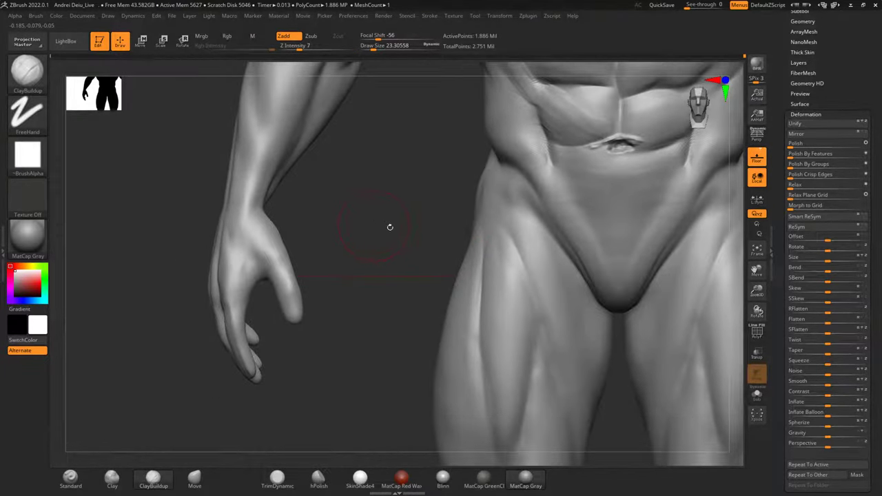
{"action": "key", "text": "f"}
{"action": "left_click_drag", "start_coordinate": [563, 290], "coordinate": [557, 350], "text": "alt"}
{"action": "left_click_drag", "start_coordinate": [576, 260], "coordinate": [576, 239], "text": "alt"}
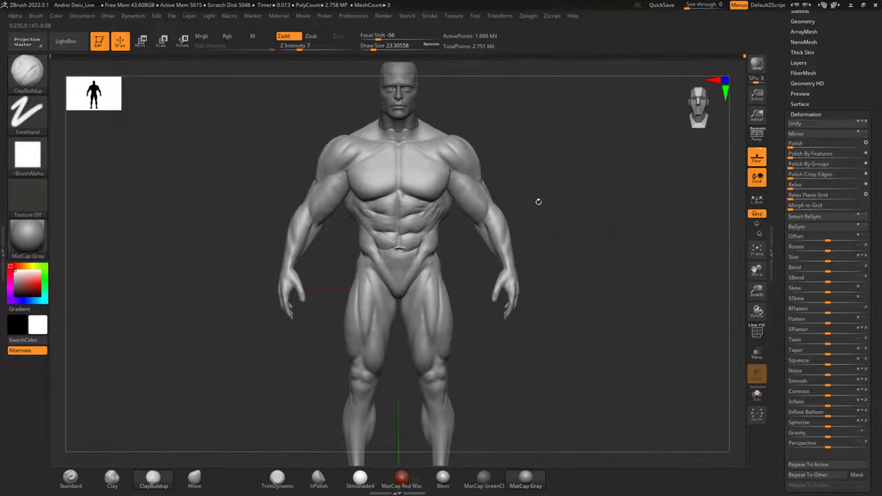
{"action": "left_click_drag", "start_coordinate": [563, 182], "coordinate": [572, 282], "text": "alt"}
{"action": "left_click", "coordinate": [426, 195], "text": "alt"}
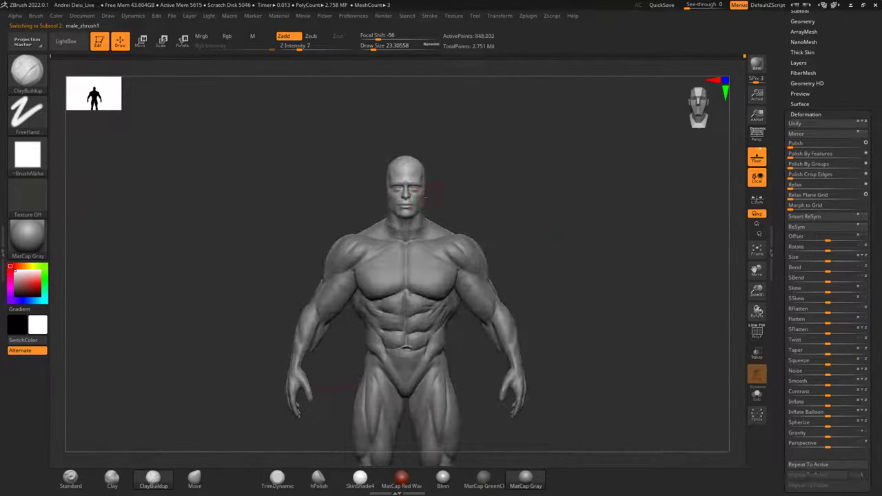
{"action": "scroll", "coordinate": [414, 195], "scroll_direction": "up", "scroll_amount": 6}
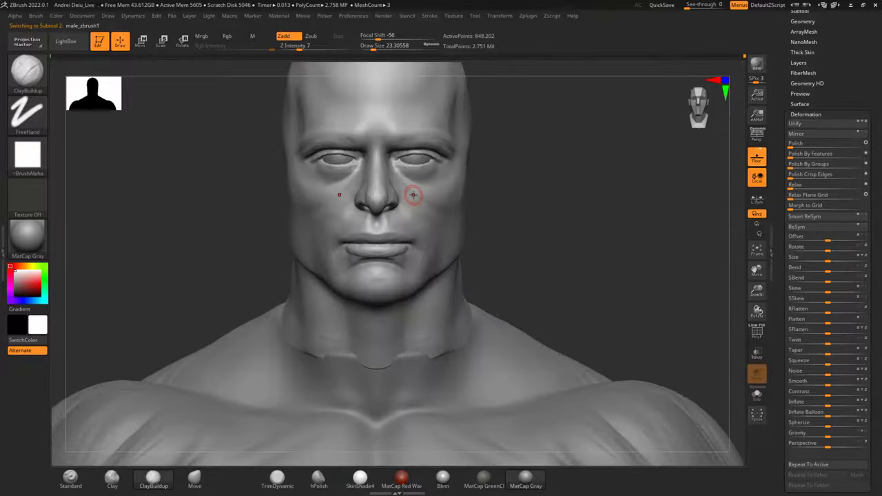
{"action": "left_click_drag", "start_coordinate": [583, 245], "coordinate": [579, 220], "text": "alt"}
{"action": "mouse_move", "coordinate": [555, 187]}
{"action": "left_mouse_down", "text": "alt"}
{"action": "mouse_move", "coordinate": [515, 238]}
{"action": "mouse_move", "coordinate": [550, 198]}
{"action": "mouse_move", "coordinate": [553, 224]}
{"action": "mouse_move", "coordinate": [591, 215]}
{"action": "mouse_move", "coordinate": [569, 213]}
{"action": "mouse_move", "coordinate": [633, 213]}
{"action": "mouse_move", "coordinate": [455, 216]}
{"action": "mouse_move", "coordinate": [604, 211]}
{"action": "mouse_move", "coordinate": [565, 242]}
{"action": "mouse_move", "coordinate": [576, 209]}
{"action": "mouse_move", "coordinate": [584, 207]}
{"action": "mouse_move", "coordinate": [552, 309]}
{"action": "left_mouse_up", "text": "alt"}
{"action": "key", "text": "space"}
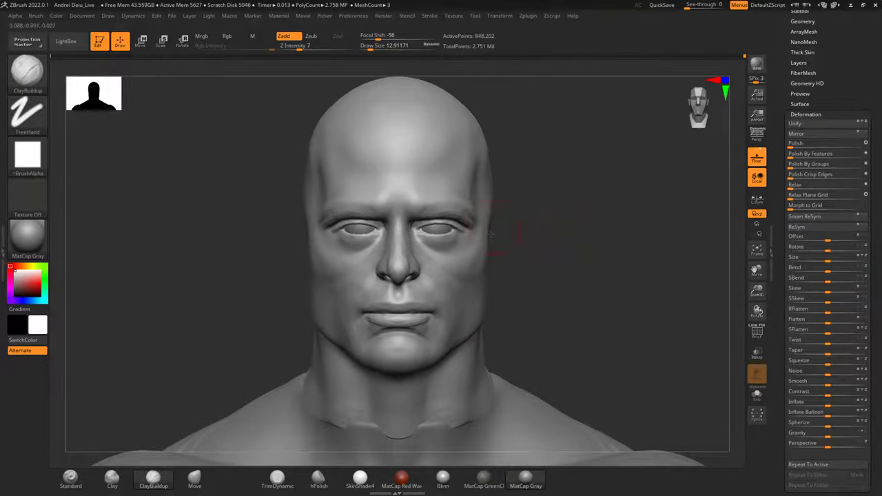
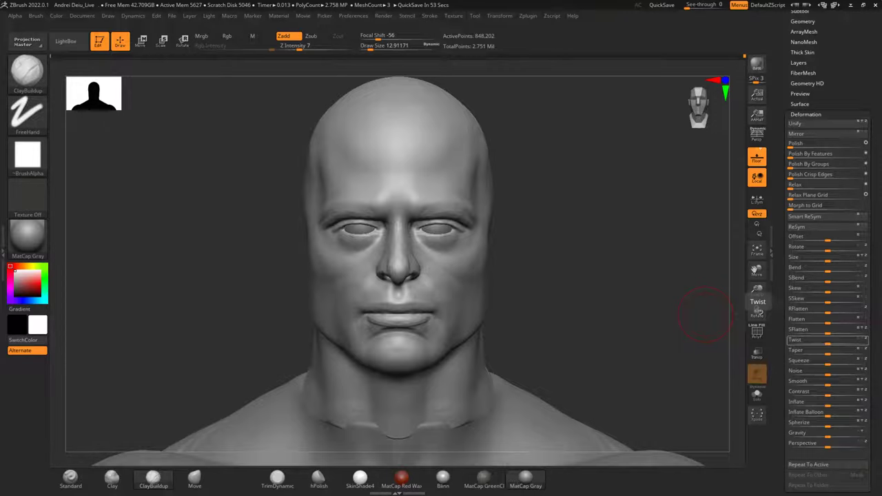
Reduce the draw size to about 6.6 and smooth the side of the nose around the nostril wing.
{"action": "left_click_drag", "start_coordinate": [540, 301], "coordinate": [581, 306]}
{"action": "left_click_drag", "start_coordinate": [581, 306], "coordinate": [597, 368], "text": "alt"}
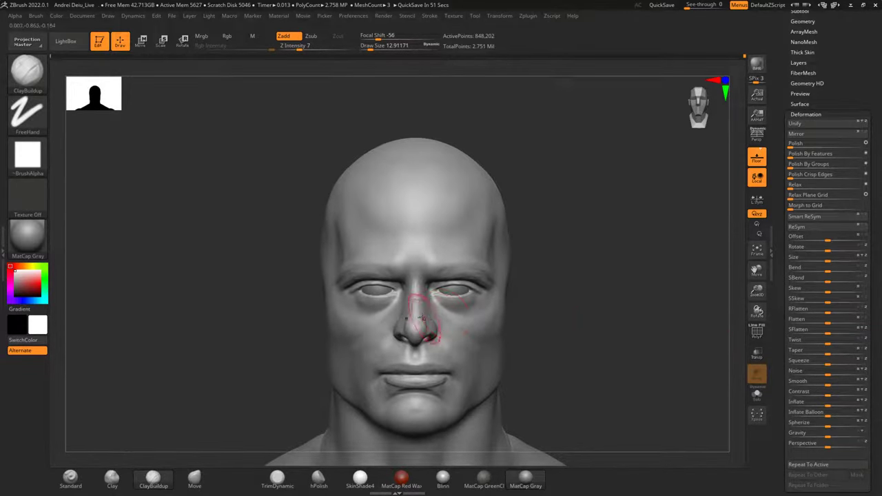
{"action": "right_click_drag", "start_coordinate": [422, 317], "coordinate": [422, 344], "text": "ctrl"}
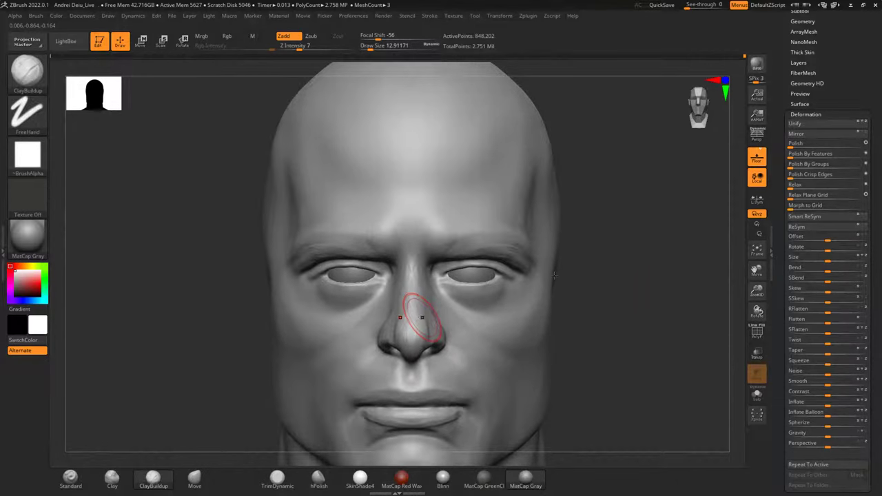
{"action": "right_click", "coordinate": [656, 287]}
{"action": "left_click_drag", "start_coordinate": [654, 284], "coordinate": [654, 285]}
{"action": "mouse_move", "coordinate": [586, 295]}
{"action": "left_mouse_down"}
{"action": "mouse_move", "coordinate": [635, 297]}
{"action": "mouse_move", "coordinate": [565, 271]}
{"action": "left_mouse_up"}
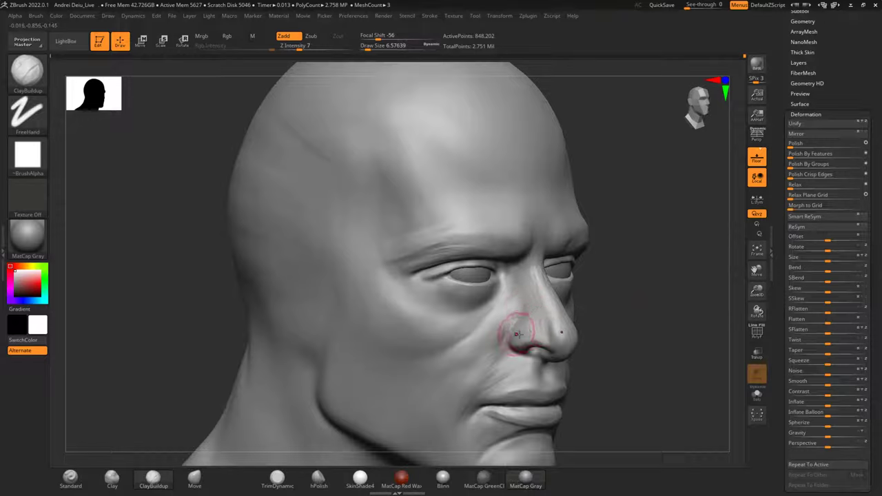
{"action": "left_click_drag", "start_coordinate": [520, 332], "coordinate": [551, 326], "text": "shift"}
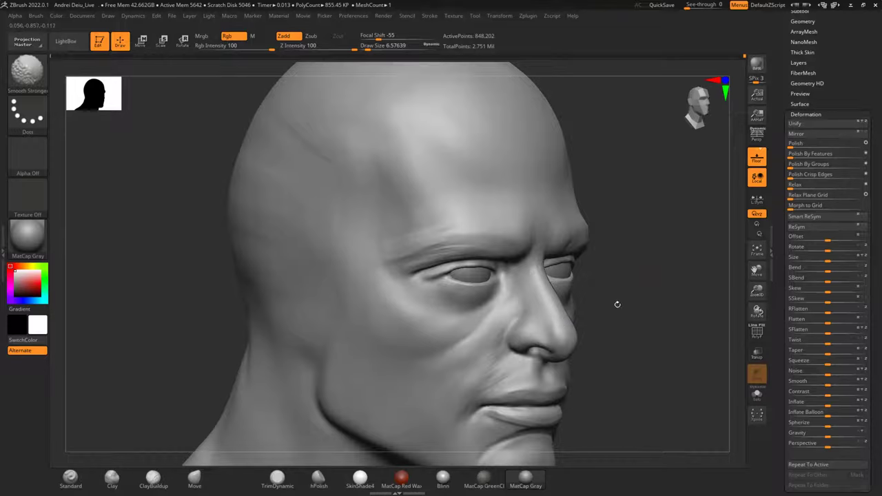
Build up diagonal clay strokes on the cheek beside the nasolabial fold and blend them into the surface.
{"action": "left_click_drag", "start_coordinate": [617, 304], "coordinate": [679, 307], "text": "shift"}
{"action": "left_click_drag", "start_coordinate": [253, 388], "coordinate": [359, 369]}
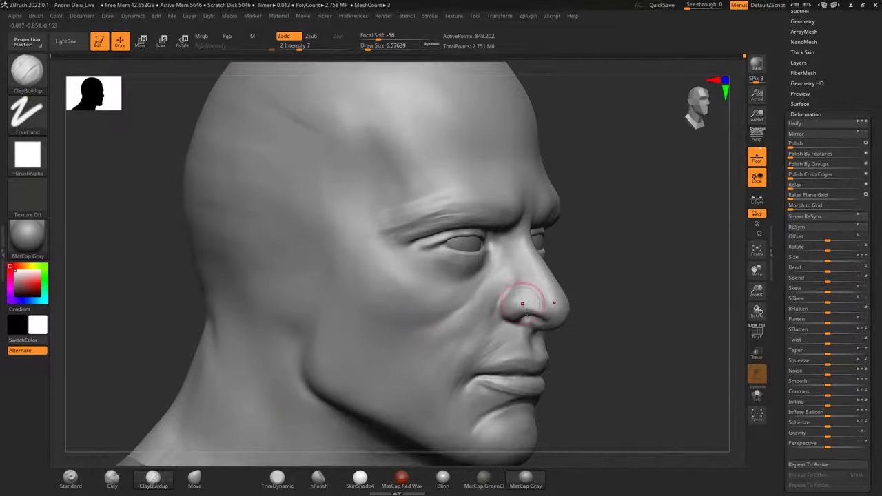
{"action": "mouse_move", "coordinate": [618, 348]}
{"action": "left_mouse_down"}
{"action": "mouse_move", "coordinate": [614, 325]}
{"action": "mouse_move", "coordinate": [572, 298]}
{"action": "left_mouse_up"}
{"action": "mouse_move", "coordinate": [642, 331]}
{"action": "left_mouse_down"}
{"action": "mouse_move", "coordinate": [654, 292]}
{"action": "mouse_move", "coordinate": [504, 311]}
{"action": "left_mouse_up"}
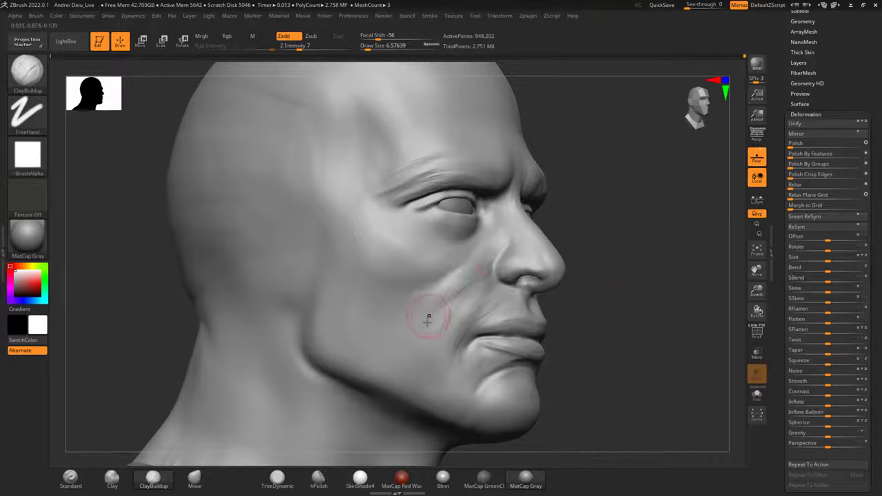
{"action": "left_click_drag", "start_coordinate": [426, 286], "coordinate": [469, 258]}
{"action": "left_click_drag", "start_coordinate": [408, 304], "coordinate": [464, 277]}
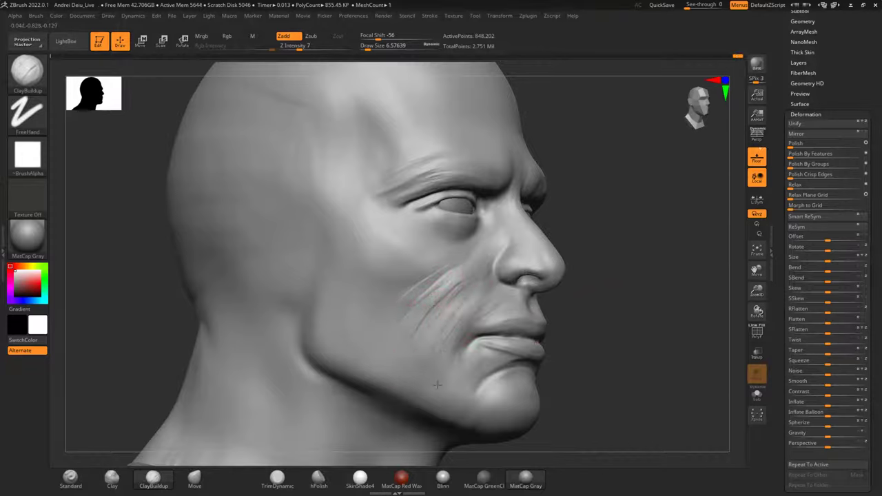
{"action": "mouse_move", "coordinate": [447, 386]}
{"action": "left_mouse_down"}
{"action": "mouse_move", "coordinate": [450, 394]}
{"action": "mouse_move", "coordinate": [445, 338]}
{"action": "left_mouse_up"}
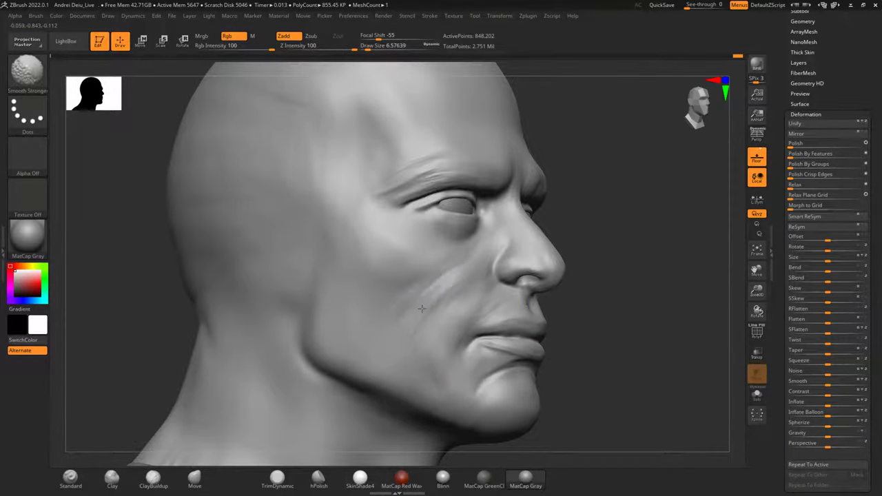
Add clay strokes along the cheekbone below the outer eye and soften them.
{"action": "left_click_drag", "start_coordinate": [620, 275], "coordinate": [603, 297], "text": "shift"}
{"action": "left_click_drag", "start_coordinate": [663, 233], "coordinate": [581, 291], "text": "alt"}
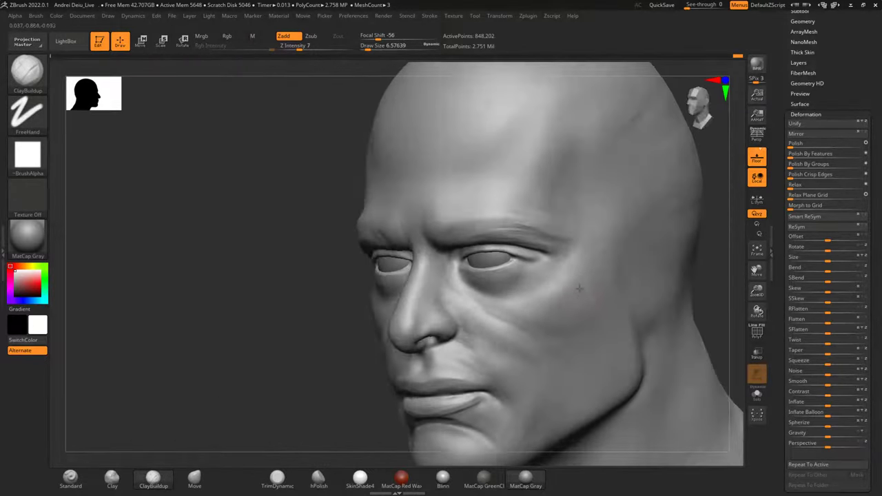
{"action": "left_click_drag", "start_coordinate": [230, 394], "coordinate": [253, 398], "text": "shift"}
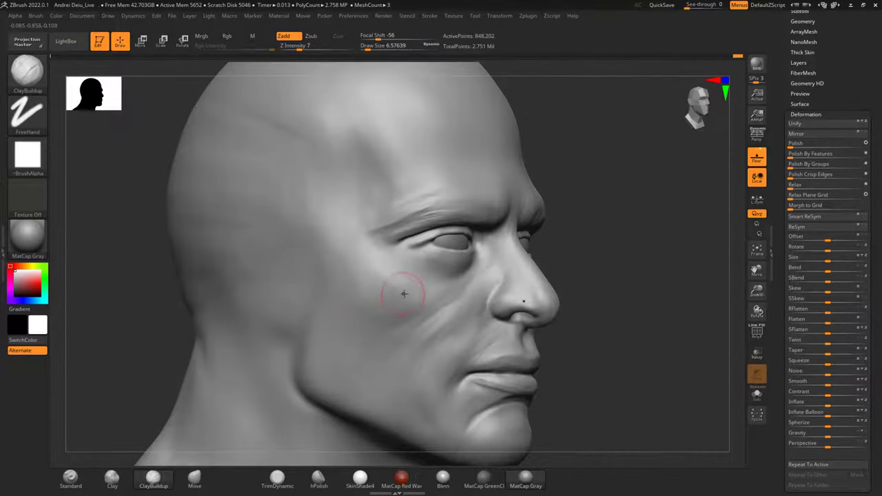
{"action": "mouse_move", "coordinate": [404, 283]}
{"action": "left_mouse_down"}
{"action": "mouse_move", "coordinate": [352, 303]}
{"action": "mouse_move", "coordinate": [426, 292]}
{"action": "left_mouse_up"}
{"action": "mouse_move", "coordinate": [376, 320]}
{"action": "left_mouse_down"}
{"action": "mouse_move", "coordinate": [428, 299]}
{"action": "mouse_move", "coordinate": [424, 306]}
{"action": "mouse_move", "coordinate": [421, 292]}
{"action": "left_mouse_up"}
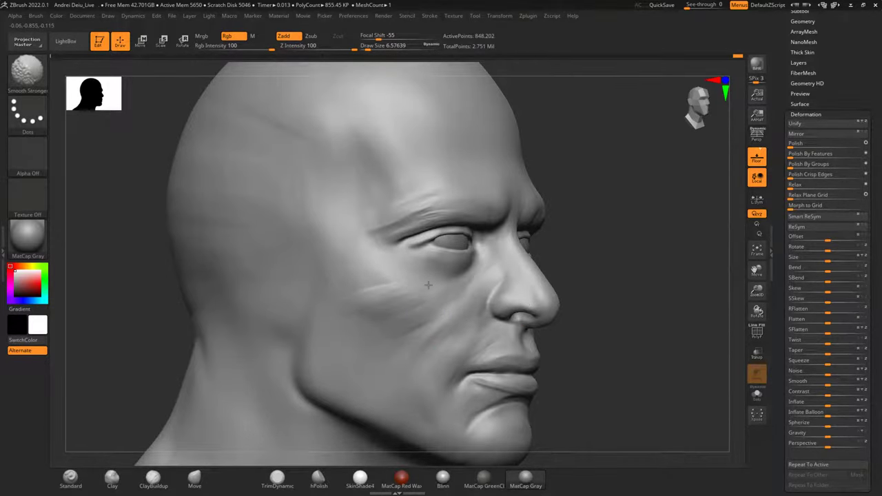
Build up the mid-cheek between the nose and the jaw on the other side of the face, and smooth the strokes.
{"action": "left_click_drag", "start_coordinate": [682, 261], "coordinate": [663, 287], "text": "shift"}
{"action": "left_click_drag", "start_coordinate": [604, 291], "coordinate": [609, 197], "text": "alt"}
{"action": "mouse_move", "coordinate": [609, 198]}
{"action": "left_mouse_down"}
{"action": "mouse_move", "coordinate": [331, 276]}
{"action": "mouse_move", "coordinate": [246, 338]}
{"action": "left_mouse_up"}
{"action": "left_click_drag", "start_coordinate": [250, 287], "coordinate": [127, 333], "text": "alt"}
{"action": "left_click_drag", "start_coordinate": [625, 247], "coordinate": [584, 304], "text": "alt"}
{"action": "mouse_move", "coordinate": [598, 273]}
{"action": "left_mouse_down", "text": "alt"}
{"action": "mouse_move", "coordinate": [651, 278]}
{"action": "mouse_move", "coordinate": [474, 308]}
{"action": "left_mouse_up", "text": "alt"}
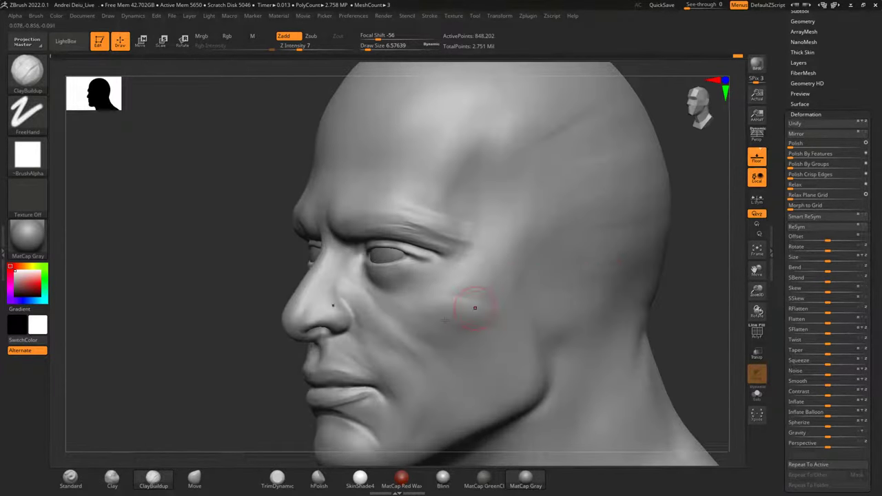
{"action": "mouse_move", "coordinate": [422, 346]}
{"action": "left_mouse_down"}
{"action": "mouse_move", "coordinate": [441, 339]}
{"action": "mouse_move", "coordinate": [414, 348]}
{"action": "mouse_move", "coordinate": [438, 344]}
{"action": "left_mouse_up"}
{"action": "mouse_move", "coordinate": [399, 319]}
{"action": "left_mouse_down"}
{"action": "mouse_move", "coordinate": [429, 335]}
{"action": "mouse_move", "coordinate": [450, 332]}
{"action": "mouse_move", "coordinate": [425, 355]}
{"action": "left_mouse_up"}
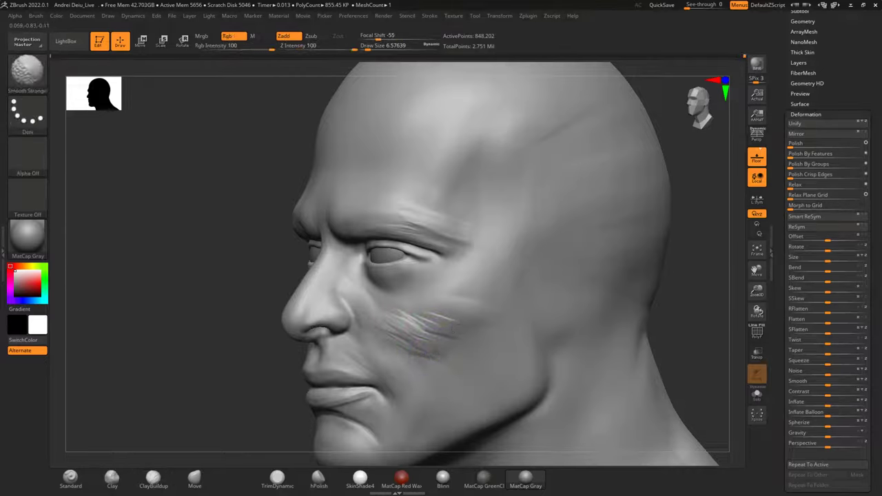
{"action": "mouse_move", "coordinate": [403, 315]}
{"action": "left_mouse_down", "text": "shift"}
{"action": "mouse_move", "coordinate": [444, 315]}
{"action": "mouse_move", "coordinate": [486, 272]}
{"action": "mouse_move", "coordinate": [498, 307]}
{"action": "mouse_move", "coordinate": [452, 337]}
{"action": "left_mouse_up", "text": "shift"}
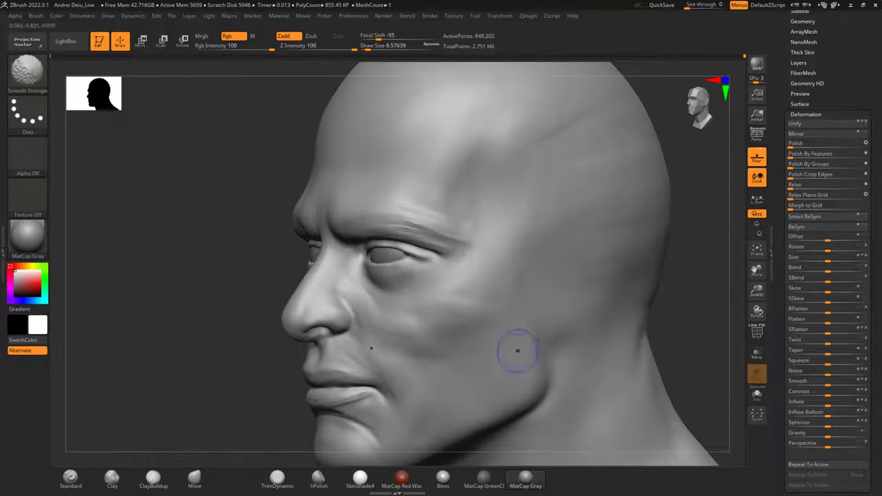
Build up the fold running from the nostril to the mouth corner with clay strokes and smooth it.
{"action": "left_click_drag", "start_coordinate": [655, 295], "coordinate": [677, 246], "text": "alt"}
{"action": "left_click_drag", "start_coordinate": [274, 396], "coordinate": [310, 394]}
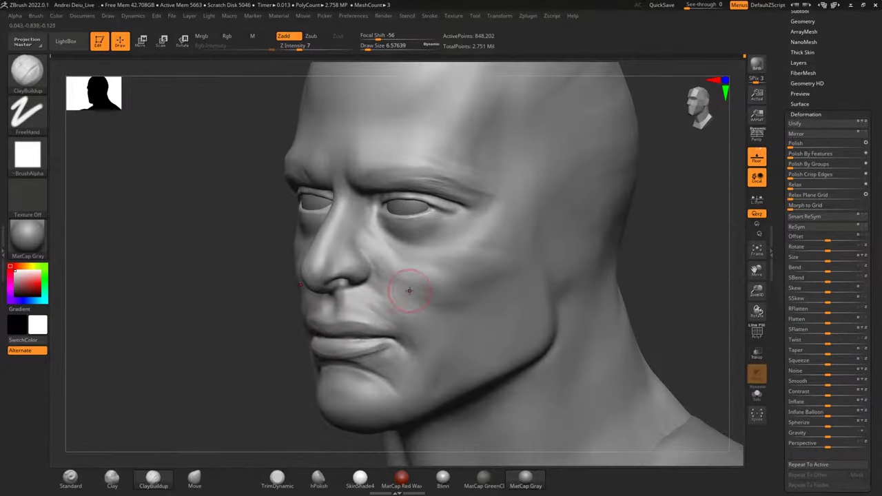
{"action": "mouse_move", "coordinate": [378, 289]}
{"action": "left_mouse_down"}
{"action": "mouse_move", "coordinate": [402, 314]}
{"action": "mouse_move", "coordinate": [418, 353]}
{"action": "mouse_move", "coordinate": [394, 307]}
{"action": "mouse_move", "coordinate": [423, 316]}
{"action": "left_mouse_up"}
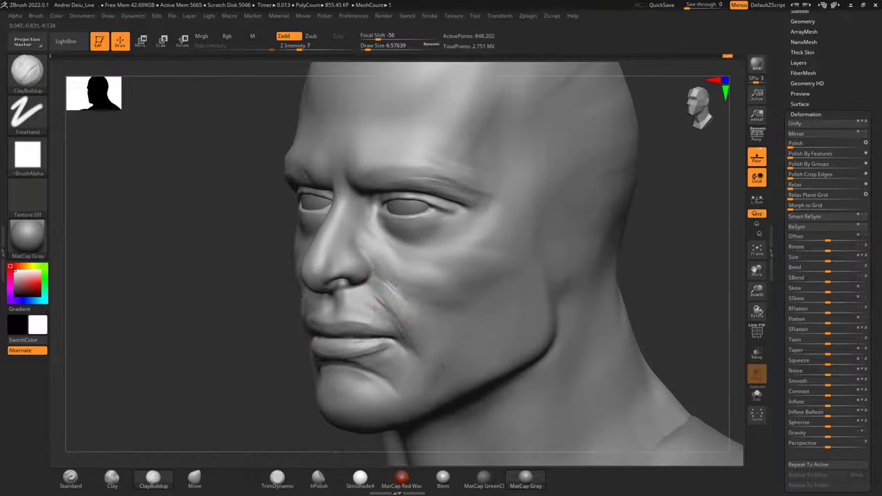
{"action": "key", "text": "shift"}
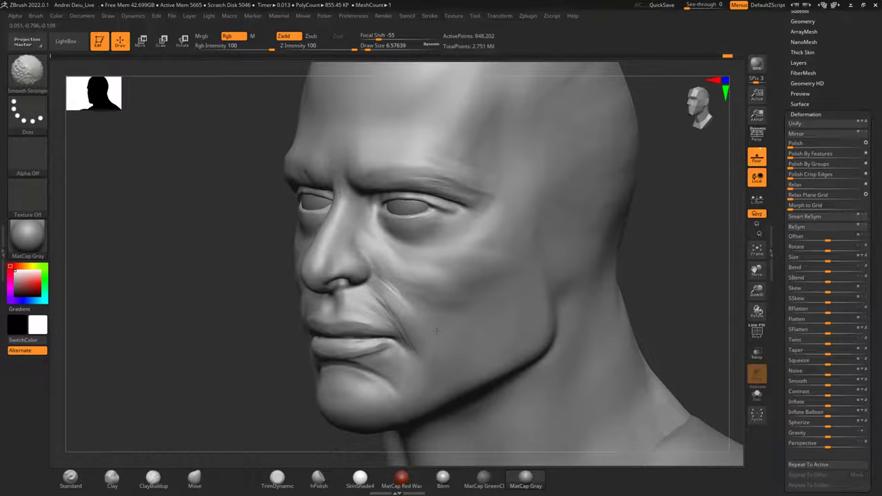
{"action": "left_click_drag", "start_coordinate": [399, 299], "coordinate": [408, 324], "text": "shift"}
{"action": "left_click_drag", "start_coordinate": [246, 361], "coordinate": [461, 324]}
{"action": "mouse_move", "coordinate": [539, 301]}
{"action": "left_mouse_down", "text": "shift"}
{"action": "mouse_move", "coordinate": [522, 293]}
{"action": "mouse_move", "coordinate": [674, 282]}
{"action": "left_mouse_up", "text": "shift"}
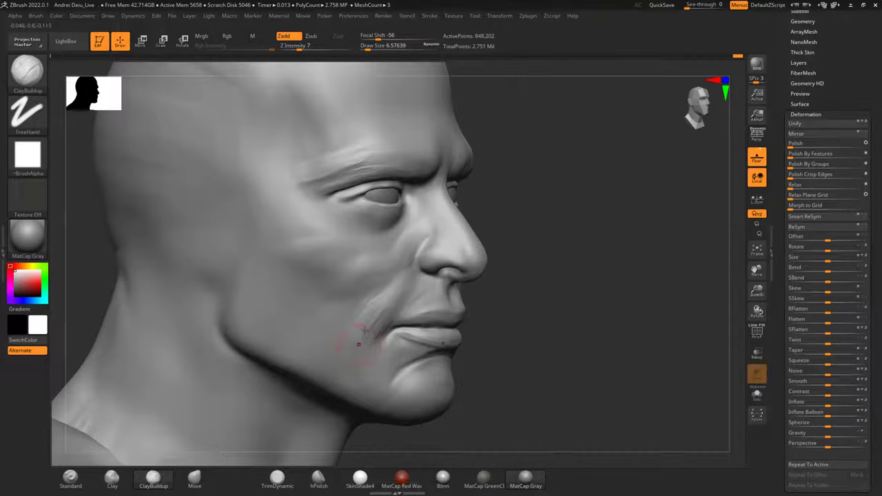
Smooth the cheek beside the nasolabial fold and add light clay strokes around the corner of the mouth.
{"action": "left_click_drag", "start_coordinate": [365, 331], "coordinate": [380, 321], "text": "shift"}
{"action": "mouse_move", "coordinate": [540, 303]}
{"action": "left_mouse_down"}
{"action": "mouse_move", "coordinate": [604, 296]}
{"action": "mouse_move", "coordinate": [619, 306]}
{"action": "left_mouse_up"}
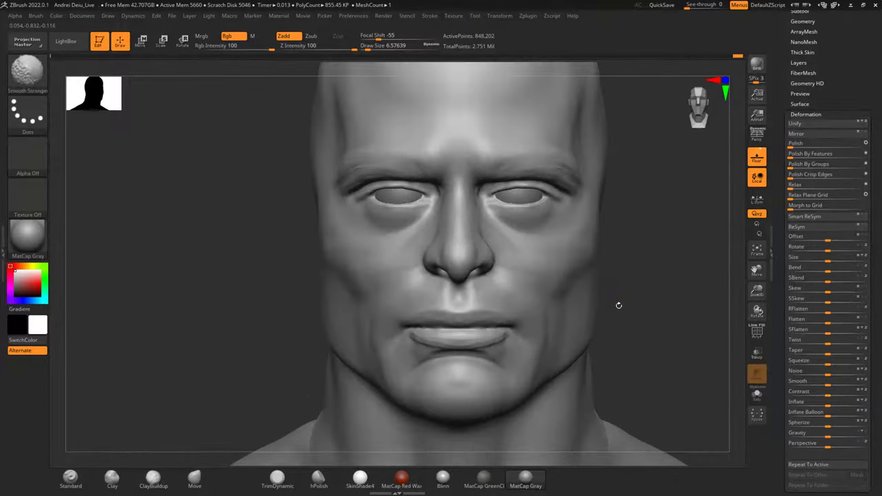
{"action": "mouse_move", "coordinate": [667, 289]}
{"action": "left_mouse_down", "text": "alt"}
{"action": "mouse_move", "coordinate": [649, 266]}
{"action": "mouse_move", "coordinate": [697, 273]}
{"action": "left_mouse_up", "text": "alt"}
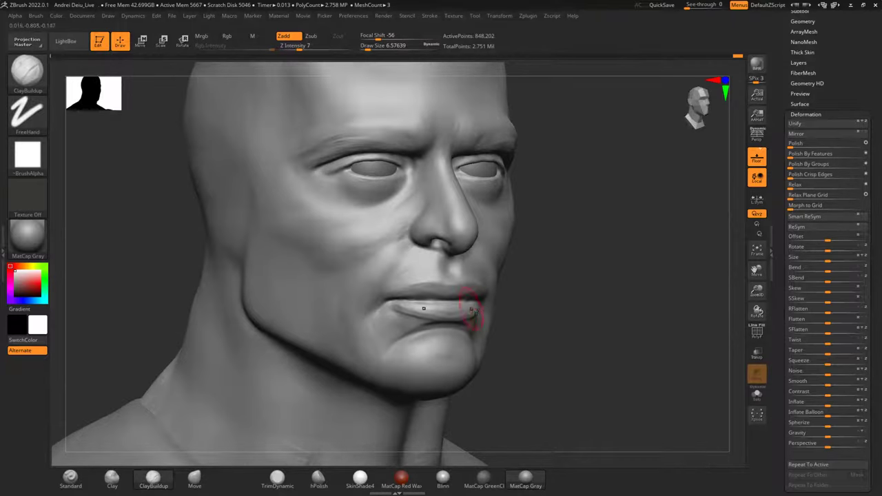
{"action": "left_click_drag", "start_coordinate": [642, 293], "coordinate": [557, 288]}
{"action": "left_click_drag", "start_coordinate": [694, 270], "coordinate": [705, 266], "text": "shift"}
{"action": "left_click_drag", "start_coordinate": [652, 257], "coordinate": [656, 233], "text": "alt"}
{"action": "left_click_drag", "start_coordinate": [639, 248], "coordinate": [690, 256]}
{"action": "mouse_move", "coordinate": [418, 305]}
{"action": "left_mouse_down"}
{"action": "mouse_move", "coordinate": [395, 299]}
{"action": "mouse_move", "coordinate": [403, 312]}
{"action": "left_mouse_up"}
{"action": "left_click_drag", "start_coordinate": [563, 308], "coordinate": [588, 310], "text": "shift"}
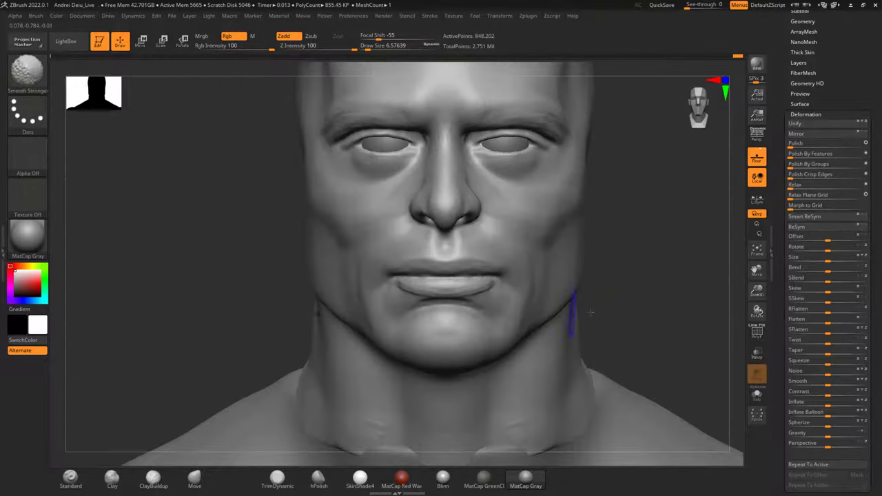
Build up the brow ridge and the area between the eyebrows with clay strokes, and smooth them into the forehead.
{"action": "left_click_drag", "start_coordinate": [647, 253], "coordinate": [625, 289], "text": "alt"}
{"action": "left_click_drag", "start_coordinate": [618, 329], "coordinate": [628, 369], "text": "alt"}
{"action": "left_click_drag", "start_coordinate": [638, 273], "coordinate": [609, 268], "text": "alt"}
{"action": "mouse_move", "coordinate": [280, 310]}
{"action": "left_mouse_down"}
{"action": "mouse_move", "coordinate": [331, 303]}
{"action": "mouse_move", "coordinate": [270, 327]}
{"action": "mouse_move", "coordinate": [355, 297]}
{"action": "mouse_move", "coordinate": [346, 306]}
{"action": "mouse_move", "coordinate": [392, 305]}
{"action": "mouse_move", "coordinate": [386, 318]}
{"action": "left_mouse_up"}
{"action": "left_click_drag", "start_coordinate": [488, 260], "coordinate": [307, 232]}
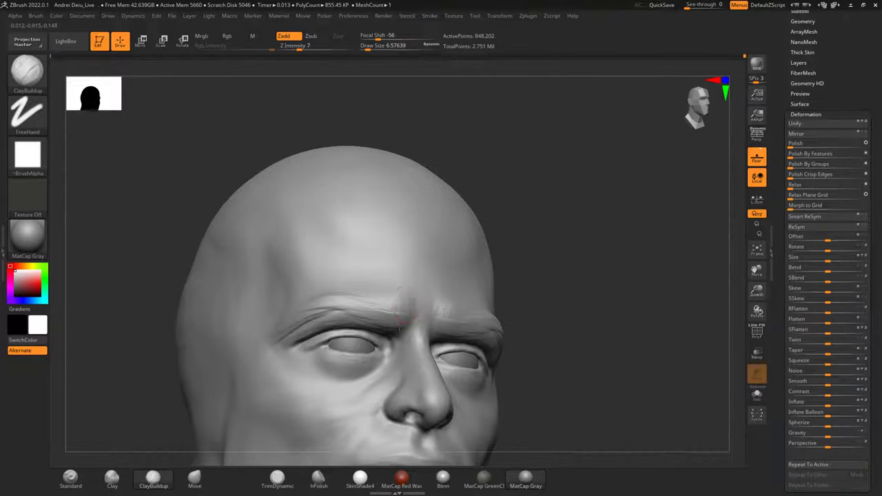
{"action": "key", "text": "shift"}
{"action": "mouse_move", "coordinate": [296, 320]}
{"action": "left_mouse_down", "text": "shift"}
{"action": "mouse_move", "coordinate": [353, 301]}
{"action": "mouse_move", "coordinate": [448, 314]}
{"action": "left_mouse_up", "text": "shift"}
{"action": "left_click_drag", "start_coordinate": [524, 275], "coordinate": [561, 257], "text": "shift"}
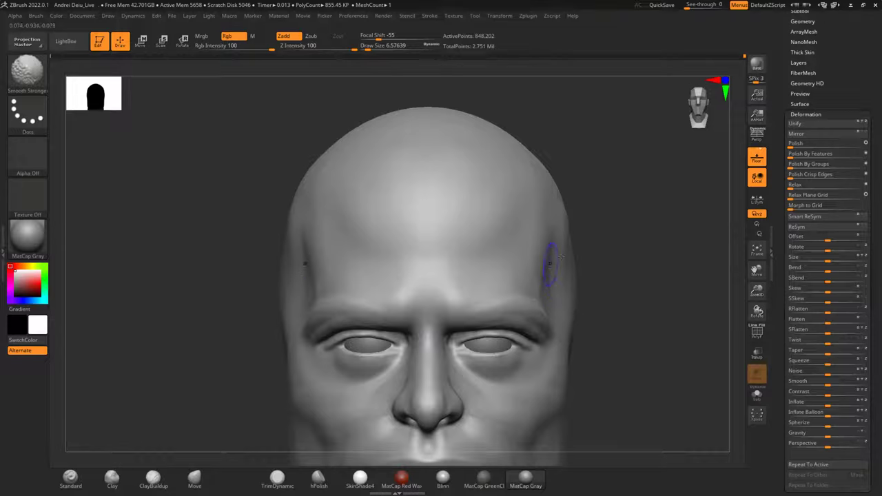
{"action": "left_click_drag", "start_coordinate": [619, 240], "coordinate": [632, 280], "text": "alt"}
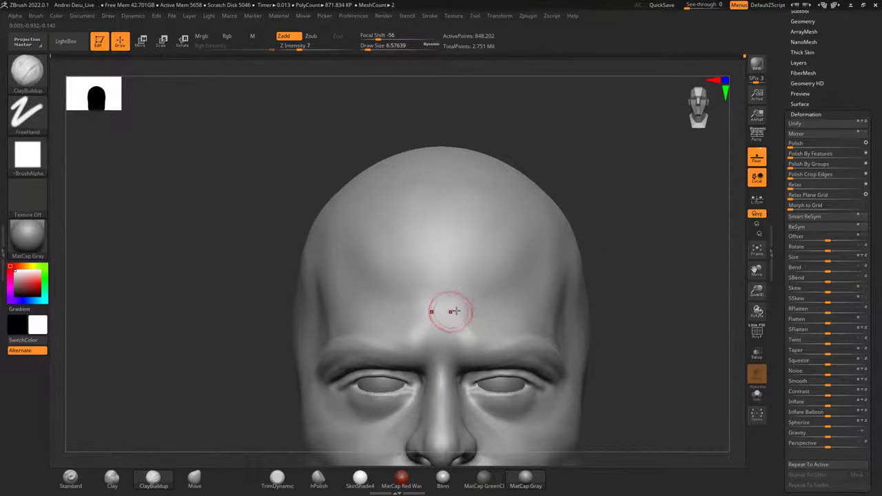
{"action": "mouse_move", "coordinate": [421, 313]}
{"action": "left_mouse_down"}
{"action": "mouse_move", "coordinate": [409, 347]}
{"action": "mouse_move", "coordinate": [417, 349]}
{"action": "mouse_move", "coordinate": [416, 305]}
{"action": "mouse_move", "coordinate": [412, 315]}
{"action": "left_mouse_up"}
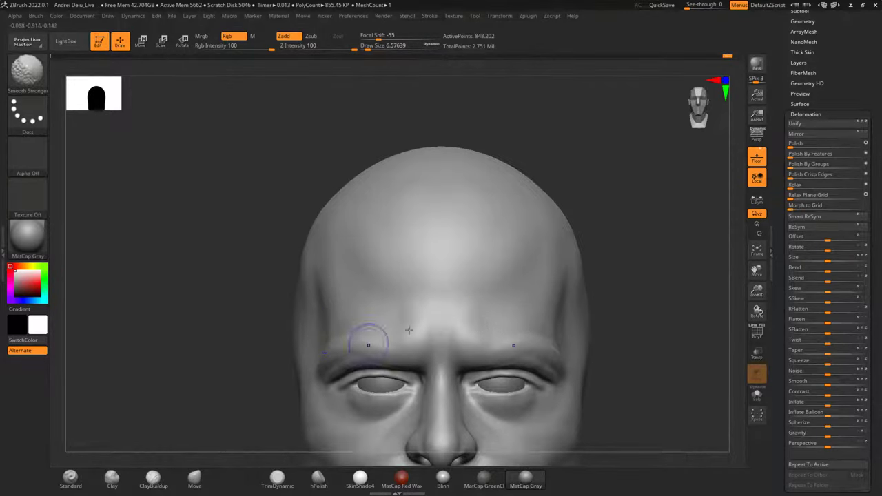
Enlarge the ClayBuildup brush to about 14.2, build up the cheek between cheekbone and jaw with vertical strokes, and smooth them.
{"action": "mouse_move", "coordinate": [657, 340]}
{"action": "left_mouse_down", "text": "alt"}
{"action": "mouse_move", "coordinate": [640, 225]}
{"action": "mouse_move", "coordinate": [603, 169]}
{"action": "left_mouse_up", "text": "alt"}
{"action": "mouse_move", "coordinate": [608, 313]}
{"action": "left_mouse_down", "text": "alt"}
{"action": "mouse_move", "coordinate": [614, 267]}
{"action": "mouse_move", "coordinate": [630, 327]}
{"action": "mouse_move", "coordinate": [612, 315]}
{"action": "mouse_move", "coordinate": [626, 315]}
{"action": "mouse_move", "coordinate": [622, 277]}
{"action": "mouse_move", "coordinate": [604, 327]}
{"action": "mouse_move", "coordinate": [620, 330]}
{"action": "mouse_move", "coordinate": [633, 257]}
{"action": "mouse_move", "coordinate": [671, 219]}
{"action": "left_mouse_up", "text": "alt"}
{"action": "key", "text": "space"}
{"action": "left_click_drag", "start_coordinate": [605, 255], "coordinate": [607, 255]}
{"action": "left_click_drag", "start_coordinate": [371, 260], "coordinate": [380, 275]}
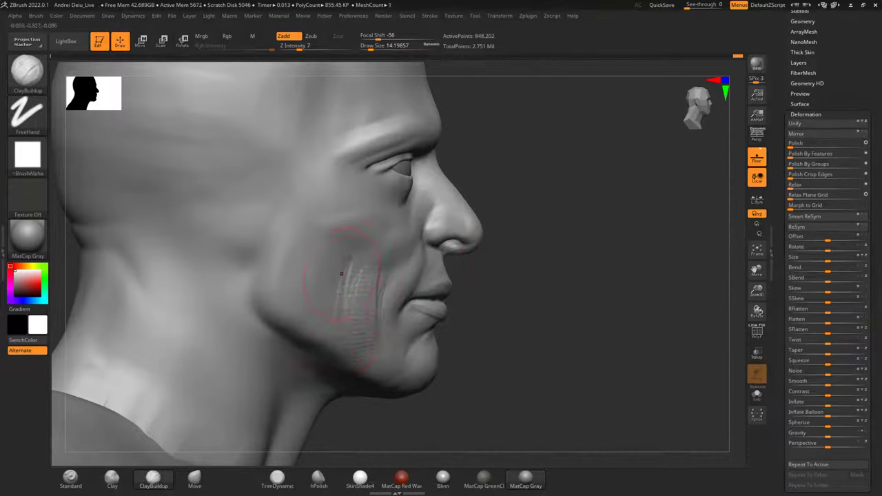
{"action": "left_click_drag", "start_coordinate": [679, 286], "coordinate": [551, 290]}
{"action": "left_click_drag", "start_coordinate": [673, 228], "coordinate": [561, 287], "text": "alt"}
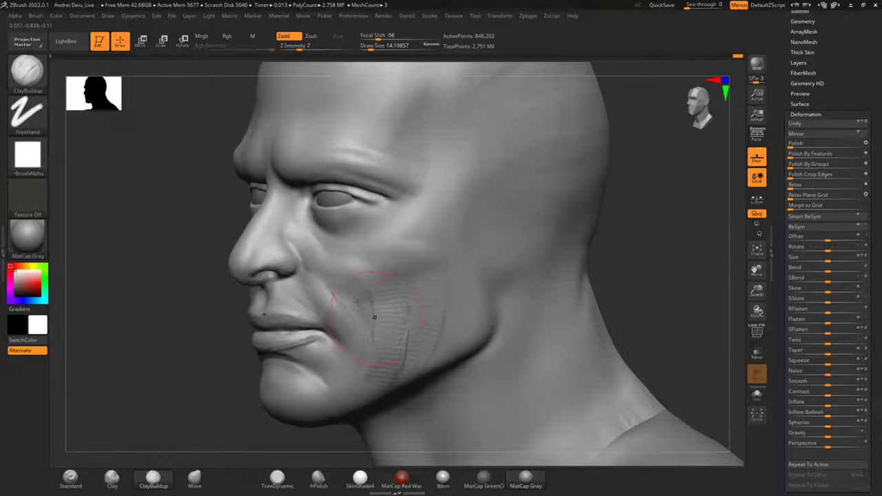
{"action": "mouse_move", "coordinate": [348, 300]}
{"action": "left_mouse_down"}
{"action": "mouse_move", "coordinate": [373, 333]}
{"action": "mouse_move", "coordinate": [404, 316]}
{"action": "left_mouse_up"}
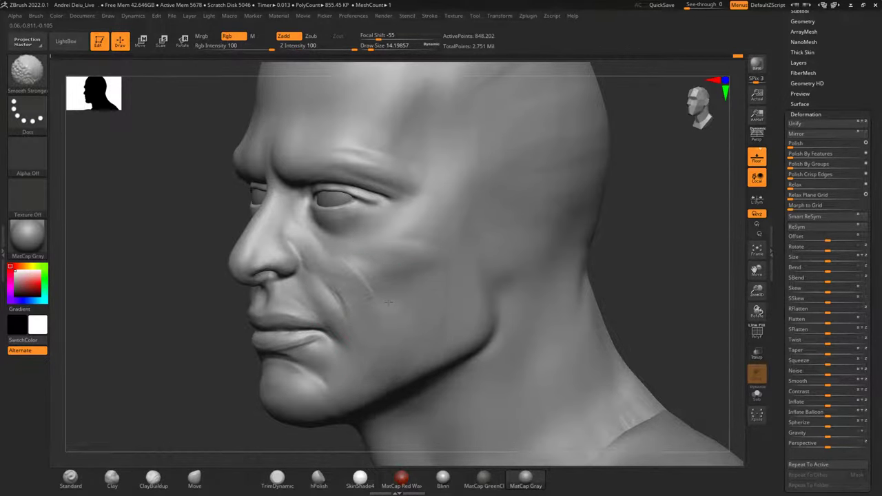
{"action": "left_click_drag", "start_coordinate": [644, 241], "coordinate": [638, 250], "text": "shift"}
Add clay strokes over the rear of the jaw near its angle and blend them into the cheek.
{"action": "left_click_drag", "start_coordinate": [508, 266], "coordinate": [661, 260]}
{"action": "mouse_move", "coordinate": [386, 290]}
{"action": "left_mouse_down", "text": "shift"}
{"action": "mouse_move", "coordinate": [383, 313]}
{"action": "mouse_move", "coordinate": [367, 312]}
{"action": "mouse_move", "coordinate": [402, 340]}
{"action": "mouse_move", "coordinate": [395, 278]}
{"action": "left_mouse_up", "text": "shift"}
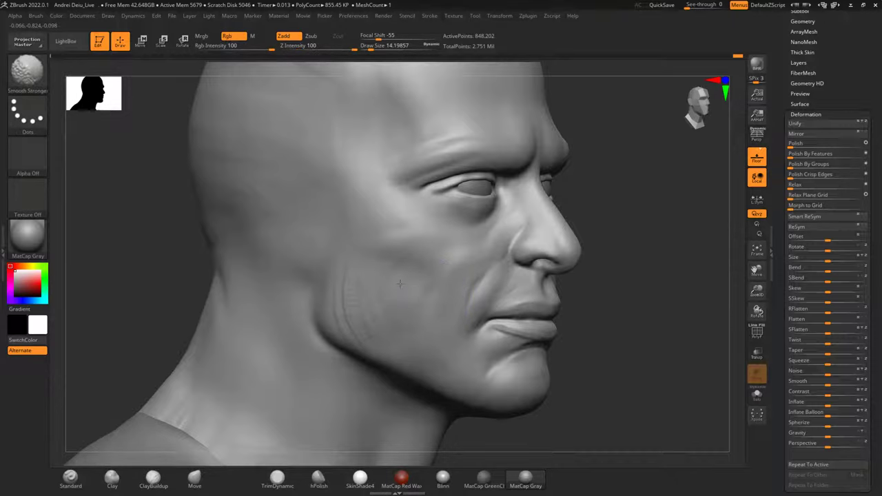
{"action": "left_click_drag", "start_coordinate": [696, 268], "coordinate": [648, 272]}
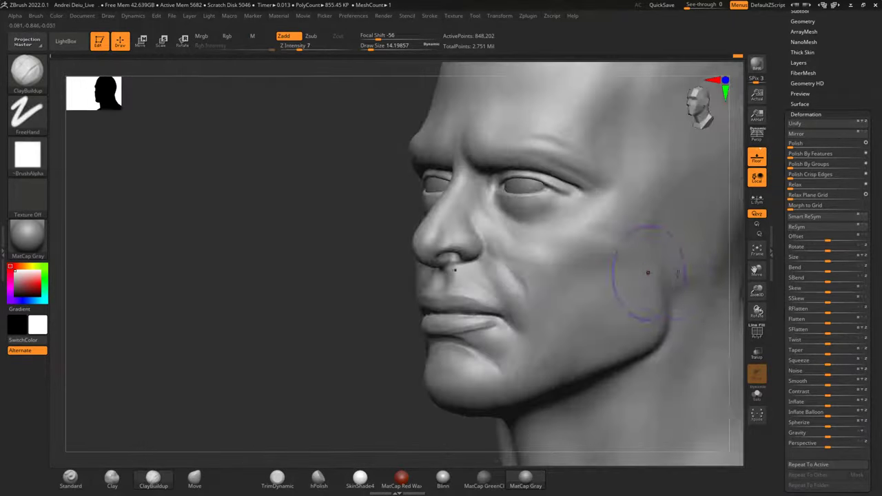
{"action": "mouse_move", "coordinate": [277, 363]}
{"action": "left_mouse_down"}
{"action": "mouse_move", "coordinate": [231, 353]}
{"action": "mouse_move", "coordinate": [227, 343]}
{"action": "mouse_move", "coordinate": [242, 339]}
{"action": "mouse_move", "coordinate": [255, 309]}
{"action": "mouse_move", "coordinate": [195, 353]}
{"action": "mouse_move", "coordinate": [231, 348]}
{"action": "left_mouse_up"}
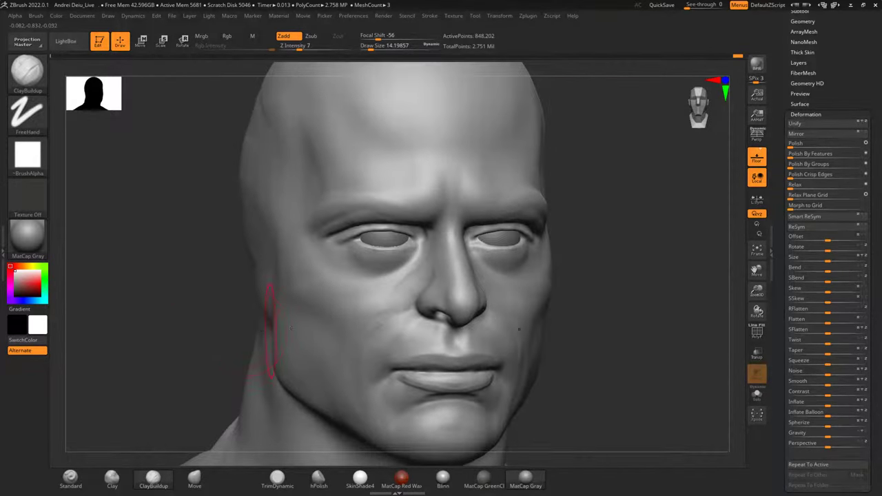
Reduce the brush size to about 9.45, add clay strokes on the cheek beside the mouth, and smooth down towards the jaw.
{"action": "key", "text": "space"}
{"action": "left_click_drag", "start_coordinate": [307, 328], "coordinate": [298, 330]}
{"action": "left_click_drag", "start_coordinate": [363, 315], "coordinate": [344, 351]}
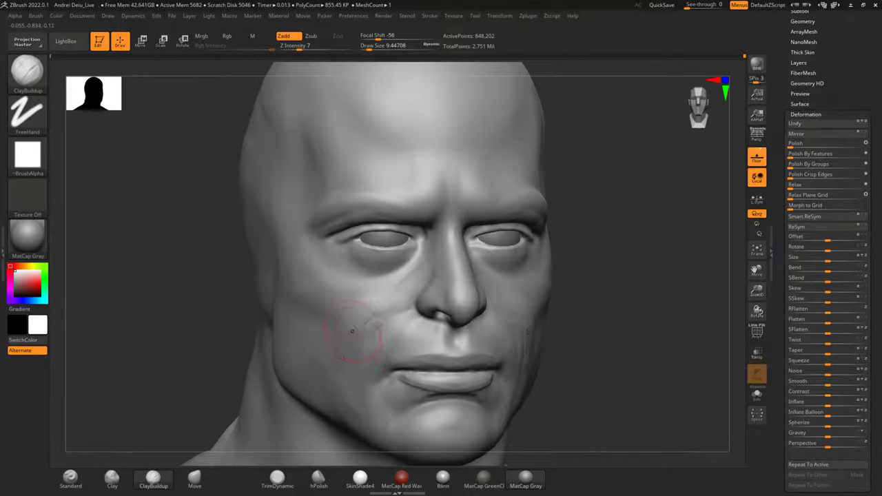
{"action": "mouse_move", "coordinate": [394, 305]}
{"action": "left_mouse_down", "text": "shift"}
{"action": "mouse_move", "coordinate": [327, 337]}
{"action": "mouse_move", "coordinate": [368, 409]}
{"action": "left_mouse_up", "text": "shift"}
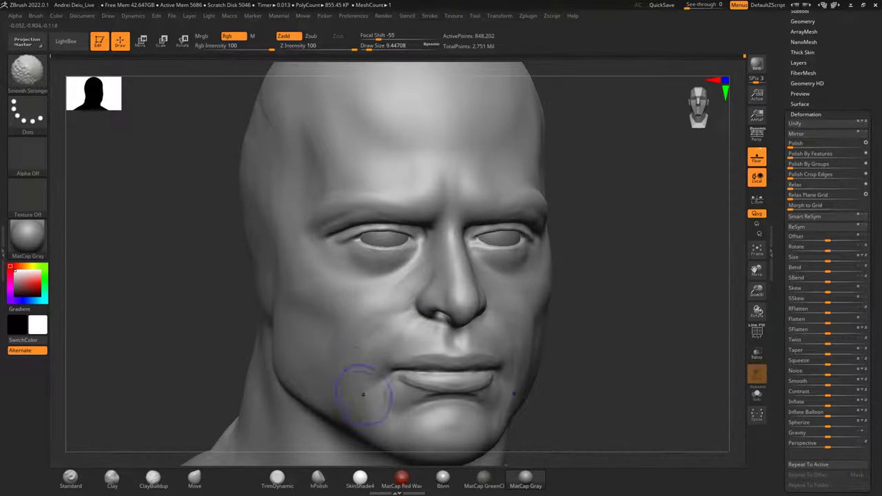
Build up the nasolabial fold and the cheekbone below the eye with clay strokes, and soften them.
{"action": "left_click_drag", "start_coordinate": [620, 358], "coordinate": [613, 351], "text": "shift"}
{"action": "left_click_drag", "start_coordinate": [632, 319], "coordinate": [606, 257], "text": "alt"}
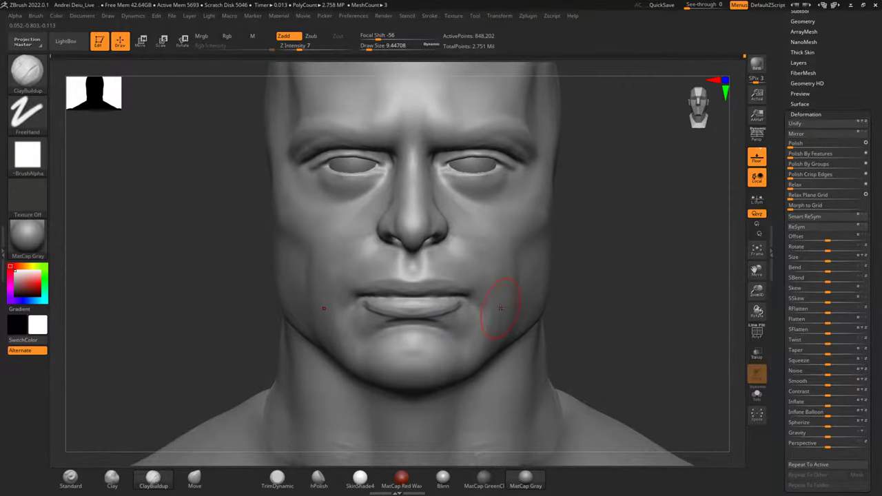
{"action": "right_click_drag", "start_coordinate": [500, 309], "coordinate": [567, 300], "text": "ctrl"}
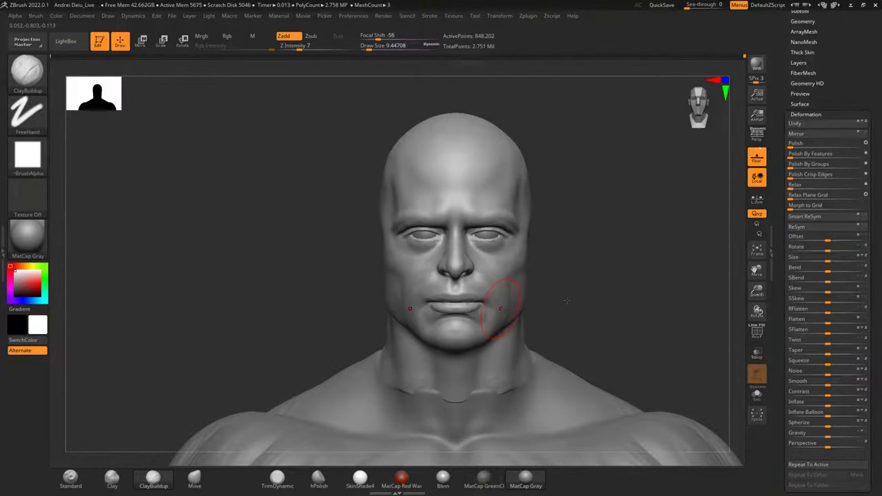
{"action": "left_click_drag", "start_coordinate": [623, 316], "coordinate": [617, 361], "text": "alt"}
{"action": "left_click_drag", "start_coordinate": [585, 325], "coordinate": [812, 299]}
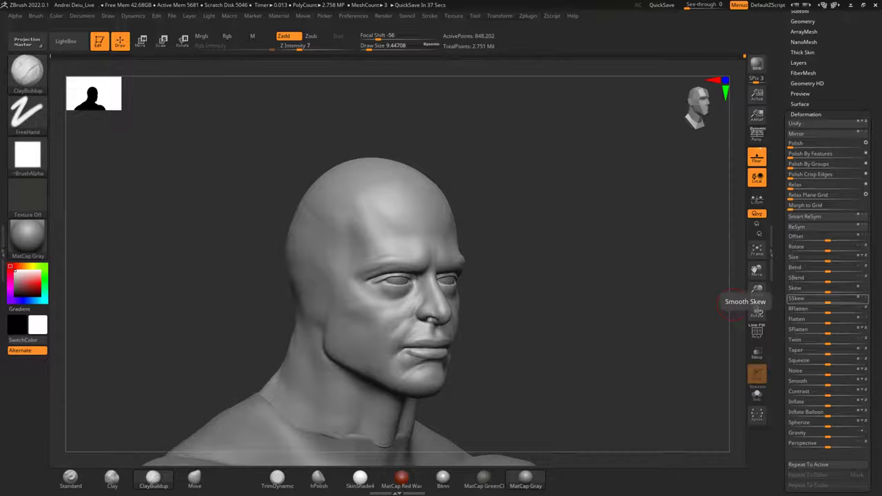
{"action": "mouse_move", "coordinate": [514, 268]}
{"action": "left_mouse_down", "text": "shift"}
{"action": "mouse_move", "coordinate": [526, 292]}
{"action": "mouse_move", "coordinate": [492, 296]}
{"action": "mouse_move", "coordinate": [560, 296]}
{"action": "left_mouse_up", "text": "shift"}
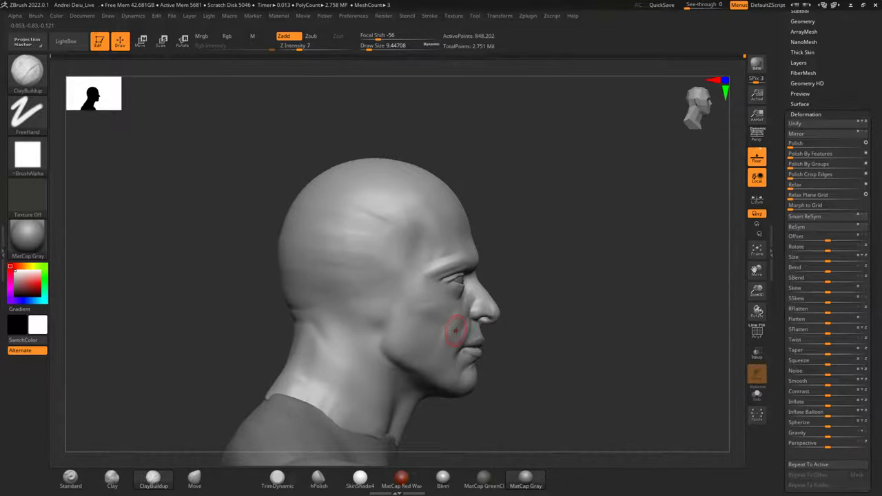
{"action": "scroll", "coordinate": [456, 330], "scroll_direction": "up", "scroll_amount": 5}
{"action": "mouse_move", "coordinate": [606, 290]}
{"action": "left_mouse_down"}
{"action": "mouse_move", "coordinate": [534, 291]}
{"action": "mouse_move", "coordinate": [464, 345]}
{"action": "mouse_move", "coordinate": [483, 314]}
{"action": "left_mouse_up"}
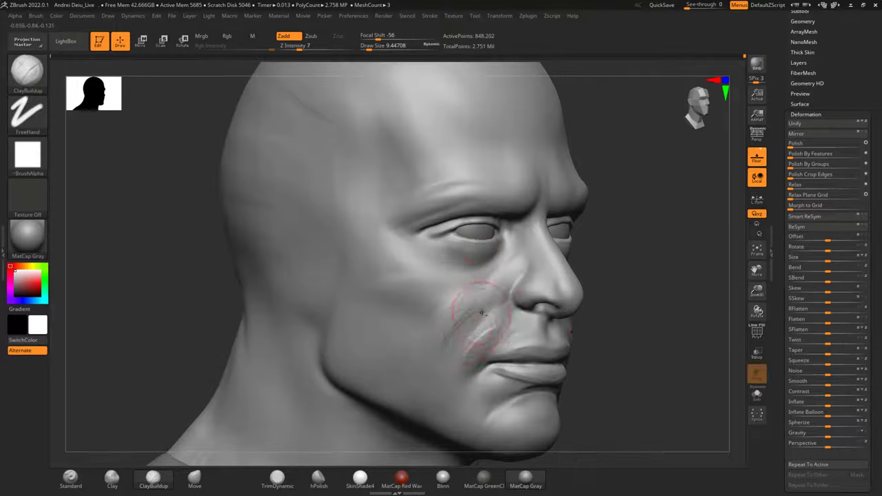
{"action": "mouse_move", "coordinate": [455, 340]}
{"action": "left_mouse_down"}
{"action": "mouse_move", "coordinate": [467, 314]}
{"action": "mouse_move", "coordinate": [430, 331]}
{"action": "mouse_move", "coordinate": [485, 300]}
{"action": "mouse_move", "coordinate": [467, 285]}
{"action": "mouse_move", "coordinate": [451, 308]}
{"action": "mouse_move", "coordinate": [400, 309]}
{"action": "mouse_move", "coordinate": [411, 324]}
{"action": "left_mouse_up"}
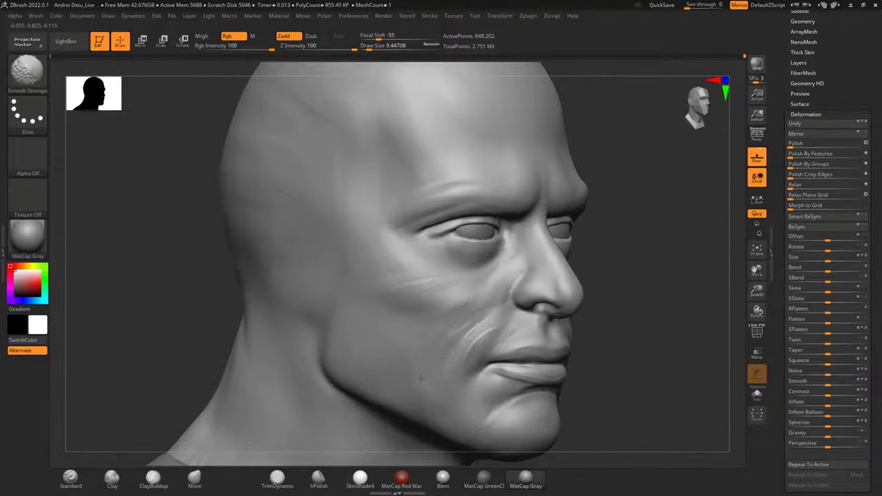
{"action": "left_click_drag", "start_coordinate": [478, 321], "coordinate": [451, 326], "text": "shift"}
Add a short clay stroke on the lower cheek above the jawline on the opposite side and smooth up the cheek.
{"action": "mouse_move", "coordinate": [603, 329]}
{"action": "left_mouse_down"}
{"action": "mouse_move", "coordinate": [651, 310]}
{"action": "mouse_move", "coordinate": [701, 332]}
{"action": "mouse_move", "coordinate": [625, 307]}
{"action": "left_mouse_up"}
{"action": "left_click_drag", "start_coordinate": [710, 305], "coordinate": [650, 304]}
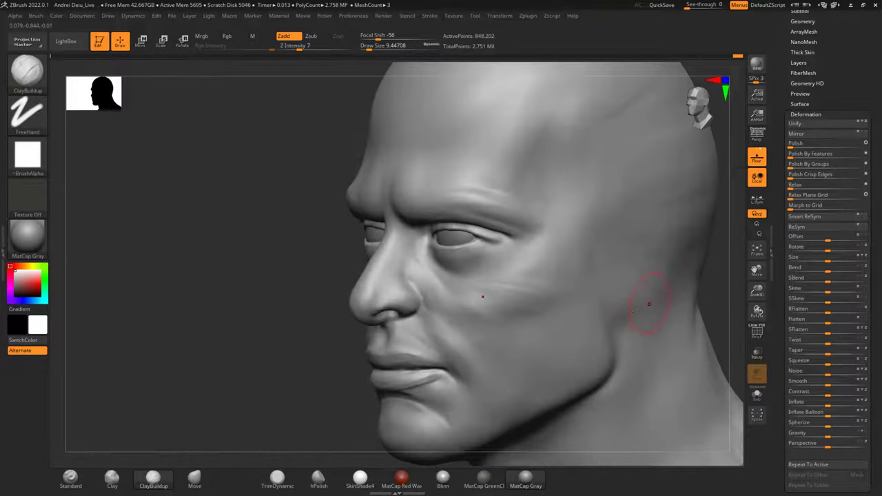
{"action": "mouse_move", "coordinate": [515, 378]}
{"action": "left_mouse_down"}
{"action": "mouse_move", "coordinate": [508, 394]}
{"action": "mouse_move", "coordinate": [507, 383]}
{"action": "left_mouse_up"}
{"action": "left_click_drag", "start_coordinate": [494, 350], "coordinate": [514, 309], "text": "shift"}
{"action": "mouse_move", "coordinate": [517, 309]}
{"action": "right_mouse_down"}
{"action": "mouse_move", "coordinate": [610, 335]}
{"action": "mouse_move", "coordinate": [612, 324]}
{"action": "right_mouse_up"}
{"action": "mouse_move", "coordinate": [612, 324]}
{"action": "left_mouse_down"}
{"action": "mouse_move", "coordinate": [630, 269]}
{"action": "mouse_move", "coordinate": [657, 266]}
{"action": "left_mouse_up"}
Add clay strokes to the lower cheek near the chin and to the cheekbone, and blend the whole cheek surface.
{"action": "mouse_move", "coordinate": [352, 405]}
{"action": "left_mouse_down"}
{"action": "mouse_move", "coordinate": [351, 378]}
{"action": "mouse_move", "coordinate": [370, 408]}
{"action": "left_mouse_up"}
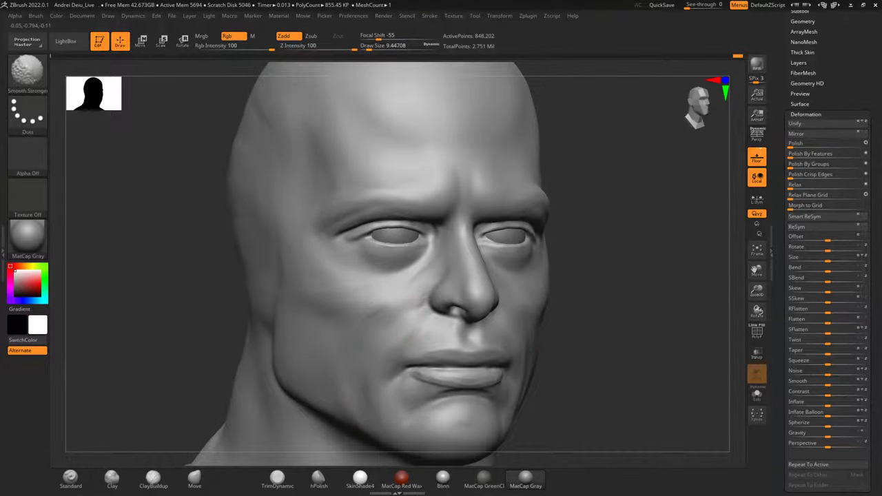
{"action": "left_click_drag", "start_coordinate": [374, 337], "coordinate": [325, 309], "text": "shift"}
{"action": "mouse_move", "coordinate": [631, 311]}
{"action": "left_mouse_down", "text": "shift"}
{"action": "mouse_move", "coordinate": [644, 321]}
{"action": "mouse_move", "coordinate": [669, 265]}
{"action": "mouse_move", "coordinate": [689, 262]}
{"action": "left_mouse_up", "text": "shift"}
{"action": "left_click_drag", "start_coordinate": [376, 290], "coordinate": [341, 324], "text": "shift"}
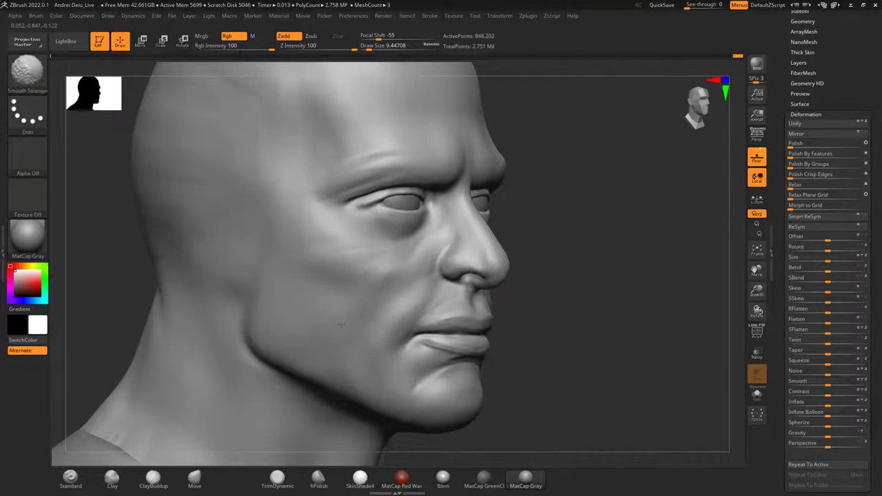
{"action": "mouse_move", "coordinate": [386, 264]}
{"action": "left_mouse_down"}
{"action": "mouse_move", "coordinate": [317, 298]}
{"action": "mouse_move", "coordinate": [326, 324]}
{"action": "left_mouse_up"}
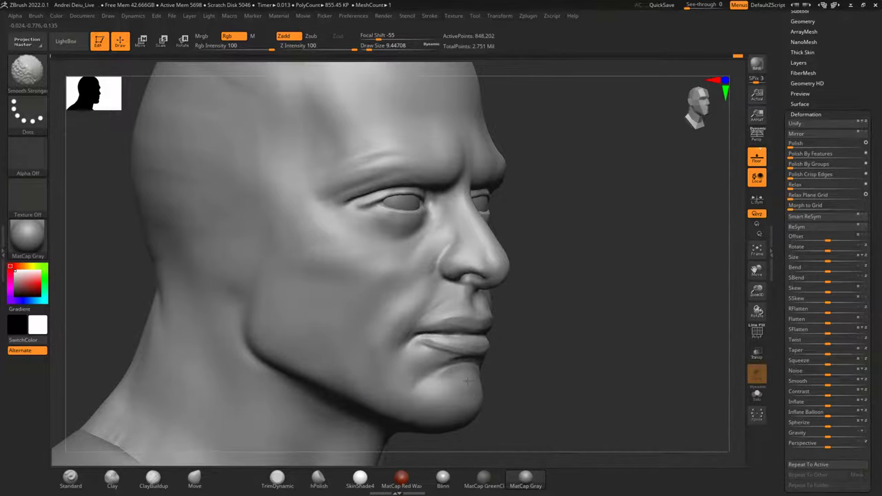
Mask a rectangular band over both brows and upper eyelids, and invert the mask to leave only that band editable.
{"action": "left_click_drag", "start_coordinate": [582, 339], "coordinate": [620, 276]}
{"action": "left_click_drag", "start_coordinate": [713, 279], "coordinate": [655, 297]}
{"action": "left_click_drag", "start_coordinate": [696, 224], "coordinate": [675, 298], "text": "alt"}
{"action": "left_click_drag", "start_coordinate": [686, 260], "coordinate": [667, 383]}
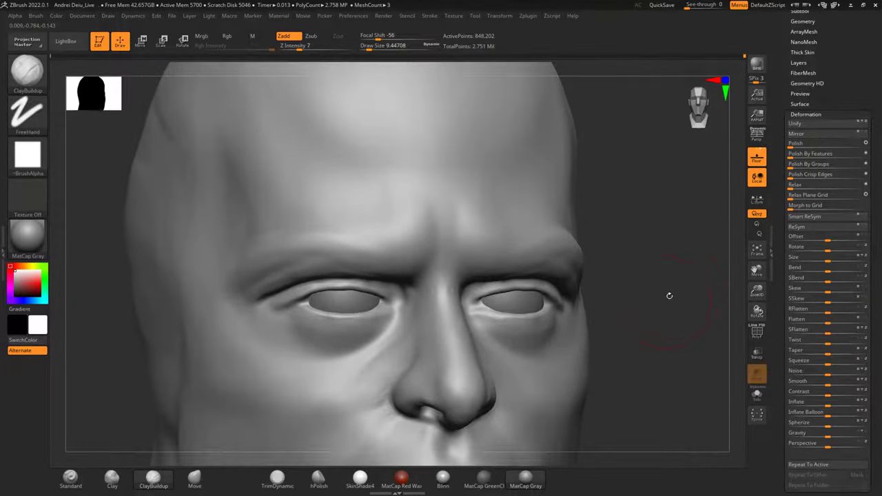
{"action": "left_click_drag", "start_coordinate": [677, 288], "coordinate": [649, 284]}
{"action": "left_click_drag", "start_coordinate": [200, 335], "coordinate": [187, 339], "text": "shift"}
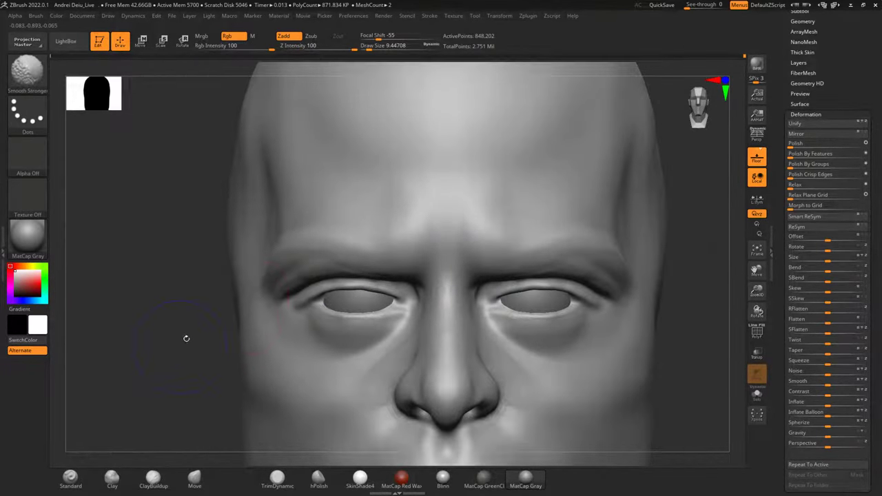
{"action": "left_click_drag", "start_coordinate": [734, 230], "coordinate": [441, 354], "text": "alt"}
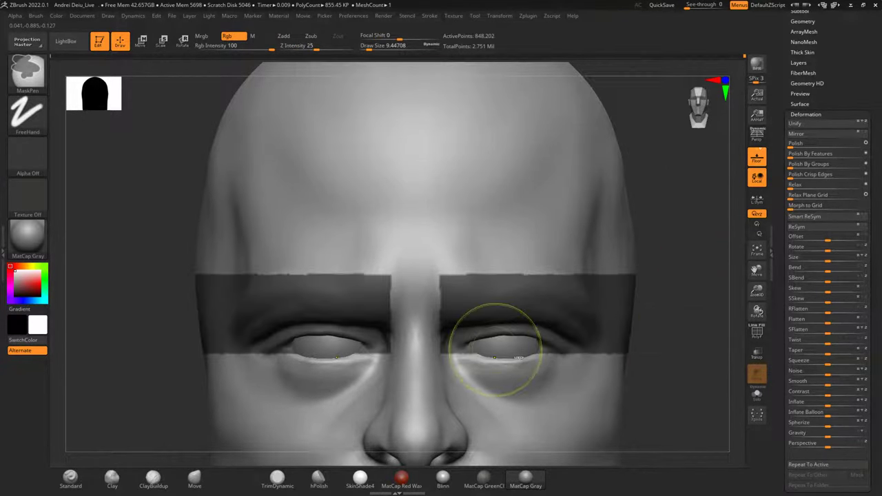
{"action": "left_click", "coordinate": [690, 323], "text": "ctrl"}
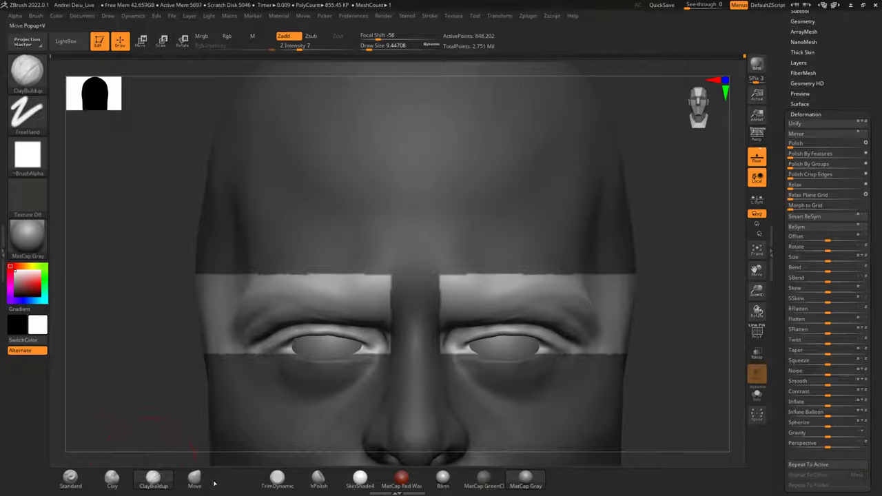
Reshape the upper eyelids with the Move brush, clear the mask, and remesh the head with DynaMesh.
{"action": "left_click", "coordinate": [186, 487]}
{"action": "mouse_move", "coordinate": [513, 335]}
{"action": "left_mouse_down"}
{"action": "mouse_move", "coordinate": [491, 335]}
{"action": "mouse_move", "coordinate": [534, 335]}
{"action": "mouse_move", "coordinate": [483, 334]}
{"action": "mouse_move", "coordinate": [460, 352]}
{"action": "left_mouse_up"}
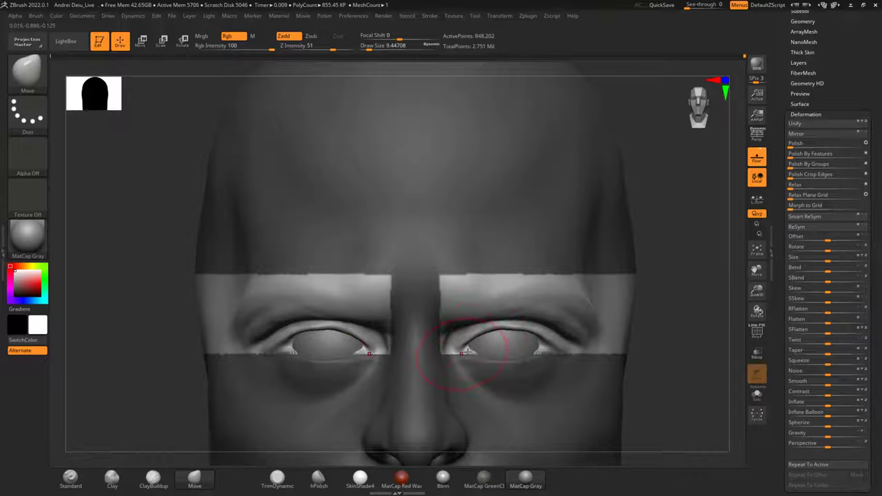
{"action": "left_click_drag", "start_coordinate": [517, 338], "coordinate": [519, 335]}
{"action": "left_click_drag", "start_coordinate": [709, 299], "coordinate": [711, 321], "text": "ctrl"}
{"action": "left_click_drag", "start_coordinate": [703, 302], "coordinate": [707, 357], "text": "ctrl"}
Reduce the Move brush size to about 3.11, try smoothing the eyelid edges around the eye, and undo the last stroke.
{"action": "key", "text": "space"}
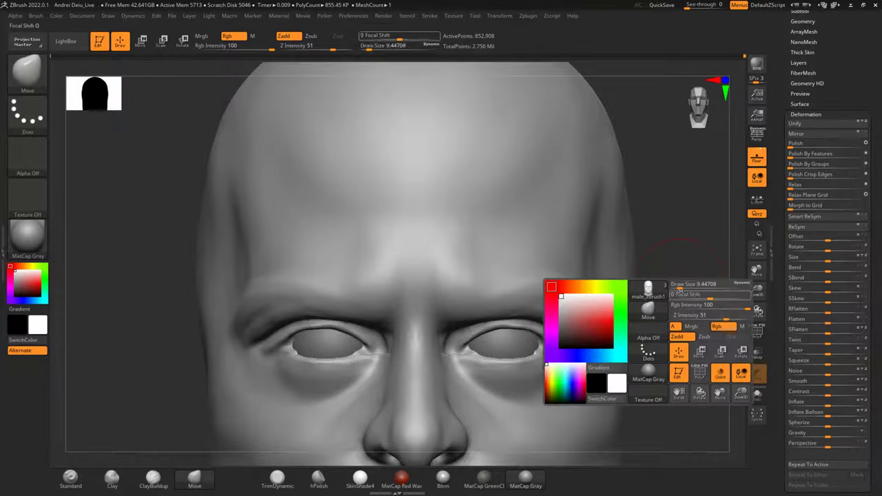
{"action": "left_click_drag", "start_coordinate": [680, 286], "coordinate": [674, 286]}
{"action": "right_click_drag", "start_coordinate": [540, 353], "coordinate": [522, 249], "text": "ctrl"}
{"action": "mouse_move", "coordinate": [526, 350]}
{"action": "left_mouse_down", "text": "shift"}
{"action": "mouse_move", "coordinate": [506, 350]}
{"action": "mouse_move", "coordinate": [525, 341]}
{"action": "mouse_move", "coordinate": [531, 352]}
{"action": "left_mouse_up", "text": "shift"}
{"action": "mouse_move", "coordinate": [394, 350]}
{"action": "left_mouse_down", "text": "shift"}
{"action": "mouse_move", "coordinate": [334, 355]}
{"action": "mouse_move", "coordinate": [370, 341]}
{"action": "mouse_move", "coordinate": [409, 348]}
{"action": "left_mouse_up", "text": "shift"}
{"action": "key", "text": "ctrl+z"}
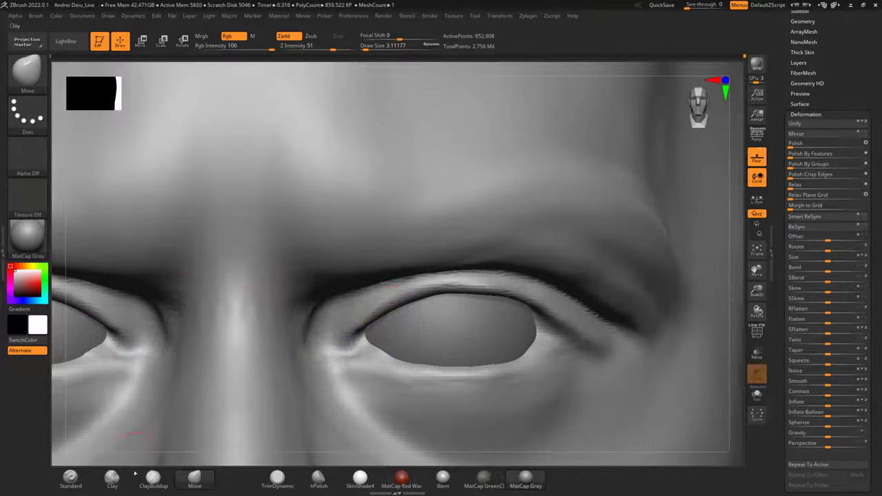
Build up the lower eyelid and eye corners with ClayBuildup at size 1.82, and smooth the inner corner and upper lid.
{"action": "left_click", "coordinate": [153, 475]}
{"action": "key", "text": "space"}
{"action": "left_click_drag", "start_coordinate": [279, 317], "coordinate": [277, 318]}
{"action": "mouse_move", "coordinate": [376, 342]}
{"action": "left_mouse_down"}
{"action": "mouse_move", "coordinate": [385, 356]}
{"action": "mouse_move", "coordinate": [461, 358]}
{"action": "left_mouse_up"}
{"action": "left_click_drag", "start_coordinate": [527, 346], "coordinate": [534, 337]}
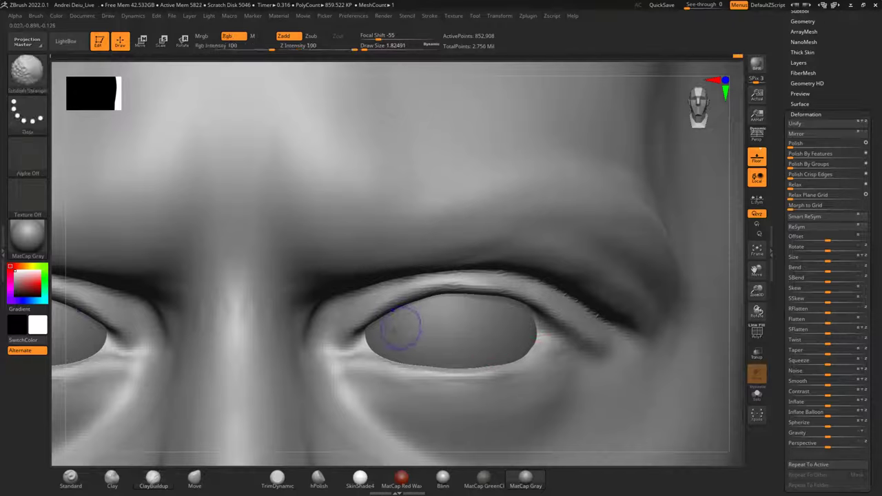
{"action": "mouse_move", "coordinate": [381, 339]}
{"action": "left_mouse_down", "text": "shift"}
{"action": "mouse_move", "coordinate": [336, 351]}
{"action": "mouse_move", "coordinate": [383, 300]}
{"action": "left_mouse_up", "text": "shift"}
{"action": "left_click_drag", "start_coordinate": [330, 344], "coordinate": [379, 302], "text": "shift"}
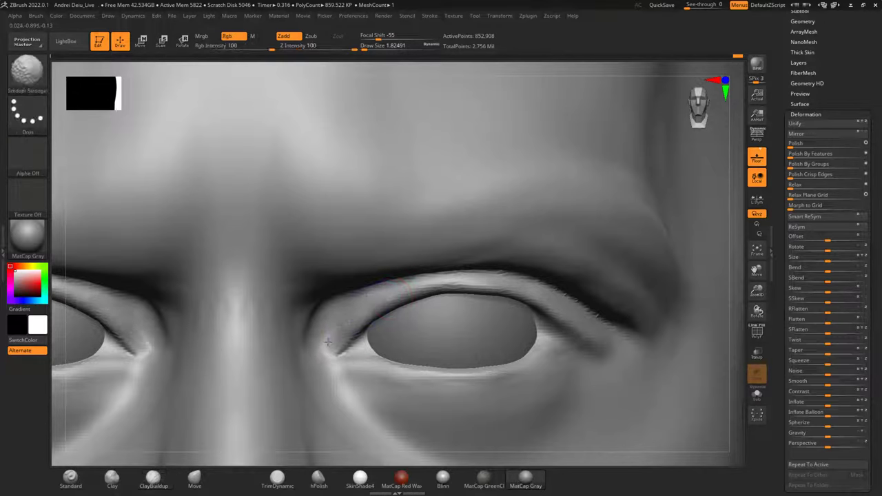
Carve the upper eyelid's edge toward the outer eye corner with the DamStandard brush at size 1.82.
{"action": "key", "text": "b"}
{"action": "key", "text": "d"}
{"action": "key", "text": "s"}
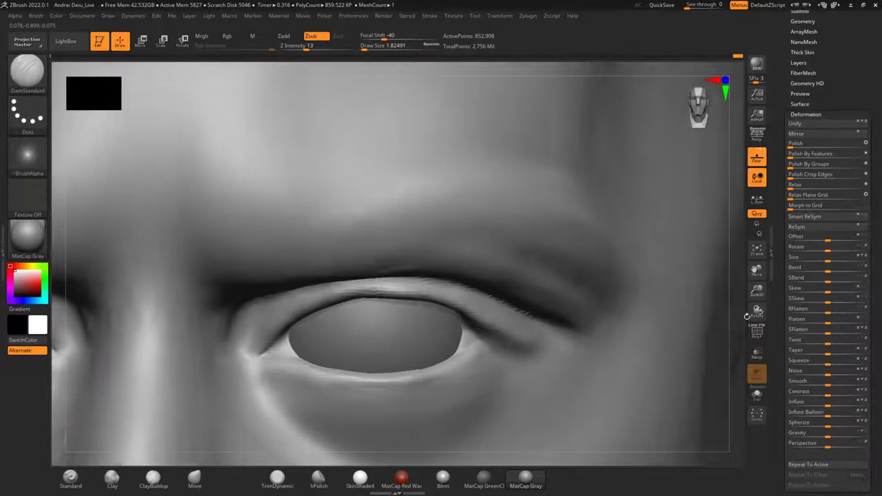
{"action": "left_click_drag", "start_coordinate": [706, 334], "coordinate": [695, 284]}
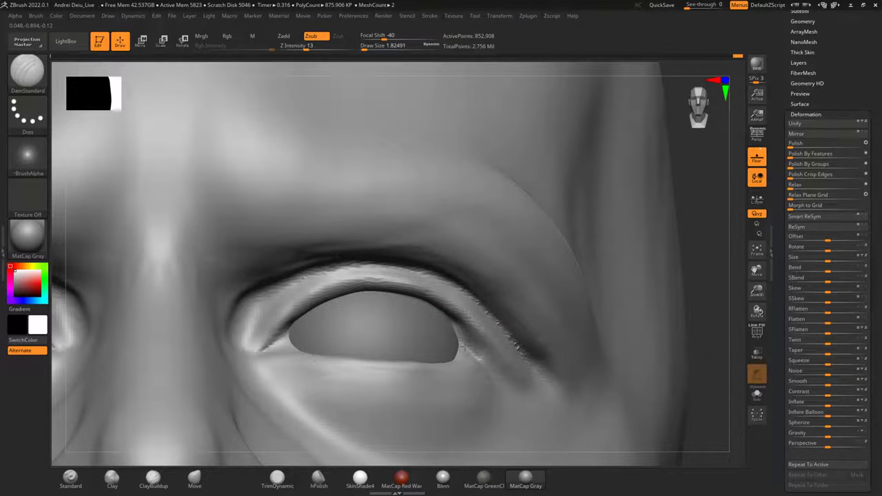
Build up the upper eyelid's rim from inner to outer corner with ClayBuildup, and remesh the head with DynaMesh.
{"action": "left_click", "coordinate": [190, 477]}
{"action": "left_click", "coordinate": [160, 478]}
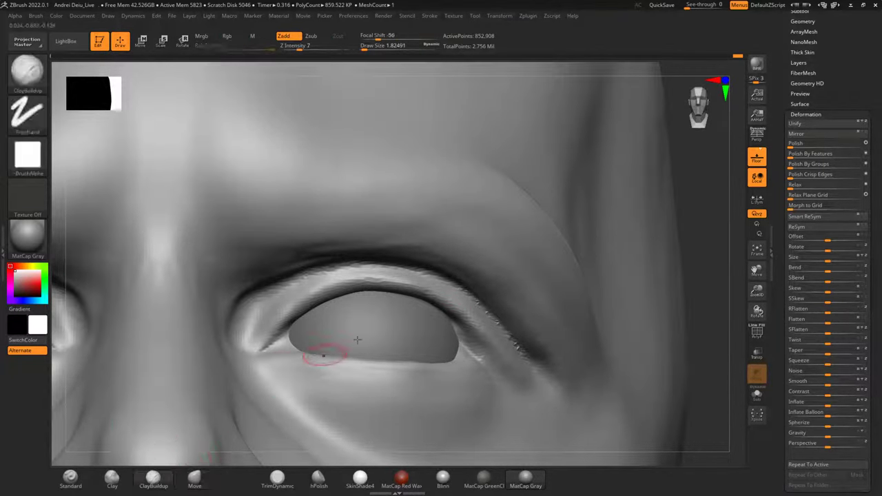
{"action": "left_click_drag", "start_coordinate": [452, 329], "coordinate": [448, 317]}
{"action": "left_click_drag", "start_coordinate": [695, 288], "coordinate": [718, 259]}
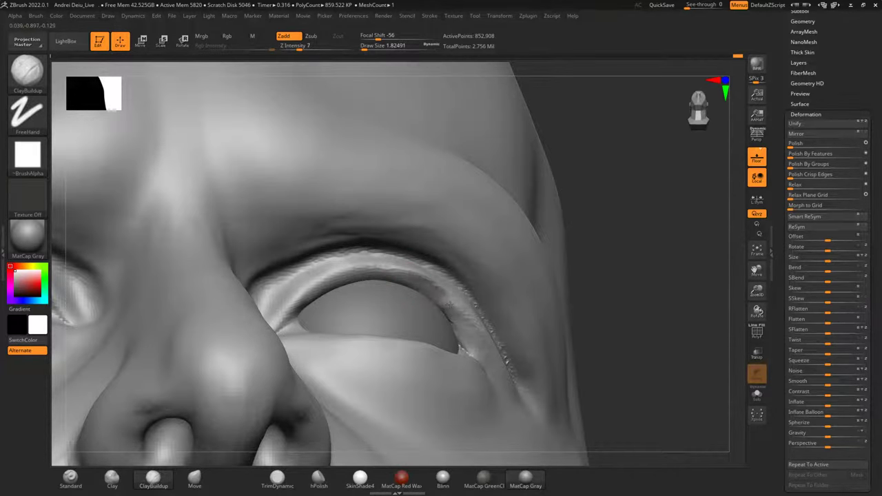
{"action": "left_click_drag", "start_coordinate": [622, 262], "coordinate": [553, 248]}
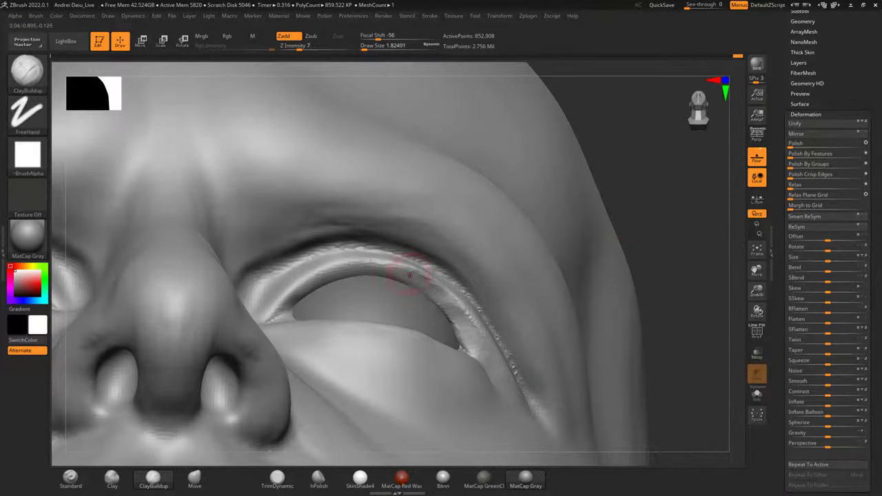
{"action": "mouse_move", "coordinate": [376, 269]}
{"action": "left_mouse_down"}
{"action": "mouse_move", "coordinate": [325, 276]}
{"action": "mouse_move", "coordinate": [287, 297]}
{"action": "mouse_move", "coordinate": [314, 281]}
{"action": "mouse_move", "coordinate": [296, 292]}
{"action": "left_mouse_up"}
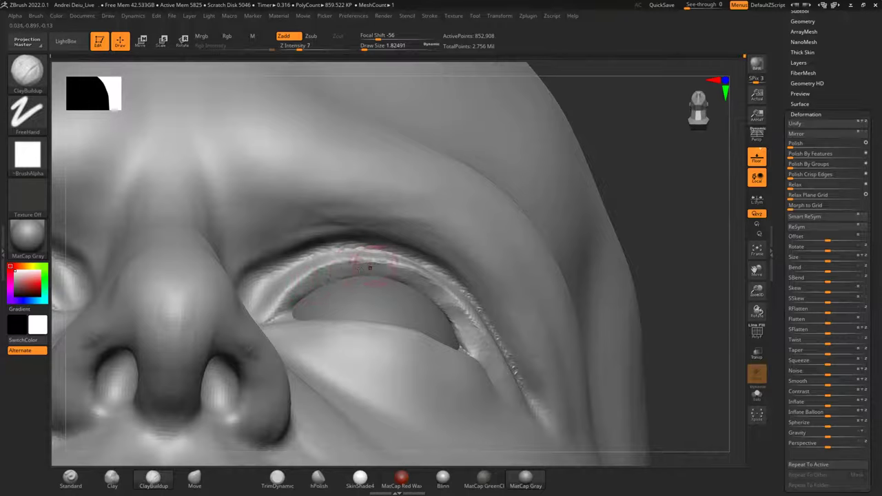
{"action": "left_click_drag", "start_coordinate": [387, 274], "coordinate": [426, 288]}
{"action": "left_click_drag", "start_coordinate": [460, 327], "coordinate": [472, 345]}
{"action": "left_click_drag", "start_coordinate": [675, 205], "coordinate": [686, 293], "text": "ctrl"}
Smooth the outer end of the upper eyelid and remesh the head again.
{"action": "left_click_drag", "start_coordinate": [655, 221], "coordinate": [679, 260]}
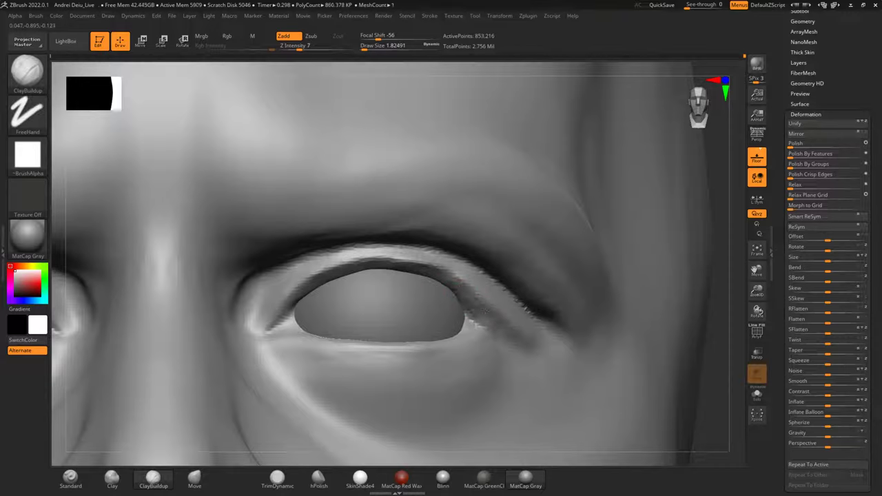
{"action": "left_click_drag", "start_coordinate": [727, 290], "coordinate": [697, 310]}
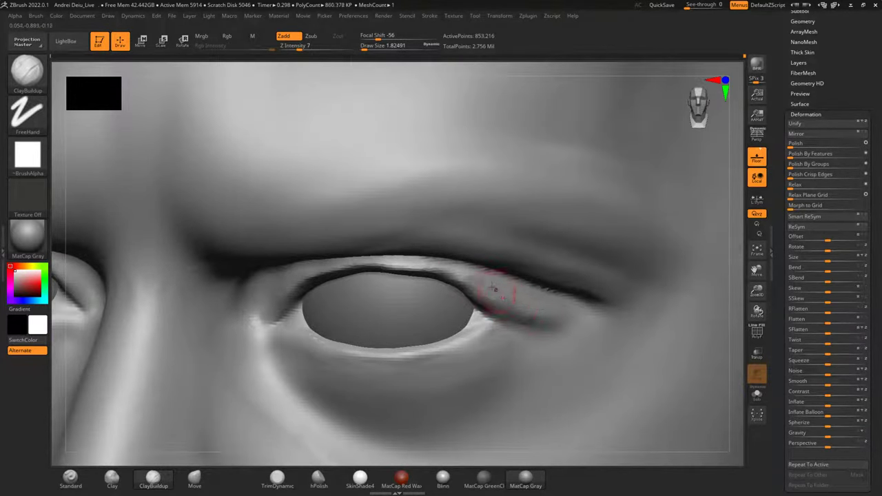
{"action": "mouse_move", "coordinate": [501, 295]}
{"action": "left_mouse_down", "text": "shift"}
{"action": "mouse_move", "coordinate": [468, 276]}
{"action": "mouse_move", "coordinate": [414, 268]}
{"action": "mouse_move", "coordinate": [286, 282]}
{"action": "mouse_move", "coordinate": [257, 311]}
{"action": "mouse_move", "coordinate": [472, 278]}
{"action": "mouse_move", "coordinate": [547, 318]}
{"action": "mouse_move", "coordinate": [538, 311]}
{"action": "left_mouse_up", "text": "shift"}
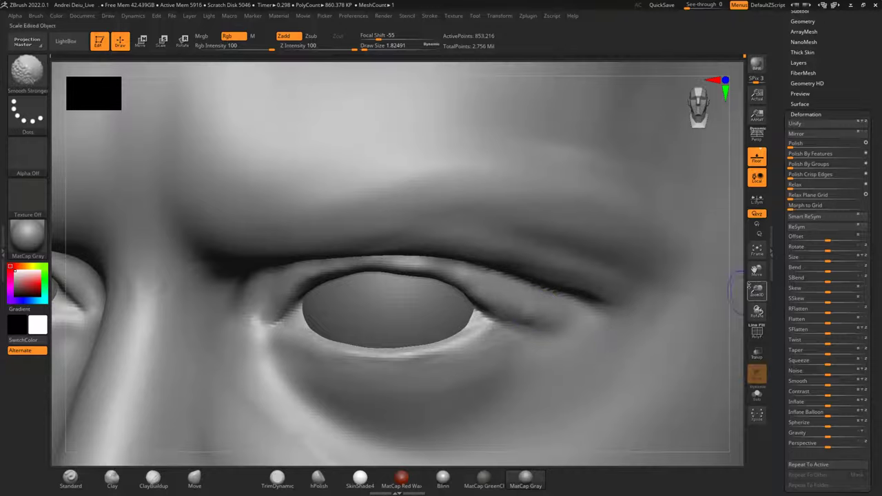
{"action": "left_click_drag", "start_coordinate": [739, 285], "coordinate": [699, 288]}
{"action": "left_click_drag", "start_coordinate": [230, 323], "coordinate": [217, 416]}
{"action": "left_click_drag", "start_coordinate": [164, 282], "coordinate": [218, 315]}
Thicken the upper eyelid above the eyeball and toward the outer corner with ClayBuildup strokes.
{"action": "mouse_move", "coordinate": [320, 357]}
{"action": "left_mouse_down"}
{"action": "mouse_move", "coordinate": [422, 308]}
{"action": "mouse_move", "coordinate": [442, 316]}
{"action": "left_mouse_up"}
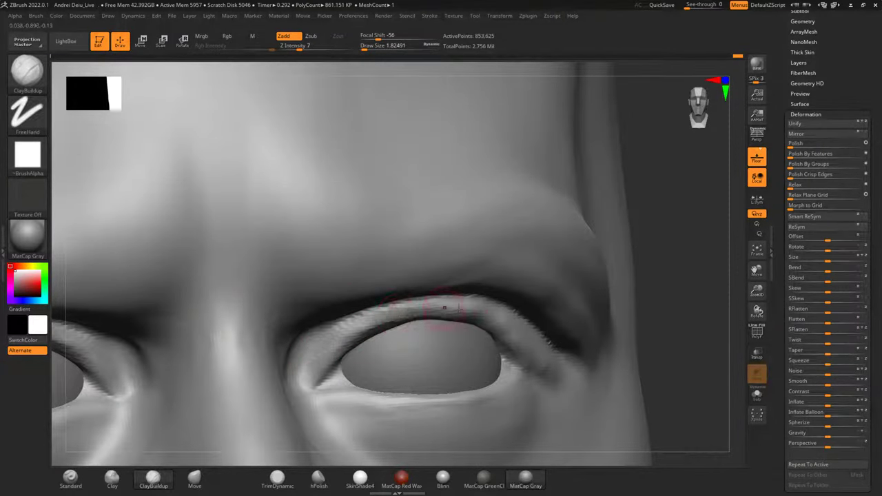
{"action": "left_click_drag", "start_coordinate": [697, 272], "coordinate": [679, 250]}
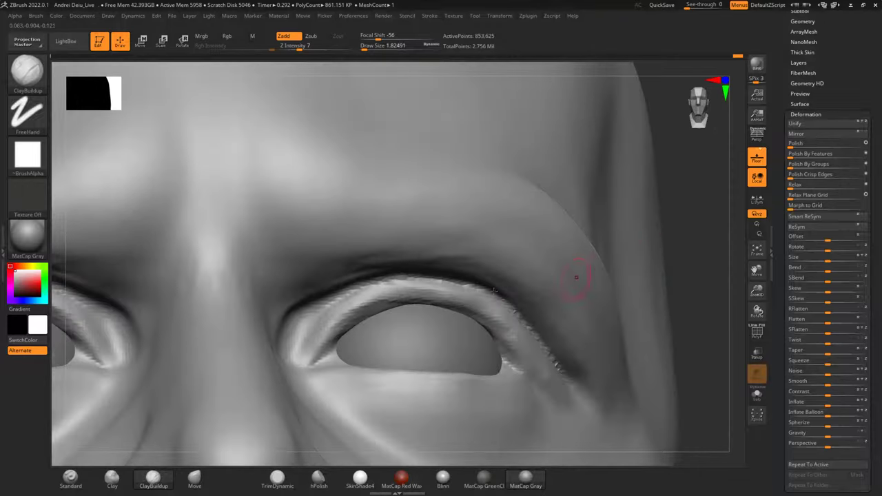
{"action": "left_click_drag", "start_coordinate": [350, 303], "coordinate": [405, 302]}
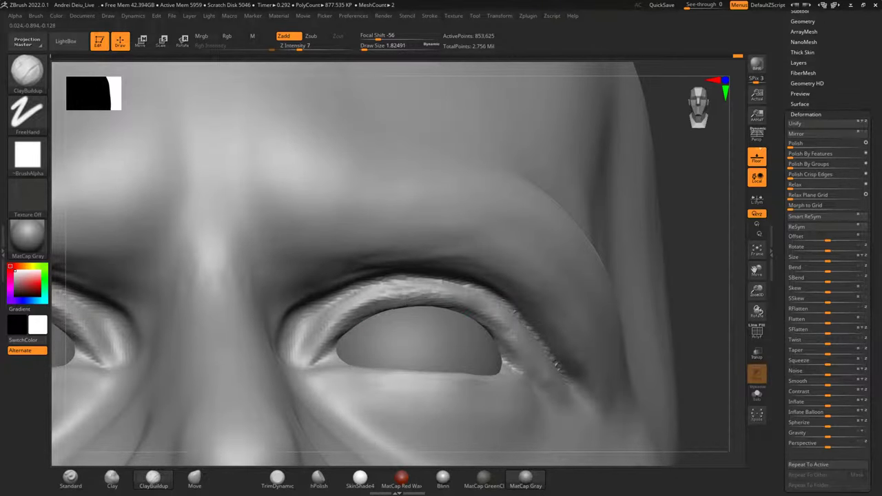
{"action": "mouse_move", "coordinate": [336, 337]}
{"action": "left_mouse_down"}
{"action": "mouse_move", "coordinate": [367, 317]}
{"action": "mouse_move", "coordinate": [445, 307]}
{"action": "mouse_move", "coordinate": [482, 322]}
{"action": "mouse_move", "coordinate": [501, 348]}
{"action": "left_mouse_up"}
{"action": "left_click_drag", "start_coordinate": [471, 315], "coordinate": [502, 346]}
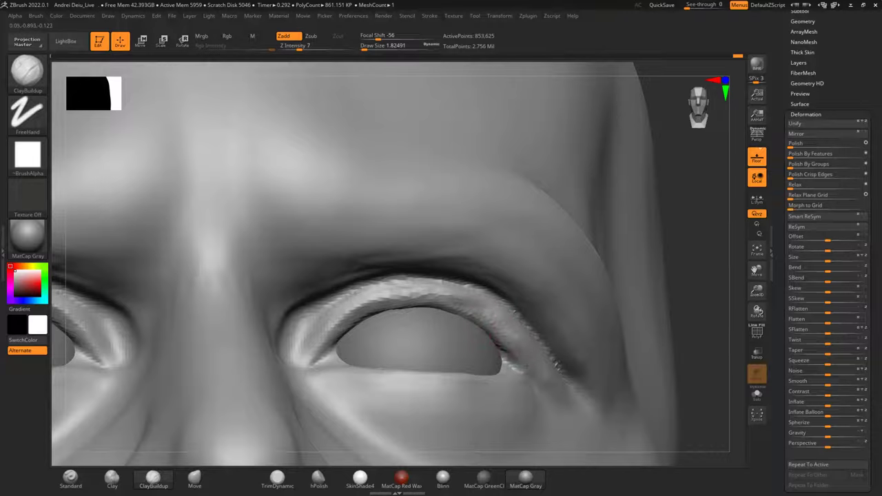
Layer clay along the upper eyelid down to the inner corner and past the outer corner, and remesh the head with DynaMesh.
{"action": "left_click_drag", "start_coordinate": [699, 256], "coordinate": [564, 304]}
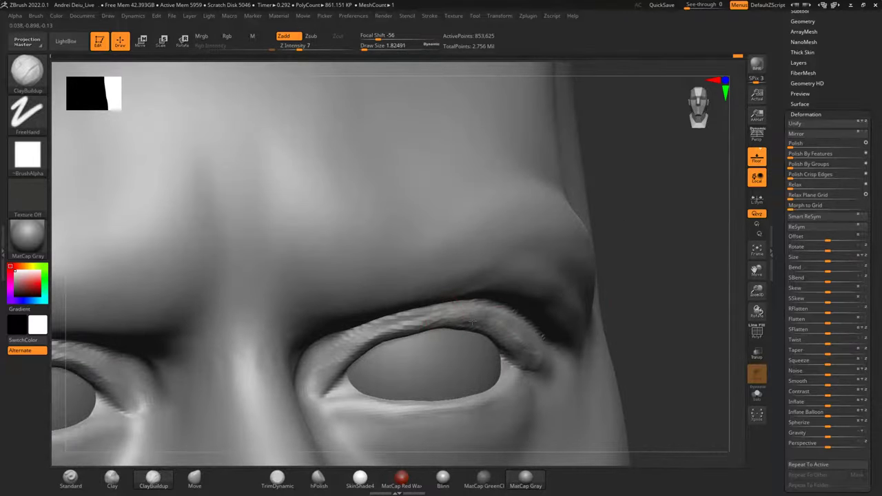
{"action": "mouse_move", "coordinate": [432, 315]}
{"action": "left_mouse_down"}
{"action": "mouse_move", "coordinate": [346, 338]}
{"action": "mouse_move", "coordinate": [309, 386]}
{"action": "left_mouse_up"}
{"action": "left_click_drag", "start_coordinate": [378, 332], "coordinate": [347, 340]}
{"action": "left_click_drag", "start_coordinate": [428, 313], "coordinate": [367, 331]}
{"action": "mouse_move", "coordinate": [458, 308]}
{"action": "left_mouse_down"}
{"action": "mouse_move", "coordinate": [405, 315]}
{"action": "mouse_move", "coordinate": [335, 367]}
{"action": "left_mouse_up"}
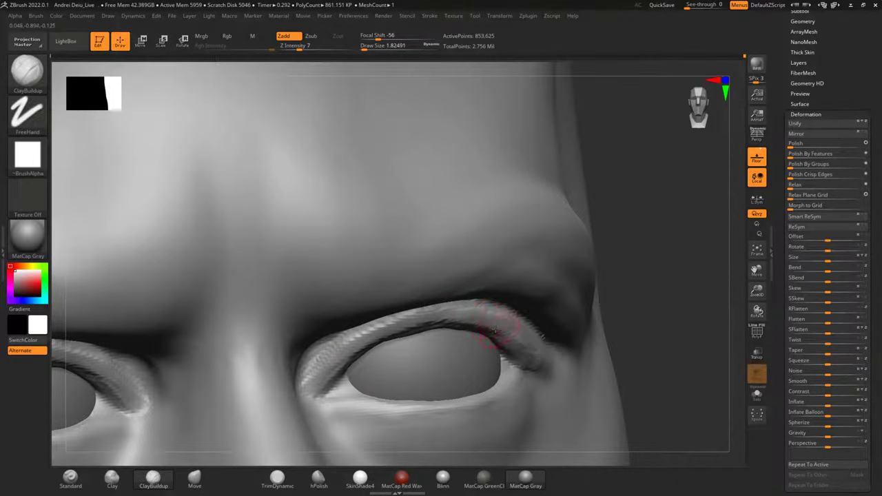
{"action": "left_click_drag", "start_coordinate": [656, 293], "coordinate": [592, 298]}
{"action": "mouse_move", "coordinate": [530, 324]}
{"action": "left_mouse_down"}
{"action": "mouse_move", "coordinate": [556, 345]}
{"action": "mouse_move", "coordinate": [510, 331]}
{"action": "mouse_move", "coordinate": [600, 359]}
{"action": "mouse_move", "coordinate": [587, 347]}
{"action": "mouse_move", "coordinate": [591, 363]}
{"action": "mouse_move", "coordinate": [583, 365]}
{"action": "left_mouse_up"}
{"action": "left_click_drag", "start_coordinate": [735, 321], "coordinate": [682, 244], "text": "shift"}
{"action": "left_click_drag", "start_coordinate": [714, 265], "coordinate": [724, 350], "text": "ctrl"}
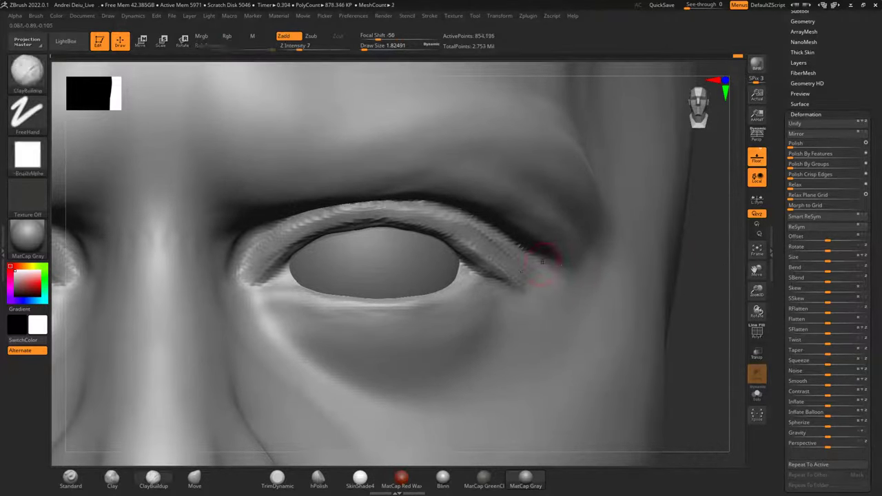
{"action": "mouse_move", "coordinate": [712, 294]}
{"action": "left_mouse_down"}
{"action": "mouse_move", "coordinate": [708, 336]}
{"action": "mouse_move", "coordinate": [710, 263]}
{"action": "mouse_move", "coordinate": [705, 300]}
{"action": "mouse_move", "coordinate": [726, 299]}
{"action": "left_mouse_up"}
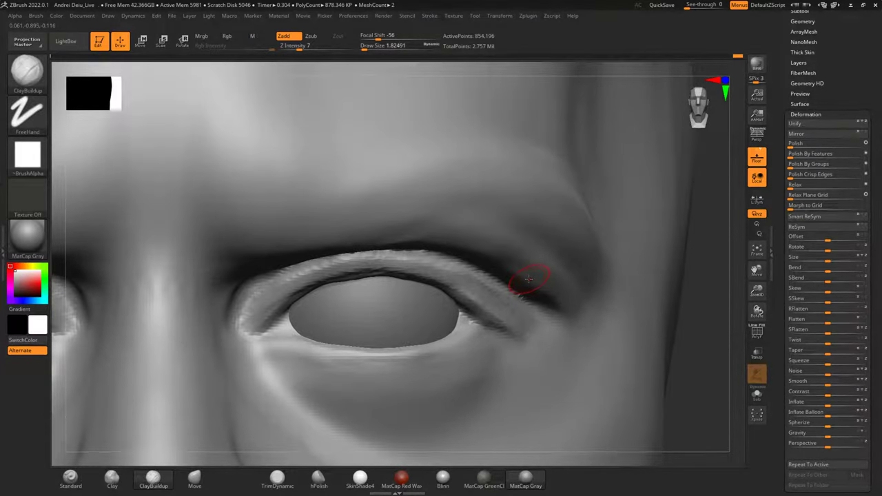
Check the whole face from the front and three-quarter view, and smooth the cheek beside the nostril.
{"action": "scroll", "coordinate": [528, 279], "scroll_direction": "down", "scroll_amount": 10}
{"action": "scroll", "coordinate": [528, 280], "scroll_direction": "up", "scroll_amount": 5}
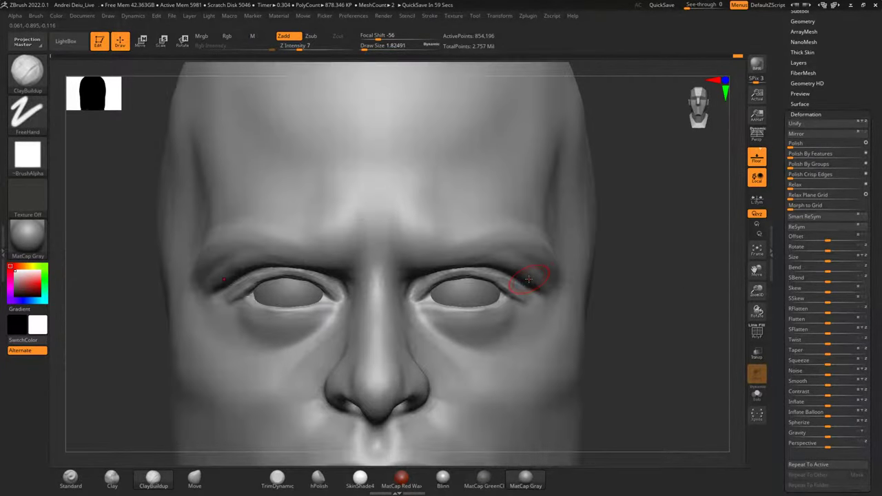
{"action": "scroll", "coordinate": [528, 279], "scroll_direction": "down", "scroll_amount": 5}
{"action": "scroll", "coordinate": [529, 280], "scroll_direction": "up", "scroll_amount": 3}
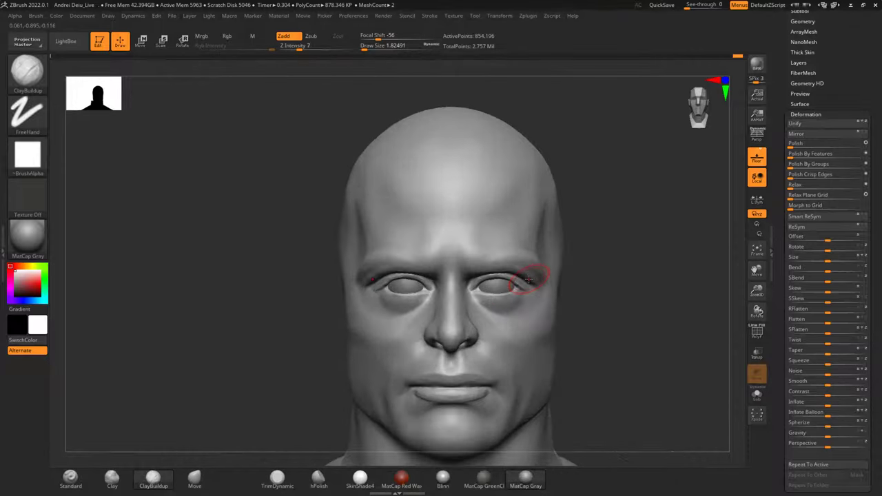
{"action": "left_click_drag", "start_coordinate": [636, 340], "coordinate": [630, 292]}
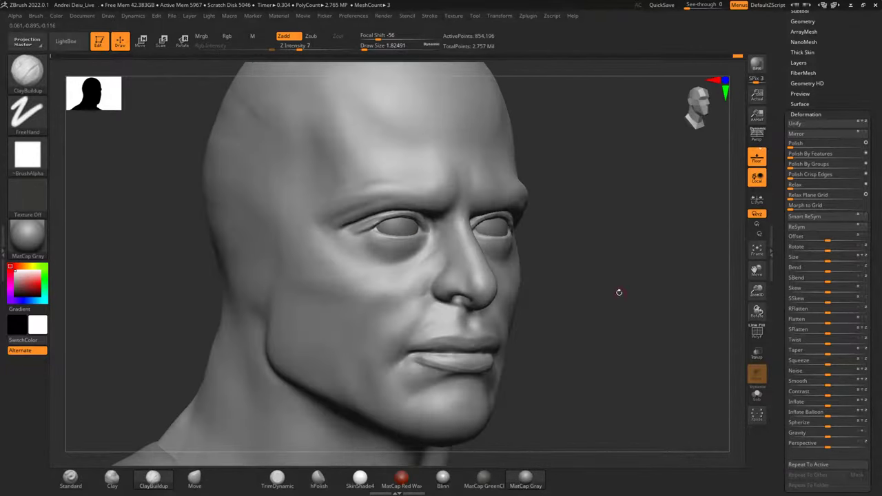
{"action": "left_click_drag", "start_coordinate": [423, 303], "coordinate": [414, 307], "text": "shift"}
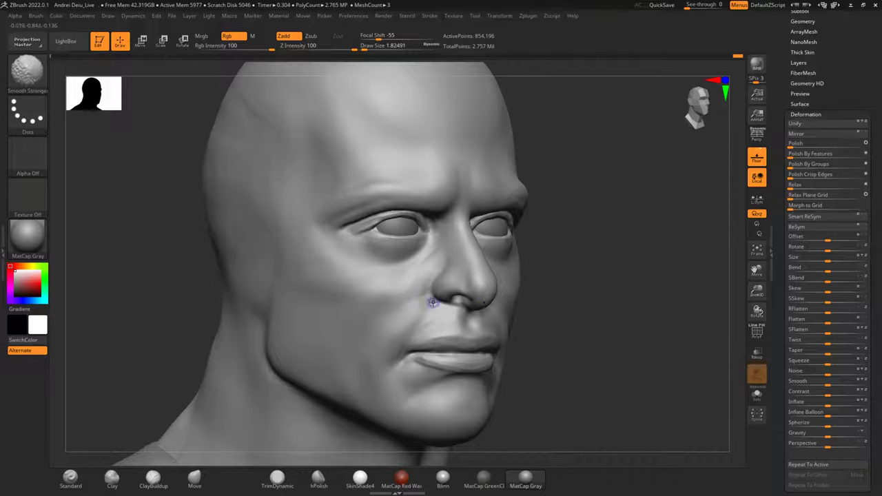
{"action": "mouse_move", "coordinate": [654, 303]}
{"action": "left_mouse_down", "text": "shift"}
{"action": "mouse_move", "coordinate": [646, 299]}
{"action": "mouse_move", "coordinate": [642, 335]}
{"action": "left_mouse_up", "text": "shift"}
{"action": "mouse_move", "coordinate": [645, 281]}
{"action": "left_mouse_down", "text": "alt"}
{"action": "mouse_move", "coordinate": [648, 312]}
{"action": "mouse_move", "coordinate": [623, 299]}
{"action": "left_mouse_up", "text": "alt"}
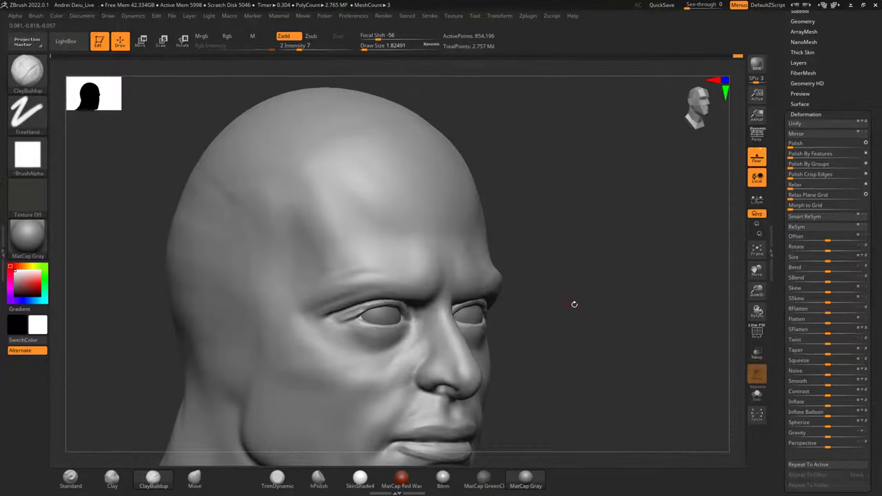
Set the ClayBuildup draw size to about 8.42, and build up and smooth the area between the inner eye corner and the nose.
{"action": "key", "text": "F1"}
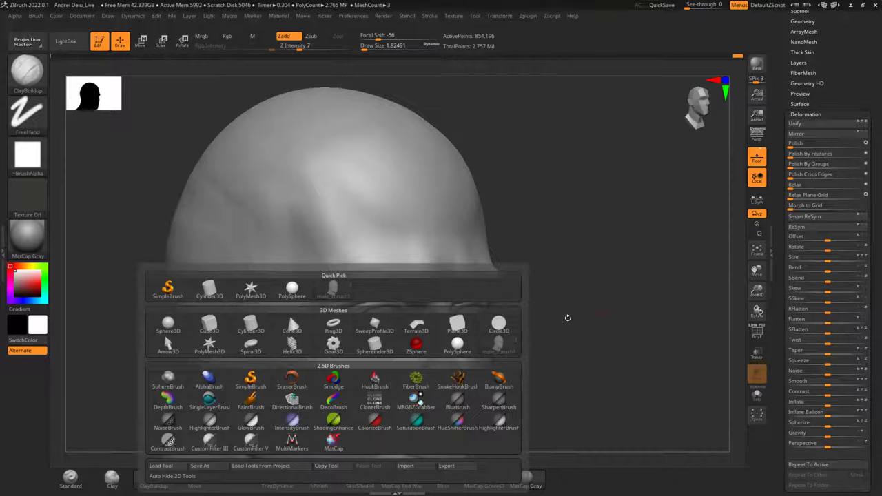
{"action": "key", "text": "space"}
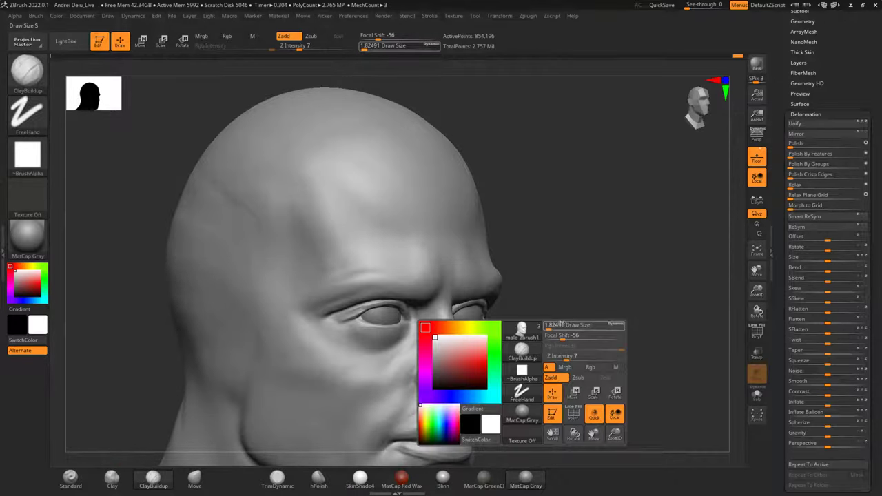
{"action": "left_click_drag", "start_coordinate": [557, 326], "coordinate": [561, 325]}
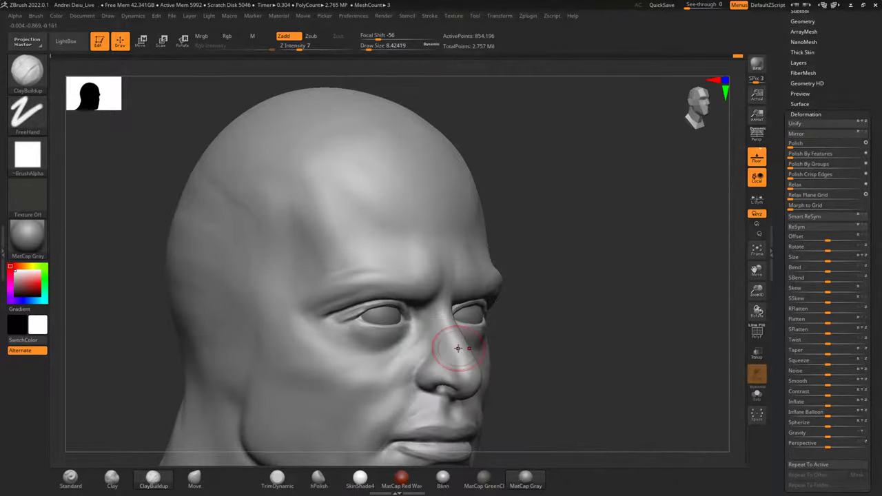
{"action": "right_click_drag", "start_coordinate": [458, 348], "coordinate": [459, 348], "text": "ctrl"}
{"action": "mouse_move", "coordinate": [398, 345]}
{"action": "left_mouse_down"}
{"action": "mouse_move", "coordinate": [415, 321]}
{"action": "mouse_move", "coordinate": [388, 364]}
{"action": "mouse_move", "coordinate": [405, 262]}
{"action": "mouse_move", "coordinate": [424, 341]}
{"action": "left_mouse_up"}
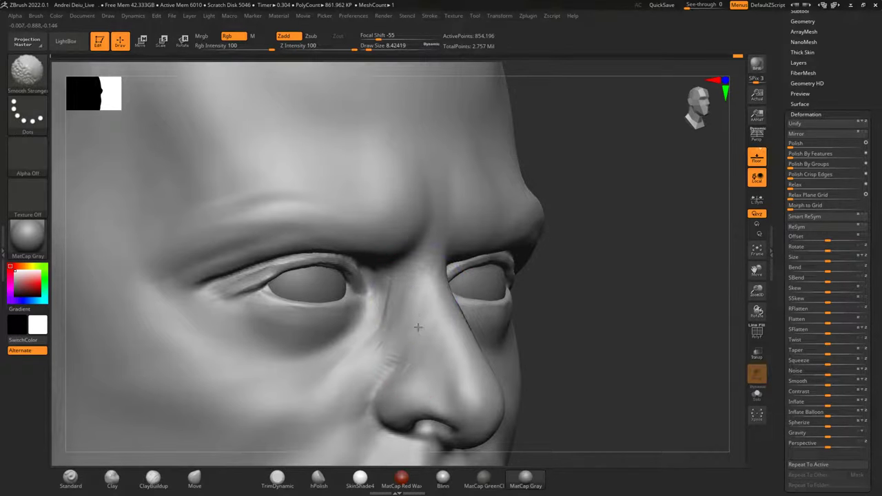
Set the ClayBuildup draw size to about 6.58, build up the cheek from the nose outward below the eye, and smooth it.
{"action": "mouse_move", "coordinate": [596, 287]}
{"action": "left_mouse_down", "text": "alt"}
{"action": "mouse_move", "coordinate": [588, 222]}
{"action": "mouse_move", "coordinate": [640, 296]}
{"action": "left_mouse_up", "text": "alt"}
{"action": "mouse_move", "coordinate": [112, 406]}
{"action": "left_mouse_down", "text": "alt"}
{"action": "mouse_move", "coordinate": [133, 359]}
{"action": "mouse_move", "coordinate": [144, 369]}
{"action": "mouse_move", "coordinate": [226, 329]}
{"action": "mouse_move", "coordinate": [278, 316]}
{"action": "left_mouse_up", "text": "alt"}
{"action": "key", "text": "space"}
{"action": "key", "text": "space"}
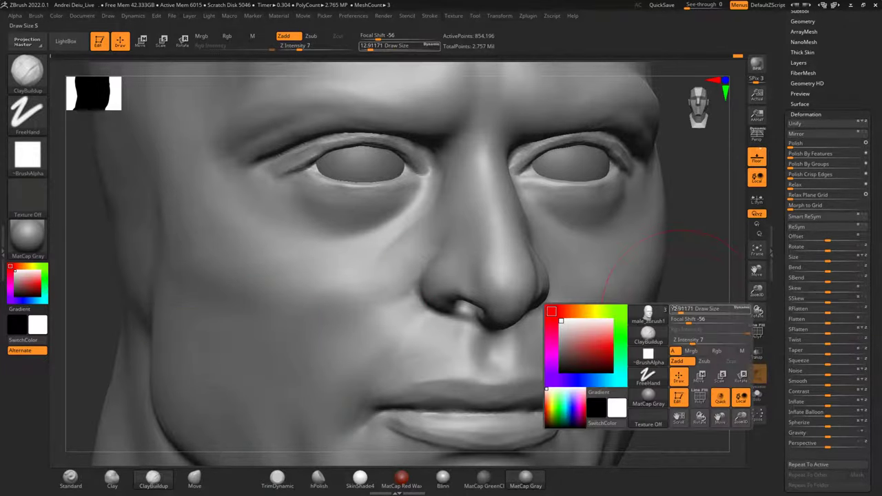
{"action": "left_click_drag", "start_coordinate": [678, 311], "coordinate": [681, 311]}
{"action": "mouse_move", "coordinate": [624, 305]}
{"action": "left_mouse_down"}
{"action": "mouse_move", "coordinate": [665, 299]}
{"action": "mouse_move", "coordinate": [653, 288]}
{"action": "left_mouse_up"}
{"action": "key", "text": "space"}
{"action": "left_click_drag", "start_coordinate": [429, 261], "coordinate": [384, 315]}
{"action": "mouse_move", "coordinate": [434, 240]}
{"action": "left_mouse_down"}
{"action": "mouse_move", "coordinate": [406, 254]}
{"action": "mouse_move", "coordinate": [365, 303]}
{"action": "left_mouse_up"}
{"action": "mouse_move", "coordinate": [411, 269]}
{"action": "left_mouse_down"}
{"action": "mouse_move", "coordinate": [357, 312]}
{"action": "mouse_move", "coordinate": [348, 333]}
{"action": "mouse_move", "coordinate": [326, 307]}
{"action": "left_mouse_up"}
{"action": "left_click_drag", "start_coordinate": [351, 247], "coordinate": [262, 272]}
{"action": "left_click_drag", "start_coordinate": [354, 270], "coordinate": [241, 303]}
{"action": "left_click_drag", "start_coordinate": [344, 242], "coordinate": [238, 286]}
{"action": "mouse_move", "coordinate": [343, 266]}
{"action": "left_mouse_down"}
{"action": "mouse_move", "coordinate": [249, 320]}
{"action": "mouse_move", "coordinate": [279, 295]}
{"action": "mouse_move", "coordinate": [267, 285]}
{"action": "mouse_move", "coordinate": [383, 308]}
{"action": "mouse_move", "coordinate": [308, 364]}
{"action": "mouse_move", "coordinate": [379, 299]}
{"action": "left_mouse_up"}
{"action": "left_click_drag", "start_coordinate": [433, 237], "coordinate": [360, 321], "text": "shift"}
Build up the fold running from the nostril past the mouth corner, and smooth it together with the cheek.
{"action": "left_click_drag", "start_coordinate": [600, 299], "coordinate": [639, 232], "text": "alt"}
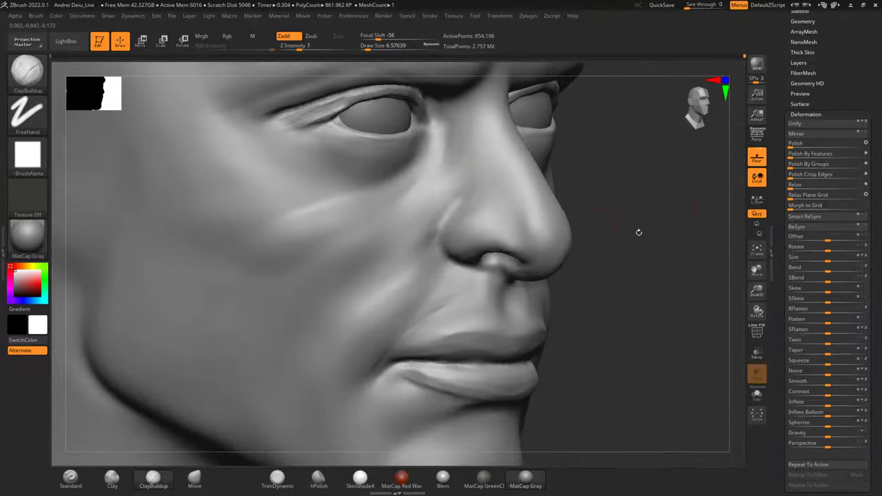
{"action": "left_click_drag", "start_coordinate": [393, 278], "coordinate": [312, 372]}
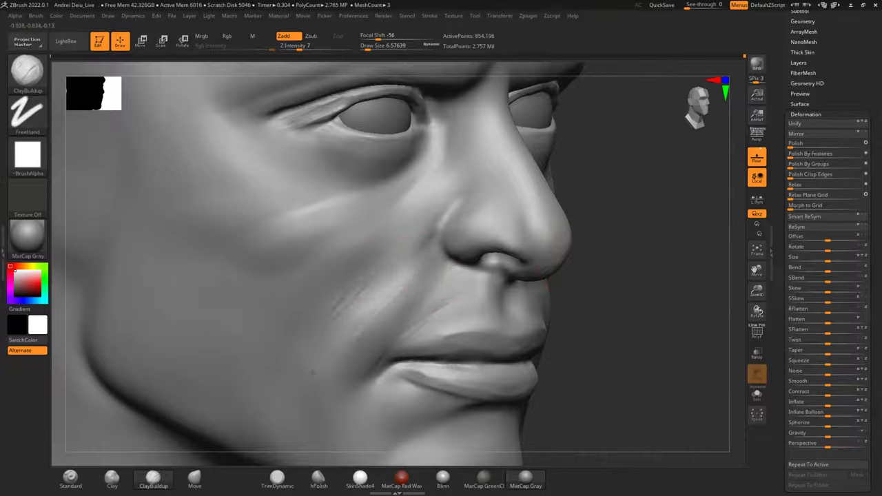
{"action": "key", "text": "shift"}
{"action": "left_click_drag", "start_coordinate": [382, 272], "coordinate": [336, 309], "text": "shift"}
{"action": "mouse_move", "coordinate": [574, 293]}
{"action": "left_mouse_down", "text": "shift"}
{"action": "mouse_move", "coordinate": [627, 312]}
{"action": "mouse_move", "coordinate": [642, 239]}
{"action": "mouse_move", "coordinate": [604, 269]}
{"action": "left_mouse_up", "text": "shift"}
{"action": "left_click_drag", "start_coordinate": [238, 331], "coordinate": [207, 333], "text": "shift"}
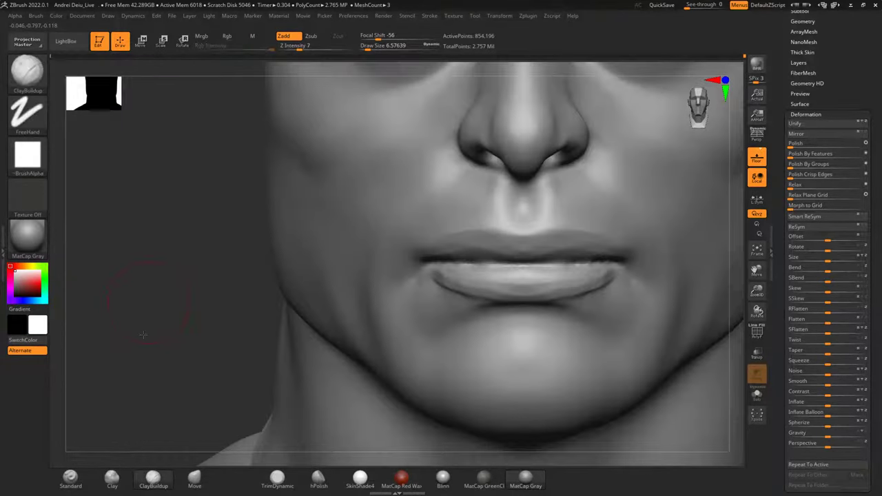
{"action": "left_click_drag", "start_coordinate": [143, 275], "coordinate": [131, 379], "text": "alt"}
{"action": "left_click_drag", "start_coordinate": [107, 351], "coordinate": [165, 338]}
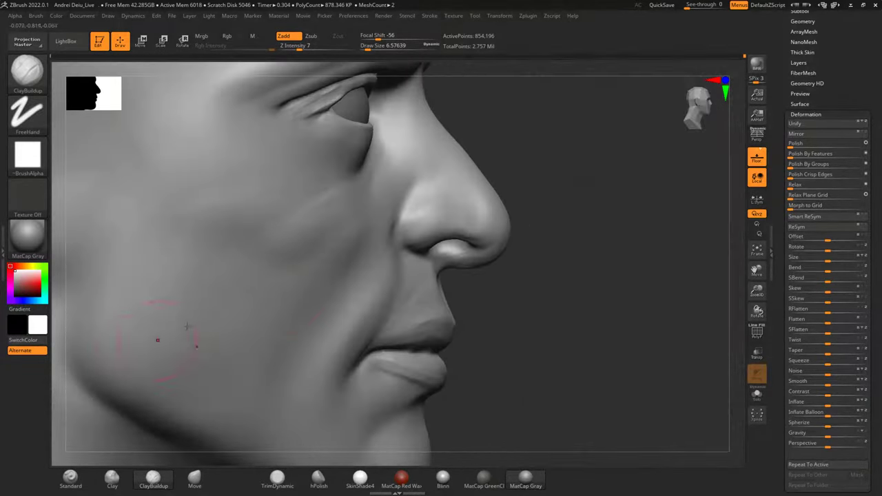
{"action": "left_click_drag", "start_coordinate": [354, 270], "coordinate": [311, 220], "text": "shift"}
{"action": "left_click_drag", "start_coordinate": [250, 227], "coordinate": [303, 229], "text": "shift"}
Fill the cheek below the cheekbone with crossing ClayBuildup strokes and smooth them into the surface.
{"action": "mouse_move", "coordinate": [577, 254]}
{"action": "left_mouse_down", "text": "shift"}
{"action": "mouse_move", "coordinate": [615, 258]}
{"action": "mouse_move", "coordinate": [585, 289]}
{"action": "mouse_move", "coordinate": [638, 312]}
{"action": "left_mouse_up", "text": "shift"}
{"action": "left_click_drag", "start_coordinate": [315, 283], "coordinate": [406, 322]}
{"action": "left_click_drag", "start_coordinate": [285, 298], "coordinate": [394, 329]}
{"action": "mouse_move", "coordinate": [309, 315]}
{"action": "left_mouse_down"}
{"action": "mouse_move", "coordinate": [415, 337]}
{"action": "mouse_move", "coordinate": [379, 352]}
{"action": "left_mouse_up"}
{"action": "left_click_drag", "start_coordinate": [433, 288], "coordinate": [359, 322]}
{"action": "left_click_drag", "start_coordinate": [358, 343], "coordinate": [441, 300]}
{"action": "left_click_drag", "start_coordinate": [388, 356], "coordinate": [453, 314]}
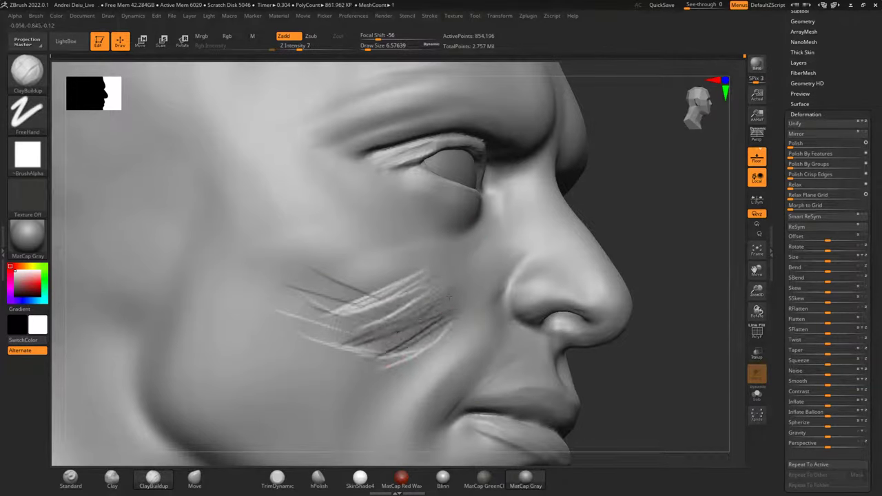
{"action": "left_click_drag", "start_coordinate": [345, 328], "coordinate": [417, 303]}
{"action": "mouse_move", "coordinate": [337, 313]}
{"action": "left_mouse_down"}
{"action": "mouse_move", "coordinate": [412, 273]}
{"action": "mouse_move", "coordinate": [397, 279]}
{"action": "left_mouse_up"}
{"action": "mouse_move", "coordinate": [319, 281]}
{"action": "left_mouse_down"}
{"action": "mouse_move", "coordinate": [379, 268]}
{"action": "mouse_move", "coordinate": [373, 259]}
{"action": "left_mouse_up"}
{"action": "mouse_move", "coordinate": [281, 273]}
{"action": "left_mouse_down"}
{"action": "mouse_move", "coordinate": [365, 260]}
{"action": "mouse_move", "coordinate": [407, 303]}
{"action": "mouse_move", "coordinate": [414, 329]}
{"action": "left_mouse_up"}
{"action": "mouse_move", "coordinate": [653, 274]}
{"action": "left_mouse_down", "text": "shift"}
{"action": "mouse_move", "coordinate": [685, 313]}
{"action": "mouse_move", "coordinate": [636, 280]}
{"action": "mouse_move", "coordinate": [586, 276]}
{"action": "left_mouse_up", "text": "shift"}
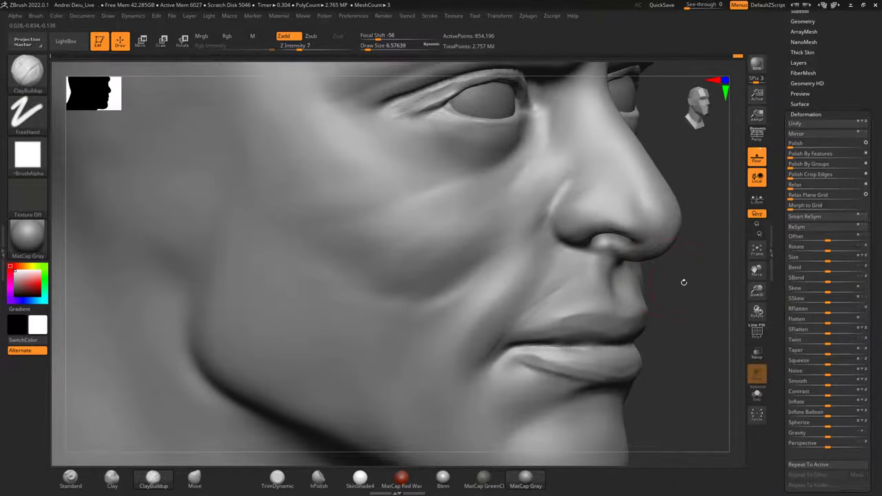
Add clay from the side of the nose down across the cheek, smooth it, and review the full figure.
{"action": "left_click_drag", "start_coordinate": [679, 322], "coordinate": [630, 296]}
{"action": "left_click_drag", "start_coordinate": [547, 201], "coordinate": [405, 296]}
{"action": "left_click_drag", "start_coordinate": [469, 265], "coordinate": [512, 239], "text": "shift"}
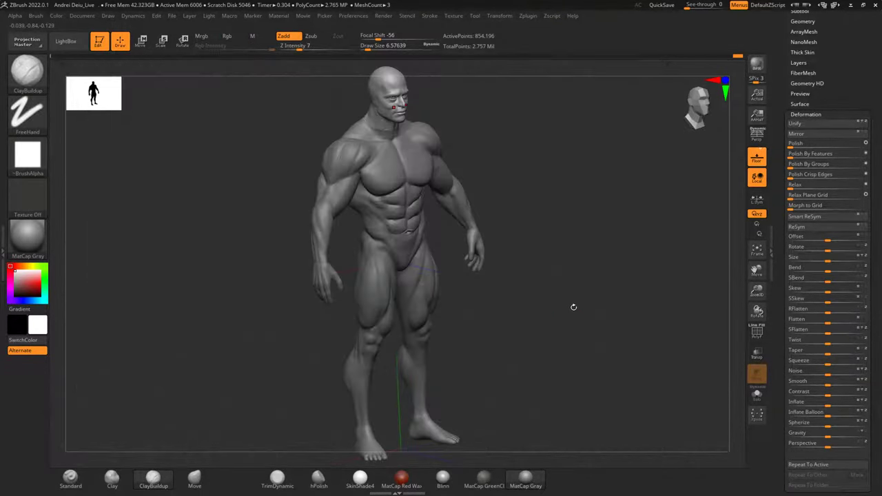
{"action": "left_click_drag", "start_coordinate": [469, 152], "coordinate": [489, 284], "text": "alt"}
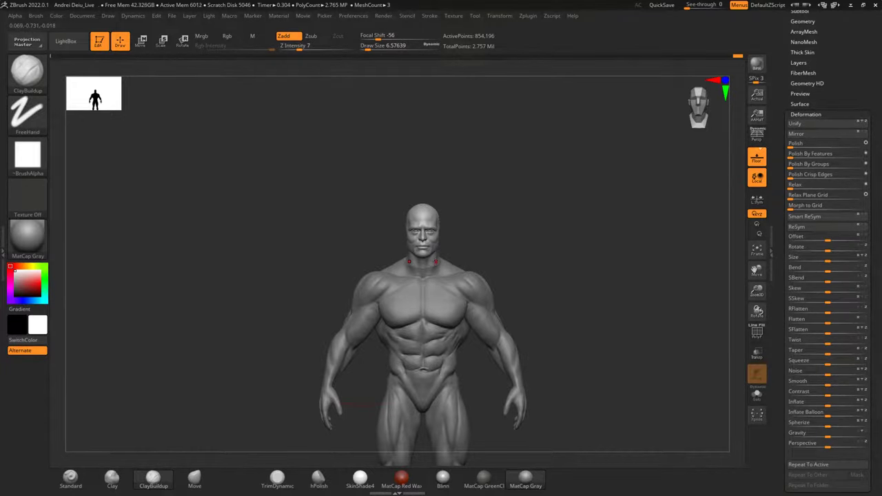
Smooth the cheek's lower edge below the cheekbone, beside the mouth.
{"action": "scroll", "coordinate": [436, 262], "scroll_direction": "up", "scroll_amount": 10}
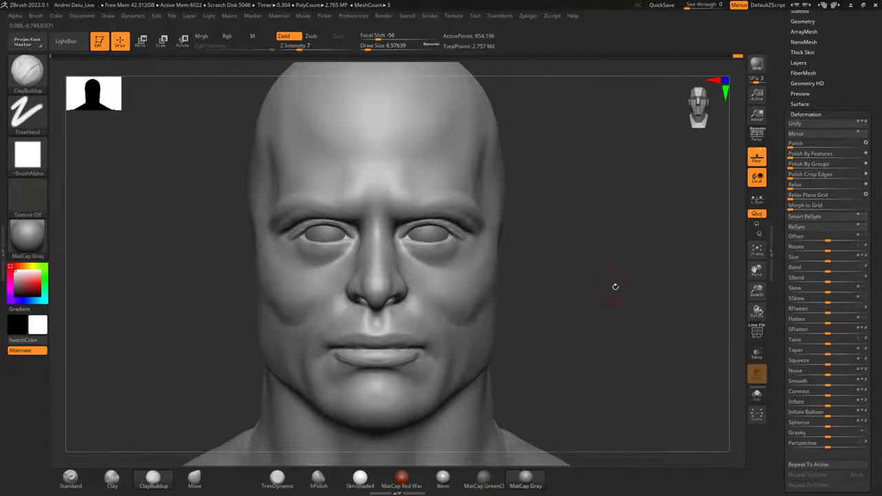
{"action": "left_click_drag", "start_coordinate": [612, 288], "coordinate": [535, 296]}
{"action": "key", "text": "shift"}
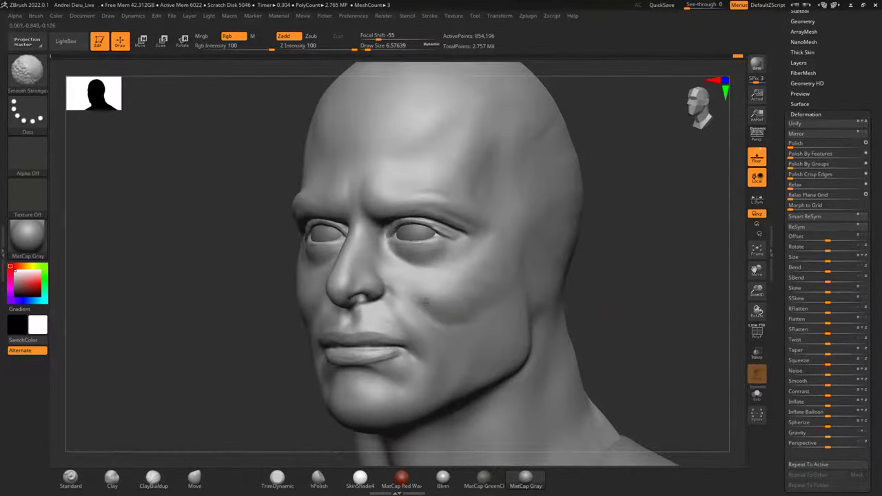
{"action": "left_click_drag", "start_coordinate": [478, 310], "coordinate": [489, 329], "text": "shift"}
{"action": "left_click_drag", "start_coordinate": [656, 300], "coordinate": [665, 298], "text": "shift"}
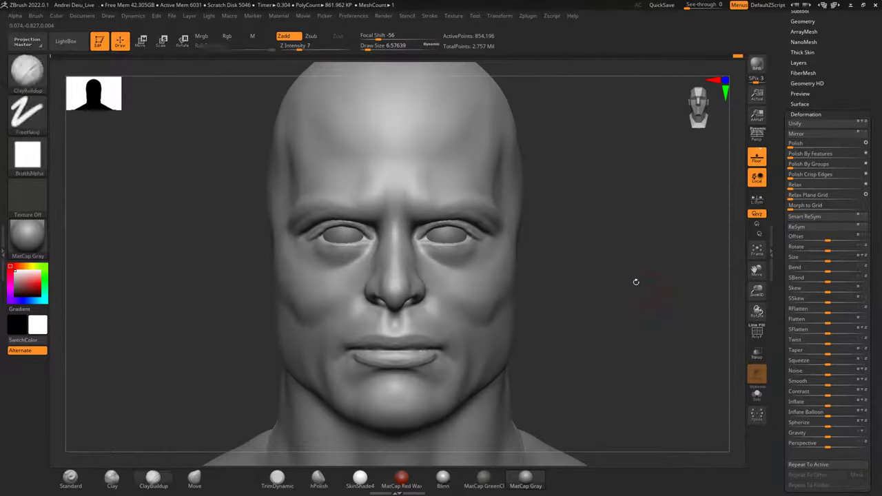
Set the draw size to about 21.62, flatten the cheek plane with TrimDynamic, and smooth it toward the jaw.
{"action": "left_click_drag", "start_coordinate": [610, 240], "coordinate": [567, 290]}
{"action": "key", "text": "space"}
{"action": "left_click_drag", "start_coordinate": [597, 235], "coordinate": [599, 235]}
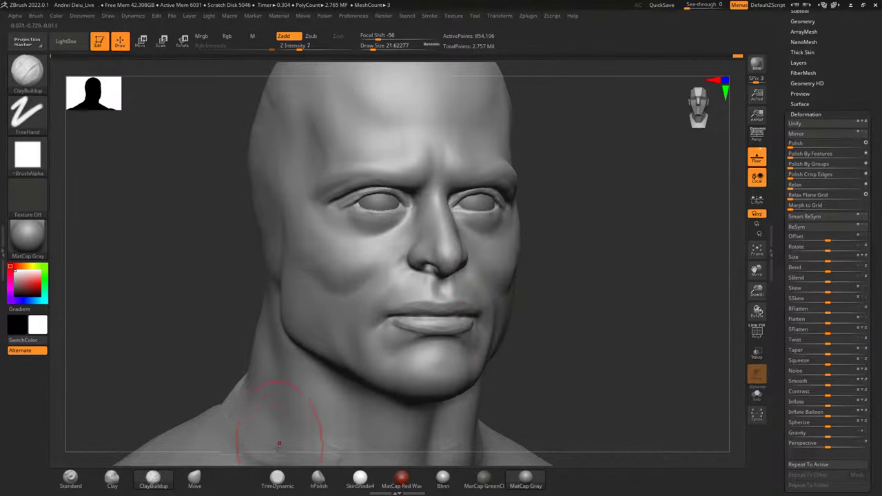
{"action": "left_click", "coordinate": [279, 479]}
{"action": "left_click_drag", "start_coordinate": [530, 331], "coordinate": [587, 305]}
{"action": "mouse_move", "coordinate": [375, 273]}
{"action": "left_mouse_down"}
{"action": "mouse_move", "coordinate": [390, 324]}
{"action": "mouse_move", "coordinate": [398, 311]}
{"action": "mouse_move", "coordinate": [402, 330]}
{"action": "left_mouse_up"}
{"action": "left_click_drag", "start_coordinate": [638, 277], "coordinate": [455, 317], "text": "shift"}
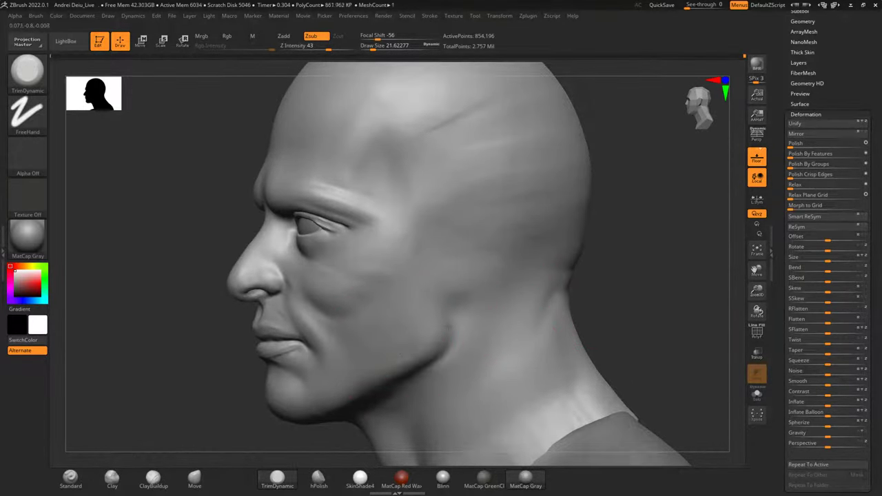
{"action": "key", "text": "shift"}
{"action": "left_click_drag", "start_coordinate": [621, 310], "coordinate": [682, 303], "text": "shift"}
{"action": "mouse_move", "coordinate": [561, 292]}
{"action": "left_mouse_down", "text": "alt"}
{"action": "mouse_move", "coordinate": [655, 277]}
{"action": "mouse_move", "coordinate": [613, 267]}
{"action": "left_mouse_up", "text": "alt"}
{"action": "key", "text": "space"}
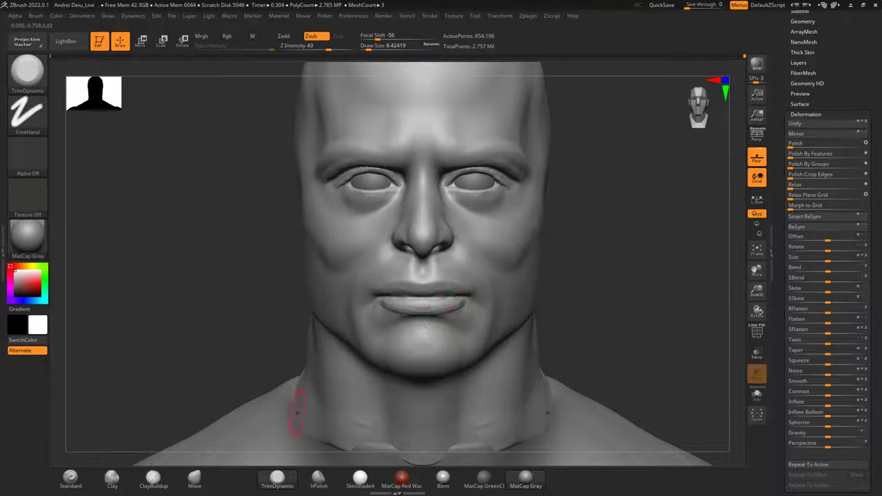
Reshape the jawline below the chin using the Move brush at a draw size of about 25.05, and smooth the area.
{"action": "left_click_drag", "start_coordinate": [613, 287], "coordinate": [400, 291]}
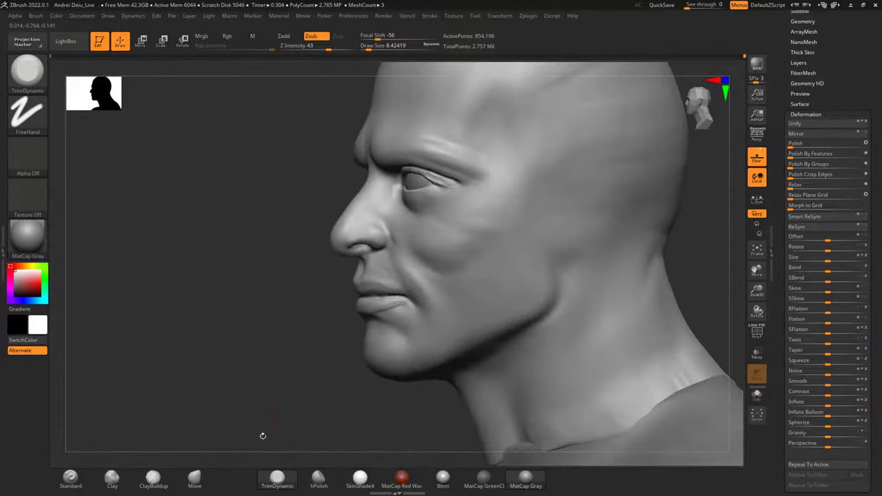
{"action": "left_click", "coordinate": [207, 477]}
{"action": "key", "text": "space"}
{"action": "left_click_drag", "start_coordinate": [288, 346], "coordinate": [296, 347]}
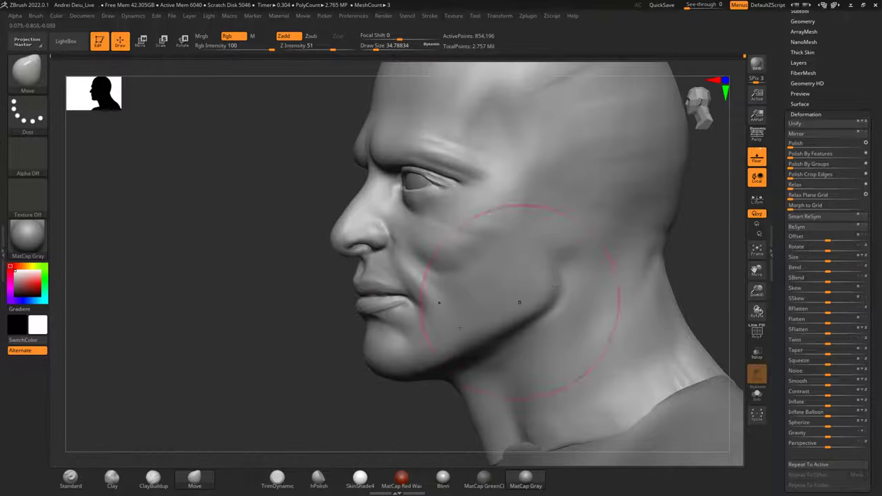
{"action": "key", "text": "space"}
{"action": "left_click", "coordinate": [258, 346]}
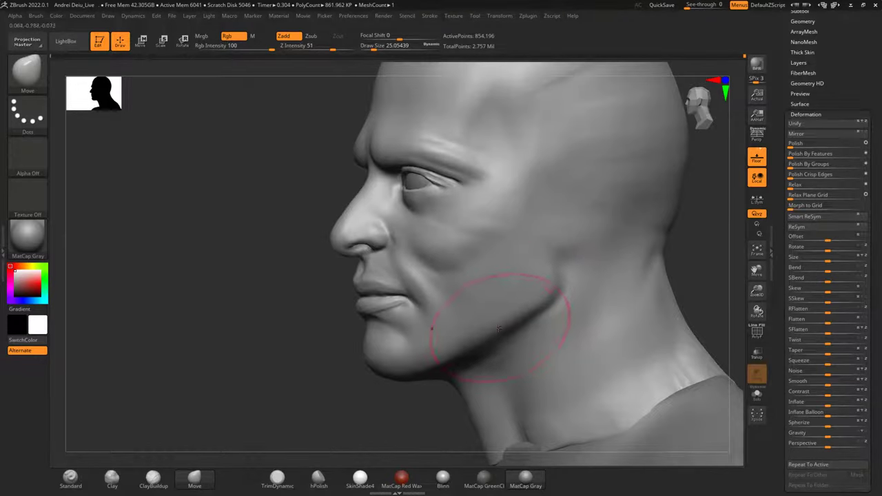
{"action": "left_click_drag", "start_coordinate": [391, 373], "coordinate": [390, 377]}
{"action": "left_click_drag", "start_coordinate": [311, 399], "coordinate": [568, 311]}
{"action": "mouse_move", "coordinate": [570, 255]}
{"action": "left_mouse_down", "text": "alt"}
{"action": "mouse_move", "coordinate": [582, 306]}
{"action": "mouse_move", "coordinate": [579, 277]}
{"action": "mouse_move", "coordinate": [431, 302]}
{"action": "left_mouse_up", "text": "alt"}
{"action": "mouse_move", "coordinate": [487, 307]}
{"action": "left_mouse_down", "text": "shift"}
{"action": "mouse_move", "coordinate": [547, 308]}
{"action": "mouse_move", "coordinate": [534, 316]}
{"action": "left_mouse_up", "text": "shift"}
{"action": "mouse_move", "coordinate": [675, 273]}
{"action": "left_mouse_down"}
{"action": "mouse_move", "coordinate": [663, 319]}
{"action": "mouse_move", "coordinate": [615, 237]}
{"action": "mouse_move", "coordinate": [600, 276]}
{"action": "mouse_move", "coordinate": [591, 263]}
{"action": "mouse_move", "coordinate": [599, 252]}
{"action": "mouse_move", "coordinate": [590, 252]}
{"action": "left_mouse_up"}
Set the draw size to about 14.2, build up the side of the cheek toward the jaw with ClayBuildup, and smooth it.
{"action": "key", "text": "space"}
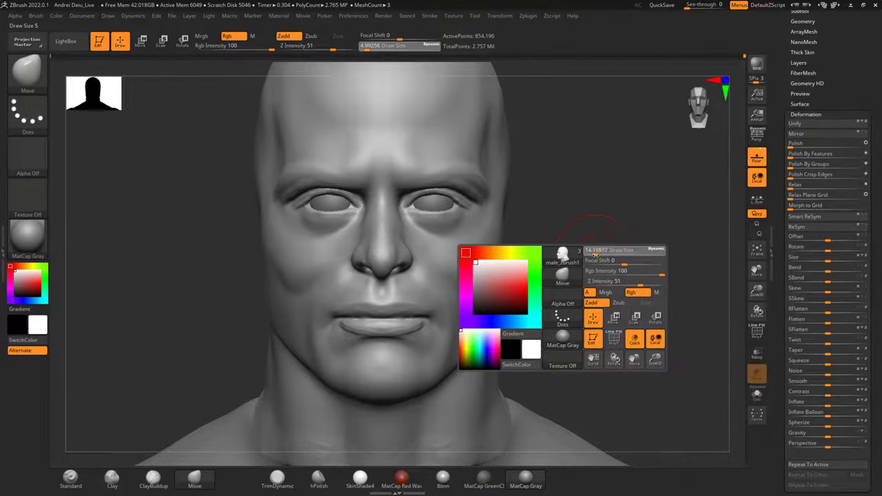
{"action": "left_click_drag", "start_coordinate": [538, 241], "coordinate": [512, 297]}
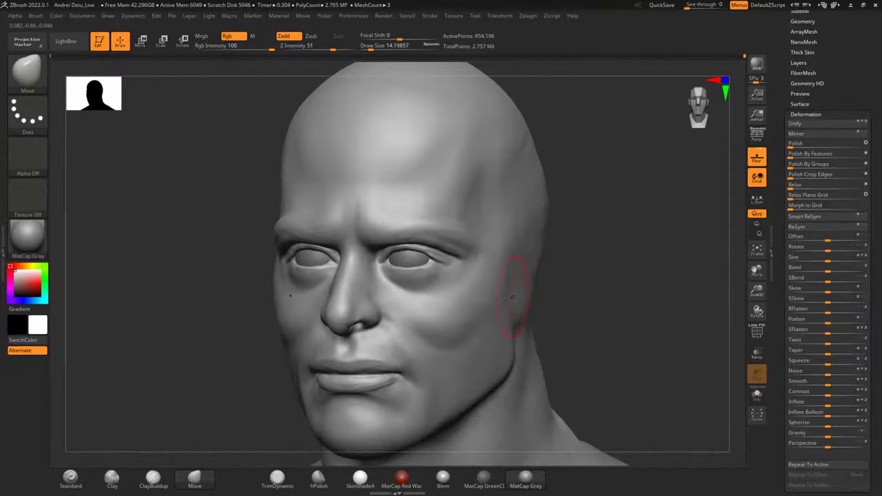
{"action": "mouse_move", "coordinate": [616, 292]}
{"action": "left_mouse_down"}
{"action": "mouse_move", "coordinate": [531, 295]}
{"action": "mouse_move", "coordinate": [459, 335]}
{"action": "left_mouse_up"}
{"action": "left_click", "coordinate": [153, 481]}
{"action": "left_click_drag", "start_coordinate": [497, 279], "coordinate": [455, 335]}
{"action": "left_click_drag", "start_coordinate": [459, 369], "coordinate": [483, 303], "text": "shift"}
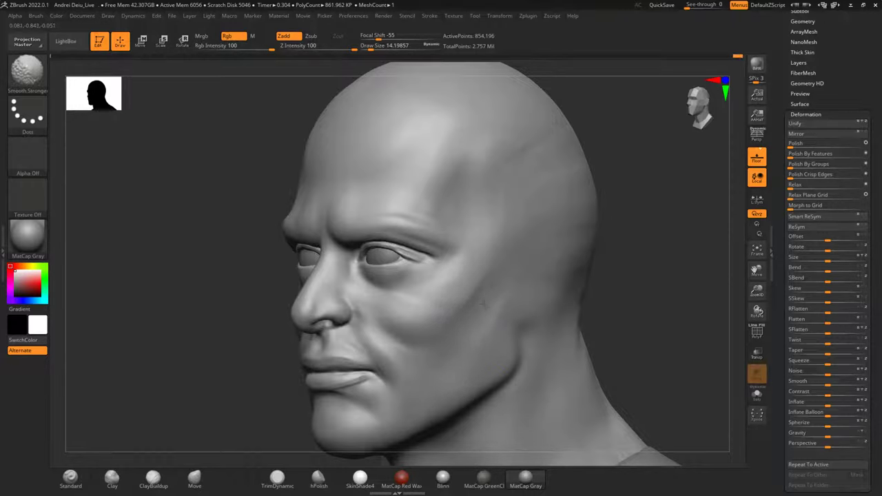
{"action": "mouse_move", "coordinate": [510, 291]}
{"action": "right_mouse_down"}
{"action": "mouse_move", "coordinate": [646, 256]}
{"action": "mouse_move", "coordinate": [597, 280]}
{"action": "mouse_move", "coordinate": [636, 249]}
{"action": "right_mouse_up"}
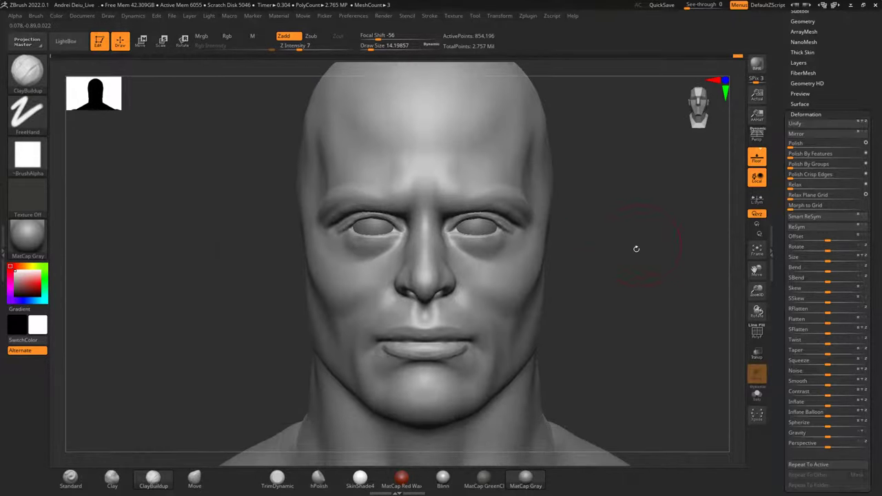
Smooth the cheek between cheekbone and jaw, and soften the area by the mouth at a draw size of about 8.42.
{"action": "left_click_drag", "start_coordinate": [630, 254], "coordinate": [481, 295]}
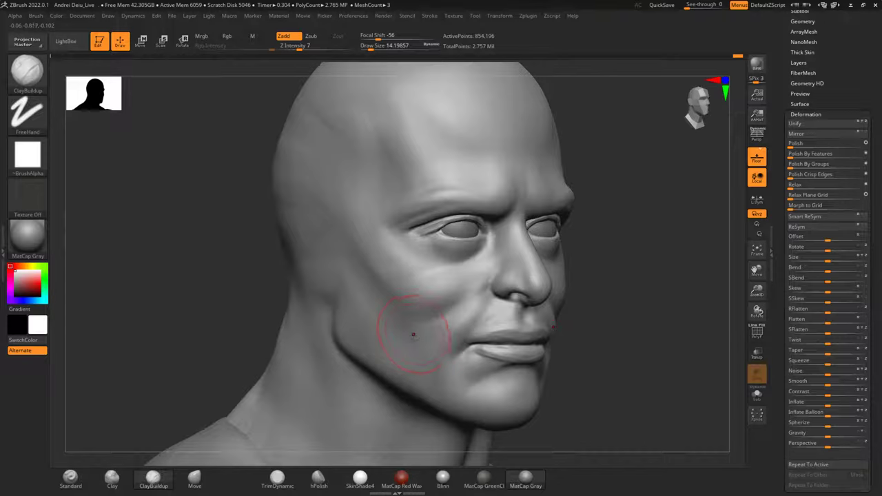
{"action": "left_click_drag", "start_coordinate": [437, 334], "coordinate": [422, 361], "text": "shift"}
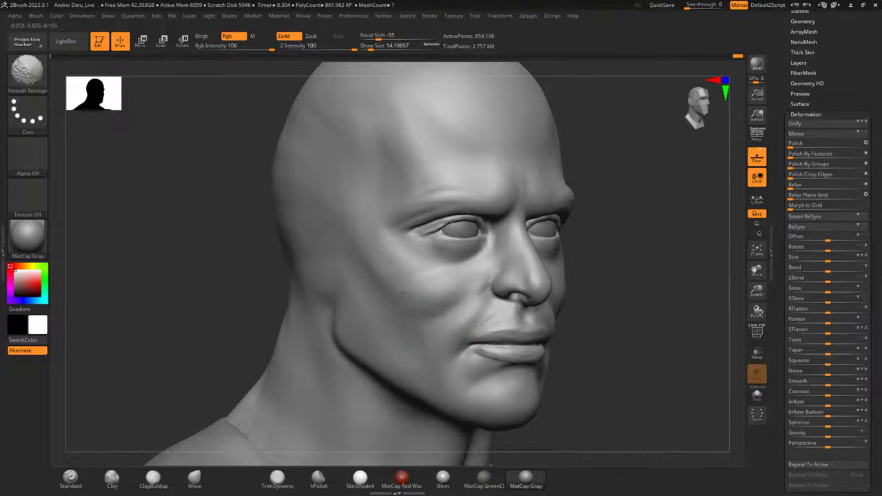
{"action": "mouse_move", "coordinate": [591, 276]}
{"action": "left_mouse_down", "text": "shift"}
{"action": "mouse_move", "coordinate": [666, 283]}
{"action": "mouse_move", "coordinate": [655, 265]}
{"action": "mouse_move", "coordinate": [657, 276]}
{"action": "mouse_move", "coordinate": [678, 277]}
{"action": "left_mouse_up", "text": "shift"}
{"action": "key", "text": "space"}
{"action": "left_click_drag", "start_coordinate": [491, 314], "coordinate": [486, 306], "text": "shift"}
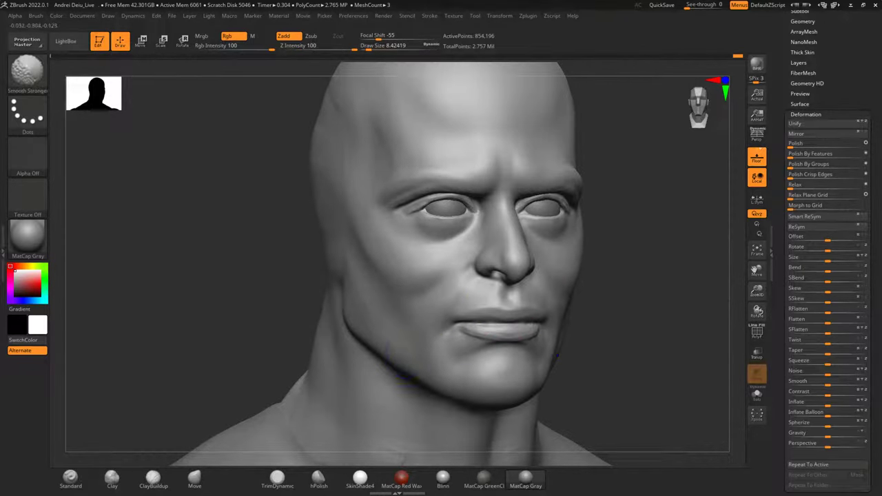
Set the ClayBuildup draw size to about 3.11, smooth the upper lip, and build up its border toward the centre.
{"action": "mouse_move", "coordinate": [676, 304]}
{"action": "left_mouse_down", "text": "alt"}
{"action": "mouse_move", "coordinate": [645, 283]}
{"action": "mouse_move", "coordinate": [622, 304]}
{"action": "left_mouse_up", "text": "alt"}
{"action": "scroll", "coordinate": [545, 296], "scroll_direction": "up", "scroll_amount": 5}
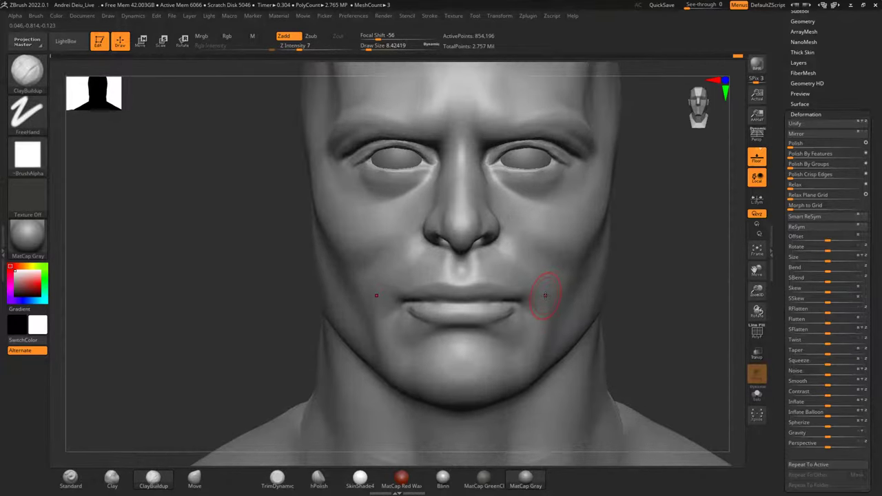
{"action": "key", "text": "space"}
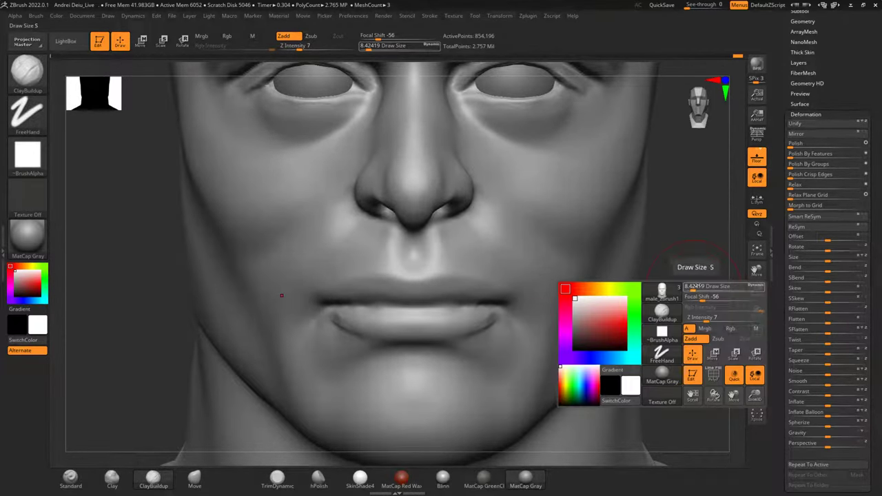
{"action": "left_click_drag", "start_coordinate": [699, 276], "coordinate": [723, 265]}
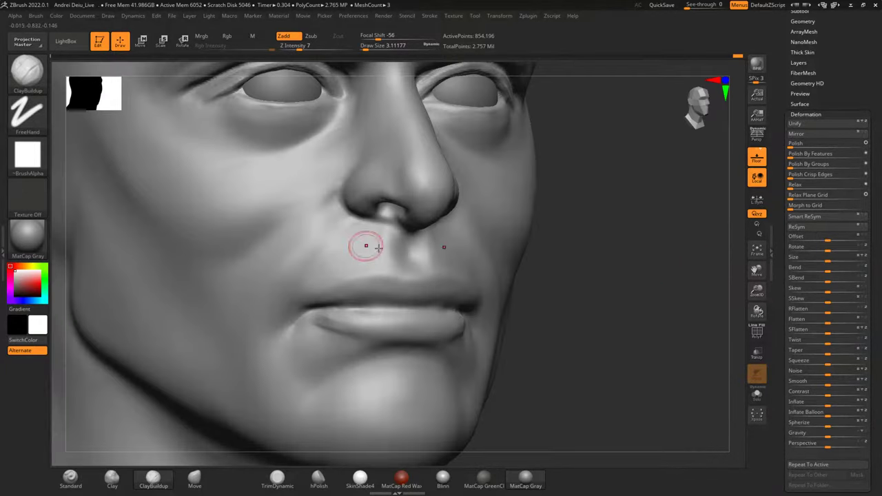
{"action": "left_click_drag", "start_coordinate": [328, 302], "coordinate": [399, 289], "text": "shift"}
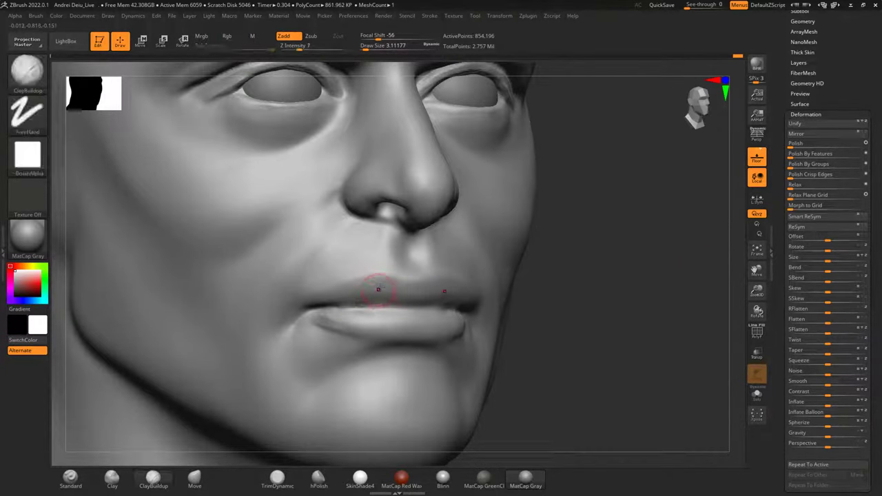
{"action": "left_click_drag", "start_coordinate": [339, 290], "coordinate": [388, 277]}
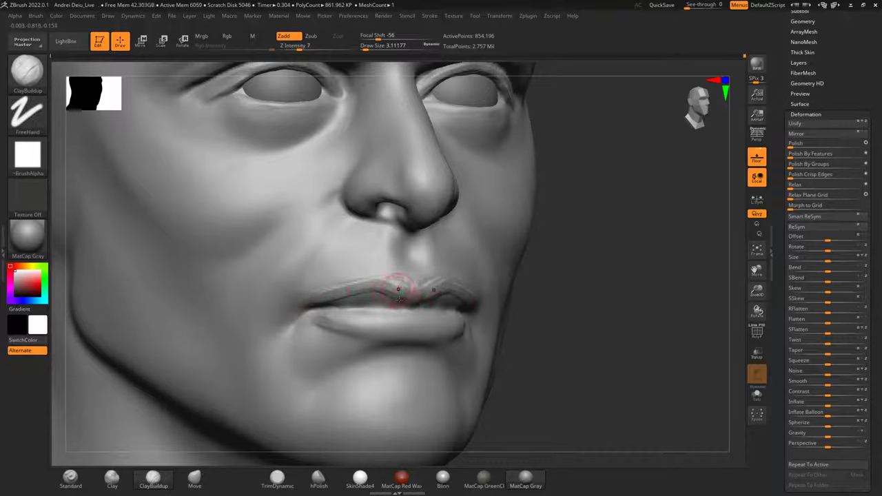
{"action": "left_click_drag", "start_coordinate": [407, 304], "coordinate": [412, 305]}
Add ClayBuildup strokes along the lower lip and smooth the built-up lips.
{"action": "mouse_move", "coordinate": [337, 316]}
{"action": "left_mouse_down"}
{"action": "mouse_move", "coordinate": [411, 316]}
{"action": "mouse_move", "coordinate": [432, 332]}
{"action": "left_mouse_up"}
{"action": "mouse_move", "coordinate": [380, 337]}
{"action": "left_mouse_down"}
{"action": "mouse_move", "coordinate": [321, 327]}
{"action": "mouse_move", "coordinate": [347, 333]}
{"action": "mouse_move", "coordinate": [332, 322]}
{"action": "left_mouse_up"}
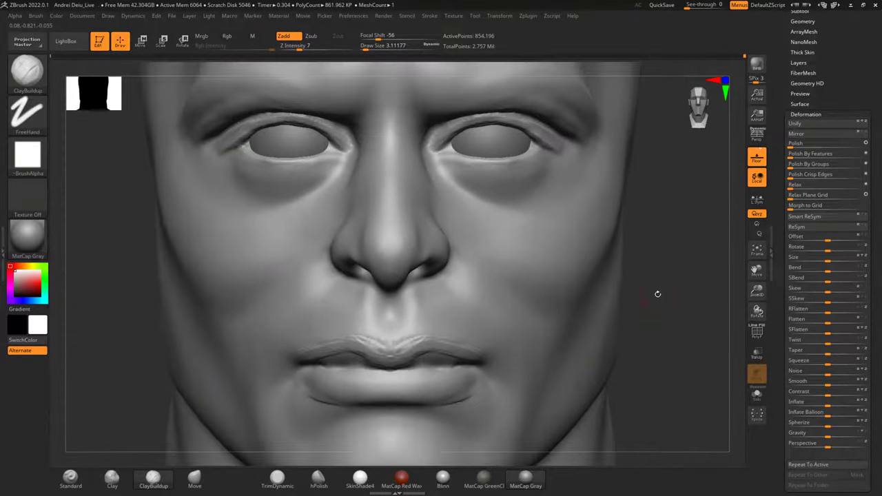
{"action": "left_click_drag", "start_coordinate": [655, 293], "coordinate": [399, 344]}
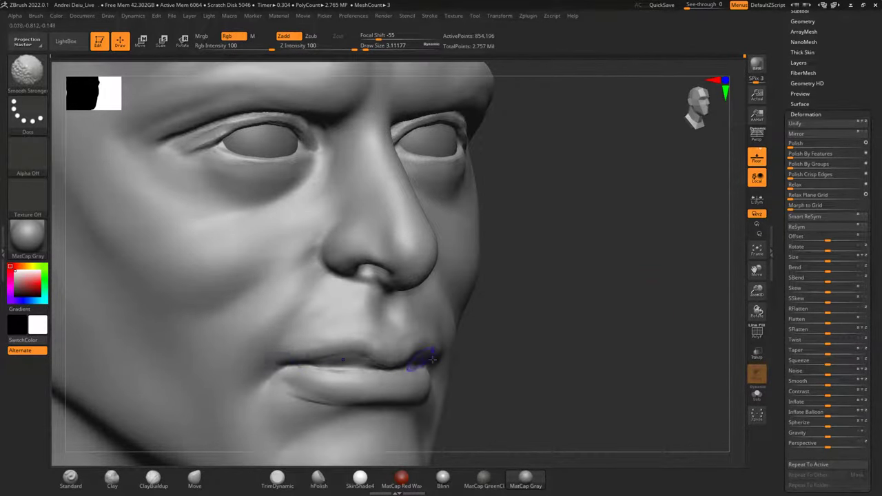
Switch to the DamStandard brush for carving the line between the lips.
{"action": "key", "text": "b"}
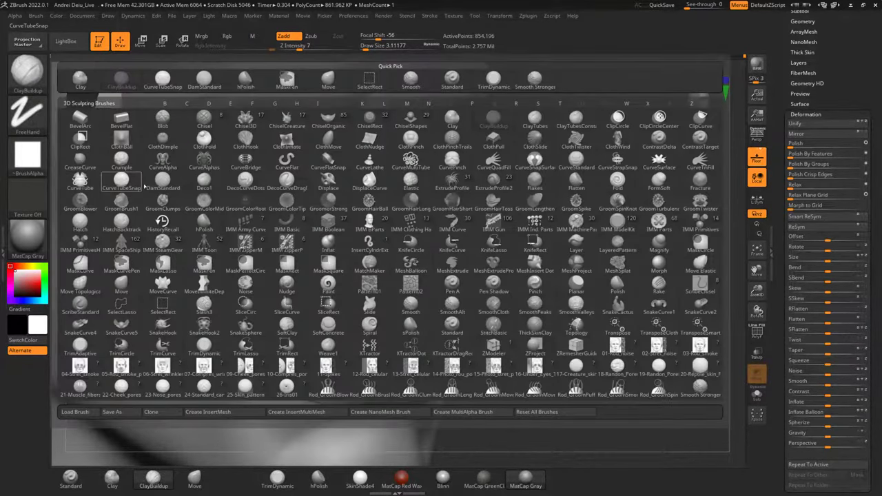
{"action": "left_click", "coordinate": [163, 181]}
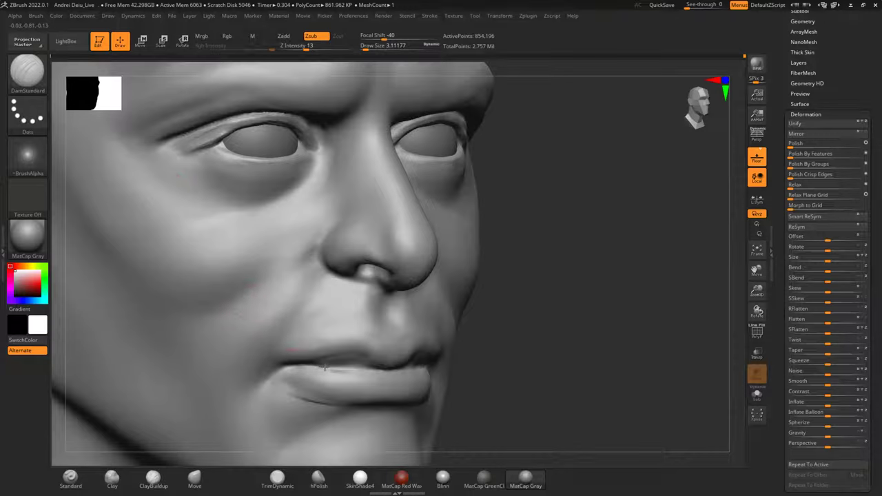
Carve the line between the lips with DamStandard at Z Intensity 26 and remesh the head.
{"action": "key", "text": "space"}
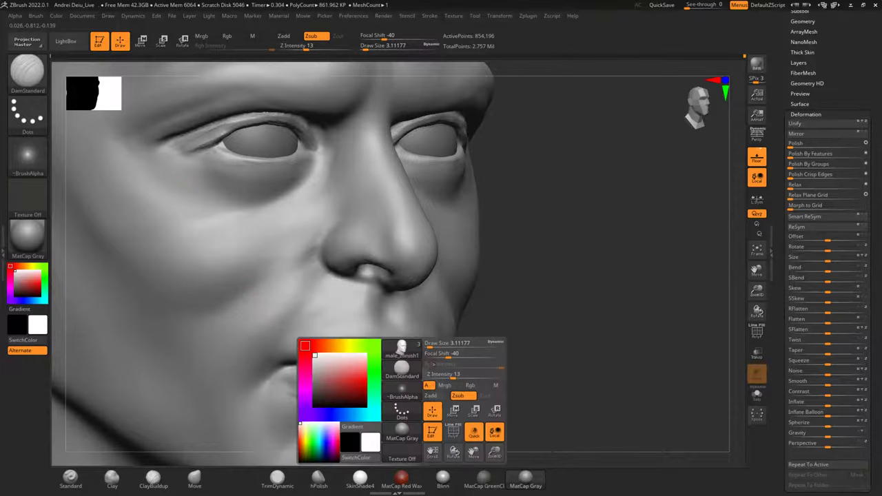
{"action": "left_click_drag", "start_coordinate": [452, 376], "coordinate": [465, 375]}
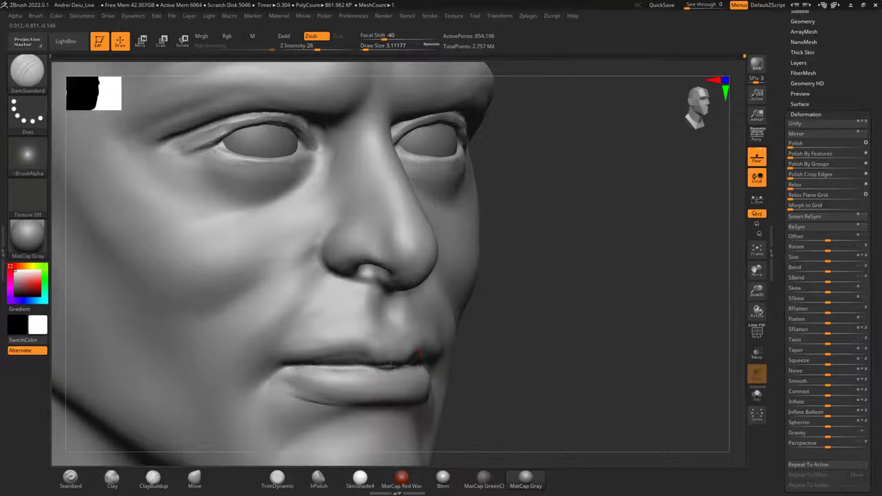
{"action": "left_click_drag", "start_coordinate": [359, 367], "coordinate": [317, 370]}
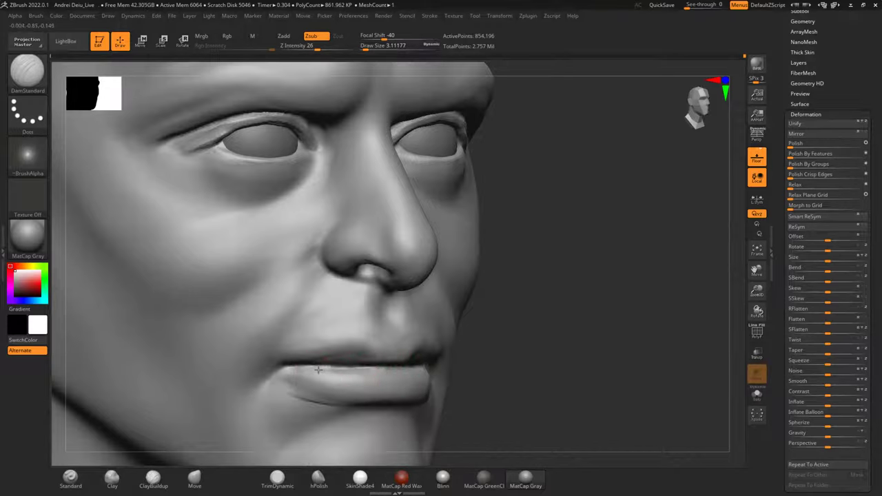
{"action": "left_click_drag", "start_coordinate": [557, 320], "coordinate": [589, 371], "text": "ctrl"}
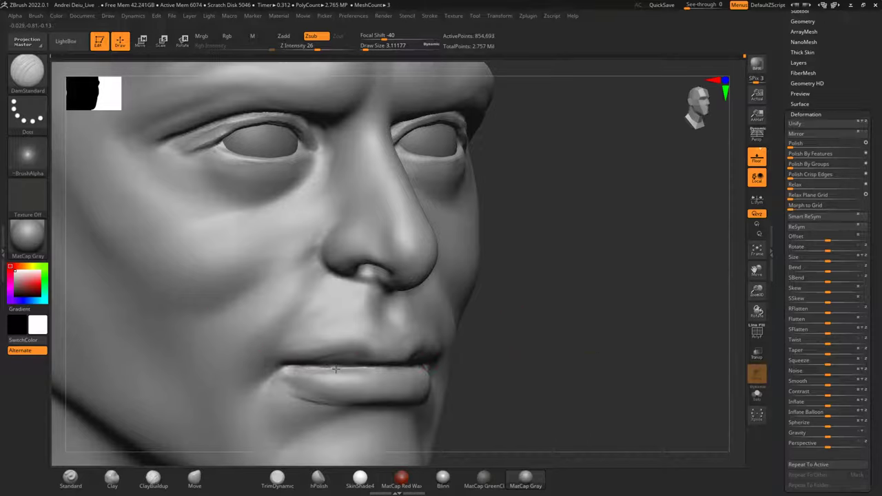
{"action": "left_click_drag", "start_coordinate": [576, 311], "coordinate": [611, 363], "text": "ctrl"}
Smooth the surface around the lips and mouth corners and remesh the head again.
{"action": "mouse_move", "coordinate": [662, 290]}
{"action": "left_mouse_down", "text": "shift"}
{"action": "mouse_move", "coordinate": [632, 285]}
{"action": "mouse_move", "coordinate": [691, 261]}
{"action": "left_mouse_up", "text": "shift"}
{"action": "mouse_move", "coordinate": [317, 350]}
{"action": "left_mouse_down", "text": "shift"}
{"action": "mouse_move", "coordinate": [318, 359]}
{"action": "mouse_move", "coordinate": [295, 340]}
{"action": "mouse_move", "coordinate": [326, 336]}
{"action": "left_mouse_up", "text": "shift"}
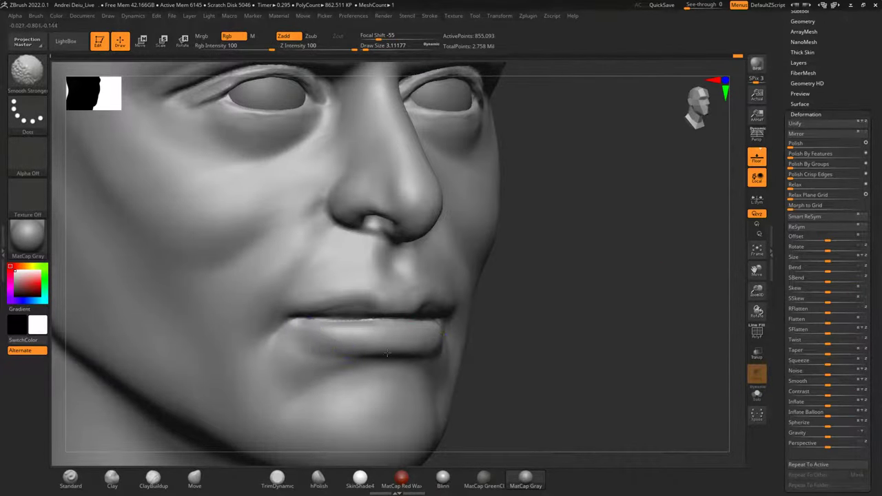
{"action": "left_click_drag", "start_coordinate": [602, 306], "coordinate": [583, 301], "text": "shift"}
{"action": "left_click_drag", "start_coordinate": [666, 271], "coordinate": [672, 338], "text": "ctrl"}
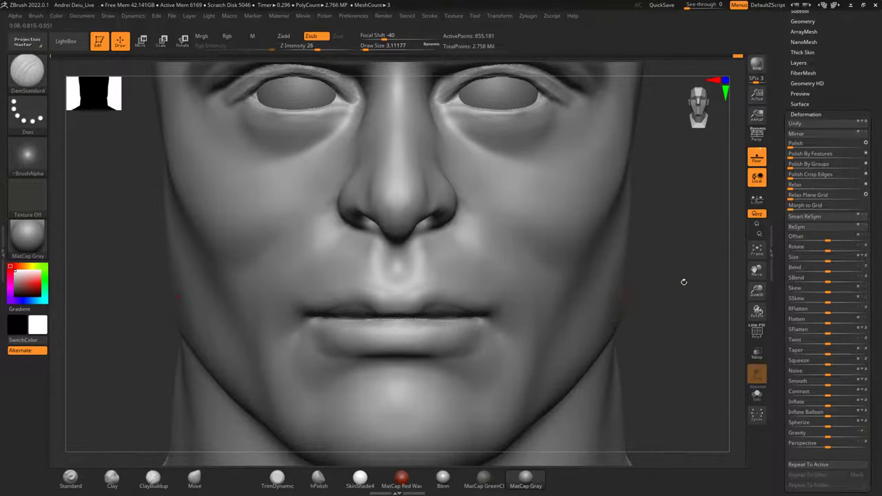
Build up the area above the upper lip and mouth corner with ClayBuildup and blend it by smoothing.
{"action": "left_click", "coordinate": [157, 479]}
{"action": "left_click_drag", "start_coordinate": [135, 388], "coordinate": [362, 395]}
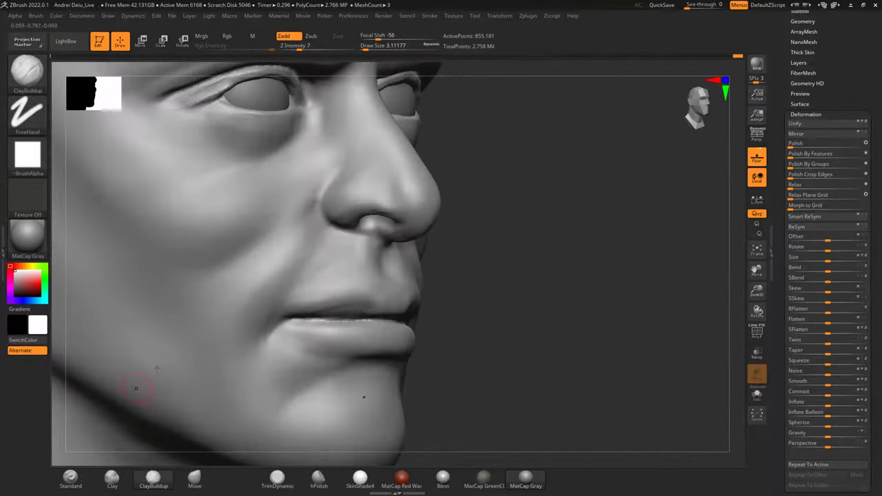
{"action": "mouse_move", "coordinate": [276, 304]}
{"action": "left_mouse_down"}
{"action": "mouse_move", "coordinate": [333, 276]}
{"action": "mouse_move", "coordinate": [279, 309]}
{"action": "mouse_move", "coordinate": [306, 304]}
{"action": "mouse_move", "coordinate": [228, 325]}
{"action": "mouse_move", "coordinate": [245, 300]}
{"action": "left_mouse_up"}
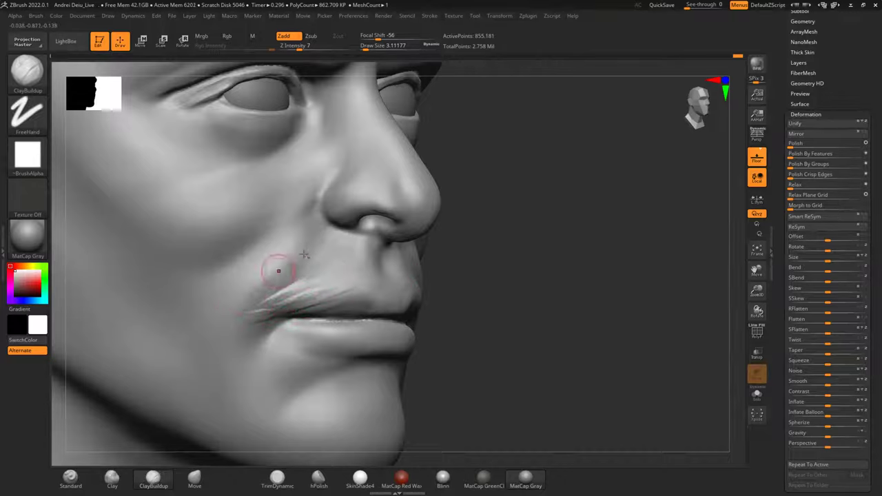
{"action": "mouse_move", "coordinate": [347, 281]}
{"action": "left_mouse_down", "text": "shift"}
{"action": "mouse_move", "coordinate": [254, 303]}
{"action": "mouse_move", "coordinate": [235, 292]}
{"action": "left_mouse_up", "text": "shift"}
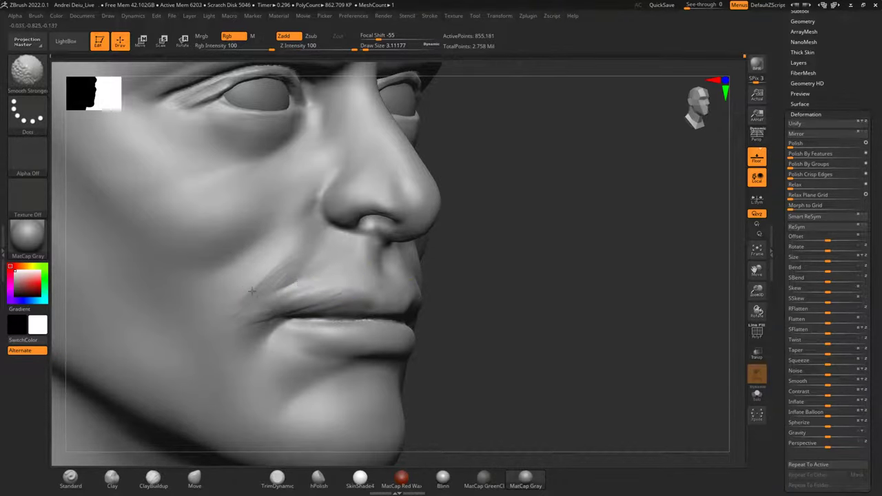
{"action": "left_click_drag", "start_coordinate": [301, 264], "coordinate": [236, 295], "text": "shift"}
{"action": "left_click_drag", "start_coordinate": [473, 241], "coordinate": [518, 277]}
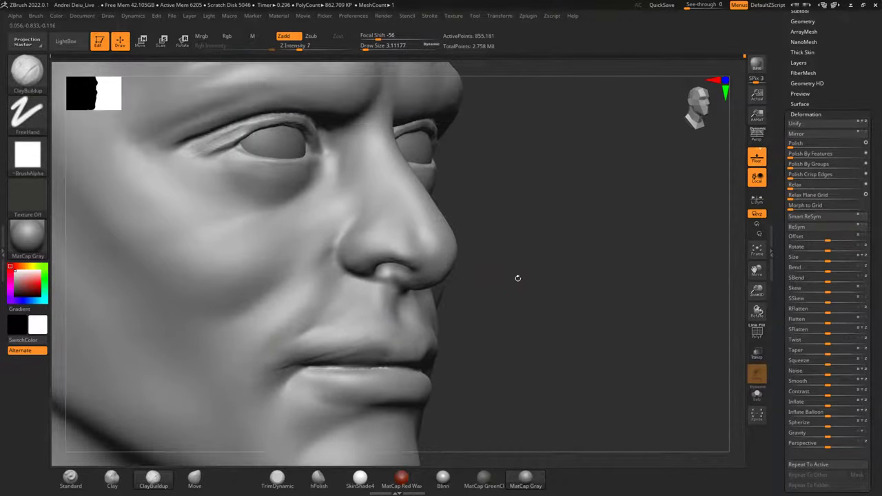
Set the ClayBuildup Draw Size to 4.99256 and add volume between the nose and the mouth corner.
{"action": "key", "text": "space"}
{"action": "left_click", "coordinate": [518, 278]}
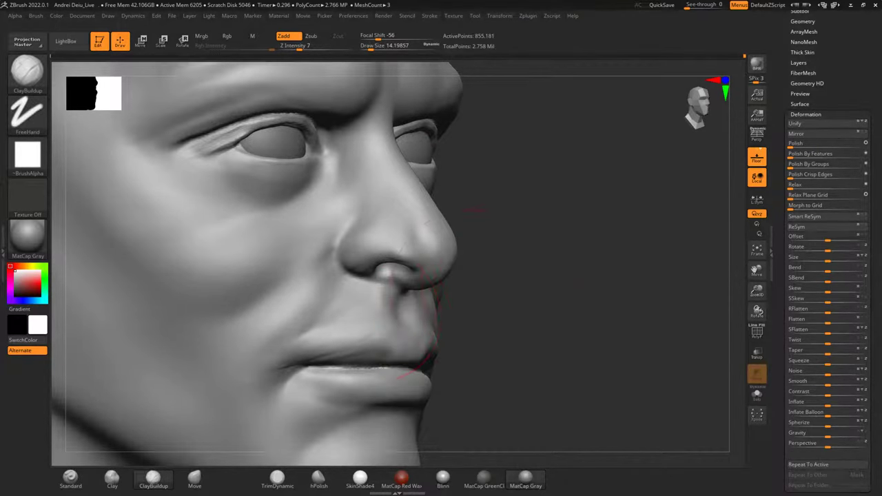
{"action": "key", "text": "space"}
{"action": "left_click_drag", "start_coordinate": [509, 283], "coordinate": [503, 284]}
{"action": "mouse_move", "coordinate": [351, 306]}
{"action": "left_mouse_down"}
{"action": "mouse_move", "coordinate": [299, 333]}
{"action": "mouse_move", "coordinate": [338, 307]}
{"action": "mouse_move", "coordinate": [275, 322]}
{"action": "mouse_move", "coordinate": [297, 326]}
{"action": "mouse_move", "coordinate": [293, 355]}
{"action": "left_mouse_up"}
{"action": "mouse_move", "coordinate": [496, 351]}
{"action": "left_mouse_down", "text": "shift"}
{"action": "mouse_move", "coordinate": [564, 290]}
{"action": "mouse_move", "coordinate": [597, 280]}
{"action": "left_mouse_up", "text": "shift"}
{"action": "left_click_drag", "start_coordinate": [678, 290], "coordinate": [558, 301], "text": "shift"}
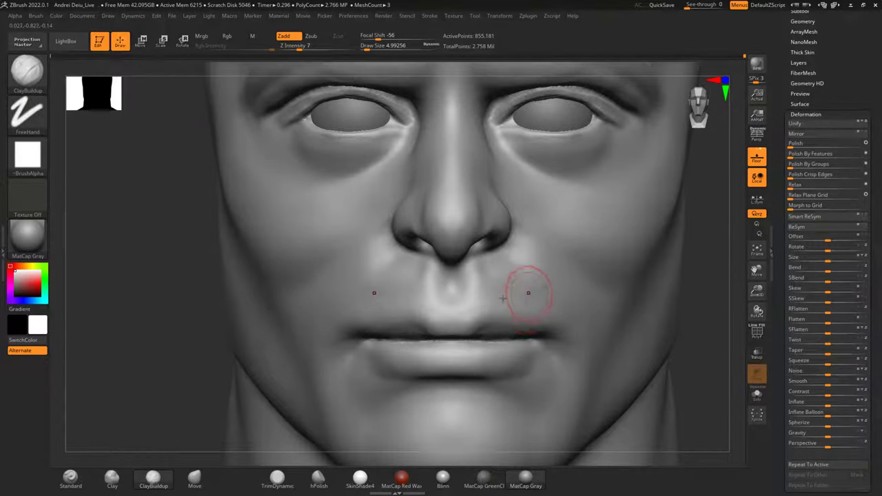
Add clay to the upper lip, smooth it into the surrounding skin, and remesh the head.
{"action": "left_click_drag", "start_coordinate": [115, 392], "coordinate": [146, 383]}
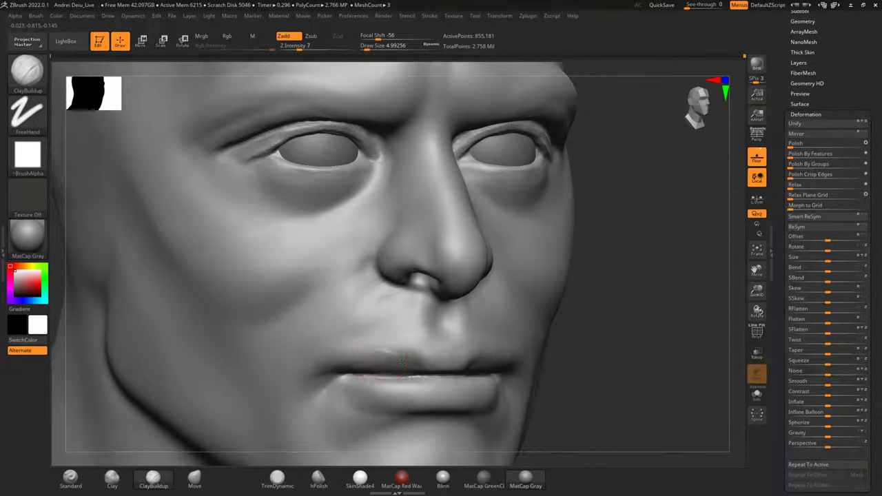
{"action": "mouse_move", "coordinate": [403, 359]}
{"action": "left_mouse_down", "text": "shift"}
{"action": "mouse_move", "coordinate": [420, 358]}
{"action": "mouse_move", "coordinate": [378, 358]}
{"action": "mouse_move", "coordinate": [430, 345]}
{"action": "left_mouse_up", "text": "shift"}
{"action": "left_click_drag", "start_coordinate": [625, 304], "coordinate": [636, 373], "text": "ctrl"}
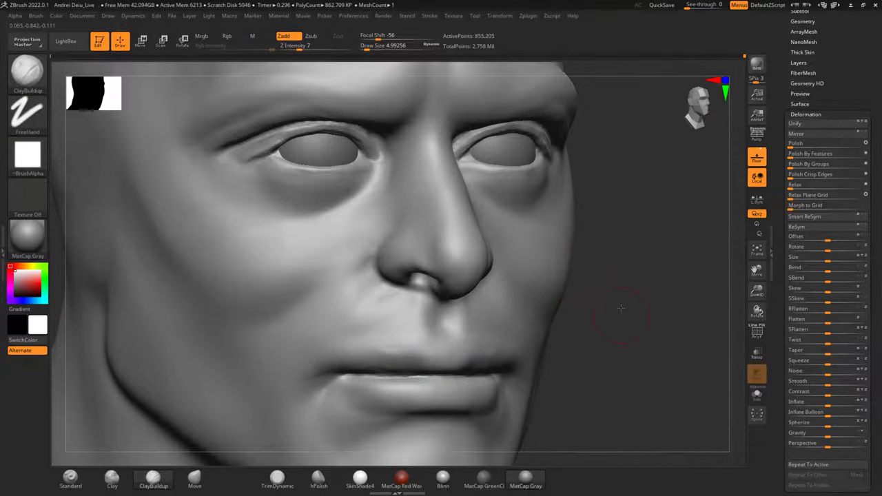
{"action": "left_click_drag", "start_coordinate": [621, 308], "coordinate": [619, 317]}
{"action": "mouse_move", "coordinate": [465, 350]}
{"action": "left_mouse_down", "text": "shift"}
{"action": "mouse_move", "coordinate": [471, 355]}
{"action": "mouse_move", "coordinate": [434, 358]}
{"action": "mouse_move", "coordinate": [479, 354]}
{"action": "left_mouse_up", "text": "shift"}
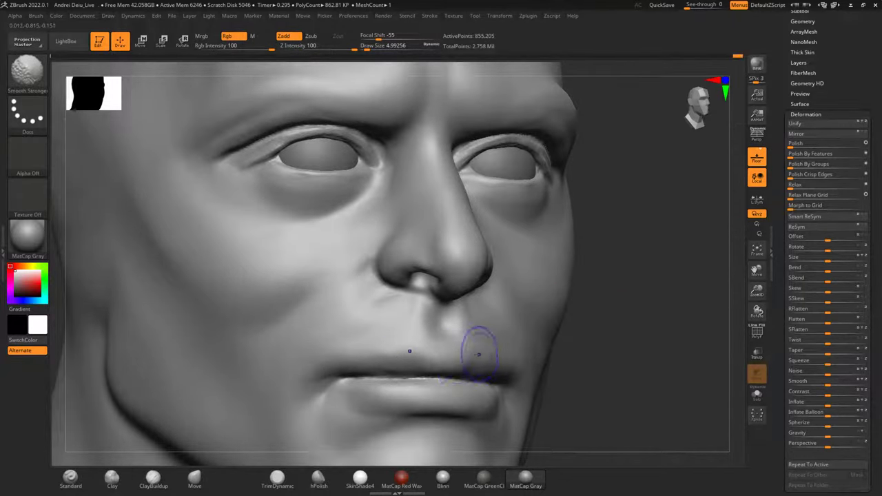
Refine the middle of the upper lip below the philtrum with smoothing and light ClayBuildup strokes.
{"action": "left_click_drag", "start_coordinate": [598, 338], "coordinate": [611, 309]}
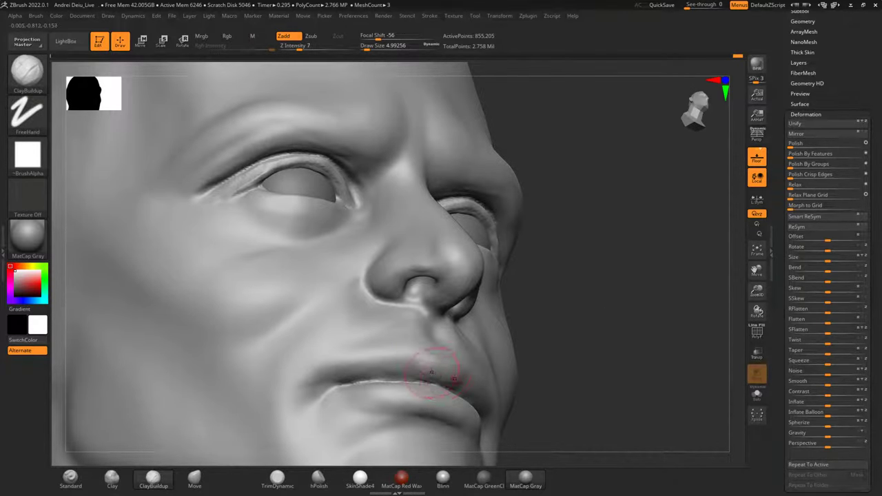
{"action": "left_click_drag", "start_coordinate": [421, 361], "coordinate": [452, 368], "text": "shift"}
{"action": "left_click_drag", "start_coordinate": [575, 334], "coordinate": [556, 348]}
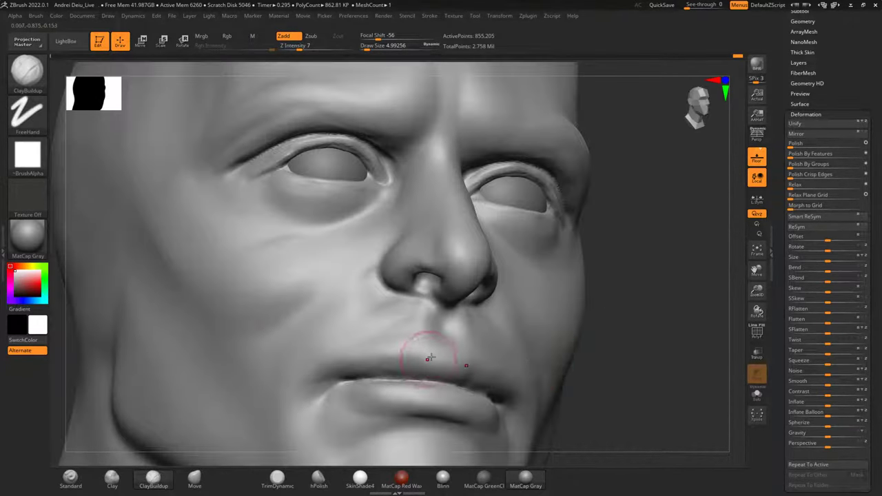
{"action": "mouse_move", "coordinate": [431, 357]}
{"action": "left_mouse_down"}
{"action": "mouse_move", "coordinate": [458, 360]}
{"action": "mouse_move", "coordinate": [438, 358]}
{"action": "left_mouse_up"}
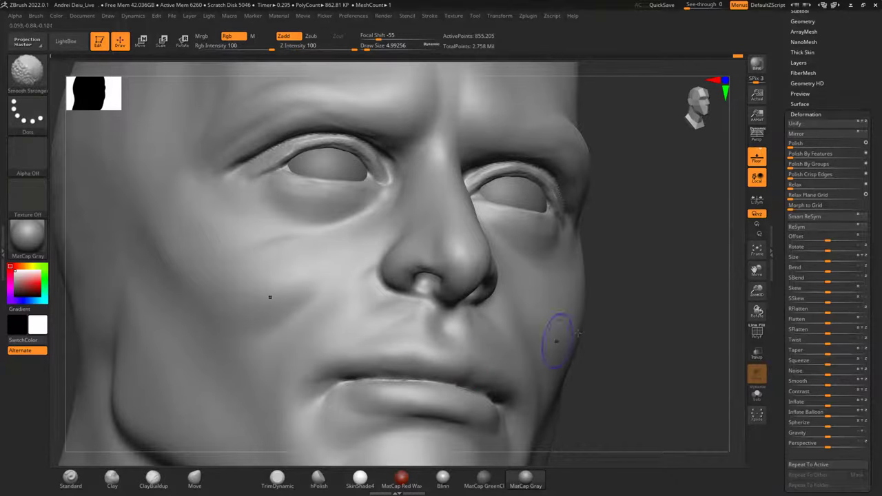
Switch to the DamStandard brush and dock the Stroke palette with its Lazy Mouse settings expanded.
{"action": "left_click_drag", "start_coordinate": [617, 332], "coordinate": [638, 325], "text": "shift"}
{"action": "left_click_drag", "start_coordinate": [710, 304], "coordinate": [700, 324], "text": "alt"}
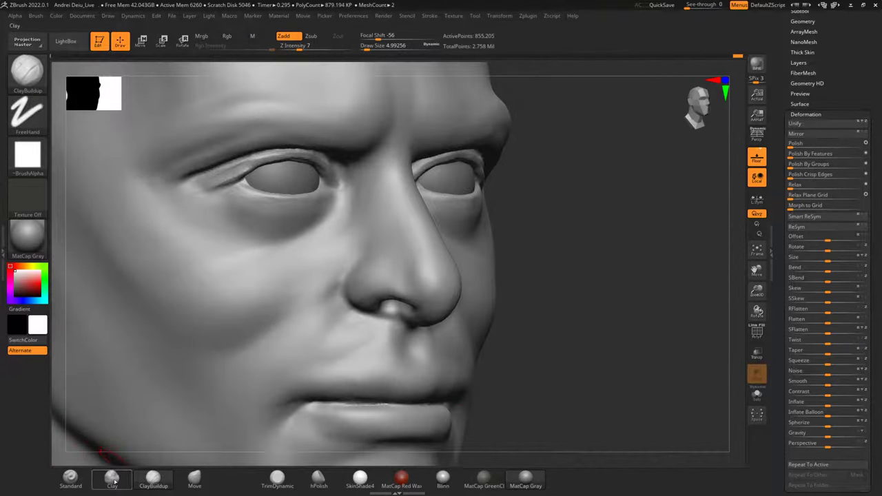
{"action": "left_click", "coordinate": [33, 79]}
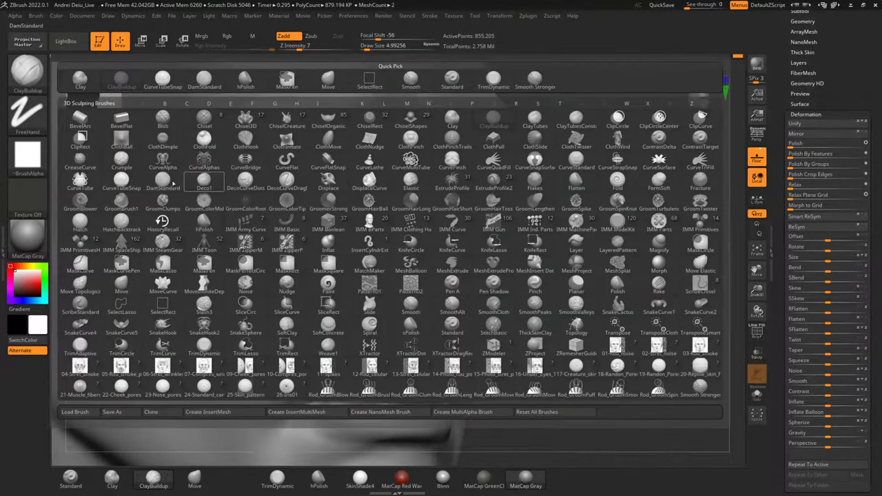
{"action": "left_click", "coordinate": [173, 183]}
{"action": "left_click", "coordinate": [429, 15]}
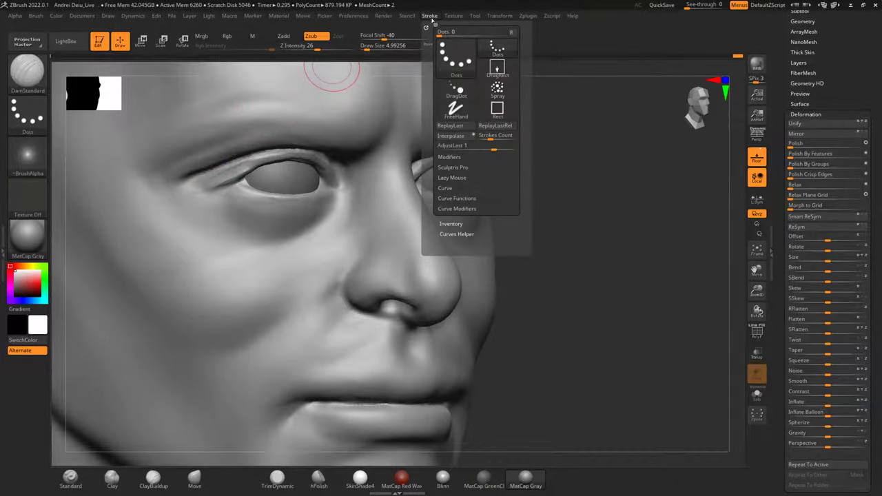
{"action": "left_click", "coordinate": [427, 29]}
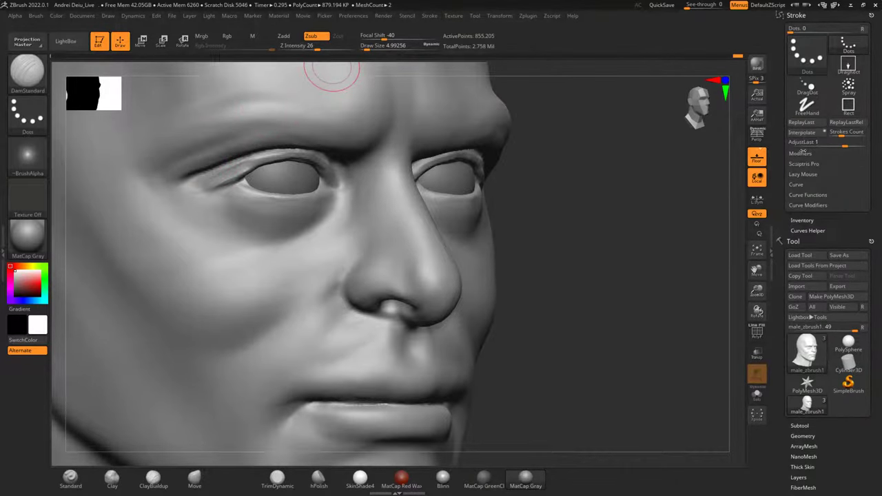
{"action": "left_click", "coordinate": [801, 152]}
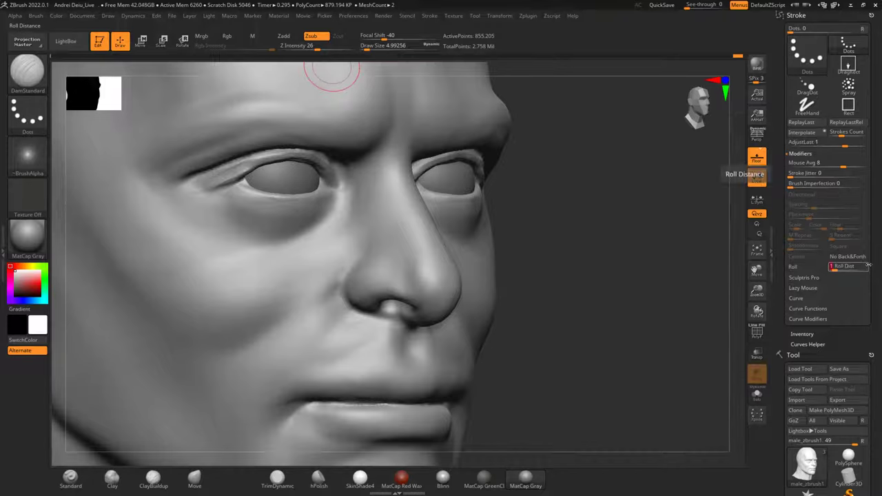
{"action": "left_click", "coordinate": [798, 298]}
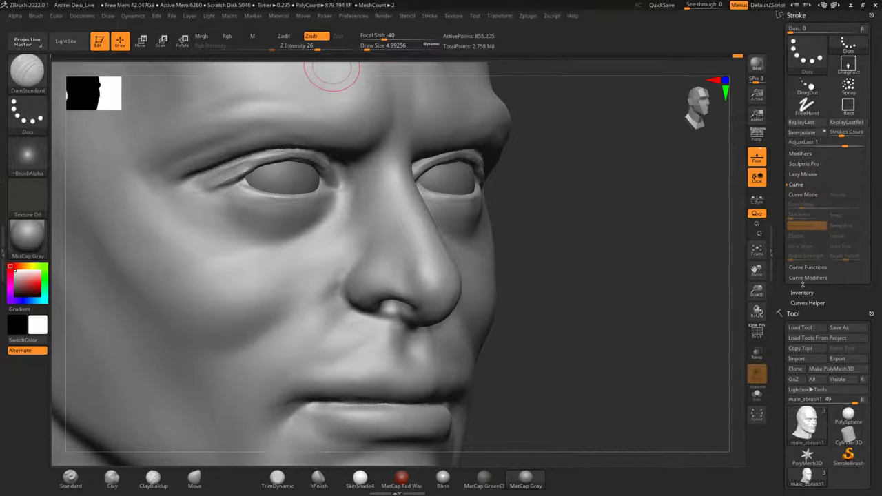
{"action": "left_click", "coordinate": [801, 175]}
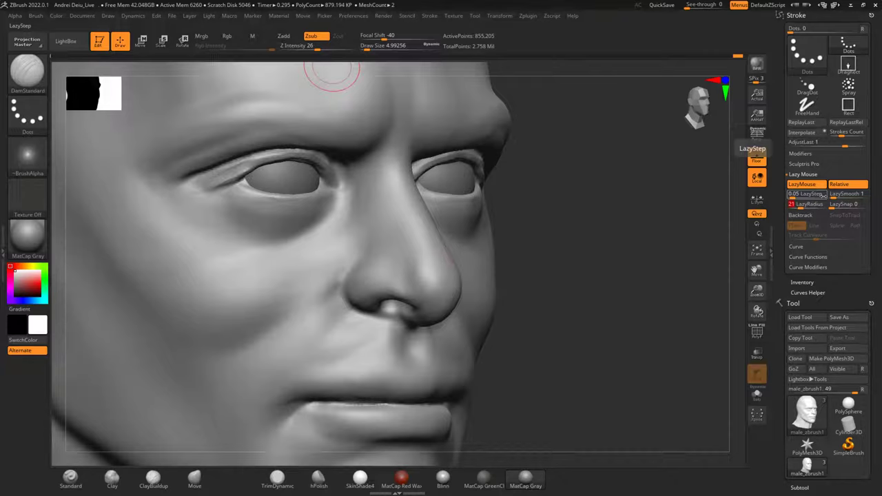
Carve the upper lip's outline from the mouth corner with DamStandard at Draw Size 3.11177 and remesh the head.
{"action": "mouse_move", "coordinate": [528, 351]}
{"action": "left_mouse_down"}
{"action": "mouse_move", "coordinate": [591, 290]}
{"action": "mouse_move", "coordinate": [570, 296]}
{"action": "left_mouse_up"}
{"action": "key", "text": "space"}
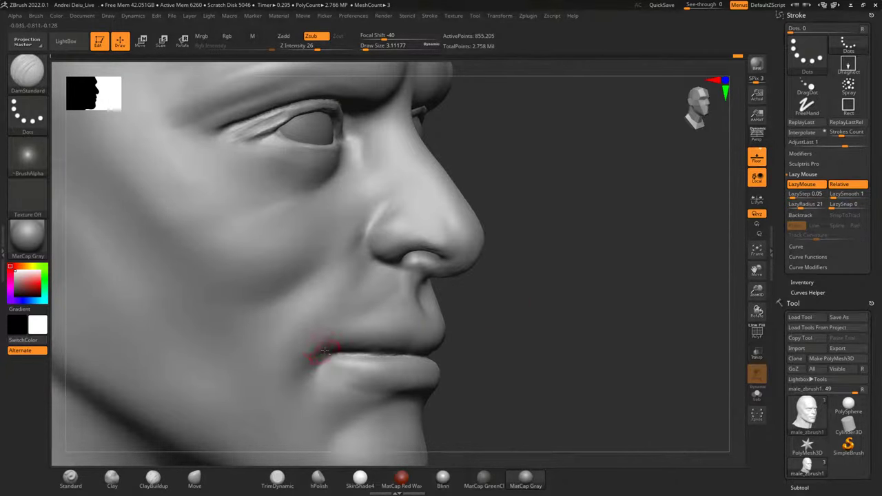
{"action": "left_click_drag", "start_coordinate": [310, 347], "coordinate": [422, 322]}
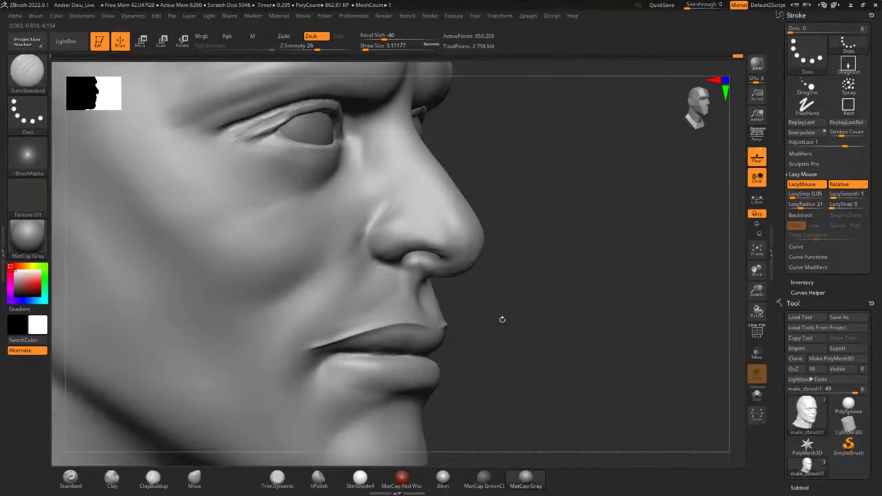
{"action": "left_click_drag", "start_coordinate": [516, 317], "coordinate": [496, 318]}
{"action": "key", "text": "ctrl+z"}
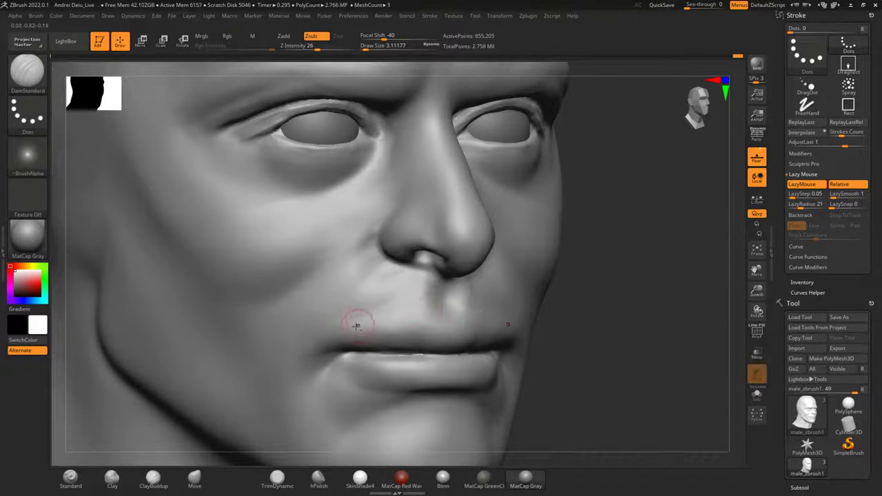
{"action": "mouse_move", "coordinate": [366, 334]}
{"action": "left_mouse_down"}
{"action": "mouse_move", "coordinate": [419, 319]}
{"action": "mouse_move", "coordinate": [466, 320]}
{"action": "mouse_move", "coordinate": [405, 334]}
{"action": "left_mouse_up"}
{"action": "left_click_drag", "start_coordinate": [586, 304], "coordinate": [601, 362], "text": "ctrl"}
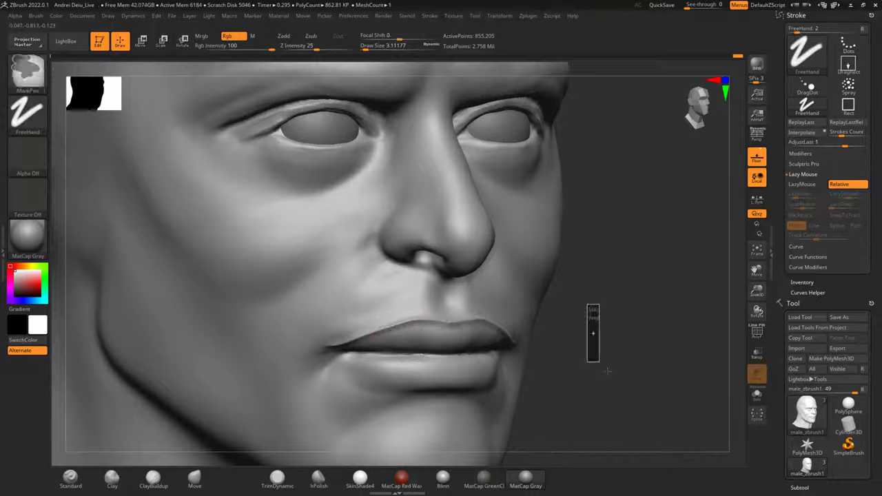
Smooth the upper lip and refine the mouth corner with short DamStandard strokes.
{"action": "mouse_move", "coordinate": [435, 333]}
{"action": "left_mouse_down", "text": "shift"}
{"action": "mouse_move", "coordinate": [449, 321]}
{"action": "mouse_move", "coordinate": [325, 352]}
{"action": "mouse_move", "coordinate": [443, 320]}
{"action": "mouse_move", "coordinate": [390, 334]}
{"action": "mouse_move", "coordinate": [439, 324]}
{"action": "mouse_move", "coordinate": [419, 333]}
{"action": "left_mouse_up", "text": "shift"}
{"action": "left_click_drag", "start_coordinate": [605, 334], "coordinate": [618, 312], "text": "alt"}
{"action": "mouse_move", "coordinate": [331, 324]}
{"action": "left_mouse_down"}
{"action": "mouse_move", "coordinate": [311, 341]}
{"action": "mouse_move", "coordinate": [334, 324]}
{"action": "left_mouse_up"}
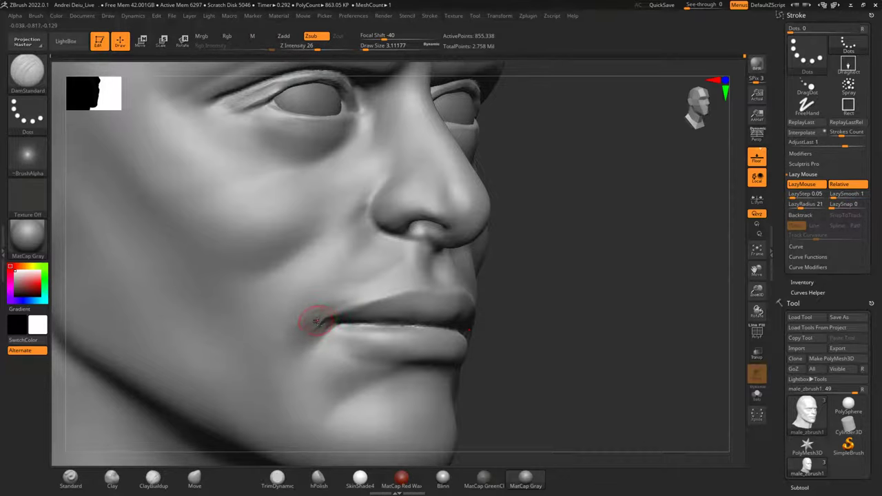
{"action": "key", "text": "shift"}
{"action": "left_click_drag", "start_coordinate": [509, 297], "coordinate": [569, 319], "text": "shift"}
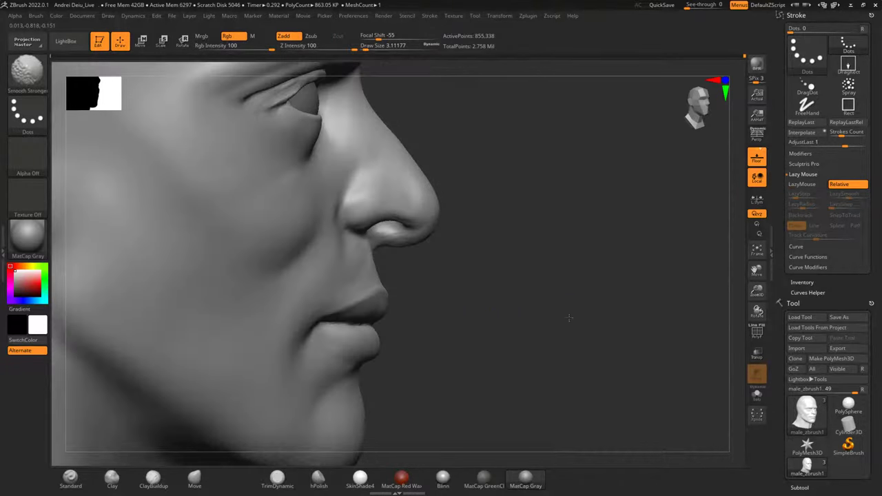
{"action": "left_click_drag", "start_coordinate": [532, 286], "coordinate": [537, 288]}
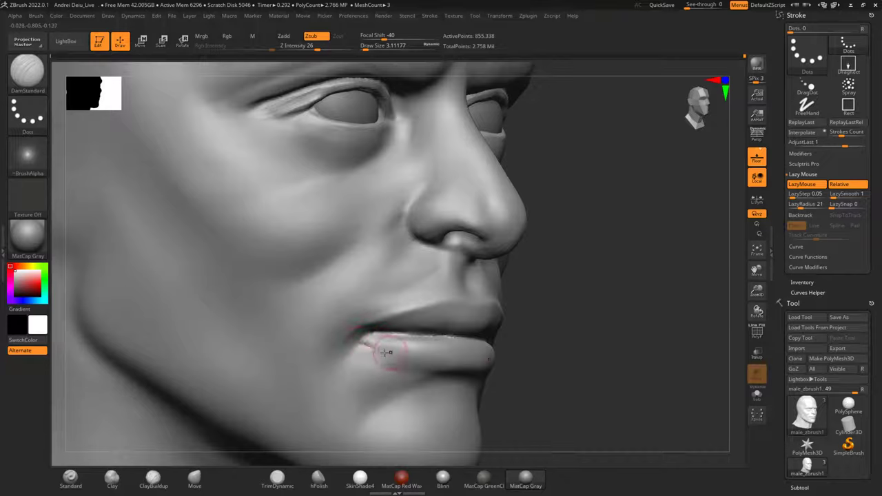
{"action": "left_click_drag", "start_coordinate": [365, 345], "coordinate": [358, 351]}
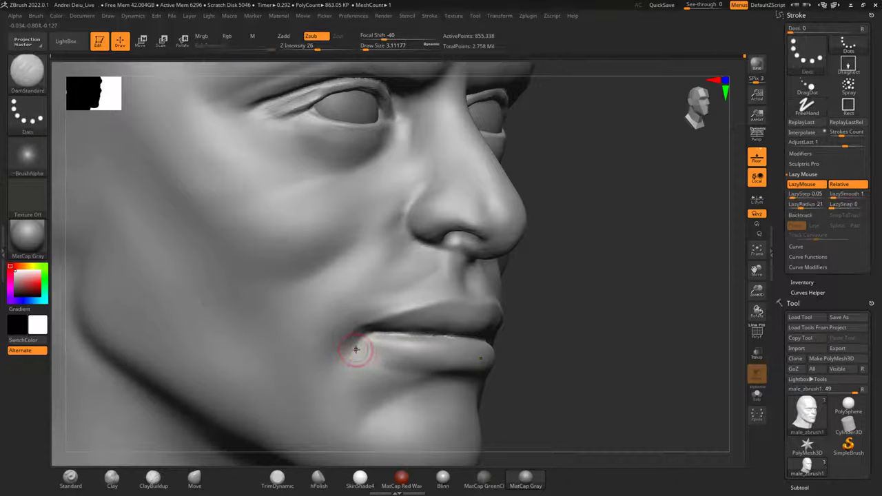
Build up the lower lip from the mouth corner along its lower edge with ClayBuildup at Z Intensity 7, and smooth the strokes.
{"action": "left_click", "coordinate": [153, 475]}
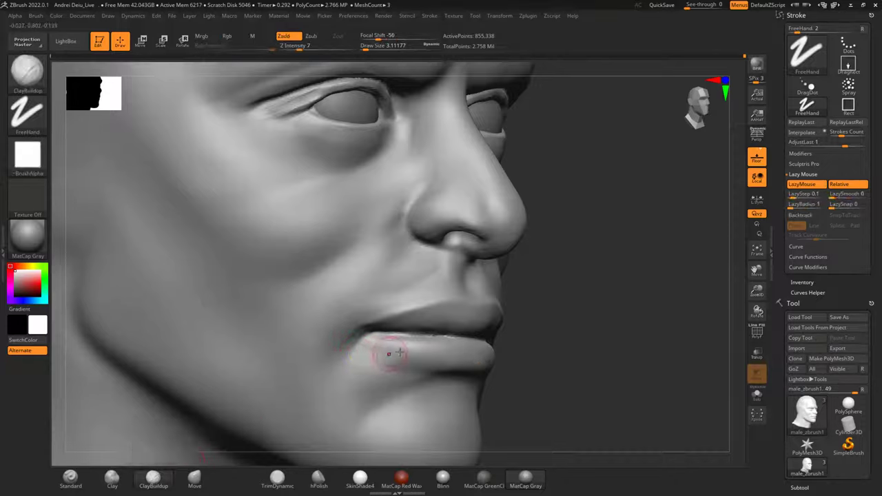
{"action": "mouse_move", "coordinate": [365, 347]}
{"action": "left_mouse_down"}
{"action": "mouse_move", "coordinate": [403, 361]}
{"action": "mouse_move", "coordinate": [375, 348]}
{"action": "mouse_move", "coordinate": [397, 357]}
{"action": "left_mouse_up"}
{"action": "left_click_drag", "start_coordinate": [358, 347], "coordinate": [430, 363]}
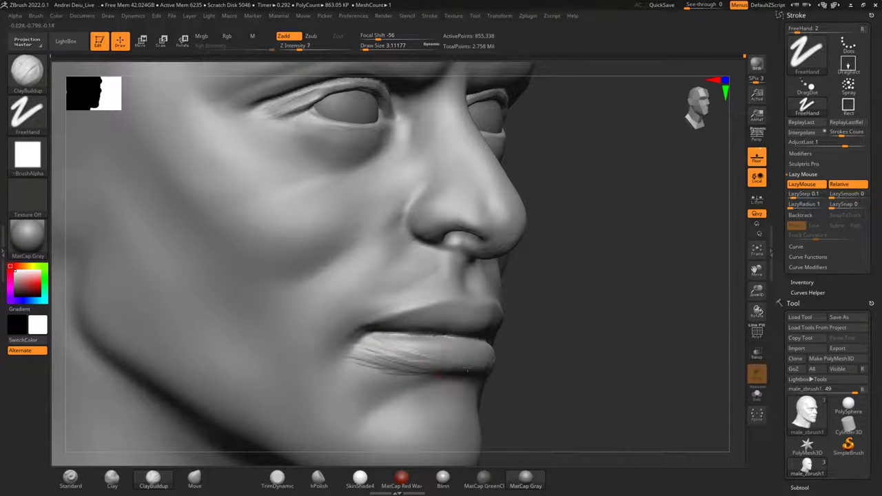
{"action": "left_click_drag", "start_coordinate": [570, 350], "coordinate": [535, 323]}
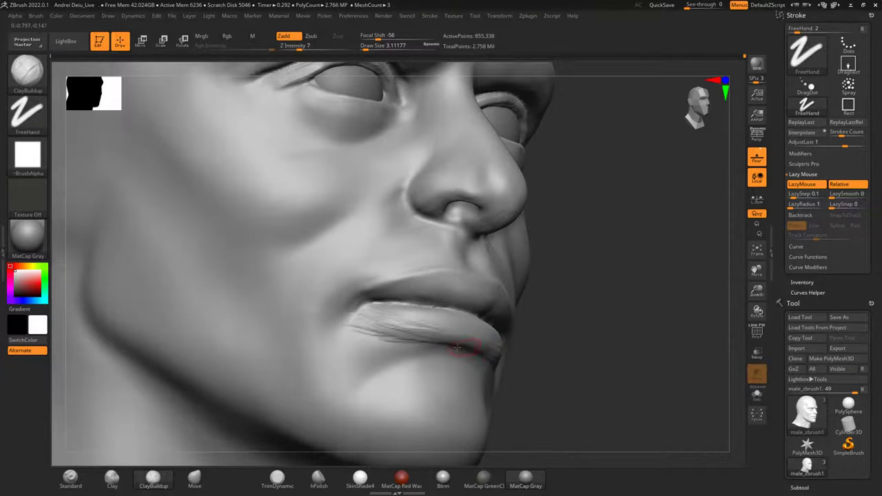
{"action": "mouse_move", "coordinate": [399, 340]}
{"action": "left_mouse_down"}
{"action": "mouse_move", "coordinate": [455, 341]}
{"action": "mouse_move", "coordinate": [482, 360]}
{"action": "left_mouse_up"}
{"action": "mouse_move", "coordinate": [426, 346]}
{"action": "left_mouse_down"}
{"action": "mouse_move", "coordinate": [488, 365]}
{"action": "mouse_move", "coordinate": [414, 332]}
{"action": "mouse_move", "coordinate": [471, 342]}
{"action": "left_mouse_up"}
{"action": "left_click_drag", "start_coordinate": [597, 332], "coordinate": [606, 303], "text": "shift"}
{"action": "left_click_drag", "start_coordinate": [177, 352], "coordinate": [235, 361]}
{"action": "key", "text": "shift"}
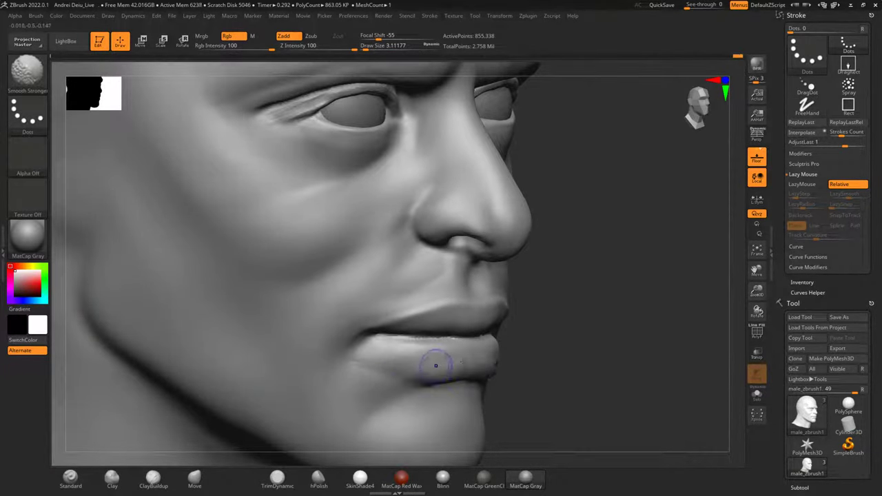
{"action": "left_click_drag", "start_coordinate": [597, 341], "coordinate": [518, 324], "text": "shift"}
{"action": "left_click_drag", "start_coordinate": [132, 363], "coordinate": [153, 351], "text": "shift"}
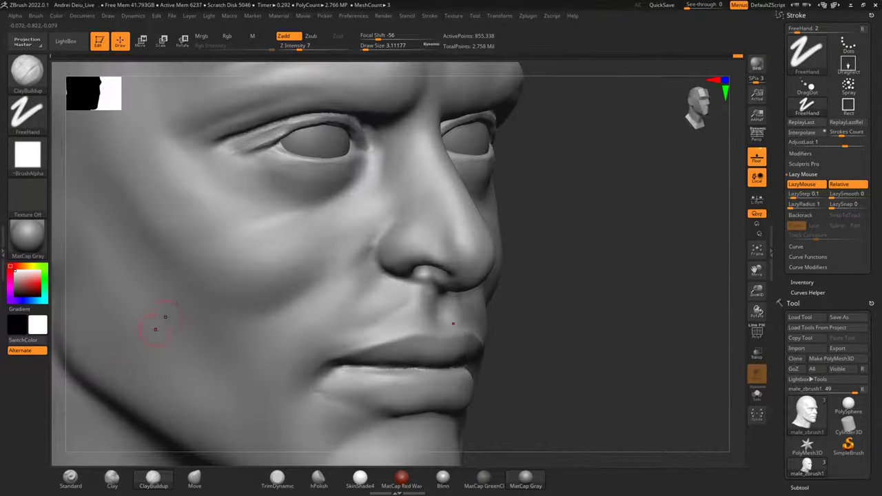
Carve the lower lip's outline from the mouth corner with DamStandard at Z Intensity 26, smooth it and remesh the head.
{"action": "key", "text": "b"}
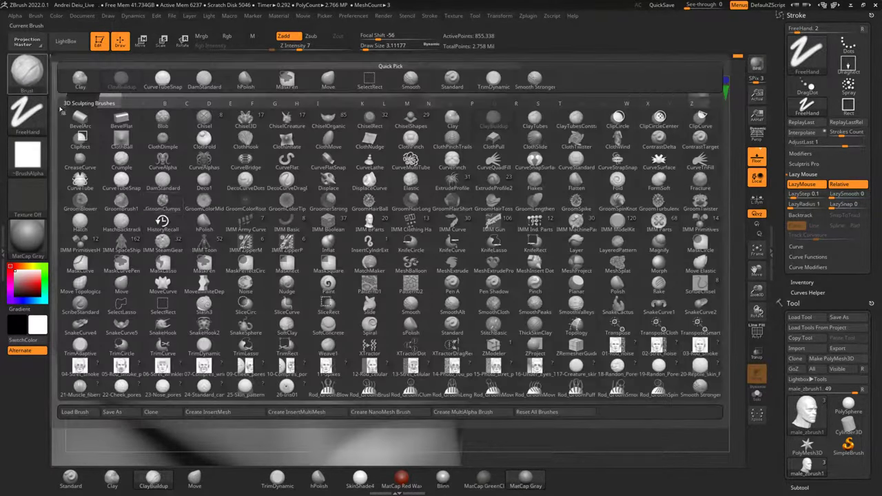
{"action": "left_click", "coordinate": [147, 181]}
{"action": "left_click_drag", "start_coordinate": [604, 270], "coordinate": [475, 302]}
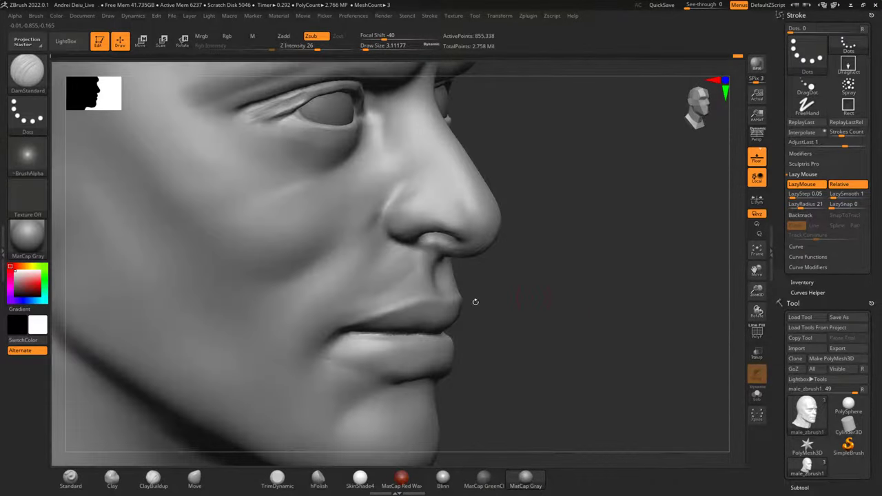
{"action": "left_click_drag", "start_coordinate": [382, 369], "coordinate": [448, 368]}
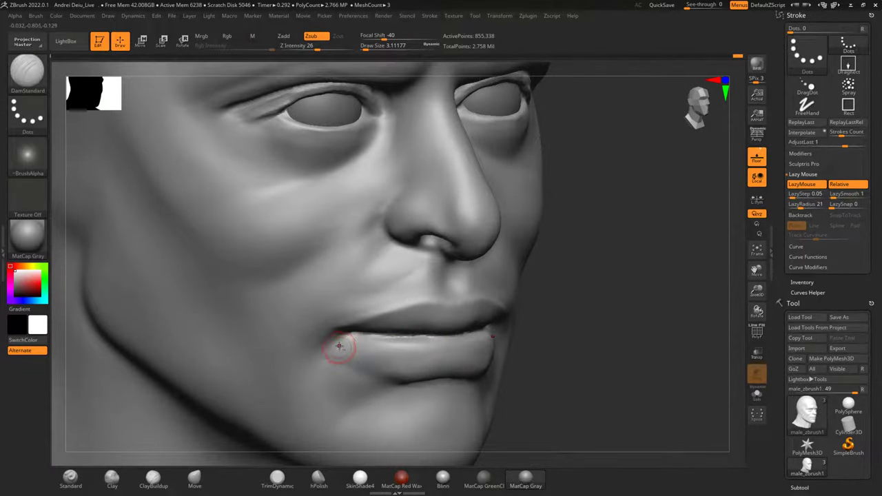
{"action": "mouse_move", "coordinate": [338, 344]}
{"action": "left_mouse_down"}
{"action": "mouse_move", "coordinate": [389, 369]}
{"action": "mouse_move", "coordinate": [466, 375]}
{"action": "left_mouse_up"}
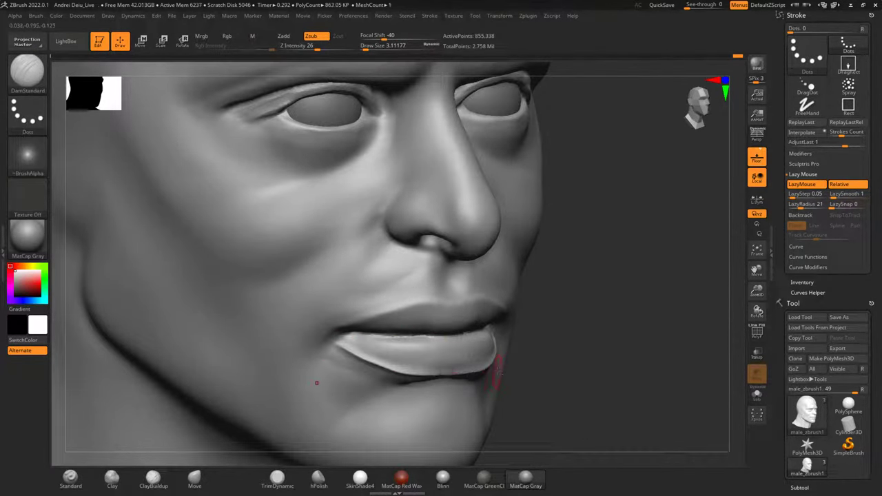
{"action": "mouse_move", "coordinate": [393, 368]}
{"action": "left_mouse_down", "text": "shift"}
{"action": "mouse_move", "coordinate": [345, 348]}
{"action": "mouse_move", "coordinate": [435, 376]}
{"action": "left_mouse_up", "text": "shift"}
{"action": "left_click_drag", "start_coordinate": [614, 315], "coordinate": [620, 357], "text": "ctrl"}
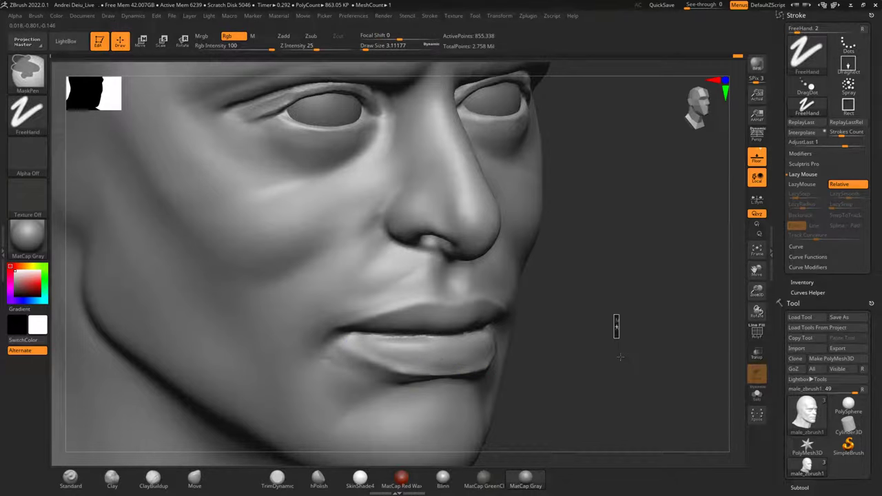
{"action": "mouse_move", "coordinate": [429, 368]}
{"action": "left_mouse_down", "text": "shift"}
{"action": "mouse_move", "coordinate": [418, 365]}
{"action": "mouse_move", "coordinate": [469, 369]}
{"action": "mouse_move", "coordinate": [442, 372]}
{"action": "mouse_move", "coordinate": [445, 359]}
{"action": "mouse_move", "coordinate": [366, 343]}
{"action": "left_mouse_up", "text": "shift"}
Refine the area below the lower lip and mouth corner with light ClayBuildup strokes and smoothing.
{"action": "mouse_move", "coordinate": [597, 338]}
{"action": "left_mouse_down", "text": "alt"}
{"action": "mouse_move", "coordinate": [586, 296]}
{"action": "mouse_move", "coordinate": [608, 304]}
{"action": "left_mouse_up", "text": "alt"}
{"action": "left_click_drag", "start_coordinate": [676, 293], "coordinate": [577, 306], "text": "alt"}
{"action": "mouse_move", "coordinate": [479, 317]}
{"action": "left_mouse_down"}
{"action": "mouse_move", "coordinate": [486, 327]}
{"action": "mouse_move", "coordinate": [464, 352]}
{"action": "mouse_move", "coordinate": [482, 344]}
{"action": "mouse_move", "coordinate": [427, 365]}
{"action": "left_mouse_up"}
{"action": "left_click_drag", "start_coordinate": [200, 395], "coordinate": [222, 360], "text": "alt"}
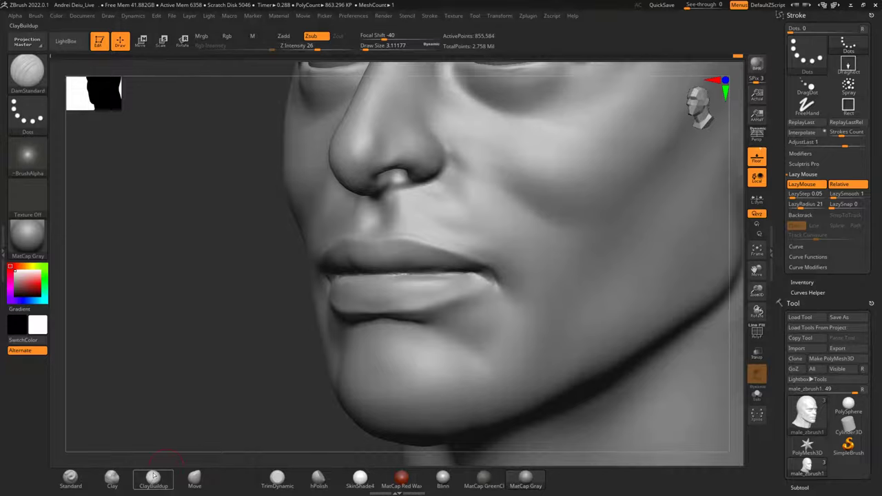
{"action": "left_click", "coordinate": [153, 477]}
{"action": "mouse_move", "coordinate": [434, 318]}
{"action": "left_mouse_down"}
{"action": "mouse_move", "coordinate": [474, 314]}
{"action": "mouse_move", "coordinate": [491, 333]}
{"action": "mouse_move", "coordinate": [484, 337]}
{"action": "mouse_move", "coordinate": [489, 308]}
{"action": "mouse_move", "coordinate": [476, 342]}
{"action": "left_mouse_up"}
{"action": "left_click_drag", "start_coordinate": [214, 352], "coordinate": [136, 337], "text": "shift"}
{"action": "left_click_drag", "start_coordinate": [622, 275], "coordinate": [477, 317]}
{"action": "mouse_move", "coordinate": [303, 372]}
{"action": "left_mouse_down"}
{"action": "mouse_move", "coordinate": [313, 372]}
{"action": "mouse_move", "coordinate": [296, 373]}
{"action": "left_mouse_up"}
{"action": "left_click_drag", "start_coordinate": [606, 310], "coordinate": [548, 330], "text": "shift"}
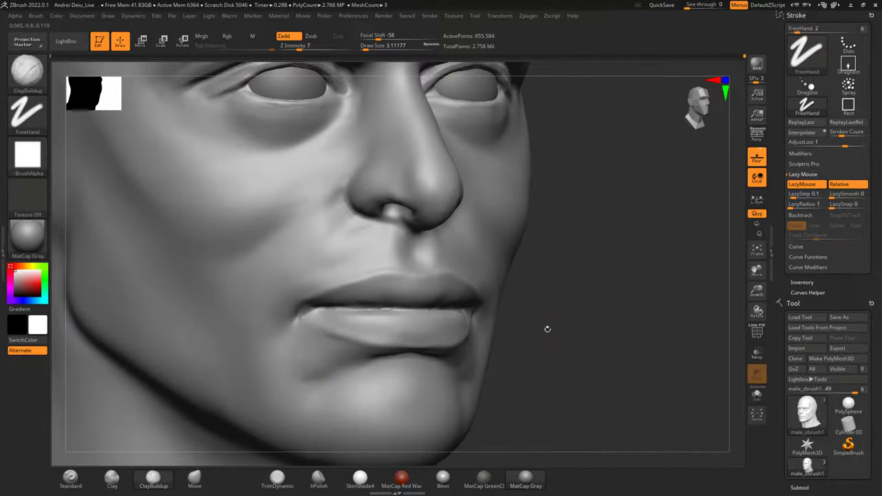
Inspect the model from the front, from the face out to the full body.
{"action": "key", "text": "f"}
{"action": "left_click_drag", "start_coordinate": [605, 277], "coordinate": [652, 192], "text": "shift"}
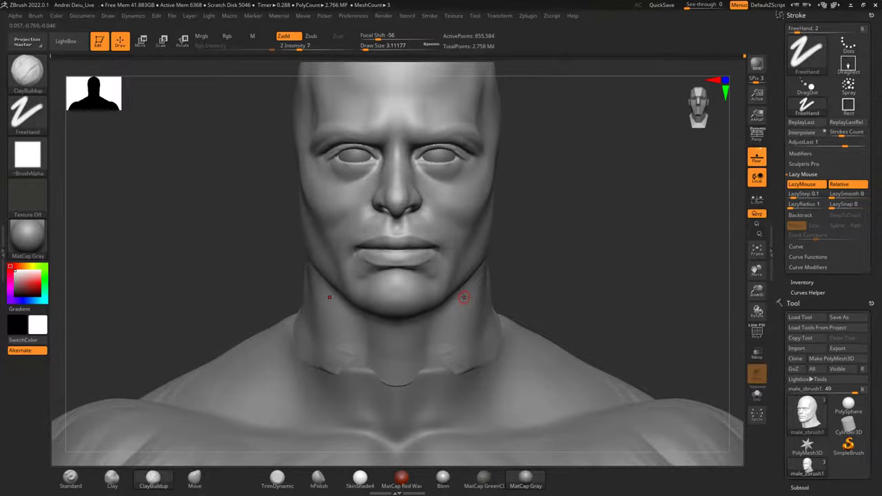
{"action": "scroll", "coordinate": [464, 297], "scroll_direction": "down", "scroll_amount": 10}
{"action": "scroll", "coordinate": [463, 297], "scroll_direction": "up", "scroll_amount": 2}
{"action": "left_click_drag", "start_coordinate": [606, 340], "coordinate": [556, 269], "text": "alt"}
{"action": "left_click_drag", "start_coordinate": [567, 336], "coordinate": [546, 293], "text": "alt"}
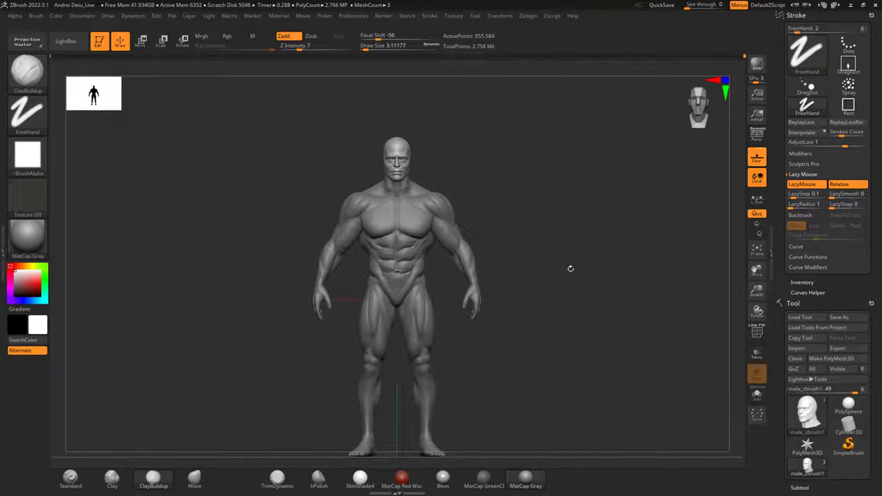
{"action": "left_click_drag", "start_coordinate": [561, 302], "coordinate": [566, 281], "text": "alt"}
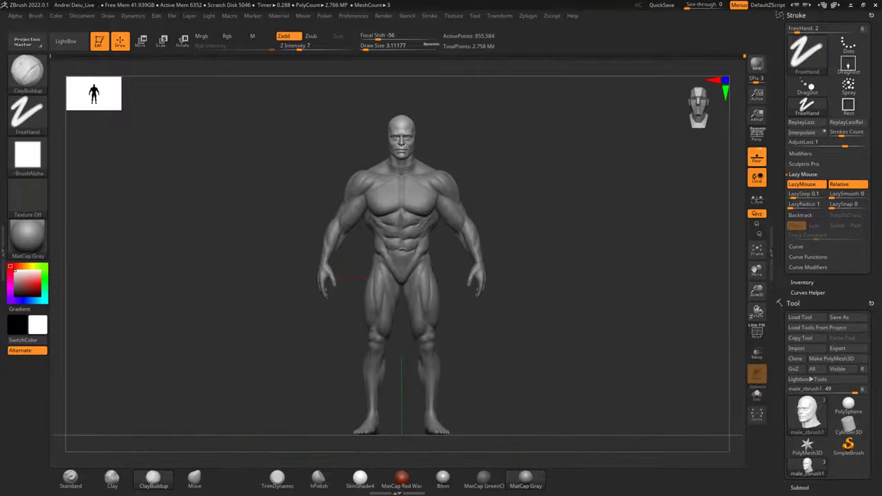
Select the body subtool male_zbrush1_1 and delete its lower subdivision levels.
{"action": "left_click", "coordinate": [796, 303]}
{"action": "mouse_move", "coordinate": [808, 218]}
{"action": "left_mouse_down"}
{"action": "mouse_move", "coordinate": [817, 255]}
{"action": "mouse_move", "coordinate": [801, 296]}
{"action": "left_mouse_up"}
{"action": "left_click", "coordinate": [786, 266]}
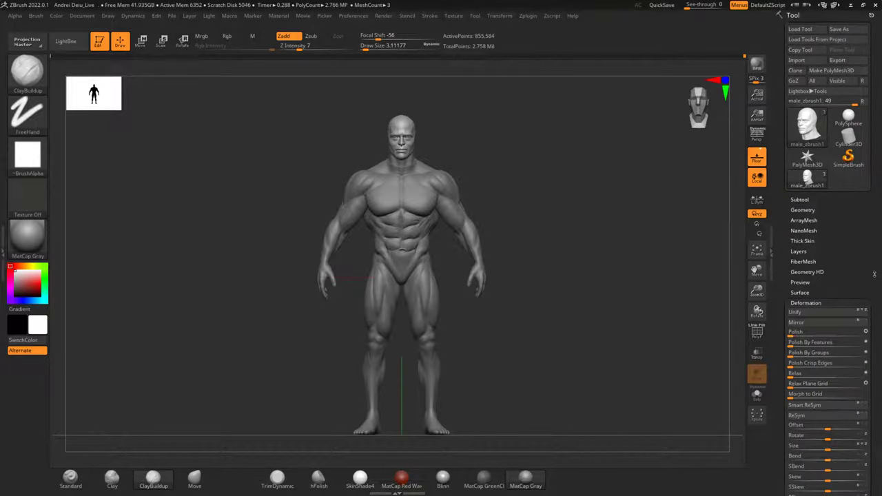
{"action": "left_click", "coordinate": [806, 212]}
{"action": "left_click_drag", "start_coordinate": [836, 275], "coordinate": [852, 386]}
{"action": "left_click", "coordinate": [800, 122]}
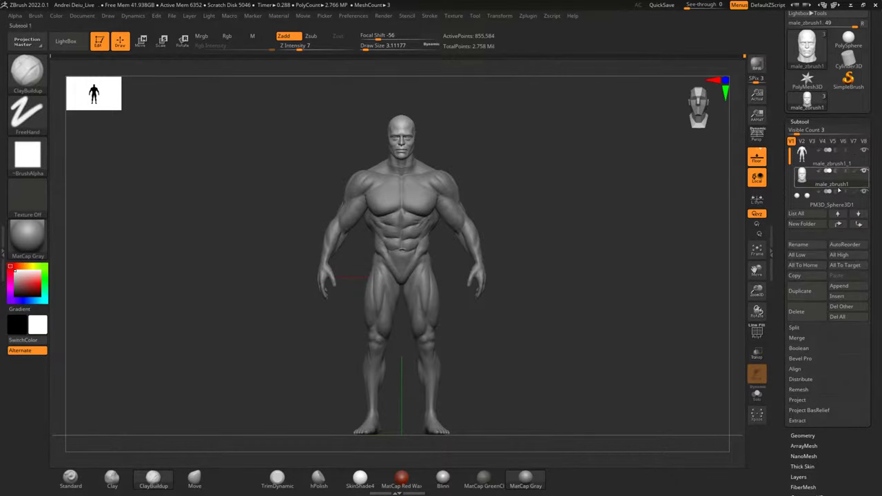
{"action": "left_click", "coordinate": [857, 160]}
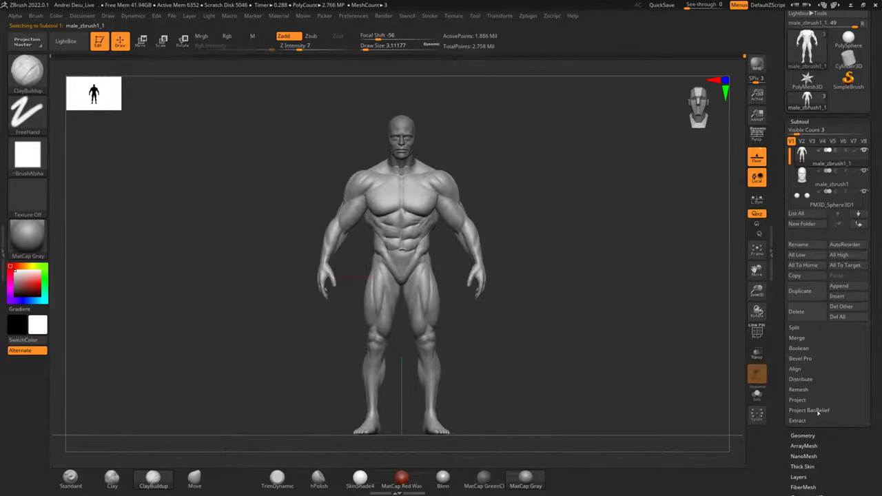
{"action": "left_click", "coordinate": [802, 435]}
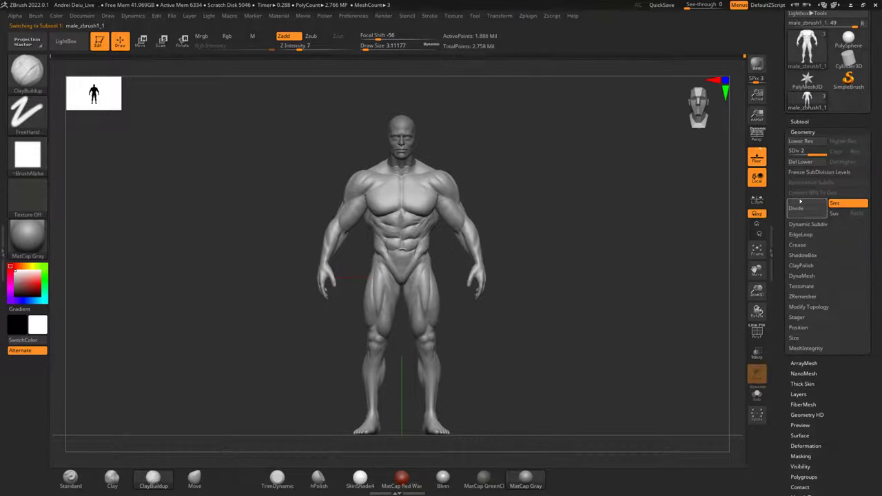
{"action": "left_click", "coordinate": [801, 164]}
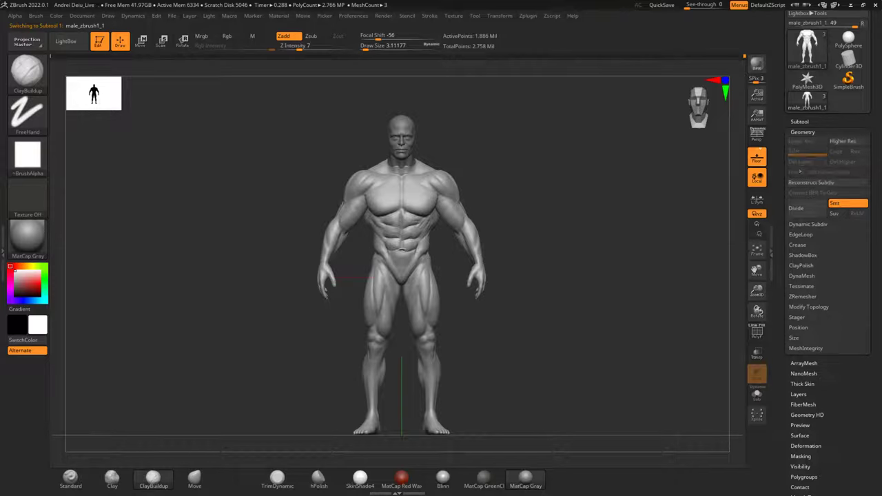
Merge the body subtool down with the head subtool and duplicate the merged mesh.
{"action": "left_click", "coordinate": [799, 122]}
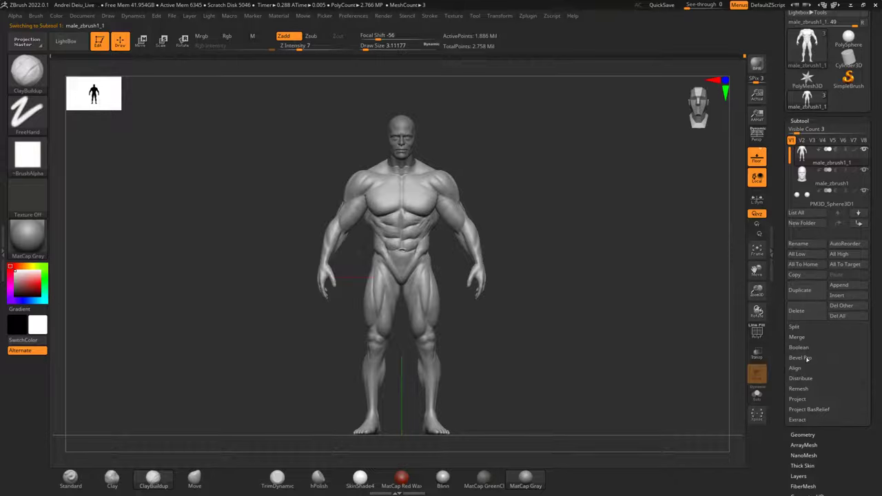
{"action": "left_click", "coordinate": [796, 337]}
{"action": "left_click", "coordinate": [799, 348]}
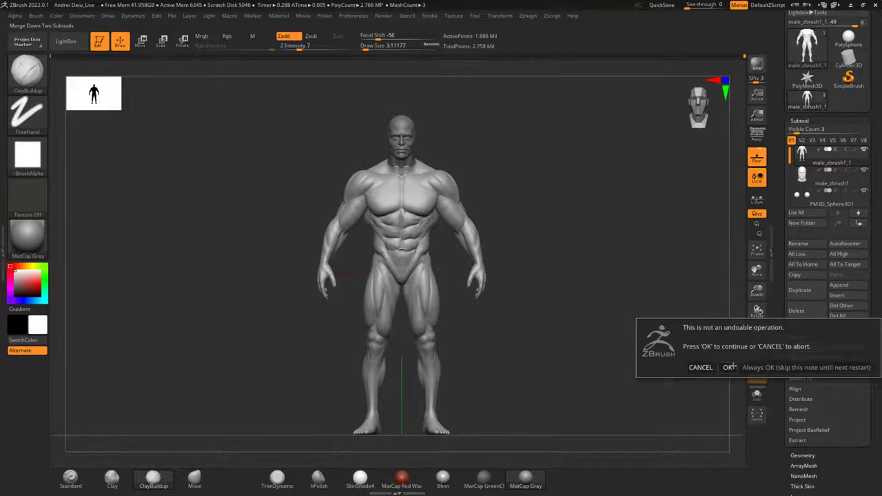
{"action": "left_click", "coordinate": [727, 367]}
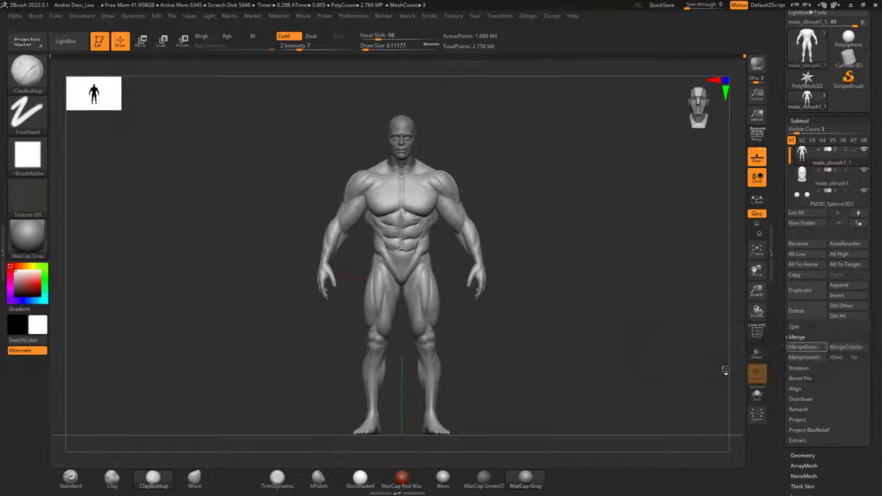
{"action": "left_click", "coordinate": [801, 290]}
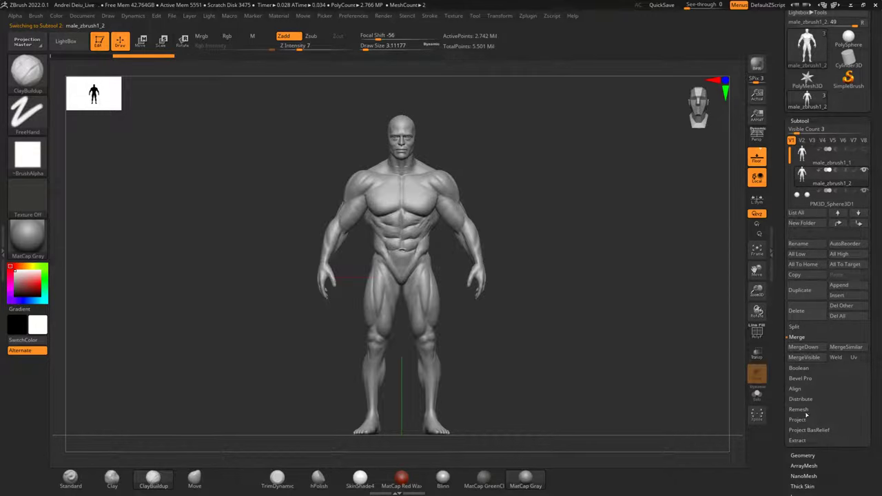
Convert the duplicated full-body mesh to a DynaMesh at Resolution 4096.
{"action": "left_click", "coordinate": [801, 455]}
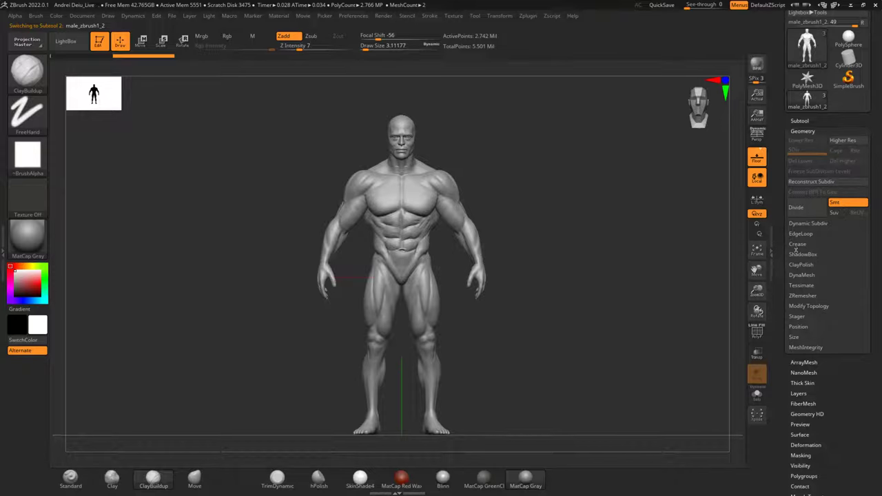
{"action": "left_click", "coordinate": [800, 121]}
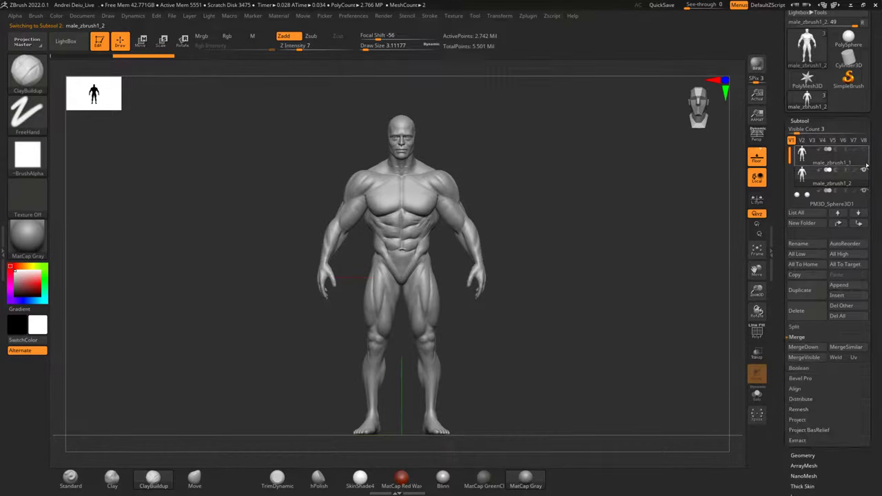
{"action": "mouse_move", "coordinate": [858, 177]}
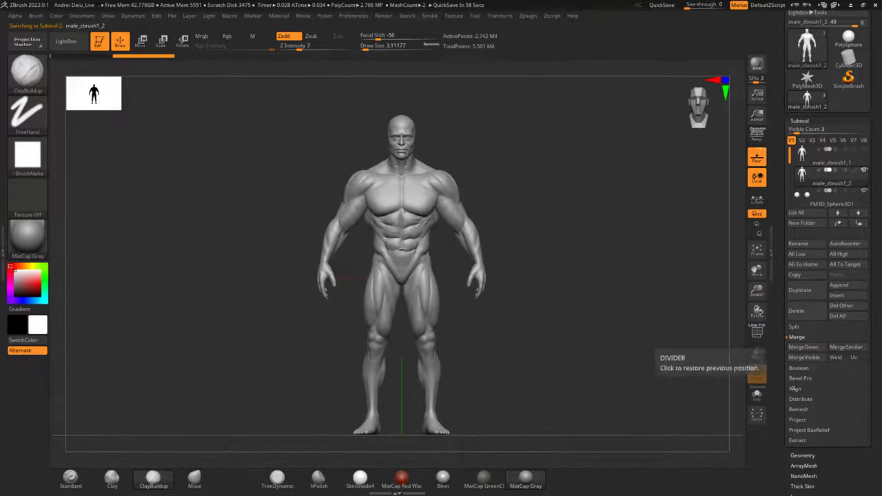
{"action": "left_click", "coordinate": [802, 454]}
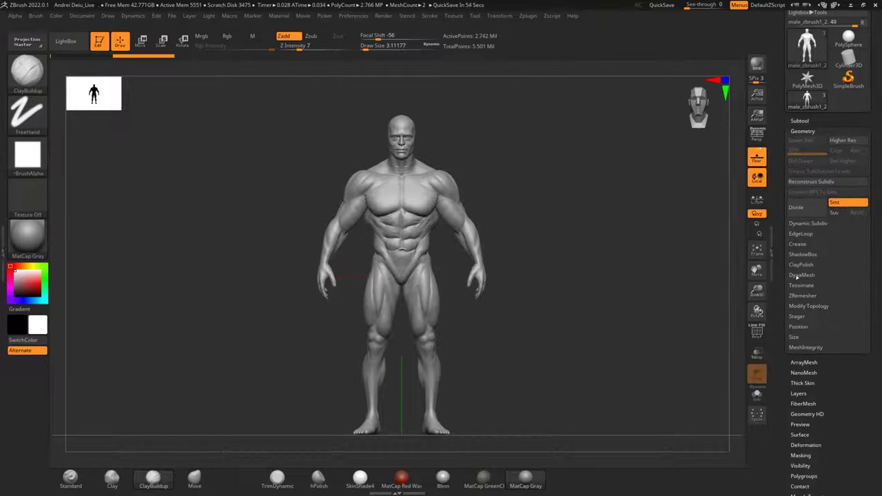
{"action": "left_click", "coordinate": [798, 276]}
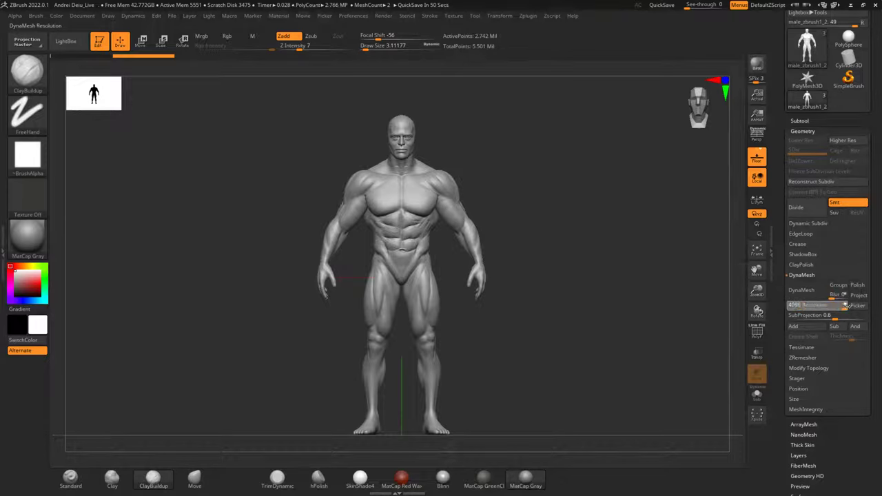
{"action": "mouse_move", "coordinate": [851, 305]}
{"action": "left_mouse_down"}
{"action": "mouse_move", "coordinate": [843, 305]}
{"action": "mouse_move", "coordinate": [856, 306]}
{"action": "left_mouse_up"}
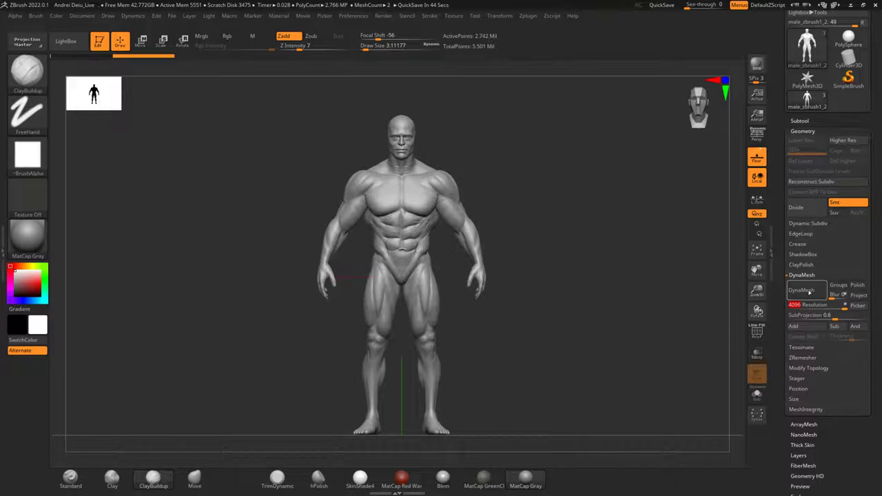
{"action": "left_click", "coordinate": [810, 292]}
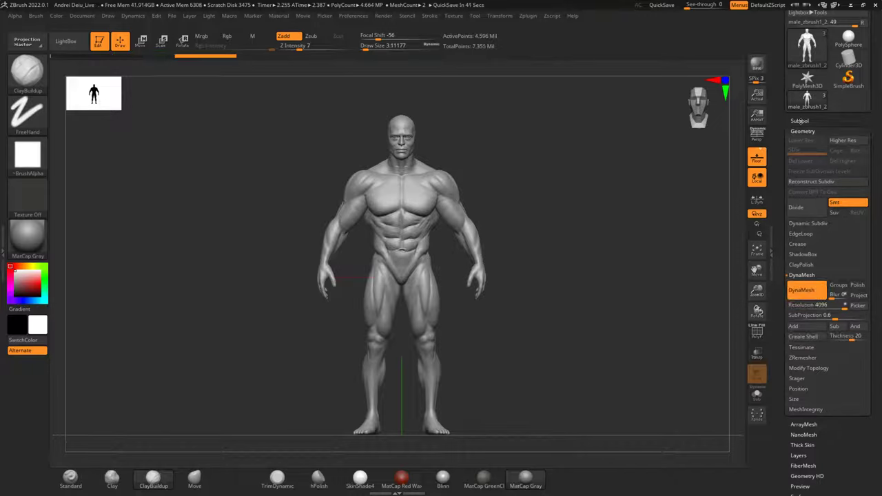
Smooth the seam across the front of the neck with a Draw Size of about 23.
{"action": "left_click", "coordinate": [801, 121]}
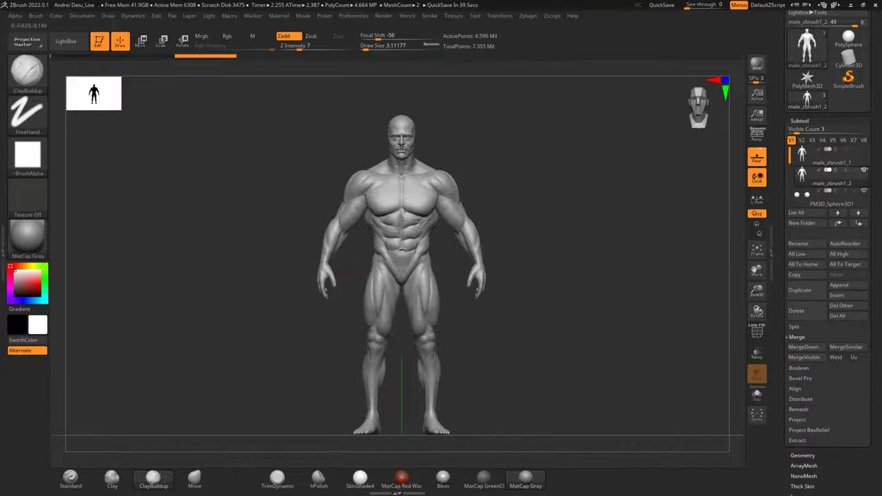
{"action": "scroll", "coordinate": [401, 147], "scroll_direction": "up", "scroll_amount": 10}
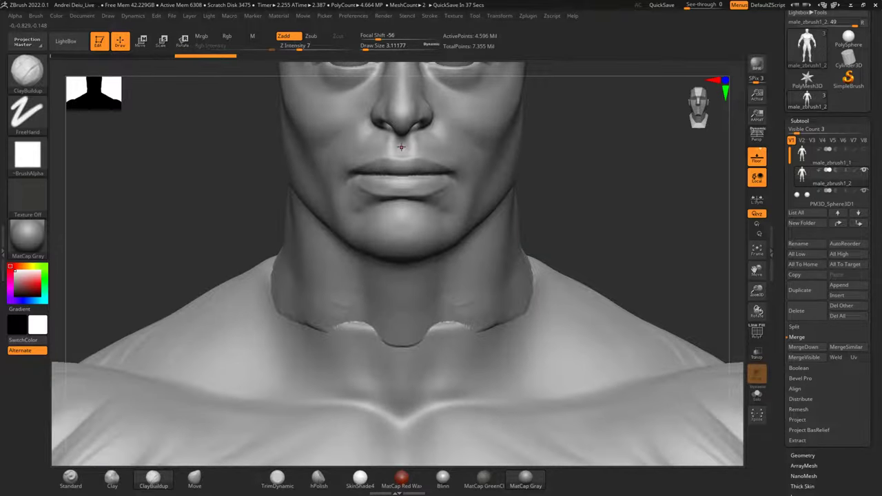
{"action": "left_click_drag", "start_coordinate": [592, 230], "coordinate": [605, 266], "text": "alt"}
{"action": "key", "text": "space"}
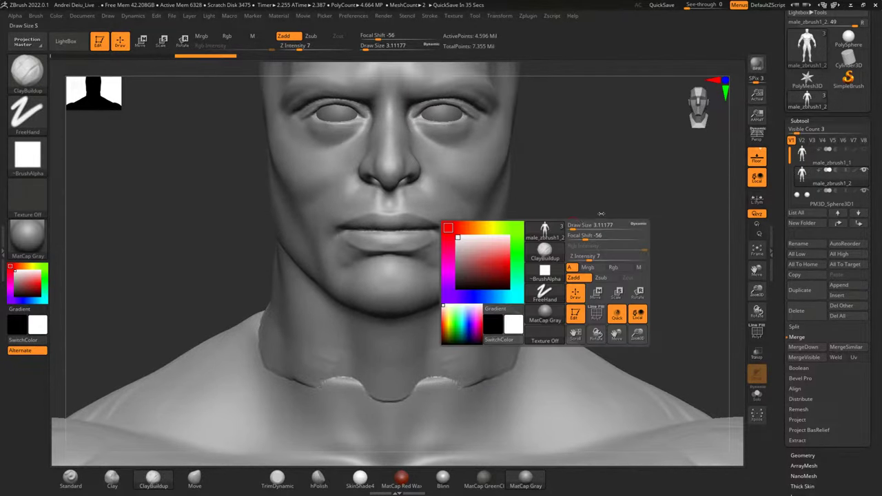
{"action": "left_click_drag", "start_coordinate": [580, 227], "coordinate": [675, 219]}
{"action": "left_click_drag", "start_coordinate": [388, 336], "coordinate": [358, 382], "text": "shift"}
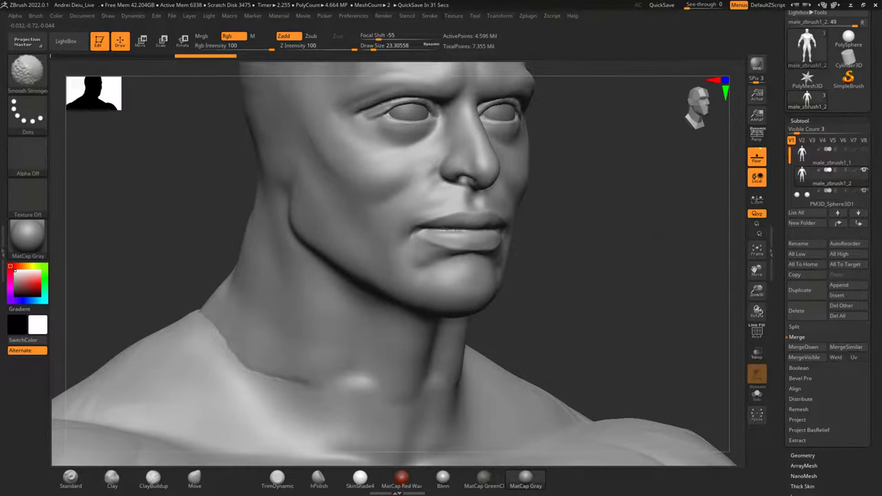
{"action": "left_click_drag", "start_coordinate": [221, 329], "coordinate": [219, 284], "text": "shift"}
{"action": "left_click_drag", "start_coordinate": [179, 246], "coordinate": [284, 256], "text": "alt"}
{"action": "mouse_move", "coordinate": [370, 352]}
{"action": "left_mouse_down", "text": "shift"}
{"action": "mouse_move", "coordinate": [351, 366]}
{"action": "mouse_move", "coordinate": [345, 352]}
{"action": "left_mouse_up", "text": "shift"}
Smooth the seam along the side of the neck, from the trapezius down to the collarbone.
{"action": "left_click_drag", "start_coordinate": [650, 270], "coordinate": [555, 241]}
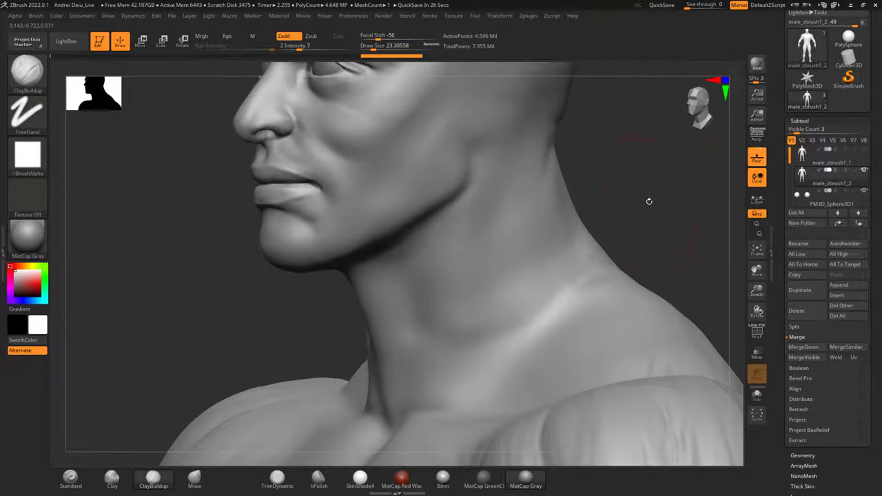
{"action": "left_click_drag", "start_coordinate": [666, 200], "coordinate": [628, 222]}
{"action": "mouse_move", "coordinate": [526, 281]}
{"action": "left_mouse_down", "text": "shift"}
{"action": "mouse_move", "coordinate": [502, 295]}
{"action": "mouse_move", "coordinate": [488, 318]}
{"action": "mouse_move", "coordinate": [483, 289]}
{"action": "mouse_move", "coordinate": [418, 331]}
{"action": "left_mouse_up", "text": "shift"}
{"action": "left_click_drag", "start_coordinate": [428, 416], "coordinate": [485, 361], "text": "shift"}
{"action": "left_click_drag", "start_coordinate": [586, 186], "coordinate": [518, 204]}
{"action": "mouse_move", "coordinate": [486, 286]}
{"action": "left_mouse_down", "text": "shift"}
{"action": "mouse_move", "coordinate": [650, 415]}
{"action": "mouse_move", "coordinate": [598, 317]}
{"action": "left_mouse_up", "text": "shift"}
Smooth the remaining seam around the back of the neck and over the trapezius.
{"action": "left_click_drag", "start_coordinate": [655, 179], "coordinate": [516, 183]}
{"action": "mouse_move", "coordinate": [607, 132]}
{"action": "left_mouse_down", "text": "alt"}
{"action": "mouse_move", "coordinate": [530, 162]}
{"action": "mouse_move", "coordinate": [305, 201]}
{"action": "mouse_move", "coordinate": [332, 228]}
{"action": "left_mouse_up", "text": "alt"}
{"action": "left_click_drag", "start_coordinate": [441, 329], "coordinate": [393, 339], "text": "shift"}
{"action": "left_click_drag", "start_coordinate": [343, 387], "coordinate": [441, 381], "text": "shift"}
{"action": "left_click_drag", "start_coordinate": [353, 240], "coordinate": [155, 172], "text": "alt"}
{"action": "left_click_drag", "start_coordinate": [687, 189], "coordinate": [629, 238]}
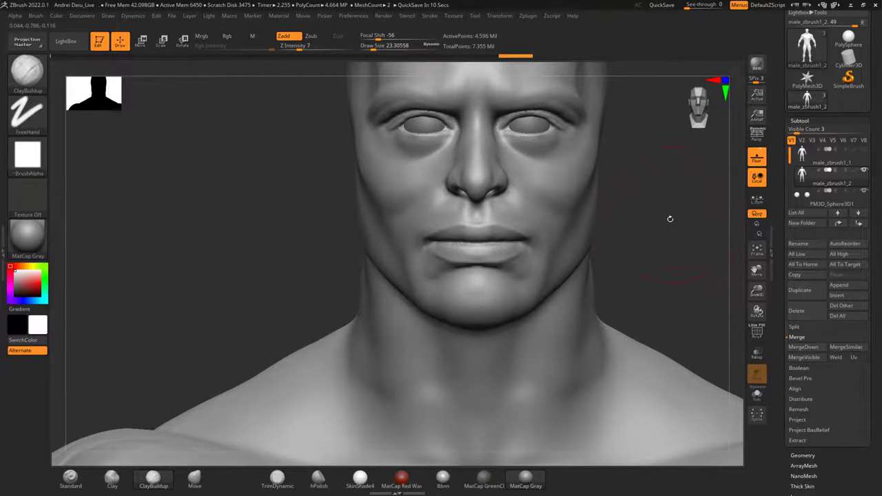
Set the ClayBuildup brush's Draw Size to about 13.
{"action": "mouse_move", "coordinate": [671, 262]}
{"action": "left_mouse_down", "text": "alt"}
{"action": "mouse_move", "coordinate": [654, 236]}
{"action": "mouse_move", "coordinate": [645, 237]}
{"action": "left_mouse_up", "text": "alt"}
{"action": "key", "text": "space"}
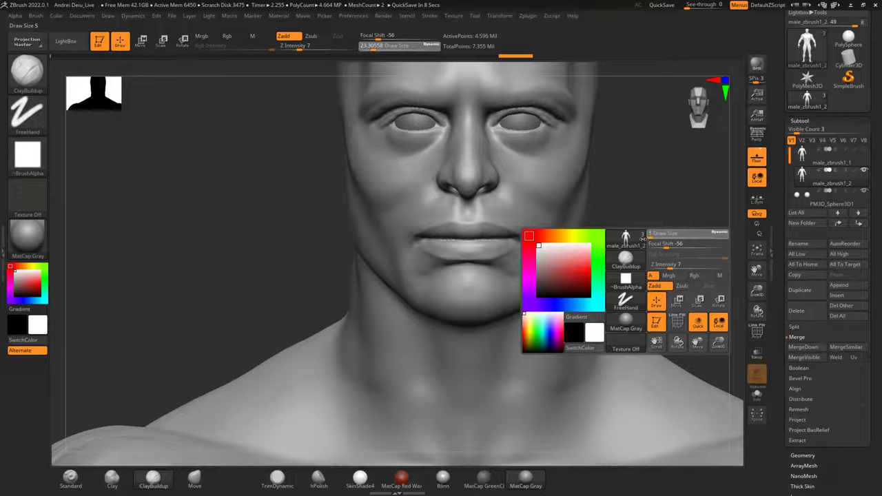
{"action": "left_click", "coordinate": [653, 239]}
{"action": "left_click_drag", "start_coordinate": [653, 238], "coordinate": [660, 239]}
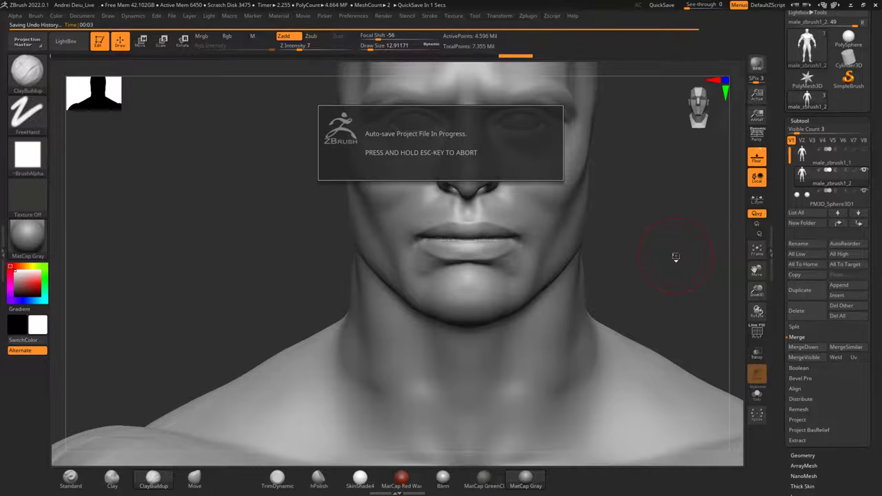
Examine the blended neck against the head and torso from the front and in three-quarter view.
{"action": "left_click_drag", "start_coordinate": [658, 257], "coordinate": [710, 219], "text": "alt"}
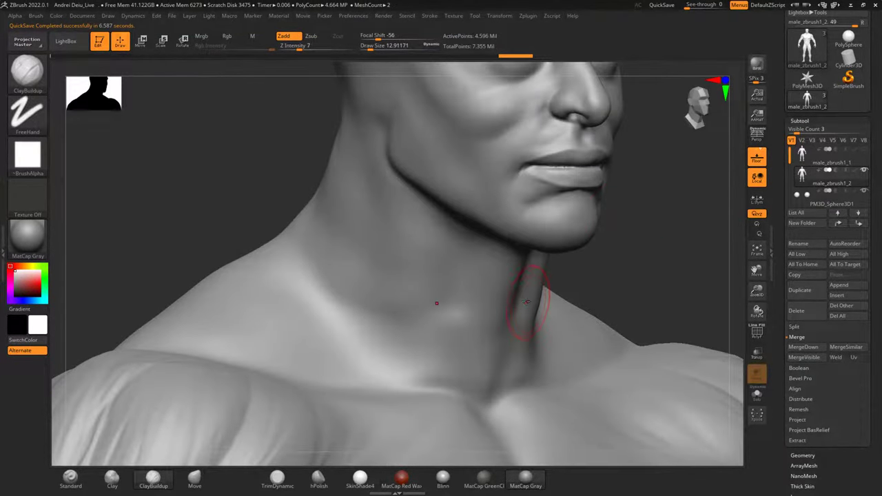
{"action": "key", "text": "f"}
{"action": "left_click_drag", "start_coordinate": [572, 235], "coordinate": [572, 322], "text": "shift"}
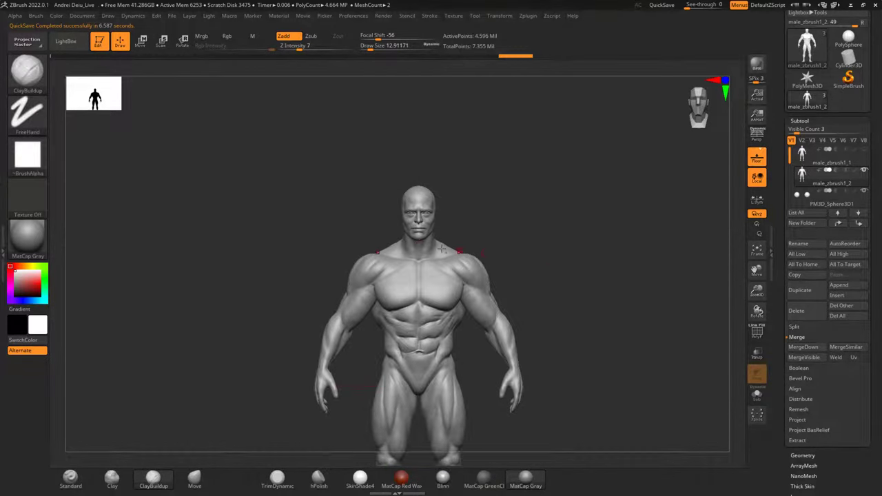
{"action": "scroll", "coordinate": [439, 251], "scroll_direction": "up", "scroll_amount": 15}
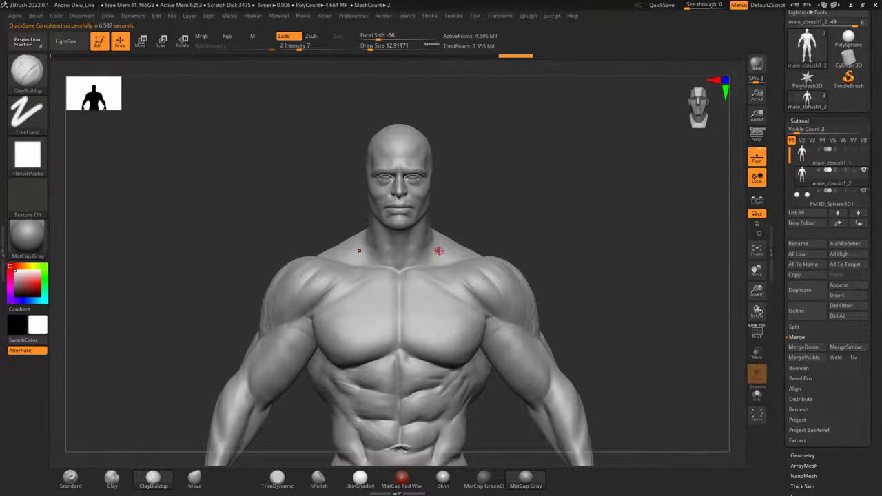
{"action": "left_click_drag", "start_coordinate": [504, 180], "coordinate": [582, 141]}
{"action": "left_click_drag", "start_coordinate": [582, 141], "coordinate": [569, 222], "text": "alt"}
{"action": "left_click_drag", "start_coordinate": [508, 246], "coordinate": [581, 225], "text": "alt"}
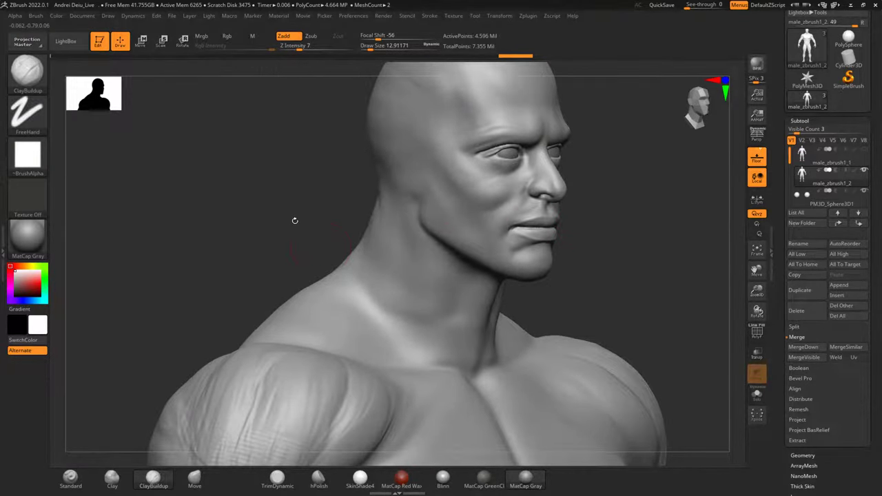
{"action": "left_click_drag", "start_coordinate": [270, 209], "coordinate": [337, 226]}
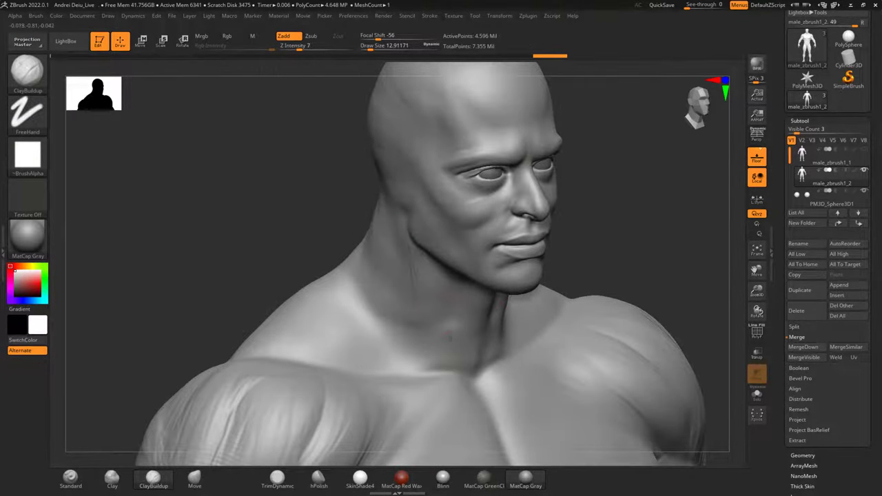
Build up the front neck muscles from the jaw down to the collarbone notch with ClayBuildup and smooth the strokes.
{"action": "left_click_drag", "start_coordinate": [421, 303], "coordinate": [448, 354]}
{"action": "left_click_drag", "start_coordinate": [649, 201], "coordinate": [580, 209]}
{"action": "left_click_drag", "start_coordinate": [472, 319], "coordinate": [485, 371]}
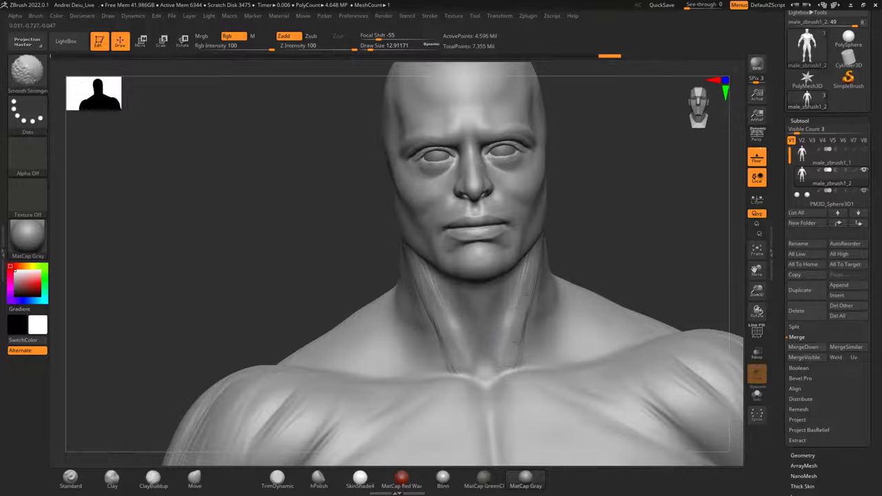
{"action": "left_click_drag", "start_coordinate": [535, 273], "coordinate": [523, 321], "text": "shift"}
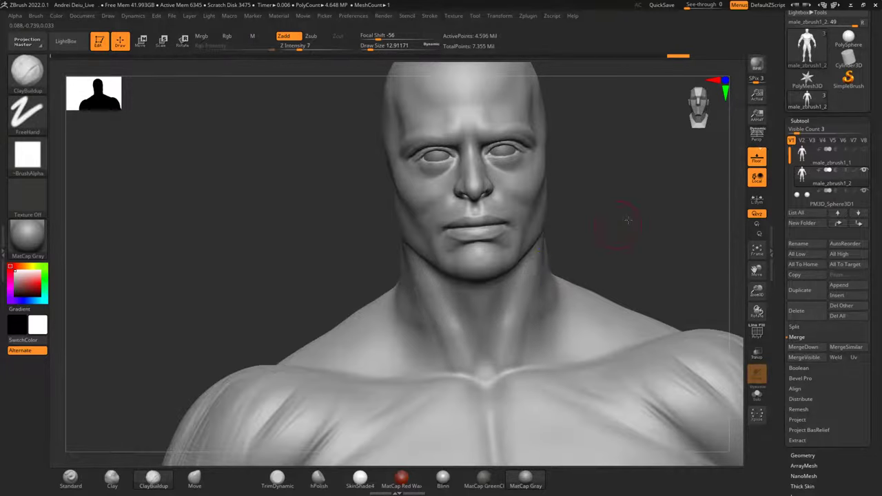
{"action": "left_click_drag", "start_coordinate": [622, 220], "coordinate": [687, 222]}
{"action": "left_click_drag", "start_coordinate": [439, 301], "coordinate": [433, 310], "text": "shift"}
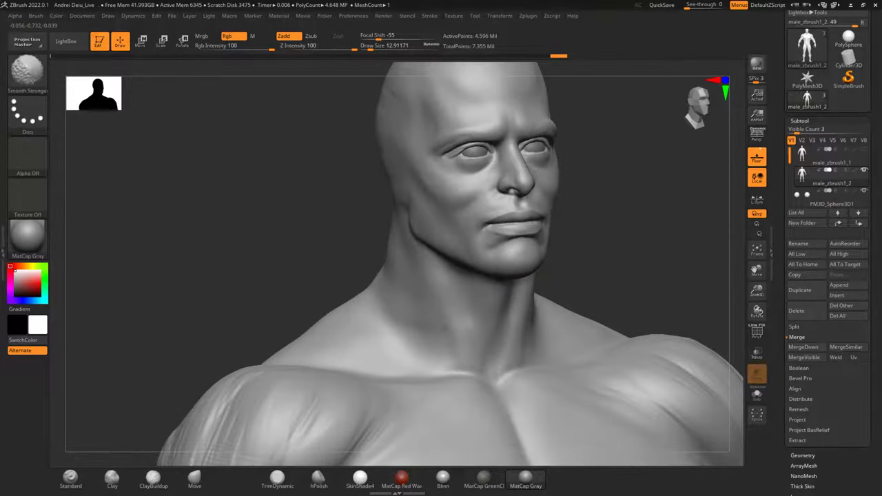
{"action": "left_click_drag", "start_coordinate": [482, 361], "coordinate": [479, 359], "text": "shift"}
Add ClayBuildup strokes at the side of the neck just above the collarbone and soften them.
{"action": "left_click_drag", "start_coordinate": [281, 230], "coordinate": [321, 226]}
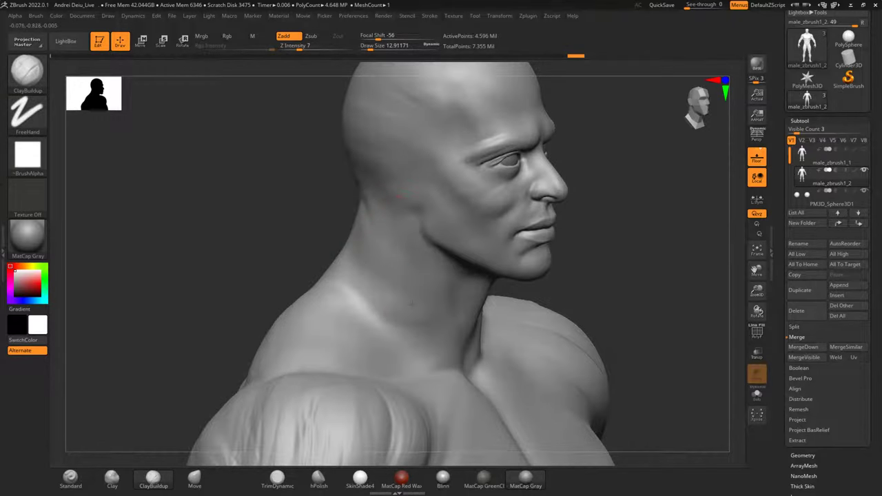
{"action": "left_click_drag", "start_coordinate": [417, 365], "coordinate": [414, 371]}
{"action": "mouse_move", "coordinate": [402, 324]}
{"action": "left_mouse_down"}
{"action": "mouse_move", "coordinate": [397, 361]}
{"action": "mouse_move", "coordinate": [411, 310]}
{"action": "left_mouse_up"}
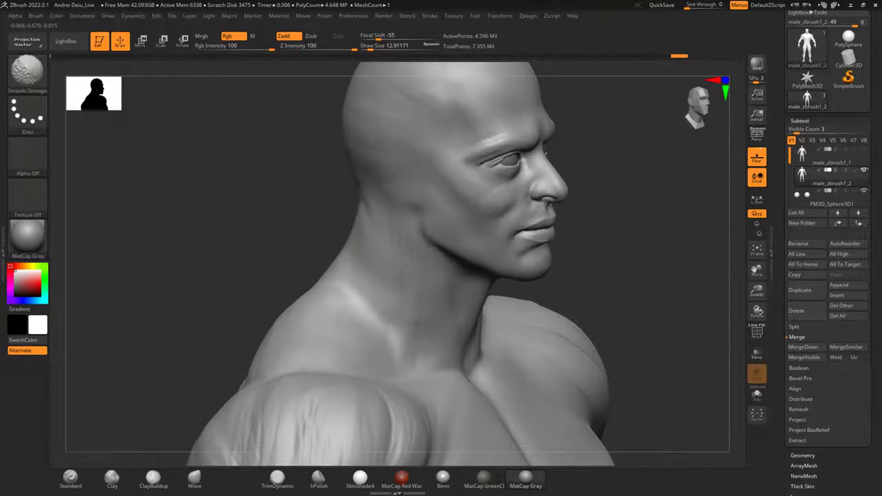
{"action": "left_click_drag", "start_coordinate": [383, 281], "coordinate": [380, 277], "text": "shift"}
Smooth the neck's side surface below the jaw from the opposite profile.
{"action": "left_click_drag", "start_coordinate": [313, 215], "coordinate": [230, 213]}
{"action": "mouse_move", "coordinate": [655, 196]}
{"action": "left_mouse_down", "text": "alt"}
{"action": "mouse_move", "coordinate": [582, 241]}
{"action": "mouse_move", "coordinate": [449, 299]}
{"action": "left_mouse_up", "text": "alt"}
{"action": "left_click_drag", "start_coordinate": [343, 329], "coordinate": [322, 301], "text": "shift"}
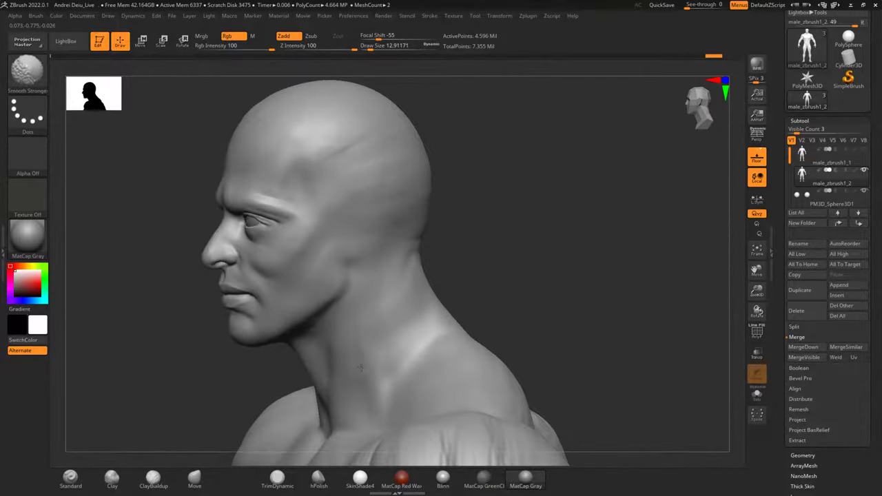
{"action": "left_click_drag", "start_coordinate": [361, 367], "coordinate": [365, 348], "text": "shift"}
{"action": "mouse_move", "coordinate": [479, 266]}
{"action": "left_mouse_down"}
{"action": "mouse_move", "coordinate": [589, 238]}
{"action": "mouse_move", "coordinate": [665, 206]}
{"action": "left_mouse_up"}
{"action": "left_click_drag", "start_coordinate": [665, 207], "coordinate": [569, 228]}
{"action": "mouse_move", "coordinate": [506, 251]}
{"action": "left_mouse_down"}
{"action": "mouse_move", "coordinate": [490, 297]}
{"action": "mouse_move", "coordinate": [515, 248]}
{"action": "left_mouse_up"}
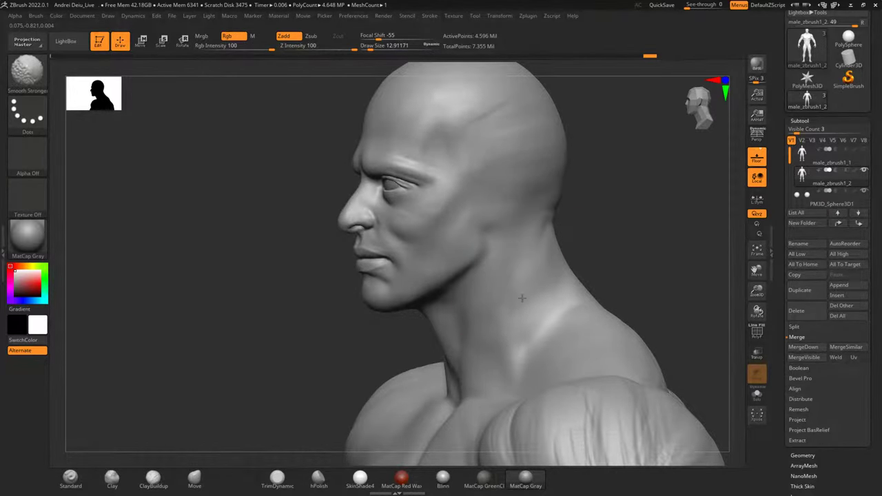
Thicken the outer sides of the neck with ClayBuildup at a Draw Size of about 25 and smooth the strokes.
{"action": "mouse_move", "coordinate": [603, 218]}
{"action": "left_mouse_down"}
{"action": "mouse_move", "coordinate": [696, 242]}
{"action": "mouse_move", "coordinate": [690, 276]}
{"action": "left_mouse_up"}
{"action": "mouse_move", "coordinate": [666, 309]}
{"action": "left_mouse_down", "text": "alt"}
{"action": "mouse_move", "coordinate": [609, 283]}
{"action": "mouse_move", "coordinate": [606, 262]}
{"action": "left_mouse_up", "text": "alt"}
{"action": "left_click_drag", "start_coordinate": [552, 248], "coordinate": [545, 301], "text": "alt"}
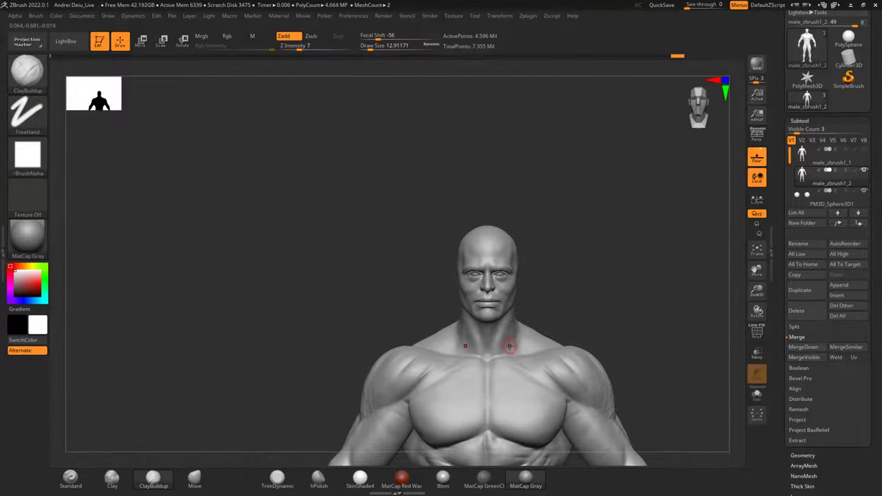
{"action": "scroll", "coordinate": [510, 346], "scroll_direction": "up", "scroll_amount": 10}
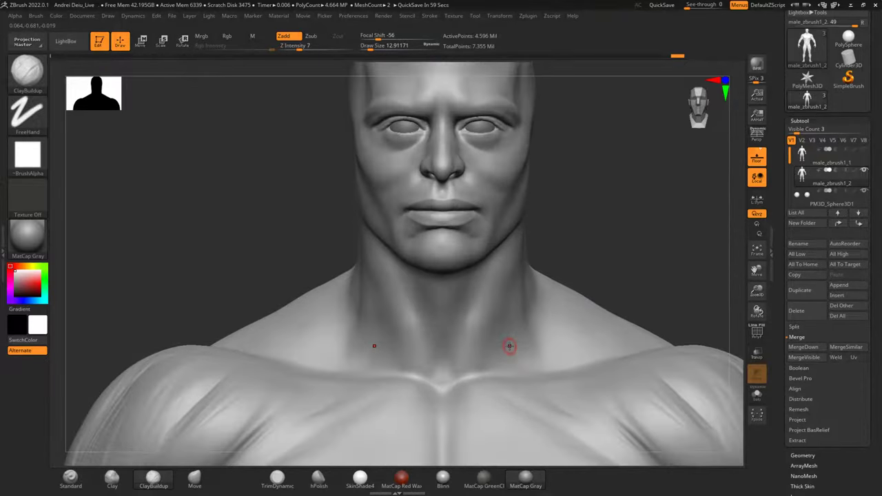
{"action": "mouse_move", "coordinate": [610, 195]}
{"action": "left_mouse_down", "text": "alt"}
{"action": "mouse_move", "coordinate": [588, 228]}
{"action": "mouse_move", "coordinate": [621, 228]}
{"action": "left_mouse_up", "text": "alt"}
{"action": "key", "text": "space"}
{"action": "mouse_move", "coordinate": [340, 284]}
{"action": "left_mouse_down"}
{"action": "mouse_move", "coordinate": [342, 317]}
{"action": "mouse_move", "coordinate": [354, 307]}
{"action": "mouse_move", "coordinate": [329, 410]}
{"action": "left_mouse_up"}
{"action": "left_click_drag", "start_coordinate": [344, 320], "coordinate": [337, 406]}
{"action": "mouse_move", "coordinate": [339, 376]}
{"action": "left_mouse_down", "text": "shift"}
{"action": "mouse_move", "coordinate": [346, 315]}
{"action": "mouse_move", "coordinate": [333, 365]}
{"action": "left_mouse_up", "text": "shift"}
Smooth the side of the neck from the collarbone up to the base of the skull.
{"action": "left_click_drag", "start_coordinate": [282, 255], "coordinate": [309, 258]}
{"action": "mouse_move", "coordinate": [583, 247]}
{"action": "left_mouse_down", "text": "alt"}
{"action": "mouse_move", "coordinate": [520, 230]}
{"action": "mouse_move", "coordinate": [596, 242]}
{"action": "mouse_move", "coordinate": [571, 252]}
{"action": "left_mouse_up", "text": "alt"}
{"action": "key", "text": "shift"}
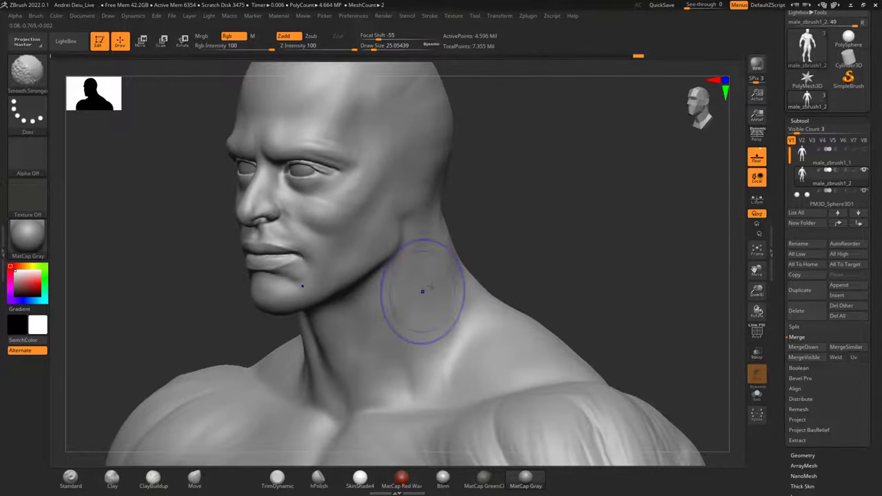
{"action": "mouse_move", "coordinate": [422, 362]}
{"action": "left_mouse_down", "text": "shift"}
{"action": "mouse_move", "coordinate": [463, 291]}
{"action": "mouse_move", "coordinate": [454, 269]}
{"action": "left_mouse_up", "text": "shift"}
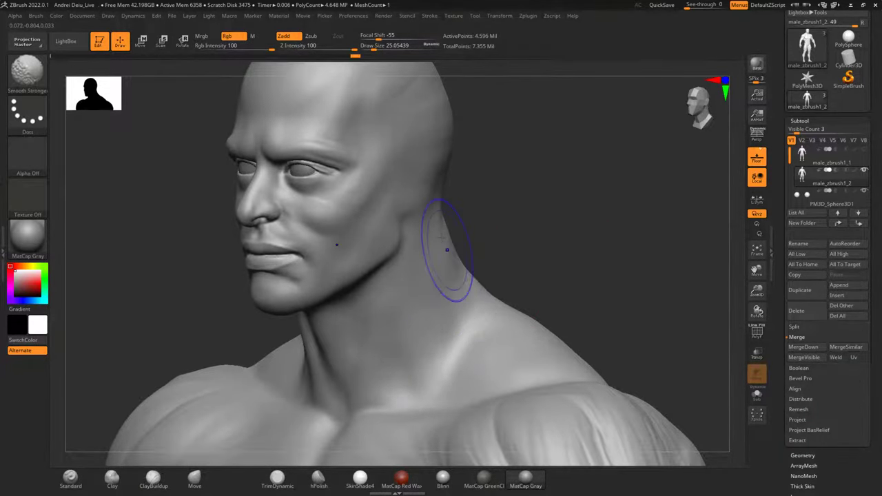
{"action": "left_click_drag", "start_coordinate": [452, 220], "coordinate": [443, 213], "text": "shift"}
Sculpt the hollow above the collarbone with ClayBuildup at a Draw Size of about 9.4 and smooth it.
{"action": "mouse_move", "coordinate": [581, 288]}
{"action": "left_mouse_down", "text": "alt"}
{"action": "mouse_move", "coordinate": [585, 231]}
{"action": "mouse_move", "coordinate": [556, 255]}
{"action": "mouse_move", "coordinate": [579, 228]}
{"action": "mouse_move", "coordinate": [581, 246]}
{"action": "mouse_move", "coordinate": [600, 211]}
{"action": "left_mouse_up", "text": "alt"}
{"action": "scroll", "coordinate": [481, 310], "scroll_direction": "down", "scroll_amount": 5}
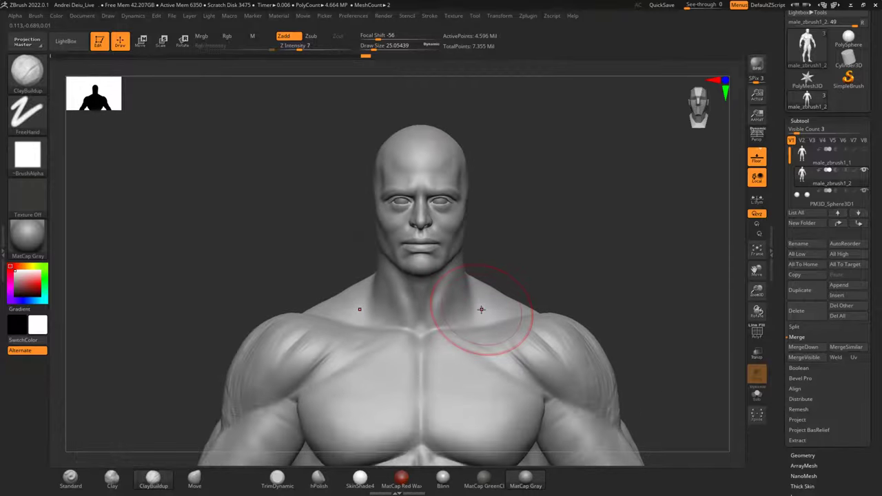
{"action": "mouse_move", "coordinate": [542, 188]}
{"action": "left_mouse_down", "text": "alt"}
{"action": "mouse_move", "coordinate": [543, 245]}
{"action": "mouse_move", "coordinate": [532, 247]}
{"action": "left_mouse_up", "text": "alt"}
{"action": "key", "text": "space"}
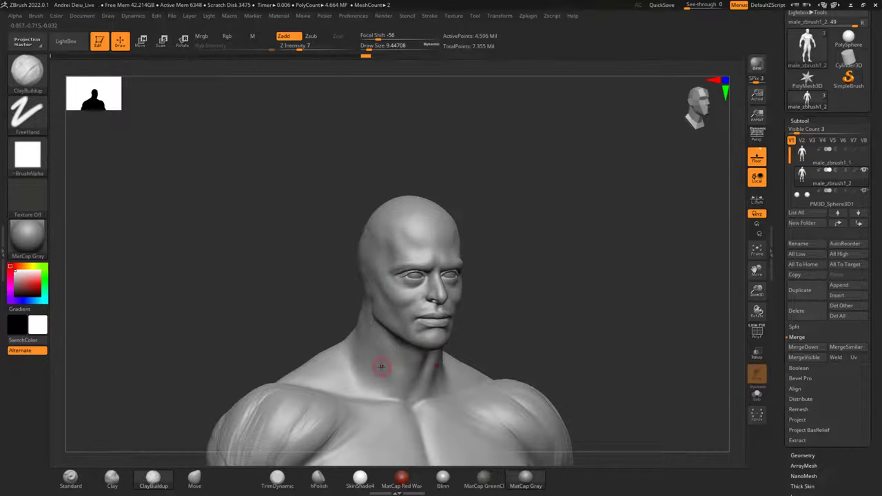
{"action": "scroll", "coordinate": [382, 368], "scroll_direction": "up", "scroll_amount": 7}
{"action": "mouse_move", "coordinate": [262, 275]}
{"action": "left_mouse_down", "text": "alt"}
{"action": "mouse_move", "coordinate": [255, 238]}
{"action": "mouse_move", "coordinate": [269, 259]}
{"action": "left_mouse_up", "text": "alt"}
{"action": "mouse_move", "coordinate": [339, 321]}
{"action": "left_mouse_down"}
{"action": "mouse_move", "coordinate": [322, 348]}
{"action": "mouse_move", "coordinate": [336, 359]}
{"action": "mouse_move", "coordinate": [345, 355]}
{"action": "mouse_move", "coordinate": [324, 348]}
{"action": "mouse_move", "coordinate": [338, 363]}
{"action": "mouse_move", "coordinate": [312, 361]}
{"action": "left_mouse_up"}
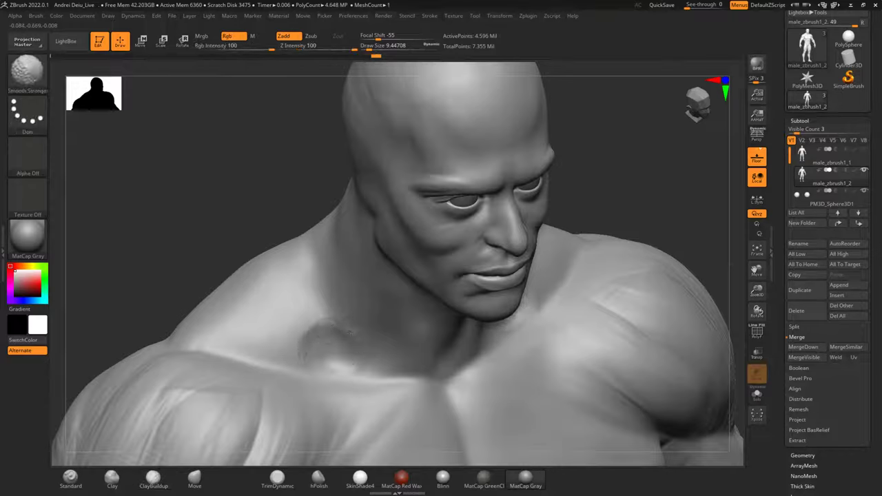
{"action": "left_click_drag", "start_coordinate": [333, 351], "coordinate": [306, 333], "text": "shift"}
Build up the area between trapezius and collarbone with ClayBuildup at a Draw Size of about 22 and smooth it.
{"action": "mouse_move", "coordinate": [236, 242]}
{"action": "left_mouse_down"}
{"action": "mouse_move", "coordinate": [195, 211]}
{"action": "mouse_move", "coordinate": [282, 269]}
{"action": "left_mouse_up"}
{"action": "key", "text": "space"}
{"action": "left_click_drag", "start_coordinate": [322, 239], "coordinate": [328, 240]}
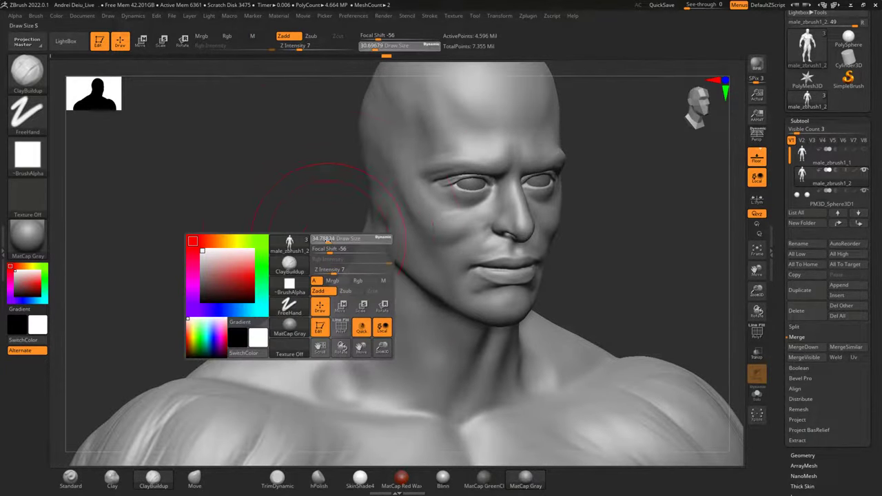
{"action": "mouse_move", "coordinate": [350, 322]}
{"action": "left_mouse_down"}
{"action": "mouse_move", "coordinate": [317, 352]}
{"action": "mouse_move", "coordinate": [379, 373]}
{"action": "mouse_move", "coordinate": [326, 365]}
{"action": "mouse_move", "coordinate": [331, 387]}
{"action": "left_mouse_up"}
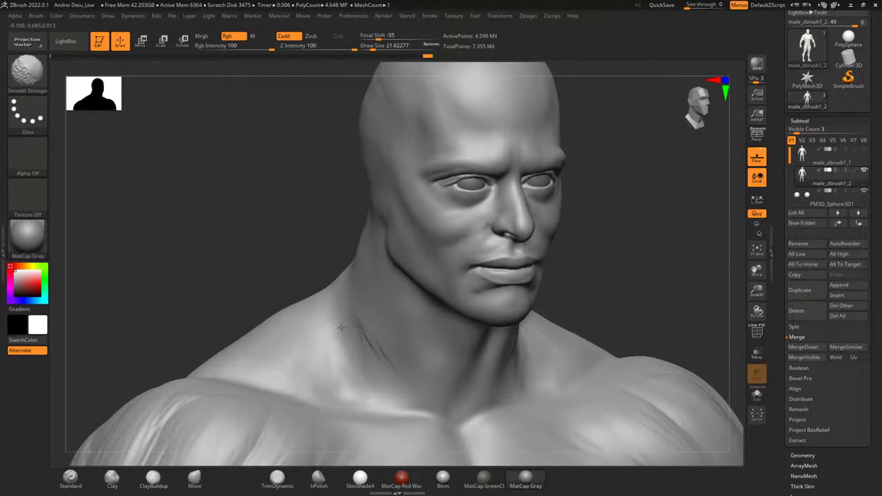
{"action": "mouse_move", "coordinate": [256, 282]}
{"action": "left_mouse_down", "text": "shift"}
{"action": "mouse_move", "coordinate": [258, 262]}
{"action": "mouse_move", "coordinate": [253, 274]}
{"action": "mouse_move", "coordinate": [319, 285]}
{"action": "left_mouse_up", "text": "shift"}
{"action": "left_click_drag", "start_coordinate": [354, 362], "coordinate": [360, 361], "text": "shift"}
Add ClayBuildup volume up the side of the neck from the collarbone to the jaw and smooth it.
{"action": "mouse_move", "coordinate": [322, 290]}
{"action": "left_mouse_down"}
{"action": "mouse_move", "coordinate": [282, 266]}
{"action": "mouse_move", "coordinate": [292, 291]}
{"action": "mouse_move", "coordinate": [258, 248]}
{"action": "mouse_move", "coordinate": [291, 280]}
{"action": "mouse_move", "coordinate": [310, 283]}
{"action": "left_mouse_up"}
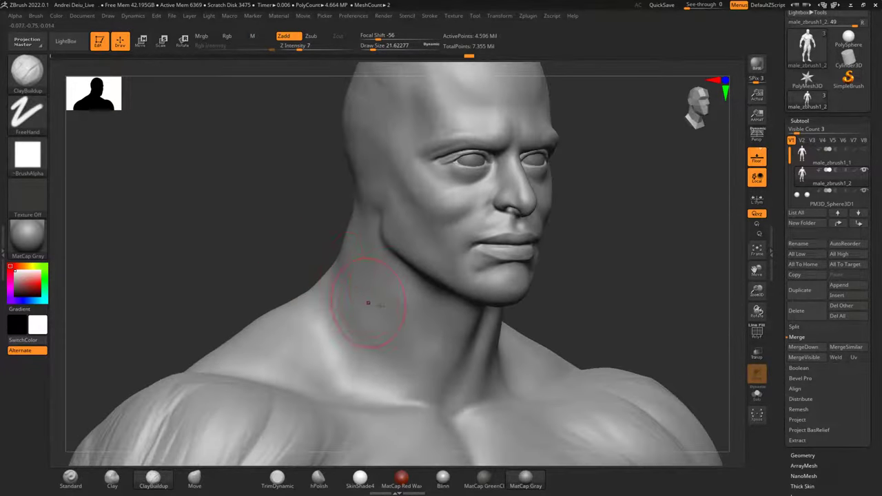
{"action": "mouse_move", "coordinate": [374, 377]}
{"action": "left_mouse_down"}
{"action": "mouse_move", "coordinate": [380, 315]}
{"action": "mouse_move", "coordinate": [391, 327]}
{"action": "mouse_move", "coordinate": [390, 284]}
{"action": "left_mouse_up"}
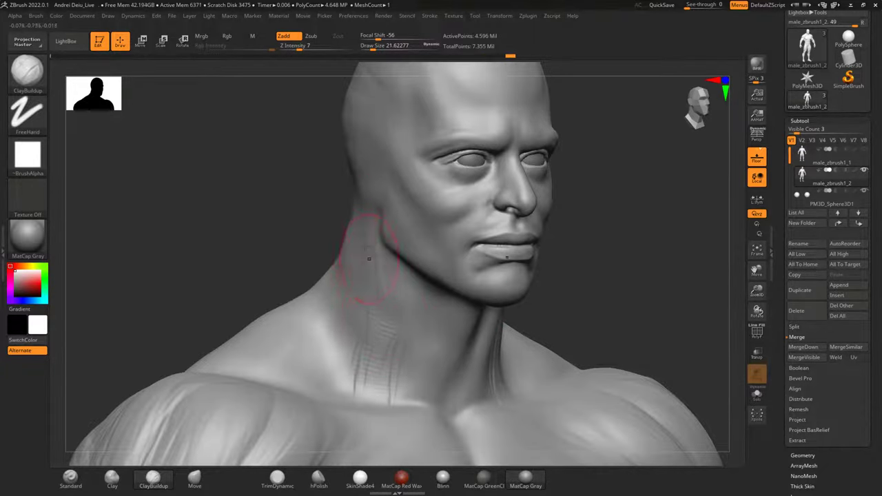
{"action": "key", "text": "shift"}
{"action": "left_click_drag", "start_coordinate": [382, 311], "coordinate": [358, 364], "text": "shift"}
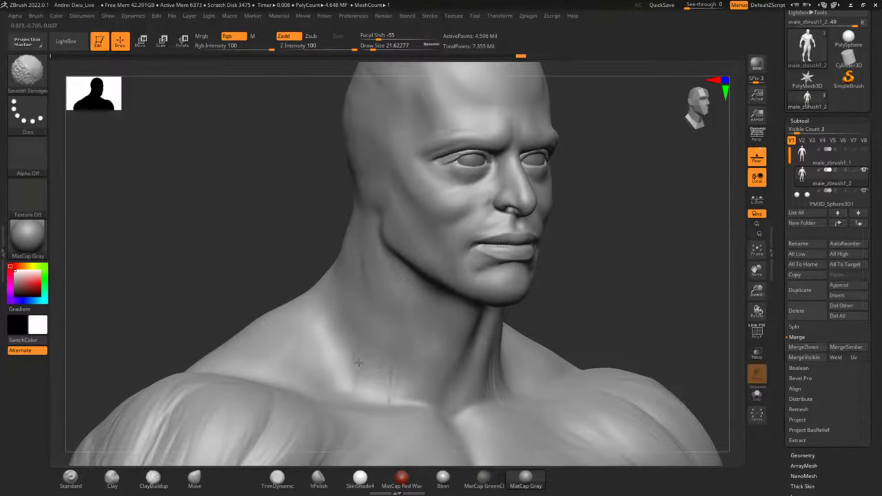
Smooth the side of the neck into the trapezius and the top of the shoulder.
{"action": "left_click_drag", "start_coordinate": [658, 242], "coordinate": [510, 241], "text": "shift"}
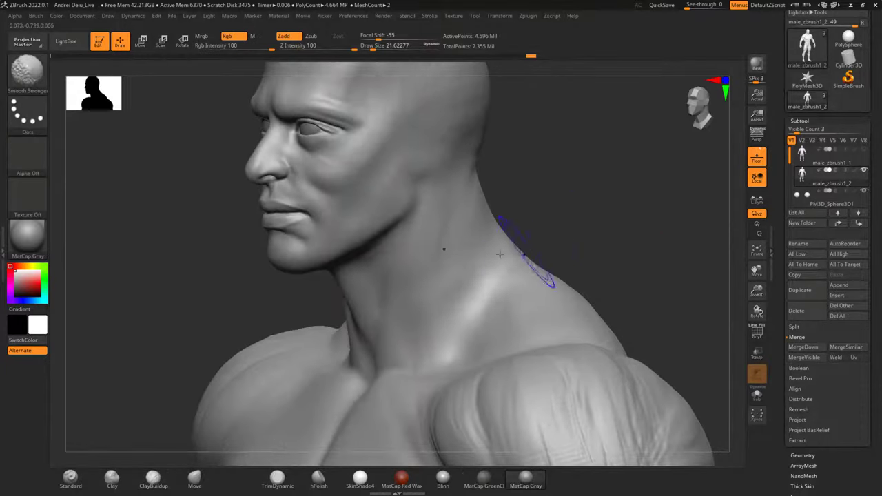
{"action": "left_click_drag", "start_coordinate": [455, 277], "coordinate": [451, 295], "text": "shift"}
{"action": "mouse_move", "coordinate": [470, 214]}
{"action": "left_mouse_down", "text": "shift"}
{"action": "mouse_move", "coordinate": [487, 289]}
{"action": "mouse_move", "coordinate": [507, 304]}
{"action": "left_mouse_up", "text": "shift"}
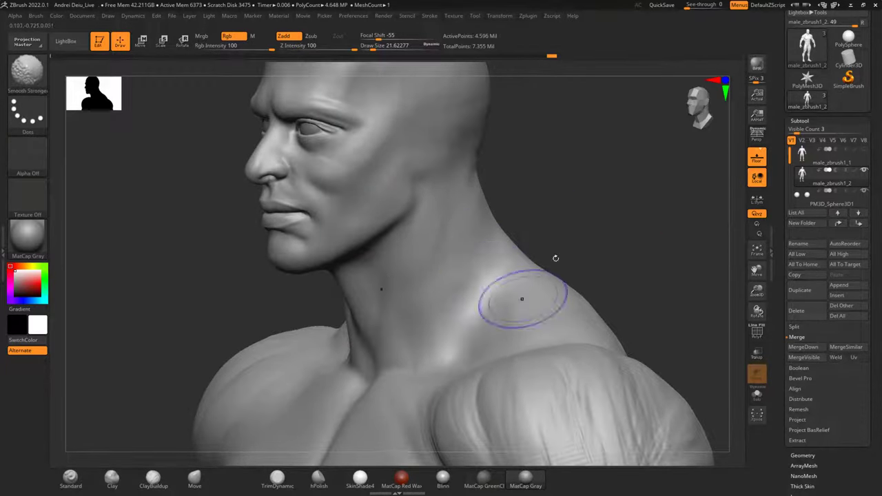
{"action": "mouse_move", "coordinate": [560, 256]}
{"action": "left_mouse_down", "text": "shift"}
{"action": "mouse_move", "coordinate": [621, 235]}
{"action": "mouse_move", "coordinate": [605, 190]}
{"action": "mouse_move", "coordinate": [636, 223]}
{"action": "mouse_move", "coordinate": [613, 191]}
{"action": "mouse_move", "coordinate": [604, 233]}
{"action": "left_mouse_up", "text": "shift"}
{"action": "left_click_drag", "start_coordinate": [557, 277], "coordinate": [553, 283], "text": "shift"}
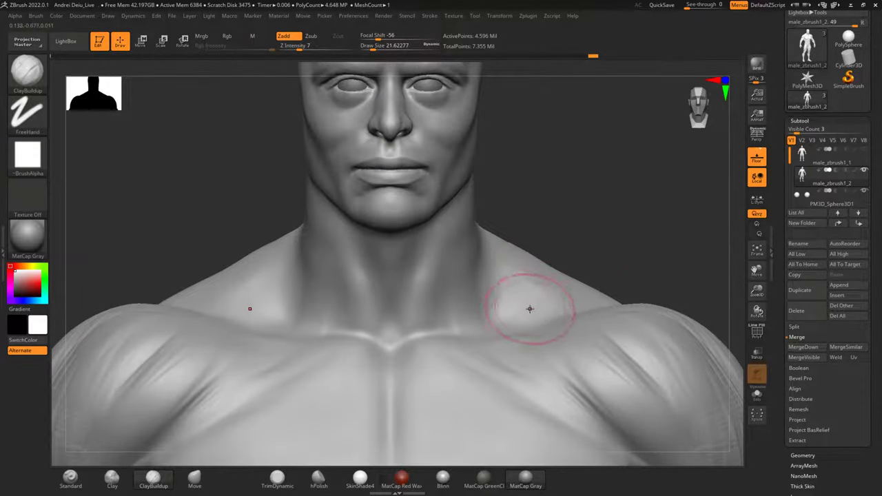
Decline Dynamic Subdiv for the merged body and save the project over its existing file.
{"action": "key", "text": "d"}
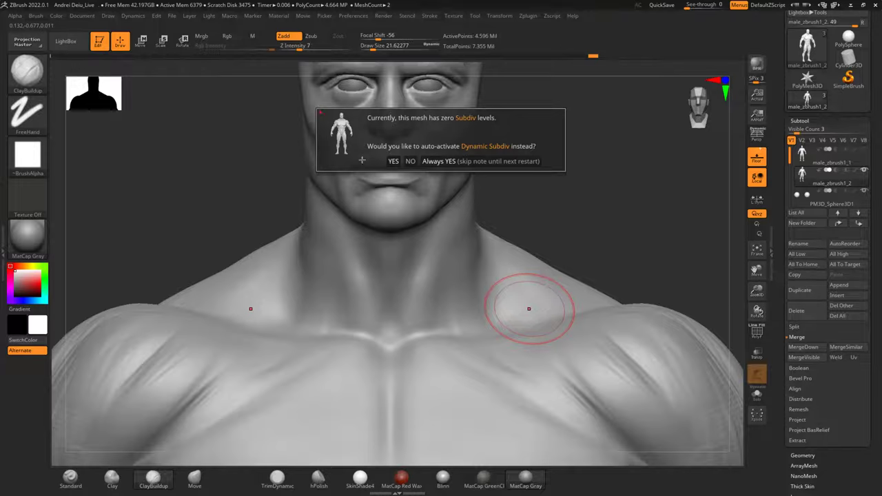
{"action": "left_click", "coordinate": [413, 161]}
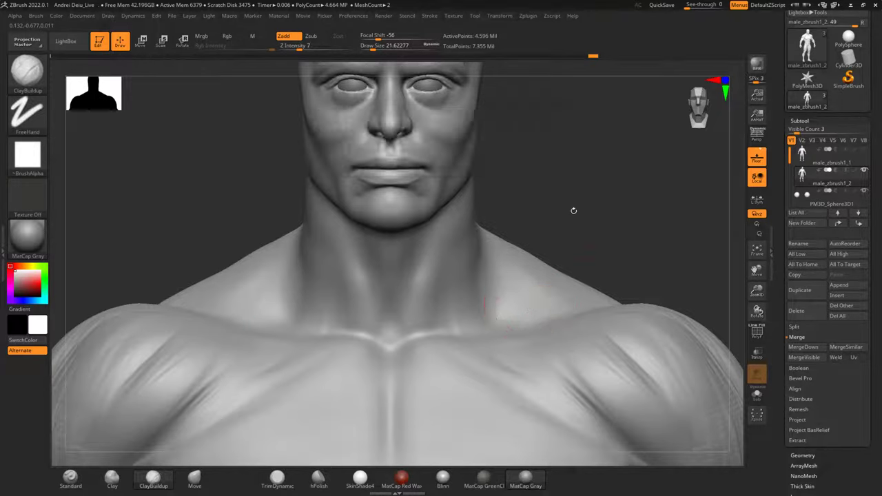
{"action": "key", "text": "f"}
{"action": "mouse_move", "coordinate": [553, 232]}
{"action": "left_mouse_down", "text": "alt"}
{"action": "mouse_move", "coordinate": [556, 285]}
{"action": "mouse_move", "coordinate": [636, 283]}
{"action": "mouse_move", "coordinate": [605, 297]}
{"action": "left_mouse_up", "text": "alt"}
{"action": "left_click_drag", "start_coordinate": [554, 420], "coordinate": [573, 293], "text": "alt"}
{"action": "left_click_drag", "start_coordinate": [587, 253], "coordinate": [570, 305], "text": "alt"}
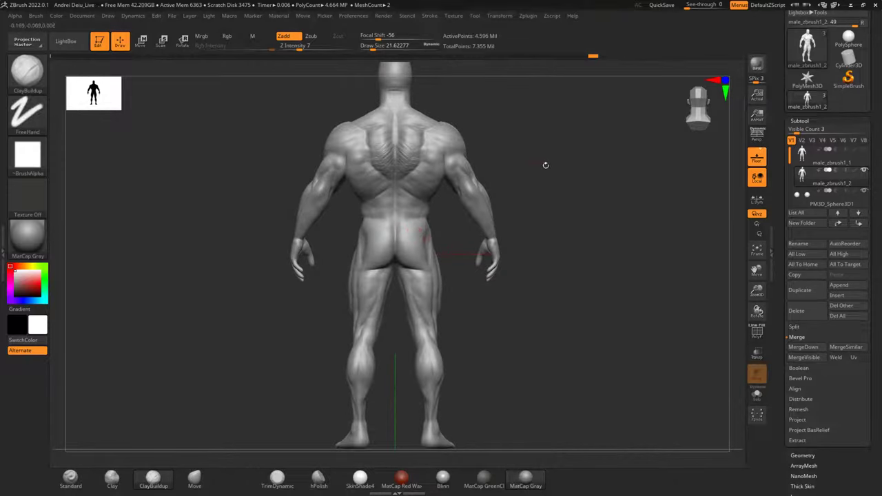
{"action": "left_click_drag", "start_coordinate": [570, 159], "coordinate": [576, 248], "text": "alt"}
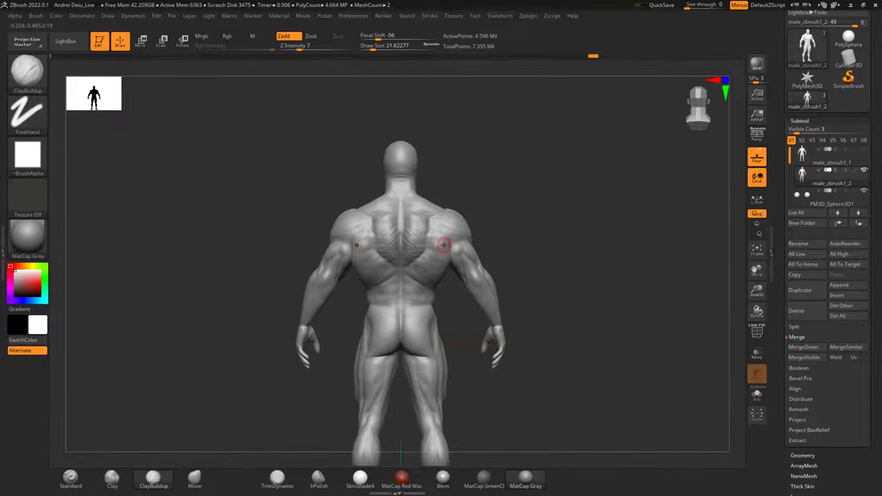
{"action": "scroll", "coordinate": [443, 246], "scroll_direction": "up", "scroll_amount": 5}
{"action": "key", "text": "ctrl"}
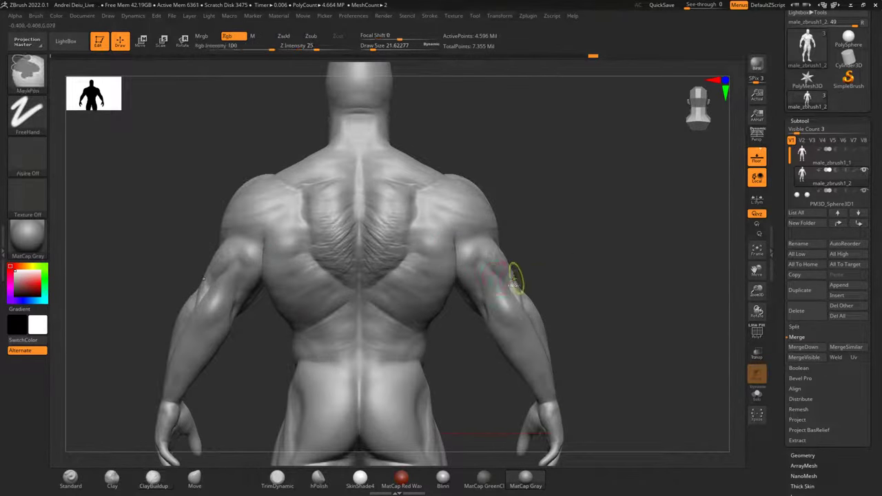
{"action": "key", "text": "ctrl+s"}
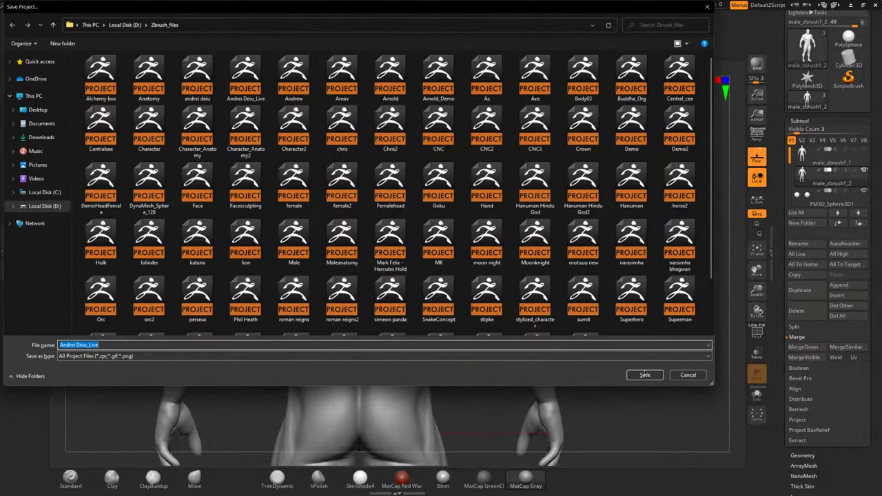
{"action": "key", "text": "Return"}
{"action": "left_click", "coordinate": [465, 243]}
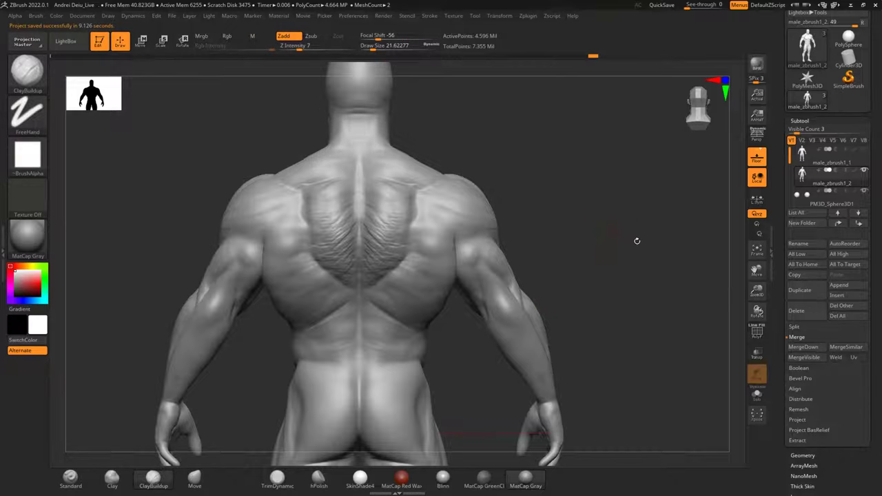
Examine the merged torso, neck and head from the back, three-quarter and front views.
{"action": "left_click_drag", "start_coordinate": [636, 241], "coordinate": [583, 245]}
{"action": "left_click_drag", "start_coordinate": [615, 243], "coordinate": [655, 248]}
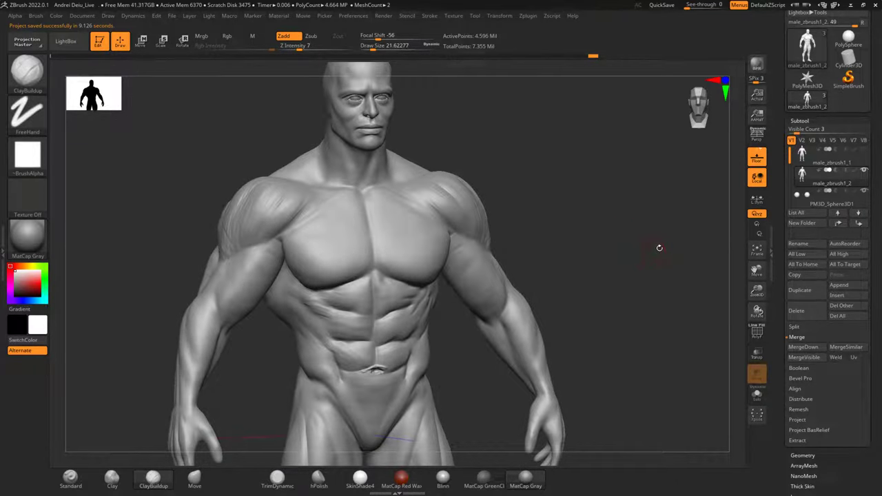
{"action": "mouse_move", "coordinate": [827, 199]}
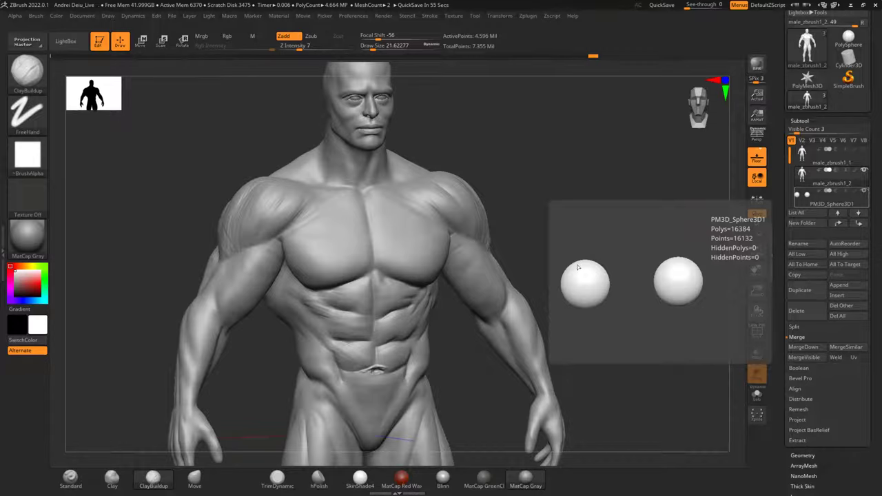
{"action": "left_click_drag", "start_coordinate": [576, 206], "coordinate": [602, 195], "text": "shift"}
{"action": "left_click_drag", "start_coordinate": [565, 142], "coordinate": [604, 260], "text": "alt"}
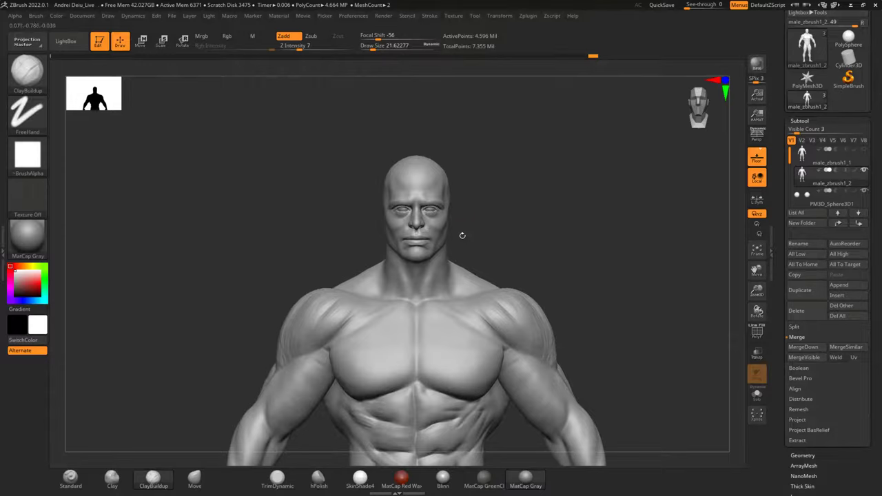
{"action": "left_click_drag", "start_coordinate": [554, 239], "coordinate": [556, 312], "text": "alt"}
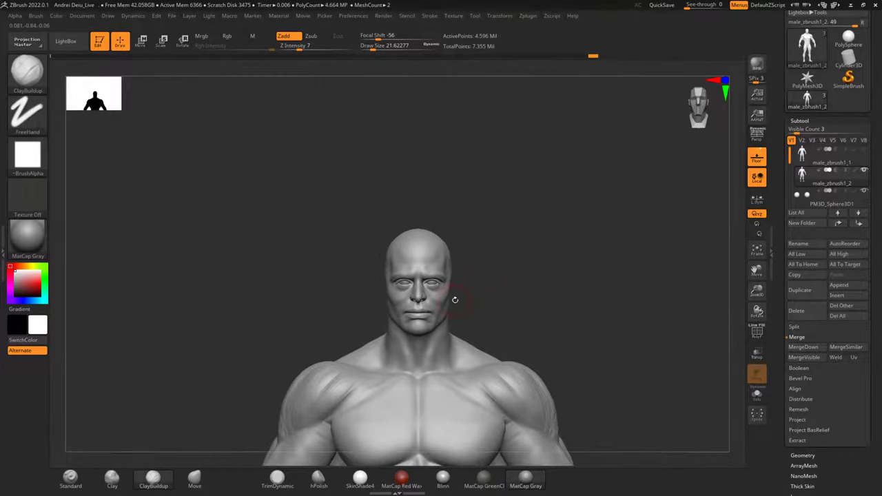
{"action": "scroll", "coordinate": [455, 300], "scroll_direction": "up", "scroll_amount": 10}
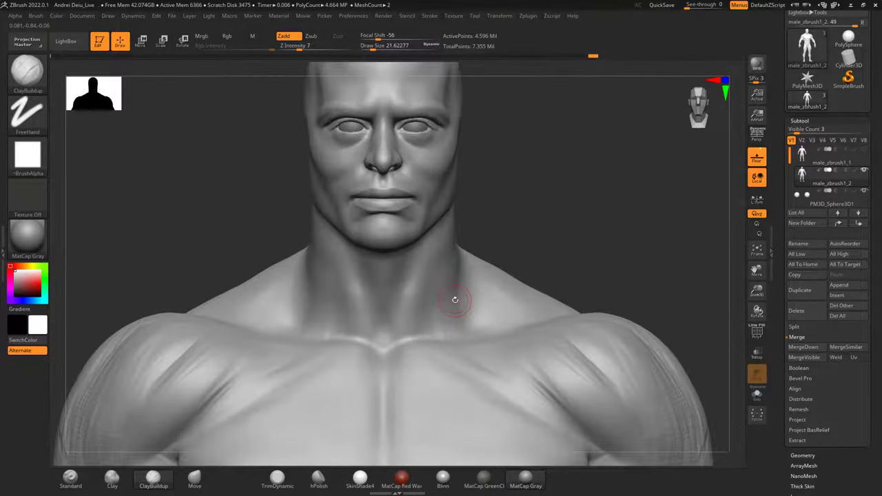
{"action": "mouse_move", "coordinate": [561, 175]}
{"action": "left_mouse_down", "text": "alt"}
{"action": "mouse_move", "coordinate": [590, 288]}
{"action": "mouse_move", "coordinate": [616, 272]}
{"action": "mouse_move", "coordinate": [630, 246]}
{"action": "mouse_move", "coordinate": [569, 256]}
{"action": "left_mouse_up", "text": "alt"}
Build up the fold between the nostril and the mouth corner with ClayBuildup at a Draw Size of about 5.75 and smooth it.
{"action": "key", "text": "space"}
{"action": "scroll", "coordinate": [425, 348], "scroll_direction": "up", "scroll_amount": 5}
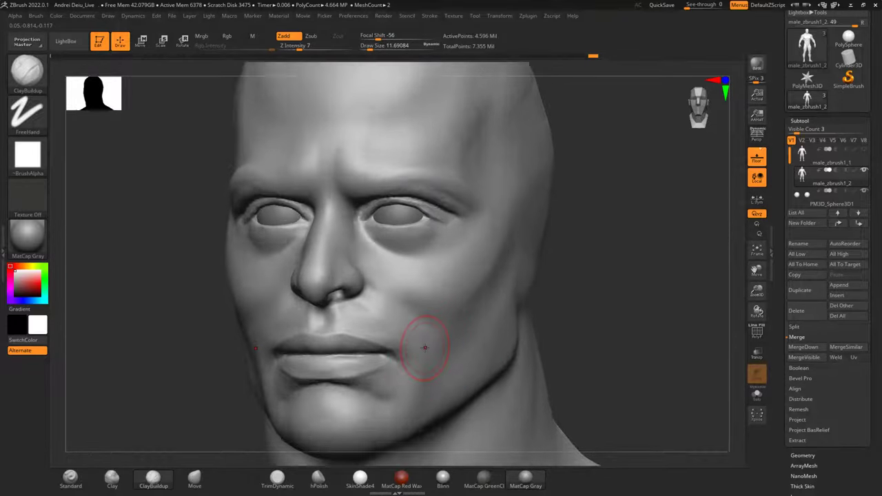
{"action": "mouse_move", "coordinate": [661, 272]}
{"action": "left_mouse_down", "text": "alt"}
{"action": "mouse_move", "coordinate": [689, 238]}
{"action": "mouse_move", "coordinate": [606, 262]}
{"action": "mouse_move", "coordinate": [751, 253]}
{"action": "left_mouse_up", "text": "alt"}
{"action": "key", "text": "space"}
{"action": "mouse_move", "coordinate": [160, 266]}
{"action": "left_mouse_down"}
{"action": "mouse_move", "coordinate": [126, 257]}
{"action": "mouse_move", "coordinate": [220, 253]}
{"action": "left_mouse_up"}
{"action": "left_click_drag", "start_coordinate": [118, 272], "coordinate": [26, 305], "text": "alt"}
{"action": "left_click_drag", "start_coordinate": [733, 284], "coordinate": [672, 286], "text": "alt"}
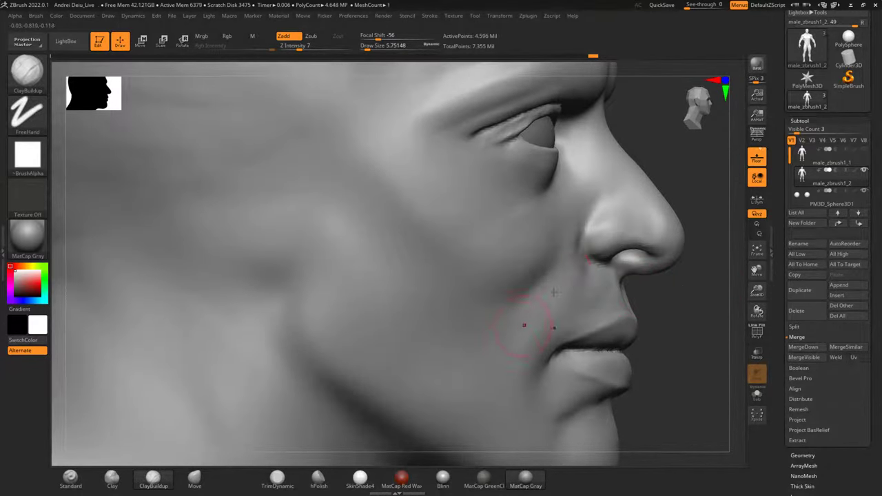
{"action": "left_click_drag", "start_coordinate": [532, 301], "coordinate": [507, 402]}
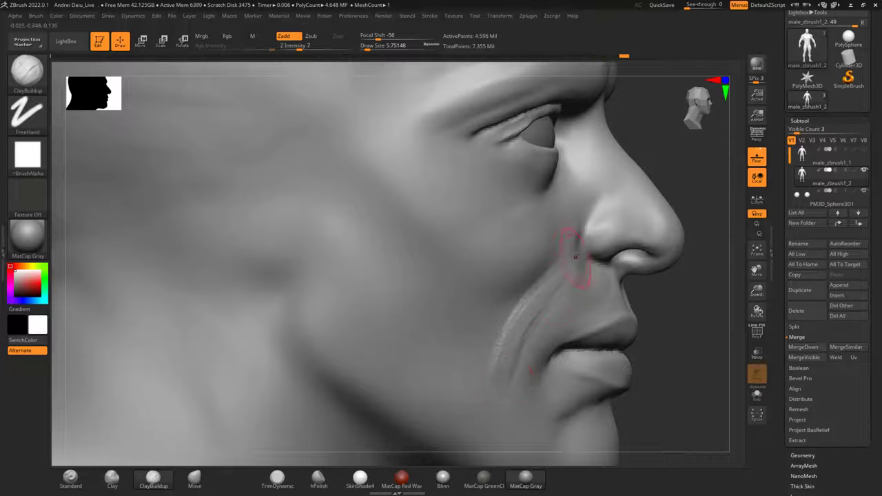
{"action": "left_click_drag", "start_coordinate": [559, 269], "coordinate": [508, 396]}
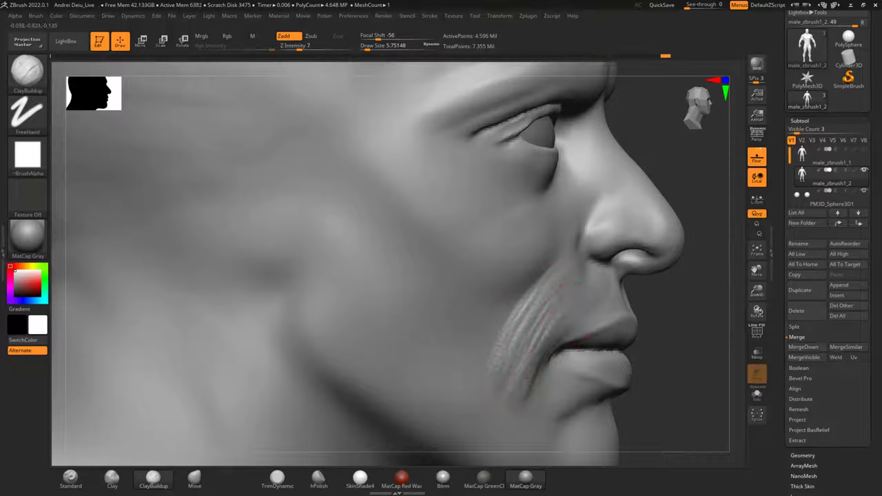
{"action": "mouse_move", "coordinate": [567, 276]}
{"action": "left_mouse_down", "text": "shift"}
{"action": "mouse_move", "coordinate": [517, 358]}
{"action": "mouse_move", "coordinate": [551, 297]}
{"action": "left_mouse_up", "text": "shift"}
Add short ClayBuildup strokes on the cheek just outside the mouth corner and smooth them.
{"action": "right_click_drag", "start_coordinate": [541, 338], "coordinate": [472, 297]}
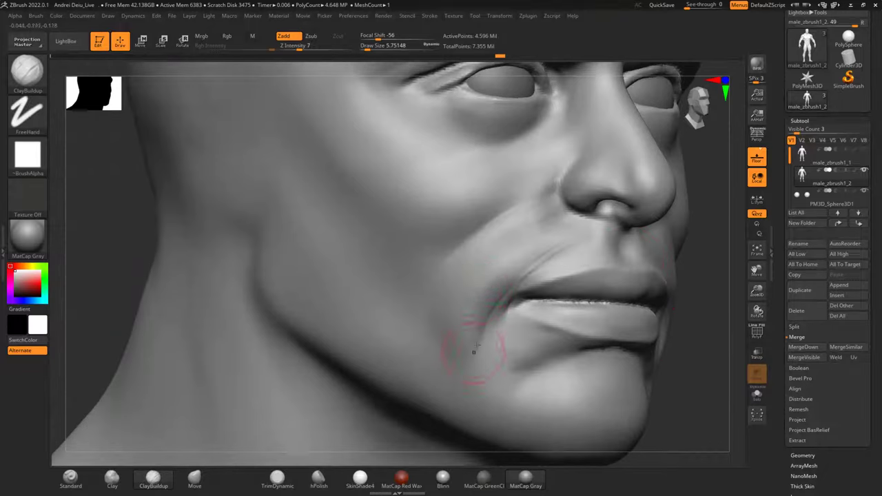
{"action": "left_click_drag", "start_coordinate": [483, 346], "coordinate": [481, 357]}
{"action": "mouse_move", "coordinate": [504, 279]}
{"action": "left_mouse_down"}
{"action": "mouse_move", "coordinate": [492, 346]}
{"action": "mouse_move", "coordinate": [482, 338]}
{"action": "left_mouse_up"}
{"action": "mouse_move", "coordinate": [499, 262]}
{"action": "left_mouse_down"}
{"action": "mouse_move", "coordinate": [467, 329]}
{"action": "mouse_move", "coordinate": [480, 284]}
{"action": "left_mouse_up"}
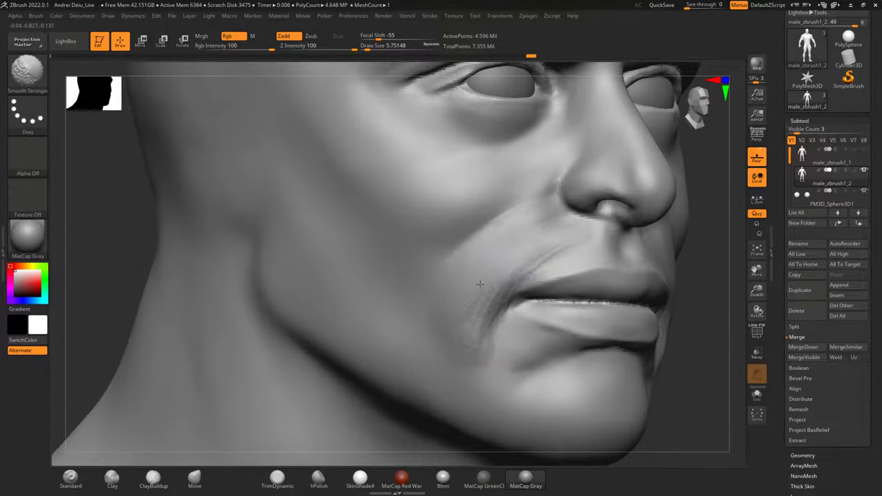
Fill the cheek beside the nasolabial fold with ClayBuildup strokes and smooth it towards the jaw.
{"action": "mouse_move", "coordinate": [106, 310]}
{"action": "left_mouse_down", "text": "shift"}
{"action": "mouse_move", "coordinate": [329, 331]}
{"action": "mouse_move", "coordinate": [139, 312]}
{"action": "left_mouse_up", "text": "shift"}
{"action": "left_click_drag", "start_coordinate": [703, 284], "coordinate": [630, 295], "text": "alt"}
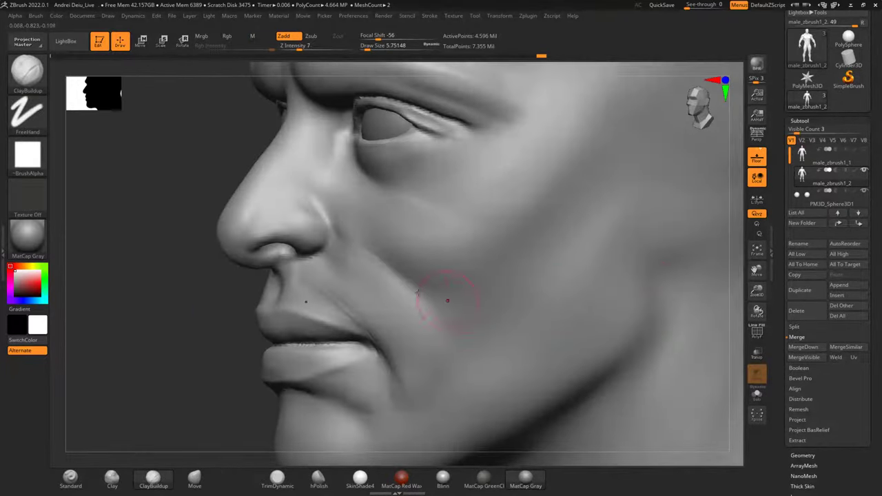
{"action": "mouse_move", "coordinate": [469, 349]}
{"action": "left_mouse_down"}
{"action": "mouse_move", "coordinate": [341, 227]}
{"action": "mouse_move", "coordinate": [428, 300]}
{"action": "mouse_move", "coordinate": [410, 276]}
{"action": "mouse_move", "coordinate": [418, 300]}
{"action": "left_mouse_up"}
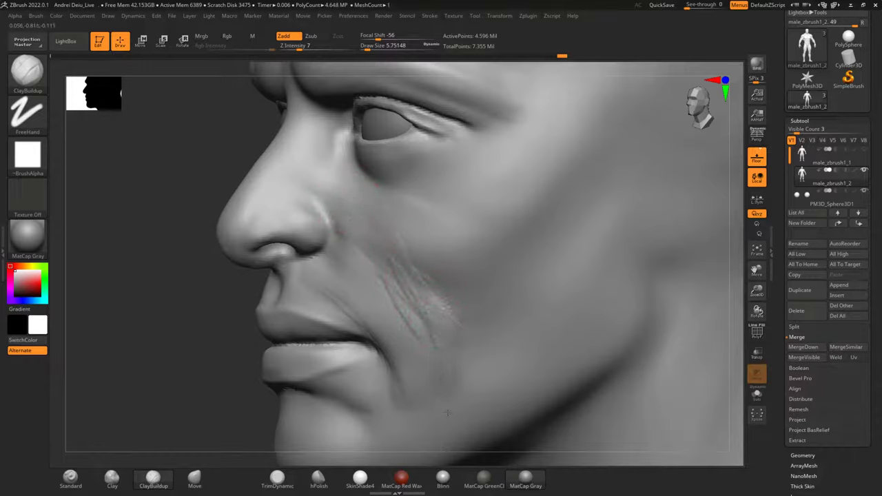
{"action": "mouse_move", "coordinate": [456, 359]}
{"action": "left_mouse_down"}
{"action": "mouse_move", "coordinate": [391, 418]}
{"action": "mouse_move", "coordinate": [400, 430]}
{"action": "mouse_move", "coordinate": [414, 310]}
{"action": "left_mouse_up"}
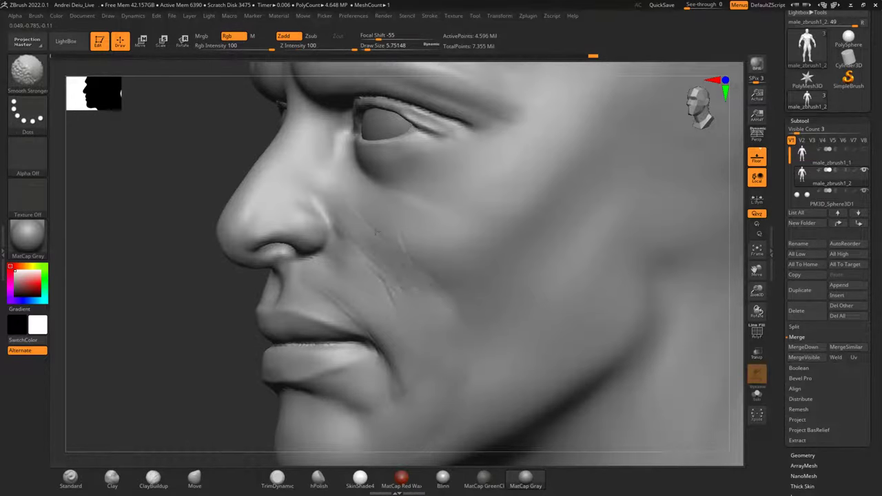
{"action": "left_click_drag", "start_coordinate": [175, 311], "coordinate": [220, 305]}
{"action": "mouse_move", "coordinate": [636, 280]}
{"action": "left_mouse_down", "text": "shift"}
{"action": "mouse_move", "coordinate": [648, 282]}
{"action": "mouse_move", "coordinate": [691, 238]}
{"action": "mouse_move", "coordinate": [711, 238]}
{"action": "left_mouse_up", "text": "shift"}
{"action": "mouse_move", "coordinate": [315, 293]}
{"action": "left_mouse_down", "text": "shift"}
{"action": "mouse_move", "coordinate": [335, 317]}
{"action": "mouse_move", "coordinate": [290, 278]}
{"action": "mouse_move", "coordinate": [238, 264]}
{"action": "left_mouse_up", "text": "shift"}
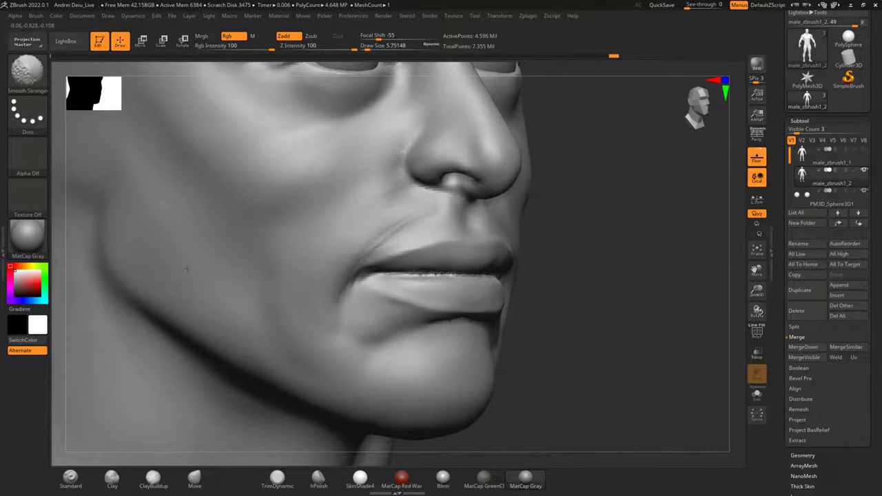
Add ClayBuildup volume on the lower side of the chin and smooth the chin surface.
{"action": "mouse_move", "coordinate": [660, 291]}
{"action": "left_mouse_down", "text": "shift"}
{"action": "mouse_move", "coordinate": [687, 271]}
{"action": "mouse_move", "coordinate": [689, 327]}
{"action": "mouse_move", "coordinate": [691, 269]}
{"action": "mouse_move", "coordinate": [727, 278]}
{"action": "left_mouse_up", "text": "shift"}
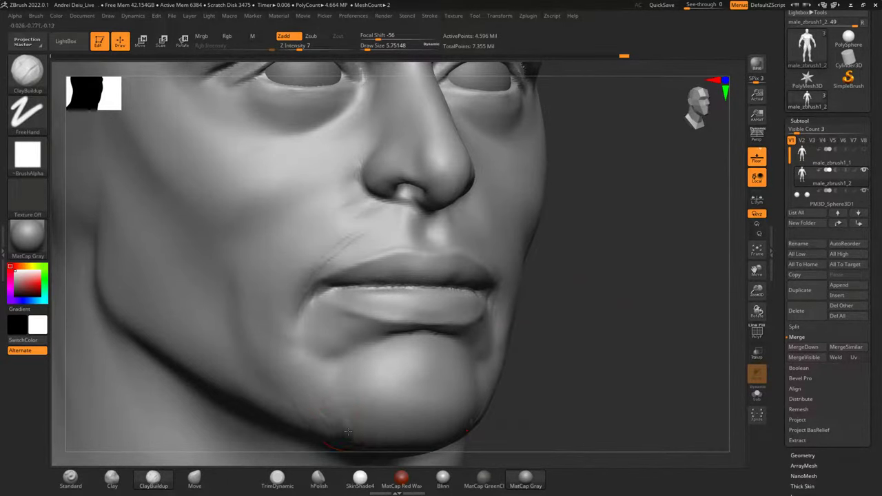
{"action": "left_click_drag", "start_coordinate": [348, 433], "coordinate": [329, 392]}
{"action": "left_click_drag", "start_coordinate": [414, 392], "coordinate": [428, 388], "text": "shift"}
Refine the area around the mouth with a ClayBuildup stroke and smooth it.
{"action": "mouse_move", "coordinate": [621, 326]}
{"action": "left_mouse_down", "text": "shift"}
{"action": "mouse_move", "coordinate": [641, 325]}
{"action": "mouse_move", "coordinate": [671, 285]}
{"action": "mouse_move", "coordinate": [696, 285]}
{"action": "left_mouse_up", "text": "shift"}
{"action": "mouse_move", "coordinate": [350, 327]}
{"action": "left_mouse_down", "text": "alt"}
{"action": "mouse_move", "coordinate": [427, 308]}
{"action": "mouse_move", "coordinate": [354, 327]}
{"action": "mouse_move", "coordinate": [400, 314]}
{"action": "left_mouse_up", "text": "alt"}
{"action": "mouse_move", "coordinate": [614, 279]}
{"action": "left_mouse_down", "text": "alt"}
{"action": "mouse_move", "coordinate": [634, 241]}
{"action": "mouse_move", "coordinate": [655, 237]}
{"action": "left_mouse_up", "text": "alt"}
{"action": "left_click_drag", "start_coordinate": [404, 269], "coordinate": [395, 271], "text": "shift"}
{"action": "left_click_drag", "start_coordinate": [551, 277], "coordinate": [606, 277], "text": "shift"}
{"action": "mouse_move", "coordinate": [674, 259]}
{"action": "left_mouse_down", "text": "alt"}
{"action": "mouse_move", "coordinate": [667, 290]}
{"action": "mouse_move", "coordinate": [663, 253]}
{"action": "left_mouse_up", "text": "alt"}
{"action": "left_click_drag", "start_coordinate": [412, 293], "coordinate": [343, 301]}
{"action": "left_click_drag", "start_coordinate": [400, 282], "coordinate": [340, 301], "text": "shift"}
Layer ClayBuildup strokes along the nasolabial fold from beside the nostril down past the mouth corner and smooth them.
{"action": "left_click_drag", "start_coordinate": [640, 303], "coordinate": [669, 318], "text": "shift"}
{"action": "left_click_drag", "start_coordinate": [687, 285], "coordinate": [678, 242], "text": "alt"}
{"action": "left_click_drag", "start_coordinate": [551, 281], "coordinate": [590, 289]}
{"action": "left_click_drag", "start_coordinate": [654, 253], "coordinate": [618, 300], "text": "alt"}
{"action": "left_click_drag", "start_coordinate": [672, 266], "coordinate": [580, 279], "text": "alt"}
{"action": "left_click_drag", "start_coordinate": [209, 310], "coordinate": [252, 312]}
{"action": "left_click_drag", "start_coordinate": [402, 235], "coordinate": [451, 289]}
{"action": "left_click_drag", "start_coordinate": [391, 255], "coordinate": [443, 304]}
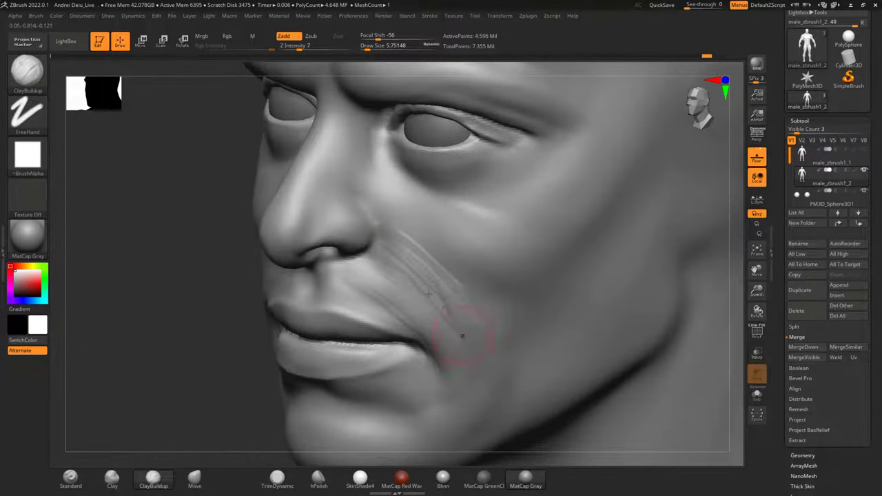
{"action": "left_click_drag", "start_coordinate": [492, 364], "coordinate": [431, 274], "text": "shift"}
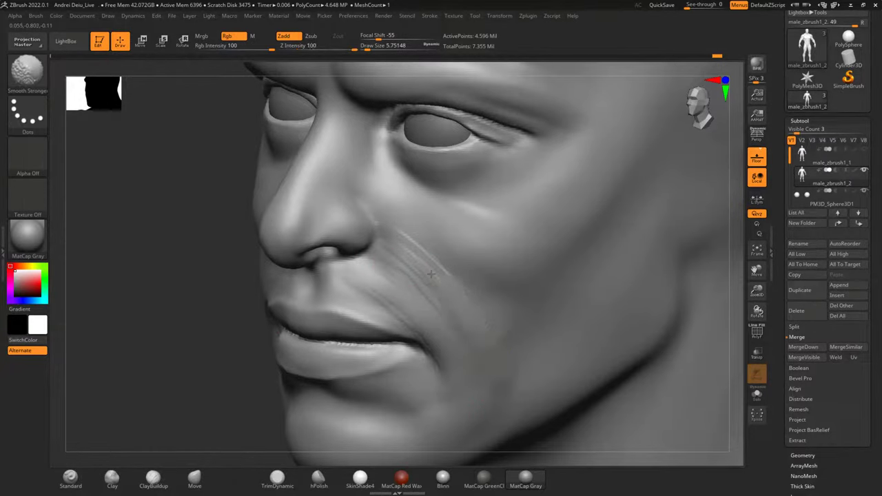
Switch to the DamStandard brush with the face in a three-quarter view.
{"action": "left_click_drag", "start_coordinate": [176, 316], "coordinate": [255, 311]}
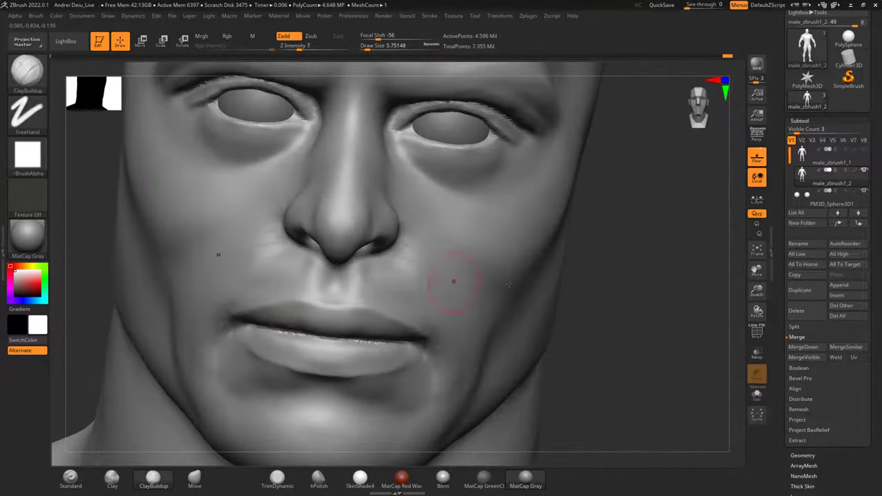
{"action": "mouse_move", "coordinate": [656, 283]}
{"action": "left_mouse_down"}
{"action": "mouse_move", "coordinate": [671, 246]}
{"action": "mouse_move", "coordinate": [667, 278]}
{"action": "left_mouse_up"}
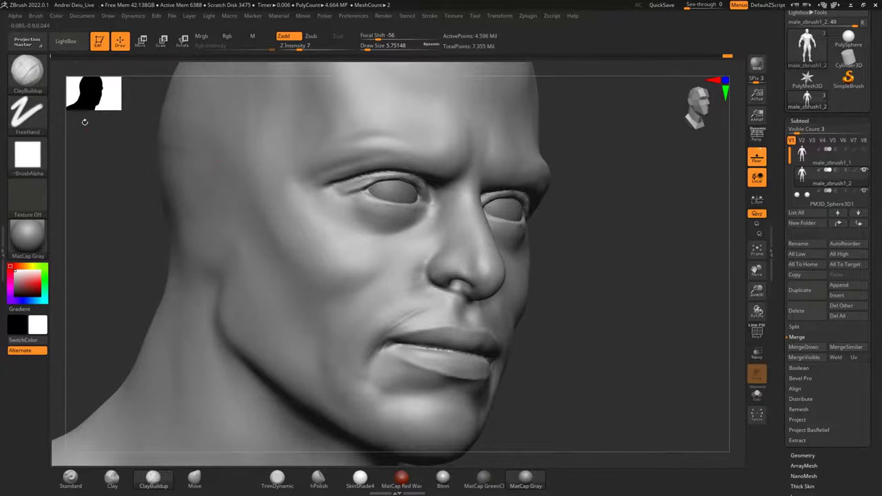
{"action": "left_click", "coordinate": [25, 84]}
{"action": "left_click", "coordinate": [200, 186]}
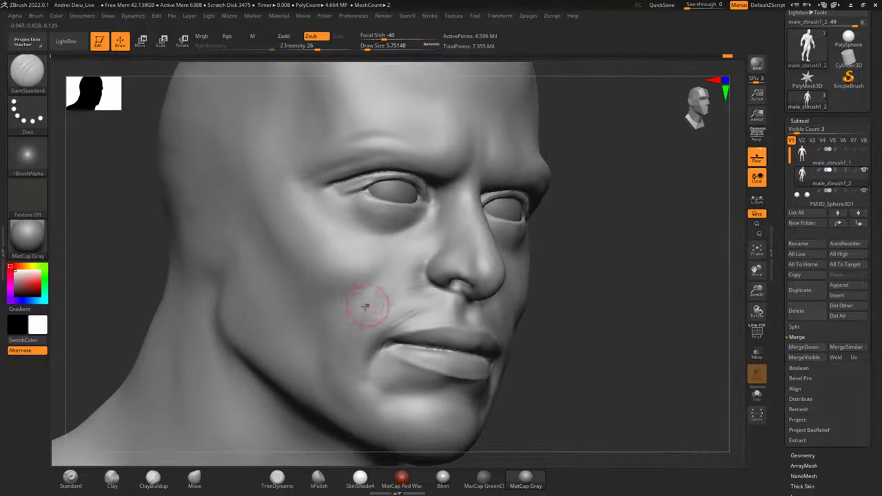
Try to carve the nasolabial crease beside the nose and mouth with DamStandard at a Z Intensity of 26.
{"action": "left_click_drag", "start_coordinate": [377, 301], "coordinate": [348, 344]}
{"action": "left_click_drag", "start_coordinate": [366, 311], "coordinate": [353, 361]}
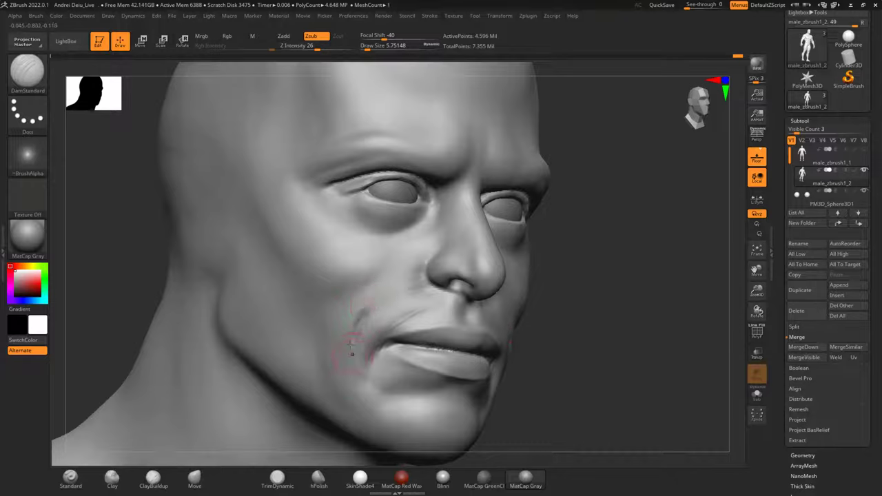
{"action": "key", "text": "ctrl+z"}
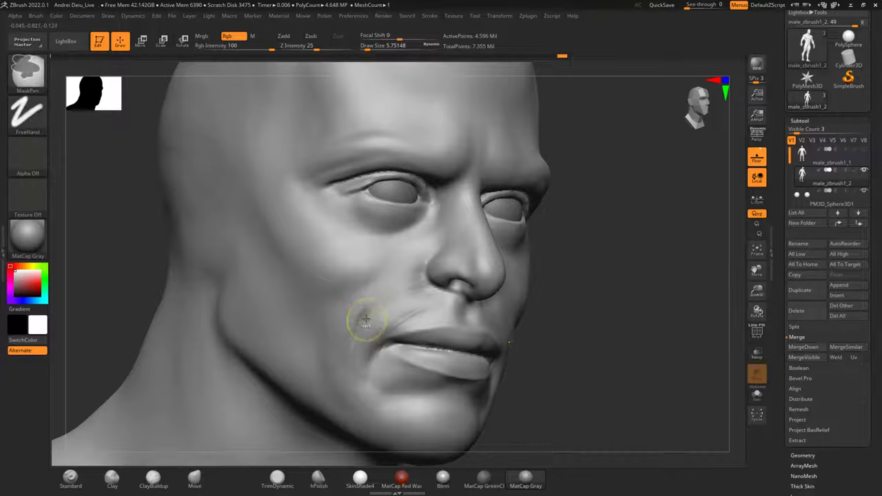
{"action": "key", "text": "ctrl+z"}
{"action": "left_click_drag", "start_coordinate": [422, 264], "coordinate": [361, 322]}
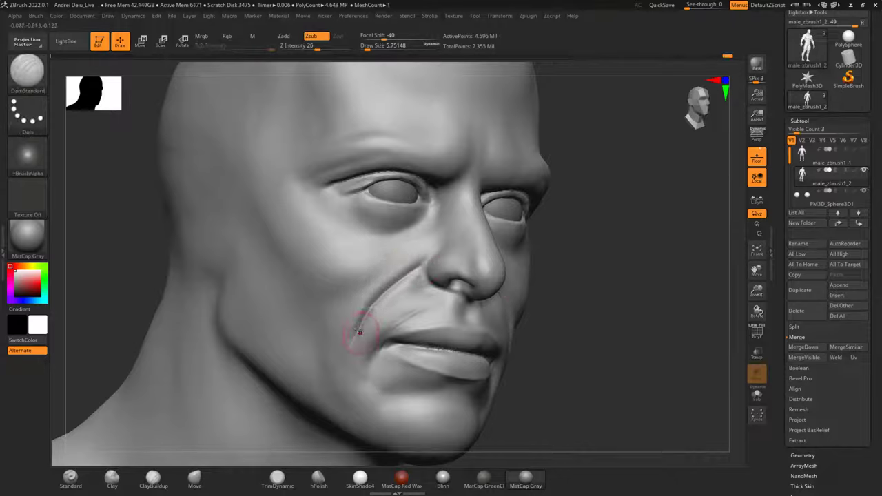
{"action": "key", "text": "ctrl+z"}
Carve the nasolabial crease from the nostril down the cheek with DamStandard at a Z Intensity of 14.
{"action": "key", "text": "space"}
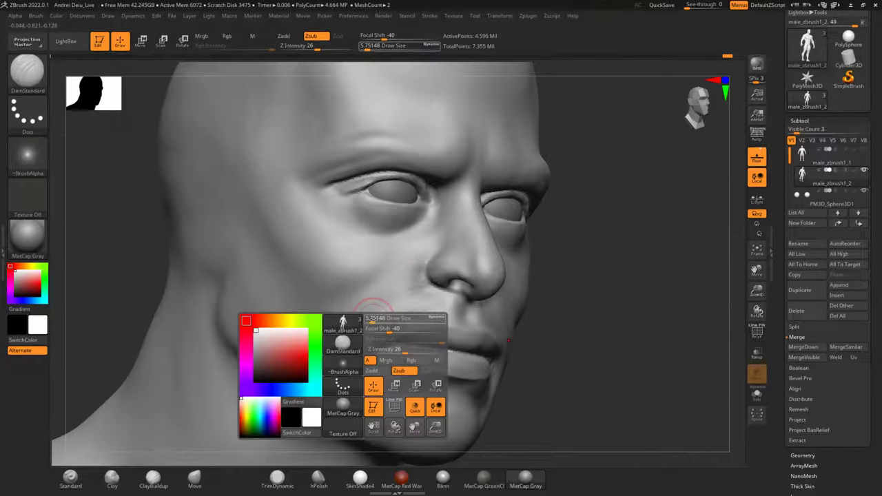
{"action": "left_click_drag", "start_coordinate": [401, 350], "coordinate": [389, 352]}
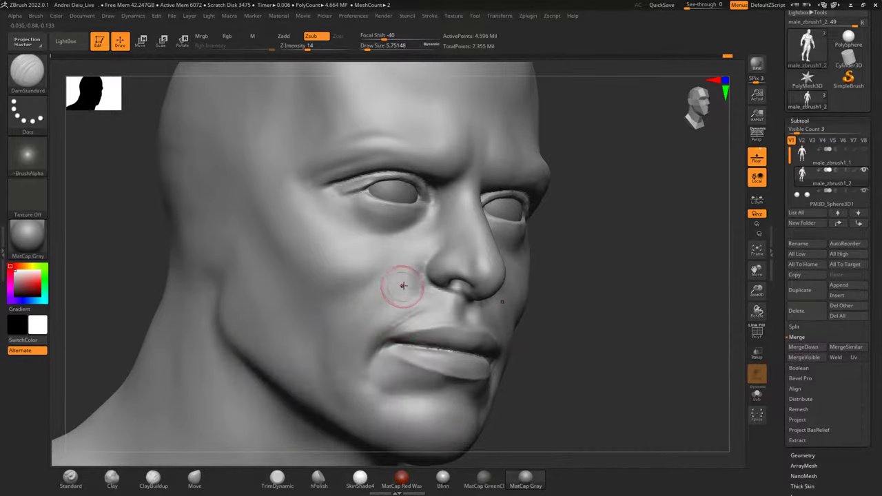
{"action": "left_click_drag", "start_coordinate": [422, 267], "coordinate": [388, 306]}
{"action": "key", "text": "ctrl+z"}
{"action": "mouse_move", "coordinate": [423, 267]}
{"action": "left_mouse_down"}
{"action": "mouse_move", "coordinate": [383, 288]}
{"action": "mouse_move", "coordinate": [368, 330]}
{"action": "mouse_move", "coordinate": [367, 313]}
{"action": "left_mouse_up"}
{"action": "key", "text": "ctrl+z"}
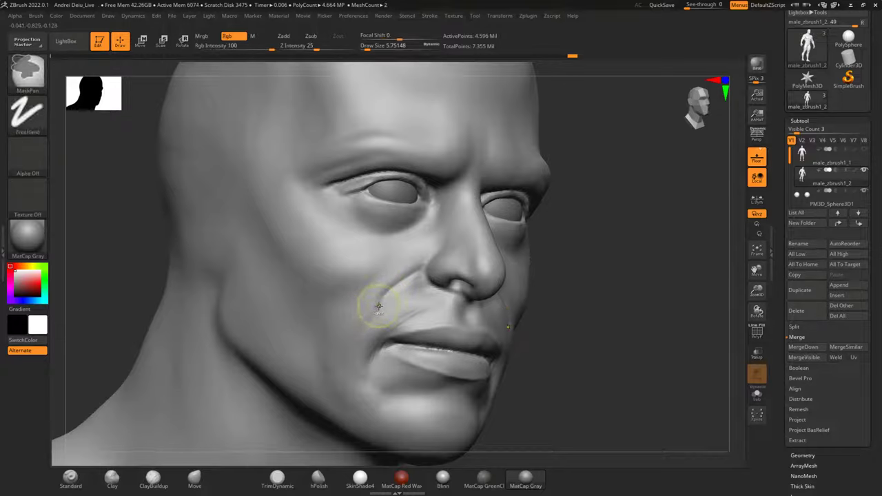
{"action": "key", "text": "ctrl+z"}
{"action": "left_click_drag", "start_coordinate": [371, 303], "coordinate": [353, 324]}
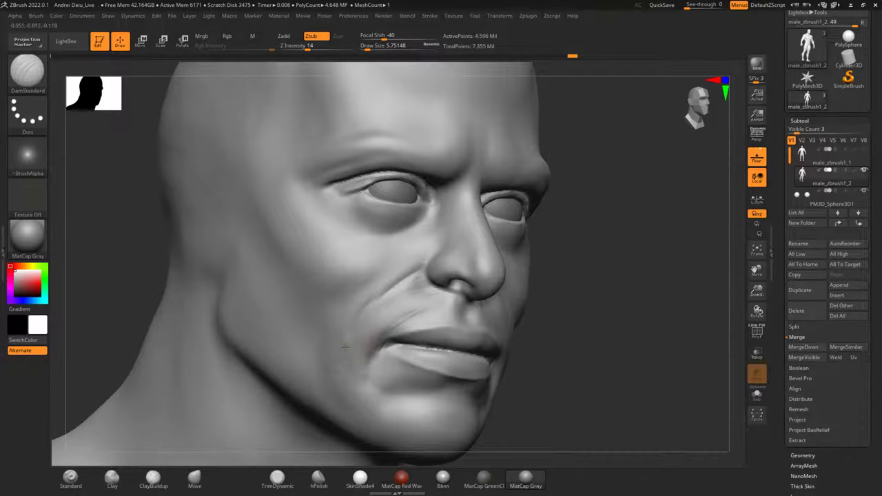
Smooth the lower end of the nasolabial crease around the mouth corner and toward the chin.
{"action": "left_click_drag", "start_coordinate": [369, 300], "coordinate": [337, 357], "text": "shift"}
{"action": "left_click_drag", "start_coordinate": [679, 314], "coordinate": [653, 305]}
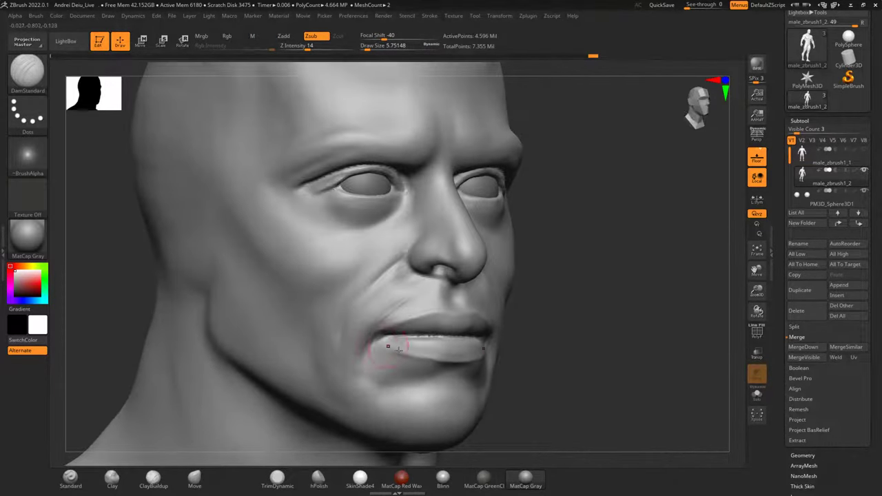
{"action": "mouse_move", "coordinate": [375, 371]}
{"action": "left_mouse_down", "text": "shift"}
{"action": "mouse_move", "coordinate": [378, 386]}
{"action": "mouse_move", "coordinate": [414, 391]}
{"action": "mouse_move", "coordinate": [378, 372]}
{"action": "left_mouse_up", "text": "shift"}
{"action": "left_click_drag", "start_coordinate": [635, 348], "coordinate": [623, 355], "text": "shift"}
{"action": "mouse_move", "coordinate": [641, 323]}
{"action": "left_mouse_down", "text": "alt"}
{"action": "mouse_move", "coordinate": [630, 277]}
{"action": "mouse_move", "coordinate": [646, 277]}
{"action": "left_mouse_up", "text": "alt"}
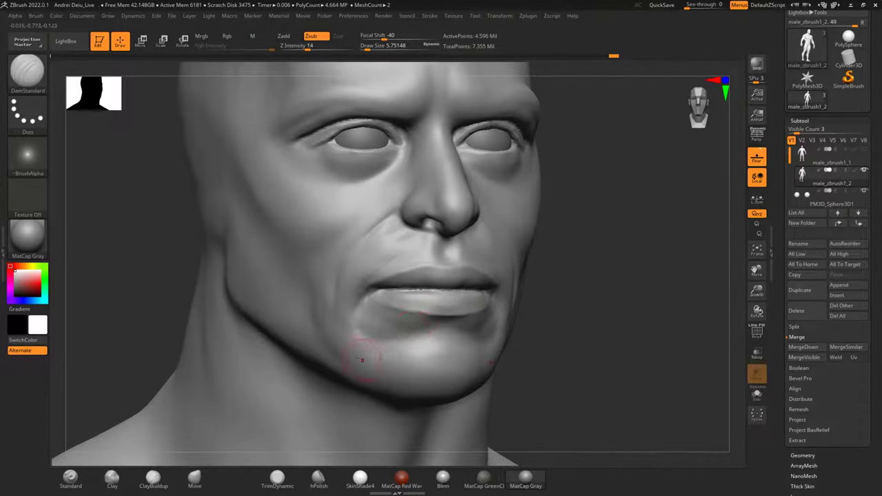
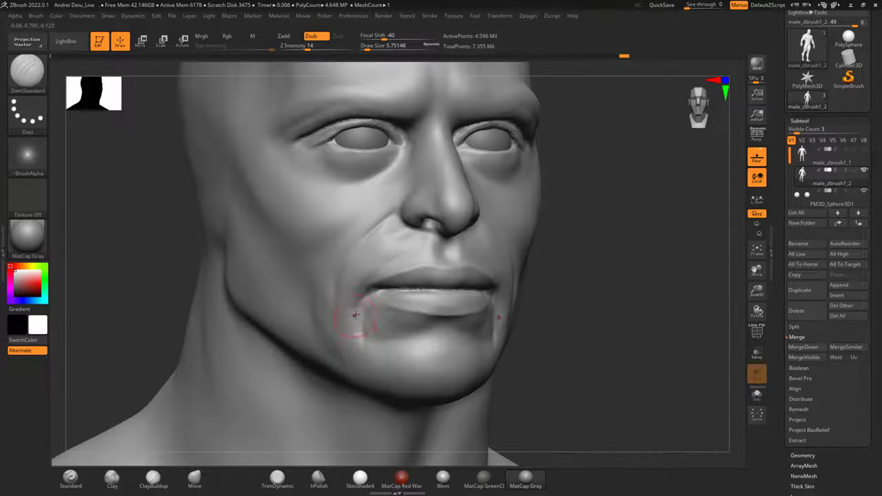
Undo the last stroke below the mouth corner, then rework the area from the corner to the chin and smooth it.
{"action": "key", "text": "ctrl+z"}
{"action": "mouse_move", "coordinate": [357, 313]}
{"action": "left_mouse_down"}
{"action": "mouse_move", "coordinate": [363, 339]}
{"action": "mouse_move", "coordinate": [360, 325]}
{"action": "mouse_move", "coordinate": [425, 346]}
{"action": "left_mouse_up"}
{"action": "left_click_drag", "start_coordinate": [650, 298], "coordinate": [634, 296], "text": "shift"}
{"action": "mouse_move", "coordinate": [636, 265]}
{"action": "left_mouse_down", "text": "alt"}
{"action": "mouse_move", "coordinate": [620, 310]}
{"action": "mouse_move", "coordinate": [616, 278]}
{"action": "mouse_move", "coordinate": [635, 261]}
{"action": "mouse_move", "coordinate": [628, 220]}
{"action": "left_mouse_up", "text": "alt"}
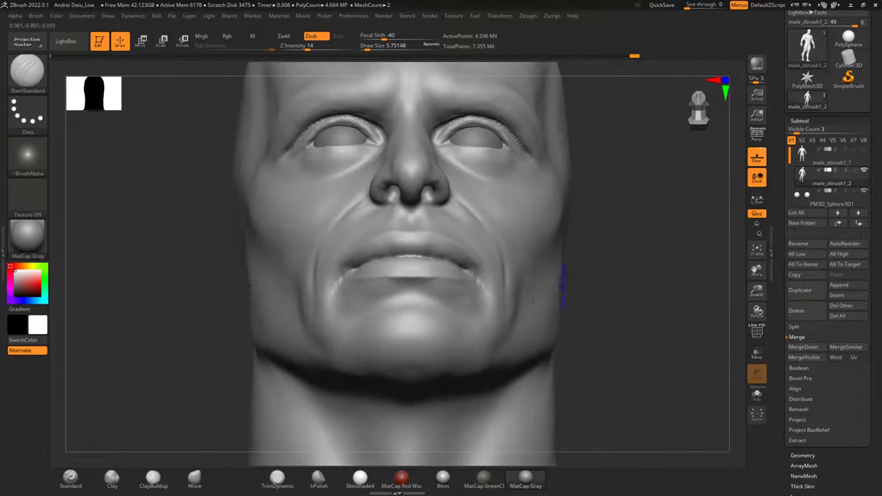
{"action": "left_click_drag", "start_coordinate": [394, 345], "coordinate": [410, 349], "text": "shift"}
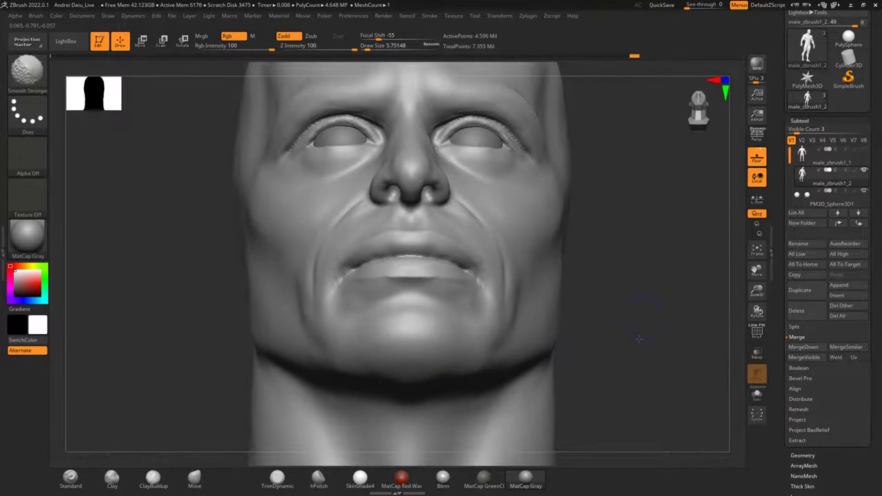
{"action": "left_click_drag", "start_coordinate": [638, 339], "coordinate": [634, 313], "text": "shift"}
{"action": "mouse_move", "coordinate": [630, 266]}
{"action": "left_mouse_down", "text": "alt"}
{"action": "mouse_move", "coordinate": [628, 310]}
{"action": "mouse_move", "coordinate": [626, 282]}
{"action": "left_mouse_up", "text": "alt"}
{"action": "left_click_drag", "start_coordinate": [627, 283], "coordinate": [692, 277]}
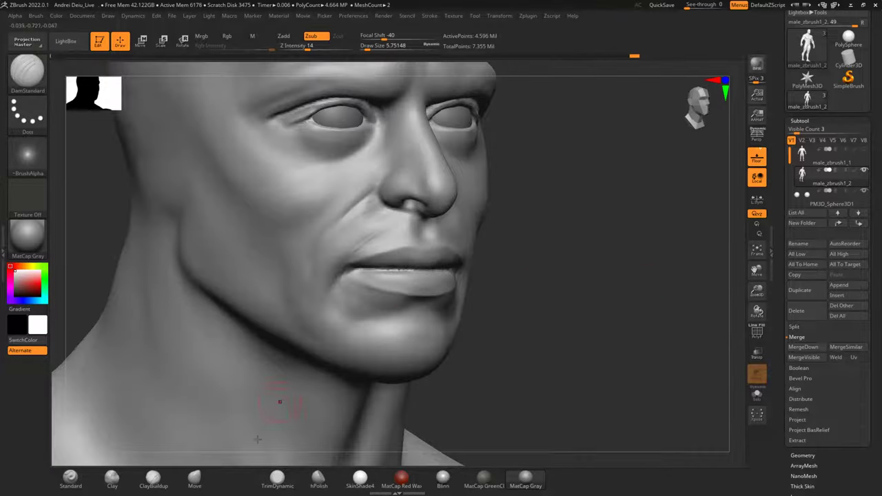
Add volume along the jaw edge beside the chin with ClayBuildup at a Draw Size of about 10.5, then smooth it.
{"action": "left_click", "coordinate": [153, 478]}
{"action": "key", "text": "space"}
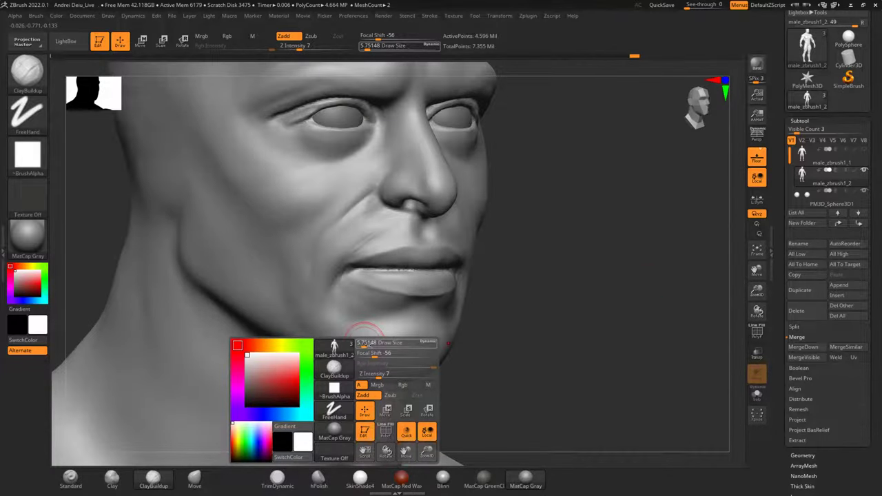
{"action": "left_click_drag", "start_coordinate": [369, 344], "coordinate": [375, 344]}
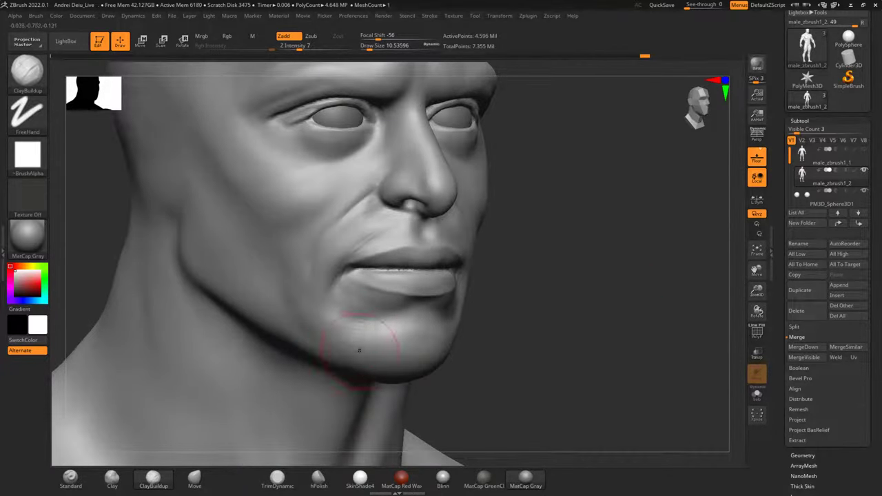
{"action": "mouse_move", "coordinate": [365, 387]}
{"action": "left_mouse_down"}
{"action": "mouse_move", "coordinate": [362, 359]}
{"action": "mouse_move", "coordinate": [385, 360]}
{"action": "left_mouse_up"}
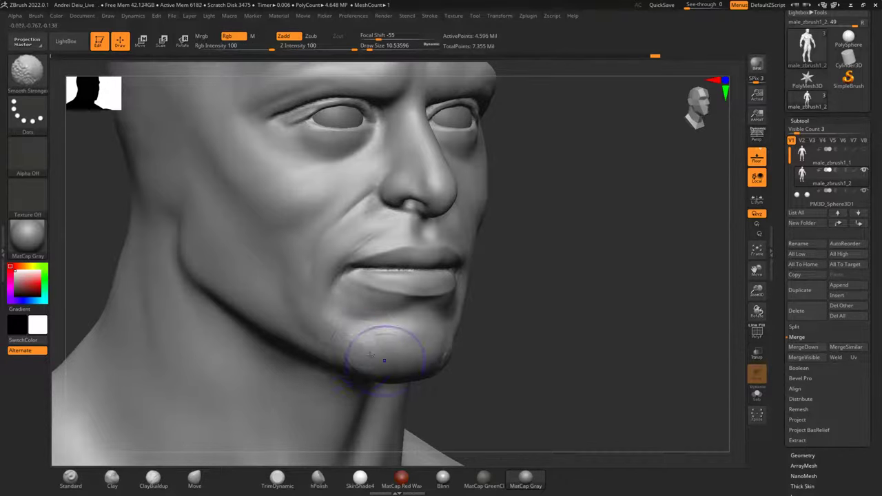
Lay ClayBuildup strokes down the front of the throat from below the chin and smooth them.
{"action": "right_click_drag", "start_coordinate": [654, 306], "coordinate": [626, 231], "text": "shift"}
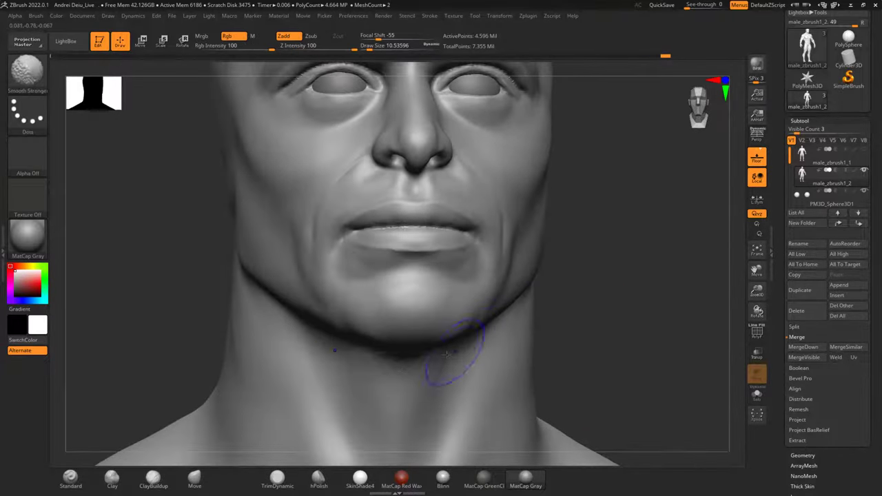
{"action": "right_click_drag", "start_coordinate": [581, 305], "coordinate": [577, 265]}
{"action": "mouse_move", "coordinate": [408, 362]}
{"action": "left_mouse_down"}
{"action": "mouse_move", "coordinate": [413, 381]}
{"action": "mouse_move", "coordinate": [395, 459]}
{"action": "left_mouse_up"}
{"action": "left_click_drag", "start_coordinate": [423, 407], "coordinate": [374, 357], "text": "shift"}
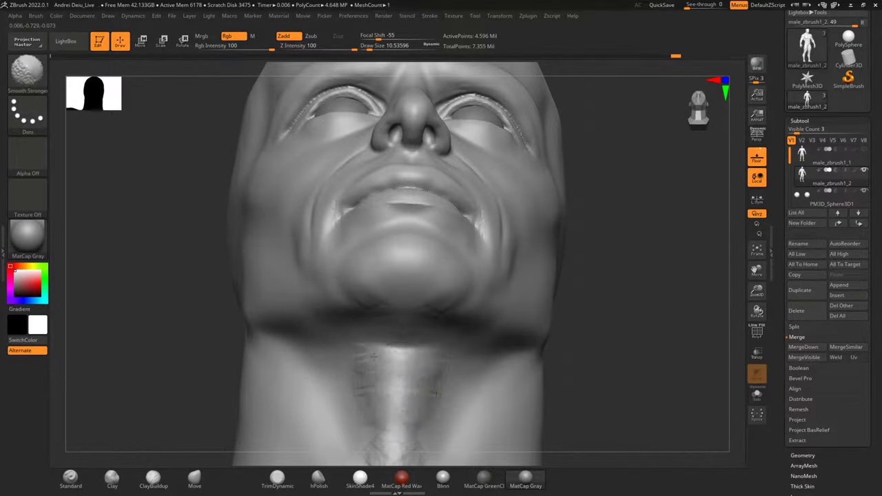
Fill the transition between the underside of the chin and the throat with ClayBuildup strokes and smooth it.
{"action": "left_click_drag", "start_coordinate": [600, 326], "coordinate": [585, 284]}
{"action": "mouse_move", "coordinate": [429, 325]}
{"action": "left_mouse_down"}
{"action": "mouse_move", "coordinate": [427, 402]}
{"action": "mouse_move", "coordinate": [442, 412]}
{"action": "left_mouse_up"}
{"action": "left_click_drag", "start_coordinate": [448, 376], "coordinate": [384, 367], "text": "shift"}
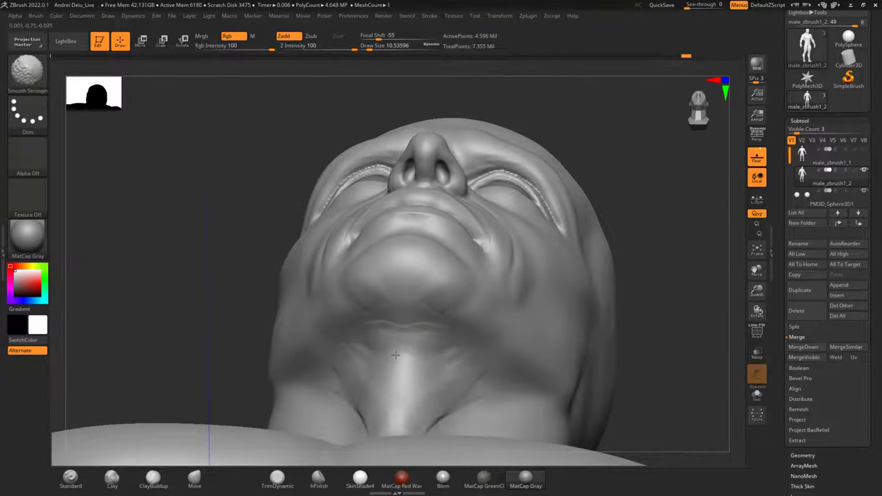
{"action": "left_click_drag", "start_coordinate": [628, 338], "coordinate": [642, 360], "text": "shift"}
{"action": "mouse_move", "coordinate": [655, 169]}
{"action": "left_mouse_down"}
{"action": "mouse_move", "coordinate": [658, 260]}
{"action": "mouse_move", "coordinate": [657, 244]}
{"action": "left_mouse_up"}
{"action": "left_click_drag", "start_coordinate": [648, 301], "coordinate": [645, 207]}
{"action": "left_click_drag", "start_coordinate": [404, 393], "coordinate": [403, 400], "text": "shift"}
Extend the neck tendons down to the inner collarbones with ClayBuildup, undoing the excess stroke and smoothing the rest.
{"action": "mouse_move", "coordinate": [666, 274]}
{"action": "left_mouse_down", "text": "alt"}
{"action": "mouse_move", "coordinate": [679, 180]}
{"action": "mouse_move", "coordinate": [674, 231]}
{"action": "left_mouse_up", "text": "alt"}
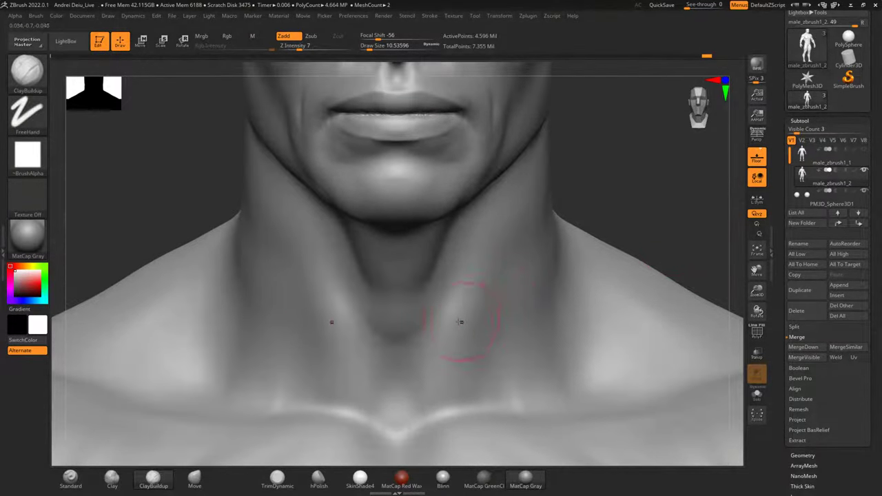
{"action": "mouse_move", "coordinate": [442, 357]}
{"action": "left_mouse_down"}
{"action": "mouse_move", "coordinate": [422, 391]}
{"action": "mouse_move", "coordinate": [432, 397]}
{"action": "left_mouse_up"}
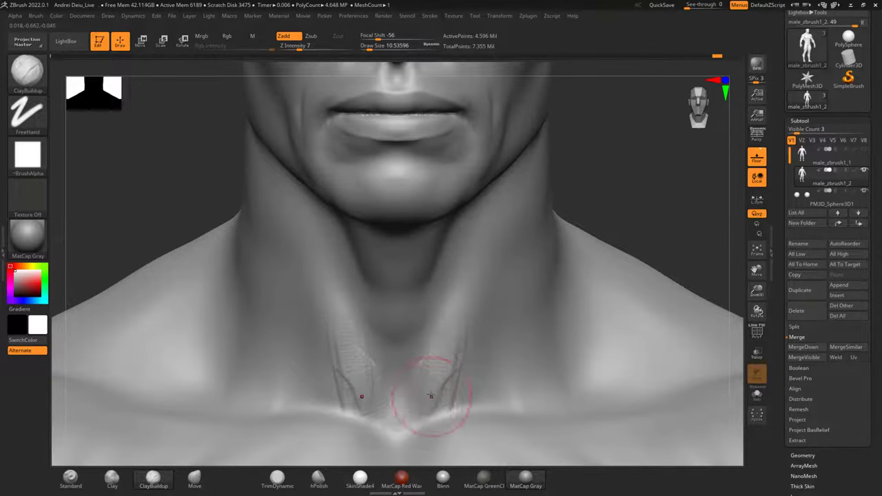
{"action": "key", "text": "ctrl+z"}
{"action": "left_click_drag", "start_coordinate": [144, 200], "coordinate": [221, 208]}
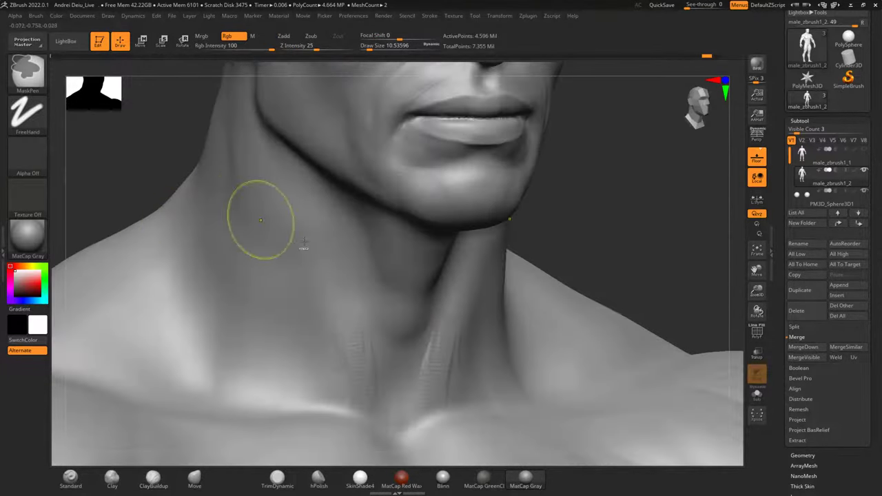
{"action": "mouse_move", "coordinate": [308, 293]}
{"action": "left_mouse_down"}
{"action": "mouse_move", "coordinate": [360, 400]}
{"action": "mouse_move", "coordinate": [359, 360]}
{"action": "left_mouse_up"}
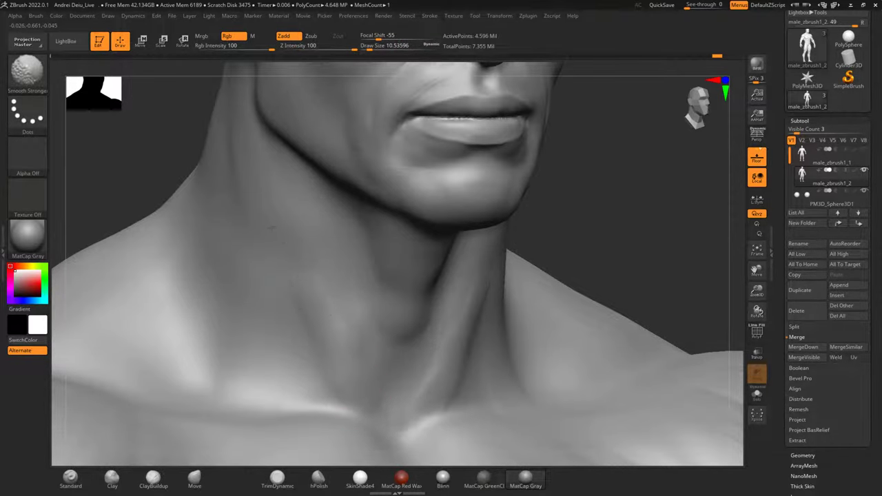
Sculpt the hollow at the base of the throat between the neck tendons and soften its edges.
{"action": "mouse_move", "coordinate": [603, 252]}
{"action": "left_mouse_down", "text": "shift"}
{"action": "mouse_move", "coordinate": [649, 198]}
{"action": "mouse_move", "coordinate": [641, 282]}
{"action": "mouse_move", "coordinate": [632, 292]}
{"action": "left_mouse_up", "text": "shift"}
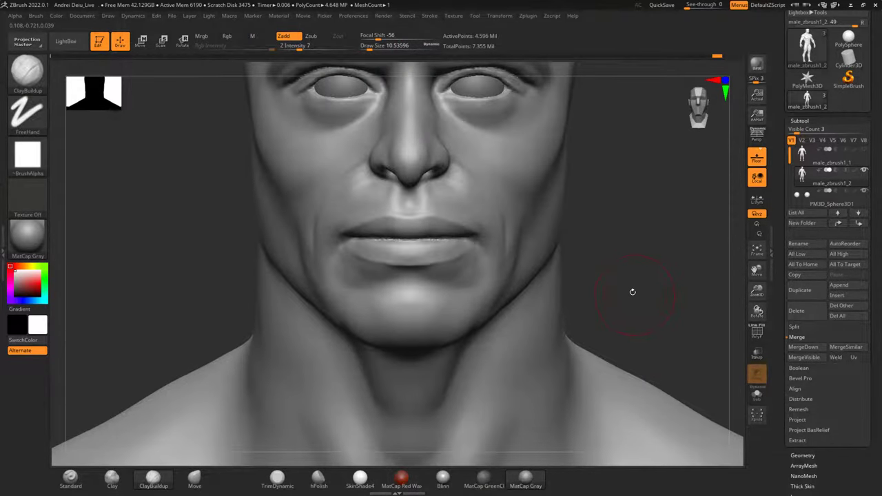
{"action": "left_click_drag", "start_coordinate": [642, 256], "coordinate": [643, 145], "text": "alt"}
{"action": "mouse_move", "coordinate": [440, 353]}
{"action": "left_mouse_down"}
{"action": "mouse_move", "coordinate": [423, 407]}
{"action": "mouse_move", "coordinate": [407, 366]}
{"action": "left_mouse_up"}
{"action": "mouse_move", "coordinate": [408, 397]}
{"action": "left_mouse_down"}
{"action": "mouse_move", "coordinate": [414, 421]}
{"action": "mouse_move", "coordinate": [383, 403]}
{"action": "mouse_move", "coordinate": [372, 338]}
{"action": "left_mouse_up"}
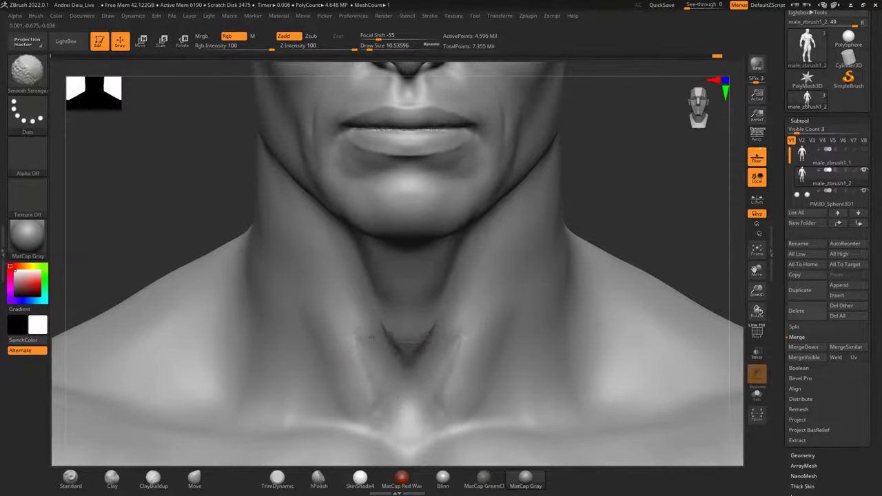
Refine the lower edge of the chin with ClayBuildup and smooth it into the jawline.
{"action": "mouse_move", "coordinate": [651, 172]}
{"action": "left_mouse_down", "text": "alt"}
{"action": "mouse_move", "coordinate": [636, 266]}
{"action": "mouse_move", "coordinate": [620, 240]}
{"action": "mouse_move", "coordinate": [628, 271]}
{"action": "mouse_move", "coordinate": [636, 250]}
{"action": "left_mouse_up", "text": "alt"}
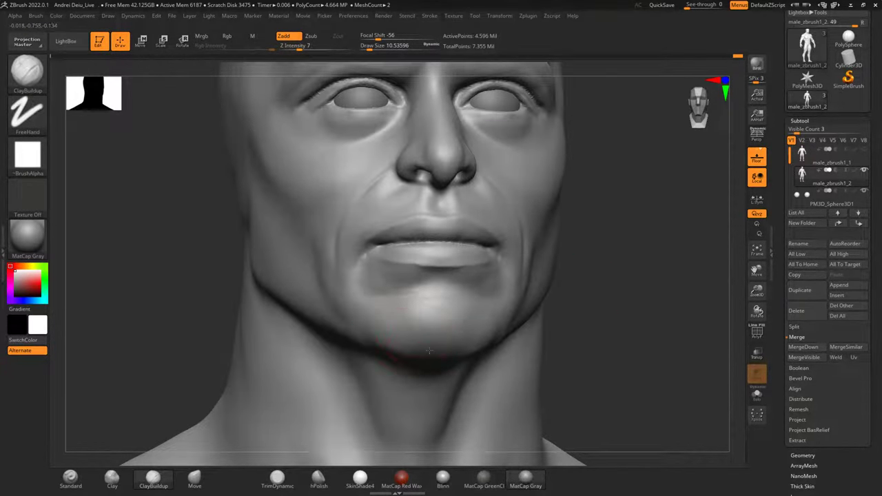
{"action": "left_click_drag", "start_coordinate": [406, 351], "coordinate": [397, 348]}
{"action": "left_click_drag", "start_coordinate": [476, 340], "coordinate": [450, 352], "text": "shift"}
{"action": "mouse_move", "coordinate": [626, 285]}
{"action": "left_mouse_down", "text": "shift"}
{"action": "mouse_move", "coordinate": [646, 269]}
{"action": "mouse_move", "coordinate": [630, 334]}
{"action": "left_mouse_up", "text": "shift"}
{"action": "mouse_move", "coordinate": [628, 272]}
{"action": "left_mouse_down"}
{"action": "mouse_move", "coordinate": [637, 270]}
{"action": "mouse_move", "coordinate": [620, 260]}
{"action": "left_mouse_up"}
{"action": "left_click_drag", "start_coordinate": [676, 265], "coordinate": [677, 244], "text": "shift"}
Shape the side of the chin and adjoining jaw from the opposite profile, then smooth the transition.
{"action": "right_click_drag", "start_coordinate": [677, 243], "coordinate": [530, 374]}
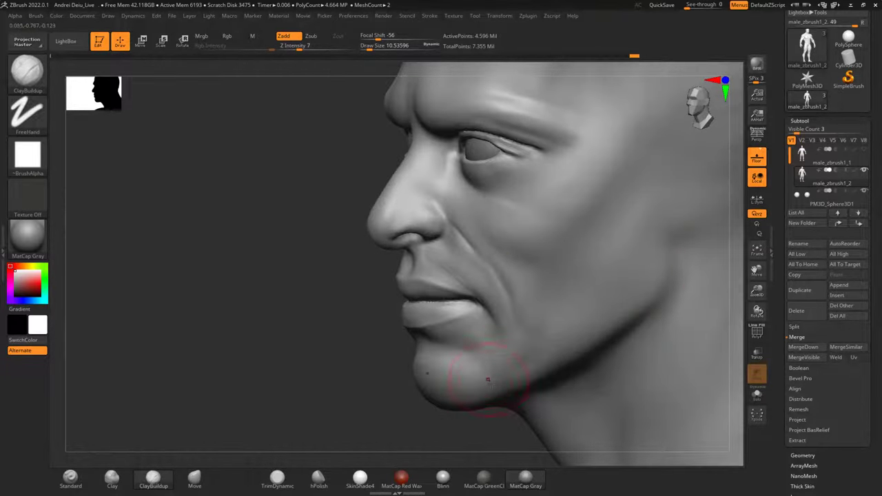
{"action": "left_click_drag", "start_coordinate": [490, 402], "coordinate": [626, 310], "text": "shift"}
{"action": "left_click_drag", "start_coordinate": [317, 412], "coordinate": [452, 378], "text": "shift"}
{"action": "left_click_drag", "start_coordinate": [636, 321], "coordinate": [650, 315], "text": "shift"}
{"action": "mouse_move", "coordinate": [687, 256]}
{"action": "left_mouse_down", "text": "alt"}
{"action": "mouse_move", "coordinate": [681, 238]}
{"action": "mouse_move", "coordinate": [676, 269]}
{"action": "left_mouse_up", "text": "alt"}
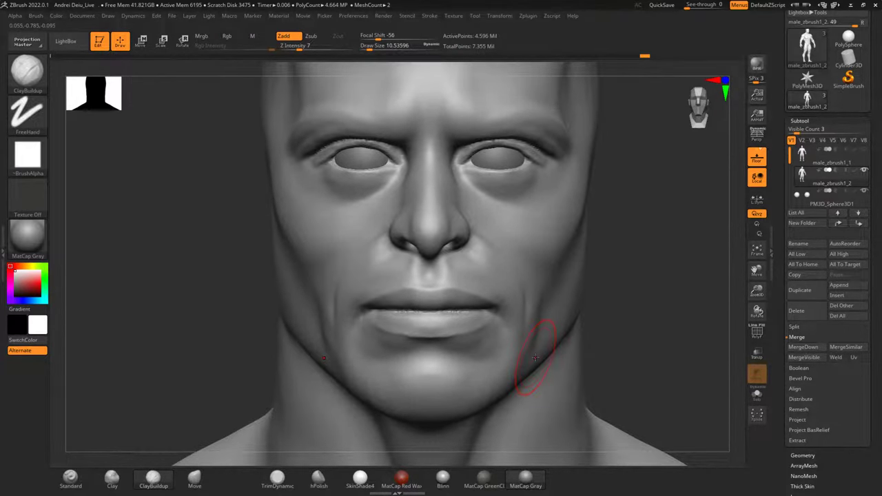
Define the neck muscles from below the jaw down to the collarbones and smooth the sides of the neck.
{"action": "scroll", "coordinate": [535, 358], "scroll_direction": "down", "scroll_amount": 10}
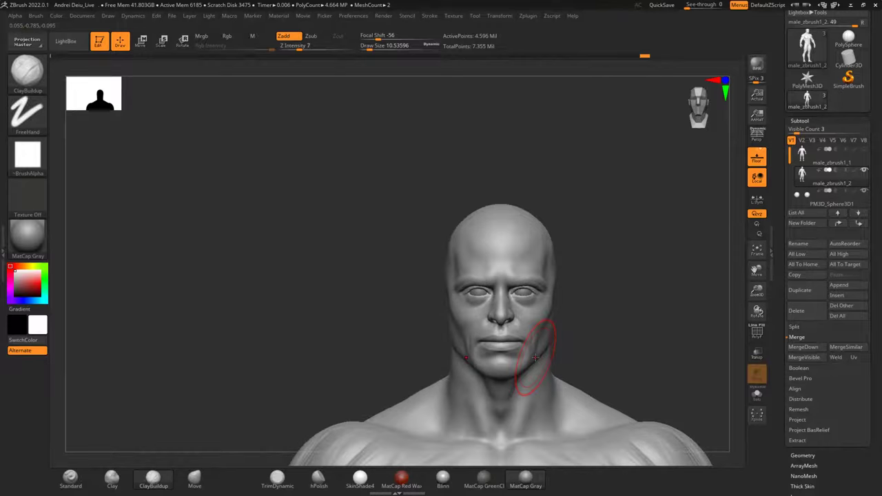
{"action": "left_click_drag", "start_coordinate": [616, 302], "coordinate": [571, 223], "text": "alt"}
{"action": "left_click_drag", "start_coordinate": [614, 282], "coordinate": [575, 212], "text": "alt"}
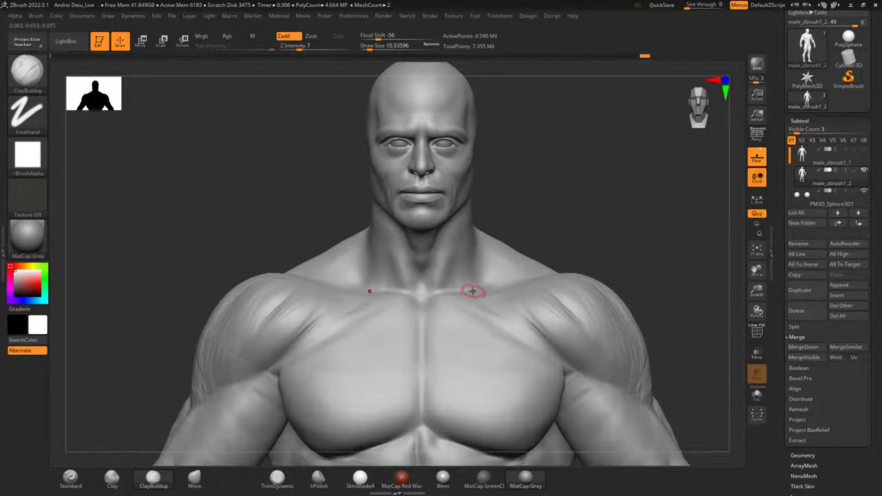
{"action": "scroll", "coordinate": [472, 291], "scroll_direction": "up", "scroll_amount": 5}
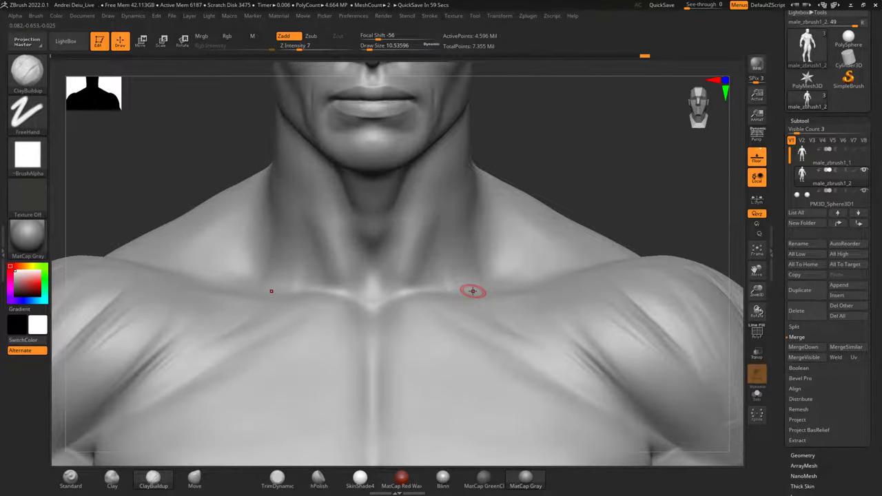
{"action": "left_click_drag", "start_coordinate": [564, 143], "coordinate": [559, 275], "text": "alt"}
{"action": "left_click_drag", "start_coordinate": [542, 226], "coordinate": [554, 248]}
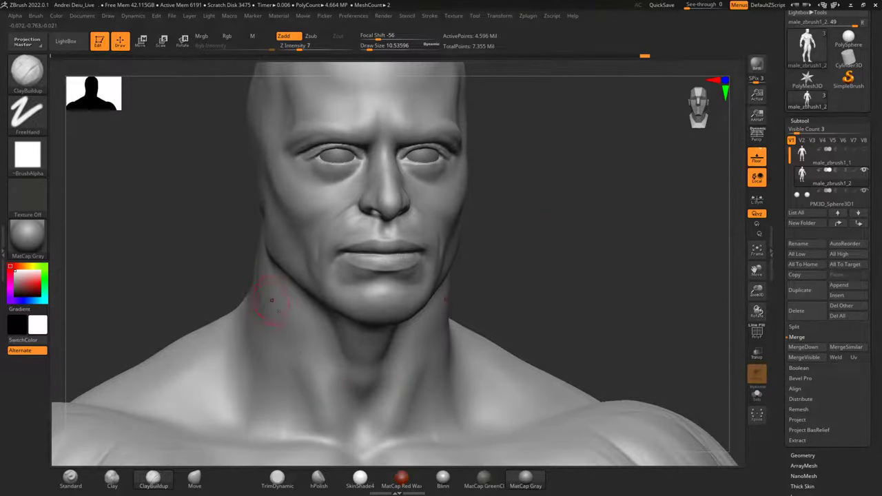
{"action": "left_click_drag", "start_coordinate": [330, 426], "coordinate": [320, 395], "text": "shift"}
{"action": "left_click_drag", "start_coordinate": [303, 359], "coordinate": [306, 388], "text": "shift"}
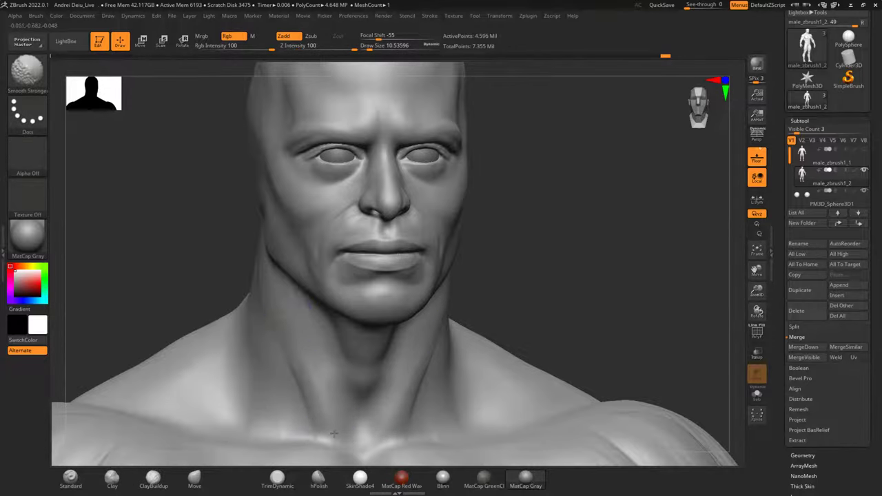
{"action": "left_click_drag", "start_coordinate": [551, 250], "coordinate": [543, 255], "text": "shift"}
{"action": "left_click_drag", "start_coordinate": [426, 319], "coordinate": [412, 375], "text": "shift"}
Carve the crease around the top of the nostril wing with DamStandard at a Draw Size of about 2.6.
{"action": "mouse_move", "coordinate": [540, 226]}
{"action": "left_mouse_down", "text": "alt"}
{"action": "mouse_move", "coordinate": [515, 315]}
{"action": "mouse_move", "coordinate": [601, 314]}
{"action": "left_mouse_up", "text": "alt"}
{"action": "left_click", "coordinate": [35, 75]}
{"action": "left_click", "coordinate": [162, 181]}
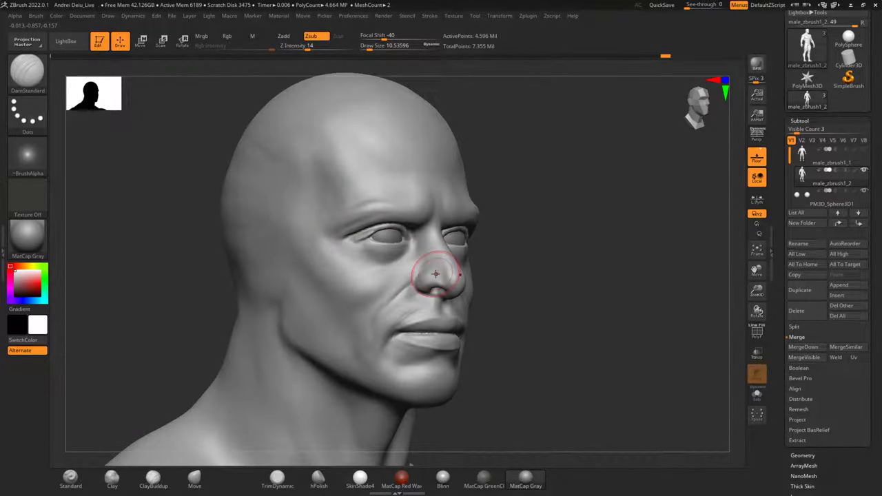
{"action": "right_click_drag", "start_coordinate": [435, 273], "coordinate": [436, 274], "text": "ctrl"}
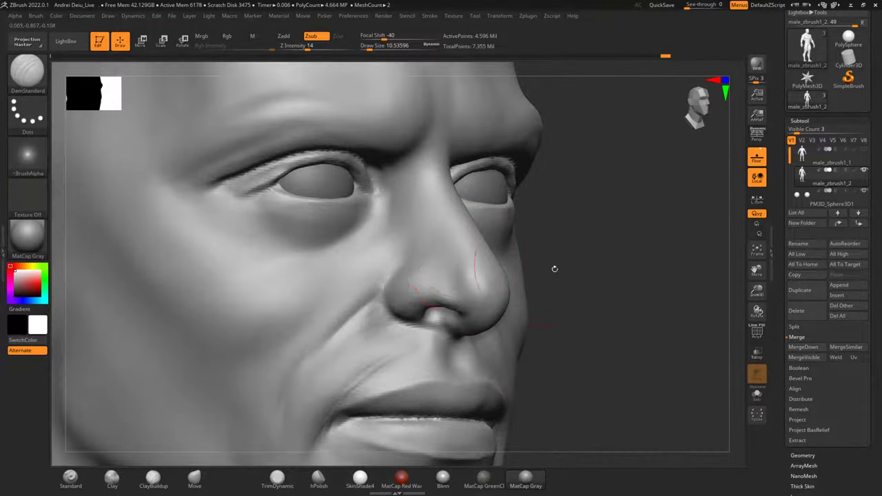
{"action": "key", "text": "space"}
{"action": "left_click_drag", "start_coordinate": [594, 247], "coordinate": [579, 249]}
{"action": "mouse_move", "coordinate": [573, 238]}
{"action": "right_mouse_down"}
{"action": "mouse_move", "coordinate": [595, 250]}
{"action": "mouse_move", "coordinate": [598, 276]}
{"action": "mouse_move", "coordinate": [610, 233]}
{"action": "right_mouse_up"}
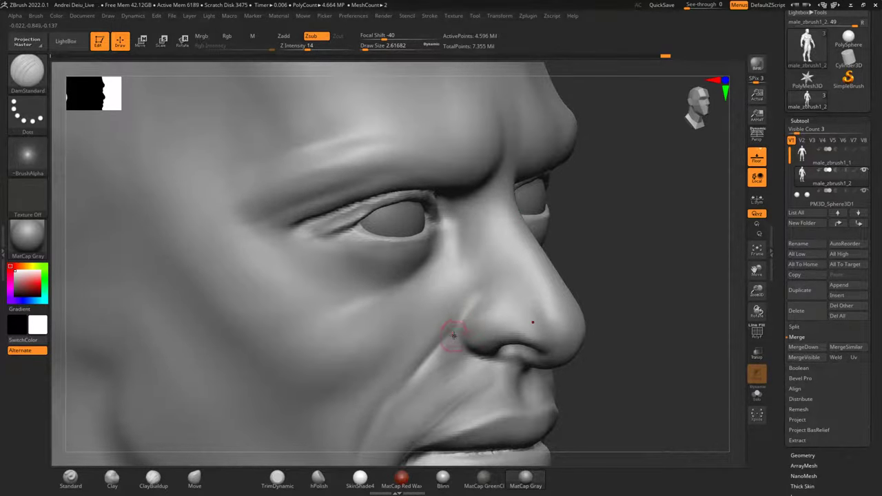
{"action": "left_click_drag", "start_coordinate": [486, 303], "coordinate": [518, 301]}
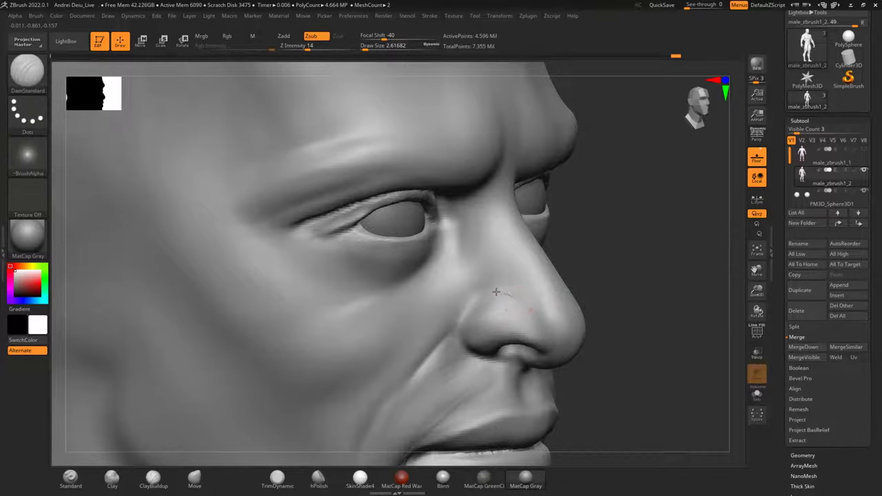
{"action": "mouse_move", "coordinate": [501, 295]}
{"action": "left_mouse_down"}
{"action": "mouse_move", "coordinate": [524, 305]}
{"action": "mouse_move", "coordinate": [486, 297]}
{"action": "left_mouse_up"}
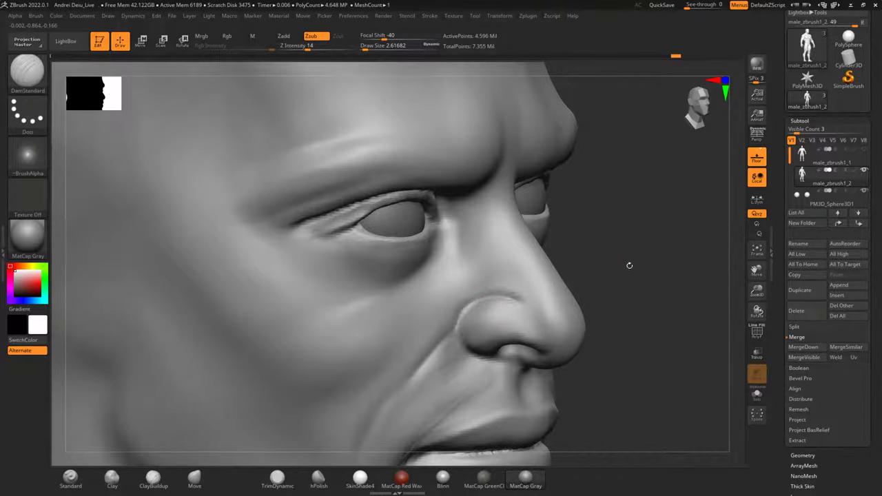
Switch to ClayBuildup and refine the side of the nose beside the nostril wing.
{"action": "mouse_move", "coordinate": [628, 264]}
{"action": "left_mouse_down"}
{"action": "mouse_move", "coordinate": [681, 276]}
{"action": "mouse_move", "coordinate": [374, 326]}
{"action": "left_mouse_up"}
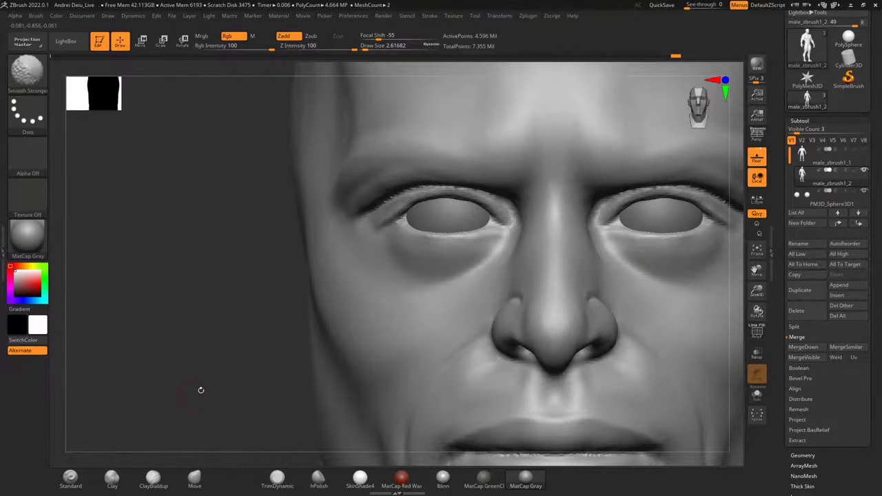
{"action": "left_click_drag", "start_coordinate": [201, 390], "coordinate": [157, 286], "text": "alt"}
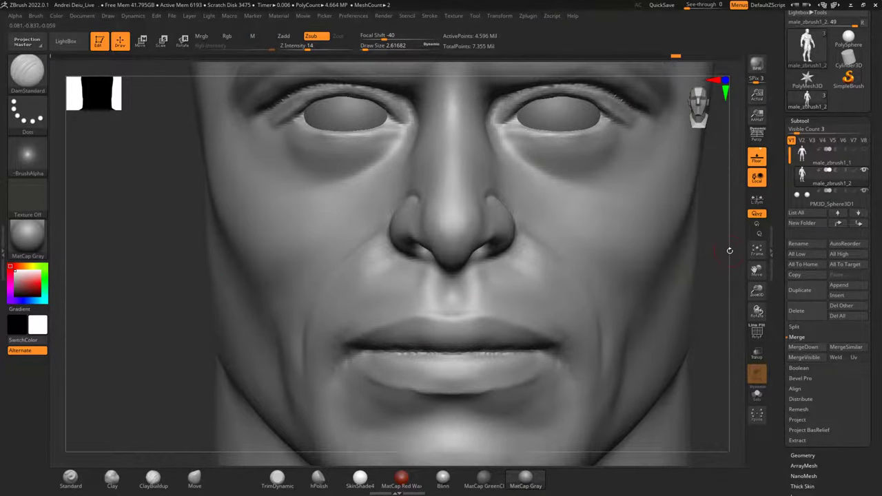
{"action": "mouse_move", "coordinate": [730, 250]}
{"action": "left_mouse_down"}
{"action": "mouse_move", "coordinate": [689, 280]}
{"action": "mouse_move", "coordinate": [575, 275]}
{"action": "left_mouse_up"}
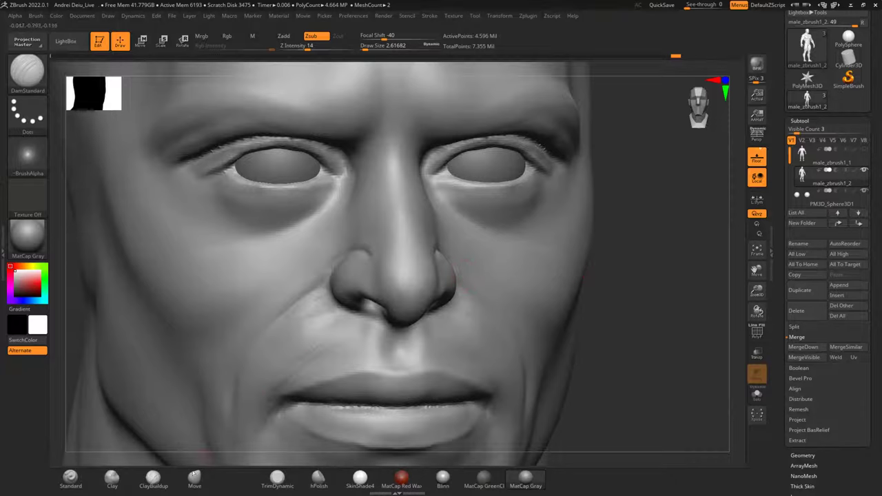
{"action": "left_click", "coordinate": [153, 477]}
{"action": "mouse_move", "coordinate": [388, 250]}
{"action": "left_mouse_down"}
{"action": "mouse_move", "coordinate": [387, 296]}
{"action": "mouse_move", "coordinate": [391, 264]}
{"action": "mouse_move", "coordinate": [389, 281]}
{"action": "left_mouse_up"}
{"action": "mouse_move", "coordinate": [682, 279]}
{"action": "left_mouse_down", "text": "shift"}
{"action": "mouse_move", "coordinate": [702, 298]}
{"action": "mouse_move", "coordinate": [699, 253]}
{"action": "mouse_move", "coordinate": [694, 349]}
{"action": "left_mouse_up", "text": "shift"}
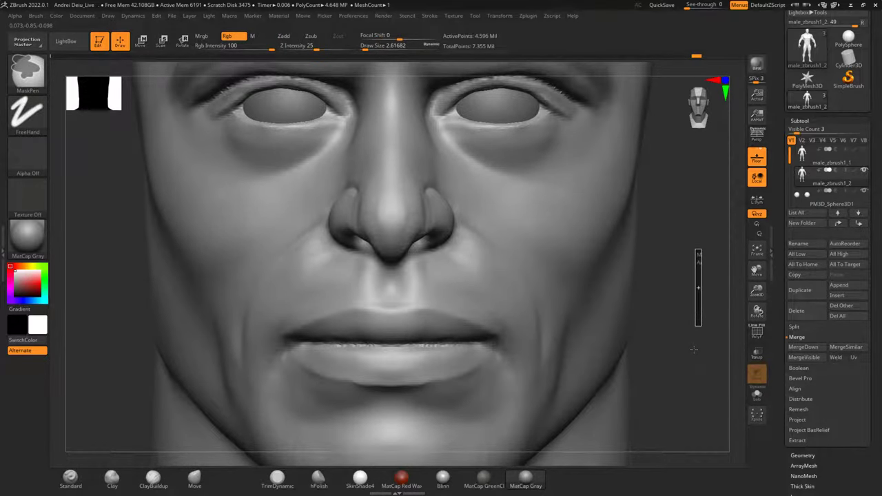
Build up the nasolabial fold beside the mouth corner with ClayBuildup at Draw Size 5, then smooth it.
{"action": "left_click_drag", "start_coordinate": [685, 289], "coordinate": [681, 233], "text": "alt"}
{"action": "left_click_drag", "start_coordinate": [624, 279], "coordinate": [672, 264]}
{"action": "mouse_move", "coordinate": [496, 246]}
{"action": "left_mouse_down", "text": "alt"}
{"action": "mouse_move", "coordinate": [575, 266]}
{"action": "mouse_move", "coordinate": [565, 267]}
{"action": "left_mouse_up", "text": "alt"}
{"action": "key", "text": "space"}
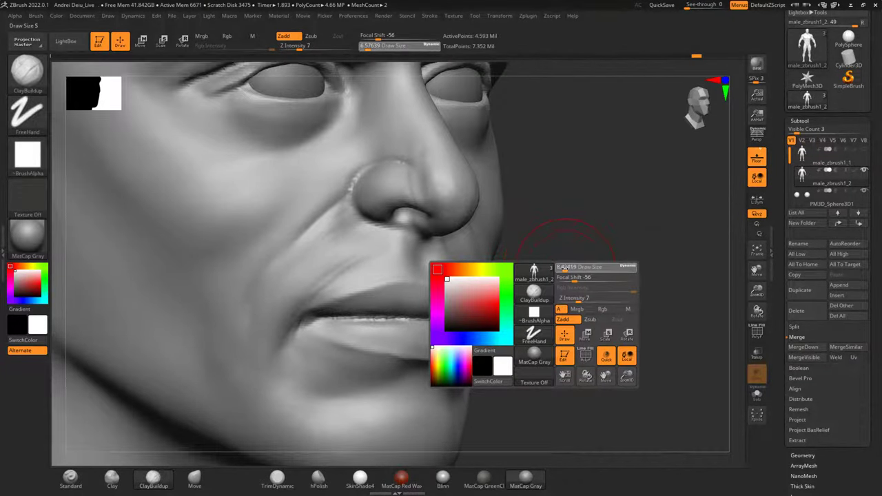
{"action": "key", "text": "space"}
{"action": "left_click_drag", "start_coordinate": [474, 274], "coordinate": [469, 273]}
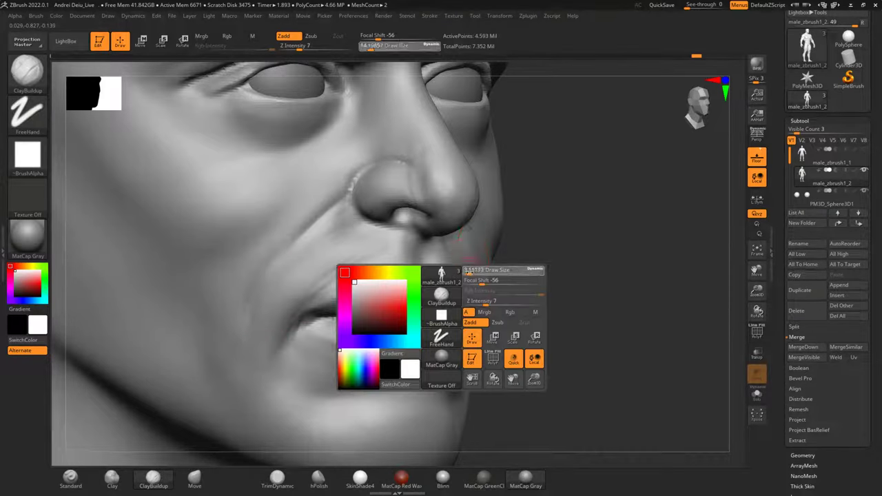
{"action": "key", "text": "space"}
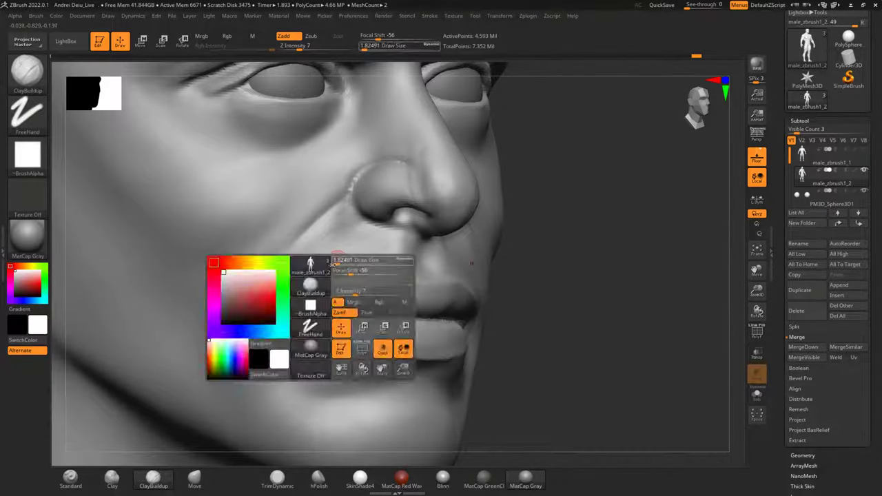
{"action": "left_click_drag", "start_coordinate": [344, 264], "coordinate": [337, 264]}
{"action": "left_click", "coordinate": [362, 261]}
{"action": "type", "text": "5"}
{"action": "key", "text": "Return"}
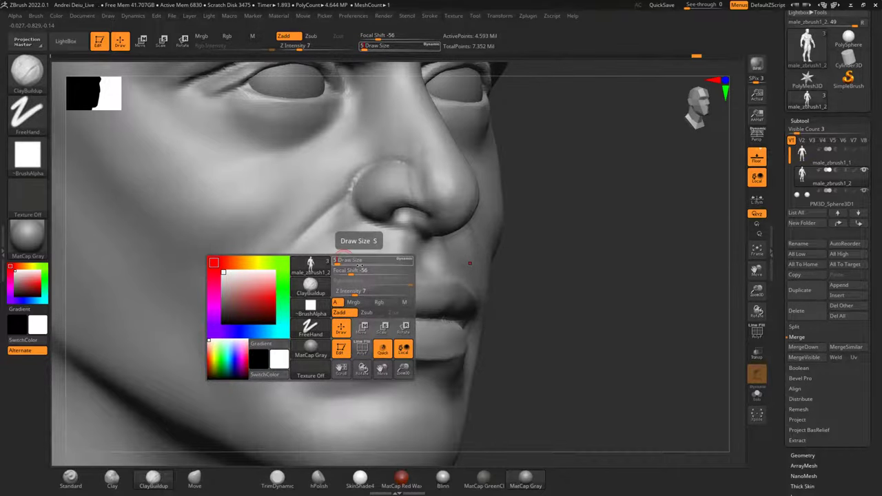
{"action": "key", "text": "Return"}
{"action": "left_click_drag", "start_coordinate": [583, 264], "coordinate": [612, 275], "text": "alt"}
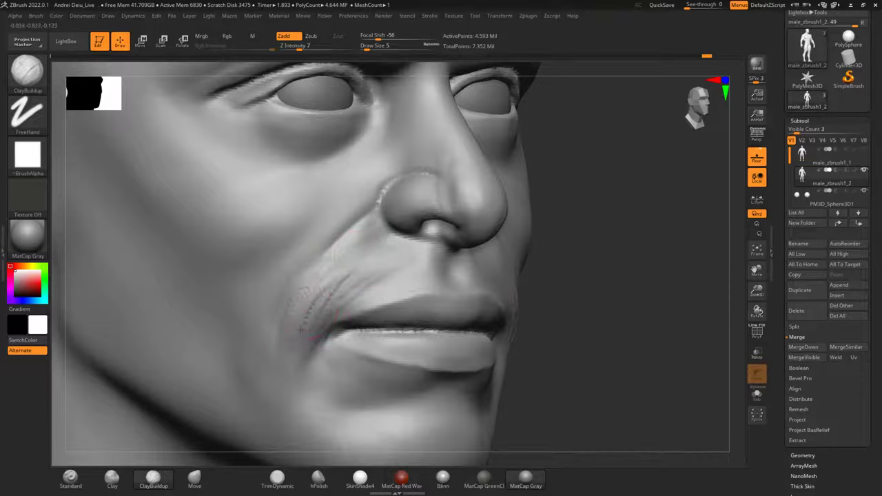
{"action": "left_click_drag", "start_coordinate": [319, 284], "coordinate": [295, 365]}
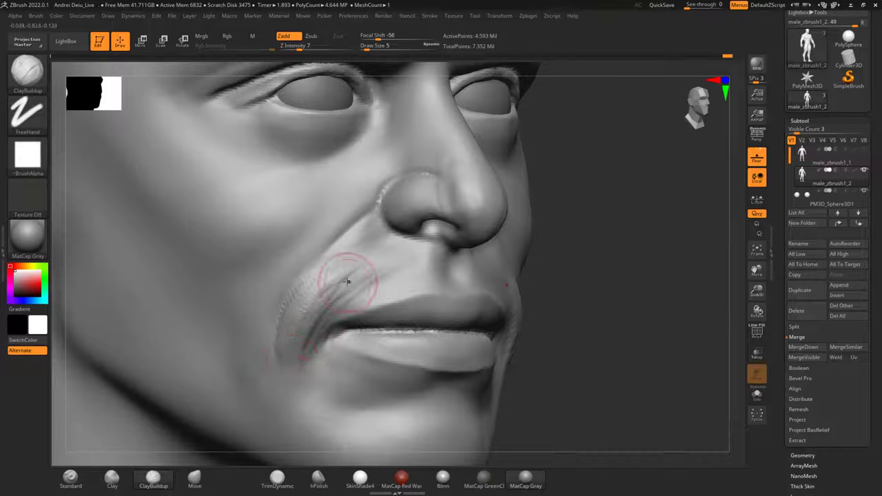
{"action": "key", "text": "shift"}
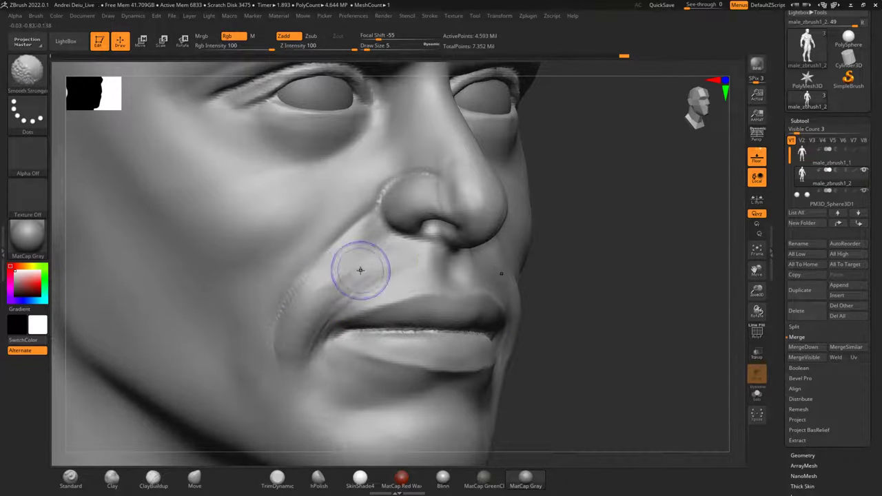
{"action": "mouse_move", "coordinate": [588, 262]}
{"action": "left_mouse_down", "text": "shift"}
{"action": "mouse_move", "coordinate": [702, 297]}
{"action": "mouse_move", "coordinate": [701, 258]}
{"action": "mouse_move", "coordinate": [708, 313]}
{"action": "left_mouse_up", "text": "shift"}
Add volume between the nose, mouth corners and upper lip with ClayBuildup, then smooth the strokes.
{"action": "left_click_drag", "start_coordinate": [697, 304], "coordinate": [724, 301]}
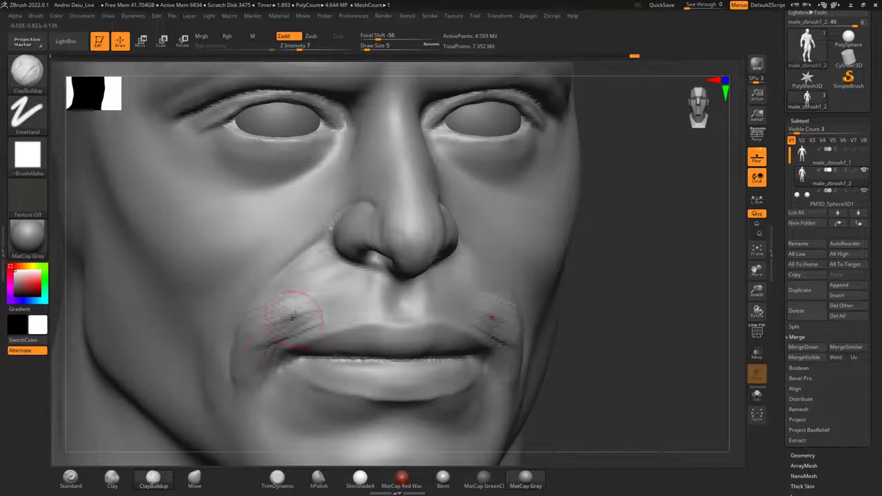
{"action": "mouse_move", "coordinate": [305, 289]}
{"action": "left_mouse_down"}
{"action": "mouse_move", "coordinate": [288, 309]}
{"action": "mouse_move", "coordinate": [324, 305]}
{"action": "mouse_move", "coordinate": [290, 318]}
{"action": "mouse_move", "coordinate": [290, 301]}
{"action": "mouse_move", "coordinate": [263, 370]}
{"action": "mouse_move", "coordinate": [265, 337]}
{"action": "mouse_move", "coordinate": [270, 412]}
{"action": "left_mouse_up"}
{"action": "mouse_move", "coordinate": [607, 268]}
{"action": "left_mouse_down"}
{"action": "mouse_move", "coordinate": [646, 262]}
{"action": "mouse_move", "coordinate": [661, 273]}
{"action": "mouse_move", "coordinate": [589, 284]}
{"action": "left_mouse_up"}
{"action": "left_click_drag", "start_coordinate": [540, 298], "coordinate": [488, 303]}
{"action": "mouse_move", "coordinate": [417, 318]}
{"action": "left_mouse_down"}
{"action": "mouse_move", "coordinate": [464, 299]}
{"action": "mouse_move", "coordinate": [480, 277]}
{"action": "left_mouse_up"}
{"action": "left_click_drag", "start_coordinate": [421, 301], "coordinate": [486, 260]}
{"action": "mouse_move", "coordinate": [414, 280]}
{"action": "left_mouse_down"}
{"action": "mouse_move", "coordinate": [368, 302]}
{"action": "mouse_move", "coordinate": [508, 264]}
{"action": "mouse_move", "coordinate": [391, 301]}
{"action": "mouse_move", "coordinate": [431, 276]}
{"action": "mouse_move", "coordinate": [435, 229]}
{"action": "mouse_move", "coordinate": [338, 296]}
{"action": "mouse_move", "coordinate": [328, 338]}
{"action": "mouse_move", "coordinate": [388, 286]}
{"action": "left_mouse_up"}
{"action": "mouse_move", "coordinate": [310, 362]}
{"action": "left_mouse_down", "text": "shift"}
{"action": "mouse_move", "coordinate": [403, 295]}
{"action": "mouse_move", "coordinate": [382, 273]}
{"action": "mouse_move", "coordinate": [331, 345]}
{"action": "left_mouse_up", "text": "shift"}
{"action": "left_click_drag", "start_coordinate": [296, 423], "coordinate": [365, 307], "text": "shift"}
{"action": "left_click_drag", "start_coordinate": [310, 458], "coordinate": [90, 444], "text": "shift"}
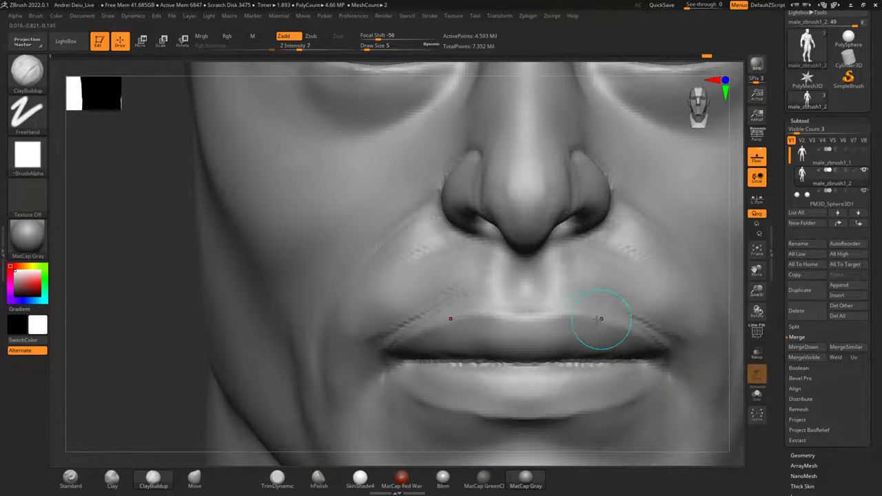
Examine the whole figure from head to legs, checking how the head and neck fit the body's proportions.
{"action": "key", "text": "f"}
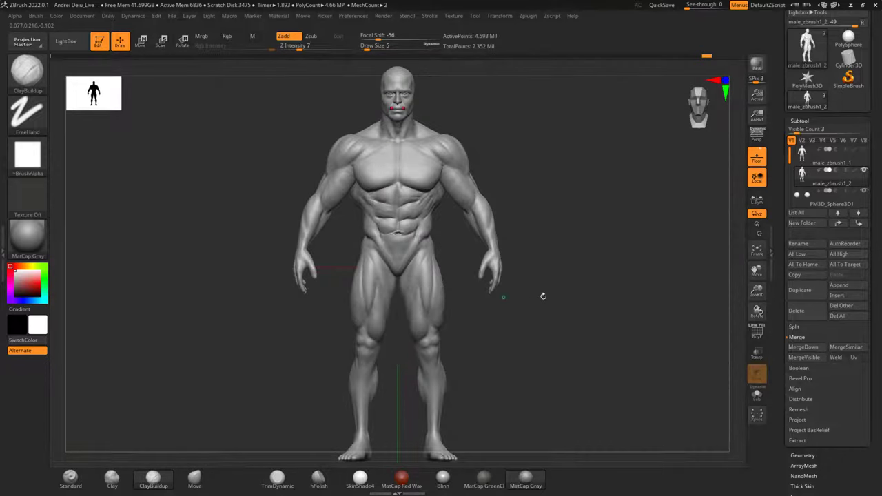
{"action": "left_click_drag", "start_coordinate": [525, 226], "coordinate": [553, 315], "text": "alt"}
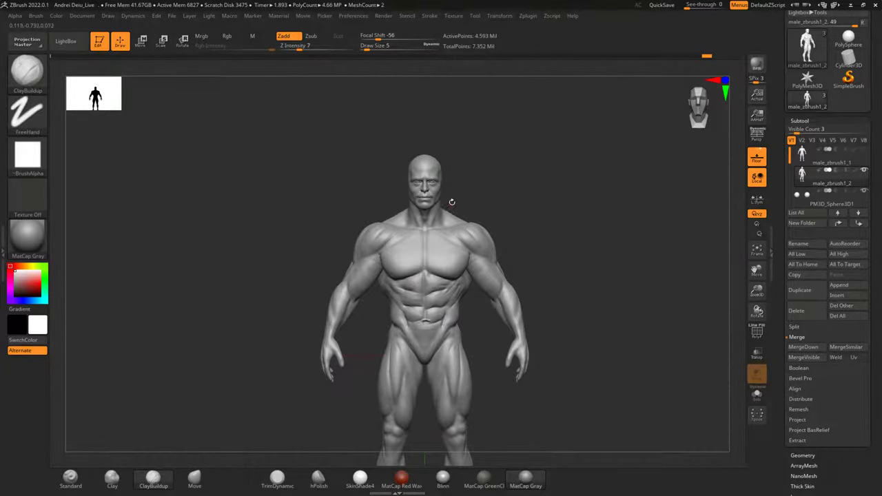
{"action": "scroll", "coordinate": [452, 202], "scroll_direction": "up", "scroll_amount": 6}
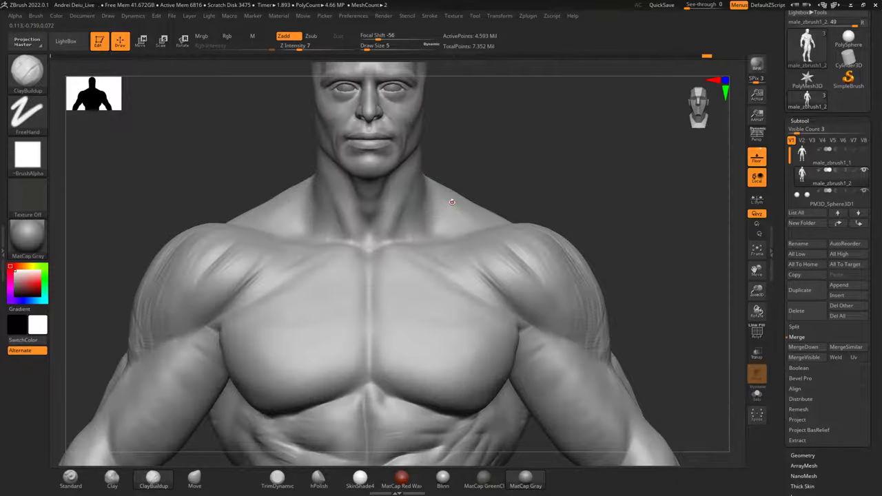
{"action": "mouse_move", "coordinate": [580, 201]}
{"action": "left_mouse_down", "text": "alt"}
{"action": "mouse_move", "coordinate": [611, 255]}
{"action": "mouse_move", "coordinate": [571, 210]}
{"action": "left_mouse_up", "text": "alt"}
{"action": "mouse_move", "coordinate": [655, 237]}
{"action": "left_mouse_down", "text": "alt"}
{"action": "mouse_move", "coordinate": [630, 179]}
{"action": "mouse_move", "coordinate": [651, 202]}
{"action": "mouse_move", "coordinate": [616, 203]}
{"action": "mouse_move", "coordinate": [623, 207]}
{"action": "left_mouse_up", "text": "alt"}
{"action": "left_click_drag", "start_coordinate": [679, 297], "coordinate": [682, 181], "text": "alt"}
{"action": "scroll", "coordinate": [579, 259], "scroll_direction": "down", "scroll_amount": 4}
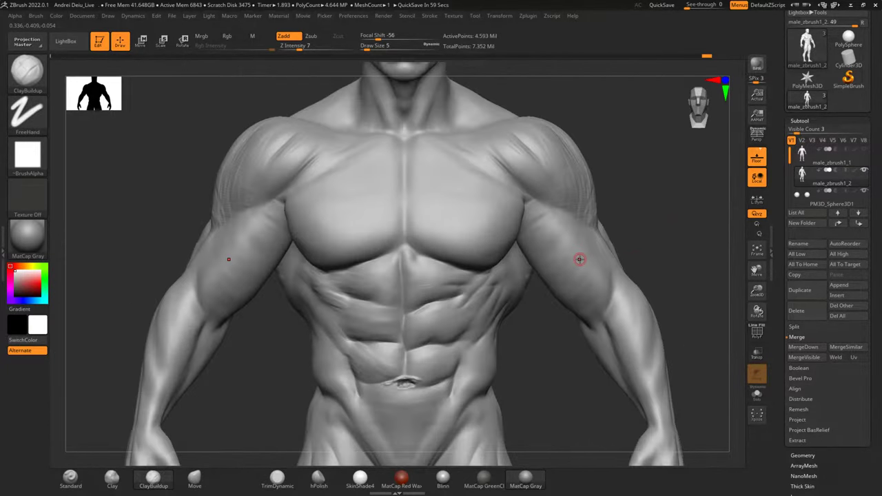
{"action": "scroll", "coordinate": [580, 259], "scroll_direction": "up", "scroll_amount": 2}
{"action": "mouse_move", "coordinate": [669, 294]}
{"action": "left_mouse_down", "text": "alt"}
{"action": "mouse_move", "coordinate": [628, 248]}
{"action": "mouse_move", "coordinate": [610, 189]}
{"action": "left_mouse_up", "text": "alt"}
{"action": "mouse_move", "coordinate": [616, 349]}
{"action": "left_mouse_down", "text": "alt"}
{"action": "mouse_move", "coordinate": [625, 212]}
{"action": "mouse_move", "coordinate": [615, 407]}
{"action": "left_mouse_up", "text": "alt"}
{"action": "mouse_move", "coordinate": [656, 214]}
{"action": "left_mouse_down", "text": "alt"}
{"action": "mouse_move", "coordinate": [669, 396]}
{"action": "mouse_move", "coordinate": [628, 250]}
{"action": "left_mouse_up", "text": "alt"}
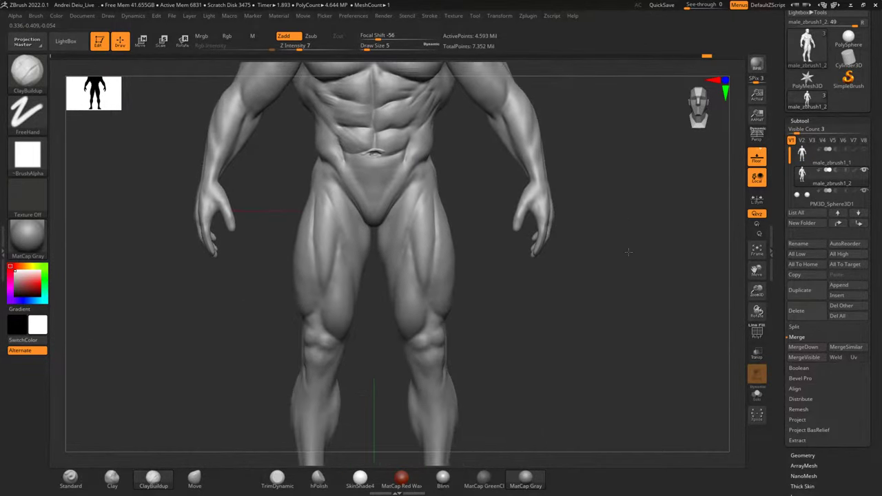
{"action": "left_click_drag", "start_coordinate": [683, 278], "coordinate": [603, 286]}
{"action": "mouse_move", "coordinate": [625, 201]}
{"action": "left_mouse_down", "text": "alt"}
{"action": "mouse_move", "coordinate": [669, 299]}
{"action": "mouse_move", "coordinate": [690, 386]}
{"action": "left_mouse_up", "text": "alt"}
{"action": "left_click_drag", "start_coordinate": [636, 252], "coordinate": [661, 344], "text": "alt"}
{"action": "left_click_drag", "start_coordinate": [597, 258], "coordinate": [678, 252]}
{"action": "left_click_drag", "start_coordinate": [696, 347], "coordinate": [613, 254], "text": "alt"}
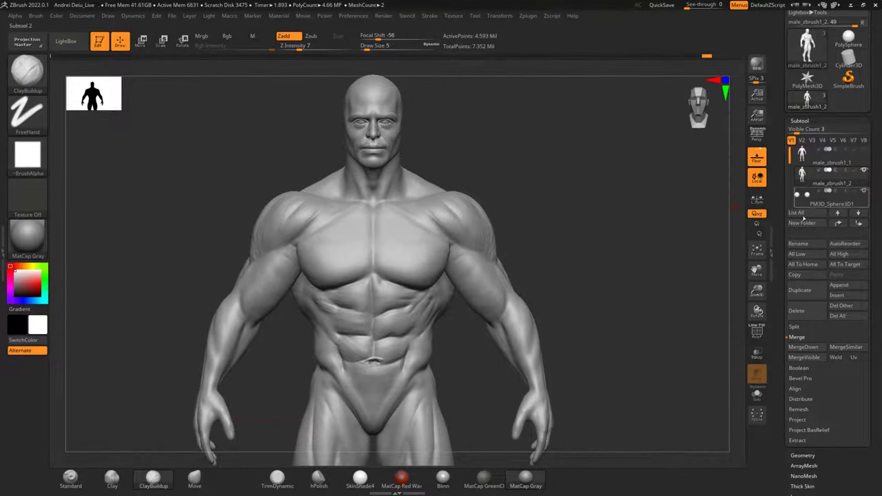
Duplicate the male_zbrush1_2 subtool, then delete the older male_zbrush1_2 and male_zbrush1_1 subtools.
{"action": "left_click", "coordinate": [800, 294]}
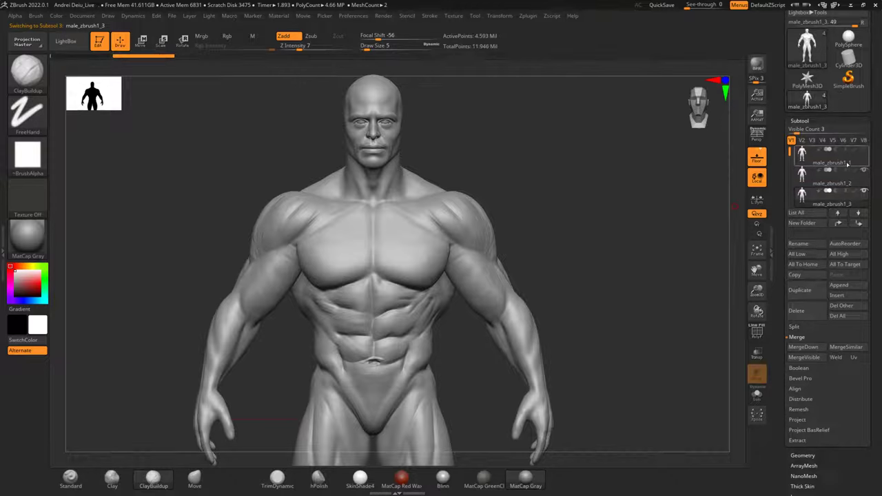
{"action": "left_click", "coordinate": [856, 183]}
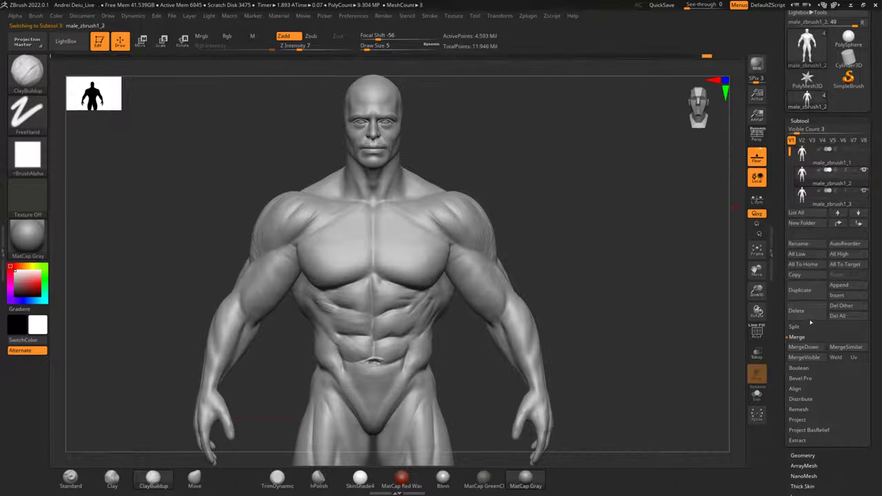
{"action": "left_click", "coordinate": [803, 347]}
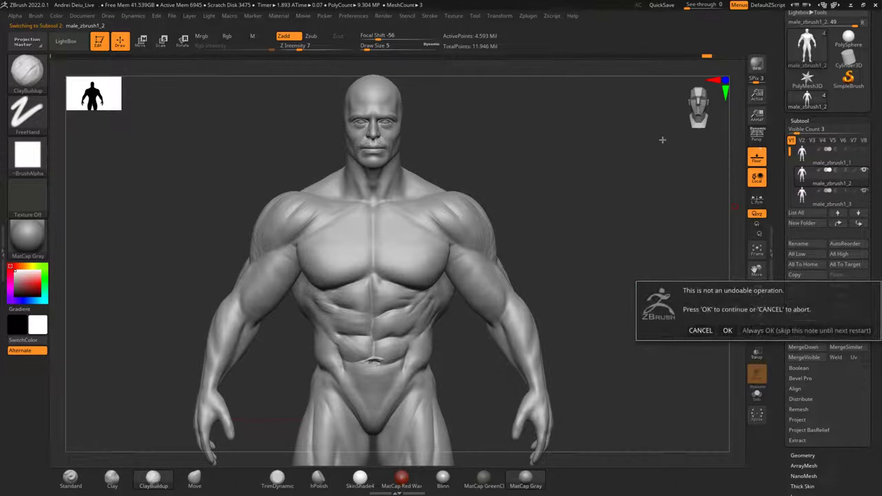
{"action": "left_click", "coordinate": [727, 331]}
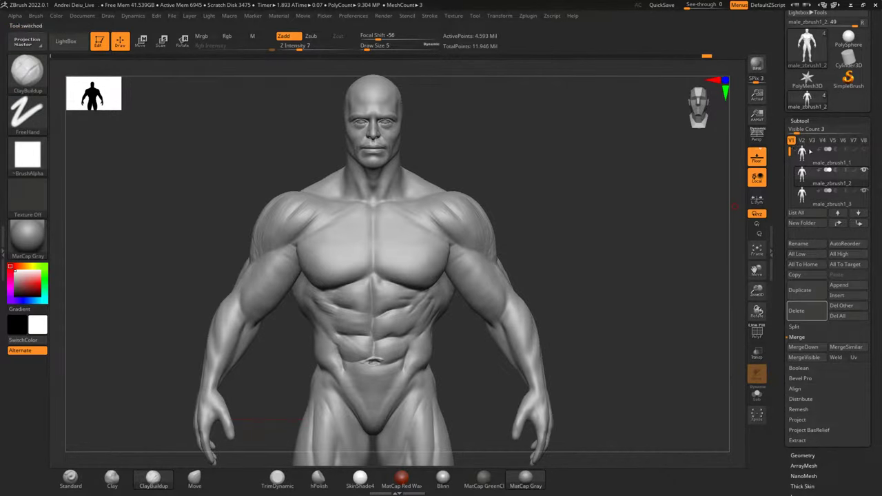
{"action": "left_click", "coordinate": [798, 310]}
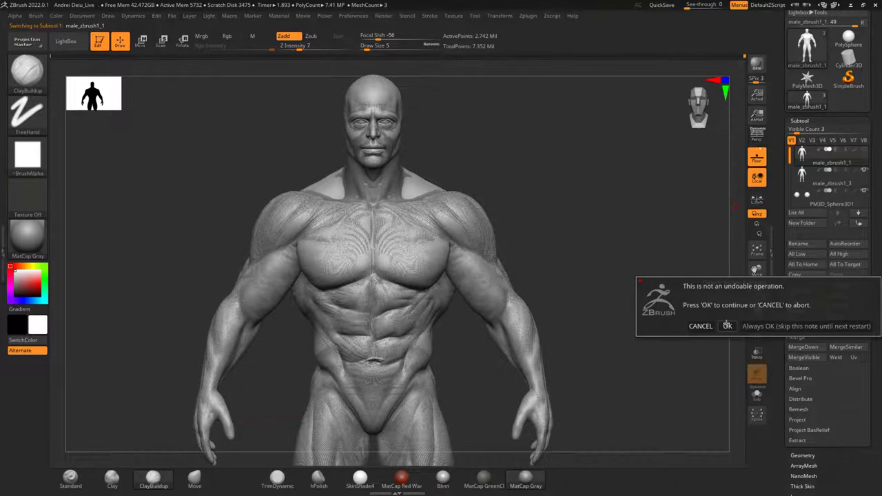
{"action": "left_click", "coordinate": [727, 325]}
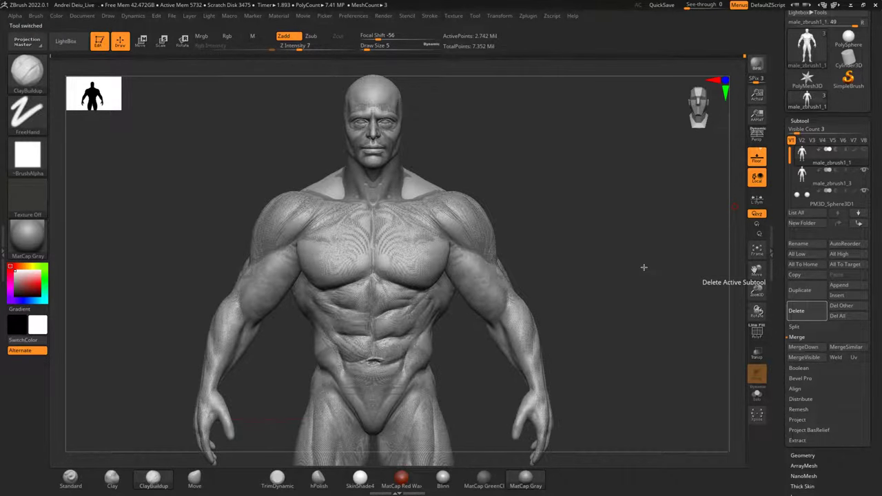
Save the project over its existing file in the Zbrush_files folder.
{"action": "key", "text": "ctrl+s"}
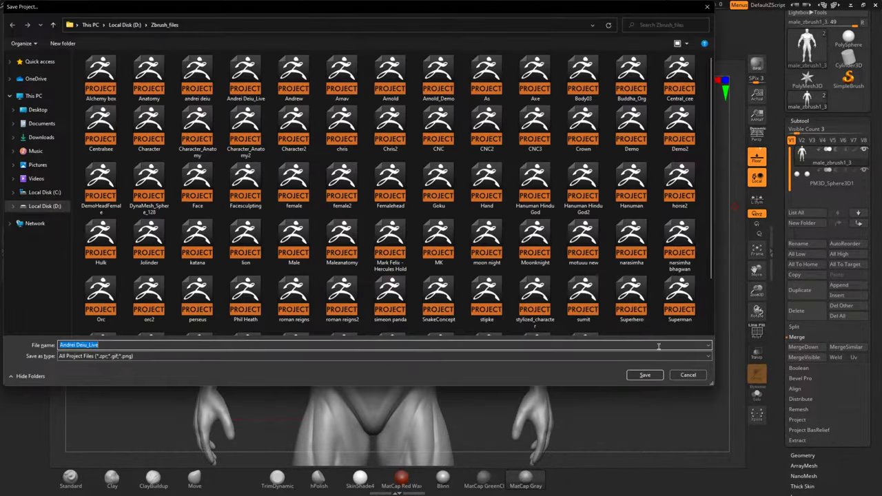
{"action": "left_click", "coordinate": [650, 377]}
{"action": "left_click", "coordinate": [461, 242]}
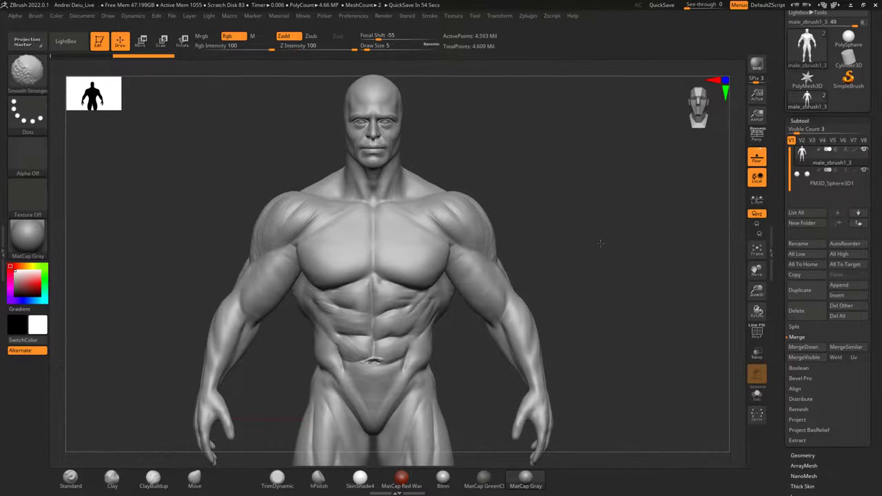
Build up the side of the cheek above the jaw with ClayBuildup at a Draw Size of about 12.9, then smooth it.
{"action": "left_click_drag", "start_coordinate": [565, 200], "coordinate": [620, 337], "text": "alt"}
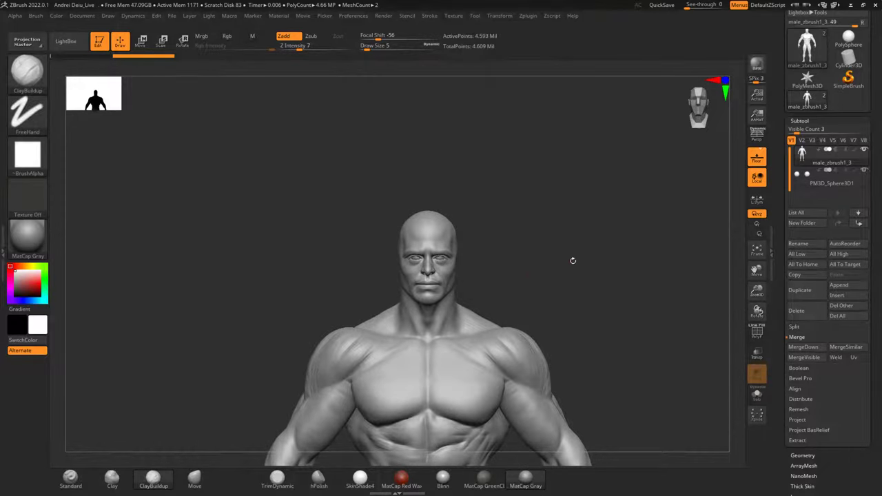
{"action": "left_click_drag", "start_coordinate": [573, 260], "coordinate": [615, 274], "text": "alt"}
{"action": "scroll", "coordinate": [467, 294], "scroll_direction": "up", "scroll_amount": 10}
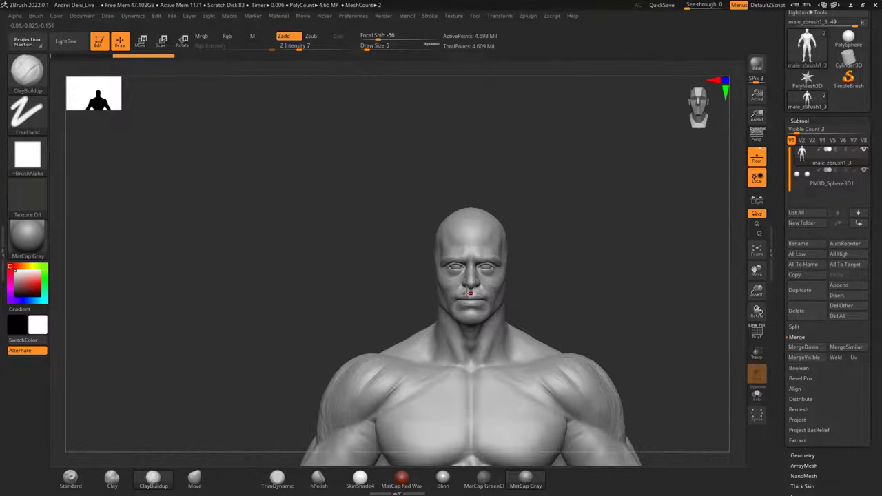
{"action": "left_click_drag", "start_coordinate": [199, 339], "coordinate": [160, 417], "text": "alt"}
{"action": "left_click_drag", "start_coordinate": [690, 298], "coordinate": [730, 251], "text": "alt"}
{"action": "left_click_drag", "start_coordinate": [538, 276], "coordinate": [650, 268], "text": "alt"}
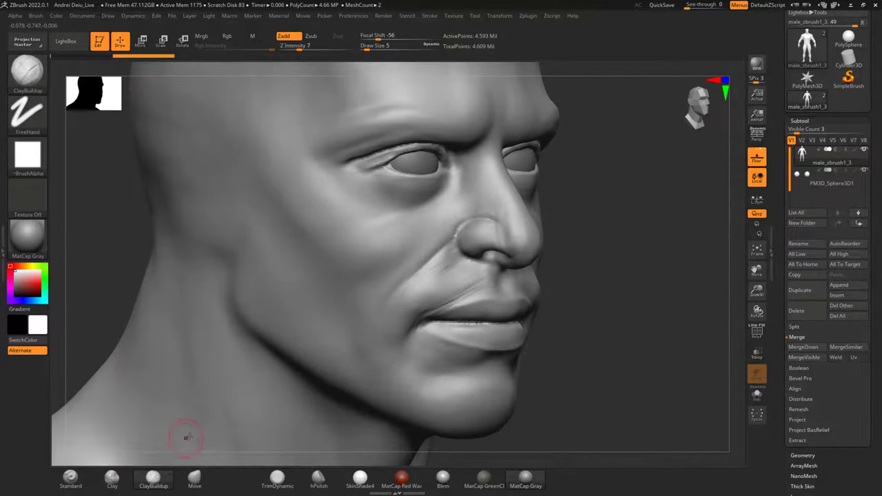
{"action": "key", "text": "space"}
{"action": "left_click_drag", "start_coordinate": [539, 270], "coordinate": [538, 270]}
{"action": "left_click_drag", "start_coordinate": [616, 231], "coordinate": [623, 300], "text": "alt"}
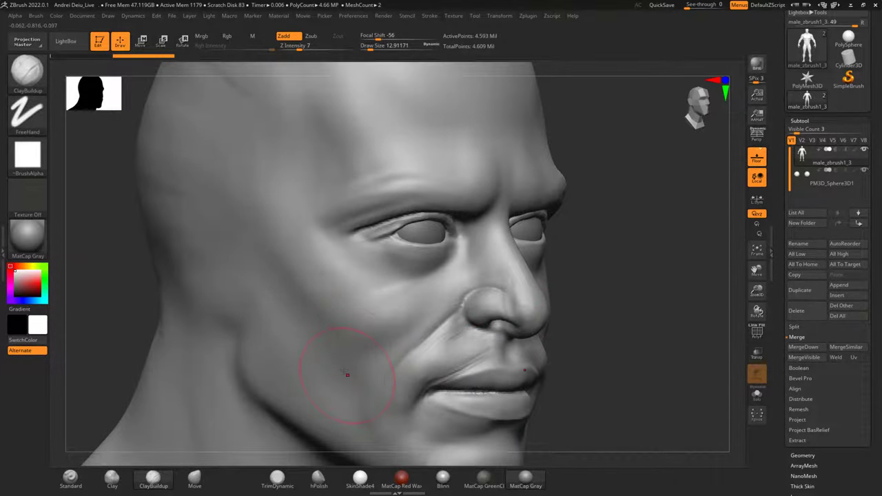
{"action": "left_click_drag", "start_coordinate": [317, 395], "coordinate": [281, 315]}
{"action": "mouse_move", "coordinate": [323, 377]}
{"action": "left_mouse_down"}
{"action": "mouse_move", "coordinate": [342, 401]}
{"action": "mouse_move", "coordinate": [332, 401]}
{"action": "left_mouse_up"}
{"action": "left_click_drag", "start_coordinate": [348, 372], "coordinate": [360, 403], "text": "shift"}
Build up the cheekbones below the outer eye corners with ClayBuildup at a Draw Size of about 8.4.
{"action": "left_click_drag", "start_coordinate": [658, 270], "coordinate": [596, 284]}
{"action": "key", "text": "space"}
{"action": "left_click_drag", "start_coordinate": [694, 281], "coordinate": [588, 286]}
{"action": "mouse_move", "coordinate": [518, 298]}
{"action": "left_mouse_down"}
{"action": "mouse_move", "coordinate": [506, 303]}
{"action": "mouse_move", "coordinate": [545, 297]}
{"action": "mouse_move", "coordinate": [521, 315]}
{"action": "mouse_move", "coordinate": [525, 324]}
{"action": "left_mouse_up"}
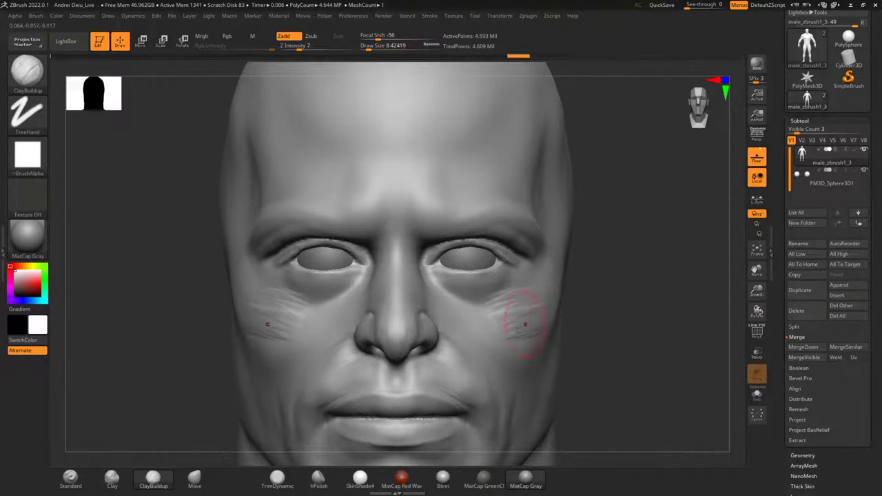
{"action": "left_click_drag", "start_coordinate": [647, 288], "coordinate": [577, 290]}
{"action": "left_click_drag", "start_coordinate": [506, 340], "coordinate": [555, 325]}
{"action": "left_click_drag", "start_coordinate": [522, 355], "coordinate": [561, 345]}
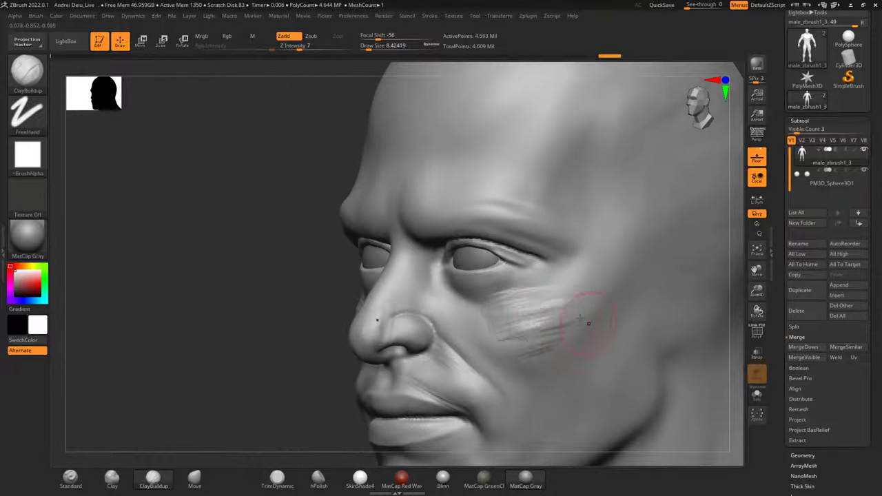
Extend the cheekbone volume back toward the temple and smooth it into the cheek.
{"action": "left_click_drag", "start_coordinate": [573, 284], "coordinate": [521, 309]}
{"action": "left_click_drag", "start_coordinate": [577, 277], "coordinate": [532, 298]}
{"action": "mouse_move", "coordinate": [617, 272]}
{"action": "left_mouse_down"}
{"action": "mouse_move", "coordinate": [556, 299]}
{"action": "mouse_move", "coordinate": [521, 299]}
{"action": "mouse_move", "coordinate": [525, 306]}
{"action": "mouse_move", "coordinate": [507, 316]}
{"action": "mouse_move", "coordinate": [515, 293]}
{"action": "left_mouse_up"}
{"action": "left_click_drag", "start_coordinate": [581, 299], "coordinate": [524, 322]}
{"action": "left_click_drag", "start_coordinate": [576, 316], "coordinate": [529, 334]}
{"action": "left_click_drag", "start_coordinate": [567, 327], "coordinate": [547, 335]}
{"action": "left_click_drag", "start_coordinate": [583, 286], "coordinate": [531, 306]}
{"action": "mouse_move", "coordinate": [577, 299]}
{"action": "left_mouse_down"}
{"action": "mouse_move", "coordinate": [545, 315]}
{"action": "mouse_move", "coordinate": [607, 266]}
{"action": "mouse_move", "coordinate": [577, 286]}
{"action": "mouse_move", "coordinate": [585, 293]}
{"action": "left_mouse_up"}
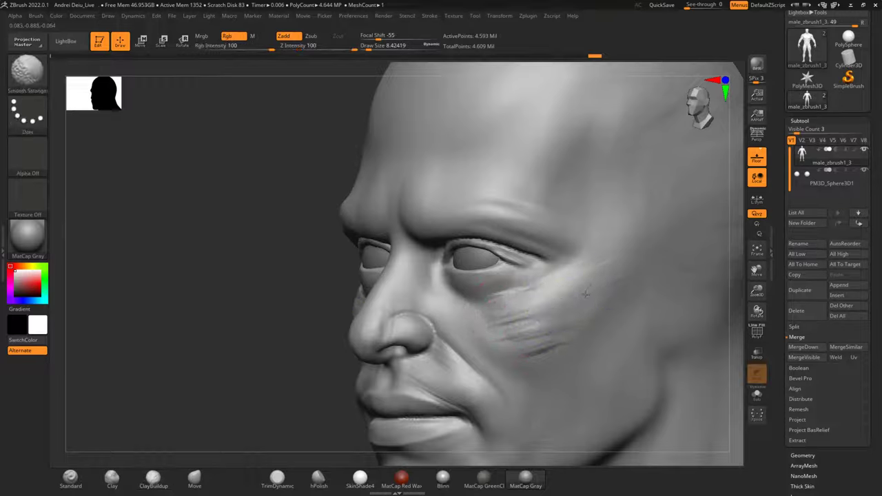
{"action": "mouse_move", "coordinate": [519, 322]}
{"action": "left_mouse_down", "text": "shift"}
{"action": "mouse_move", "coordinate": [490, 331]}
{"action": "mouse_move", "coordinate": [549, 346]}
{"action": "left_mouse_up", "text": "shift"}
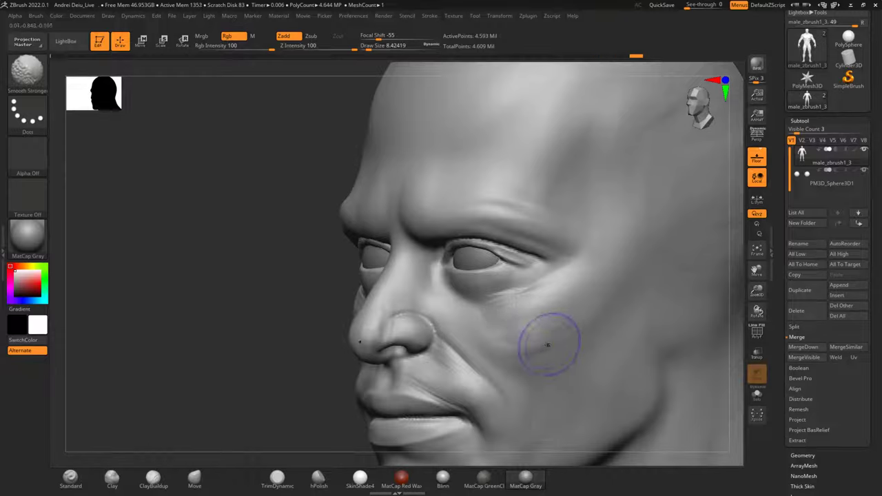
{"action": "mouse_move", "coordinate": [496, 321]}
{"action": "left_mouse_down", "text": "shift"}
{"action": "mouse_move", "coordinate": [531, 301]}
{"action": "mouse_move", "coordinate": [575, 329]}
{"action": "mouse_move", "coordinate": [565, 312]}
{"action": "mouse_move", "coordinate": [500, 325]}
{"action": "left_mouse_up", "text": "shift"}
Smooth the cheek and the side of the face behind the cheekbone, working from front and three-quarter views.
{"action": "mouse_move", "coordinate": [219, 364]}
{"action": "left_mouse_down"}
{"action": "mouse_move", "coordinate": [211, 365]}
{"action": "mouse_move", "coordinate": [184, 288]}
{"action": "mouse_move", "coordinate": [280, 345]}
{"action": "left_mouse_up"}
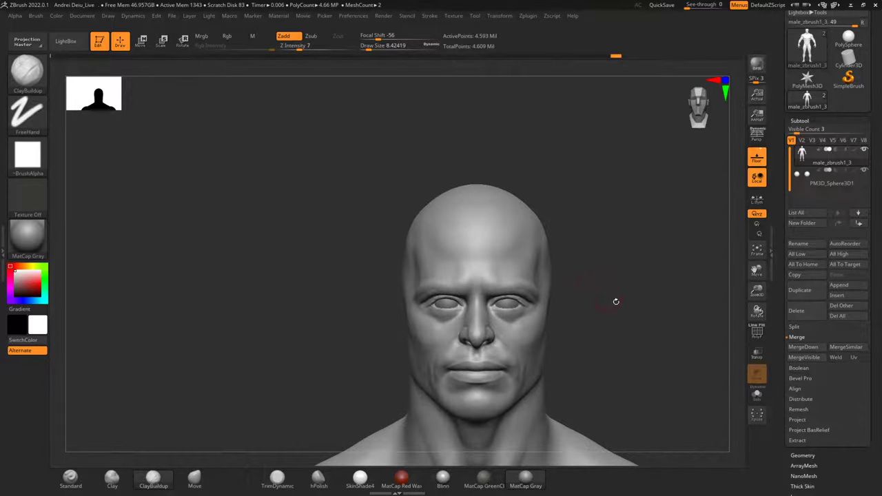
{"action": "left_click_drag", "start_coordinate": [593, 321], "coordinate": [616, 291], "text": "alt"}
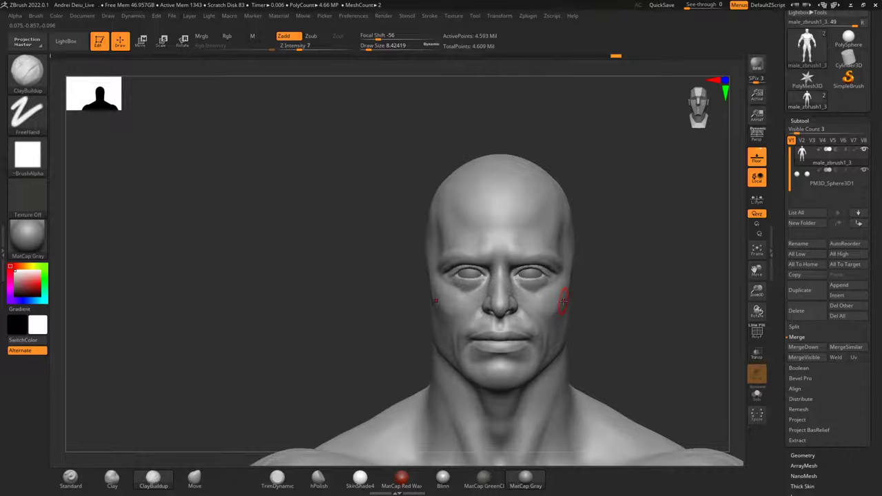
{"action": "scroll", "coordinate": [564, 300], "scroll_direction": "up", "scroll_amount": 6}
{"action": "mouse_move", "coordinate": [640, 247]}
{"action": "left_mouse_down"}
{"action": "mouse_move", "coordinate": [650, 260]}
{"action": "mouse_move", "coordinate": [528, 291]}
{"action": "mouse_move", "coordinate": [497, 317]}
{"action": "mouse_move", "coordinate": [518, 315]}
{"action": "left_mouse_up"}
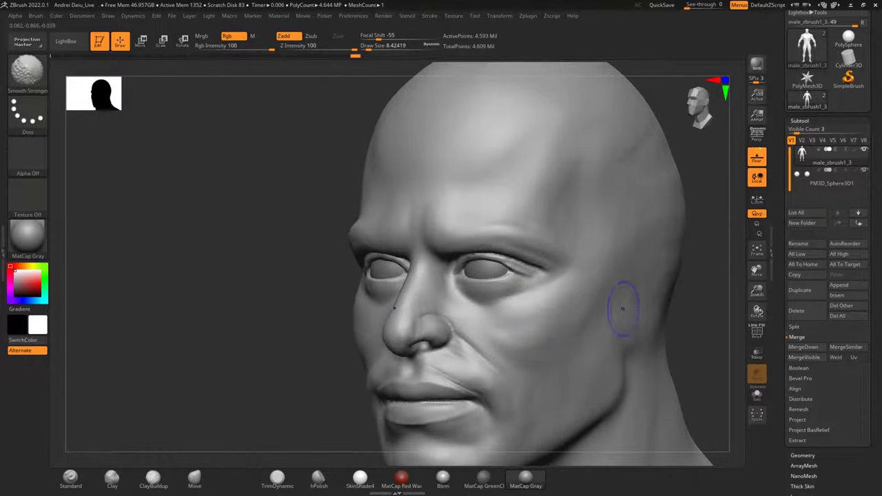
{"action": "mouse_move", "coordinate": [697, 301]}
{"action": "left_mouse_down"}
{"action": "mouse_move", "coordinate": [518, 321]}
{"action": "mouse_move", "coordinate": [471, 339]}
{"action": "mouse_move", "coordinate": [528, 326]}
{"action": "mouse_move", "coordinate": [476, 324]}
{"action": "left_mouse_up"}
Build up the rear of the jaw below the ear area with ClayBuildup at a Draw Size of about 12.9, then smooth it.
{"action": "mouse_move", "coordinate": [181, 292]}
{"action": "left_mouse_down"}
{"action": "mouse_move", "coordinate": [230, 301]}
{"action": "mouse_move", "coordinate": [188, 342]}
{"action": "mouse_move", "coordinate": [157, 305]}
{"action": "mouse_move", "coordinate": [164, 315]}
{"action": "mouse_move", "coordinate": [195, 321]}
{"action": "left_mouse_up"}
{"action": "left_click_drag", "start_coordinate": [659, 261], "coordinate": [665, 267]}
{"action": "key", "text": "space"}
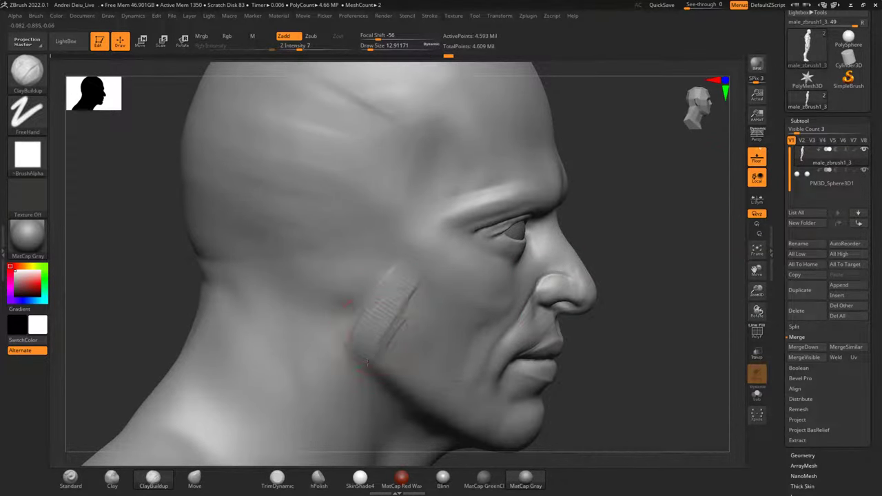
{"action": "left_click_drag", "start_coordinate": [405, 323], "coordinate": [390, 319], "text": "shift"}
{"action": "mouse_move", "coordinate": [648, 326]}
{"action": "left_mouse_down"}
{"action": "mouse_move", "coordinate": [700, 300]}
{"action": "mouse_move", "coordinate": [598, 300]}
{"action": "mouse_move", "coordinate": [669, 262]}
{"action": "mouse_move", "coordinate": [611, 279]}
{"action": "left_mouse_up"}
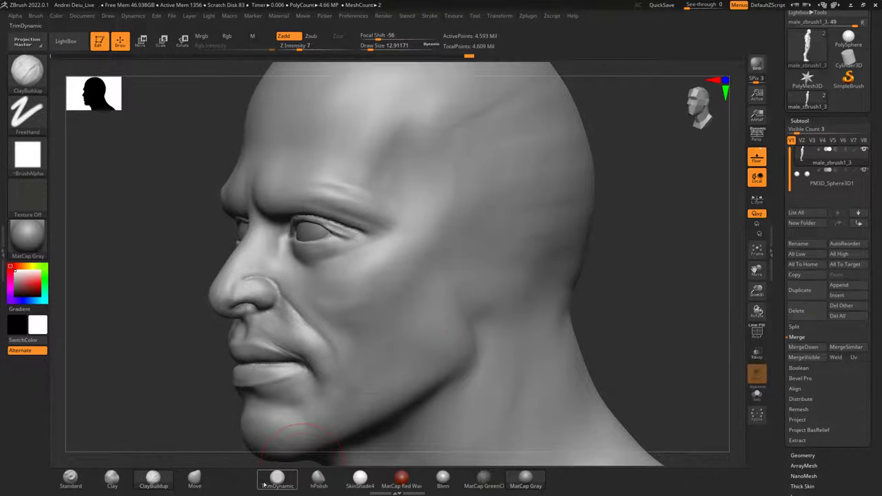
Flatten and smooth the side of the jaw with TrimDynamic at a Draw Size of about 12.9, undoing the last stroke at the jaw corner.
{"action": "left_click", "coordinate": [277, 478]}
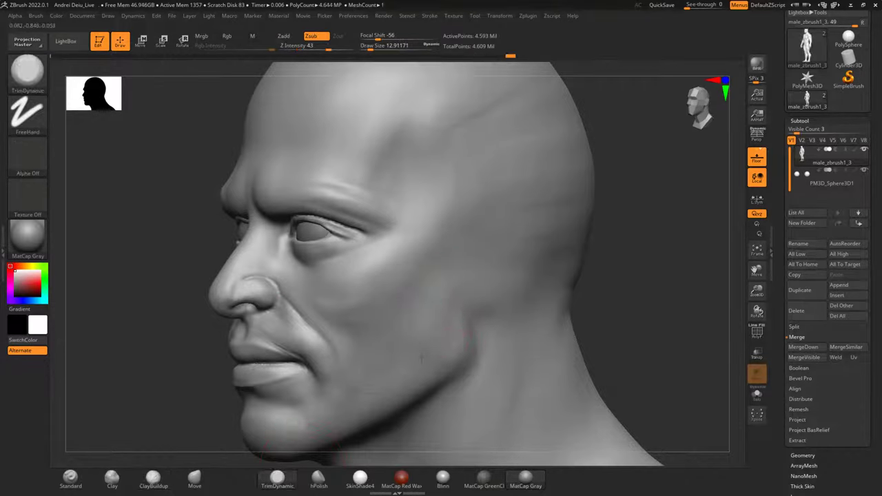
{"action": "mouse_move", "coordinate": [448, 325]}
{"action": "left_mouse_down", "text": "shift"}
{"action": "mouse_move", "coordinate": [452, 307]}
{"action": "mouse_move", "coordinate": [474, 302]}
{"action": "left_mouse_up", "text": "shift"}
{"action": "mouse_move", "coordinate": [583, 295]}
{"action": "left_mouse_down"}
{"action": "mouse_move", "coordinate": [625, 282]}
{"action": "mouse_move", "coordinate": [601, 303]}
{"action": "left_mouse_up"}
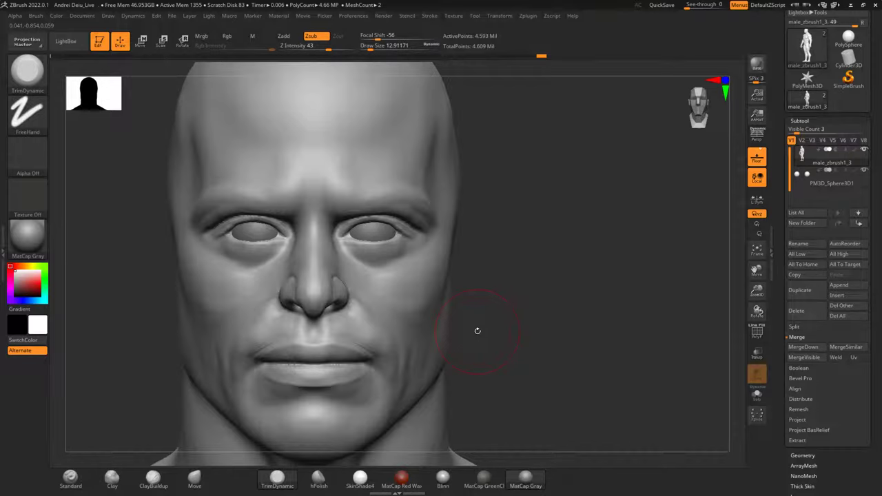
{"action": "left_click_drag", "start_coordinate": [517, 269], "coordinate": [573, 162], "text": "alt"}
{"action": "left_click_drag", "start_coordinate": [600, 203], "coordinate": [506, 193]}
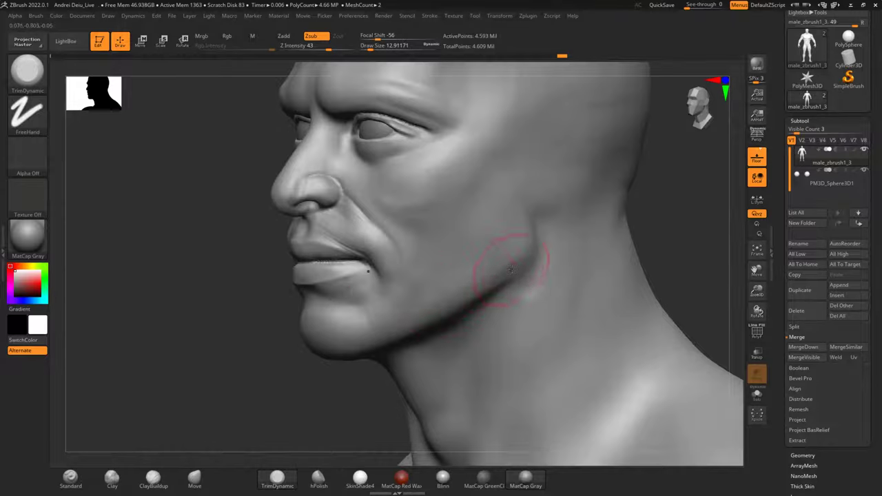
{"action": "key", "text": "ctrl+z"}
Push the jaw corner upward with the Move brush and smooth the surrounding cheek and temple.
{"action": "left_click", "coordinate": [197, 475]}
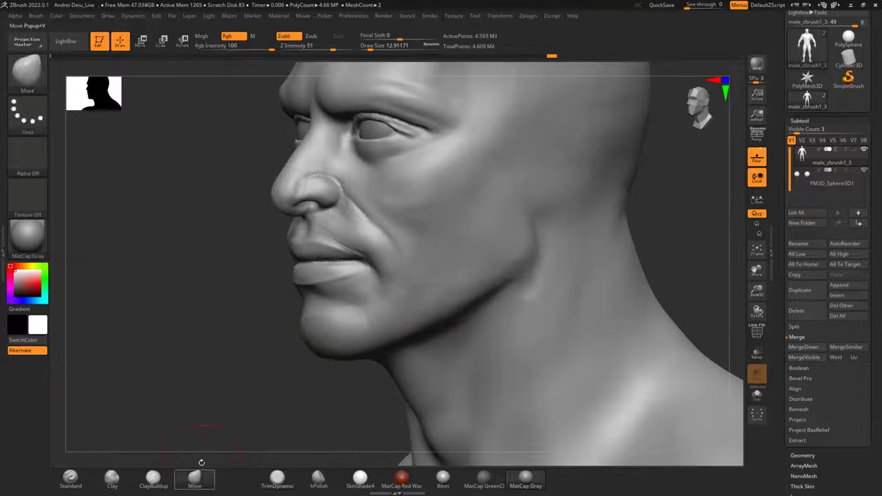
{"action": "mouse_move", "coordinate": [518, 266]}
{"action": "left_mouse_down"}
{"action": "mouse_move", "coordinate": [525, 272]}
{"action": "mouse_move", "coordinate": [520, 253]}
{"action": "left_mouse_up"}
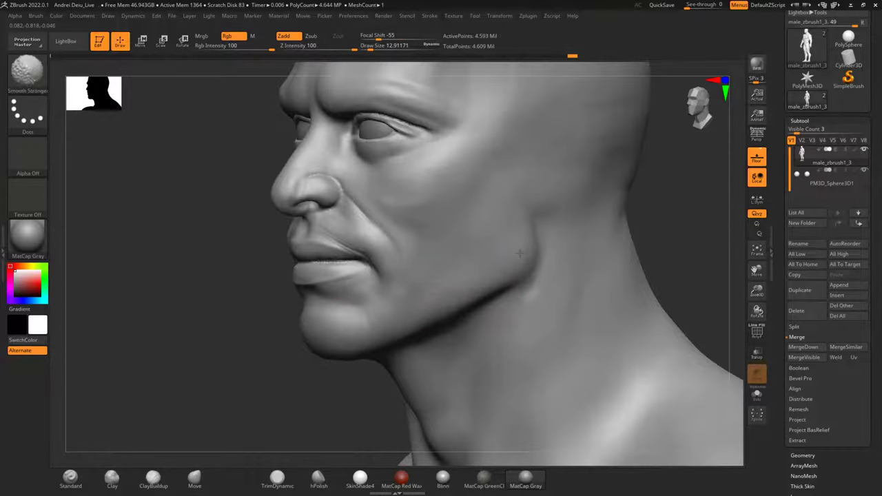
{"action": "mouse_move", "coordinate": [671, 219]}
{"action": "left_mouse_down", "text": "shift"}
{"action": "mouse_move", "coordinate": [680, 207]}
{"action": "mouse_move", "coordinate": [662, 207]}
{"action": "mouse_move", "coordinate": [600, 274]}
{"action": "mouse_move", "coordinate": [601, 263]}
{"action": "left_mouse_up", "text": "shift"}
{"action": "mouse_move", "coordinate": [620, 205]}
{"action": "left_mouse_down", "text": "alt"}
{"action": "mouse_move", "coordinate": [612, 246]}
{"action": "mouse_move", "coordinate": [548, 224]}
{"action": "left_mouse_up", "text": "alt"}
{"action": "left_click_drag", "start_coordinate": [518, 170], "coordinate": [513, 165], "text": "shift"}
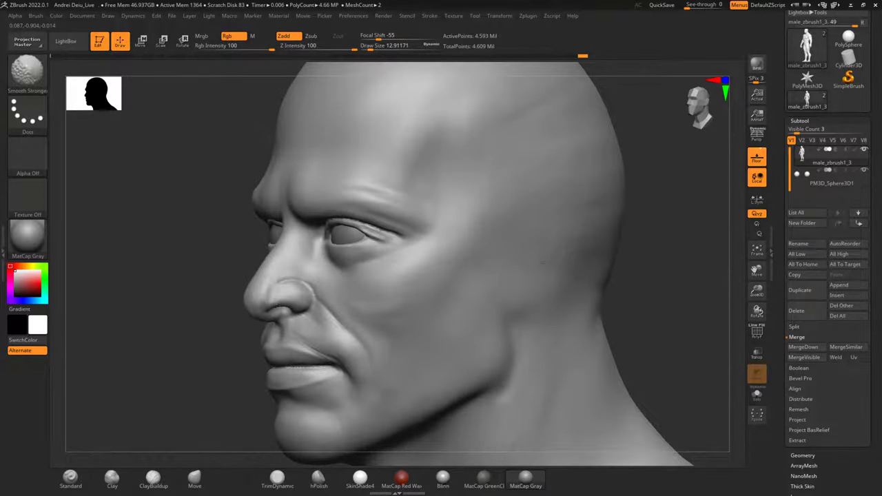
{"action": "left_click_drag", "start_coordinate": [685, 263], "coordinate": [669, 299], "text": "shift"}
Duplicate the male_zbrush1_3 subtool and delete the original, keeping the male_zbrush1_4 copy.
{"action": "left_click_drag", "start_coordinate": [624, 265], "coordinate": [611, 200], "text": "alt"}
{"action": "left_click_drag", "start_coordinate": [574, 230], "coordinate": [695, 242]}
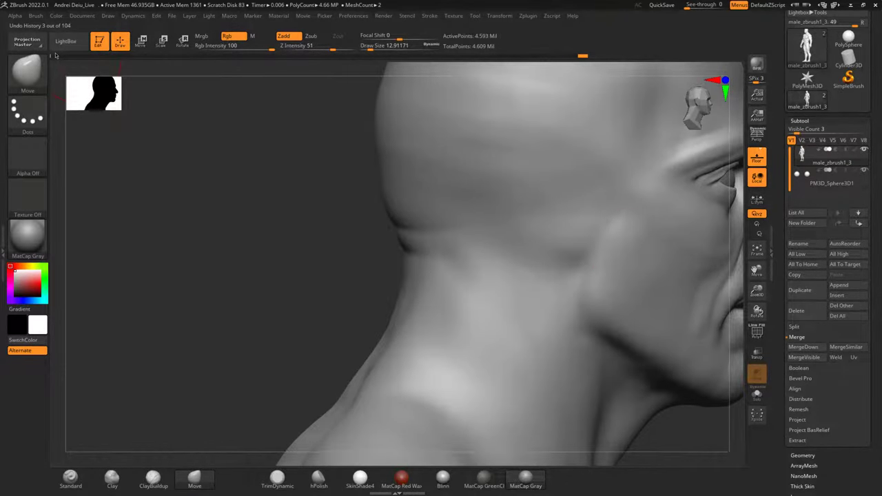
{"action": "key", "text": "b"}
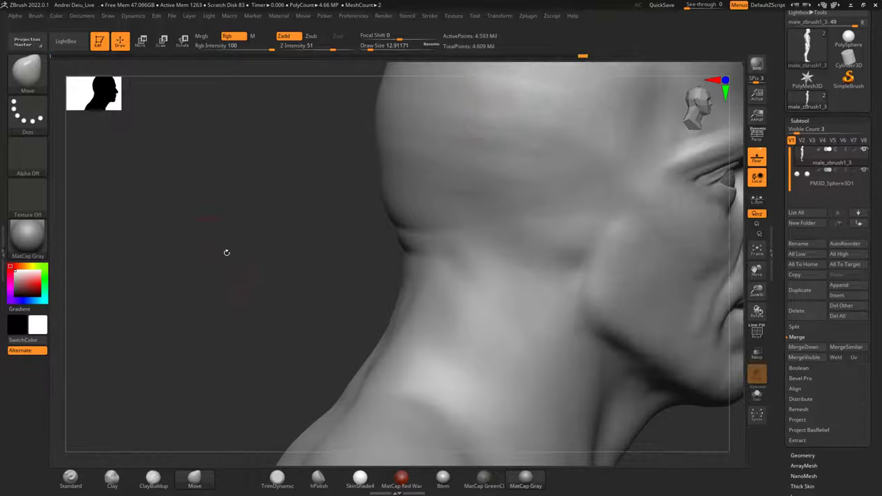
{"action": "left_click_drag", "start_coordinate": [289, 253], "coordinate": [262, 250]}
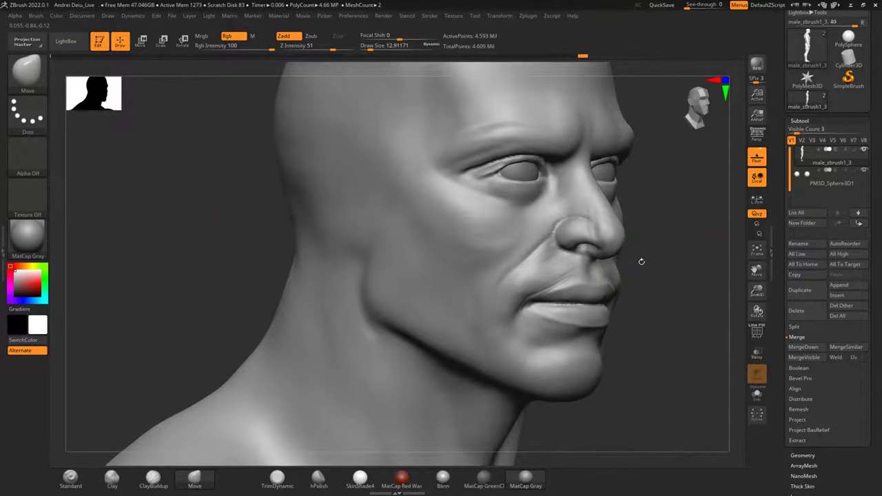
{"action": "left_click", "coordinate": [792, 289]}
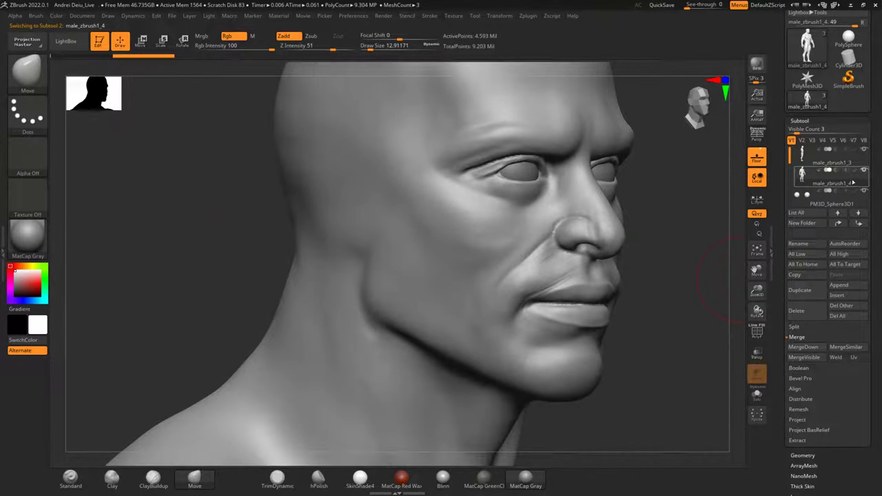
{"action": "left_click", "coordinate": [851, 160]}
{"action": "left_click", "coordinate": [796, 310]}
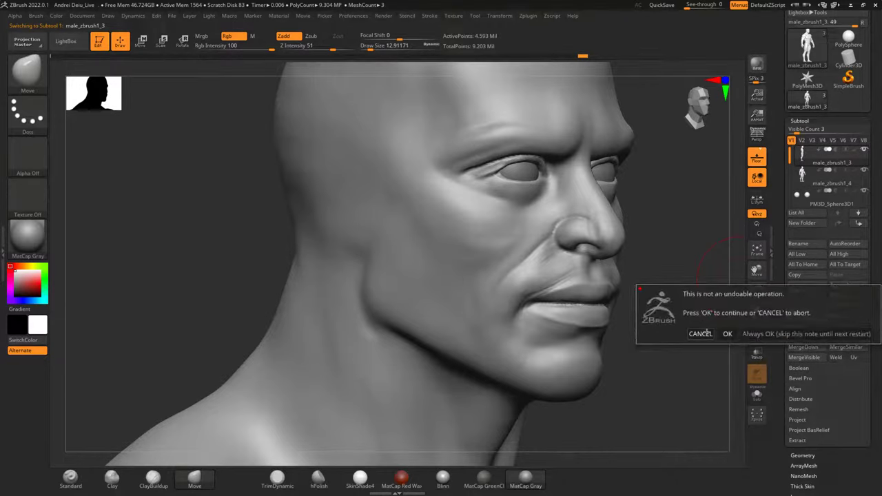
{"action": "left_click", "coordinate": [727, 333]}
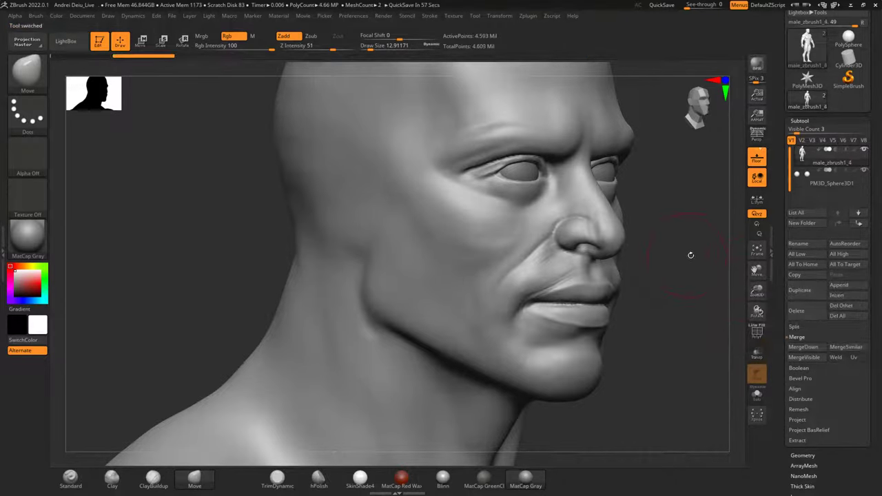
Reshape the mouth corners and upper lip with the Move brush at a Draw Size of about 5.
{"action": "left_click_drag", "start_coordinate": [691, 255], "coordinate": [665, 255], "text": "shift"}
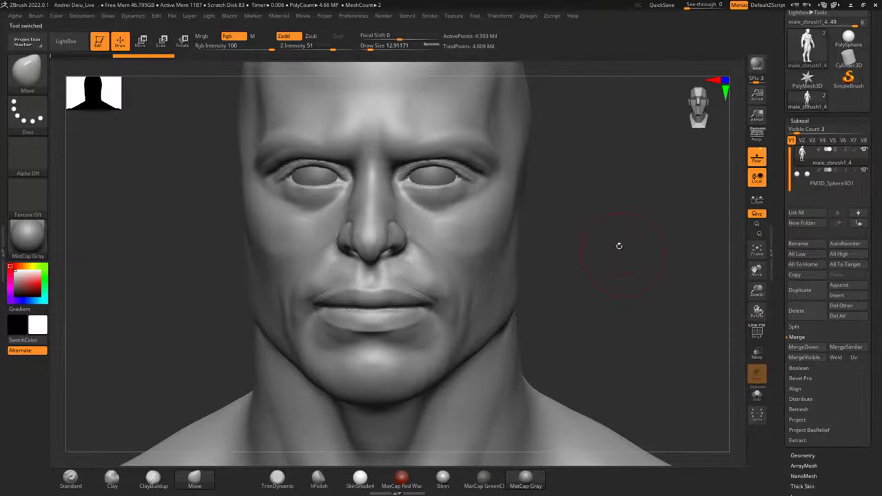
{"action": "left_click_drag", "start_coordinate": [632, 230], "coordinate": [659, 242]}
{"action": "left_click_drag", "start_coordinate": [651, 279], "coordinate": [645, 249], "text": "alt"}
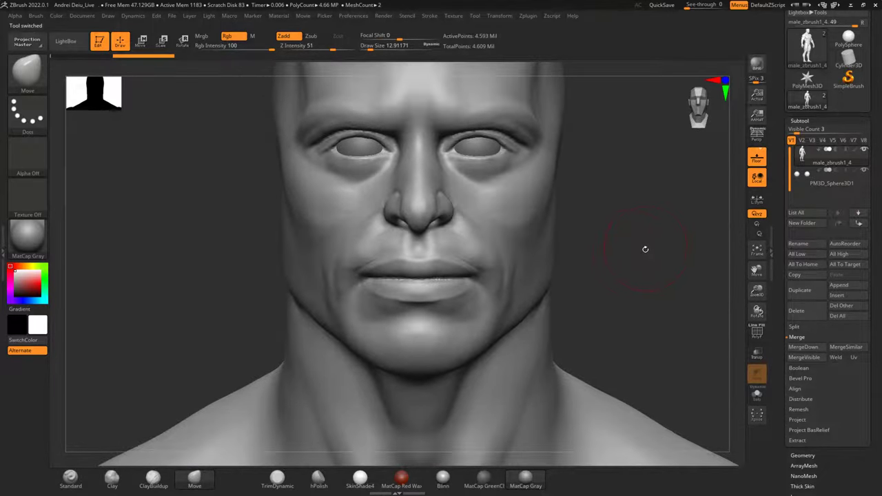
{"action": "key", "text": "space"}
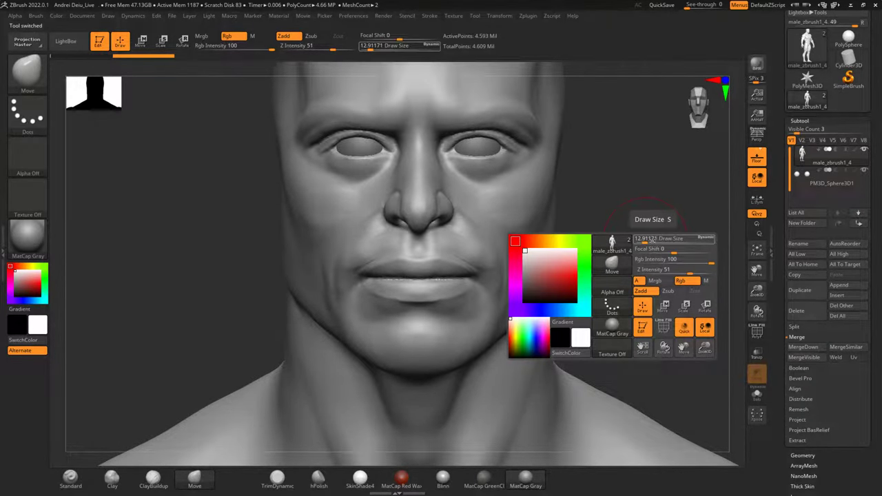
{"action": "left_click_drag", "start_coordinate": [648, 240], "coordinate": [638, 239]}
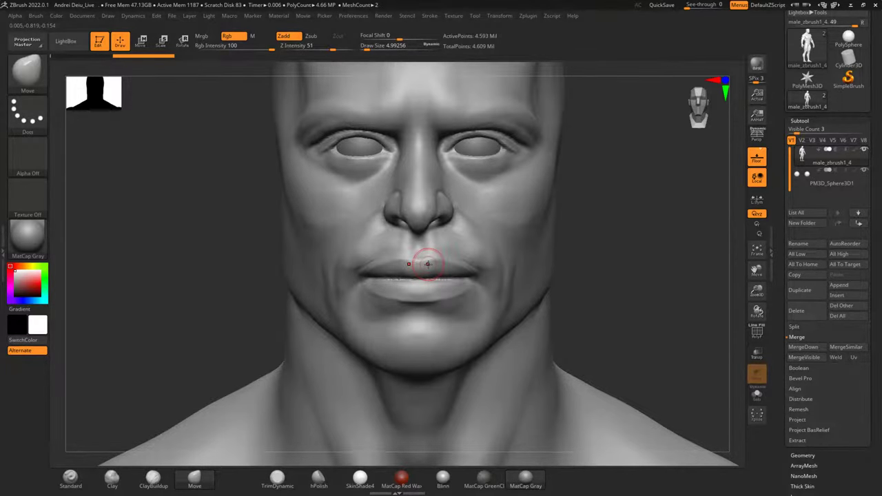
{"action": "scroll", "coordinate": [428, 265], "scroll_direction": "up", "scroll_amount": 5}
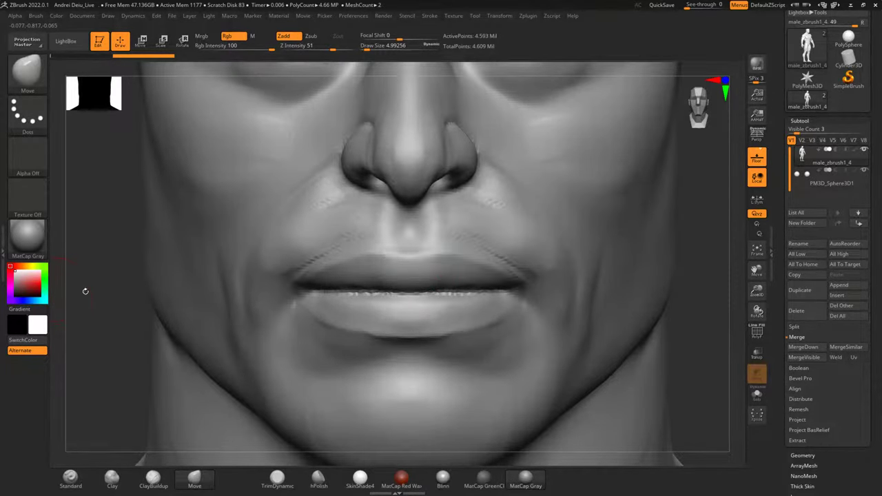
{"action": "left_click_drag", "start_coordinate": [130, 292], "coordinate": [368, 271]}
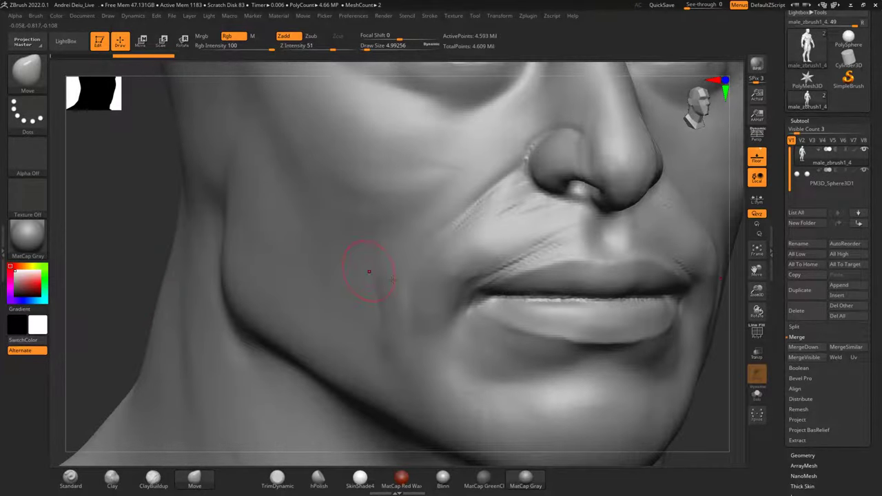
{"action": "left_click_drag", "start_coordinate": [512, 270], "coordinate": [484, 289]}
{"action": "left_click_drag", "start_coordinate": [567, 266], "coordinate": [608, 270]}
Adjust the lip contour from the side with the Move brush and smooth the skin around the mouth corner.
{"action": "left_click_drag", "start_coordinate": [745, 362], "coordinate": [638, 287]}
{"action": "left_click_drag", "start_coordinate": [594, 262], "coordinate": [558, 266]}
{"action": "left_click_drag", "start_coordinate": [707, 293], "coordinate": [577, 308]}
{"action": "left_click_drag", "start_coordinate": [290, 320], "coordinate": [337, 325]}
{"action": "left_click_drag", "start_coordinate": [207, 275], "coordinate": [296, 269], "text": "alt"}
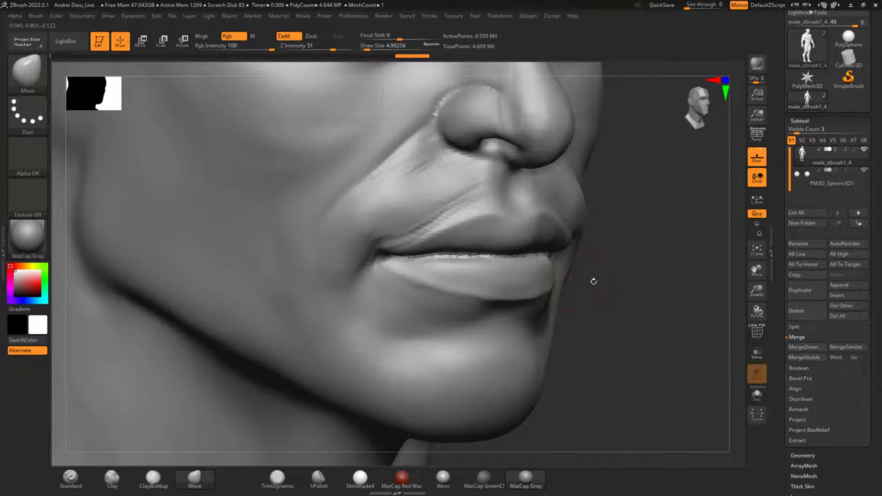
{"action": "left_click_drag", "start_coordinate": [589, 281], "coordinate": [534, 285]}
{"action": "mouse_move", "coordinate": [136, 294]}
{"action": "left_mouse_down", "text": "shift"}
{"action": "mouse_move", "coordinate": [172, 282]}
{"action": "mouse_move", "coordinate": [141, 314]}
{"action": "mouse_move", "coordinate": [201, 311]}
{"action": "left_mouse_up", "text": "shift"}
{"action": "mouse_move", "coordinate": [412, 248]}
{"action": "left_mouse_down", "text": "shift"}
{"action": "mouse_move", "coordinate": [319, 277]}
{"action": "mouse_move", "coordinate": [278, 305]}
{"action": "mouse_move", "coordinate": [267, 320]}
{"action": "mouse_move", "coordinate": [274, 328]}
{"action": "left_mouse_up", "text": "shift"}
Build up the skin around and below the mouth corners with ClayBuildup at a Draw Size of about 5.
{"action": "left_click", "coordinate": [153, 477]}
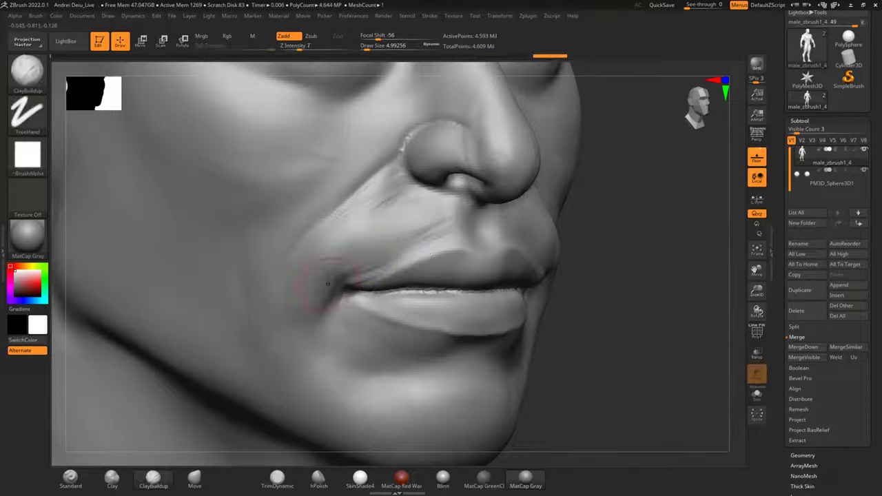
{"action": "left_click_drag", "start_coordinate": [373, 257], "coordinate": [324, 286]}
{"action": "mouse_move", "coordinate": [381, 238]}
{"action": "left_mouse_down"}
{"action": "mouse_move", "coordinate": [303, 295]}
{"action": "mouse_move", "coordinate": [390, 223]}
{"action": "mouse_move", "coordinate": [284, 300]}
{"action": "left_mouse_up"}
{"action": "left_click_drag", "start_coordinate": [578, 284], "coordinate": [658, 298], "text": "shift"}
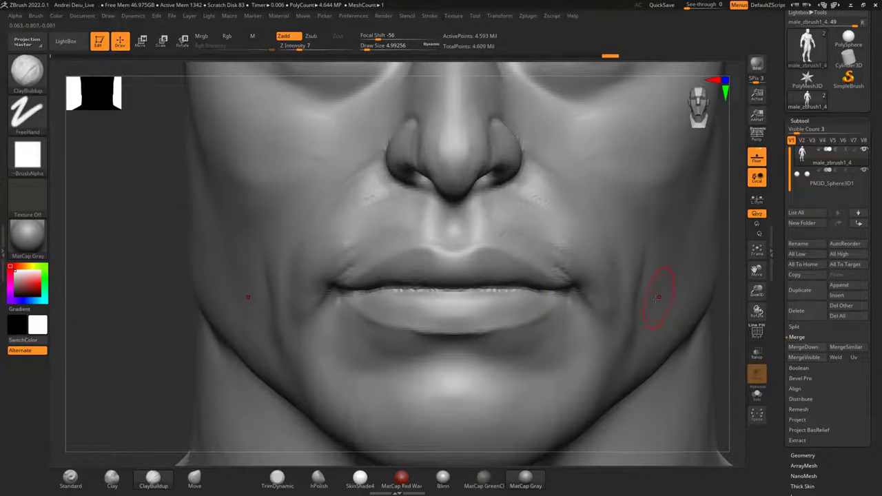
{"action": "mouse_move", "coordinate": [126, 350]}
{"action": "left_mouse_down"}
{"action": "mouse_move", "coordinate": [148, 317]}
{"action": "mouse_move", "coordinate": [219, 304]}
{"action": "left_mouse_up"}
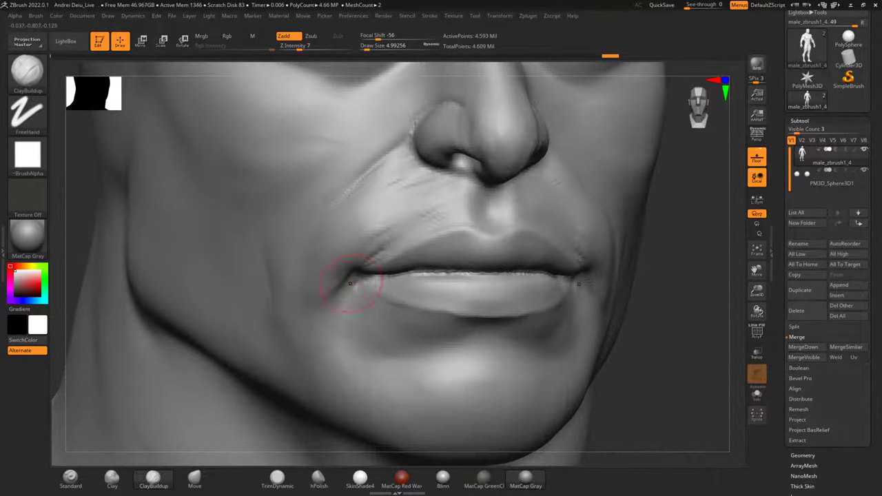
{"action": "mouse_move", "coordinate": [350, 284]}
{"action": "left_mouse_down"}
{"action": "mouse_move", "coordinate": [390, 319]}
{"action": "mouse_move", "coordinate": [371, 317]}
{"action": "mouse_move", "coordinate": [390, 318]}
{"action": "left_mouse_up"}
{"action": "left_click_drag", "start_coordinate": [682, 330], "coordinate": [648, 323], "text": "shift"}
Add volume to the center of the upper lip with ClayBuildup and smooth the lip surface.
{"action": "left_click_drag", "start_coordinate": [138, 351], "coordinate": [221, 307]}
{"action": "mouse_move", "coordinate": [616, 301]}
{"action": "left_mouse_down"}
{"action": "mouse_move", "coordinate": [614, 293]}
{"action": "mouse_move", "coordinate": [599, 301]}
{"action": "left_mouse_up"}
{"action": "left_click_drag", "start_coordinate": [648, 286], "coordinate": [619, 286]}
{"action": "mouse_move", "coordinate": [438, 265]}
{"action": "left_mouse_down"}
{"action": "mouse_move", "coordinate": [443, 249]}
{"action": "mouse_move", "coordinate": [477, 255]}
{"action": "left_mouse_up"}
{"action": "left_click_drag", "start_coordinate": [684, 313], "coordinate": [663, 314]}
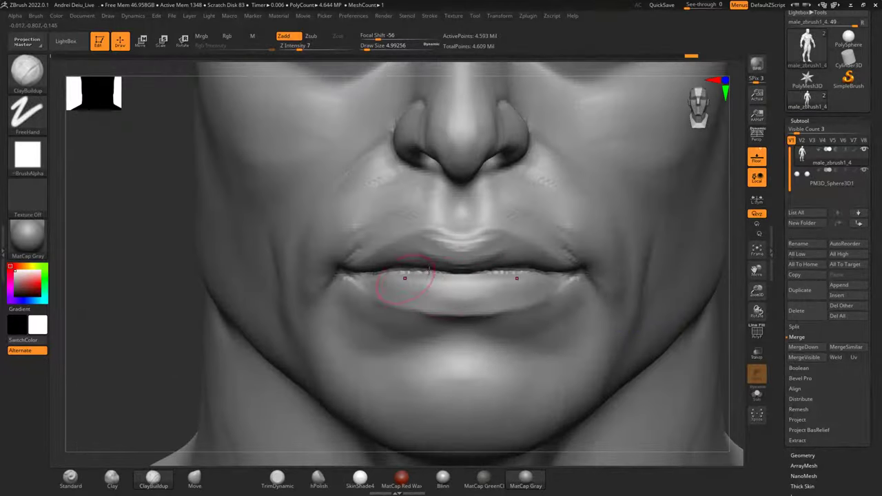
{"action": "left_click_drag", "start_coordinate": [490, 251], "coordinate": [438, 251], "text": "shift"}
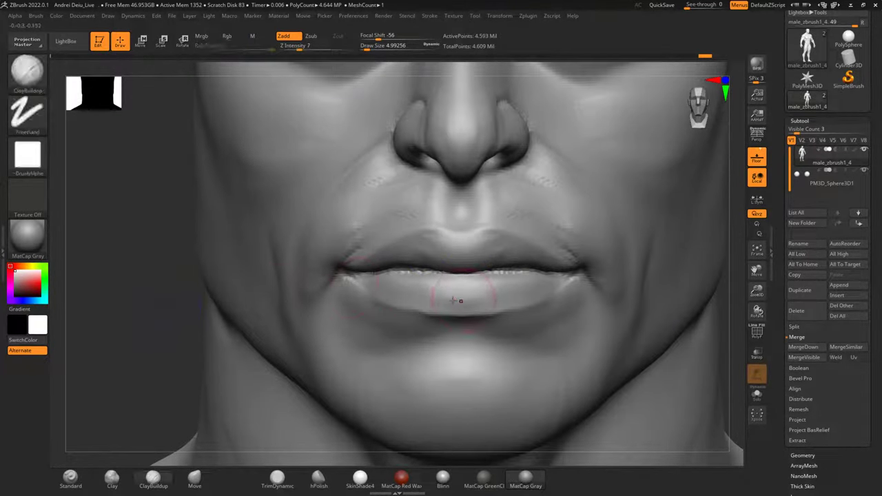
{"action": "scroll", "coordinate": [452, 300], "scroll_direction": "up", "scroll_amount": 1}
{"action": "scroll", "coordinate": [453, 300], "scroll_direction": "down", "scroll_amount": 6}
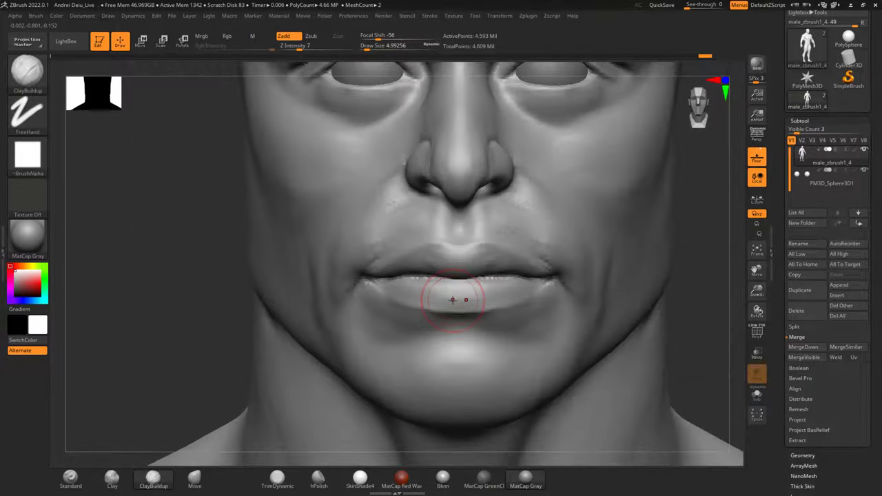
Build up the area beside and below the nostril wing with ClayBuildup and smooth it into the upper lip.
{"action": "left_click_drag", "start_coordinate": [716, 258], "coordinate": [624, 304], "text": "alt"}
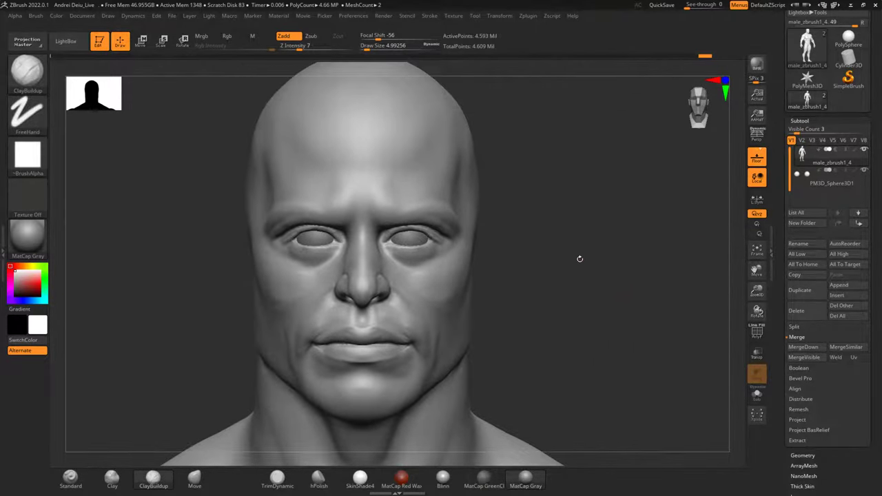
{"action": "left_click_drag", "start_coordinate": [579, 258], "coordinate": [614, 258], "text": "alt"}
{"action": "left_click_drag", "start_coordinate": [626, 317], "coordinate": [594, 270], "text": "alt"}
{"action": "scroll", "coordinate": [476, 294], "scroll_direction": "up", "scroll_amount": 8}
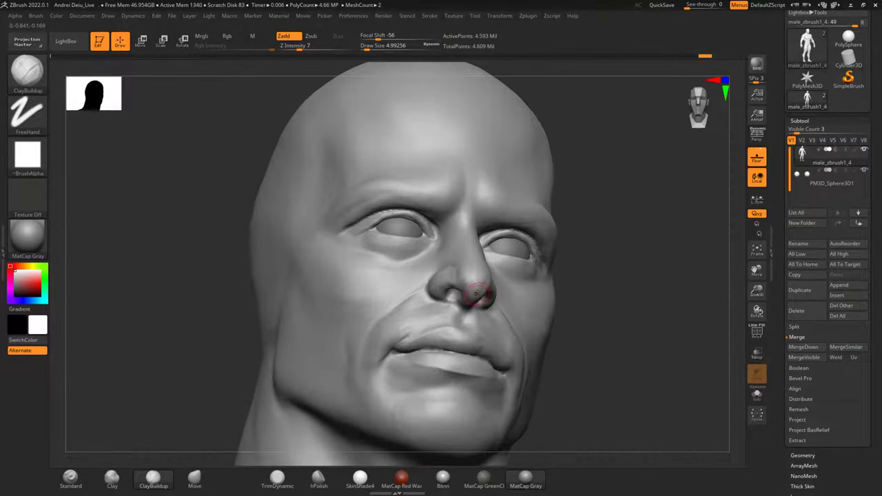
{"action": "mouse_move", "coordinate": [657, 257]}
{"action": "left_mouse_down"}
{"action": "mouse_move", "coordinate": [654, 273]}
{"action": "mouse_move", "coordinate": [680, 274]}
{"action": "left_mouse_up"}
{"action": "mouse_move", "coordinate": [379, 346]}
{"action": "left_mouse_down"}
{"action": "mouse_move", "coordinate": [351, 351]}
{"action": "mouse_move", "coordinate": [364, 319]}
{"action": "left_mouse_up"}
{"action": "left_click_drag", "start_coordinate": [567, 311], "coordinate": [539, 317]}
{"action": "mouse_move", "coordinate": [337, 345]}
{"action": "left_mouse_down"}
{"action": "mouse_move", "coordinate": [372, 357]}
{"action": "mouse_move", "coordinate": [337, 344]}
{"action": "left_mouse_up"}
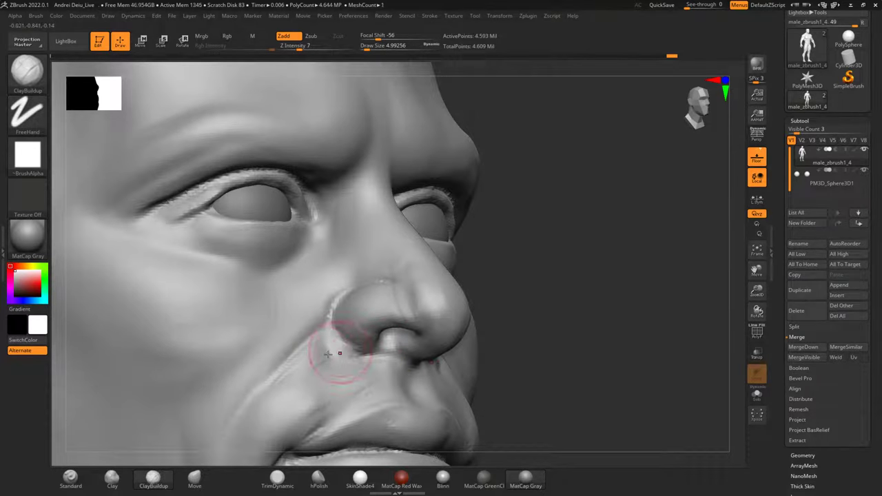
{"action": "key", "text": "shift"}
Recalculate the male mesh with DynaMesh and switch to the DamStandard brush.
{"action": "mouse_move", "coordinate": [552, 321]}
{"action": "left_mouse_down"}
{"action": "mouse_move", "coordinate": [537, 286]}
{"action": "mouse_move", "coordinate": [597, 319]}
{"action": "mouse_move", "coordinate": [623, 323]}
{"action": "left_mouse_up"}
{"action": "left_click_drag", "start_coordinate": [732, 281], "coordinate": [687, 361], "text": "ctrl"}
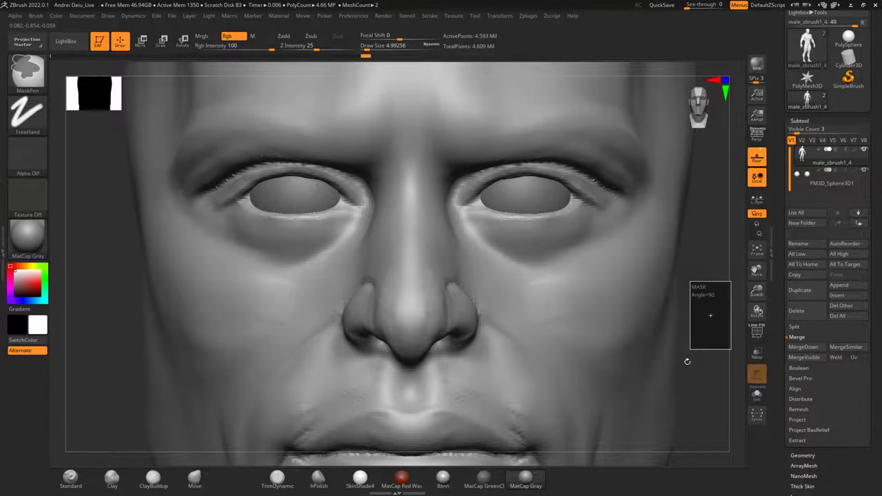
{"action": "left_click", "coordinate": [35, 74]}
{"action": "left_click", "coordinate": [161, 182]}
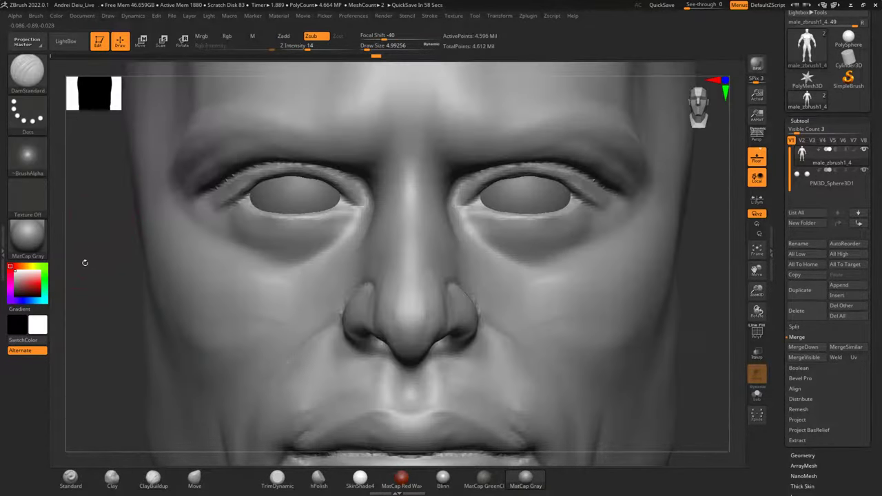
Carve the crease at the base of the nostril wing with DamStandard at a Draw Size of about 4.3.
{"action": "key", "text": "space"}
{"action": "left_click_drag", "start_coordinate": [169, 304], "coordinate": [167, 303]}
{"action": "mouse_move", "coordinate": [82, 351]}
{"action": "left_mouse_down"}
{"action": "mouse_move", "coordinate": [83, 319]}
{"action": "mouse_move", "coordinate": [95, 315]}
{"action": "left_mouse_up"}
{"action": "left_click_drag", "start_coordinate": [350, 345], "coordinate": [390, 351]}
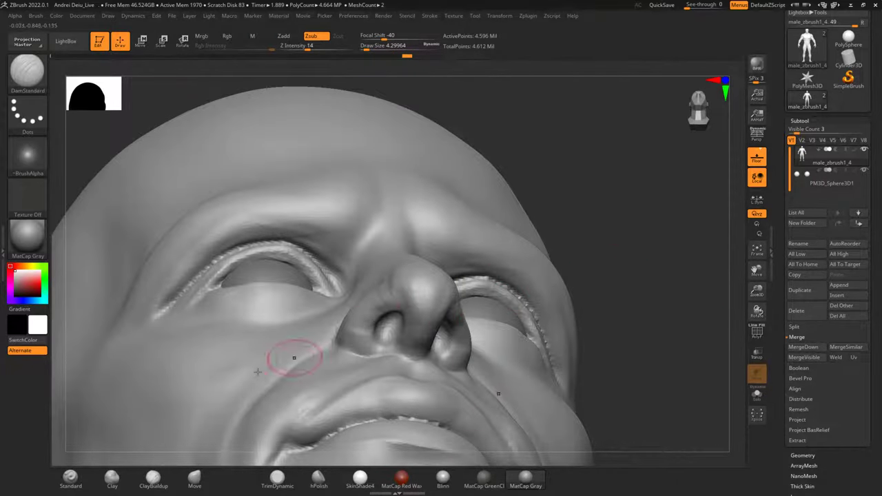
Shape the inner walls of the nostrils with the Standard brush at a Draw Size of about 1.5.
{"action": "left_click", "coordinate": [70, 477]}
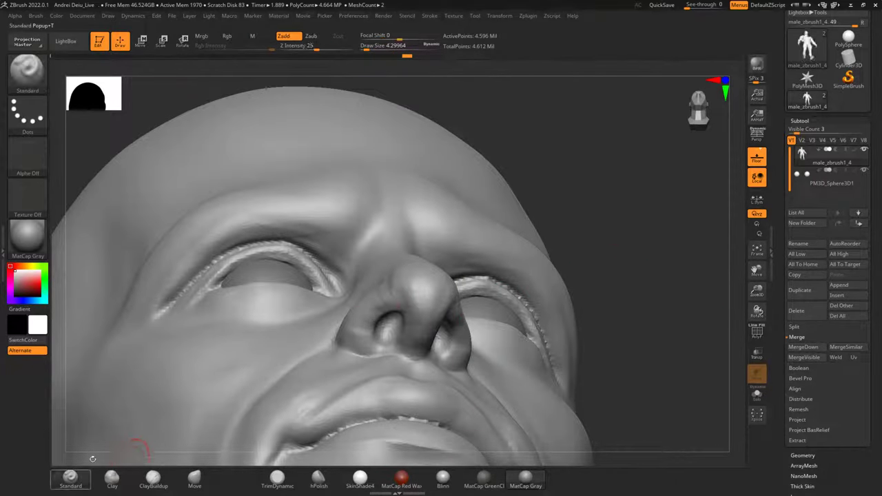
{"action": "key", "text": "space"}
{"action": "left_click_drag", "start_coordinate": [344, 284], "coordinate": [346, 285]}
{"action": "left_click_drag", "start_coordinate": [563, 248], "coordinate": [502, 247]}
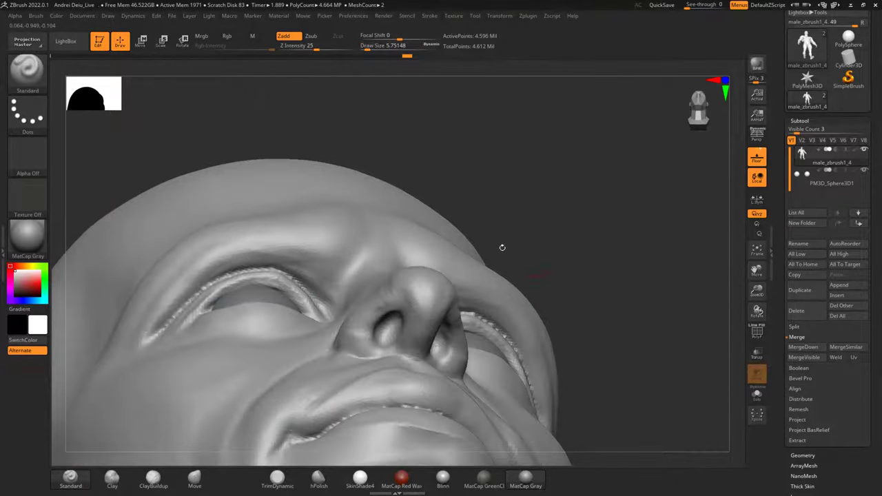
{"action": "key", "text": "space"}
{"action": "left_click_drag", "start_coordinate": [534, 244], "coordinate": [557, 257]}
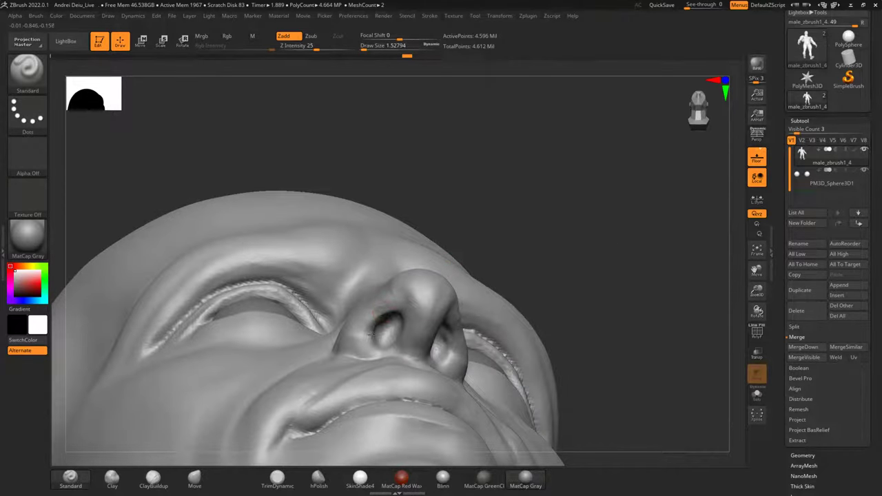
{"action": "left_click_drag", "start_coordinate": [372, 334], "coordinate": [379, 334]}
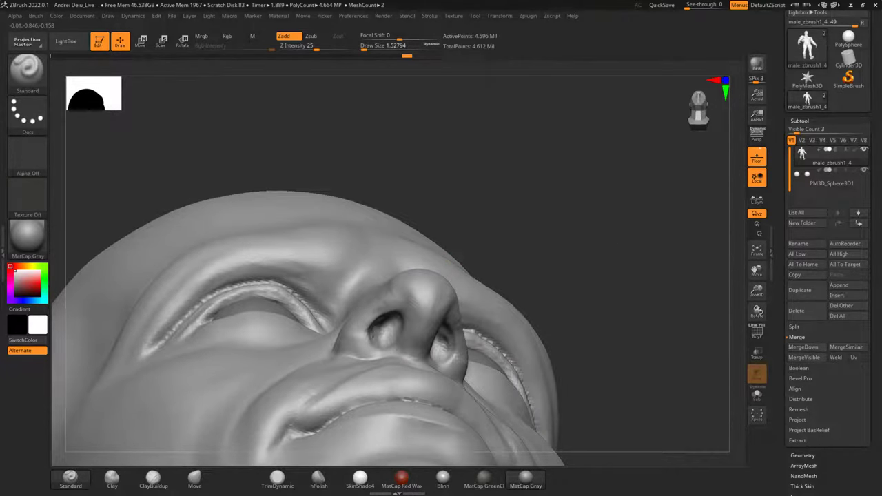
{"action": "left_click_drag", "start_coordinate": [542, 254], "coordinate": [490, 293]}
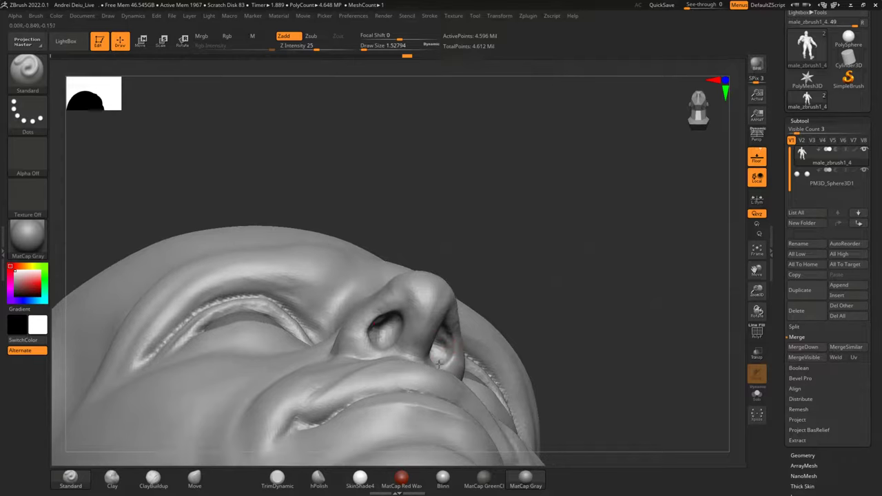
{"action": "left_click_drag", "start_coordinate": [445, 340], "coordinate": [438, 354]}
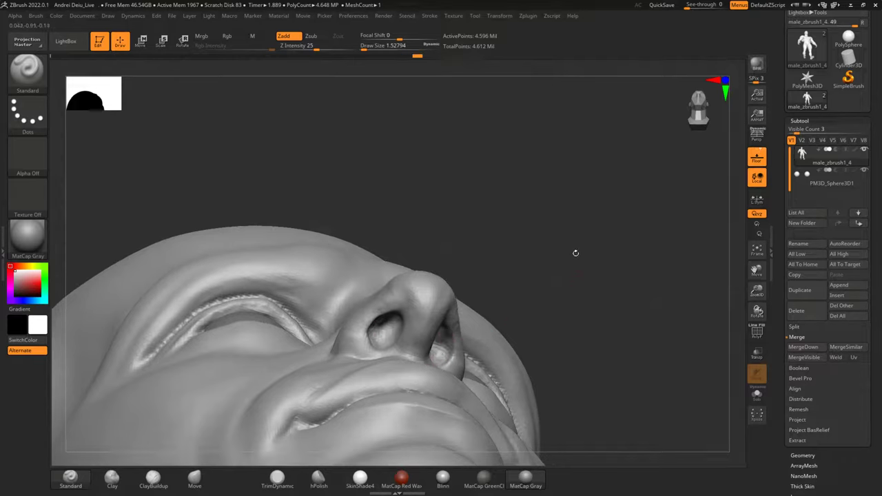
Recalculate the male mesh with DynaMesh and smooth the skin around the nostril base.
{"action": "left_click_drag", "start_coordinate": [587, 231], "coordinate": [598, 311], "text": "ctrl"}
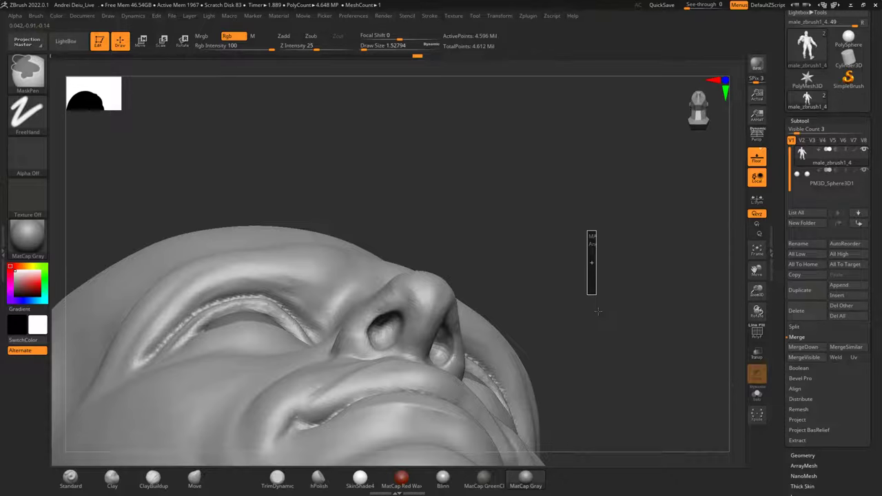
{"action": "left_click_drag", "start_coordinate": [643, 241], "coordinate": [665, 252]}
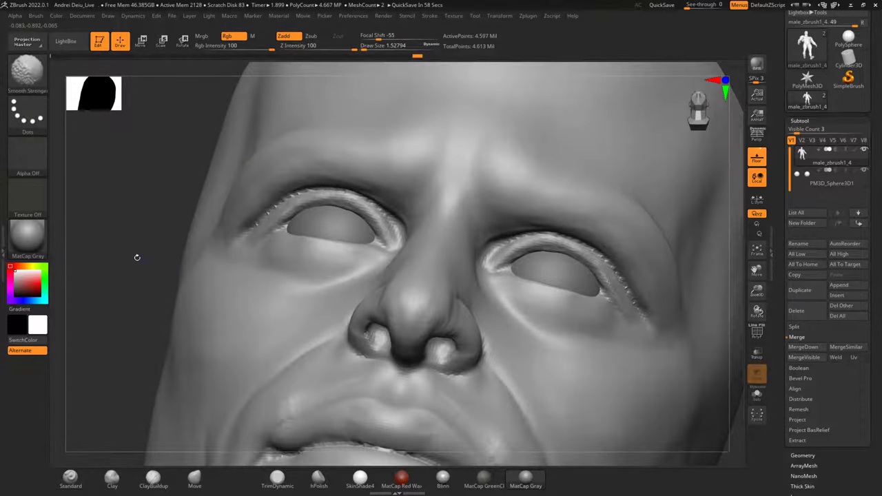
{"action": "left_click_drag", "start_coordinate": [137, 257], "coordinate": [202, 288], "text": "shift"}
{"action": "left_click_drag", "start_coordinate": [708, 330], "coordinate": [736, 204], "text": "alt"}
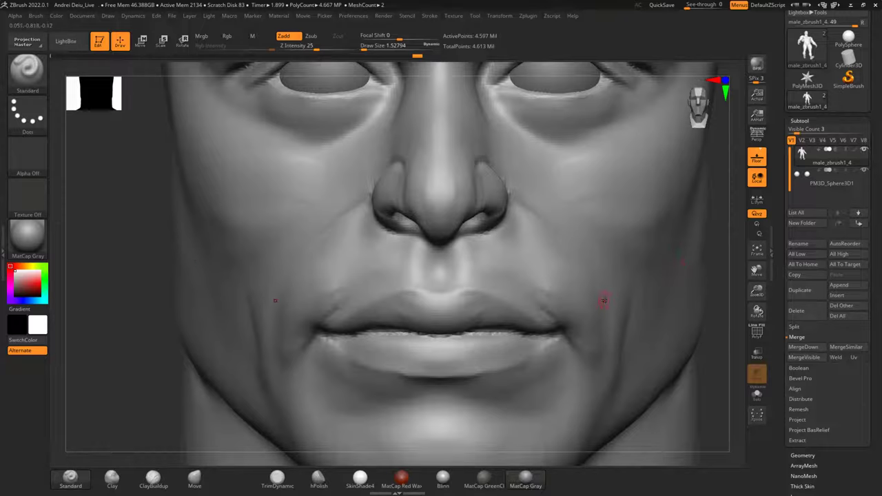
{"action": "left_click_drag", "start_coordinate": [95, 340], "coordinate": [207, 335]}
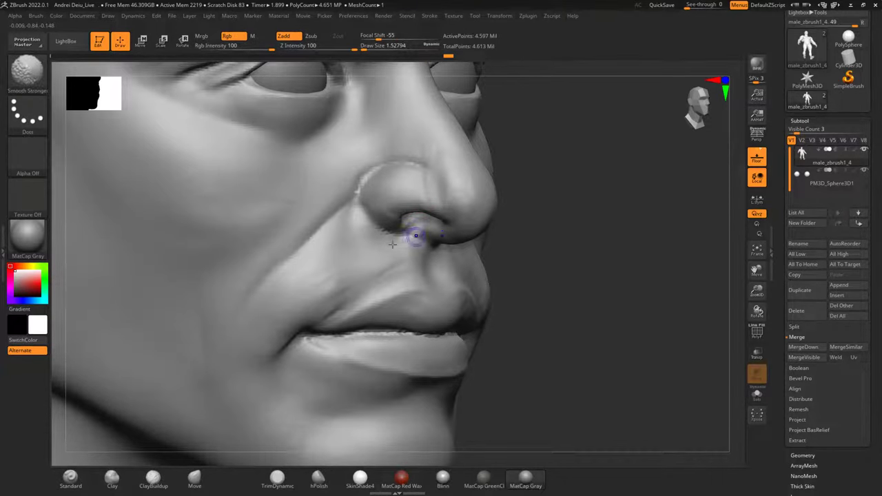
{"action": "mouse_move", "coordinate": [591, 221]}
{"action": "left_mouse_down"}
{"action": "mouse_move", "coordinate": [618, 238]}
{"action": "mouse_move", "coordinate": [573, 208]}
{"action": "mouse_move", "coordinate": [375, 215]}
{"action": "left_mouse_up"}
{"action": "mouse_move", "coordinate": [98, 309]}
{"action": "left_mouse_down", "text": "shift"}
{"action": "mouse_move", "coordinate": [115, 318]}
{"action": "mouse_move", "coordinate": [146, 367]}
{"action": "mouse_move", "coordinate": [152, 348]}
{"action": "mouse_move", "coordinate": [164, 350]}
{"action": "left_mouse_up", "text": "shift"}
{"action": "mouse_move", "coordinate": [436, 259]}
{"action": "left_mouse_down", "text": "shift"}
{"action": "mouse_move", "coordinate": [464, 276]}
{"action": "mouse_move", "coordinate": [458, 282]}
{"action": "left_mouse_up", "text": "shift"}
Duplicate the male body subtool and display the copy's polyframe.
{"action": "key", "text": "f"}
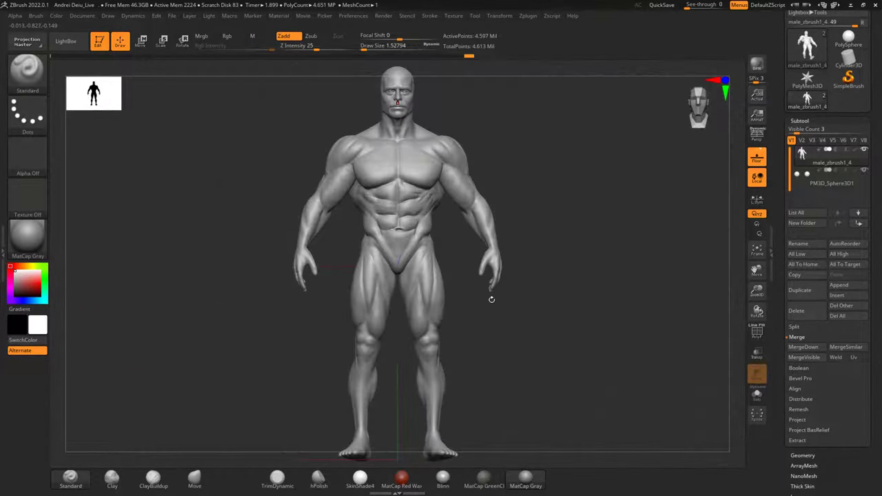
{"action": "left_click_drag", "start_coordinate": [575, 259], "coordinate": [557, 316], "text": "alt"}
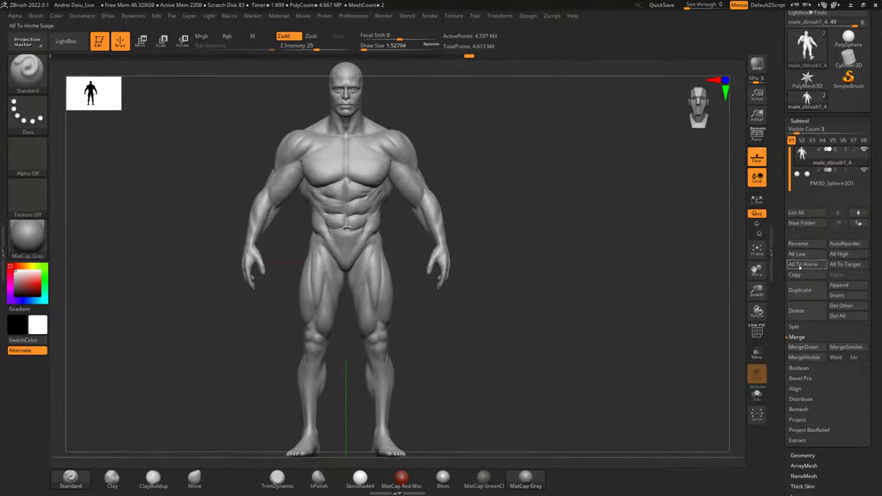
{"action": "left_click", "coordinate": [800, 292]}
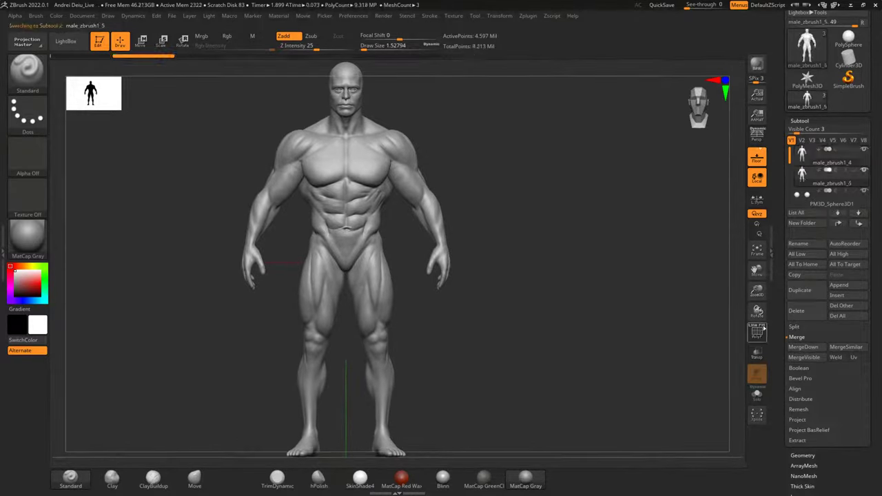
{"action": "key", "text": "shift+f"}
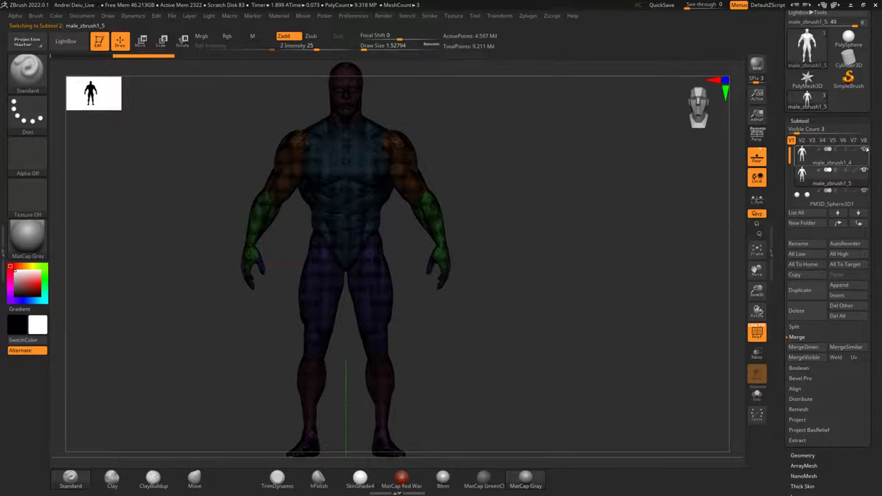
Turn off DynaMesh on the duplicated body and hide the original body and eye sphere subtools.
{"action": "left_click", "coordinate": [801, 455]}
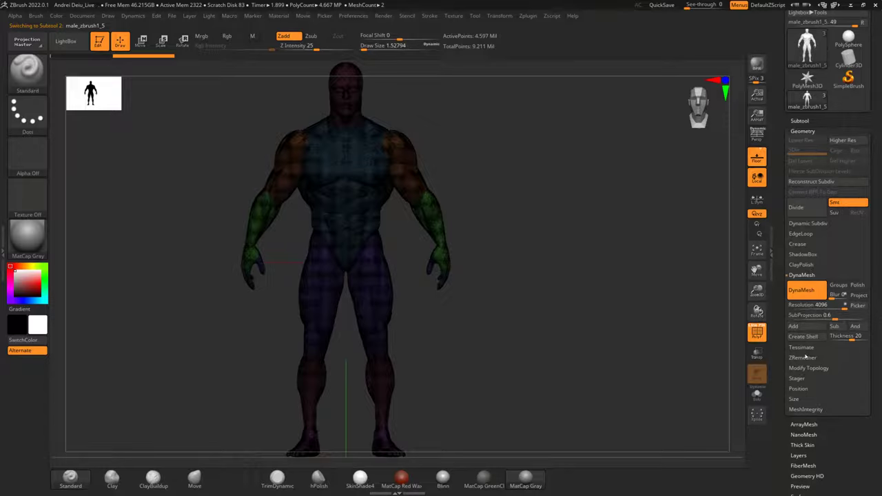
{"action": "left_click", "coordinate": [801, 290]}
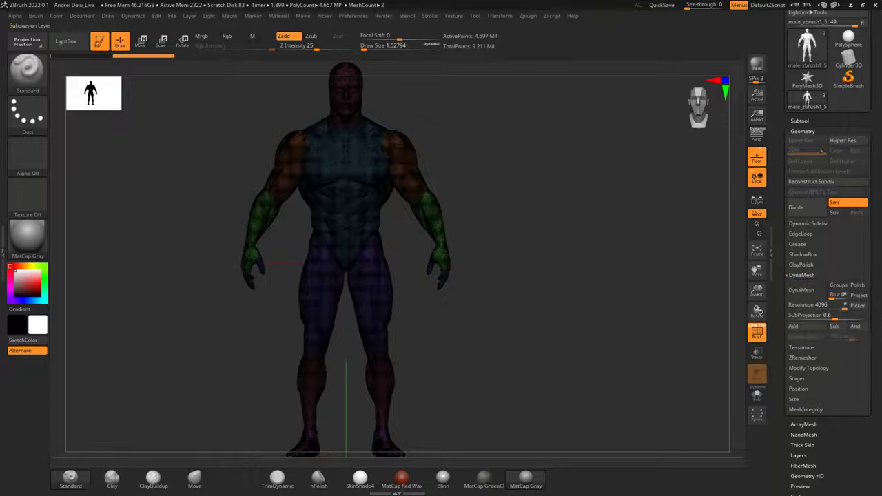
{"action": "left_click", "coordinate": [799, 120]}
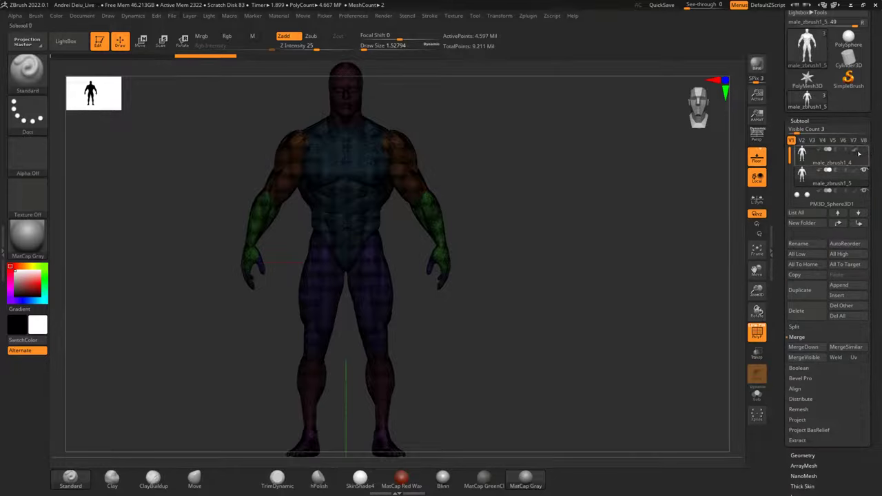
{"action": "mouse_move", "coordinate": [855, 152]}
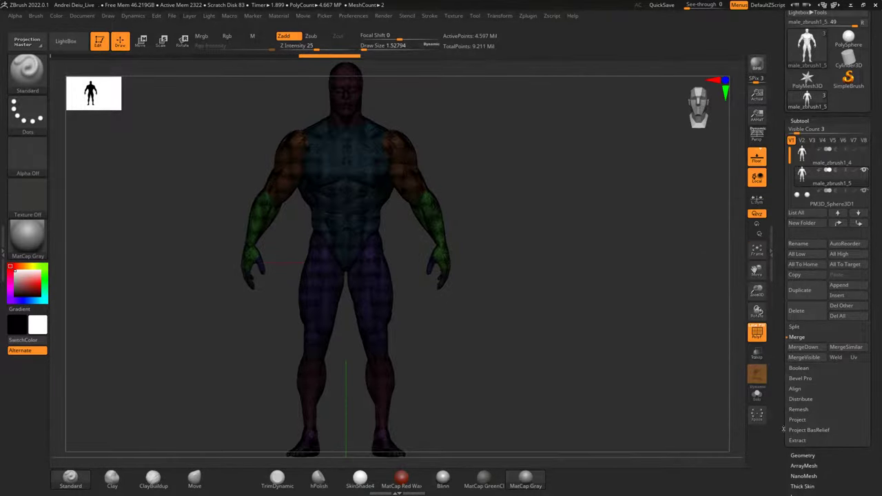
{"action": "left_click", "coordinate": [866, 191]}
Set the ZRemesher Target Polygons Count to 25 for the duplicated body.
{"action": "left_click", "coordinate": [801, 456]}
{"action": "left_click", "coordinate": [803, 358]}
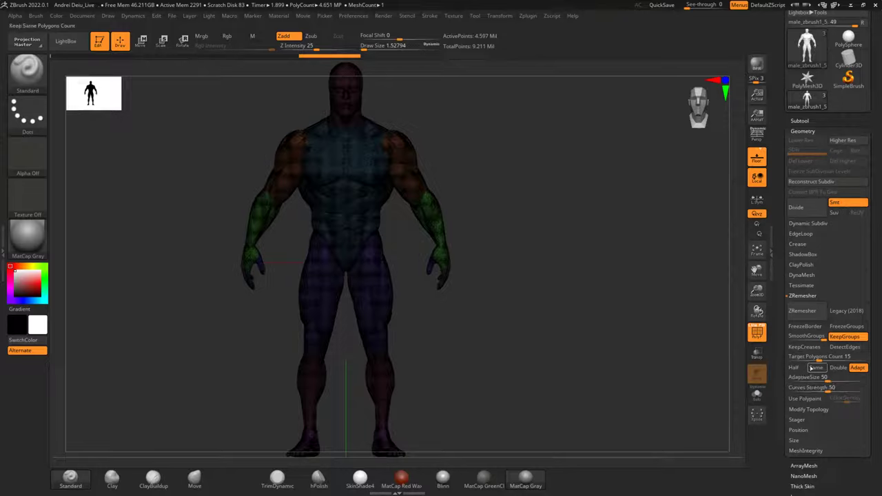
{"action": "type", "text": "2"}
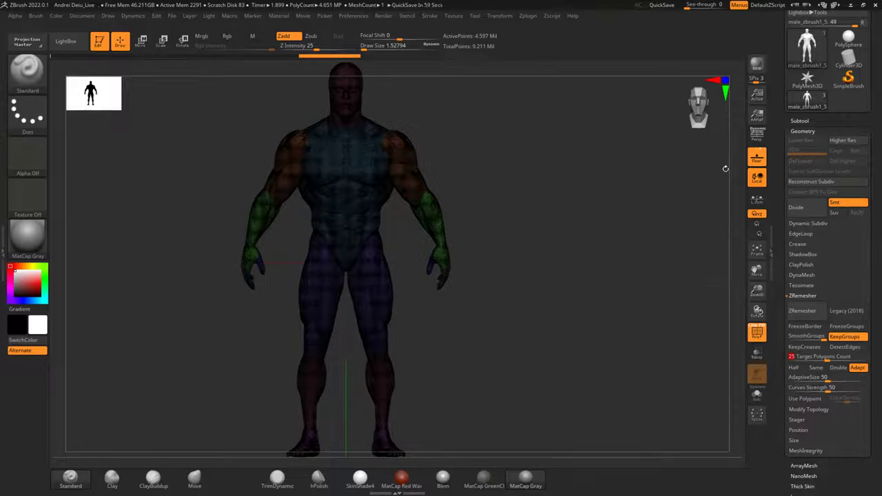
Select the ZRemesherGuides brush and turn off the polyframe display on the duplicated body.
{"action": "left_click", "coordinate": [796, 121]}
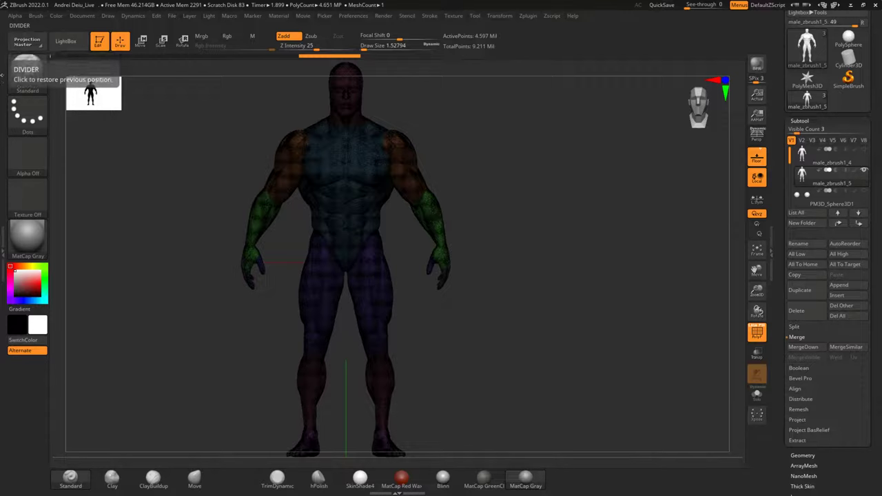
{"action": "left_click", "coordinate": [27, 67]}
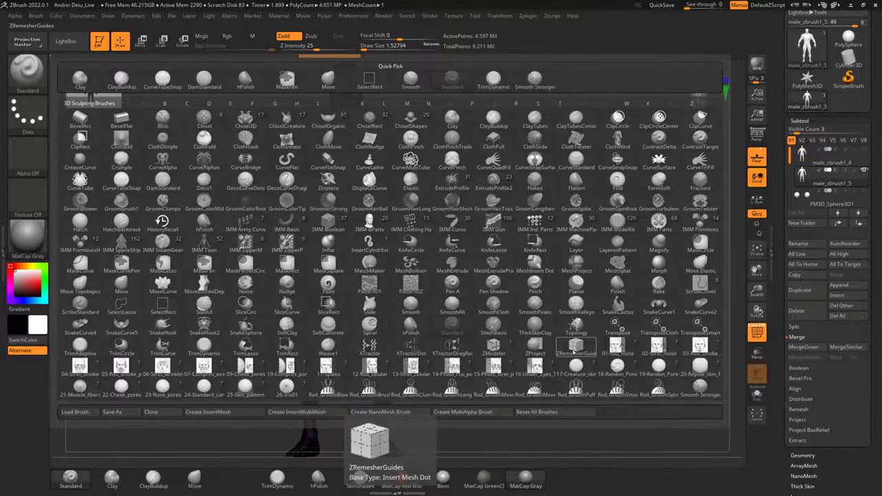
{"action": "left_click", "coordinate": [574, 351]}
{"action": "left_click", "coordinate": [756, 336]}
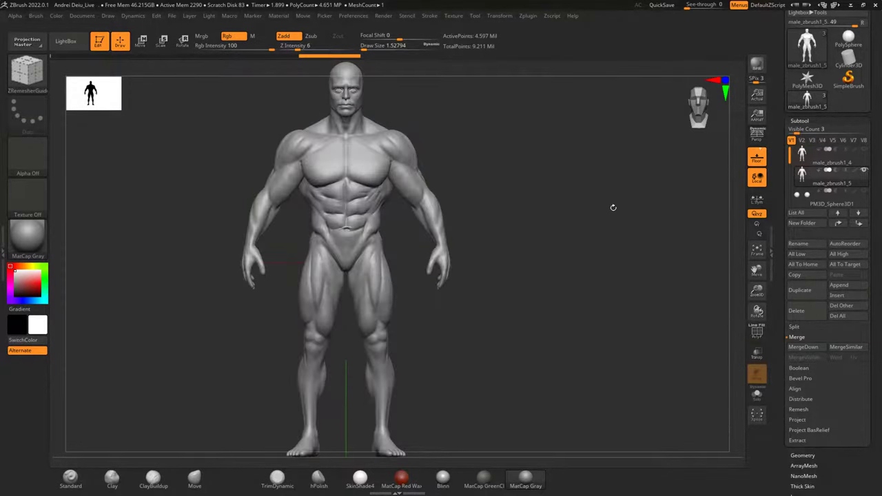
{"action": "left_click_drag", "start_coordinate": [549, 156], "coordinate": [617, 324], "text": "alt"}
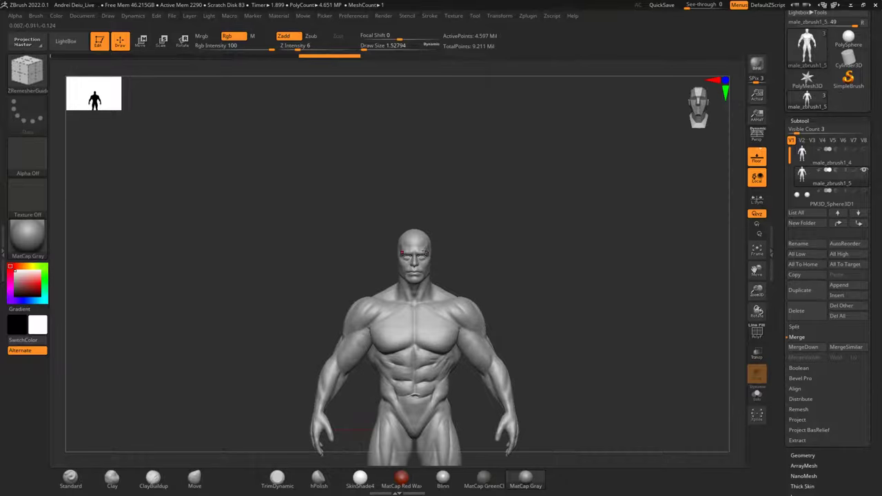
{"action": "scroll", "coordinate": [421, 259], "scroll_direction": "up", "scroll_amount": 10}
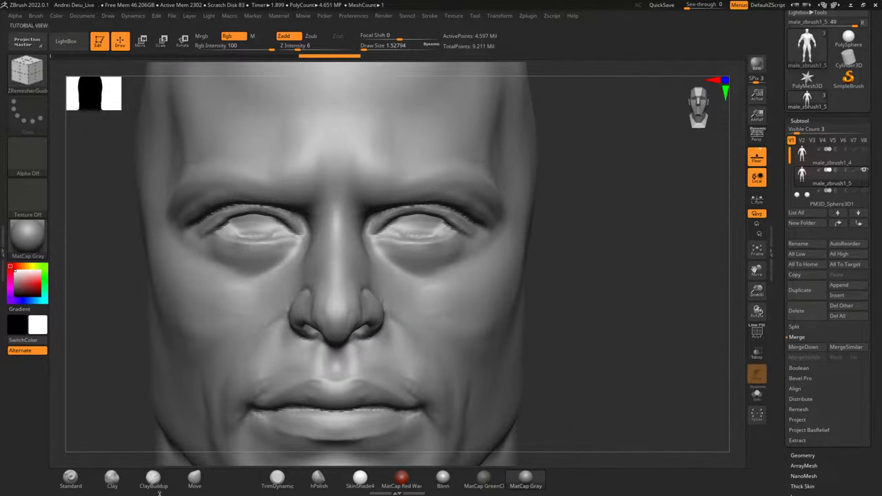
Set the Standard brush to paint color only, with Zadd off and Rgb on, and choose red.
{"action": "left_click", "coordinate": [70, 477]}
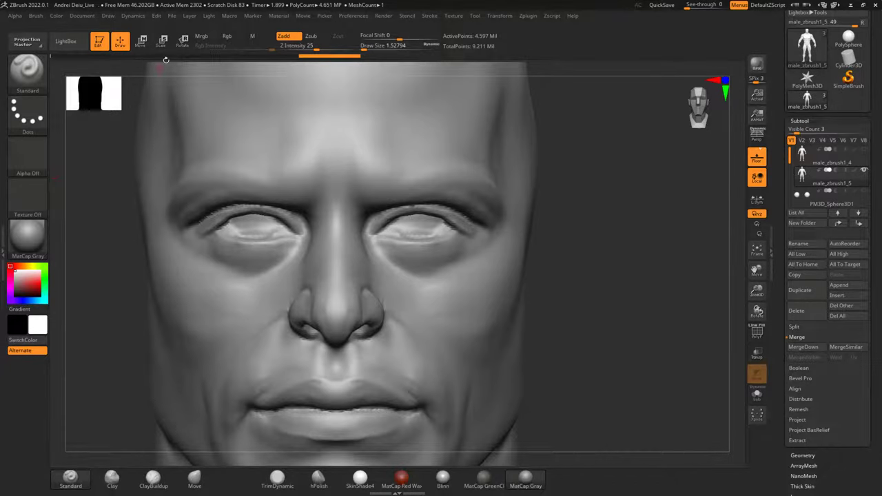
{"action": "left_click", "coordinate": [297, 38]}
{"action": "left_click", "coordinate": [232, 37]}
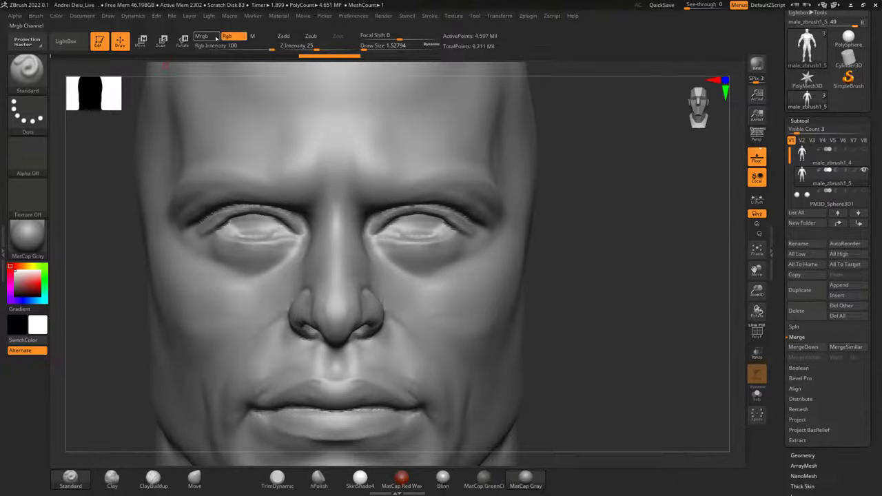
{"action": "left_click_drag", "start_coordinate": [586, 184], "coordinate": [626, 294], "text": "alt"}
{"action": "left_click_drag", "start_coordinate": [642, 234], "coordinate": [645, 184], "text": "alt"}
{"action": "left_click", "coordinate": [42, 284]}
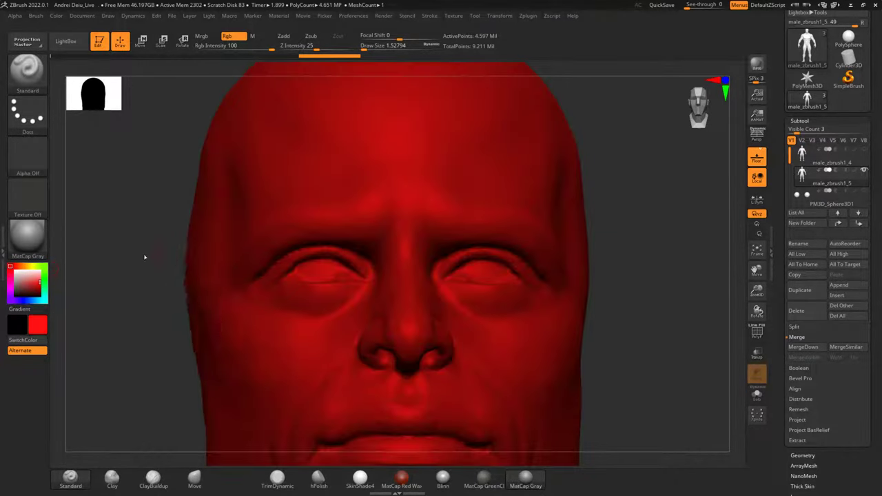
Set the Draw Size to about 10.5 and turn on polypaint for the duplicated body subtool.
{"action": "right_click", "coordinate": [149, 256]}
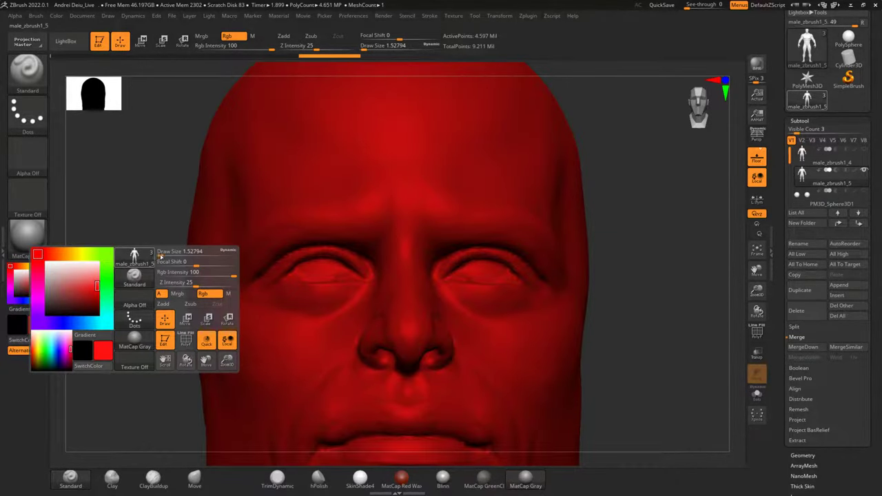
{"action": "left_click", "coordinate": [138, 254]}
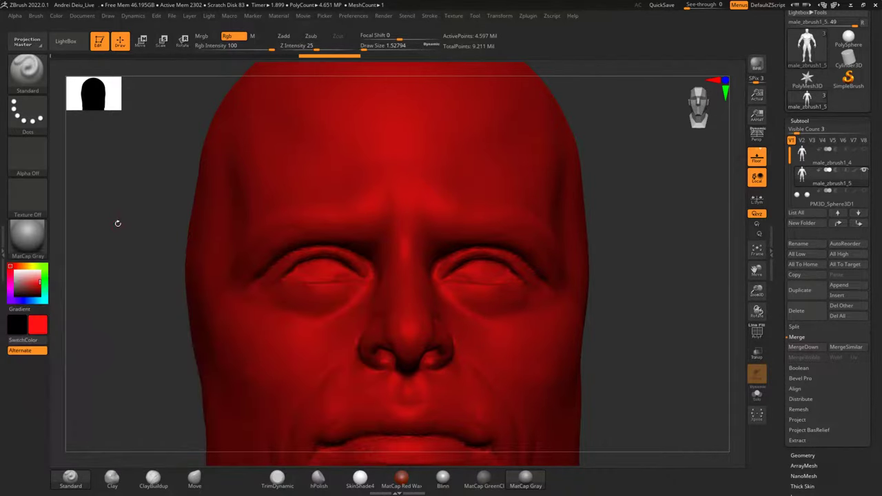
{"action": "right_click", "coordinate": [119, 224]}
{"action": "left_click_drag", "start_coordinate": [162, 234], "coordinate": [169, 234]}
{"action": "left_click", "coordinate": [855, 171]}
{"action": "mouse_move", "coordinate": [687, 250]}
{"action": "left_mouse_down"}
{"action": "mouse_move", "coordinate": [696, 203]}
{"action": "mouse_move", "coordinate": [685, 226]}
{"action": "mouse_move", "coordinate": [683, 199]}
{"action": "left_mouse_up"}
{"action": "left_click_drag", "start_coordinate": [669, 255], "coordinate": [661, 227], "text": "alt"}
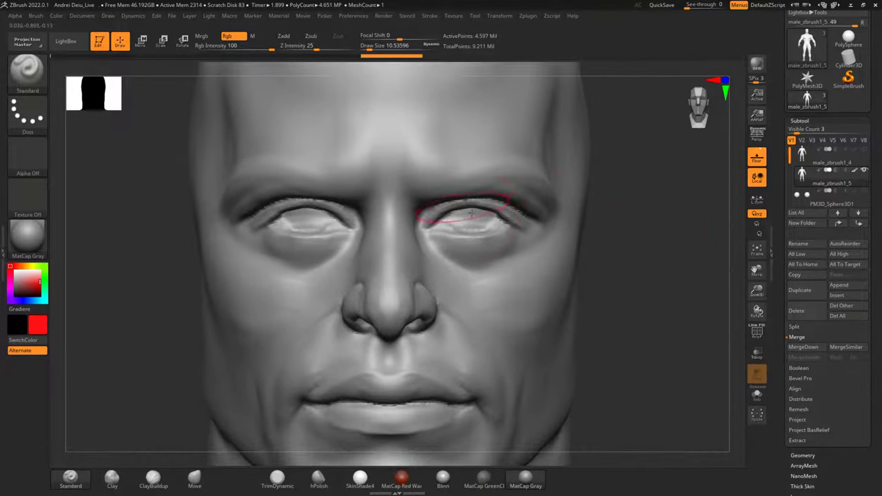
Paint both eyes and the surrounding eyelids red with the Standard brush.
{"action": "mouse_move", "coordinate": [452, 222]}
{"action": "left_mouse_down"}
{"action": "mouse_move", "coordinate": [456, 238]}
{"action": "mouse_move", "coordinate": [482, 226]}
{"action": "mouse_move", "coordinate": [448, 231]}
{"action": "mouse_move", "coordinate": [490, 238]}
{"action": "mouse_move", "coordinate": [523, 222]}
{"action": "mouse_move", "coordinate": [500, 237]}
{"action": "left_mouse_up"}
{"action": "left_click_drag", "start_coordinate": [648, 211], "coordinate": [610, 196]}
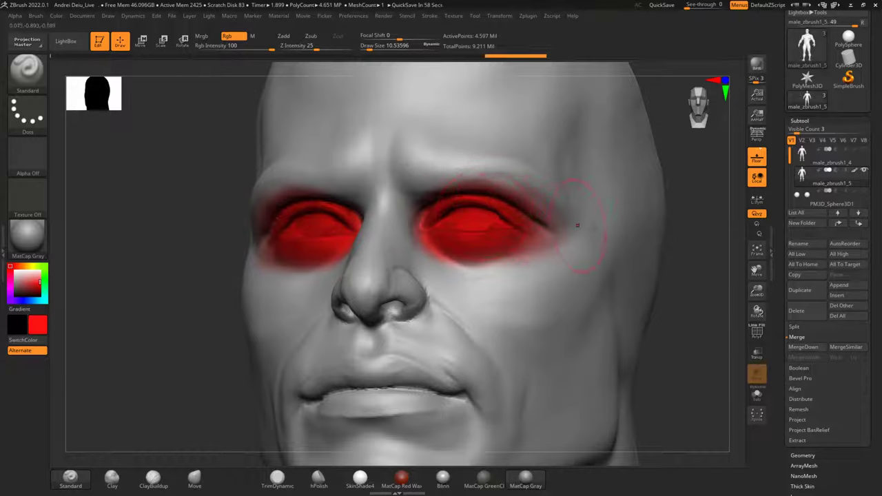
{"action": "left_click_drag", "start_coordinate": [687, 209], "coordinate": [577, 216]}
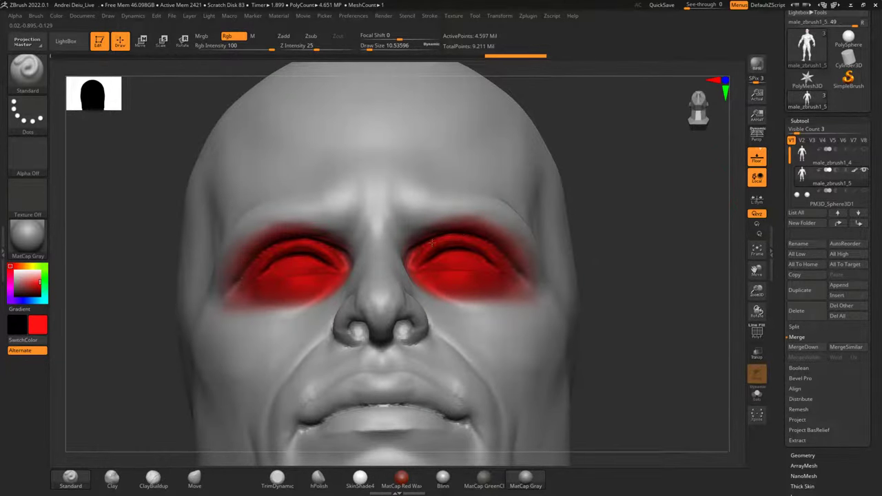
{"action": "mouse_move", "coordinate": [608, 248]}
{"action": "left_mouse_down"}
{"action": "mouse_move", "coordinate": [654, 199]}
{"action": "mouse_move", "coordinate": [650, 248]}
{"action": "mouse_move", "coordinate": [658, 210]}
{"action": "left_mouse_up"}
Paint the lower nose with its nostrils and the lips red with the Standard brush.
{"action": "mouse_move", "coordinate": [395, 240]}
{"action": "left_mouse_down"}
{"action": "mouse_move", "coordinate": [410, 245]}
{"action": "mouse_move", "coordinate": [394, 237]}
{"action": "mouse_move", "coordinate": [407, 253]}
{"action": "mouse_move", "coordinate": [408, 231]}
{"action": "mouse_move", "coordinate": [425, 231]}
{"action": "mouse_move", "coordinate": [396, 253]}
{"action": "left_mouse_up"}
{"action": "left_click_drag", "start_coordinate": [624, 250], "coordinate": [580, 233]}
{"action": "mouse_move", "coordinate": [405, 259]}
{"action": "left_mouse_down"}
{"action": "mouse_move", "coordinate": [406, 250]}
{"action": "mouse_move", "coordinate": [429, 254]}
{"action": "mouse_move", "coordinate": [455, 243]}
{"action": "left_mouse_up"}
{"action": "mouse_move", "coordinate": [435, 243]}
{"action": "left_mouse_down"}
{"action": "mouse_move", "coordinate": [416, 259]}
{"action": "mouse_move", "coordinate": [458, 252]}
{"action": "left_mouse_up"}
{"action": "mouse_move", "coordinate": [552, 269]}
{"action": "left_mouse_down"}
{"action": "mouse_move", "coordinate": [549, 250]}
{"action": "mouse_move", "coordinate": [531, 252]}
{"action": "left_mouse_up"}
{"action": "mouse_move", "coordinate": [406, 293]}
{"action": "left_mouse_down"}
{"action": "mouse_move", "coordinate": [449, 291]}
{"action": "mouse_move", "coordinate": [417, 280]}
{"action": "mouse_move", "coordinate": [473, 276]}
{"action": "mouse_move", "coordinate": [444, 270]}
{"action": "mouse_move", "coordinate": [436, 278]}
{"action": "mouse_move", "coordinate": [493, 277]}
{"action": "mouse_move", "coordinate": [441, 283]}
{"action": "mouse_move", "coordinate": [455, 305]}
{"action": "mouse_move", "coordinate": [441, 302]}
{"action": "left_mouse_up"}
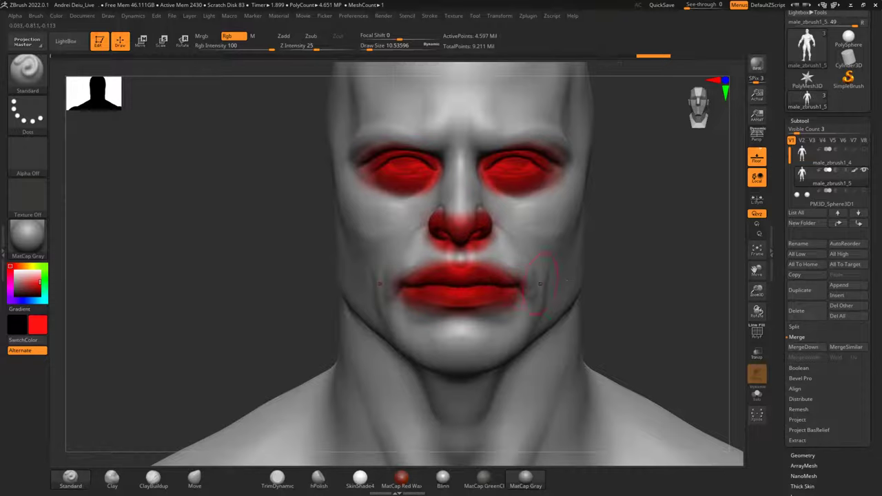
Select the ZRemesherGuides brush and set its Draw Size to 1.
{"action": "left_click_drag", "start_coordinate": [635, 281], "coordinate": [696, 287]}
{"action": "mouse_move", "coordinate": [420, 290]}
{"action": "left_mouse_down"}
{"action": "mouse_move", "coordinate": [411, 288]}
{"action": "mouse_move", "coordinate": [432, 276]}
{"action": "mouse_move", "coordinate": [402, 289]}
{"action": "mouse_move", "coordinate": [468, 275]}
{"action": "left_mouse_up"}
{"action": "left_click_drag", "start_coordinate": [572, 258], "coordinate": [634, 256]}
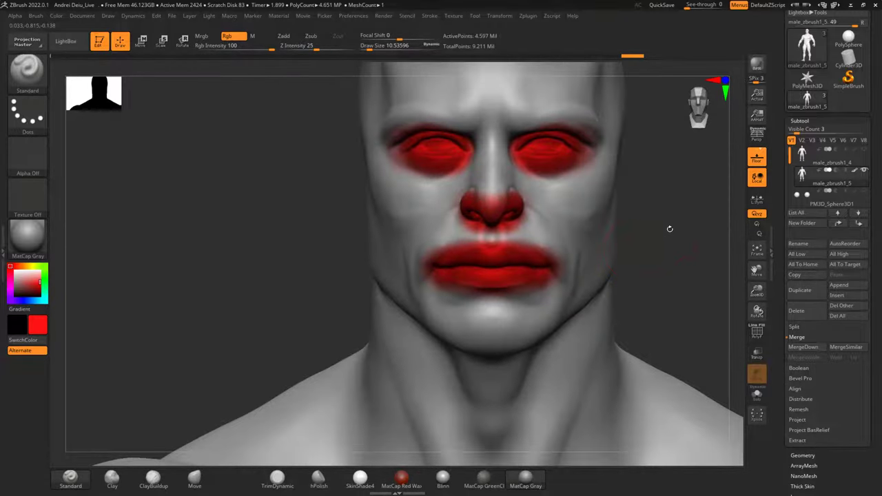
{"action": "left_click_drag", "start_coordinate": [669, 228], "coordinate": [604, 280], "text": "alt"}
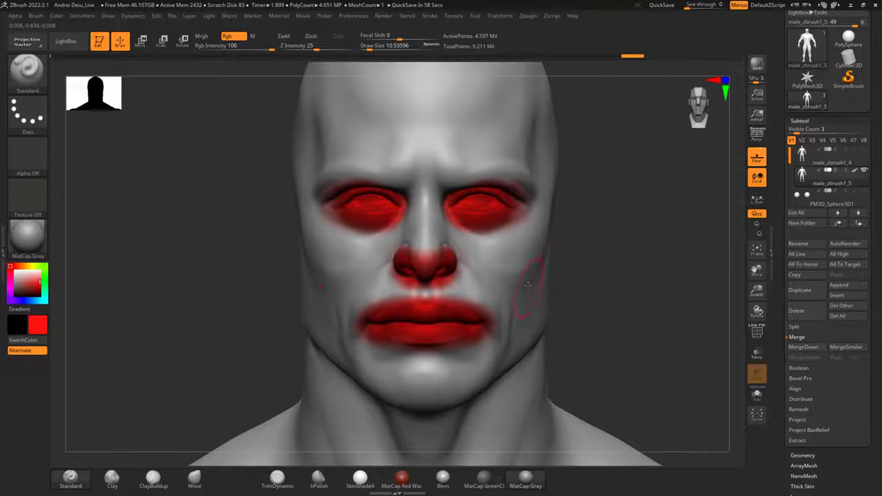
{"action": "left_click_drag", "start_coordinate": [623, 270], "coordinate": [648, 298], "text": "alt"}
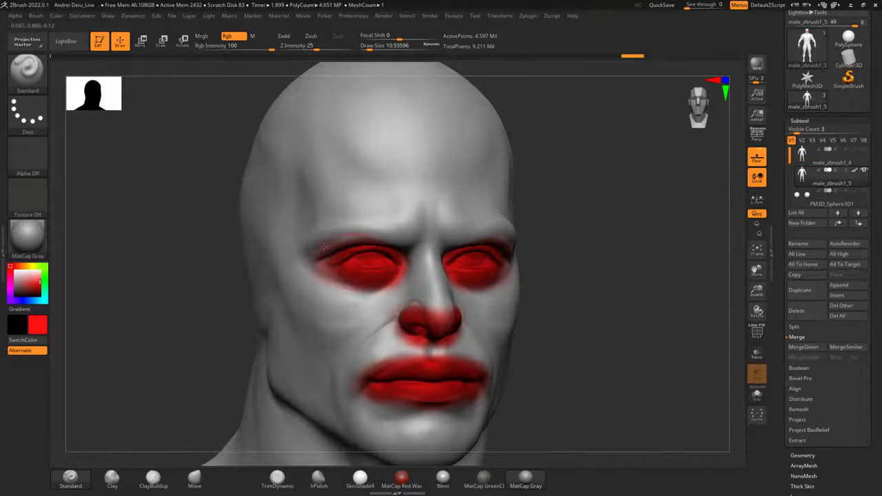
{"action": "left_click", "coordinate": [27, 69]}
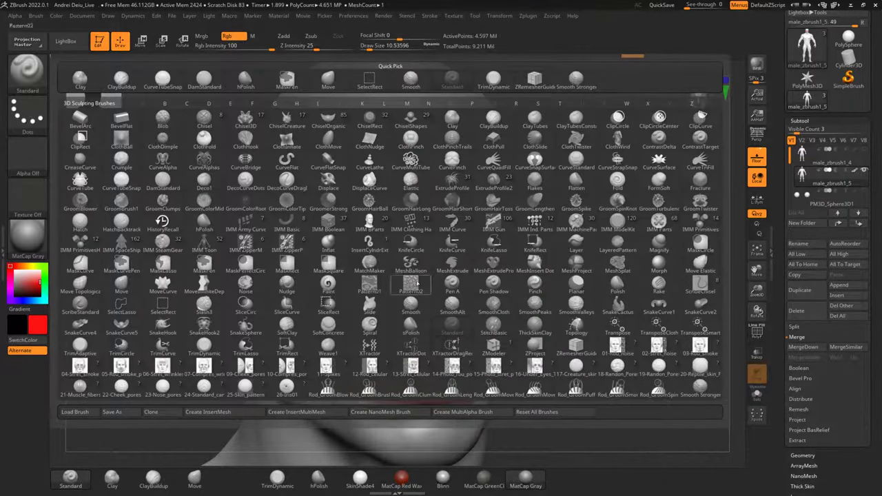
{"action": "left_click", "coordinate": [586, 351]}
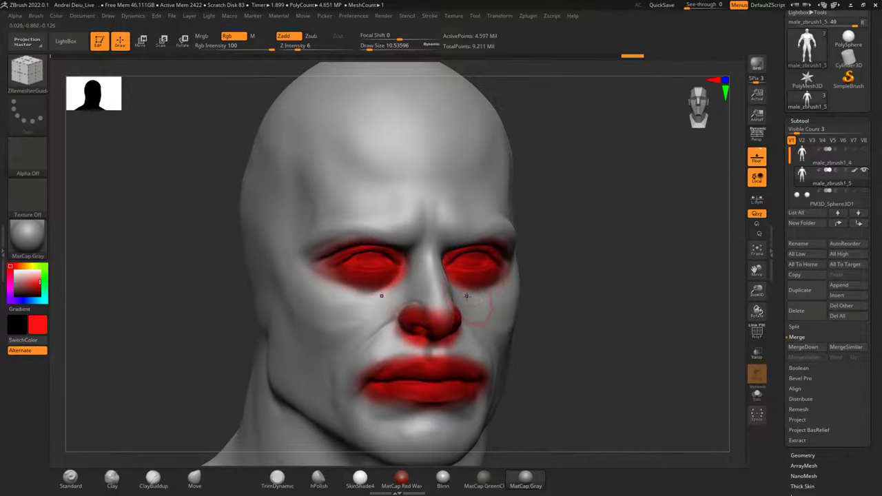
{"action": "left_click_drag", "start_coordinate": [601, 265], "coordinate": [628, 276], "text": "shift"}
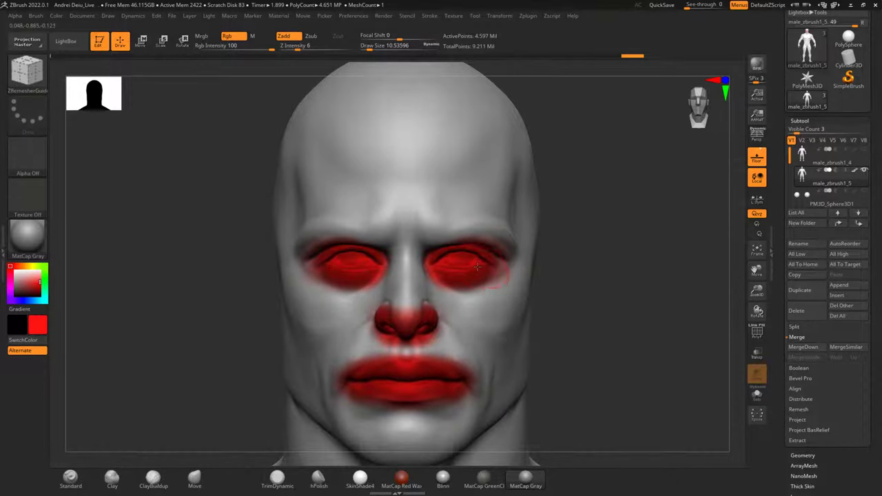
{"action": "scroll", "coordinate": [475, 286], "scroll_direction": "up", "scroll_amount": 8}
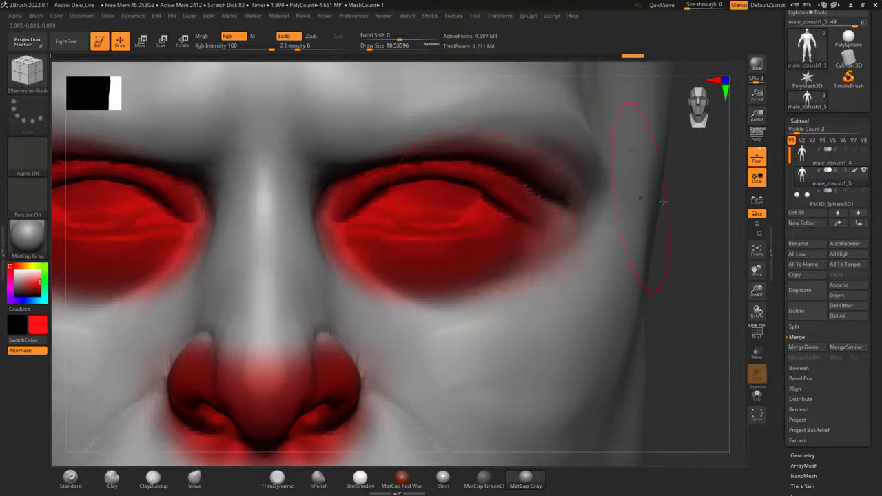
{"action": "left_click_drag", "start_coordinate": [679, 218], "coordinate": [643, 276], "text": "alt"}
{"action": "key", "text": "space"}
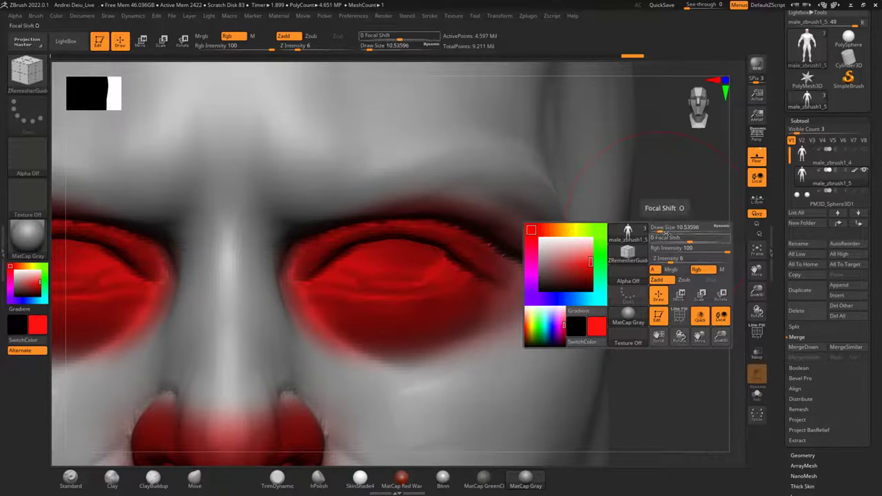
{"action": "left_click_drag", "start_coordinate": [660, 230], "coordinate": [655, 231]}
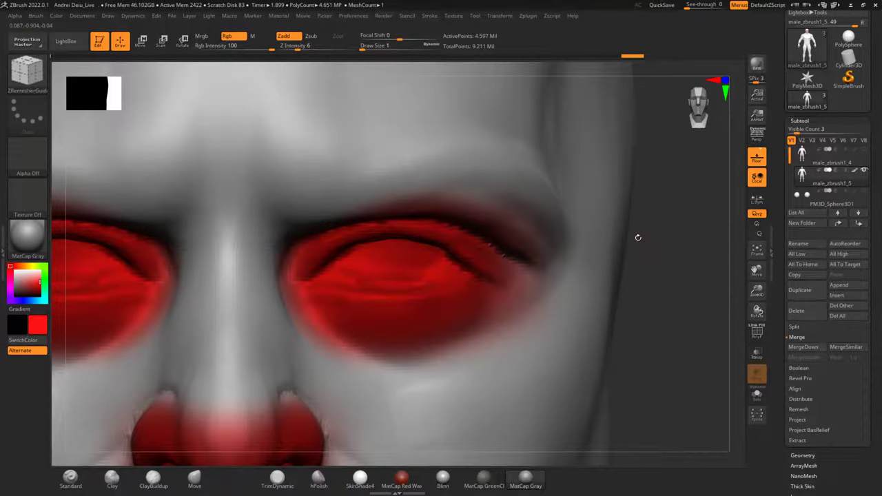
Draw a closed ZRemesher guide curve around the opening between the upper and lower eyelids.
{"action": "left_click_drag", "start_coordinate": [665, 254], "coordinate": [646, 276]}
{"action": "right_click_drag", "start_coordinate": [440, 293], "coordinate": [447, 331], "text": "ctrl"}
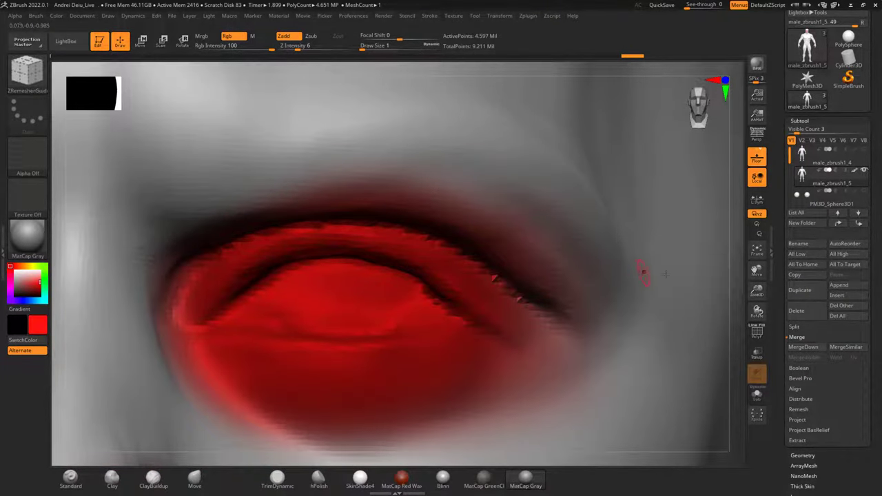
{"action": "mouse_move", "coordinate": [733, 270]}
{"action": "left_mouse_down", "text": "alt"}
{"action": "mouse_move", "coordinate": [744, 244]}
{"action": "mouse_move", "coordinate": [737, 254]}
{"action": "left_mouse_up", "text": "alt"}
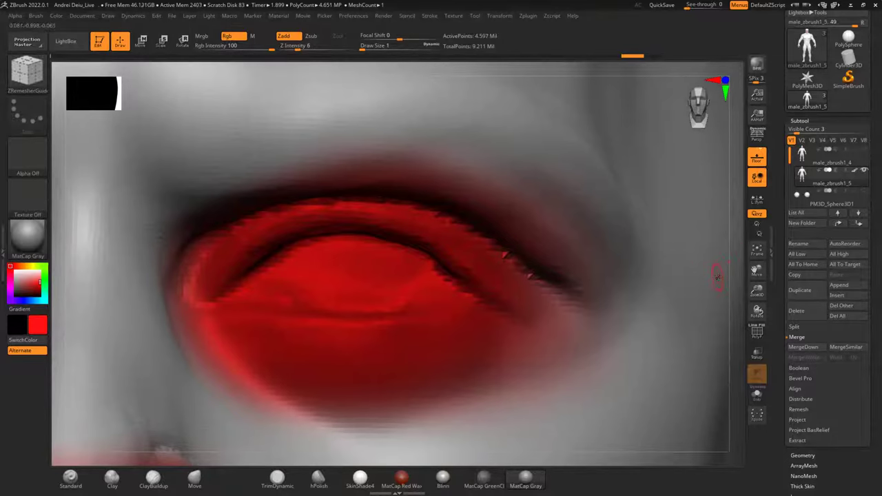
{"action": "left_click_drag", "start_coordinate": [732, 274], "coordinate": [735, 284]}
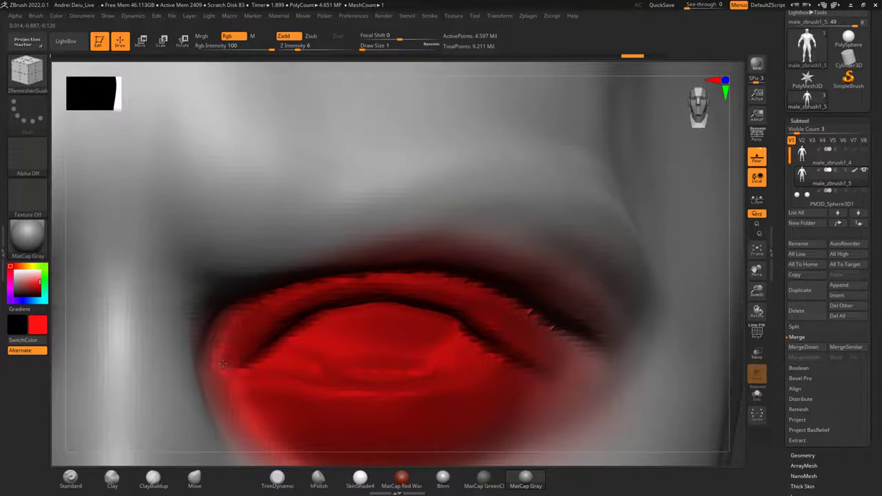
{"action": "mouse_move", "coordinate": [233, 353]}
{"action": "left_mouse_down"}
{"action": "mouse_move", "coordinate": [253, 330]}
{"action": "mouse_move", "coordinate": [323, 293]}
{"action": "left_mouse_up"}
{"action": "left_click_drag", "start_coordinate": [445, 288], "coordinate": [533, 361]}
{"action": "left_click_drag", "start_coordinate": [348, 415], "coordinate": [304, 405]}
{"action": "left_click_drag", "start_coordinate": [225, 364], "coordinate": [227, 363]}
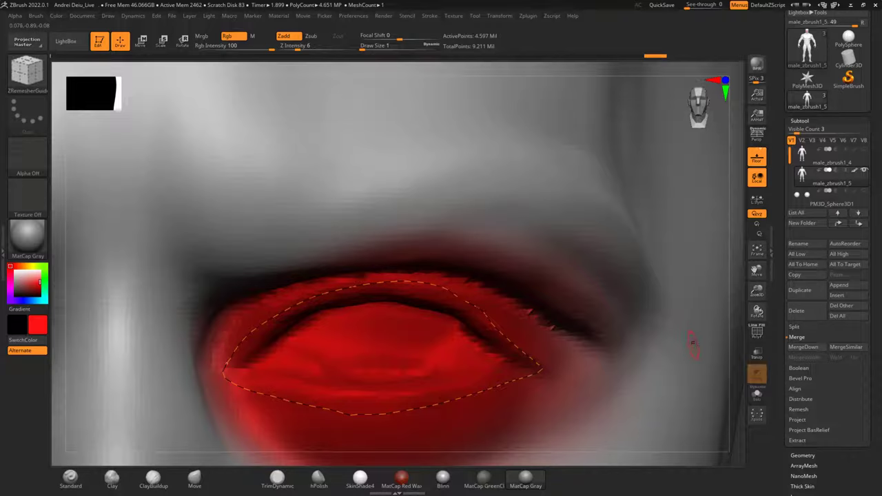
Draw a second, wider closed guide curve around the outer eyelids, enclosing the inner eye loop.
{"action": "left_click_drag", "start_coordinate": [736, 308], "coordinate": [739, 294]}
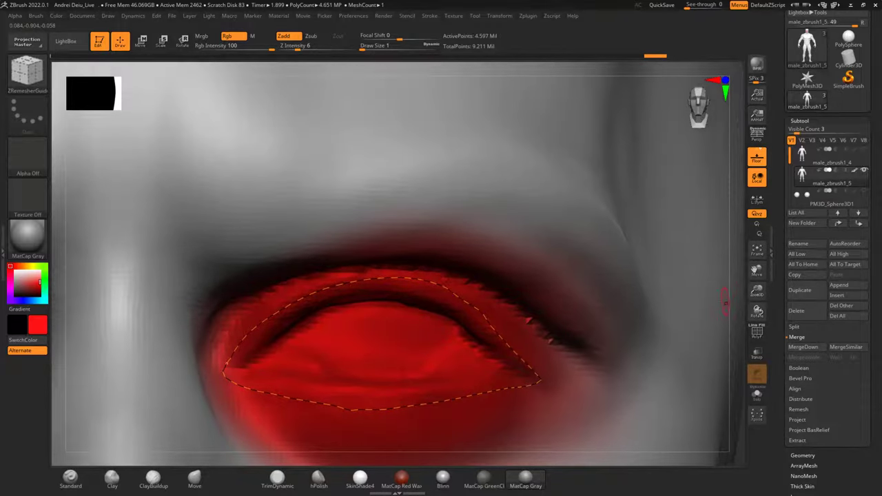
{"action": "scroll", "coordinate": [513, 345], "scroll_direction": "down", "scroll_amount": 4}
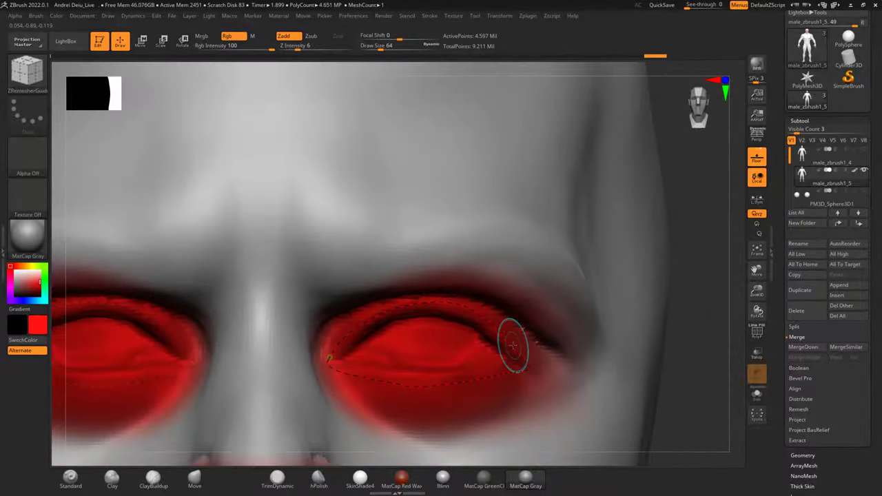
{"action": "mouse_move", "coordinate": [699, 308]}
{"action": "left_mouse_down"}
{"action": "mouse_move", "coordinate": [704, 267]}
{"action": "mouse_move", "coordinate": [696, 241]}
{"action": "mouse_move", "coordinate": [703, 256]}
{"action": "left_mouse_up"}
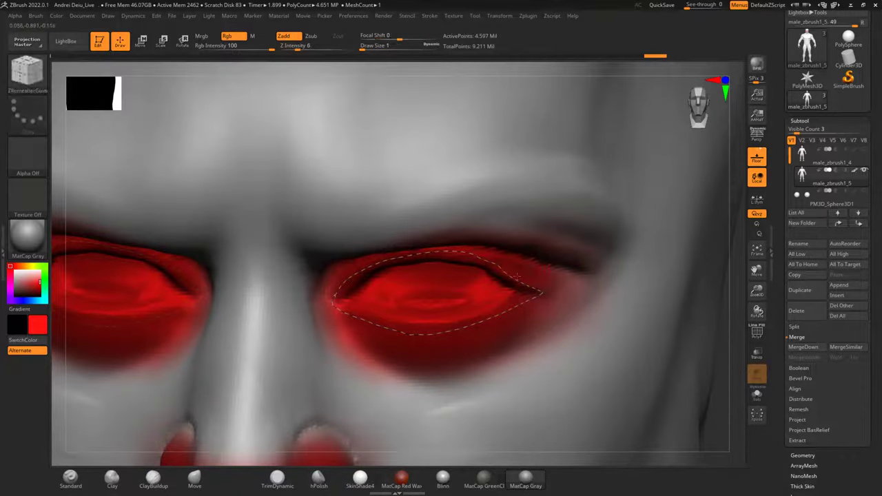
{"action": "left_click_drag", "start_coordinate": [734, 291], "coordinate": [709, 272]}
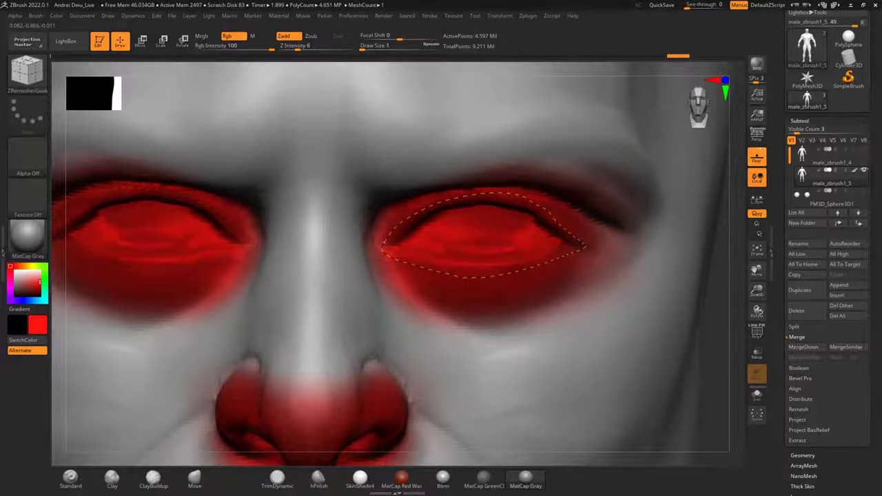
{"action": "scroll", "coordinate": [463, 220], "scroll_direction": "up", "scroll_amount": 4}
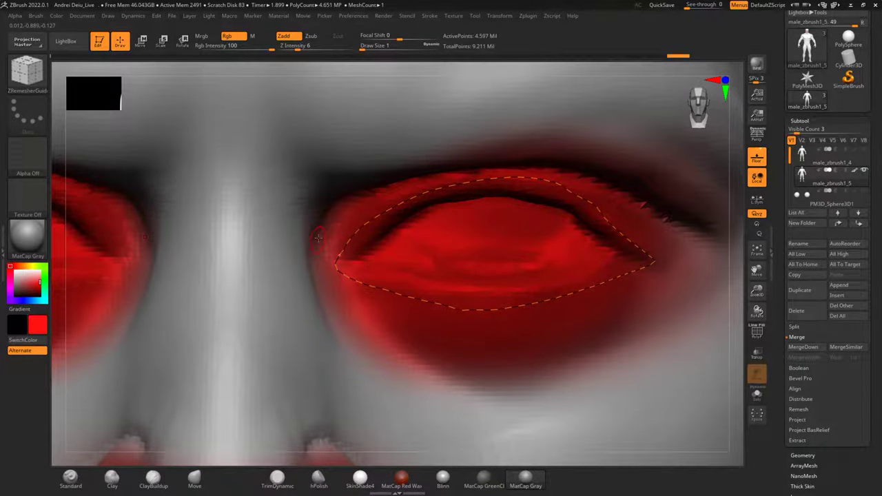
{"action": "mouse_move", "coordinate": [348, 205]}
{"action": "left_mouse_down"}
{"action": "mouse_move", "coordinate": [400, 180]}
{"action": "mouse_move", "coordinate": [479, 164]}
{"action": "mouse_move", "coordinate": [571, 160]}
{"action": "mouse_move", "coordinate": [657, 203]}
{"action": "left_mouse_up"}
{"action": "left_click_drag", "start_coordinate": [618, 314], "coordinate": [517, 343]}
{"action": "left_click_drag", "start_coordinate": [317, 241], "coordinate": [320, 239]}
{"action": "key", "text": "ctrl+z"}
{"action": "mouse_move", "coordinate": [433, 175]}
{"action": "left_mouse_down"}
{"action": "mouse_move", "coordinate": [524, 163]}
{"action": "mouse_move", "coordinate": [599, 171]}
{"action": "mouse_move", "coordinate": [695, 237]}
{"action": "left_mouse_up"}
{"action": "left_click_drag", "start_coordinate": [318, 255], "coordinate": [317, 256]}
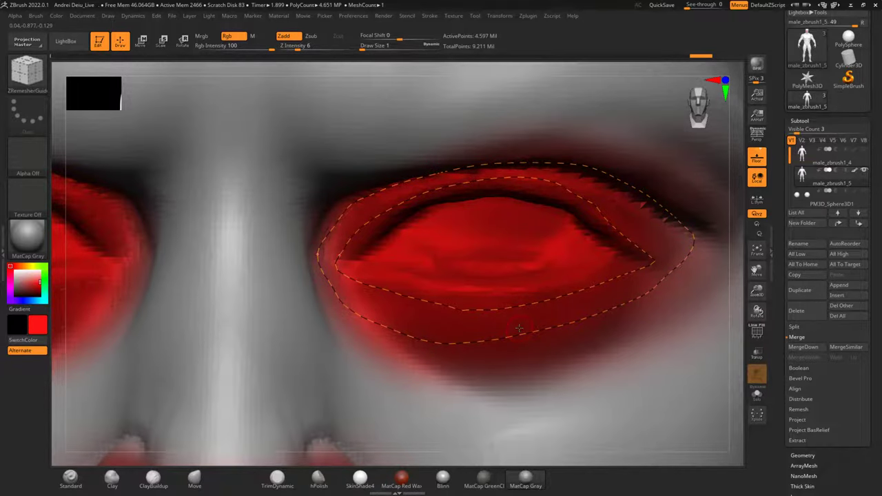
Try to draw a closed guide curve around the rim of the nostril.
{"action": "scroll", "coordinate": [519, 328], "scroll_direction": "down", "scroll_amount": 5}
{"action": "left_click_drag", "start_coordinate": [698, 353], "coordinate": [695, 205], "text": "alt"}
{"action": "left_click_drag", "start_coordinate": [697, 264], "coordinate": [606, 224]}
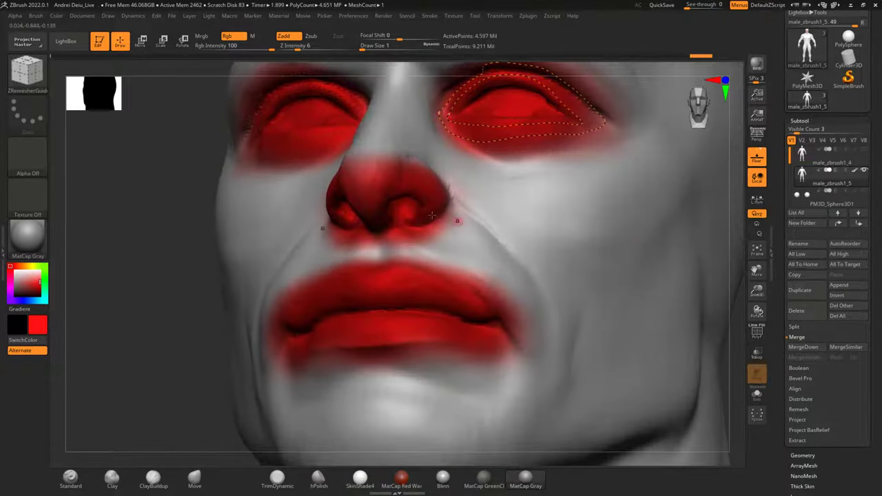
{"action": "scroll", "coordinate": [432, 208], "scroll_direction": "up", "scroll_amount": 5}
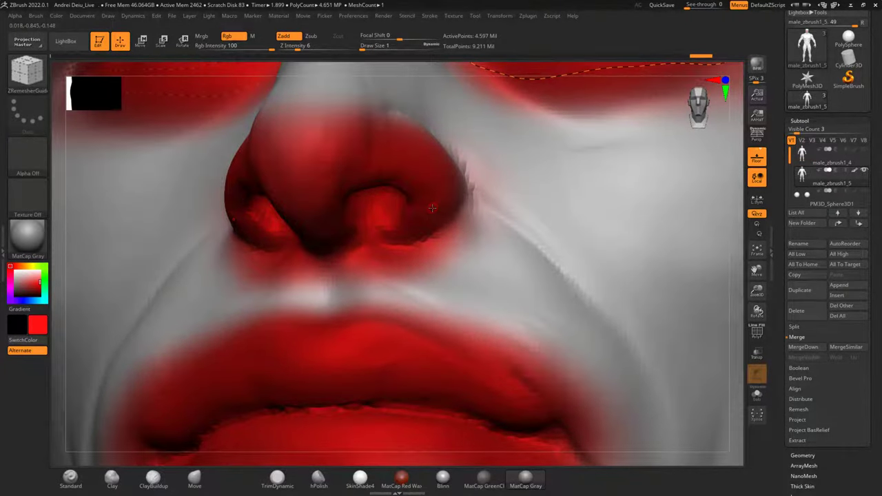
{"action": "left_click_drag", "start_coordinate": [732, 276], "coordinate": [712, 336], "text": "alt"}
{"action": "left_click_drag", "start_coordinate": [735, 301], "coordinate": [721, 271]}
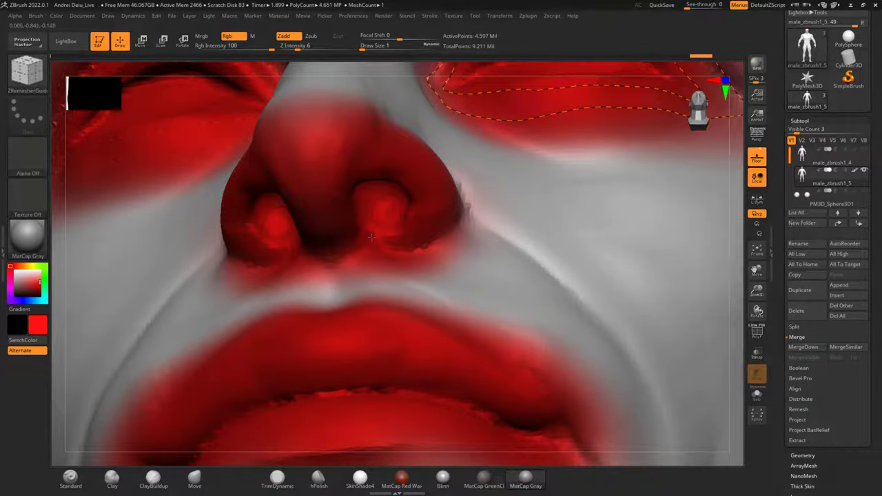
{"action": "mouse_move", "coordinate": [367, 237]}
{"action": "left_mouse_down"}
{"action": "mouse_move", "coordinate": [349, 213]}
{"action": "mouse_move", "coordinate": [354, 187]}
{"action": "mouse_move", "coordinate": [382, 175]}
{"action": "mouse_move", "coordinate": [419, 208]}
{"action": "left_mouse_up"}
{"action": "left_click_drag", "start_coordinate": [364, 237], "coordinate": [368, 237]}
{"action": "key", "text": "ctrl+z"}
{"action": "mouse_move", "coordinate": [343, 212]}
{"action": "left_mouse_down"}
{"action": "mouse_move", "coordinate": [362, 175]}
{"action": "mouse_move", "coordinate": [400, 171]}
{"action": "left_mouse_up"}
{"action": "left_click_drag", "start_coordinate": [373, 236], "coordinate": [378, 233]}
Undo the guide curves drawn around the nostril and the eye.
{"action": "left_click_drag", "start_coordinate": [738, 238], "coordinate": [678, 283], "text": "alt"}
{"action": "left_click_drag", "start_coordinate": [744, 270], "coordinate": [744, 262]}
{"action": "key", "text": "ctrl+z"}
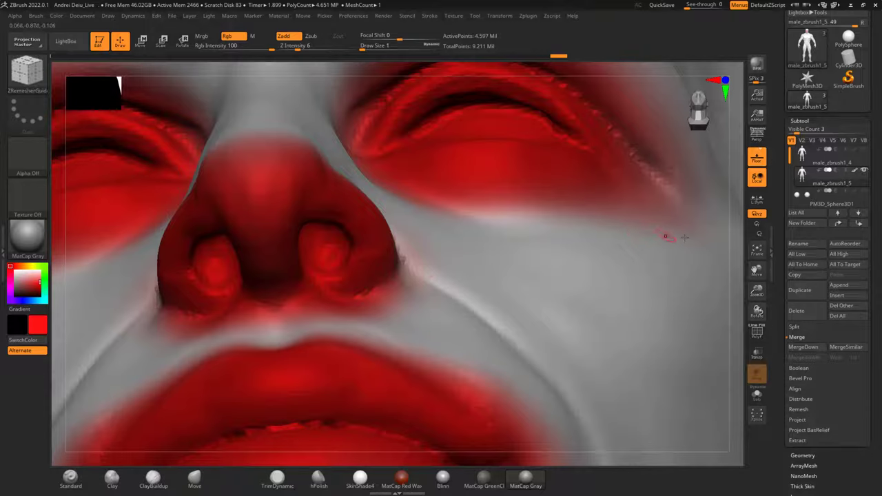
{"action": "left_click_drag", "start_coordinate": [734, 248], "coordinate": [709, 281]}
{"action": "key", "text": "ctrl+z"}
{"action": "key", "text": "ctrl+z"}
{"action": "key", "text": "ctrl+z"}
Redraw the inner closed guide curve along the upper and lower eyelid edges with the ZRemesherGuides brush.
{"action": "left_click_drag", "start_coordinate": [732, 237], "coordinate": [668, 394]}
{"action": "left_click_drag", "start_coordinate": [721, 218], "coordinate": [682, 322], "text": "alt"}
{"action": "mouse_move", "coordinate": [696, 250]}
{"action": "left_mouse_down"}
{"action": "mouse_move", "coordinate": [687, 269]}
{"action": "mouse_move", "coordinate": [557, 262]}
{"action": "mouse_move", "coordinate": [640, 252]}
{"action": "mouse_move", "coordinate": [513, 259]}
{"action": "left_mouse_up"}
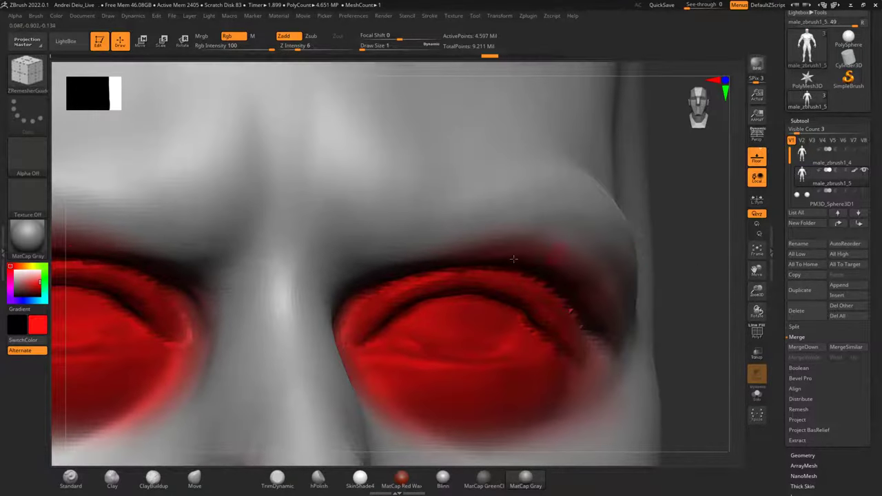
{"action": "left_click_drag", "start_coordinate": [678, 212], "coordinate": [633, 278]}
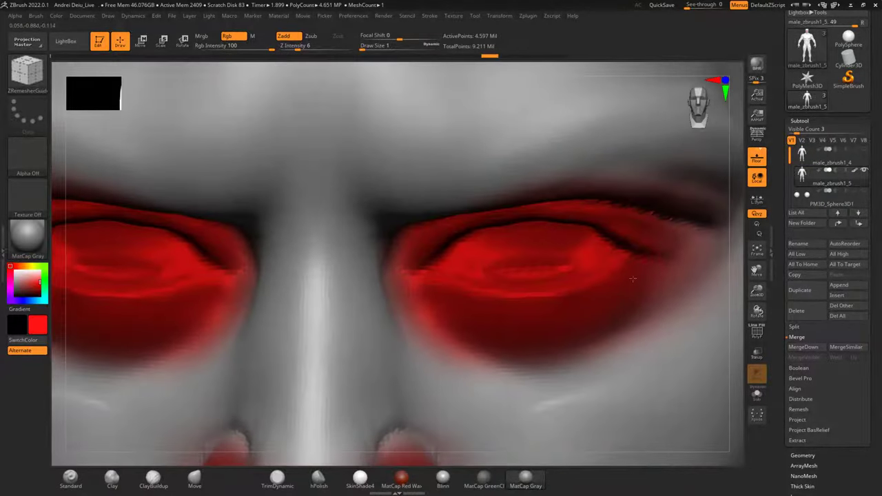
{"action": "scroll", "coordinate": [650, 262], "scroll_direction": "up", "scroll_amount": 5}
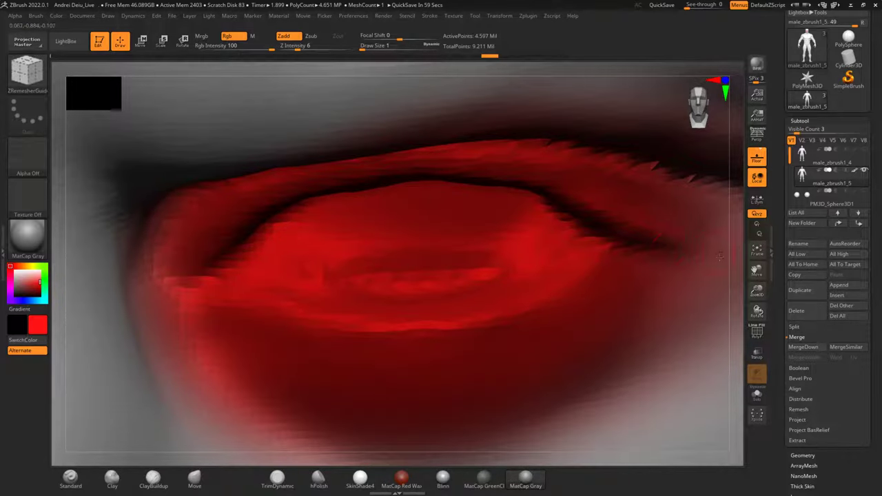
{"action": "left_click_drag", "start_coordinate": [737, 259], "coordinate": [753, 201]}
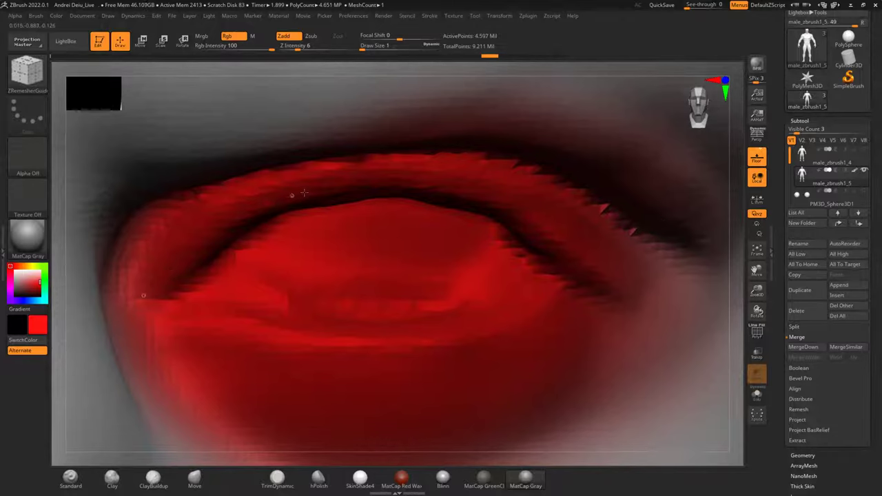
{"action": "left_click_drag", "start_coordinate": [353, 184], "coordinate": [435, 181]}
{"action": "mouse_move", "coordinate": [268, 347]}
{"action": "left_mouse_down"}
{"action": "mouse_move", "coordinate": [170, 324]}
{"action": "mouse_move", "coordinate": [144, 295]}
{"action": "left_mouse_up"}
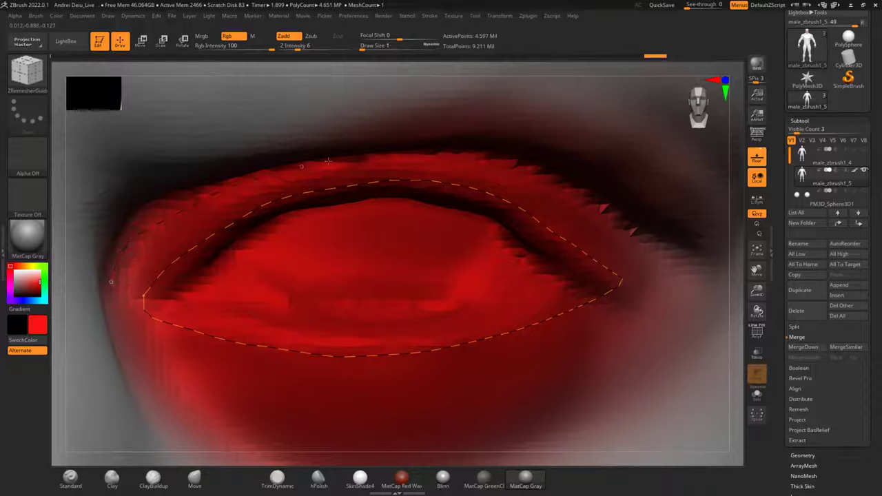
Redraw the wider outer guide curve around the eyelids, closing it at the inner eye corner.
{"action": "left_click_drag", "start_coordinate": [541, 169], "coordinate": [640, 224]}
{"action": "left_click_drag", "start_coordinate": [675, 272], "coordinate": [663, 313]}
{"action": "left_click_drag", "start_coordinate": [404, 401], "coordinate": [332, 409]}
{"action": "mouse_move", "coordinate": [160, 356]}
{"action": "left_mouse_down"}
{"action": "mouse_move", "coordinate": [110, 296]}
{"action": "mouse_move", "coordinate": [112, 279]}
{"action": "left_mouse_up"}
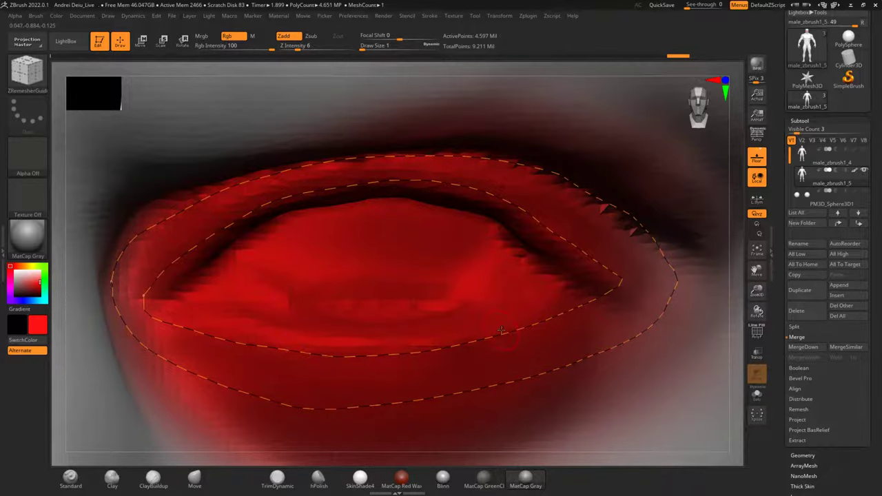
Remove the stray stroke and both redrawn guide curves from around the eye.
{"action": "scroll", "coordinate": [501, 330], "scroll_direction": "down", "scroll_amount": 10}
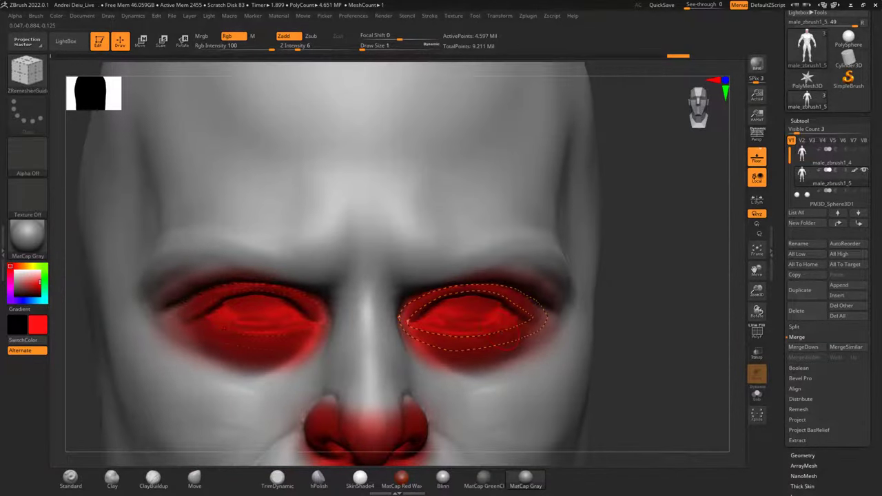
{"action": "left_click_drag", "start_coordinate": [654, 344], "coordinate": [662, 246], "text": "alt"}
{"action": "left_click_drag", "start_coordinate": [614, 260], "coordinate": [663, 230]}
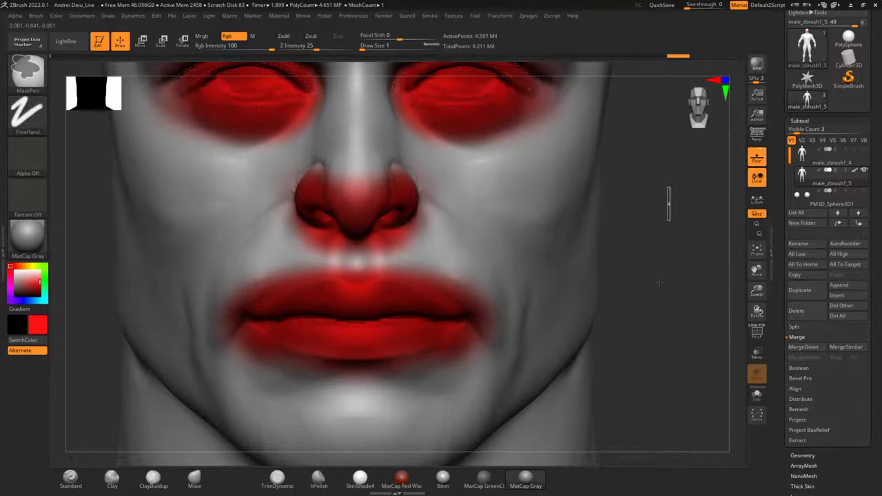
{"action": "left_click_drag", "start_coordinate": [661, 189], "coordinate": [614, 292], "text": "alt"}
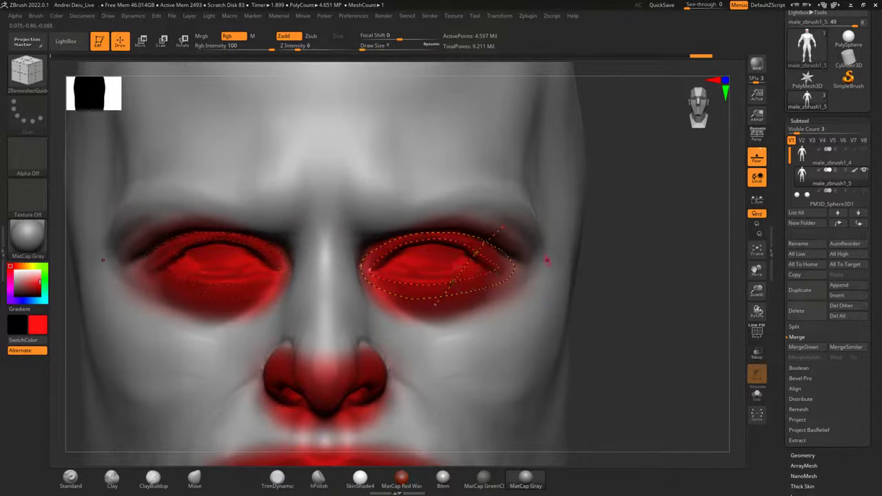
{"action": "key", "text": "ctrl+z"}
{"action": "key", "text": "ctrl+z"}
{"action": "key", "text": "ctrl+shift+z"}
{"action": "key", "text": "ctrl+z"}
{"action": "left_click_drag", "start_coordinate": [507, 235], "coordinate": [381, 289], "text": "alt"}
Choose the Chisel3D brush with its Ear01 shape for adding ears to the side of the head.
{"action": "left_click_drag", "start_coordinate": [636, 189], "coordinate": [629, 266], "text": "alt"}
{"action": "left_click_drag", "start_coordinate": [713, 268], "coordinate": [657, 267]}
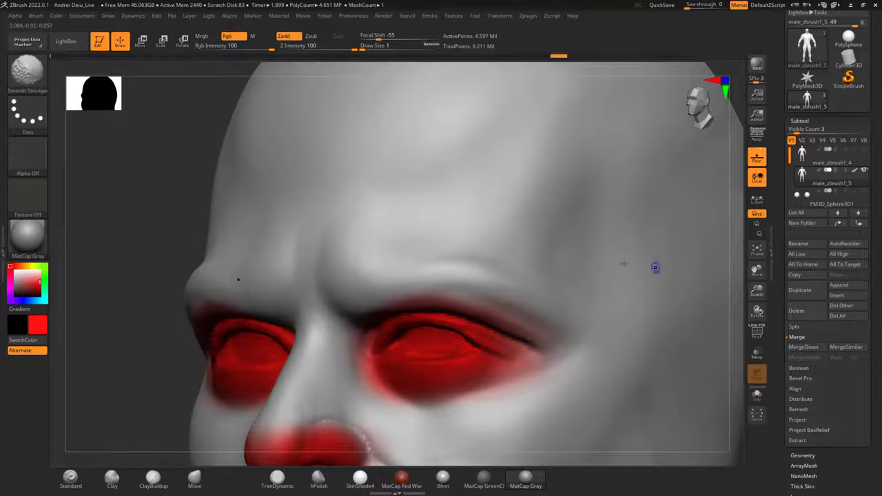
{"action": "mouse_move", "coordinate": [138, 348]}
{"action": "left_mouse_down", "text": "alt"}
{"action": "mouse_move", "coordinate": [118, 302]}
{"action": "mouse_move", "coordinate": [141, 305]}
{"action": "left_mouse_up", "text": "alt"}
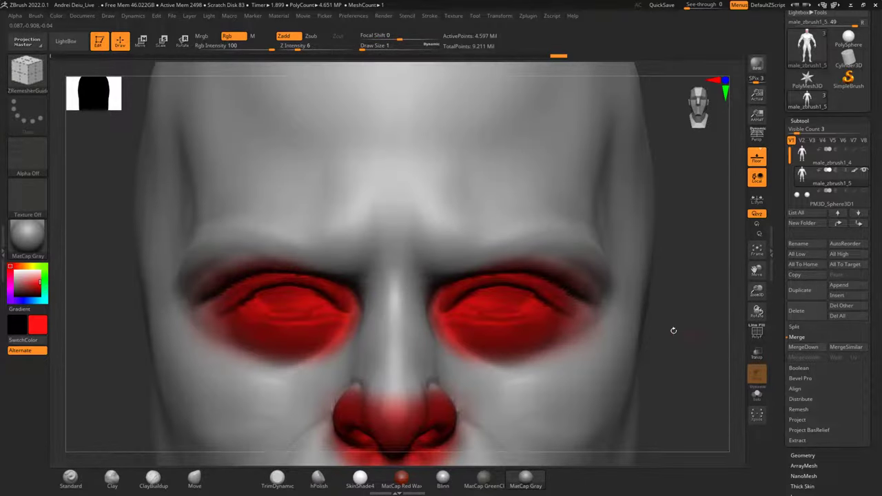
{"action": "left_click", "coordinate": [36, 79]}
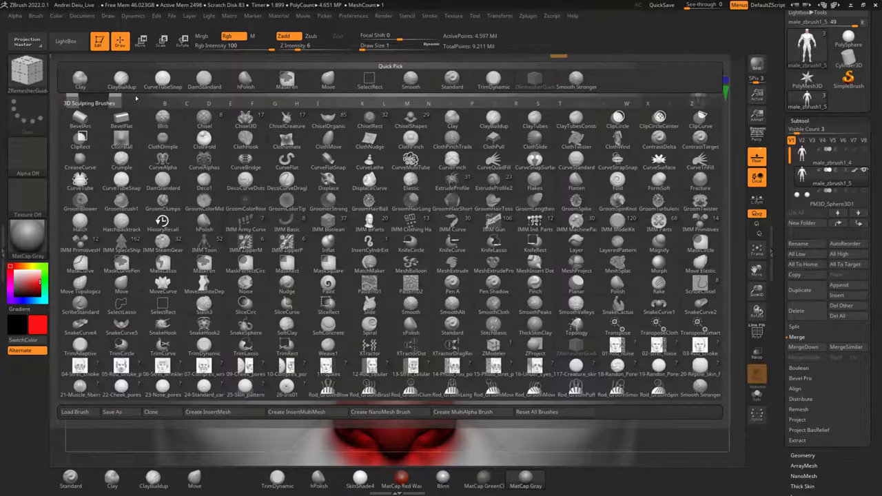
{"action": "left_click", "coordinate": [242, 122]}
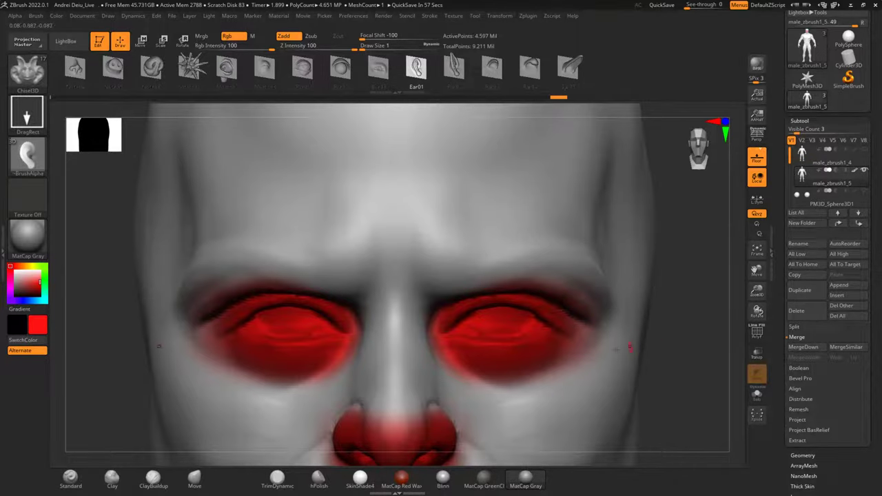
{"action": "key", "text": "f"}
{"action": "left_click_drag", "start_coordinate": [570, 222], "coordinate": [623, 310], "text": "alt"}
{"action": "scroll", "coordinate": [409, 308], "scroll_direction": "up", "scroll_amount": 10}
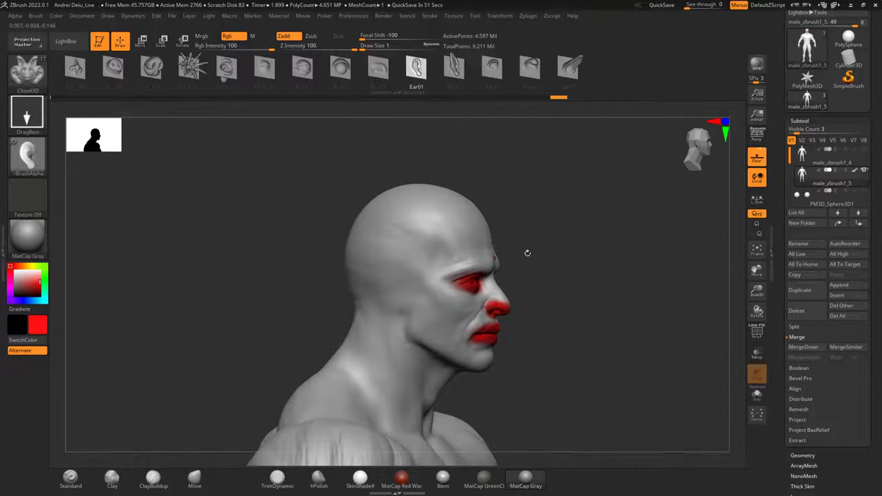
{"action": "left_click_drag", "start_coordinate": [561, 258], "coordinate": [549, 297], "text": "alt"}
{"action": "scroll", "coordinate": [405, 332], "scroll_direction": "up", "scroll_amount": 3}
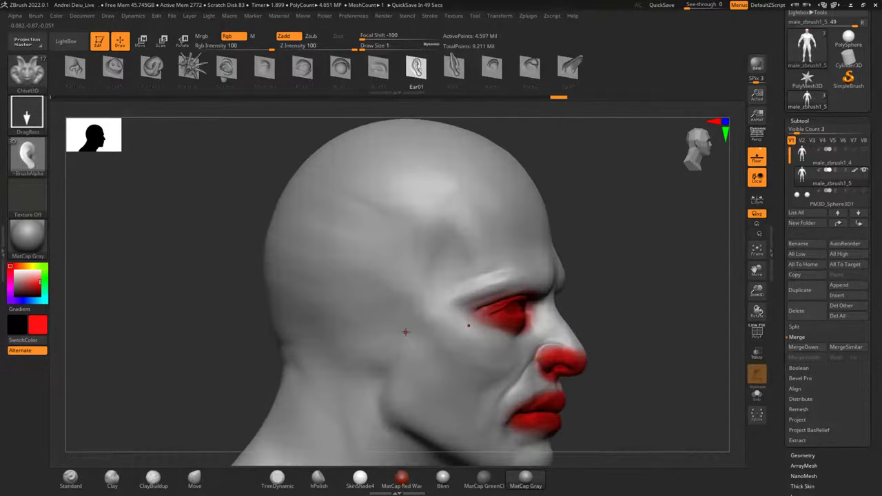
{"action": "left_click_drag", "start_coordinate": [604, 258], "coordinate": [616, 199], "text": "alt"}
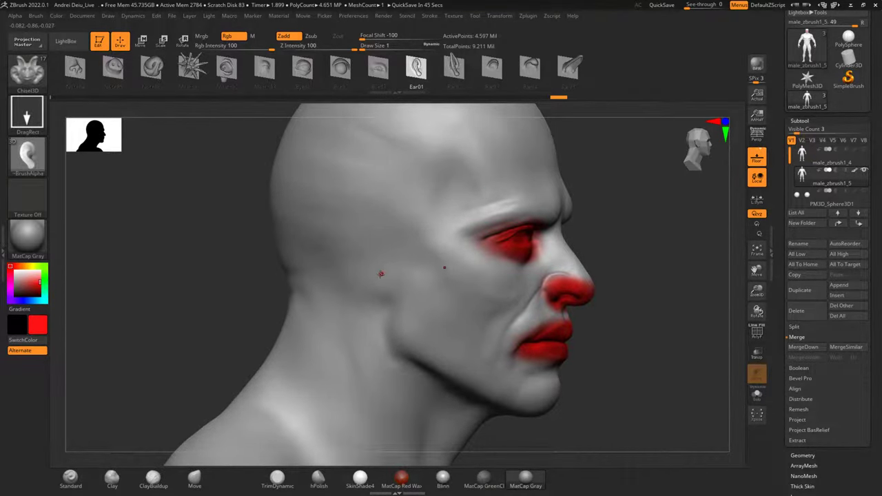
Stamp the Ear01 ear onto the side of the head behind the jaw, undoing the first placement and repeating it.
{"action": "left_click_drag", "start_coordinate": [386, 278], "coordinate": [405, 204]}
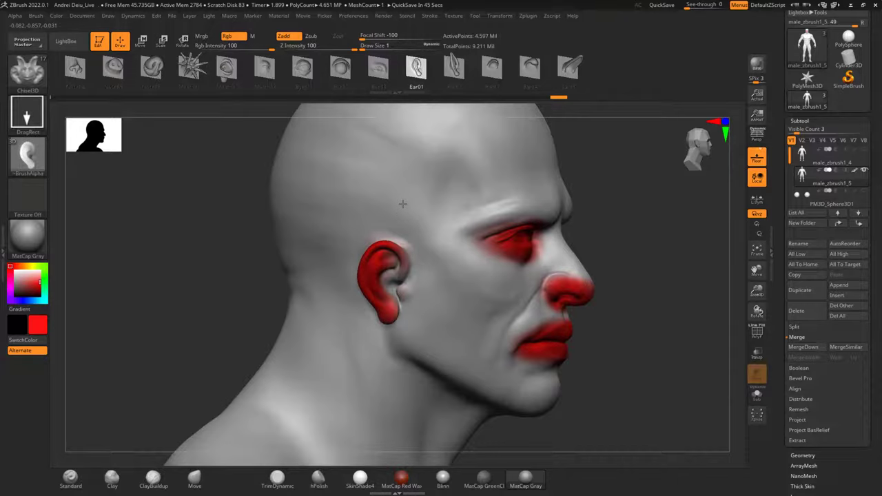
{"action": "key", "text": "ctrl+z"}
{"action": "left_click_drag", "start_coordinate": [379, 268], "coordinate": [406, 188]}
{"action": "mouse_move", "coordinate": [641, 208]}
{"action": "left_mouse_down"}
{"action": "mouse_move", "coordinate": [601, 208]}
{"action": "mouse_move", "coordinate": [630, 219]}
{"action": "mouse_move", "coordinate": [606, 248]}
{"action": "mouse_move", "coordinate": [494, 262]}
{"action": "left_mouse_up"}
{"action": "left_click_drag", "start_coordinate": [404, 296], "coordinate": [399, 237]}
{"action": "left_click_drag", "start_coordinate": [566, 249], "coordinate": [396, 268]}
{"action": "left_click_drag", "start_coordinate": [289, 293], "coordinate": [319, 224]}
{"action": "mouse_move", "coordinate": [652, 262]}
{"action": "left_mouse_down"}
{"action": "mouse_move", "coordinate": [581, 260]}
{"action": "mouse_move", "coordinate": [584, 275]}
{"action": "mouse_move", "coordinate": [485, 234]}
{"action": "left_mouse_up"}
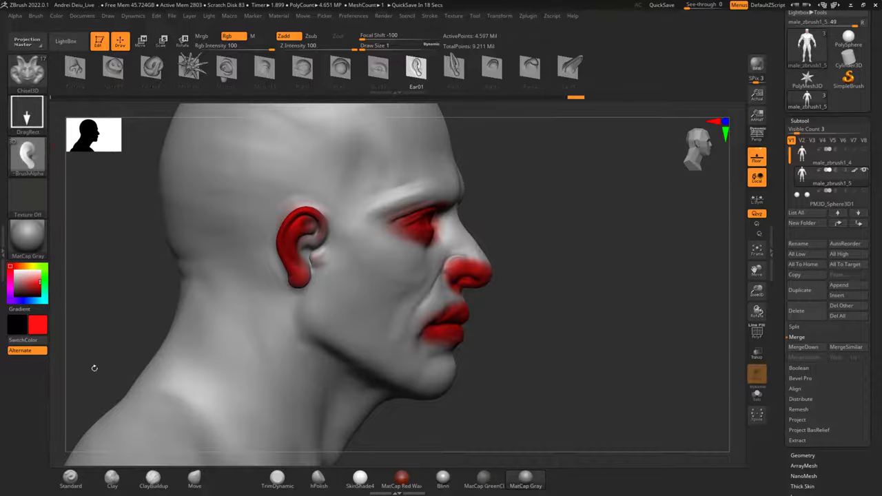
Switch to the Standard brush with the FreeHand stroke and enlarge the draw size to about 6.6.
{"action": "left_click", "coordinate": [72, 475]}
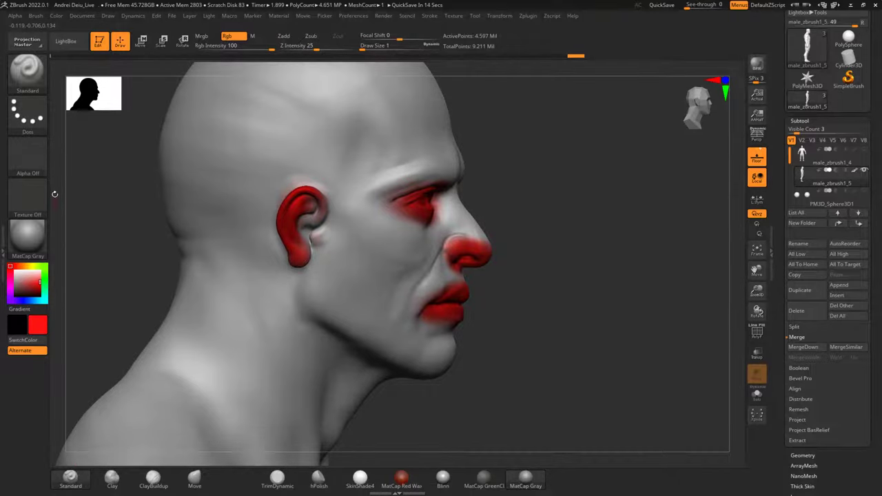
{"action": "left_click", "coordinate": [31, 121]}
{"action": "left_click", "coordinate": [165, 124]}
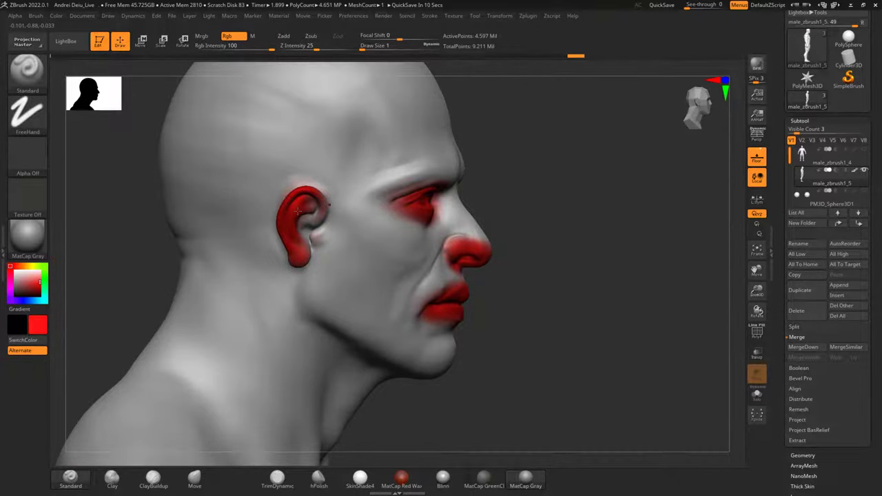
{"action": "scroll", "coordinate": [298, 211], "scroll_direction": "up", "scroll_amount": 5}
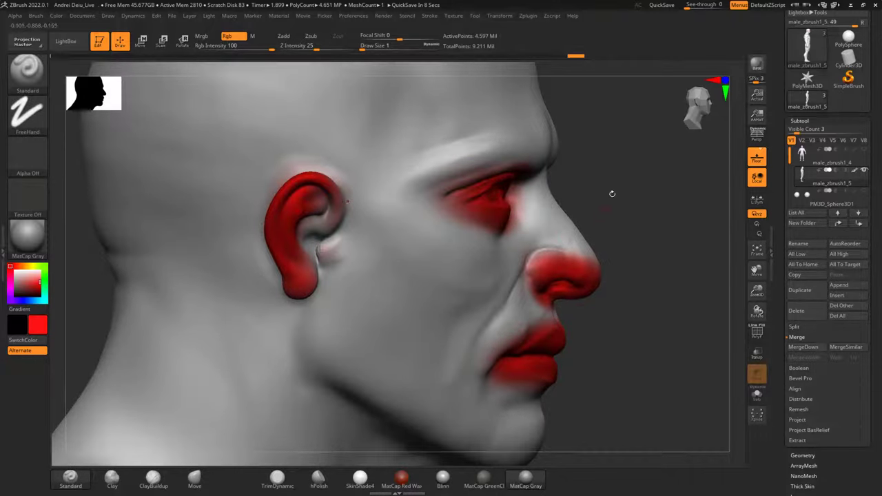
{"action": "mouse_move", "coordinate": [640, 145]}
{"action": "left_mouse_down", "text": "alt"}
{"action": "mouse_move", "coordinate": [628, 207]}
{"action": "mouse_move", "coordinate": [627, 197]}
{"action": "mouse_move", "coordinate": [650, 190]}
{"action": "left_mouse_up", "text": "alt"}
{"action": "key", "text": "space"}
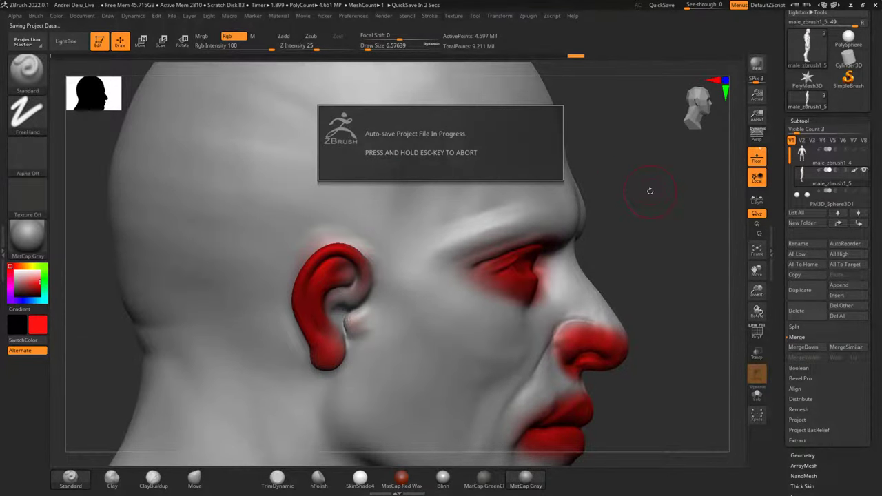
Polypaint the remaining grey areas along the front, inner folds and back of the ear red.
{"action": "left_click_drag", "start_coordinate": [648, 252], "coordinate": [602, 264]}
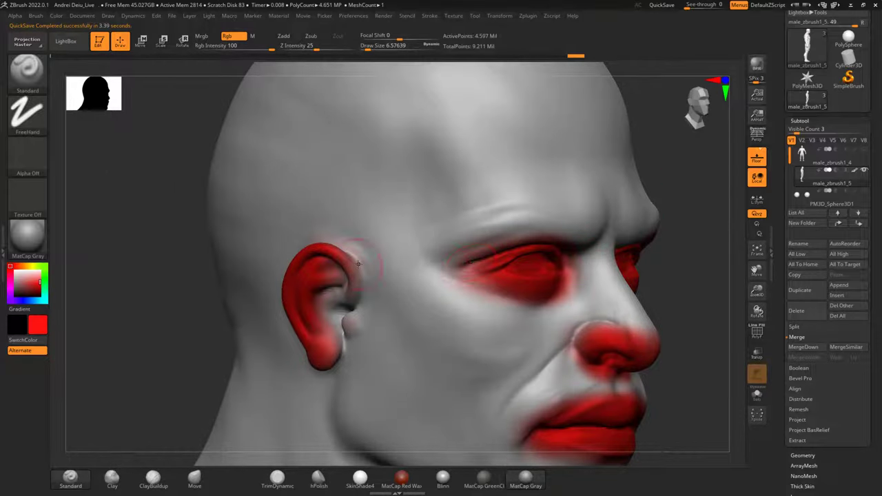
{"action": "left_click_drag", "start_coordinate": [196, 287], "coordinate": [222, 283], "text": "alt"}
{"action": "mouse_move", "coordinate": [369, 272]}
{"action": "left_mouse_down"}
{"action": "mouse_move", "coordinate": [362, 302]}
{"action": "mouse_move", "coordinate": [350, 299]}
{"action": "mouse_move", "coordinate": [367, 312]}
{"action": "mouse_move", "coordinate": [356, 337]}
{"action": "mouse_move", "coordinate": [369, 334]}
{"action": "mouse_move", "coordinate": [354, 359]}
{"action": "mouse_move", "coordinate": [370, 336]}
{"action": "mouse_move", "coordinate": [362, 357]}
{"action": "left_mouse_up"}
{"action": "mouse_move", "coordinate": [377, 321]}
{"action": "left_mouse_down"}
{"action": "mouse_move", "coordinate": [383, 277]}
{"action": "mouse_move", "coordinate": [367, 247]}
{"action": "left_mouse_up"}
{"action": "left_click_drag", "start_coordinate": [122, 280], "coordinate": [164, 359]}
{"action": "mouse_move", "coordinate": [392, 266]}
{"action": "left_mouse_down"}
{"action": "mouse_move", "coordinate": [337, 307]}
{"action": "mouse_move", "coordinate": [370, 281]}
{"action": "left_mouse_up"}
{"action": "left_click_drag", "start_coordinate": [561, 270], "coordinate": [499, 210]}
{"action": "left_click_drag", "start_coordinate": [166, 346], "coordinate": [204, 368]}
{"action": "mouse_move", "coordinate": [351, 313]}
{"action": "left_mouse_down"}
{"action": "mouse_move", "coordinate": [358, 366]}
{"action": "mouse_move", "coordinate": [398, 382]}
{"action": "left_mouse_up"}
{"action": "left_click_drag", "start_coordinate": [665, 241], "coordinate": [414, 270]}
{"action": "left_click_drag", "start_coordinate": [259, 270], "coordinate": [299, 266]}
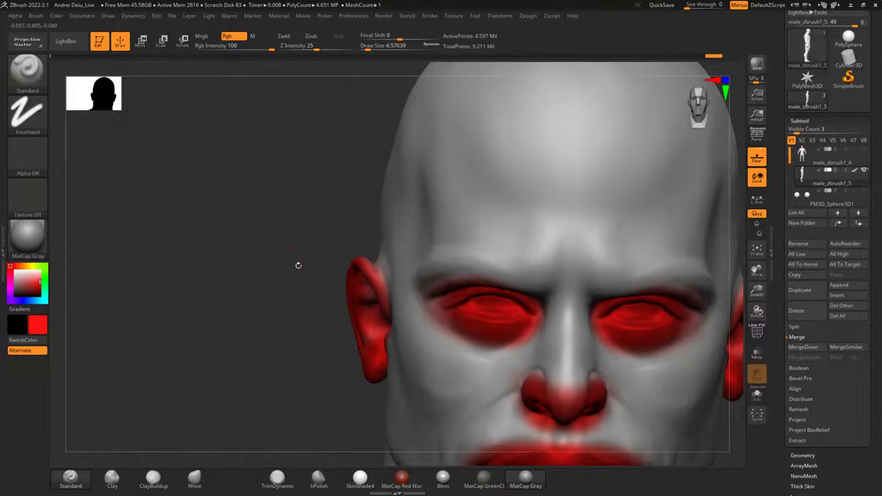
{"action": "left_click_drag", "start_coordinate": [375, 261], "coordinate": [380, 283]}
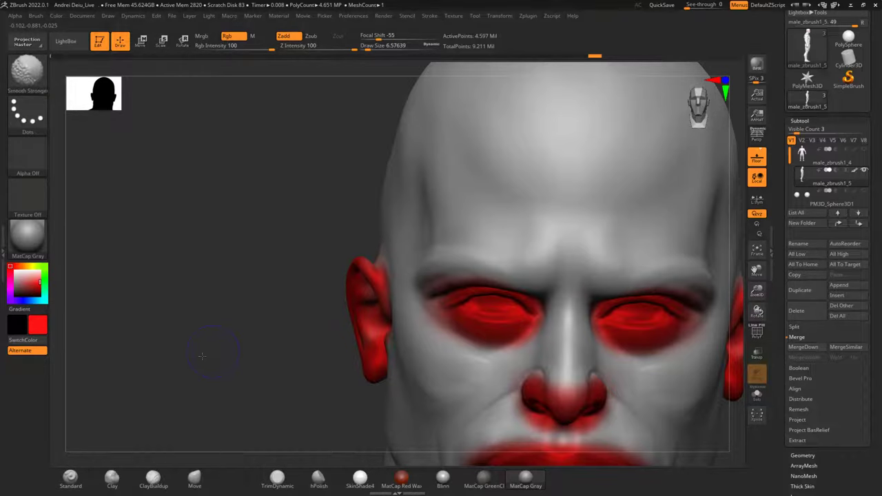
{"action": "left_click_drag", "start_coordinate": [202, 356], "coordinate": [214, 353], "text": "shift"}
DynaMesh the body with the new ears at a resolution of 4096.
{"action": "left_click", "coordinate": [799, 455]}
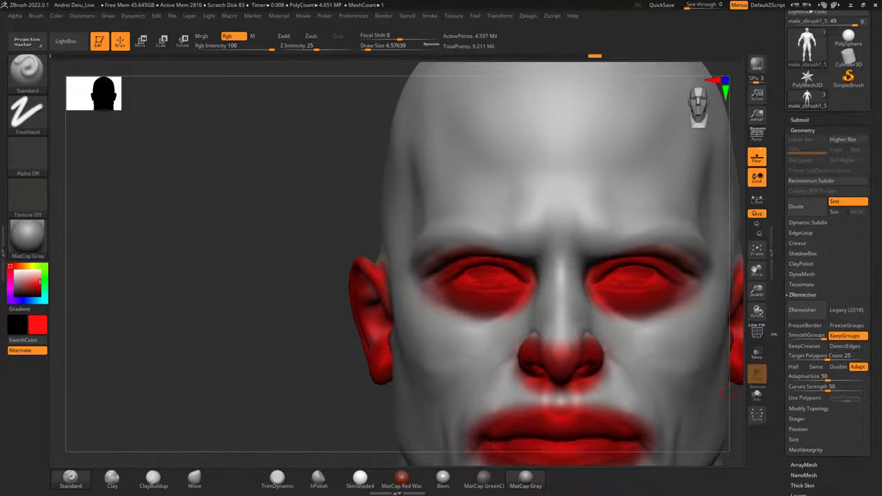
{"action": "left_click", "coordinate": [801, 274]}
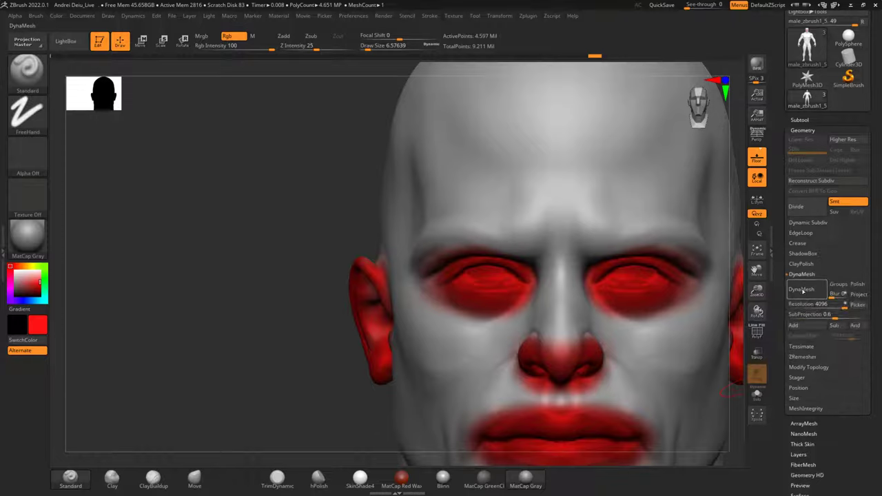
{"action": "left_click", "coordinate": [803, 290]}
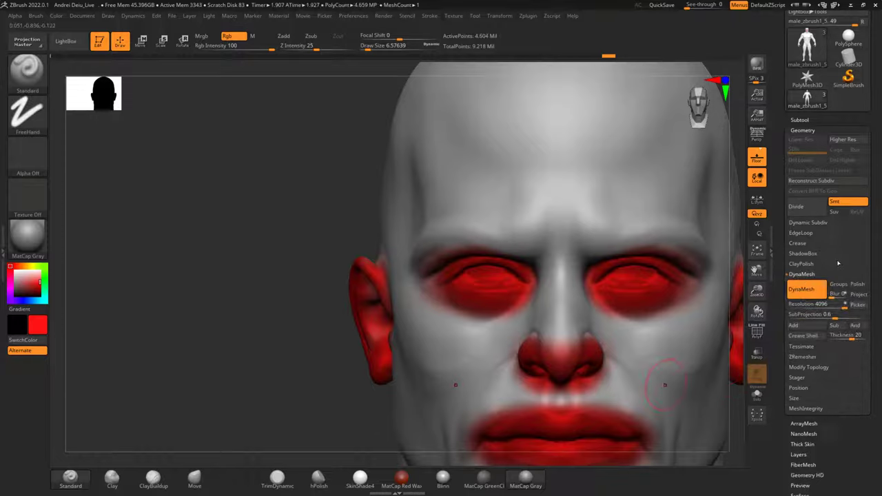
{"action": "left_click", "coordinate": [808, 289]}
{"action": "left_click", "coordinate": [807, 293]}
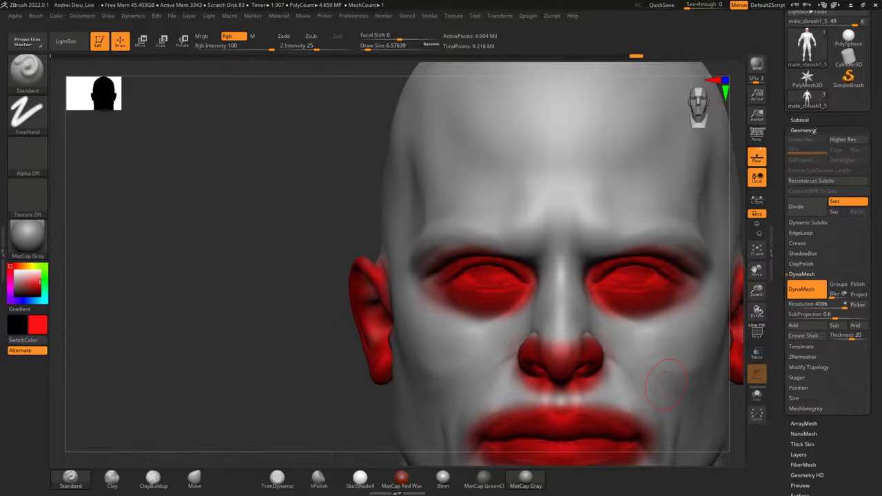
{"action": "left_click_drag", "start_coordinate": [826, 126], "coordinate": [827, 123]}
Duplicate the DynaMeshed body subtool and delete the older male_zbrush1_5 and male_zbrush1_4 subtools.
{"action": "left_click", "coordinate": [801, 117]}
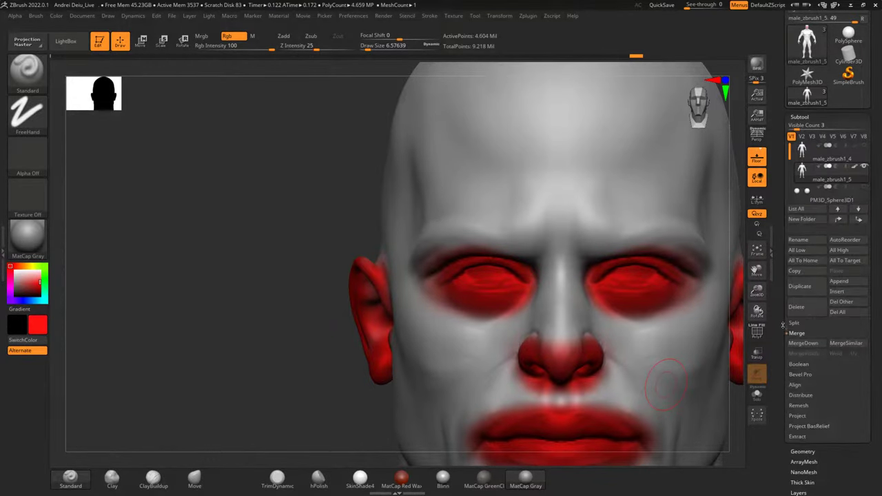
{"action": "left_click", "coordinate": [803, 285]}
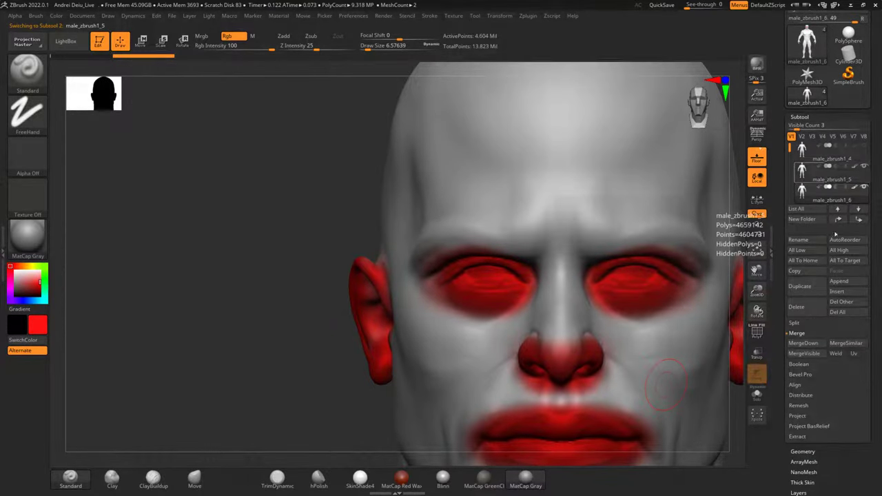
{"action": "left_click", "coordinate": [800, 309]}
{"action": "left_click", "coordinate": [728, 332]}
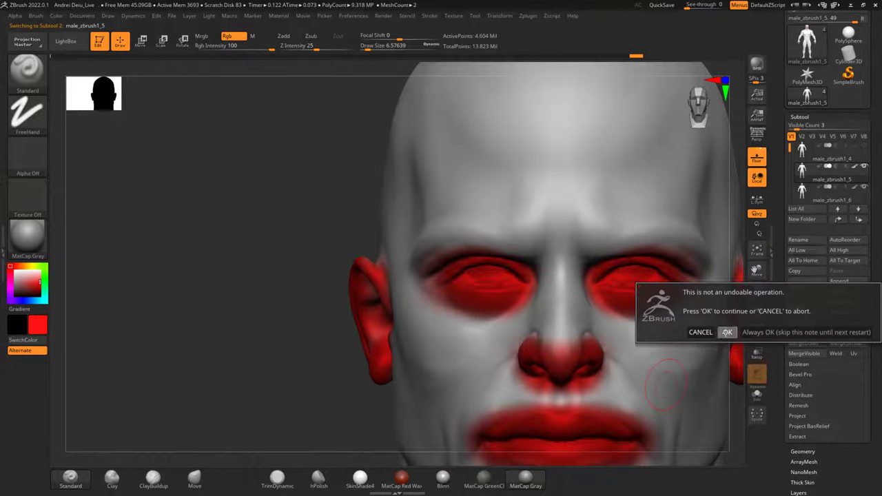
{"action": "left_click", "coordinate": [860, 155]}
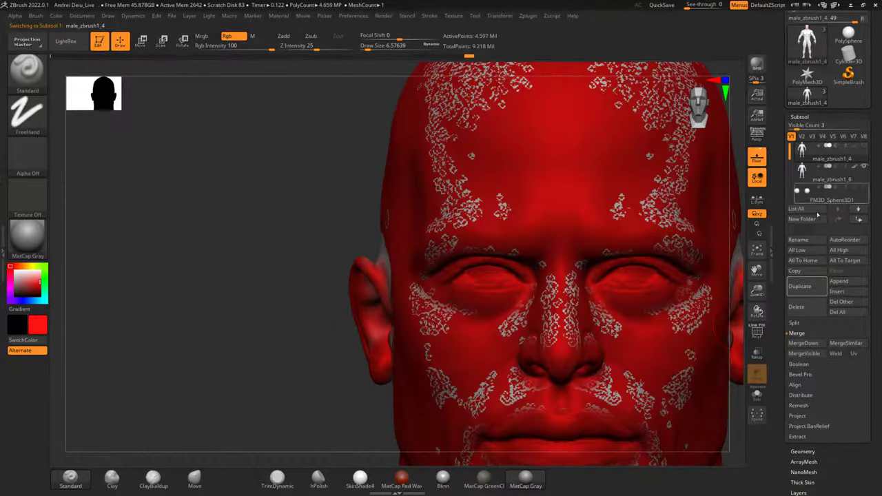
{"action": "left_click", "coordinate": [805, 306]}
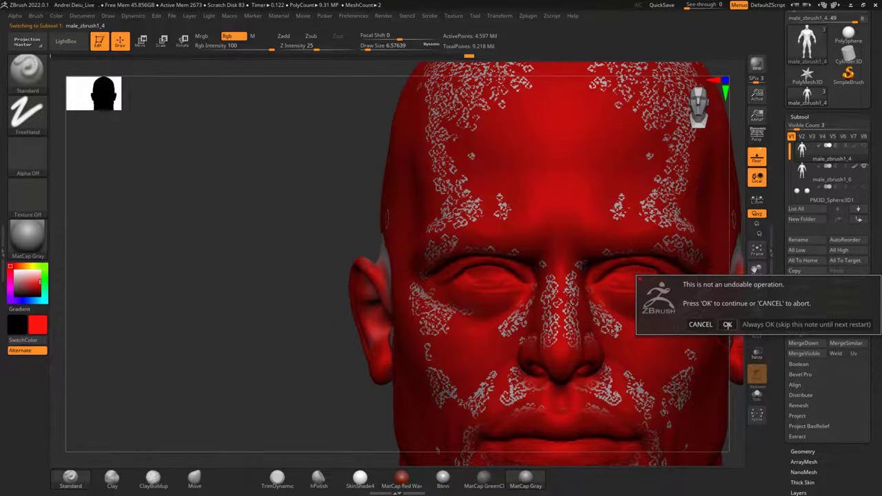
{"action": "left_click", "coordinate": [727, 325]}
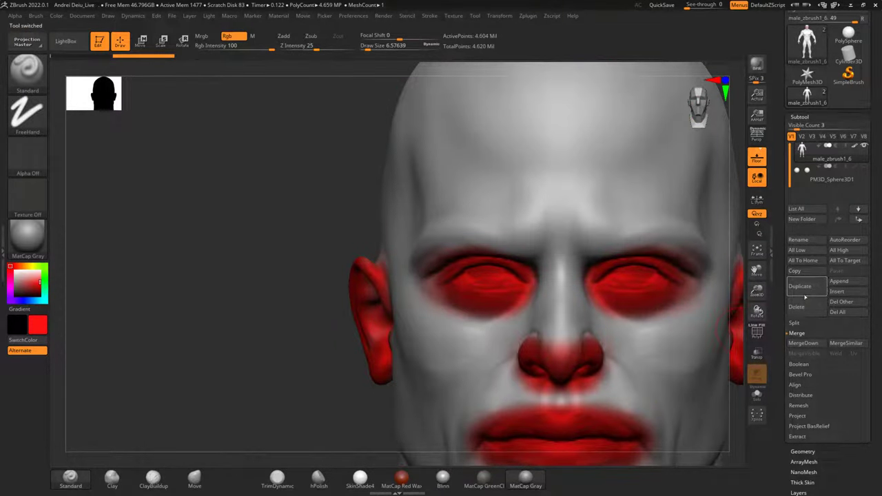
Duplicate male_zbrush1_6, hide it, and turn off DynaMesh on the copy ahead of the ZRemesher settings.
{"action": "left_click", "coordinate": [805, 288]}
{"action": "left_click", "coordinate": [862, 146]}
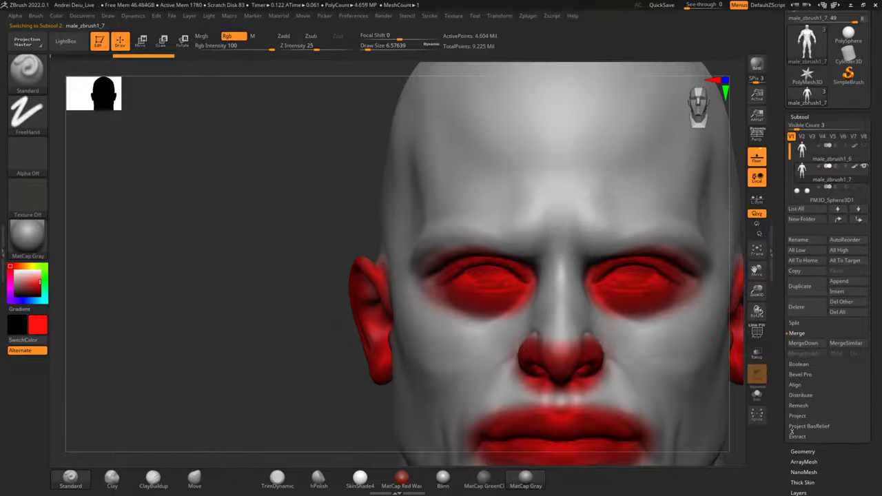
{"action": "left_click", "coordinate": [801, 451]}
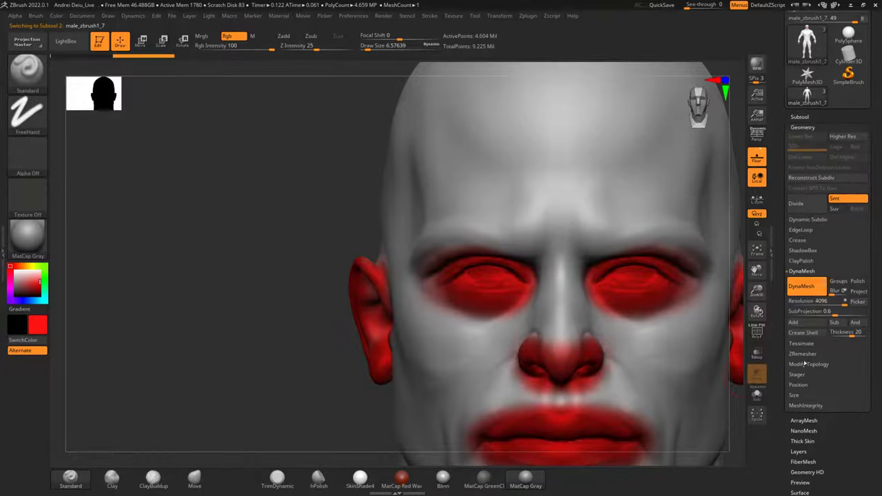
{"action": "left_click", "coordinate": [810, 287]}
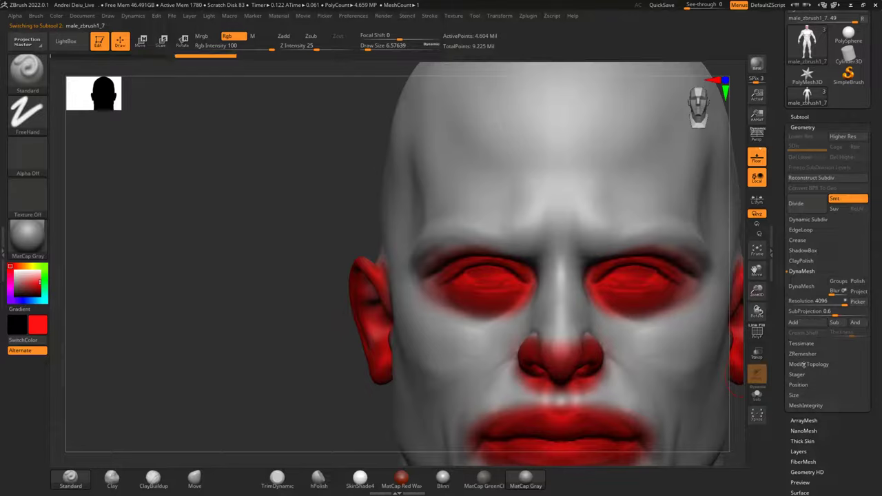
{"action": "left_click", "coordinate": [802, 354]}
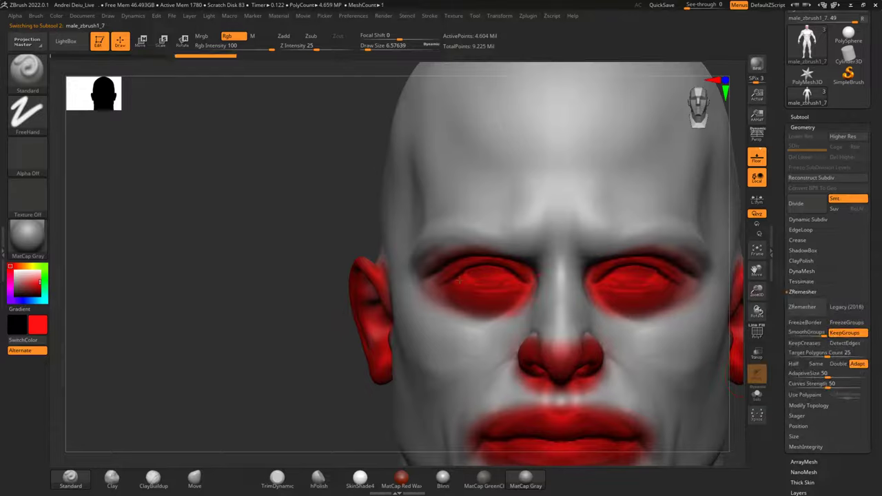
Select the ZRemesherGuides brush for drawing guide curves on the front of the face.
{"action": "left_click", "coordinate": [800, 117]}
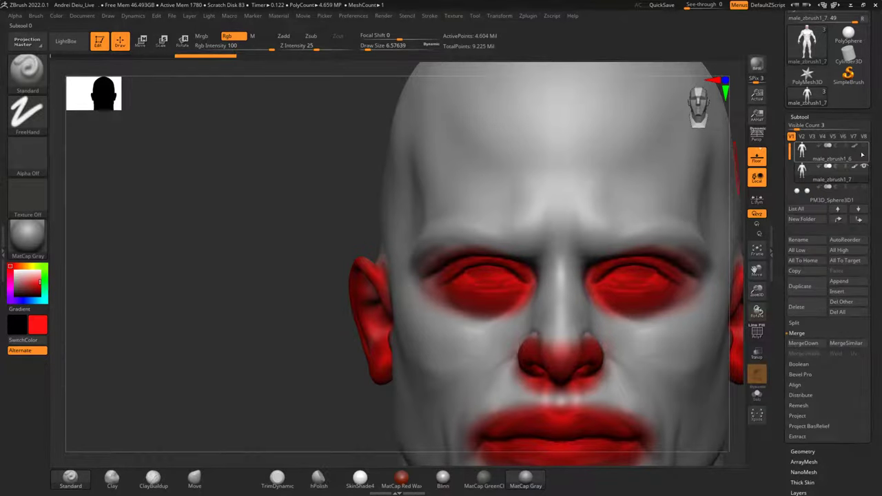
{"action": "left_click_drag", "start_coordinate": [282, 293], "coordinate": [140, 294], "text": "alt"}
{"action": "left_click_drag", "start_coordinate": [669, 283], "coordinate": [678, 200], "text": "alt"}
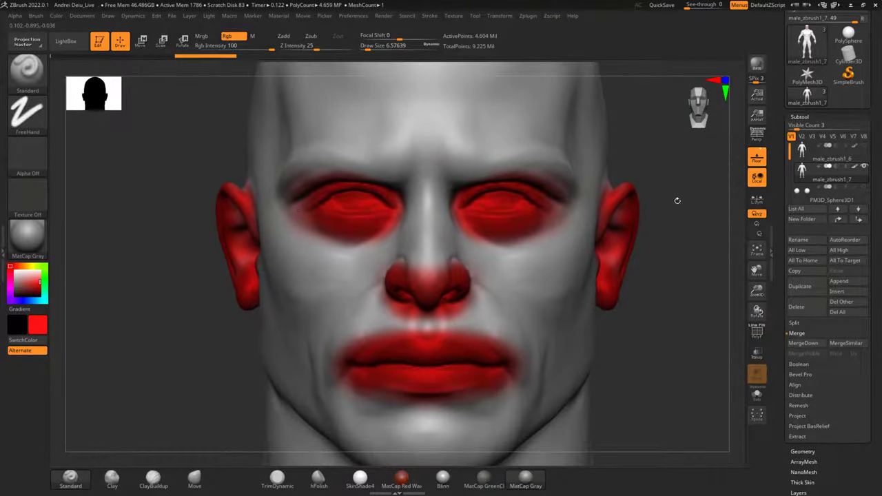
{"action": "left_click", "coordinate": [33, 129]}
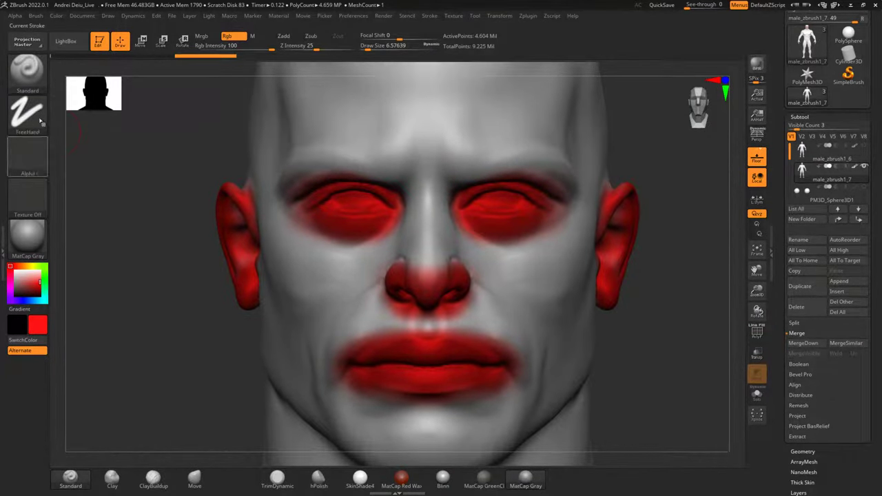
{"action": "left_click", "coordinate": [20, 81]}
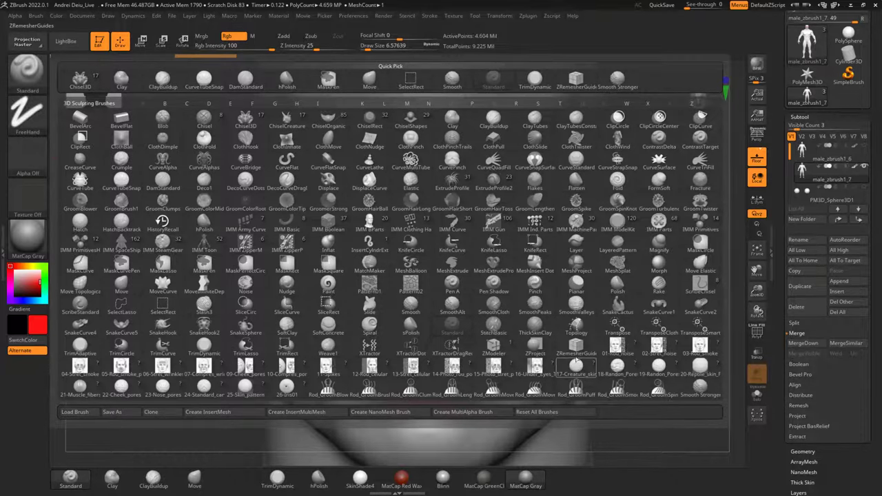
{"action": "left_click", "coordinate": [577, 348]}
{"action": "left_click_drag", "start_coordinate": [710, 223], "coordinate": [663, 318], "text": "alt"}
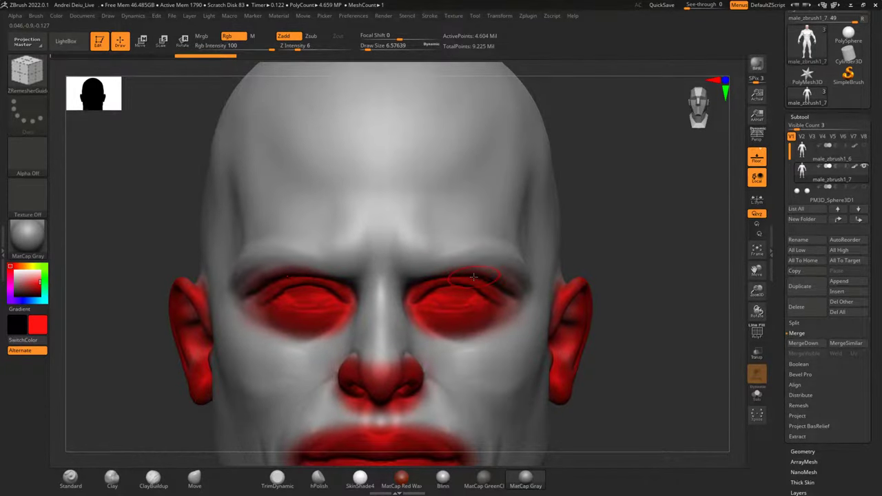
Set the draw size to 1 and draw a closed guide loop around the eyelids of the character's left eye.
{"action": "scroll", "coordinate": [474, 277], "scroll_direction": "up", "scroll_amount": 5}
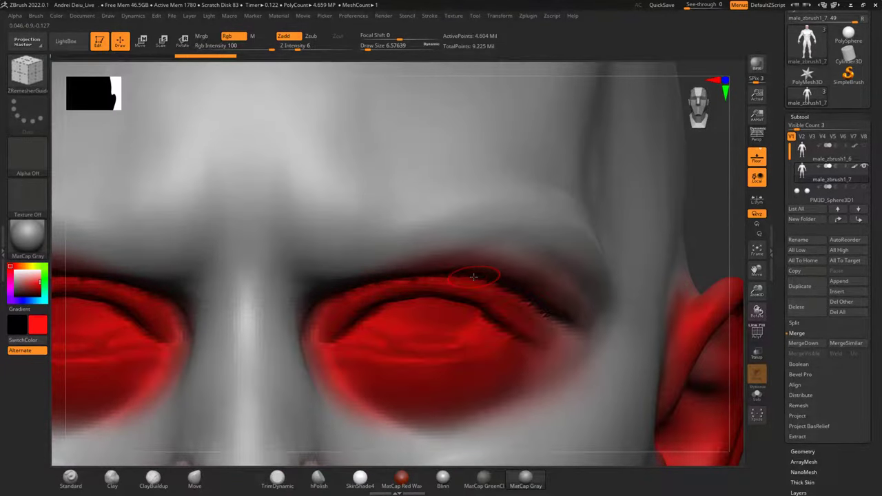
{"action": "left_click_drag", "start_coordinate": [717, 228], "coordinate": [723, 176]}
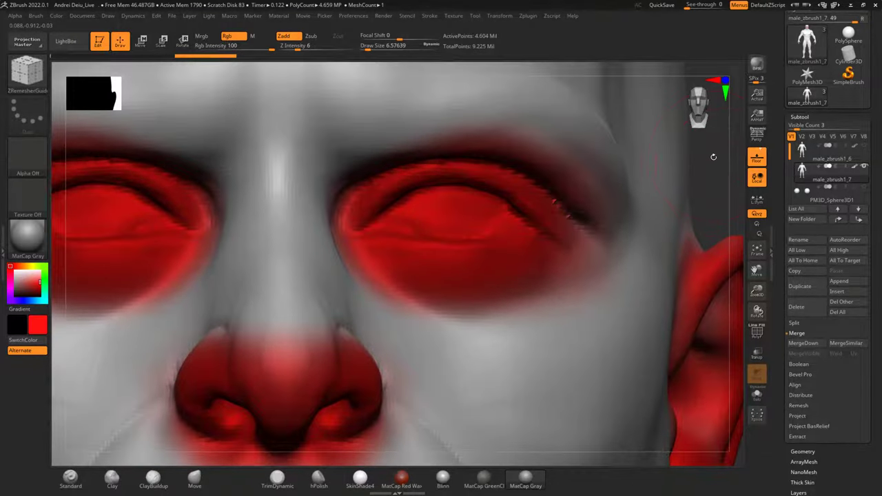
{"action": "key", "text": "space"}
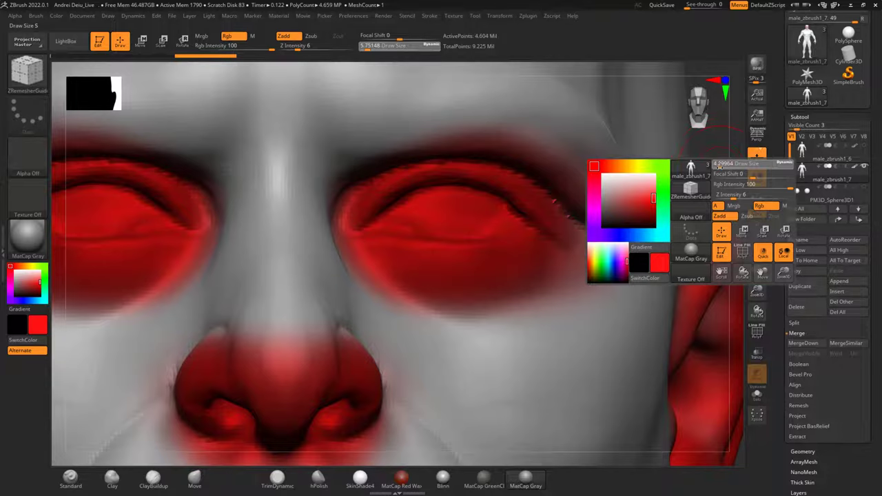
{"action": "mouse_move", "coordinate": [718, 140]}
{"action": "left_mouse_down", "text": "alt"}
{"action": "mouse_move", "coordinate": [669, 204]}
{"action": "mouse_move", "coordinate": [671, 228]}
{"action": "mouse_move", "coordinate": [695, 180]}
{"action": "left_mouse_up", "text": "alt"}
{"action": "left_click_drag", "start_coordinate": [678, 211], "coordinate": [681, 176]}
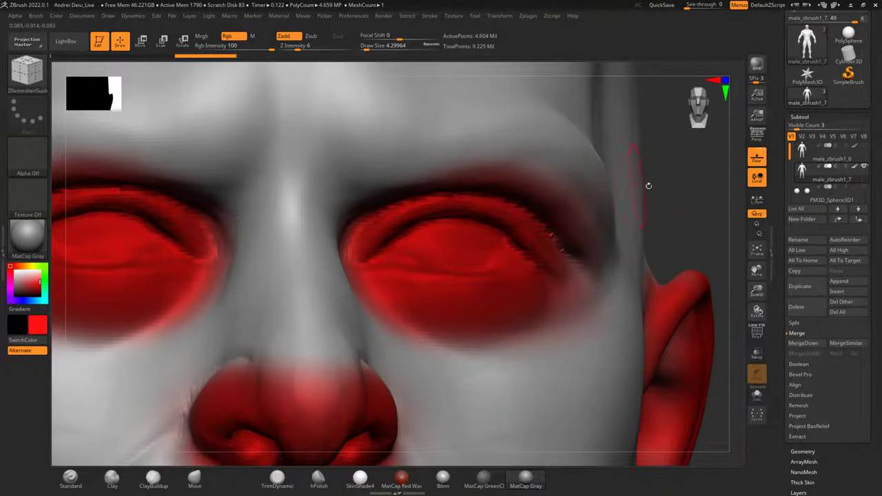
{"action": "key", "text": "space"}
{"action": "type", "text": "1"}
{"action": "key", "text": "Return"}
{"action": "left_click_drag", "start_coordinate": [708, 183], "coordinate": [669, 186], "text": "alt"}
{"action": "scroll", "coordinate": [445, 262], "scroll_direction": "up", "scroll_amount": 4}
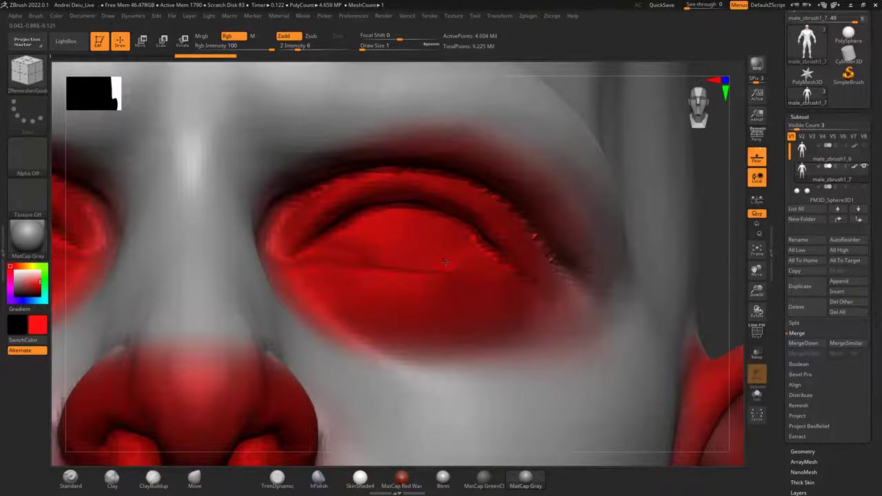
{"action": "left_click_drag", "start_coordinate": [746, 165], "coordinate": [703, 194]}
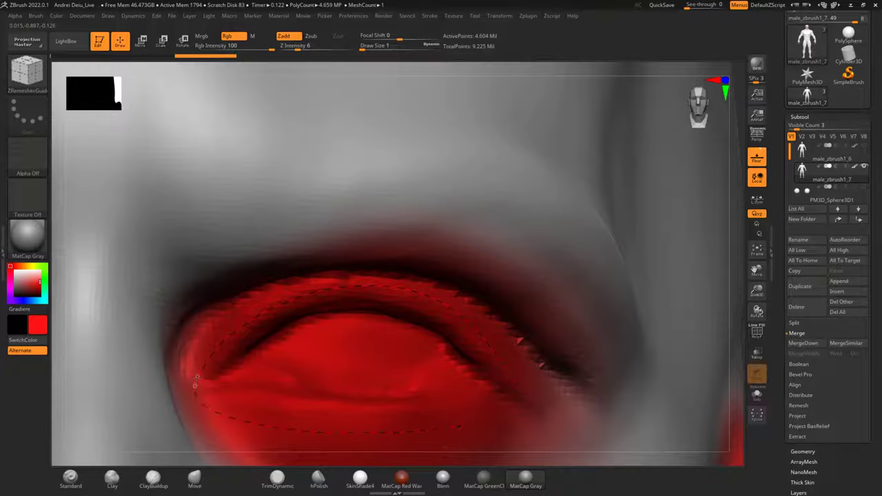
{"action": "left_click_drag", "start_coordinate": [203, 365], "coordinate": [205, 361]}
{"action": "left_click_drag", "start_coordinate": [735, 256], "coordinate": [741, 206], "text": "alt"}
{"action": "left_click_drag", "start_coordinate": [525, 262], "coordinate": [670, 238], "text": "alt"}
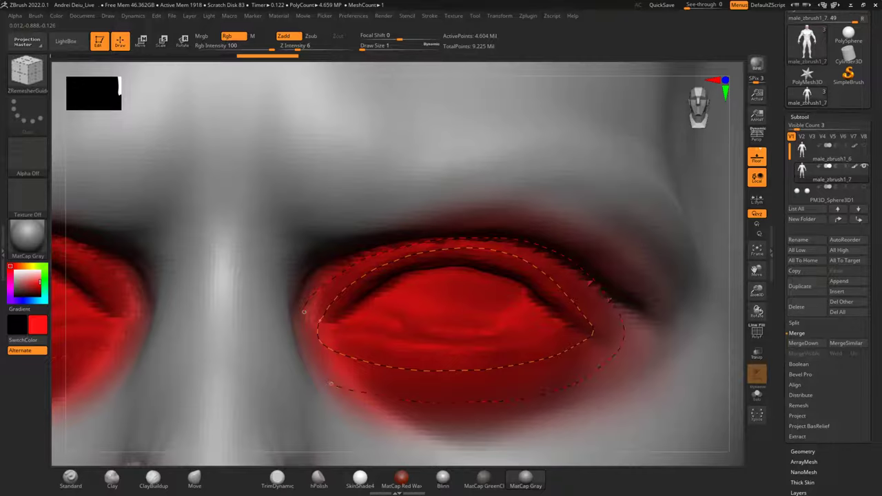
{"action": "left_click_drag", "start_coordinate": [306, 319], "coordinate": [305, 313]}
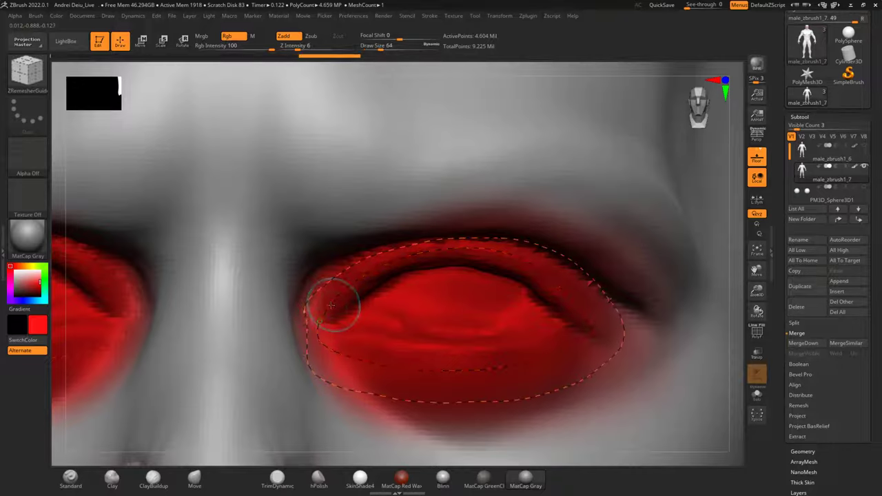
{"action": "key", "text": "ctrl+z"}
{"action": "left_click_drag", "start_coordinate": [318, 278], "coordinate": [374, 241]}
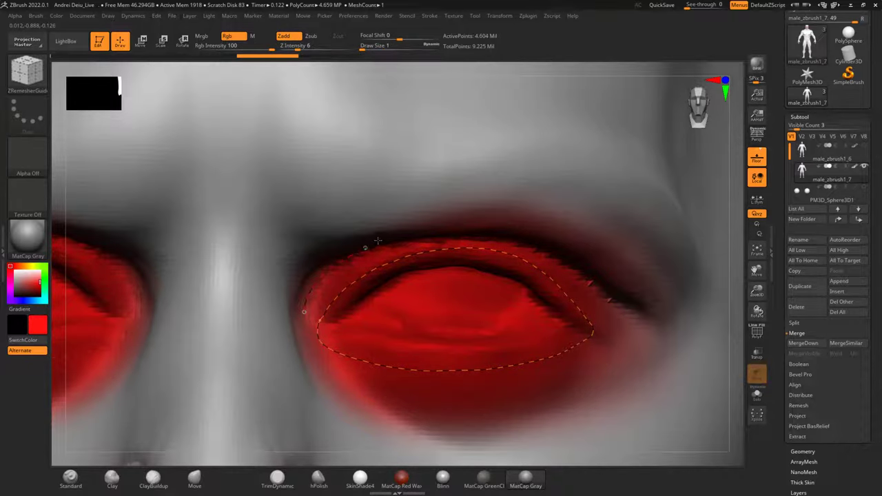
{"action": "left_click_drag", "start_coordinate": [462, 222], "coordinate": [513, 226]}
{"action": "key", "text": "ctrl+z"}
Draw a second, larger closed guide loop around the eyelid loop of the character's left eye.
{"action": "left_click_drag", "start_coordinate": [733, 259], "coordinate": [739, 229]}
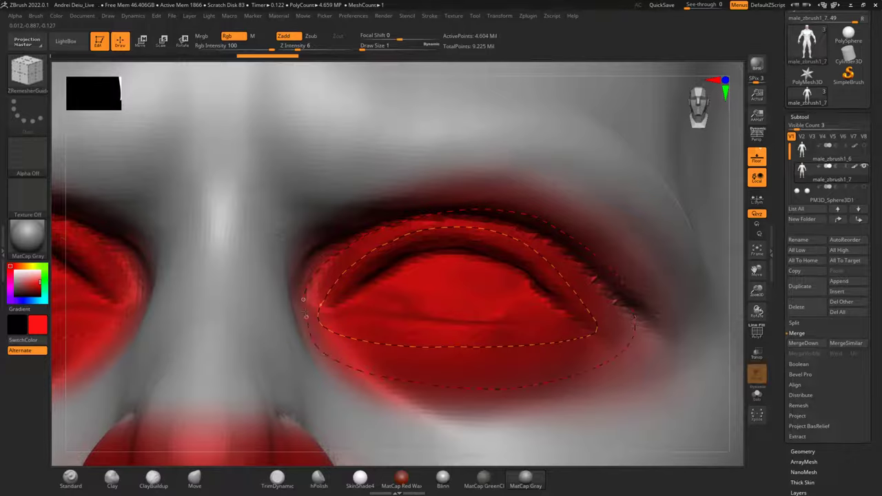
{"action": "left_click_drag", "start_coordinate": [304, 299], "coordinate": [304, 300]}
Draw a closed guide loop around the outer rim of the character's left nostril.
{"action": "mouse_move", "coordinate": [741, 328]}
{"action": "left_mouse_down", "text": "alt"}
{"action": "mouse_move", "coordinate": [753, 266]}
{"action": "mouse_move", "coordinate": [739, 303]}
{"action": "mouse_move", "coordinate": [726, 281]}
{"action": "mouse_move", "coordinate": [731, 213]}
{"action": "left_mouse_up", "text": "alt"}
{"action": "left_click_drag", "start_coordinate": [732, 386], "coordinate": [736, 249], "text": "alt"}
{"action": "left_click_drag", "start_coordinate": [693, 292], "coordinate": [583, 279]}
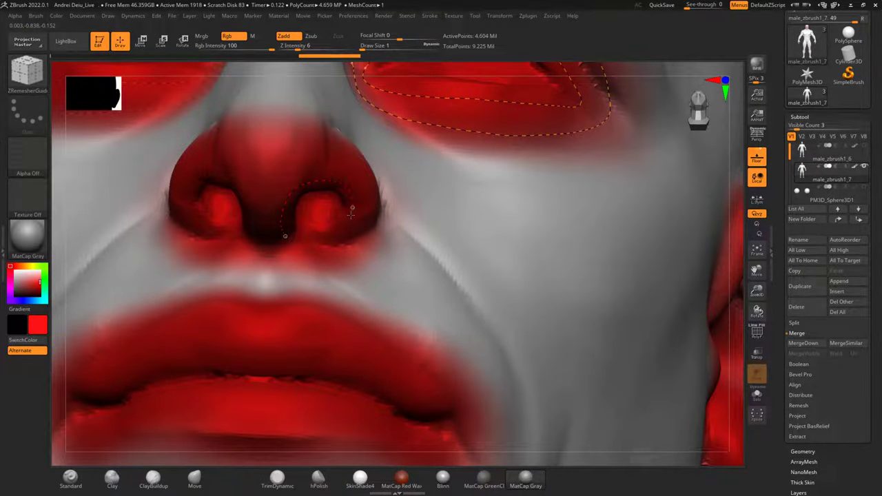
{"action": "left_click_drag", "start_coordinate": [286, 239], "coordinate": [288, 240]}
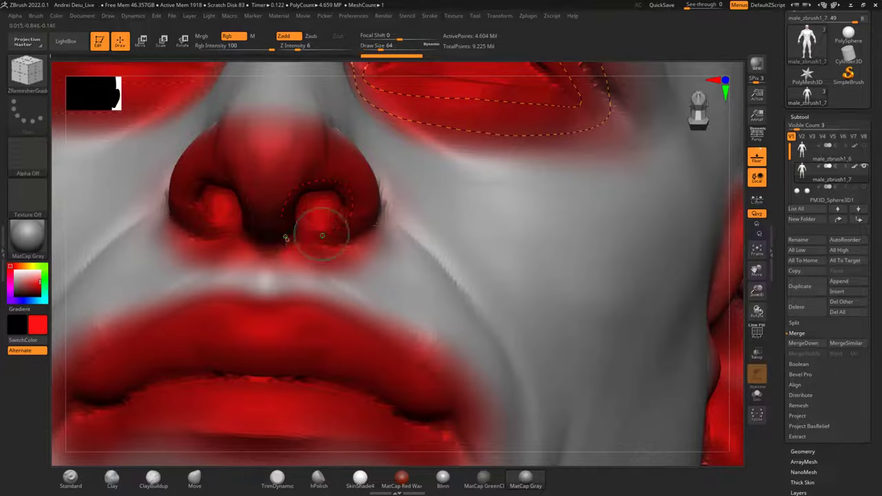
{"action": "mouse_move", "coordinate": [732, 254]}
{"action": "left_mouse_down", "text": "alt"}
{"action": "mouse_move", "coordinate": [737, 263]}
{"action": "mouse_move", "coordinate": [738, 244]}
{"action": "mouse_move", "coordinate": [710, 235]}
{"action": "left_mouse_up", "text": "alt"}
{"action": "key", "text": "ctrl+z"}
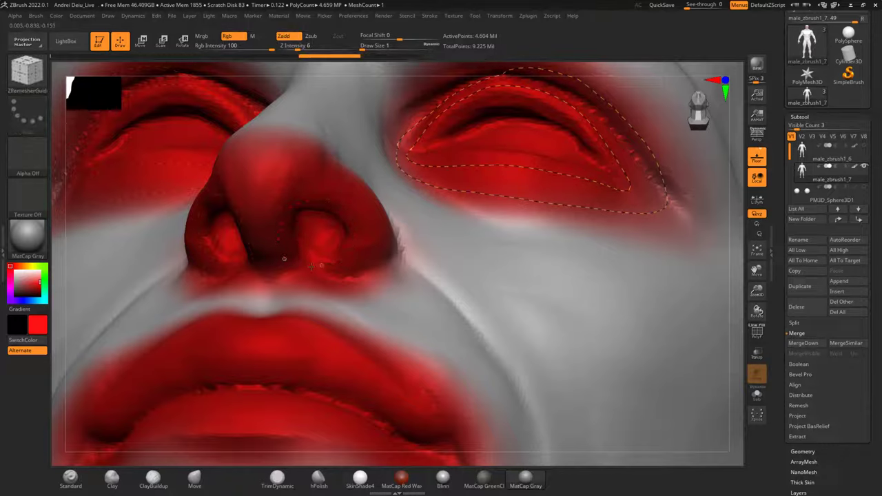
{"action": "left_click_drag", "start_coordinate": [284, 261], "coordinate": [284, 259]}
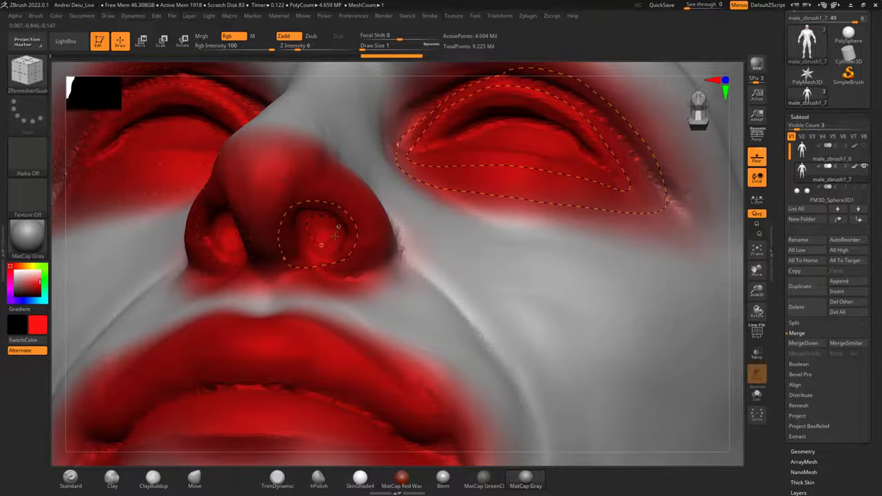
Draw a smaller closed guide loop inside the nostril opening, within the rim loop.
{"action": "left_click_drag", "start_coordinate": [336, 235], "coordinate": [320, 244]}
{"action": "key", "text": "ctrl+z"}
{"action": "mouse_move", "coordinate": [736, 297]}
{"action": "left_mouse_down", "text": "alt"}
{"action": "mouse_move", "coordinate": [729, 330]}
{"action": "mouse_move", "coordinate": [737, 250]}
{"action": "left_mouse_up", "text": "alt"}
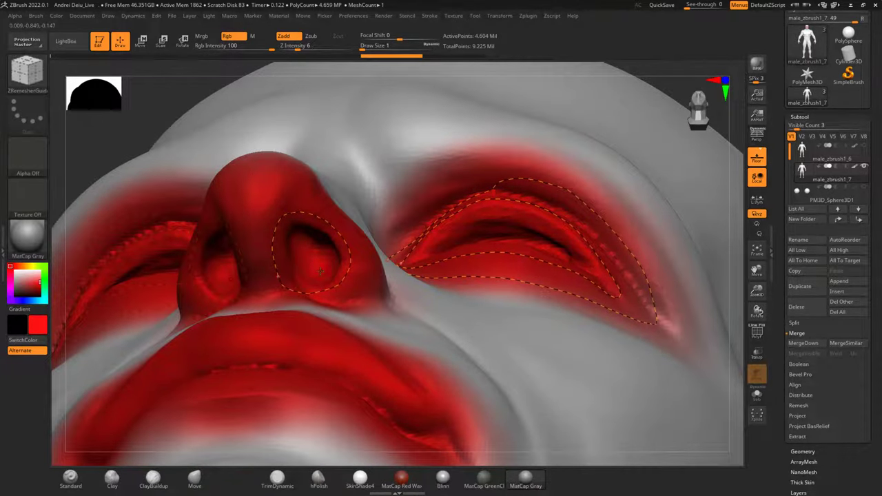
{"action": "mouse_move", "coordinate": [329, 239]}
{"action": "left_mouse_down"}
{"action": "mouse_move", "coordinate": [332, 261]}
{"action": "mouse_move", "coordinate": [320, 269]}
{"action": "left_mouse_up"}
{"action": "key", "text": "ctrl+z"}
{"action": "left_click_drag", "start_coordinate": [330, 249], "coordinate": [321, 277]}
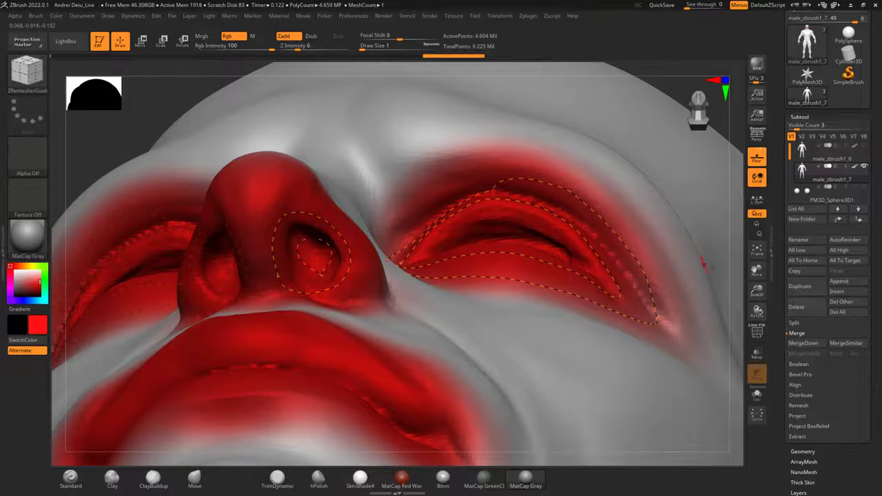
Draw a guide along the outer rim of the character's left ear, from its front fold around to the earlobe.
{"action": "left_click_drag", "start_coordinate": [731, 265], "coordinate": [718, 310]}
{"action": "mouse_move", "coordinate": [732, 303]}
{"action": "left_mouse_down", "text": "alt"}
{"action": "mouse_move", "coordinate": [740, 240]}
{"action": "mouse_move", "coordinate": [741, 252]}
{"action": "mouse_move", "coordinate": [677, 324]}
{"action": "left_mouse_up", "text": "alt"}
{"action": "mouse_move", "coordinate": [631, 302]}
{"action": "left_mouse_down", "text": "alt"}
{"action": "mouse_move", "coordinate": [660, 278]}
{"action": "mouse_move", "coordinate": [645, 303]}
{"action": "left_mouse_up", "text": "alt"}
{"action": "left_click_drag", "start_coordinate": [644, 304], "coordinate": [606, 283]}
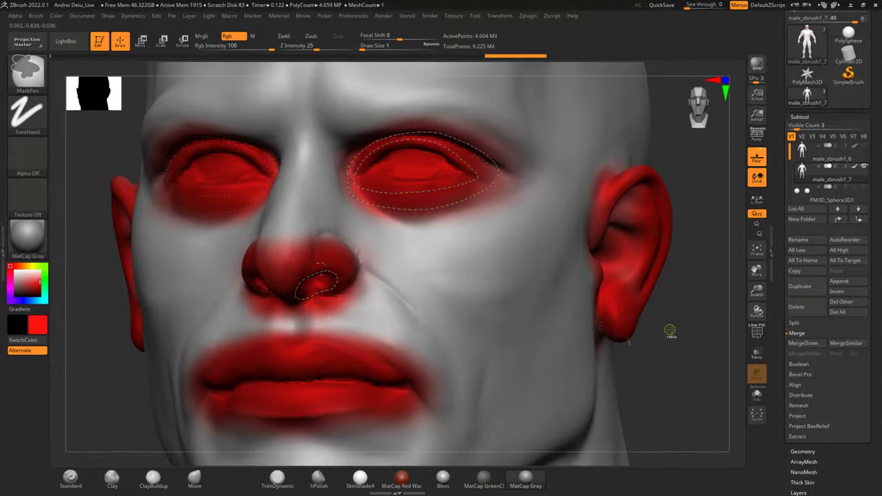
{"action": "left_click_drag", "start_coordinate": [667, 335], "coordinate": [556, 267]}
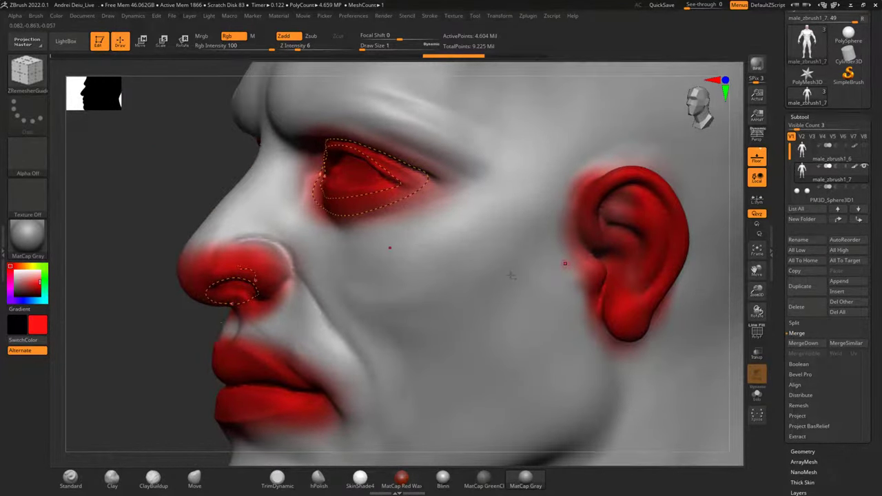
{"action": "left_click_drag", "start_coordinate": [168, 363], "coordinate": [29, 357], "text": "alt"}
{"action": "mouse_move", "coordinate": [740, 301]}
{"action": "left_mouse_down", "text": "alt"}
{"action": "mouse_move", "coordinate": [686, 336]}
{"action": "mouse_move", "coordinate": [701, 307]}
{"action": "left_mouse_up", "text": "alt"}
{"action": "mouse_move", "coordinate": [412, 282]}
{"action": "left_mouse_down"}
{"action": "mouse_move", "coordinate": [404, 253]}
{"action": "mouse_move", "coordinate": [411, 226]}
{"action": "mouse_move", "coordinate": [465, 208]}
{"action": "mouse_move", "coordinate": [486, 220]}
{"action": "mouse_move", "coordinate": [497, 247]}
{"action": "mouse_move", "coordinate": [486, 301]}
{"action": "mouse_move", "coordinate": [456, 355]}
{"action": "mouse_move", "coordinate": [435, 368]}
{"action": "mouse_move", "coordinate": [421, 357]}
{"action": "left_mouse_up"}
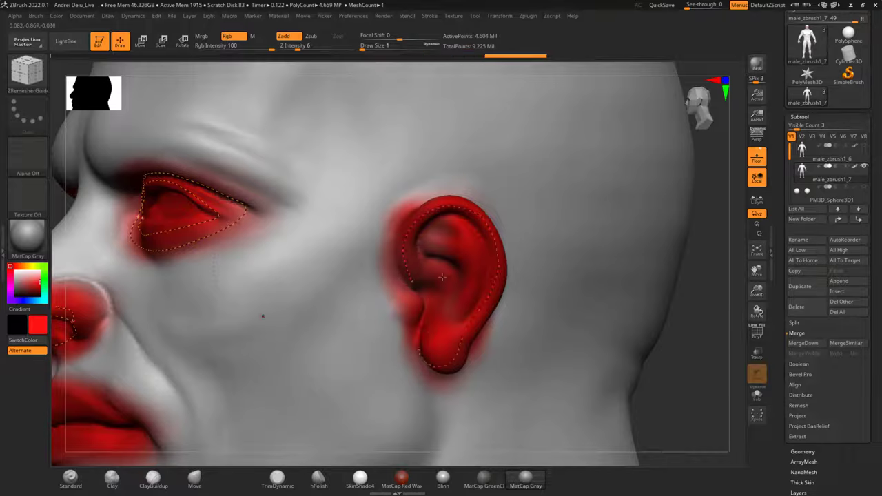
Draw guides along the ear's inner ridge and down the front edge of the ear toward the jaw.
{"action": "left_click_drag", "start_coordinate": [425, 248], "coordinate": [455, 251]}
{"action": "left_click_drag", "start_coordinate": [465, 300], "coordinate": [441, 318]}
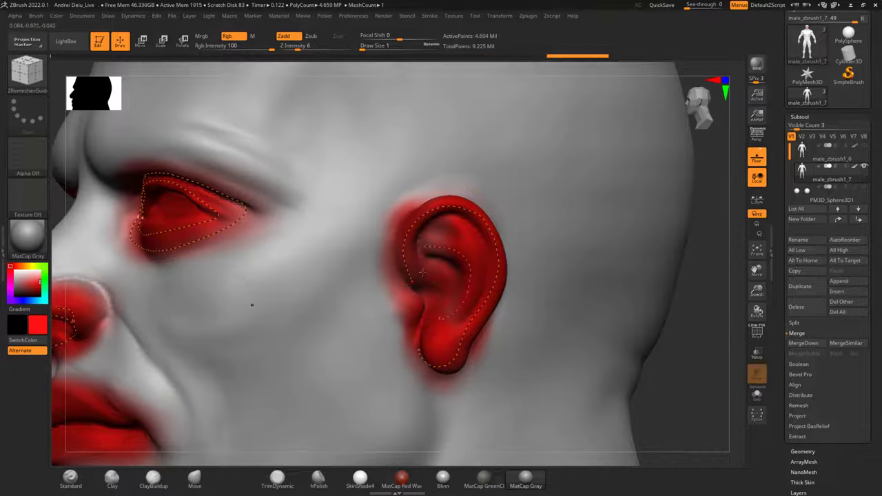
{"action": "mouse_move", "coordinate": [420, 265]}
{"action": "left_mouse_down"}
{"action": "mouse_move", "coordinate": [440, 281]}
{"action": "mouse_move", "coordinate": [431, 310]}
{"action": "mouse_move", "coordinate": [395, 335]}
{"action": "left_mouse_up"}
Draw a guide from below the ear along the jawline to the middle of the chin.
{"action": "left_click_drag", "start_coordinate": [704, 352], "coordinate": [744, 185], "text": "alt"}
{"action": "scroll", "coordinate": [430, 276], "scroll_direction": "down", "scroll_amount": 2}
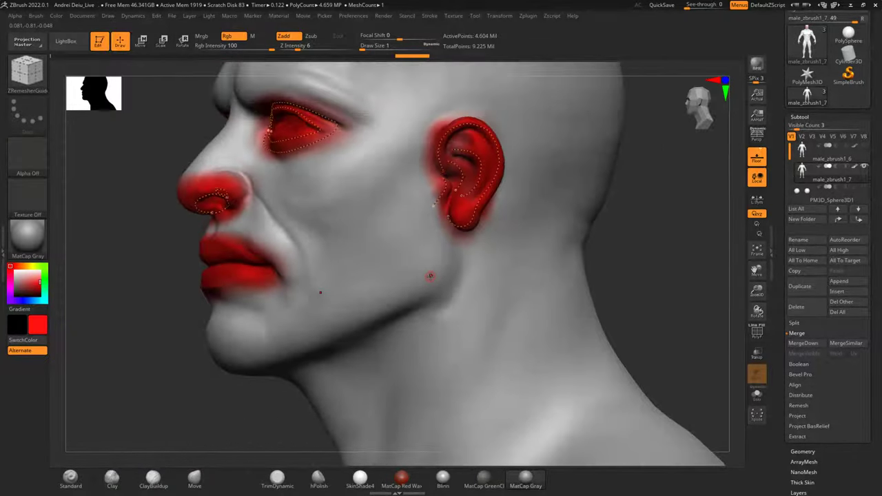
{"action": "left_click_drag", "start_coordinate": [175, 370], "coordinate": [259, 350]}
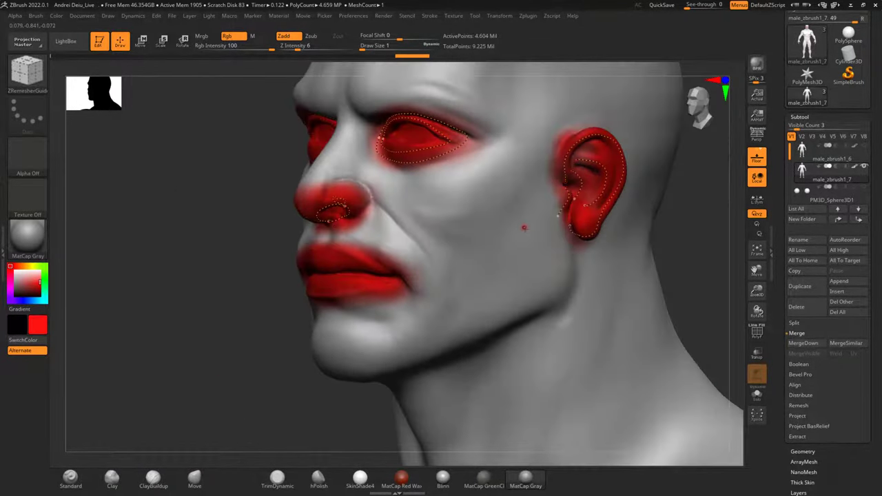
{"action": "mouse_move", "coordinate": [553, 230]}
{"action": "left_mouse_down"}
{"action": "mouse_move", "coordinate": [560, 258]}
{"action": "mouse_move", "coordinate": [527, 305]}
{"action": "mouse_move", "coordinate": [449, 336]}
{"action": "left_mouse_up"}
{"action": "left_click_drag", "start_coordinate": [346, 371], "coordinate": [325, 371]}
{"action": "left_click_drag", "start_coordinate": [241, 412], "coordinate": [247, 435]}
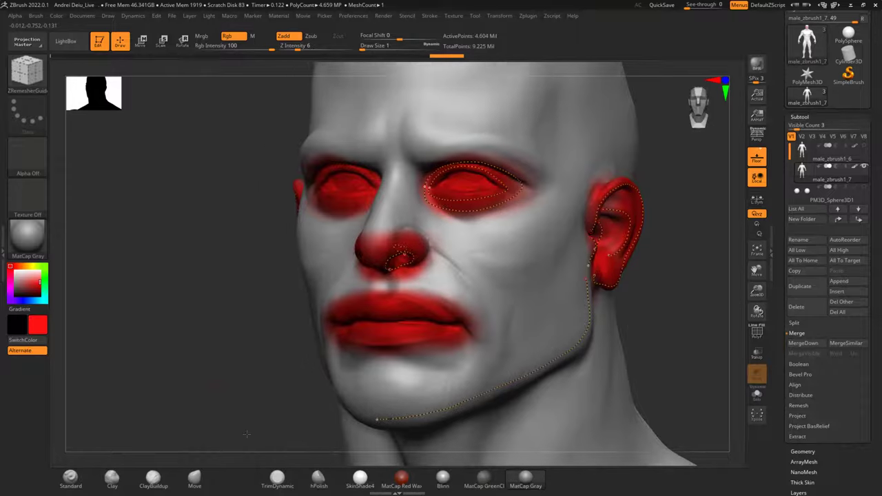
Draw a guide from the nose wing along the nasolabial fold, around the mouth and onto the chin.
{"action": "left_click_drag", "start_coordinate": [312, 366], "coordinate": [278, 356]}
{"action": "mouse_move", "coordinate": [403, 234]}
{"action": "left_mouse_down"}
{"action": "mouse_move", "coordinate": [451, 282]}
{"action": "mouse_move", "coordinate": [474, 325]}
{"action": "mouse_move", "coordinate": [484, 383]}
{"action": "left_mouse_up"}
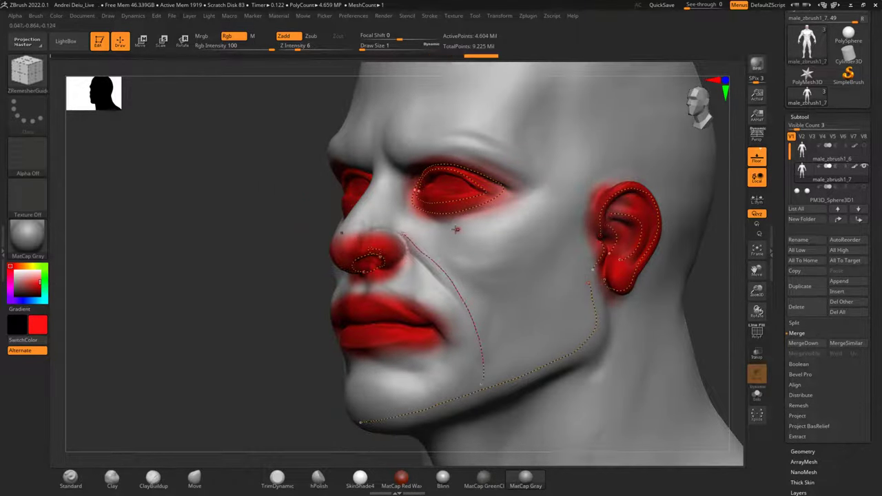
{"action": "key", "text": "ctrl+z"}
{"action": "left_click_drag", "start_coordinate": [221, 276], "coordinate": [307, 273]}
{"action": "mouse_move", "coordinate": [640, 263]}
{"action": "left_mouse_down"}
{"action": "mouse_move", "coordinate": [369, 233]}
{"action": "mouse_move", "coordinate": [412, 240]}
{"action": "mouse_move", "coordinate": [472, 331]}
{"action": "mouse_move", "coordinate": [437, 379]}
{"action": "mouse_move", "coordinate": [366, 390]}
{"action": "left_mouse_up"}
Draw a second guide from the side of the nose down the cheek, just outside the nasolabial guide.
{"action": "mouse_move", "coordinate": [380, 218]}
{"action": "left_mouse_down"}
{"action": "mouse_move", "coordinate": [440, 252]}
{"action": "mouse_move", "coordinate": [514, 355]}
{"action": "mouse_move", "coordinate": [510, 370]}
{"action": "left_mouse_up"}
{"action": "key", "text": "ctrl+z"}
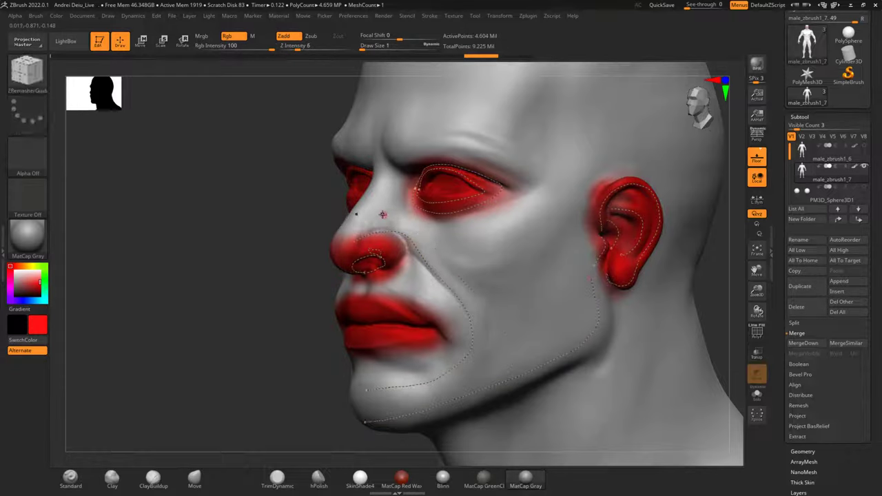
{"action": "mouse_move", "coordinate": [383, 215]}
{"action": "left_mouse_down"}
{"action": "mouse_move", "coordinate": [433, 247]}
{"action": "mouse_move", "coordinate": [481, 308]}
{"action": "mouse_move", "coordinate": [486, 331]}
{"action": "mouse_move", "coordinate": [450, 387]}
{"action": "left_mouse_up"}
{"action": "mouse_move", "coordinate": [401, 210]}
{"action": "left_mouse_down"}
{"action": "mouse_move", "coordinate": [461, 245]}
{"action": "mouse_move", "coordinate": [491, 281]}
{"action": "mouse_move", "coordinate": [505, 337]}
{"action": "mouse_move", "coordinate": [502, 370]}
{"action": "left_mouse_up"}
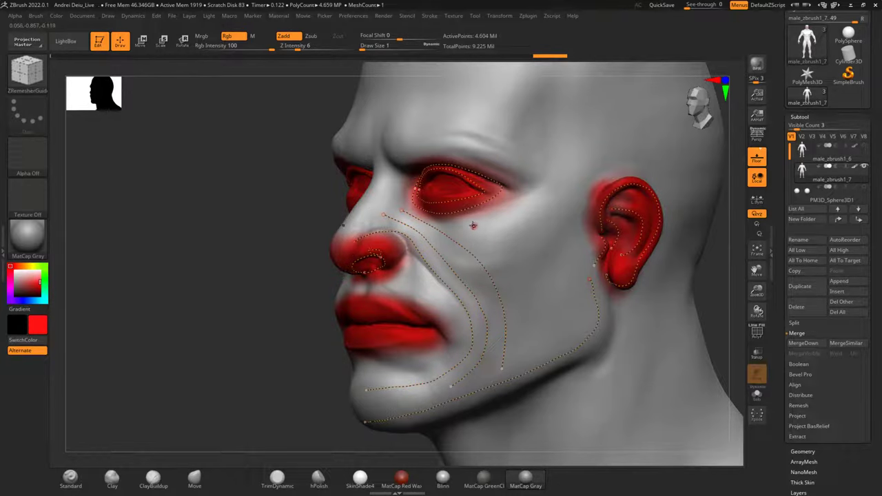
{"action": "left_click_drag", "start_coordinate": [734, 288], "coordinate": [822, 286]}
{"action": "mouse_move", "coordinate": [627, 259]}
{"action": "left_mouse_down", "text": "shift"}
{"action": "mouse_move", "coordinate": [632, 276]}
{"action": "mouse_move", "coordinate": [566, 267]}
{"action": "left_mouse_up", "text": "shift"}
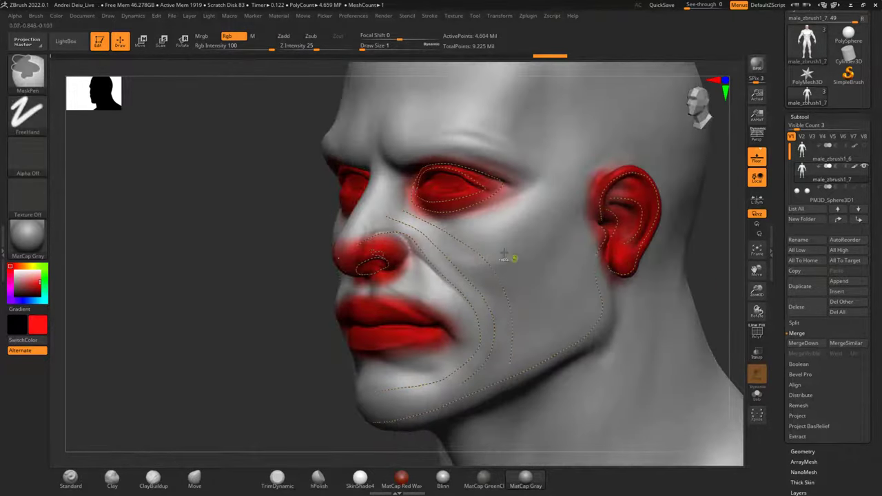
{"action": "key", "text": "ctrl+z"}
Draw a guide from the middle of the upper lip around the mouth corner to the middle of the lower lip.
{"action": "left_click_drag", "start_coordinate": [208, 323], "coordinate": [482, 296]}
{"action": "left_click_drag", "start_coordinate": [590, 305], "coordinate": [636, 275], "text": "shift"}
{"action": "scroll", "coordinate": [462, 288], "scroll_direction": "up", "scroll_amount": 4}
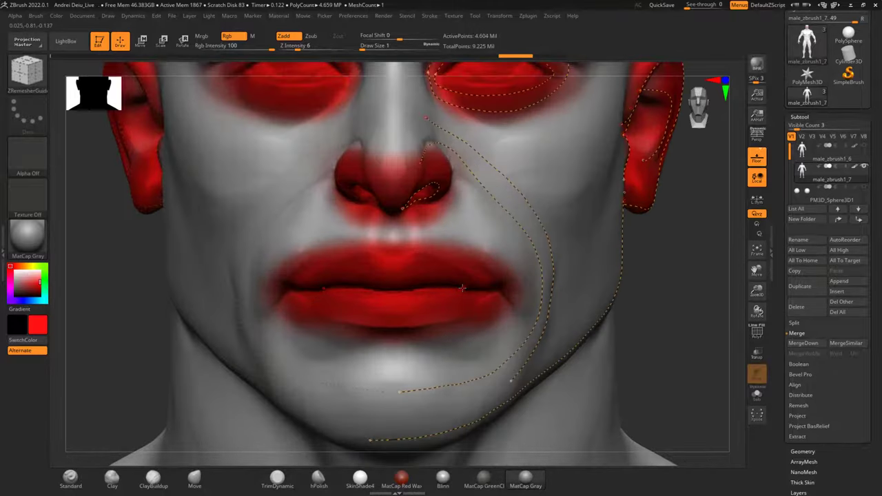
{"action": "scroll", "coordinate": [461, 288], "scroll_direction": "up", "scroll_amount": 3}
{"action": "left_click_drag", "start_coordinate": [737, 296], "coordinate": [679, 274]}
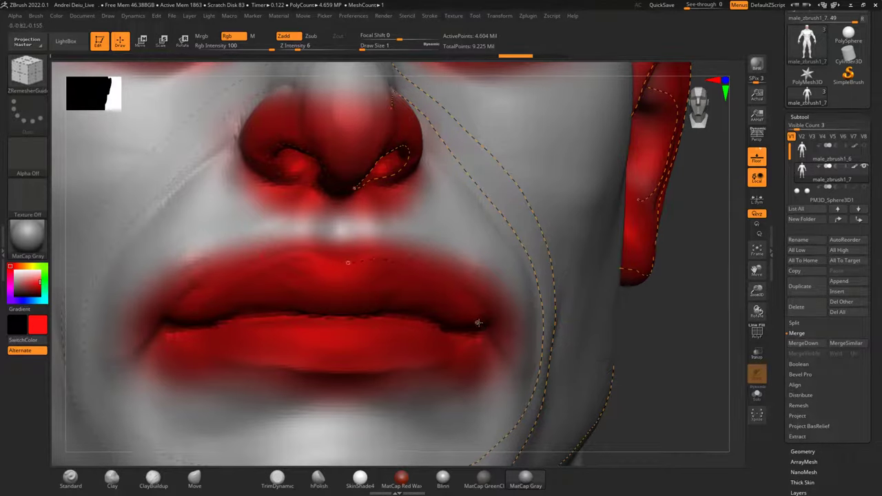
{"action": "left_click_drag", "start_coordinate": [389, 368], "coordinate": [330, 369]}
{"action": "left_click_drag", "start_coordinate": [691, 303], "coordinate": [698, 345], "text": "shift"}
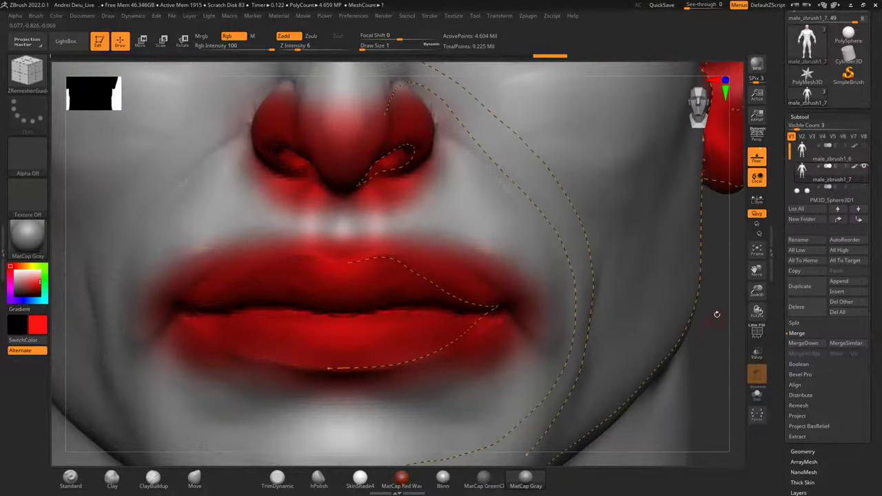
{"action": "key", "text": "ctrl+z"}
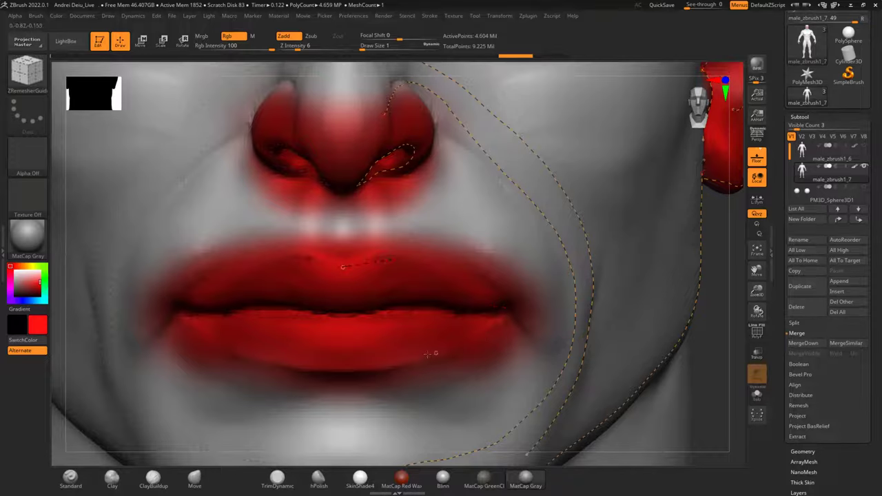
{"action": "left_click_drag", "start_coordinate": [344, 363], "coordinate": [339, 364]}
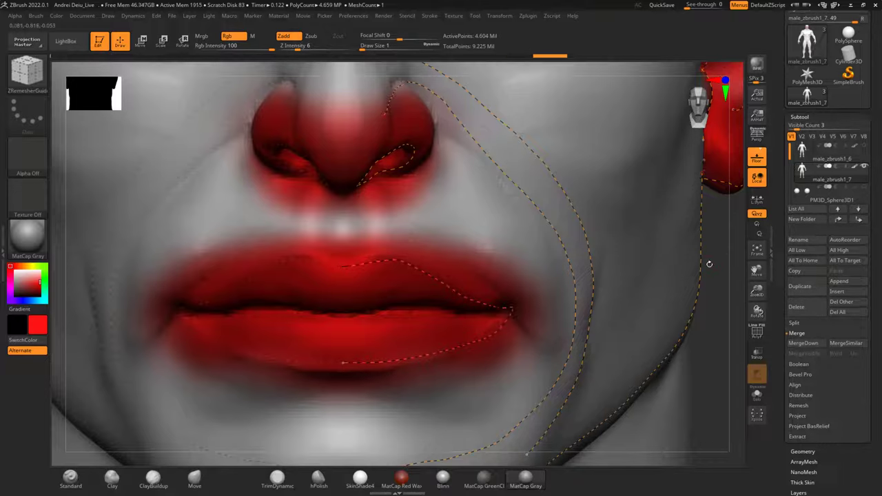
Draw three horizontal guides from the centre of the nose bridge to the inner corner of the eye.
{"action": "mouse_move", "coordinate": [724, 254]}
{"action": "left_mouse_down", "text": "alt"}
{"action": "mouse_move", "coordinate": [629, 399]}
{"action": "mouse_move", "coordinate": [681, 341]}
{"action": "left_mouse_up", "text": "alt"}
{"action": "mouse_move", "coordinate": [691, 277]}
{"action": "left_mouse_down", "text": "alt"}
{"action": "mouse_move", "coordinate": [717, 252]}
{"action": "mouse_move", "coordinate": [707, 273]}
{"action": "left_mouse_up", "text": "alt"}
{"action": "left_click_drag", "start_coordinate": [691, 221], "coordinate": [671, 208]}
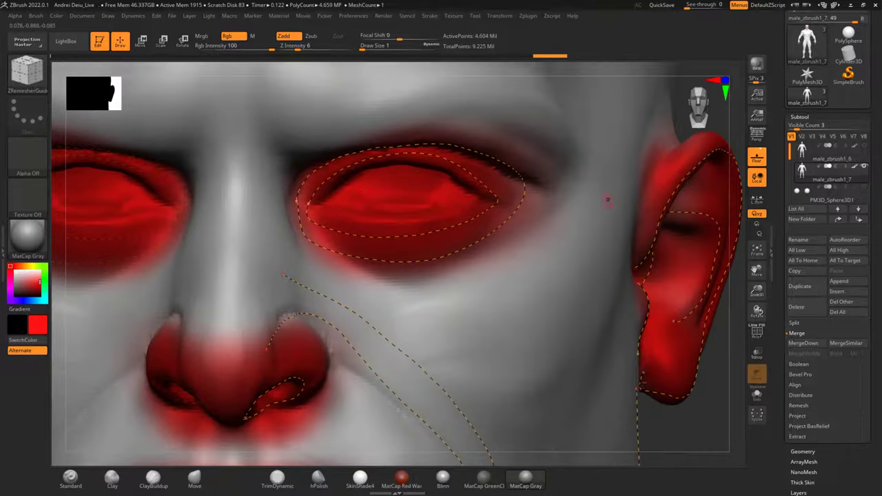
{"action": "left_click_drag", "start_coordinate": [234, 174], "coordinate": [318, 187]}
{"action": "left_click_drag", "start_coordinate": [233, 200], "coordinate": [310, 203]}
{"action": "left_click_drag", "start_coordinate": [233, 219], "coordinate": [307, 219]}
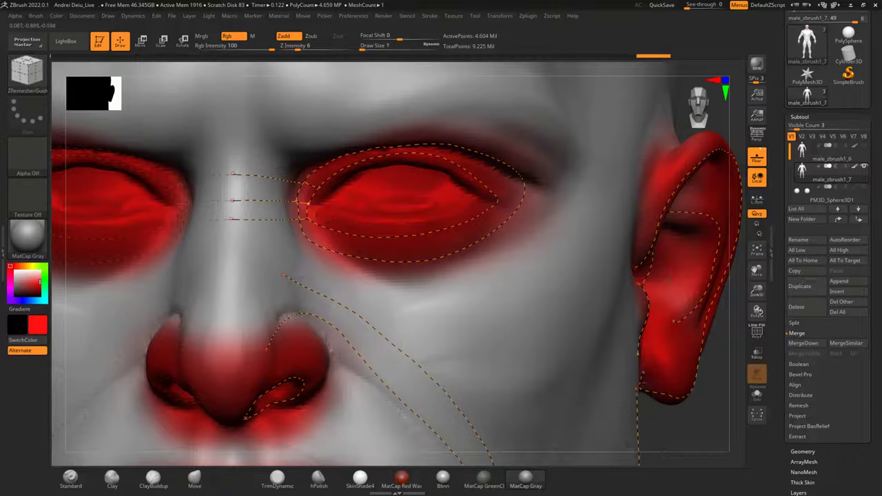
Try to remesh the male_zbrush1_7 body with ZRemesher using the guide curves drawn on the face.
{"action": "left_click_drag", "start_coordinate": [707, 385], "coordinate": [716, 352], "text": "alt"}
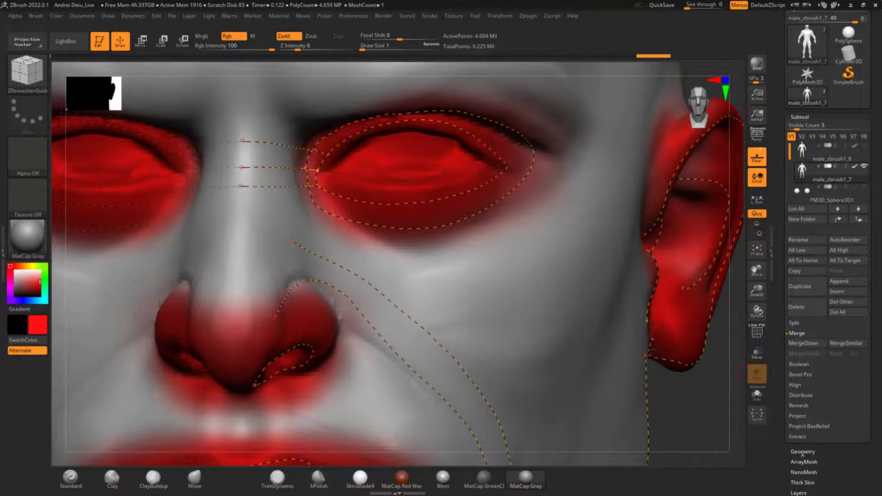
{"action": "left_click", "coordinate": [802, 452]}
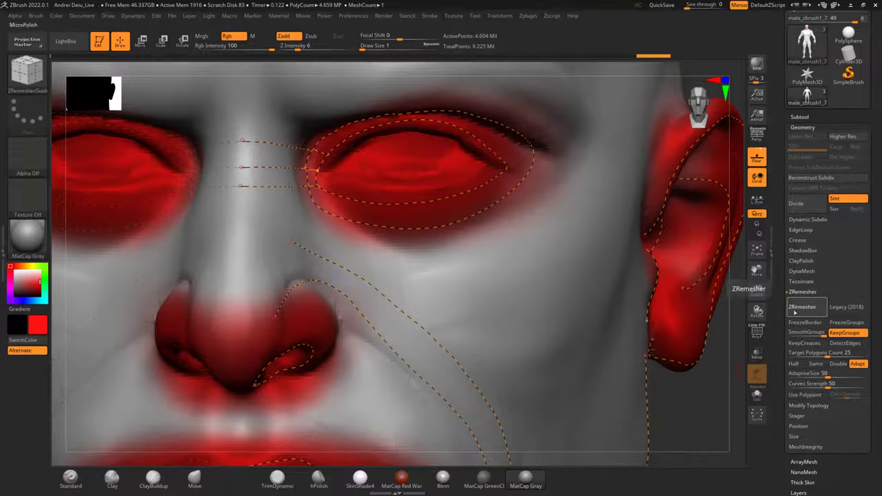
{"action": "left_click", "coordinate": [796, 308]}
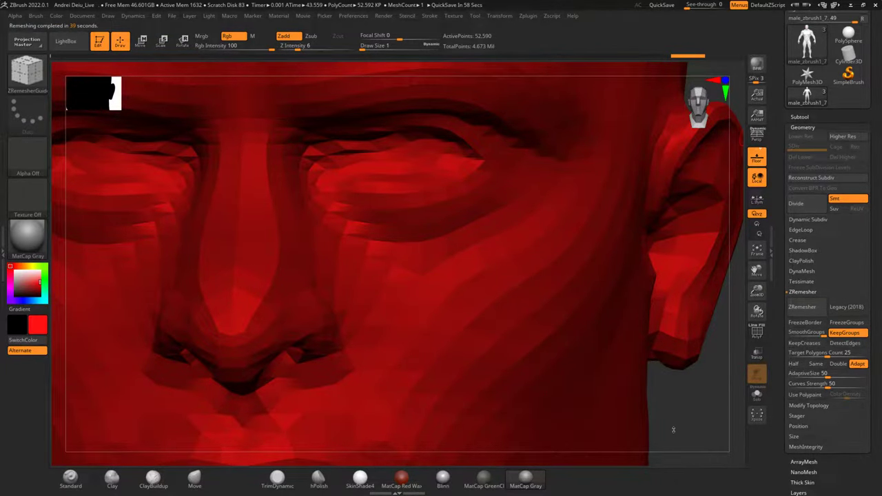
{"action": "left_click_drag", "start_coordinate": [673, 429], "coordinate": [657, 175], "text": "alt"}
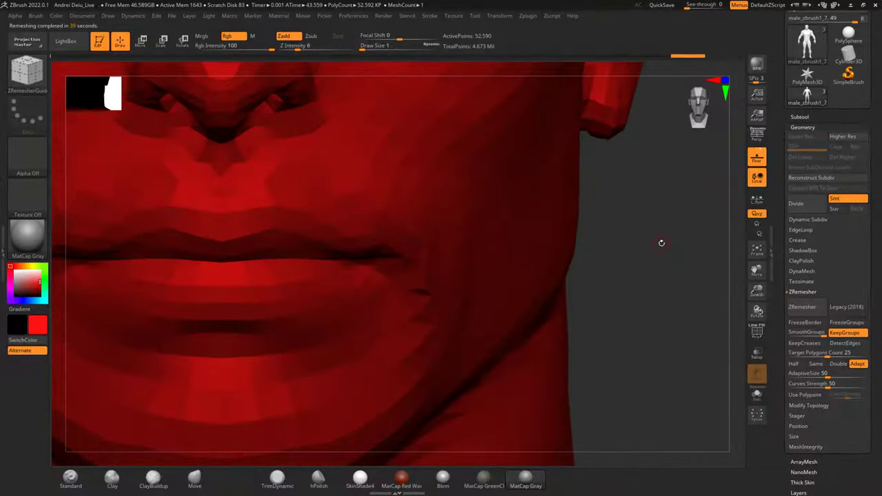
{"action": "left_click_drag", "start_coordinate": [661, 243], "coordinate": [690, 278], "text": "alt"}
{"action": "key", "text": "f"}
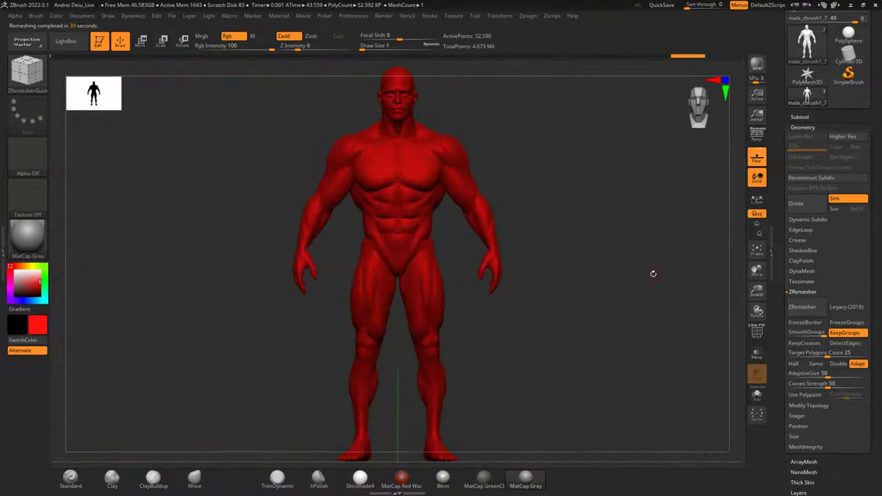
{"action": "left_click_drag", "start_coordinate": [624, 222], "coordinate": [628, 256], "text": "alt"}
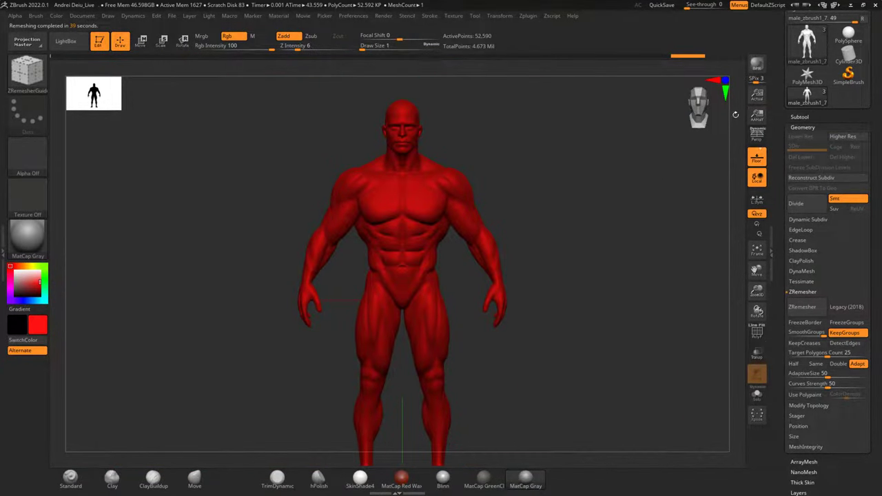
Set the current paint color to white so the body displays without the red tint.
{"action": "left_click", "coordinate": [793, 119]}
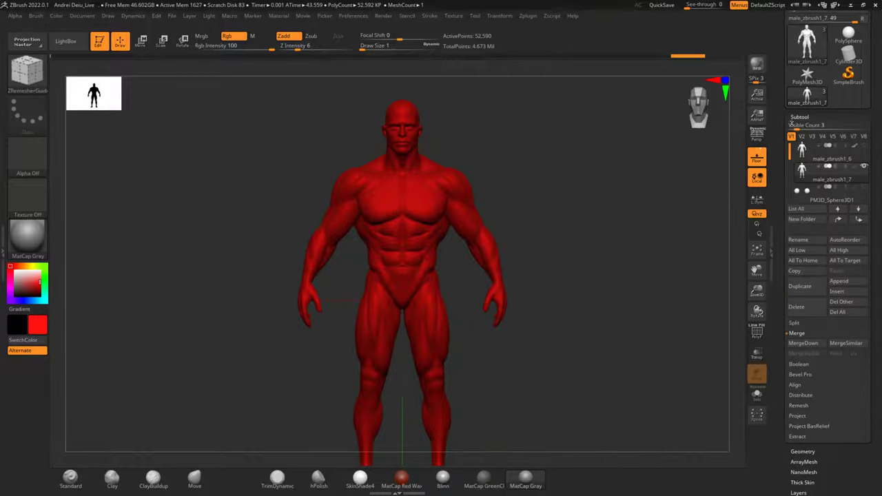
{"action": "left_click_drag", "start_coordinate": [29, 282], "coordinate": [12, 262]}
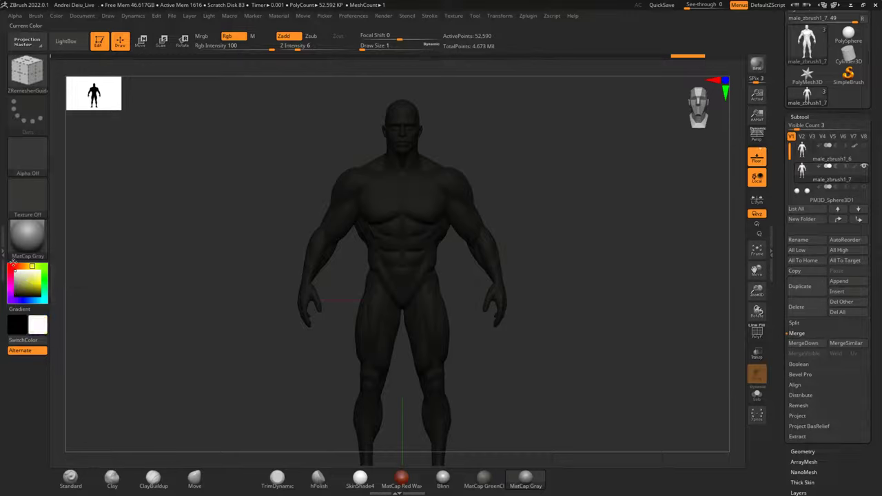
{"action": "mouse_move", "coordinate": [594, 289]}
{"action": "left_mouse_down", "text": "alt"}
{"action": "mouse_move", "coordinate": [597, 315]}
{"action": "mouse_move", "coordinate": [617, 297]}
{"action": "mouse_move", "coordinate": [606, 297]}
{"action": "mouse_move", "coordinate": [610, 326]}
{"action": "mouse_move", "coordinate": [579, 282]}
{"action": "left_mouse_up", "text": "alt"}
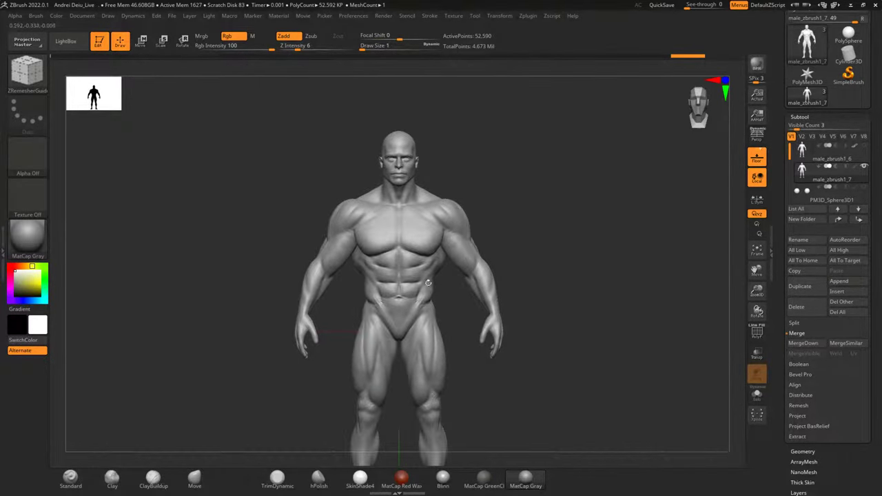
Undo the remesh of the male_zbrush1_7 body and run ZRemesher on it again.
{"action": "key", "text": "ctrl+z"}
{"action": "left_click_drag", "start_coordinate": [618, 322], "coordinate": [616, 356], "text": "alt"}
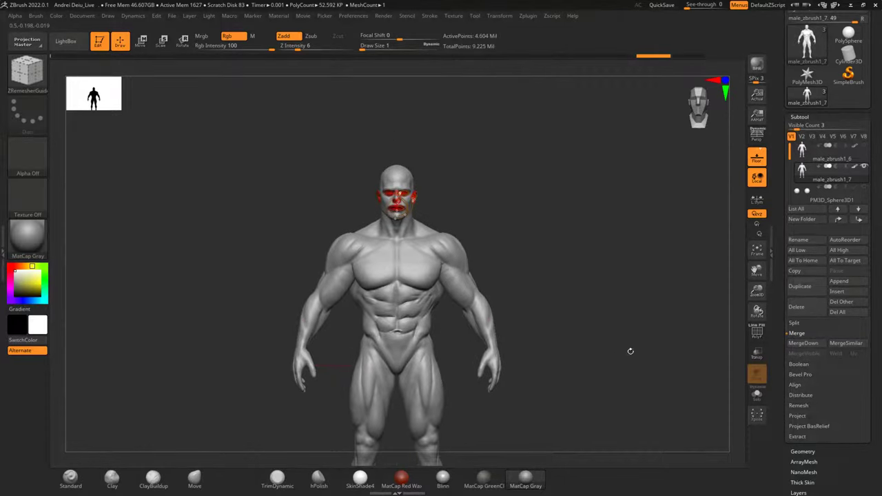
{"action": "left_click", "coordinate": [804, 452]}
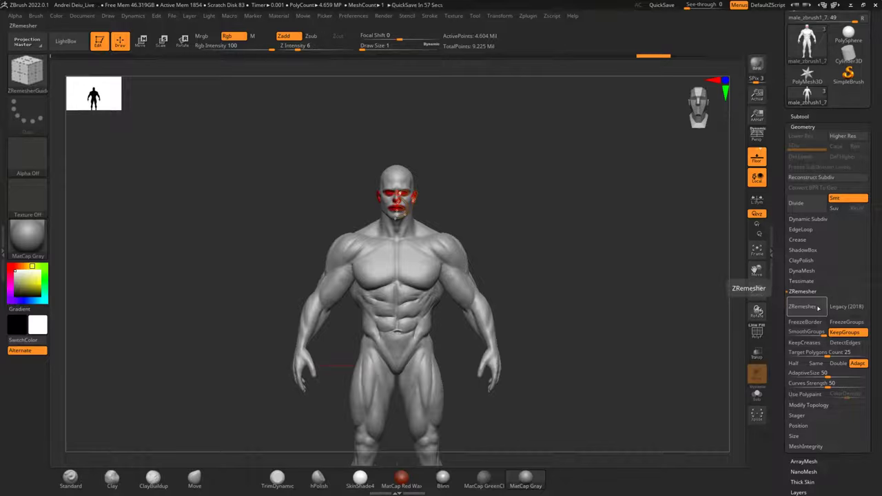
{"action": "left_click", "coordinate": [818, 308]}
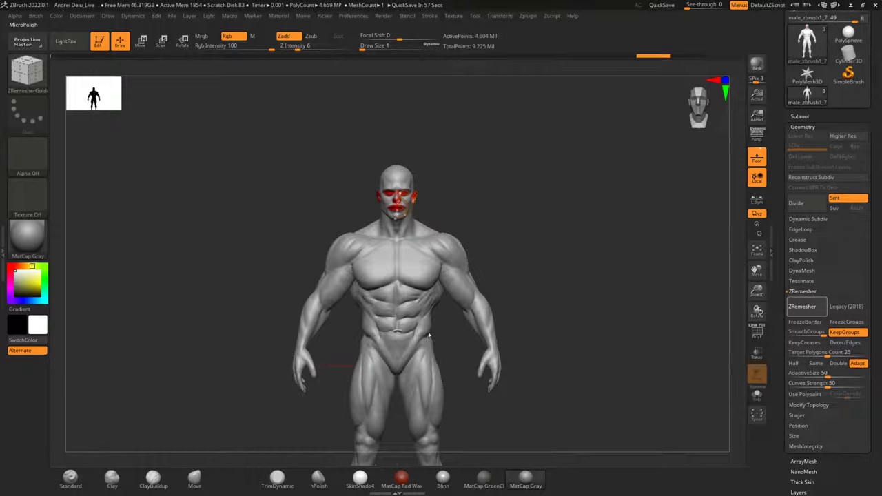
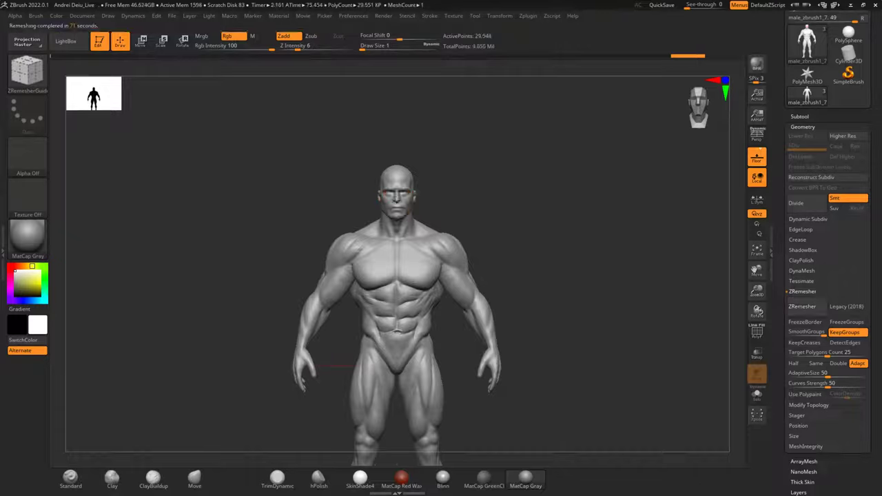
Check the new topology on the head and torso, and divide the remeshed body up to subdivision level 5.
{"action": "left_click_drag", "start_coordinate": [679, 246], "coordinate": [622, 291]}
{"action": "left_click_drag", "start_coordinate": [516, 249], "coordinate": [550, 294], "text": "alt"}
{"action": "scroll", "coordinate": [472, 292], "scroll_direction": "up", "scroll_amount": 5}
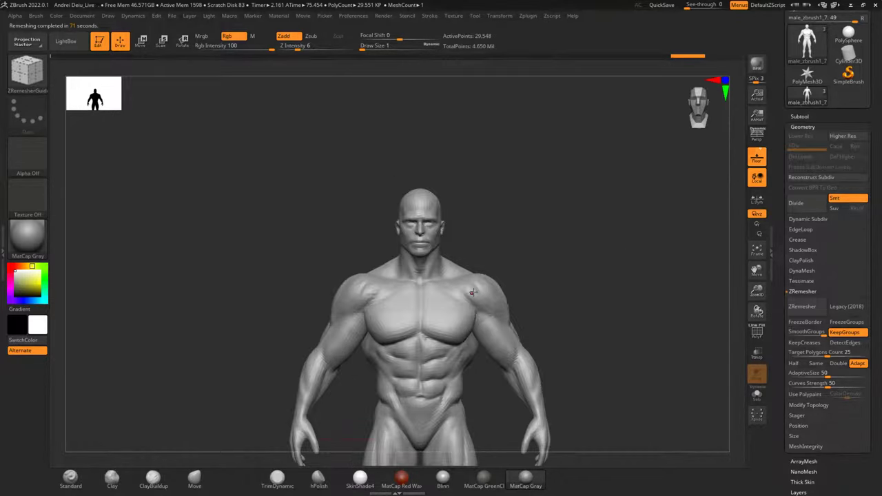
{"action": "left_click_drag", "start_coordinate": [512, 148], "coordinate": [585, 217], "text": "alt"}
{"action": "mouse_move", "coordinate": [632, 241]}
{"action": "left_mouse_down", "text": "alt"}
{"action": "mouse_move", "coordinate": [614, 183]}
{"action": "mouse_move", "coordinate": [618, 143]}
{"action": "mouse_move", "coordinate": [628, 191]}
{"action": "mouse_move", "coordinate": [657, 158]}
{"action": "left_mouse_up", "text": "alt"}
{"action": "left_click_drag", "start_coordinate": [527, 396], "coordinate": [533, 371], "text": "alt"}
{"action": "left_click_drag", "start_coordinate": [661, 194], "coordinate": [669, 246], "text": "alt"}
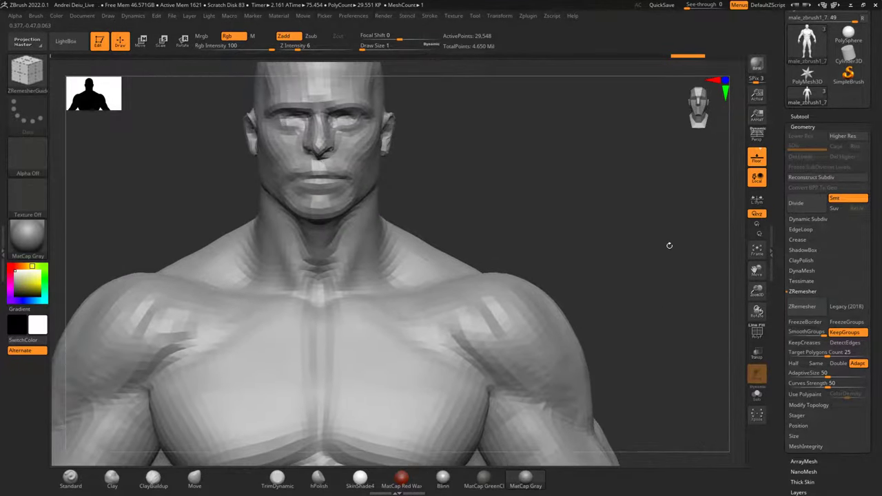
{"action": "left_click", "coordinate": [807, 207]}
{"action": "left_click", "coordinate": [807, 207]}
{"action": "left_click_drag", "start_coordinate": [593, 218], "coordinate": [616, 205], "text": "alt"}
{"action": "left_click", "coordinate": [811, 204]}
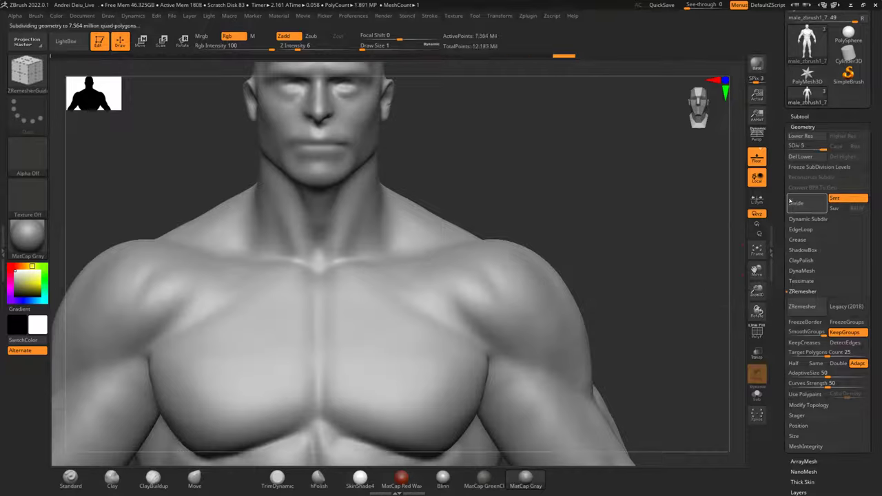
{"action": "left_click", "coordinate": [796, 203]}
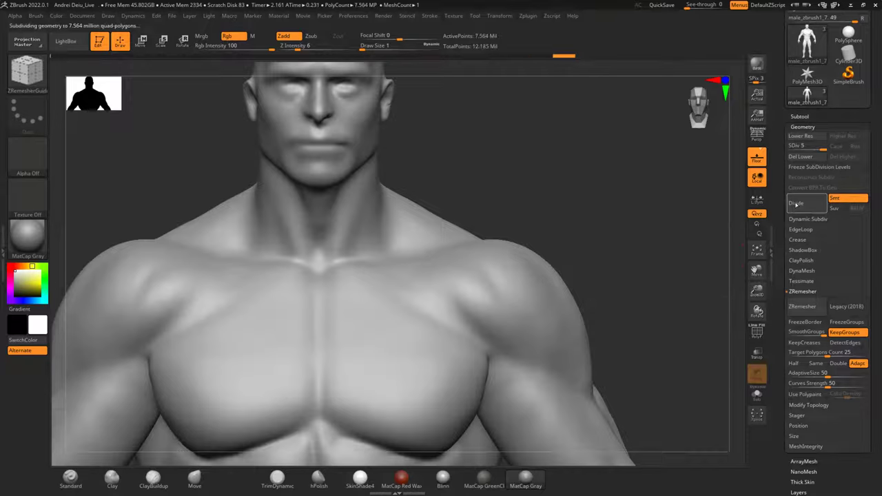
Lower the remeshed body to subdivision level 4.
{"action": "left_click", "coordinate": [800, 116]}
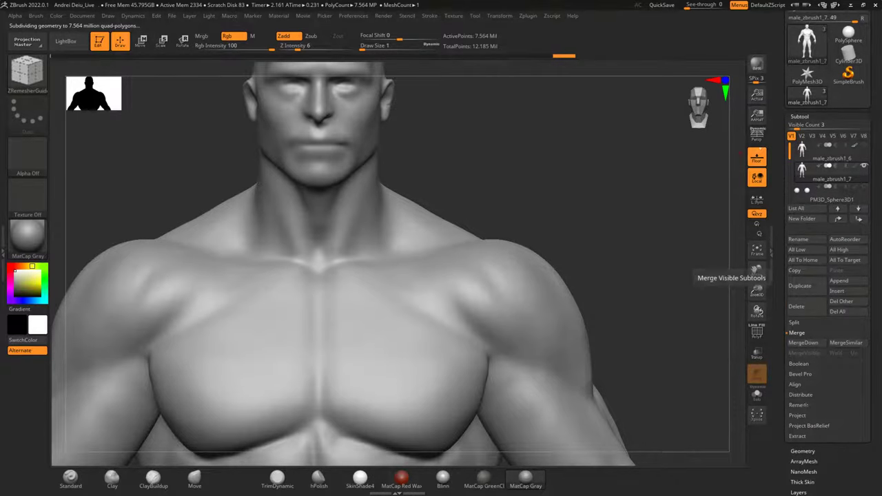
{"action": "left_click", "coordinate": [802, 450]}
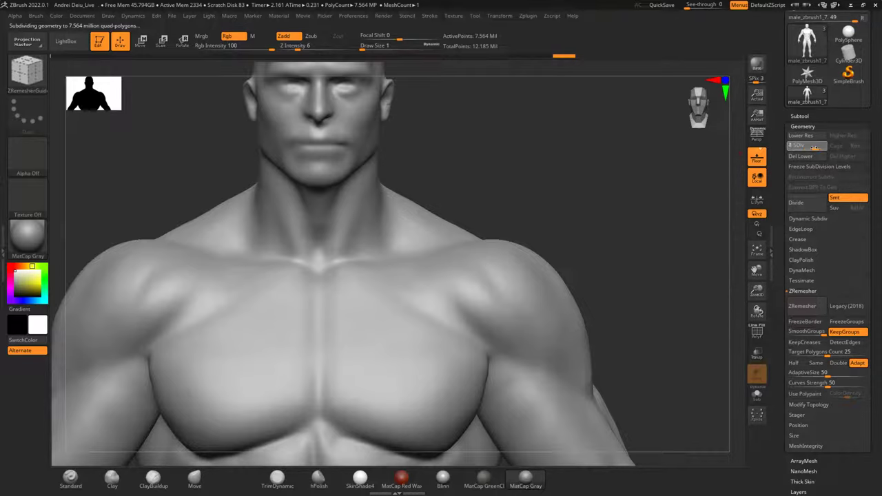
{"action": "left_click_drag", "start_coordinate": [814, 148], "coordinate": [805, 148]}
{"action": "left_click_drag", "start_coordinate": [630, 291], "coordinate": [641, 272], "text": "alt"}
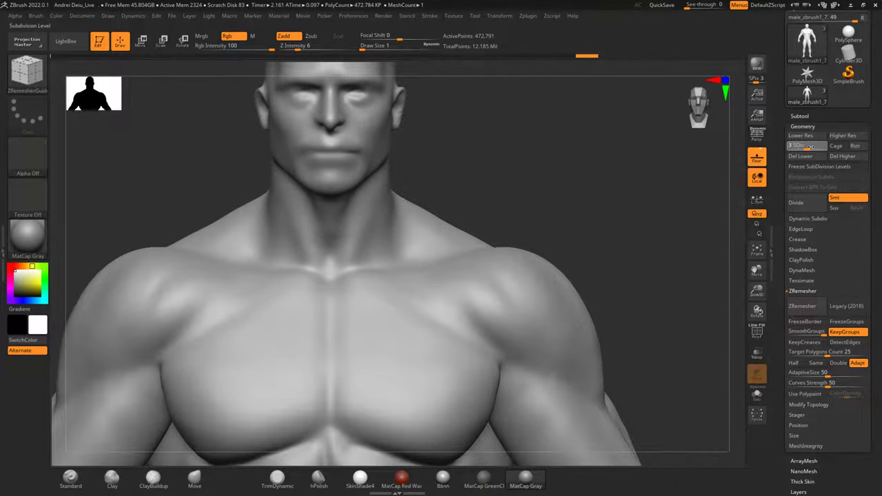
{"action": "left_click", "coordinate": [815, 145]}
Make the original male_zbrush1_6 subtool visible and turn off its polypaint display.
{"action": "left_click", "coordinate": [813, 118]}
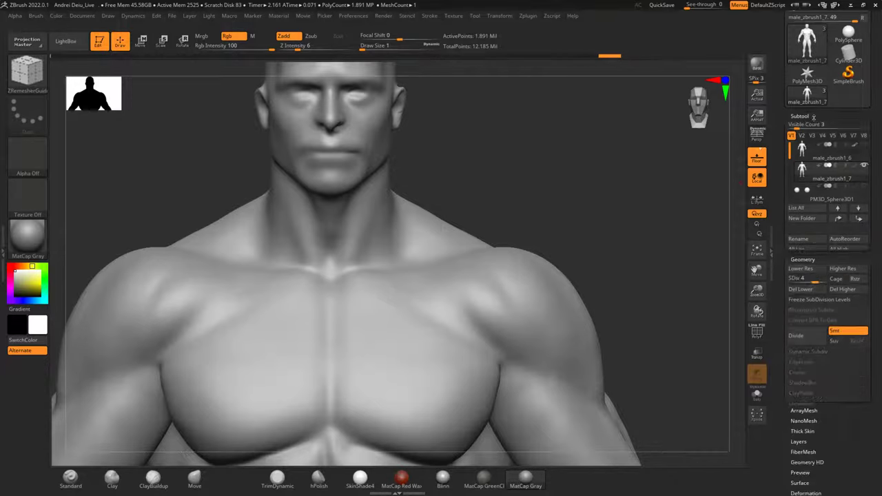
{"action": "left_click", "coordinate": [865, 146]}
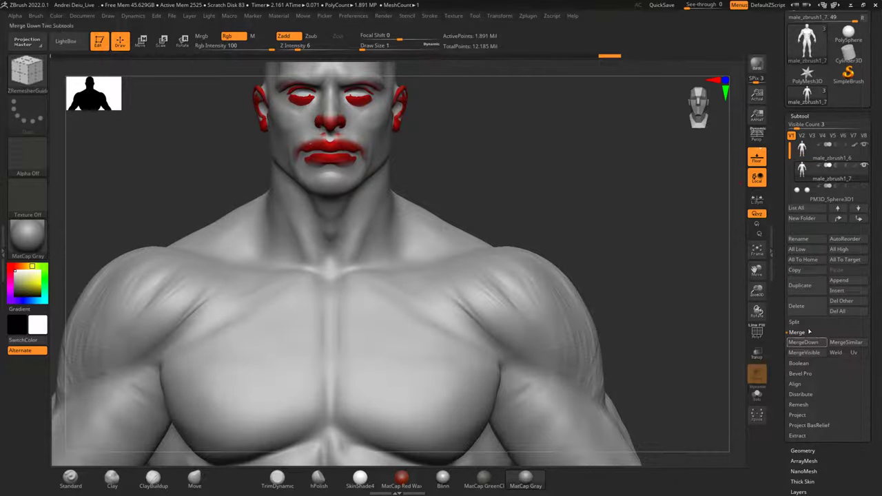
{"action": "left_click", "coordinate": [855, 147]}
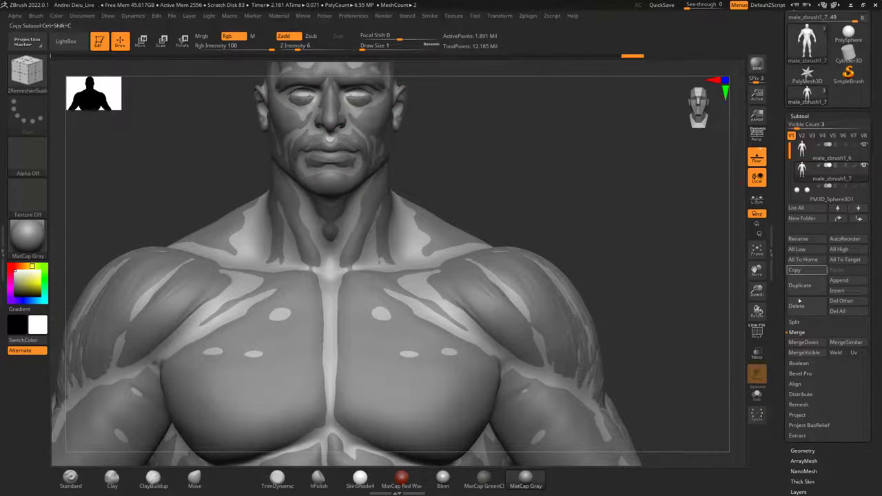
Project all detail from male_zbrush1_6 onto the remeshed male_zbrush1_7 body with distance 0.02.
{"action": "left_click", "coordinate": [797, 415]}
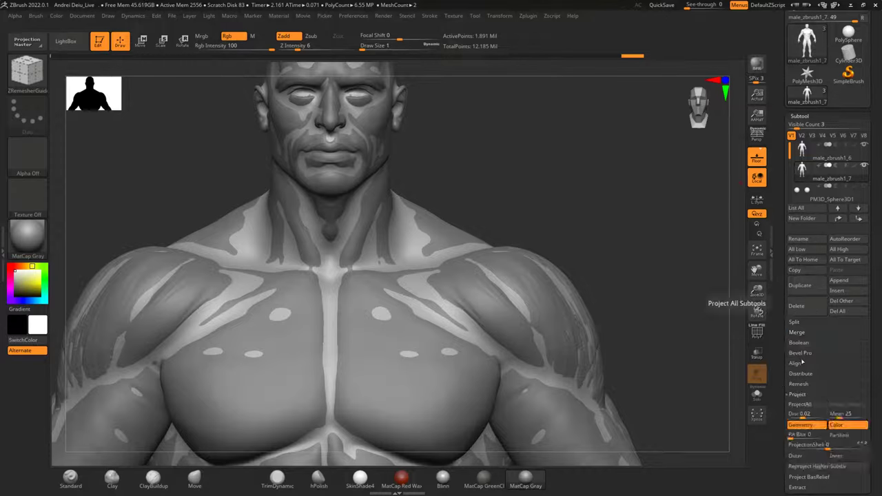
{"action": "left_click_drag", "start_coordinate": [872, 383], "coordinate": [867, 246]}
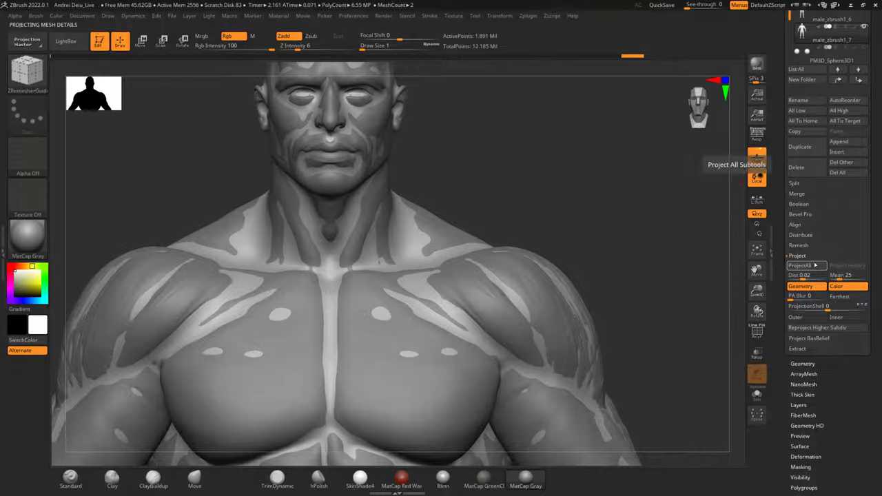
{"action": "left_click", "coordinate": [815, 265]}
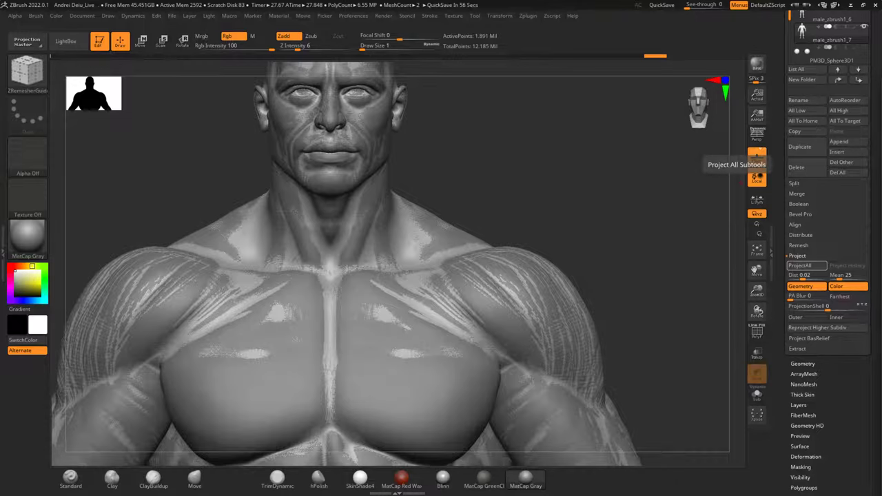
Hide the original male_zbrush1_6 subtool so that only the projected male_zbrush1_7 body is shown.
{"action": "left_click_drag", "start_coordinate": [612, 244], "coordinate": [663, 251]}
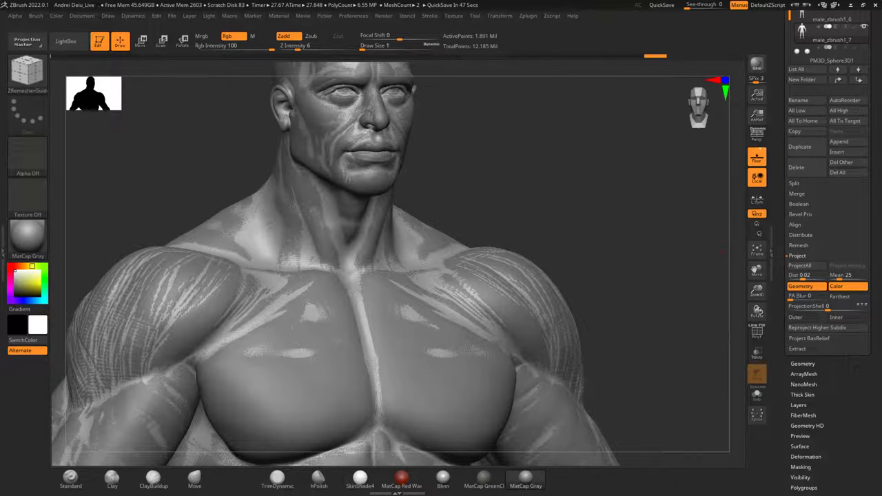
{"action": "left_click_drag", "start_coordinate": [485, 179], "coordinate": [517, 163]}
{"action": "left_click_drag", "start_coordinate": [595, 237], "coordinate": [598, 317], "text": "alt"}
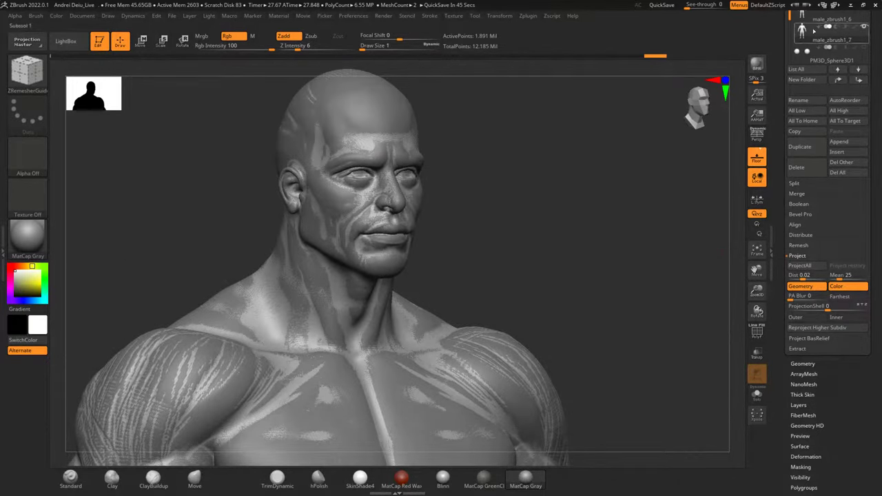
{"action": "left_click_drag", "start_coordinate": [874, 31], "coordinate": [874, 65]}
{"action": "left_click", "coordinate": [865, 42]}
{"action": "left_click_drag", "start_coordinate": [658, 218], "coordinate": [683, 191]}
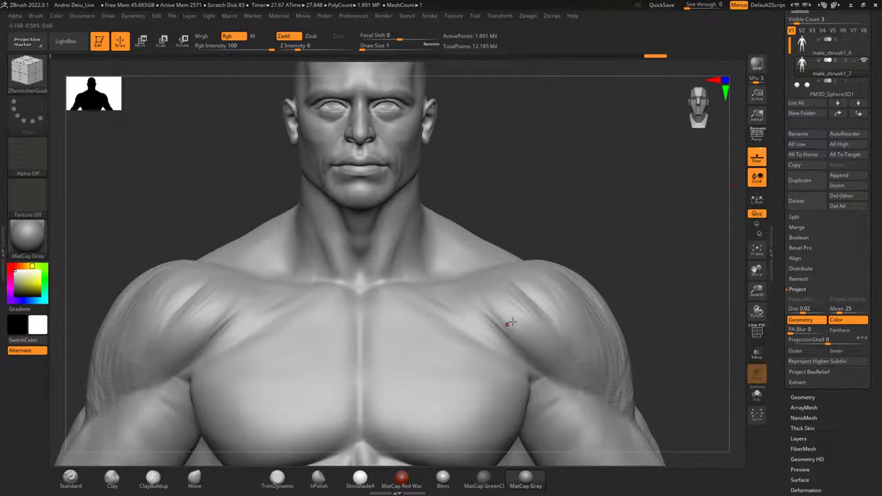
Examine the projected detail along the body, from the shoulders and chest down past the navel to the legs.
{"action": "left_click_drag", "start_coordinate": [597, 235], "coordinate": [616, 70], "text": "alt"}
{"action": "left_click_drag", "start_coordinate": [618, 466], "coordinate": [577, 142], "text": "alt"}
{"action": "left_click_drag", "start_coordinate": [601, 414], "coordinate": [555, 67], "text": "alt"}
{"action": "left_click_drag", "start_coordinate": [557, 151], "coordinate": [596, 316], "text": "alt"}
{"action": "left_click_drag", "start_coordinate": [577, 90], "coordinate": [611, 429], "text": "alt"}
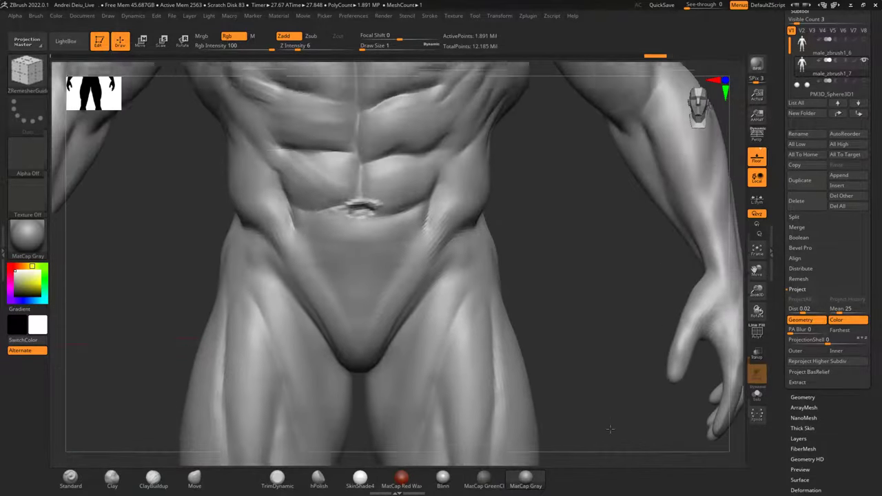
{"action": "left_click_drag", "start_coordinate": [590, 233], "coordinate": [603, 420], "text": "alt"}
{"action": "left_click_drag", "start_coordinate": [609, 290], "coordinate": [616, 363], "text": "alt"}
{"action": "left_click_drag", "start_coordinate": [675, 141], "coordinate": [700, 310], "text": "alt"}
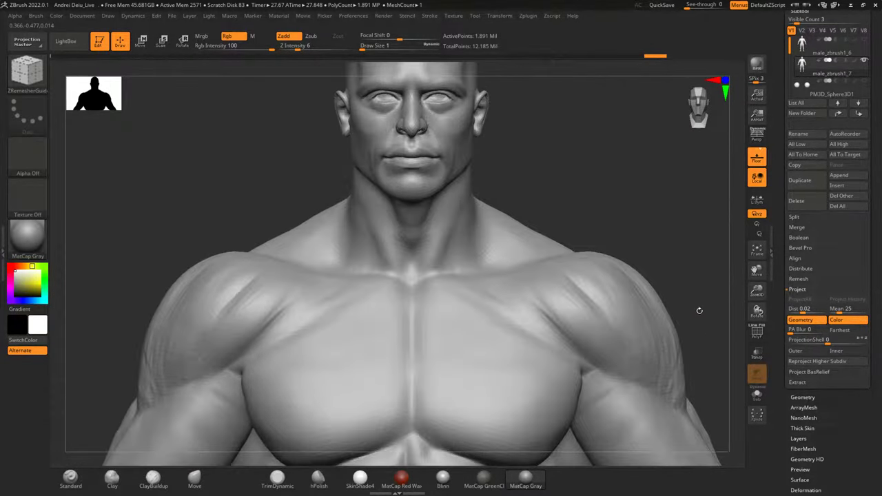
{"action": "left_click_drag", "start_coordinate": [702, 255], "coordinate": [678, 166], "text": "alt"}
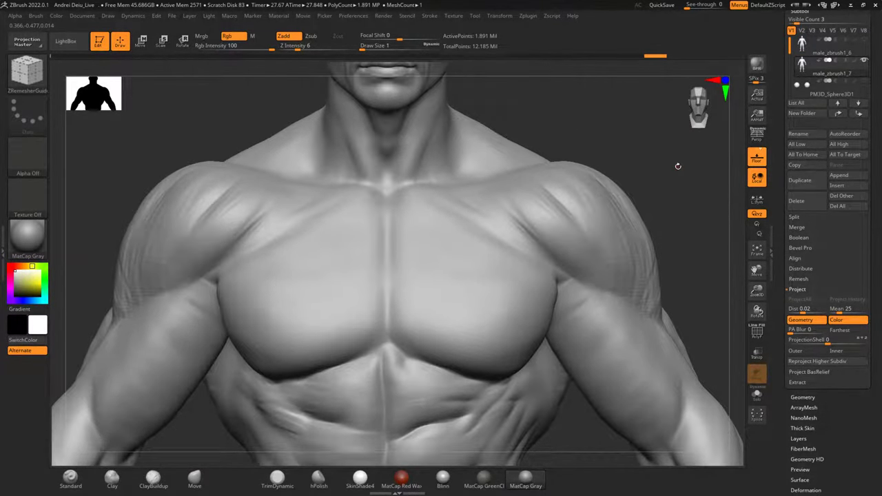
{"action": "left_click_drag", "start_coordinate": [624, 118], "coordinate": [658, 199], "text": "alt"}
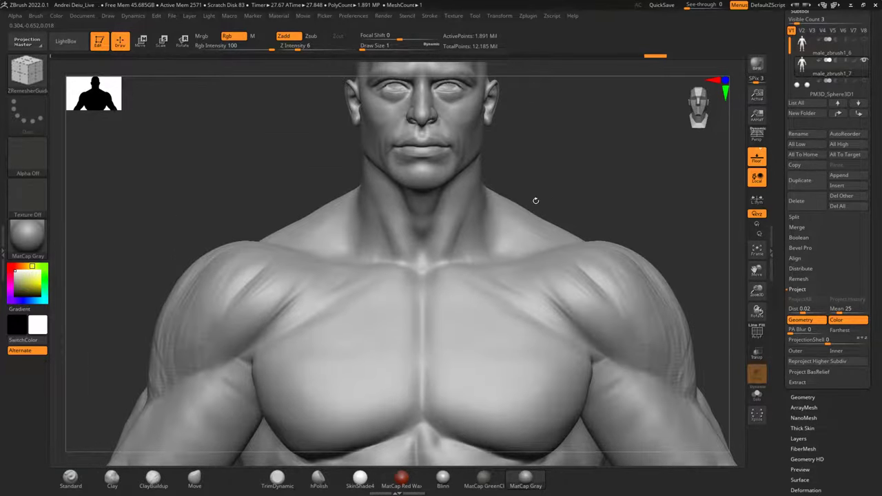
Smooth the projection artifacts on the outer shoulder with the Smooth Stronger brush at draw size about 31.
{"action": "key", "text": "space"}
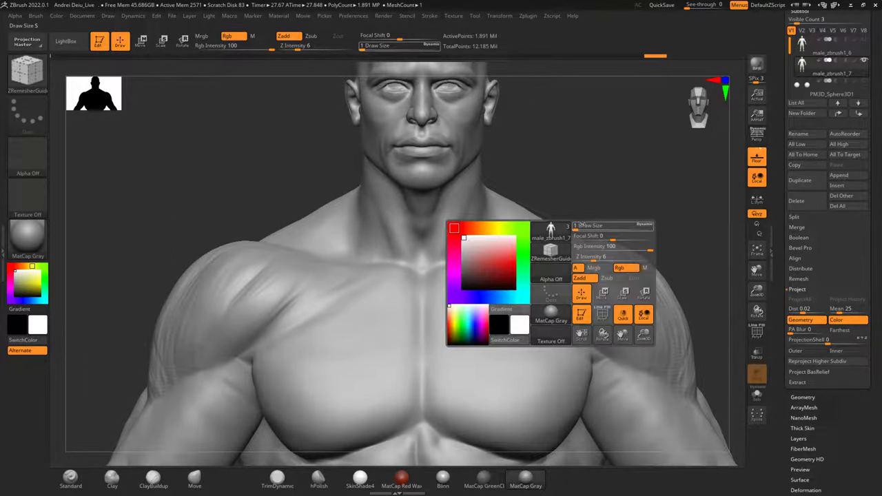
{"action": "left_click_drag", "start_coordinate": [593, 228], "coordinate": [587, 229]}
{"action": "left_click_drag", "start_coordinate": [636, 206], "coordinate": [628, 175], "text": "alt"}
{"action": "left_click_drag", "start_coordinate": [602, 228], "coordinate": [664, 332], "text": "shift"}
{"action": "left_click_drag", "start_coordinate": [589, 241], "coordinate": [663, 332], "text": "shift"}
Smooth the rough projected detail on the upper and middle back beside the spine.
{"action": "left_click_drag", "start_coordinate": [668, 232], "coordinate": [524, 241]}
{"action": "left_click_drag", "start_coordinate": [458, 248], "coordinate": [366, 224], "text": "alt"}
{"action": "left_click_drag", "start_coordinate": [672, 209], "coordinate": [568, 298]}
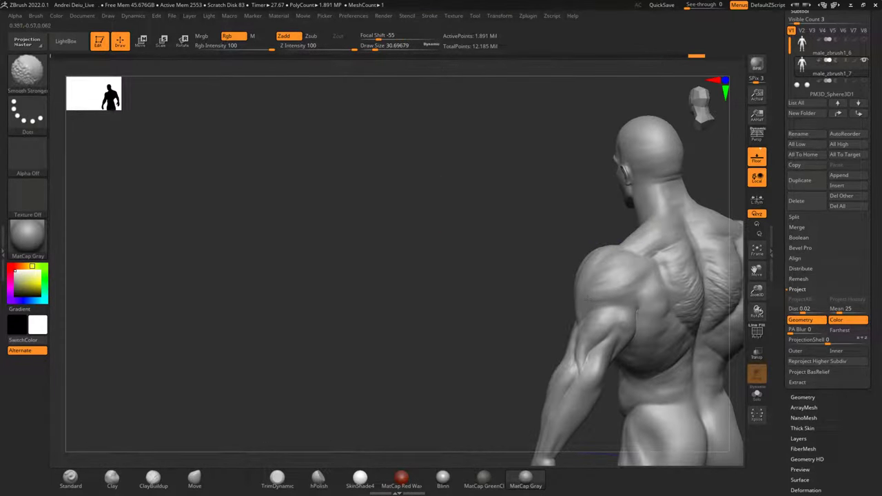
{"action": "mouse_move", "coordinate": [461, 308]}
{"action": "left_mouse_down", "text": "alt"}
{"action": "mouse_move", "coordinate": [335, 257]}
{"action": "mouse_move", "coordinate": [461, 303]}
{"action": "mouse_move", "coordinate": [474, 297]}
{"action": "left_mouse_up", "text": "alt"}
{"action": "left_click_drag", "start_coordinate": [563, 228], "coordinate": [567, 241], "text": "shift"}
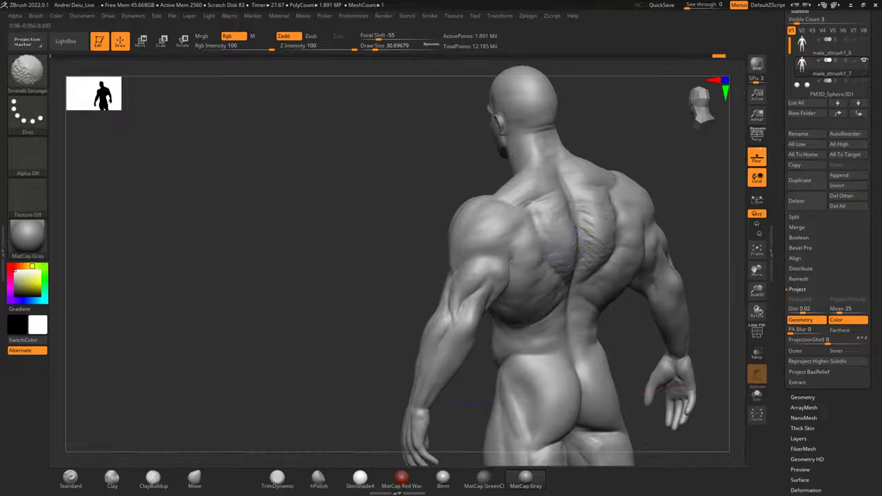
{"action": "left_click_drag", "start_coordinate": [720, 176], "coordinate": [685, 180]}
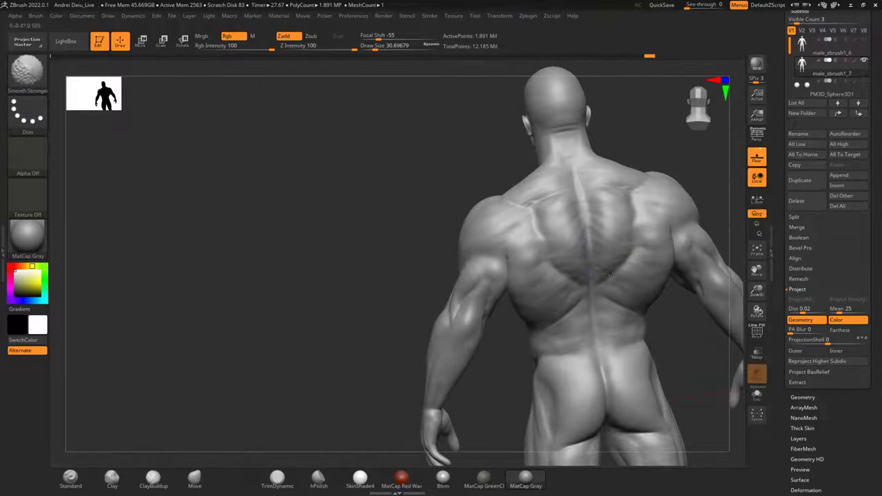
{"action": "left_click_drag", "start_coordinate": [566, 294], "coordinate": [583, 329], "text": "shift"}
{"action": "mouse_move", "coordinate": [707, 156]}
{"action": "left_mouse_down", "text": "alt"}
{"action": "mouse_move", "coordinate": [591, 250]}
{"action": "mouse_move", "coordinate": [517, 226]}
{"action": "left_mouse_up", "text": "alt"}
{"action": "left_click_drag", "start_coordinate": [451, 262], "coordinate": [430, 303], "text": "shift"}
Smooth the front of the upper arm around the biceps.
{"action": "mouse_move", "coordinate": [507, 183]}
{"action": "left_mouse_down"}
{"action": "mouse_move", "coordinate": [597, 183]}
{"action": "mouse_move", "coordinate": [573, 183]}
{"action": "mouse_move", "coordinate": [557, 244]}
{"action": "left_mouse_up"}
{"action": "mouse_move", "coordinate": [557, 244]}
{"action": "left_mouse_down"}
{"action": "mouse_move", "coordinate": [602, 242]}
{"action": "mouse_move", "coordinate": [607, 255]}
{"action": "left_mouse_up"}
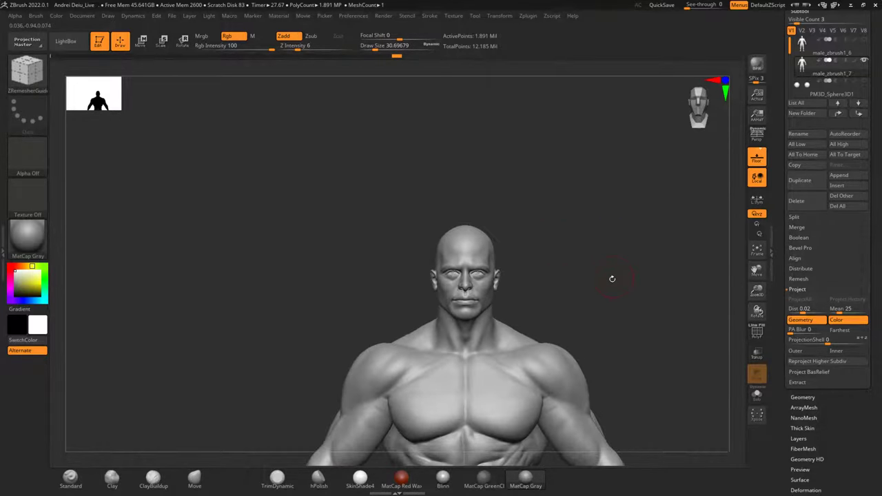
{"action": "left_click_drag", "start_coordinate": [615, 313], "coordinate": [591, 239], "text": "alt"}
{"action": "left_click_drag", "start_coordinate": [548, 335], "coordinate": [548, 362], "text": "shift"}
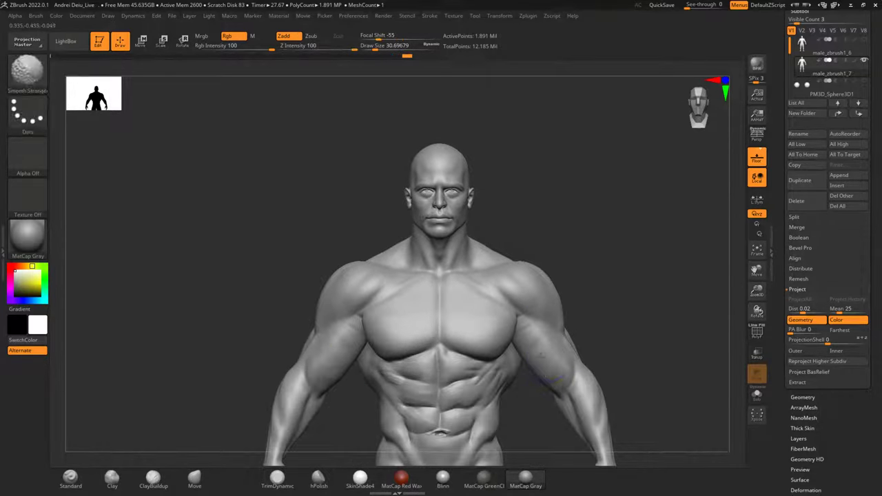
{"action": "left_click_drag", "start_coordinate": [529, 333], "coordinate": [559, 357], "text": "shift"}
{"action": "mouse_move", "coordinate": [637, 313]}
{"action": "left_mouse_down", "text": "alt"}
{"action": "mouse_move", "coordinate": [639, 240]}
{"action": "mouse_move", "coordinate": [599, 244]}
{"action": "left_mouse_up", "text": "alt"}
Examine the body's topology and subdivision settings with the polyframe displayed, then hide the polyframe again.
{"action": "left_click", "coordinate": [758, 333]}
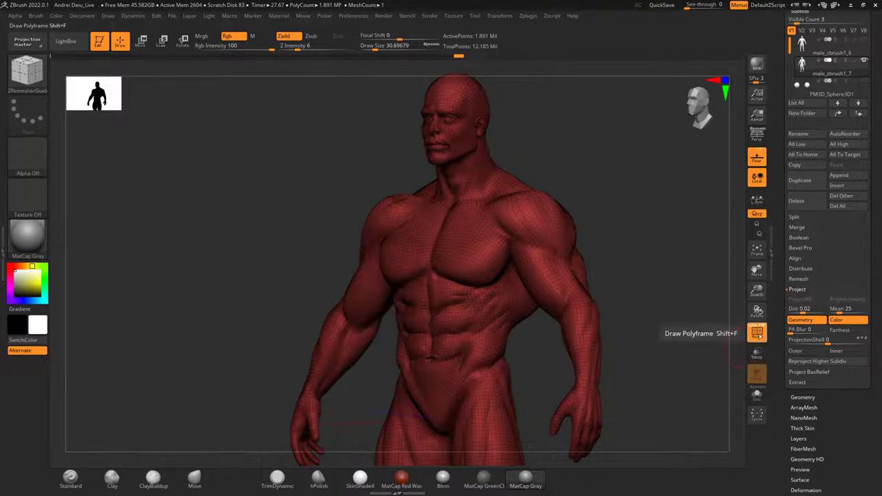
{"action": "left_click", "coordinate": [759, 335]}
{"action": "left_click", "coordinate": [760, 336]}
{"action": "left_click_drag", "start_coordinate": [702, 343], "coordinate": [674, 317], "text": "shift"}
{"action": "left_click", "coordinate": [823, 396]}
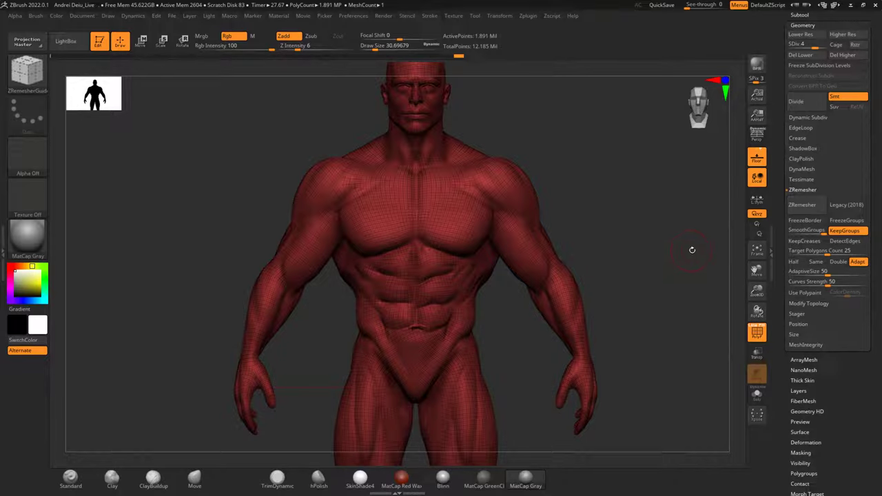
{"action": "left_click_drag", "start_coordinate": [683, 232], "coordinate": [631, 259], "text": "alt"}
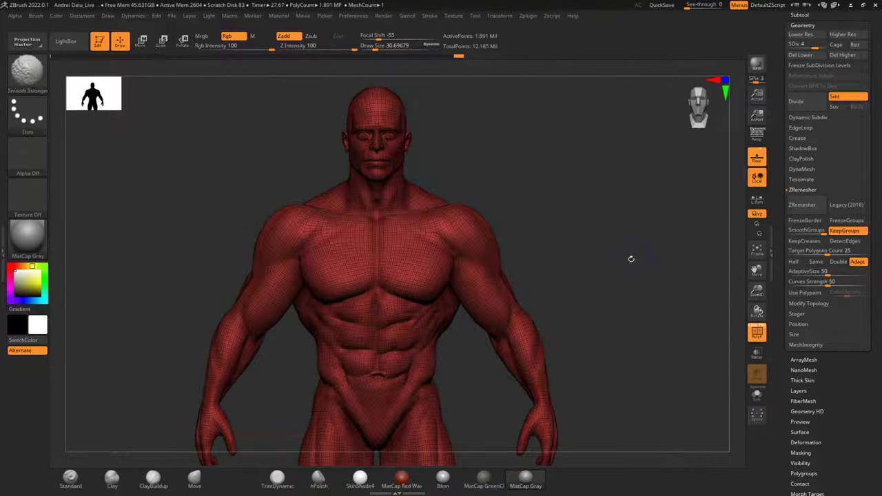
{"action": "left_click_drag", "start_coordinate": [629, 300], "coordinate": [615, 243], "text": "alt"}
{"action": "left_click_drag", "start_coordinate": [657, 293], "coordinate": [666, 225], "text": "alt"}
{"action": "left_click_drag", "start_coordinate": [645, 320], "coordinate": [648, 374], "text": "alt"}
{"action": "left_click_drag", "start_coordinate": [640, 248], "coordinate": [652, 162], "text": "alt"}
{"action": "left_click", "coordinate": [756, 331]}
Smooth the remaining unevenness on the outer shoulder and upper arm.
{"action": "left_click_drag", "start_coordinate": [654, 451], "coordinate": [629, 292], "text": "alt"}
{"action": "left_click_drag", "start_coordinate": [638, 88], "coordinate": [659, 397], "text": "alt"}
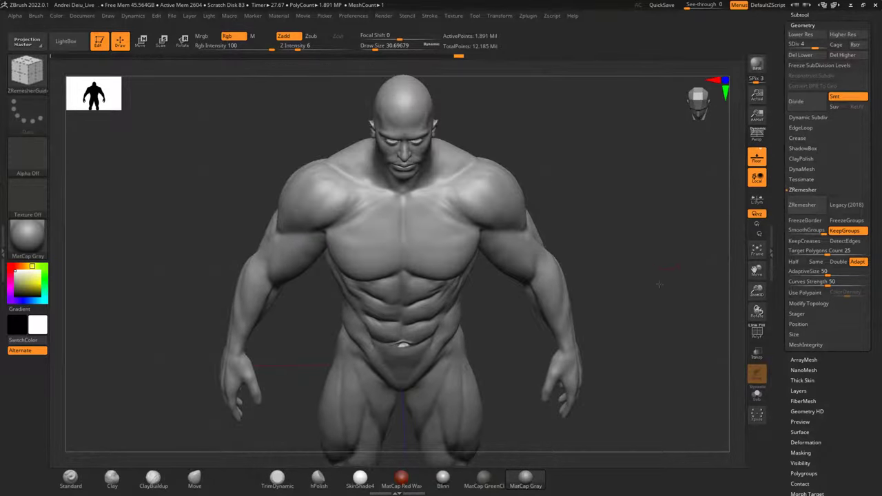
{"action": "left_click_drag", "start_coordinate": [660, 284], "coordinate": [658, 386], "text": "alt"}
{"action": "left_click_drag", "start_coordinate": [663, 321], "coordinate": [646, 297]}
{"action": "key", "text": "shift"}
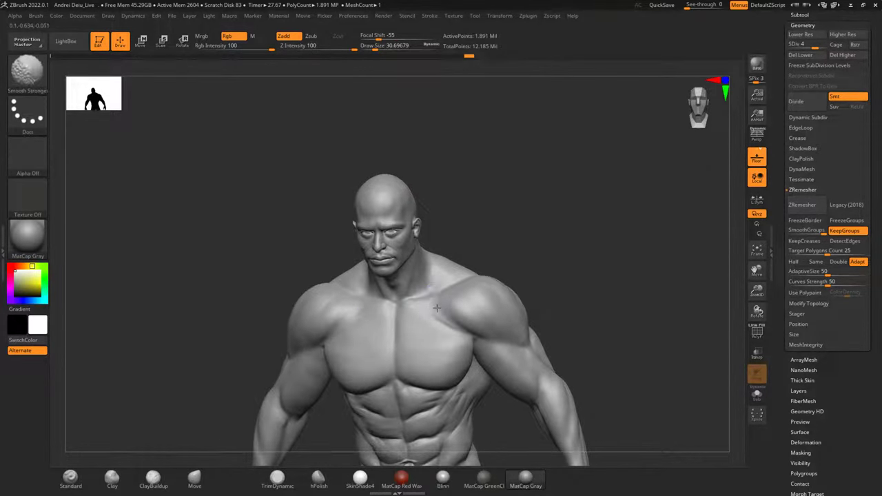
{"action": "mouse_move", "coordinate": [605, 295]}
{"action": "left_mouse_down", "text": "alt"}
{"action": "mouse_move", "coordinate": [609, 246]}
{"action": "mouse_move", "coordinate": [620, 283]}
{"action": "mouse_move", "coordinate": [628, 250]}
{"action": "left_mouse_up", "text": "alt"}
{"action": "left_click_drag", "start_coordinate": [629, 250], "coordinate": [584, 259]}
{"action": "left_click_drag", "start_coordinate": [534, 277], "coordinate": [526, 260], "text": "shift"}
Examine the smoothed body from the front, from the head and chest down to the legs.
{"action": "left_click_drag", "start_coordinate": [612, 260], "coordinate": [608, 222], "text": "alt"}
{"action": "left_click_drag", "start_coordinate": [607, 222], "coordinate": [631, 286]}
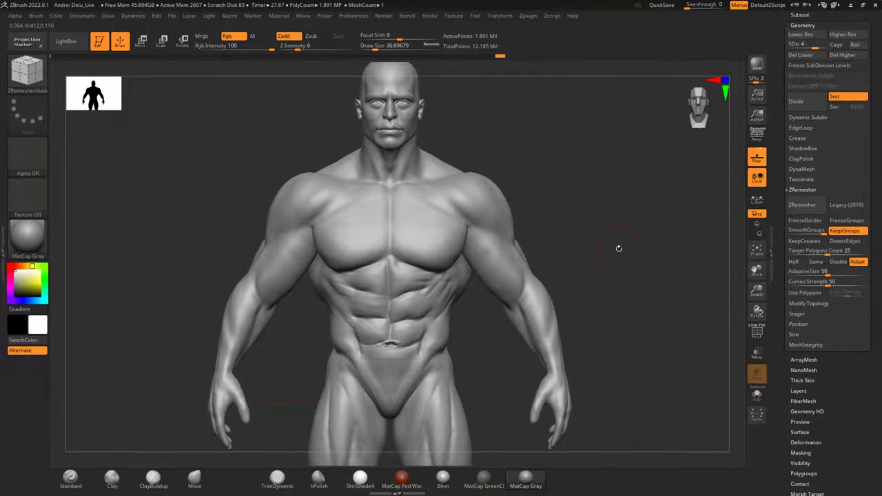
{"action": "left_click_drag", "start_coordinate": [619, 248], "coordinate": [634, 326], "text": "alt"}
{"action": "left_click_drag", "start_coordinate": [608, 290], "coordinate": [589, 224], "text": "alt"}
{"action": "left_click_drag", "start_coordinate": [636, 335], "coordinate": [618, 196], "text": "alt"}
{"action": "left_click_drag", "start_coordinate": [630, 363], "coordinate": [642, 296], "text": "alt"}
{"action": "left_click_drag", "start_coordinate": [623, 413], "coordinate": [611, 310], "text": "alt"}
{"action": "left_click_drag", "start_coordinate": [599, 207], "coordinate": [630, 405], "text": "alt"}
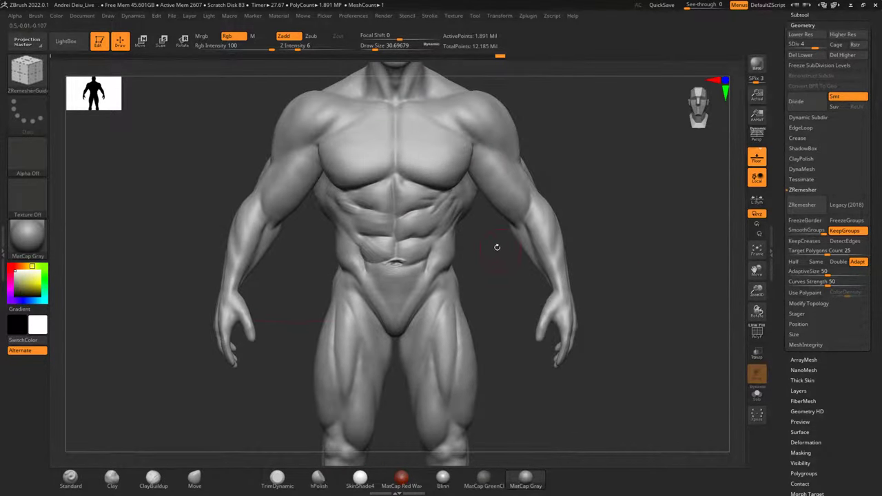
Smooth the projection artifacts across the abdominal muscles and ribs at draw size about 9.4.
{"action": "left_click_drag", "start_coordinate": [497, 246], "coordinate": [501, 292], "text": "alt"}
{"action": "right_click_drag", "start_coordinate": [505, 309], "coordinate": [505, 365], "text": "ctrl"}
{"action": "key", "text": "space"}
{"action": "left_click_drag", "start_coordinate": [553, 287], "coordinate": [544, 288]}
{"action": "left_click_drag", "start_coordinate": [519, 350], "coordinate": [545, 291], "text": "alt"}
{"action": "mouse_move", "coordinate": [408, 350]}
{"action": "left_mouse_down", "text": "shift"}
{"action": "mouse_move", "coordinate": [410, 339]}
{"action": "mouse_move", "coordinate": [384, 352]}
{"action": "mouse_move", "coordinate": [396, 347]}
{"action": "mouse_move", "coordinate": [365, 334]}
{"action": "mouse_move", "coordinate": [362, 315]}
{"action": "left_mouse_up", "text": "shift"}
{"action": "left_click_drag", "start_coordinate": [361, 315], "coordinate": [365, 331], "text": "shift"}
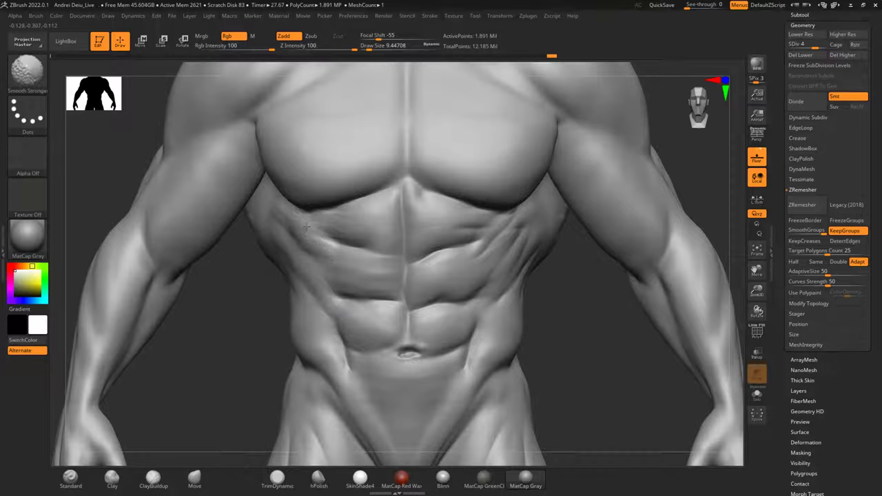
{"action": "left_click_drag", "start_coordinate": [327, 219], "coordinate": [343, 214], "text": "shift"}
{"action": "left_click_drag", "start_coordinate": [432, 249], "coordinate": [442, 246], "text": "shift"}
Smooth the muscle folds along the side of the torso below the ribs.
{"action": "left_click_drag", "start_coordinate": [563, 272], "coordinate": [519, 307]}
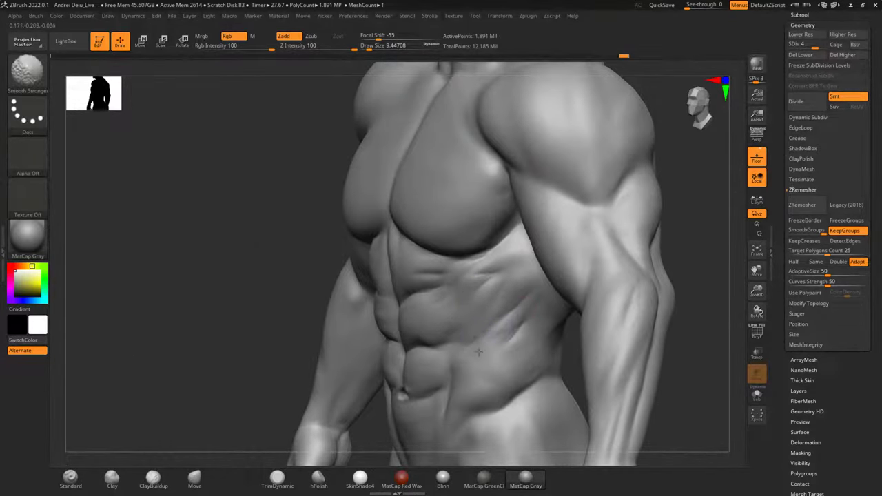
{"action": "mouse_move", "coordinate": [499, 356]}
{"action": "left_mouse_down", "text": "shift"}
{"action": "mouse_move", "coordinate": [501, 373]}
{"action": "mouse_move", "coordinate": [500, 342]}
{"action": "left_mouse_up", "text": "shift"}
{"action": "mouse_move", "coordinate": [232, 287]}
{"action": "left_mouse_down", "text": "shift"}
{"action": "mouse_move", "coordinate": [252, 222]}
{"action": "mouse_move", "coordinate": [176, 280]}
{"action": "mouse_move", "coordinate": [243, 273]}
{"action": "left_mouse_up", "text": "shift"}
{"action": "left_click_drag", "start_coordinate": [566, 187], "coordinate": [549, 231], "text": "shift"}
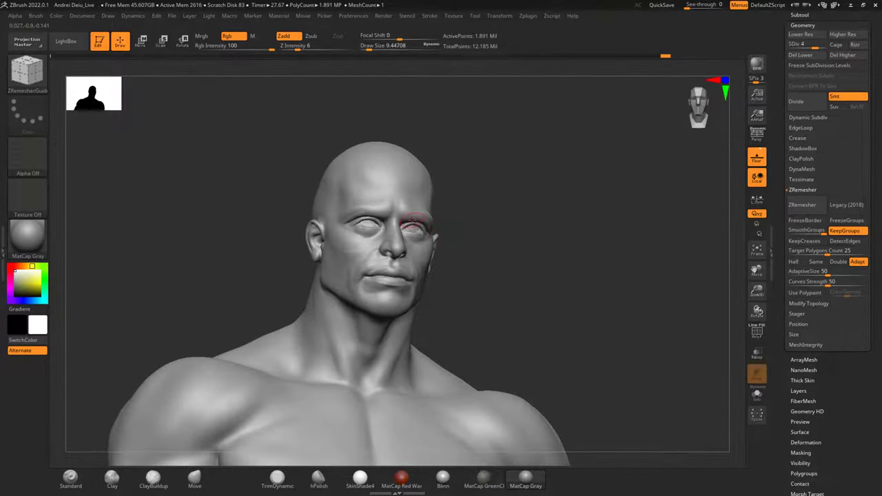
Set the draw size to about 2.6 and delete the original male_zbrush1_6 subtool.
{"action": "scroll", "coordinate": [412, 220], "scroll_direction": "up", "scroll_amount": 7}
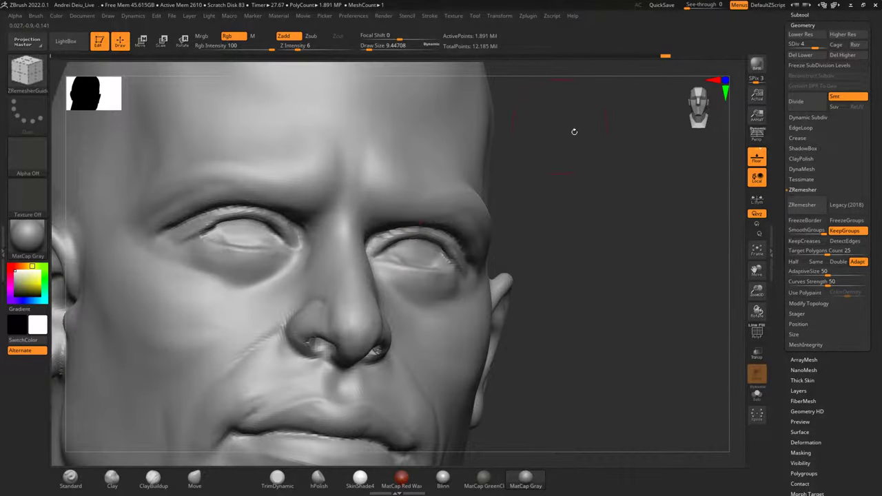
{"action": "mouse_move", "coordinate": [568, 173]}
{"action": "left_mouse_down"}
{"action": "mouse_move", "coordinate": [608, 207]}
{"action": "mouse_move", "coordinate": [616, 190]}
{"action": "mouse_move", "coordinate": [533, 179]}
{"action": "mouse_move", "coordinate": [637, 162]}
{"action": "mouse_move", "coordinate": [568, 169]}
{"action": "left_mouse_up"}
{"action": "key", "text": "space"}
{"action": "left_click", "coordinate": [800, 15]}
{"action": "left_click", "coordinate": [867, 47]}
{"action": "left_click", "coordinate": [804, 211]}
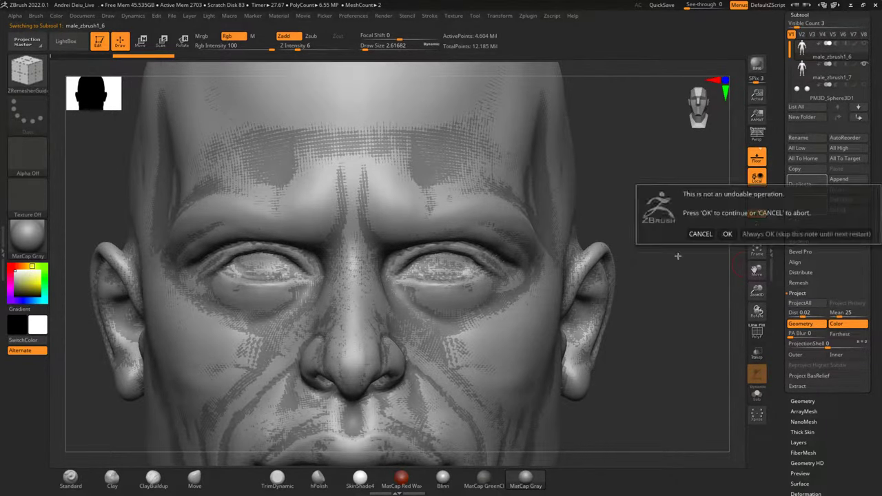
{"action": "left_click", "coordinate": [727, 234]}
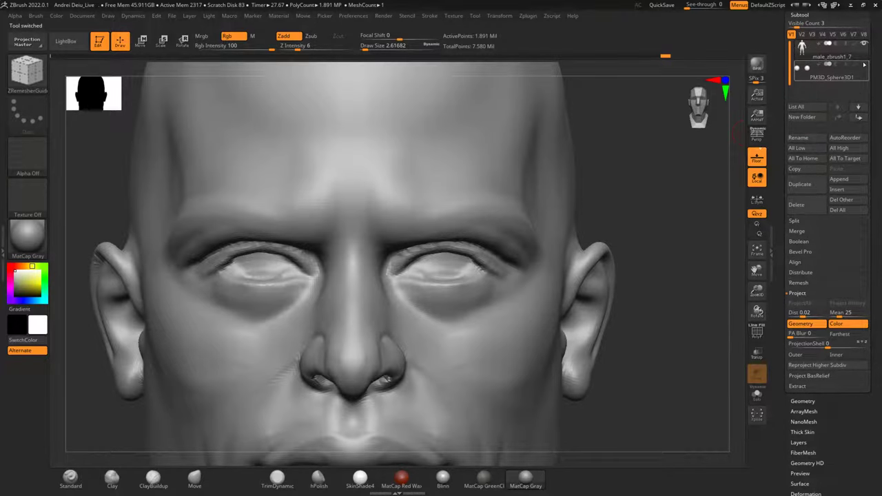
Show the PM3D_Sphere3D1 eyeballs and smooth the jagged upper eyelid of the body around them.
{"action": "left_click", "coordinate": [864, 65]}
{"action": "left_click_drag", "start_coordinate": [698, 179], "coordinate": [606, 184]}
{"action": "left_click_drag", "start_coordinate": [342, 222], "coordinate": [166, 308], "text": "alt"}
{"action": "scroll", "coordinate": [476, 293], "scroll_direction": "up", "scroll_amount": 6}
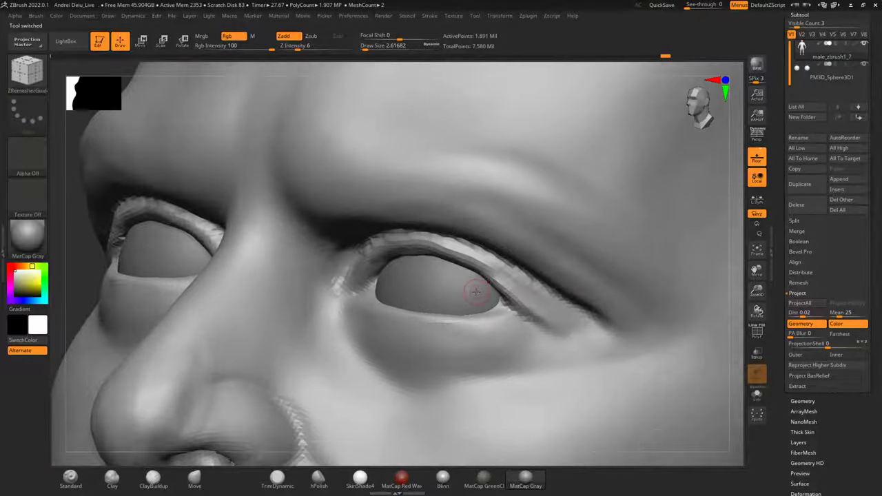
{"action": "left_click_drag", "start_coordinate": [741, 231], "coordinate": [651, 286]}
{"action": "left_click_drag", "start_coordinate": [735, 279], "coordinate": [777, 260]}
{"action": "mouse_move", "coordinate": [385, 284]}
{"action": "left_mouse_down", "text": "shift"}
{"action": "mouse_move", "coordinate": [296, 299]}
{"action": "mouse_move", "coordinate": [281, 318]}
{"action": "mouse_move", "coordinate": [338, 294]}
{"action": "mouse_move", "coordinate": [441, 294]}
{"action": "mouse_move", "coordinate": [482, 308]}
{"action": "mouse_move", "coordinate": [545, 366]}
{"action": "left_mouse_up", "text": "shift"}
{"action": "mouse_move", "coordinate": [686, 267]}
{"action": "left_mouse_down"}
{"action": "mouse_move", "coordinate": [682, 222]}
{"action": "mouse_move", "coordinate": [694, 223]}
{"action": "mouse_move", "coordinate": [630, 238]}
{"action": "left_mouse_up"}
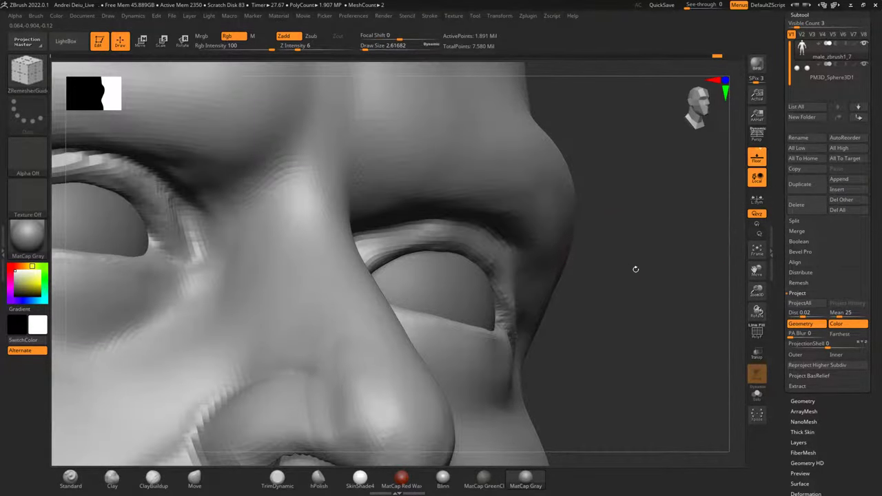
Compare the face at subdivision levels 1 and 3, then return to level 4.
{"action": "left_click", "coordinate": [802, 401]}
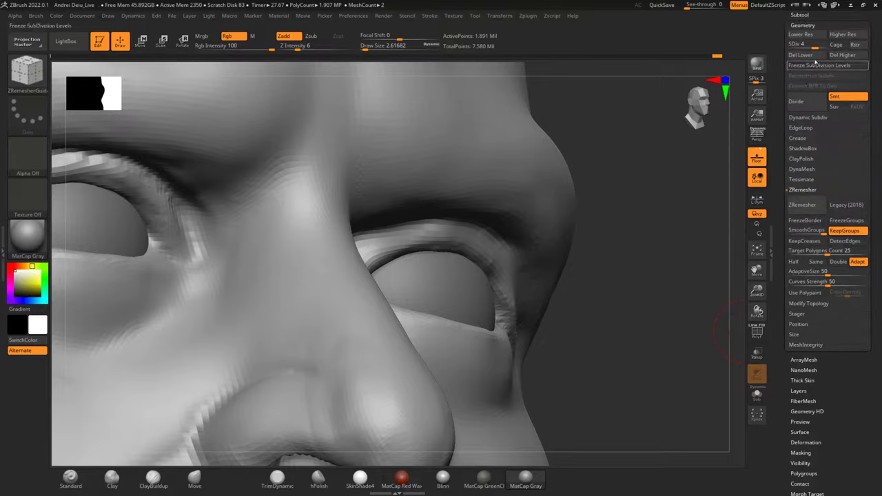
{"action": "left_click", "coordinate": [791, 43]}
{"action": "left_click_drag", "start_coordinate": [638, 235], "coordinate": [630, 215]}
{"action": "left_click", "coordinate": [806, 47]}
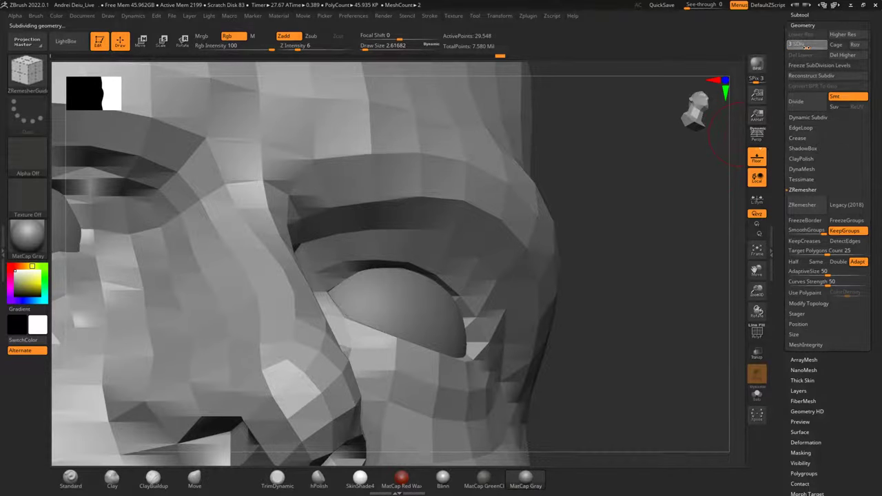
{"action": "left_click_drag", "start_coordinate": [578, 236], "coordinate": [601, 227]}
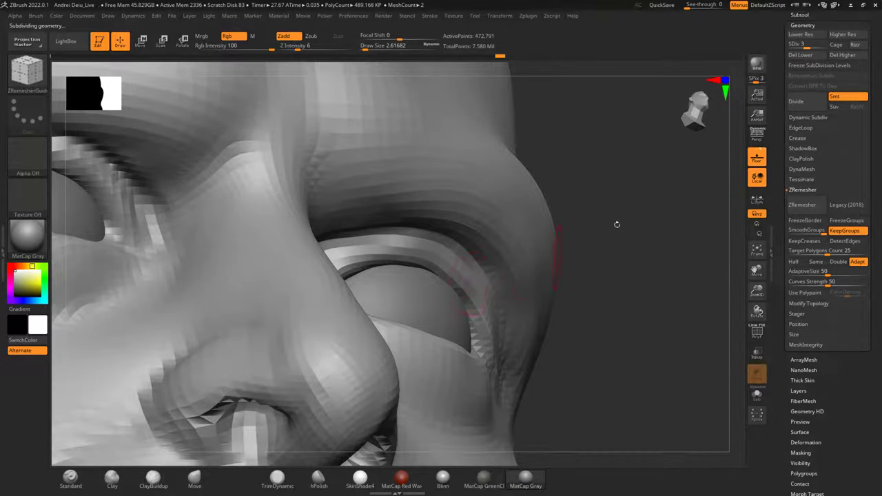
{"action": "left_click", "coordinate": [815, 47]}
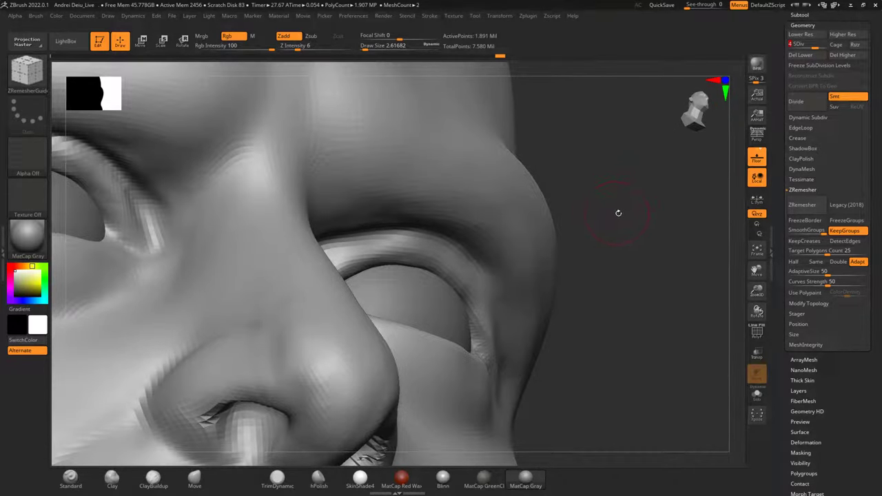
Adjust the upper eyelid's fit around the eyeball with the Move brush.
{"action": "left_click", "coordinate": [195, 477]}
{"action": "left_click", "coordinate": [202, 476]}
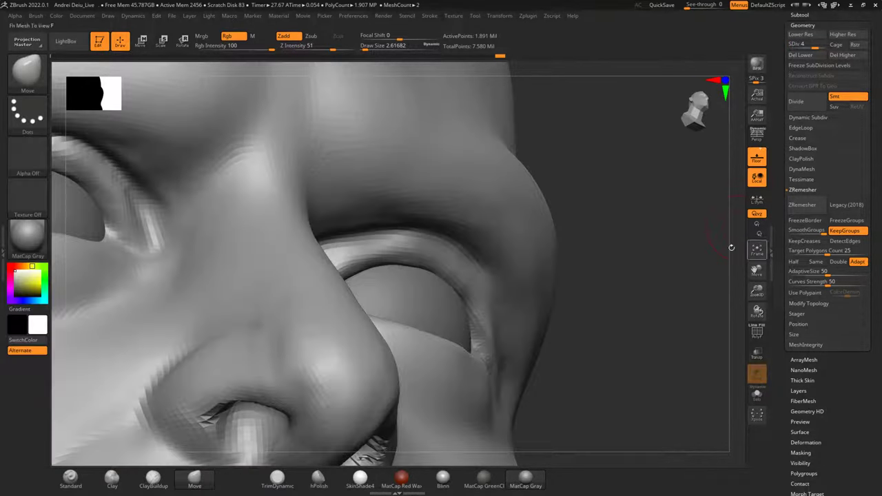
{"action": "left_click_drag", "start_coordinate": [606, 231], "coordinate": [587, 230]}
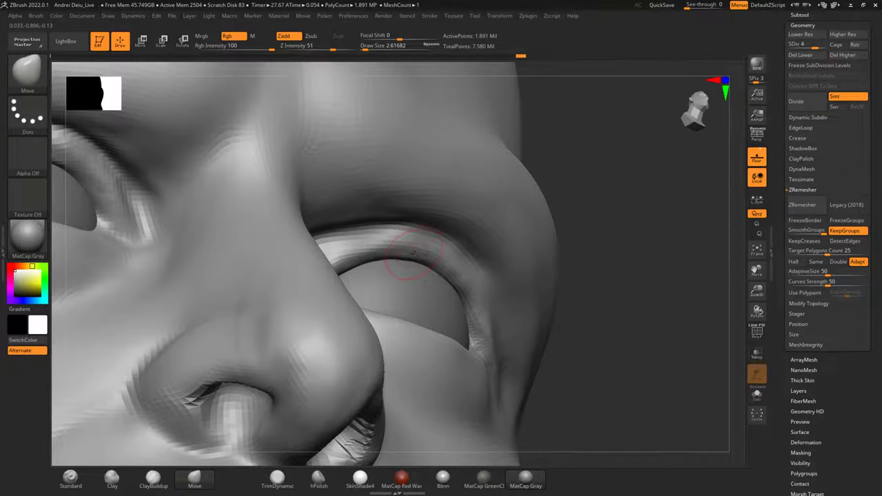
{"action": "left_click_drag", "start_coordinate": [667, 246], "coordinate": [691, 232]}
{"action": "mouse_move", "coordinate": [601, 228]}
{"action": "left_mouse_down"}
{"action": "mouse_move", "coordinate": [628, 204]}
{"action": "mouse_move", "coordinate": [591, 207]}
{"action": "left_mouse_up"}
Build up the upper eyelid with the Standard brush at draw size about 1.8, Zadd on and RGB off, and smooth it.
{"action": "left_click", "coordinate": [71, 478]}
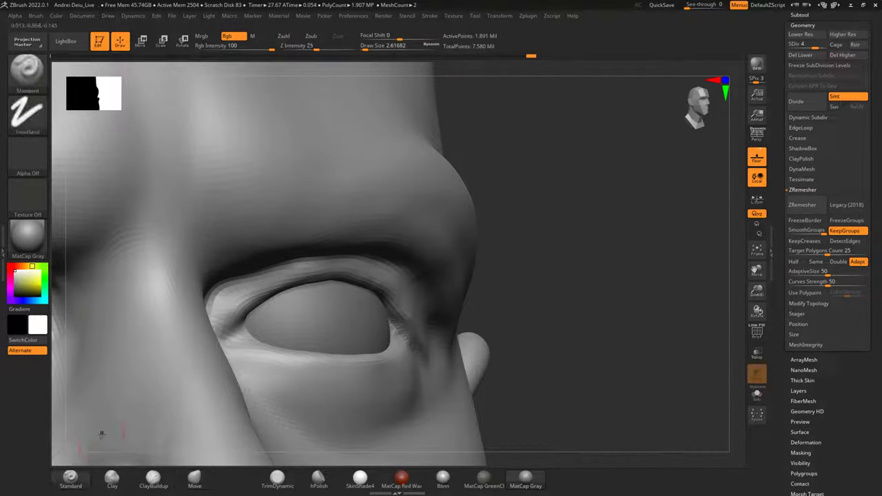
{"action": "key", "text": "space"}
{"action": "mouse_move", "coordinate": [443, 252]}
{"action": "left_mouse_down"}
{"action": "mouse_move", "coordinate": [420, 253]}
{"action": "mouse_move", "coordinate": [431, 253]}
{"action": "left_mouse_up"}
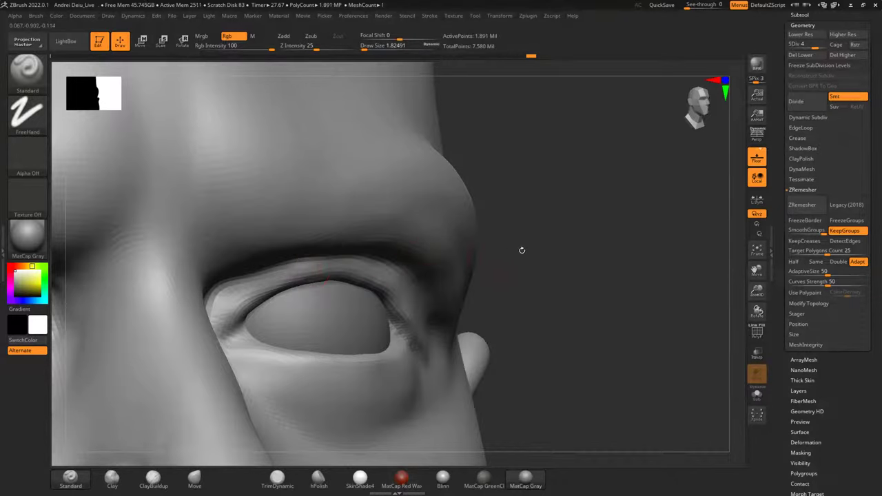
{"action": "key", "text": "space"}
{"action": "left_click", "coordinate": [285, 35]}
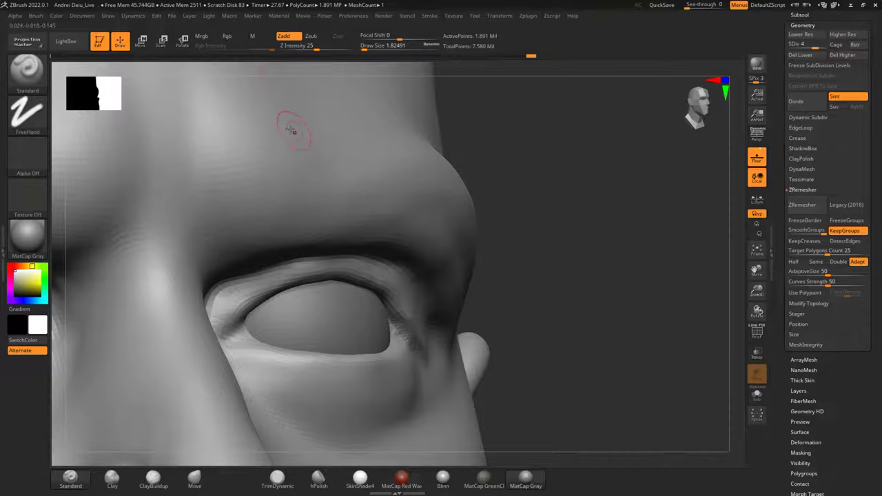
{"action": "mouse_move", "coordinate": [226, 315]}
{"action": "left_mouse_down"}
{"action": "mouse_move", "coordinate": [275, 281]}
{"action": "mouse_move", "coordinate": [338, 268]}
{"action": "left_mouse_up"}
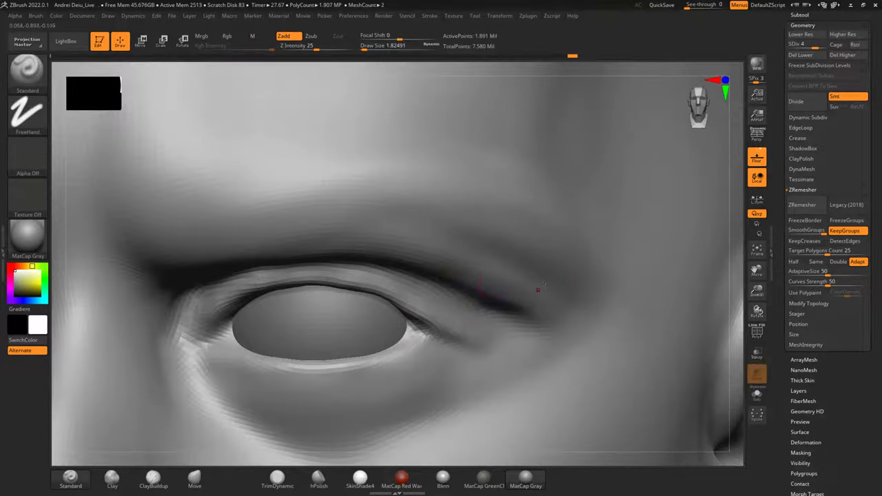
{"action": "mouse_move", "coordinate": [358, 273]}
{"action": "left_mouse_down", "text": "shift"}
{"action": "mouse_move", "coordinate": [293, 266]}
{"action": "mouse_move", "coordinate": [198, 296]}
{"action": "left_mouse_up", "text": "shift"}
{"action": "mouse_move", "coordinate": [278, 269]}
{"action": "left_mouse_down", "text": "shift"}
{"action": "mouse_move", "coordinate": [195, 302]}
{"action": "mouse_move", "coordinate": [172, 343]}
{"action": "mouse_move", "coordinate": [218, 297]}
{"action": "left_mouse_up", "text": "shift"}
Refine the inner corner of the eye with Standard brush strokes and smooth the outer end of the upper eyelid.
{"action": "mouse_move", "coordinate": [184, 341]}
{"action": "left_mouse_down"}
{"action": "mouse_move", "coordinate": [224, 309]}
{"action": "mouse_move", "coordinate": [203, 340]}
{"action": "mouse_move", "coordinate": [232, 327]}
{"action": "left_mouse_up"}
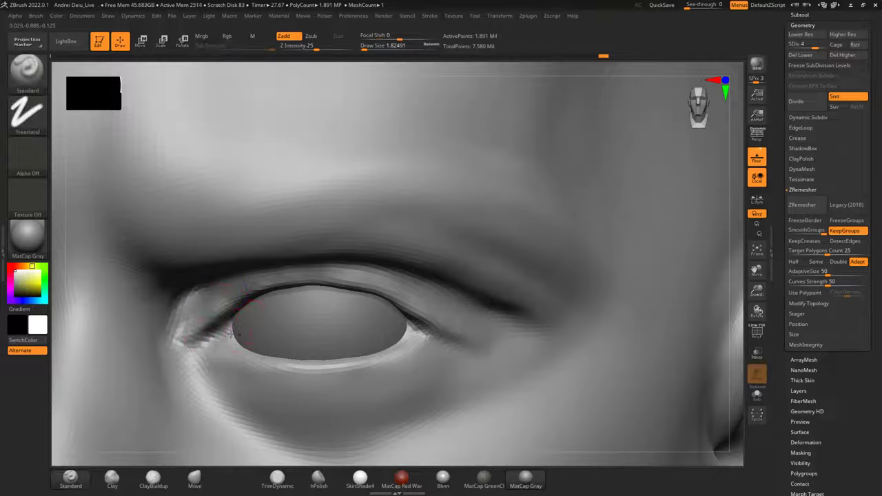
{"action": "left_click_drag", "start_coordinate": [190, 353], "coordinate": [209, 345]}
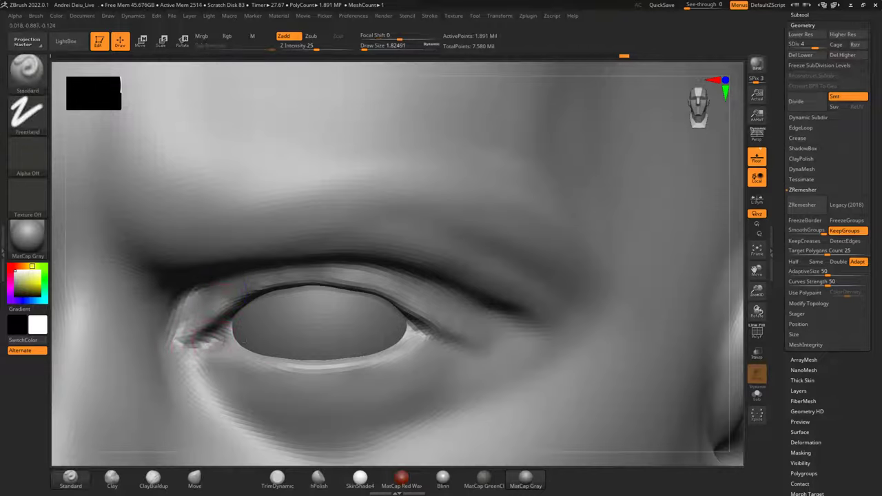
{"action": "left_click_drag", "start_coordinate": [216, 335], "coordinate": [195, 330]}
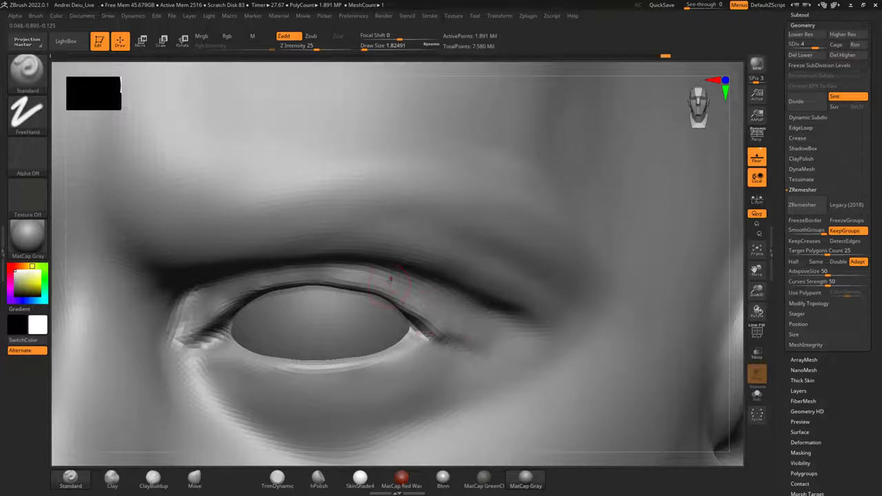
{"action": "mouse_move", "coordinate": [405, 307]}
{"action": "left_mouse_down", "text": "shift"}
{"action": "mouse_move", "coordinate": [488, 358]}
{"action": "mouse_move", "coordinate": [417, 317]}
{"action": "left_mouse_up", "text": "shift"}
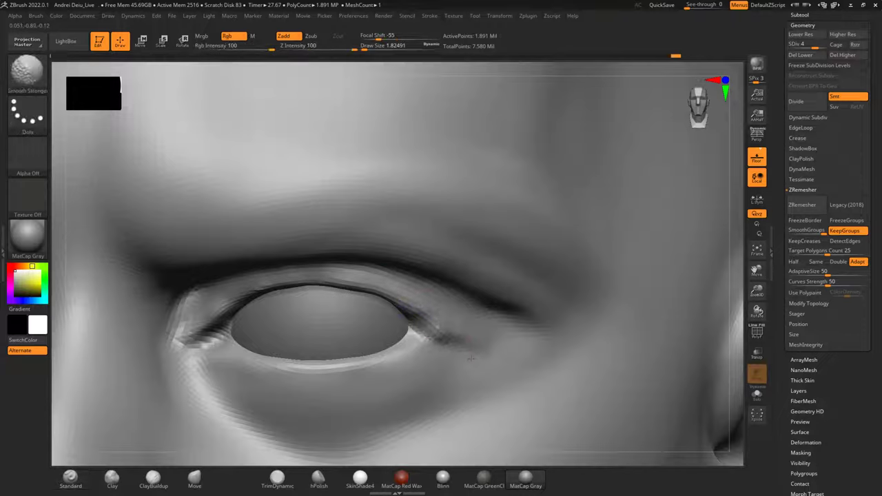
Undo the last smoothing stroke and smooth the outer end of the upper eyelid again.
{"action": "key", "text": "ctrl+z"}
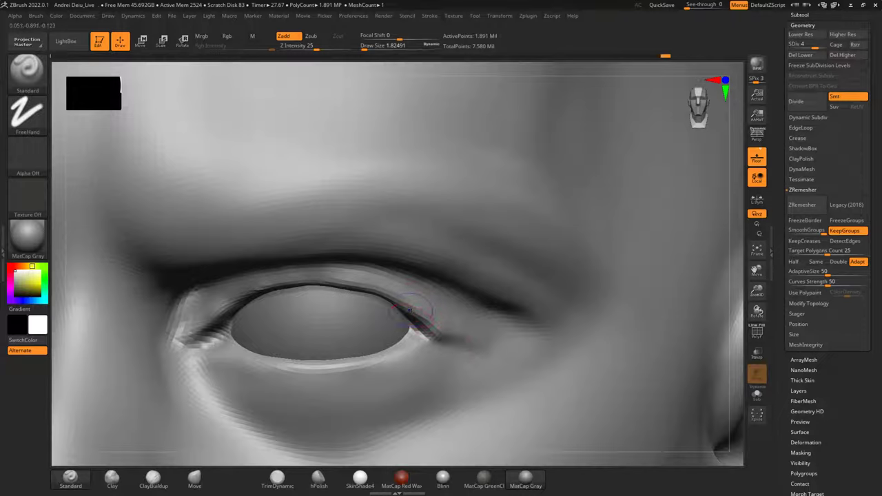
{"action": "left_click_drag", "start_coordinate": [408, 304], "coordinate": [487, 346], "text": "shift"}
{"action": "left_click_drag", "start_coordinate": [741, 338], "coordinate": [702, 226], "text": "alt"}
{"action": "left_click_drag", "start_coordinate": [683, 226], "coordinate": [723, 231]}
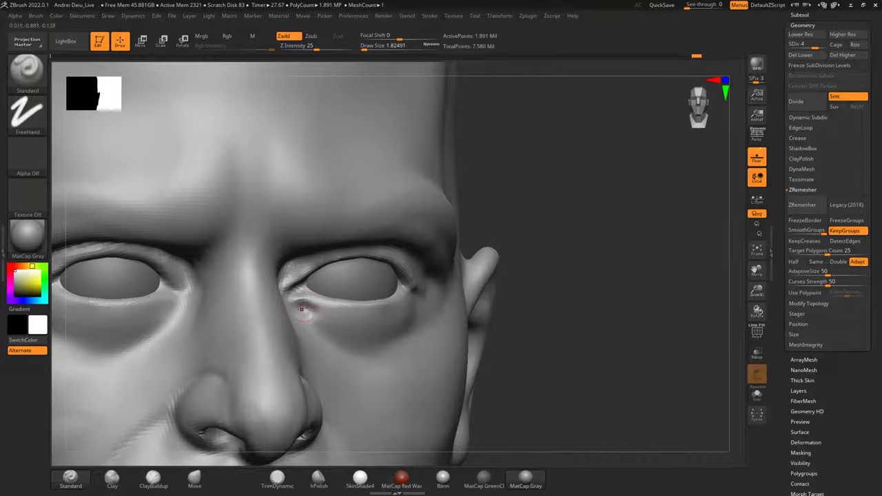
Refine the inner corner and the lower eyelid rim with Standard brush strokes and smoothing.
{"action": "left_click_drag", "start_coordinate": [306, 308], "coordinate": [297, 305], "text": "shift"}
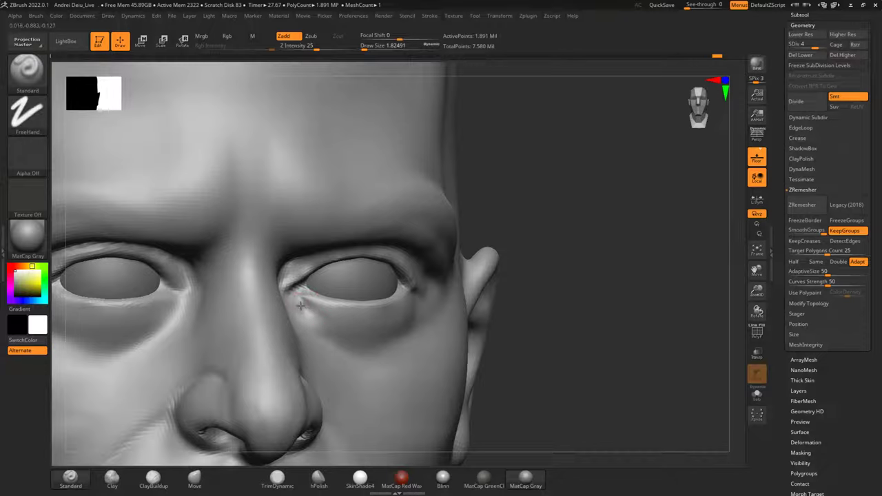
{"action": "key", "text": "shift"}
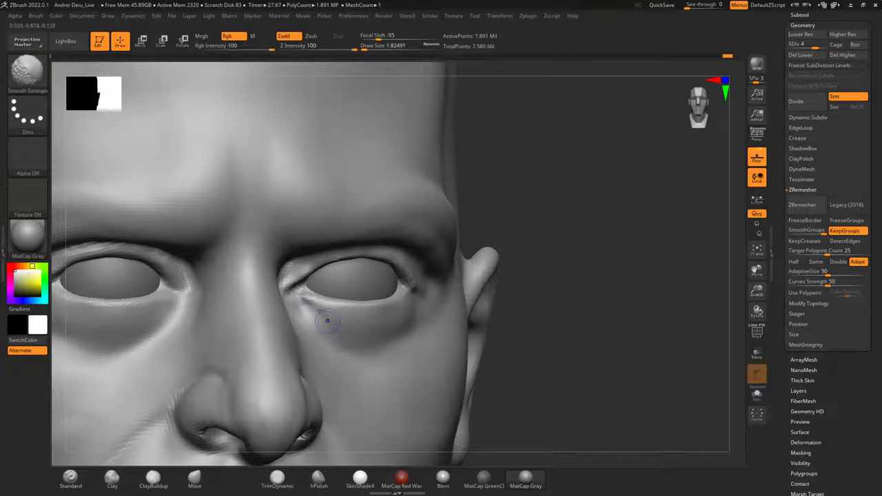
{"action": "left_click_drag", "start_coordinate": [315, 311], "coordinate": [296, 301]}
{"action": "key", "text": "shift"}
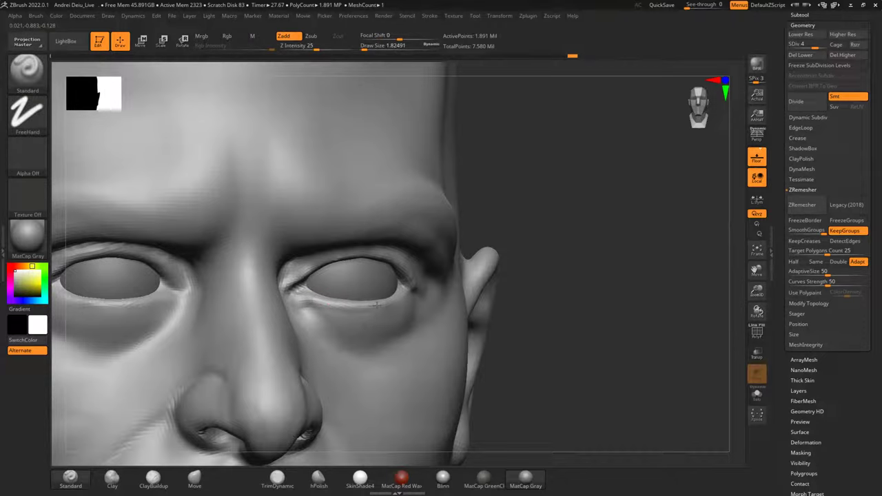
{"action": "left_click_drag", "start_coordinate": [564, 253], "coordinate": [612, 227], "text": "shift"}
{"action": "left_click_drag", "start_coordinate": [689, 207], "coordinate": [692, 234]}
{"action": "left_click_drag", "start_coordinate": [419, 310], "coordinate": [432, 322]}
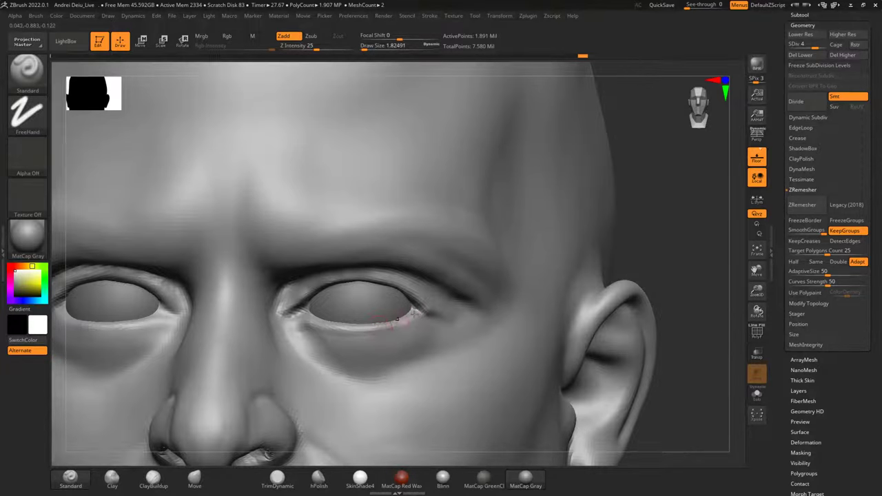
{"action": "key", "text": "shift"}
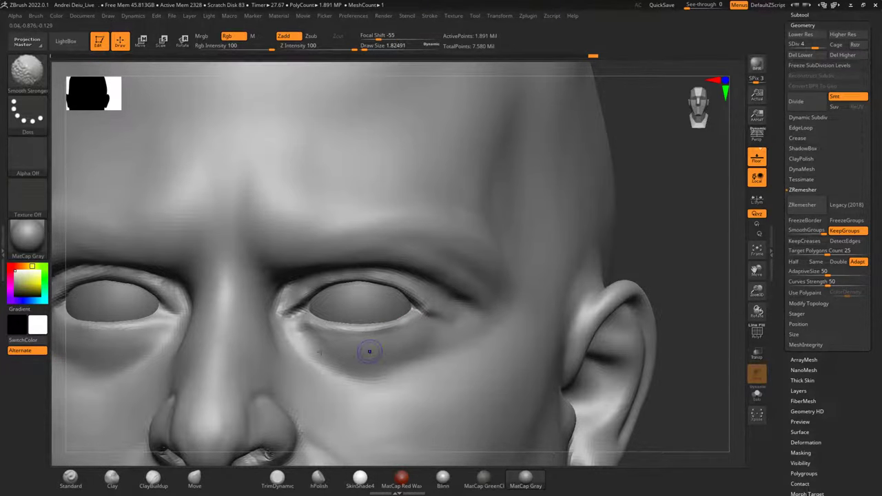
Smooth the rough surface inside the nostrils with the Smooth Stronger brush.
{"action": "mouse_move", "coordinate": [666, 237]}
{"action": "left_mouse_down", "text": "shift"}
{"action": "mouse_move", "coordinate": [660, 272]}
{"action": "mouse_move", "coordinate": [683, 177]}
{"action": "left_mouse_up", "text": "shift"}
{"action": "mouse_move", "coordinate": [628, 315]}
{"action": "left_mouse_down", "text": "alt"}
{"action": "mouse_move", "coordinate": [669, 251]}
{"action": "mouse_move", "coordinate": [670, 260]}
{"action": "mouse_move", "coordinate": [651, 268]}
{"action": "mouse_move", "coordinate": [655, 213]}
{"action": "left_mouse_up", "text": "alt"}
{"action": "key", "text": "shift"}
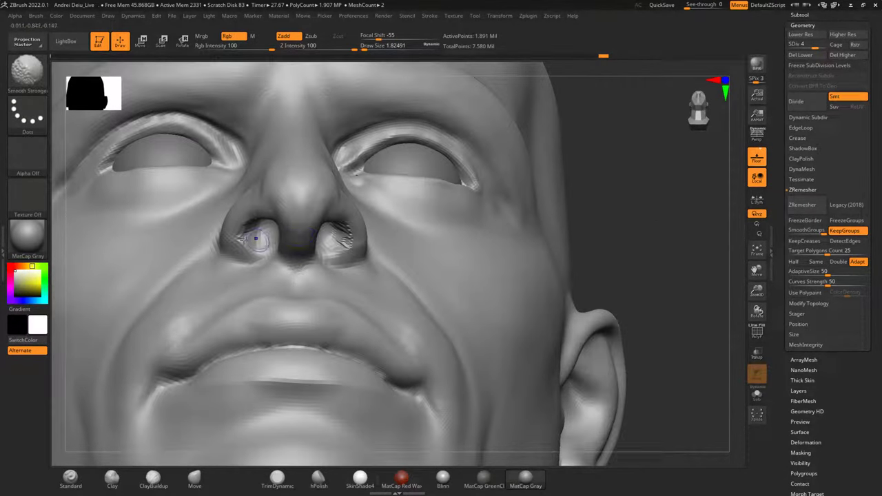
{"action": "left_click_drag", "start_coordinate": [248, 226], "coordinate": [251, 240], "text": "shift"}
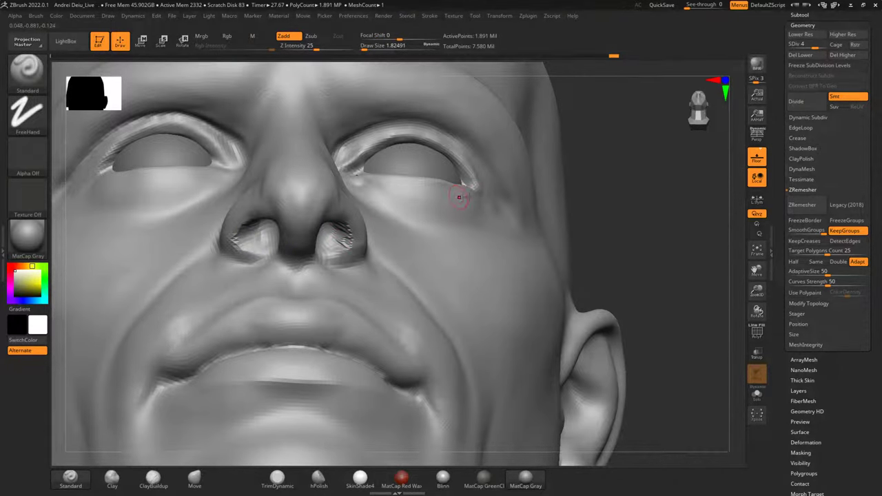
{"action": "left_click_drag", "start_coordinate": [655, 181], "coordinate": [674, 199]}
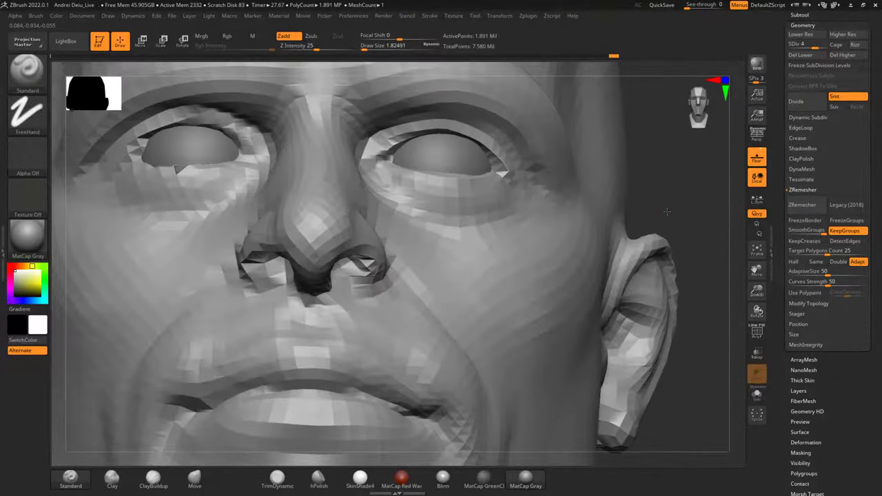
{"action": "key", "text": "shift"}
{"action": "left_click_drag", "start_coordinate": [687, 168], "coordinate": [687, 198]}
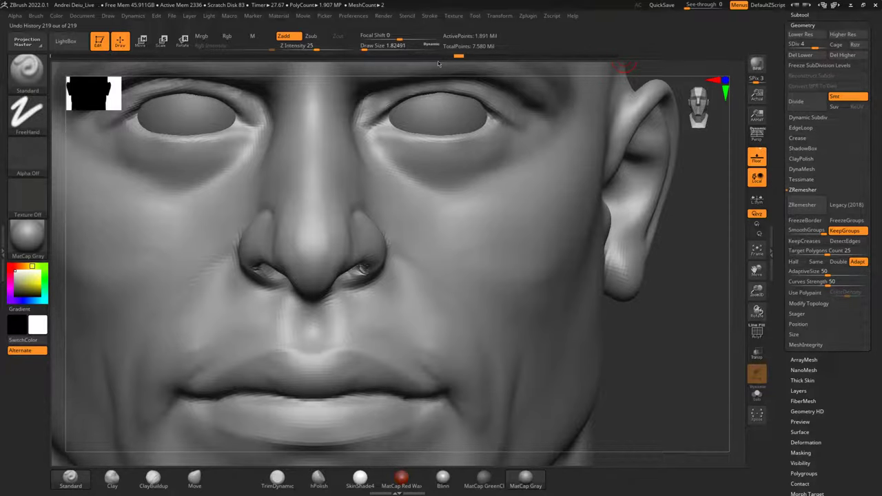
Compare the face at subdivision levels 1 and 4, ending on level 4.
{"action": "key", "text": "d"}
{"action": "key", "text": "shift+d"}
{"action": "key", "text": "shift+d"}
{"action": "key", "text": "shift+d"}
{"action": "key", "text": "shift+d"}
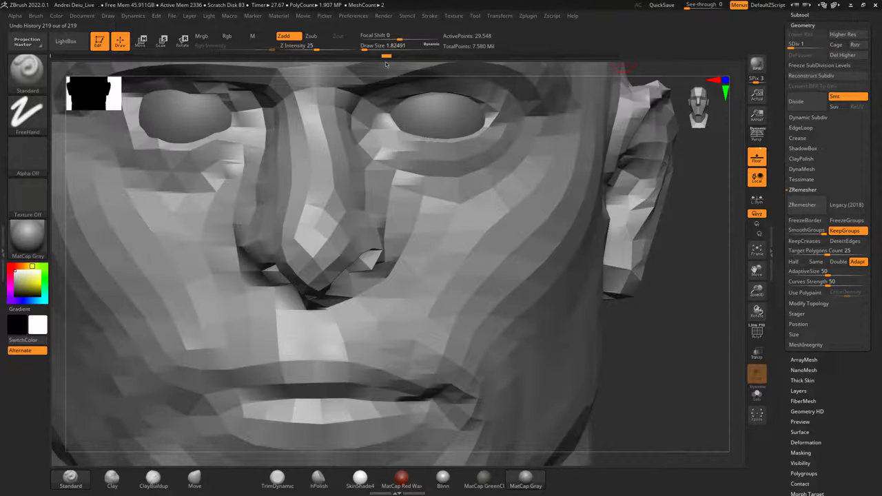
{"action": "key", "text": "d"}
{"action": "key", "text": "d"}
{"action": "key", "text": "d"}
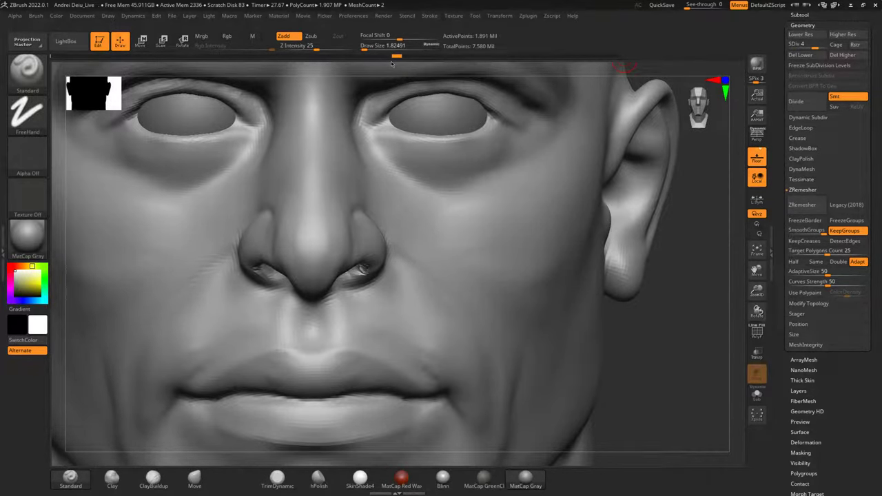
Roll the sculpt back to an earlier undo history state, accept discarding the newer entries, and smooth the upper eyelid.
{"action": "left_click_drag", "start_coordinate": [390, 64], "coordinate": [368, 64]}
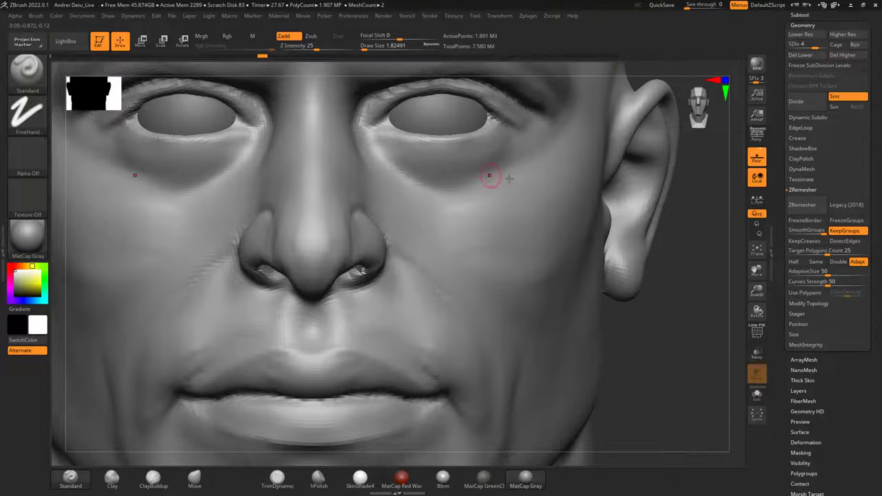
{"action": "left_click_drag", "start_coordinate": [715, 218], "coordinate": [679, 335], "text": "alt"}
{"action": "left_click_drag", "start_coordinate": [711, 159], "coordinate": [724, 217], "text": "alt"}
{"action": "left_click", "coordinate": [359, 294], "text": "shift"}
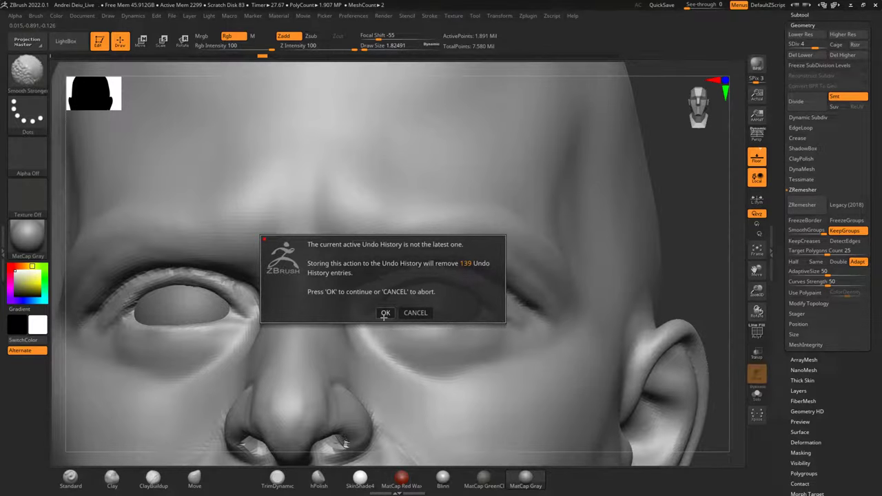
{"action": "left_click", "coordinate": [385, 314]}
{"action": "mouse_move", "coordinate": [363, 283]}
{"action": "left_mouse_down", "text": "shift"}
{"action": "mouse_move", "coordinate": [438, 263]}
{"action": "mouse_move", "coordinate": [521, 295]}
{"action": "left_mouse_up", "text": "shift"}
Smooth the jagged projection artifacts inside the nostrils with the Smooth Stronger brush.
{"action": "left_click_drag", "start_coordinate": [689, 212], "coordinate": [695, 69], "text": "alt"}
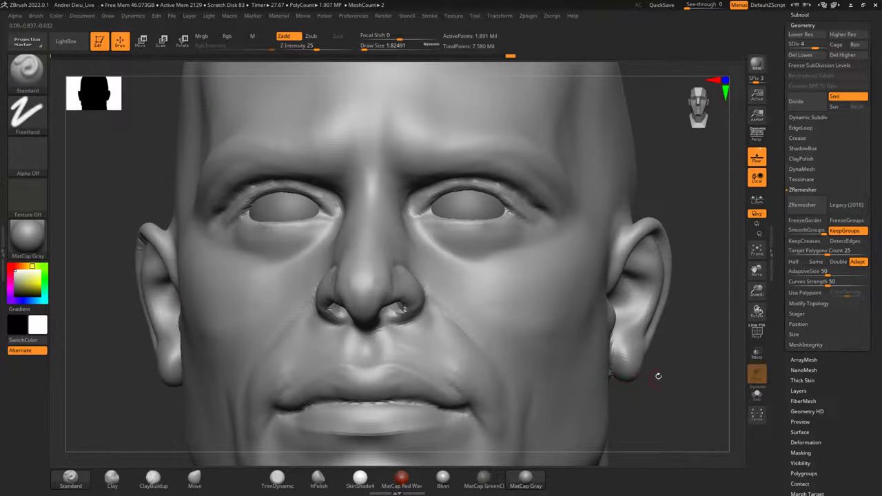
{"action": "left_click_drag", "start_coordinate": [657, 374], "coordinate": [654, 317]}
{"action": "mouse_move", "coordinate": [359, 265]}
{"action": "left_mouse_down", "text": "shift"}
{"action": "mouse_move", "coordinate": [362, 257]}
{"action": "mouse_move", "coordinate": [366, 266]}
{"action": "left_mouse_up", "text": "shift"}
{"action": "left_click_drag", "start_coordinate": [611, 215], "coordinate": [663, 177]}
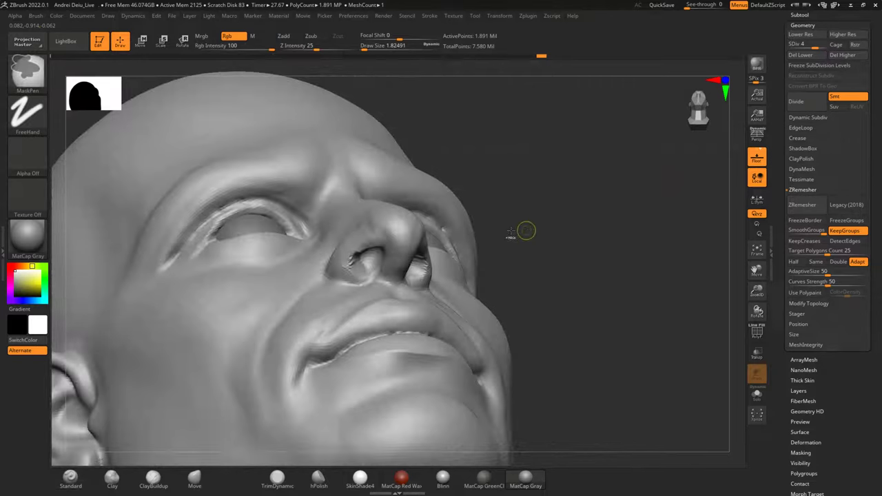
{"action": "left_click_drag", "start_coordinate": [561, 183], "coordinate": [592, 220], "text": "alt"}
{"action": "left_click_drag", "start_coordinate": [592, 233], "coordinate": [589, 215]}
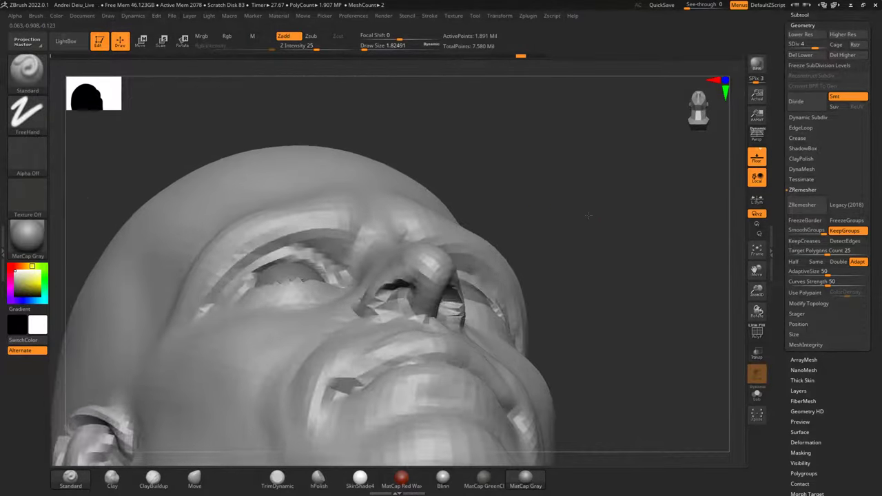
{"action": "scroll", "coordinate": [427, 305], "scroll_direction": "up", "scroll_amount": 8}
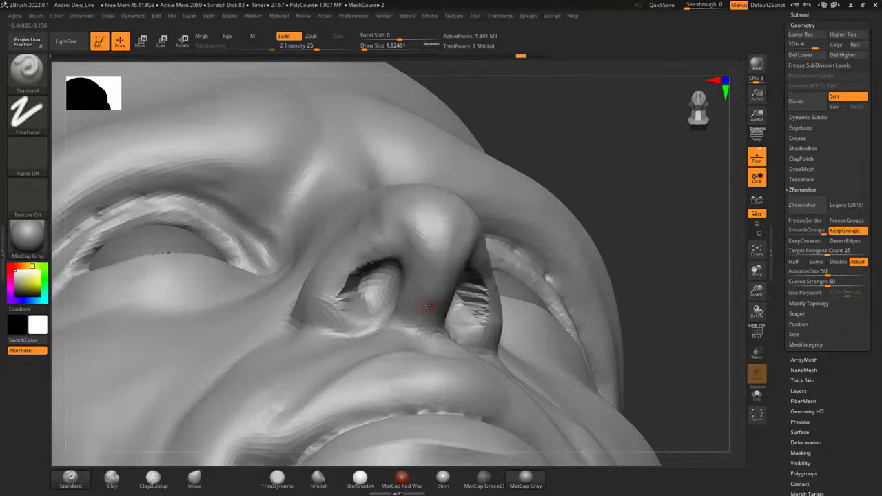
{"action": "left_click_drag", "start_coordinate": [642, 140], "coordinate": [634, 182]}
{"action": "mouse_move", "coordinate": [364, 282]}
{"action": "left_mouse_down", "text": "shift"}
{"action": "mouse_move", "coordinate": [383, 281]}
{"action": "mouse_move", "coordinate": [338, 307]}
{"action": "mouse_move", "coordinate": [347, 330]}
{"action": "mouse_move", "coordinate": [363, 318]}
{"action": "mouse_move", "coordinate": [371, 307]}
{"action": "mouse_move", "coordinate": [335, 322]}
{"action": "left_mouse_up", "text": "shift"}
{"action": "left_click_drag", "start_coordinate": [344, 279], "coordinate": [299, 326]}
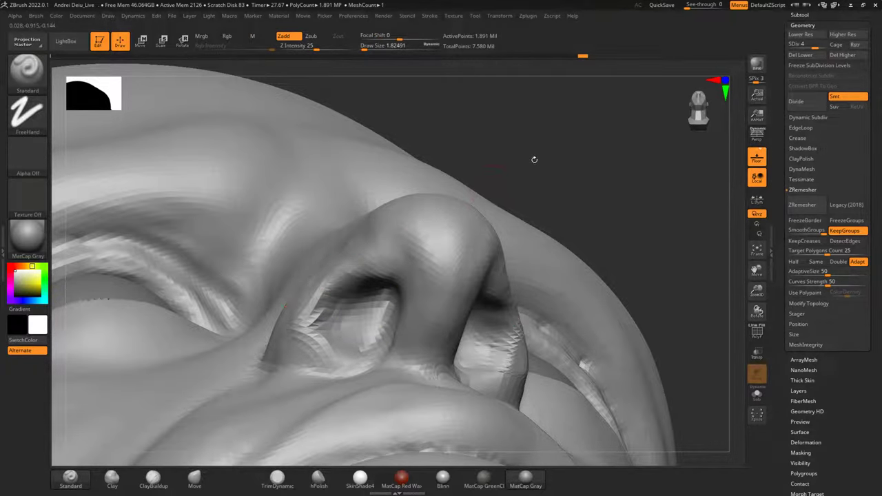
Refine the nostril openings and their inner walls with Standard brush strokes and further smoothing.
{"action": "left_click_drag", "start_coordinate": [524, 170], "coordinate": [590, 164]}
{"action": "mouse_move", "coordinate": [353, 270]}
{"action": "left_mouse_down", "text": "shift"}
{"action": "mouse_move", "coordinate": [315, 324]}
{"action": "mouse_move", "coordinate": [361, 349]}
{"action": "left_mouse_up", "text": "shift"}
{"action": "left_click_drag", "start_coordinate": [518, 290], "coordinate": [561, 246]}
{"action": "mouse_move", "coordinate": [534, 208]}
{"action": "left_mouse_down"}
{"action": "mouse_move", "coordinate": [549, 169]}
{"action": "mouse_move", "coordinate": [442, 187]}
{"action": "left_mouse_up"}
{"action": "mouse_move", "coordinate": [371, 274]}
{"action": "left_mouse_down"}
{"action": "mouse_move", "coordinate": [364, 310]}
{"action": "mouse_move", "coordinate": [350, 306]}
{"action": "mouse_move", "coordinate": [383, 295]}
{"action": "mouse_move", "coordinate": [373, 301]}
{"action": "left_mouse_up"}
{"action": "mouse_move", "coordinate": [594, 138]}
{"action": "left_mouse_down"}
{"action": "mouse_move", "coordinate": [599, 202]}
{"action": "mouse_move", "coordinate": [641, 231]}
{"action": "mouse_move", "coordinate": [663, 224]}
{"action": "left_mouse_up"}
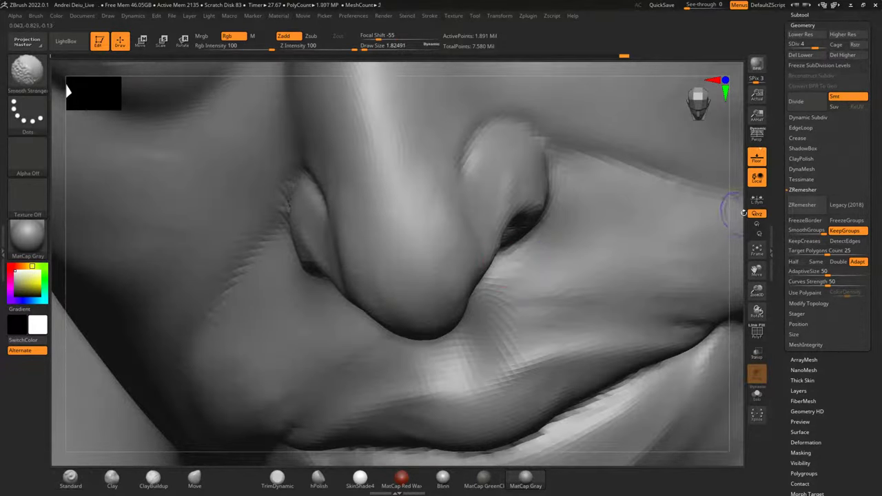
{"action": "left_click_drag", "start_coordinate": [744, 212], "coordinate": [732, 216], "text": "shift"}
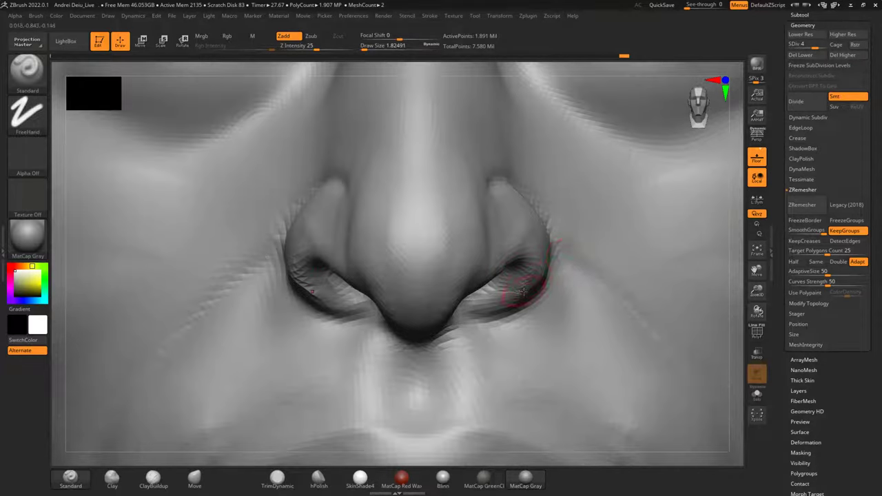
{"action": "mouse_move", "coordinate": [509, 291]}
{"action": "left_mouse_down"}
{"action": "mouse_move", "coordinate": [522, 292]}
{"action": "mouse_move", "coordinate": [527, 278]}
{"action": "mouse_move", "coordinate": [510, 292]}
{"action": "mouse_move", "coordinate": [521, 285]}
{"action": "left_mouse_up"}
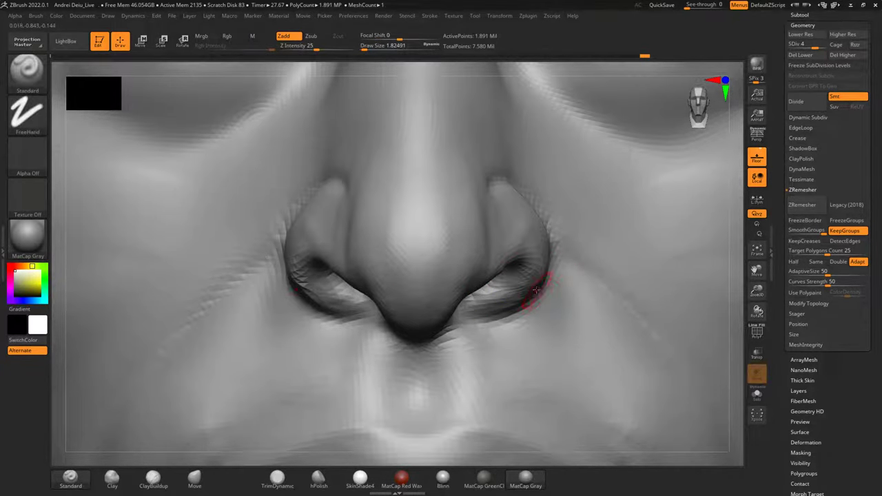
Switch the body to subdivision level 5 and smooth the nose and the cheek beside it at draw size about 5.
{"action": "key", "text": "f"}
{"action": "left_click_drag", "start_coordinate": [576, 185], "coordinate": [591, 307], "text": "alt"}
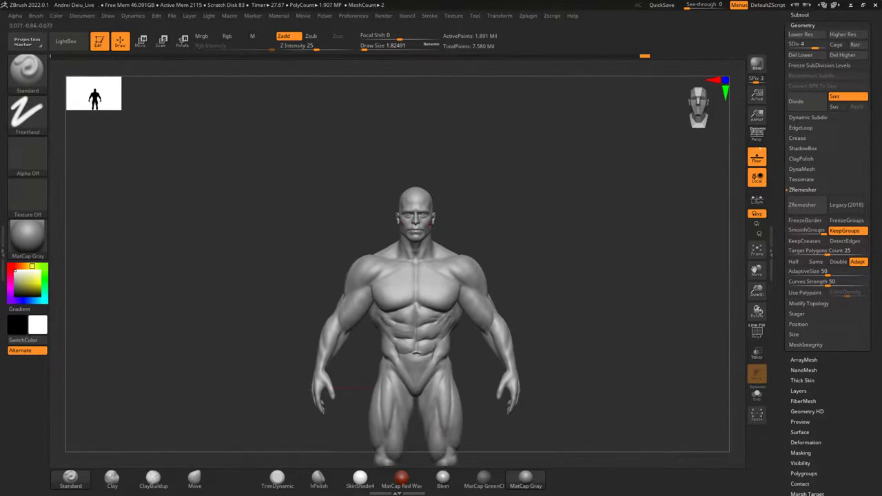
{"action": "scroll", "coordinate": [428, 225], "scroll_direction": "up", "scroll_amount": 6}
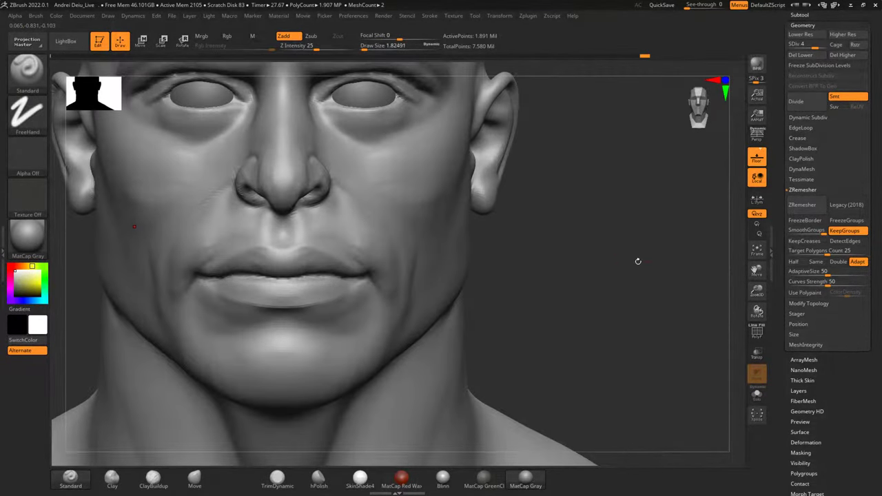
{"action": "left_click_drag", "start_coordinate": [638, 261], "coordinate": [667, 292], "text": "alt"}
{"action": "left_click_drag", "start_coordinate": [816, 47], "coordinate": [828, 47]}
{"action": "mouse_move", "coordinate": [592, 265]}
{"action": "left_mouse_down", "text": "alt"}
{"action": "mouse_move", "coordinate": [602, 202]}
{"action": "mouse_move", "coordinate": [597, 216]}
{"action": "left_mouse_up", "text": "alt"}
{"action": "key", "text": "space"}
{"action": "mouse_move", "coordinate": [347, 246]}
{"action": "left_mouse_down", "text": "shift"}
{"action": "mouse_move", "coordinate": [351, 260]}
{"action": "mouse_move", "coordinate": [354, 202]}
{"action": "mouse_move", "coordinate": [369, 220]}
{"action": "mouse_move", "coordinate": [399, 196]}
{"action": "left_mouse_up", "text": "shift"}
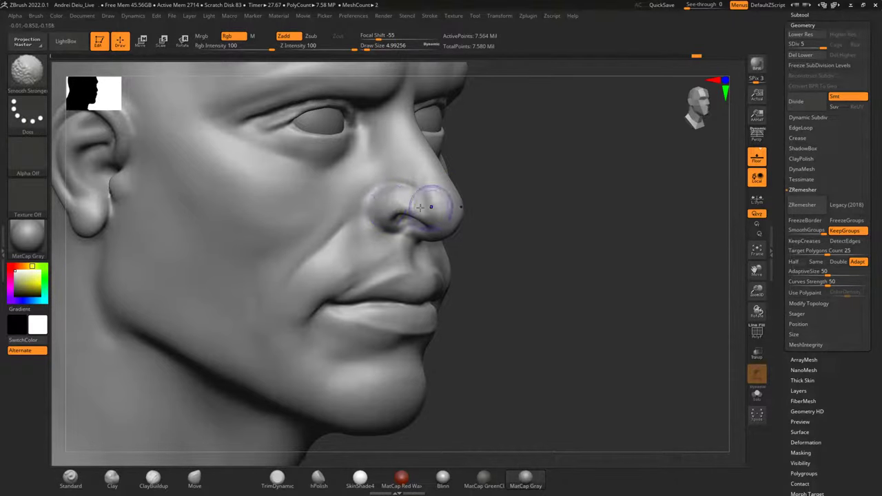
{"action": "mouse_move", "coordinate": [497, 208]}
{"action": "left_mouse_down"}
{"action": "mouse_move", "coordinate": [571, 208]}
{"action": "mouse_move", "coordinate": [492, 198]}
{"action": "left_mouse_up"}
{"action": "left_click_drag", "start_coordinate": [512, 195], "coordinate": [526, 239], "text": "alt"}
{"action": "mouse_move", "coordinate": [440, 231]}
{"action": "left_mouse_down", "text": "shift"}
{"action": "mouse_move", "coordinate": [447, 245]}
{"action": "mouse_move", "coordinate": [435, 241]}
{"action": "left_mouse_up", "text": "shift"}
Smooth the cheek, eyelids and area around the eyes with the Smooth Stronger brush.
{"action": "mouse_move", "coordinate": [563, 173]}
{"action": "left_mouse_down", "text": "alt"}
{"action": "mouse_move", "coordinate": [577, 274]}
{"action": "mouse_move", "coordinate": [554, 274]}
{"action": "left_mouse_up", "text": "alt"}
{"action": "left_click_drag", "start_coordinate": [315, 220], "coordinate": [393, 217], "text": "shift"}
{"action": "left_click_drag", "start_coordinate": [572, 189], "coordinate": [535, 182]}
{"action": "mouse_move", "coordinate": [279, 276]}
{"action": "left_mouse_down", "text": "shift"}
{"action": "mouse_move", "coordinate": [298, 292]}
{"action": "mouse_move", "coordinate": [350, 261]}
{"action": "mouse_move", "coordinate": [380, 263]}
{"action": "left_mouse_up", "text": "shift"}
{"action": "left_click_drag", "start_coordinate": [412, 298], "coordinate": [374, 260], "text": "shift"}
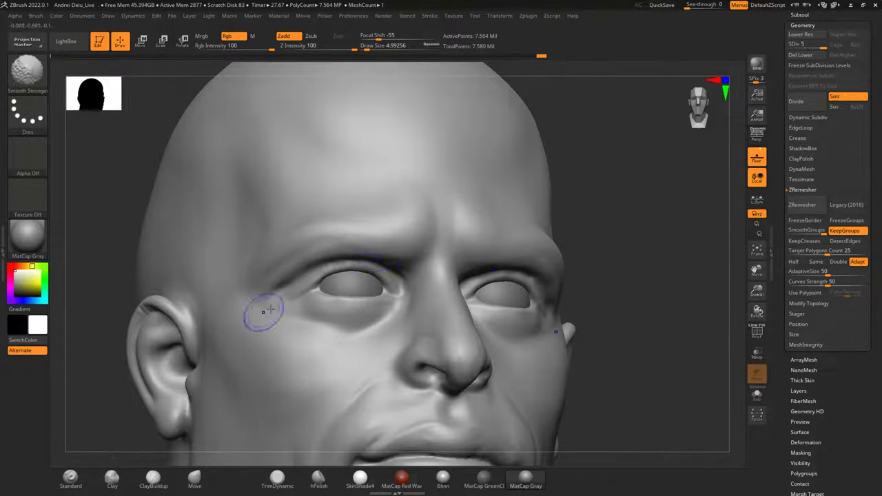
{"action": "left_click_drag", "start_coordinate": [344, 294], "coordinate": [368, 297], "text": "shift"}
{"action": "left_click_drag", "start_coordinate": [597, 236], "coordinate": [621, 246], "text": "shift"}
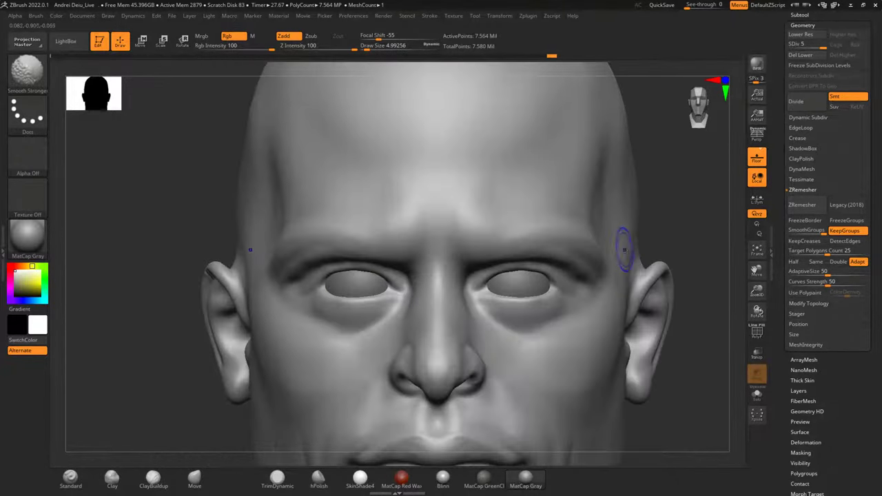
Smooth the upper lip and the corner of the mouth.
{"action": "left_click_drag", "start_coordinate": [174, 386], "coordinate": [173, 234], "text": "alt"}
{"action": "mouse_move", "coordinate": [184, 407]}
{"action": "left_mouse_down", "text": "alt"}
{"action": "mouse_move", "coordinate": [175, 301]}
{"action": "mouse_move", "coordinate": [150, 256]}
{"action": "mouse_move", "coordinate": [160, 365]}
{"action": "mouse_move", "coordinate": [266, 364]}
{"action": "left_mouse_up", "text": "alt"}
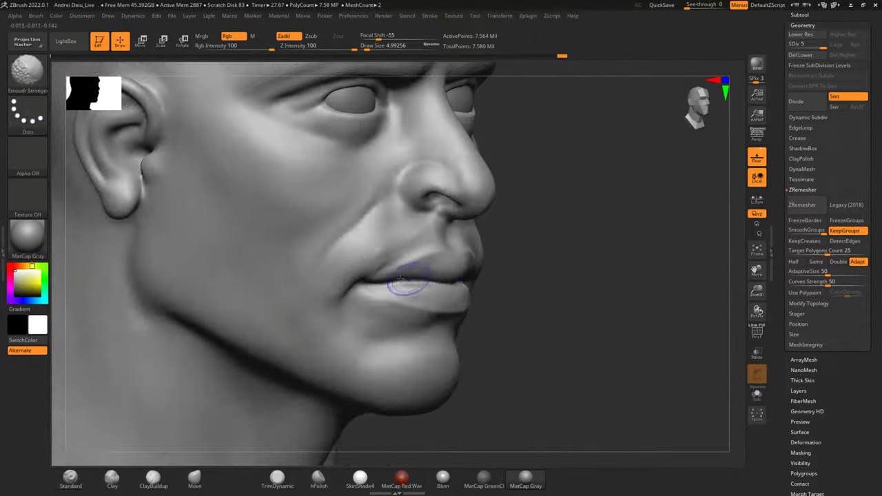
{"action": "left_click_drag", "start_coordinate": [391, 250], "coordinate": [366, 258], "text": "shift"}
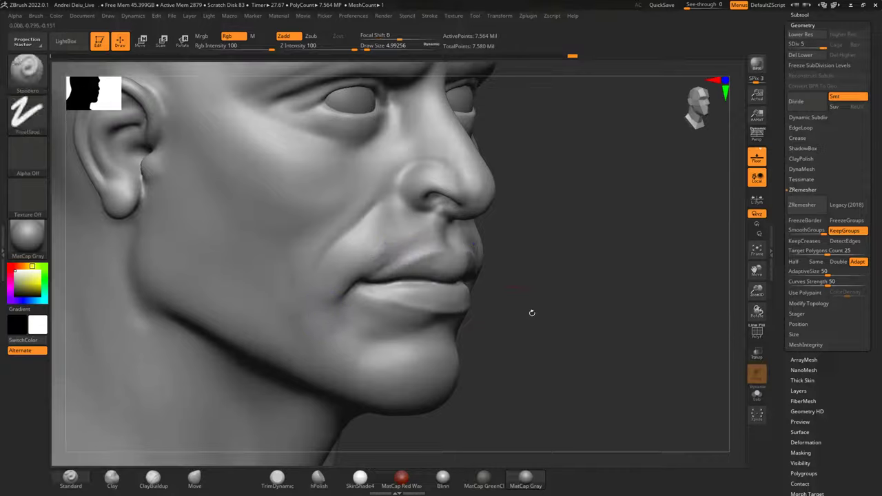
Smooth the rough area around the navel with the Smooth Stronger brush at draw size about 8.4.
{"action": "left_click_drag", "start_coordinate": [585, 348], "coordinate": [599, 186], "text": "alt"}
{"action": "mouse_move", "coordinate": [572, 307]}
{"action": "left_mouse_down", "text": "alt"}
{"action": "mouse_move", "coordinate": [545, 209]}
{"action": "mouse_move", "coordinate": [554, 259]}
{"action": "left_mouse_up", "text": "alt"}
{"action": "key", "text": "f"}
{"action": "left_click_drag", "start_coordinate": [571, 204], "coordinate": [559, 258], "text": "alt"}
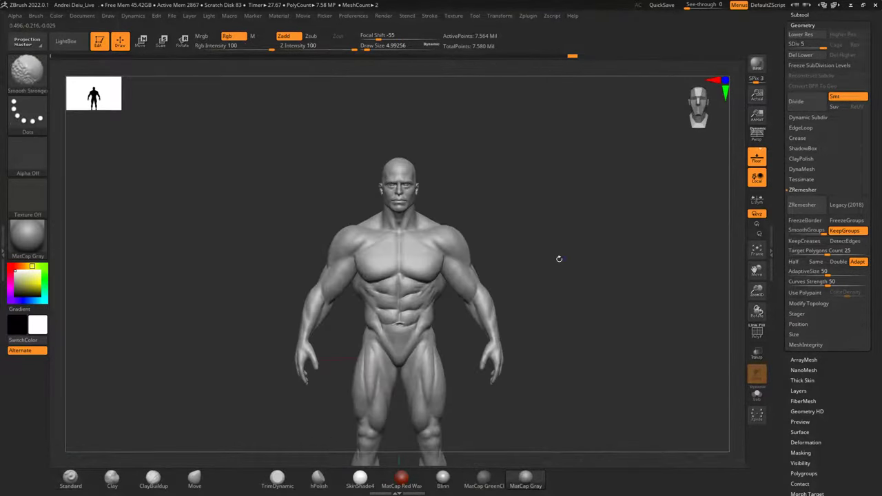
{"action": "scroll", "coordinate": [417, 299], "scroll_direction": "up", "scroll_amount": 7}
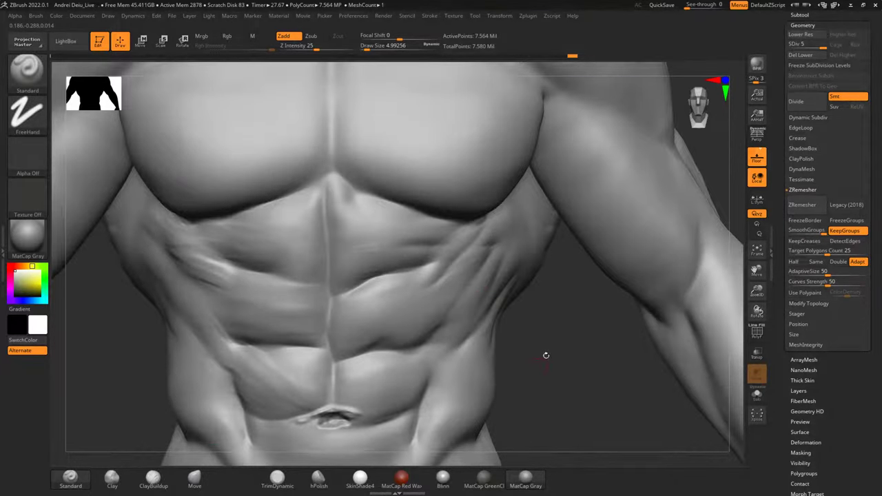
{"action": "left_click_drag", "start_coordinate": [546, 356], "coordinate": [567, 309], "text": "alt"}
{"action": "key", "text": "space"}
{"action": "left_click", "coordinate": [585, 295]}
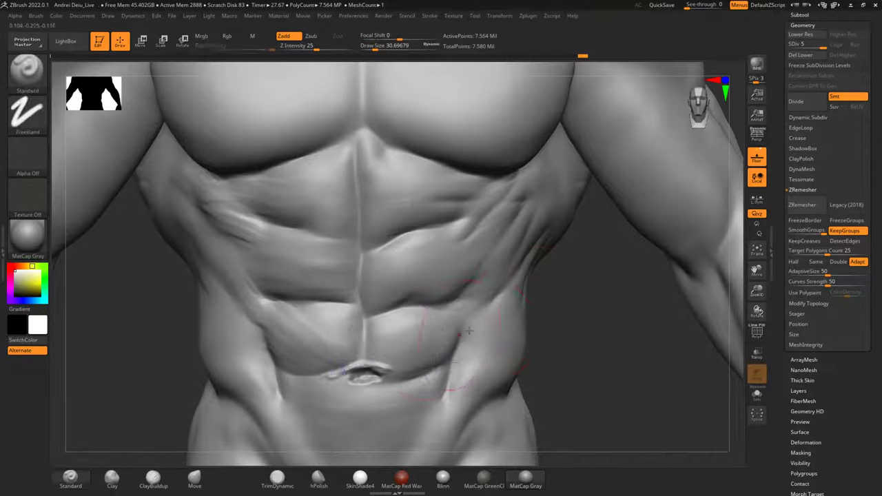
{"action": "key", "text": "space"}
{"action": "left_click_drag", "start_coordinate": [472, 329], "coordinate": [462, 329]}
{"action": "left_click_drag", "start_coordinate": [384, 364], "coordinate": [335, 373], "text": "shift"}
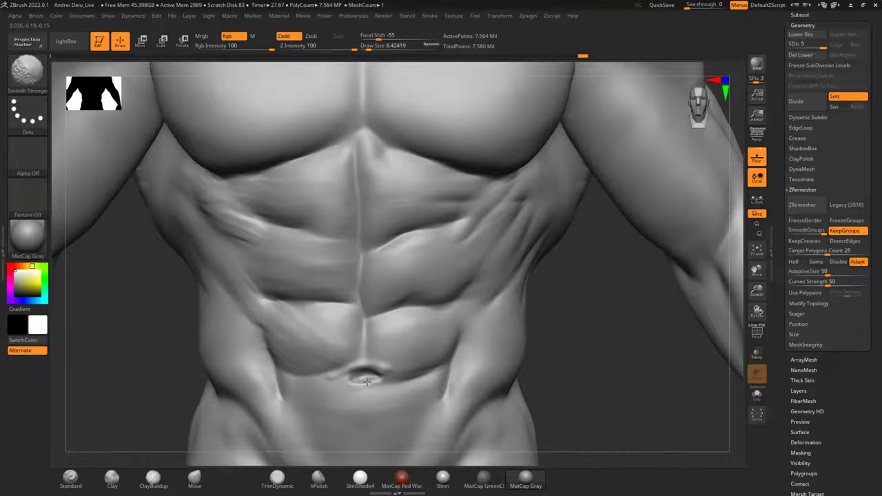
{"action": "left_click_drag", "start_coordinate": [556, 324], "coordinate": [663, 315]}
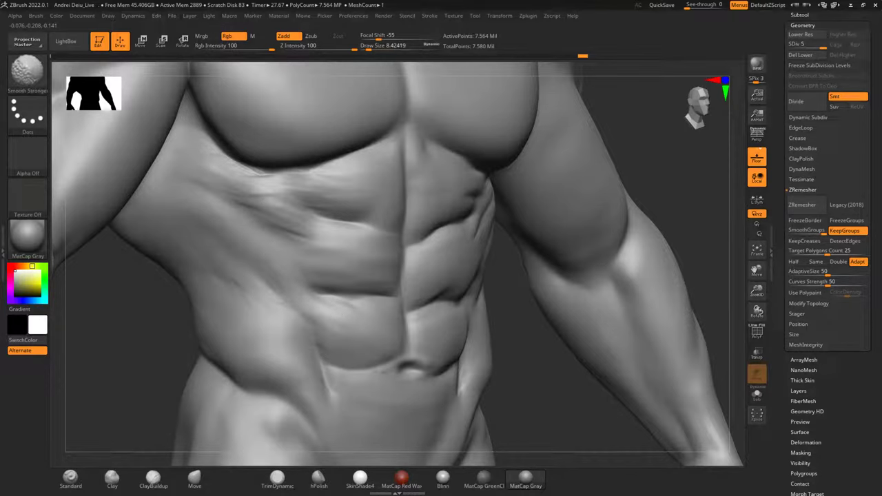
Smooth the rough patches over the ribs and abdominal muscles with the Smooth Stronger brush.
{"action": "left_click_drag", "start_coordinate": [524, 325], "coordinate": [536, 380], "text": "alt"}
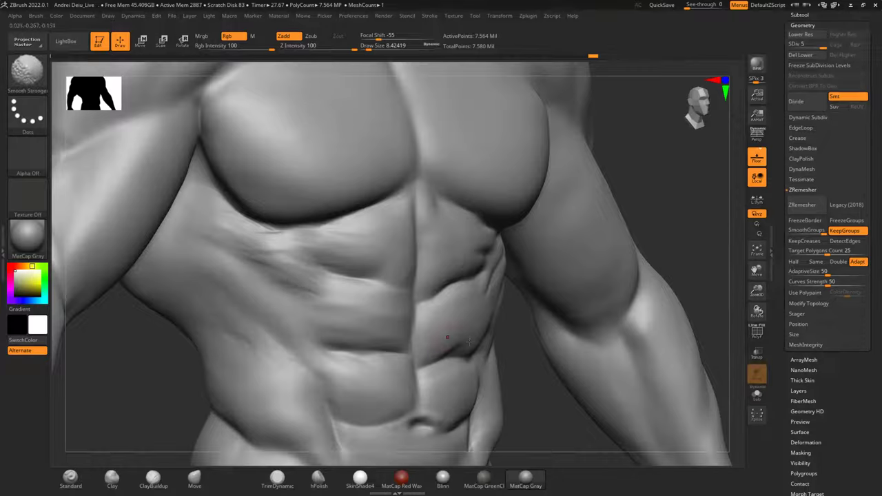
{"action": "left_click_drag", "start_coordinate": [542, 398], "coordinate": [539, 380], "text": "shift"}
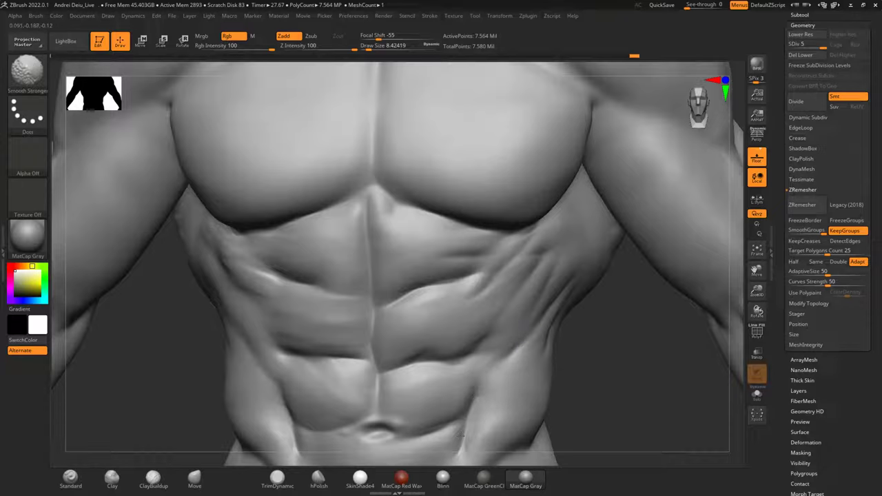
{"action": "key", "text": "f"}
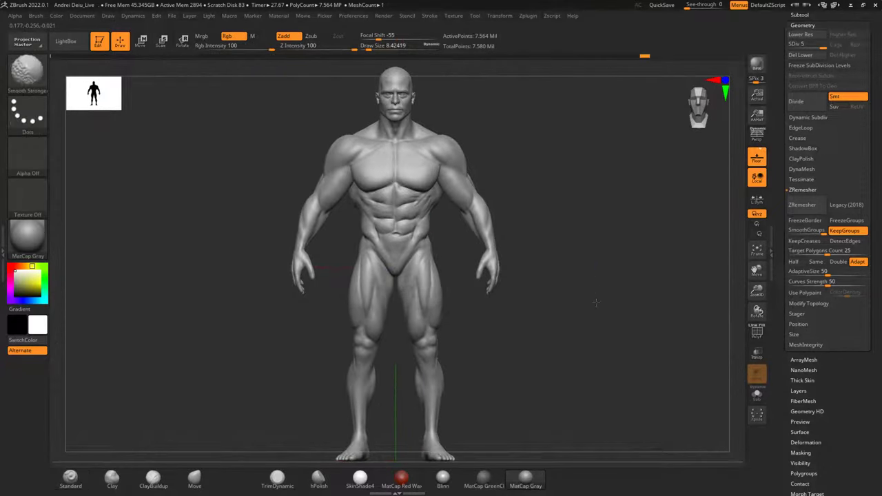
Examine the whole figure from the front and side, checking the head, shoulders and torso.
{"action": "left_click_drag", "start_coordinate": [583, 224], "coordinate": [683, 252], "text": "alt"}
{"action": "left_click_drag", "start_coordinate": [602, 244], "coordinate": [607, 253], "text": "shift"}
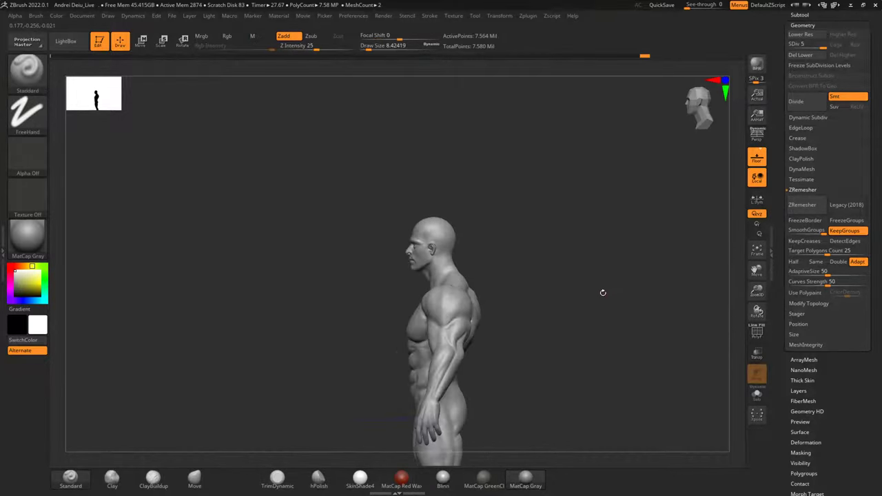
{"action": "left_click_drag", "start_coordinate": [603, 294], "coordinate": [580, 220], "text": "alt"}
{"action": "left_click_drag", "start_coordinate": [580, 220], "coordinate": [621, 224]}
{"action": "left_click_drag", "start_coordinate": [549, 233], "coordinate": [631, 232], "text": "alt"}
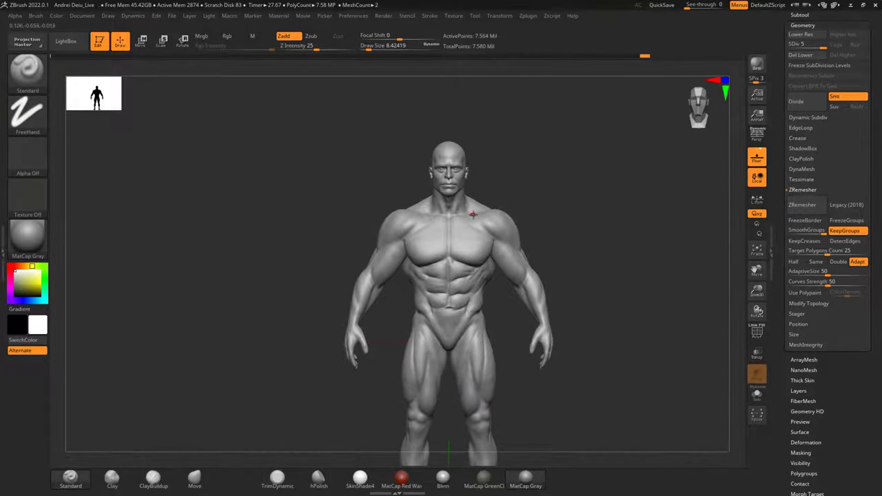
{"action": "scroll", "coordinate": [474, 215], "scroll_direction": "up", "scroll_amount": 2}
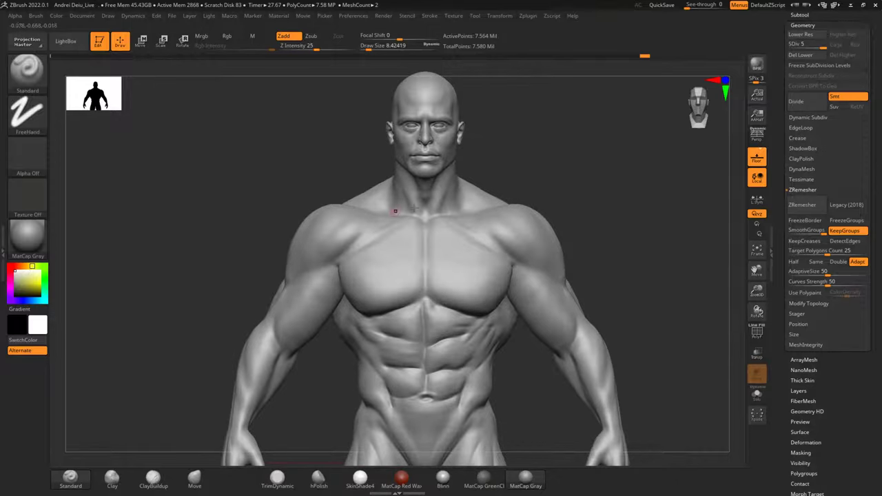
{"action": "mouse_move", "coordinate": [537, 152]}
{"action": "left_mouse_down", "text": "alt"}
{"action": "mouse_move", "coordinate": [536, 215]}
{"action": "mouse_move", "coordinate": [568, 202]}
{"action": "left_mouse_up", "text": "alt"}
{"action": "left_click_drag", "start_coordinate": [597, 239], "coordinate": [561, 147], "text": "alt"}
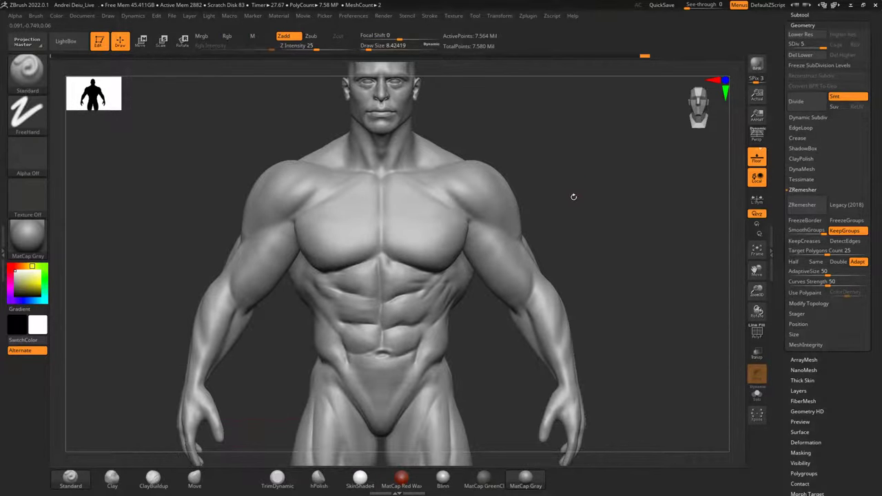
Set the draw size to about 31 and smooth the shoulders, upper arms and chest.
{"action": "key", "text": "space"}
{"action": "left_click_drag", "start_coordinate": [574, 196], "coordinate": [587, 198]}
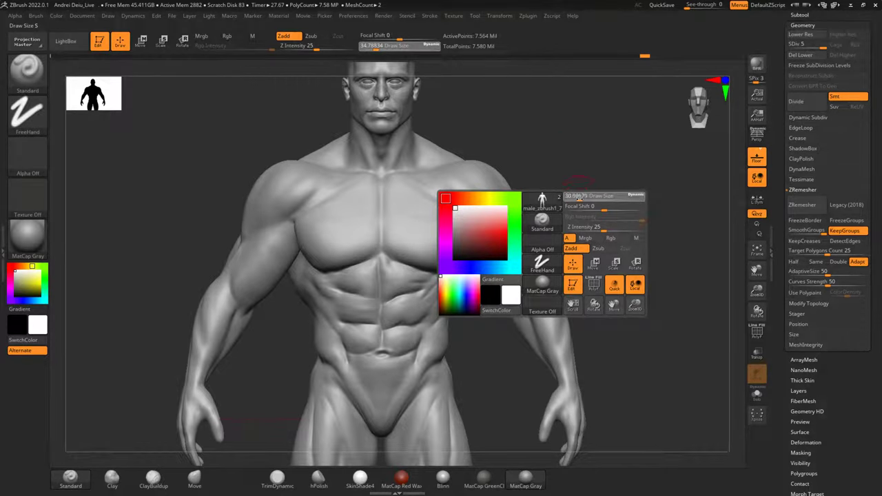
{"action": "left_click_drag", "start_coordinate": [578, 148], "coordinate": [546, 211], "text": "alt"}
{"action": "mouse_move", "coordinate": [489, 242]}
{"action": "left_mouse_down", "text": "shift"}
{"action": "mouse_move", "coordinate": [513, 295]}
{"action": "mouse_move", "coordinate": [506, 315]}
{"action": "left_mouse_up", "text": "shift"}
{"action": "left_click_drag", "start_coordinate": [516, 320], "coordinate": [524, 308], "text": "shift"}
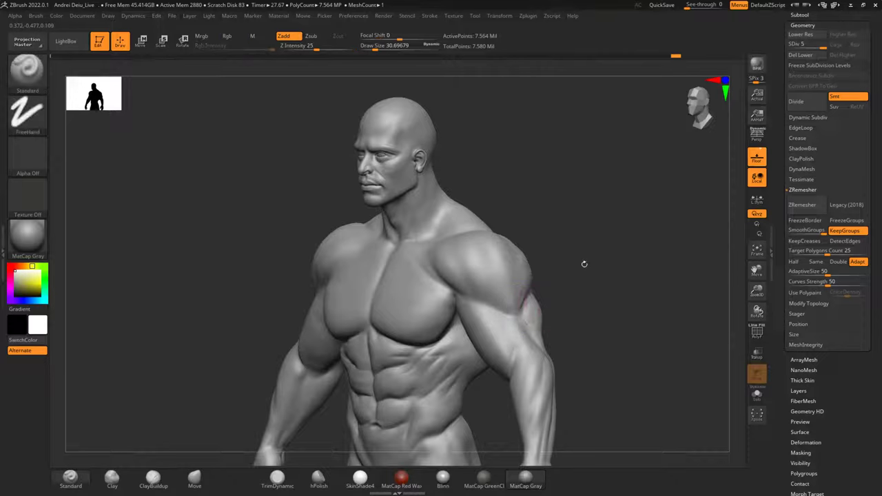
{"action": "left_click_drag", "start_coordinate": [584, 264], "coordinate": [613, 265], "text": "shift"}
{"action": "left_click_drag", "start_coordinate": [495, 256], "coordinate": [481, 262], "text": "shift"}
{"action": "left_click_drag", "start_coordinate": [570, 194], "coordinate": [610, 205]}
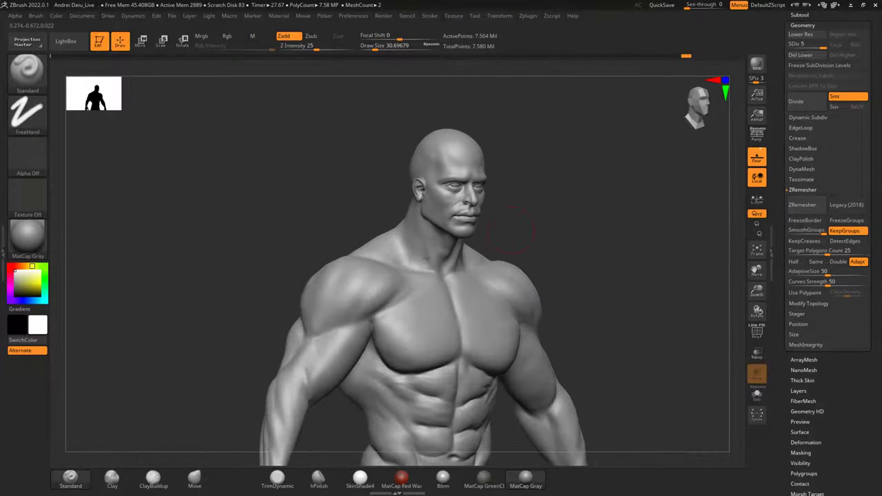
{"action": "mouse_move", "coordinate": [419, 297]}
{"action": "left_mouse_down", "text": "shift"}
{"action": "mouse_move", "coordinate": [425, 292]}
{"action": "mouse_move", "coordinate": [396, 336]}
{"action": "mouse_move", "coordinate": [408, 324]}
{"action": "mouse_move", "coordinate": [441, 338]}
{"action": "left_mouse_up", "text": "shift"}
{"action": "left_click_drag", "start_coordinate": [580, 236], "coordinate": [573, 228], "text": "shift"}
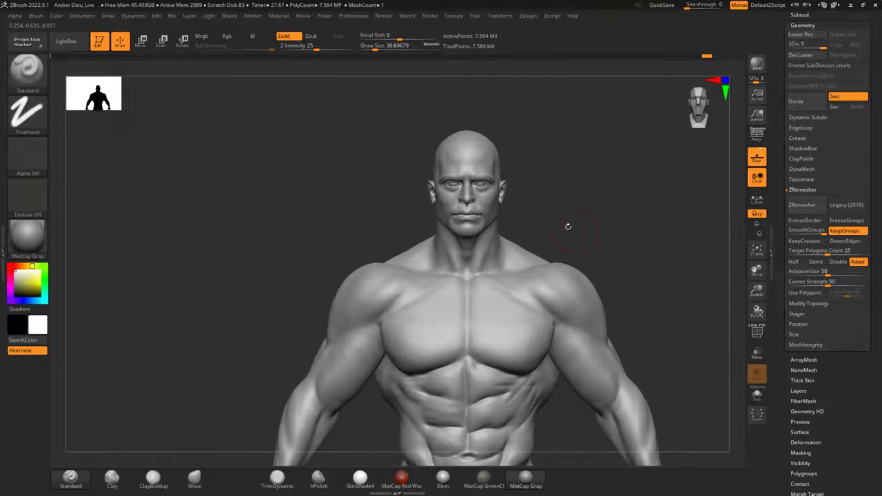
Build up muscle volume on the front of the deltoid with the ClayBuildup brush and smooth the strokes.
{"action": "left_click", "coordinate": [153, 478]}
{"action": "left_click_drag", "start_coordinate": [250, 306], "coordinate": [259, 303]}
{"action": "mouse_move", "coordinate": [390, 265]}
{"action": "left_mouse_down"}
{"action": "mouse_move", "coordinate": [329, 323]}
{"action": "mouse_move", "coordinate": [363, 279]}
{"action": "mouse_move", "coordinate": [389, 279]}
{"action": "mouse_move", "coordinate": [365, 280]}
{"action": "left_mouse_up"}
{"action": "mouse_move", "coordinate": [574, 219]}
{"action": "left_mouse_down"}
{"action": "mouse_move", "coordinate": [577, 181]}
{"action": "mouse_move", "coordinate": [530, 222]}
{"action": "mouse_move", "coordinate": [612, 206]}
{"action": "left_mouse_up"}
{"action": "mouse_move", "coordinate": [336, 260]}
{"action": "left_mouse_down"}
{"action": "mouse_move", "coordinate": [326, 308]}
{"action": "mouse_move", "coordinate": [342, 277]}
{"action": "mouse_move", "coordinate": [340, 302]}
{"action": "left_mouse_up"}
{"action": "key", "text": "shift"}
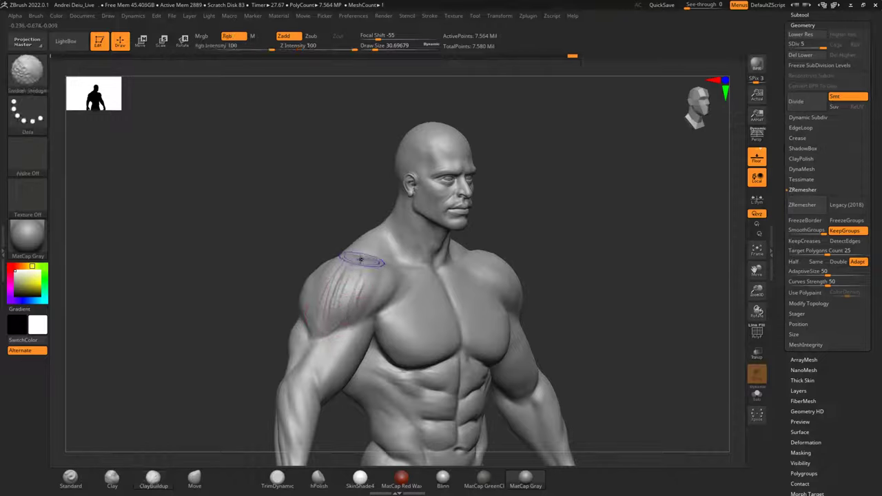
{"action": "left_click_drag", "start_coordinate": [318, 319], "coordinate": [315, 323], "text": "shift"}
{"action": "mouse_move", "coordinate": [330, 221]}
{"action": "left_mouse_down"}
{"action": "mouse_move", "coordinate": [272, 223]}
{"action": "mouse_move", "coordinate": [282, 222]}
{"action": "mouse_move", "coordinate": [279, 251]}
{"action": "left_mouse_up"}
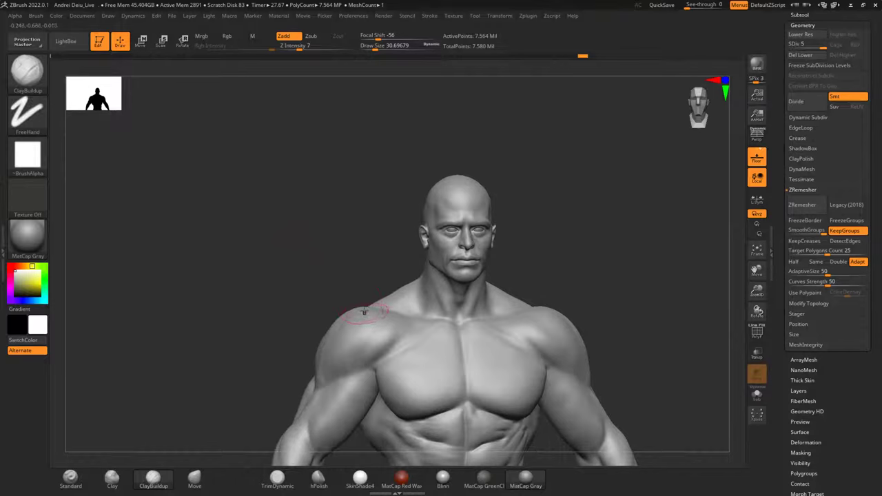
Add ClayBuildup strokes across the top of the shoulder and blend them into the deltoid.
{"action": "left_click_drag", "start_coordinate": [364, 312], "coordinate": [374, 307]}
{"action": "left_click_drag", "start_coordinate": [303, 227], "coordinate": [304, 268]}
{"action": "left_click_drag", "start_coordinate": [335, 315], "coordinate": [316, 317]}
{"action": "mouse_move", "coordinate": [293, 284]}
{"action": "left_mouse_down"}
{"action": "mouse_move", "coordinate": [294, 258]}
{"action": "mouse_move", "coordinate": [341, 263]}
{"action": "left_mouse_up"}
{"action": "mouse_move", "coordinate": [357, 347]}
{"action": "left_mouse_down"}
{"action": "mouse_move", "coordinate": [377, 335]}
{"action": "mouse_move", "coordinate": [338, 346]}
{"action": "left_mouse_up"}
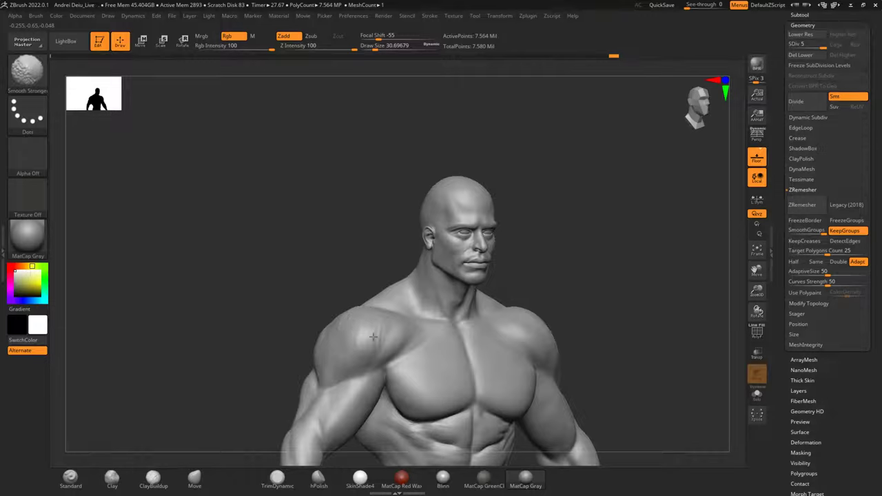
{"action": "mouse_move", "coordinate": [324, 276]}
{"action": "left_mouse_down"}
{"action": "mouse_move", "coordinate": [338, 301]}
{"action": "mouse_move", "coordinate": [329, 288]}
{"action": "left_mouse_up"}
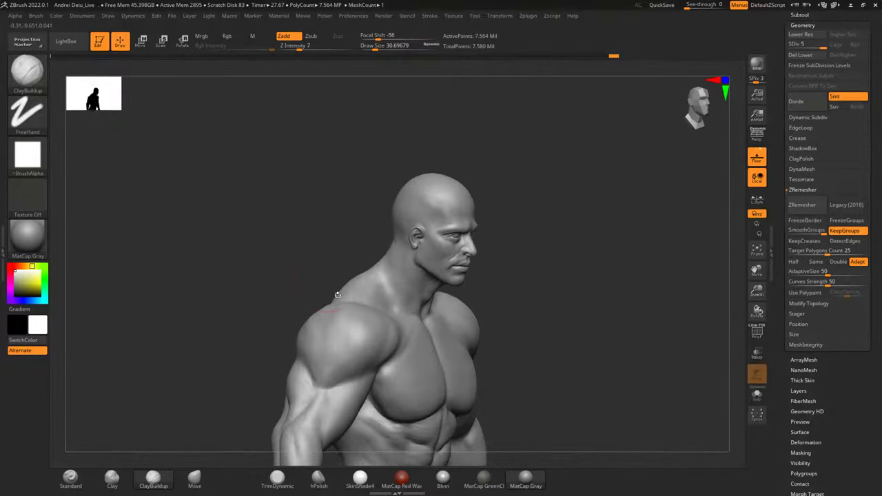
Add vertical ClayBuildup strokes on the outer side of the deltoid and smooth them.
{"action": "mouse_move", "coordinate": [329, 327]}
{"action": "left_mouse_down"}
{"action": "mouse_move", "coordinate": [334, 356]}
{"action": "mouse_move", "coordinate": [325, 356]}
{"action": "left_mouse_up"}
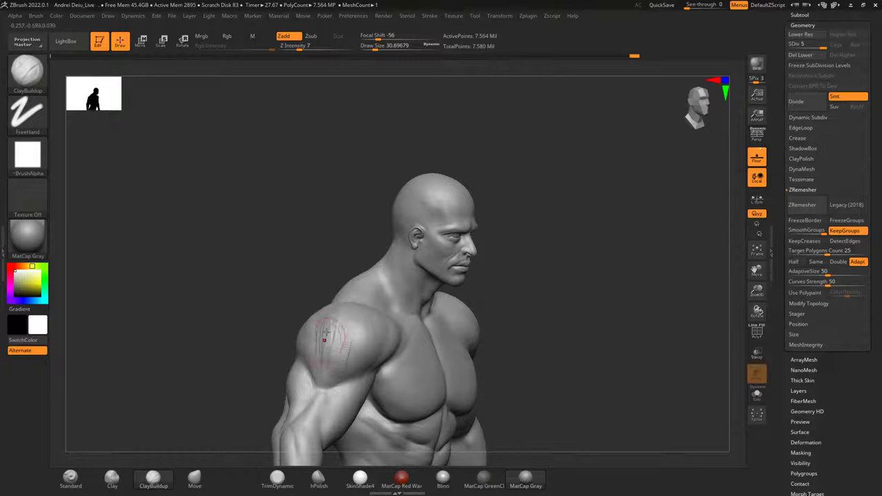
{"action": "key", "text": "shift"}
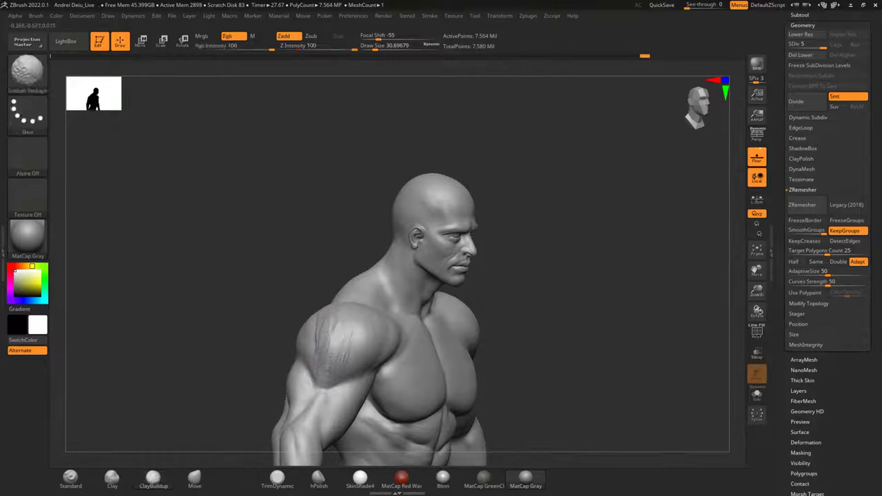
{"action": "left_click_drag", "start_coordinate": [325, 314], "coordinate": [366, 315], "text": "shift"}
{"action": "mouse_move", "coordinate": [276, 261]}
{"action": "left_mouse_down"}
{"action": "mouse_move", "coordinate": [261, 296]}
{"action": "mouse_move", "coordinate": [270, 263]}
{"action": "mouse_move", "coordinate": [267, 291]}
{"action": "mouse_move", "coordinate": [217, 274]}
{"action": "mouse_move", "coordinate": [178, 292]}
{"action": "left_mouse_up"}
{"action": "key", "text": "shift"}
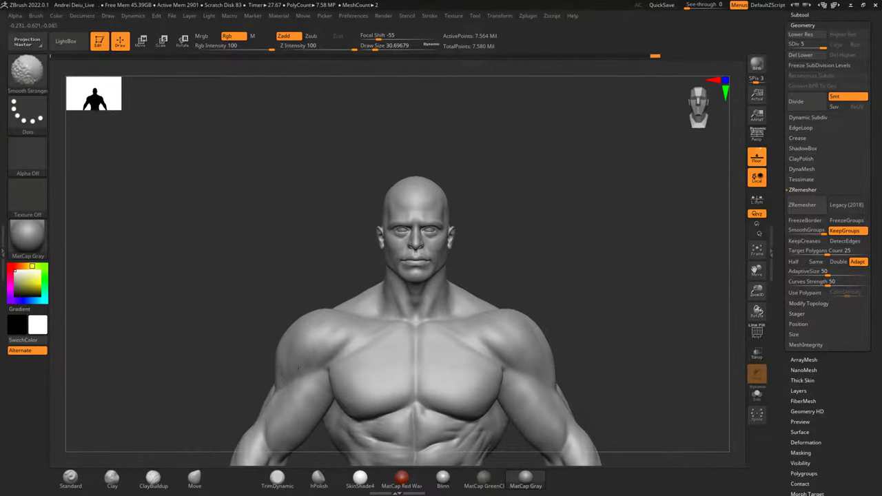
{"action": "left_click_drag", "start_coordinate": [286, 329], "coordinate": [290, 324], "text": "shift"}
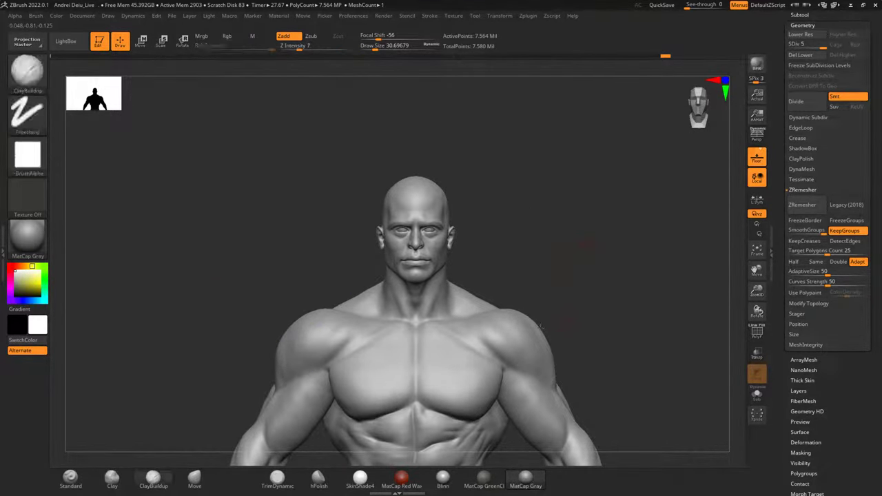
Sculpt muscle strands over the deltoid from the figure's left side with ClayBuildup and soften them.
{"action": "mouse_move", "coordinate": [585, 267]}
{"action": "left_mouse_down", "text": "alt"}
{"action": "mouse_move", "coordinate": [564, 250]}
{"action": "mouse_move", "coordinate": [552, 217]}
{"action": "left_mouse_up", "text": "alt"}
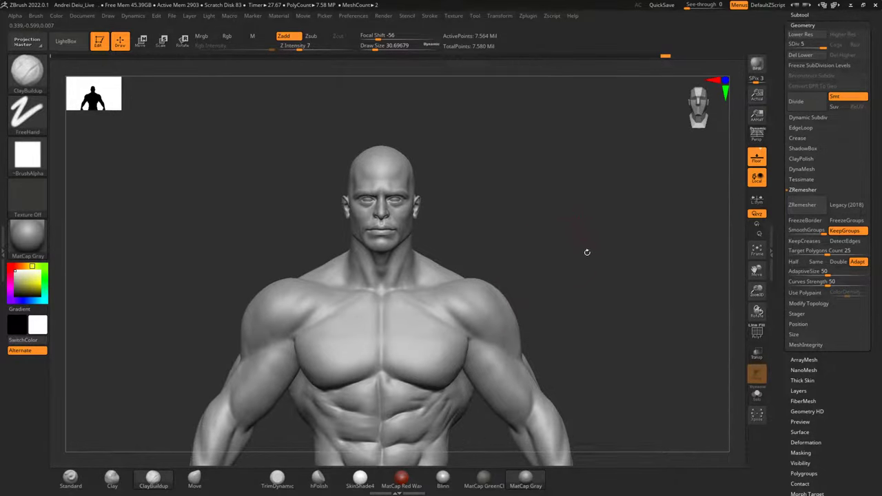
{"action": "mouse_move", "coordinate": [566, 249]}
{"action": "left_mouse_down"}
{"action": "mouse_move", "coordinate": [550, 252]}
{"action": "mouse_move", "coordinate": [597, 244]}
{"action": "mouse_move", "coordinate": [545, 257]}
{"action": "left_mouse_up"}
{"action": "mouse_move", "coordinate": [443, 337]}
{"action": "left_mouse_down"}
{"action": "mouse_move", "coordinate": [428, 310]}
{"action": "mouse_move", "coordinate": [453, 321]}
{"action": "mouse_move", "coordinate": [449, 303]}
{"action": "mouse_move", "coordinate": [467, 327]}
{"action": "left_mouse_up"}
{"action": "left_click_drag", "start_coordinate": [551, 266], "coordinate": [585, 264]}
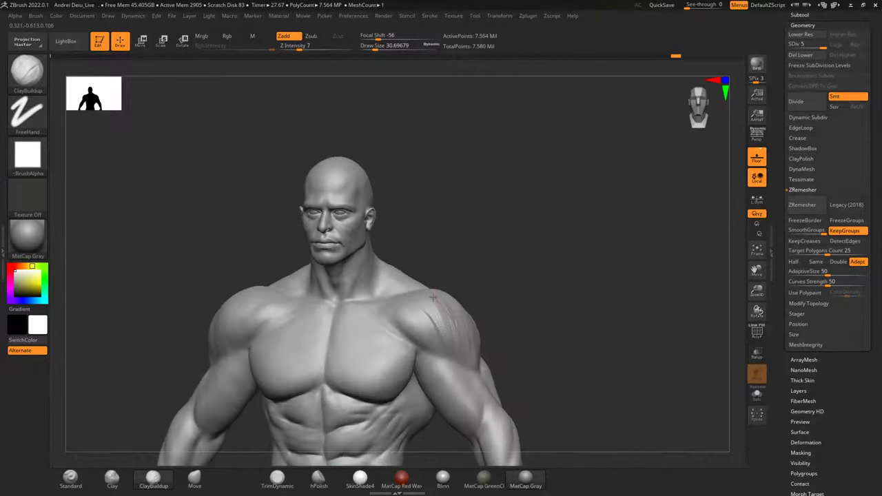
{"action": "mouse_move", "coordinate": [442, 328]}
{"action": "left_mouse_down", "text": "shift"}
{"action": "mouse_move", "coordinate": [433, 338]}
{"action": "mouse_move", "coordinate": [471, 328]}
{"action": "left_mouse_up", "text": "shift"}
Refine the outer and rear deltoid of the figure's left arm, smoothing it down towards the upper arm.
{"action": "mouse_move", "coordinate": [512, 283]}
{"action": "left_mouse_down"}
{"action": "mouse_move", "coordinate": [464, 285]}
{"action": "mouse_move", "coordinate": [472, 347]}
{"action": "mouse_move", "coordinate": [481, 346]}
{"action": "left_mouse_up"}
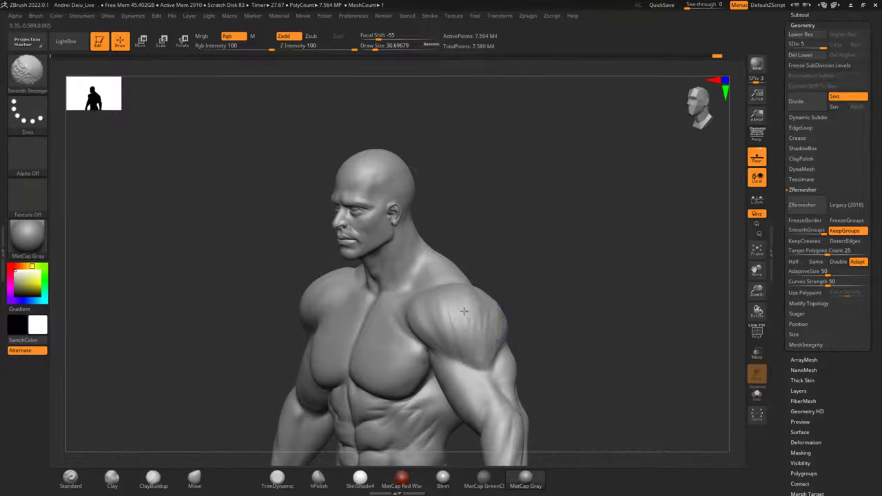
{"action": "mouse_move", "coordinate": [544, 311]}
{"action": "left_mouse_down"}
{"action": "mouse_move", "coordinate": [502, 307]}
{"action": "mouse_move", "coordinate": [499, 285]}
{"action": "mouse_move", "coordinate": [489, 283]}
{"action": "mouse_move", "coordinate": [490, 329]}
{"action": "left_mouse_up"}
{"action": "mouse_move", "coordinate": [560, 280]}
{"action": "left_mouse_down", "text": "shift"}
{"action": "mouse_move", "coordinate": [616, 248]}
{"action": "mouse_move", "coordinate": [587, 304]}
{"action": "mouse_move", "coordinate": [598, 281]}
{"action": "left_mouse_up", "text": "shift"}
{"action": "mouse_move", "coordinate": [488, 335]}
{"action": "left_mouse_down", "text": "shift"}
{"action": "mouse_move", "coordinate": [498, 356]}
{"action": "mouse_move", "coordinate": [512, 357]}
{"action": "left_mouse_up", "text": "shift"}
{"action": "left_click_drag", "start_coordinate": [553, 311], "coordinate": [529, 314]}
Build up the transition between the collarbone and front deltoid with ClayBuildup and smooth it.
{"action": "mouse_move", "coordinate": [497, 351]}
{"action": "left_mouse_down"}
{"action": "mouse_move", "coordinate": [522, 366]}
{"action": "mouse_move", "coordinate": [513, 356]}
{"action": "mouse_move", "coordinate": [503, 362]}
{"action": "left_mouse_up"}
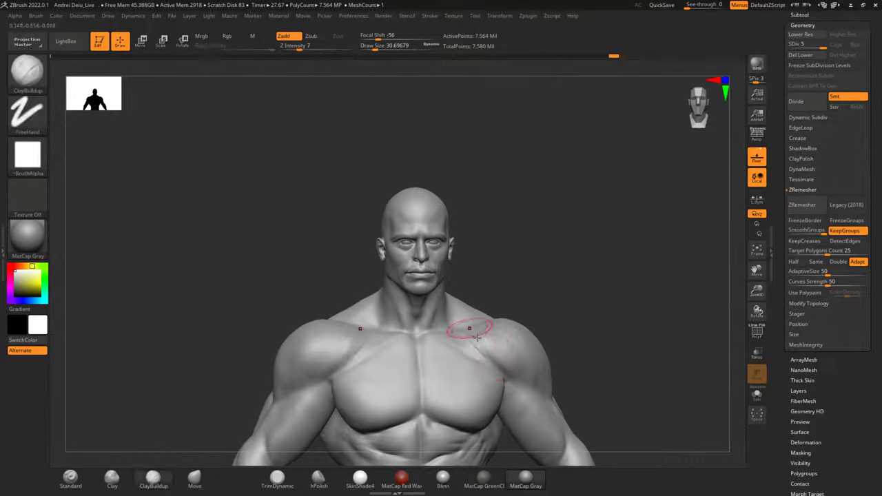
{"action": "key", "text": "shift"}
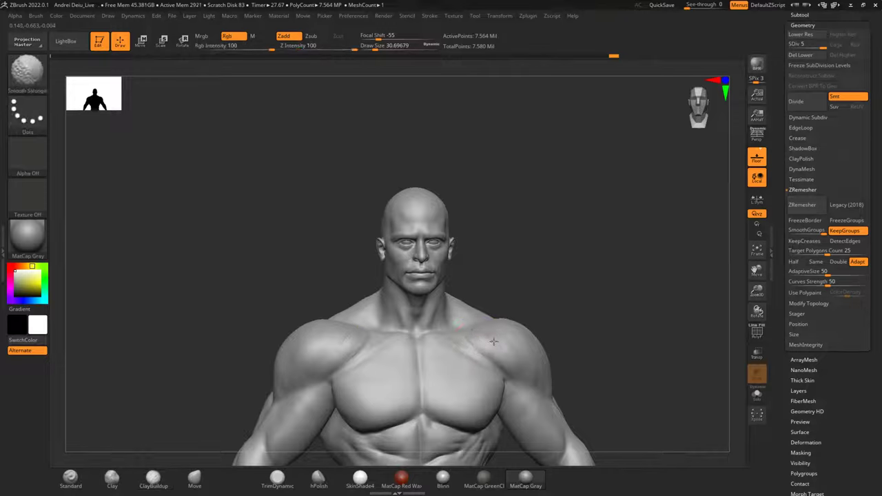
{"action": "left_click_drag", "start_coordinate": [455, 333], "coordinate": [470, 339]}
{"action": "left_click_drag", "start_coordinate": [470, 336], "coordinate": [480, 341], "text": "shift"}
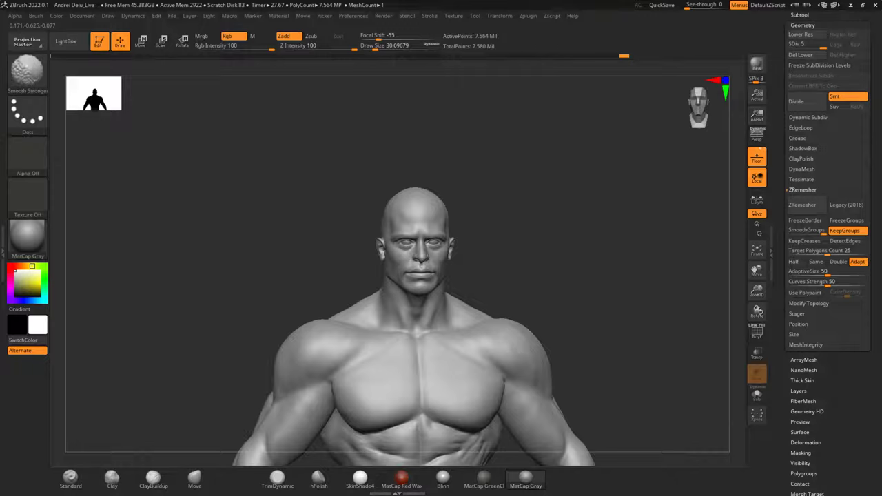
{"action": "left_click_drag", "start_coordinate": [549, 270], "coordinate": [553, 276]}
{"action": "left_click_drag", "start_coordinate": [520, 312], "coordinate": [537, 321], "text": "shift"}
{"action": "mouse_move", "coordinate": [575, 289]}
{"action": "left_mouse_down", "text": "shift"}
{"action": "mouse_move", "coordinate": [583, 282]}
{"action": "mouse_move", "coordinate": [557, 191]}
{"action": "mouse_move", "coordinate": [577, 198]}
{"action": "mouse_move", "coordinate": [547, 199]}
{"action": "mouse_move", "coordinate": [632, 236]}
{"action": "mouse_move", "coordinate": [638, 308]}
{"action": "mouse_move", "coordinate": [635, 252]}
{"action": "left_mouse_up", "text": "shift"}
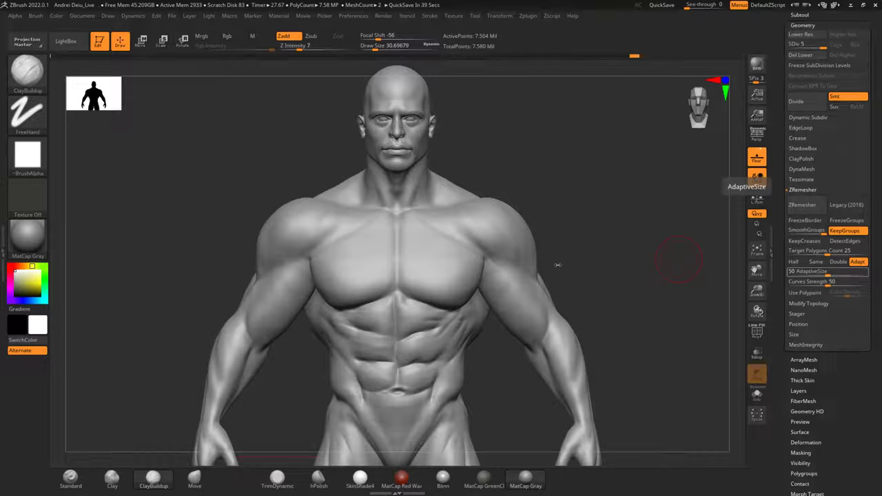
{"action": "left_click_drag", "start_coordinate": [580, 212], "coordinate": [564, 208], "text": "shift"}
{"action": "left_click_drag", "start_coordinate": [613, 193], "coordinate": [639, 243], "text": "alt"}
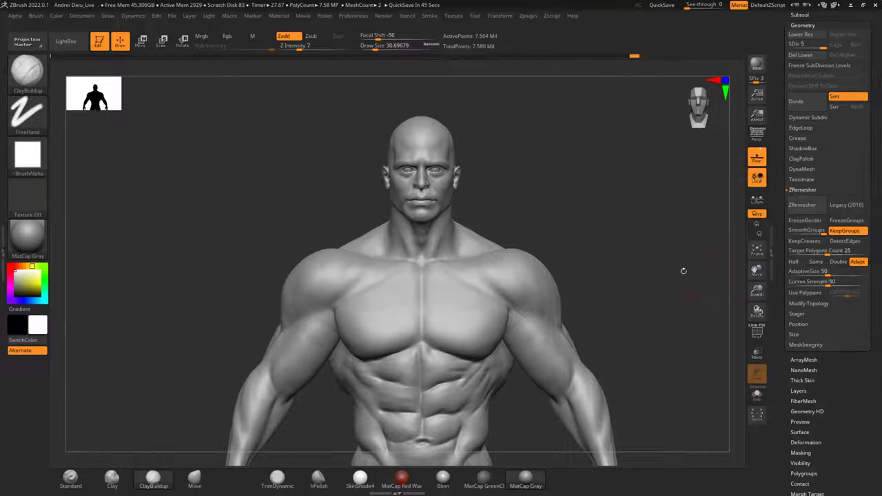
{"action": "left_click_drag", "start_coordinate": [641, 228], "coordinate": [651, 272], "text": "alt"}
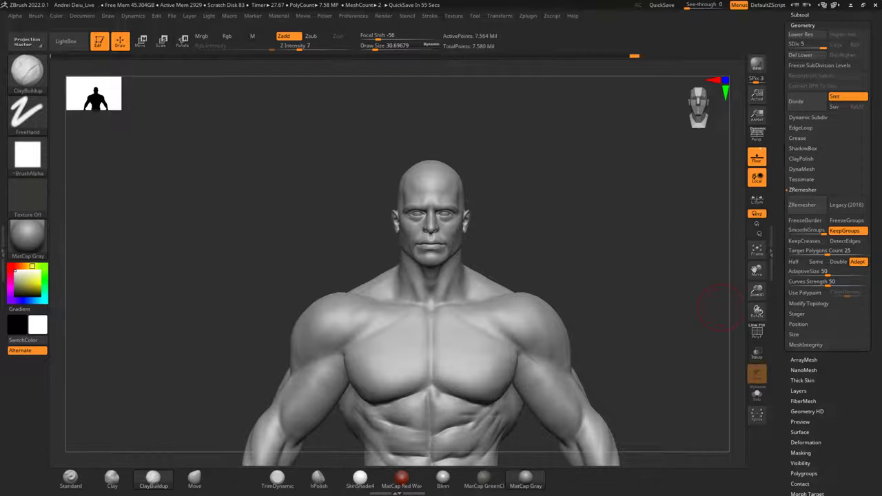
{"action": "mouse_move", "coordinate": [613, 251]}
{"action": "left_mouse_down", "text": "alt"}
{"action": "mouse_move", "coordinate": [620, 256]}
{"action": "mouse_move", "coordinate": [598, 224]}
{"action": "left_mouse_up", "text": "alt"}
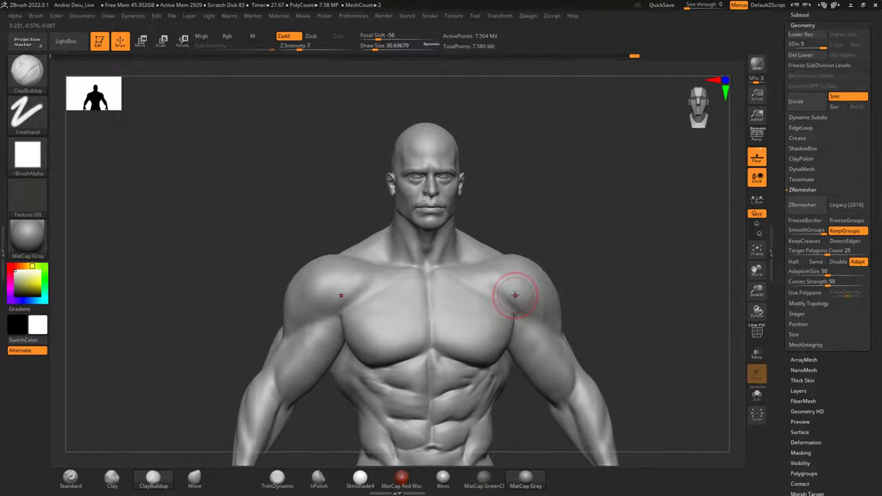
Sculpt the front deltoid's muscle fibres beside the chest with ClayBuildup and blend them with Smooth Stronger.
{"action": "scroll", "coordinate": [514, 295], "scroll_direction": "up", "scroll_amount": 5}
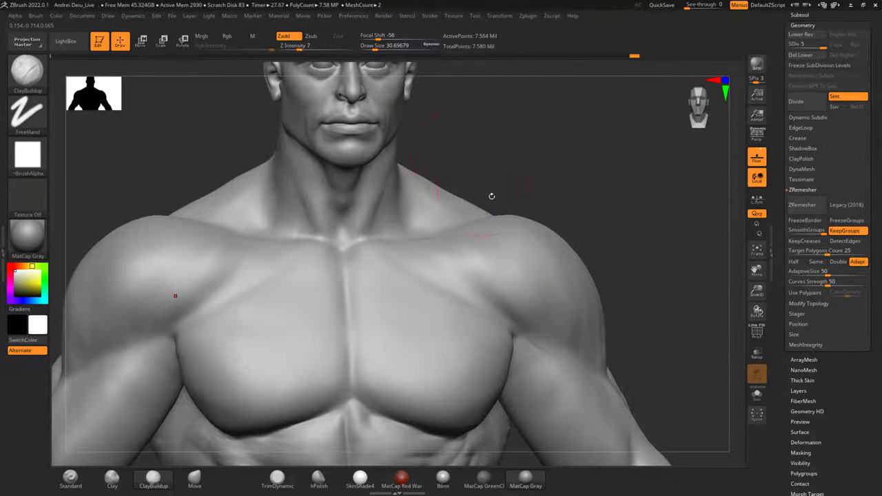
{"action": "left_click_drag", "start_coordinate": [639, 167], "coordinate": [578, 167]}
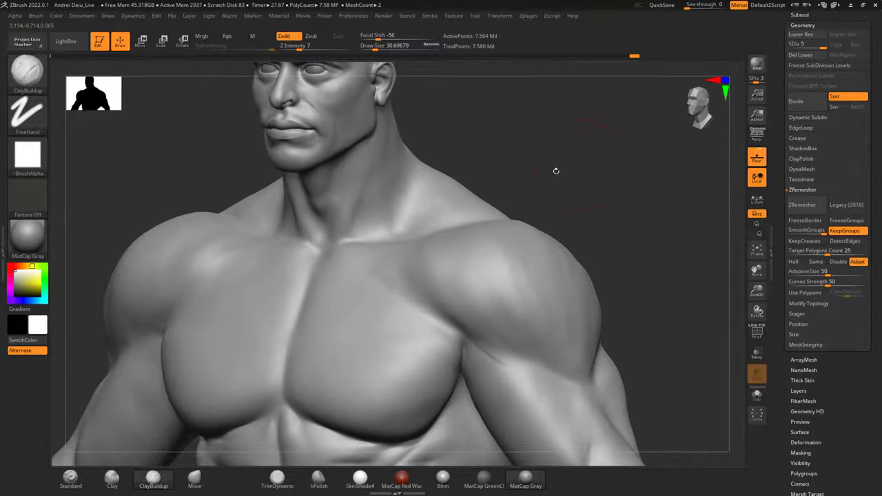
{"action": "mouse_move", "coordinate": [457, 240]}
{"action": "left_mouse_down"}
{"action": "mouse_move", "coordinate": [471, 316]}
{"action": "mouse_move", "coordinate": [434, 303]}
{"action": "mouse_move", "coordinate": [415, 264]}
{"action": "mouse_move", "coordinate": [429, 300]}
{"action": "mouse_move", "coordinate": [456, 303]}
{"action": "mouse_move", "coordinate": [478, 262]}
{"action": "mouse_move", "coordinate": [479, 286]}
{"action": "mouse_move", "coordinate": [500, 289]}
{"action": "mouse_move", "coordinate": [512, 322]}
{"action": "left_mouse_up"}
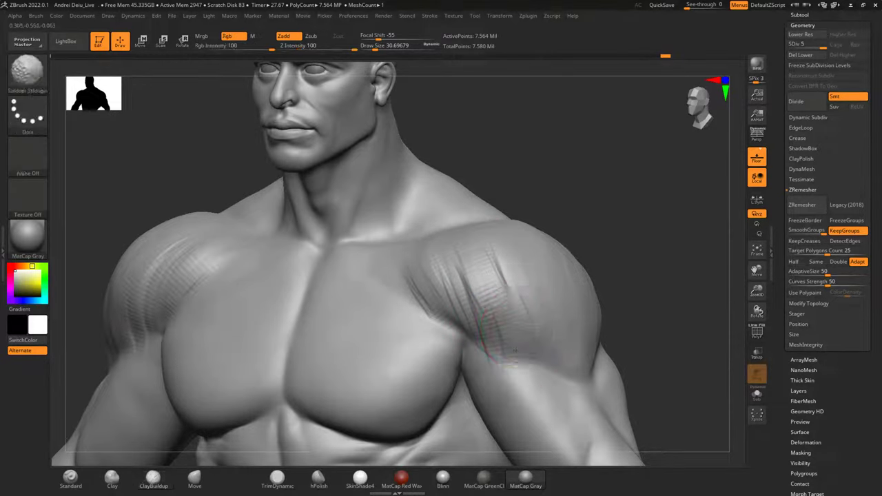
{"action": "left_click_drag", "start_coordinate": [473, 290], "coordinate": [435, 264], "text": "shift"}
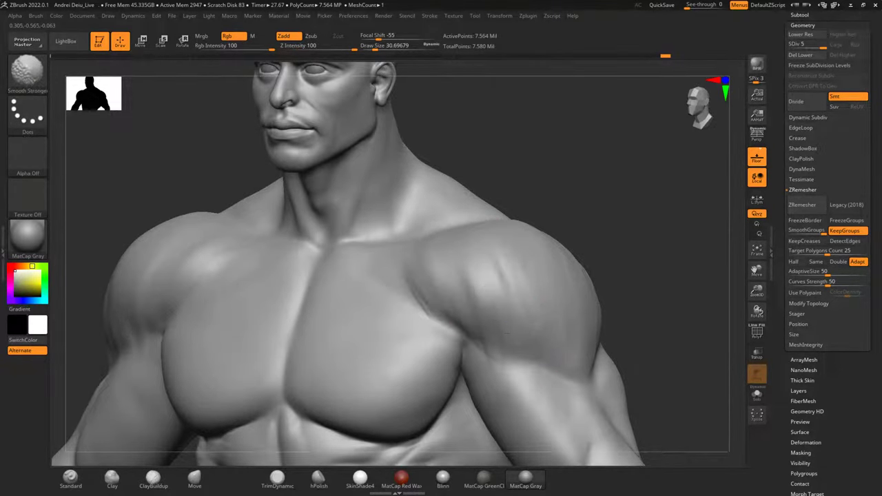
{"action": "left_click_drag", "start_coordinate": [506, 333], "coordinate": [554, 271], "text": "shift"}
{"action": "left_click_drag", "start_coordinate": [601, 240], "coordinate": [606, 234], "text": "shift"}
{"action": "left_click_drag", "start_coordinate": [563, 211], "coordinate": [583, 195], "text": "alt"}
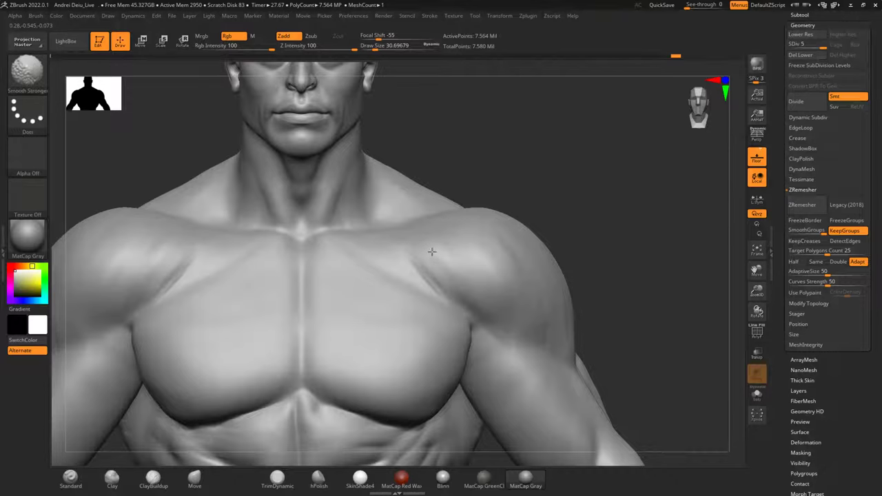
Carve grooves between the front deltoid's muscle fibres with the DamStandard brush.
{"action": "key", "text": "b"}
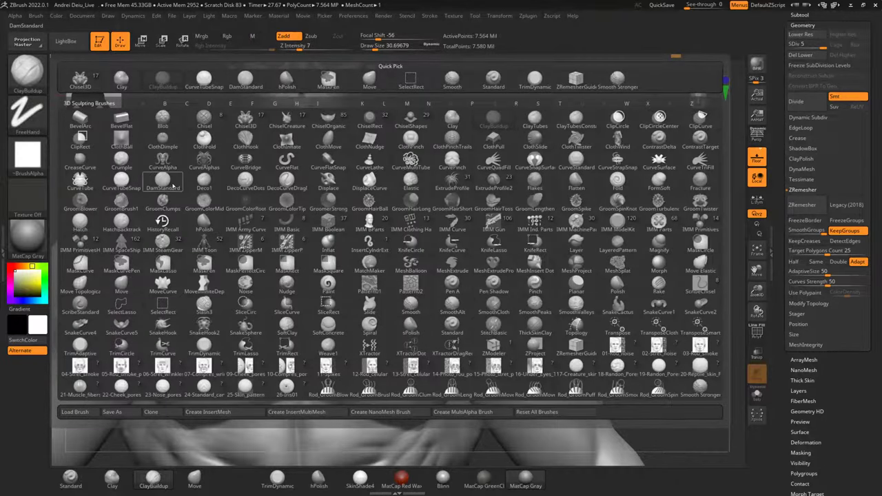
{"action": "left_click", "coordinate": [174, 186]}
{"action": "left_click_drag", "start_coordinate": [472, 142], "coordinate": [657, 144], "text": "alt"}
{"action": "left_click_drag", "start_coordinate": [206, 171], "coordinate": [226, 173]}
{"action": "left_click_drag", "start_coordinate": [373, 238], "coordinate": [346, 265]}
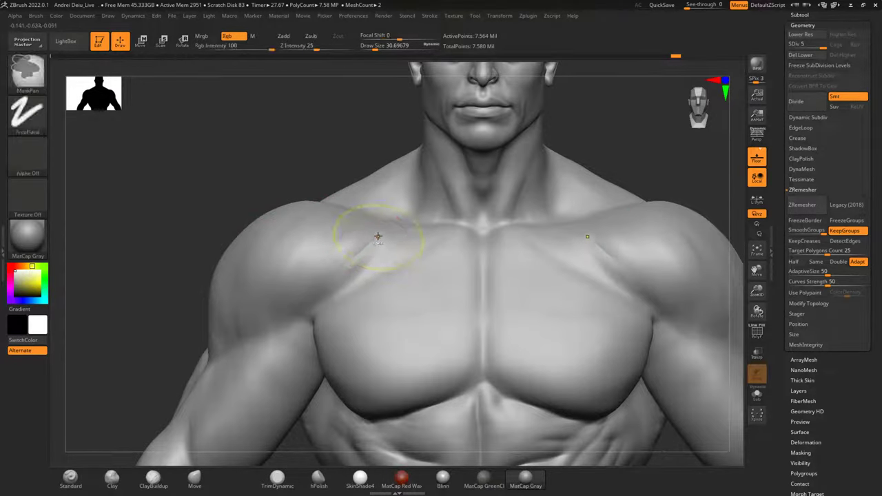
{"action": "key", "text": "ctrl+z"}
{"action": "key", "text": "ctrl+z"}
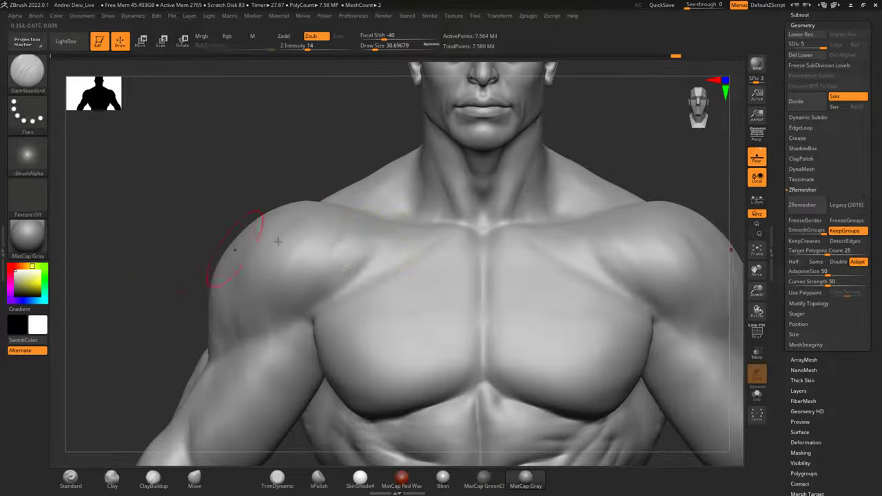
{"action": "left_click_drag", "start_coordinate": [377, 243], "coordinate": [240, 353]}
{"action": "left_click_drag", "start_coordinate": [313, 315], "coordinate": [244, 337]}
{"action": "mouse_move", "coordinate": [158, 280]}
{"action": "left_mouse_down"}
{"action": "mouse_move", "coordinate": [171, 243]}
{"action": "mouse_move", "coordinate": [196, 241]}
{"action": "left_mouse_up"}
{"action": "mouse_move", "coordinate": [324, 215]}
{"action": "left_mouse_down"}
{"action": "mouse_move", "coordinate": [305, 252]}
{"action": "mouse_move", "coordinate": [291, 258]}
{"action": "left_mouse_up"}
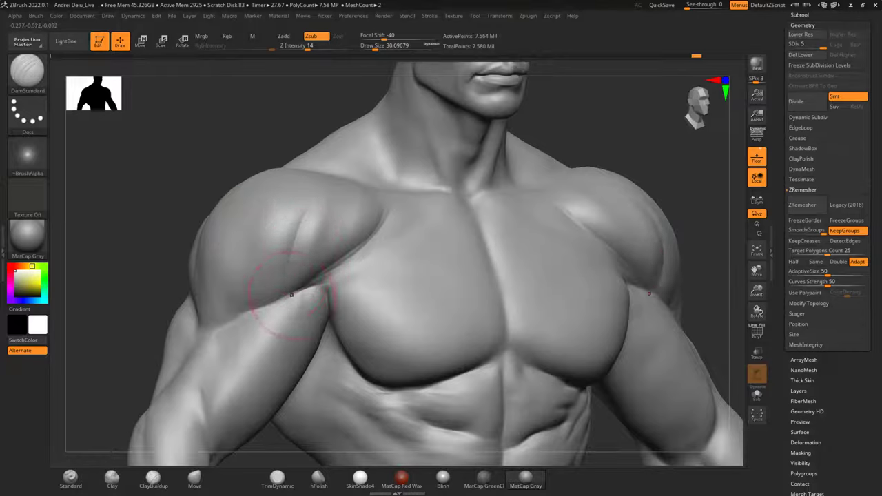
Undo the extra groove on the front deltoid and soften the area beside the armpit with Smooth Stronger.
{"action": "left_click_drag", "start_coordinate": [318, 219], "coordinate": [311, 293]}
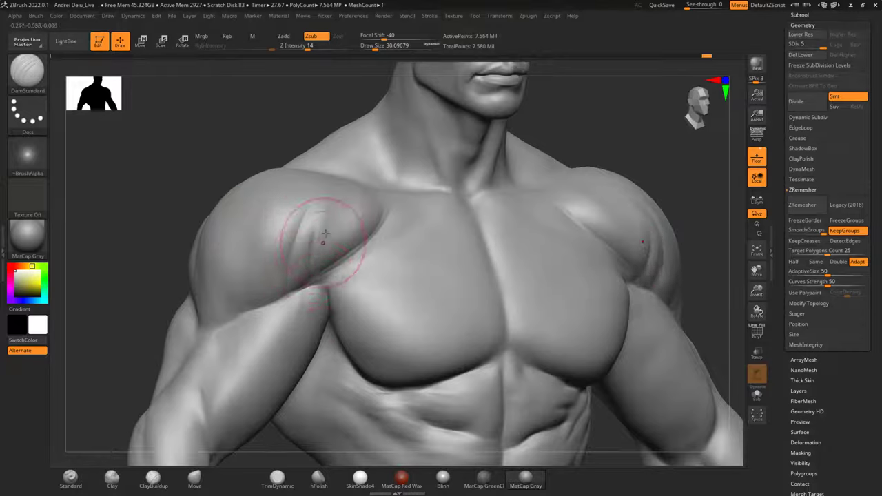
{"action": "key", "text": "ctrl"}
{"action": "key", "text": "ctrl+z"}
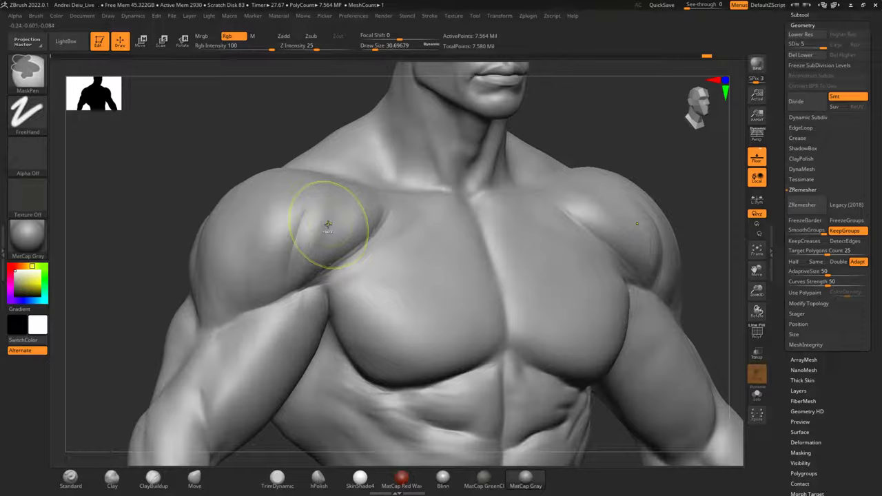
{"action": "mouse_move", "coordinate": [324, 264]}
{"action": "left_mouse_down", "text": "shift"}
{"action": "mouse_move", "coordinate": [316, 250]}
{"action": "mouse_move", "coordinate": [317, 261]}
{"action": "left_mouse_up", "text": "shift"}
{"action": "mouse_move", "coordinate": [199, 204]}
{"action": "left_mouse_down", "text": "shift"}
{"action": "mouse_move", "coordinate": [181, 199]}
{"action": "mouse_move", "coordinate": [236, 238]}
{"action": "left_mouse_up", "text": "shift"}
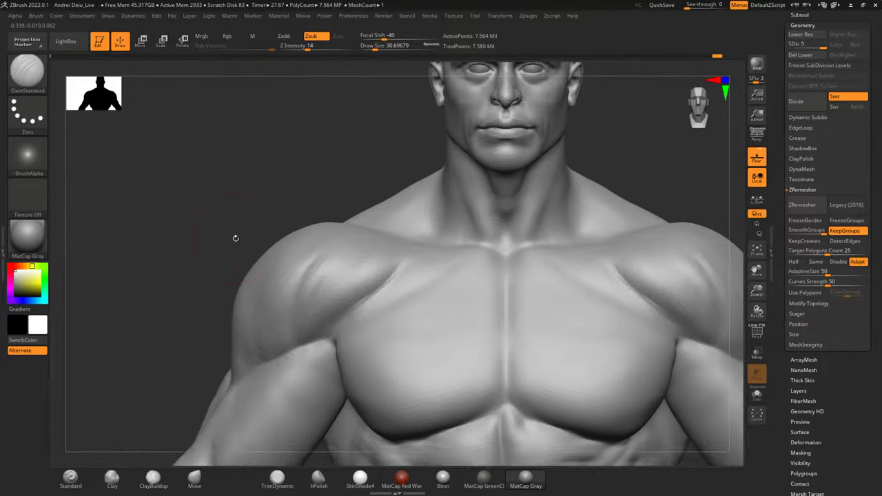
Carve vertical grooves into the outer deltoid with DamStandard and smooth them towards the upper arm.
{"action": "left_click_drag", "start_coordinate": [173, 230], "coordinate": [201, 221]}
{"action": "mouse_move", "coordinate": [261, 248]}
{"action": "left_mouse_down"}
{"action": "mouse_move", "coordinate": [260, 321]}
{"action": "mouse_move", "coordinate": [268, 308]}
{"action": "mouse_move", "coordinate": [270, 321]}
{"action": "mouse_move", "coordinate": [262, 309]}
{"action": "left_mouse_up"}
{"action": "mouse_move", "coordinate": [179, 257]}
{"action": "left_mouse_down", "text": "shift"}
{"action": "mouse_move", "coordinate": [173, 264]}
{"action": "mouse_move", "coordinate": [266, 234]}
{"action": "left_mouse_up", "text": "shift"}
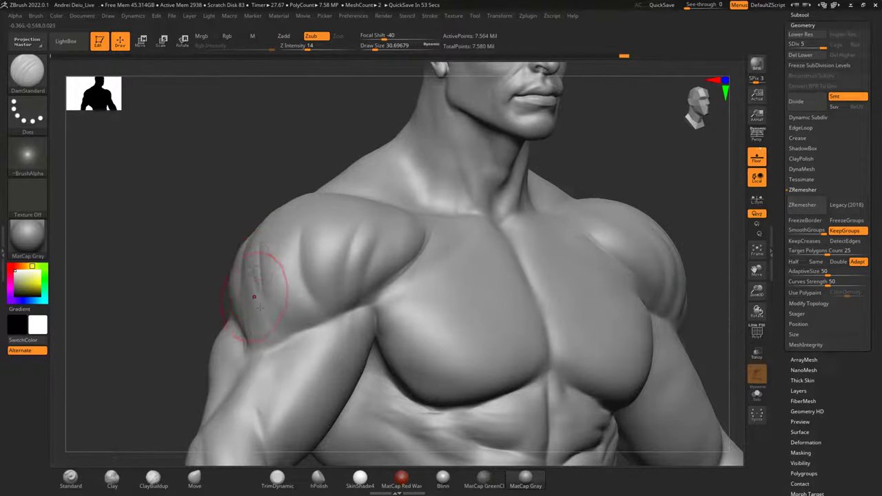
{"action": "key", "text": "shift"}
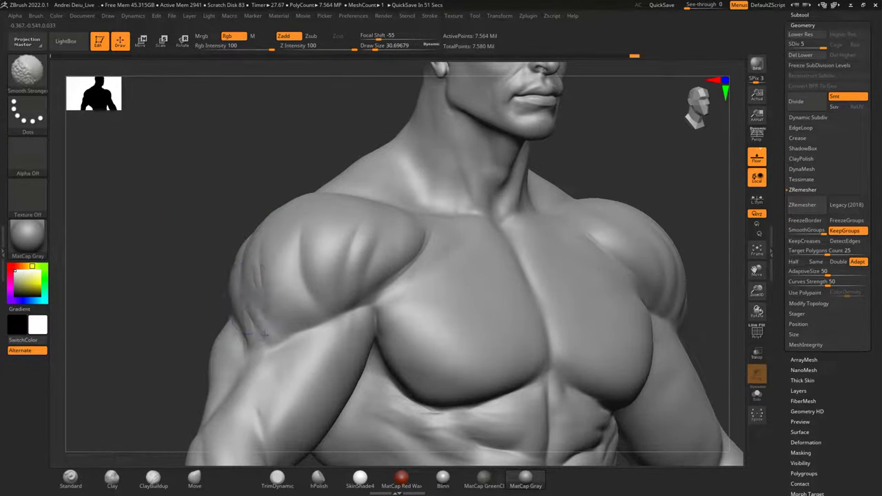
{"action": "left_click_drag", "start_coordinate": [272, 312], "coordinate": [282, 284], "text": "shift"}
{"action": "mouse_move", "coordinate": [198, 265]}
{"action": "left_mouse_down", "text": "shift"}
{"action": "mouse_move", "coordinate": [144, 271]}
{"action": "mouse_move", "coordinate": [161, 244]}
{"action": "left_mouse_up", "text": "shift"}
Refine the upper chest just below the inner collarbone with DamStandard and smooth the area.
{"action": "left_click_drag", "start_coordinate": [678, 119], "coordinate": [507, 159], "text": "alt"}
{"action": "left_click_drag", "start_coordinate": [433, 257], "coordinate": [415, 263], "text": "shift"}
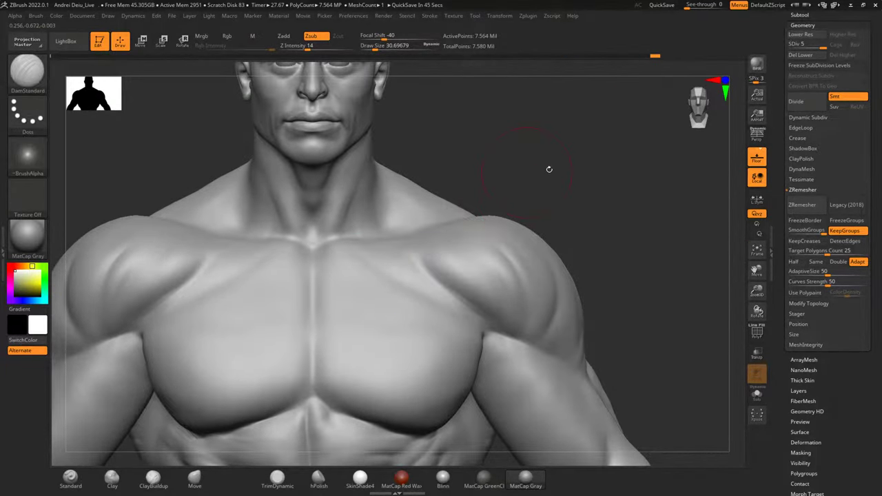
{"action": "left_click_drag", "start_coordinate": [530, 172], "coordinate": [594, 162], "text": "alt"}
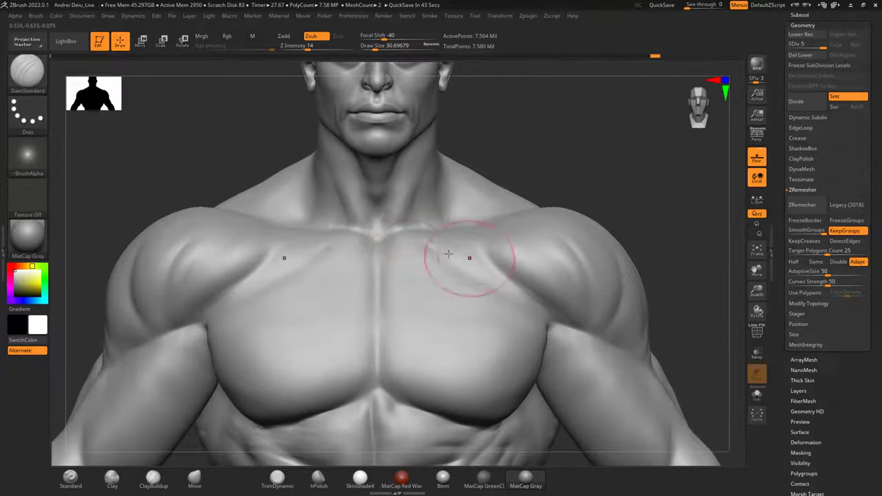
{"action": "left_click_drag", "start_coordinate": [417, 238], "coordinate": [429, 248], "text": "shift"}
Carve the transition where the outer collarbone meets the top of the deltoid with DamStandard and smooth it.
{"action": "mouse_move", "coordinate": [536, 136]}
{"action": "left_mouse_down", "text": "alt"}
{"action": "mouse_move", "coordinate": [528, 179]}
{"action": "mouse_move", "coordinate": [503, 209]}
{"action": "left_mouse_up", "text": "alt"}
{"action": "mouse_move", "coordinate": [428, 273]}
{"action": "left_mouse_down"}
{"action": "mouse_move", "coordinate": [476, 264]}
{"action": "mouse_move", "coordinate": [462, 264]}
{"action": "left_mouse_up"}
{"action": "mouse_move", "coordinate": [458, 260]}
{"action": "left_mouse_down"}
{"action": "mouse_move", "coordinate": [520, 245]}
{"action": "mouse_move", "coordinate": [611, 276]}
{"action": "left_mouse_up"}
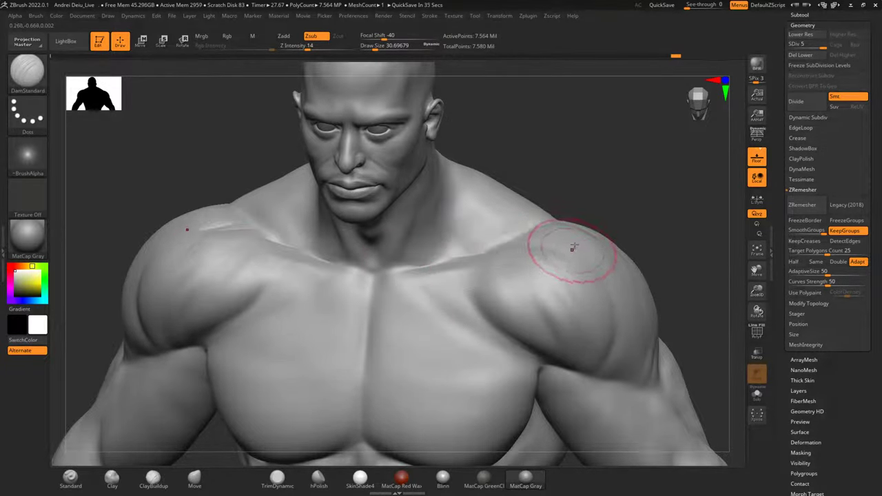
{"action": "key", "text": "ctrl+z"}
{"action": "left_click_drag", "start_coordinate": [610, 169], "coordinate": [601, 207]}
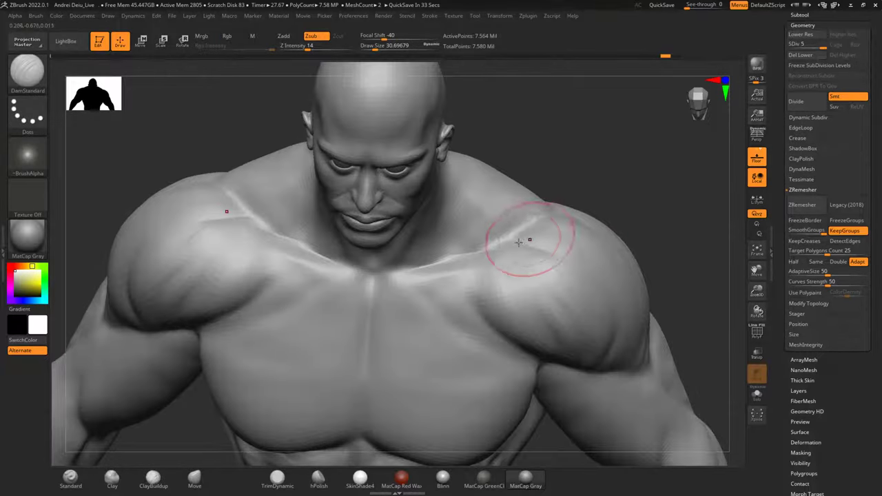
{"action": "left_click_drag", "start_coordinate": [521, 244], "coordinate": [577, 272]}
{"action": "left_click_drag", "start_coordinate": [522, 246], "coordinate": [573, 236], "text": "shift"}
{"action": "left_click_drag", "start_coordinate": [611, 173], "coordinate": [586, 197]}
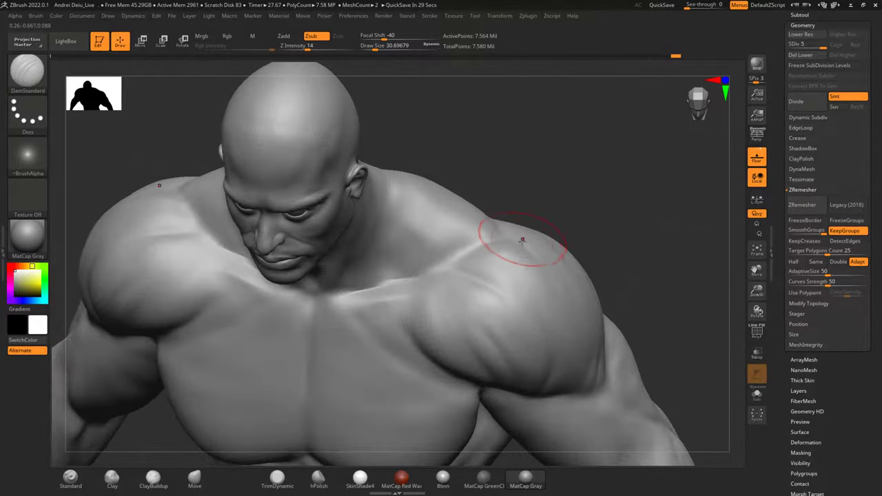
{"action": "key", "text": "shift"}
{"action": "mouse_move", "coordinate": [471, 262]}
{"action": "left_mouse_down", "text": "shift"}
{"action": "mouse_move", "coordinate": [506, 250]}
{"action": "mouse_move", "coordinate": [541, 259]}
{"action": "left_mouse_up", "text": "shift"}
{"action": "left_click_drag", "start_coordinate": [607, 146], "coordinate": [600, 177], "text": "shift"}
Build up the front deltoid beneath the outer collarbone with ClayBuildup and soften the strokes.
{"action": "left_click_drag", "start_coordinate": [619, 127], "coordinate": [612, 81]}
{"action": "left_click_drag", "start_coordinate": [572, 203], "coordinate": [577, 133], "text": "alt"}
{"action": "left_click_drag", "start_coordinate": [682, 217], "coordinate": [579, 246], "text": "alt"}
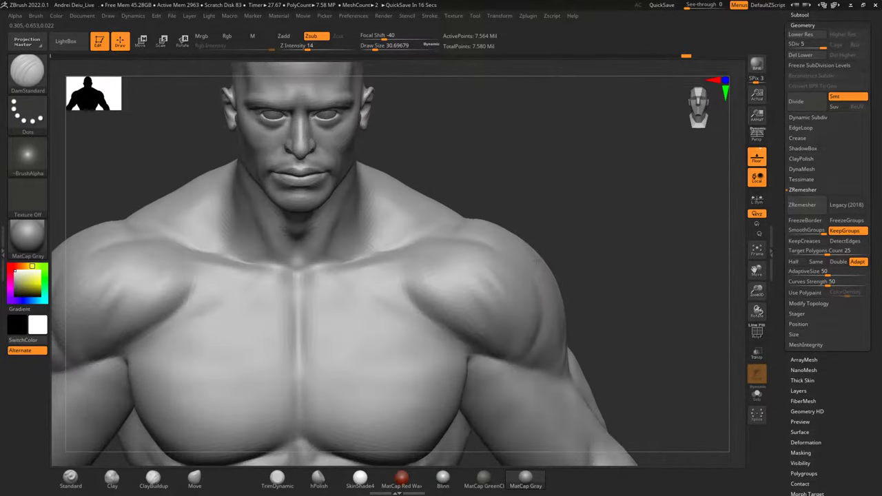
{"action": "left_click", "coordinate": [153, 477]}
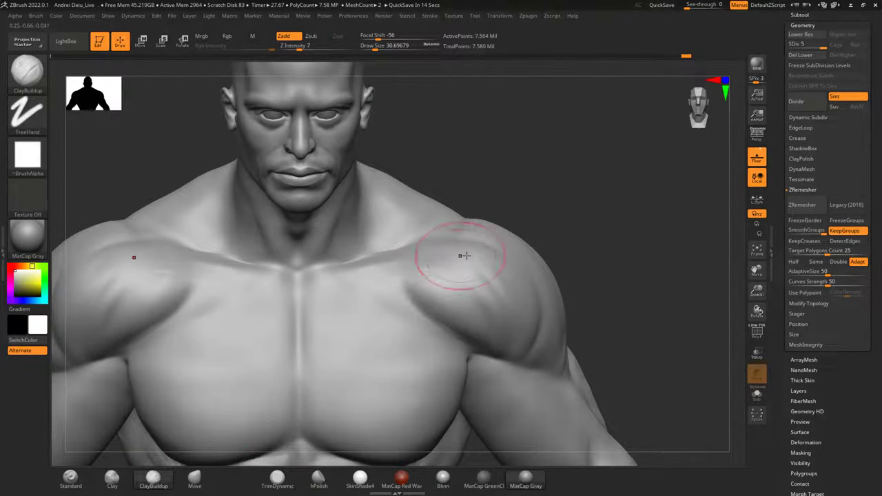
{"action": "mouse_move", "coordinate": [455, 260]}
{"action": "left_mouse_down"}
{"action": "mouse_move", "coordinate": [469, 276]}
{"action": "mouse_move", "coordinate": [425, 269]}
{"action": "mouse_move", "coordinate": [422, 293]}
{"action": "mouse_move", "coordinate": [434, 277]}
{"action": "left_mouse_up"}
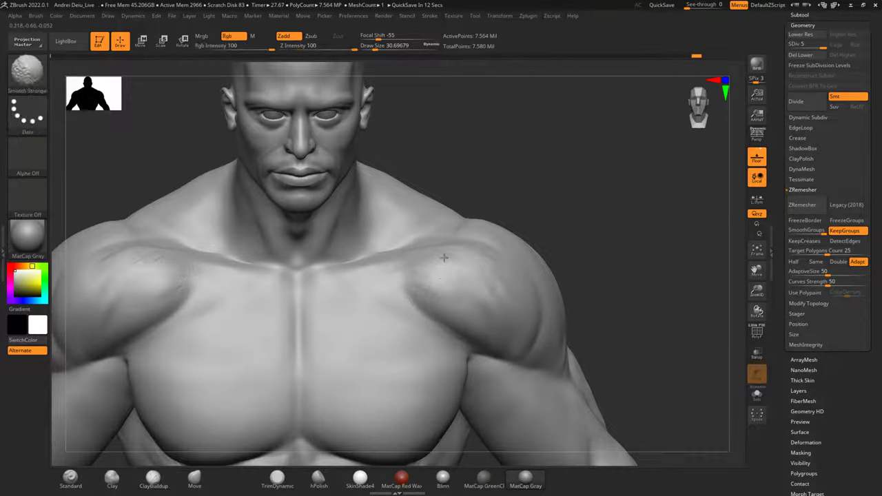
Set the draw size to about 20 and refine the front deltoid's fibres with ClayBuildup and Smooth Stronger.
{"action": "key", "text": "space"}
{"action": "left_click", "coordinate": [545, 212]}
{"action": "mouse_move", "coordinate": [541, 191]}
{"action": "left_mouse_down"}
{"action": "mouse_move", "coordinate": [526, 204]}
{"action": "mouse_move", "coordinate": [511, 254]}
{"action": "left_mouse_up"}
{"action": "mouse_move", "coordinate": [471, 302]}
{"action": "left_mouse_down"}
{"action": "mouse_move", "coordinate": [443, 275]}
{"action": "mouse_move", "coordinate": [465, 248]}
{"action": "mouse_move", "coordinate": [498, 274]}
{"action": "mouse_move", "coordinate": [459, 286]}
{"action": "left_mouse_up"}
{"action": "left_click_drag", "start_coordinate": [472, 315], "coordinate": [484, 258], "text": "shift"}
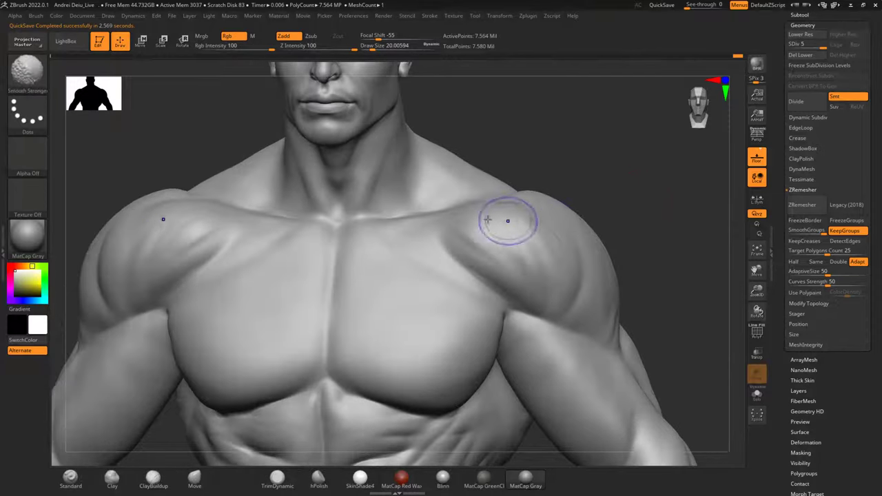
{"action": "left_click_drag", "start_coordinate": [508, 223], "coordinate": [478, 252], "text": "shift"}
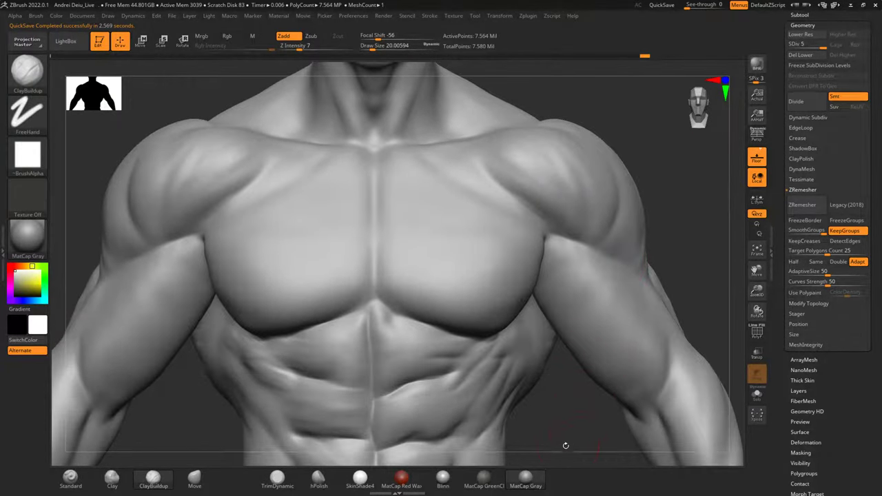
Sculpt diagonal muscle fibres across the outer pectoral beside the armpit with ClayBuildup and soften them.
{"action": "left_click_drag", "start_coordinate": [561, 426], "coordinate": [563, 400], "text": "alt"}
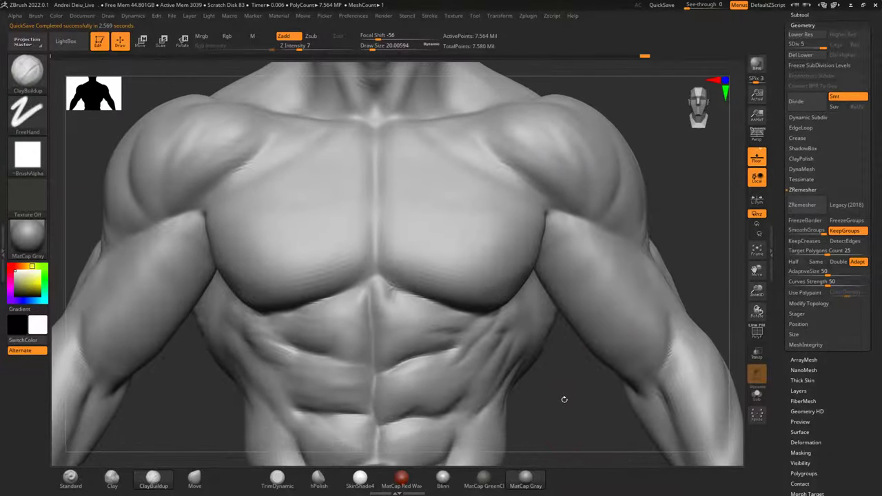
{"action": "mouse_move", "coordinate": [698, 108]}
{"action": "left_mouse_down", "text": "alt"}
{"action": "mouse_move", "coordinate": [664, 217]}
{"action": "mouse_move", "coordinate": [644, 232]}
{"action": "mouse_move", "coordinate": [657, 174]}
{"action": "mouse_move", "coordinate": [689, 155]}
{"action": "left_mouse_up", "text": "alt"}
{"action": "mouse_move", "coordinate": [284, 310]}
{"action": "left_mouse_down"}
{"action": "mouse_move", "coordinate": [376, 249]}
{"action": "mouse_move", "coordinate": [334, 292]}
{"action": "left_mouse_up"}
{"action": "left_click_drag", "start_coordinate": [277, 331], "coordinate": [341, 301]}
{"action": "mouse_move", "coordinate": [280, 339]}
{"action": "left_mouse_down"}
{"action": "mouse_move", "coordinate": [329, 317]}
{"action": "mouse_move", "coordinate": [354, 323]}
{"action": "left_mouse_up"}
{"action": "mouse_move", "coordinate": [289, 370]}
{"action": "left_mouse_down"}
{"action": "mouse_move", "coordinate": [355, 343]}
{"action": "mouse_move", "coordinate": [318, 301]}
{"action": "left_mouse_up"}
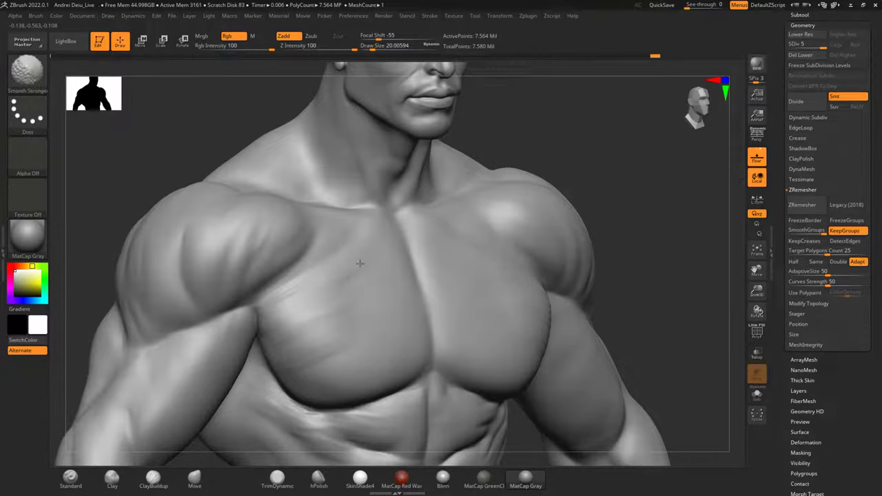
Add diagonal fibre strokes to the lower outer pectoral with ClayBuildup and smooth them.
{"action": "mouse_move", "coordinate": [630, 168]}
{"action": "left_mouse_down", "text": "shift"}
{"action": "mouse_move", "coordinate": [679, 183]}
{"action": "mouse_move", "coordinate": [655, 139]}
{"action": "left_mouse_up", "text": "shift"}
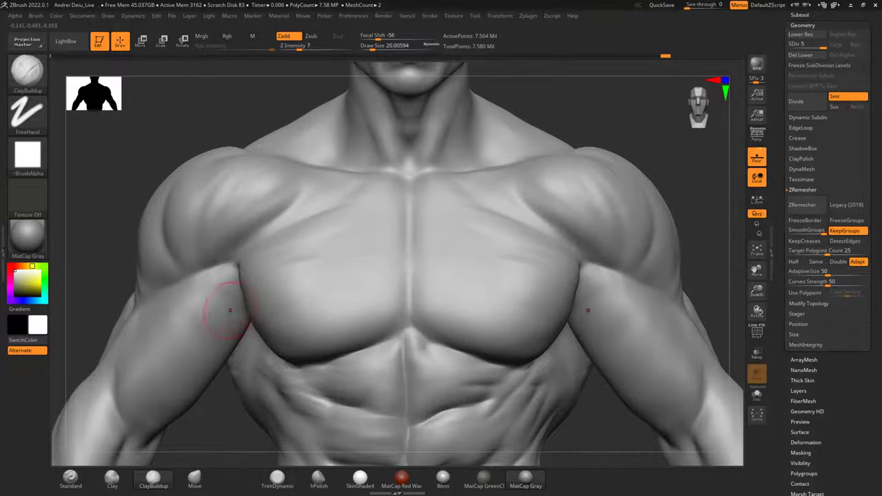
{"action": "left_click_drag", "start_coordinate": [277, 304], "coordinate": [323, 280]}
{"action": "left_click_drag", "start_coordinate": [281, 320], "coordinate": [325, 300]}
{"action": "mouse_move", "coordinate": [284, 337]}
{"action": "left_mouse_down"}
{"action": "mouse_move", "coordinate": [340, 311]}
{"action": "mouse_move", "coordinate": [286, 311]}
{"action": "left_mouse_up"}
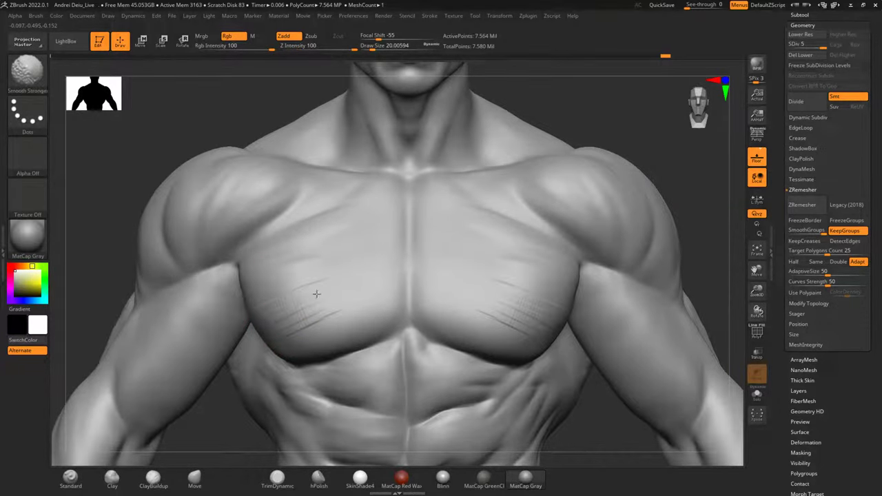
Sculpt fibres running from the collarbone across the upper inner pectoral with ClayBuildup and blend them.
{"action": "left_click_drag", "start_coordinate": [597, 103], "coordinate": [589, 169]}
{"action": "left_click_drag", "start_coordinate": [393, 243], "coordinate": [335, 275]}
{"action": "mouse_move", "coordinate": [312, 269]}
{"action": "left_mouse_down"}
{"action": "mouse_move", "coordinate": [371, 238]}
{"action": "mouse_move", "coordinate": [315, 278]}
{"action": "left_mouse_up"}
{"action": "mouse_move", "coordinate": [386, 248]}
{"action": "left_mouse_down"}
{"action": "mouse_move", "coordinate": [316, 284]}
{"action": "mouse_move", "coordinate": [310, 302]}
{"action": "left_mouse_up"}
{"action": "left_click_drag", "start_coordinate": [364, 258], "coordinate": [374, 245], "text": "shift"}
{"action": "mouse_move", "coordinate": [375, 244]}
{"action": "left_mouse_down", "text": "shift"}
{"action": "mouse_move", "coordinate": [353, 283]}
{"action": "mouse_move", "coordinate": [365, 301]}
{"action": "left_mouse_up", "text": "shift"}
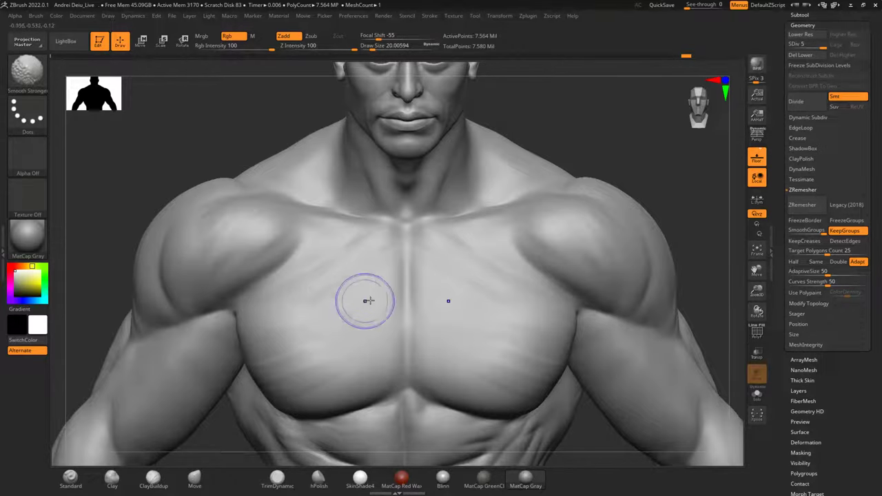
Build up thin strands between the front deltoid and upper pectoral, and smooth them into the chest.
{"action": "mouse_move", "coordinate": [595, 151]}
{"action": "left_mouse_down", "text": "shift"}
{"action": "mouse_move", "coordinate": [560, 172]}
{"action": "mouse_move", "coordinate": [558, 157]}
{"action": "left_mouse_up", "text": "shift"}
{"action": "left_click_drag", "start_coordinate": [347, 228], "coordinate": [312, 246], "text": "shift"}
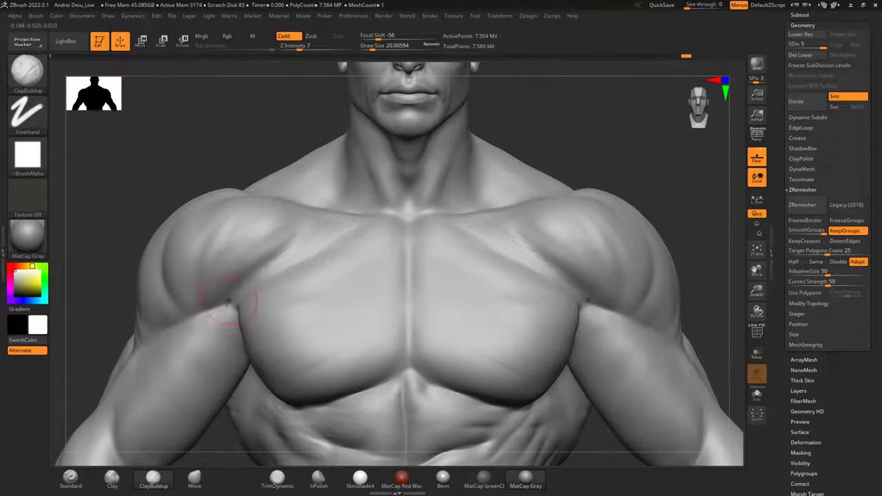
{"action": "mouse_move", "coordinate": [345, 230]}
{"action": "left_mouse_down", "text": "shift"}
{"action": "mouse_move", "coordinate": [304, 251]}
{"action": "mouse_move", "coordinate": [302, 236]}
{"action": "left_mouse_up", "text": "shift"}
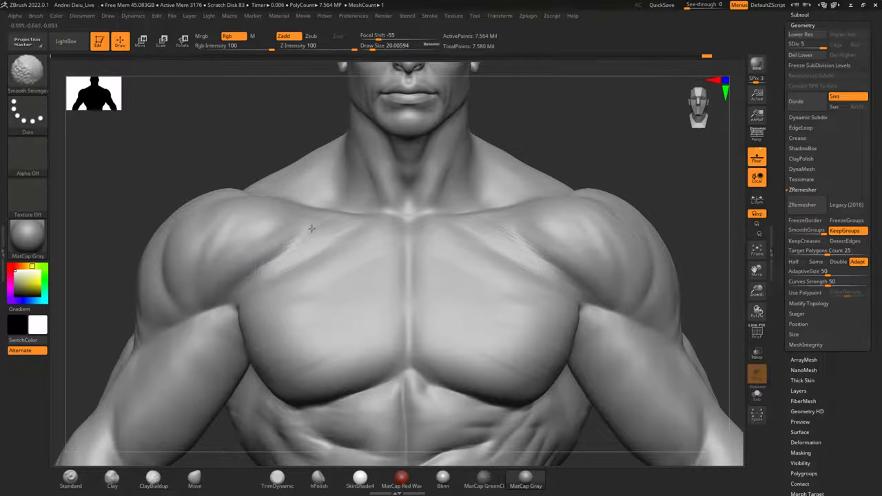
{"action": "mouse_move", "coordinate": [265, 272]}
{"action": "left_mouse_down"}
{"action": "mouse_move", "coordinate": [327, 230]}
{"action": "mouse_move", "coordinate": [297, 240]}
{"action": "left_mouse_up"}
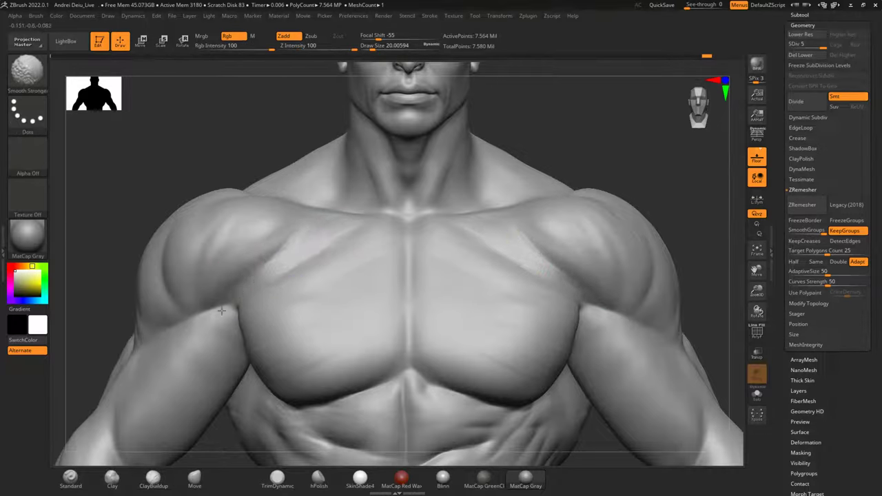
Sculpt muscle fibres on the biceps below the deltoid with ClayBuildup and soften them with Smooth Stronger.
{"action": "left_click_drag", "start_coordinate": [670, 219], "coordinate": [653, 113], "text": "alt"}
{"action": "left_click_drag", "start_coordinate": [587, 420], "coordinate": [593, 382], "text": "alt"}
{"action": "mouse_move", "coordinate": [689, 241]}
{"action": "left_mouse_down", "text": "alt"}
{"action": "mouse_move", "coordinate": [627, 272]}
{"action": "mouse_move", "coordinate": [539, 251]}
{"action": "mouse_move", "coordinate": [590, 243]}
{"action": "left_mouse_up", "text": "alt"}
{"action": "left_click_drag", "start_coordinate": [439, 267], "coordinate": [467, 289], "text": "shift"}
{"action": "mouse_move", "coordinate": [594, 250]}
{"action": "left_mouse_down", "text": "shift"}
{"action": "mouse_move", "coordinate": [625, 244]}
{"action": "mouse_move", "coordinate": [639, 195]}
{"action": "mouse_move", "coordinate": [652, 206]}
{"action": "mouse_move", "coordinate": [633, 219]}
{"action": "mouse_move", "coordinate": [614, 213]}
{"action": "mouse_move", "coordinate": [563, 226]}
{"action": "left_mouse_up", "text": "shift"}
{"action": "mouse_move", "coordinate": [501, 259]}
{"action": "left_mouse_down"}
{"action": "mouse_move", "coordinate": [487, 241]}
{"action": "mouse_move", "coordinate": [464, 252]}
{"action": "left_mouse_up"}
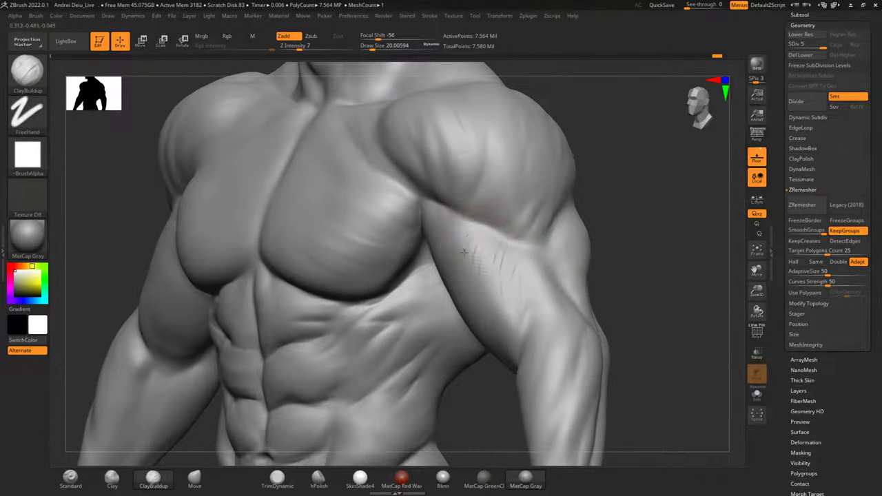
{"action": "mouse_move", "coordinate": [505, 308]}
{"action": "left_mouse_down"}
{"action": "mouse_move", "coordinate": [520, 327]}
{"action": "mouse_move", "coordinate": [523, 306]}
{"action": "left_mouse_up"}
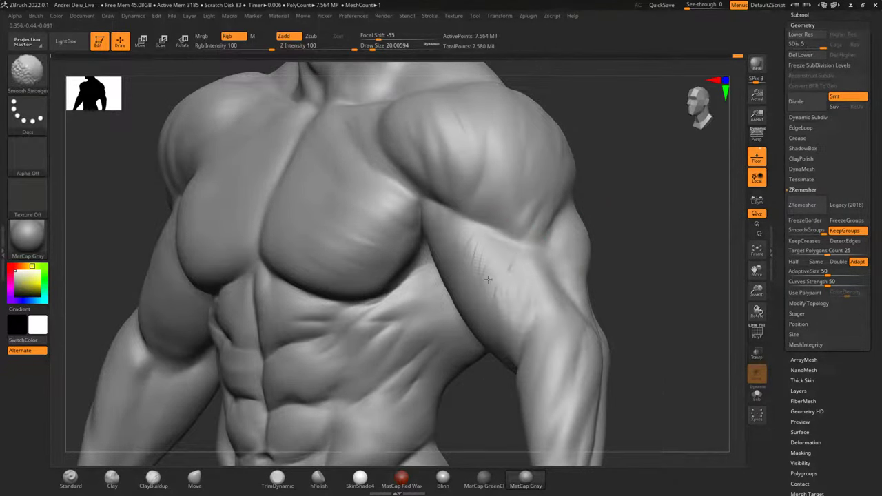
{"action": "left_click_drag", "start_coordinate": [698, 264], "coordinate": [646, 256]}
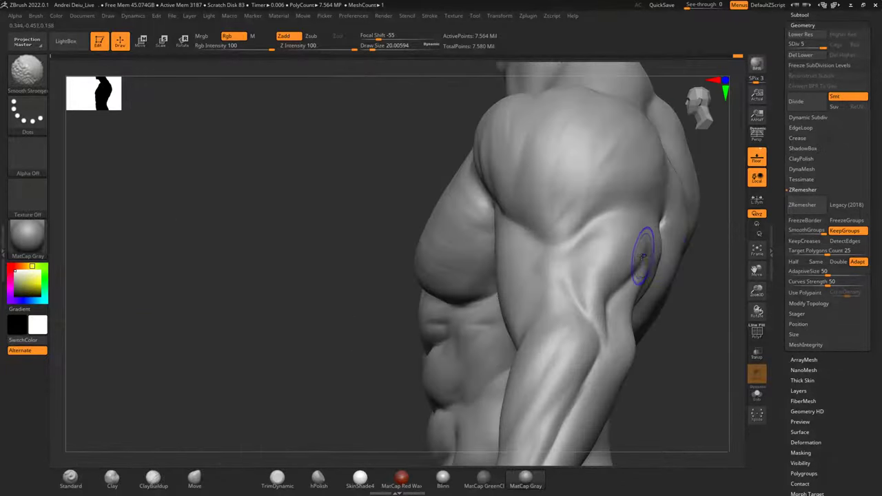
{"action": "left_click_drag", "start_coordinate": [673, 319], "coordinate": [714, 315]}
Set the draw size to about 3.67 and select the DamStandard brush for detailing the abdomen around the navel.
{"action": "mouse_move", "coordinate": [714, 316]}
{"action": "left_mouse_down", "text": "alt"}
{"action": "mouse_move", "coordinate": [701, 238]}
{"action": "mouse_move", "coordinate": [622, 247]}
{"action": "left_mouse_up", "text": "alt"}
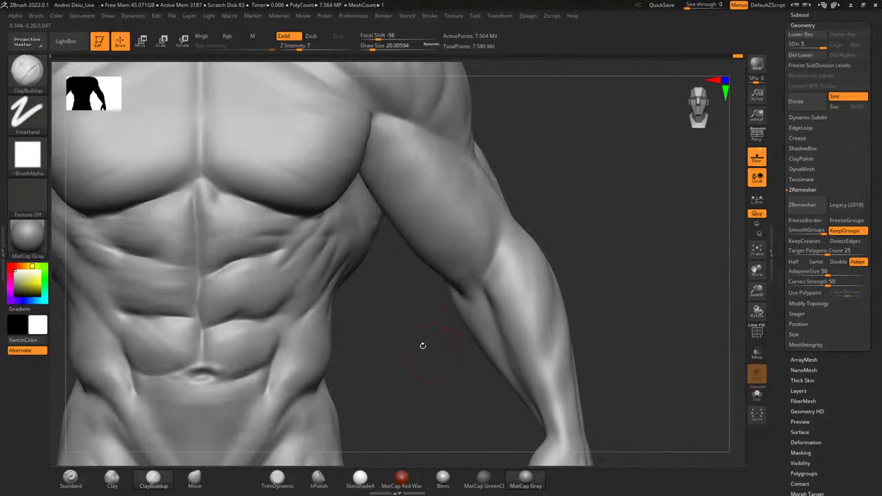
{"action": "left_click_drag", "start_coordinate": [418, 326], "coordinate": [586, 290], "text": "alt"}
{"action": "key", "text": "space"}
{"action": "left_click", "coordinate": [547, 292]}
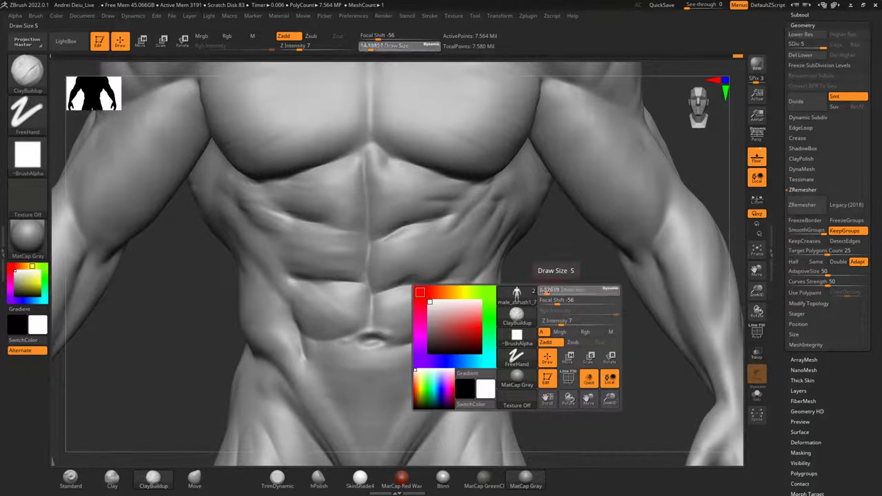
{"action": "left_click_drag", "start_coordinate": [525, 308], "coordinate": [547, 287], "text": "alt"}
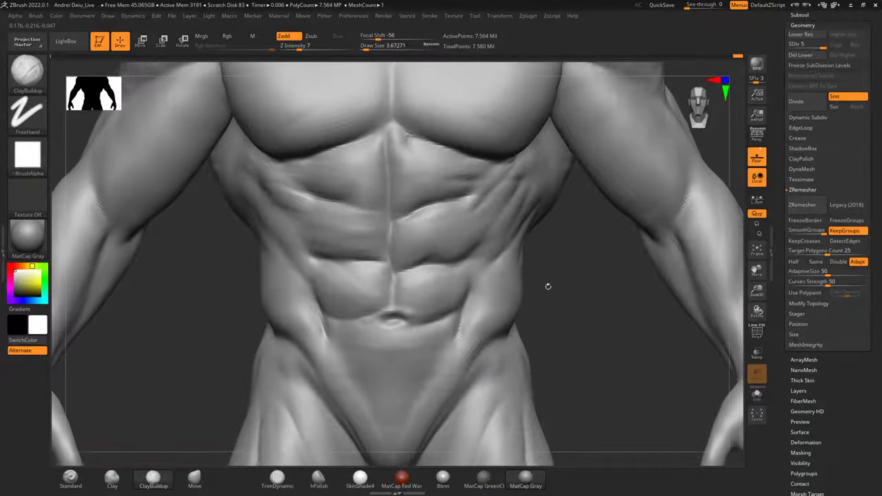
{"action": "scroll", "coordinate": [386, 320], "scroll_direction": "up", "scroll_amount": 5}
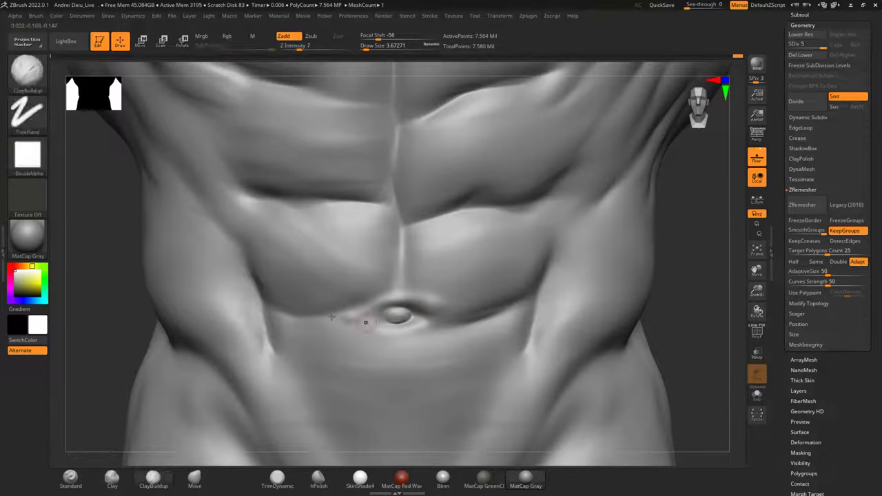
{"action": "left_click", "coordinate": [16, 78]}
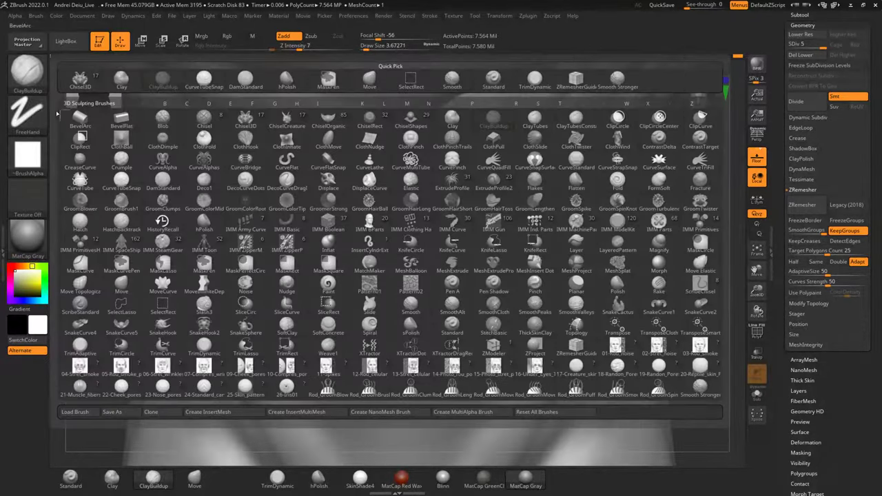
{"action": "left_click", "coordinate": [171, 180]}
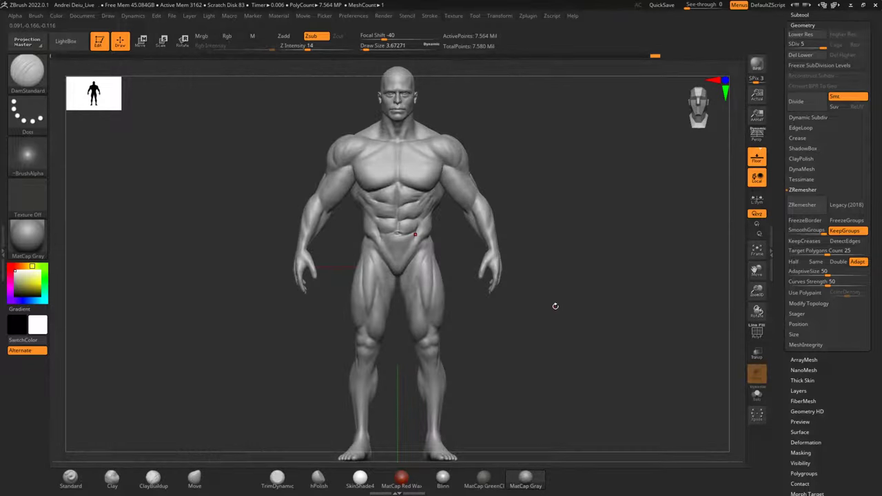
Examine the full figure and the head from the front, and open the Layers settings.
{"action": "mouse_move", "coordinate": [555, 305]}
{"action": "left_mouse_down"}
{"action": "mouse_move", "coordinate": [595, 309]}
{"action": "mouse_move", "coordinate": [605, 332]}
{"action": "mouse_move", "coordinate": [577, 260]}
{"action": "mouse_move", "coordinate": [577, 321]}
{"action": "mouse_move", "coordinate": [554, 352]}
{"action": "mouse_move", "coordinate": [578, 299]}
{"action": "mouse_move", "coordinate": [626, 295]}
{"action": "mouse_move", "coordinate": [586, 298]}
{"action": "mouse_move", "coordinate": [620, 266]}
{"action": "mouse_move", "coordinate": [542, 303]}
{"action": "mouse_move", "coordinate": [567, 246]}
{"action": "mouse_move", "coordinate": [540, 312]}
{"action": "left_mouse_up"}
{"action": "mouse_move", "coordinate": [539, 312]}
{"action": "left_mouse_down"}
{"action": "mouse_move", "coordinate": [561, 291]}
{"action": "mouse_move", "coordinate": [544, 273]}
{"action": "mouse_move", "coordinate": [485, 277]}
{"action": "left_mouse_up"}
{"action": "left_click_drag", "start_coordinate": [485, 277], "coordinate": [516, 221], "text": "alt"}
{"action": "mouse_move", "coordinate": [458, 201]}
{"action": "left_mouse_down", "text": "alt"}
{"action": "mouse_move", "coordinate": [541, 253]}
{"action": "mouse_move", "coordinate": [628, 256]}
{"action": "mouse_move", "coordinate": [606, 268]}
{"action": "mouse_move", "coordinate": [542, 252]}
{"action": "mouse_move", "coordinate": [538, 284]}
{"action": "mouse_move", "coordinate": [560, 304]}
{"action": "mouse_move", "coordinate": [555, 318]}
{"action": "left_mouse_up", "text": "alt"}
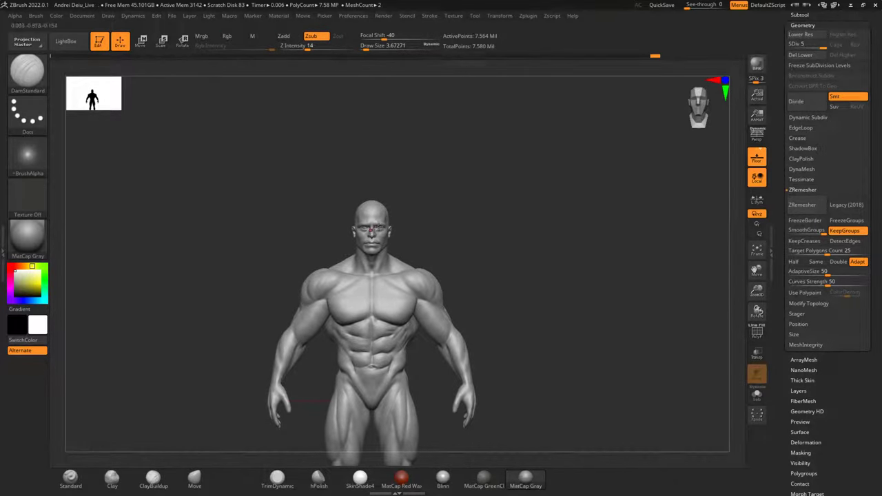
{"action": "scroll", "coordinate": [379, 226], "scroll_direction": "up", "scroll_amount": 14}
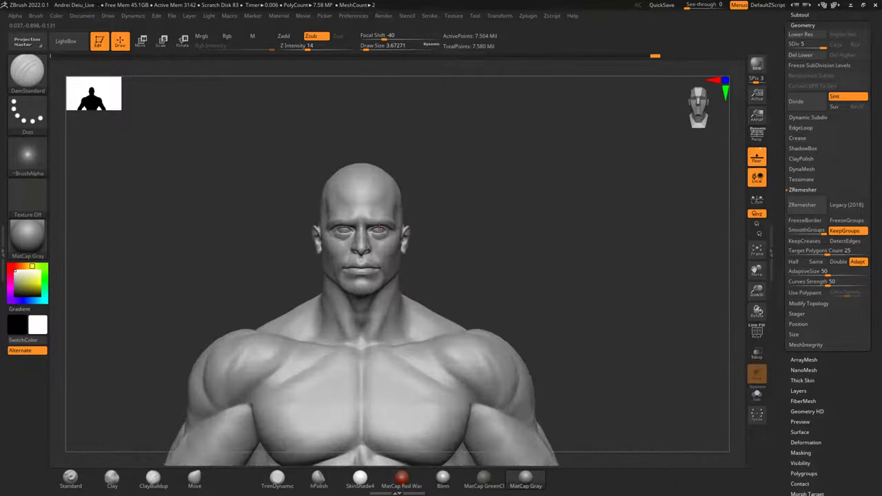
{"action": "scroll", "coordinate": [379, 226], "scroll_direction": "up", "scroll_amount": 2}
{"action": "left_click_drag", "start_coordinate": [661, 227], "coordinate": [614, 232], "text": "alt"}
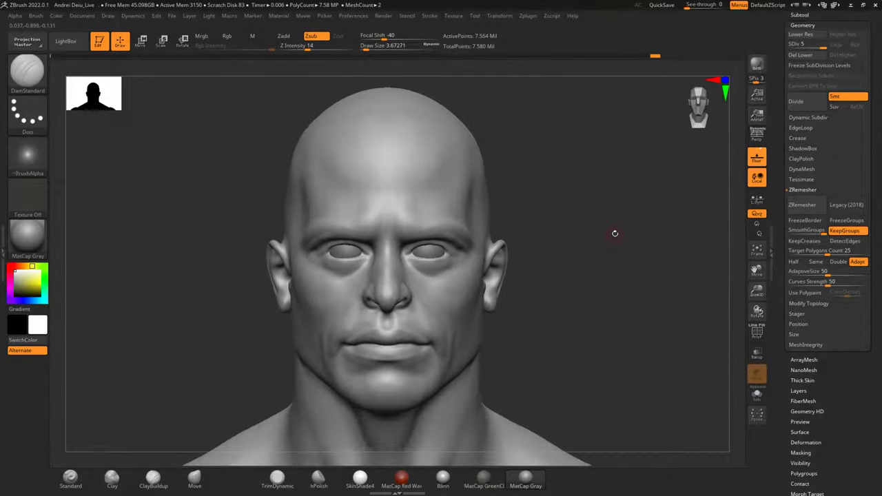
{"action": "left_click", "coordinate": [810, 389]}
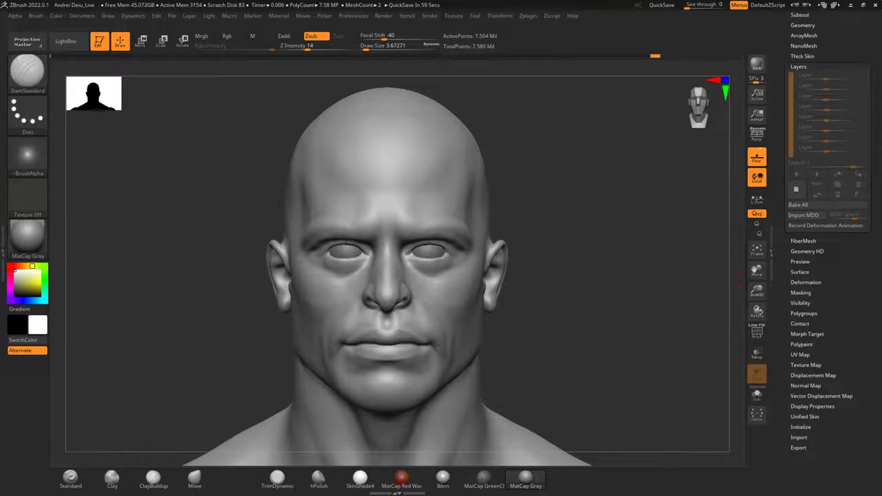
Reshape the upper rim of the nostril with the Move brush.
{"action": "left_click_drag", "start_coordinate": [459, 266], "coordinate": [603, 246]}
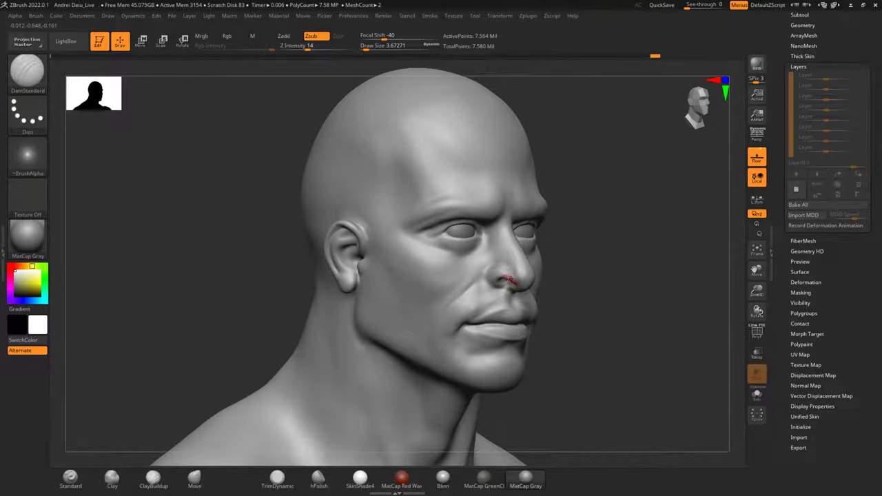
{"action": "scroll", "coordinate": [510, 279], "scroll_direction": "up", "scroll_amount": 10}
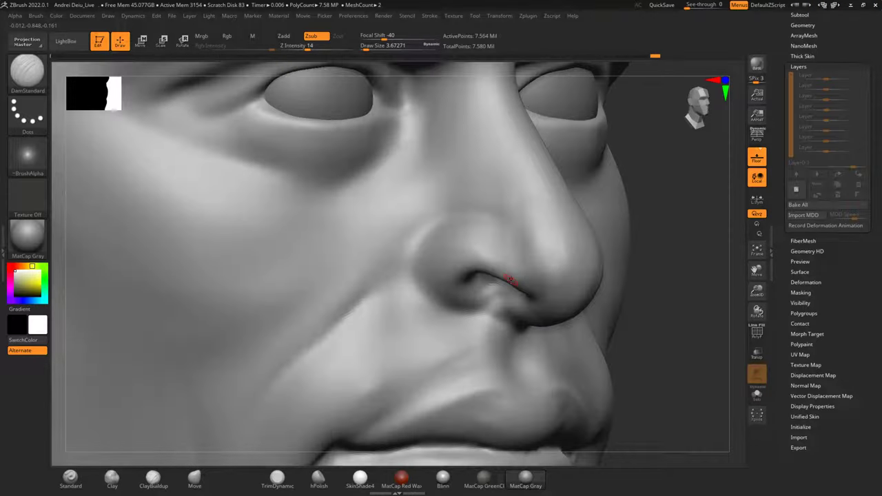
{"action": "left_click", "coordinate": [195, 476]}
{"action": "mouse_move", "coordinate": [465, 271]}
{"action": "left_mouse_down"}
{"action": "mouse_move", "coordinate": [456, 276]}
{"action": "mouse_move", "coordinate": [476, 272]}
{"action": "left_mouse_up"}
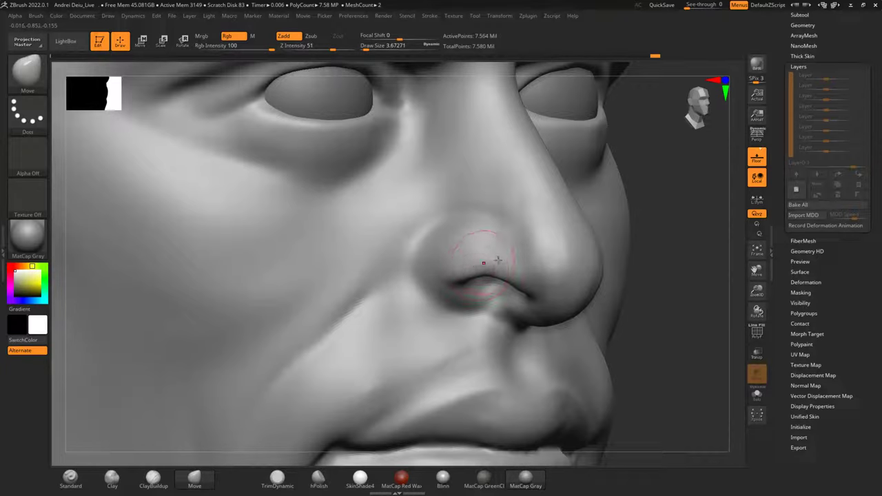
Build up the outer nostril wing with ClayBuildup and blend it into the nose with Smooth Stronger.
{"action": "mouse_move", "coordinate": [660, 251]}
{"action": "left_mouse_down"}
{"action": "mouse_move", "coordinate": [647, 281]}
{"action": "mouse_move", "coordinate": [632, 236]}
{"action": "left_mouse_up"}
{"action": "left_click", "coordinate": [150, 477]}
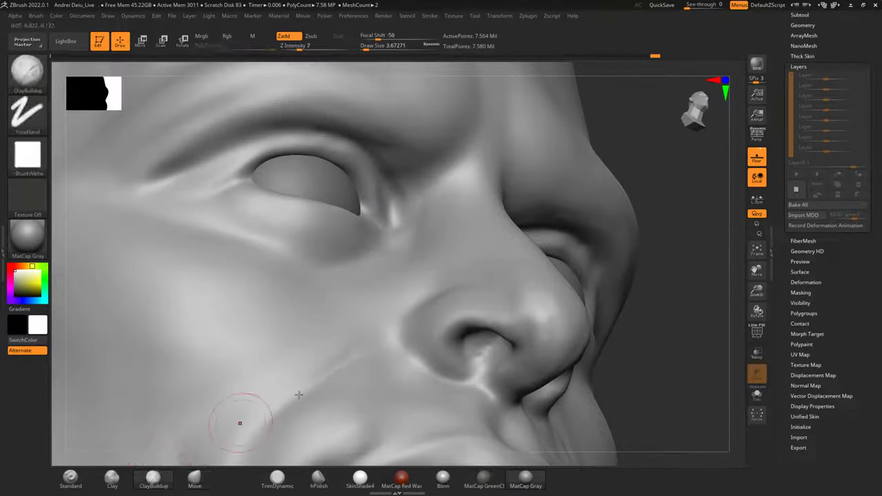
{"action": "mouse_move", "coordinate": [457, 333]}
{"action": "left_mouse_down", "text": "shift"}
{"action": "mouse_move", "coordinate": [476, 316]}
{"action": "mouse_move", "coordinate": [464, 328]}
{"action": "left_mouse_up", "text": "shift"}
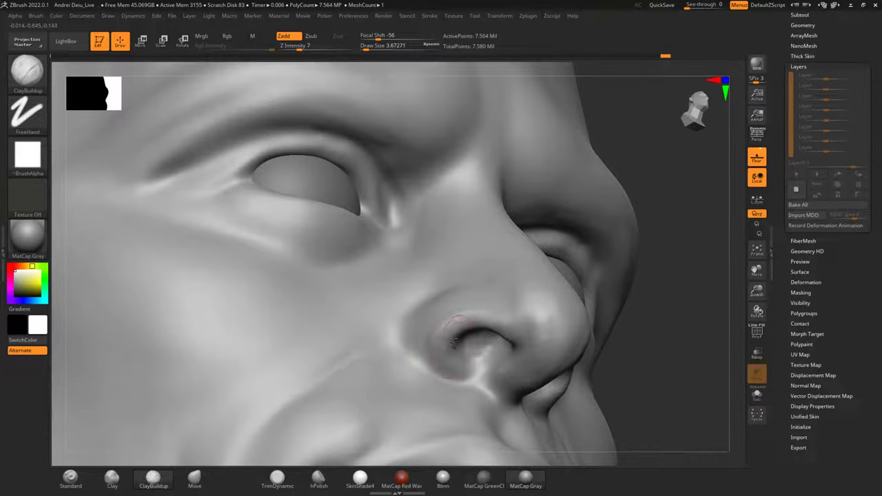
{"action": "left_click_drag", "start_coordinate": [643, 311], "coordinate": [656, 354]}
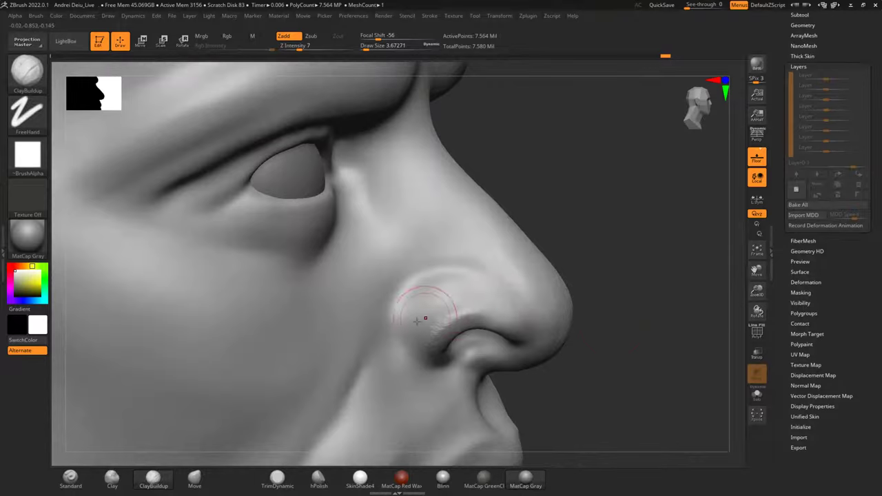
{"action": "mouse_move", "coordinate": [476, 314]}
{"action": "left_mouse_down"}
{"action": "mouse_move", "coordinate": [431, 328]}
{"action": "mouse_move", "coordinate": [469, 305]}
{"action": "mouse_move", "coordinate": [449, 309]}
{"action": "left_mouse_up"}
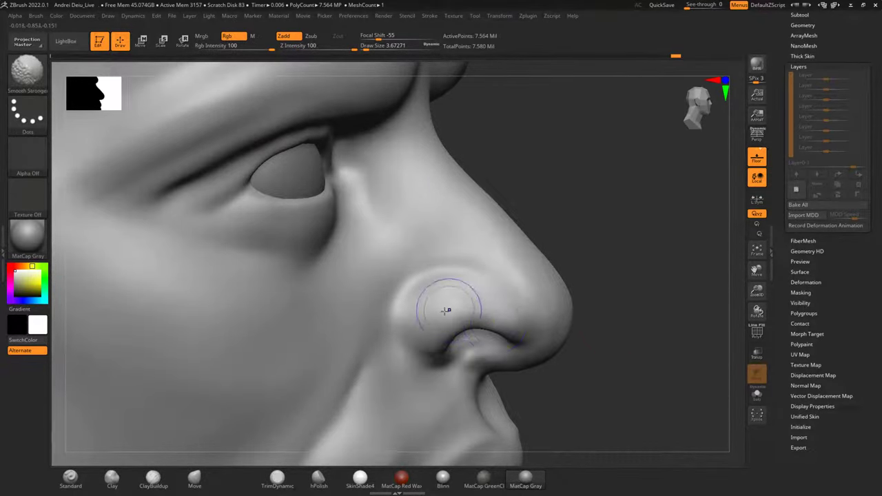
{"action": "mouse_move", "coordinate": [660, 302]}
{"action": "left_mouse_down"}
{"action": "mouse_move", "coordinate": [598, 301]}
{"action": "mouse_move", "coordinate": [581, 338]}
{"action": "left_mouse_up"}
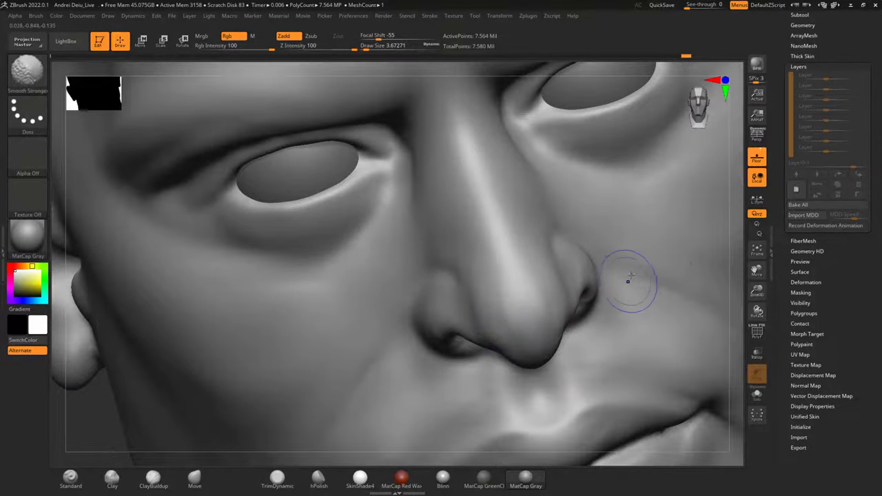
{"action": "left_click_drag", "start_coordinate": [735, 287], "coordinate": [689, 305], "text": "shift"}
{"action": "left_click_drag", "start_coordinate": [104, 415], "coordinate": [180, 345], "text": "alt"}
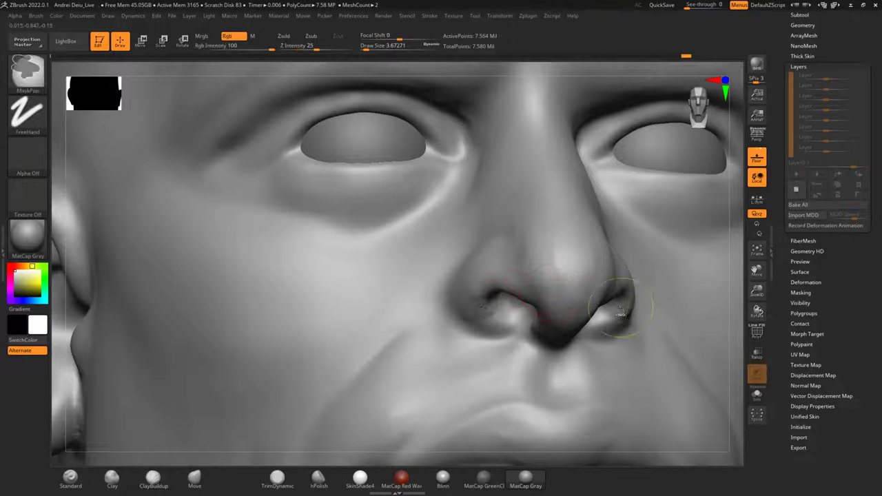
{"action": "left_click_drag", "start_coordinate": [621, 310], "coordinate": [621, 309], "text": "ctrl"}
{"action": "key", "text": "ctrl+z"}
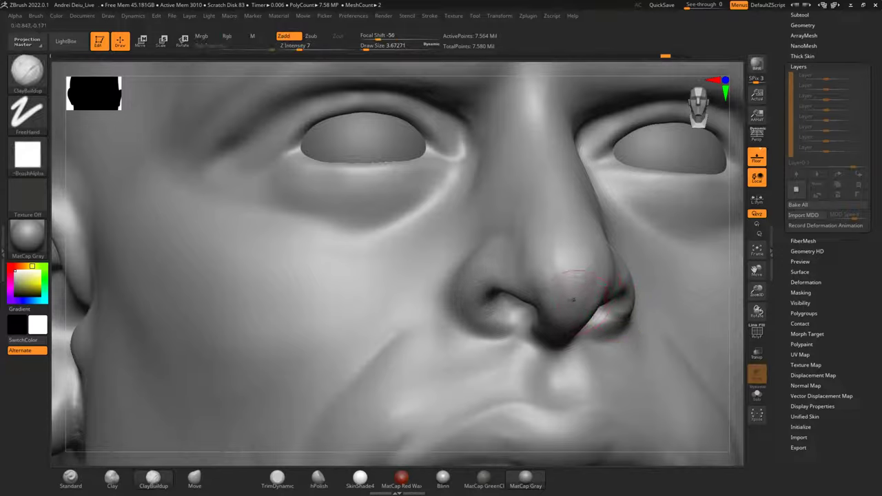
Smooth the nostril rim and add ClayBuildup strokes along the outer edge of the nostril opening.
{"action": "left_click_drag", "start_coordinate": [491, 288], "coordinate": [502, 289], "text": "shift"}
{"action": "left_click_drag", "start_coordinate": [736, 290], "coordinate": [599, 342], "text": "alt"}
{"action": "left_click_drag", "start_coordinate": [714, 240], "coordinate": [705, 211]}
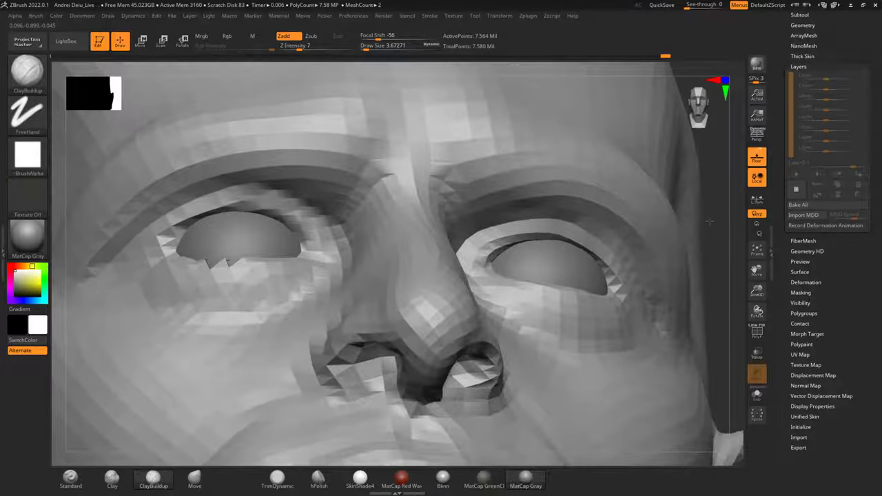
{"action": "left_click_drag", "start_coordinate": [714, 268], "coordinate": [658, 265]}
{"action": "left_click_drag", "start_coordinate": [250, 311], "coordinate": [284, 292]}
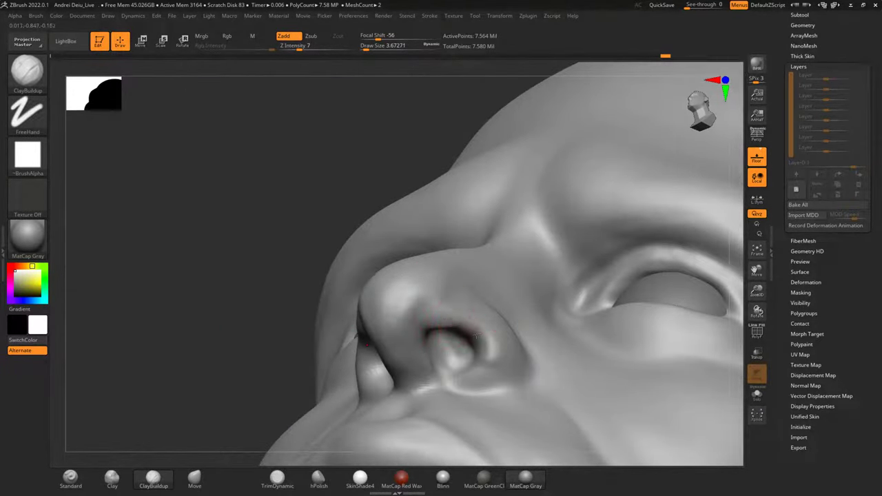
{"action": "mouse_move", "coordinate": [474, 339]}
{"action": "left_mouse_down"}
{"action": "mouse_move", "coordinate": [457, 332]}
{"action": "mouse_move", "coordinate": [494, 376]}
{"action": "left_mouse_up"}
Build up the underside of the nose between the nostril and the tip with ClayBuildup and smooth it.
{"action": "mouse_move", "coordinate": [254, 321]}
{"action": "left_mouse_down"}
{"action": "mouse_move", "coordinate": [192, 285]}
{"action": "mouse_move", "coordinate": [354, 287]}
{"action": "left_mouse_up"}
{"action": "left_click_drag", "start_coordinate": [351, 335], "coordinate": [383, 304]}
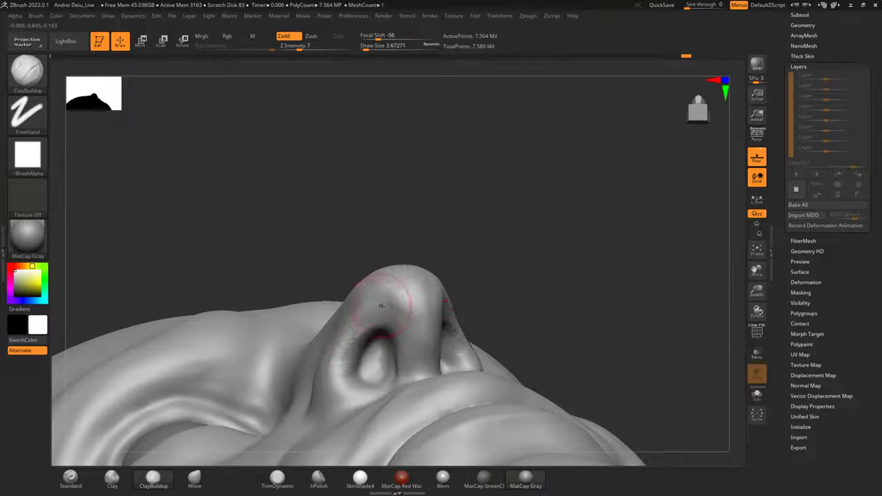
{"action": "left_click_drag", "start_coordinate": [393, 293], "coordinate": [418, 318]}
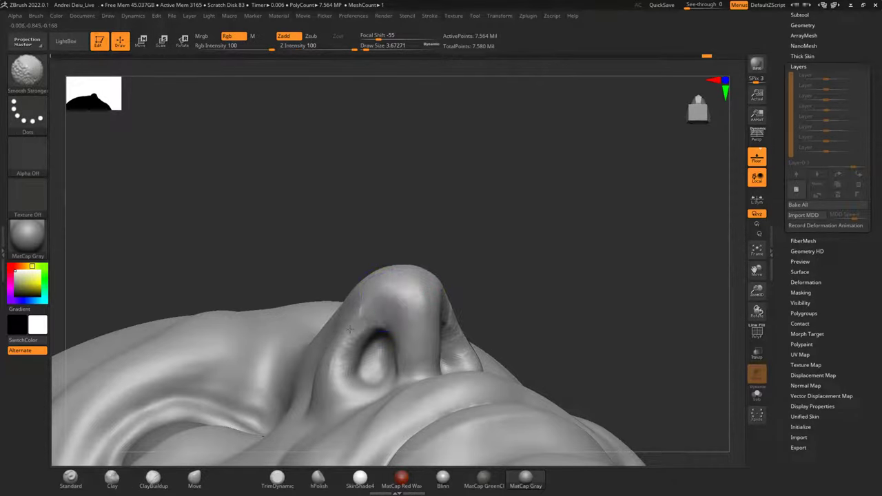
{"action": "left_click_drag", "start_coordinate": [528, 241], "coordinate": [529, 327]}
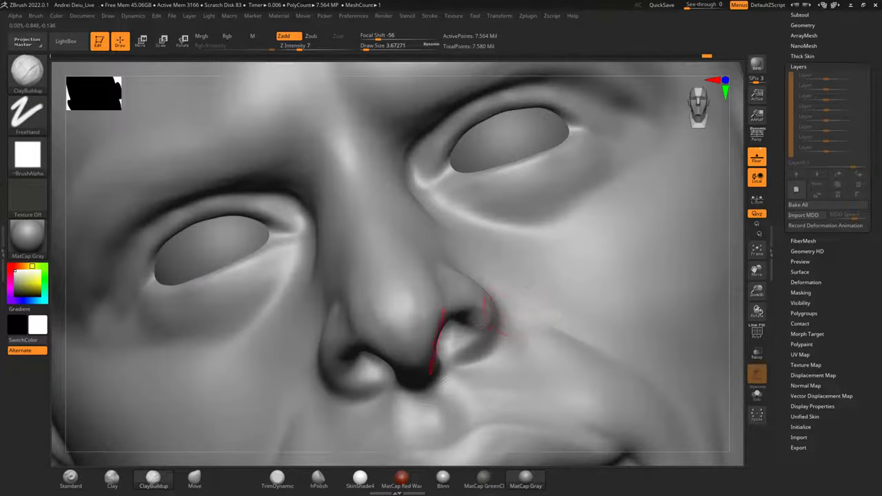
Soften the side of the nose tip in profile with Smooth Stronger.
{"action": "left_click_drag", "start_coordinate": [736, 283], "coordinate": [746, 292], "text": "shift"}
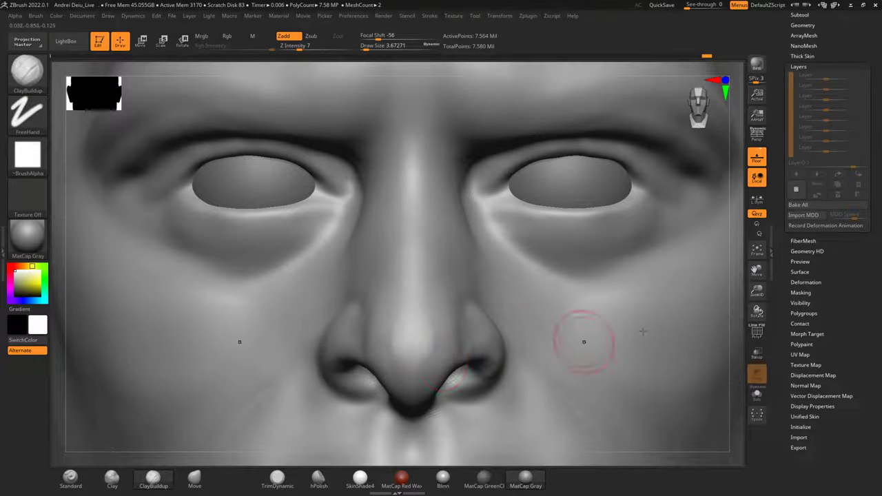
{"action": "left_click_drag", "start_coordinate": [737, 360], "coordinate": [734, 273], "text": "alt"}
{"action": "left_click_drag", "start_coordinate": [624, 299], "coordinate": [678, 286]}
{"action": "left_click_drag", "start_coordinate": [519, 299], "coordinate": [600, 266], "text": "alt"}
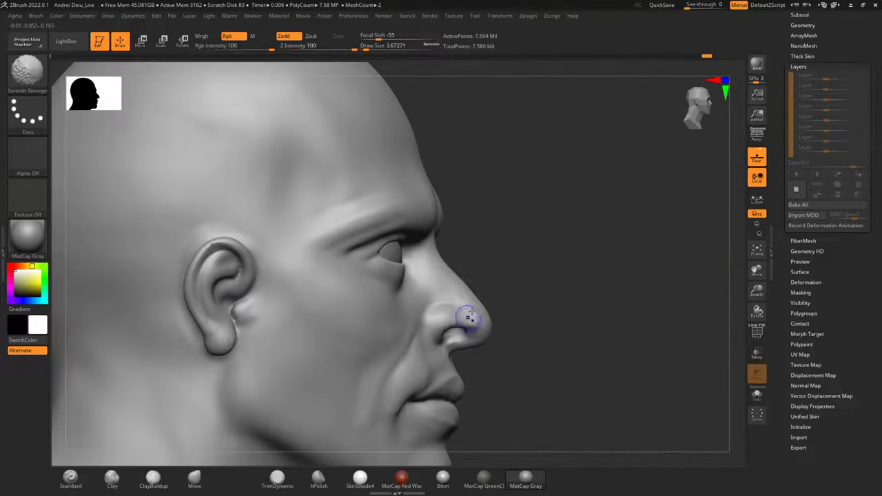
{"action": "left_click_drag", "start_coordinate": [470, 319], "coordinate": [462, 306], "text": "shift"}
{"action": "left_click_drag", "start_coordinate": [605, 266], "coordinate": [534, 269], "text": "shift"}
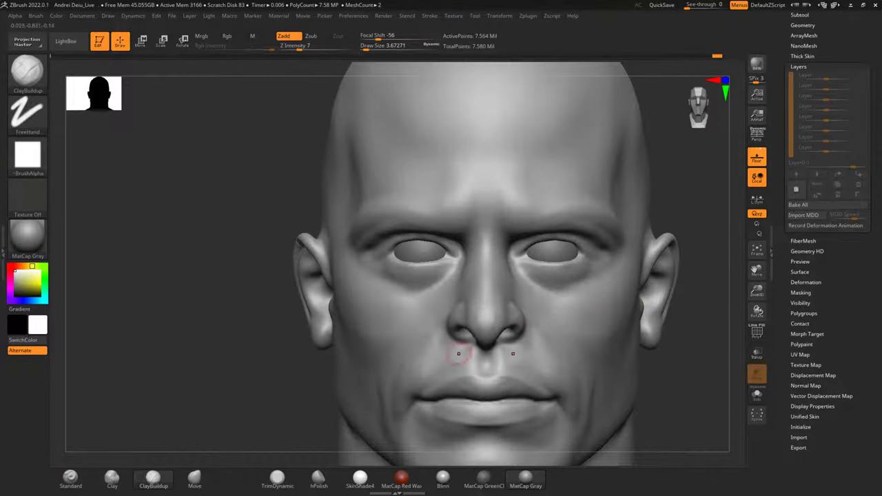
Build up the skin between the nostril and the upper lip with ClayBuildup and smooth it towards the mouth corner.
{"action": "left_click_drag", "start_coordinate": [207, 377], "coordinate": [196, 352], "text": "alt"}
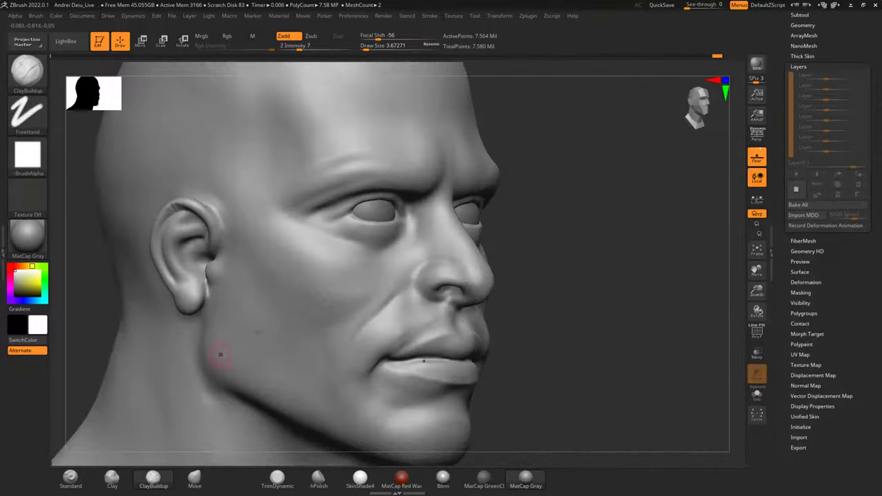
{"action": "key", "text": "shift"}
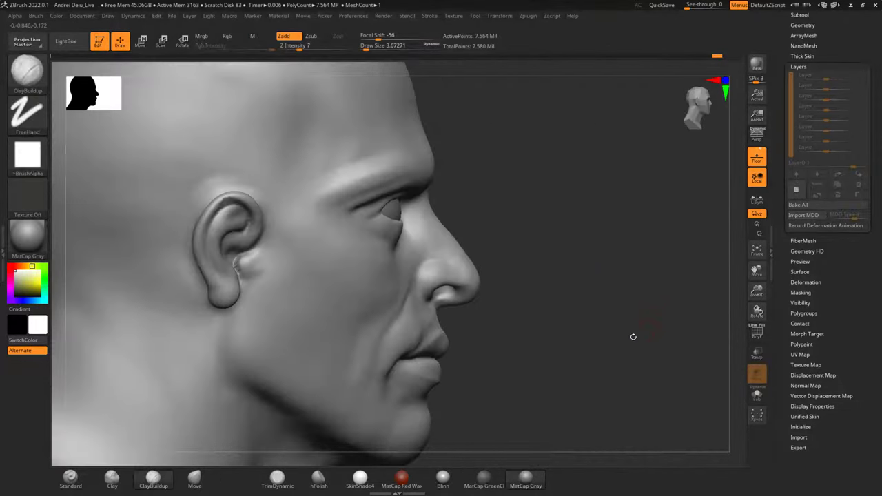
{"action": "left_click_drag", "start_coordinate": [632, 335], "coordinate": [648, 299]}
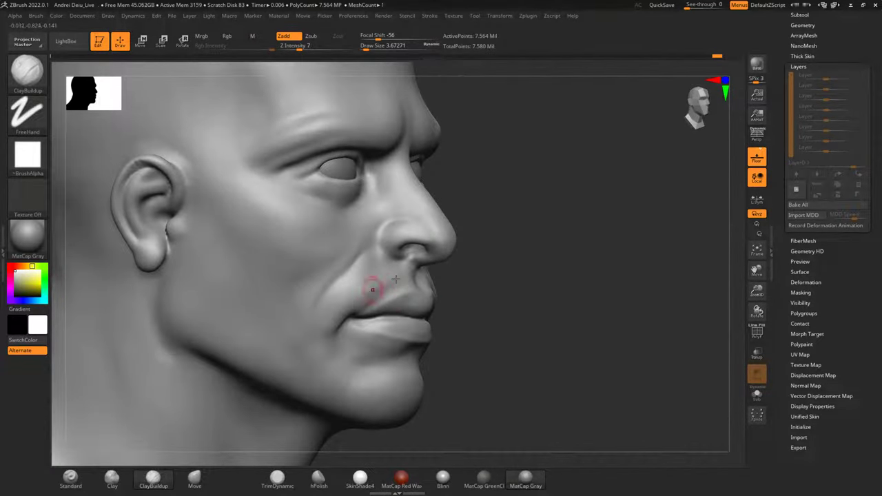
{"action": "key", "text": "ctrl"}
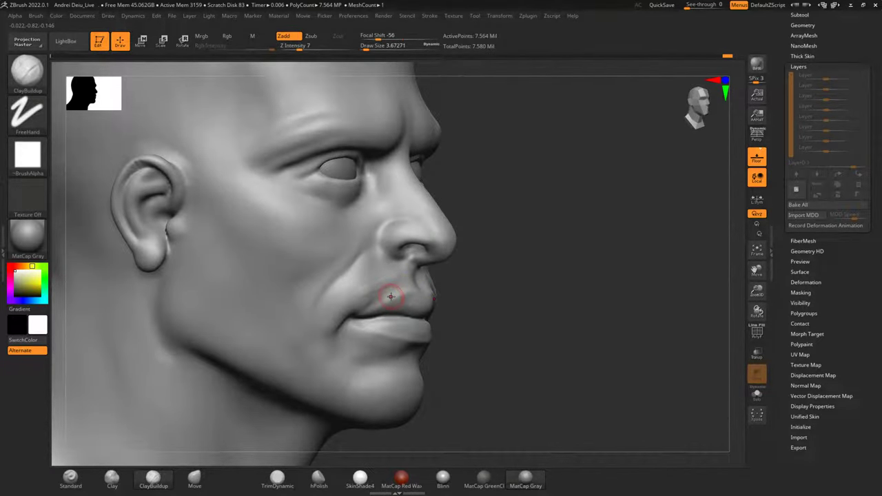
{"action": "scroll", "coordinate": [390, 296], "scroll_direction": "up", "scroll_amount": 5}
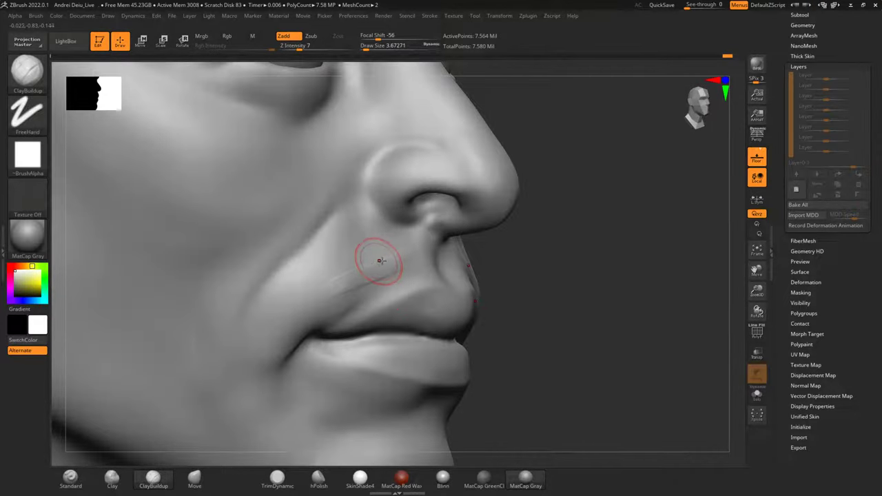
{"action": "key", "text": "shift"}
{"action": "left_click_drag", "start_coordinate": [366, 280], "coordinate": [358, 269], "text": "shift"}
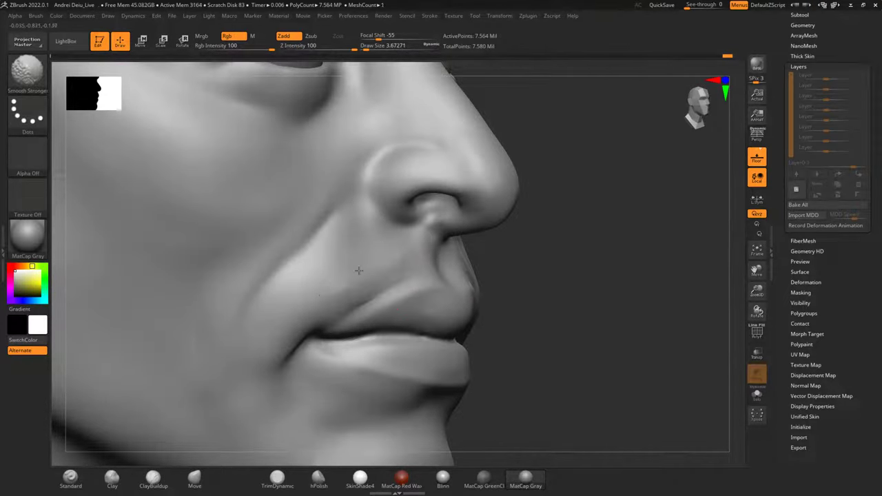
{"action": "mouse_move", "coordinate": [573, 244]}
{"action": "left_mouse_down", "text": "shift"}
{"action": "mouse_move", "coordinate": [606, 293]}
{"action": "mouse_move", "coordinate": [628, 225]}
{"action": "mouse_move", "coordinate": [565, 232]}
{"action": "left_mouse_up", "text": "shift"}
{"action": "key", "text": "shift"}
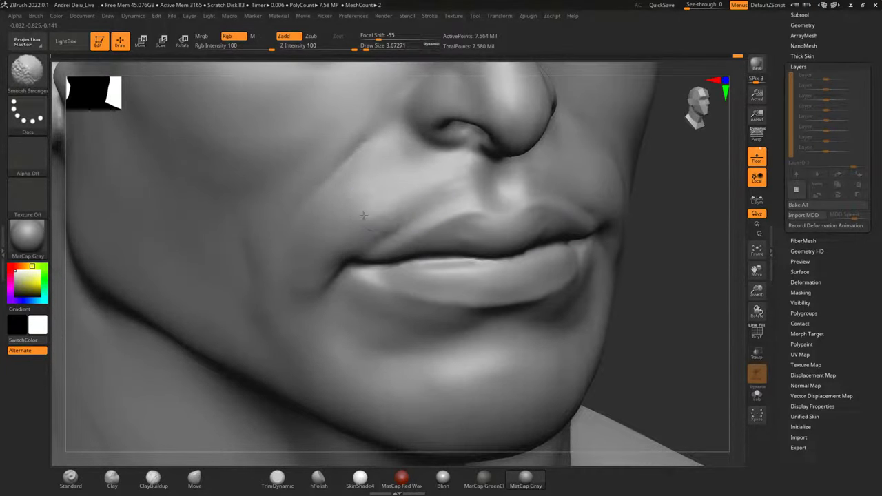
Smooth the skin above the mouth corner, next to the nasolabial fold, with Smooth Stronger.
{"action": "left_click_drag", "start_coordinate": [363, 216], "coordinate": [397, 199], "text": "shift"}
{"action": "mouse_move", "coordinate": [397, 199]}
{"action": "left_mouse_down", "text": "shift"}
{"action": "mouse_move", "coordinate": [441, 173]}
{"action": "mouse_move", "coordinate": [369, 187]}
{"action": "left_mouse_up", "text": "shift"}
{"action": "mouse_move", "coordinate": [368, 188]}
{"action": "left_mouse_down", "text": "shift"}
{"action": "mouse_move", "coordinate": [366, 178]}
{"action": "mouse_move", "coordinate": [371, 206]}
{"action": "left_mouse_up", "text": "shift"}
Examine the whole figure from the front and back, checking the torso, thighs and head.
{"action": "left_click_drag", "start_coordinate": [707, 281], "coordinate": [682, 289], "text": "shift"}
{"action": "left_click_drag", "start_coordinate": [599, 218], "coordinate": [595, 213], "text": "shift"}
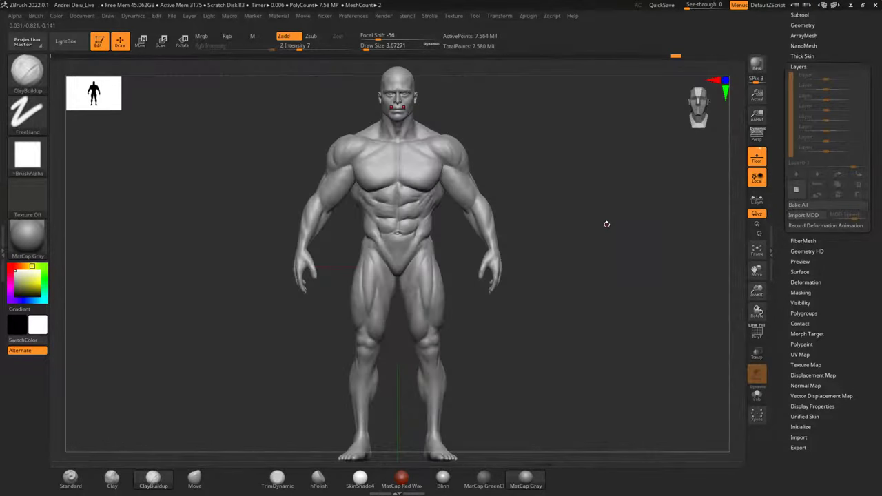
{"action": "key", "text": "shift"}
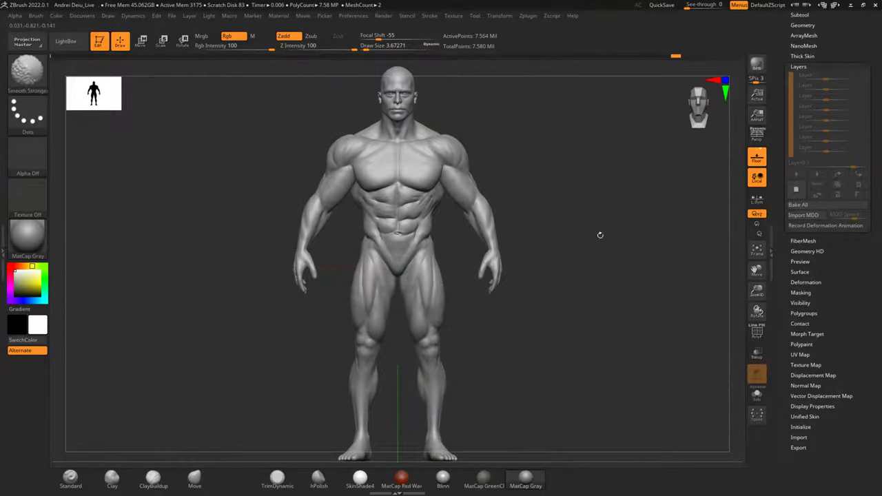
{"action": "left_click_drag", "start_coordinate": [542, 139], "coordinate": [557, 264], "text": "alt"}
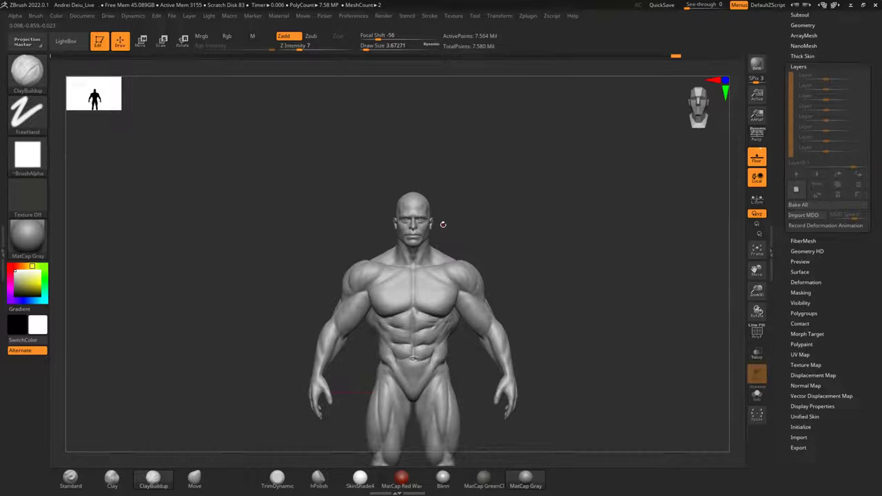
{"action": "scroll", "coordinate": [443, 224], "scroll_direction": "up", "scroll_amount": 9}
{"action": "left_click_drag", "start_coordinate": [561, 188], "coordinate": [692, 194]}
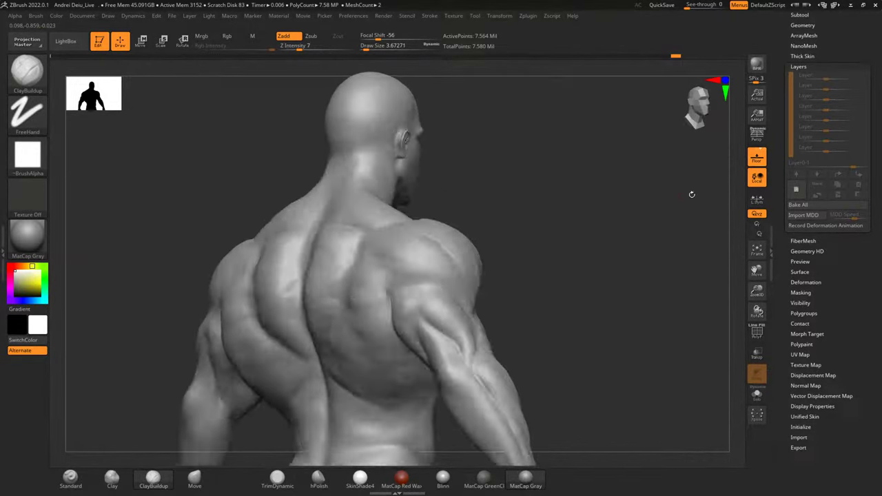
{"action": "right_click_drag", "start_coordinate": [692, 194], "coordinate": [647, 202]}
{"action": "mouse_move", "coordinate": [687, 174]}
{"action": "left_mouse_down", "text": "shift"}
{"action": "mouse_move", "coordinate": [687, 211]}
{"action": "mouse_move", "coordinate": [657, 166]}
{"action": "mouse_move", "coordinate": [654, 103]}
{"action": "left_mouse_up", "text": "shift"}
{"action": "mouse_move", "coordinate": [652, 310]}
{"action": "left_mouse_down", "text": "alt"}
{"action": "mouse_move", "coordinate": [647, 166]}
{"action": "mouse_move", "coordinate": [649, 228]}
{"action": "mouse_move", "coordinate": [600, 272]}
{"action": "mouse_move", "coordinate": [614, 291]}
{"action": "left_mouse_up", "text": "alt"}
{"action": "left_click_drag", "start_coordinate": [623, 218], "coordinate": [628, 314], "text": "alt"}
{"action": "mouse_move", "coordinate": [697, 258]}
{"action": "left_mouse_down", "text": "shift"}
{"action": "mouse_move", "coordinate": [663, 246]}
{"action": "mouse_move", "coordinate": [667, 238]}
{"action": "left_mouse_up", "text": "shift"}
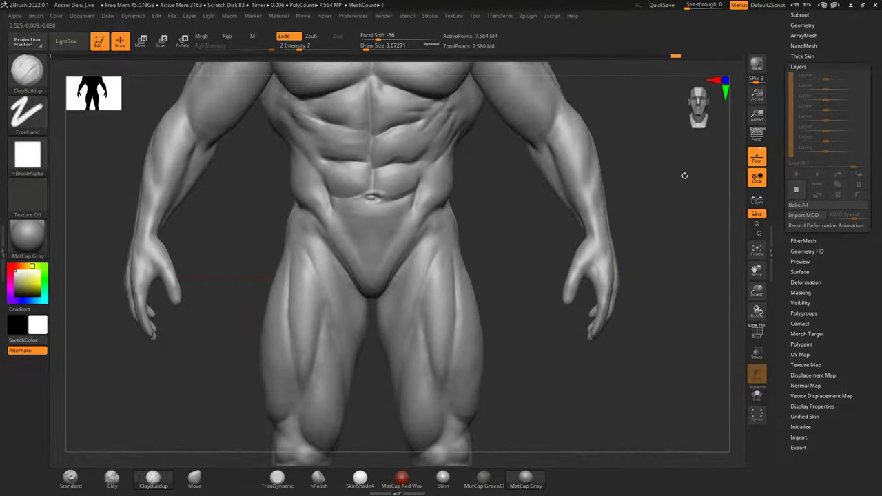
{"action": "left_click_drag", "start_coordinate": [683, 177], "coordinate": [659, 350], "text": "alt"}
{"action": "left_click_drag", "start_coordinate": [659, 238], "coordinate": [655, 309], "text": "alt"}
{"action": "left_click_drag", "start_coordinate": [626, 276], "coordinate": [623, 395], "text": "alt"}
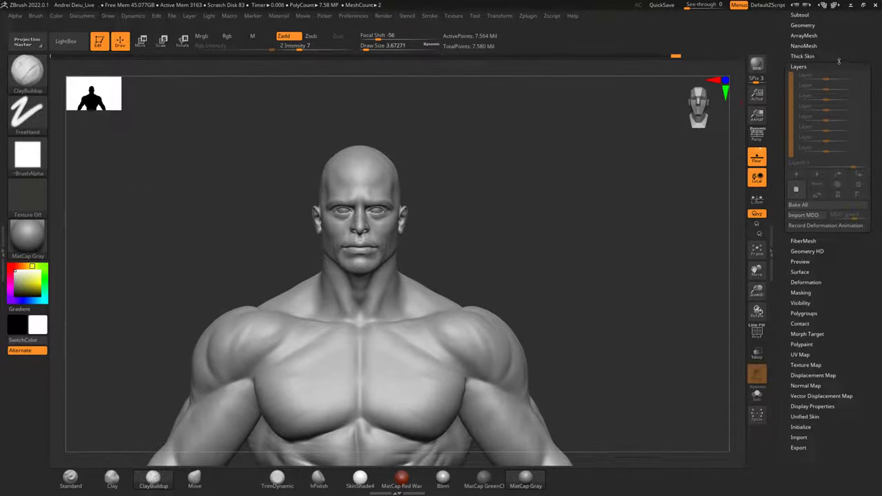
Add a new sculpt layer to the body and turn off its recording mode.
{"action": "left_click", "coordinate": [803, 66]}
{"action": "left_click", "coordinate": [803, 66]}
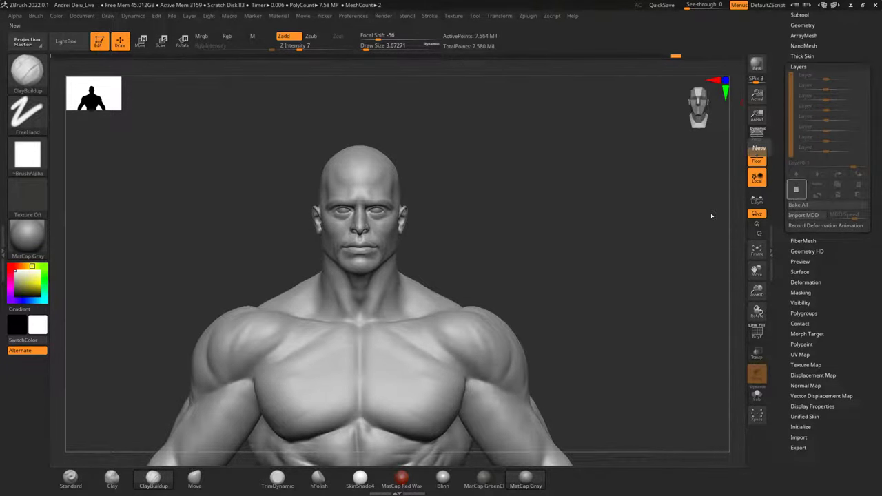
{"action": "left_click", "coordinate": [796, 189]}
{"action": "left_click_drag", "start_coordinate": [576, 183], "coordinate": [643, 142], "text": "alt"}
{"action": "left_click_drag", "start_coordinate": [610, 168], "coordinate": [582, 267], "text": "alt"}
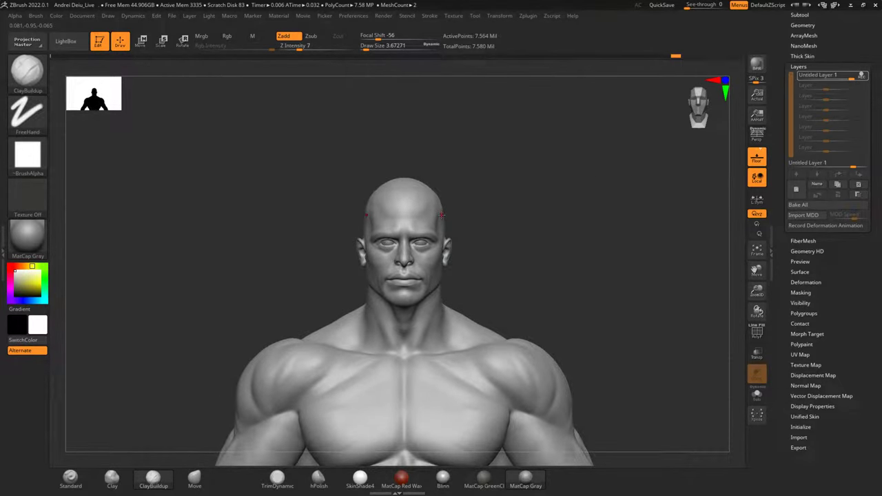
{"action": "scroll", "coordinate": [441, 215], "scroll_direction": "up", "scroll_amount": 8}
{"action": "left_click_drag", "start_coordinate": [536, 265], "coordinate": [634, 211], "text": "alt"}
{"action": "left_click_drag", "start_coordinate": [448, 217], "coordinate": [549, 213], "text": "alt"}
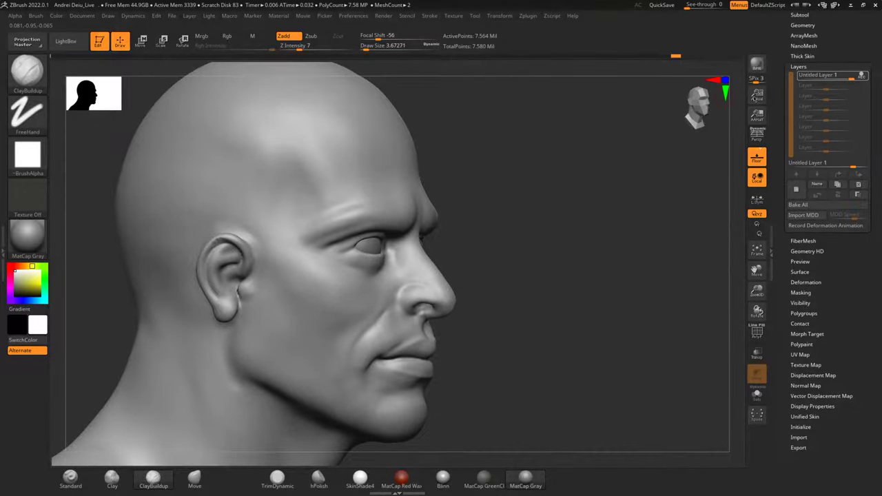
{"action": "left_click", "coordinate": [865, 76]}
{"action": "left_click_drag", "start_coordinate": [498, 208], "coordinate": [527, 224], "text": "alt"}
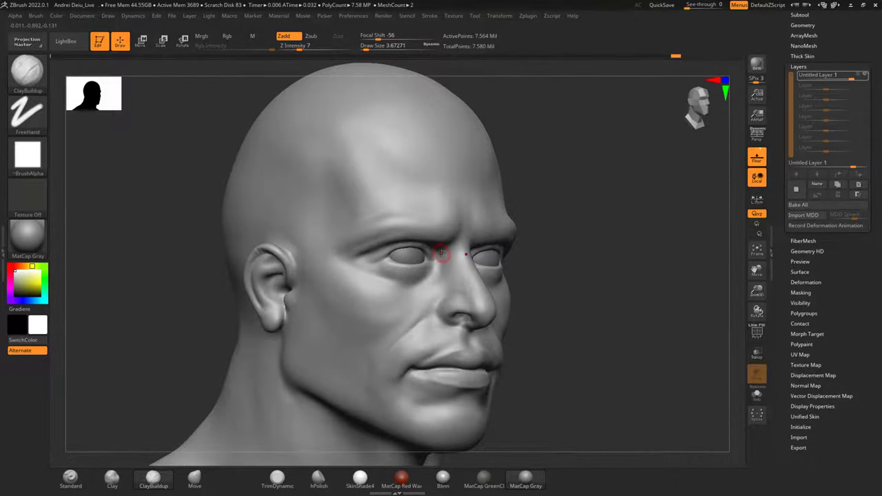
Carve and define the upper eyelid edge from the outer eye corner with the Standard brush at Draw Size 1.03299.
{"action": "scroll", "coordinate": [441, 254], "scroll_direction": "up", "scroll_amount": 8}
{"action": "key", "text": "ctrl+z"}
{"action": "left_click", "coordinate": [74, 477]}
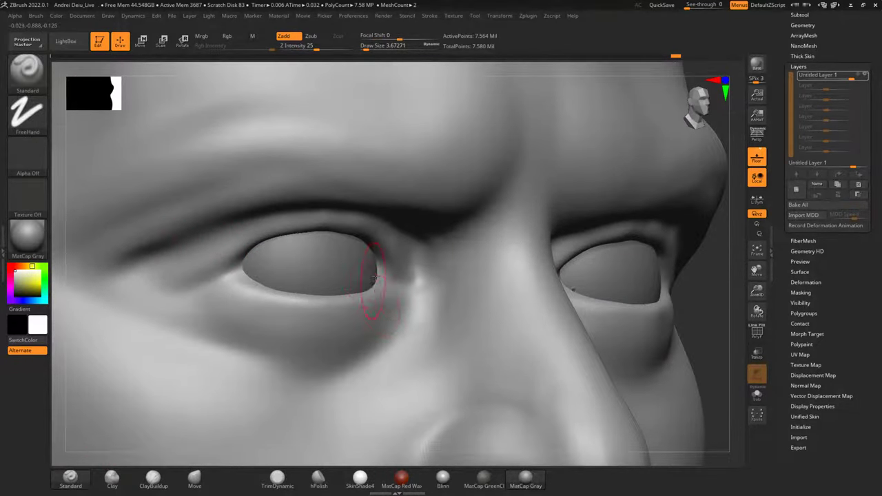
{"action": "key", "text": "space"}
{"action": "left_click_drag", "start_coordinate": [735, 220], "coordinate": [675, 241], "text": "alt"}
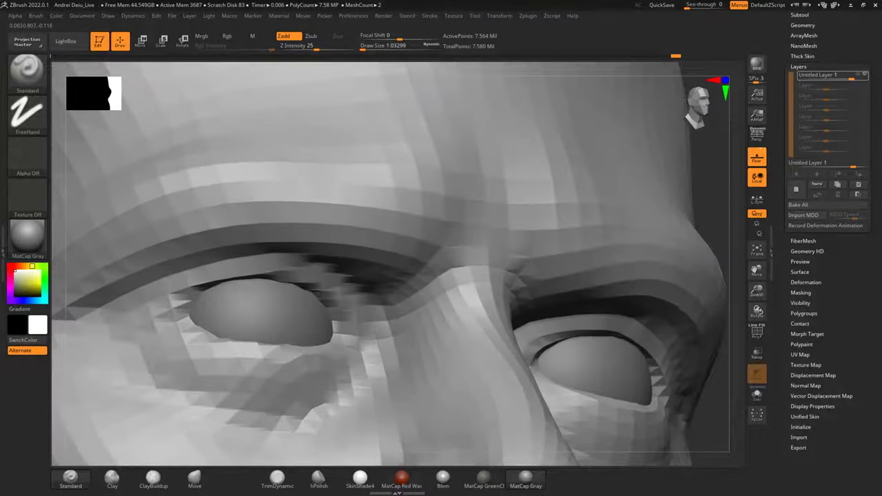
{"action": "left_click_drag", "start_coordinate": [141, 322], "coordinate": [217, 284], "text": "alt"}
{"action": "left_click_drag", "start_coordinate": [152, 311], "coordinate": [280, 267], "text": "alt"}
{"action": "left_click_drag", "start_coordinate": [220, 277], "coordinate": [296, 279]}
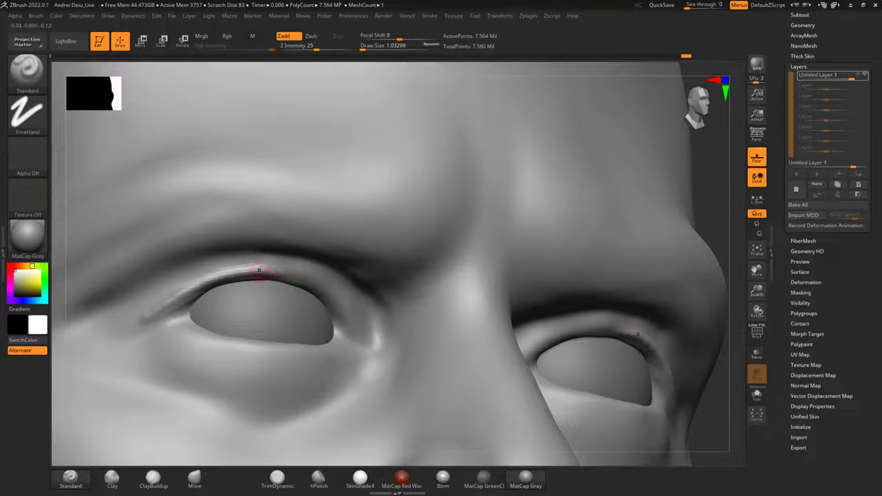
Sculpt the upper eyelid rim towards the inner eye corner and smooth the strokes along the lid.
{"action": "left_click_drag", "start_coordinate": [730, 182], "coordinate": [710, 184]}
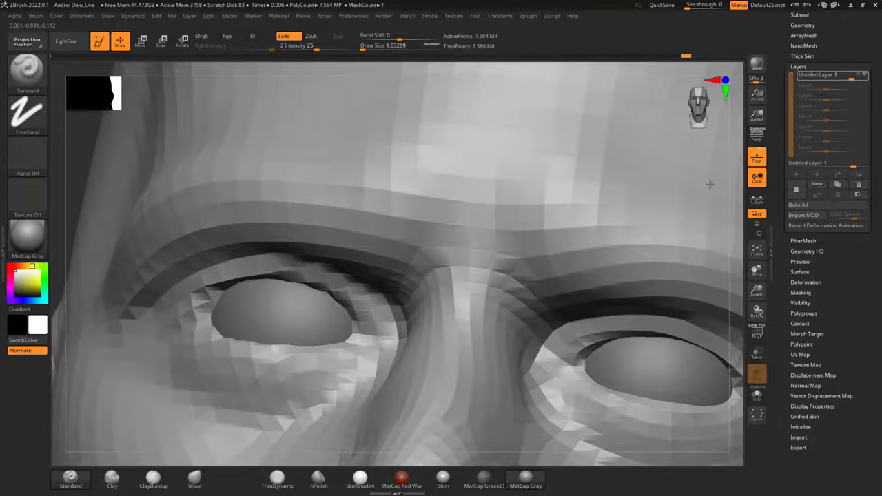
{"action": "left_click_drag", "start_coordinate": [275, 266], "coordinate": [324, 293]}
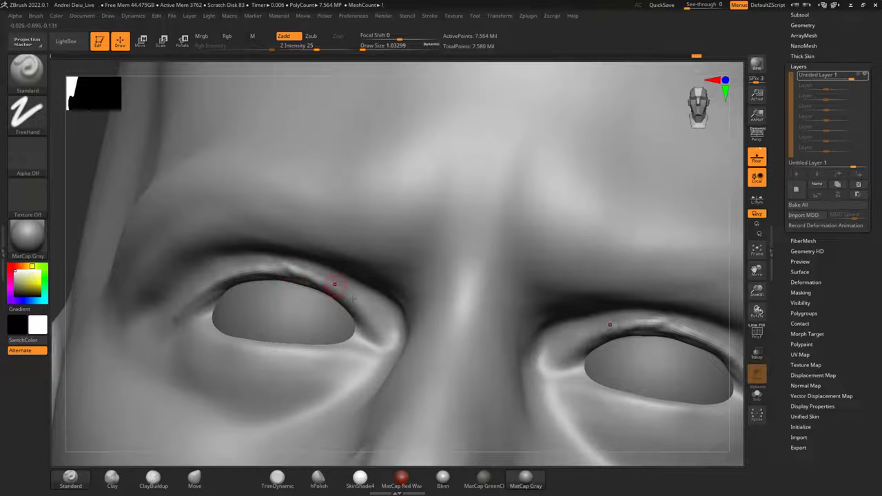
{"action": "mouse_move", "coordinate": [372, 324]}
{"action": "left_mouse_down"}
{"action": "mouse_move", "coordinate": [381, 342]}
{"action": "mouse_move", "coordinate": [356, 301]}
{"action": "mouse_move", "coordinate": [326, 278]}
{"action": "mouse_move", "coordinate": [279, 264]}
{"action": "mouse_move", "coordinate": [309, 270]}
{"action": "left_mouse_up"}
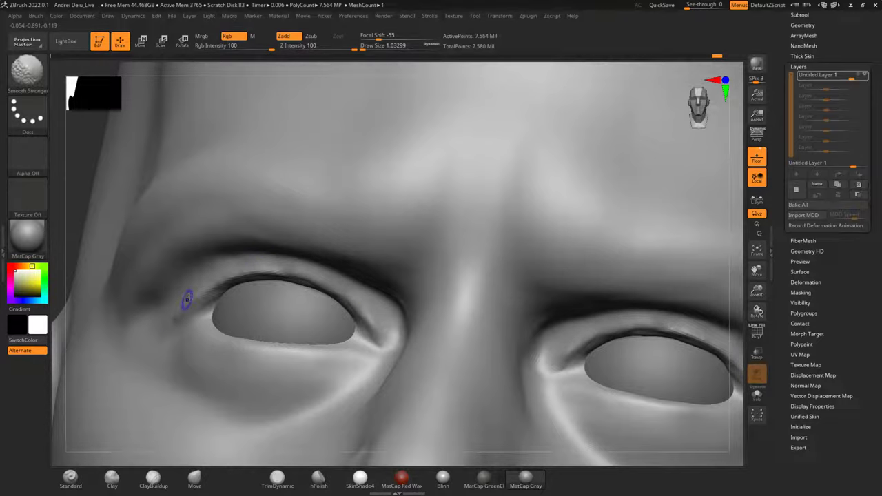
{"action": "left_click_drag", "start_coordinate": [739, 285], "coordinate": [688, 274], "text": "alt"}
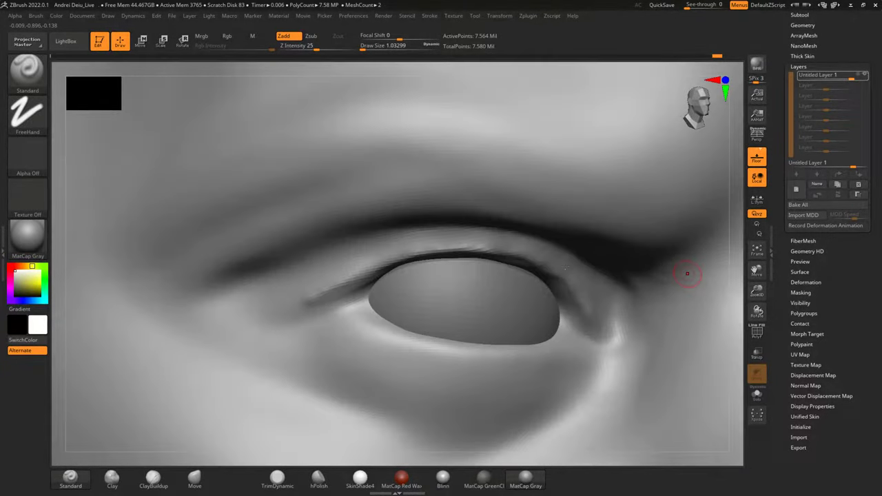
Refine the outer eye corner where the lids meet, extending its crease outward and smoothing it.
{"action": "left_click_drag", "start_coordinate": [384, 256], "coordinate": [290, 296], "text": "shift"}
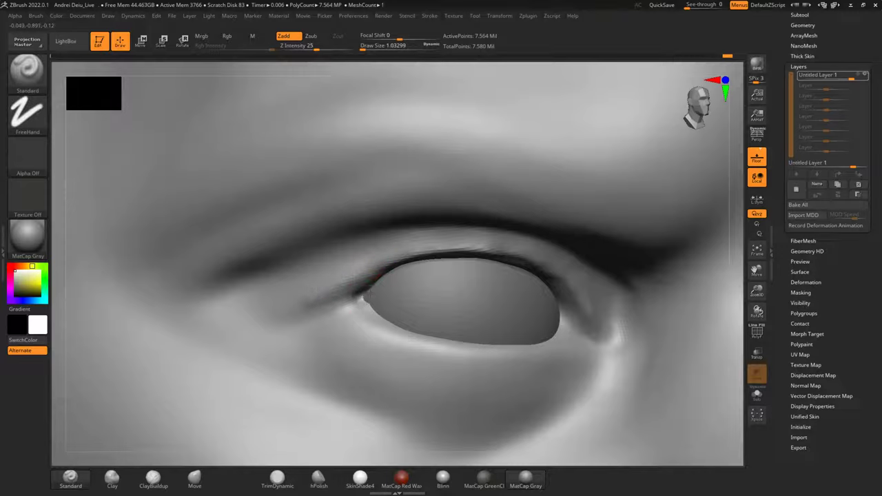
{"action": "left_click_drag", "start_coordinate": [374, 304], "coordinate": [288, 315], "text": "shift"}
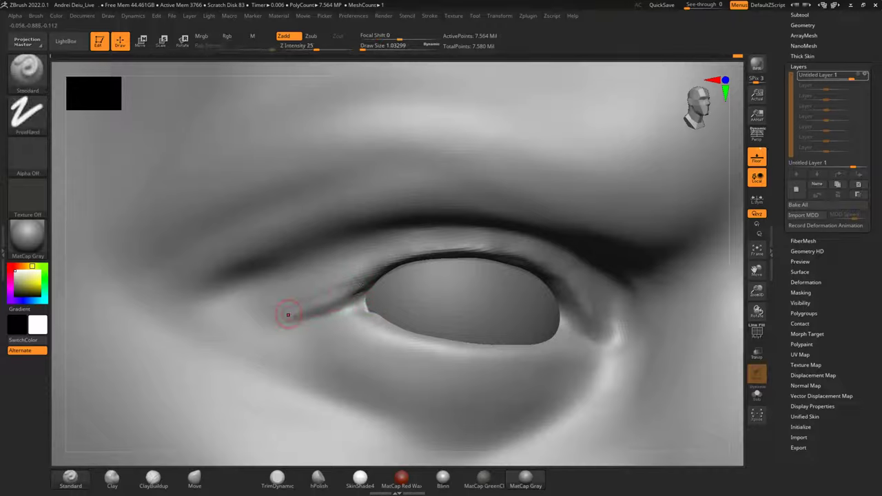
{"action": "mouse_move", "coordinate": [374, 271]}
{"action": "left_mouse_down", "text": "shift"}
{"action": "mouse_move", "coordinate": [270, 325]}
{"action": "mouse_move", "coordinate": [354, 311]}
{"action": "left_mouse_up", "text": "shift"}
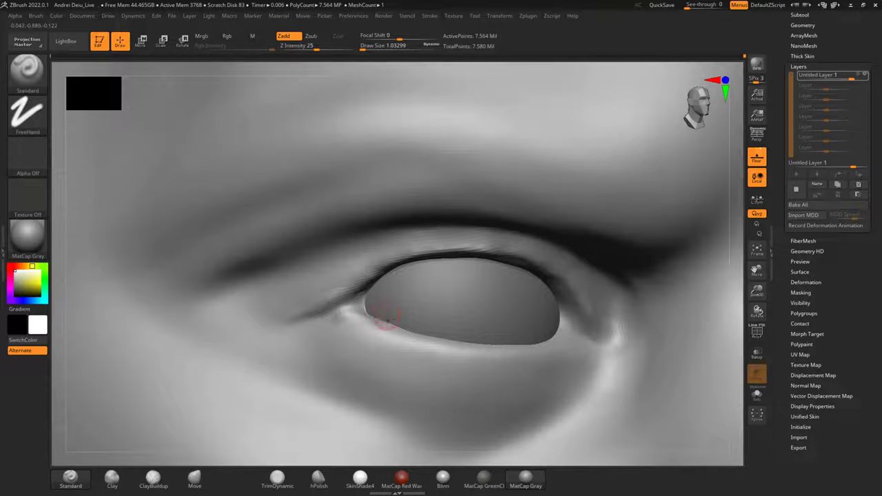
{"action": "mouse_move", "coordinate": [350, 309]}
{"action": "left_mouse_down", "text": "shift"}
{"action": "mouse_move", "coordinate": [328, 322]}
{"action": "mouse_move", "coordinate": [366, 316]}
{"action": "left_mouse_up", "text": "shift"}
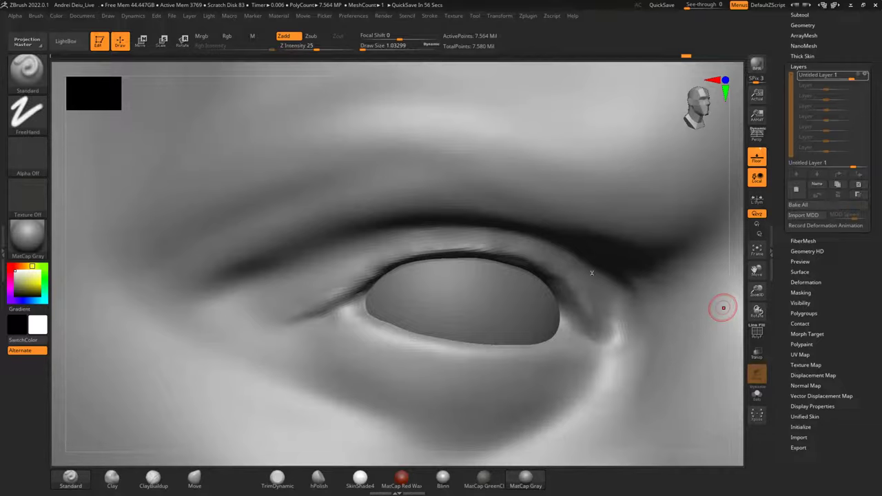
Raise the Draw Size to 1.52794 and smooth the inner part of the other eye's upper eyelid.
{"action": "left_click_drag", "start_coordinate": [736, 297], "coordinate": [506, 277]}
{"action": "left_click_drag", "start_coordinate": [689, 290], "coordinate": [557, 288]}
{"action": "left_click_drag", "start_coordinate": [656, 236], "coordinate": [664, 180]}
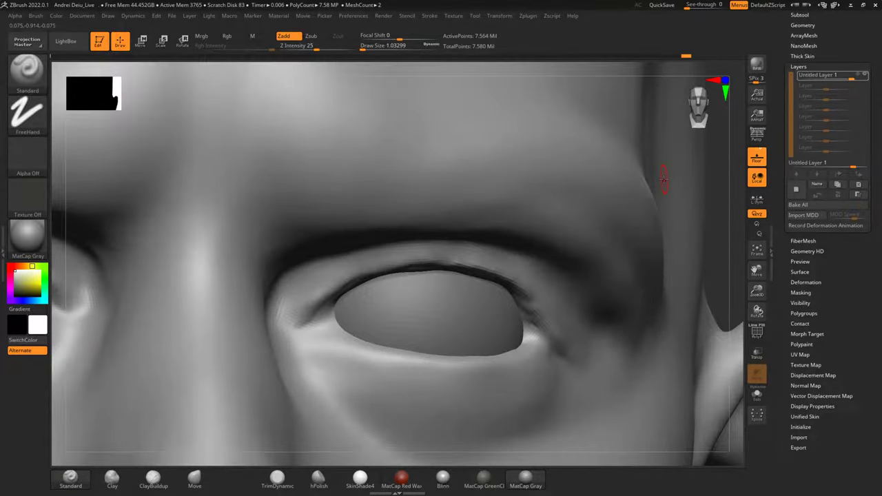
{"action": "mouse_move", "coordinate": [733, 216]}
{"action": "left_mouse_down", "text": "alt"}
{"action": "mouse_move", "coordinate": [710, 233]}
{"action": "mouse_move", "coordinate": [707, 204]}
{"action": "left_mouse_up", "text": "alt"}
{"action": "key", "text": "space"}
{"action": "mouse_move", "coordinate": [678, 234]}
{"action": "left_mouse_down"}
{"action": "mouse_move", "coordinate": [669, 234]}
{"action": "mouse_move", "coordinate": [689, 222]}
{"action": "mouse_move", "coordinate": [681, 252]}
{"action": "left_mouse_up"}
{"action": "key", "text": "space"}
{"action": "key", "text": "shift"}
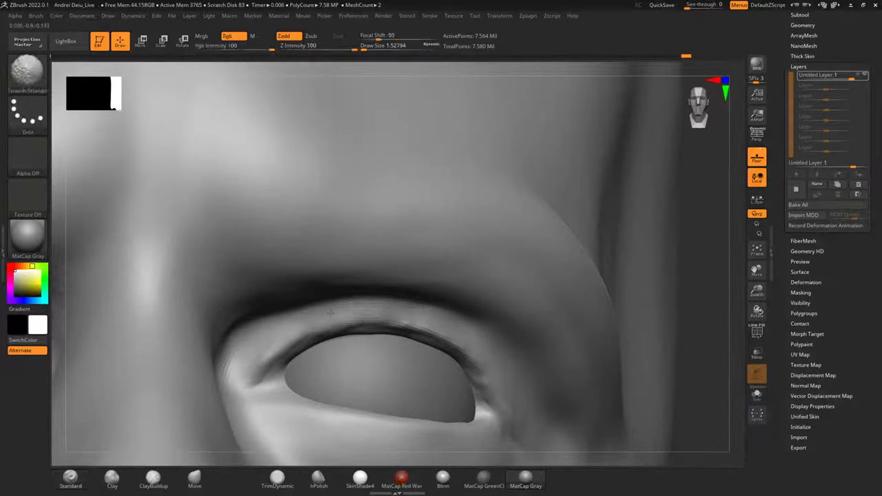
{"action": "mouse_move", "coordinate": [306, 333]}
{"action": "left_mouse_down", "text": "shift"}
{"action": "mouse_move", "coordinate": [250, 368]}
{"action": "mouse_move", "coordinate": [283, 342]}
{"action": "mouse_move", "coordinate": [386, 315]}
{"action": "mouse_move", "coordinate": [429, 327]}
{"action": "mouse_move", "coordinate": [314, 320]}
{"action": "left_mouse_up", "text": "shift"}
Build up the underside of the upper eyelid rim from below and smooth it against the eyeball.
{"action": "mouse_move", "coordinate": [704, 277]}
{"action": "left_mouse_down"}
{"action": "mouse_move", "coordinate": [694, 242]}
{"action": "mouse_move", "coordinate": [650, 215]}
{"action": "mouse_move", "coordinate": [631, 211]}
{"action": "mouse_move", "coordinate": [553, 235]}
{"action": "left_mouse_up"}
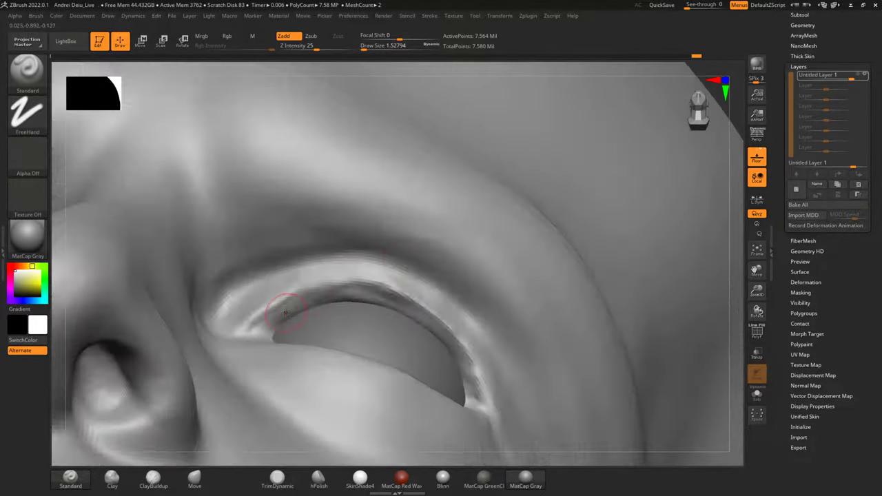
{"action": "mouse_move", "coordinate": [377, 297]}
{"action": "left_mouse_down"}
{"action": "mouse_move", "coordinate": [304, 299]}
{"action": "mouse_move", "coordinate": [268, 326]}
{"action": "left_mouse_up"}
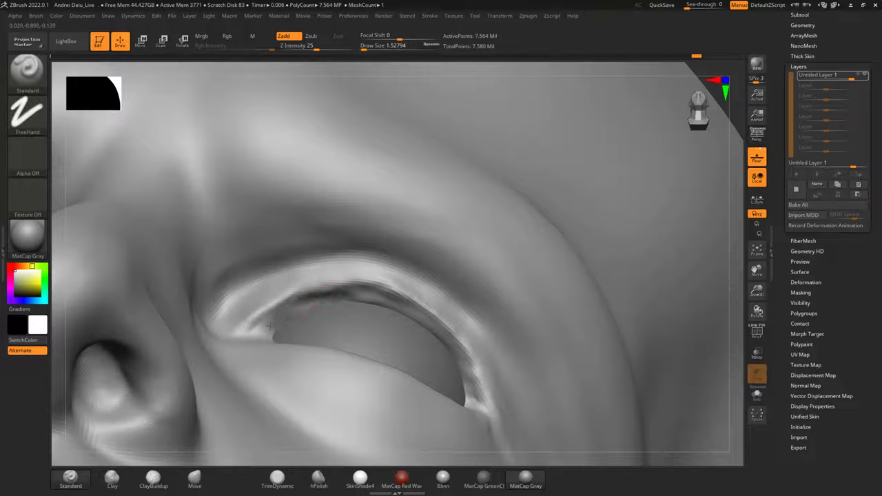
{"action": "left_click_drag", "start_coordinate": [331, 293], "coordinate": [393, 292]}
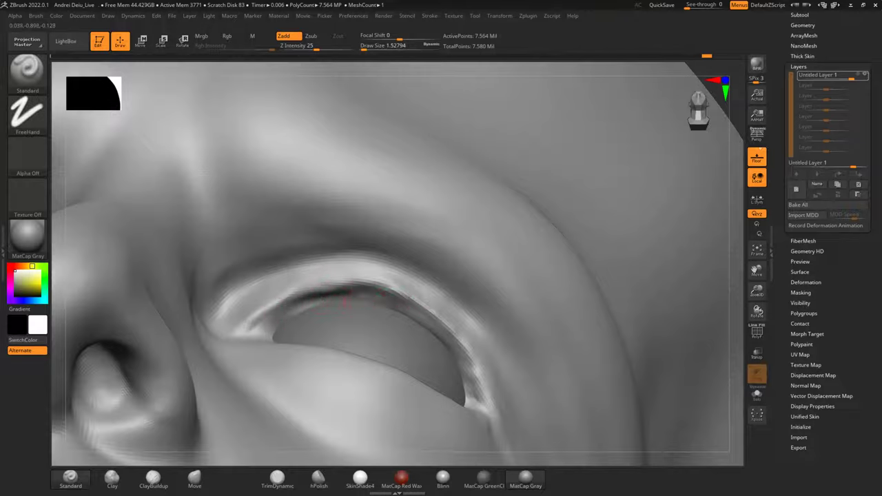
{"action": "key", "text": "shift"}
{"action": "mouse_move", "coordinate": [299, 321]}
{"action": "left_mouse_down", "text": "shift"}
{"action": "mouse_move", "coordinate": [307, 308]}
{"action": "mouse_move", "coordinate": [398, 310]}
{"action": "left_mouse_up", "text": "shift"}
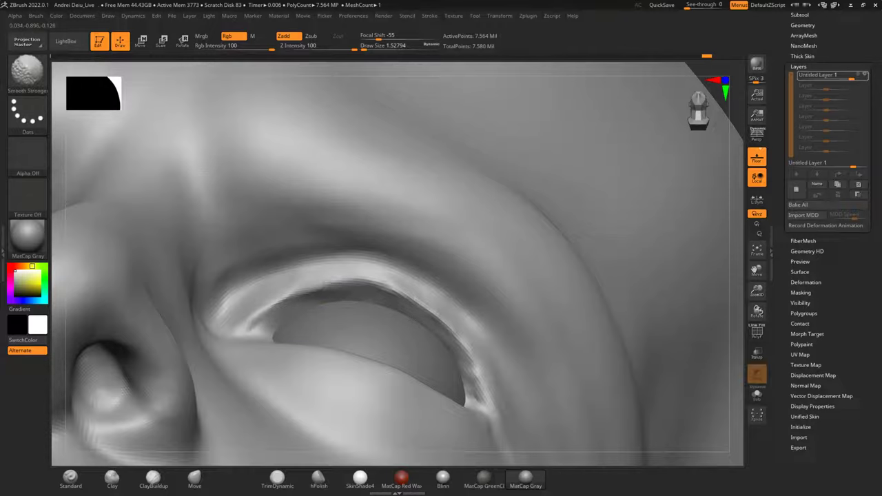
Sculpt the inner eye corner by the tear duct with the Standard brush, undoing one stroke and reworking it.
{"action": "left_click_drag", "start_coordinate": [735, 268], "coordinate": [732, 307]}
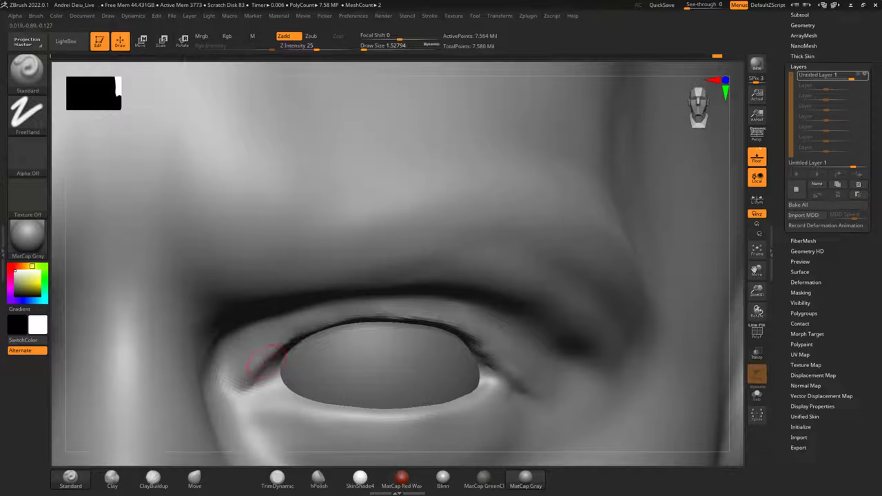
{"action": "key", "text": "shift"}
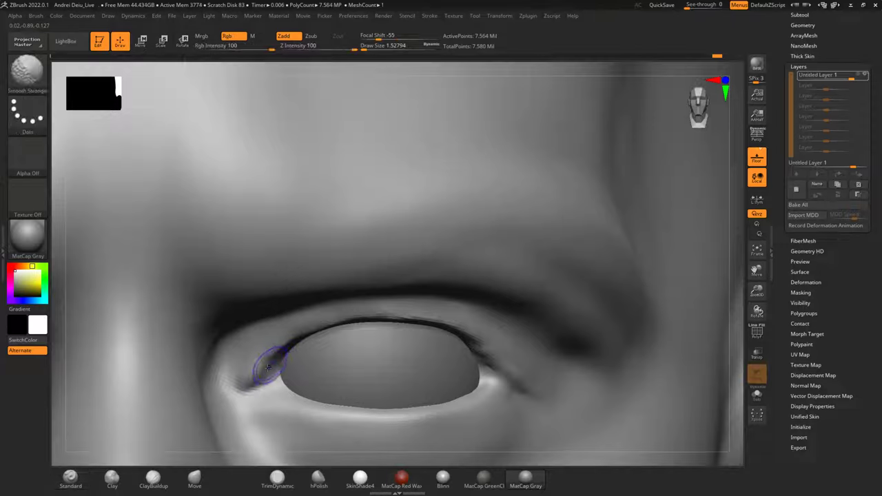
{"action": "key", "text": "ctrl+z"}
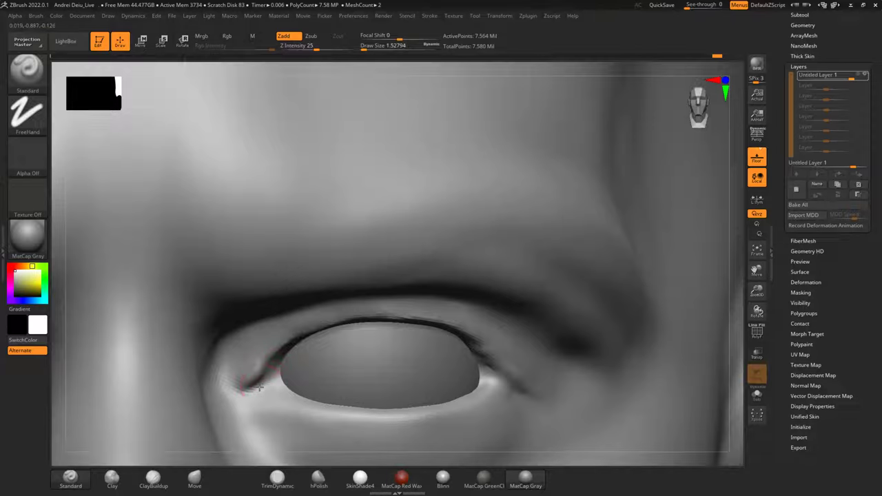
{"action": "mouse_move", "coordinate": [268, 381]}
{"action": "left_mouse_down"}
{"action": "mouse_move", "coordinate": [257, 390]}
{"action": "mouse_move", "coordinate": [269, 390]}
{"action": "left_mouse_up"}
{"action": "key", "text": "shift"}
{"action": "mouse_move", "coordinate": [273, 424]}
{"action": "left_mouse_down"}
{"action": "mouse_move", "coordinate": [247, 403]}
{"action": "mouse_move", "coordinate": [279, 443]}
{"action": "mouse_move", "coordinate": [252, 417]}
{"action": "mouse_move", "coordinate": [268, 440]}
{"action": "left_mouse_up"}
Switch to the DamStandard brush and set its Draw Size to 4.99256 for work around the eyes.
{"action": "right_click_drag", "start_coordinate": [299, 442], "coordinate": [398, 246], "text": "ctrl"}
{"action": "left_click_drag", "start_coordinate": [577, 250], "coordinate": [597, 158], "text": "alt"}
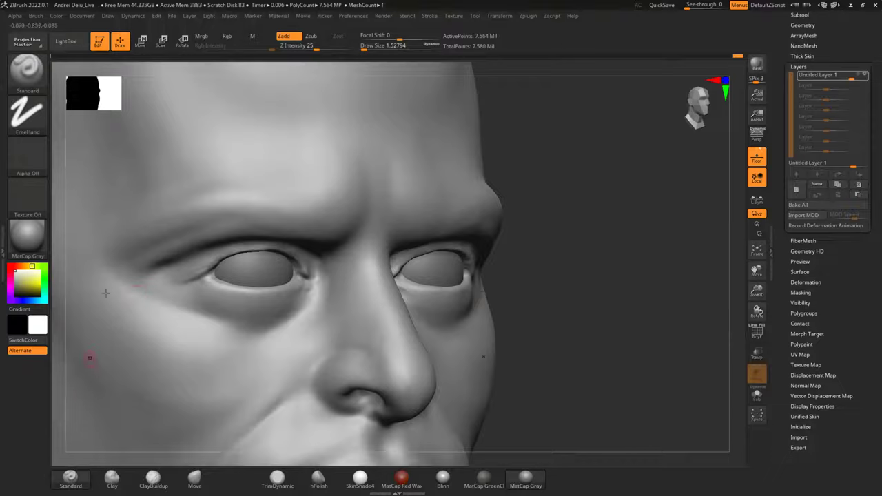
{"action": "left_click", "coordinate": [40, 75]}
{"action": "left_click", "coordinate": [165, 181]}
{"action": "key", "text": "space"}
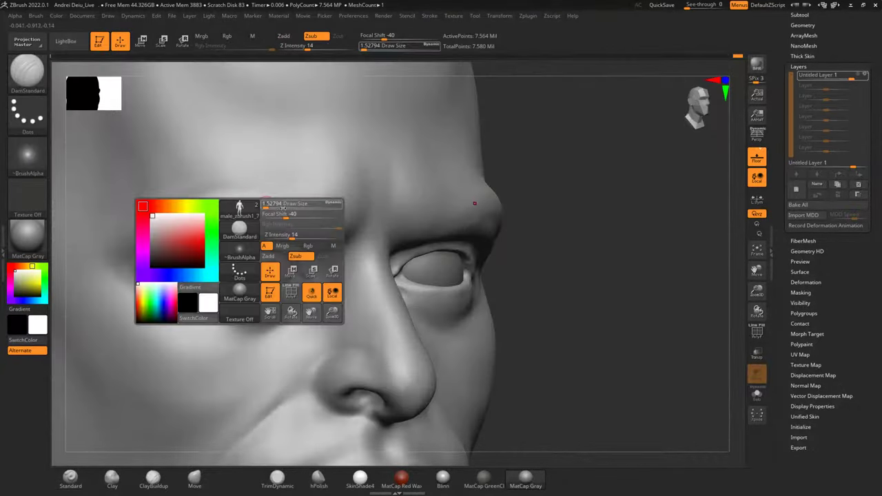
{"action": "left_click_drag", "start_coordinate": [266, 206], "coordinate": [270, 205]}
{"action": "mouse_move", "coordinate": [599, 245]}
{"action": "left_mouse_down", "text": "alt"}
{"action": "mouse_move", "coordinate": [636, 235]}
{"action": "mouse_move", "coordinate": [594, 241]}
{"action": "left_mouse_up", "text": "alt"}
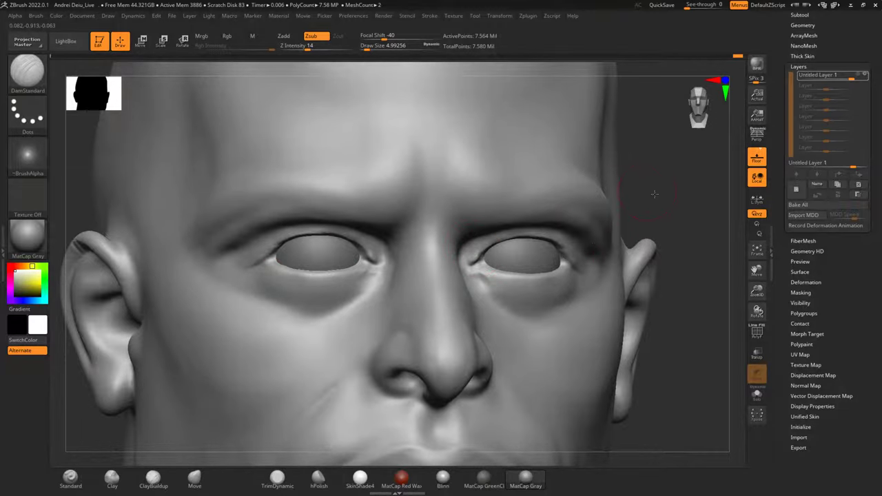
{"action": "left_click_drag", "start_coordinate": [654, 192], "coordinate": [693, 194]}
Try to carve wrinkle lines below the lower eyelid with DamStandard.
{"action": "left_click_drag", "start_coordinate": [253, 284], "coordinate": [340, 291]}
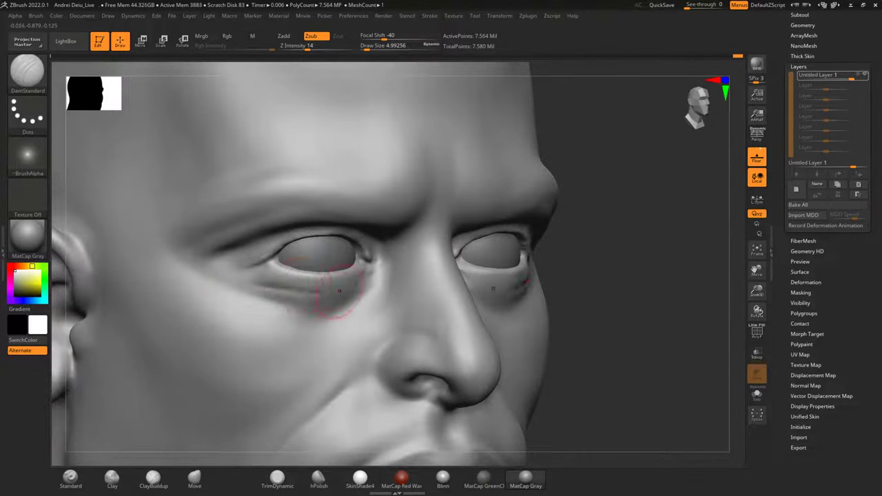
{"action": "left_click_drag", "start_coordinate": [275, 295], "coordinate": [339, 291]}
{"action": "key", "text": "ctrl+z"}
{"action": "key", "text": "ctrl+z"}
{"action": "key", "text": "ctrl+z"}
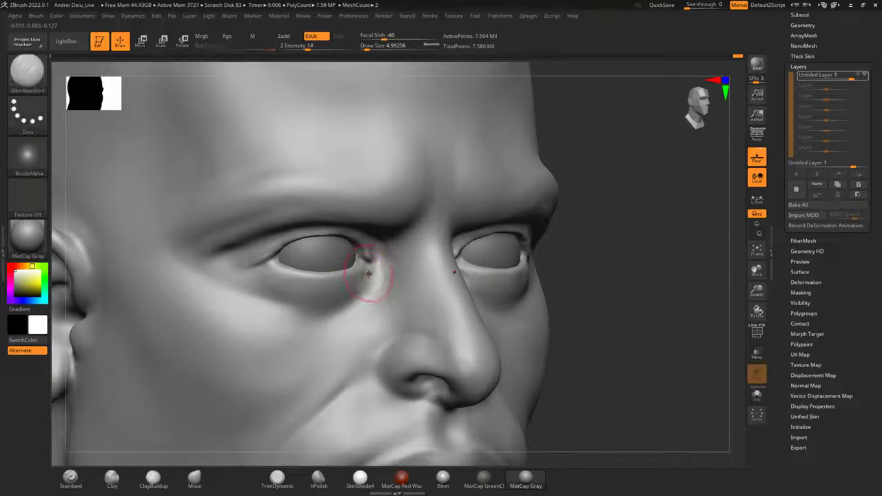
Carve a soft crease beneath the lower eyelid bag with DamStandard, undoing unwanted strokes, and smooth it into the cheek.
{"action": "left_click_drag", "start_coordinate": [367, 274], "coordinate": [300, 318]}
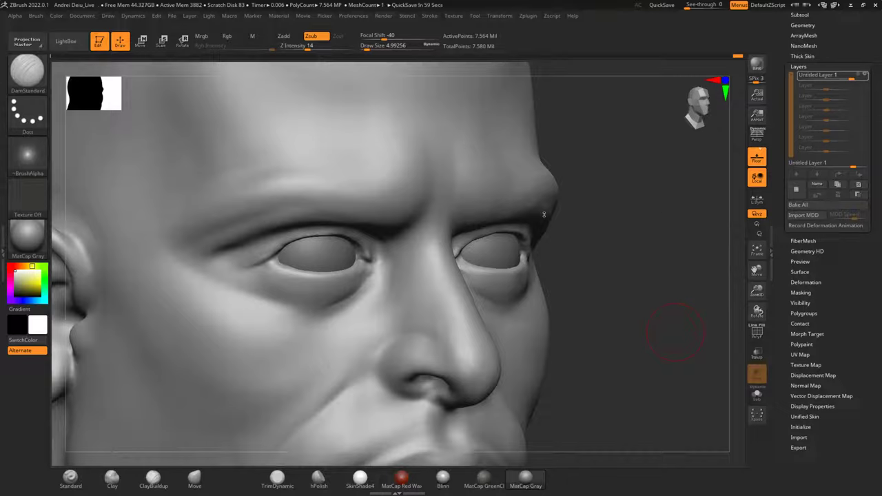
{"action": "right_click_drag", "start_coordinate": [544, 214], "coordinate": [586, 221]}
{"action": "key", "text": "ctrl+z"}
{"action": "left_click_drag", "start_coordinate": [267, 274], "coordinate": [282, 277]}
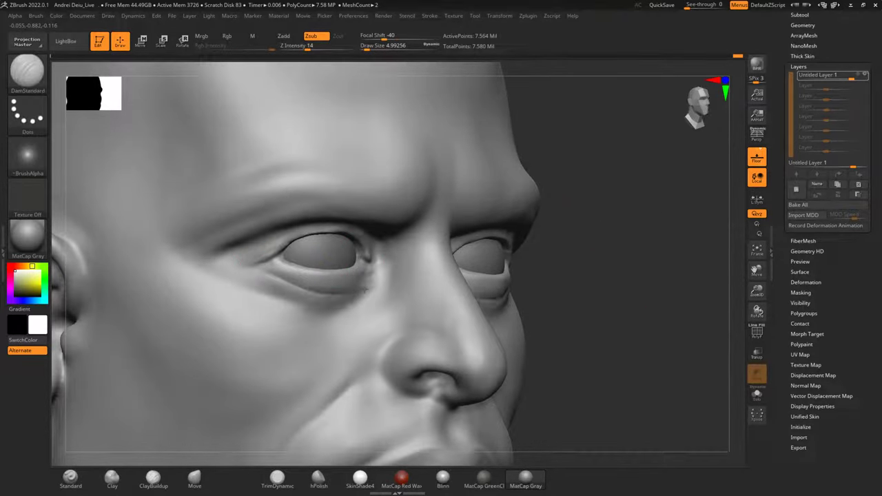
{"action": "key", "text": "ctrl"}
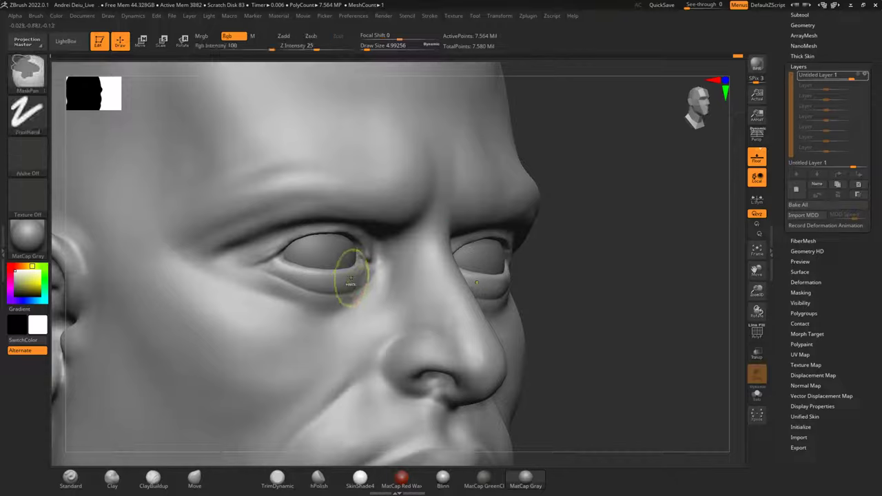
{"action": "key", "text": "ctrl+z"}
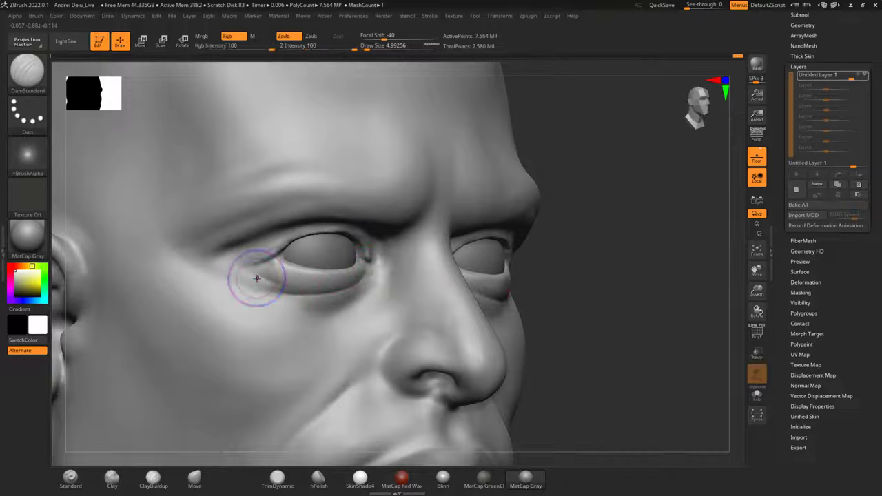
{"action": "mouse_move", "coordinate": [257, 278]}
{"action": "left_mouse_down", "text": "shift"}
{"action": "mouse_move", "coordinate": [232, 292]}
{"action": "mouse_move", "coordinate": [293, 297]}
{"action": "left_mouse_up", "text": "shift"}
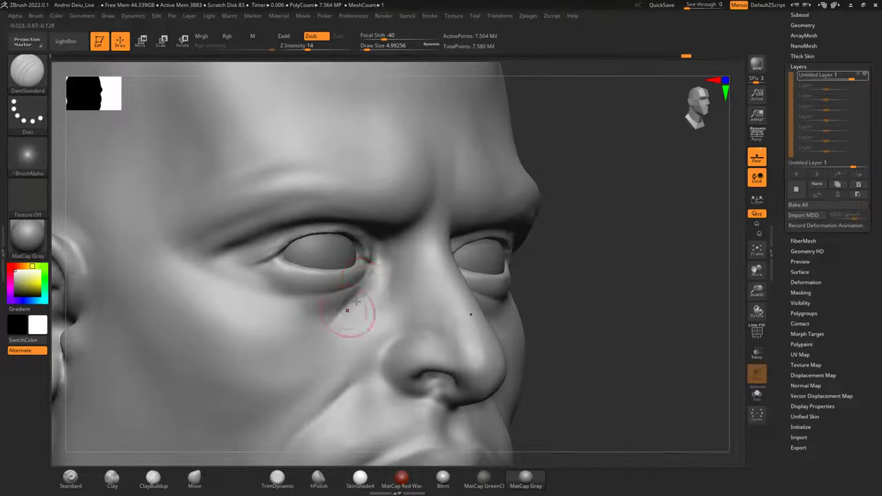
{"action": "left_click_drag", "start_coordinate": [354, 296], "coordinate": [319, 339], "text": "shift"}
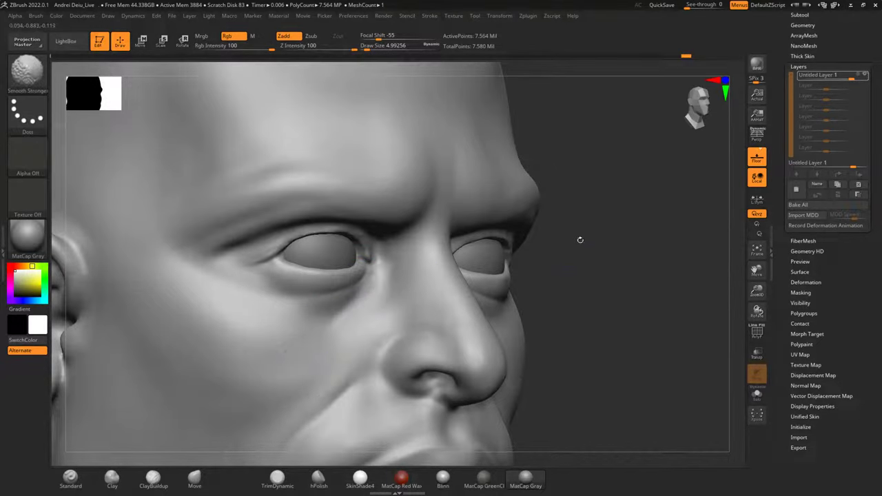
Carve a diagonal crease from the inner eye corner down across the cheek, undoing the stroke on the outer cheek, and soften it.
{"action": "left_click_drag", "start_coordinate": [553, 248], "coordinate": [534, 252], "text": "shift"}
{"action": "left_click_drag", "start_coordinate": [586, 267], "coordinate": [581, 273], "text": "shift"}
{"action": "left_click_drag", "start_coordinate": [61, 386], "coordinate": [102, 321], "text": "alt"}
{"action": "left_click_drag", "start_coordinate": [77, 365], "coordinate": [125, 353]}
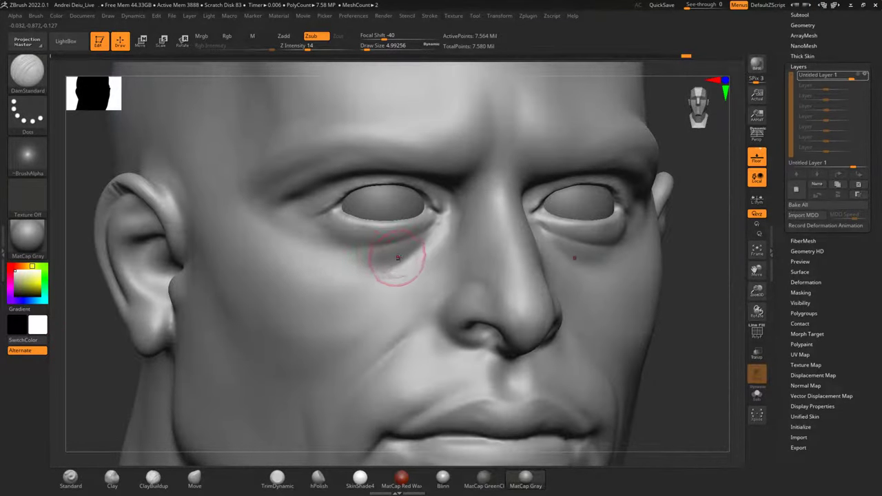
{"action": "left_click_drag", "start_coordinate": [218, 224], "coordinate": [380, 285]}
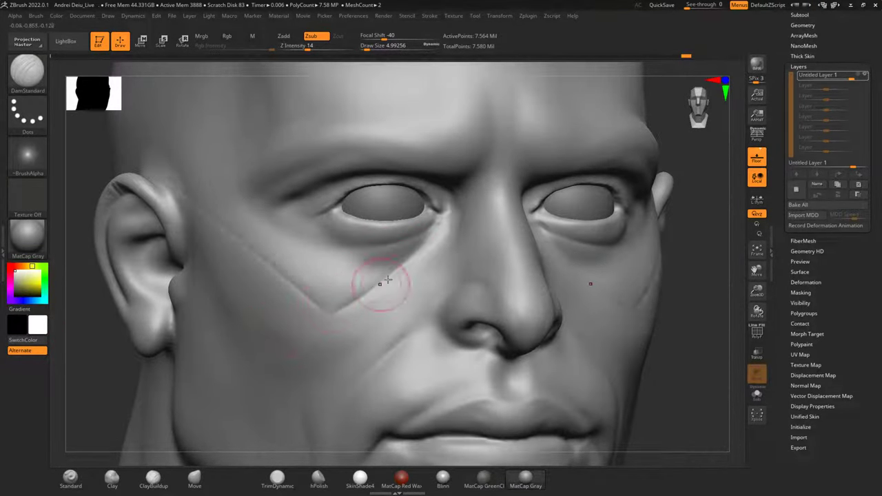
{"action": "key", "text": "ctrl+z"}
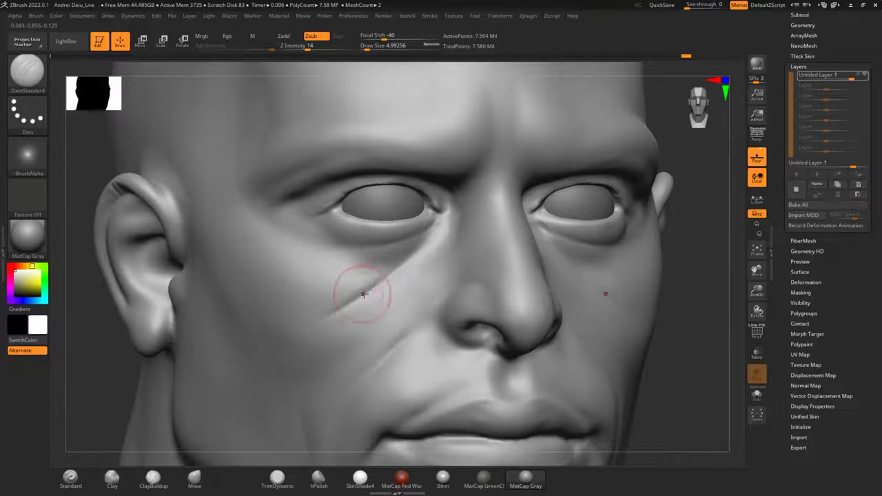
{"action": "left_click_drag", "start_coordinate": [366, 293], "coordinate": [422, 263], "text": "shift"}
{"action": "left_click_drag", "start_coordinate": [671, 274], "coordinate": [710, 284]}
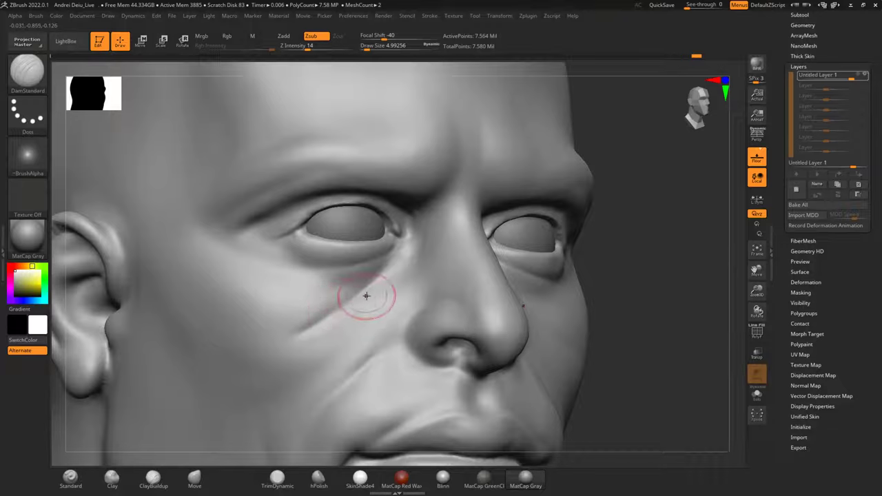
Build up the skin beside the diagonal cheek crease with ClayBuildup and smooth the crease's lower end.
{"action": "left_click", "coordinate": [153, 477]}
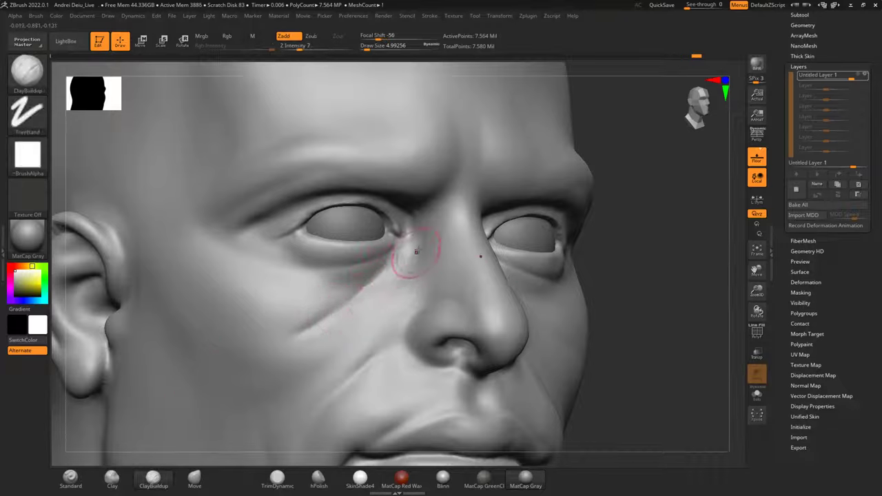
{"action": "key", "text": "shift"}
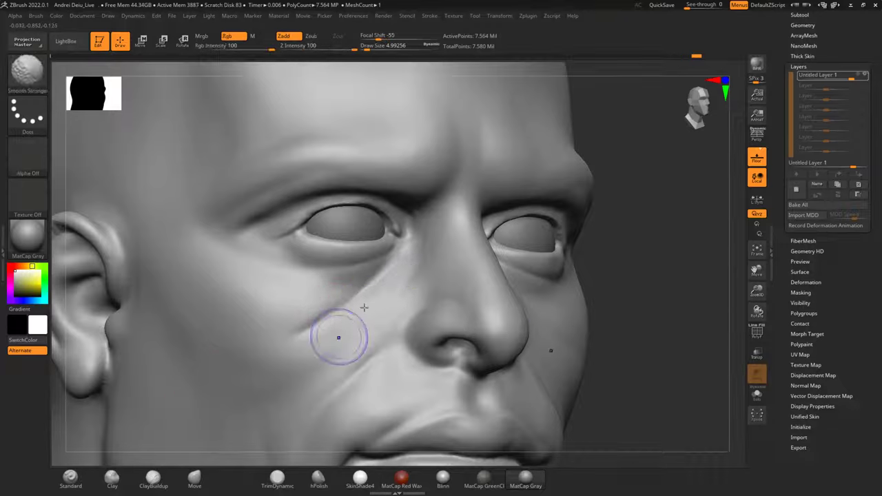
{"action": "left_click_drag", "start_coordinate": [644, 207], "coordinate": [655, 229]}
{"action": "mouse_move", "coordinate": [88, 426]}
{"action": "left_mouse_down", "text": "alt"}
{"action": "mouse_move", "coordinate": [91, 365]}
{"action": "mouse_move", "coordinate": [115, 340]}
{"action": "left_mouse_up", "text": "alt"}
{"action": "mouse_move", "coordinate": [374, 246]}
{"action": "left_mouse_down", "text": "shift"}
{"action": "mouse_move", "coordinate": [337, 280]}
{"action": "mouse_move", "coordinate": [332, 275]}
{"action": "left_mouse_up", "text": "shift"}
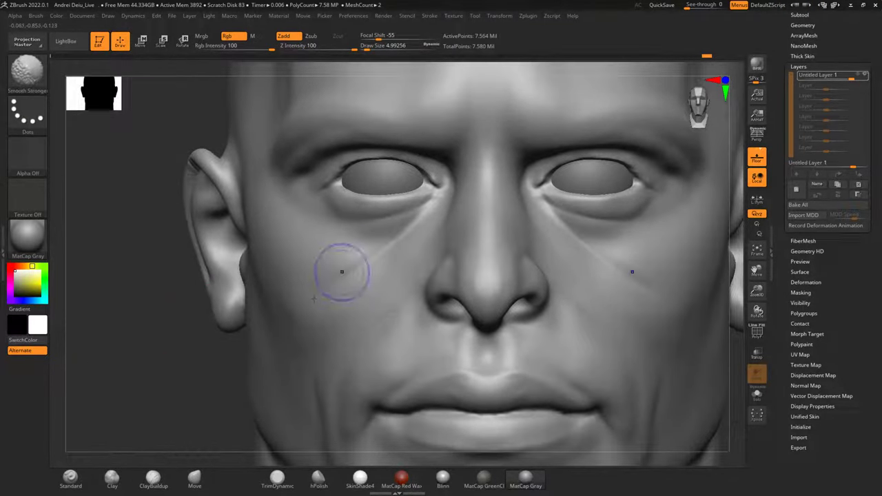
{"action": "mouse_move", "coordinate": [128, 380]}
{"action": "left_mouse_down"}
{"action": "mouse_move", "coordinate": [126, 317]}
{"action": "mouse_move", "coordinate": [132, 326]}
{"action": "left_mouse_up"}
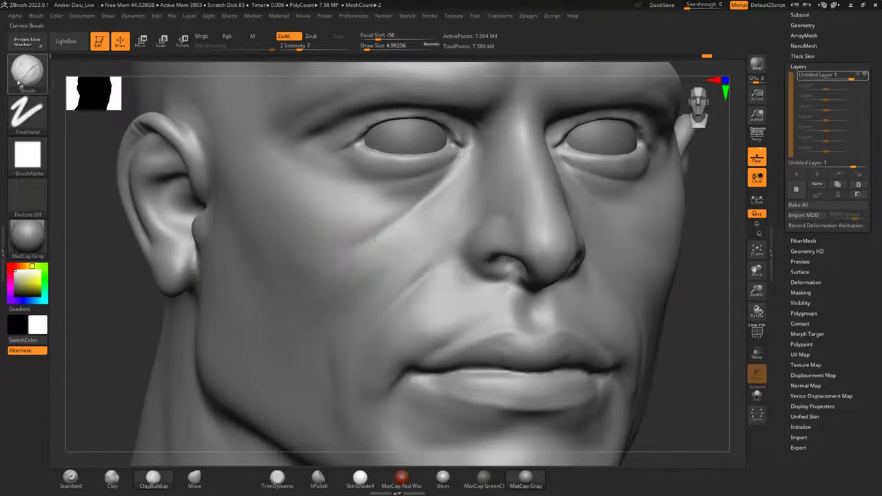
Switch back to DamStandard, deepen the nasolabial fold down toward the mouth corner, and smooth its lower end.
{"action": "left_click", "coordinate": [26, 78]}
{"action": "left_click", "coordinate": [161, 180]}
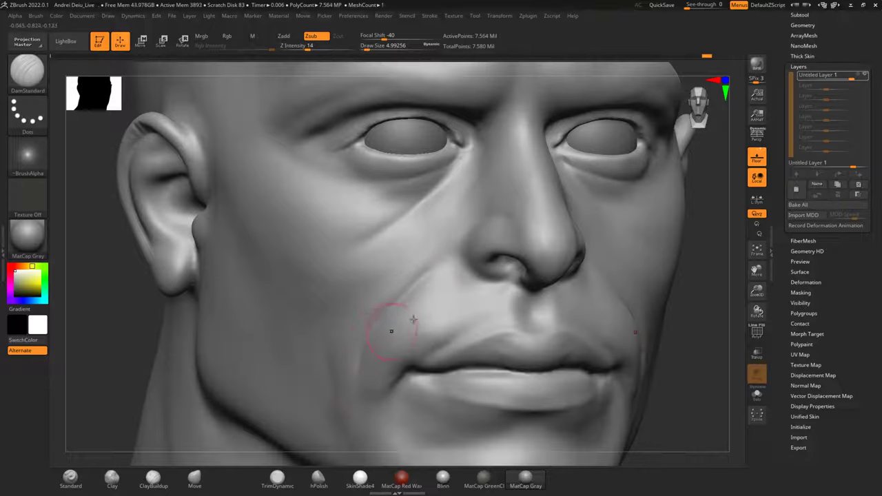
{"action": "mouse_move", "coordinate": [712, 318]}
{"action": "left_mouse_down", "text": "alt"}
{"action": "mouse_move", "coordinate": [703, 240]}
{"action": "mouse_move", "coordinate": [731, 239]}
{"action": "left_mouse_up", "text": "alt"}
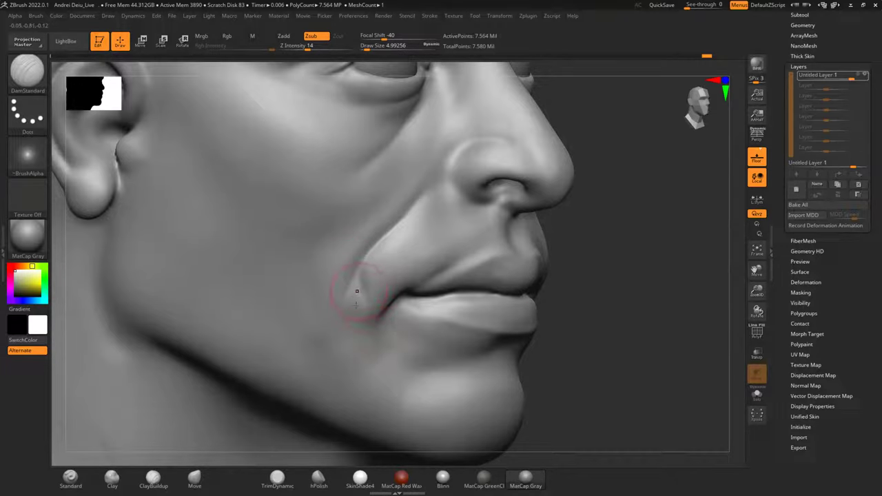
{"action": "left_click_drag", "start_coordinate": [605, 263], "coordinate": [509, 270]}
{"action": "mouse_move", "coordinate": [200, 336]}
{"action": "left_mouse_down", "text": "shift"}
{"action": "mouse_move", "coordinate": [154, 348]}
{"action": "mouse_move", "coordinate": [214, 346]}
{"action": "left_mouse_up", "text": "shift"}
{"action": "mouse_move", "coordinate": [344, 327]}
{"action": "left_mouse_down", "text": "shift"}
{"action": "mouse_move", "coordinate": [359, 332]}
{"action": "mouse_move", "coordinate": [355, 321]}
{"action": "mouse_move", "coordinate": [358, 360]}
{"action": "left_mouse_up", "text": "shift"}
{"action": "left_click_drag", "start_coordinate": [658, 301], "coordinate": [593, 304], "text": "shift"}
Smooth the nasolabial fold and the skin beside the mouth corner from both sides of the face.
{"action": "left_click_drag", "start_coordinate": [157, 329], "coordinate": [82, 347], "text": "alt"}
{"action": "mouse_move", "coordinate": [156, 374]}
{"action": "left_mouse_down", "text": "alt"}
{"action": "mouse_move", "coordinate": [107, 305]}
{"action": "mouse_move", "coordinate": [59, 303]}
{"action": "left_mouse_up", "text": "alt"}
{"action": "mouse_move", "coordinate": [442, 271]}
{"action": "left_mouse_down", "text": "shift"}
{"action": "mouse_move", "coordinate": [439, 260]}
{"action": "mouse_move", "coordinate": [439, 310]}
{"action": "left_mouse_up", "text": "shift"}
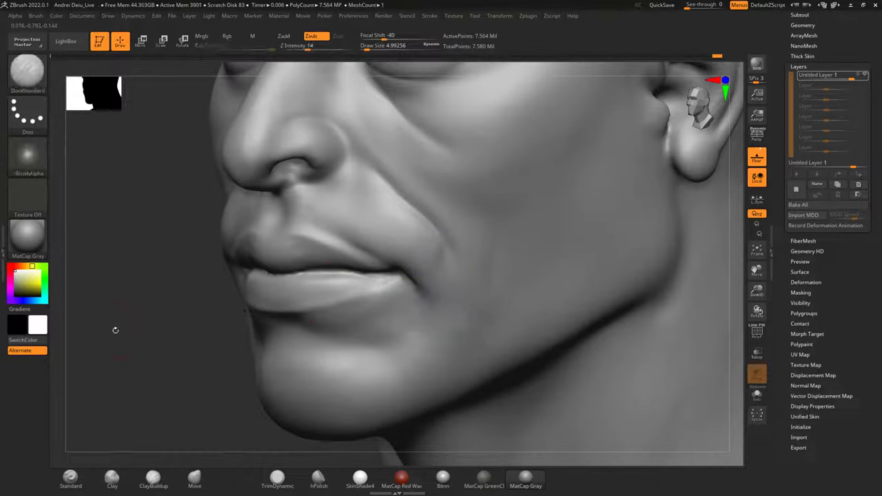
{"action": "left_click_drag", "start_coordinate": [115, 331], "coordinate": [156, 319]}
{"action": "left_click_drag", "start_coordinate": [641, 253], "coordinate": [572, 250]}
{"action": "mouse_move", "coordinate": [405, 237]}
{"action": "left_mouse_down", "text": "shift"}
{"action": "mouse_move", "coordinate": [455, 268]}
{"action": "mouse_move", "coordinate": [484, 273]}
{"action": "left_mouse_up", "text": "shift"}
{"action": "mouse_move", "coordinate": [707, 197]}
{"action": "left_mouse_down", "text": "alt"}
{"action": "mouse_move", "coordinate": [717, 236]}
{"action": "mouse_move", "coordinate": [751, 246]}
{"action": "left_mouse_up", "text": "alt"}
{"action": "left_click_drag", "start_coordinate": [507, 240], "coordinate": [534, 224]}
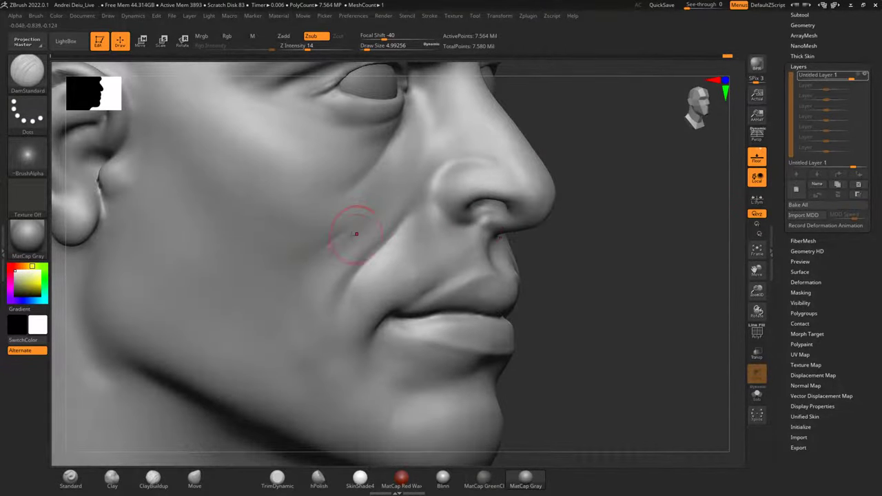
Carve a secondary cheek line outside the nasolabial fold with DamStandard and soften it.
{"action": "mouse_move", "coordinate": [300, 281]}
{"action": "left_mouse_down"}
{"action": "mouse_move", "coordinate": [295, 336]}
{"action": "mouse_move", "coordinate": [342, 233]}
{"action": "left_mouse_up"}
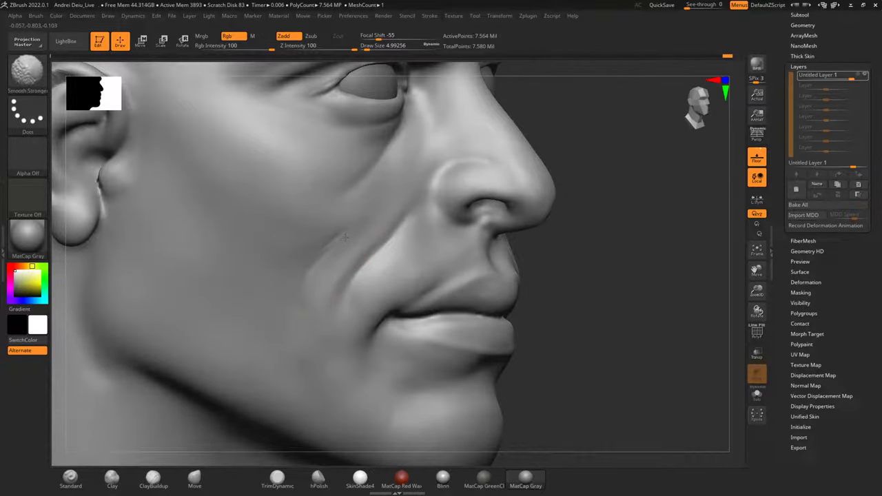
{"action": "left_click_drag", "start_coordinate": [632, 284], "coordinate": [626, 227]}
{"action": "left_click", "coordinate": [756, 235]}
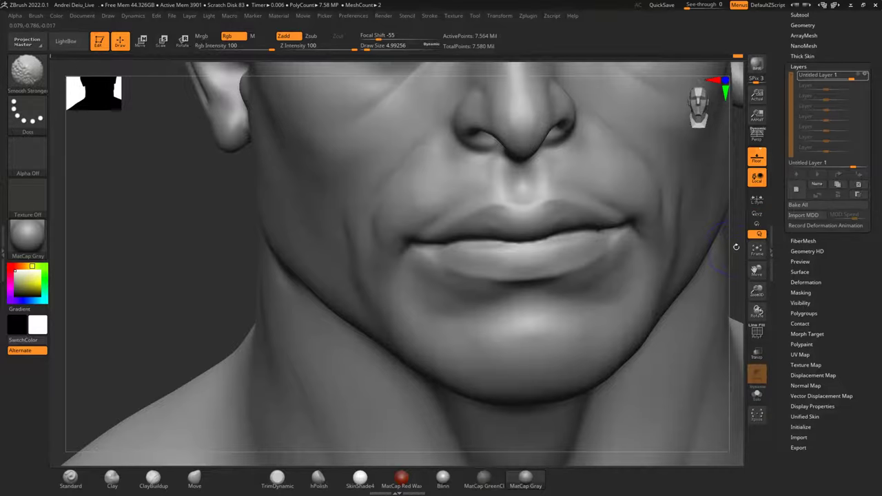
{"action": "left_click_drag", "start_coordinate": [735, 247], "coordinate": [740, 247], "text": "shift"}
{"action": "left_click", "coordinate": [760, 217]}
Carve the groove inside the upper and rear rim of the ear with DamStandard and smooth the rim.
{"action": "left_click_drag", "start_coordinate": [211, 247], "coordinate": [389, 273], "text": "alt"}
{"action": "mouse_move", "coordinate": [698, 233]}
{"action": "left_mouse_down"}
{"action": "mouse_move", "coordinate": [693, 209]}
{"action": "mouse_move", "coordinate": [653, 209]}
{"action": "left_mouse_up"}
{"action": "left_click_drag", "start_coordinate": [654, 209], "coordinate": [745, 241], "text": "alt"}
{"action": "mouse_move", "coordinate": [282, 272]}
{"action": "left_mouse_down", "text": "shift"}
{"action": "mouse_move", "coordinate": [265, 279]}
{"action": "mouse_move", "coordinate": [277, 265]}
{"action": "left_mouse_up", "text": "shift"}
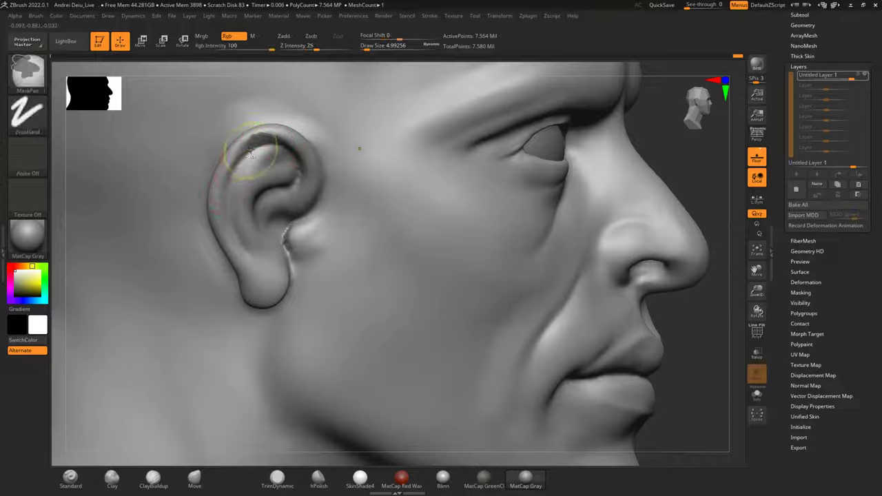
{"action": "left_click_drag", "start_coordinate": [263, 145], "coordinate": [229, 179]}
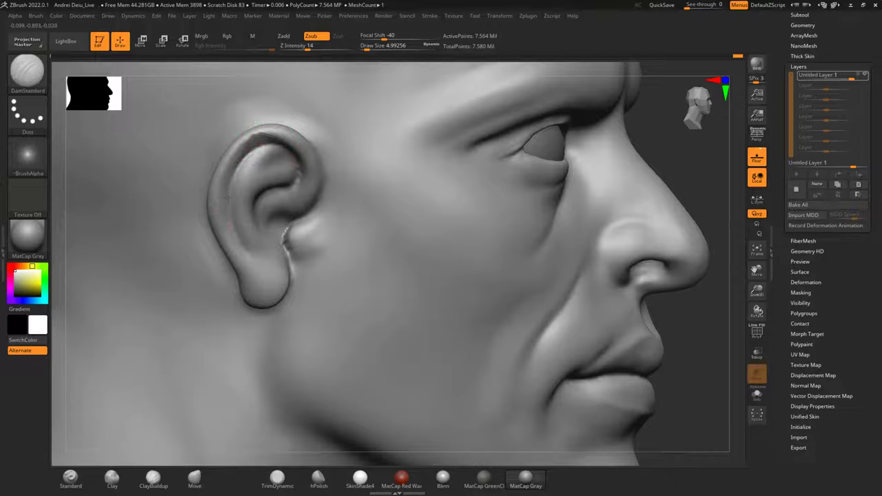
{"action": "mouse_move", "coordinate": [293, 147]}
{"action": "left_mouse_down", "text": "shift"}
{"action": "mouse_move", "coordinate": [251, 138]}
{"action": "mouse_move", "coordinate": [225, 241]}
{"action": "mouse_move", "coordinate": [240, 269]}
{"action": "left_mouse_up", "text": "shift"}
{"action": "mouse_move", "coordinate": [669, 102]}
{"action": "left_mouse_down", "text": "alt"}
{"action": "mouse_move", "coordinate": [657, 150]}
{"action": "mouse_move", "coordinate": [617, 156]}
{"action": "left_mouse_up", "text": "alt"}
Reshape the upper rim of the ear with the Move brush at Draw Size 4.29964, and smooth the inner ear and tragus area.
{"action": "left_click", "coordinate": [195, 475]}
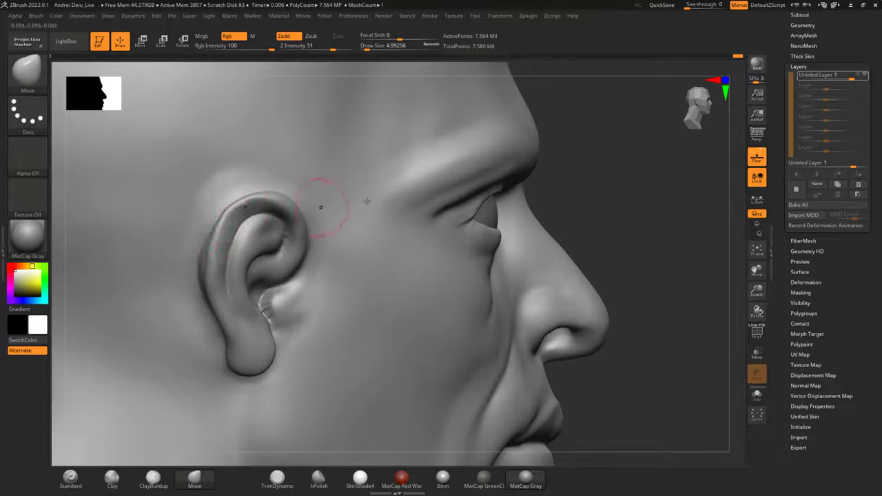
{"action": "left_click_drag", "start_coordinate": [599, 180], "coordinate": [636, 195], "text": "alt"}
{"action": "key", "text": "space"}
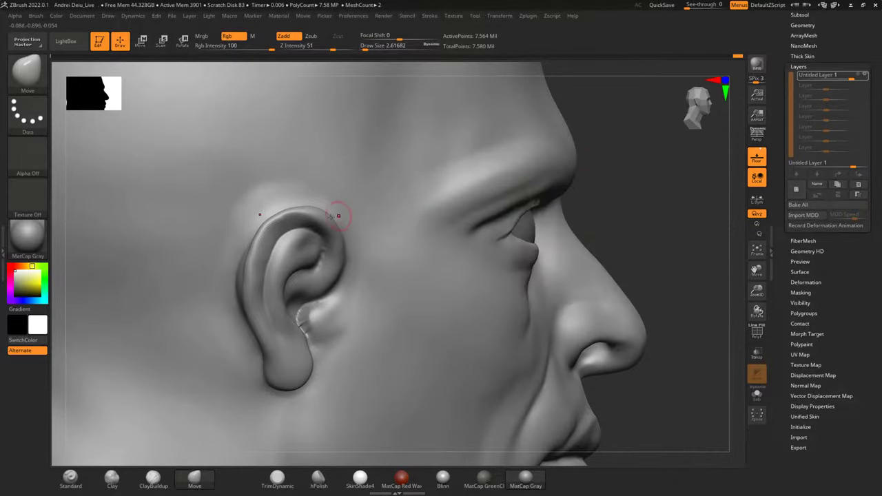
{"action": "key", "text": "space"}
{"action": "left_click_drag", "start_coordinate": [420, 201], "coordinate": [423, 202]}
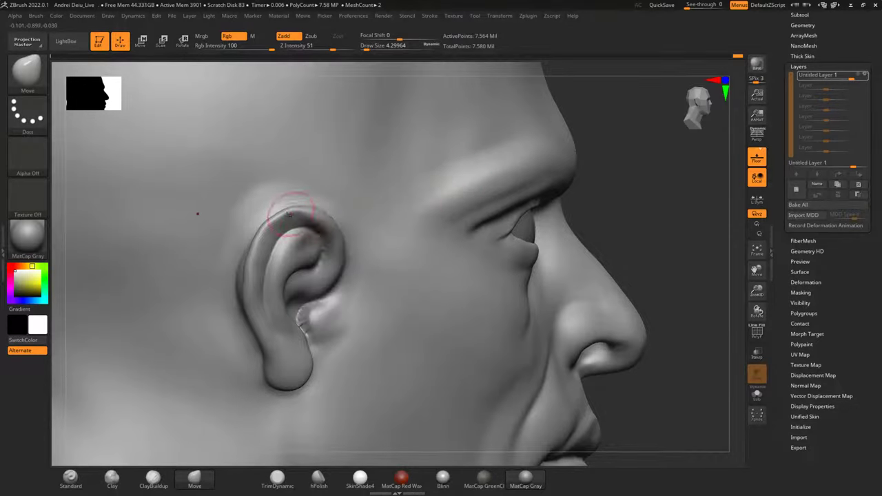
{"action": "left_click_drag", "start_coordinate": [323, 208], "coordinate": [317, 206]}
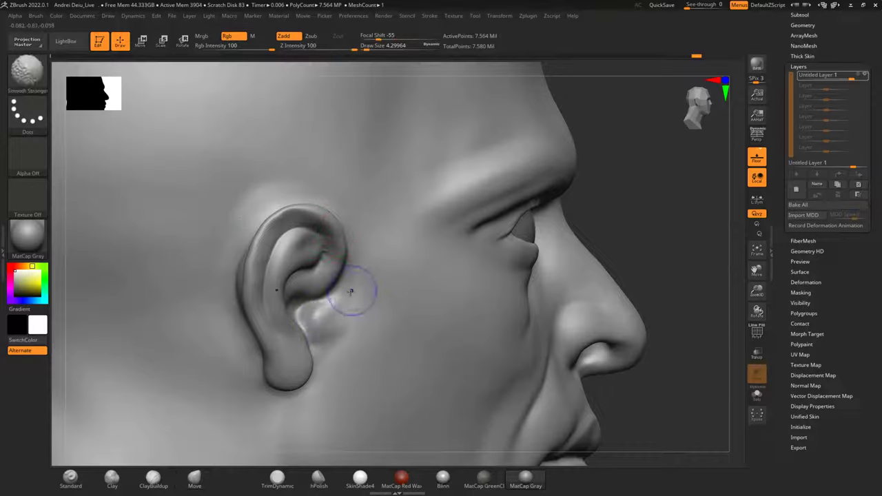
{"action": "mouse_move", "coordinate": [322, 255]}
{"action": "left_mouse_down", "text": "shift"}
{"action": "mouse_move", "coordinate": [281, 296]}
{"action": "mouse_move", "coordinate": [252, 278]}
{"action": "mouse_move", "coordinate": [264, 306]}
{"action": "left_mouse_up", "text": "shift"}
Switch to DamStandard, sharpen the groove between the ear's outer rim and inner ridge, and smooth the top of the rim.
{"action": "left_click", "coordinate": [37, 74]}
{"action": "left_click", "coordinate": [164, 183]}
{"action": "left_click_drag", "start_coordinate": [290, 224], "coordinate": [266, 256]}
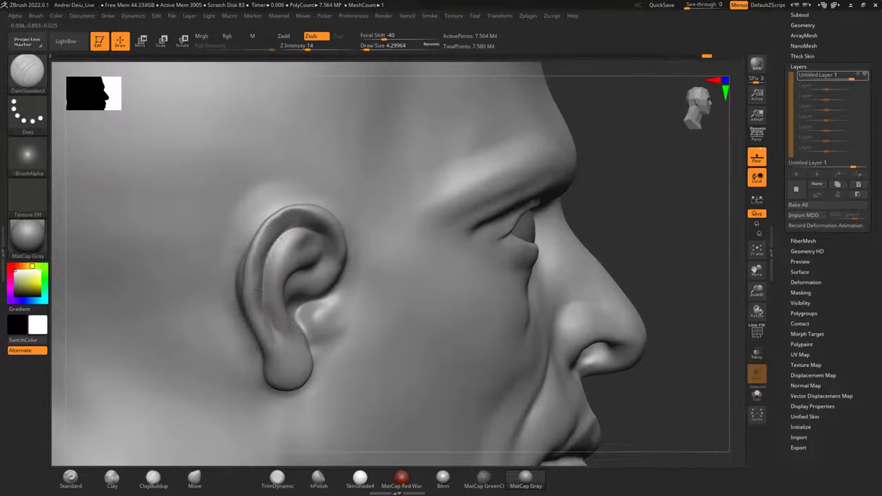
{"action": "left_click_drag", "start_coordinate": [283, 234], "coordinate": [265, 272]}
{"action": "left_click_drag", "start_coordinate": [295, 208], "coordinate": [289, 209], "text": "shift"}
{"action": "left_click_drag", "start_coordinate": [644, 158], "coordinate": [614, 145]}
{"action": "left_click_drag", "start_coordinate": [90, 227], "coordinate": [114, 267], "text": "shift"}
{"action": "mouse_move", "coordinate": [677, 146]}
{"action": "left_mouse_down"}
{"action": "mouse_move", "coordinate": [672, 136]}
{"action": "mouse_move", "coordinate": [630, 133]}
{"action": "left_mouse_up"}
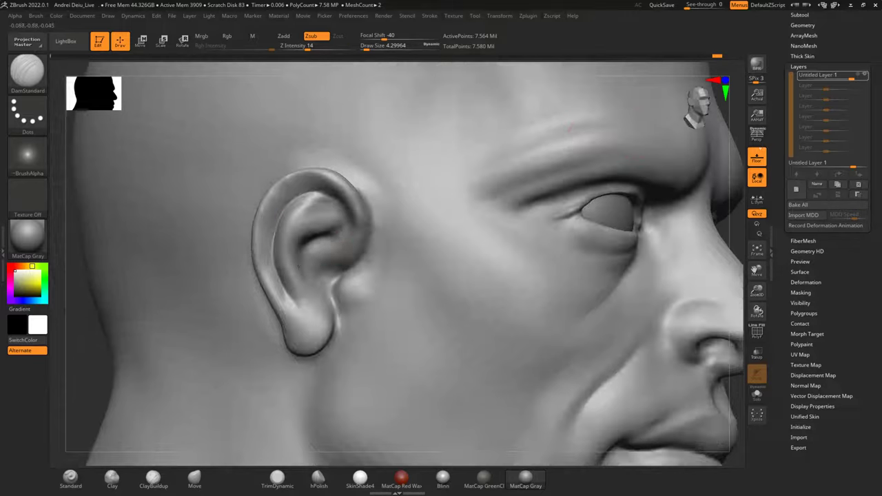
Carve the hollow in the upper inner ridge of the ear with DamStandard and smooth the surrounding folds.
{"action": "mouse_move", "coordinate": [304, 277]}
{"action": "left_mouse_down"}
{"action": "mouse_move", "coordinate": [312, 241]}
{"action": "mouse_move", "coordinate": [312, 249]}
{"action": "left_mouse_up"}
{"action": "mouse_move", "coordinate": [335, 202]}
{"action": "left_mouse_down"}
{"action": "mouse_move", "coordinate": [295, 226]}
{"action": "mouse_move", "coordinate": [307, 211]}
{"action": "left_mouse_up"}
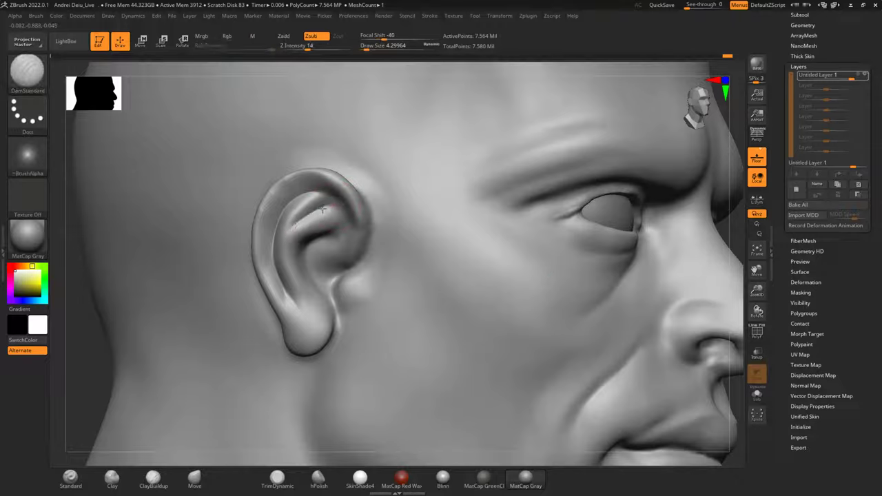
{"action": "left_click_drag", "start_coordinate": [283, 256], "coordinate": [318, 199], "text": "shift"}
{"action": "left_click_drag", "start_coordinate": [68, 296], "coordinate": [34, 302]}
{"action": "left_click_drag", "start_coordinate": [35, 303], "coordinate": [161, 315], "text": "alt"}
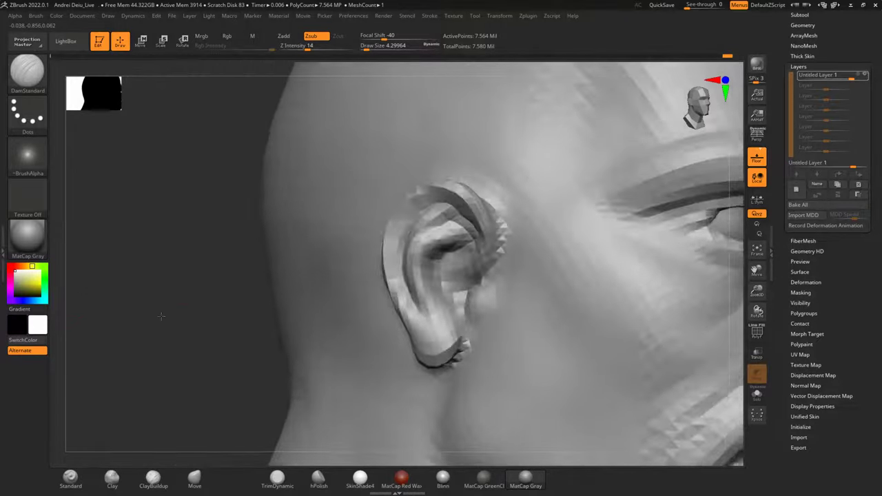
Switch to the Standard brush and try to build up the ear's upper rear rim, undoing the stroke.
{"action": "left_click", "coordinate": [38, 78]}
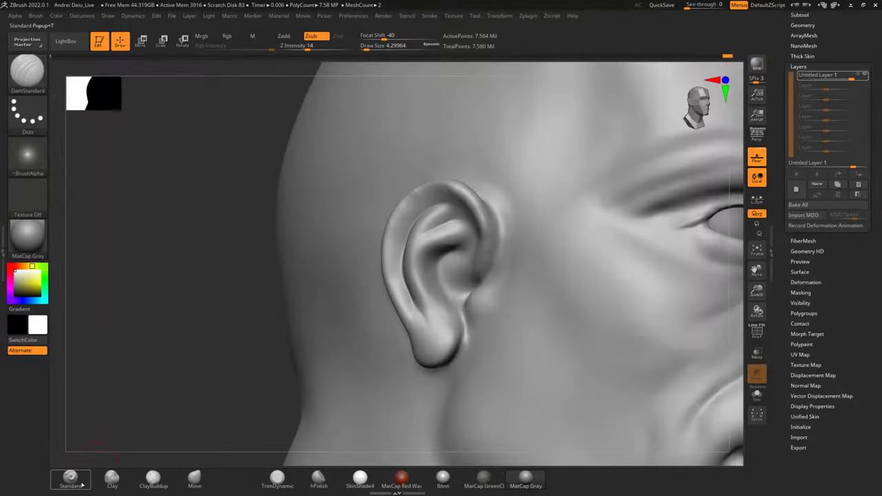
{"action": "left_click", "coordinate": [79, 479]}
{"action": "left_click_drag", "start_coordinate": [120, 355], "coordinate": [102, 354]}
{"action": "left_click_drag", "start_coordinate": [430, 188], "coordinate": [392, 247]}
{"action": "left_click_drag", "start_coordinate": [152, 281], "coordinate": [200, 284]}
{"action": "key", "text": "ctrl+z"}
Build up the outer rim of the ear from behind with the Standard brush.
{"action": "left_click_drag", "start_coordinate": [592, 176], "coordinate": [633, 186]}
{"action": "left_click_drag", "start_coordinate": [479, 149], "coordinate": [502, 196], "text": "alt"}
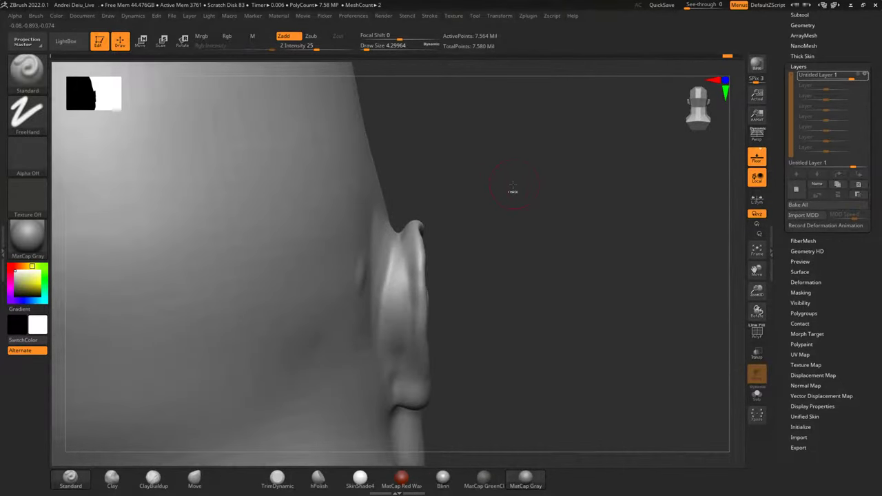
{"action": "left_click", "coordinate": [509, 189], "text": "ctrl"}
{"action": "key", "text": "ctrl+z"}
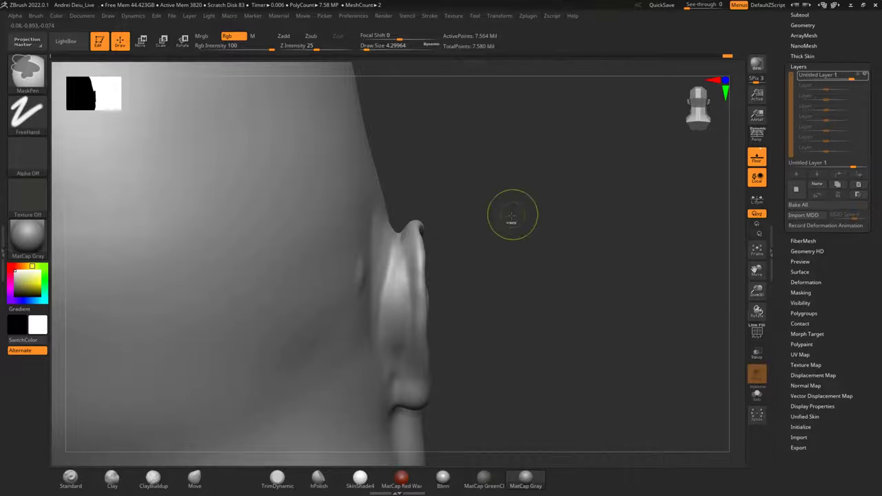
{"action": "left_click_drag", "start_coordinate": [515, 220], "coordinate": [520, 223]}
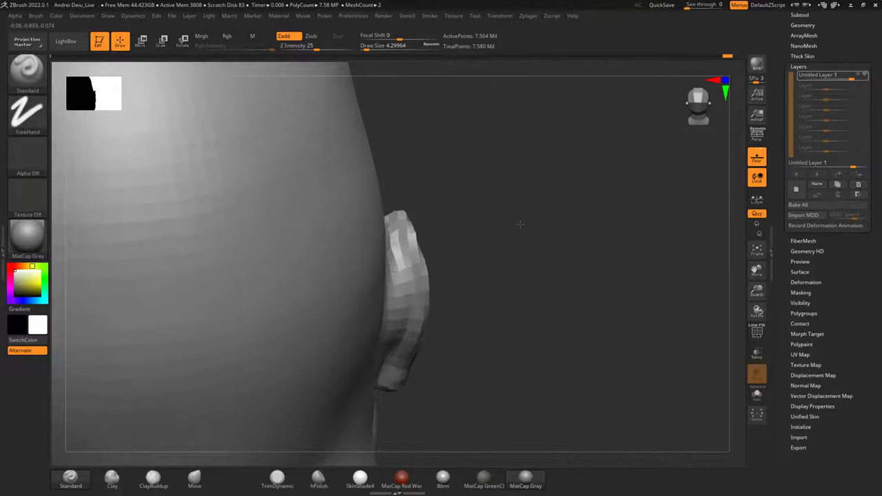
{"action": "mouse_move", "coordinate": [399, 227]}
{"action": "left_mouse_down"}
{"action": "mouse_move", "coordinate": [409, 232]}
{"action": "mouse_move", "coordinate": [422, 309]}
{"action": "left_mouse_up"}
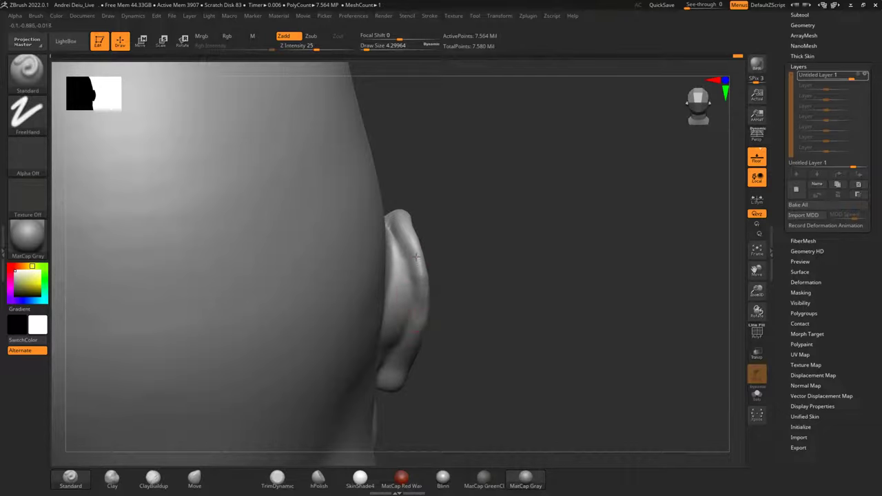
Define the fold inside the ear's upper rim with the Standard brush and continue it down the rear rim.
{"action": "left_click_drag", "start_coordinate": [505, 203], "coordinate": [459, 202]}
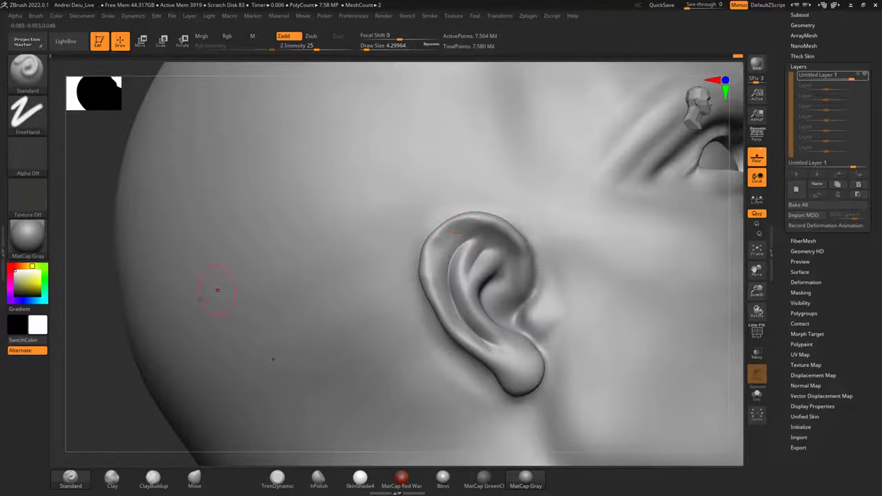
{"action": "left_click_drag", "start_coordinate": [117, 357], "coordinate": [87, 350]}
{"action": "left_click_drag", "start_coordinate": [197, 258], "coordinate": [215, 257]}
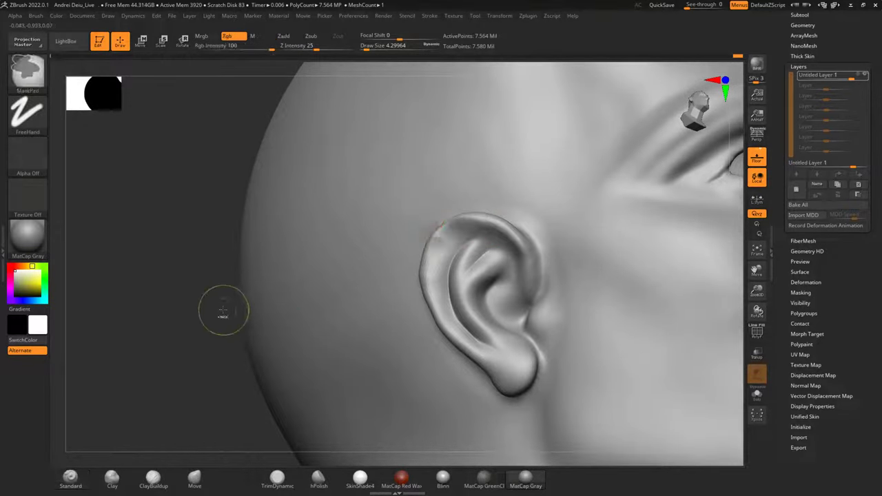
{"action": "left_click_drag", "start_coordinate": [181, 320], "coordinate": [239, 297]}
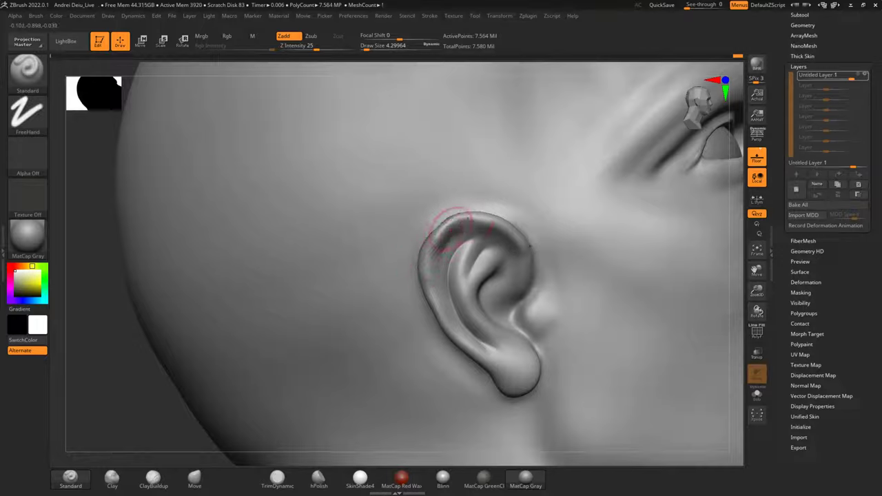
{"action": "mouse_move", "coordinate": [452, 227]}
{"action": "left_mouse_down"}
{"action": "mouse_move", "coordinate": [489, 226]}
{"action": "mouse_move", "coordinate": [519, 250]}
{"action": "left_mouse_up"}
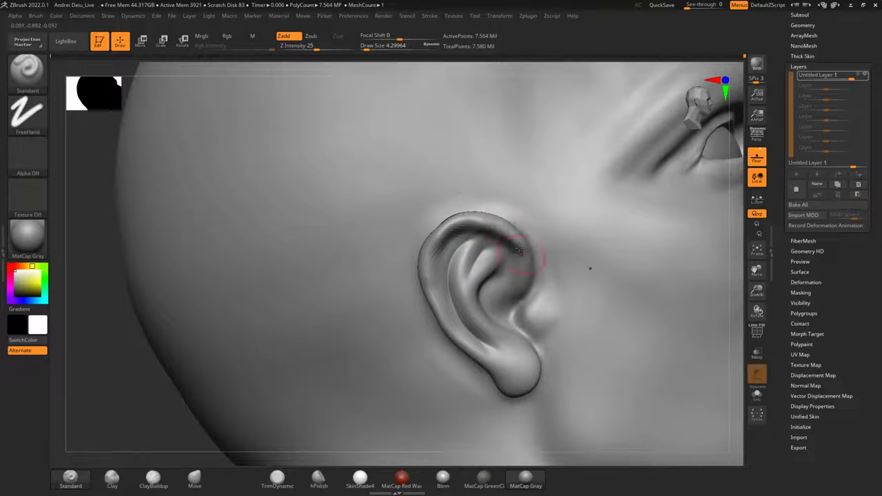
{"action": "left_click_drag", "start_coordinate": [141, 393], "coordinate": [114, 339]}
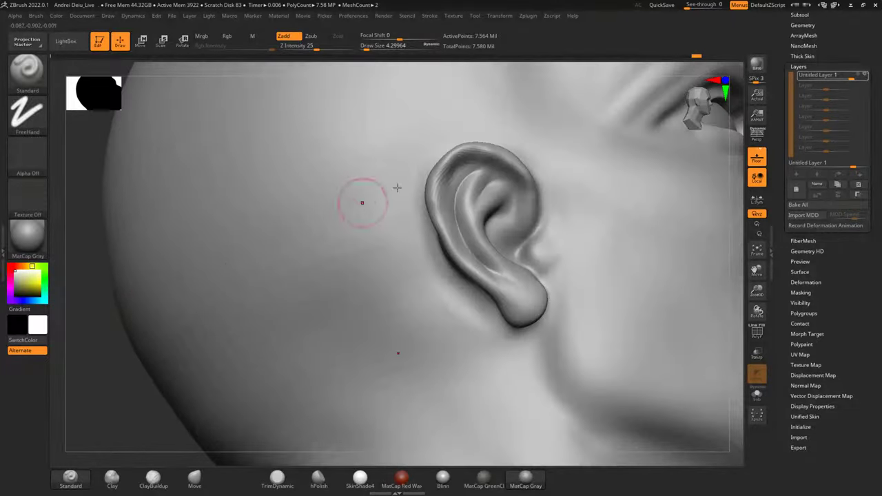
{"action": "left_click_drag", "start_coordinate": [444, 240], "coordinate": [435, 204]}
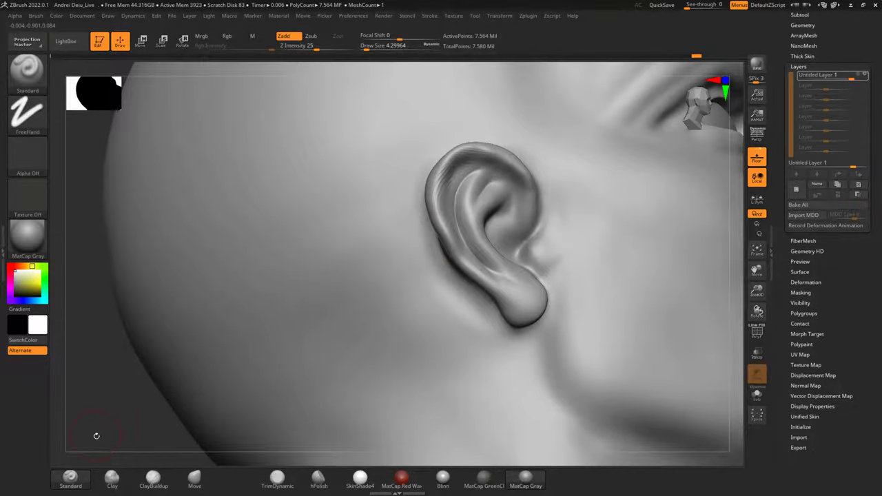
Build up the lower rear rim of the ear toward the lobe from behind and smooth the surface around it.
{"action": "left_click_drag", "start_coordinate": [96, 435], "coordinate": [171, 370]}
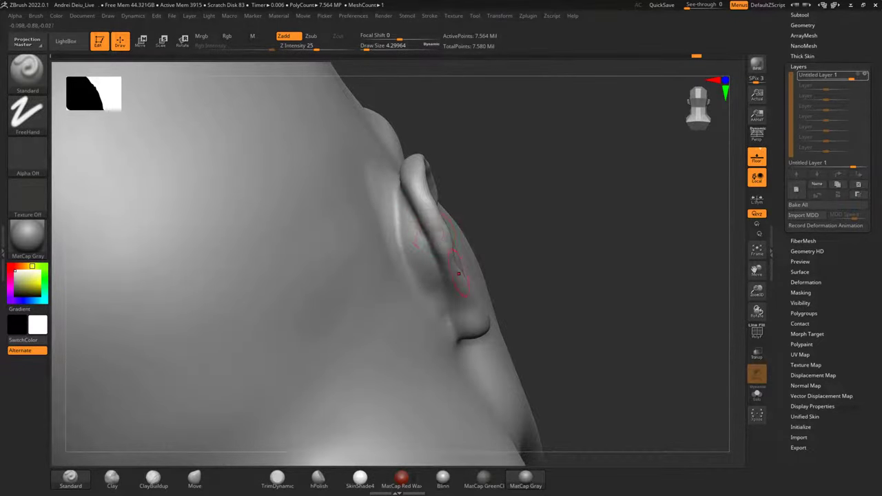
{"action": "mouse_move", "coordinate": [564, 212]}
{"action": "left_mouse_down"}
{"action": "mouse_move", "coordinate": [476, 197]}
{"action": "mouse_move", "coordinate": [434, 200]}
{"action": "left_mouse_up"}
{"action": "mouse_move", "coordinate": [461, 264]}
{"action": "left_mouse_down"}
{"action": "mouse_move", "coordinate": [483, 302]}
{"action": "mouse_move", "coordinate": [500, 308]}
{"action": "mouse_move", "coordinate": [514, 298]}
{"action": "mouse_move", "coordinate": [496, 311]}
{"action": "left_mouse_up"}
{"action": "mouse_move", "coordinate": [395, 293]}
{"action": "left_mouse_down", "text": "shift"}
{"action": "mouse_move", "coordinate": [205, 309]}
{"action": "mouse_move", "coordinate": [153, 295]}
{"action": "mouse_move", "coordinate": [110, 303]}
{"action": "left_mouse_up", "text": "shift"}
{"action": "mouse_move", "coordinate": [182, 310]}
{"action": "left_mouse_down"}
{"action": "mouse_move", "coordinate": [182, 255]}
{"action": "mouse_move", "coordinate": [239, 249]}
{"action": "left_mouse_up"}
{"action": "left_click_drag", "start_coordinate": [346, 289], "coordinate": [357, 310], "text": "shift"}
{"action": "left_click_drag", "start_coordinate": [112, 301], "coordinate": [208, 308]}
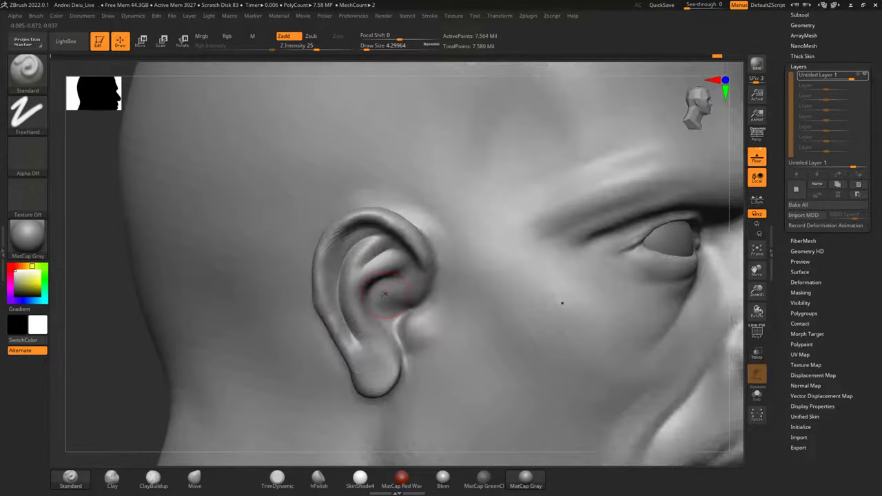
Carve the bowl of the ear deeper, shape the edge beside the ear opening, and smooth the area around it.
{"action": "mouse_move", "coordinate": [387, 301]}
{"action": "left_mouse_down", "text": "alt"}
{"action": "mouse_move", "coordinate": [385, 317]}
{"action": "mouse_move", "coordinate": [394, 314]}
{"action": "mouse_move", "coordinate": [384, 309]}
{"action": "left_mouse_up", "text": "alt"}
{"action": "mouse_move", "coordinate": [401, 278]}
{"action": "left_mouse_down"}
{"action": "mouse_move", "coordinate": [398, 269]}
{"action": "mouse_move", "coordinate": [390, 310]}
{"action": "mouse_move", "coordinate": [388, 302]}
{"action": "left_mouse_up"}
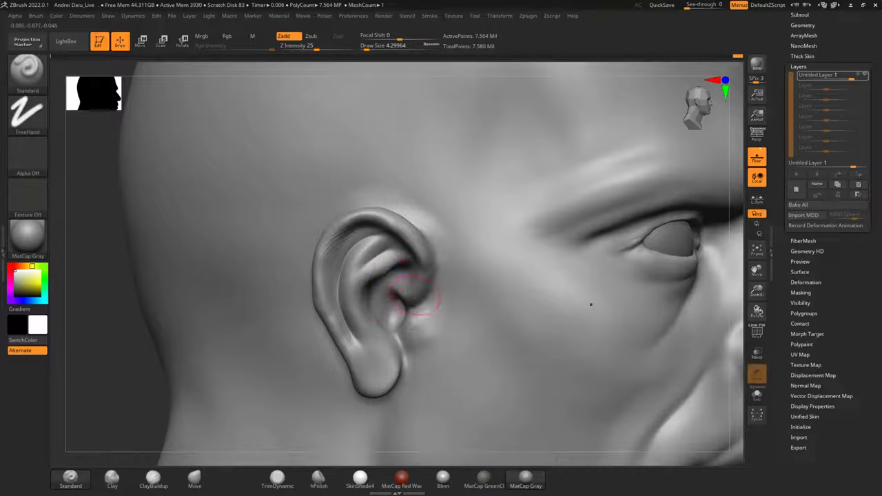
{"action": "key", "text": "shift"}
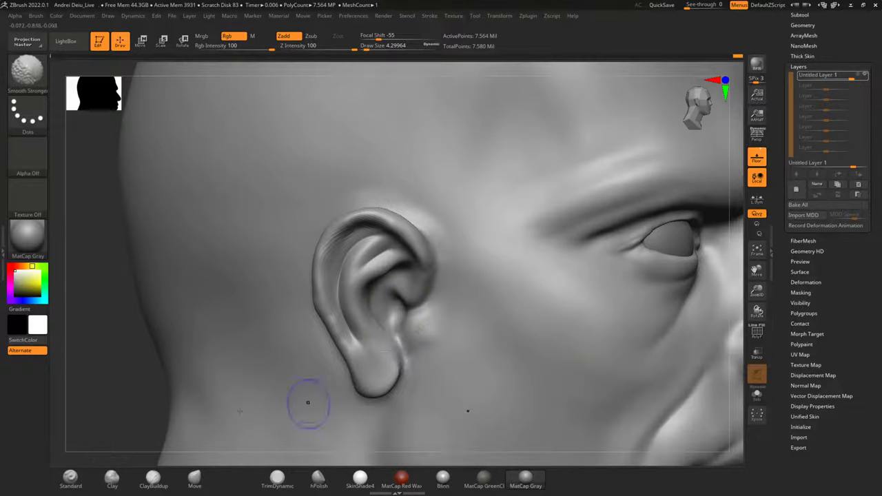
{"action": "left_click_drag", "start_coordinate": [121, 378], "coordinate": [105, 370], "text": "shift"}
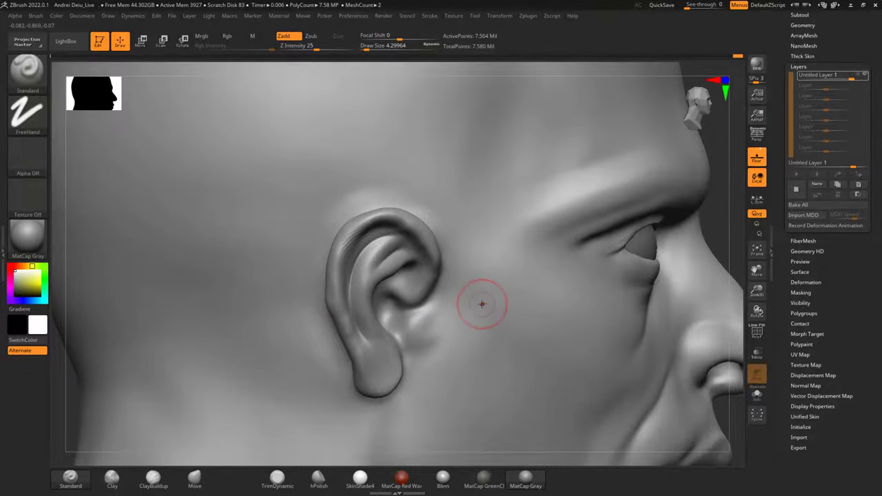
Set the draw size to 8.42419 and smooth the jaw corner below the ear in side view.
{"action": "key", "text": "f"}
{"action": "key", "text": "shift"}
{"action": "mouse_move", "coordinate": [583, 164]}
{"action": "left_mouse_down", "text": "shift"}
{"action": "mouse_move", "coordinate": [567, 209]}
{"action": "mouse_move", "coordinate": [572, 308]}
{"action": "left_mouse_up", "text": "shift"}
{"action": "scroll", "coordinate": [423, 237], "scroll_direction": "up", "scroll_amount": 8}
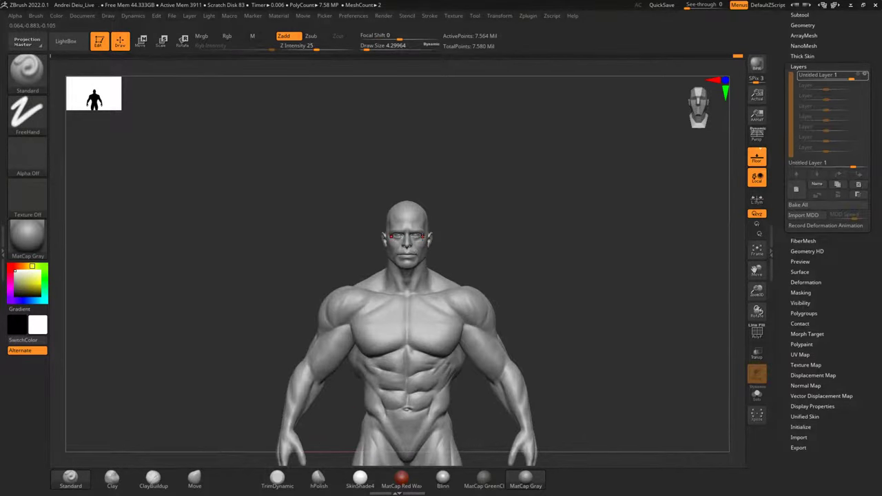
{"action": "mouse_move", "coordinate": [508, 264]}
{"action": "left_mouse_down", "text": "alt"}
{"action": "mouse_move", "coordinate": [516, 191]}
{"action": "mouse_move", "coordinate": [508, 217]}
{"action": "mouse_move", "coordinate": [572, 212]}
{"action": "left_mouse_up", "text": "alt"}
{"action": "key", "text": "space"}
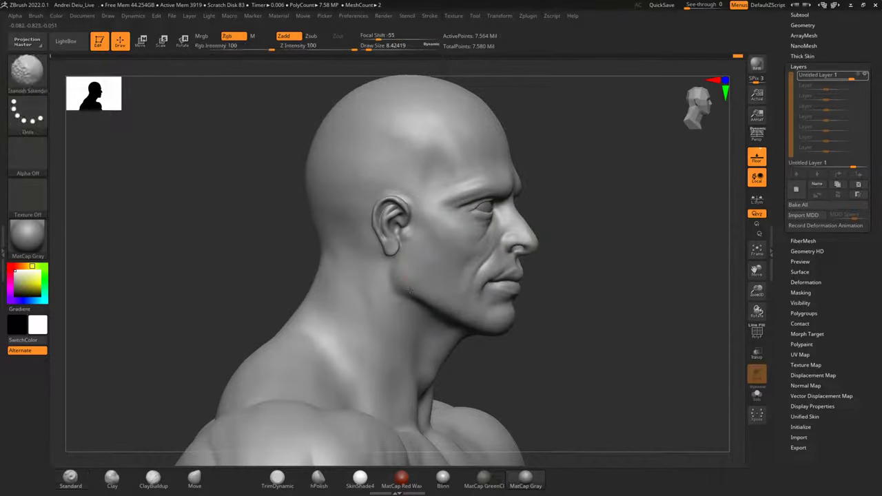
{"action": "left_click_drag", "start_coordinate": [442, 299], "coordinate": [427, 287], "text": "shift"}
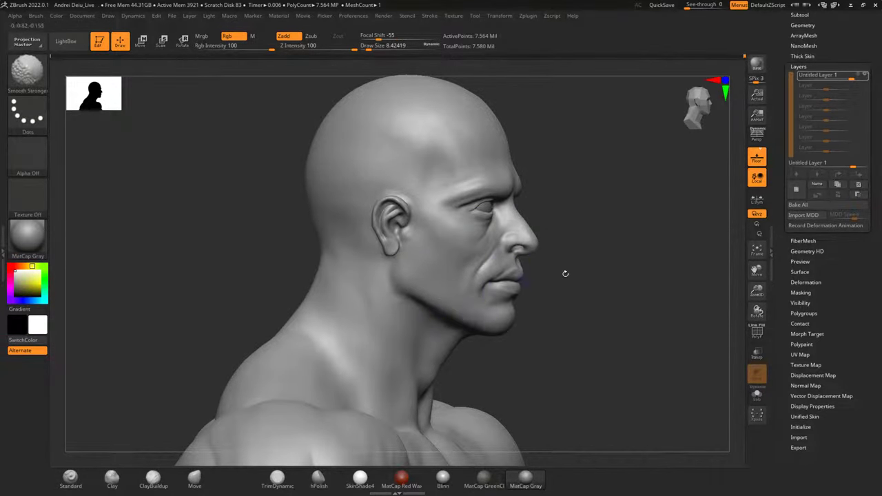
Examine the face, neck and shoulders from the front and in three-quarter view, both close up and at full-body distance.
{"action": "left_click_drag", "start_coordinate": [628, 271], "coordinate": [611, 204], "text": "alt"}
{"action": "left_click_drag", "start_coordinate": [626, 236], "coordinate": [590, 228]}
{"action": "left_click_drag", "start_coordinate": [653, 175], "coordinate": [610, 266], "text": "alt"}
{"action": "left_click_drag", "start_coordinate": [590, 327], "coordinate": [585, 256], "text": "alt"}
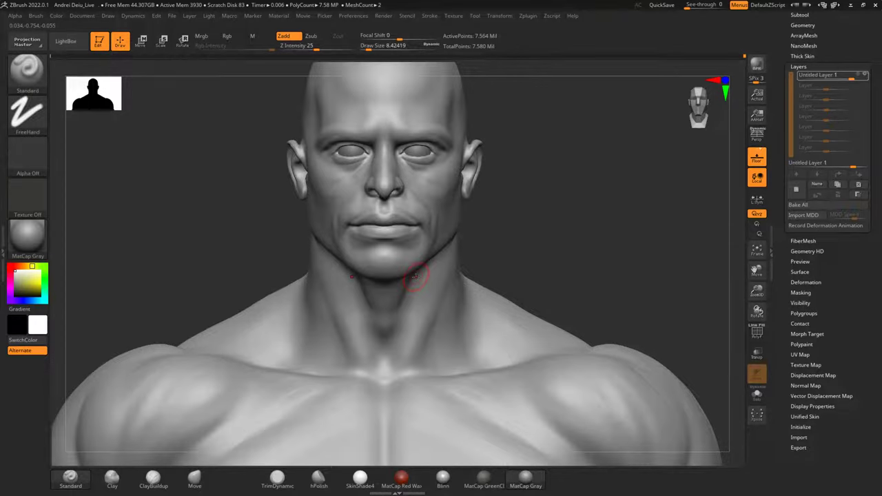
{"action": "scroll", "coordinate": [416, 277], "scroll_direction": "down", "scroll_amount": 5}
{"action": "scroll", "coordinate": [416, 276], "scroll_direction": "up", "scroll_amount": 2}
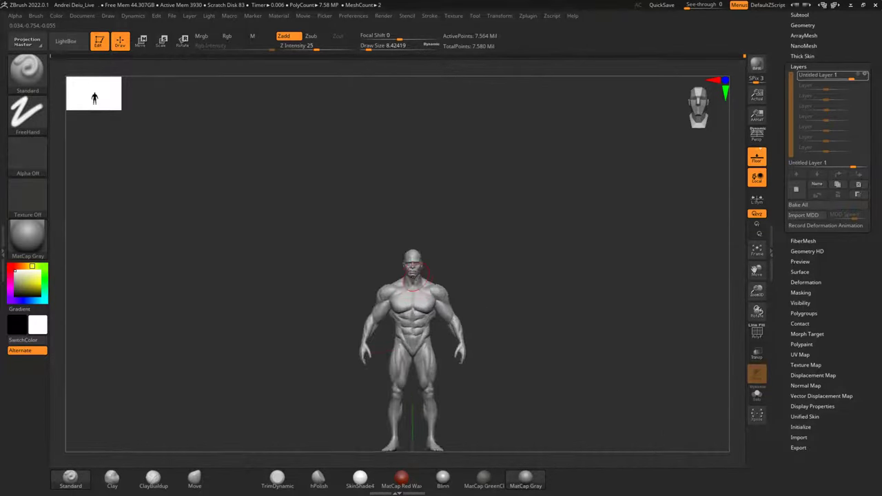
{"action": "scroll", "coordinate": [414, 276], "scroll_direction": "up", "scroll_amount": 10}
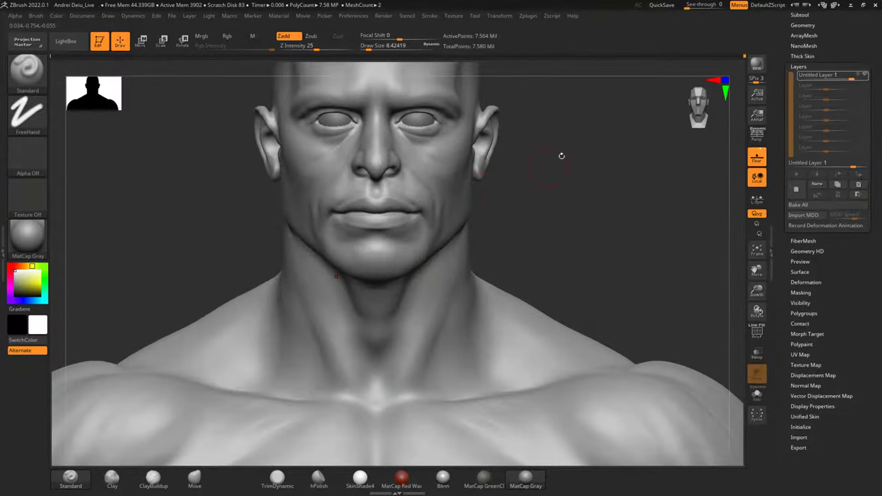
{"action": "left_click_drag", "start_coordinate": [562, 156], "coordinate": [554, 314], "text": "alt"}
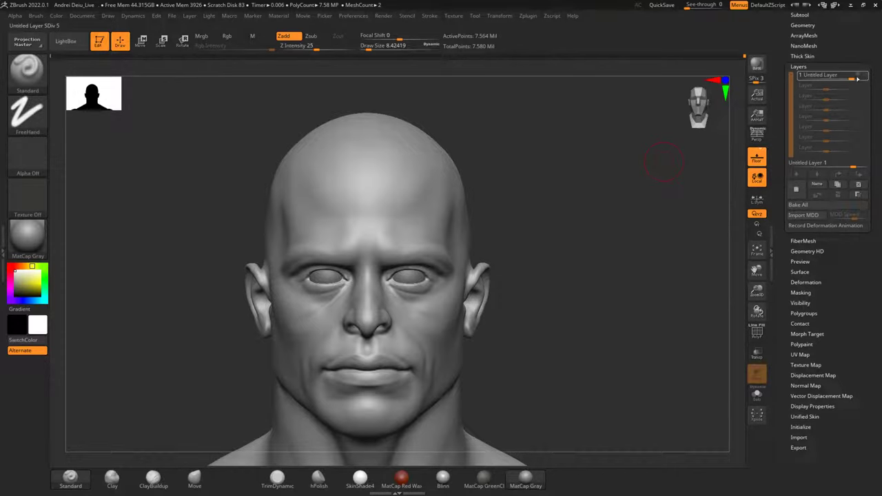
{"action": "left_click_drag", "start_coordinate": [599, 277], "coordinate": [654, 203], "text": "alt"}
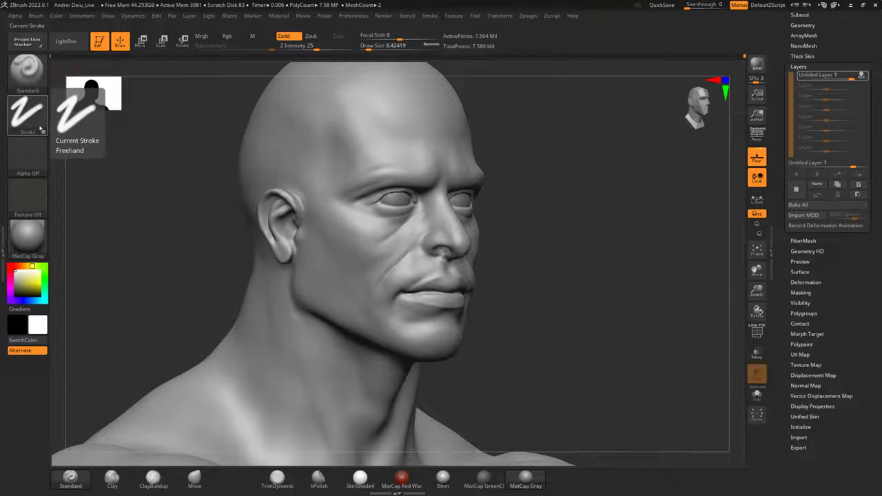
Set up the Standard brush with Alpha 40 and the Spray stroke.
{"action": "left_click", "coordinate": [51, 169]}
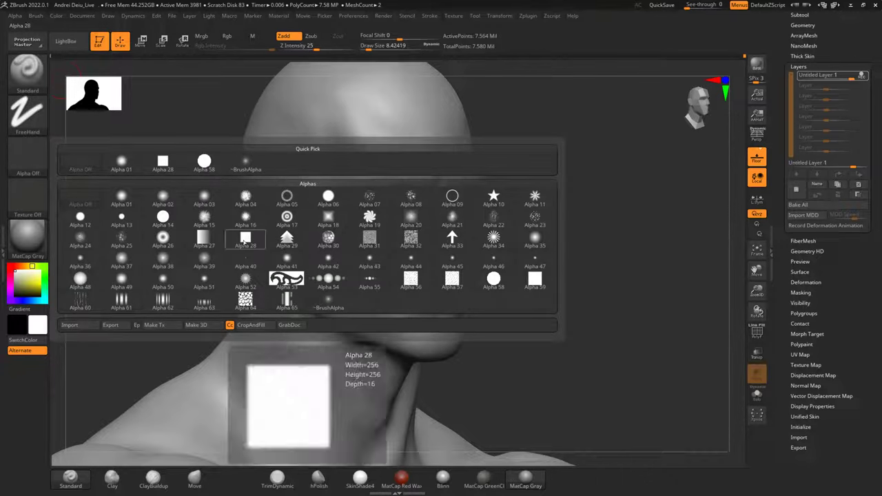
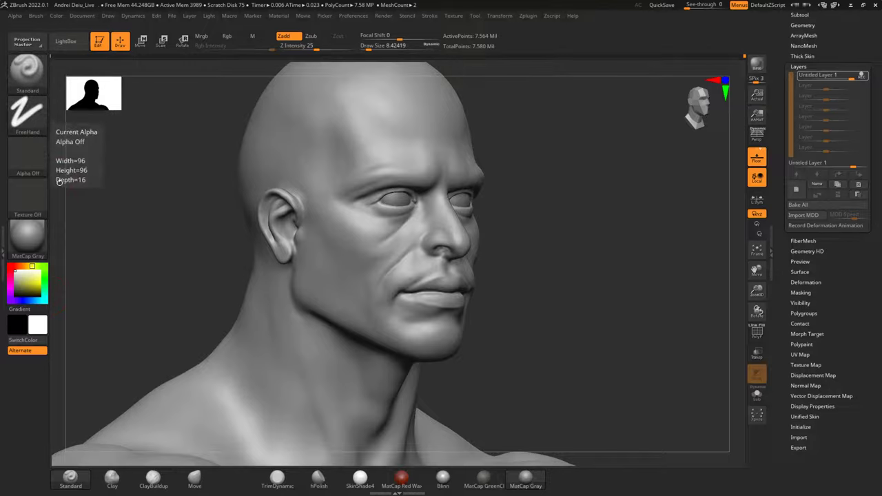
{"action": "left_click", "coordinate": [28, 157]}
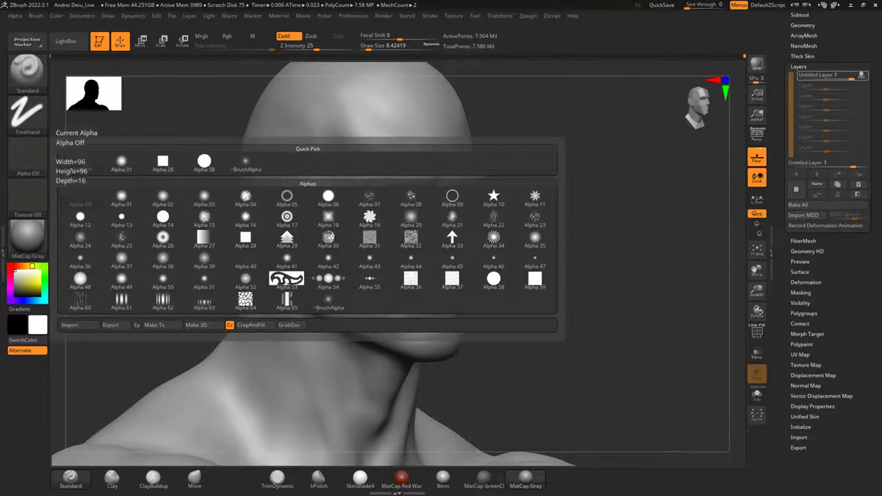
{"action": "mouse_move", "coordinate": [541, 224]}
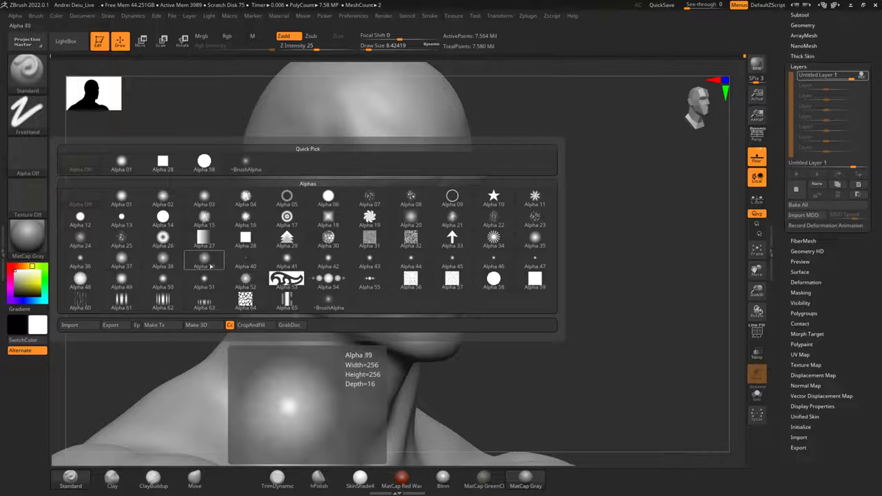
{"action": "left_click", "coordinate": [241, 265]}
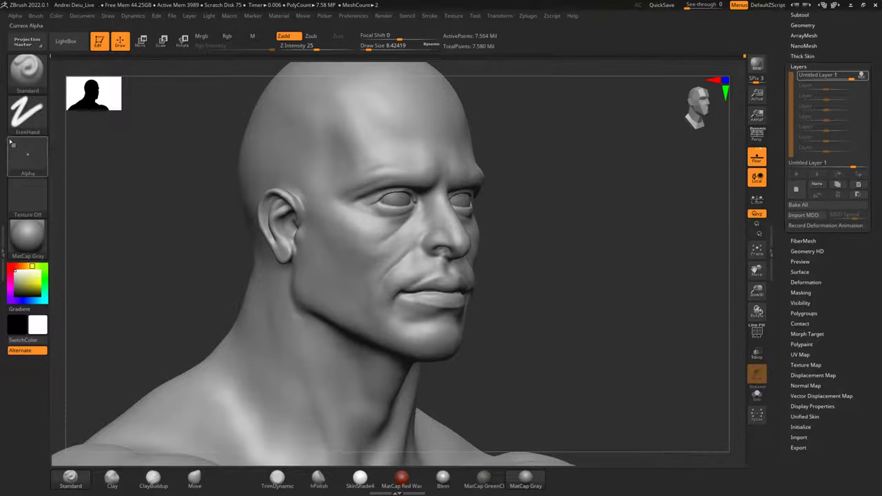
{"action": "left_click", "coordinate": [28, 114]}
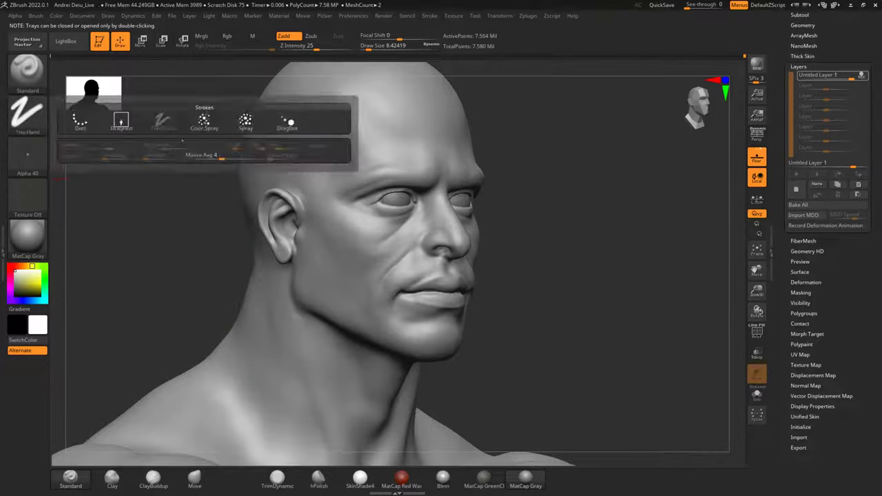
{"action": "left_click", "coordinate": [245, 124]}
Try spraying small skin pores over the cheek and jaw, and undo the strokes.
{"action": "right_click_drag", "start_coordinate": [332, 241], "coordinate": [98, 247], "text": "ctrl"}
{"action": "left_click_drag", "start_coordinate": [305, 310], "coordinate": [292, 337]}
{"action": "key", "text": "ctrl+z"}
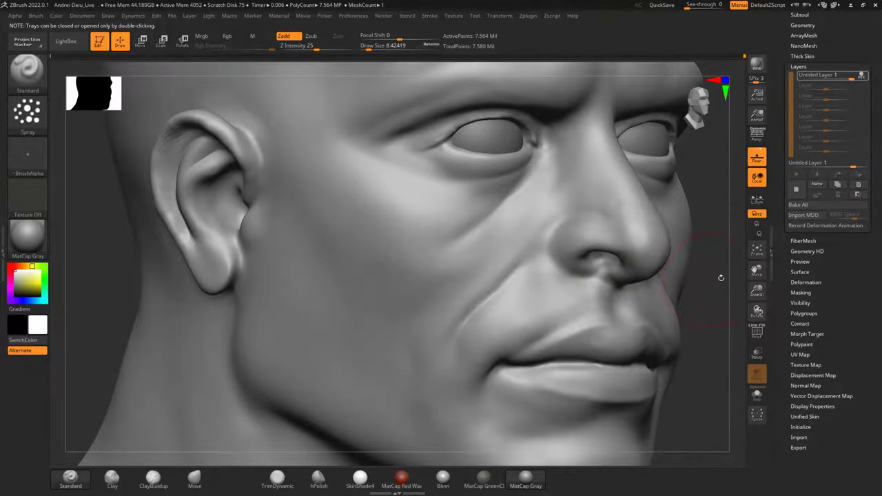
{"action": "left_click_drag", "start_coordinate": [721, 278], "coordinate": [689, 276]}
{"action": "left_click_drag", "start_coordinate": [329, 213], "coordinate": [306, 285]}
{"action": "mouse_move", "coordinate": [308, 329]}
{"action": "left_mouse_down"}
{"action": "mouse_move", "coordinate": [256, 365]}
{"action": "mouse_move", "coordinate": [334, 334]}
{"action": "mouse_move", "coordinate": [406, 338]}
{"action": "left_mouse_up"}
{"action": "left_click_drag", "start_coordinate": [708, 281], "coordinate": [712, 265]}
{"action": "key", "text": "ctrl+z"}
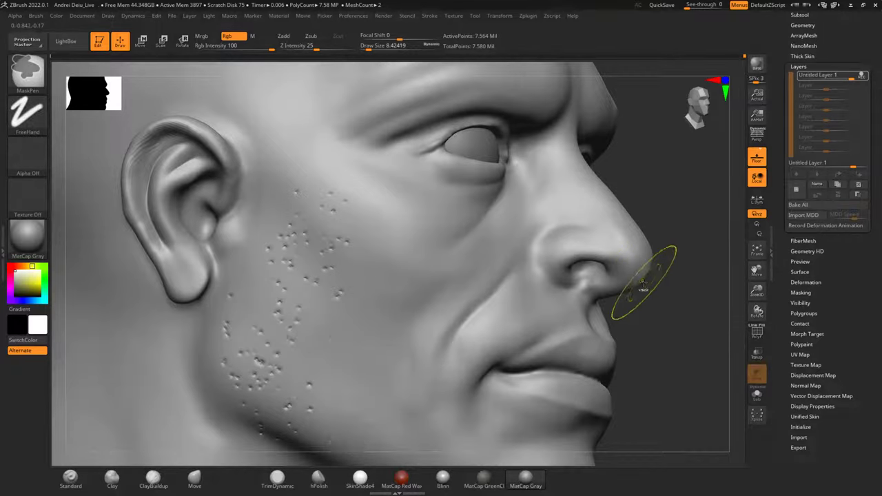
{"action": "key", "text": "ctrl+z"}
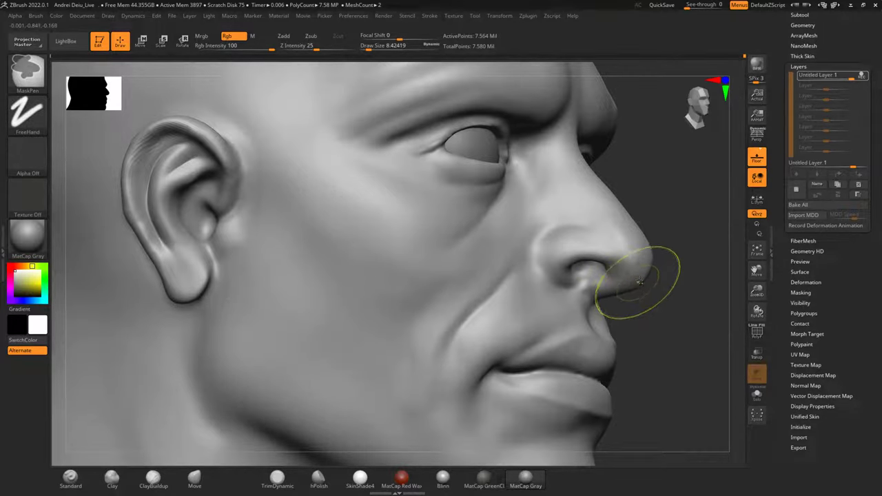
Switch to the Move brush and set its draw size to 6.57639 for working around the eyes.
{"action": "left_click_drag", "start_coordinate": [675, 293], "coordinate": [674, 263], "text": "alt"}
{"action": "mouse_move", "coordinate": [648, 224]}
{"action": "left_mouse_down", "text": "alt"}
{"action": "mouse_move", "coordinate": [653, 276]}
{"action": "mouse_move", "coordinate": [466, 256]}
{"action": "left_mouse_up", "text": "alt"}
{"action": "mouse_move", "coordinate": [227, 276]}
{"action": "left_mouse_down"}
{"action": "mouse_move", "coordinate": [181, 279]}
{"action": "mouse_move", "coordinate": [157, 317]}
{"action": "mouse_move", "coordinate": [147, 285]}
{"action": "mouse_move", "coordinate": [177, 282]}
{"action": "left_mouse_up"}
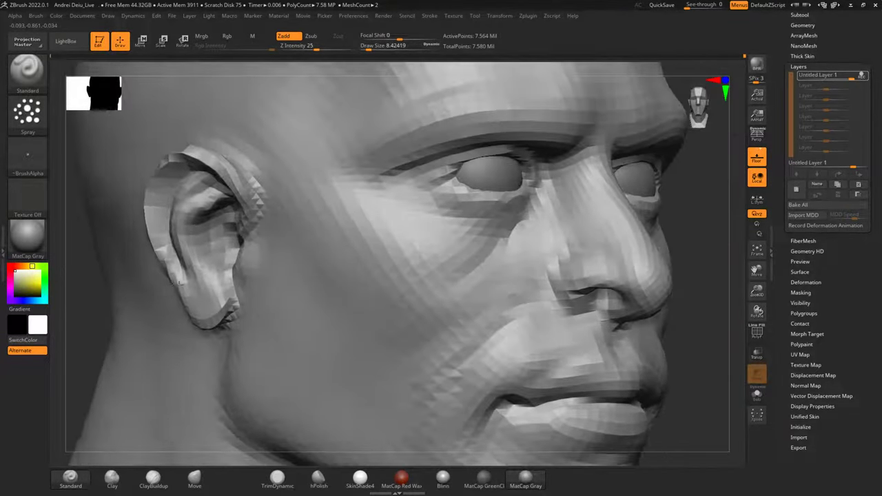
{"action": "mouse_move", "coordinate": [675, 199]}
{"action": "left_mouse_down", "text": "alt"}
{"action": "mouse_move", "coordinate": [643, 232]}
{"action": "mouse_move", "coordinate": [591, 230]}
{"action": "left_mouse_up", "text": "alt"}
{"action": "left_click_drag", "start_coordinate": [252, 254], "coordinate": [249, 229], "text": "alt"}
{"action": "left_click_drag", "start_coordinate": [199, 238], "coordinate": [302, 216]}
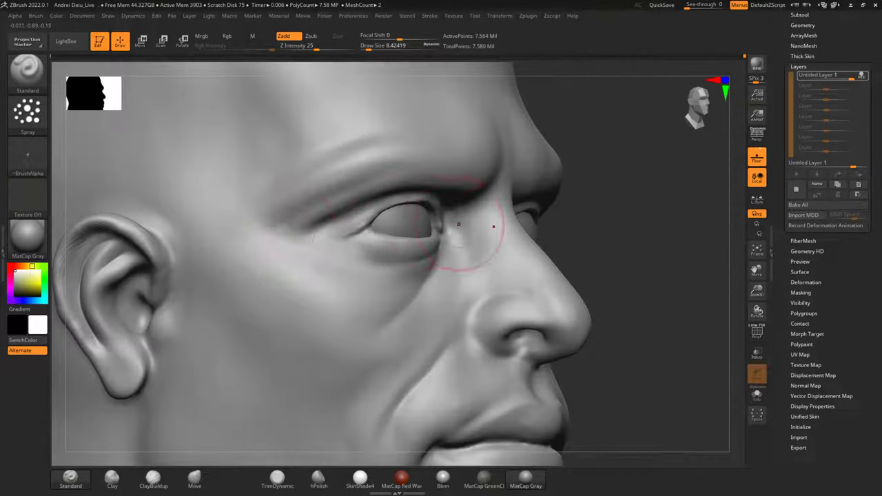
{"action": "left_click", "coordinate": [194, 478]}
{"action": "left_click_drag", "start_coordinate": [594, 202], "coordinate": [562, 252], "text": "alt"}
{"action": "key", "text": "space"}
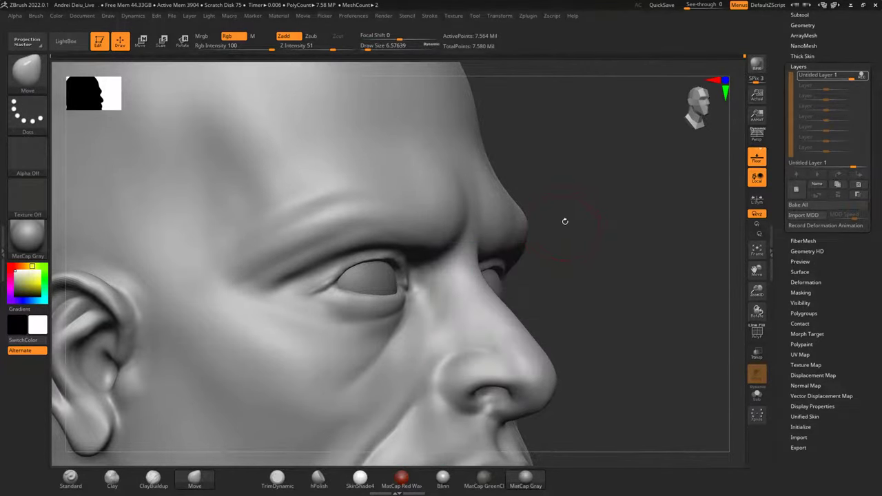
{"action": "left_click_drag", "start_coordinate": [565, 219], "coordinate": [585, 250], "text": "alt"}
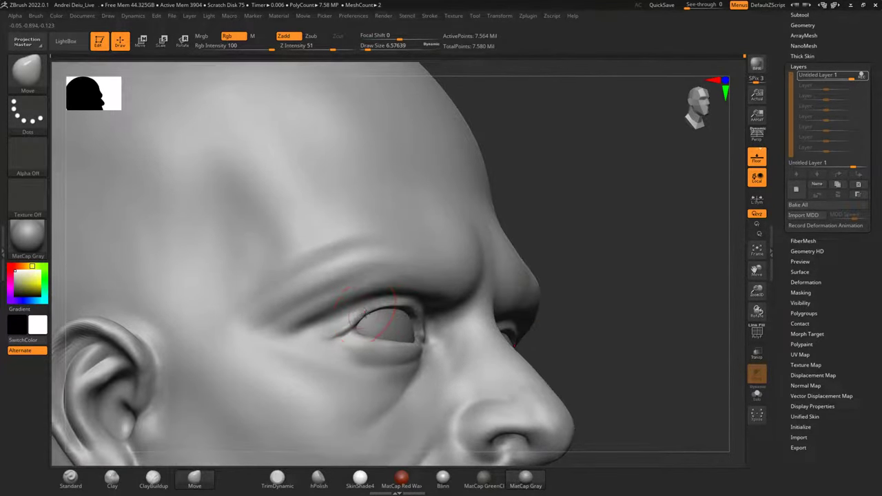
Reduce the Move brush's draw size to 4.29964, adjust the outer upper eyelids, and smooth their edges.
{"action": "left_click_drag", "start_coordinate": [675, 238], "coordinate": [559, 238]}
{"action": "left_click_drag", "start_coordinate": [181, 276], "coordinate": [204, 279], "text": "shift"}
{"action": "mouse_move", "coordinate": [147, 279]}
{"action": "left_mouse_down", "text": "alt"}
{"action": "mouse_move", "coordinate": [178, 232]}
{"action": "mouse_move", "coordinate": [164, 291]}
{"action": "left_mouse_up", "text": "alt"}
{"action": "key", "text": "space"}
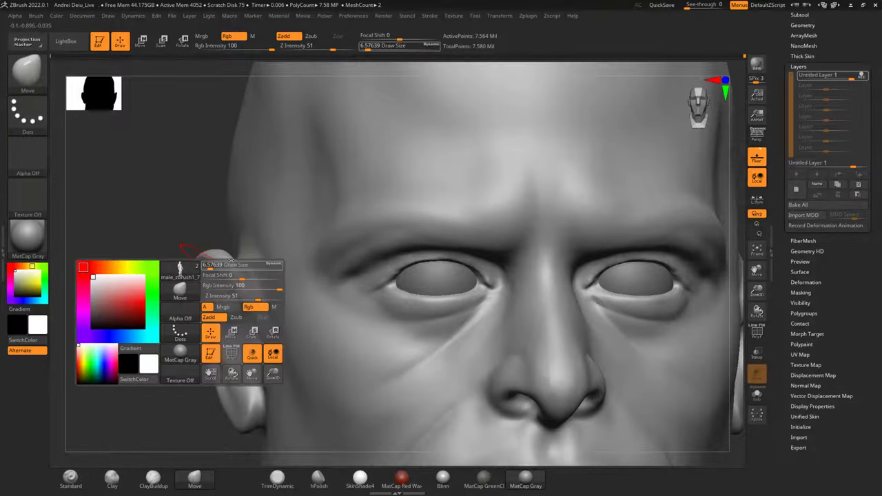
{"action": "left_click_drag", "start_coordinate": [224, 265], "coordinate": [209, 266]}
{"action": "mouse_move", "coordinate": [164, 229]}
{"action": "left_mouse_down", "text": "alt"}
{"action": "mouse_move", "coordinate": [184, 308]}
{"action": "mouse_move", "coordinate": [183, 258]}
{"action": "left_mouse_up", "text": "alt"}
{"action": "key", "text": "shift"}
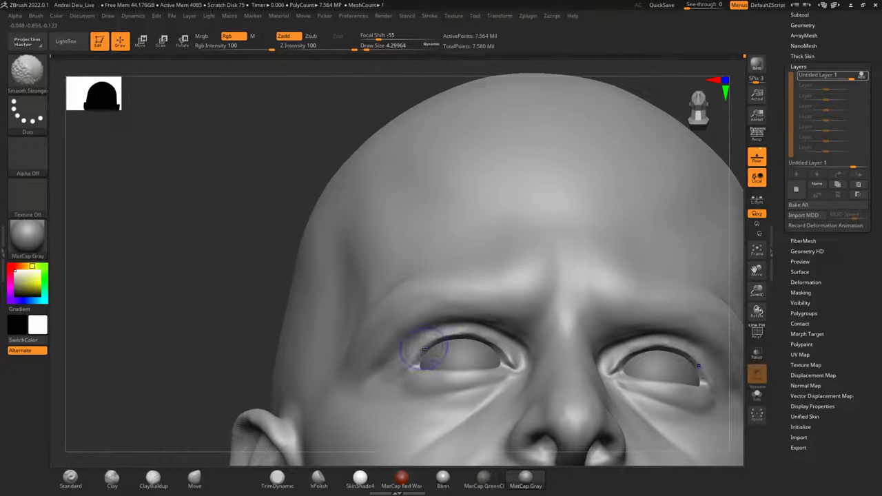
{"action": "left_click_drag", "start_coordinate": [466, 337], "coordinate": [450, 339], "text": "shift"}
{"action": "left_click_drag", "start_coordinate": [228, 305], "coordinate": [191, 326], "text": "shift"}
{"action": "left_click_drag", "start_coordinate": [166, 358], "coordinate": [152, 288], "text": "alt"}
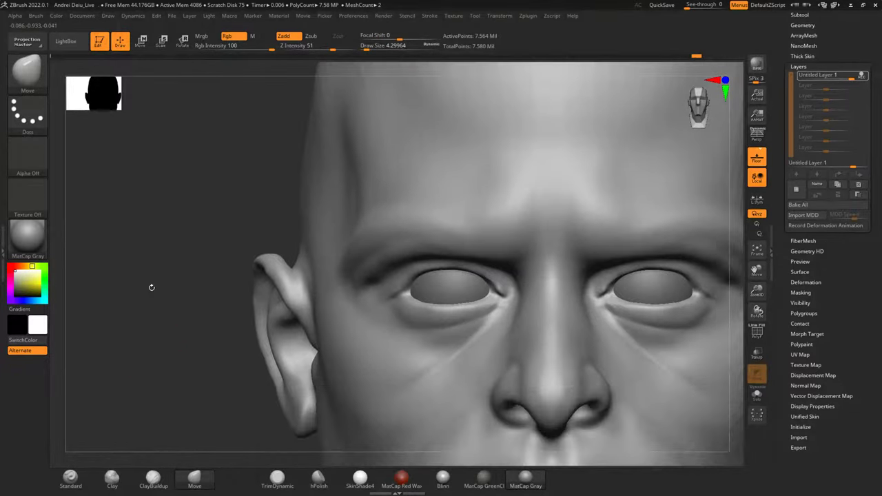
Switch to the Standard brush and reduce its draw size to 2 for detailing the nose from below.
{"action": "left_click_drag", "start_coordinate": [157, 355], "coordinate": [104, 366], "text": "alt"}
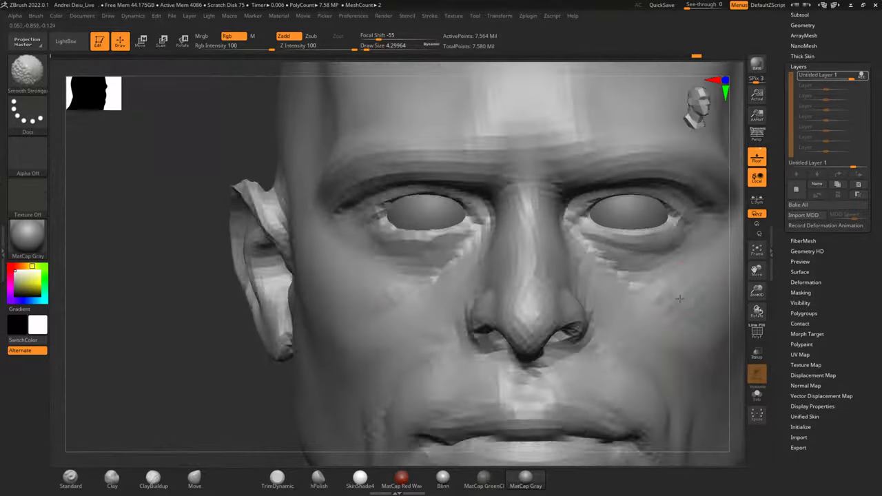
{"action": "left_click_drag", "start_coordinate": [160, 381], "coordinate": [120, 273], "text": "alt"}
{"action": "left_click_drag", "start_coordinate": [144, 324], "coordinate": [291, 344], "text": "alt"}
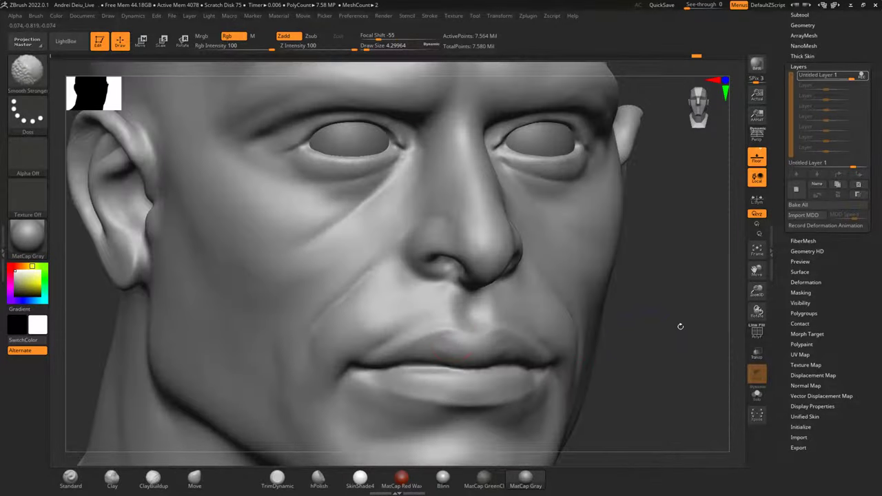
{"action": "left_click_drag", "start_coordinate": [680, 327], "coordinate": [658, 335], "text": "shift"}
{"action": "left_click_drag", "start_coordinate": [113, 384], "coordinate": [103, 335], "text": "alt"}
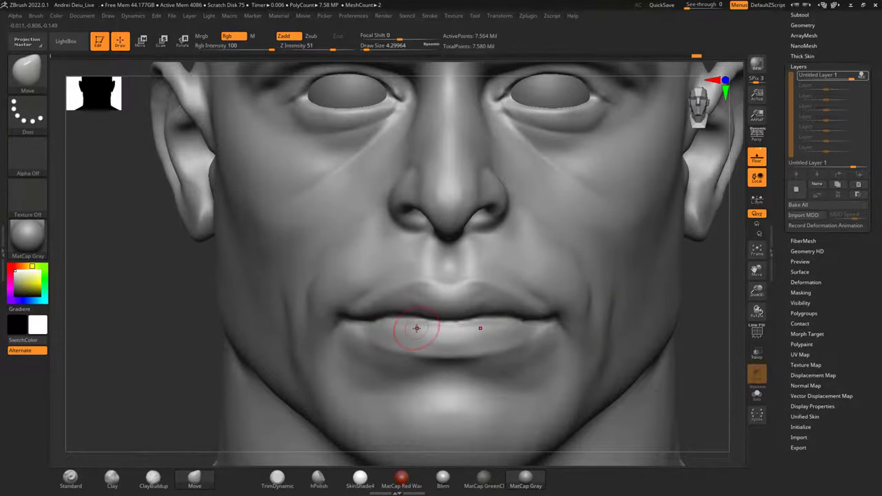
{"action": "left_click_drag", "start_coordinate": [728, 285], "coordinate": [725, 323], "text": "alt"}
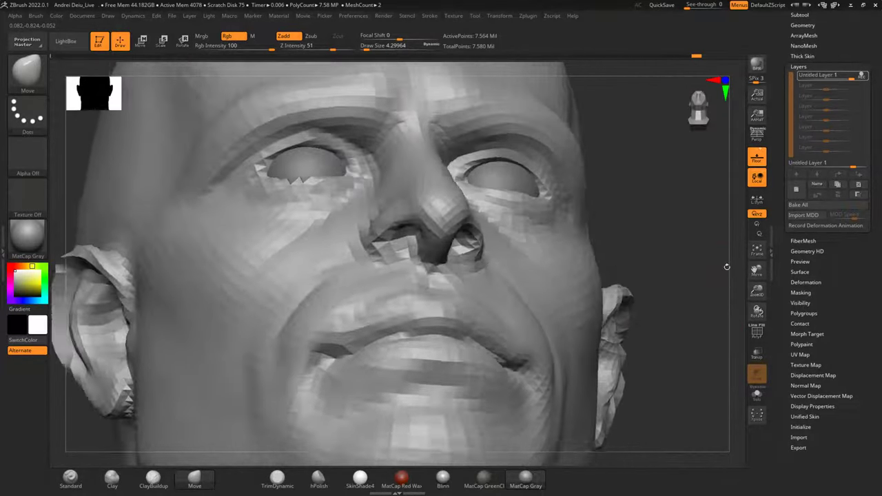
{"action": "left_click", "coordinate": [71, 478]}
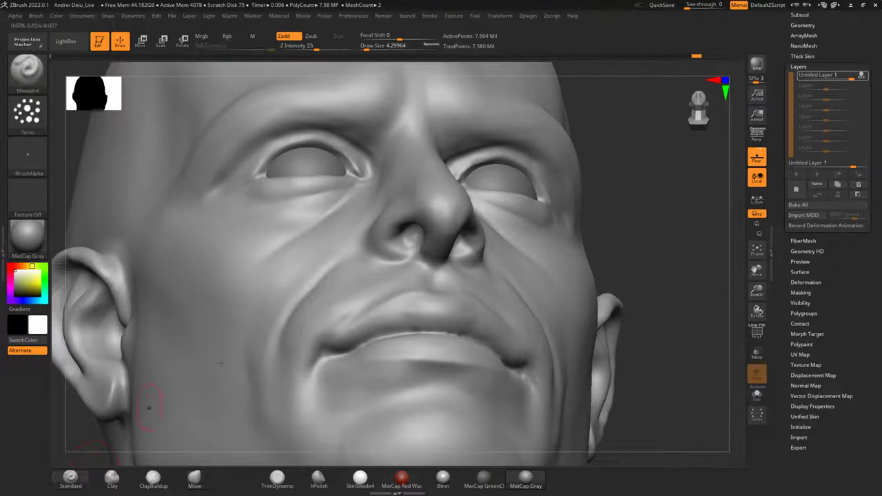
{"action": "key", "text": "space"}
{"action": "left_click_drag", "start_coordinate": [351, 265], "coordinate": [347, 265]}
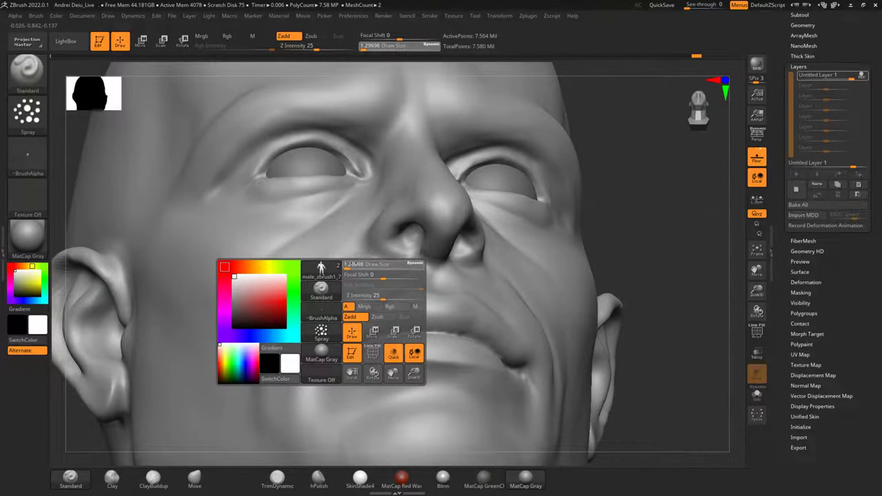
{"action": "left_click_drag", "start_coordinate": [645, 206], "coordinate": [634, 255], "text": "alt"}
{"action": "key", "text": "space"}
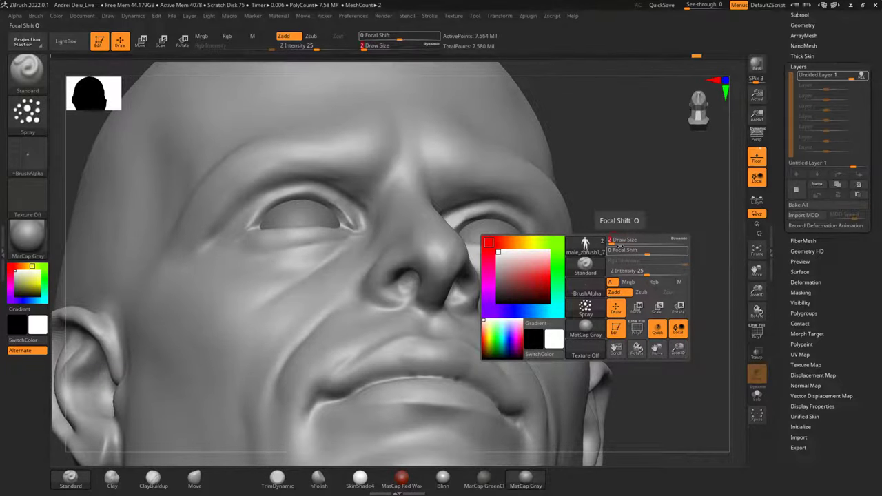
Try sculpting inside the nostril with the Spray stroke, and undo it.
{"action": "left_click_drag", "start_coordinate": [599, 205], "coordinate": [614, 221]}
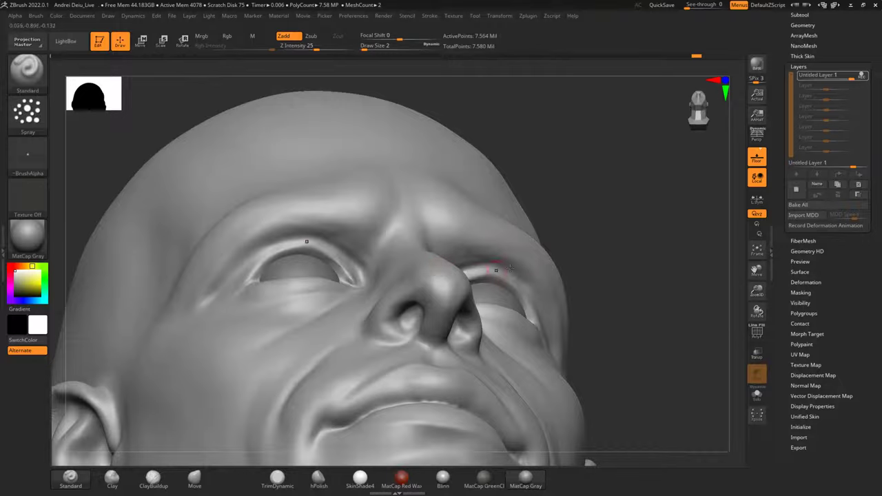
{"action": "left_click_drag", "start_coordinate": [510, 268], "coordinate": [481, 309]}
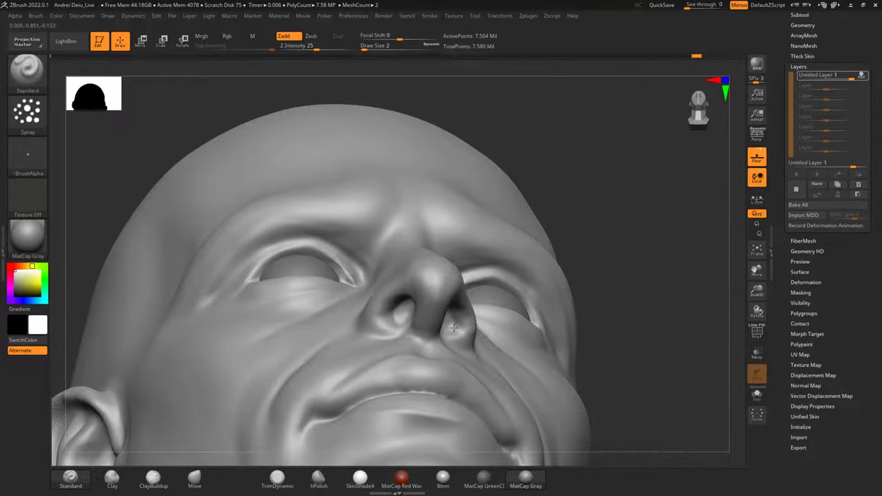
{"action": "left_click_drag", "start_coordinate": [459, 322], "coordinate": [456, 311]}
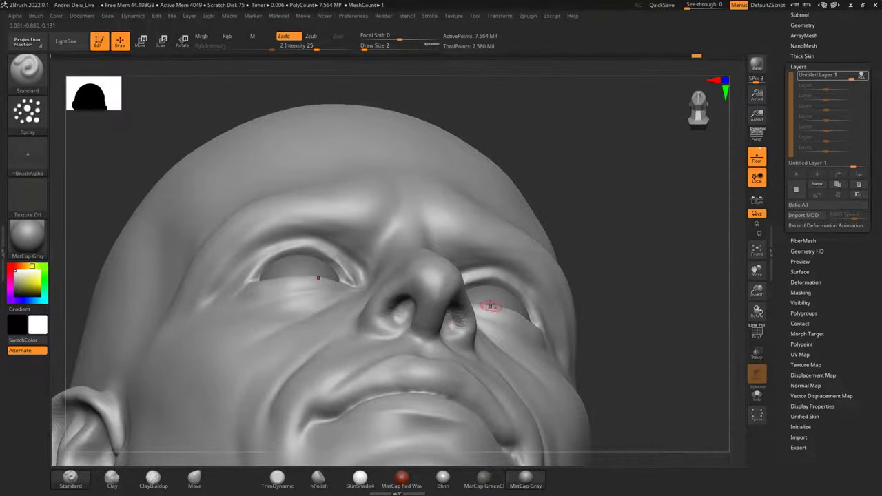
{"action": "key", "text": "ctrl"}
{"action": "key", "text": "ctrl+z"}
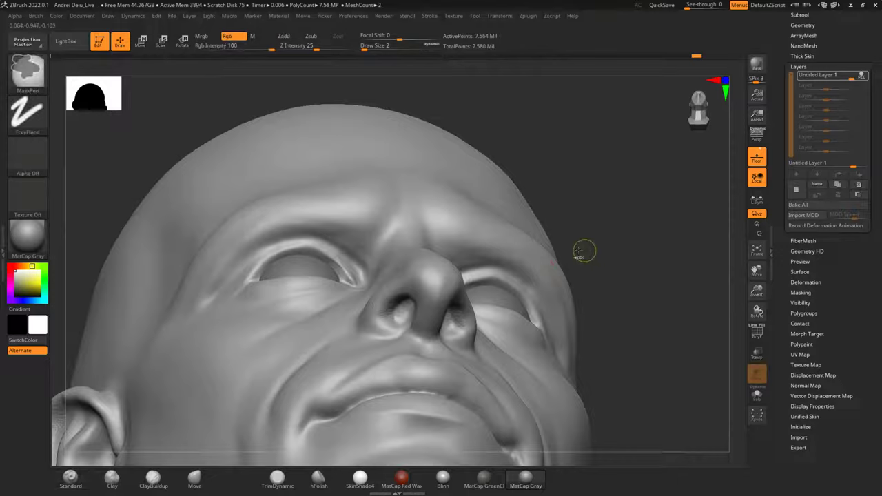
Set the Standard brush to the FreeHand stroke with Alpha 01.
{"action": "left_click", "coordinate": [17, 119]}
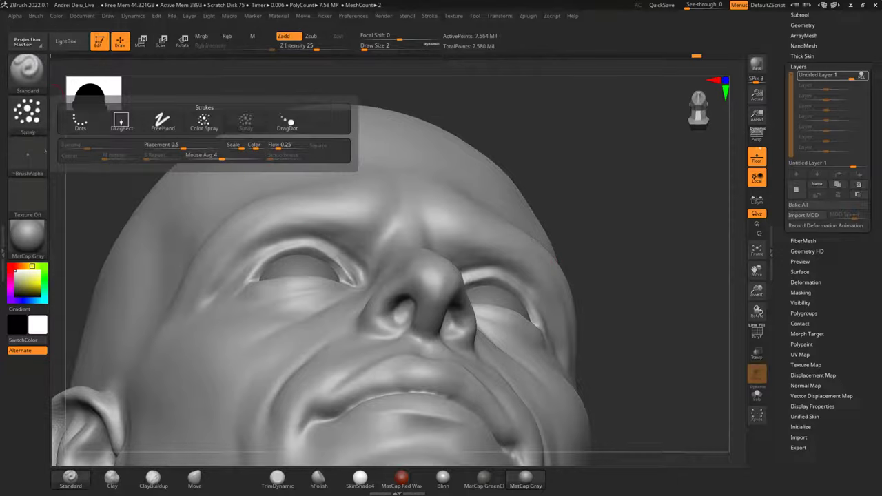
{"action": "left_click", "coordinate": [36, 118]}
{"action": "left_click", "coordinate": [162, 121]}
{"action": "left_click", "coordinate": [28, 155]}
{"action": "left_click", "coordinate": [138, 167]}
Sculpt the inner surfaces of both nostrils from below and smooth the strokes.
{"action": "left_click_drag", "start_coordinate": [609, 187], "coordinate": [598, 166]}
{"action": "left_click_drag", "start_coordinate": [623, 238], "coordinate": [575, 227]}
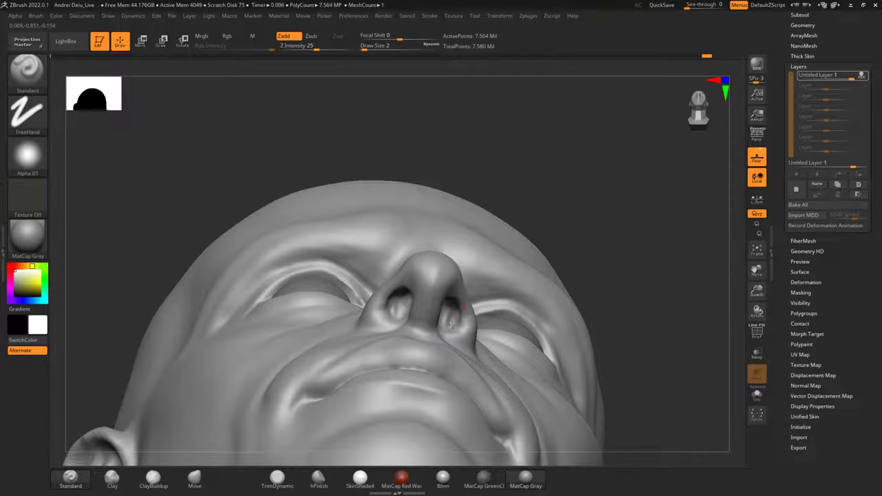
{"action": "mouse_move", "coordinate": [459, 326]}
{"action": "left_mouse_down", "text": "shift"}
{"action": "mouse_move", "coordinate": [454, 306]}
{"action": "mouse_move", "coordinate": [455, 314]}
{"action": "left_mouse_up", "text": "shift"}
{"action": "mouse_move", "coordinate": [588, 232]}
{"action": "left_mouse_down"}
{"action": "mouse_move", "coordinate": [569, 208]}
{"action": "mouse_move", "coordinate": [593, 231]}
{"action": "mouse_move", "coordinate": [430, 260]}
{"action": "left_mouse_up"}
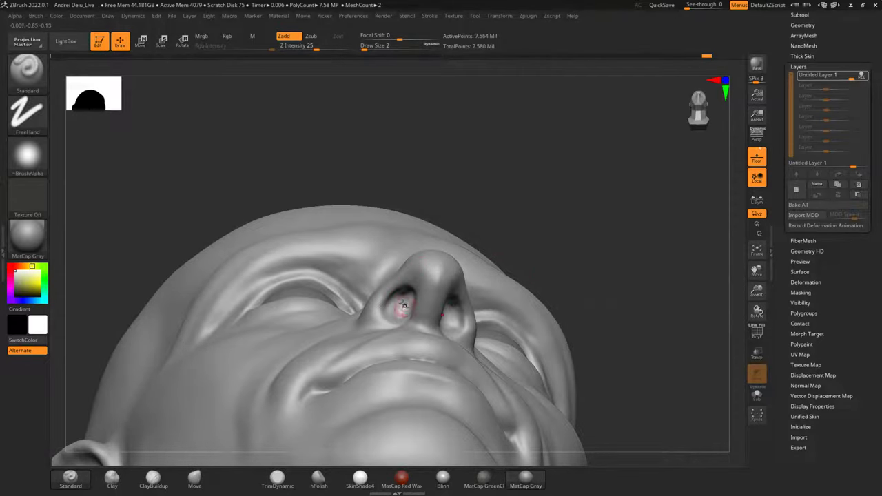
{"action": "left_click_drag", "start_coordinate": [404, 304], "coordinate": [392, 312]}
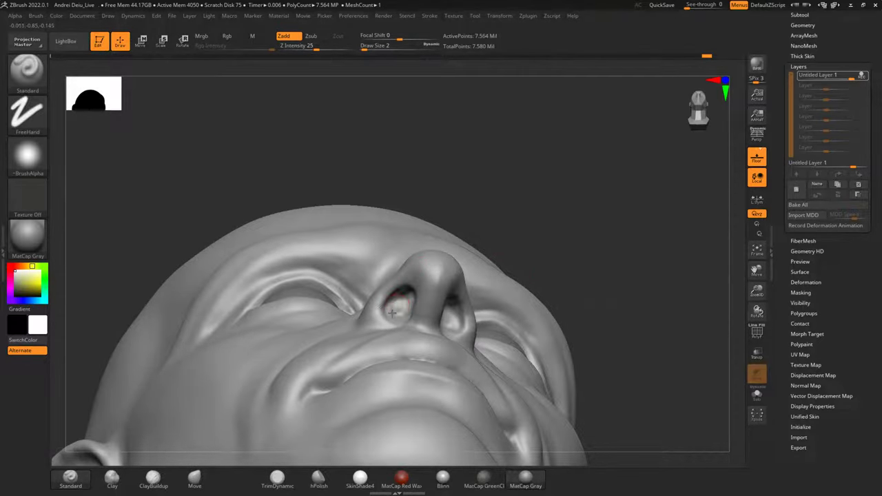
{"action": "mouse_move", "coordinate": [555, 219]}
{"action": "left_mouse_down"}
{"action": "mouse_move", "coordinate": [524, 222]}
{"action": "mouse_move", "coordinate": [535, 217]}
{"action": "mouse_move", "coordinate": [534, 229]}
{"action": "left_mouse_up"}
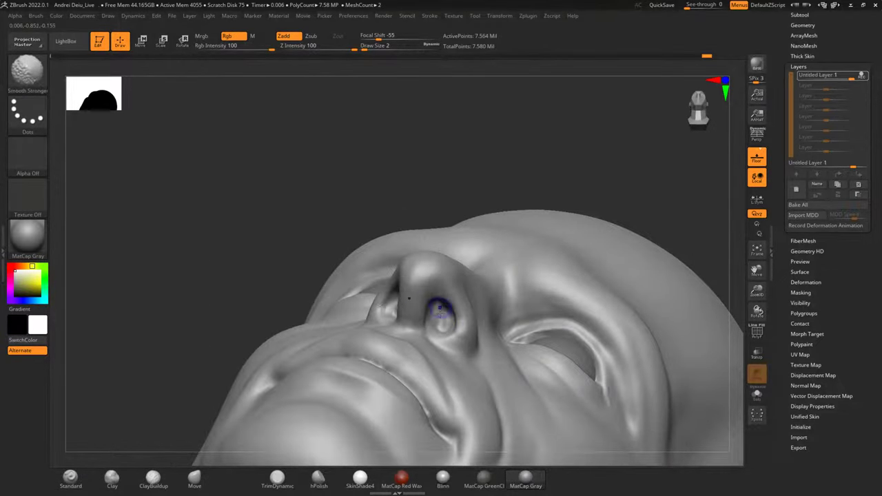
{"action": "mouse_move", "coordinate": [249, 182]}
{"action": "left_mouse_down"}
{"action": "mouse_move", "coordinate": [303, 266]}
{"action": "mouse_move", "coordinate": [337, 276]}
{"action": "left_mouse_up"}
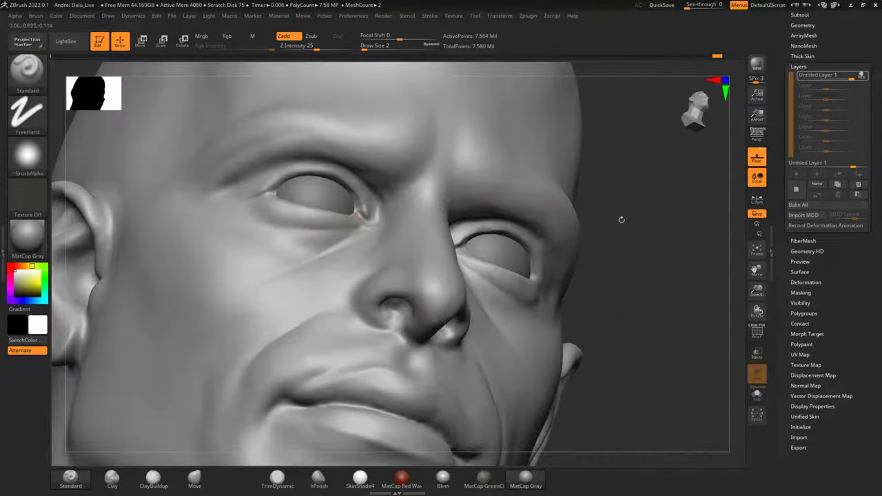
Switch to the DamStandard brush, try a crease around the back of the nostril wing, and undo the stroke.
{"action": "left_click_drag", "start_coordinate": [620, 219], "coordinate": [625, 265], "text": "shift"}
{"action": "left_click_drag", "start_coordinate": [93, 359], "coordinate": [197, 341]}
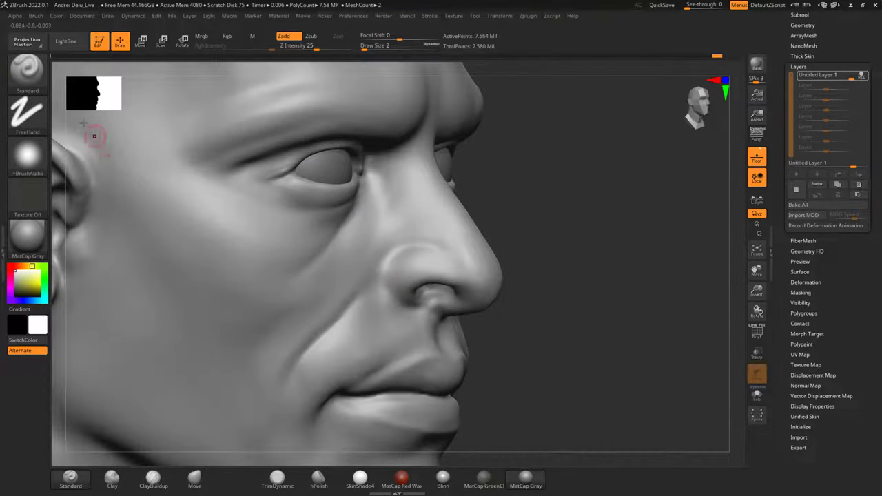
{"action": "left_click", "coordinate": [28, 69]}
{"action": "left_click", "coordinate": [175, 183]}
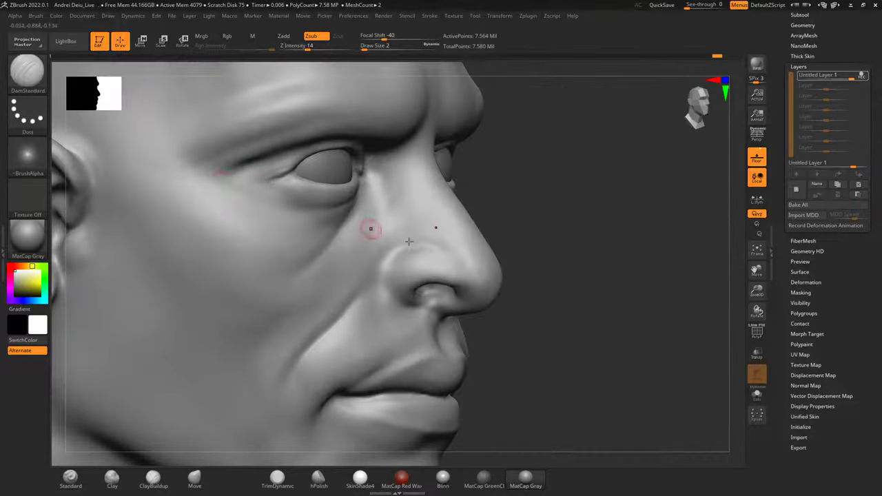
{"action": "left_click_drag", "start_coordinate": [386, 279], "coordinate": [386, 280]}
{"action": "key", "text": "ctrl+z"}
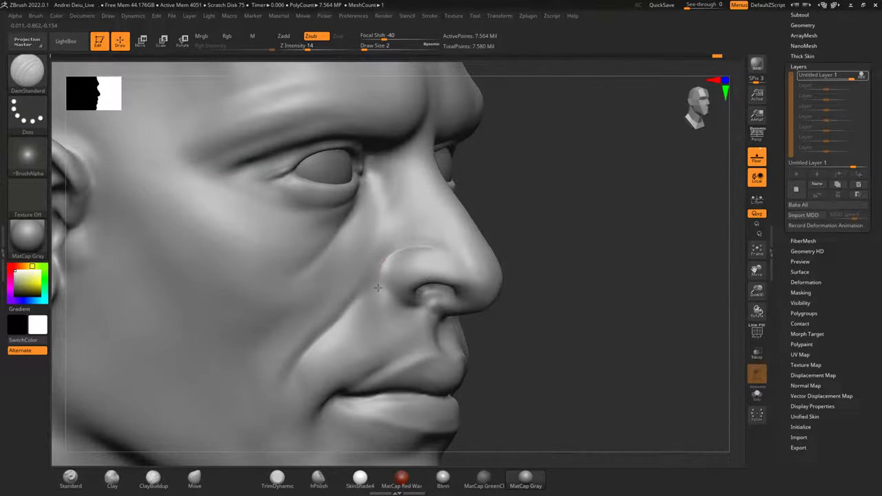
Examine the nose, lips and jaw from side, front and three-quarter views, as well as the whole head.
{"action": "left_click_drag", "start_coordinate": [558, 297], "coordinate": [331, 310]}
{"action": "mouse_move", "coordinate": [200, 337]}
{"action": "left_mouse_down", "text": "shift"}
{"action": "mouse_move", "coordinate": [147, 356]}
{"action": "mouse_move", "coordinate": [144, 348]}
{"action": "mouse_move", "coordinate": [303, 365]}
{"action": "left_mouse_up", "text": "shift"}
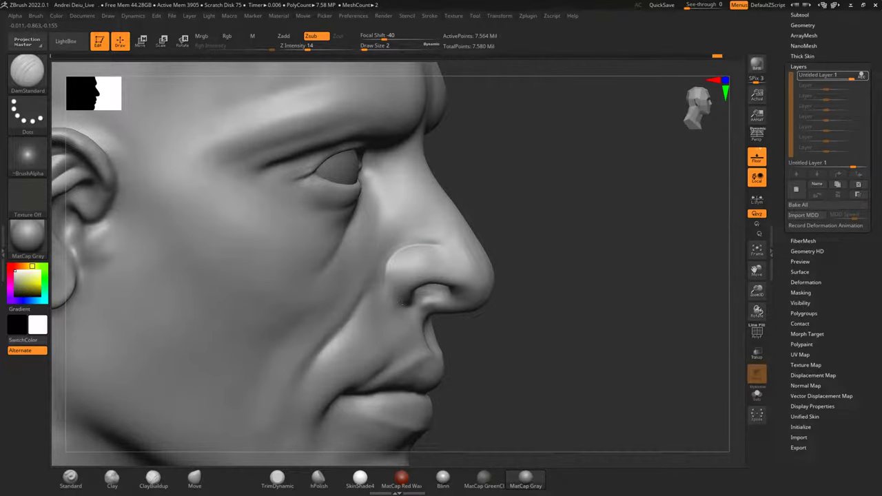
{"action": "left_click_drag", "start_coordinate": [591, 266], "coordinate": [400, 286]}
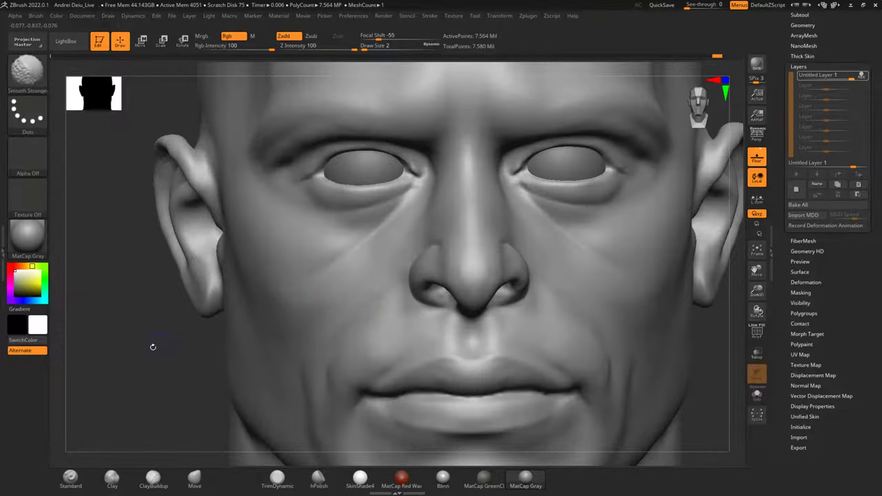
{"action": "left_click_drag", "start_coordinate": [152, 347], "coordinate": [147, 360], "text": "shift"}
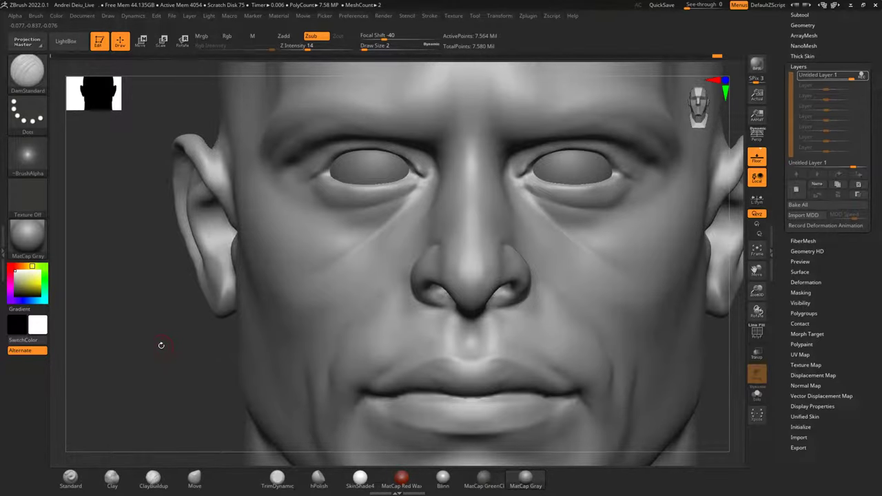
{"action": "mouse_move", "coordinate": [161, 342]}
{"action": "left_mouse_down", "text": "alt"}
{"action": "mouse_move", "coordinate": [153, 306]}
{"action": "mouse_move", "coordinate": [129, 305]}
{"action": "mouse_move", "coordinate": [182, 311]}
{"action": "left_mouse_up", "text": "alt"}
{"action": "mouse_move", "coordinate": [579, 205]}
{"action": "left_mouse_down", "text": "alt"}
{"action": "mouse_move", "coordinate": [586, 244]}
{"action": "mouse_move", "coordinate": [552, 248]}
{"action": "left_mouse_up", "text": "alt"}
{"action": "key", "text": "shift"}
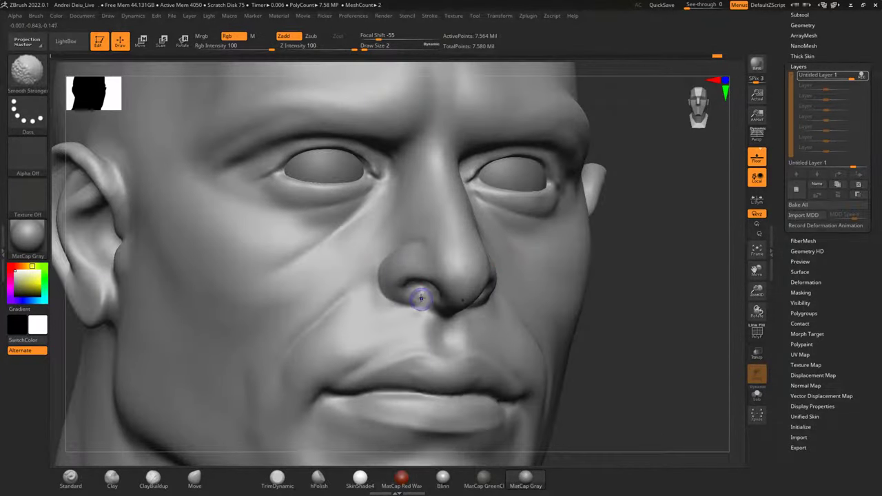
{"action": "left_click_drag", "start_coordinate": [615, 263], "coordinate": [584, 268], "text": "shift"}
{"action": "left_click_drag", "start_coordinate": [97, 374], "coordinate": [115, 303], "text": "alt"}
{"action": "left_click_drag", "start_coordinate": [116, 339], "coordinate": [115, 313], "text": "alt"}
{"action": "left_click_drag", "start_coordinate": [134, 330], "coordinate": [144, 330]}
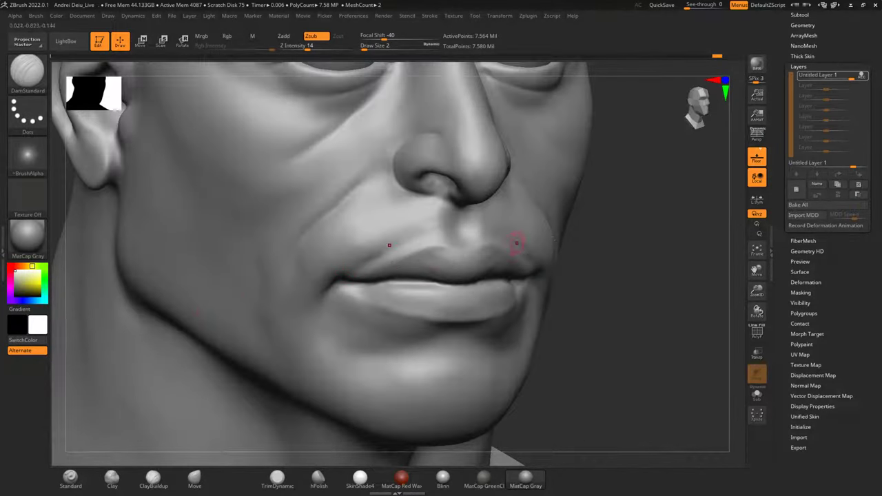
{"action": "left_click_drag", "start_coordinate": [635, 221], "coordinate": [607, 307], "text": "alt"}
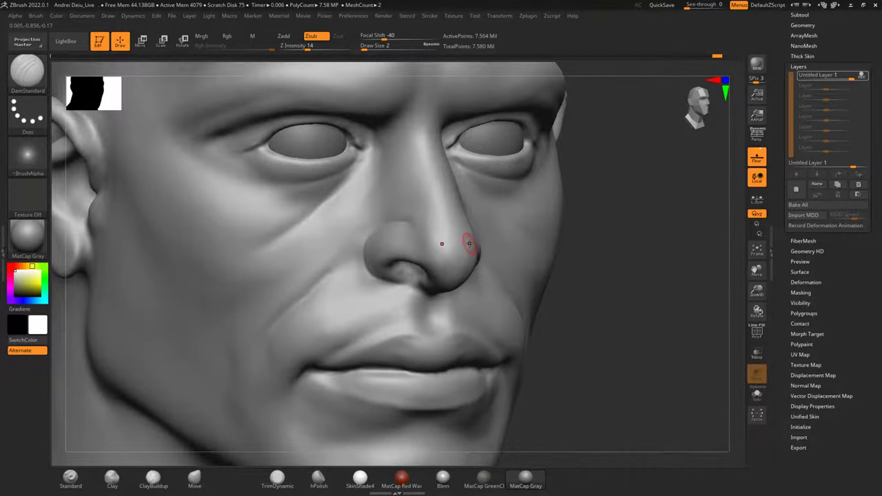
{"action": "scroll", "coordinate": [469, 244], "scroll_direction": "down", "scroll_amount": 6}
{"action": "left_click_drag", "start_coordinate": [627, 246], "coordinate": [590, 210], "text": "alt"}
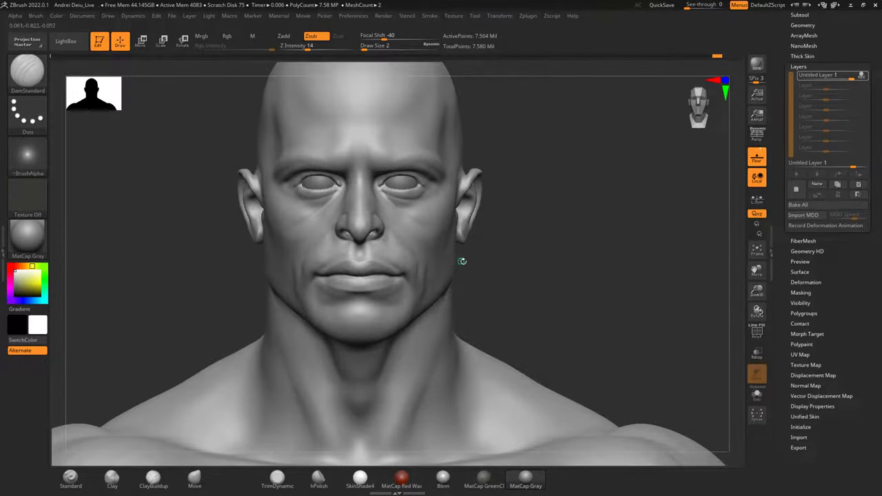
Save the project in the Zbrush_files folder, replacing the existing file of the same name.
{"action": "left_click_drag", "start_coordinate": [552, 267], "coordinate": [559, 259]}
{"action": "key", "text": "ctrl+s"}
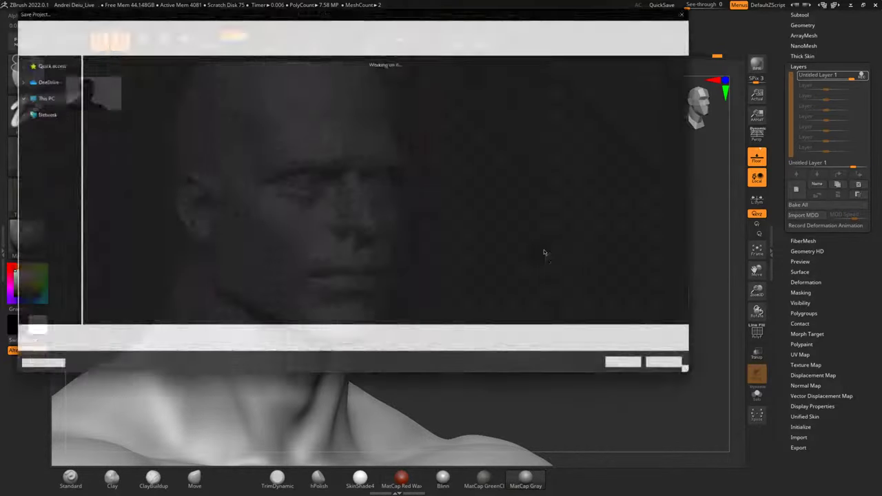
{"action": "left_click", "coordinate": [644, 375]}
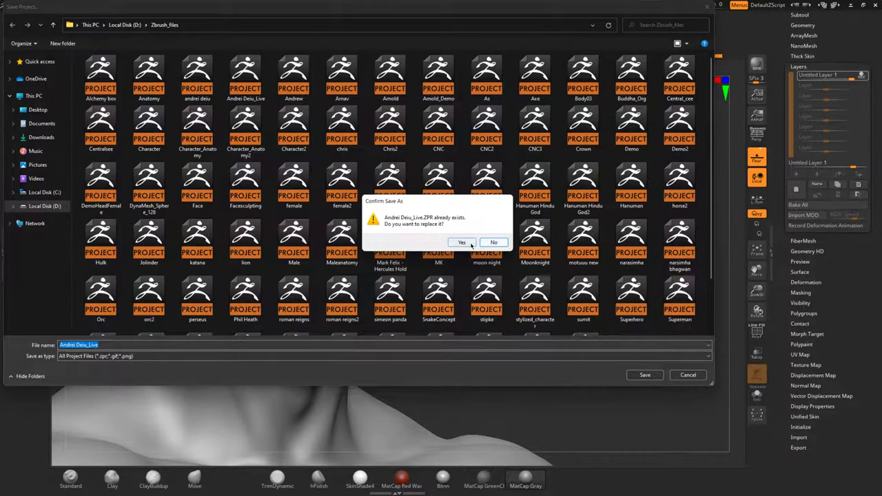
{"action": "left_click", "coordinate": [468, 242]}
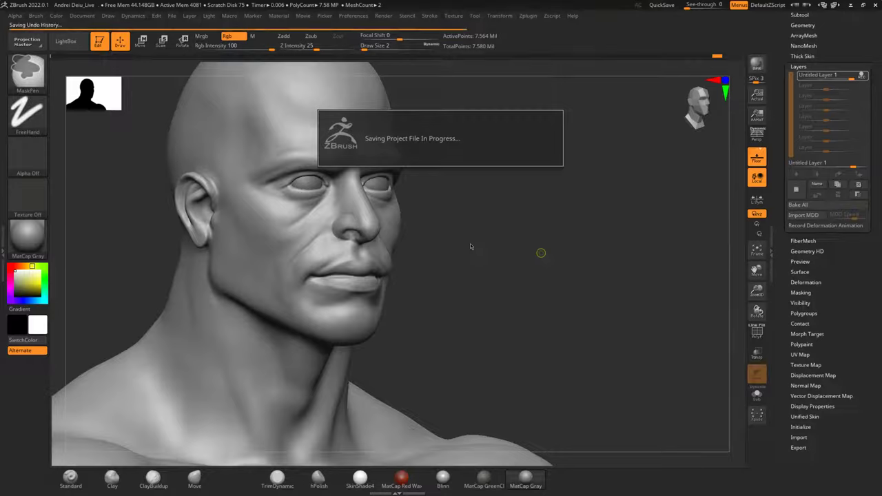
Stop recording on Untitled Layer 1 and look over the subtool list.
{"action": "left_click", "coordinate": [863, 75]}
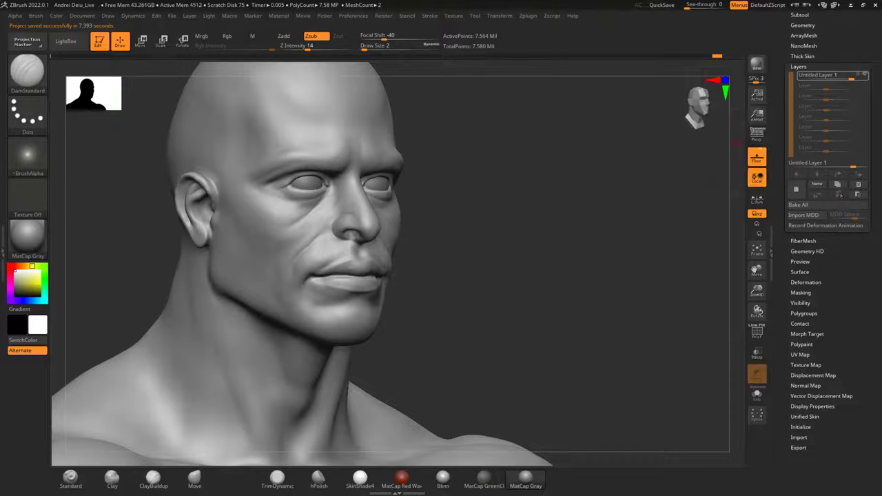
{"action": "left_click_drag", "start_coordinate": [849, 56], "coordinate": [851, 134]}
{"action": "left_click", "coordinate": [799, 92]}
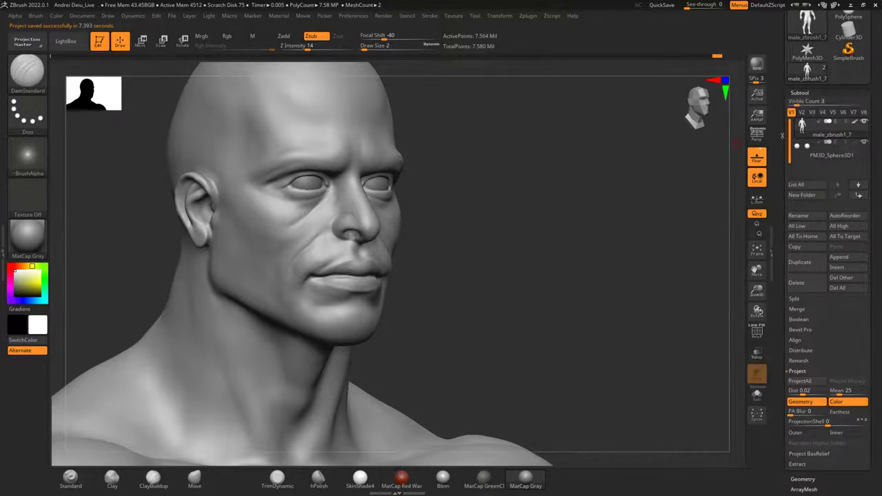
{"action": "left_click_drag", "start_coordinate": [876, 333], "coordinate": [869, 280]}
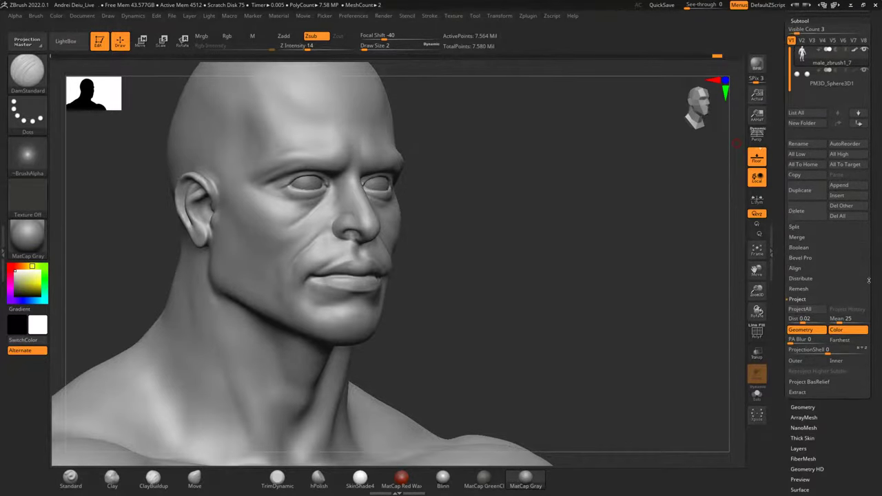
{"action": "scroll", "coordinate": [868, 280], "scroll_direction": "up", "scroll_amount": 2}
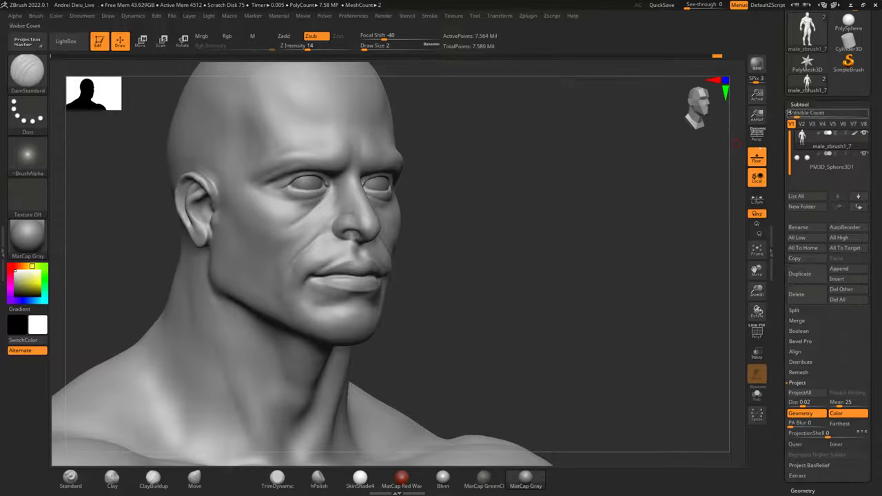
{"action": "left_click_drag", "start_coordinate": [797, 106], "coordinate": [796, 104]}
{"action": "left_click", "coordinate": [794, 102]}
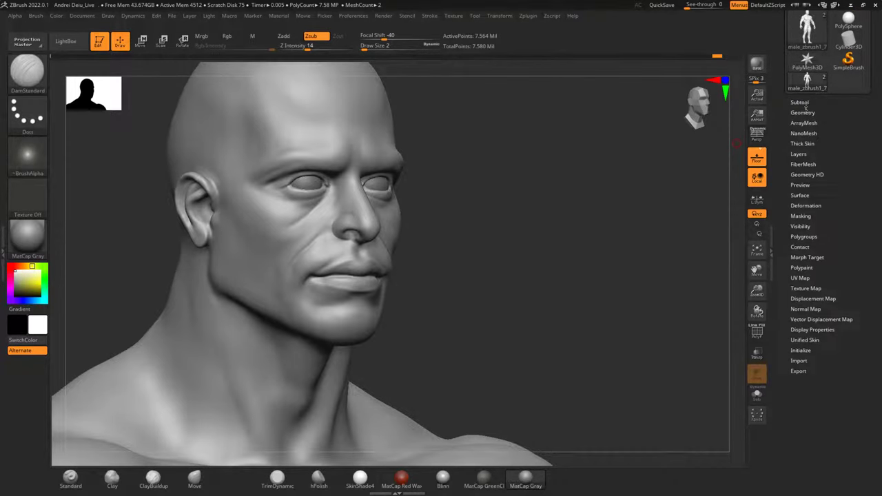
Divide the body mesh once more, to subdivision level 6.
{"action": "left_click", "coordinate": [802, 113]}
{"action": "left_click", "coordinate": [800, 198]}
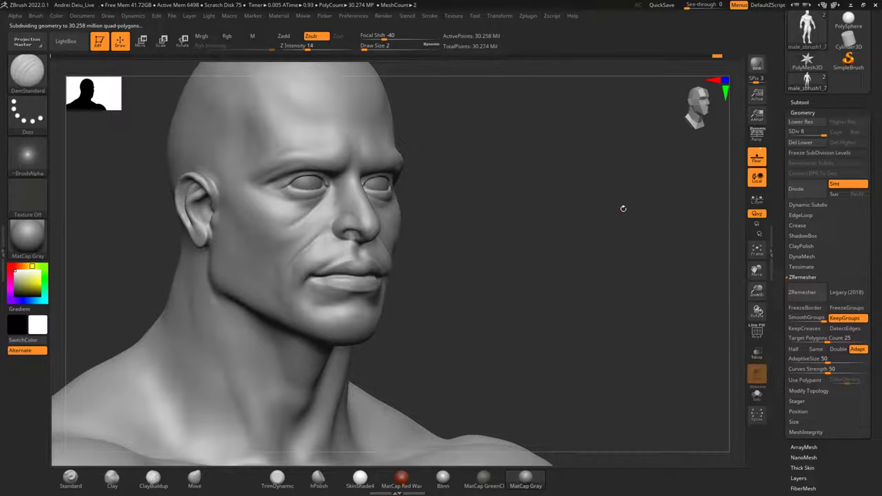
{"action": "left_click_drag", "start_coordinate": [573, 224], "coordinate": [522, 261]}
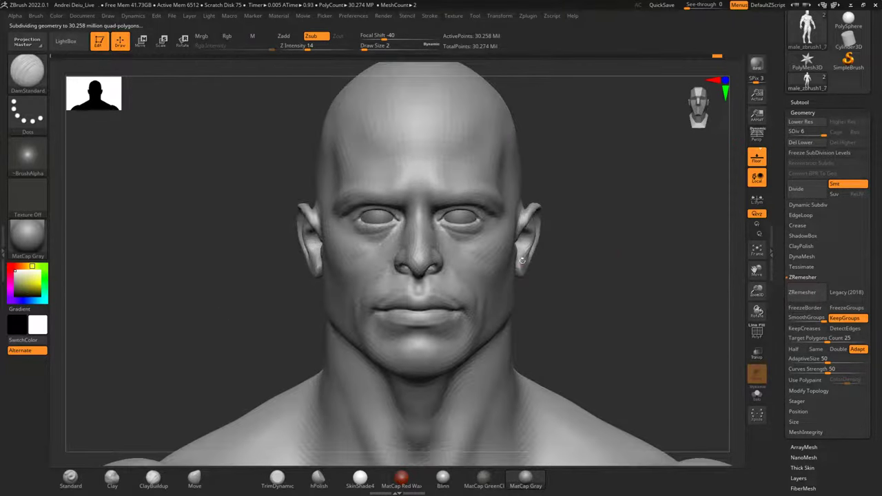
{"action": "scroll", "coordinate": [491, 266], "scroll_direction": "up", "scroll_amount": 8}
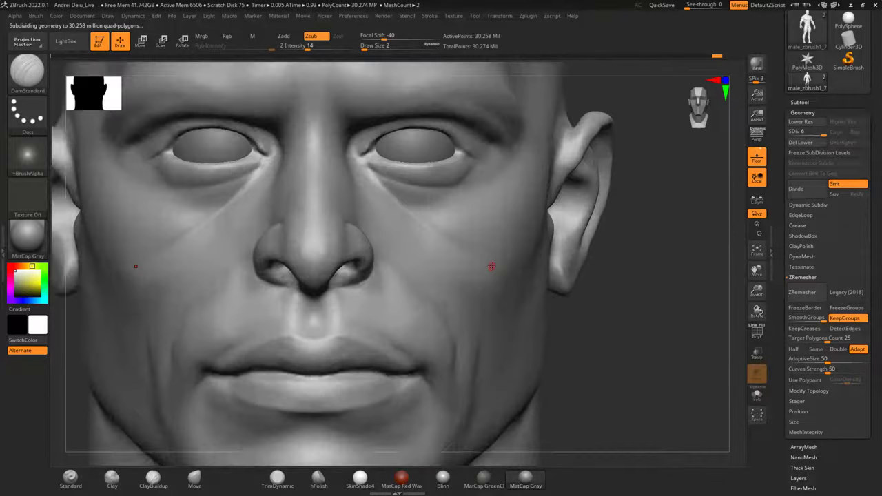
{"action": "left_click_drag", "start_coordinate": [623, 344], "coordinate": [655, 279], "text": "alt"}
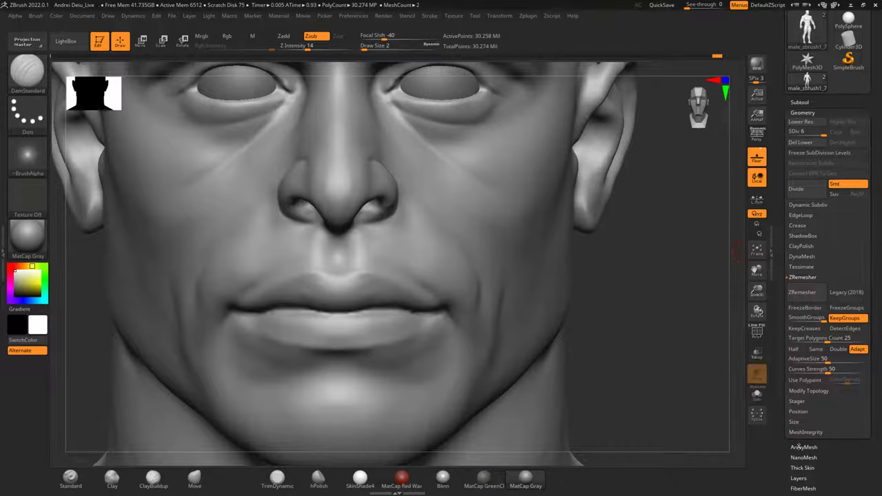
Turn recording back on for Untitled Layer 1.
{"action": "left_click", "coordinate": [798, 478]}
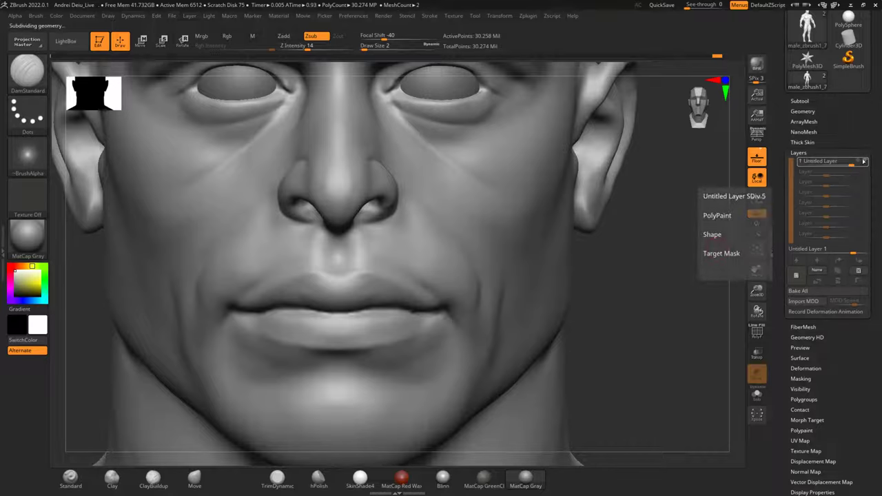
{"action": "left_click", "coordinate": [863, 161]}
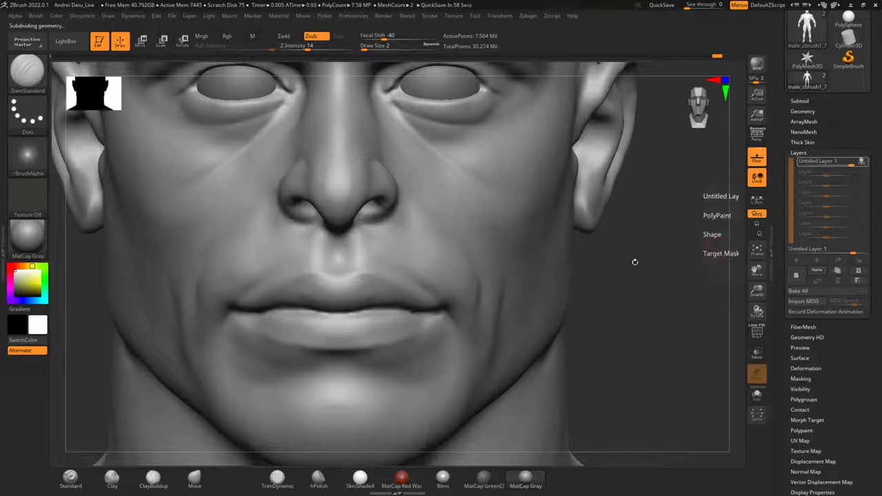
{"action": "mouse_move", "coordinate": [655, 255]}
{"action": "left_mouse_down"}
{"action": "mouse_move", "coordinate": [587, 247]}
{"action": "mouse_move", "coordinate": [661, 258]}
{"action": "left_mouse_up"}
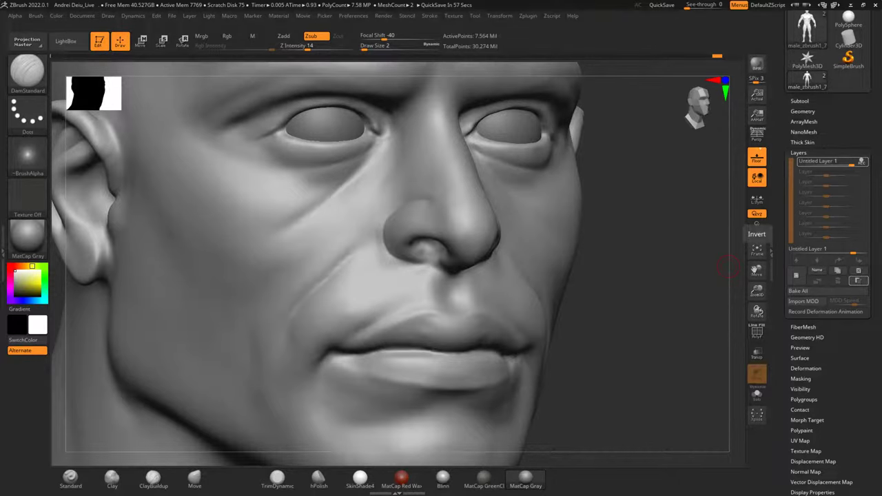
{"action": "left_click_drag", "start_coordinate": [646, 221], "coordinate": [640, 287]}
{"action": "left_click_drag", "start_coordinate": [610, 257], "coordinate": [640, 278], "text": "shift"}
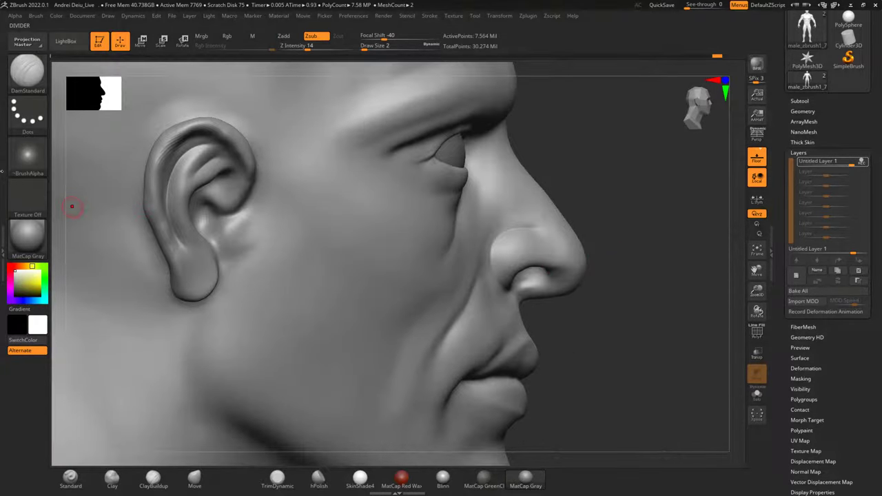
Set up the Standard brush with Alpha 40, the Spray stroke and Zsub for carving skin pores.
{"action": "left_click", "coordinate": [70, 479]}
{"action": "left_click", "coordinate": [35, 168]}
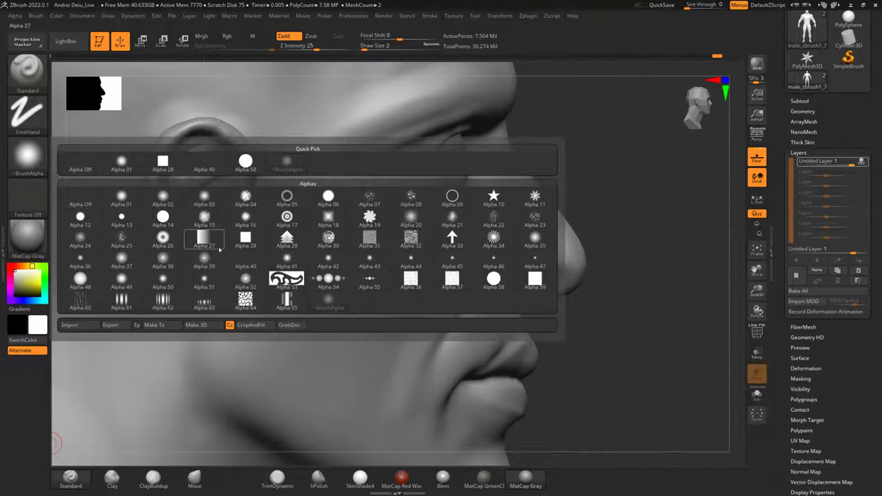
{"action": "left_click", "coordinate": [493, 237]}
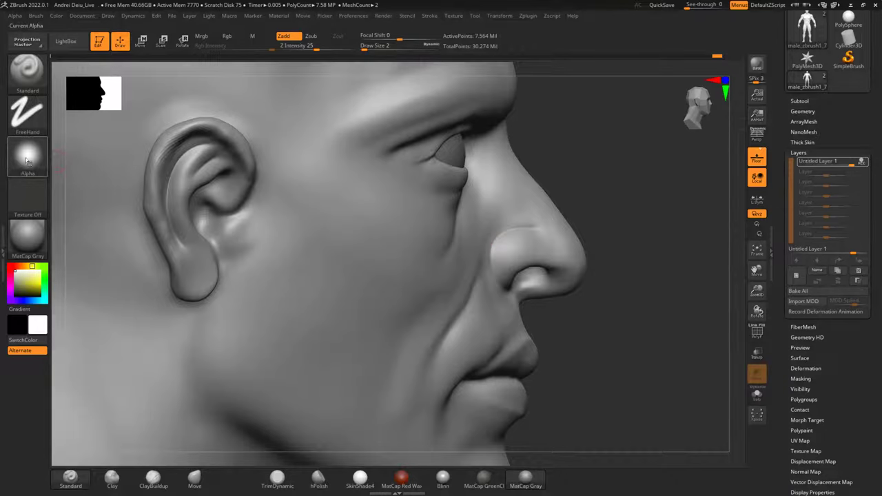
{"action": "left_click", "coordinate": [27, 155]}
{"action": "left_click", "coordinate": [245, 261]}
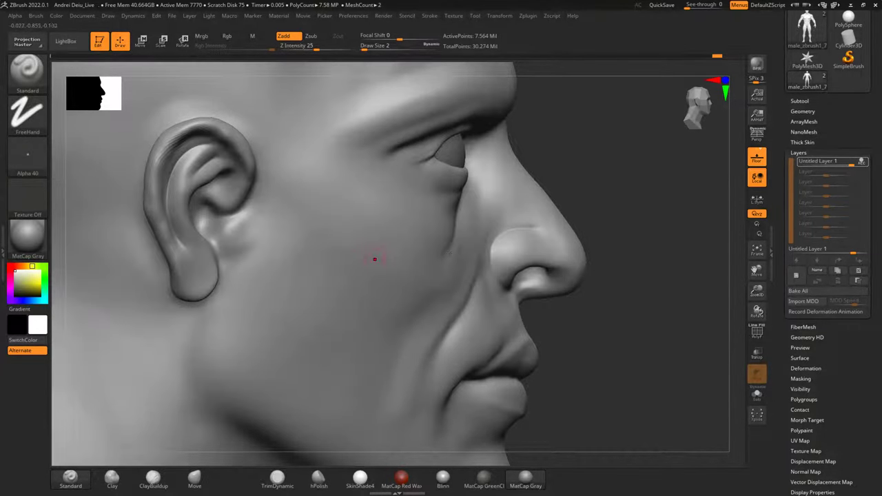
{"action": "left_click", "coordinate": [28, 112]}
{"action": "left_click", "coordinate": [245, 121]}
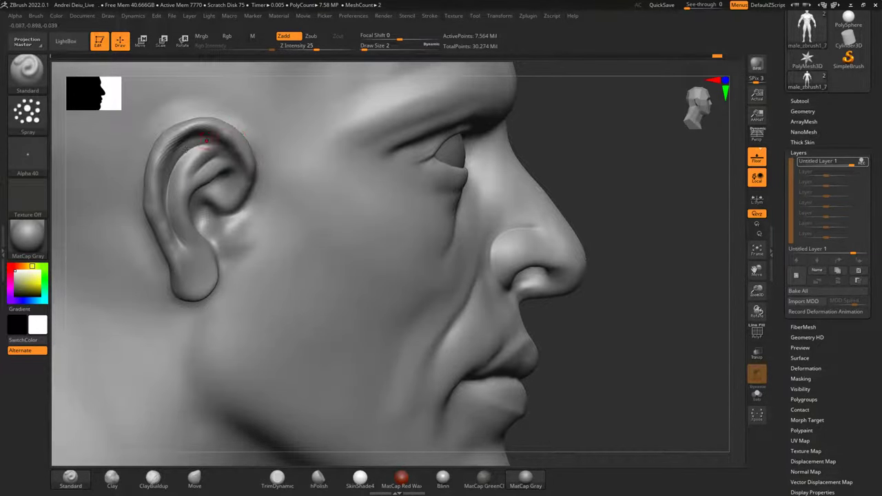
{"action": "key", "text": "ctrl+z"}
{"action": "left_click", "coordinate": [311, 36]}
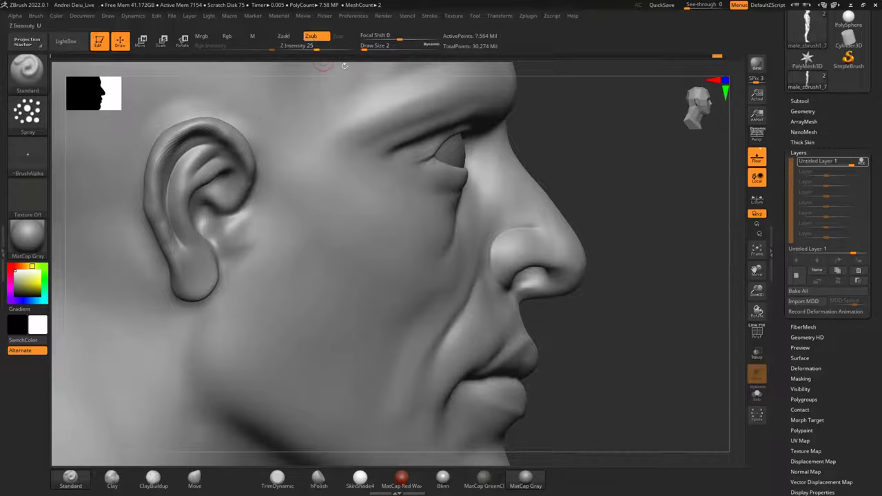
Enlarge the brush to a draw size of about 5.75, test-spray pores on the cheek by the ear, and undo the strokes.
{"action": "left_click_drag", "start_coordinate": [624, 160], "coordinate": [624, 142], "text": "alt"}
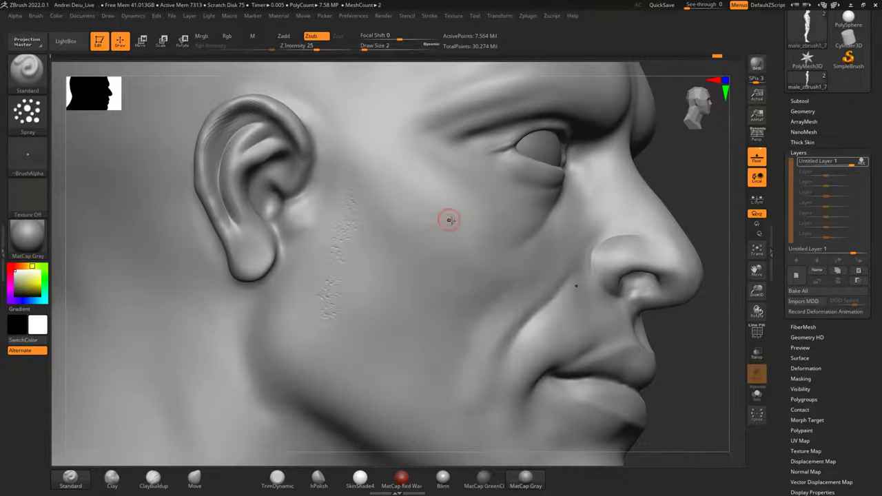
{"action": "key", "text": "space"}
{"action": "left_click_drag", "start_coordinate": [452, 222], "coordinate": [453, 224]}
{"action": "mouse_move", "coordinate": [414, 188]}
{"action": "left_mouse_down"}
{"action": "mouse_move", "coordinate": [354, 335]}
{"action": "mouse_move", "coordinate": [395, 216]}
{"action": "left_mouse_up"}
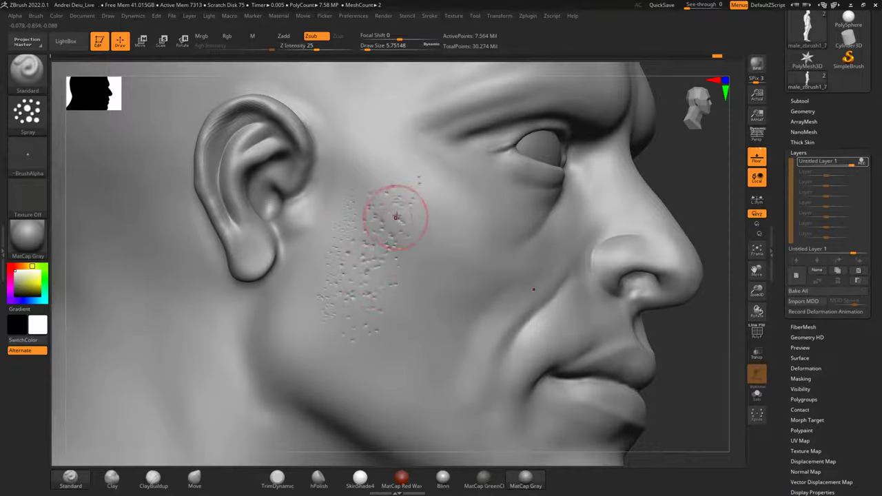
{"action": "key", "text": "ctrl+z"}
{"action": "key", "text": "ctrl+z"}
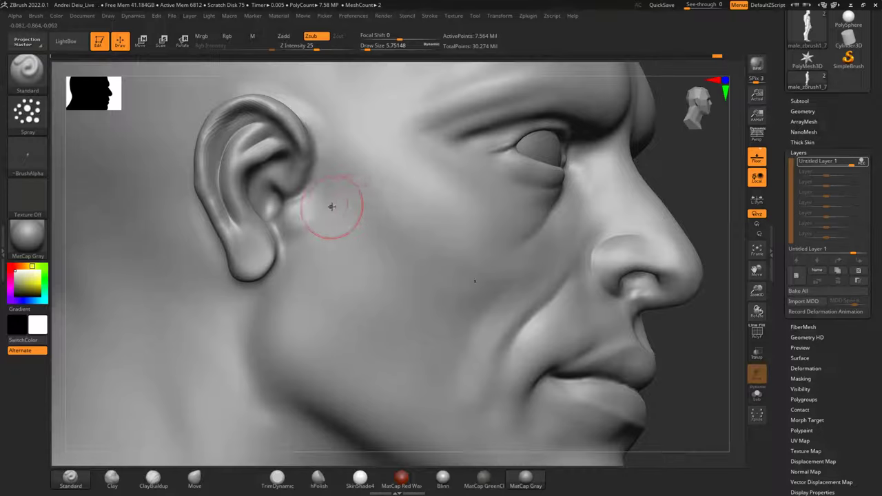
Try the Color Spray stroke on the cheek in front of the ear and undo it.
{"action": "left_click", "coordinate": [28, 119]}
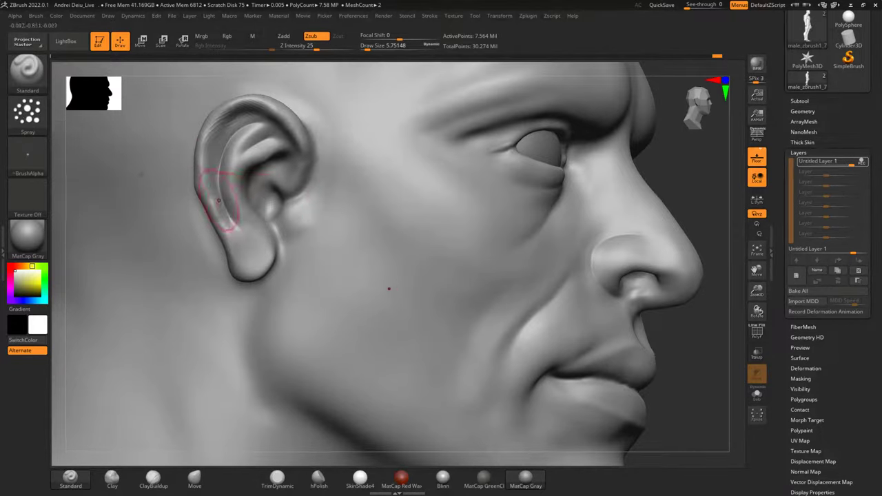
{"action": "left_click", "coordinate": [20, 114]}
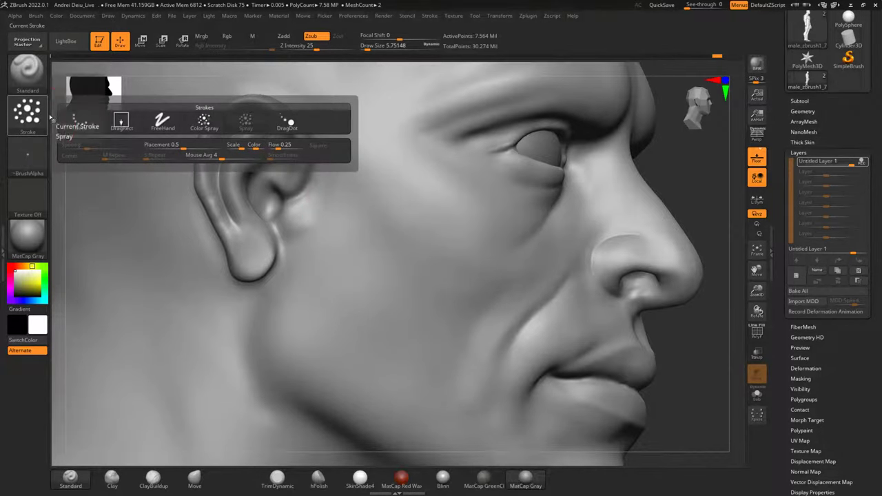
{"action": "left_click", "coordinate": [203, 127]}
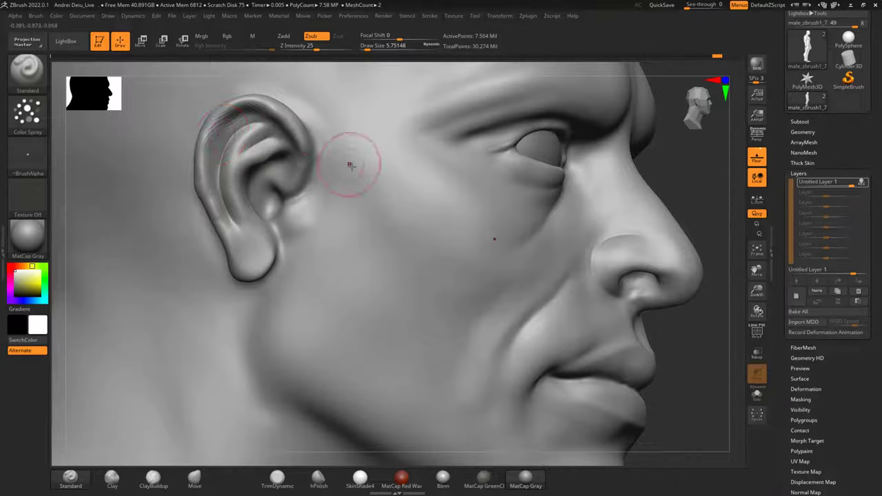
{"action": "left_click_drag", "start_coordinate": [380, 181], "coordinate": [358, 286]}
{"action": "left_click_drag", "start_coordinate": [701, 180], "coordinate": [717, 188]}
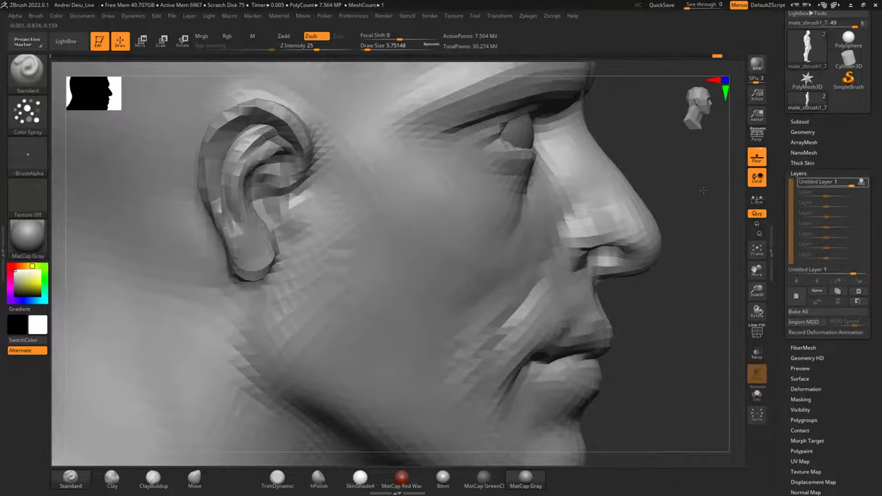
{"action": "key", "text": "ctrl+z"}
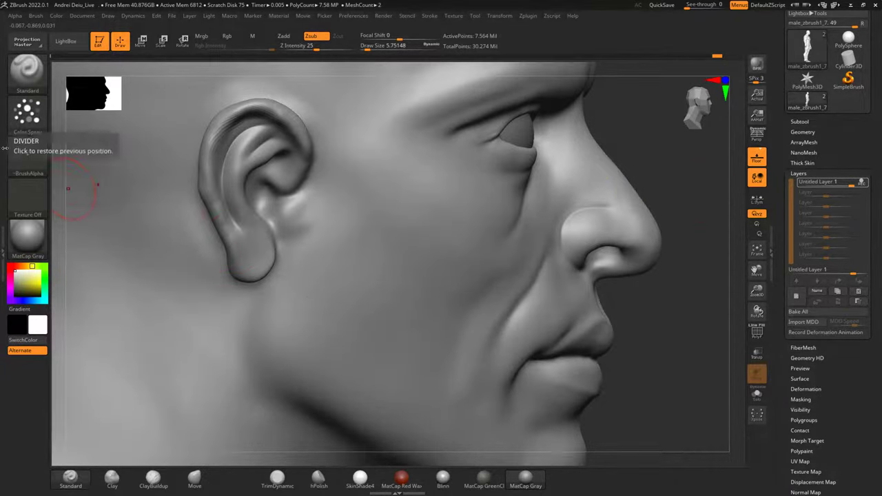
Try Alpha 47 with the Color Spray stroke on the cheek and undo the result.
{"action": "left_click", "coordinate": [28, 159]}
{"action": "mouse_move", "coordinate": [238, 267]}
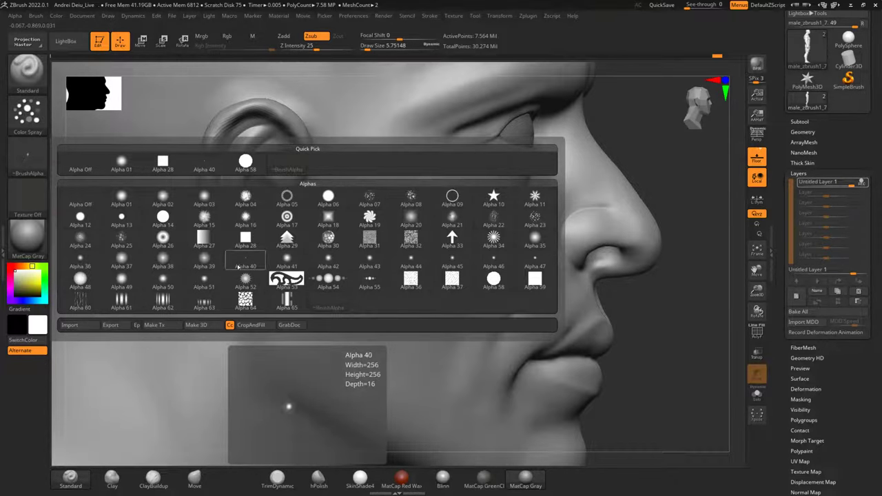
{"action": "left_click", "coordinate": [535, 260]}
{"action": "left_click_drag", "start_coordinate": [388, 240], "coordinate": [324, 335]}
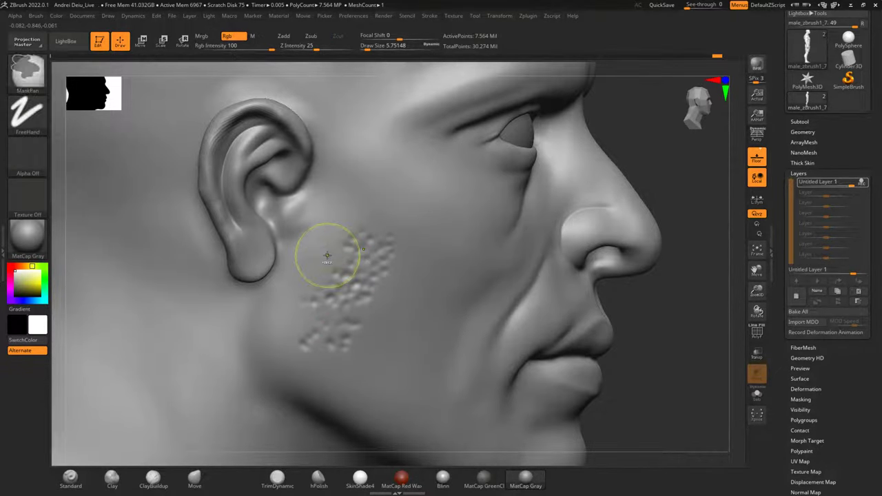
{"action": "key", "text": "ctrl+z"}
Switch back to the Spray stroke and Alpha 40, spray pores over the cheek beside the ear, and undo the last stroke towards the nose.
{"action": "left_click", "coordinate": [29, 117]}
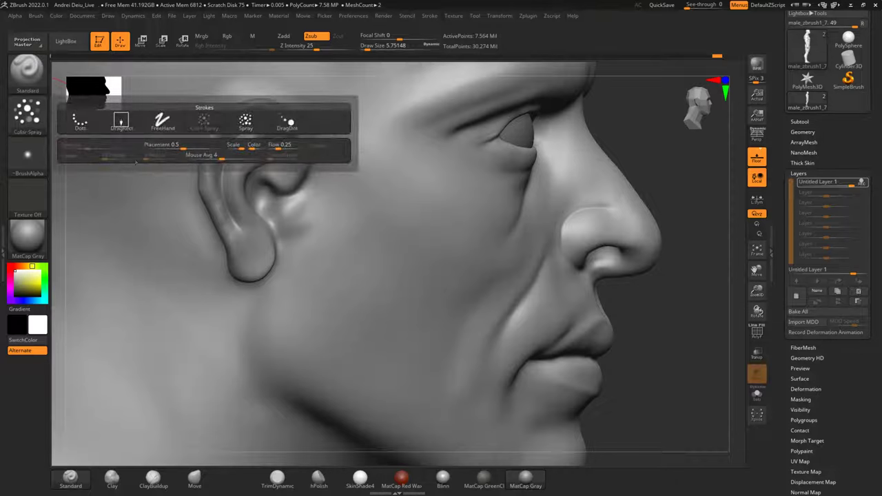
{"action": "left_click", "coordinate": [28, 116]}
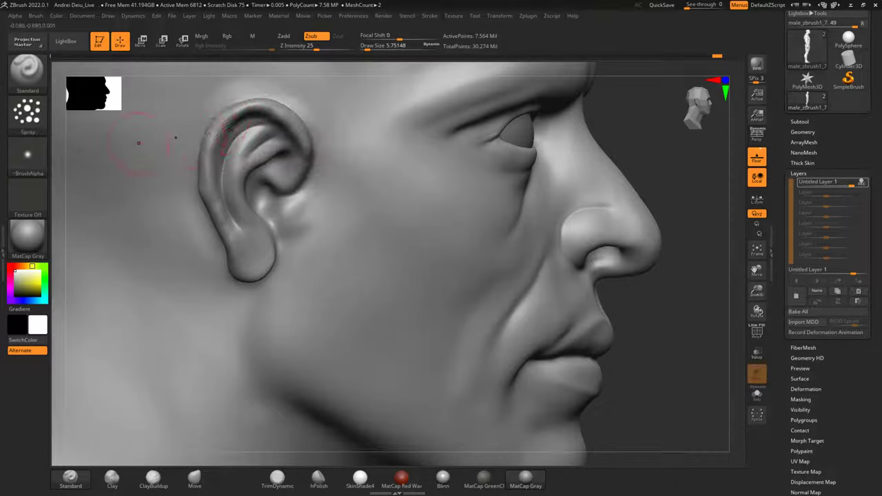
{"action": "left_click", "coordinate": [28, 156]}
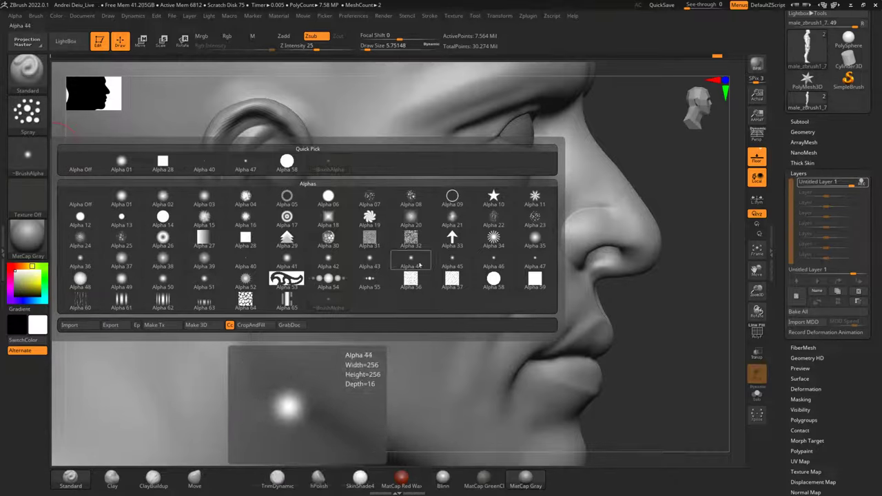
{"action": "left_click", "coordinate": [246, 262]}
{"action": "mouse_move", "coordinate": [353, 200]}
{"action": "left_mouse_down"}
{"action": "mouse_move", "coordinate": [331, 259]}
{"action": "mouse_move", "coordinate": [405, 204]}
{"action": "mouse_move", "coordinate": [390, 260]}
{"action": "left_mouse_up"}
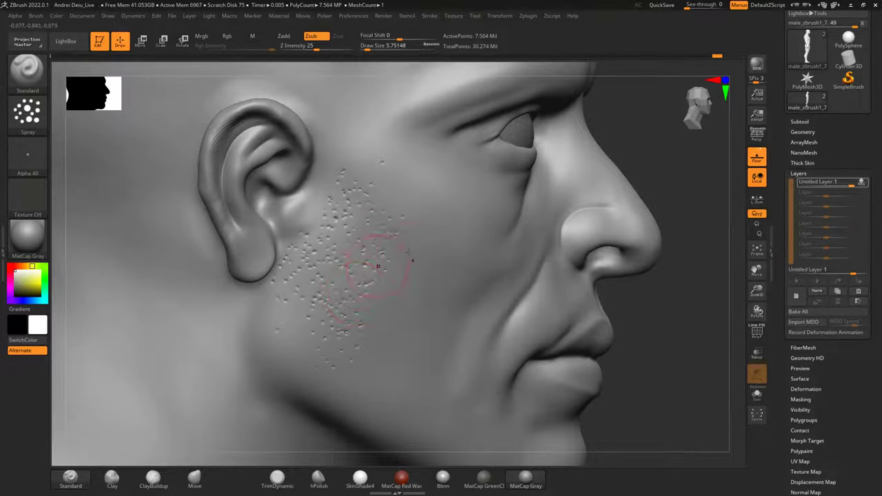
{"action": "left_click_drag", "start_coordinate": [688, 300], "coordinate": [614, 301]}
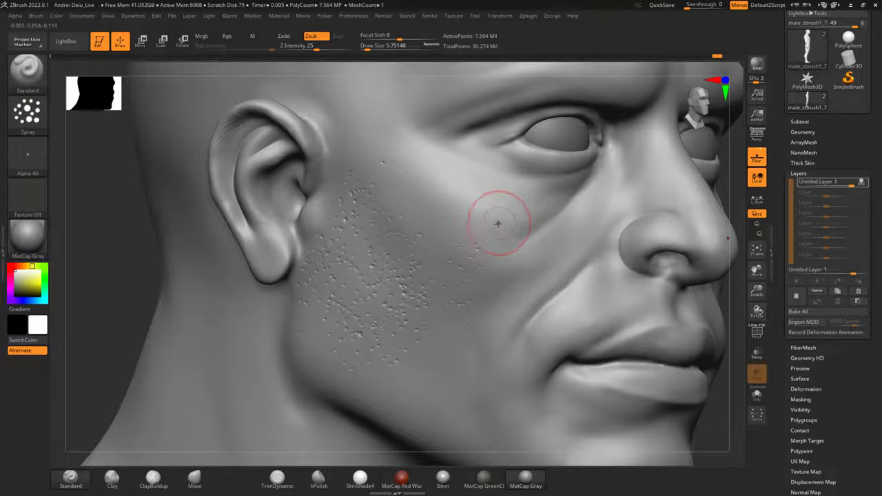
{"action": "key", "text": "ctrl"}
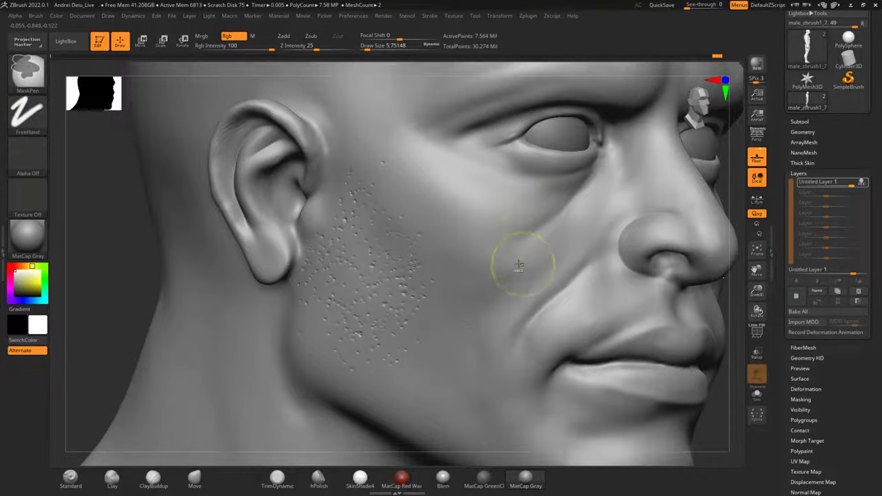
Undo the sprayed test pores on the cheek and turn recording back on for Untitled Layer 1.
{"action": "key", "text": "ctrl+z"}
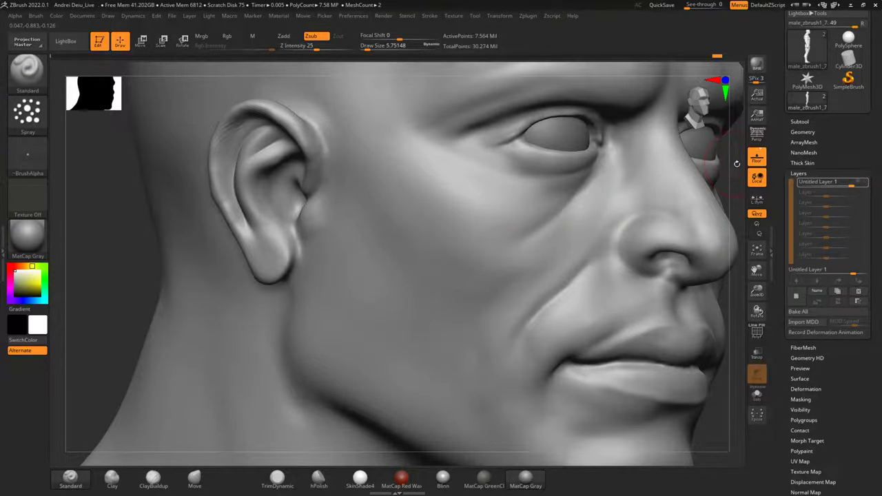
{"action": "left_click_drag", "start_coordinate": [737, 164], "coordinate": [762, 182]}
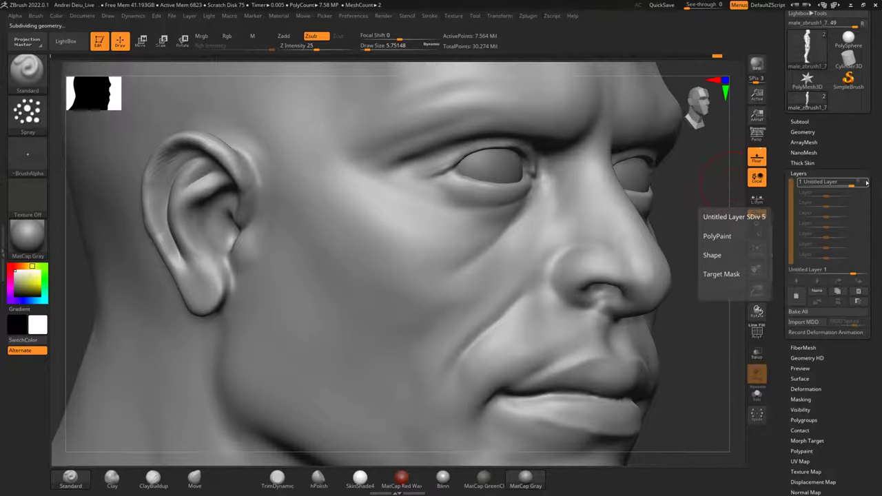
{"action": "mouse_move", "coordinate": [695, 220]}
{"action": "left_mouse_down"}
{"action": "mouse_move", "coordinate": [660, 225]}
{"action": "mouse_move", "coordinate": [686, 225]}
{"action": "left_mouse_up"}
Spray recessed skin pores over the cheek from the cheekbone down towards the jaw with the Standard brush.
{"action": "left_click_drag", "start_coordinate": [456, 238], "coordinate": [394, 287]}
{"action": "mouse_move", "coordinate": [362, 257]}
{"action": "left_mouse_down"}
{"action": "mouse_move", "coordinate": [394, 228]}
{"action": "mouse_move", "coordinate": [286, 218]}
{"action": "mouse_move", "coordinate": [480, 242]}
{"action": "mouse_move", "coordinate": [420, 305]}
{"action": "mouse_move", "coordinate": [438, 305]}
{"action": "left_mouse_up"}
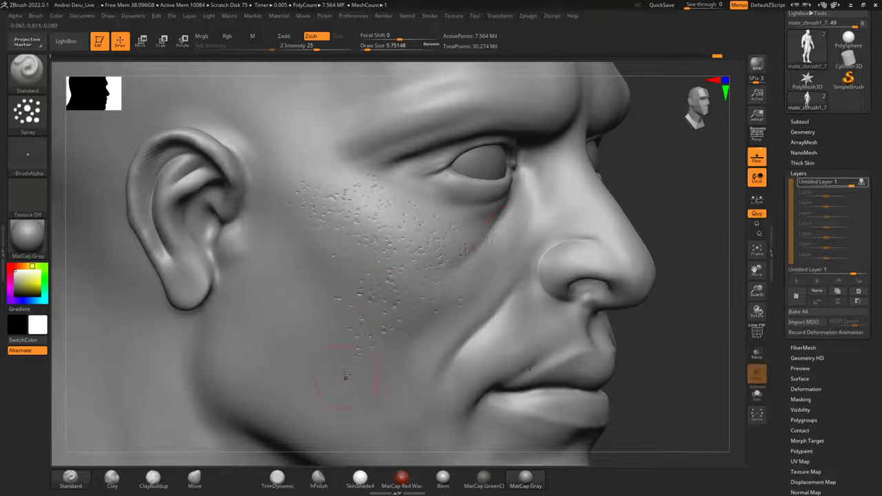
{"action": "mouse_move", "coordinate": [292, 332]}
{"action": "left_mouse_down"}
{"action": "mouse_move", "coordinate": [320, 220]}
{"action": "mouse_move", "coordinate": [346, 223]}
{"action": "mouse_move", "coordinate": [245, 277]}
{"action": "left_mouse_up"}
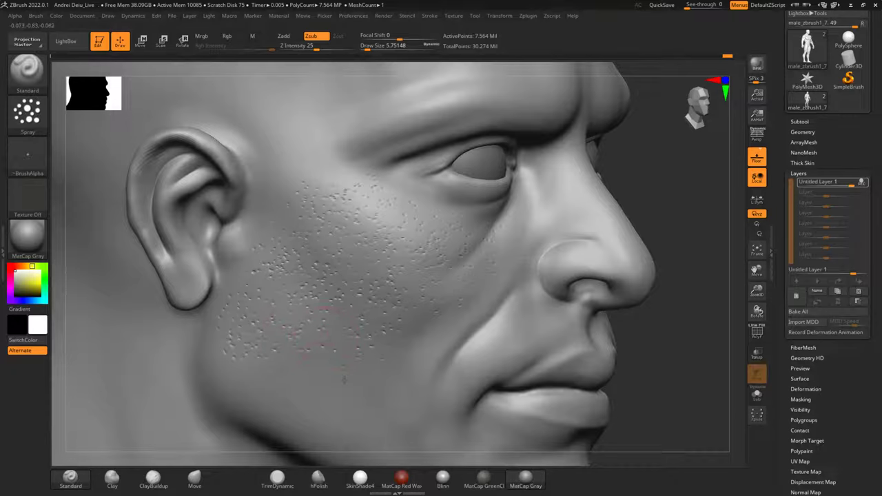
{"action": "left_click_drag", "start_coordinate": [251, 393], "coordinate": [338, 419]}
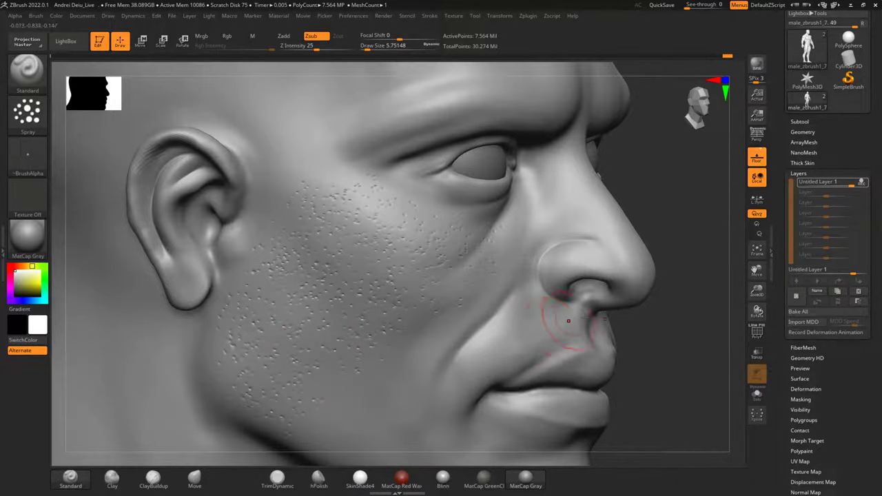
Extend the sprayed pores along the jawline, beside the mouth corner and along the nasolabial fold.
{"action": "mouse_move", "coordinate": [723, 355]}
{"action": "left_mouse_down", "text": "alt"}
{"action": "mouse_move", "coordinate": [721, 238]}
{"action": "mouse_move", "coordinate": [710, 254]}
{"action": "mouse_move", "coordinate": [679, 257]}
{"action": "left_mouse_up", "text": "alt"}
{"action": "mouse_move", "coordinate": [175, 271]}
{"action": "left_mouse_down", "text": "shift"}
{"action": "mouse_move", "coordinate": [177, 292]}
{"action": "mouse_move", "coordinate": [167, 270]}
{"action": "mouse_move", "coordinate": [268, 277]}
{"action": "left_mouse_up", "text": "shift"}
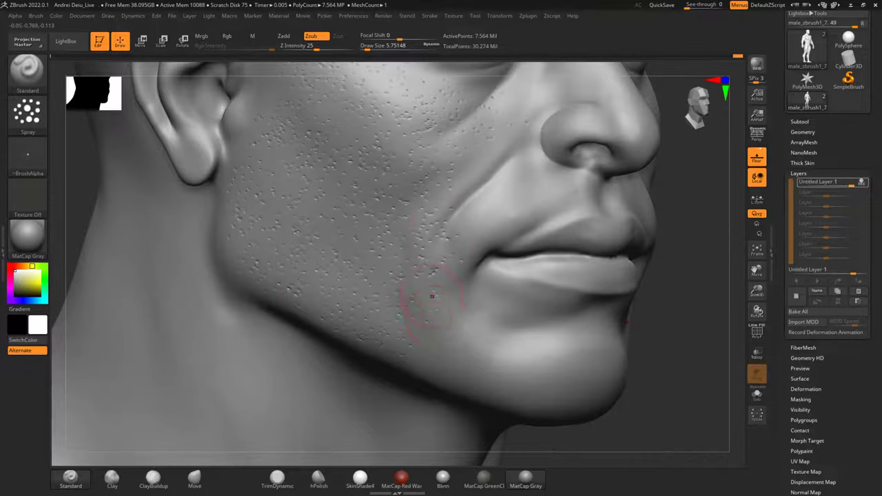
{"action": "left_click_drag", "start_coordinate": [668, 206], "coordinate": [640, 282], "text": "alt"}
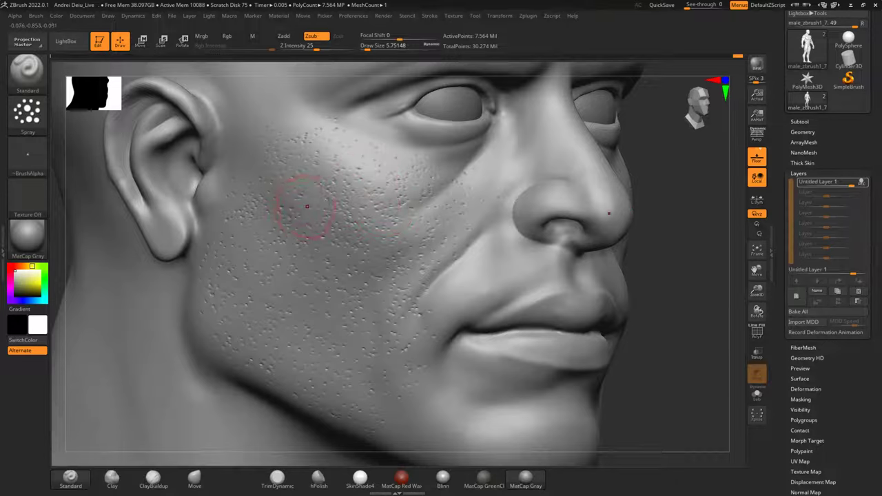
Try to smooth the pores on the upper cheek with the Smooth Stronger brush.
{"action": "key", "text": "shift"}
{"action": "key", "text": "ctrl"}
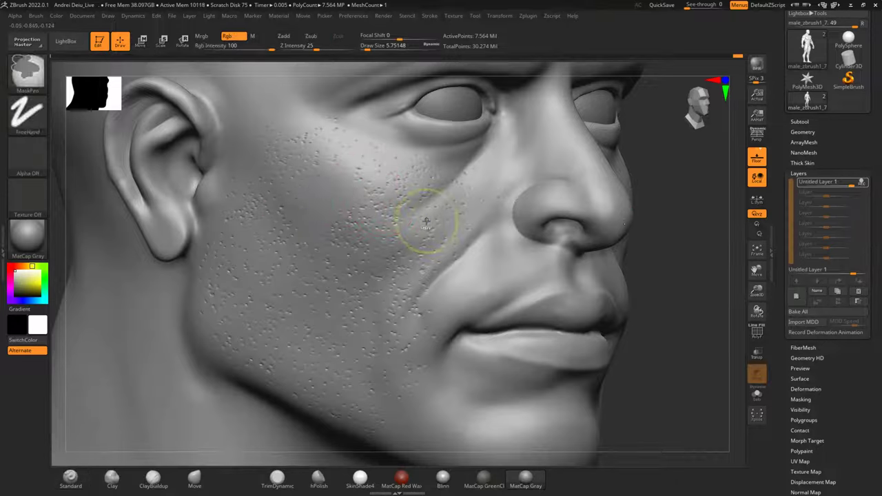
{"action": "left_click_drag", "start_coordinate": [352, 190], "coordinate": [337, 188], "text": "shift"}
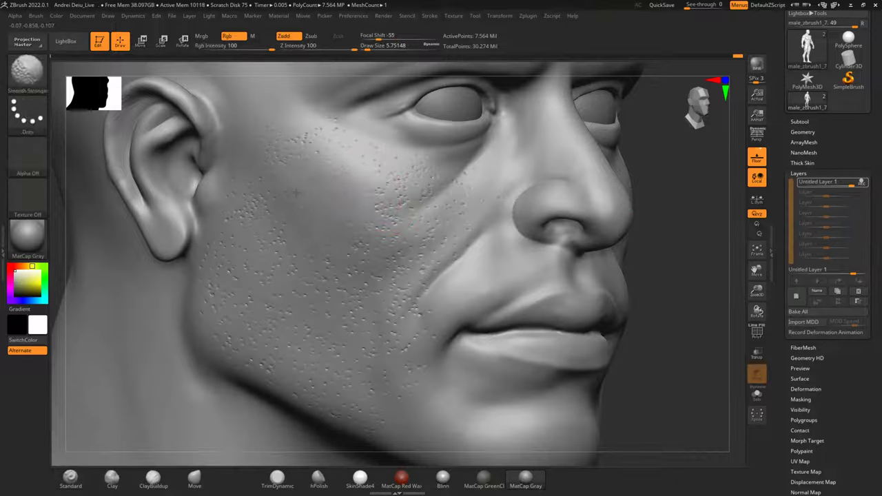
{"action": "left_click_drag", "start_coordinate": [295, 144], "coordinate": [311, 144], "text": "shift"}
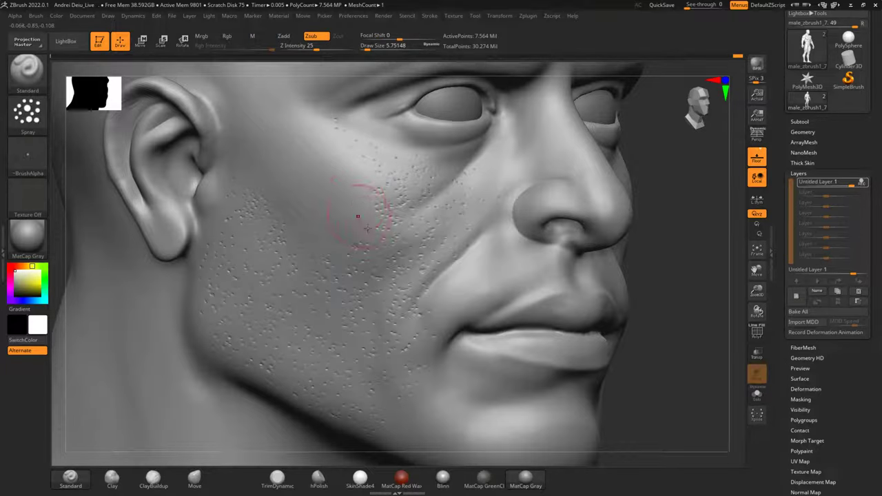
{"action": "key", "text": "ctrl+z"}
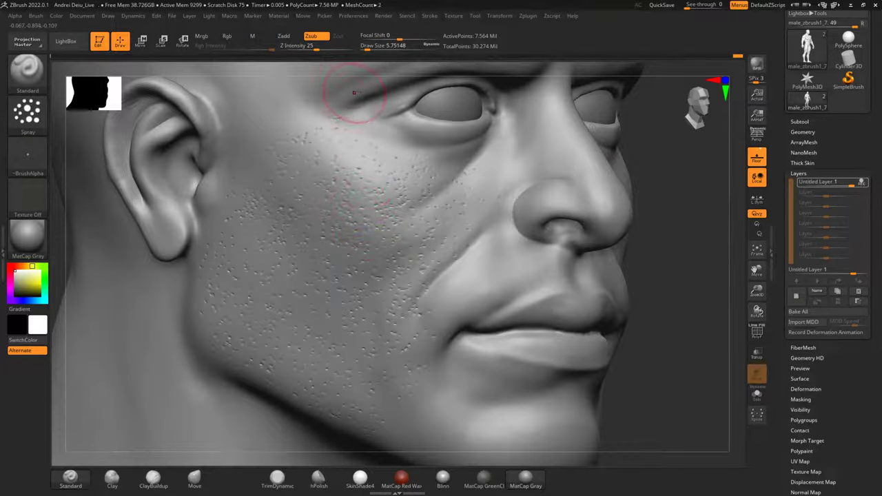
Set the smoothing brush's Z Intensity to 3, then spray pores over the chin and lightly soften them.
{"action": "left_click", "coordinate": [288, 49], "text": "shift"}
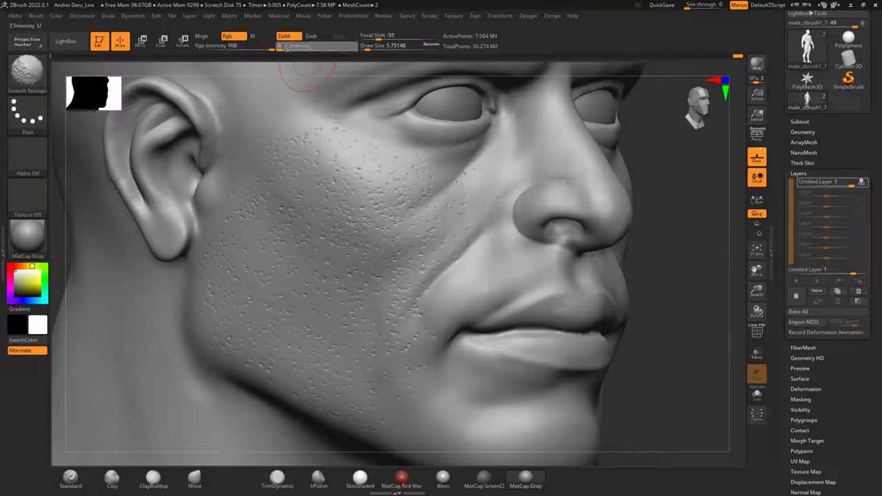
{"action": "key", "text": "Return"}
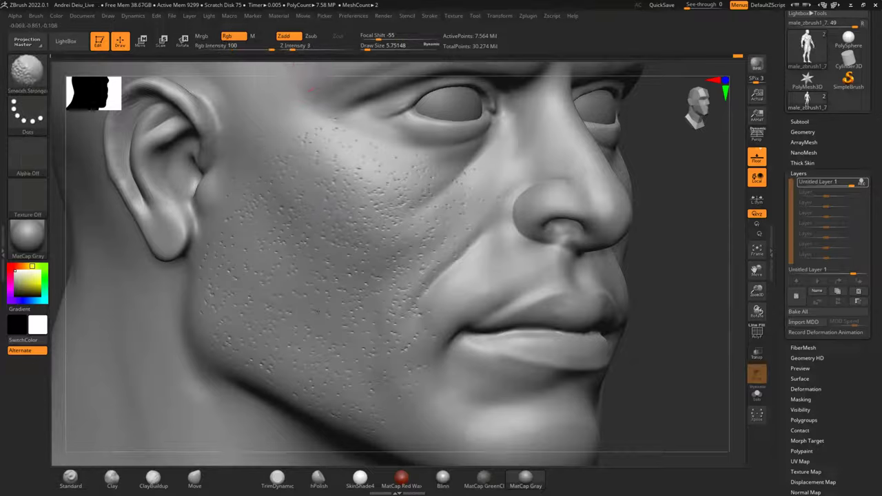
{"action": "mouse_move", "coordinate": [460, 404]}
{"action": "left_mouse_down"}
{"action": "mouse_move", "coordinate": [429, 442]}
{"action": "mouse_move", "coordinate": [436, 413]}
{"action": "mouse_move", "coordinate": [415, 400]}
{"action": "left_mouse_up"}
{"action": "left_click_drag", "start_coordinate": [468, 422], "coordinate": [452, 408], "text": "shift"}
{"action": "left_click_drag", "start_coordinate": [433, 379], "coordinate": [445, 411]}
{"action": "mouse_move", "coordinate": [502, 415]}
{"action": "left_mouse_down", "text": "shift"}
{"action": "mouse_move", "coordinate": [500, 423]}
{"action": "mouse_move", "coordinate": [490, 401]}
{"action": "mouse_move", "coordinate": [433, 390]}
{"action": "mouse_move", "coordinate": [521, 435]}
{"action": "left_mouse_up", "text": "shift"}
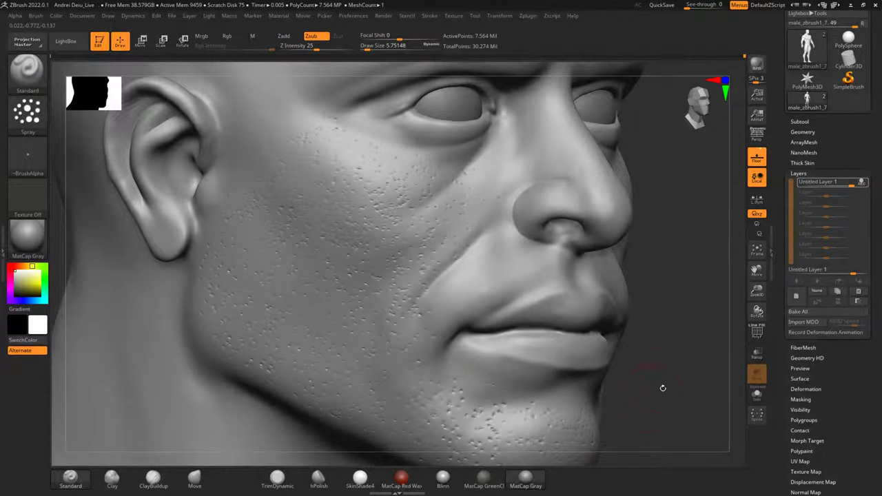
Spray pores over the upper lip and the cheek area beside the nose, softening them lightly.
{"action": "left_click_drag", "start_coordinate": [661, 392], "coordinate": [625, 310], "text": "alt"}
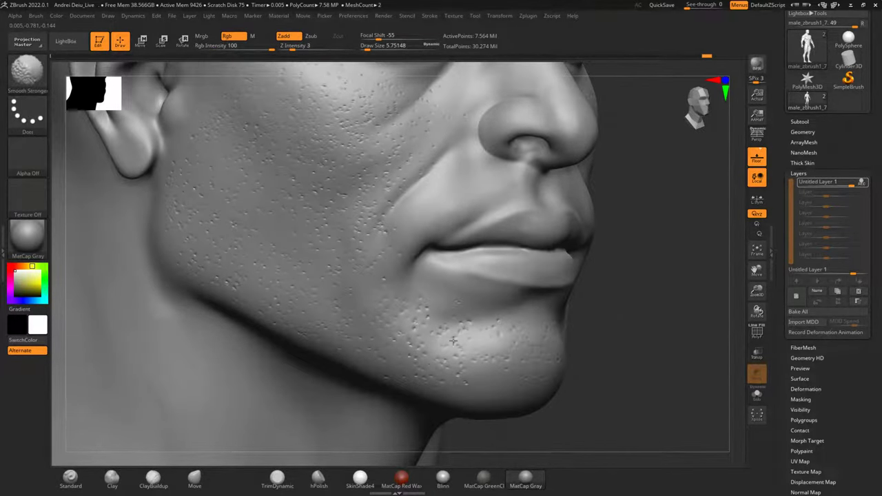
{"action": "left_click_drag", "start_coordinate": [636, 313], "coordinate": [428, 310]}
{"action": "mouse_move", "coordinate": [209, 284]}
{"action": "left_mouse_down", "text": "alt"}
{"action": "mouse_move", "coordinate": [126, 368]}
{"action": "mouse_move", "coordinate": [175, 335]}
{"action": "left_mouse_up", "text": "alt"}
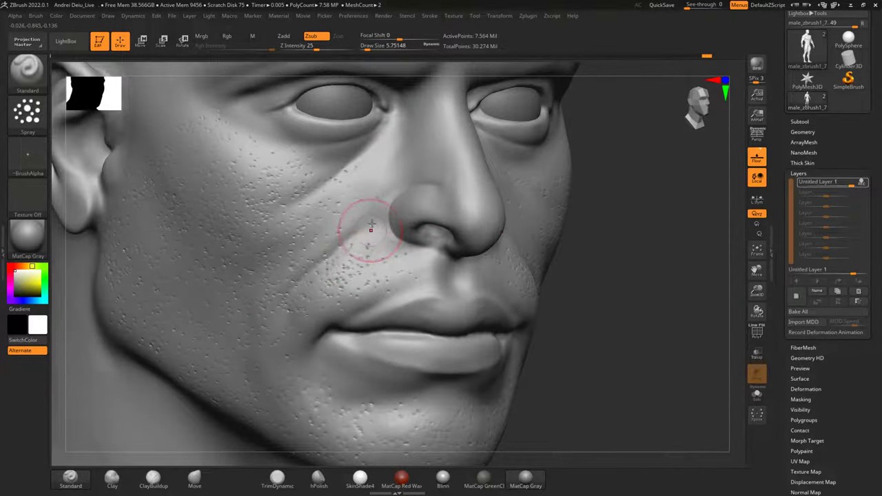
{"action": "left_click_drag", "start_coordinate": [621, 198], "coordinate": [539, 278]}
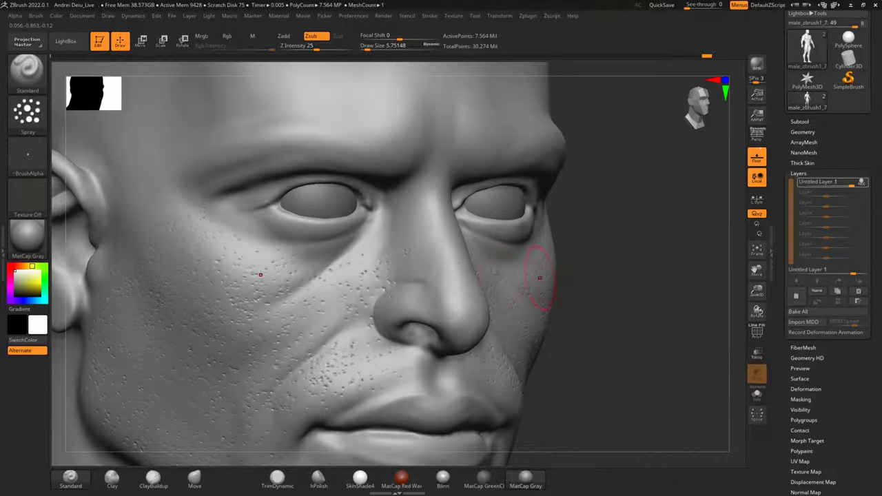
{"action": "mouse_move", "coordinate": [397, 223]}
{"action": "left_mouse_down"}
{"action": "mouse_move", "coordinate": [344, 284]}
{"action": "mouse_move", "coordinate": [382, 252]}
{"action": "mouse_move", "coordinate": [395, 252]}
{"action": "mouse_move", "coordinate": [335, 274]}
{"action": "left_mouse_up"}
{"action": "left_click_drag", "start_coordinate": [300, 298], "coordinate": [283, 304], "text": "shift"}
Spray pores along the bridge and tip of the nose and smooth them down.
{"action": "left_click_drag", "start_coordinate": [623, 300], "coordinate": [661, 315], "text": "shift"}
{"action": "left_click_drag", "start_coordinate": [678, 352], "coordinate": [673, 310], "text": "alt"}
{"action": "mouse_move", "coordinate": [416, 180]}
{"action": "left_mouse_down"}
{"action": "mouse_move", "coordinate": [414, 248]}
{"action": "mouse_move", "coordinate": [430, 258]}
{"action": "left_mouse_up"}
{"action": "key", "text": "shift"}
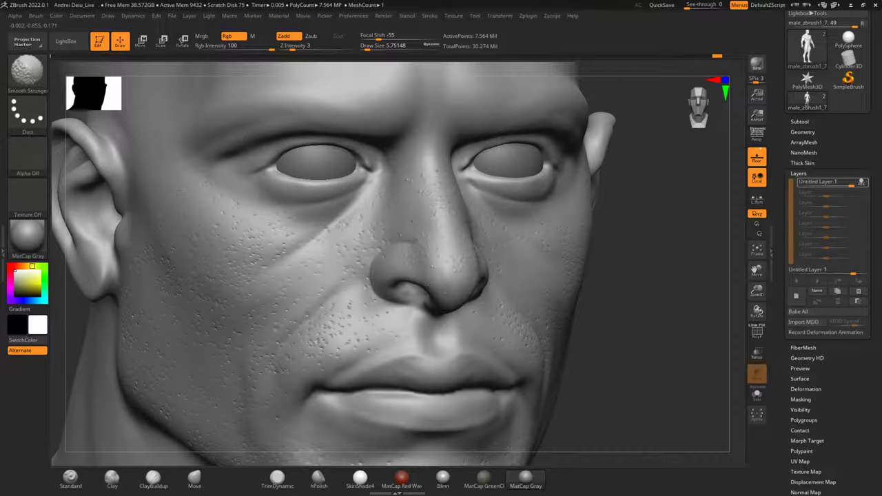
{"action": "left_click_drag", "start_coordinate": [415, 197], "coordinate": [419, 182], "text": "shift"}
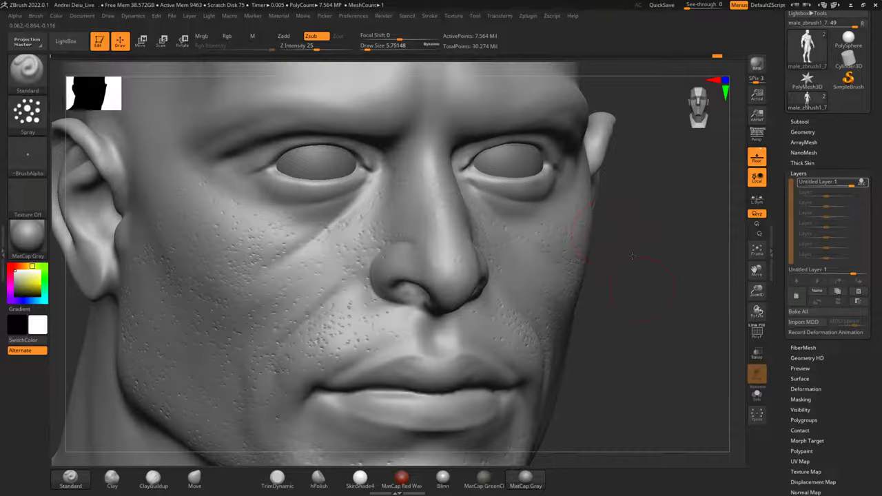
Spray pores across the forehead, brow and temple.
{"action": "left_click_drag", "start_coordinate": [639, 278], "coordinate": [701, 324], "text": "shift"}
{"action": "left_click_drag", "start_coordinate": [700, 355], "coordinate": [684, 285], "text": "alt"}
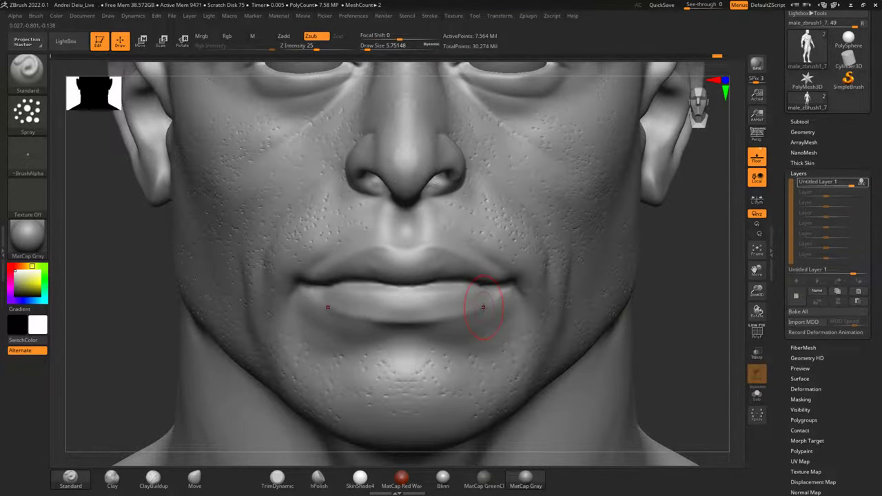
{"action": "scroll", "coordinate": [483, 307], "scroll_direction": "down", "scroll_amount": 5}
{"action": "scroll", "coordinate": [483, 307], "scroll_direction": "up", "scroll_amount": 3}
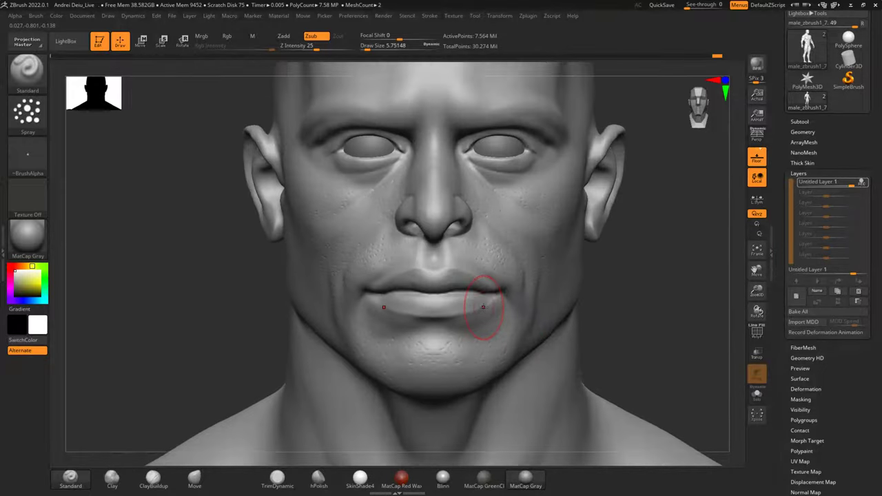
{"action": "left_click_drag", "start_coordinate": [664, 215], "coordinate": [654, 169]}
{"action": "mouse_move", "coordinate": [395, 265]}
{"action": "left_mouse_down"}
{"action": "mouse_move", "coordinate": [444, 219]}
{"action": "mouse_move", "coordinate": [348, 265]}
{"action": "mouse_move", "coordinate": [374, 303]}
{"action": "mouse_move", "coordinate": [431, 281]}
{"action": "left_mouse_up"}
{"action": "mouse_move", "coordinate": [573, 172]}
{"action": "left_mouse_down", "text": "alt"}
{"action": "mouse_move", "coordinate": [579, 241]}
{"action": "mouse_move", "coordinate": [513, 261]}
{"action": "left_mouse_up", "text": "alt"}
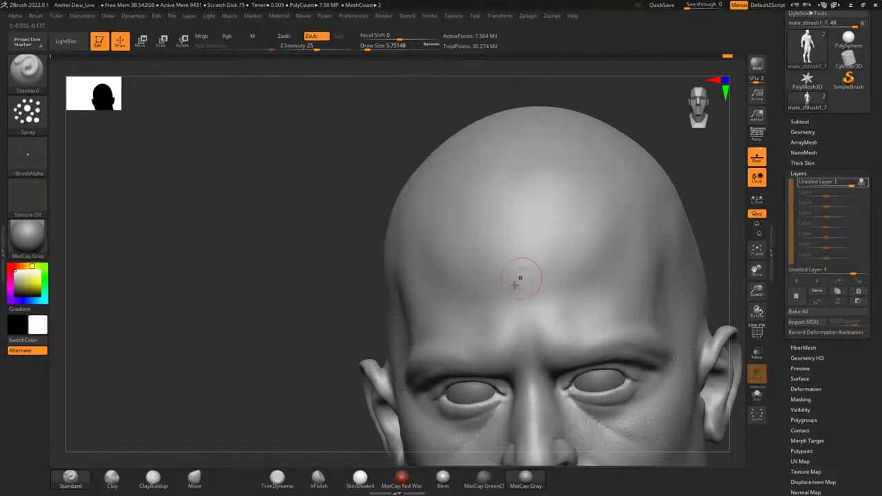
{"action": "mouse_move", "coordinate": [511, 328]}
{"action": "left_mouse_down"}
{"action": "mouse_move", "coordinate": [441, 311]}
{"action": "mouse_move", "coordinate": [493, 314]}
{"action": "left_mouse_up"}
{"action": "left_click_drag", "start_coordinate": [237, 289], "coordinate": [325, 272]}
{"action": "left_click_drag", "start_coordinate": [394, 264], "coordinate": [488, 278]}
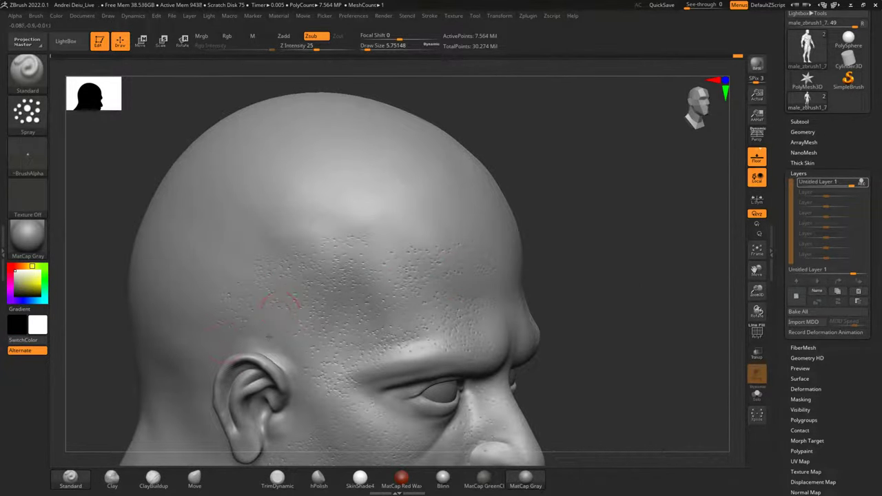
Spray pores over the side of the head above and behind the ear.
{"action": "left_click_drag", "start_coordinate": [574, 211], "coordinate": [610, 172], "text": "alt"}
{"action": "left_click_drag", "start_coordinate": [527, 196], "coordinate": [602, 183]}
{"action": "left_click_drag", "start_coordinate": [490, 210], "coordinate": [630, 184], "text": "alt"}
{"action": "left_click_drag", "start_coordinate": [253, 290], "coordinate": [314, 266]}
{"action": "left_click_drag", "start_coordinate": [265, 310], "coordinate": [349, 267]}
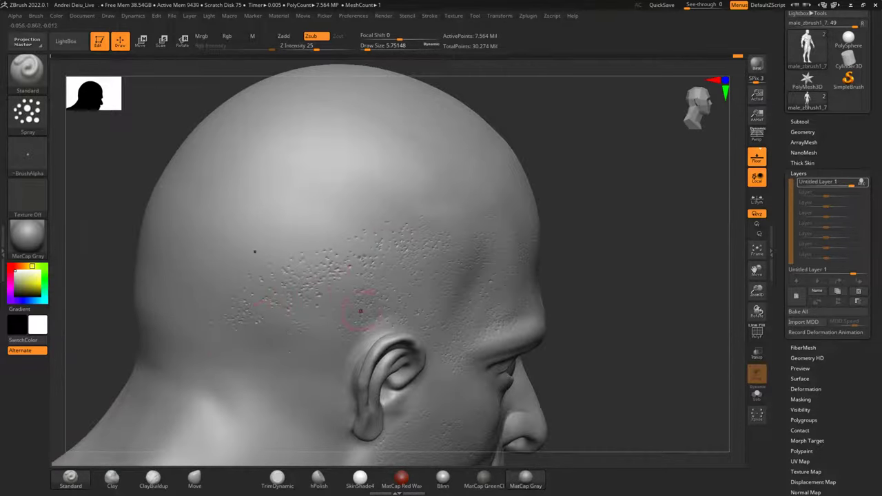
Try spraying larger pores on the upper forehead with a Draw Size of about 14.
{"action": "left_click_drag", "start_coordinate": [638, 222], "coordinate": [545, 217]}
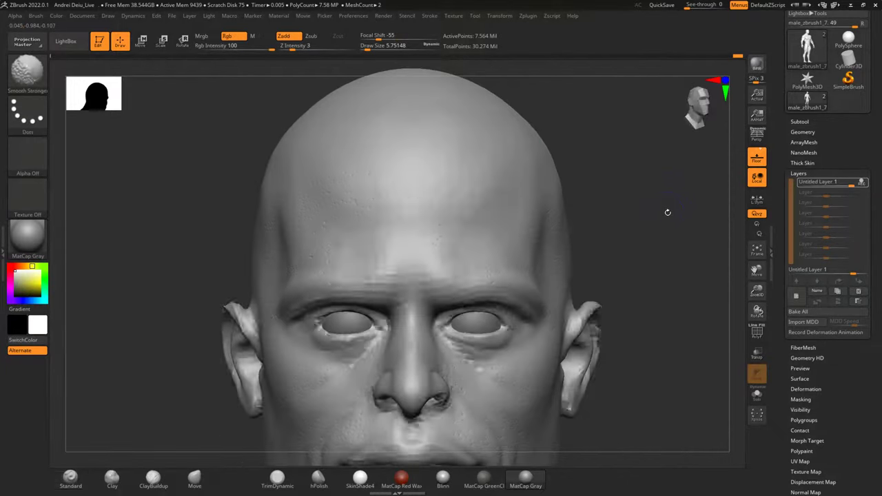
{"action": "mouse_move", "coordinate": [656, 272]}
{"action": "left_mouse_down", "text": "alt"}
{"action": "mouse_move", "coordinate": [641, 218]}
{"action": "mouse_move", "coordinate": [630, 248]}
{"action": "mouse_move", "coordinate": [627, 344]}
{"action": "left_mouse_up", "text": "alt"}
{"action": "key", "text": "space"}
{"action": "left_click_drag", "start_coordinate": [618, 242], "coordinate": [658, 250]}
{"action": "mouse_move", "coordinate": [328, 297]}
{"action": "left_mouse_down"}
{"action": "mouse_move", "coordinate": [508, 274]}
{"action": "mouse_move", "coordinate": [507, 262]}
{"action": "left_mouse_up"}
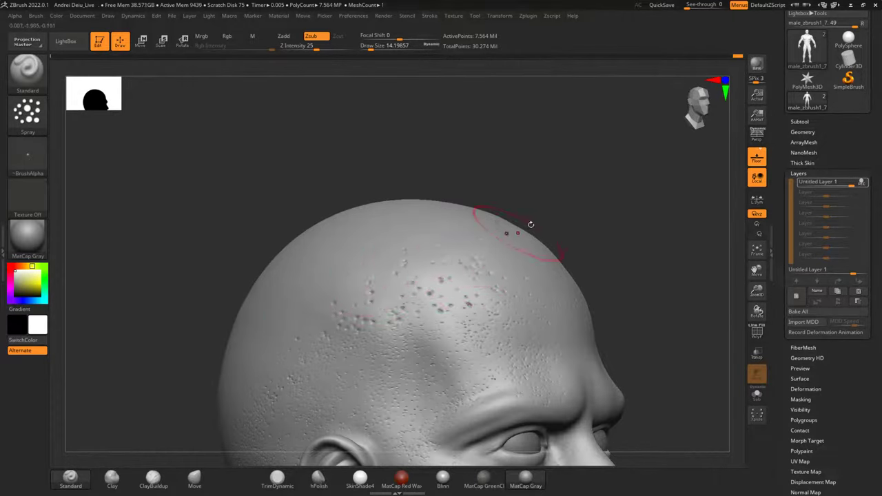
{"action": "key", "text": "ctrl+z"}
Set the brush's Draw Size to 2.
{"action": "right_click", "coordinate": [490, 205]}
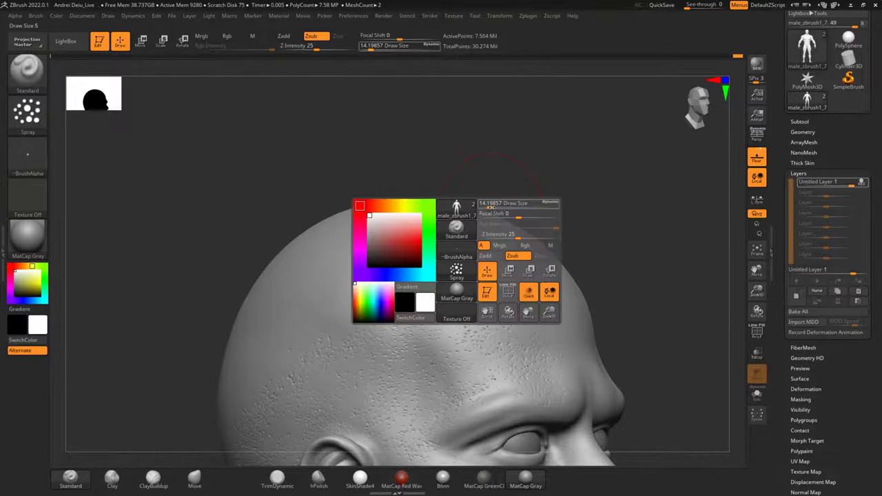
{"action": "type", "text": "2"}
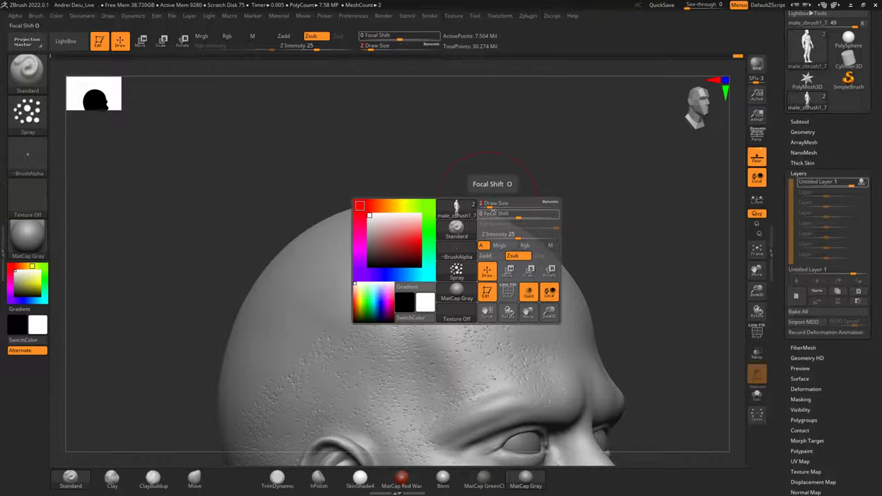
{"action": "key", "text": "Return"}
{"action": "left_click_drag", "start_coordinate": [515, 175], "coordinate": [505, 146], "text": "alt"}
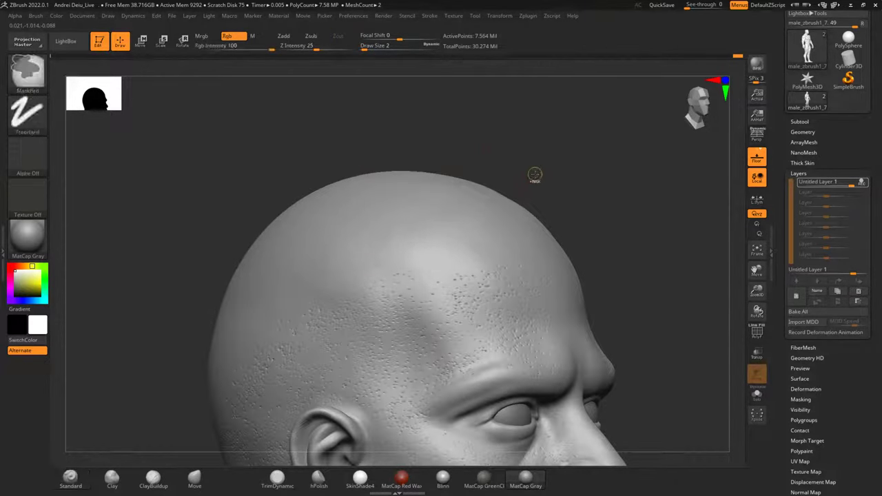
Set the Draw Size to 5 and spray pores over the back and rear side of the scalp.
{"action": "right_click", "coordinate": [496, 204]}
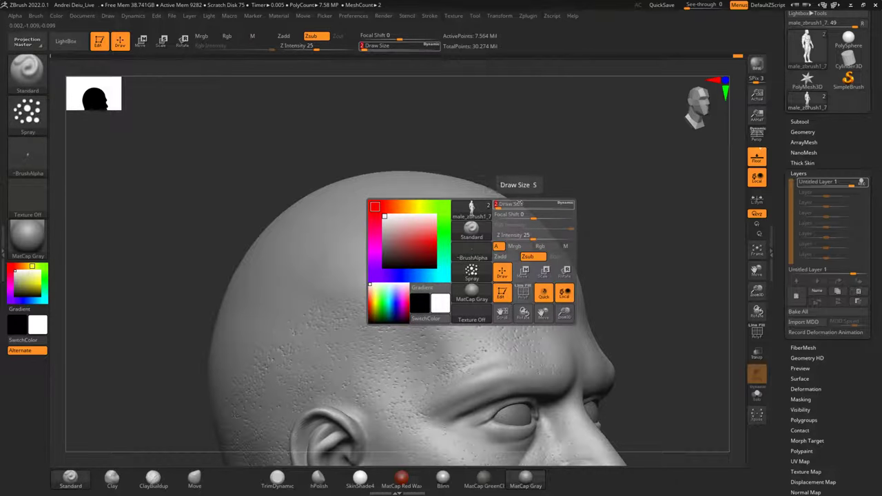
{"action": "key", "text": "Return"}
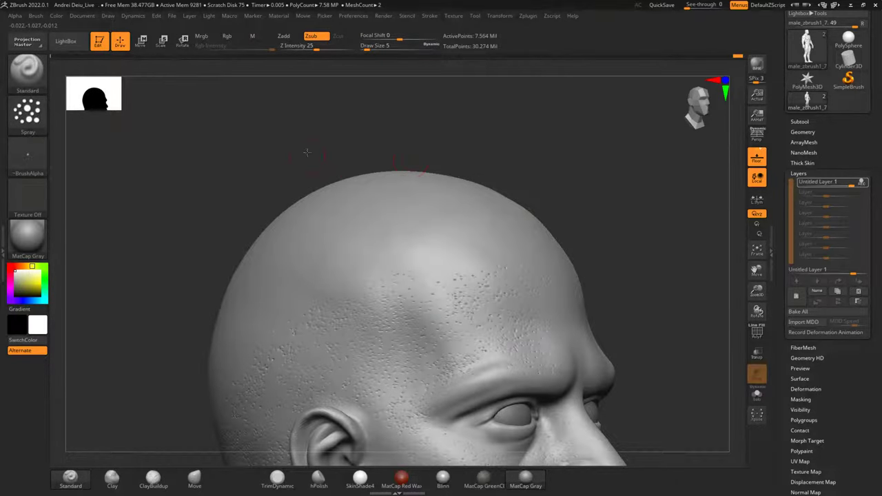
{"action": "left_click_drag", "start_coordinate": [307, 152], "coordinate": [334, 174]}
{"action": "left_click_drag", "start_coordinate": [255, 332], "coordinate": [173, 382]}
{"action": "left_click_drag", "start_coordinate": [319, 223], "coordinate": [202, 312]}
{"action": "left_click_drag", "start_coordinate": [323, 248], "coordinate": [163, 352]}
{"action": "left_click_drag", "start_coordinate": [224, 297], "coordinate": [155, 378]}
{"action": "mouse_move", "coordinate": [492, 166]}
{"action": "left_mouse_down", "text": "alt"}
{"action": "mouse_move", "coordinate": [521, 139]}
{"action": "mouse_move", "coordinate": [519, 163]}
{"action": "left_mouse_up", "text": "alt"}
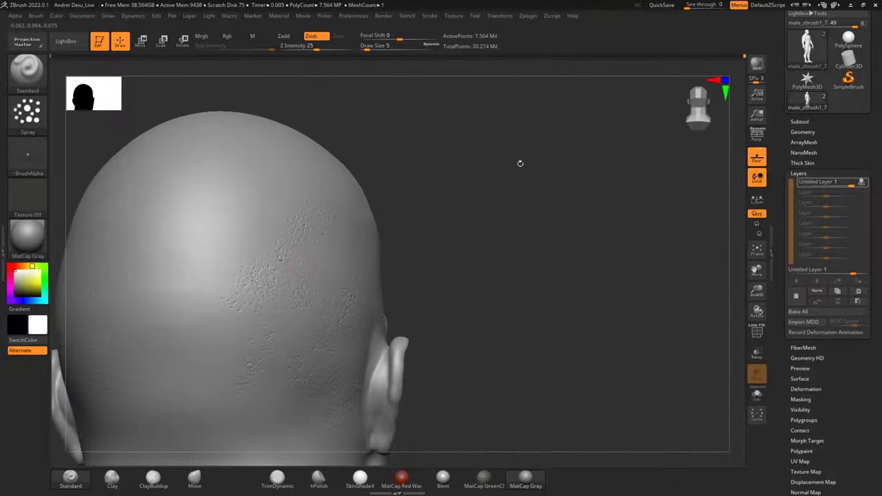
{"action": "left_click_drag", "start_coordinate": [167, 317], "coordinate": [214, 337]}
Spray pores across the top of the scalp, filling the bare area above the forehead.
{"action": "mouse_move", "coordinate": [590, 207]}
{"action": "left_mouse_down"}
{"action": "mouse_move", "coordinate": [581, 209]}
{"action": "mouse_move", "coordinate": [649, 201]}
{"action": "left_mouse_up"}
{"action": "left_click_drag", "start_coordinate": [400, 283], "coordinate": [423, 238]}
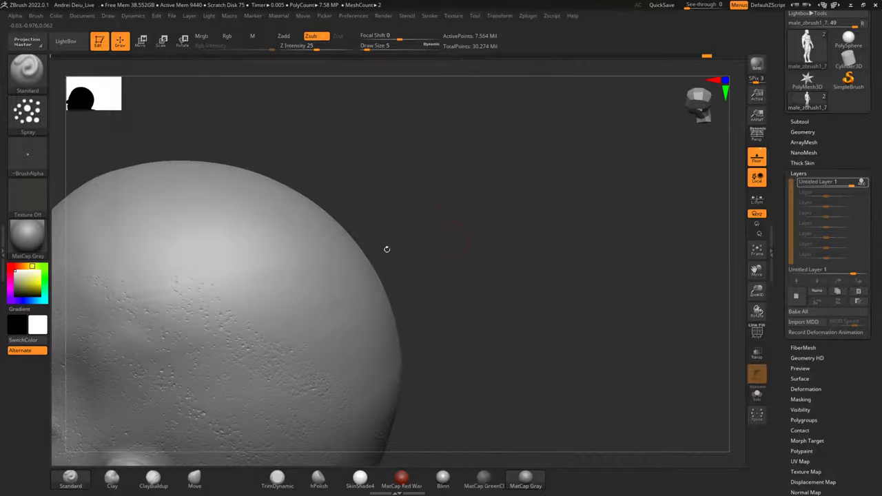
{"action": "left_click_drag", "start_coordinate": [422, 186], "coordinate": [191, 209]}
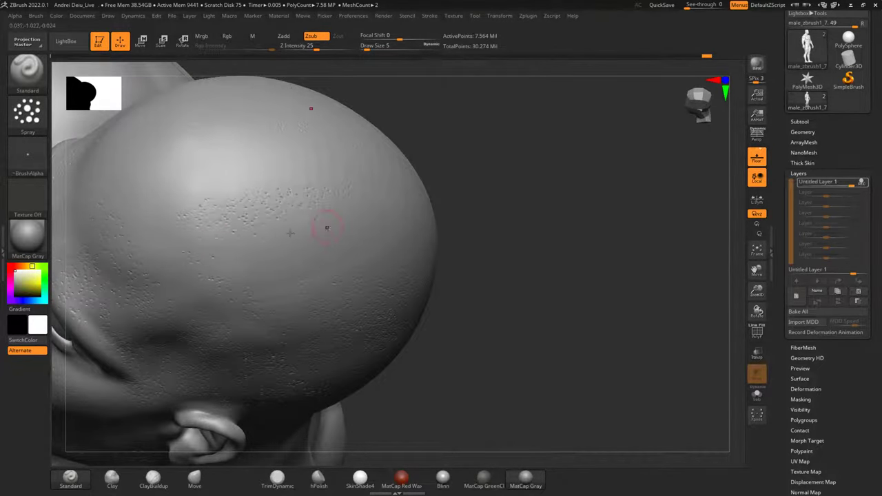
{"action": "left_click_drag", "start_coordinate": [187, 184], "coordinate": [281, 155]}
{"action": "mouse_move", "coordinate": [150, 181]}
{"action": "left_mouse_down"}
{"action": "mouse_move", "coordinate": [303, 155]}
{"action": "mouse_move", "coordinate": [230, 189]}
{"action": "left_mouse_up"}
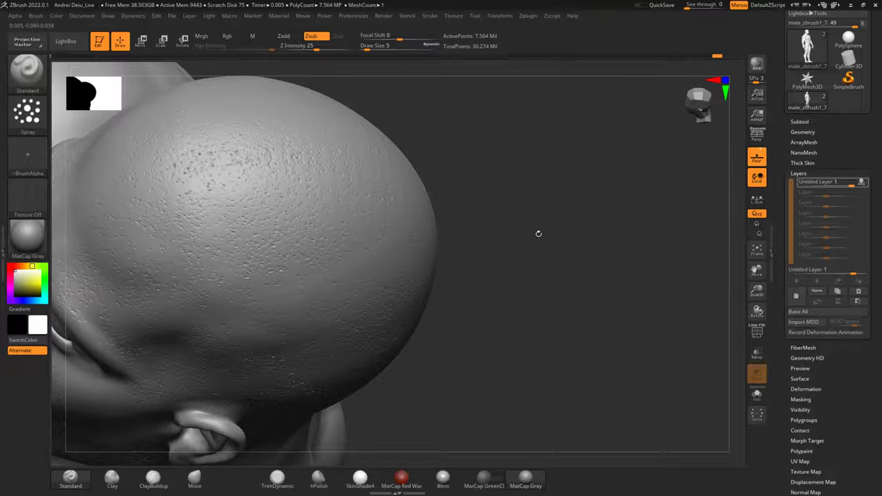
Spray pores over the upper back and crown of the scalp.
{"action": "left_click_drag", "start_coordinate": [538, 234], "coordinate": [545, 184]}
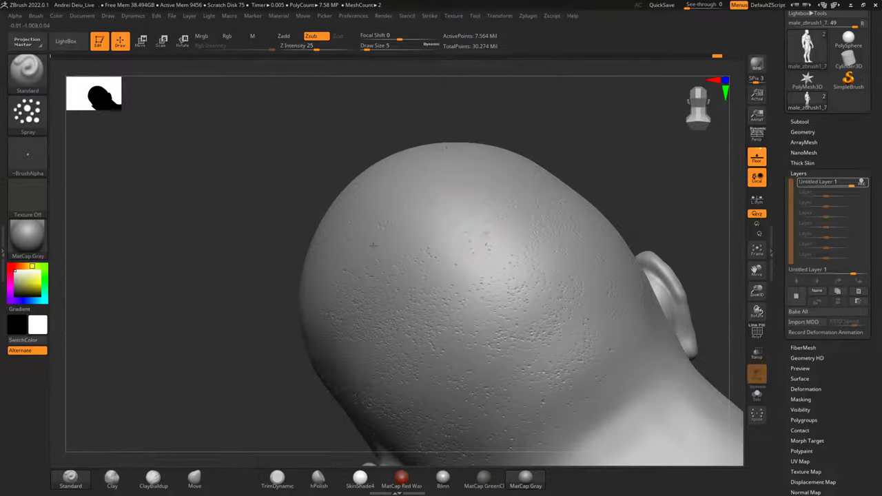
{"action": "left_click_drag", "start_coordinate": [186, 362], "coordinate": [379, 240]}
{"action": "mouse_move", "coordinate": [475, 276]}
{"action": "left_mouse_down", "text": "alt"}
{"action": "mouse_move", "coordinate": [550, 264]}
{"action": "mouse_move", "coordinate": [566, 155]}
{"action": "mouse_move", "coordinate": [584, 180]}
{"action": "mouse_move", "coordinate": [599, 179]}
{"action": "left_mouse_up", "text": "alt"}
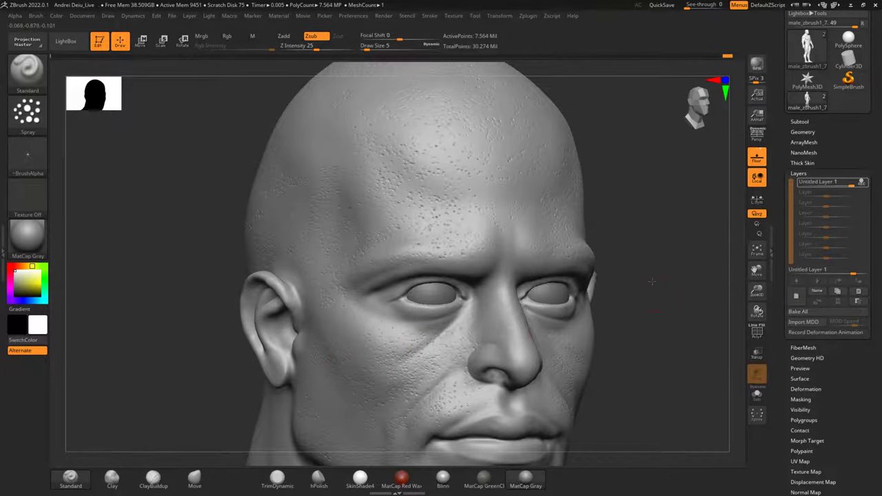
Set the Smooth Stronger brush's Z Intensity to 8 and soften the pores on the temple.
{"action": "left_click_drag", "start_coordinate": [652, 281], "coordinate": [700, 284]}
{"action": "left_click_drag", "start_coordinate": [699, 283], "coordinate": [613, 209], "text": "alt"}
{"action": "left_click_drag", "start_coordinate": [422, 259], "coordinate": [408, 270], "text": "shift"}
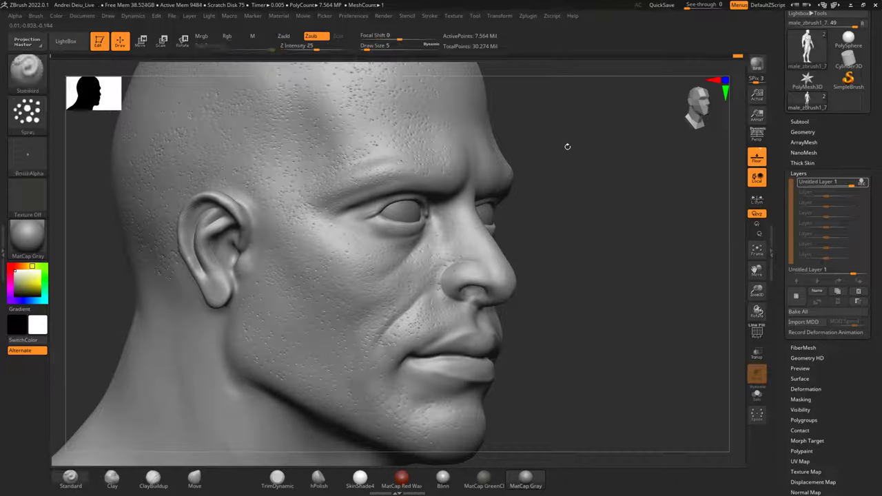
{"action": "left_click_drag", "start_coordinate": [567, 146], "coordinate": [575, 176], "text": "alt"}
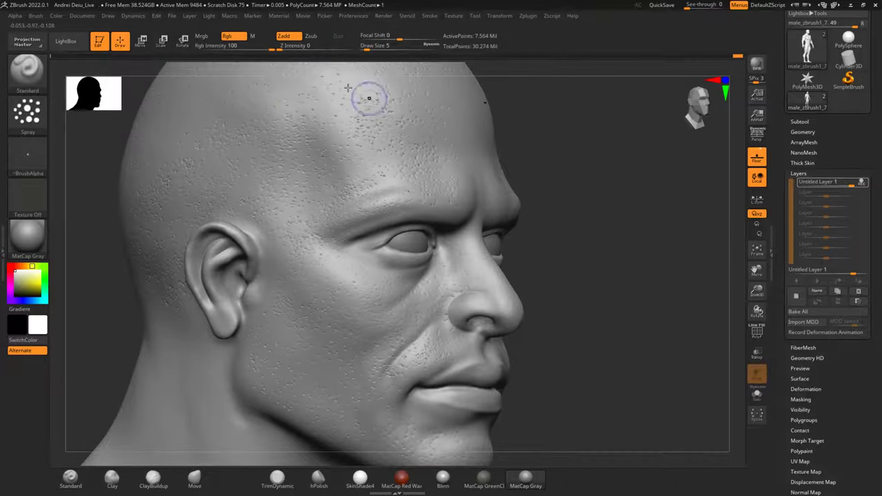
{"action": "left_click", "coordinate": [309, 44]}
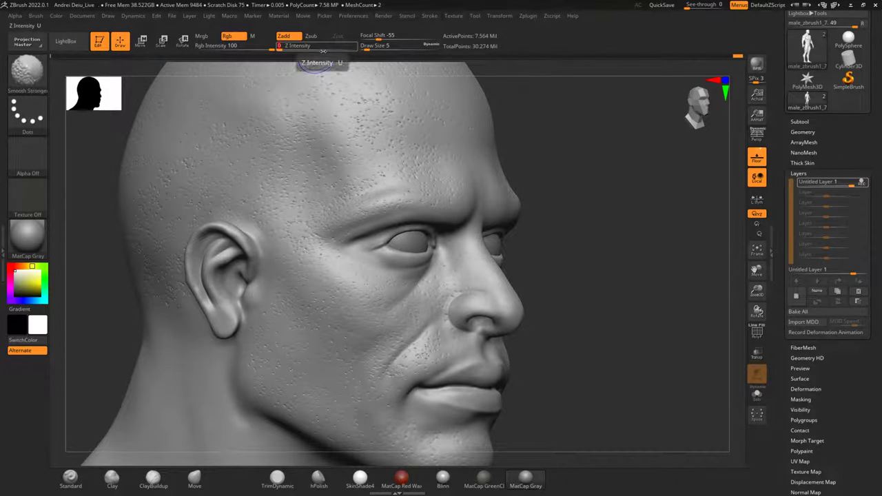
{"action": "type", "text": "3"}
{"action": "key", "text": "shift"}
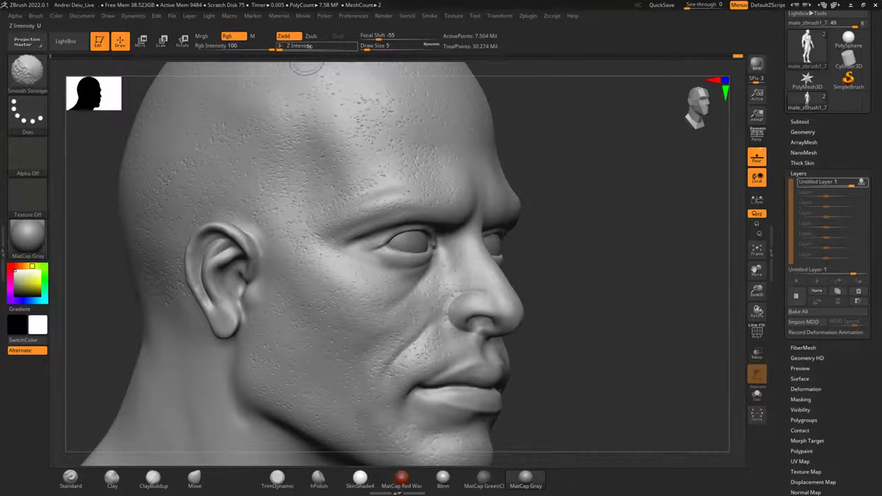
{"action": "left_click", "coordinate": [288, 48]}
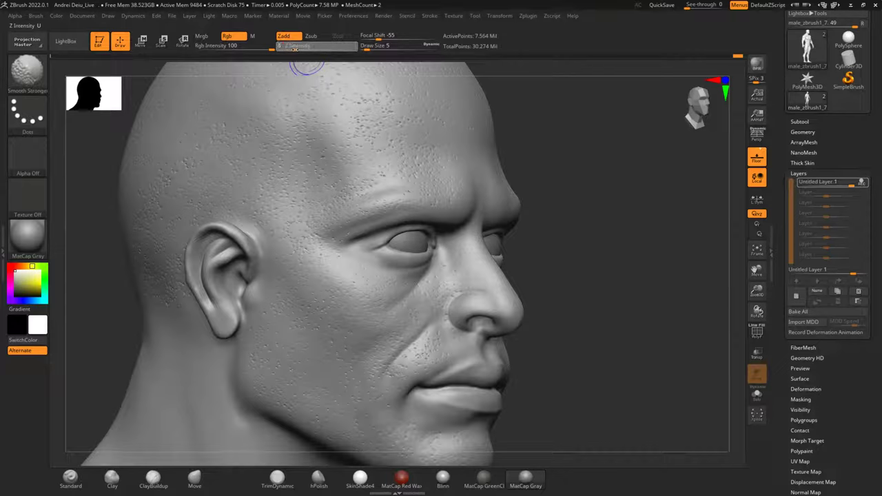
{"action": "key", "text": "Return"}
{"action": "mouse_move", "coordinate": [312, 219]}
{"action": "left_mouse_down", "text": "shift"}
{"action": "mouse_move", "coordinate": [290, 225]}
{"action": "mouse_move", "coordinate": [307, 201]}
{"action": "mouse_move", "coordinate": [332, 199]}
{"action": "mouse_move", "coordinate": [319, 220]}
{"action": "left_mouse_up", "text": "shift"}
Try smoothing the temple pores with a higher Z Intensity, and undo the stroke.
{"action": "left_click_drag", "start_coordinate": [567, 139], "coordinate": [609, 164], "text": "alt"}
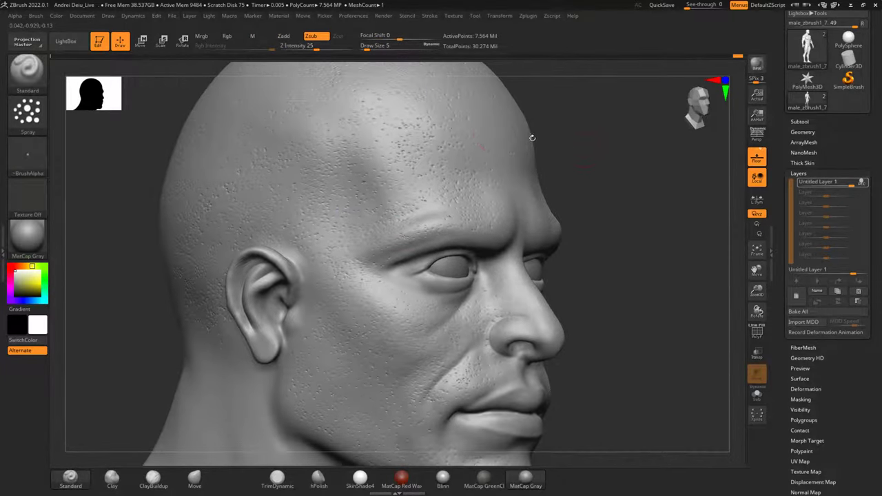
{"action": "left_click_drag", "start_coordinate": [301, 48], "coordinate": [360, 49], "text": "shift"}
{"action": "left_click_drag", "start_coordinate": [337, 226], "coordinate": [355, 223], "text": "shift"}
{"action": "key", "text": "ctrl+z"}
Set the Smooth Stronger brush's Z Intensity to 30 and soften the pores on the temple, cheek and jaw.
{"action": "left_click_drag", "start_coordinate": [312, 49], "coordinate": [319, 48], "text": "shift"}
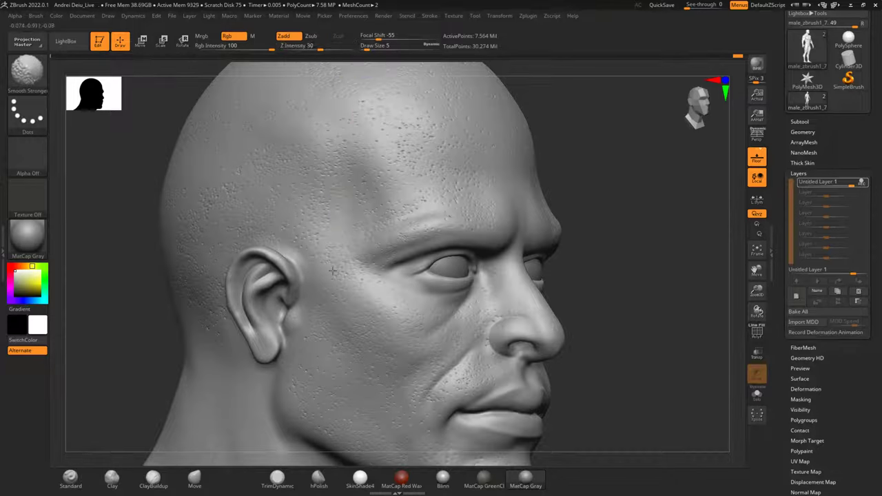
{"action": "left_click_drag", "start_coordinate": [351, 281], "coordinate": [386, 297], "text": "shift"}
{"action": "mouse_move", "coordinate": [389, 360]}
{"action": "left_mouse_down", "text": "shift"}
{"action": "mouse_move", "coordinate": [408, 368]}
{"action": "mouse_move", "coordinate": [404, 389]}
{"action": "left_mouse_up", "text": "shift"}
{"action": "left_click_drag", "start_coordinate": [658, 339], "coordinate": [638, 257], "text": "alt"}
{"action": "mouse_move", "coordinate": [675, 289]}
{"action": "left_mouse_down", "text": "shift"}
{"action": "mouse_move", "coordinate": [659, 298]}
{"action": "mouse_move", "coordinate": [680, 262]}
{"action": "left_mouse_up", "text": "shift"}
{"action": "left_click_drag", "start_coordinate": [681, 262], "coordinate": [720, 264]}
{"action": "mouse_move", "coordinate": [524, 338]}
{"action": "left_mouse_down", "text": "shift"}
{"action": "mouse_move", "coordinate": [473, 363]}
{"action": "mouse_move", "coordinate": [443, 364]}
{"action": "left_mouse_up", "text": "shift"}
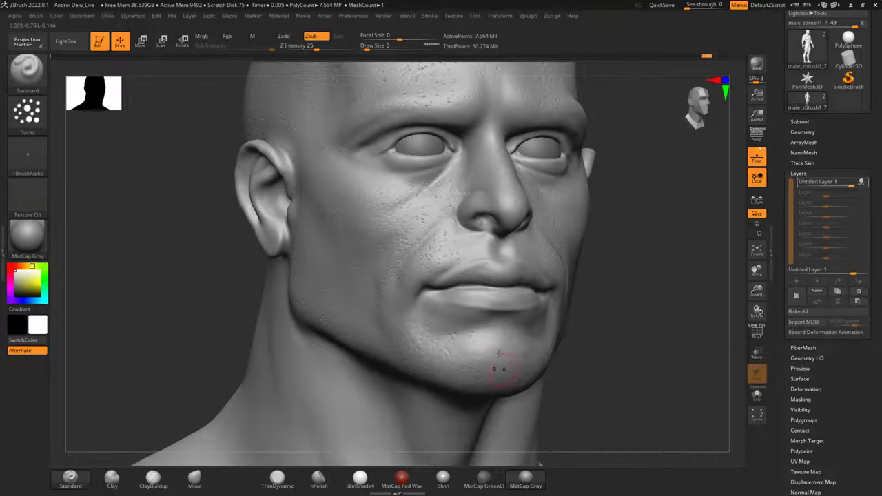
Spray pores over the chin and below the lower lip, and lightly smooth them.
{"action": "left_click_drag", "start_coordinate": [618, 349], "coordinate": [615, 259], "text": "alt"}
{"action": "left_click_drag", "start_coordinate": [224, 229], "coordinate": [182, 188], "text": "alt"}
{"action": "left_click_drag", "start_coordinate": [182, 188], "coordinate": [236, 221]}
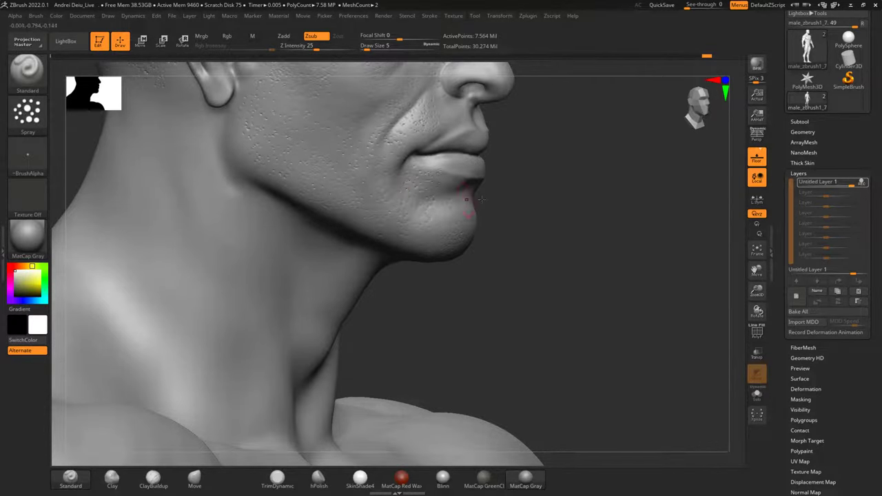
{"action": "left_click_drag", "start_coordinate": [630, 198], "coordinate": [596, 199]}
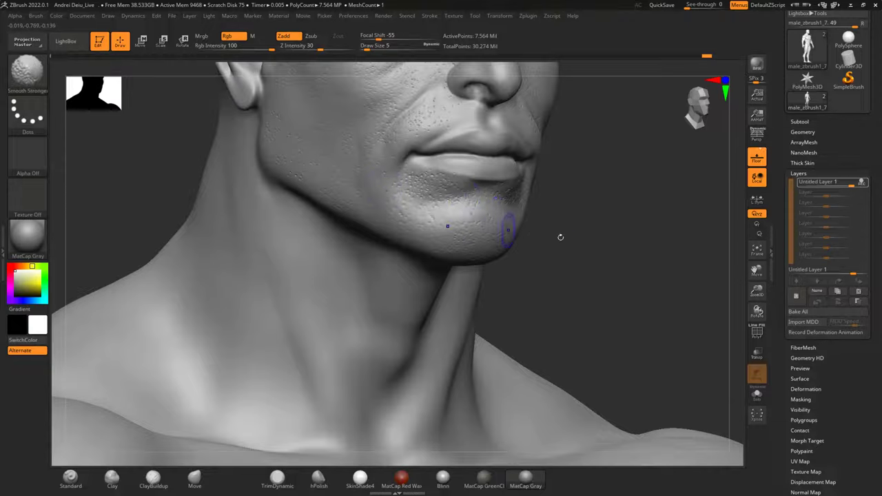
{"action": "left_click_drag", "start_coordinate": [559, 236], "coordinate": [653, 233], "text": "shift"}
Spray pores down the side of the neck, below the ear and jawline.
{"action": "mouse_move", "coordinate": [674, 185]}
{"action": "left_mouse_down", "text": "alt"}
{"action": "mouse_move", "coordinate": [610, 269]}
{"action": "mouse_move", "coordinate": [606, 319]}
{"action": "mouse_move", "coordinate": [609, 189]}
{"action": "mouse_move", "coordinate": [631, 167]}
{"action": "mouse_move", "coordinate": [640, 208]}
{"action": "mouse_move", "coordinate": [634, 147]}
{"action": "left_mouse_up", "text": "alt"}
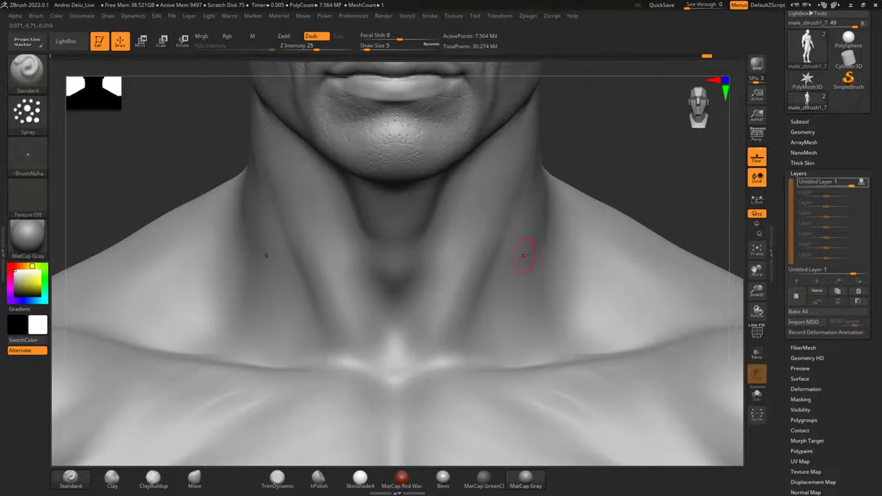
{"action": "scroll", "coordinate": [523, 255], "scroll_direction": "down", "scroll_amount": 2}
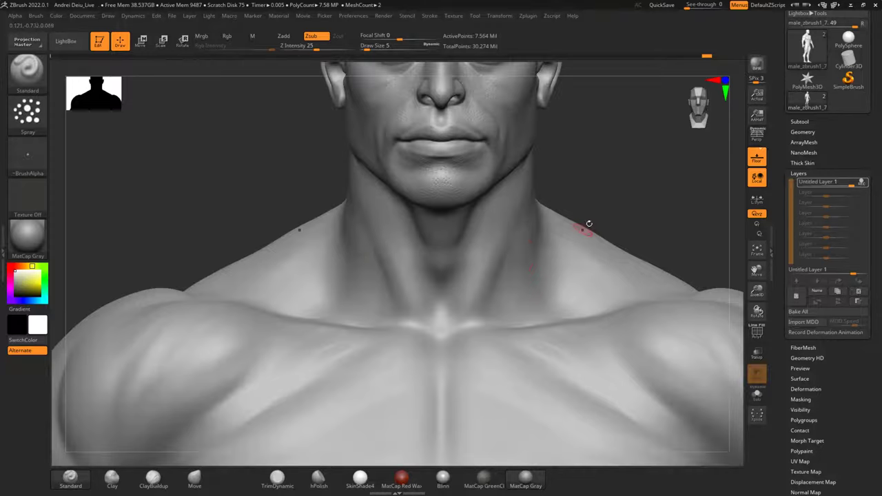
{"action": "left_click_drag", "start_coordinate": [625, 148], "coordinate": [310, 231]}
{"action": "left_click_drag", "start_coordinate": [558, 184], "coordinate": [553, 236]}
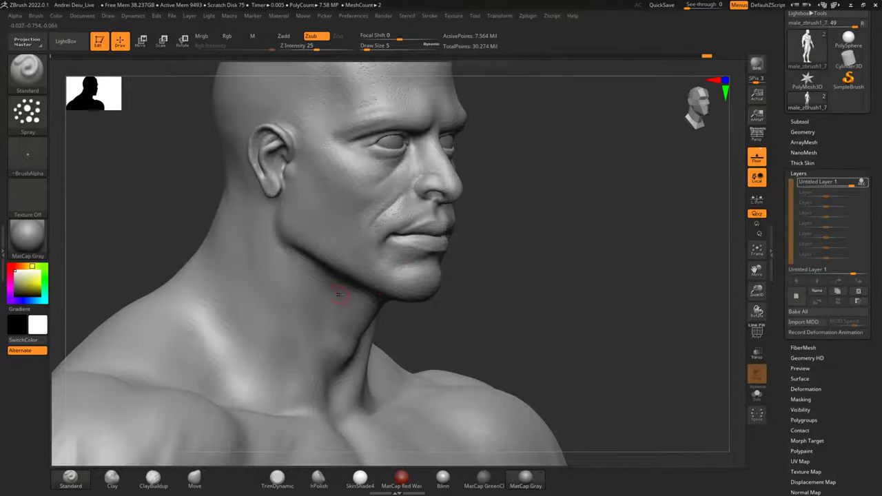
{"action": "scroll", "coordinate": [340, 294], "scroll_direction": "up", "scroll_amount": 5}
{"action": "left_click_drag", "start_coordinate": [610, 273], "coordinate": [679, 267]}
{"action": "left_click_drag", "start_coordinate": [522, 270], "coordinate": [515, 409], "text": "alt"}
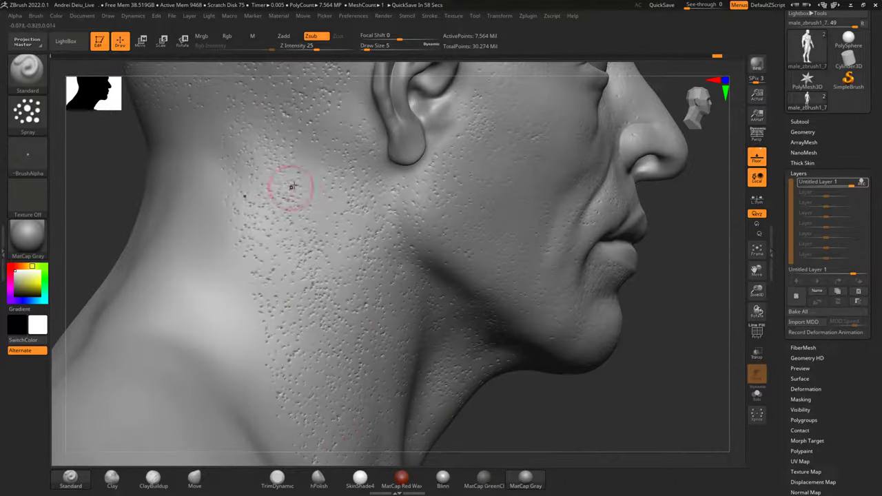
Spray pores across the nape of the neck below the back of the head.
{"action": "left_click_drag", "start_coordinate": [569, 395], "coordinate": [614, 338]}
{"action": "left_click_drag", "start_coordinate": [538, 150], "coordinate": [604, 277], "text": "alt"}
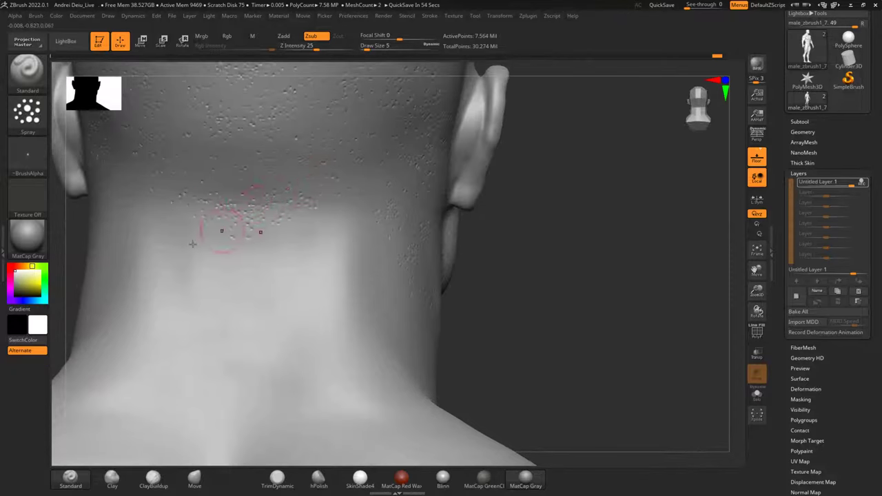
{"action": "mouse_move", "coordinate": [185, 211]}
{"action": "left_mouse_down"}
{"action": "mouse_move", "coordinate": [254, 223]}
{"action": "mouse_move", "coordinate": [229, 255]}
{"action": "mouse_move", "coordinate": [215, 379]}
{"action": "mouse_move", "coordinate": [383, 222]}
{"action": "left_mouse_up"}
{"action": "mouse_move", "coordinate": [385, 360]}
{"action": "left_mouse_down"}
{"action": "mouse_move", "coordinate": [323, 386]}
{"action": "mouse_move", "coordinate": [381, 418]}
{"action": "left_mouse_up"}
Spray pores over the base of the neck, from the trapezius slope to the notch between the collarbones.
{"action": "mouse_move", "coordinate": [541, 307]}
{"action": "left_mouse_down", "text": "alt"}
{"action": "mouse_move", "coordinate": [616, 183]}
{"action": "mouse_move", "coordinate": [670, 139]}
{"action": "mouse_move", "coordinate": [614, 181]}
{"action": "mouse_move", "coordinate": [609, 124]}
{"action": "mouse_move", "coordinate": [567, 181]}
{"action": "left_mouse_up", "text": "alt"}
{"action": "mouse_move", "coordinate": [389, 280]}
{"action": "left_mouse_down"}
{"action": "mouse_move", "coordinate": [417, 212]}
{"action": "mouse_move", "coordinate": [439, 297]}
{"action": "left_mouse_up"}
{"action": "right_click_drag", "start_coordinate": [564, 216], "coordinate": [484, 307]}
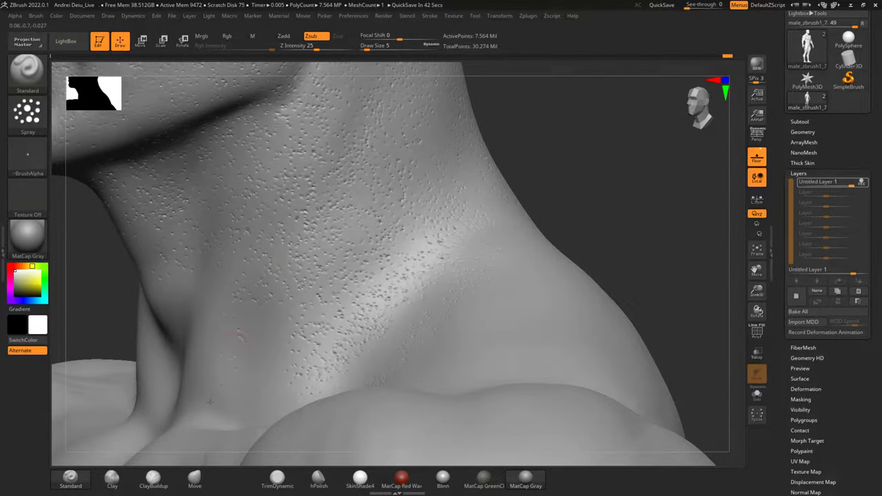
{"action": "mouse_move", "coordinate": [562, 188]}
{"action": "left_mouse_down"}
{"action": "mouse_move", "coordinate": [548, 189]}
{"action": "mouse_move", "coordinate": [661, 147]}
{"action": "left_mouse_up"}
{"action": "mouse_move", "coordinate": [346, 342]}
{"action": "left_mouse_down"}
{"action": "mouse_move", "coordinate": [361, 337]}
{"action": "mouse_move", "coordinate": [365, 375]}
{"action": "left_mouse_up"}
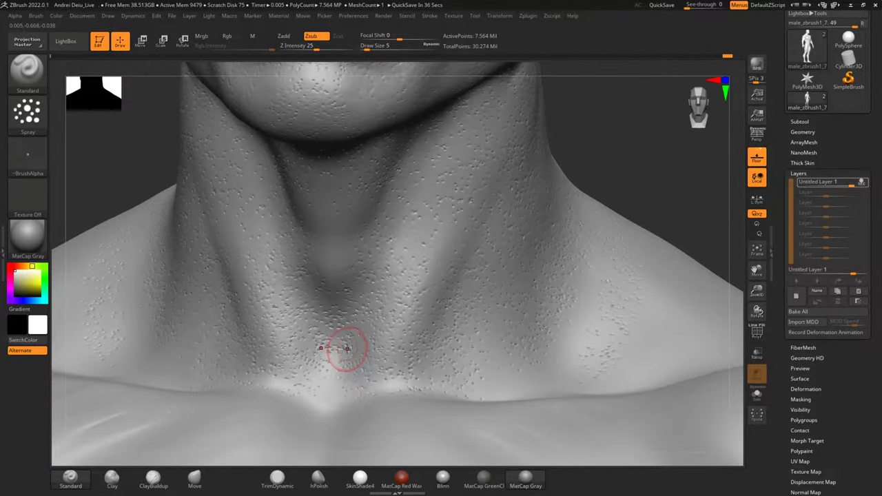
Spray pores over the pectoral muscles and the inner upper arm beside the armpit.
{"action": "scroll", "coordinate": [347, 349], "scroll_direction": "down", "scroll_amount": 5}
{"action": "left_click_drag", "start_coordinate": [587, 226], "coordinate": [650, 147], "text": "shift"}
{"action": "left_click_drag", "start_coordinate": [551, 180], "coordinate": [600, 172]}
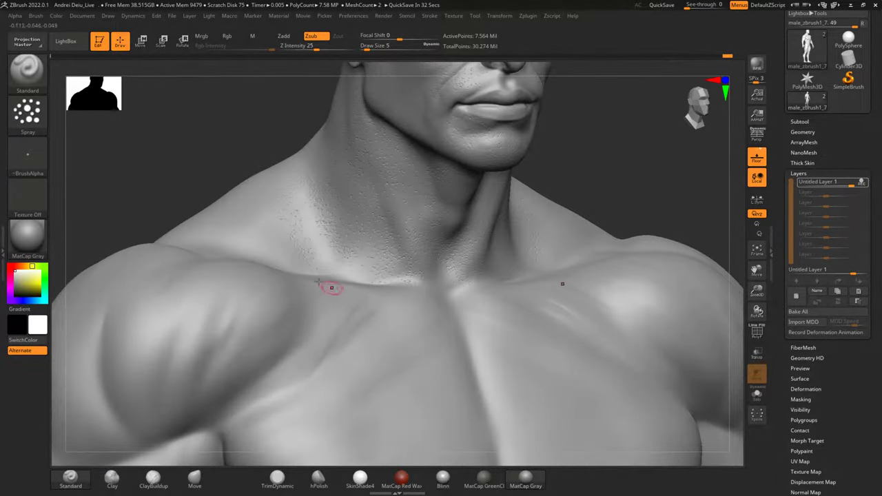
{"action": "mouse_move", "coordinate": [182, 134]}
{"action": "left_mouse_down"}
{"action": "mouse_move", "coordinate": [244, 124]}
{"action": "mouse_move", "coordinate": [255, 148]}
{"action": "left_mouse_up"}
{"action": "left_click_drag", "start_coordinate": [340, 204], "coordinate": [402, 230]}
{"action": "mouse_move", "coordinate": [195, 190]}
{"action": "left_mouse_down", "text": "alt"}
{"action": "mouse_move", "coordinate": [194, 126]}
{"action": "mouse_move", "coordinate": [305, 193]}
{"action": "left_mouse_up", "text": "alt"}
{"action": "left_click_drag", "start_coordinate": [308, 339], "coordinate": [295, 352]}
{"action": "left_click_drag", "start_coordinate": [481, 261], "coordinate": [378, 301]}
{"action": "left_click_drag", "start_coordinate": [484, 244], "coordinate": [391, 335]}
{"action": "left_click_drag", "start_coordinate": [500, 282], "coordinate": [403, 339]}
{"action": "left_click_drag", "start_coordinate": [536, 296], "coordinate": [413, 372]}
{"action": "left_click_drag", "start_coordinate": [502, 303], "coordinate": [400, 365]}
{"action": "mouse_move", "coordinate": [526, 335]}
{"action": "left_mouse_down"}
{"action": "mouse_move", "coordinate": [467, 382]}
{"action": "mouse_move", "coordinate": [389, 415]}
{"action": "left_mouse_up"}
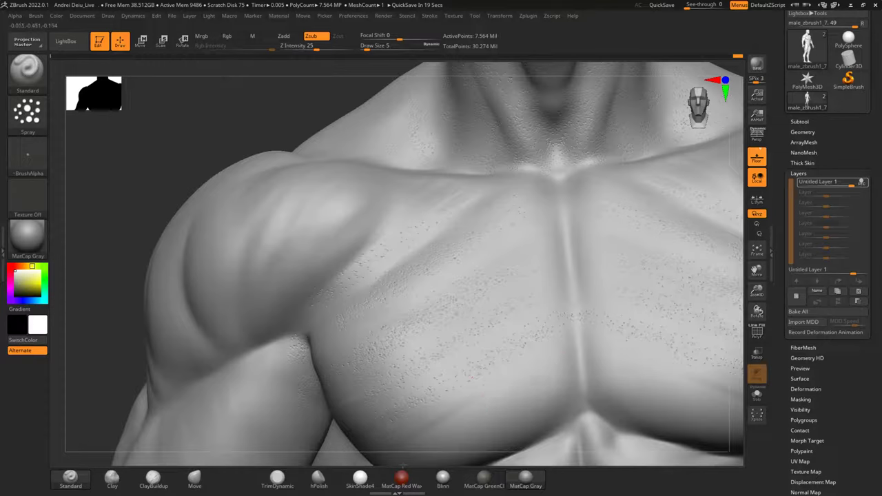
{"action": "left_click_drag", "start_coordinate": [572, 383], "coordinate": [476, 420]}
Examine the sprayed pores on the chest and armpits from both sides and in the full upper-body view.
{"action": "left_click_drag", "start_coordinate": [117, 348], "coordinate": [171, 225], "text": "alt"}
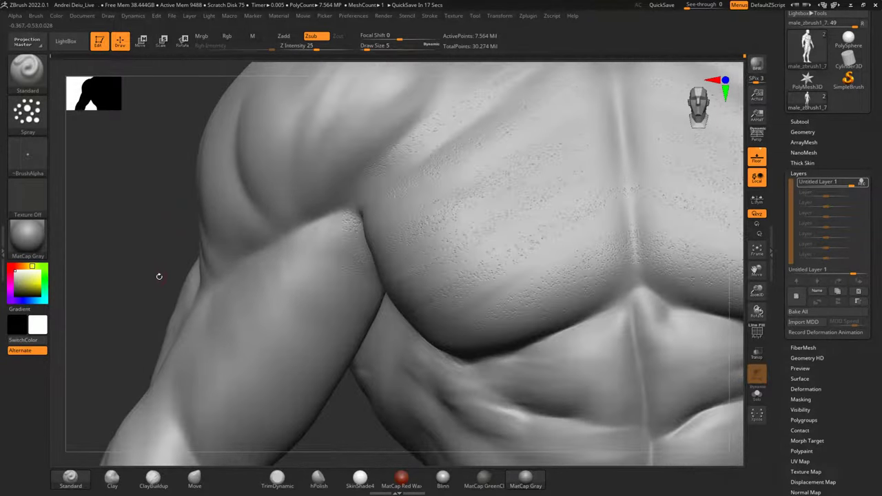
{"action": "left_click_drag", "start_coordinate": [159, 277], "coordinate": [122, 283], "text": "alt"}
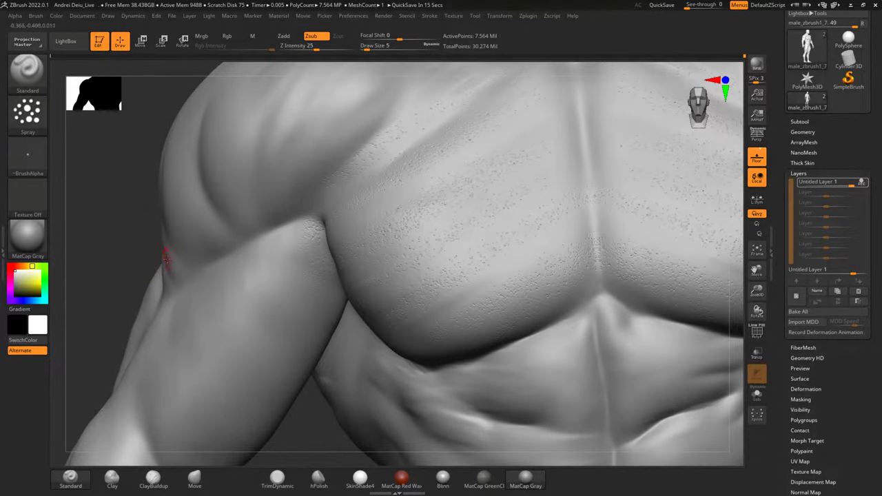
{"action": "left_click_drag", "start_coordinate": [131, 246], "coordinate": [112, 286], "text": "alt"}
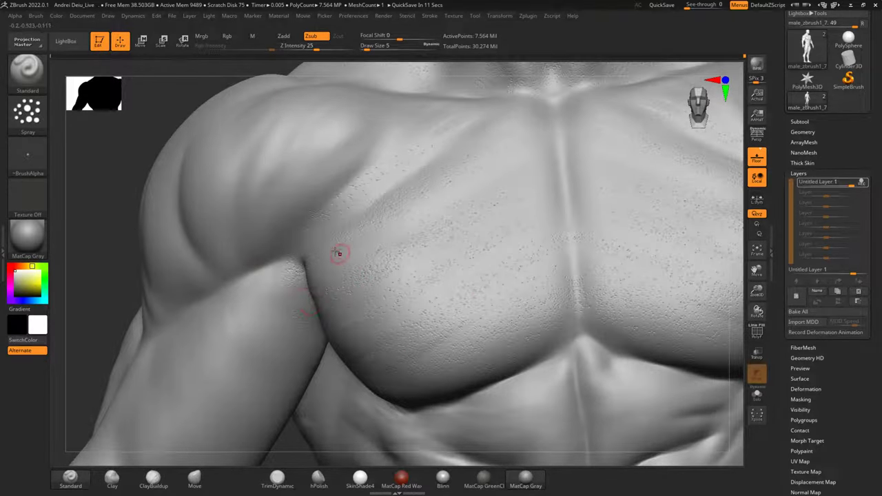
{"action": "right_click_drag", "start_coordinate": [128, 244], "coordinate": [374, 218]}
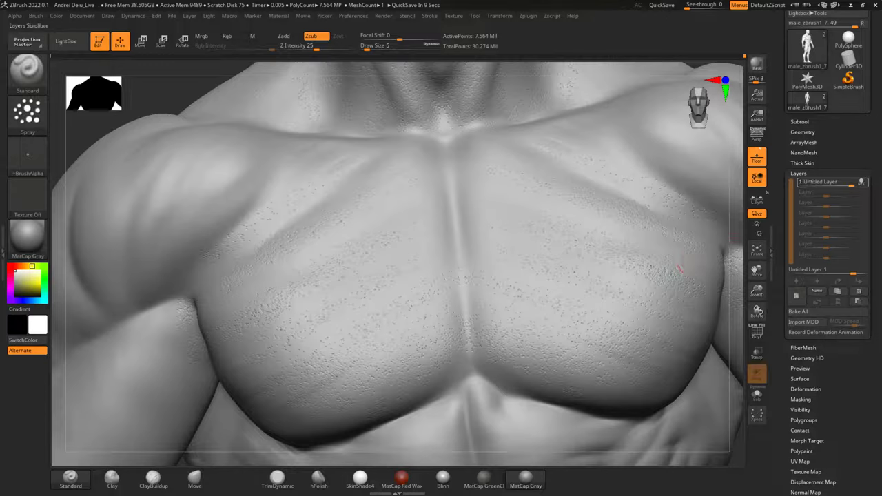
{"action": "left_click_drag", "start_coordinate": [730, 432], "coordinate": [641, 301], "text": "alt"}
{"action": "left_click_drag", "start_coordinate": [695, 340], "coordinate": [576, 420], "text": "alt"}
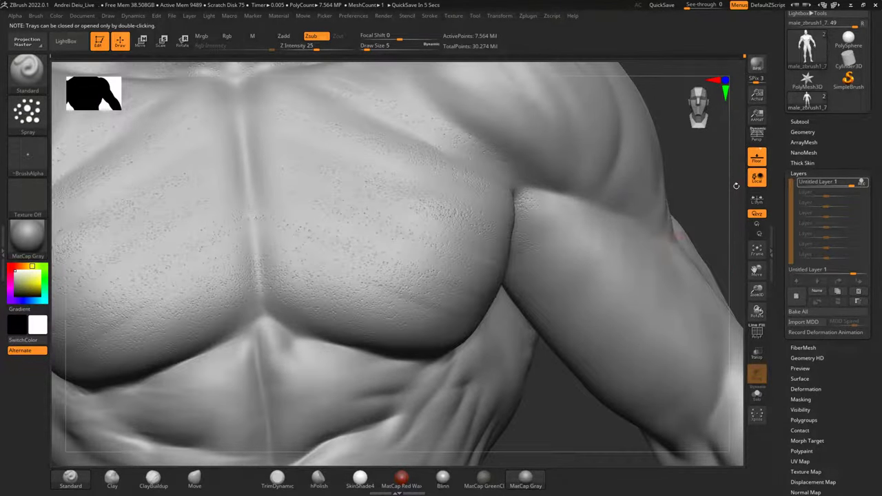
{"action": "right_click_drag", "start_coordinate": [706, 200], "coordinate": [635, 229]}
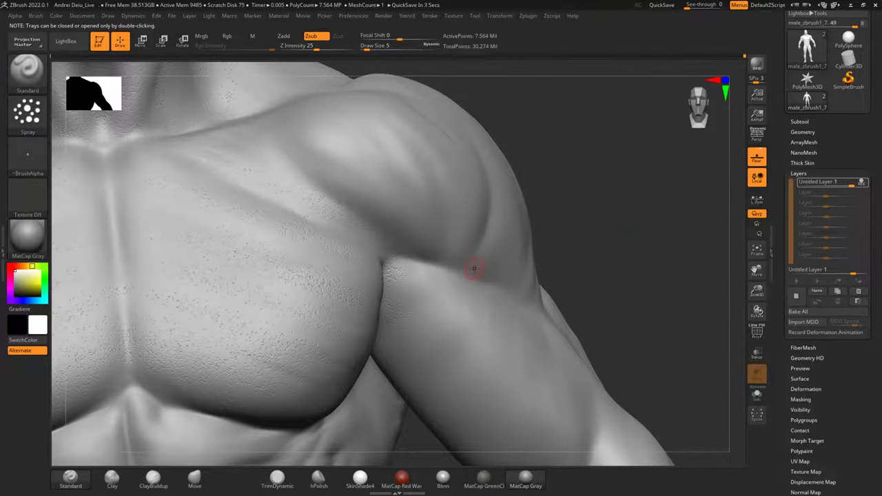
{"action": "scroll", "coordinate": [474, 269], "scroll_direction": "down", "scroll_amount": 5}
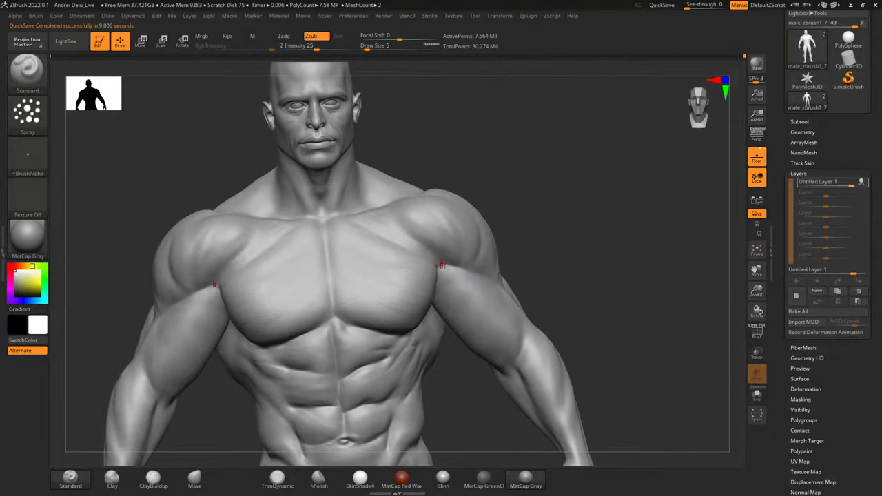
Save the project over its existing file.
{"action": "key", "text": "ctrl+shift+s"}
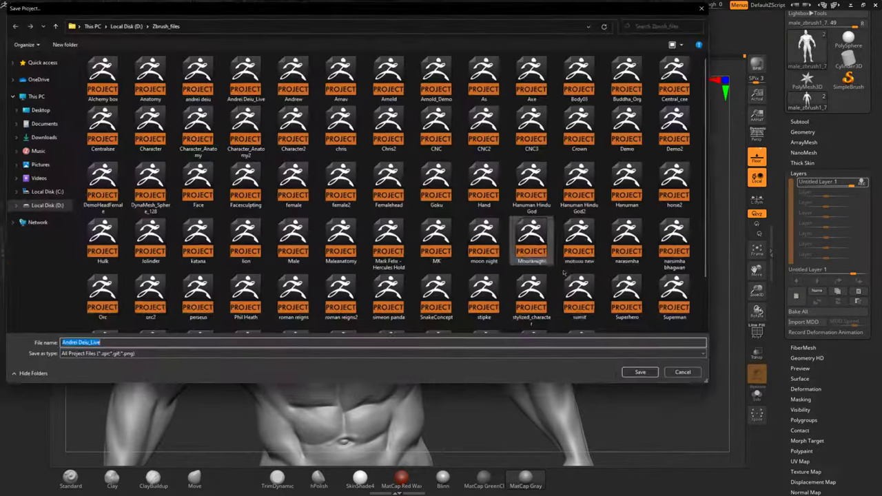
{"action": "left_click", "coordinate": [630, 374]}
{"action": "left_click", "coordinate": [462, 242]}
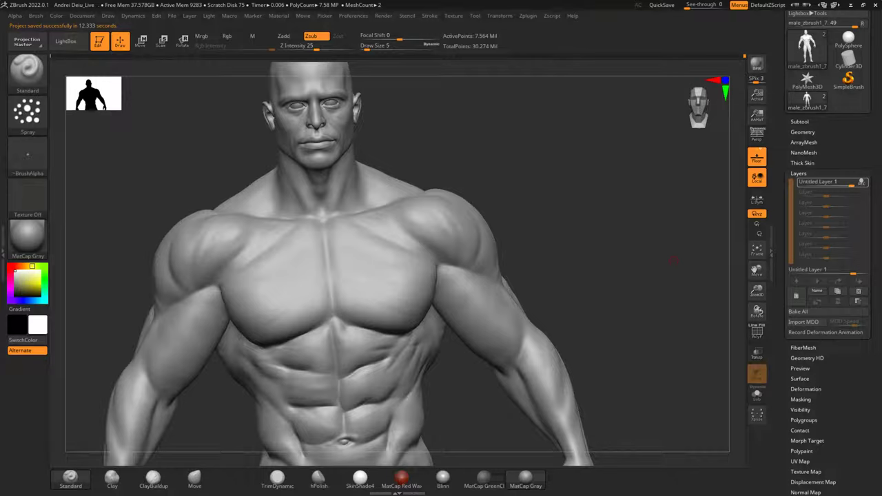
Hide the sculpt layer that holds the pore detail.
{"action": "left_click_drag", "start_coordinate": [727, 241], "coordinate": [705, 254]}
{"action": "right_click_drag", "start_coordinate": [559, 281], "coordinate": [372, 296], "text": "ctrl"}
{"action": "left_click_drag", "start_coordinate": [549, 94], "coordinate": [576, 134], "text": "alt"}
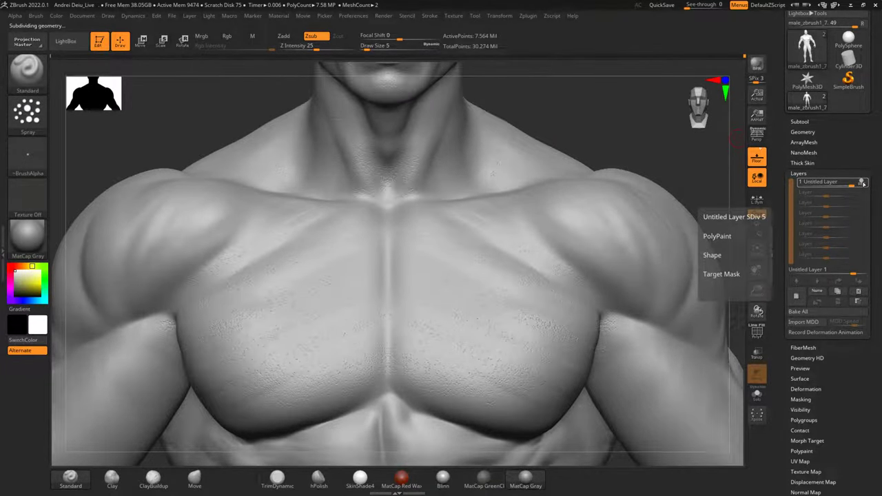
{"action": "left_click", "coordinate": [856, 182]}
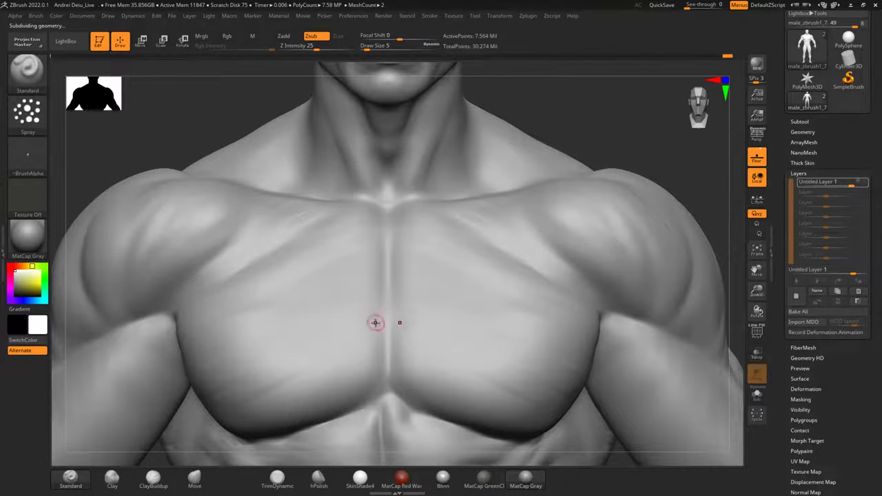
Set the Draw Size to about 15.55 and switch to the DamStandard brush.
{"action": "left_click_drag", "start_coordinate": [571, 120], "coordinate": [576, 135]}
{"action": "key", "text": "space"}
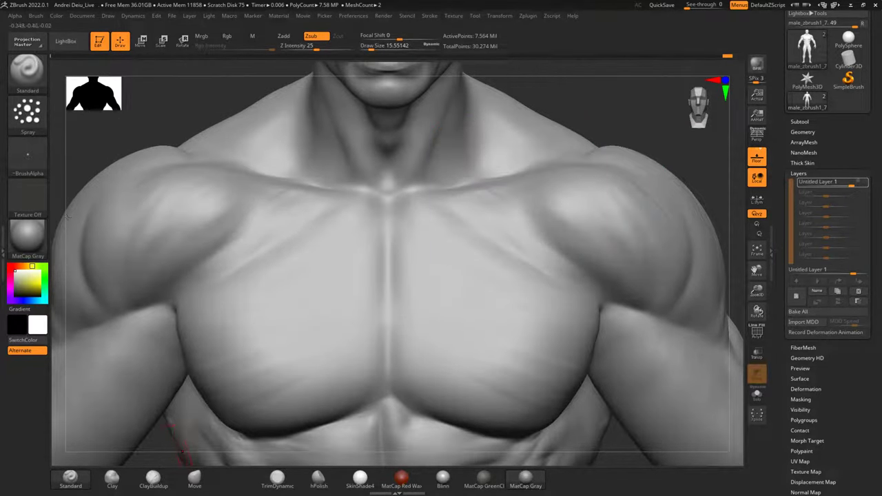
{"action": "left_click", "coordinate": [28, 73]}
{"action": "left_click", "coordinate": [162, 182]}
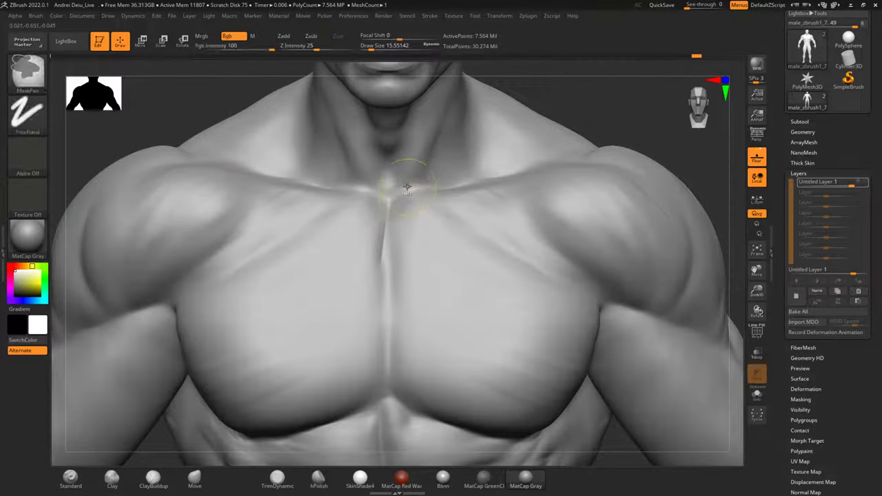
Undo the last stroke and carve the sternum groove from the collarbone notch to the base of the pectorals with DamStandard.
{"action": "key", "text": "ctrl+z"}
{"action": "mouse_move", "coordinate": [368, 186]}
{"action": "left_mouse_down"}
{"action": "mouse_move", "coordinate": [386, 212]}
{"action": "mouse_move", "coordinate": [386, 251]}
{"action": "left_mouse_up"}
{"action": "left_click_drag", "start_coordinate": [392, 197], "coordinate": [435, 182]}
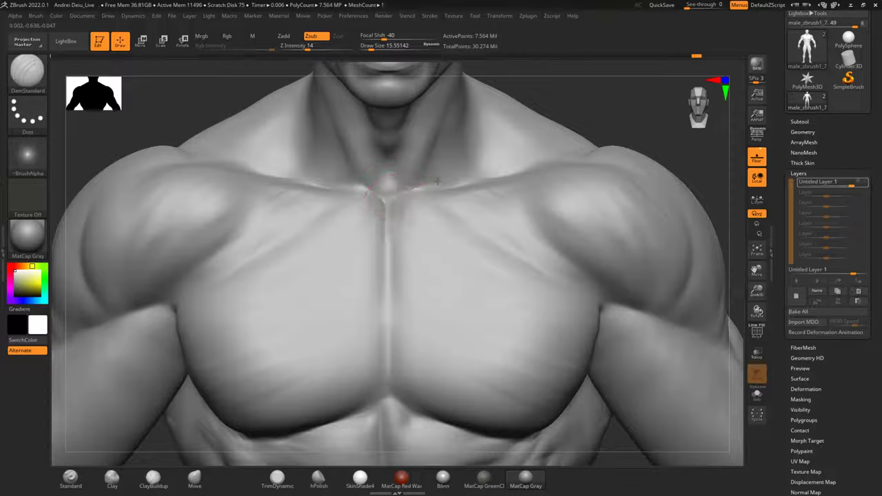
{"action": "mouse_move", "coordinate": [348, 188]}
{"action": "left_mouse_down"}
{"action": "mouse_move", "coordinate": [382, 195]}
{"action": "mouse_move", "coordinate": [384, 279]}
{"action": "left_mouse_up"}
{"action": "mouse_move", "coordinate": [387, 230]}
{"action": "left_mouse_down"}
{"action": "mouse_move", "coordinate": [391, 370]}
{"action": "mouse_move", "coordinate": [407, 407]}
{"action": "left_mouse_up"}
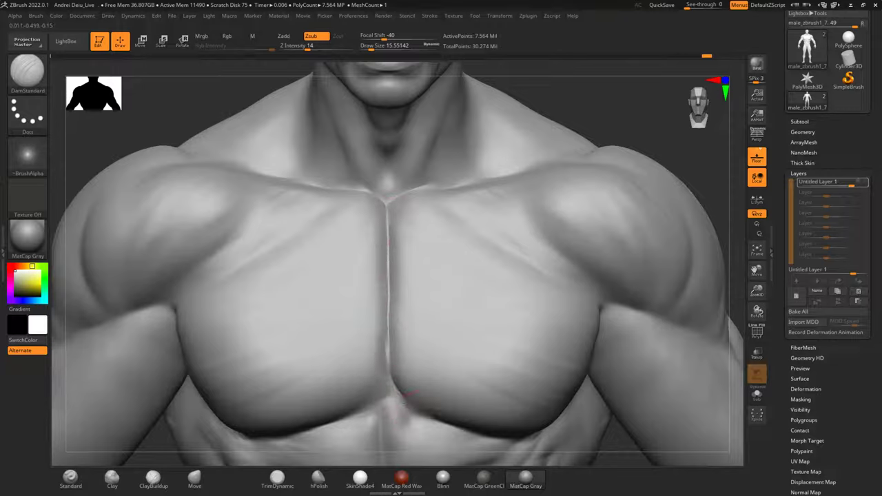
Sharpen the lower inner edges of the pectorals where they meet the sternum and smooth the transition.
{"action": "mouse_move", "coordinate": [618, 455]}
{"action": "left_mouse_down", "text": "alt"}
{"action": "mouse_move", "coordinate": [615, 366]}
{"action": "mouse_move", "coordinate": [626, 369]}
{"action": "left_mouse_up", "text": "alt"}
{"action": "left_click_drag", "start_coordinate": [397, 259], "coordinate": [361, 334]}
{"action": "mouse_move", "coordinate": [390, 287]}
{"action": "left_mouse_down"}
{"action": "mouse_move", "coordinate": [346, 332]}
{"action": "mouse_move", "coordinate": [339, 326]}
{"action": "left_mouse_up"}
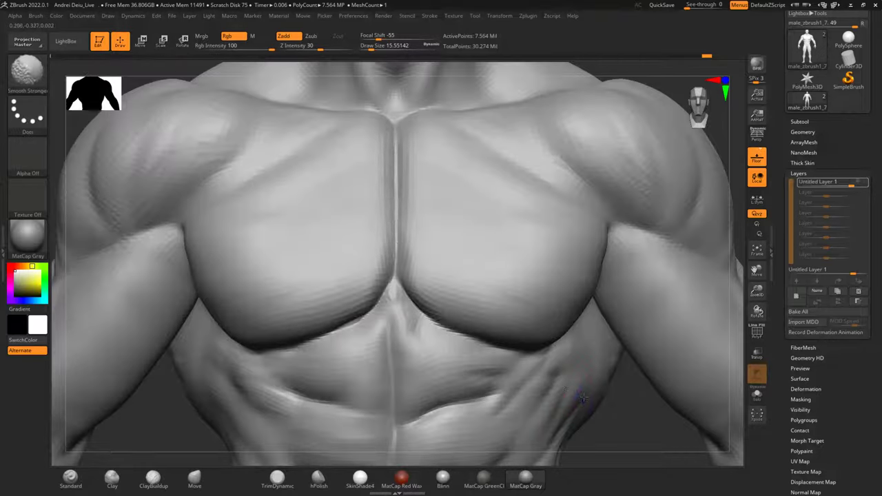
{"action": "left_click_drag", "start_coordinate": [391, 257], "coordinate": [365, 298], "text": "shift"}
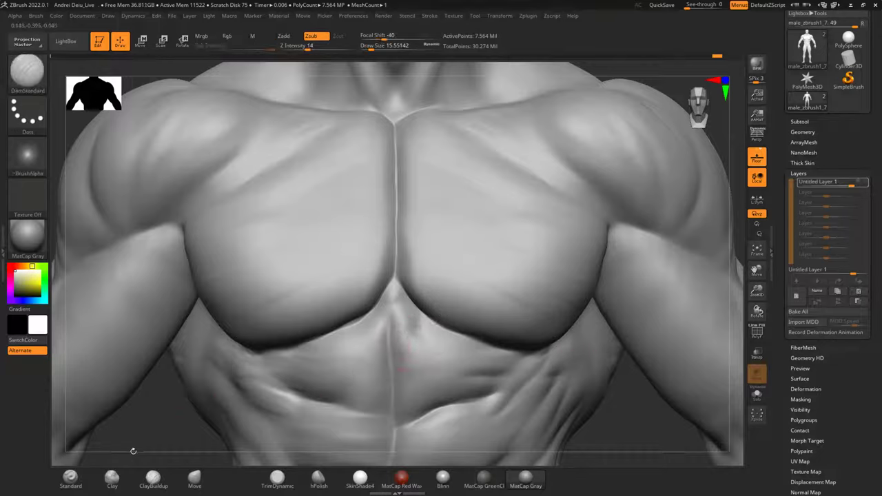
Touch up the area below the sternum with ClayBuildup, return to DamStandard, and check the chest from both sides.
{"action": "left_click", "coordinate": [153, 476]}
{"action": "mouse_move", "coordinate": [374, 309]}
{"action": "left_mouse_down"}
{"action": "mouse_move", "coordinate": [344, 328]}
{"action": "mouse_move", "coordinate": [373, 315]}
{"action": "left_mouse_up"}
{"action": "key", "text": "shift"}
{"action": "left_click", "coordinate": [28, 72]}
{"action": "left_click", "coordinate": [173, 185]}
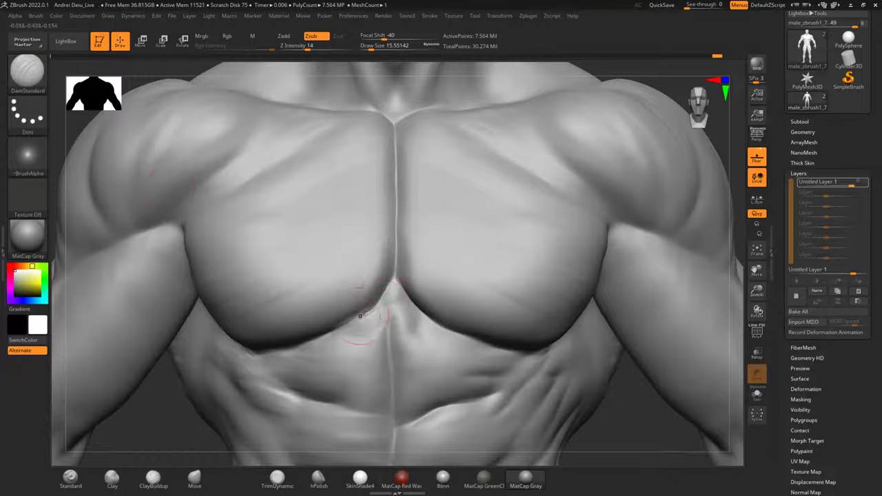
{"action": "key", "text": "shift"}
{"action": "key", "text": "ctrl"}
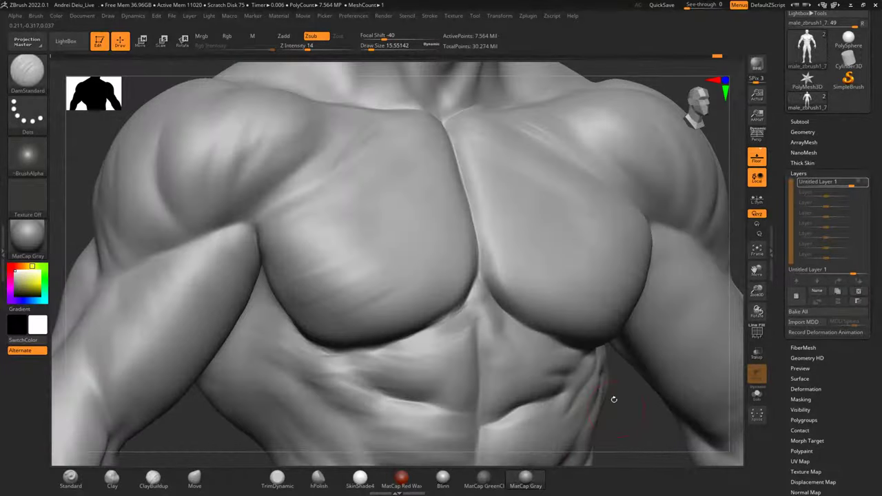
{"action": "key", "text": "shift"}
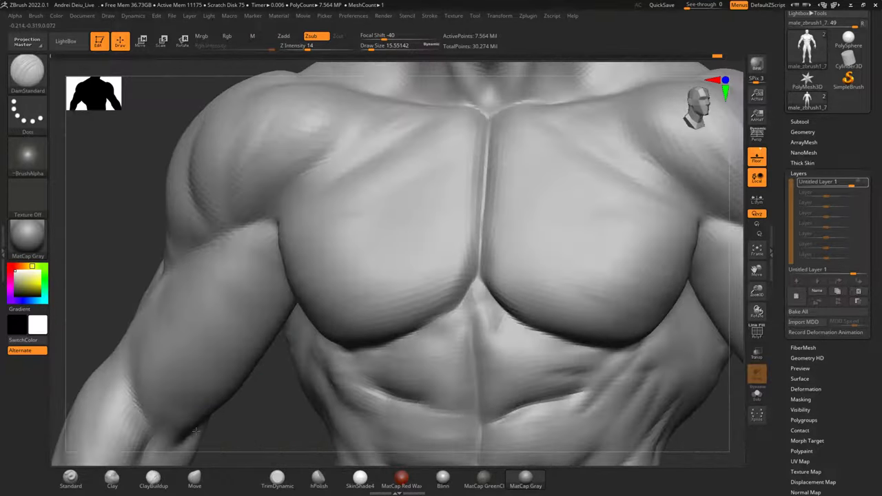
{"action": "left_click_drag", "start_coordinate": [736, 434], "coordinate": [644, 463], "text": "alt"}
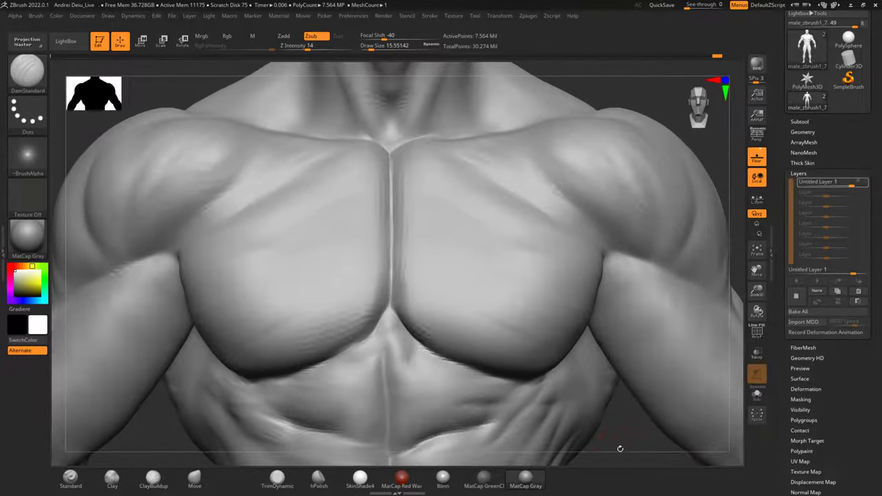
Smooth the lower sternum groove and carve short softened creases across the inner pectorals on both sides of it.
{"action": "mouse_move", "coordinate": [392, 278]}
{"action": "left_mouse_down"}
{"action": "mouse_move", "coordinate": [386, 302]}
{"action": "mouse_move", "coordinate": [372, 317]}
{"action": "mouse_move", "coordinate": [365, 311]}
{"action": "left_mouse_up"}
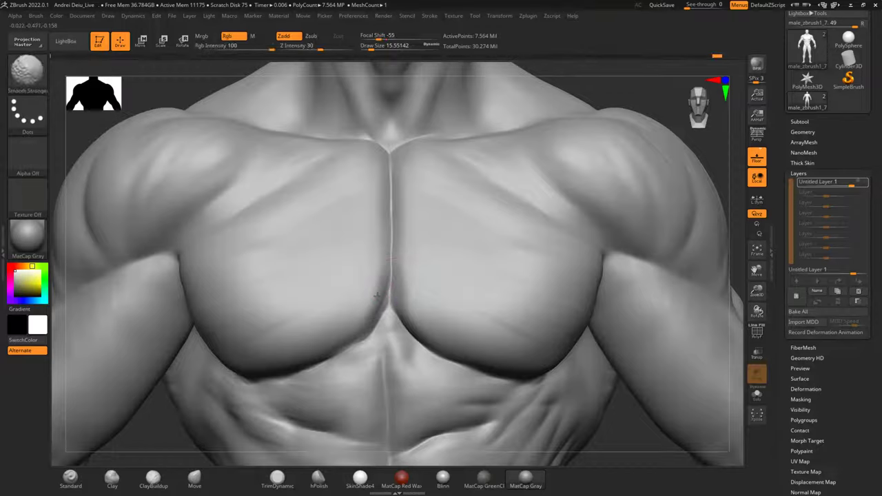
{"action": "left_click_drag", "start_coordinate": [357, 296], "coordinate": [384, 285]}
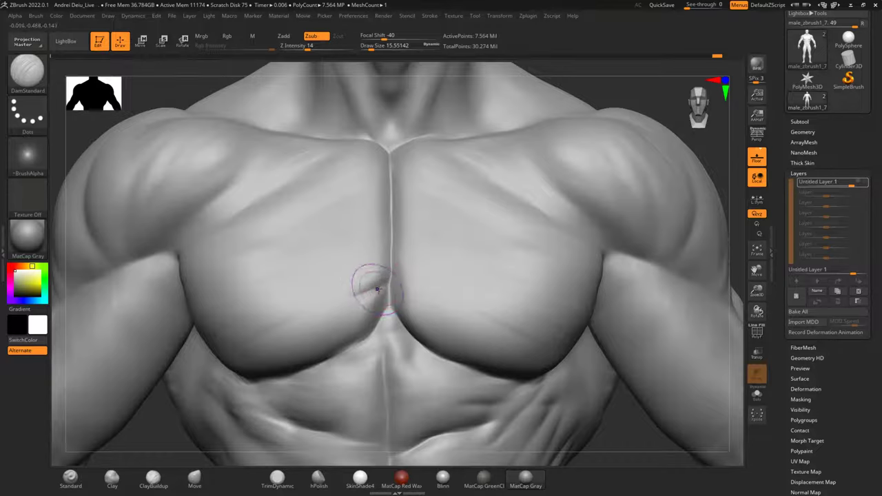
{"action": "key", "text": "shift"}
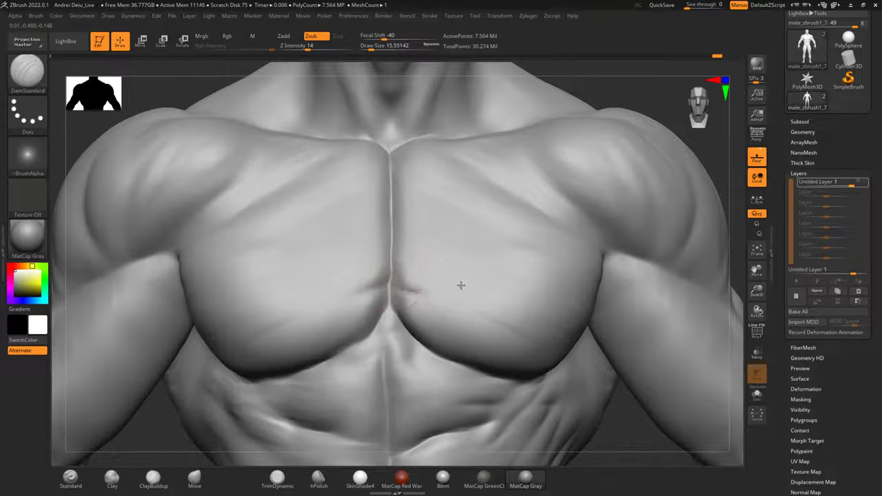
{"action": "key", "text": "shift"}
{"action": "mouse_move", "coordinate": [411, 286]}
{"action": "left_mouse_down", "text": "shift"}
{"action": "mouse_move", "coordinate": [446, 292]}
{"action": "mouse_move", "coordinate": [450, 279]}
{"action": "left_mouse_up", "text": "shift"}
{"action": "key", "text": "shift"}
Carve a crease along the upper pectorals beneath the inner collarbones, soften it, and decline Sticky Keys.
{"action": "left_click_drag", "start_coordinate": [360, 141], "coordinate": [320, 155]}
{"action": "key", "text": "shift"}
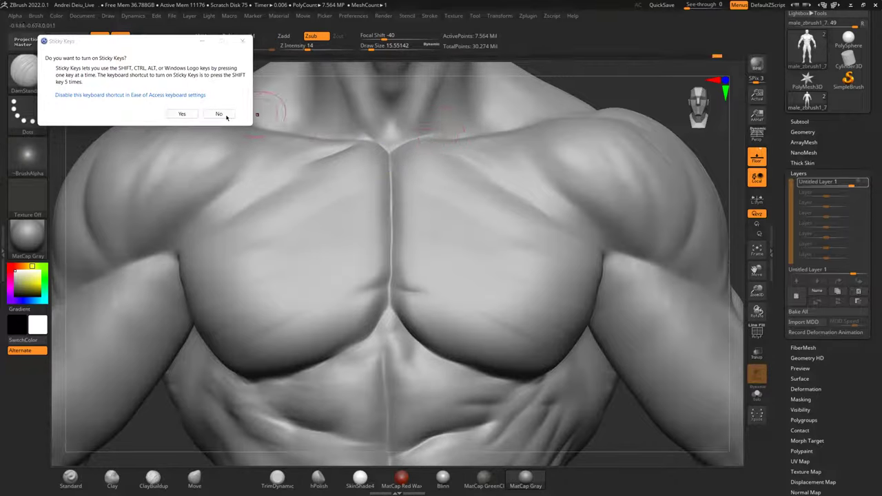
{"action": "left_click", "coordinate": [224, 115]}
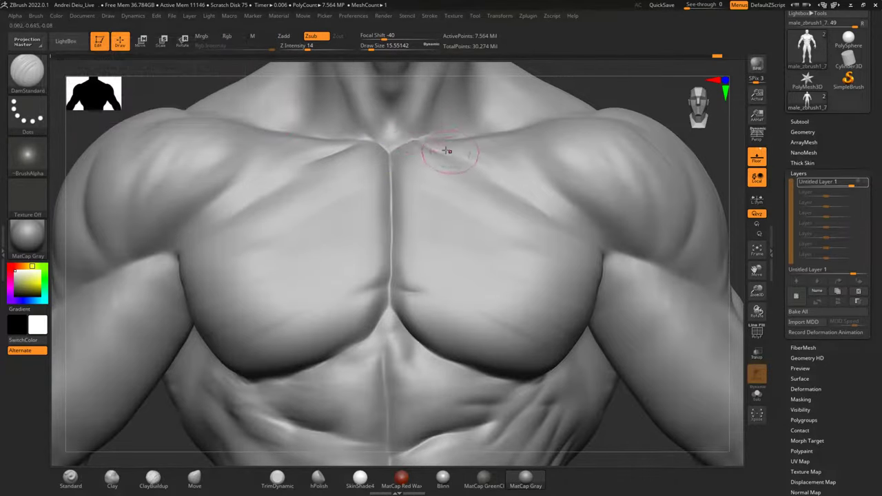
{"action": "key", "text": "shift"}
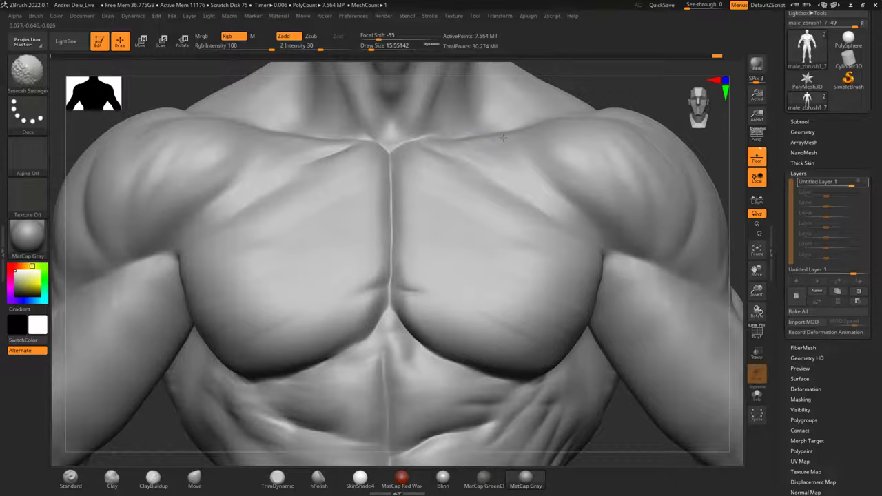
{"action": "left_click_drag", "start_coordinate": [503, 138], "coordinate": [544, 129], "text": "shift"}
{"action": "key", "text": "shift"}
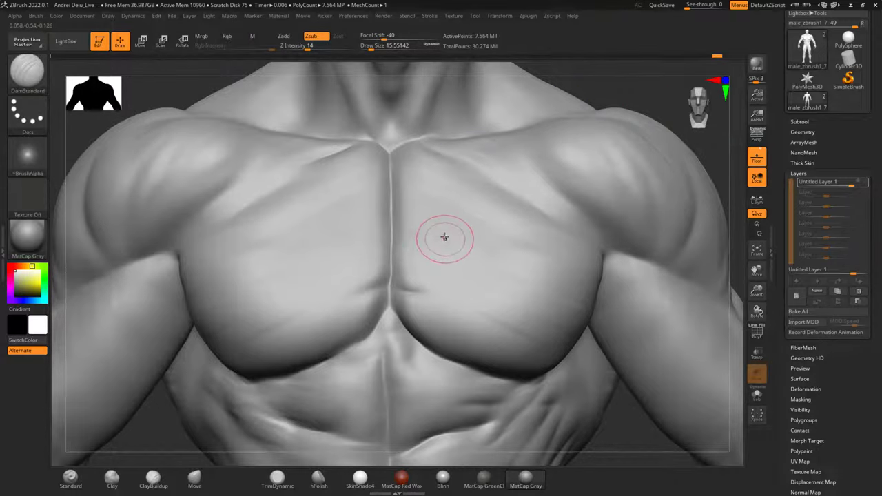
Review the chest in the full-figure view and close up, and turn the pore layer back on in record mode.
{"action": "key", "text": "f"}
{"action": "left_click_drag", "start_coordinate": [526, 153], "coordinate": [557, 248], "text": "alt"}
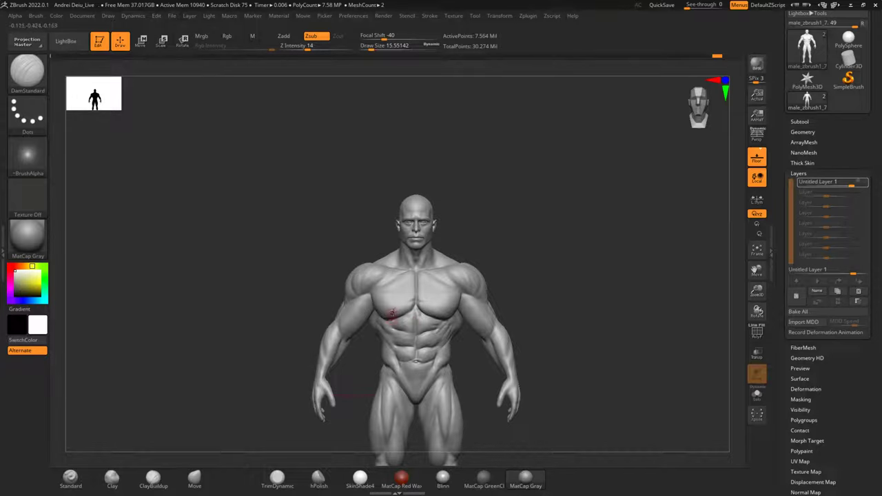
{"action": "scroll", "coordinate": [426, 289], "scroll_direction": "up", "scroll_amount": 15}
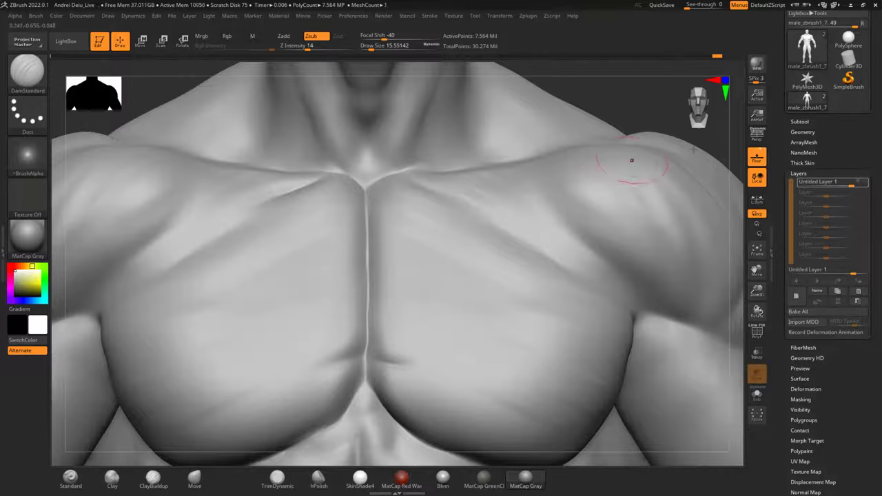
{"action": "left_click", "coordinate": [863, 184]}
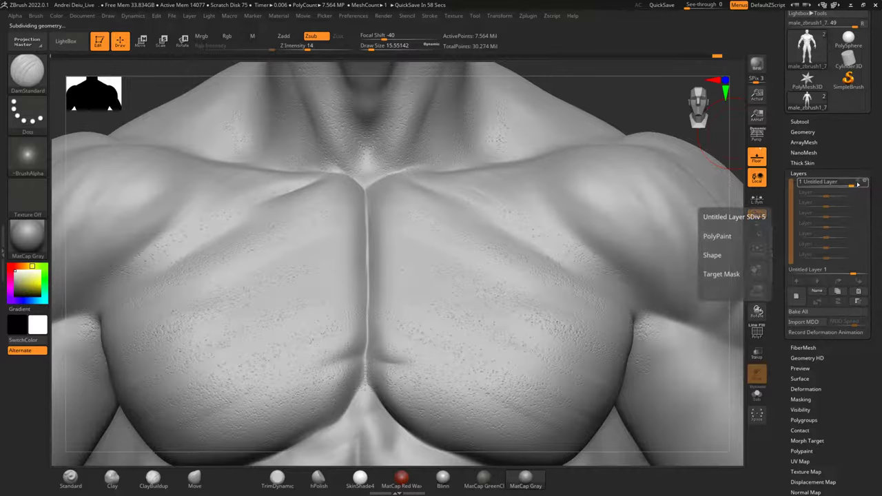
{"action": "left_click", "coordinate": [859, 184]}
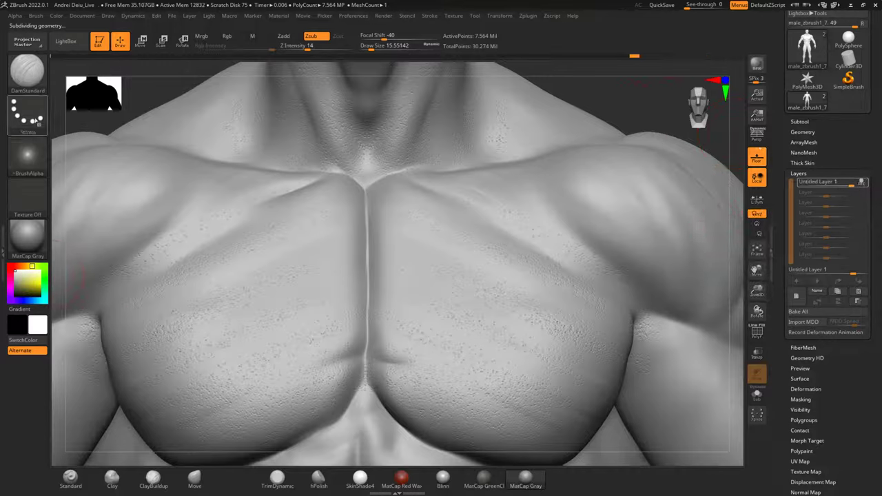
Switch to the Standard spray brush, undo the test stroke on the chest, and set the Draw Size to 5.
{"action": "left_click", "coordinate": [71, 477]}
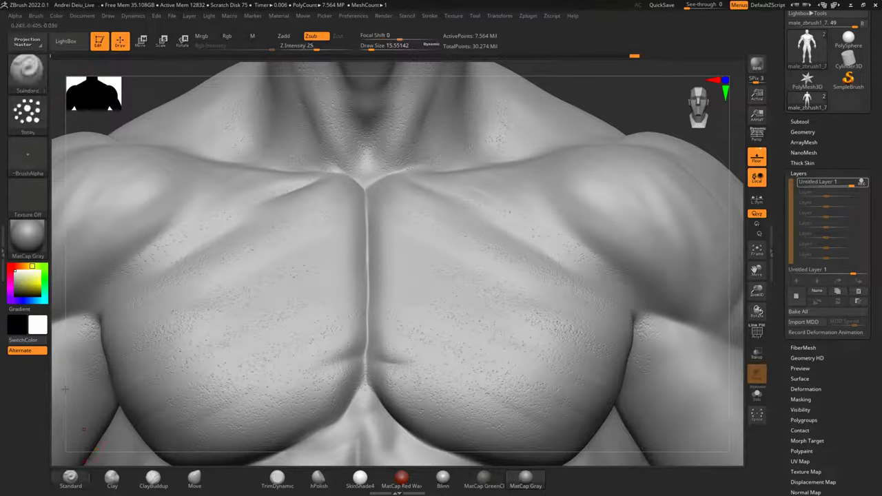
{"action": "left_click_drag", "start_coordinate": [331, 237], "coordinate": [341, 222]}
{"action": "key", "text": "ctrl+z"}
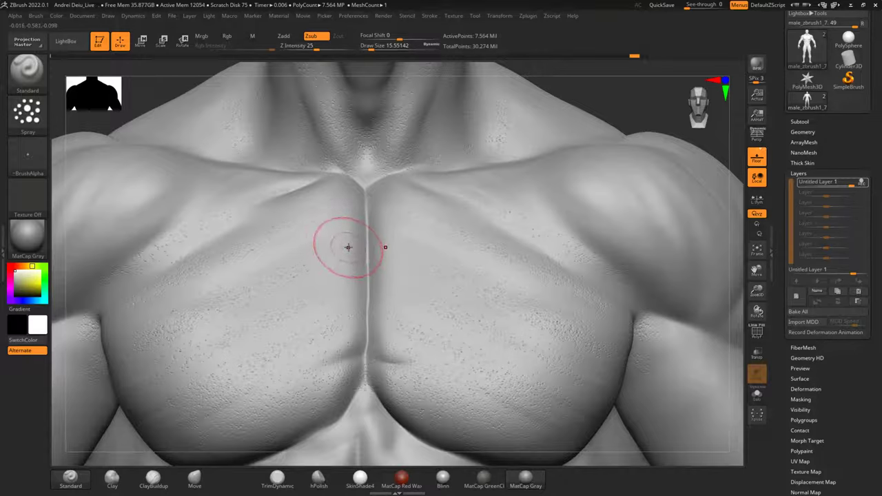
{"action": "key", "text": "space"}
{"action": "key", "text": "space"}
{"action": "left_click", "coordinate": [348, 244]}
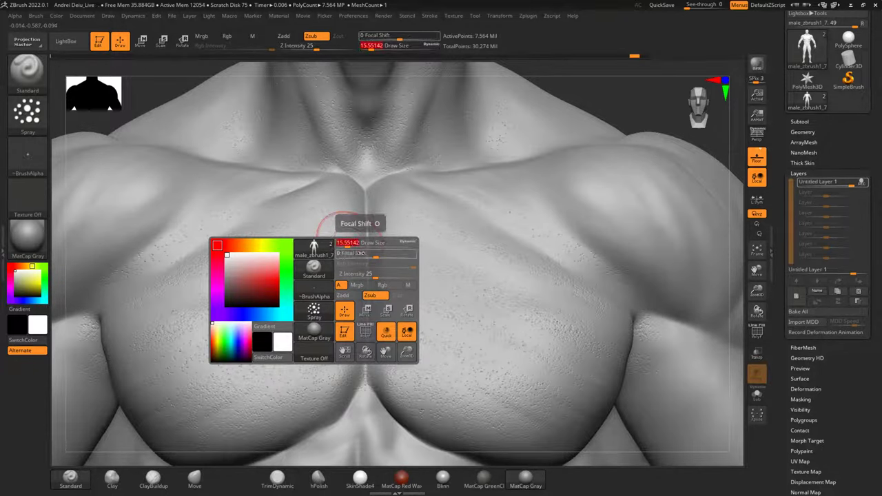
{"action": "type", "text": "5"}
{"action": "key", "text": "Return"}
Spray fine pores over the upper chest, along the collarbones, and onto the front of the shoulders.
{"action": "left_click_drag", "start_coordinate": [609, 106], "coordinate": [640, 126]}
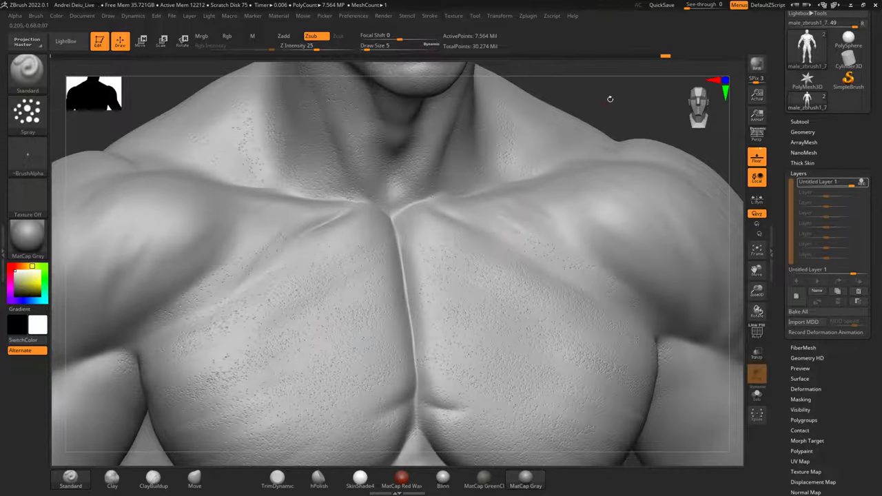
{"action": "mouse_move", "coordinate": [602, 90]}
{"action": "left_mouse_down", "text": "alt"}
{"action": "mouse_move", "coordinate": [597, 175]}
{"action": "mouse_move", "coordinate": [583, 185]}
{"action": "mouse_move", "coordinate": [587, 136]}
{"action": "mouse_move", "coordinate": [572, 166]}
{"action": "left_mouse_up", "text": "alt"}
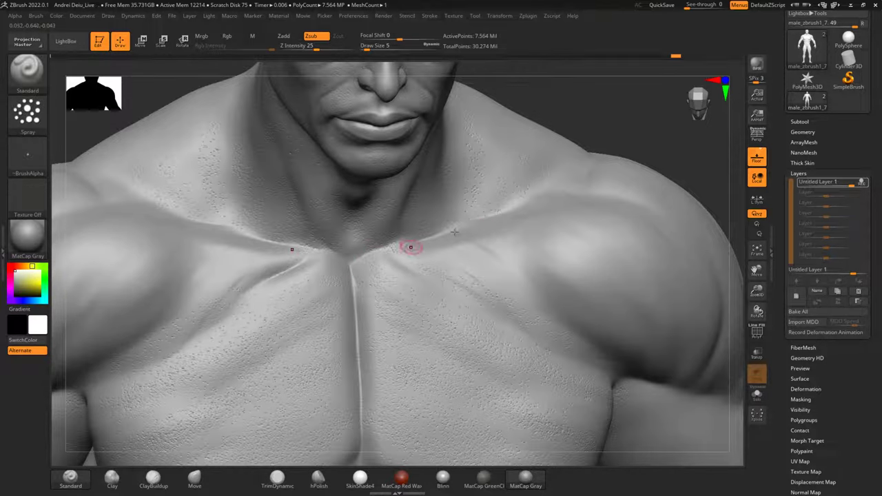
{"action": "left_click_drag", "start_coordinate": [579, 120], "coordinate": [581, 152]}
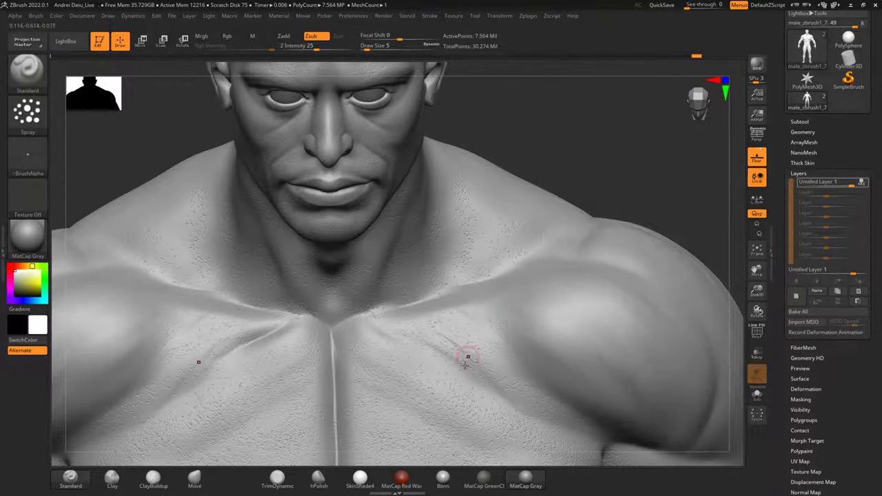
{"action": "mouse_move", "coordinate": [547, 155]}
{"action": "left_mouse_down"}
{"action": "mouse_move", "coordinate": [536, 152]}
{"action": "mouse_move", "coordinate": [540, 146]}
{"action": "left_mouse_up"}
{"action": "left_click_drag", "start_coordinate": [425, 305], "coordinate": [432, 307]}
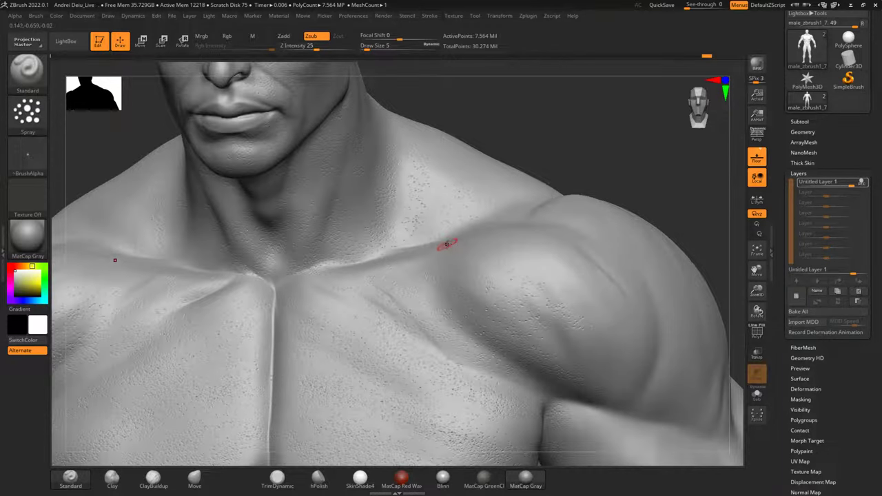
Spray pores over the top, front and lower edge of the deltoids, working around the shoulder.
{"action": "mouse_move", "coordinate": [563, 144]}
{"action": "left_mouse_down"}
{"action": "mouse_move", "coordinate": [506, 152]}
{"action": "mouse_move", "coordinate": [510, 191]}
{"action": "mouse_move", "coordinate": [526, 186]}
{"action": "mouse_move", "coordinate": [477, 196]}
{"action": "left_mouse_up"}
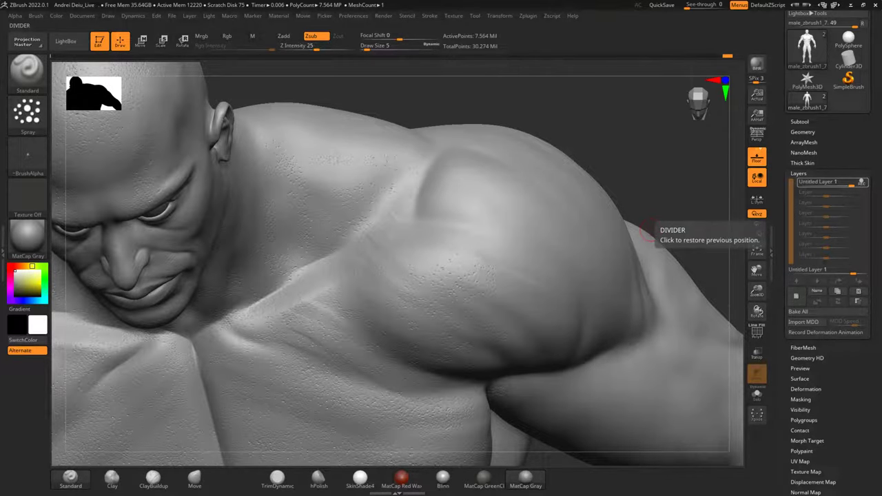
{"action": "mouse_move", "coordinate": [650, 232]}
{"action": "left_mouse_down"}
{"action": "mouse_move", "coordinate": [616, 133]}
{"action": "mouse_move", "coordinate": [597, 161]}
{"action": "mouse_move", "coordinate": [569, 176]}
{"action": "mouse_move", "coordinate": [586, 184]}
{"action": "left_mouse_up"}
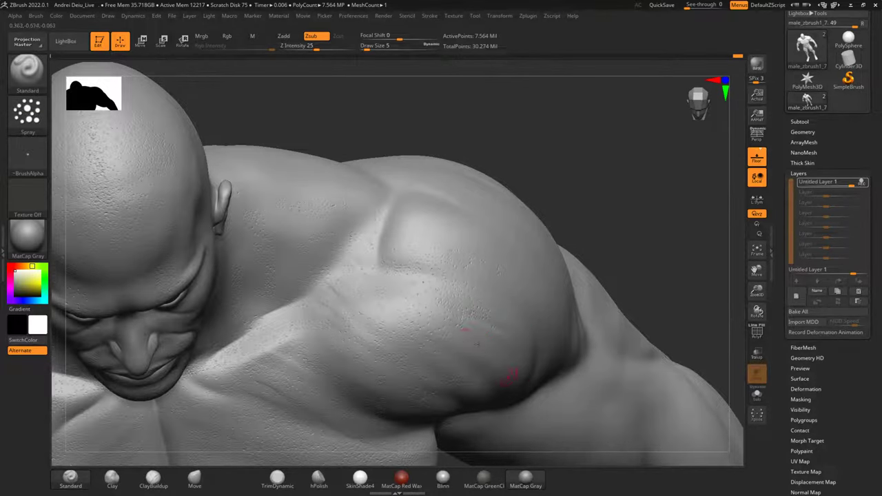
{"action": "left_click_drag", "start_coordinate": [598, 222], "coordinate": [452, 197]}
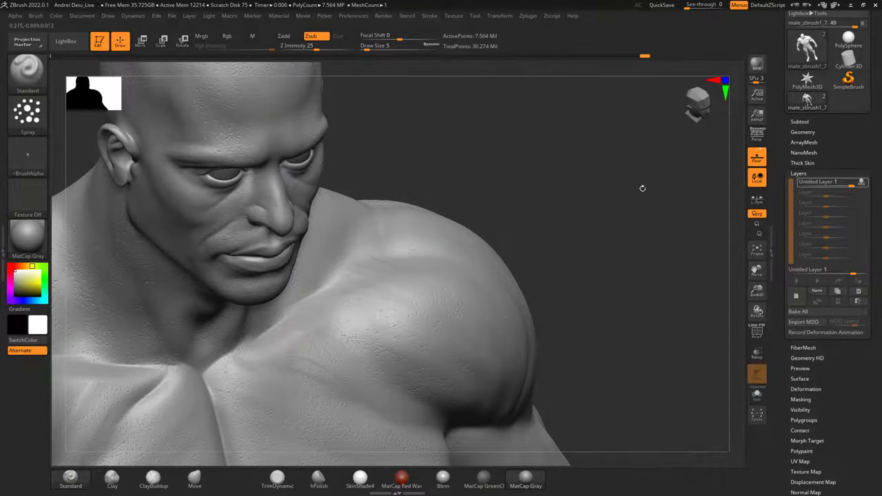
{"action": "left_click_drag", "start_coordinate": [576, 224], "coordinate": [641, 199]}
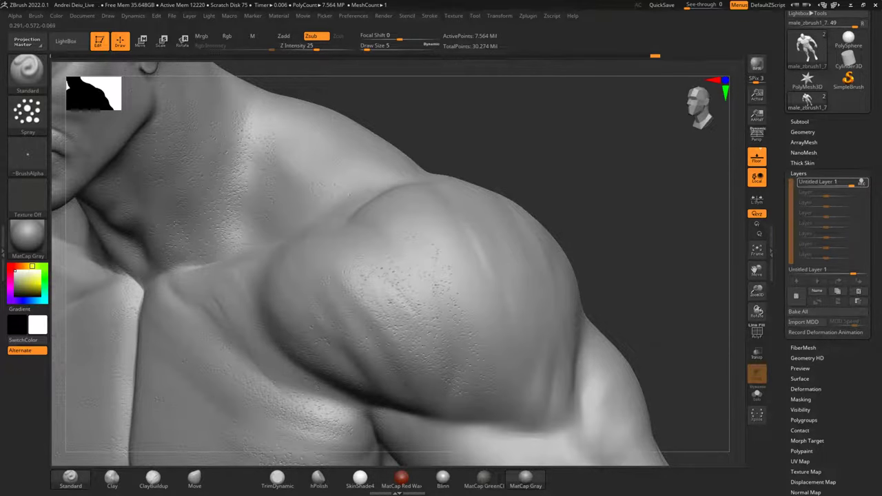
{"action": "mouse_move", "coordinate": [577, 243]}
{"action": "left_mouse_down"}
{"action": "mouse_move", "coordinate": [573, 226]}
{"action": "mouse_move", "coordinate": [604, 153]}
{"action": "left_mouse_up"}
{"action": "left_click_drag", "start_coordinate": [443, 323], "coordinate": [405, 334]}
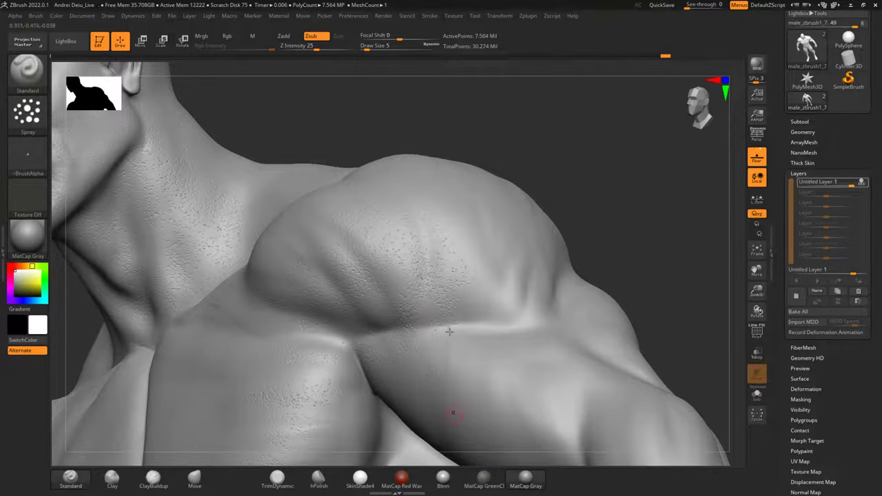
Spray pores down the front of the upper arm, covering the biceps from the armpit toward the elbow.
{"action": "left_click_drag", "start_coordinate": [598, 238], "coordinate": [651, 176], "text": "alt"}
{"action": "left_click_drag", "start_coordinate": [465, 293], "coordinate": [482, 369]}
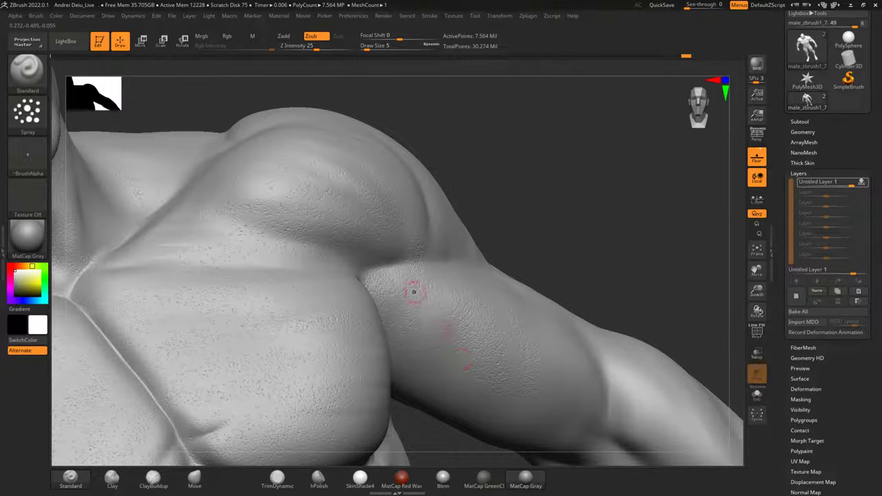
{"action": "left_click_drag", "start_coordinate": [556, 250], "coordinate": [560, 166]}
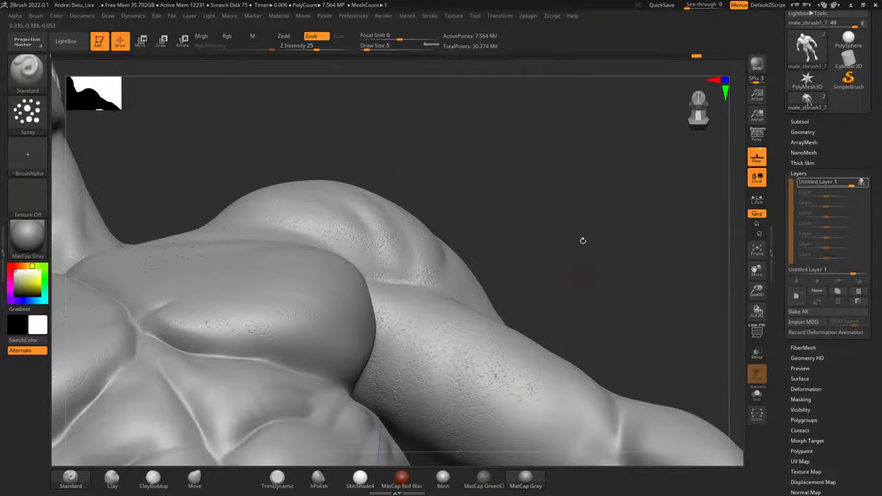
{"action": "left_click_drag", "start_coordinate": [594, 263], "coordinate": [595, 162], "text": "alt"}
{"action": "mouse_move", "coordinate": [507, 320]}
{"action": "left_mouse_down"}
{"action": "mouse_move", "coordinate": [549, 347]}
{"action": "mouse_move", "coordinate": [561, 331]}
{"action": "left_mouse_up"}
{"action": "left_click_drag", "start_coordinate": [584, 292], "coordinate": [555, 356]}
{"action": "left_click_drag", "start_coordinate": [529, 245], "coordinate": [516, 238]}
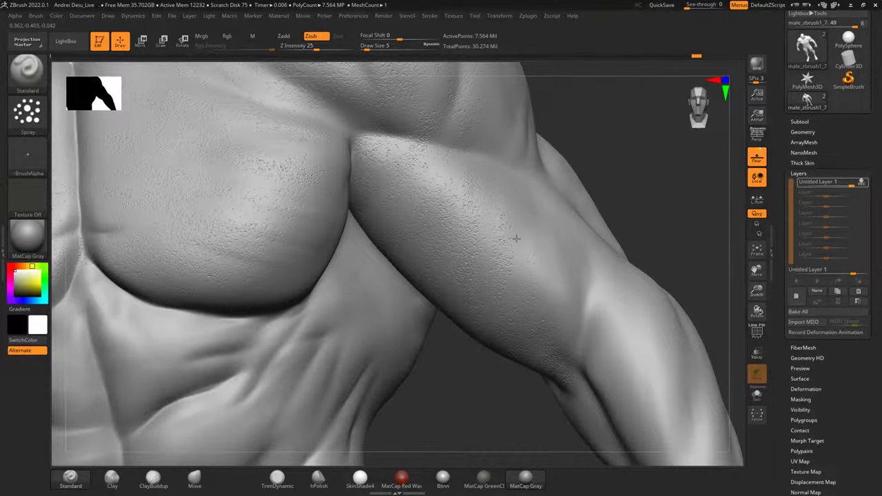
{"action": "left_click_drag", "start_coordinate": [559, 257], "coordinate": [549, 284]}
{"action": "mouse_move", "coordinate": [660, 154]}
{"action": "left_mouse_down", "text": "alt"}
{"action": "mouse_move", "coordinate": [594, 278]}
{"action": "mouse_move", "coordinate": [527, 282]}
{"action": "mouse_move", "coordinate": [460, 360]}
{"action": "left_mouse_up", "text": "alt"}
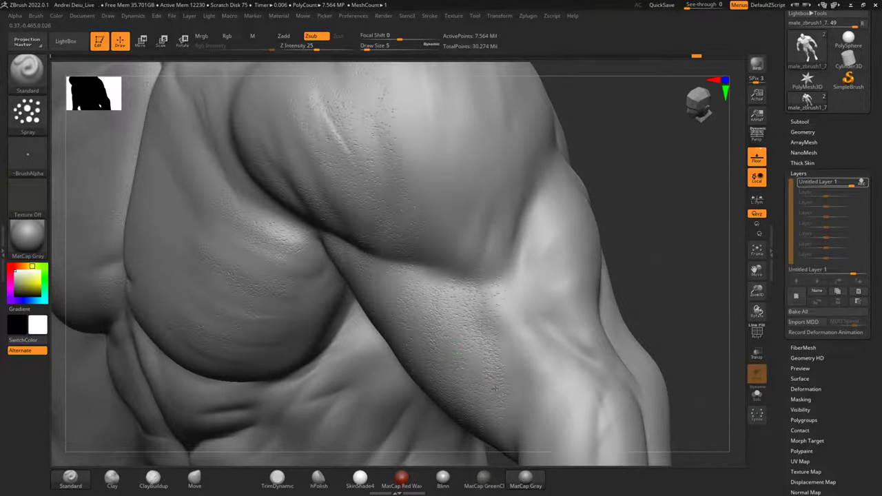
Extend the pores along the outer biceps and lightly smooth them just below the deltoid.
{"action": "right_click_drag", "start_coordinate": [530, 363], "coordinate": [644, 228]}
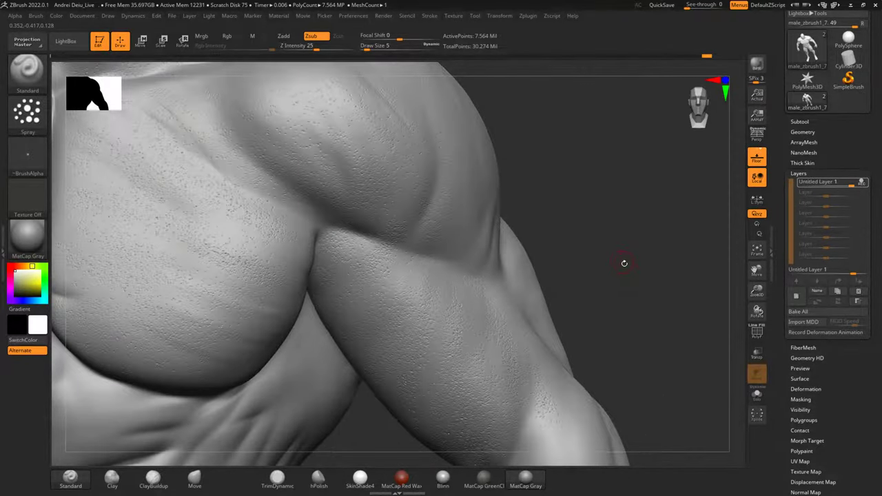
{"action": "left_click_drag", "start_coordinate": [624, 263], "coordinate": [555, 277]}
{"action": "left_click_drag", "start_coordinate": [488, 310], "coordinate": [475, 299], "text": "shift"}
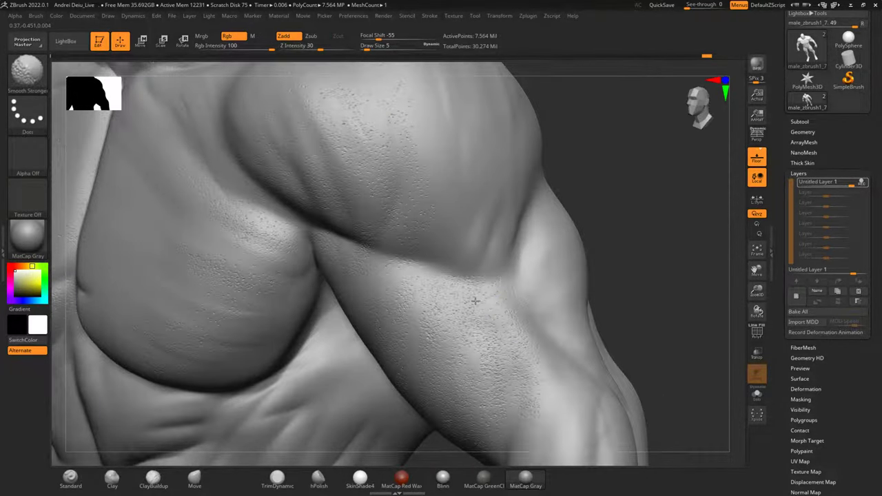
{"action": "left_click_drag", "start_coordinate": [511, 305], "coordinate": [503, 318], "text": "shift"}
{"action": "left_click_drag", "start_coordinate": [638, 208], "coordinate": [587, 246], "text": "alt"}
{"action": "left_click_drag", "start_coordinate": [407, 416], "coordinate": [435, 400]}
Spray pores over the outer side of the deltoid, from its upper part down toward the arm.
{"action": "mouse_move", "coordinate": [600, 219]}
{"action": "left_mouse_down"}
{"action": "mouse_move", "coordinate": [616, 206]}
{"action": "mouse_move", "coordinate": [479, 231]}
{"action": "left_mouse_up"}
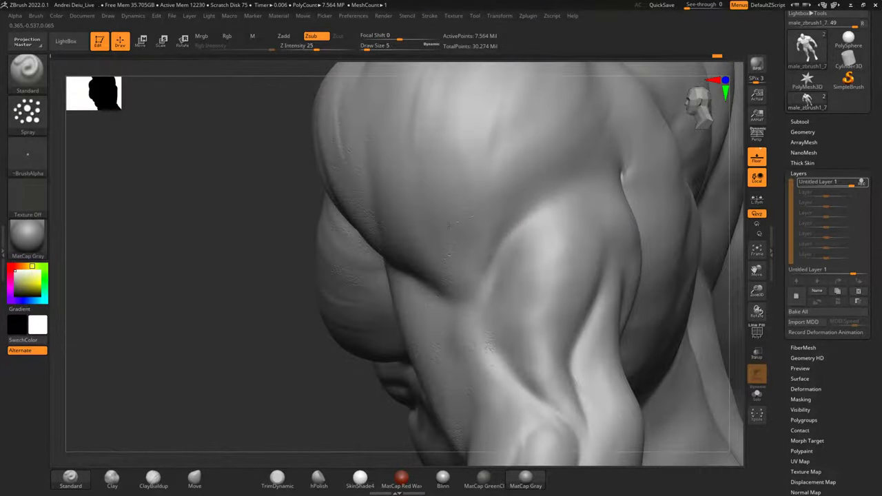
{"action": "left_click_drag", "start_coordinate": [229, 358], "coordinate": [414, 358]}
{"action": "left_click_drag", "start_coordinate": [463, 279], "coordinate": [466, 266]}
{"action": "mouse_move", "coordinate": [578, 222]}
{"action": "left_mouse_down"}
{"action": "mouse_move", "coordinate": [579, 264]}
{"action": "mouse_move", "coordinate": [541, 270]}
{"action": "left_mouse_up"}
{"action": "left_click_drag", "start_coordinate": [453, 240], "coordinate": [470, 365]}
{"action": "left_click_drag", "start_coordinate": [419, 242], "coordinate": [447, 367]}
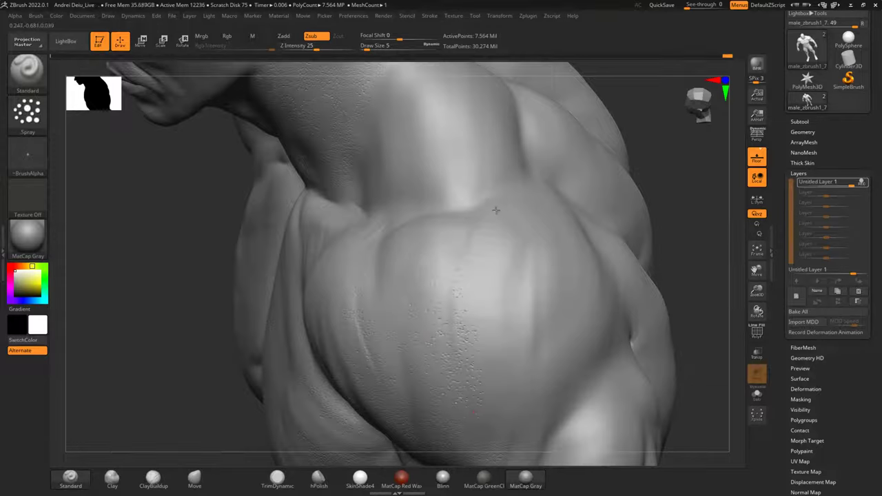
{"action": "left_click_drag", "start_coordinate": [483, 265], "coordinate": [490, 351]}
{"action": "left_click_drag", "start_coordinate": [477, 287], "coordinate": [466, 312]}
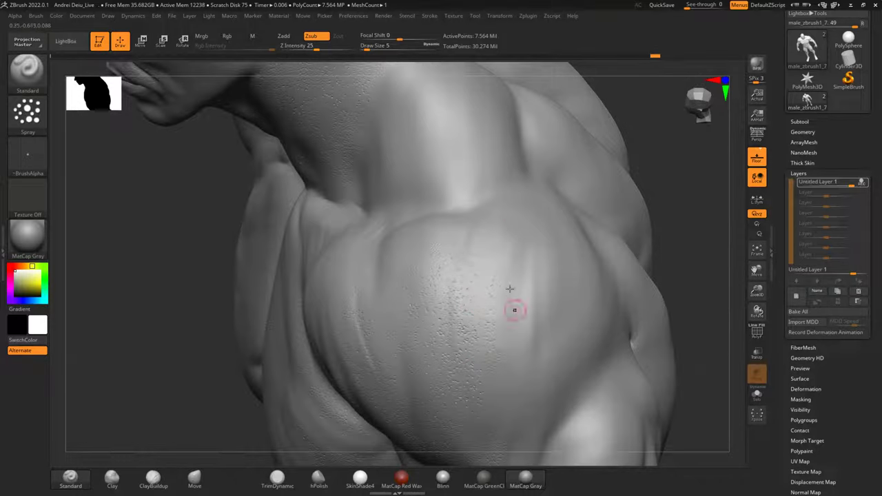
Spray pores over the rear side of the deltoid and onto the top of the triceps.
{"action": "mouse_move", "coordinate": [693, 227]}
{"action": "left_mouse_down"}
{"action": "mouse_move", "coordinate": [642, 175]}
{"action": "mouse_move", "coordinate": [586, 179]}
{"action": "left_mouse_up"}
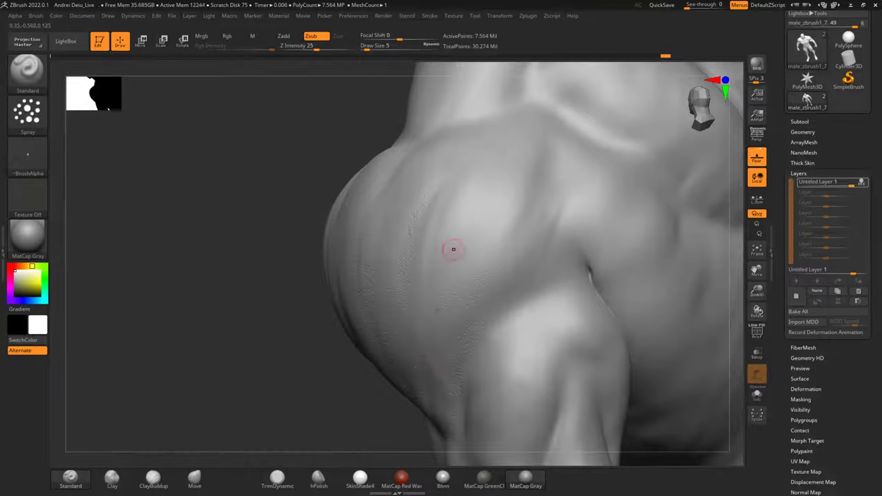
{"action": "left_click_drag", "start_coordinate": [469, 261], "coordinate": [440, 310]}
{"action": "left_click_drag", "start_coordinate": [528, 297], "coordinate": [513, 320]}
Spray pores across the back of the shoulder toward the shoulder blade, above the rear armpit crease.
{"action": "left_click_drag", "start_coordinate": [269, 248], "coordinate": [372, 329]}
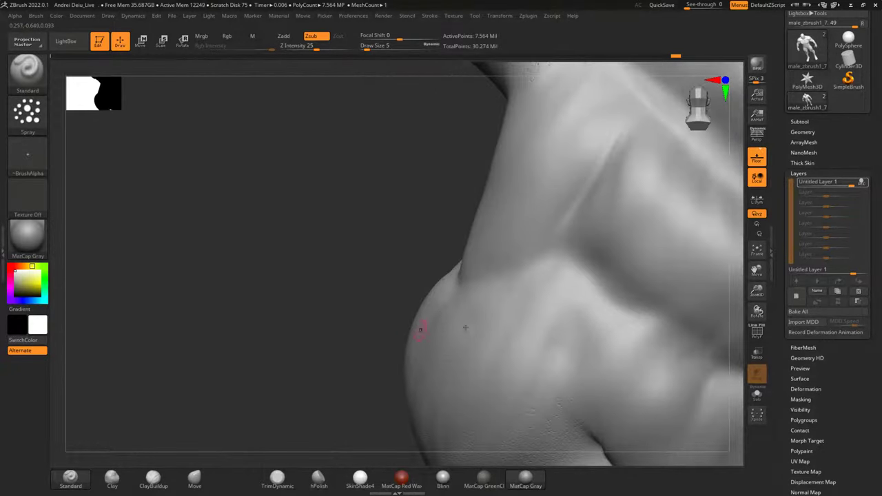
{"action": "mouse_move", "coordinate": [537, 308]}
{"action": "left_mouse_down"}
{"action": "mouse_move", "coordinate": [543, 342]}
{"action": "mouse_move", "coordinate": [509, 352]}
{"action": "left_mouse_up"}
{"action": "mouse_move", "coordinate": [549, 264]}
{"action": "left_mouse_down"}
{"action": "mouse_move", "coordinate": [524, 324]}
{"action": "mouse_move", "coordinate": [526, 354]}
{"action": "mouse_move", "coordinate": [537, 379]}
{"action": "mouse_move", "coordinate": [575, 387]}
{"action": "left_mouse_up"}
{"action": "left_click_drag", "start_coordinate": [627, 306], "coordinate": [603, 404]}
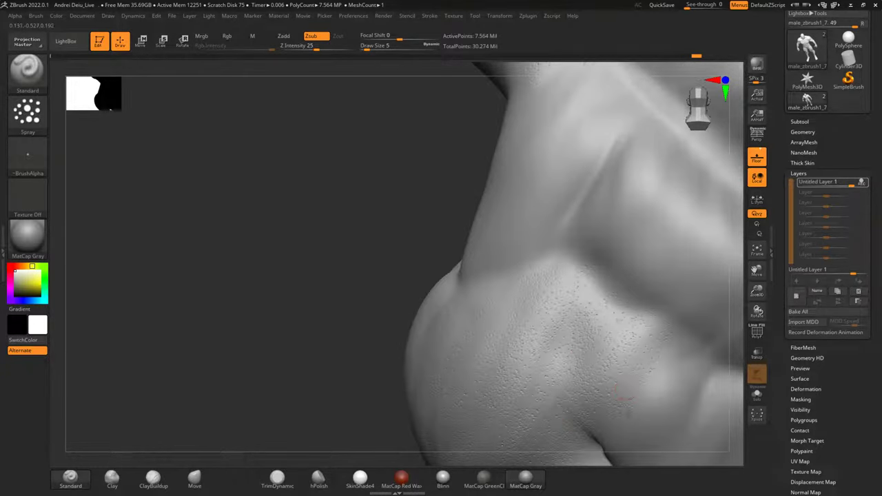
{"action": "mouse_move", "coordinate": [337, 404]}
{"action": "left_mouse_down"}
{"action": "mouse_move", "coordinate": [240, 299]}
{"action": "mouse_move", "coordinate": [388, 254]}
{"action": "left_mouse_up"}
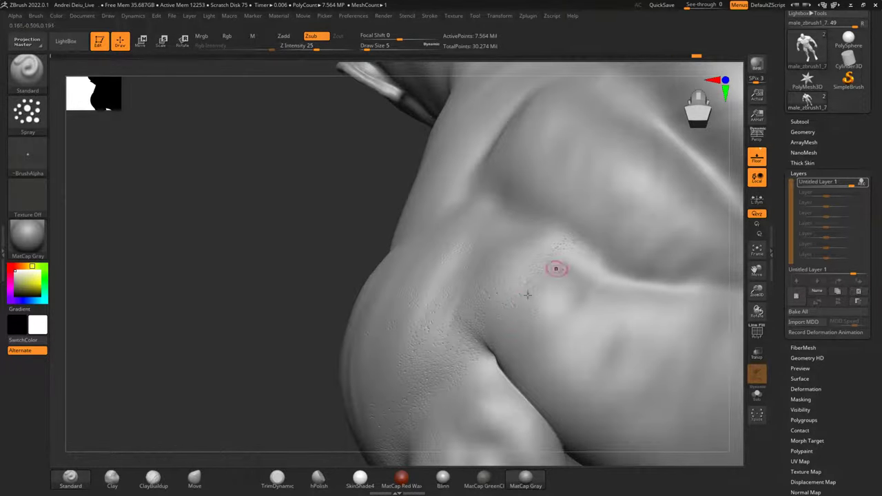
Spray pores over the upper triceps and the back and underside of the upper arm.
{"action": "mouse_move", "coordinate": [265, 383]}
{"action": "left_mouse_down"}
{"action": "mouse_move", "coordinate": [191, 253]}
{"action": "mouse_move", "coordinate": [251, 241]}
{"action": "left_mouse_up"}
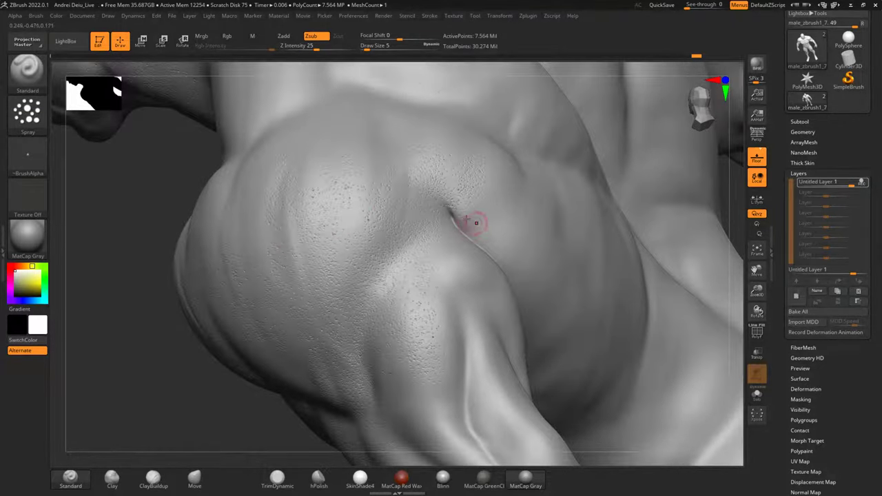
{"action": "mouse_move", "coordinate": [243, 401]}
{"action": "left_mouse_down", "text": "alt"}
{"action": "mouse_move", "coordinate": [200, 325]}
{"action": "mouse_move", "coordinate": [266, 297]}
{"action": "left_mouse_up", "text": "alt"}
{"action": "left_click_drag", "start_coordinate": [435, 150], "coordinate": [443, 149]}
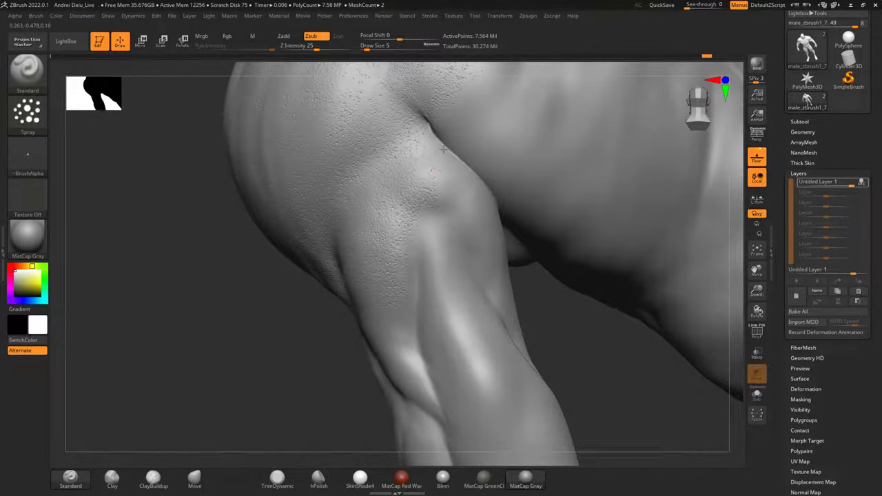
{"action": "mouse_move", "coordinate": [583, 324]}
{"action": "left_mouse_down", "text": "alt"}
{"action": "mouse_move", "coordinate": [519, 354]}
{"action": "mouse_move", "coordinate": [421, 276]}
{"action": "left_mouse_up", "text": "alt"}
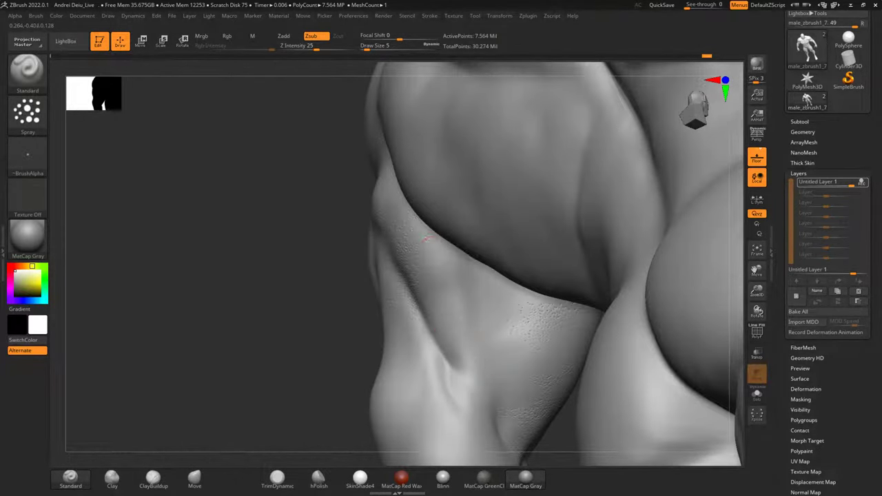
{"action": "mouse_move", "coordinate": [491, 401]}
{"action": "left_mouse_down"}
{"action": "mouse_move", "coordinate": [510, 373]}
{"action": "mouse_move", "coordinate": [471, 398]}
{"action": "left_mouse_up"}
Fill in pores along the inner side of the biceps down to the elbow crease.
{"action": "mouse_move", "coordinate": [316, 382]}
{"action": "left_mouse_down", "text": "alt"}
{"action": "mouse_move", "coordinate": [240, 256]}
{"action": "mouse_move", "coordinate": [384, 254]}
{"action": "left_mouse_up", "text": "alt"}
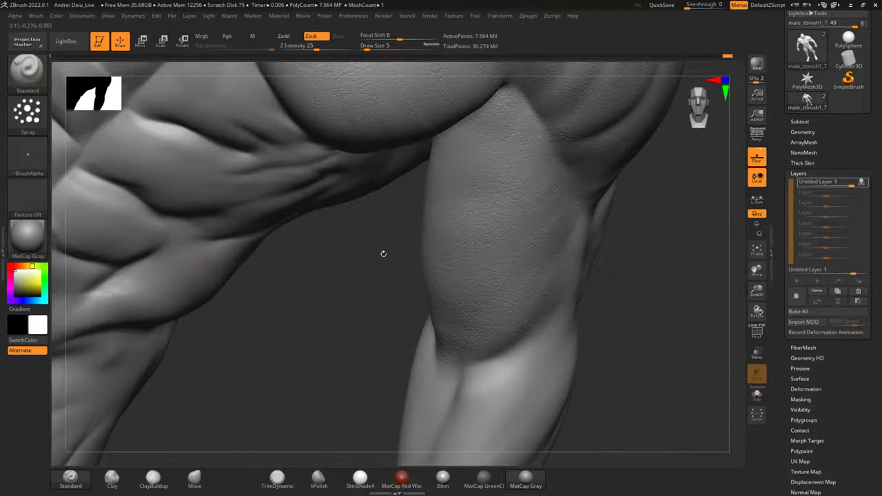
{"action": "left_click_drag", "start_coordinate": [373, 310], "coordinate": [405, 297]}
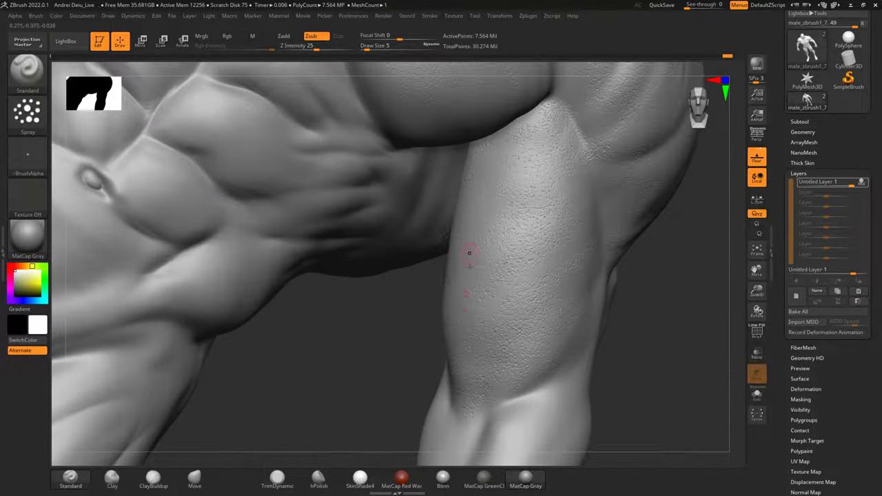
{"action": "mouse_move", "coordinate": [341, 365]}
{"action": "left_mouse_down", "text": "alt"}
{"action": "mouse_move", "coordinate": [423, 216]}
{"action": "mouse_move", "coordinate": [419, 204]}
{"action": "left_mouse_up", "text": "alt"}
{"action": "mouse_move", "coordinate": [419, 204]}
{"action": "left_mouse_down"}
{"action": "mouse_move", "coordinate": [432, 275]}
{"action": "mouse_move", "coordinate": [430, 225]}
{"action": "mouse_move", "coordinate": [426, 393]}
{"action": "mouse_move", "coordinate": [412, 321]}
{"action": "left_mouse_up"}
Spray pores along the inner forearm from the elbow crease down toward the wrist.
{"action": "mouse_move", "coordinate": [689, 311]}
{"action": "left_mouse_down"}
{"action": "mouse_move", "coordinate": [519, 407]}
{"action": "mouse_move", "coordinate": [550, 404]}
{"action": "mouse_move", "coordinate": [625, 344]}
{"action": "left_mouse_up"}
{"action": "mouse_move", "coordinate": [684, 372]}
{"action": "left_mouse_down", "text": "alt"}
{"action": "mouse_move", "coordinate": [625, 271]}
{"action": "mouse_move", "coordinate": [608, 282]}
{"action": "left_mouse_up", "text": "alt"}
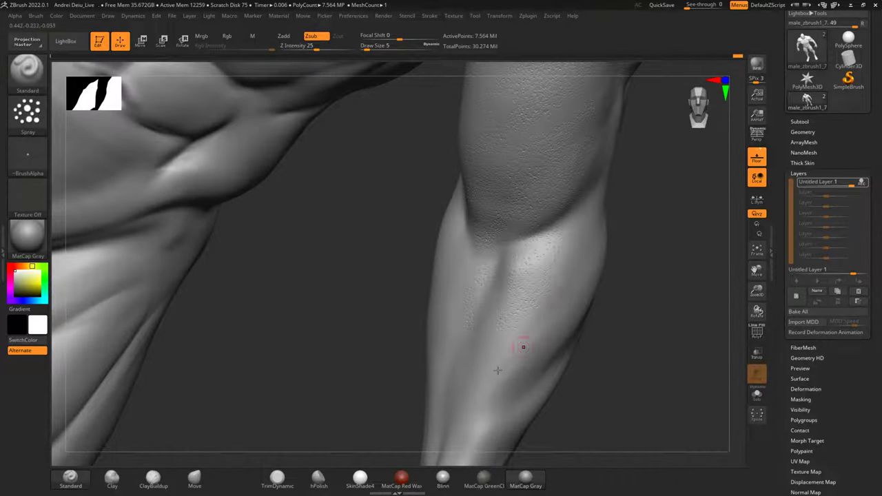
{"action": "left_click_drag", "start_coordinate": [629, 374], "coordinate": [589, 255], "text": "alt"}
{"action": "left_click_drag", "start_coordinate": [527, 258], "coordinate": [486, 280]}
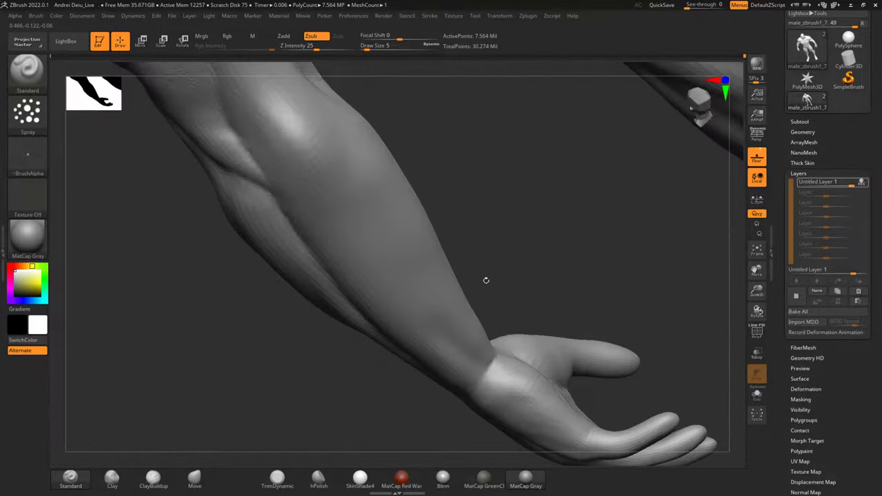
{"action": "left_click_drag", "start_coordinate": [585, 230], "coordinate": [492, 282]}
{"action": "left_click_drag", "start_coordinate": [550, 257], "coordinate": [467, 288]}
{"action": "left_click_drag", "start_coordinate": [529, 247], "coordinate": [467, 273]}
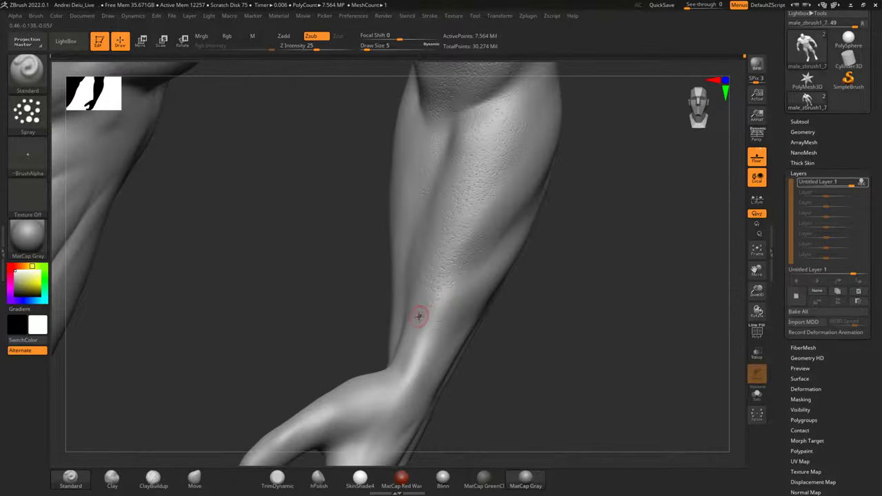
{"action": "left_click_drag", "start_coordinate": [615, 209], "coordinate": [458, 393]}
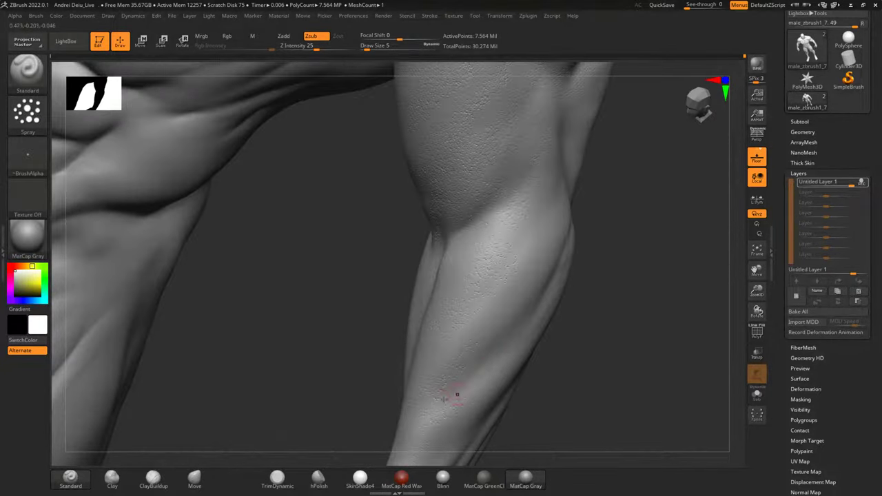
Spray pores over the outer upper arm, around the elbow, and down the outer forearm.
{"action": "left_click_drag", "start_coordinate": [636, 246], "coordinate": [621, 242]}
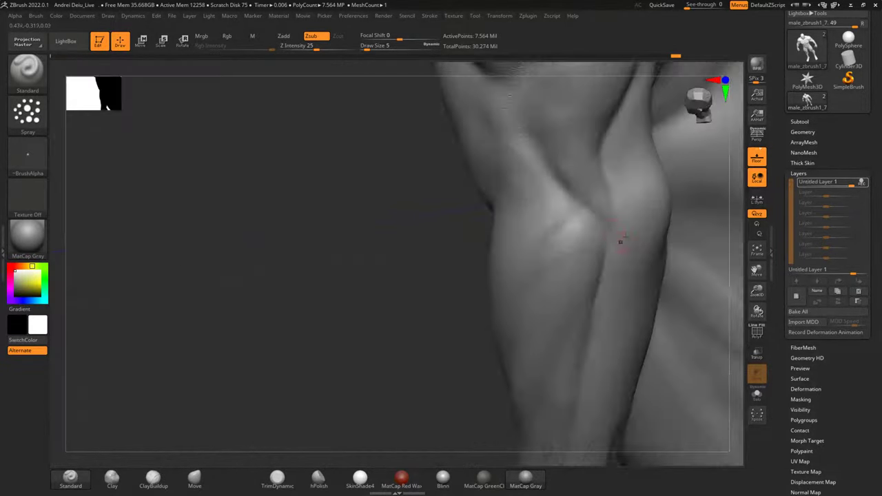
{"action": "left_click_drag", "start_coordinate": [448, 236], "coordinate": [443, 279]}
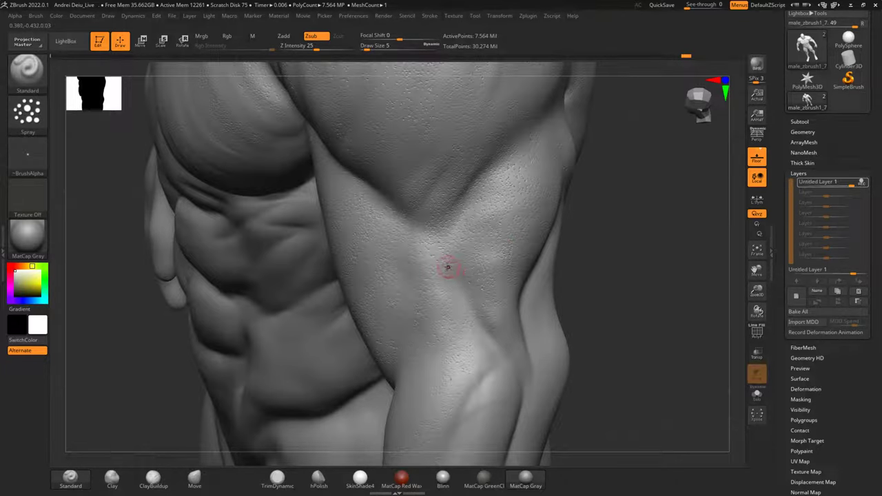
{"action": "mouse_move", "coordinate": [615, 270]}
{"action": "left_mouse_down", "text": "alt"}
{"action": "mouse_move", "coordinate": [606, 233]}
{"action": "mouse_move", "coordinate": [622, 140]}
{"action": "left_mouse_up", "text": "alt"}
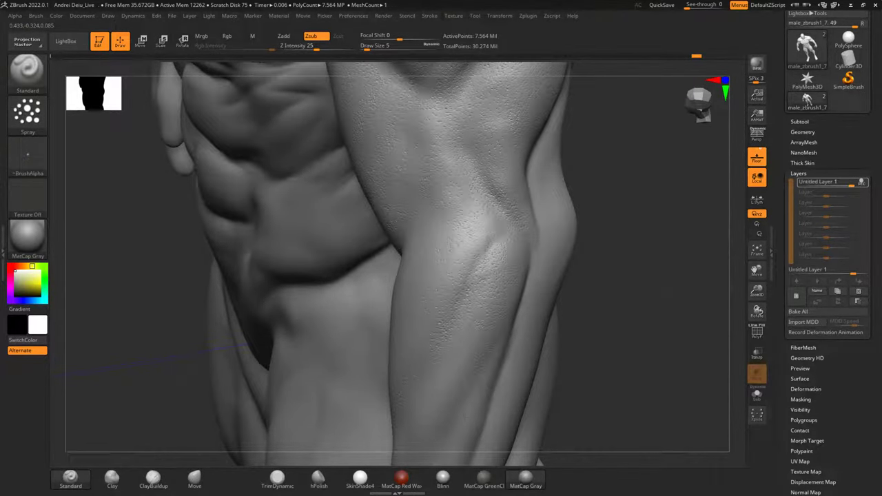
{"action": "right_click_drag", "start_coordinate": [585, 316], "coordinate": [612, 203]}
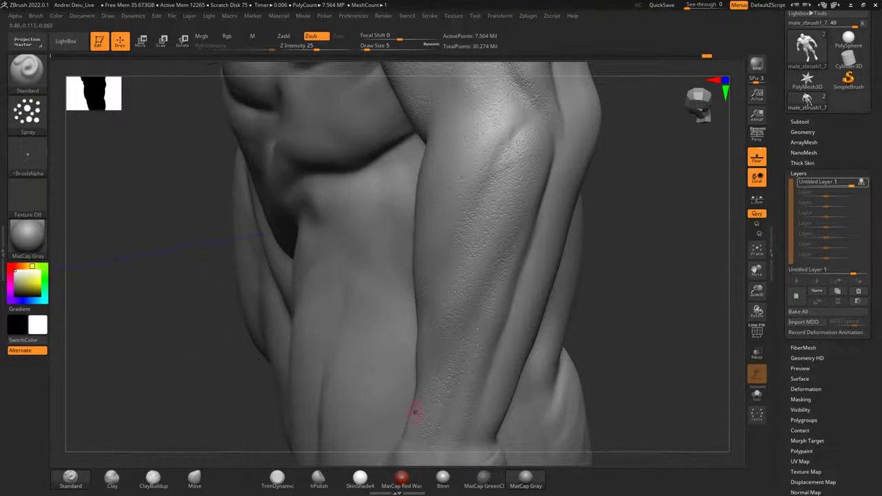
Spray pores over the back of the forearm and blend them around to the wrist.
{"action": "right_click_drag", "start_coordinate": [653, 288], "coordinate": [438, 233]}
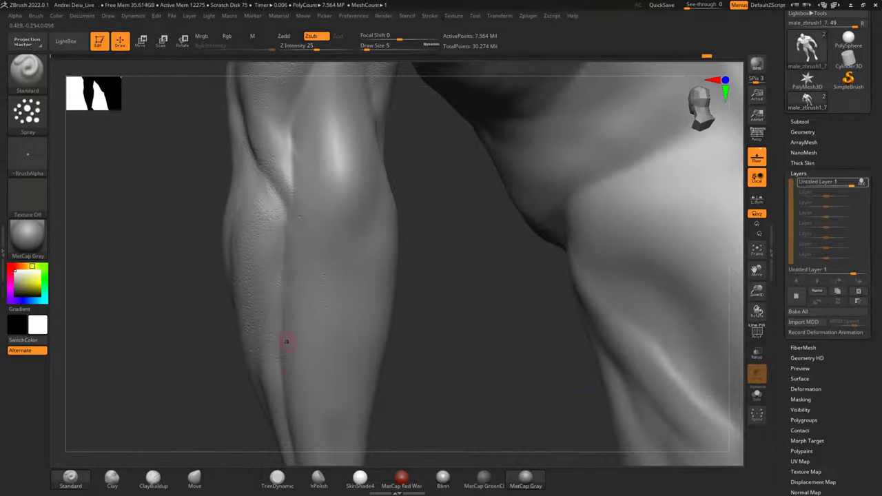
{"action": "left_click_drag", "start_coordinate": [309, 370], "coordinate": [304, 422]}
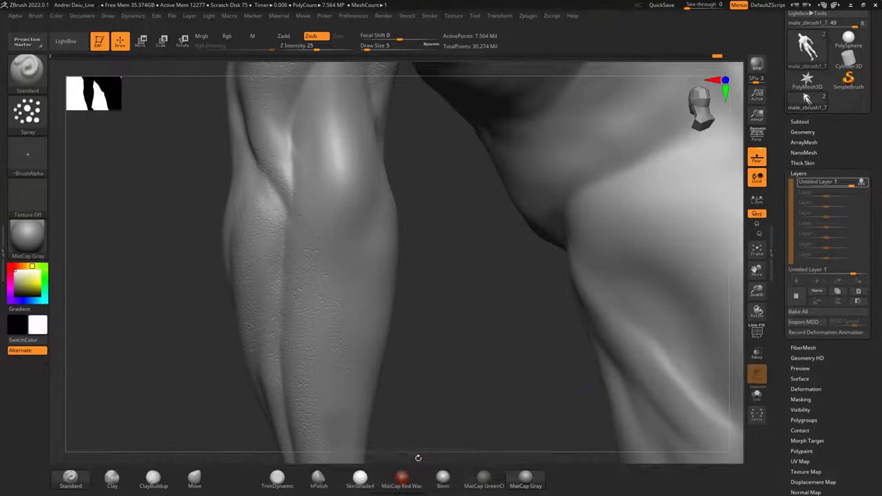
{"action": "mouse_move", "coordinate": [456, 331]}
{"action": "left_mouse_down"}
{"action": "mouse_move", "coordinate": [502, 228]}
{"action": "mouse_move", "coordinate": [508, 254]}
{"action": "mouse_move", "coordinate": [475, 248]}
{"action": "left_mouse_up"}
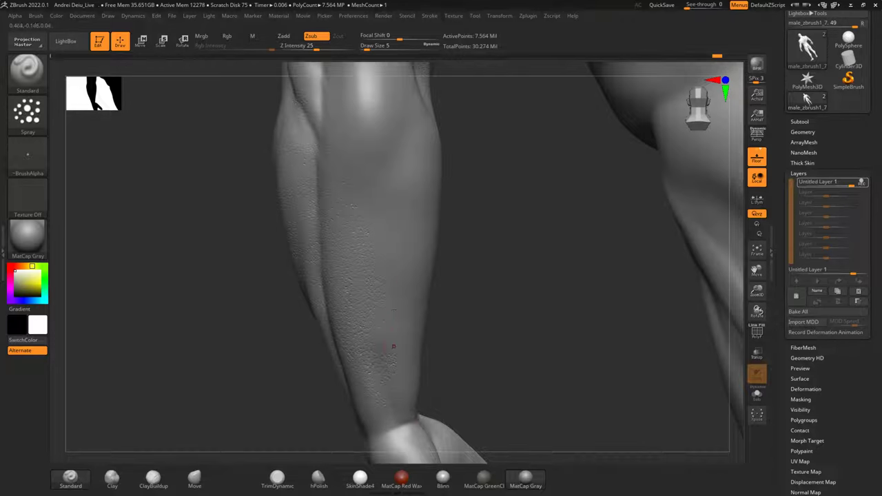
{"action": "mouse_move", "coordinate": [481, 252]}
{"action": "left_mouse_down"}
{"action": "mouse_move", "coordinate": [524, 256]}
{"action": "mouse_move", "coordinate": [441, 270]}
{"action": "left_mouse_up"}
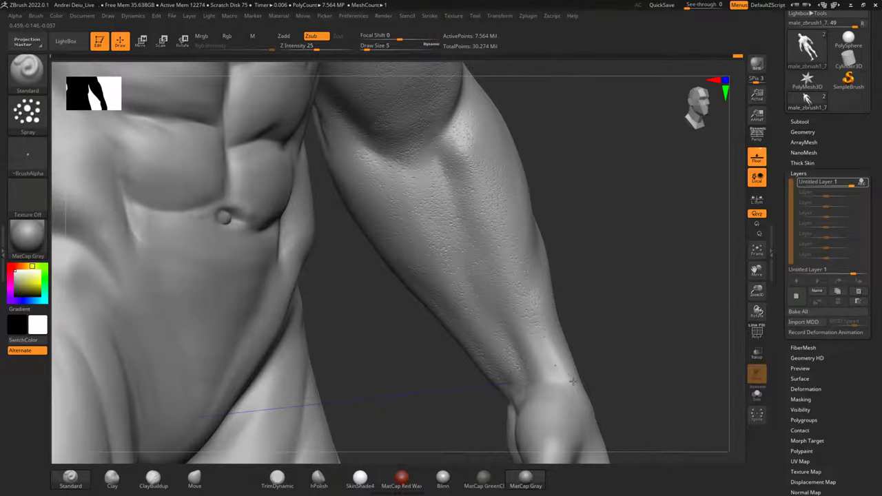
{"action": "left_click_drag", "start_coordinate": [523, 326], "coordinate": [541, 372]}
Spray pores over the side of the ribcage and the upper abdominals beneath the chest.
{"action": "mouse_move", "coordinate": [616, 260]}
{"action": "left_mouse_down"}
{"action": "mouse_move", "coordinate": [644, 277]}
{"action": "mouse_move", "coordinate": [531, 281]}
{"action": "left_mouse_up"}
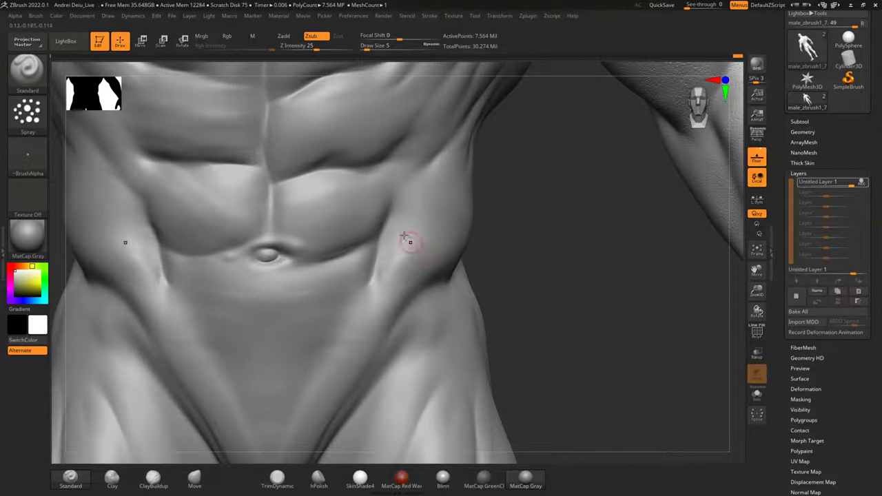
{"action": "mouse_move", "coordinate": [557, 206]}
{"action": "left_mouse_down", "text": "alt"}
{"action": "mouse_move", "coordinate": [609, 366]}
{"action": "mouse_move", "coordinate": [633, 479]}
{"action": "left_mouse_up", "text": "alt"}
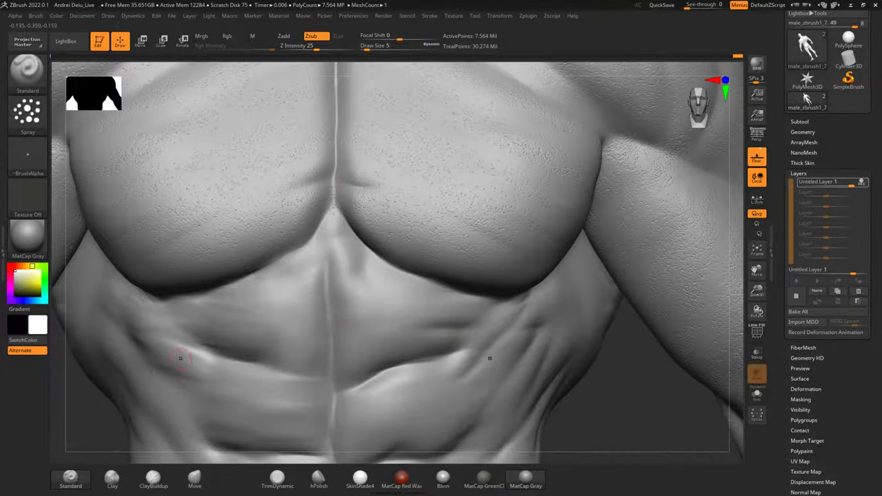
{"action": "left_click_drag", "start_coordinate": [53, 402], "coordinate": [327, 351], "text": "alt"}
{"action": "mouse_move", "coordinate": [273, 359]}
{"action": "left_mouse_down"}
{"action": "mouse_move", "coordinate": [343, 347]}
{"action": "mouse_move", "coordinate": [437, 249]}
{"action": "left_mouse_up"}
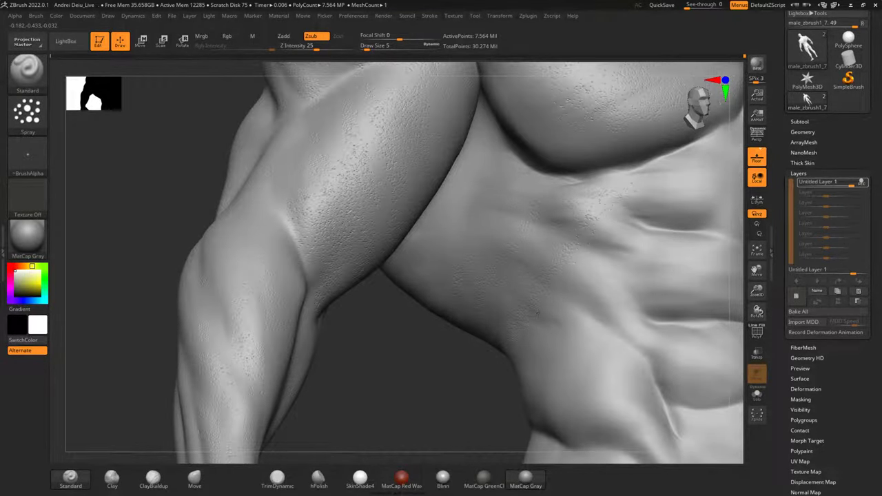
{"action": "left_click_drag", "start_coordinate": [430, 377], "coordinate": [224, 406], "text": "alt"}
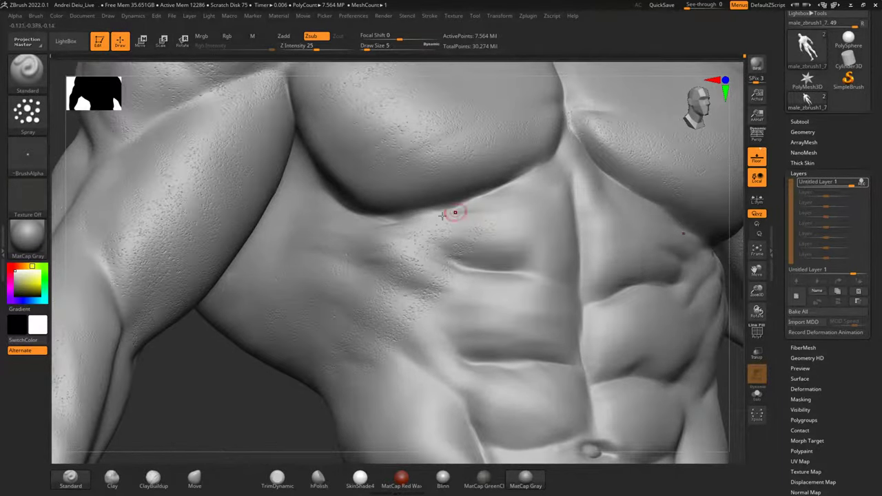
{"action": "mouse_move", "coordinate": [545, 267]}
{"action": "left_mouse_down"}
{"action": "mouse_move", "coordinate": [538, 281]}
{"action": "mouse_move", "coordinate": [550, 260]}
{"action": "left_mouse_up"}
{"action": "mouse_move", "coordinate": [593, 219]}
{"action": "left_mouse_down"}
{"action": "mouse_move", "coordinate": [581, 171]}
{"action": "mouse_move", "coordinate": [566, 154]}
{"action": "left_mouse_up"}
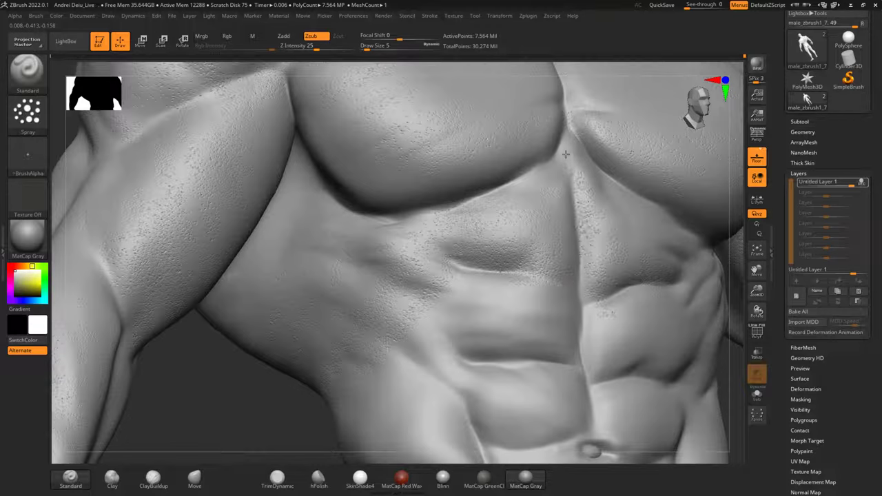
Spray pores over the abdominals, obliques and lower abdomen down to the groin, previewing them with SkinShade4 before returning to MatCap Gray.
{"action": "left_click_drag", "start_coordinate": [519, 190], "coordinate": [509, 200]}
{"action": "left_click_drag", "start_coordinate": [182, 390], "coordinate": [130, 339], "text": "alt"}
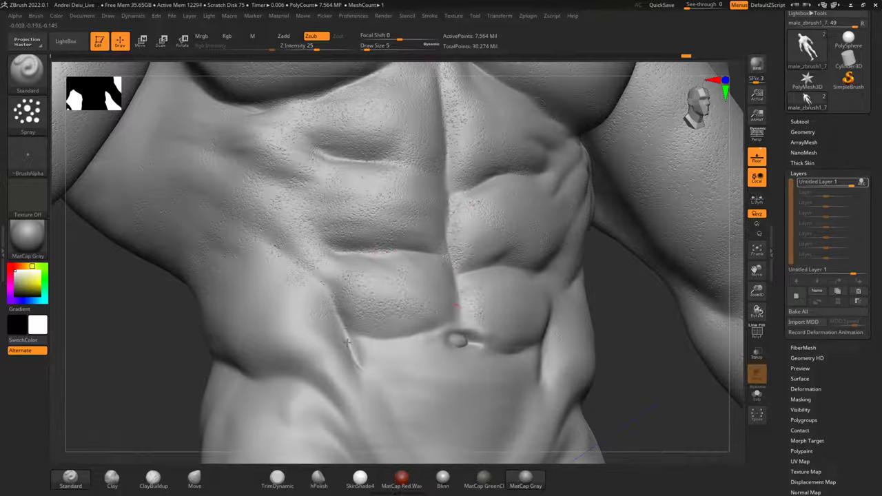
{"action": "mouse_move", "coordinate": [443, 334]}
{"action": "left_mouse_down"}
{"action": "mouse_move", "coordinate": [454, 359]}
{"action": "mouse_move", "coordinate": [368, 359]}
{"action": "mouse_move", "coordinate": [309, 321]}
{"action": "left_mouse_up"}
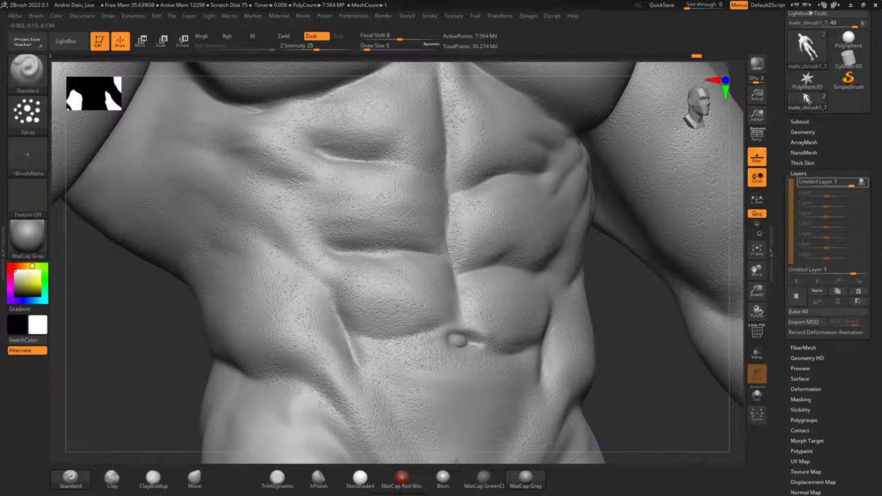
{"action": "mouse_move", "coordinate": [654, 310]}
{"action": "left_mouse_down"}
{"action": "mouse_move", "coordinate": [634, 282]}
{"action": "mouse_move", "coordinate": [650, 321]}
{"action": "mouse_move", "coordinate": [633, 243]}
{"action": "left_mouse_up"}
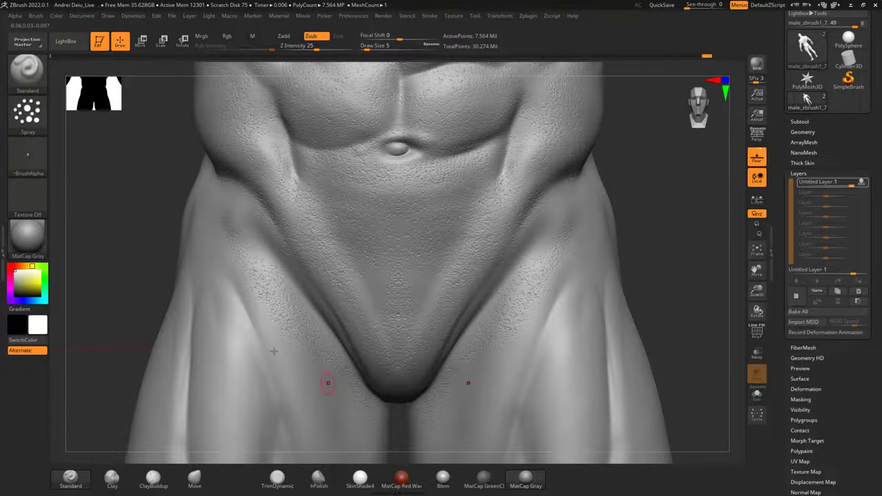
{"action": "left_click", "coordinate": [360, 478]}
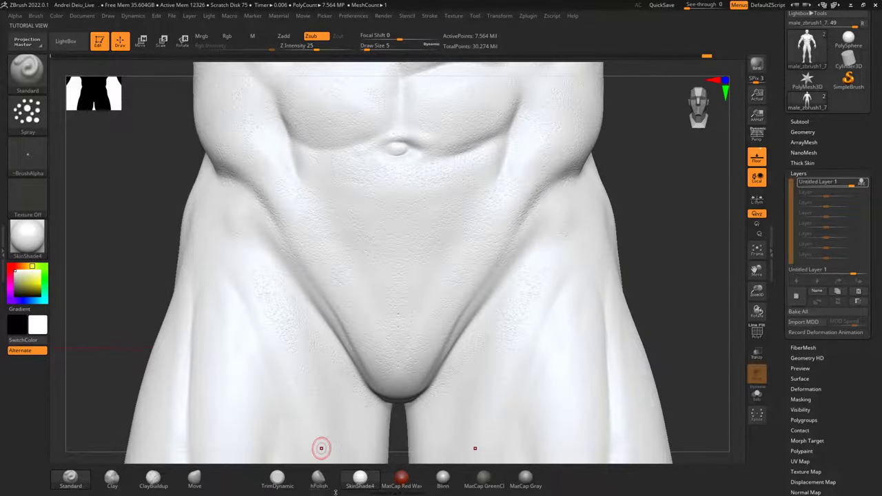
{"action": "left_click", "coordinate": [525, 477]}
Spray pores over the front of the hips and the upper front of the thighs.
{"action": "left_click_drag", "start_coordinate": [681, 278], "coordinate": [679, 164], "text": "alt"}
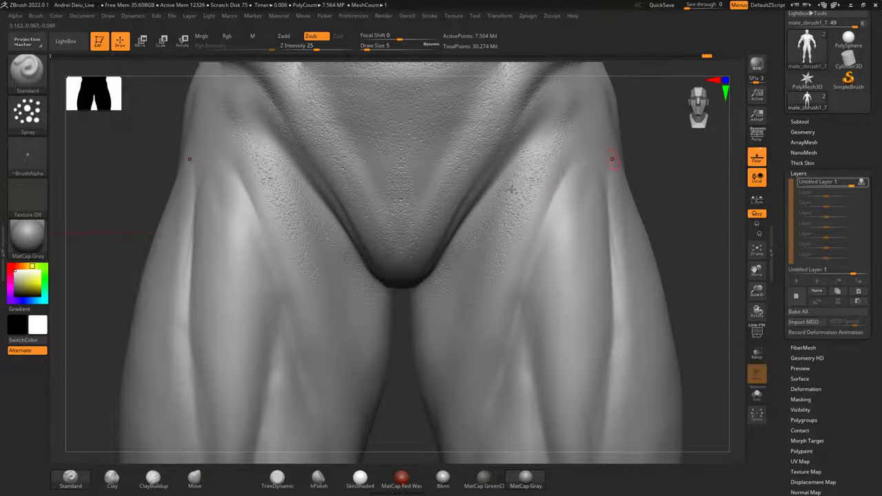
{"action": "left_click_drag", "start_coordinate": [73, 220], "coordinate": [437, 393], "text": "alt"}
{"action": "left_click_drag", "start_coordinate": [417, 165], "coordinate": [424, 364], "text": "alt"}
{"action": "left_click_drag", "start_coordinate": [441, 331], "coordinate": [428, 284], "text": "alt"}
{"action": "mouse_move", "coordinate": [307, 302]}
{"action": "left_mouse_down", "text": "alt"}
{"action": "mouse_move", "coordinate": [250, 221]}
{"action": "mouse_move", "coordinate": [288, 212]}
{"action": "left_mouse_up", "text": "alt"}
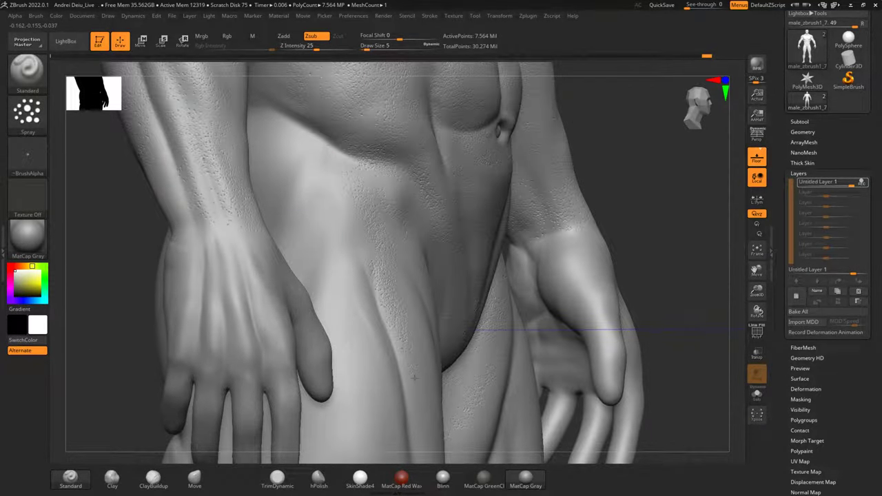
{"action": "left_click_drag", "start_coordinate": [668, 215], "coordinate": [680, 165]}
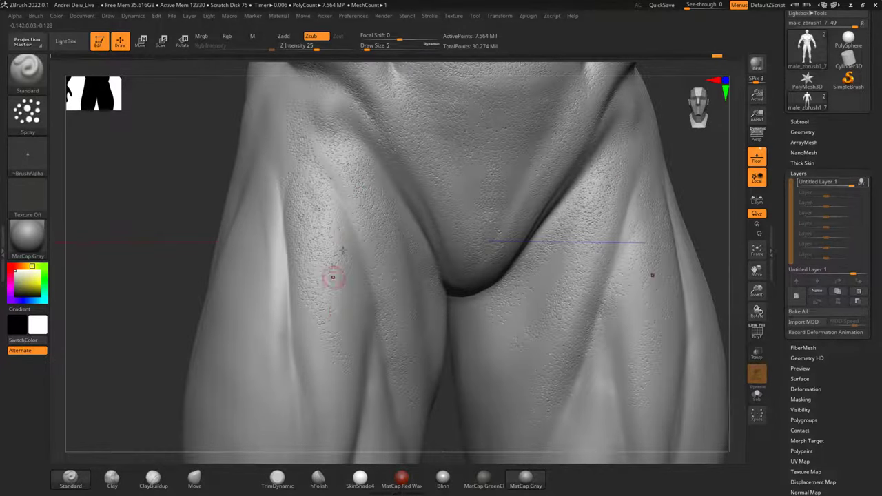
Spray pores down the front thigh muscles to just above the knee and over the inner thigh.
{"action": "right_click_drag", "start_coordinate": [231, 347], "coordinate": [291, 253], "text": "alt"}
{"action": "mouse_move", "coordinate": [357, 192]}
{"action": "left_mouse_down"}
{"action": "mouse_move", "coordinate": [386, 352]}
{"action": "mouse_move", "coordinate": [378, 258]}
{"action": "mouse_move", "coordinate": [384, 412]}
{"action": "left_mouse_up"}
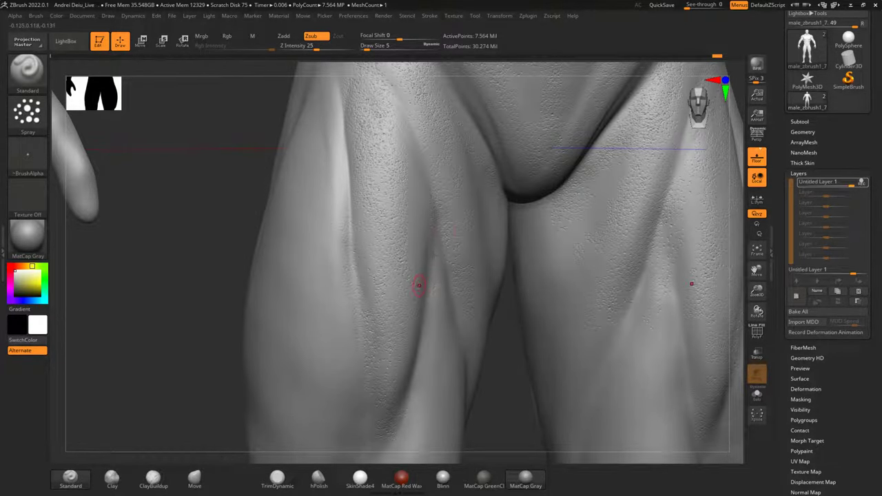
{"action": "mouse_move", "coordinate": [513, 400]}
{"action": "left_mouse_down"}
{"action": "mouse_move", "coordinate": [506, 285]}
{"action": "mouse_move", "coordinate": [448, 197]}
{"action": "left_mouse_up"}
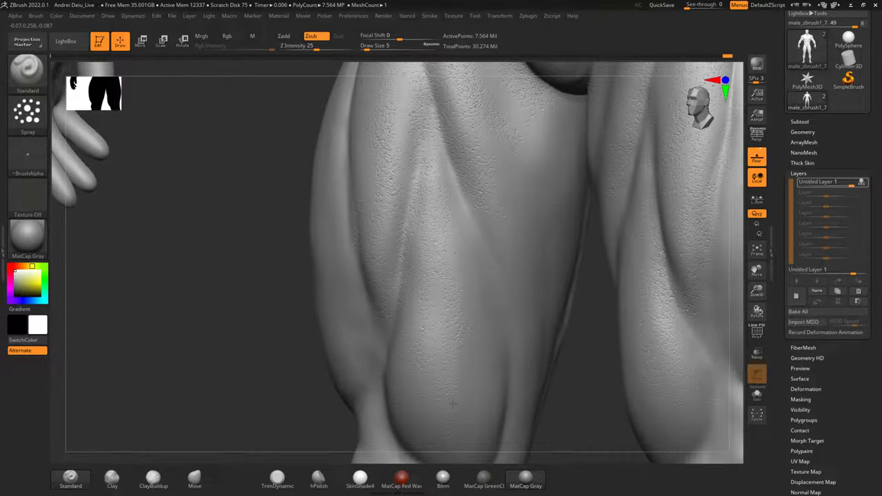
{"action": "left_click_drag", "start_coordinate": [567, 364], "coordinate": [449, 238]}
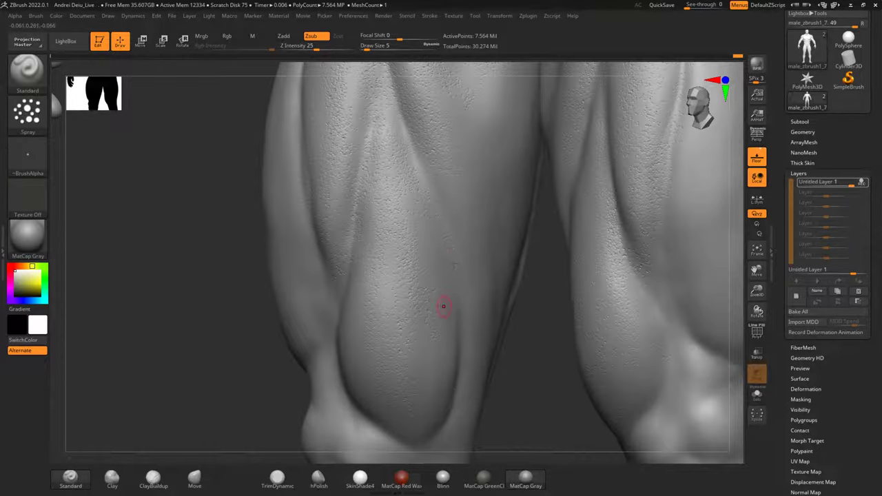
{"action": "left_click_drag", "start_coordinate": [515, 293], "coordinate": [406, 445], "text": "alt"}
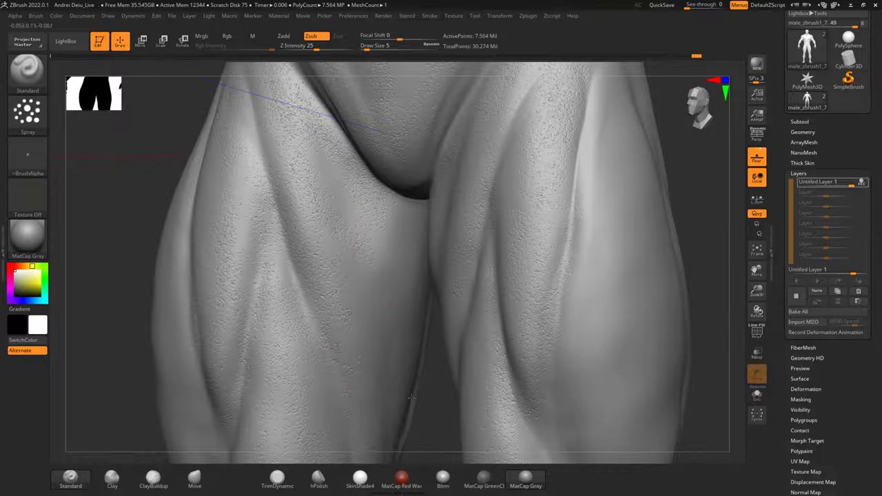
Spray pores along the edge of the outer thigh, above the knee, and over and around the kneecap.
{"action": "left_click_drag", "start_coordinate": [732, 169], "coordinate": [600, 179], "text": "alt"}
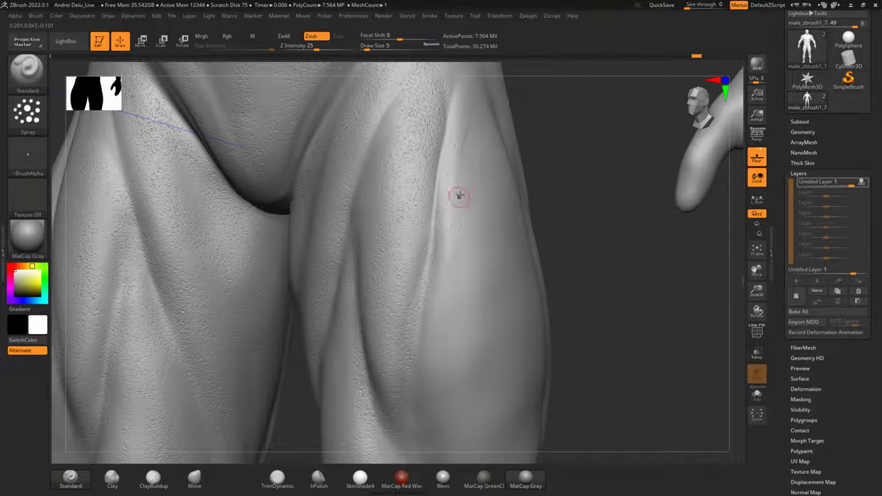
{"action": "left_click_drag", "start_coordinate": [615, 252], "coordinate": [732, 88], "text": "alt"}
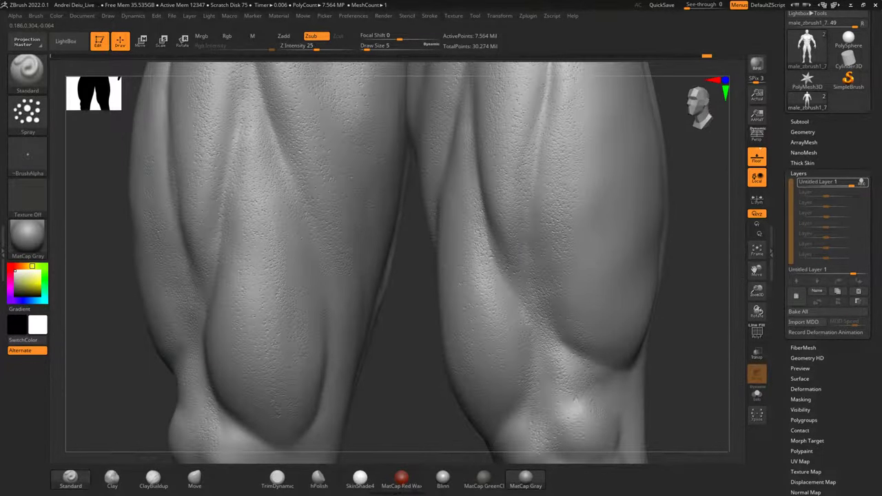
{"action": "left_click_drag", "start_coordinate": [662, 349], "coordinate": [465, 336]}
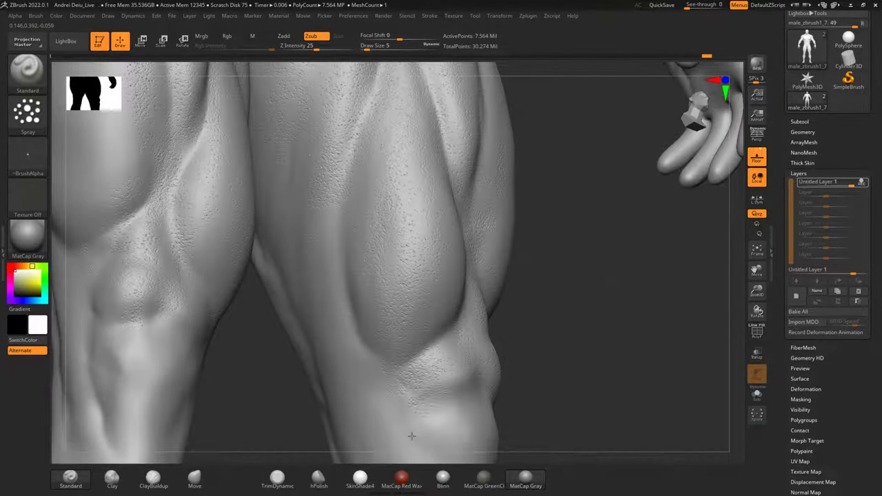
{"action": "left_click_drag", "start_coordinate": [526, 410], "coordinate": [500, 280]}
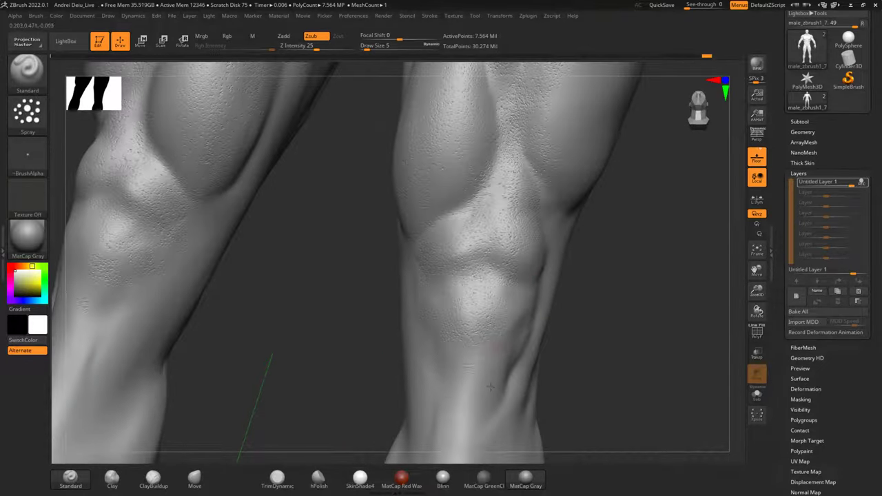
{"action": "left_click_drag", "start_coordinate": [619, 300], "coordinate": [593, 258]}
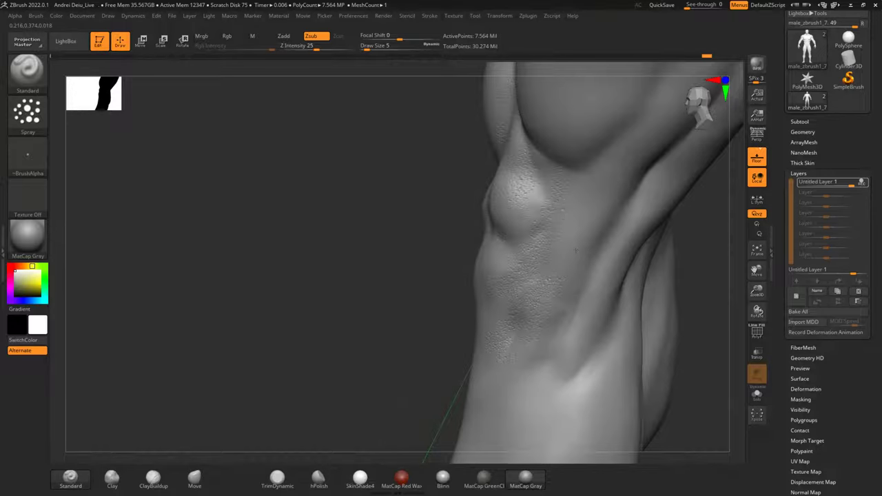
Spray pores over the broad outer thigh muscle from the knee up toward the hip.
{"action": "left_click_drag", "start_coordinate": [280, 246], "coordinate": [322, 262], "text": "alt"}
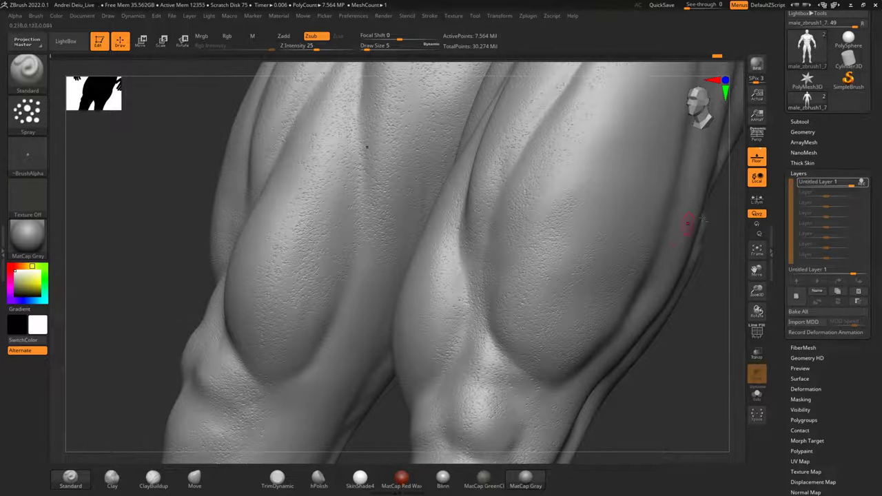
{"action": "left_click_drag", "start_coordinate": [705, 220], "coordinate": [594, 414], "text": "alt"}
{"action": "left_click_drag", "start_coordinate": [642, 329], "coordinate": [648, 266], "text": "alt"}
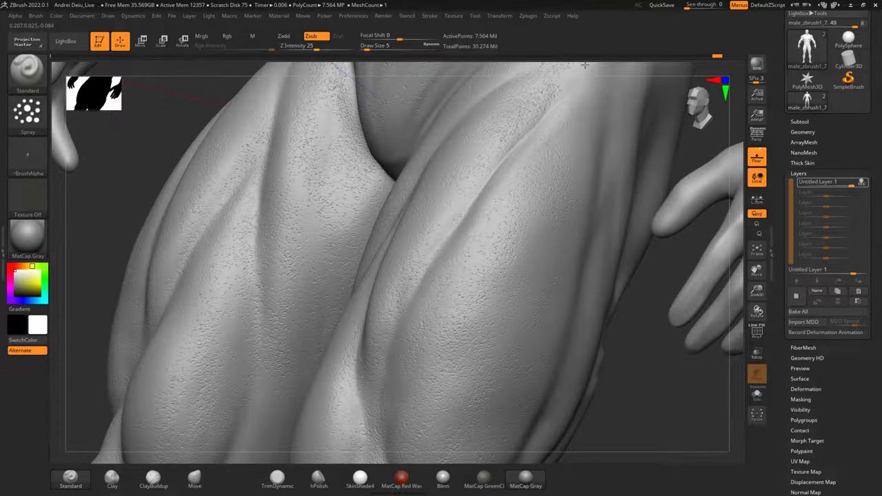
Examine the leg from above and behind, and frame the whole figure to review the body from the front.
{"action": "left_click_drag", "start_coordinate": [703, 127], "coordinate": [661, 269]}
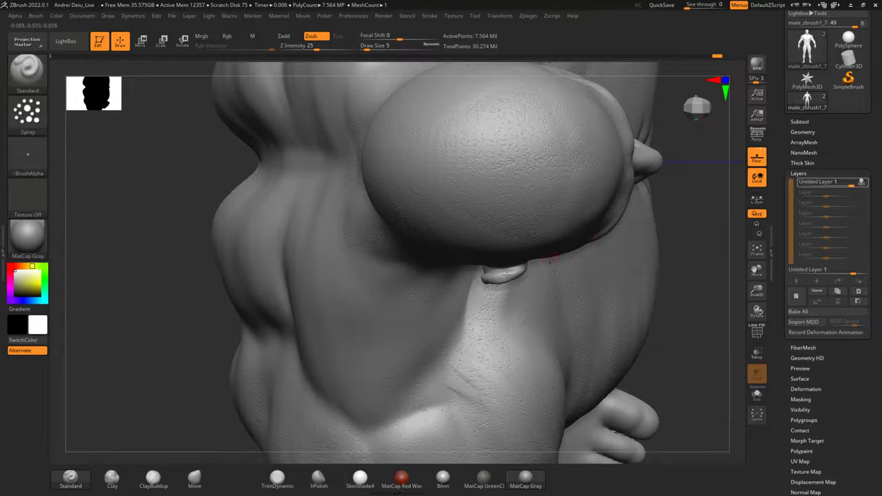
{"action": "left_click_drag", "start_coordinate": [713, 227], "coordinate": [689, 126]}
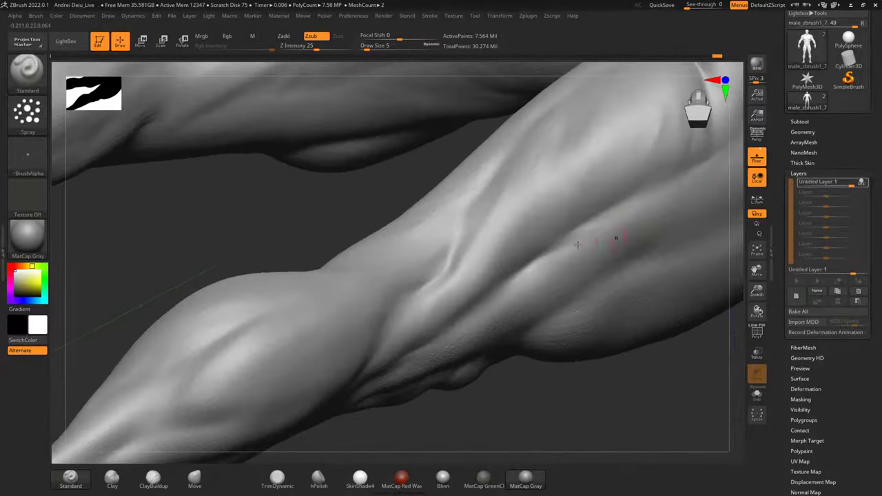
{"action": "key", "text": "f"}
{"action": "left_click_drag", "start_coordinate": [665, 223], "coordinate": [653, 256]}
{"action": "left_click_drag", "start_coordinate": [668, 314], "coordinate": [616, 299], "text": "alt"}
{"action": "left_click_drag", "start_coordinate": [597, 182], "coordinate": [689, 242], "text": "alt"}
{"action": "left_click_drag", "start_coordinate": [654, 182], "coordinate": [642, 160], "text": "alt"}
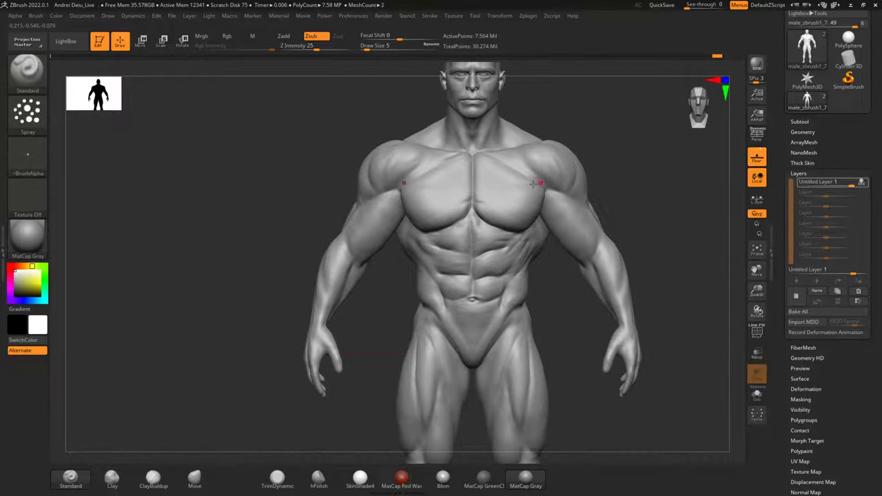
Spray pores over the base of the neck, the trapezius and the back of the shoulder.
{"action": "left_click_drag", "start_coordinate": [214, 259], "coordinate": [278, 236], "text": "alt"}
{"action": "left_click_drag", "start_coordinate": [235, 238], "coordinate": [231, 281]}
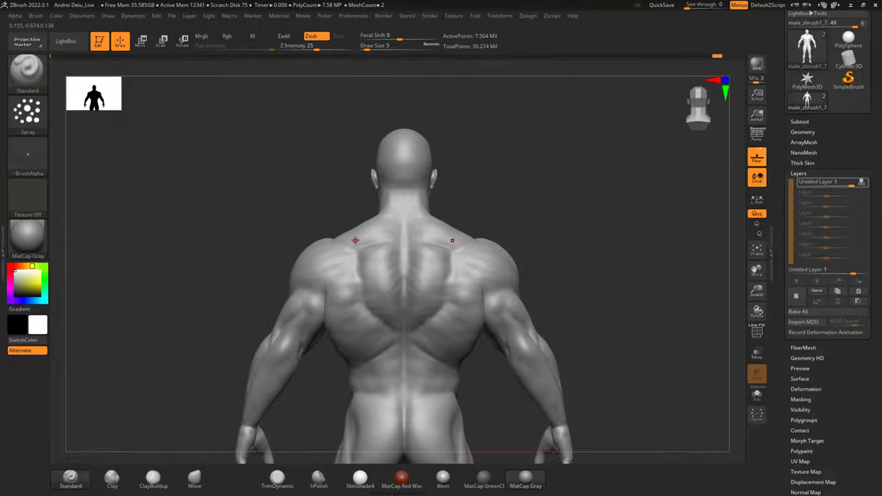
{"action": "scroll", "coordinate": [355, 241], "scroll_direction": "up", "scroll_amount": 5}
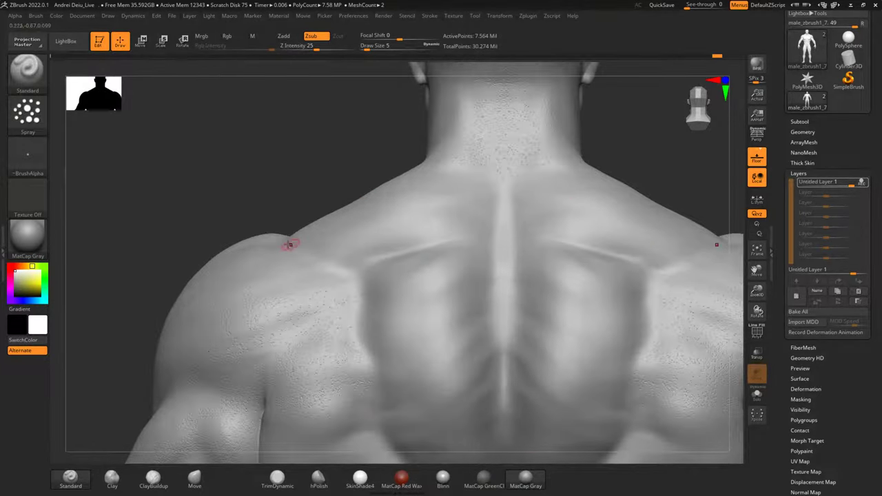
{"action": "left_click_drag", "start_coordinate": [289, 161], "coordinate": [359, 200]}
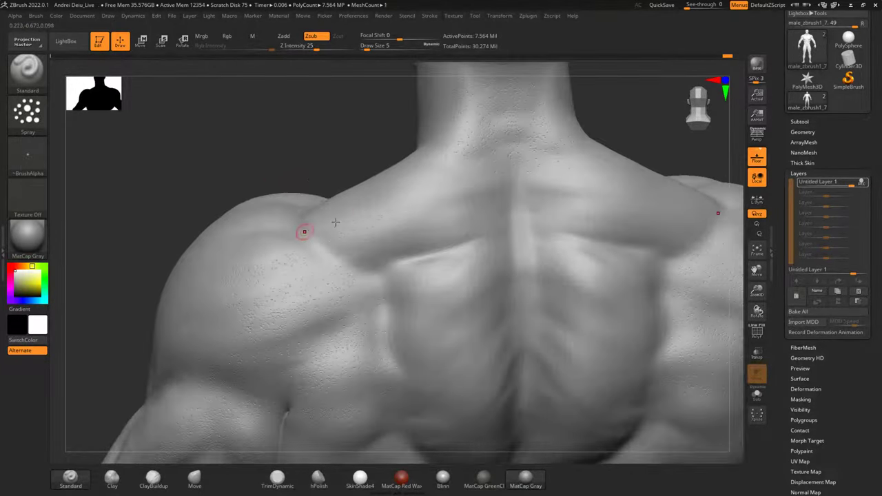
{"action": "left_click_drag", "start_coordinate": [306, 151], "coordinate": [338, 182]}
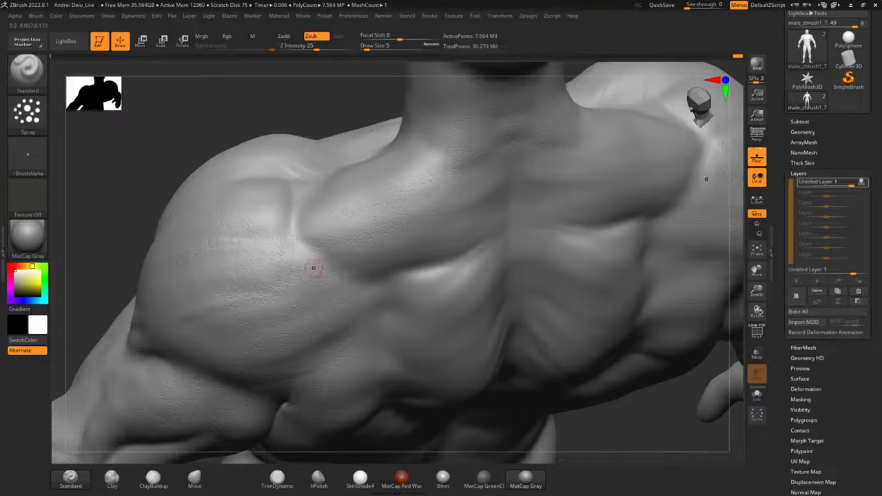
Spray pores over the shoulder blades, along the spine and onto the upper part of the lats.
{"action": "left_click_drag", "start_coordinate": [668, 413], "coordinate": [641, 327]}
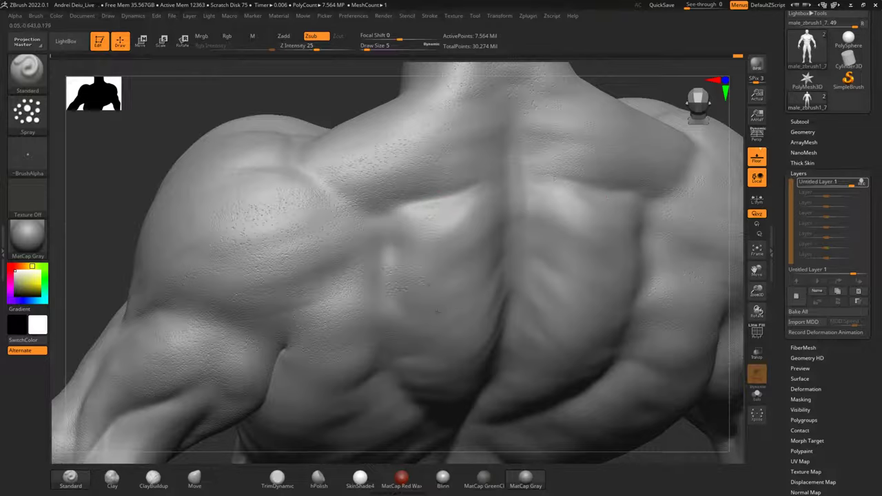
{"action": "left_click_drag", "start_coordinate": [692, 446], "coordinate": [654, 343]}
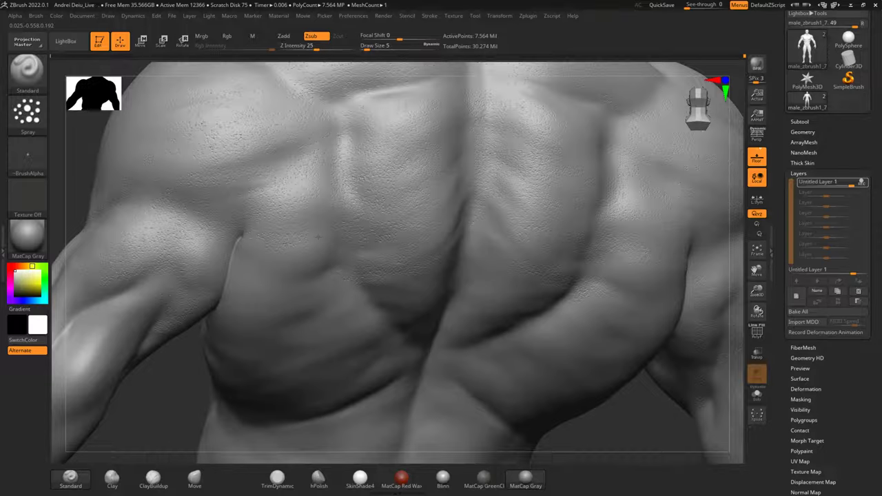
{"action": "left_click_drag", "start_coordinate": [158, 399], "coordinate": [392, 284]}
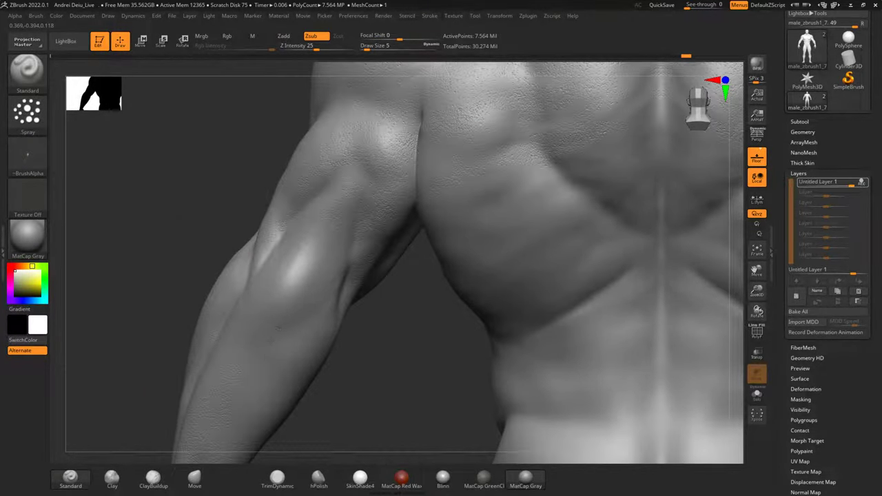
Spray pores over the back of the elbow and forearm, and continue across the side of the back beneath the armpit.
{"action": "left_click_drag", "start_coordinate": [386, 372], "coordinate": [473, 235], "text": "alt"}
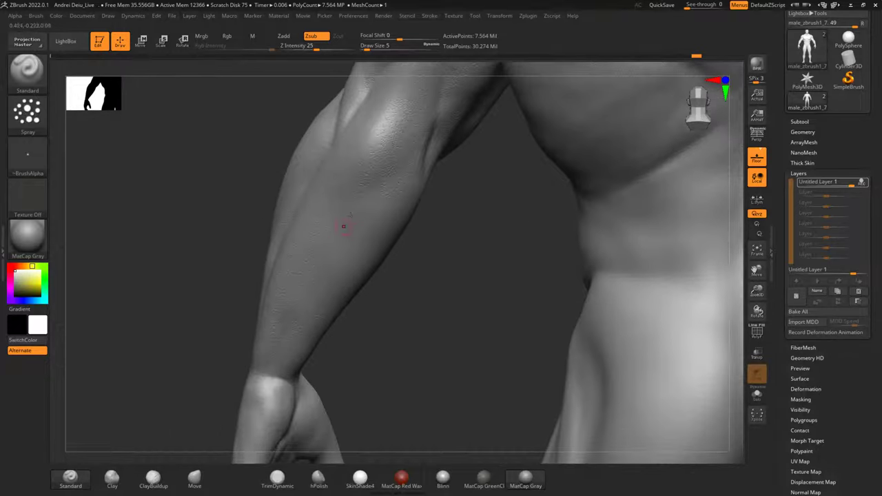
{"action": "left_click_drag", "start_coordinate": [466, 224], "coordinate": [389, 334], "text": "alt"}
{"action": "left_click_drag", "start_coordinate": [390, 335], "coordinate": [394, 275]}
{"action": "left_click_drag", "start_coordinate": [243, 274], "coordinate": [204, 300], "text": "alt"}
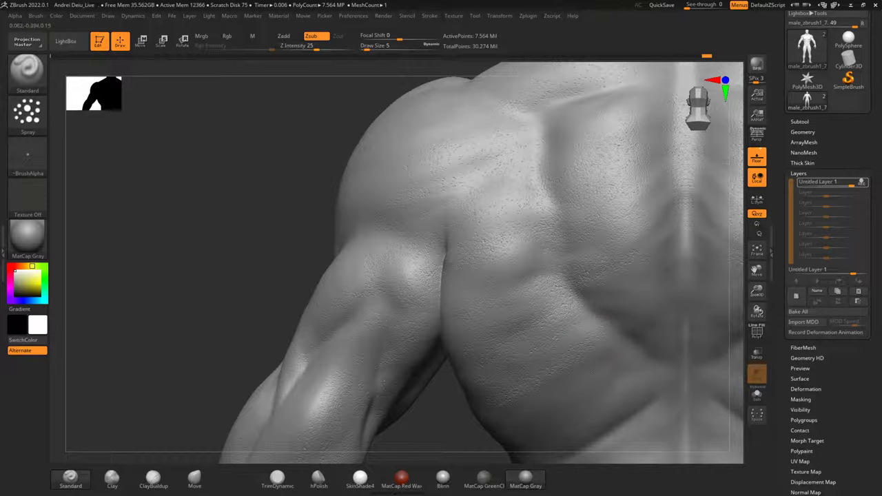
Spray pores over the lower lats and the lower back down to the top of the hips.
{"action": "left_click_drag", "start_coordinate": [458, 444], "coordinate": [232, 371], "text": "alt"}
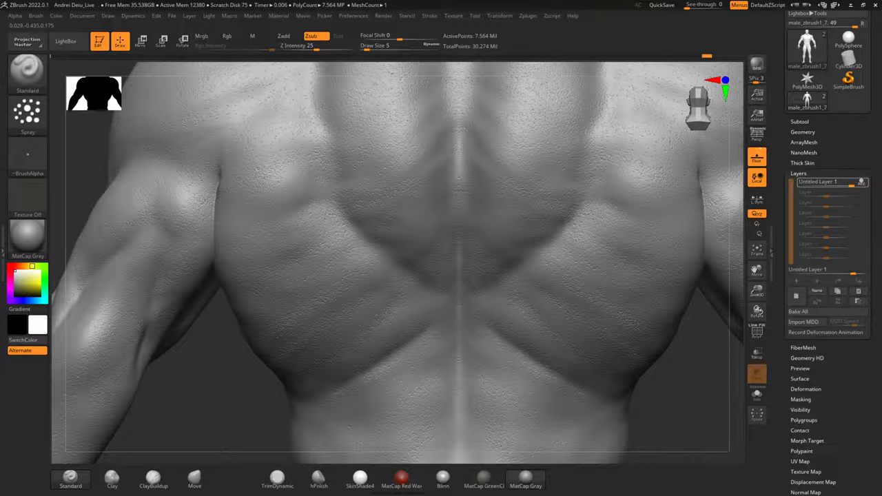
{"action": "left_click_drag", "start_coordinate": [691, 381], "coordinate": [722, 161], "text": "alt"}
{"action": "mouse_move", "coordinate": [713, 221]}
{"action": "left_mouse_down", "text": "alt"}
{"action": "mouse_move", "coordinate": [656, 266]}
{"action": "mouse_move", "coordinate": [595, 266]}
{"action": "left_mouse_up", "text": "alt"}
{"action": "left_click_drag", "start_coordinate": [389, 310], "coordinate": [510, 289]}
{"action": "left_click_drag", "start_coordinate": [578, 289], "coordinate": [582, 266]}
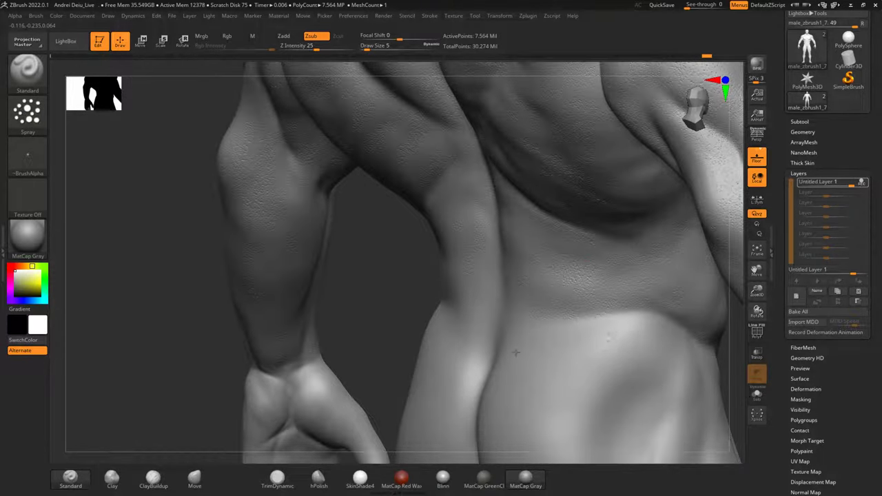
Spray pores over the back of the hips and the upper buttocks.
{"action": "left_click_drag", "start_coordinate": [123, 316], "coordinate": [173, 281]}
{"action": "left_click_drag", "start_coordinate": [484, 252], "coordinate": [504, 257]}
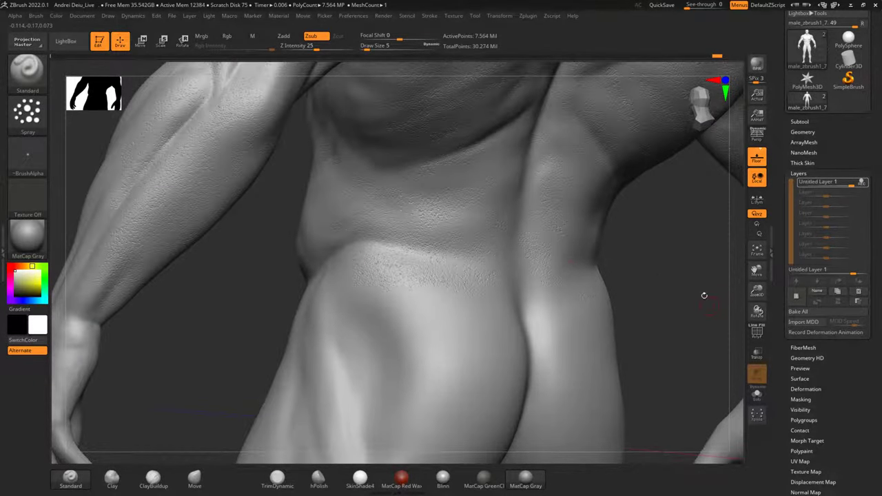
{"action": "left_click_drag", "start_coordinate": [696, 321], "coordinate": [710, 222], "text": "alt"}
{"action": "left_click_drag", "start_coordinate": [731, 365], "coordinate": [779, 248], "text": "alt"}
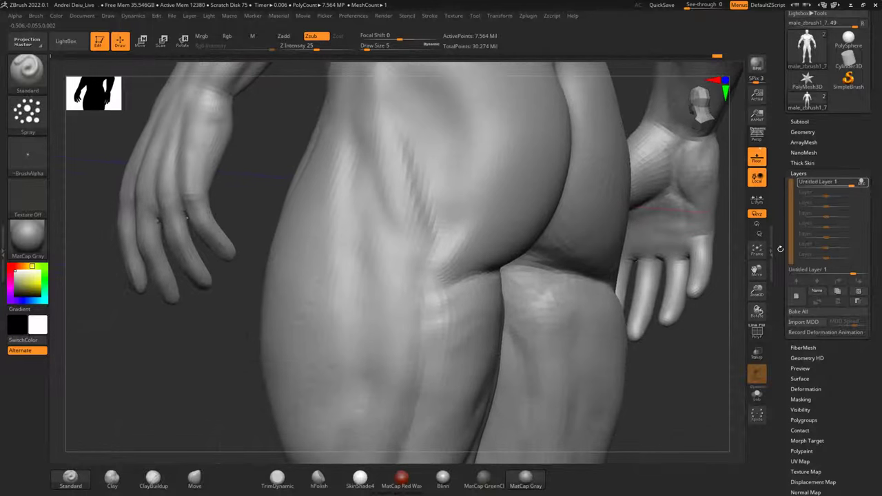
{"action": "left_click_drag", "start_coordinate": [271, 139], "coordinate": [214, 290], "text": "alt"}
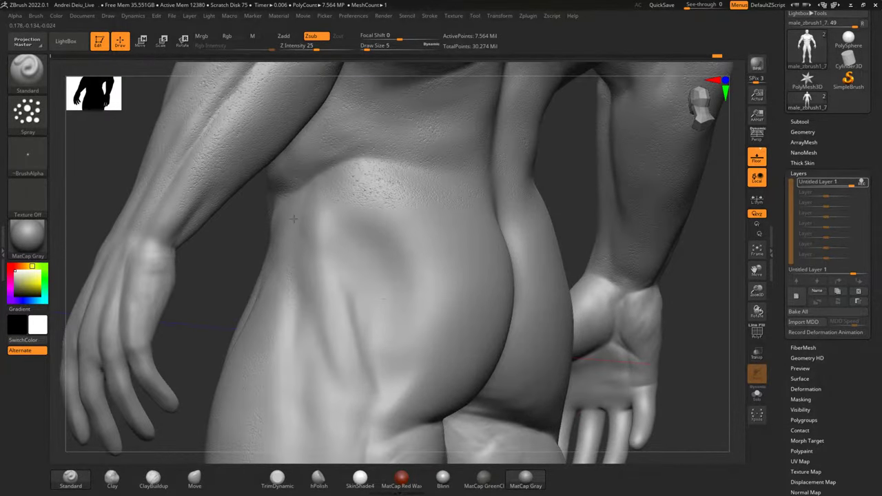
Spray pores down the side of the hip and the outer thigh toward the knee.
{"action": "left_click_drag", "start_coordinate": [337, 302], "coordinate": [290, 368]}
{"action": "left_click_drag", "start_coordinate": [195, 394], "coordinate": [348, 226], "text": "alt"}
{"action": "left_click_drag", "start_coordinate": [296, 323], "coordinate": [287, 227], "text": "alt"}
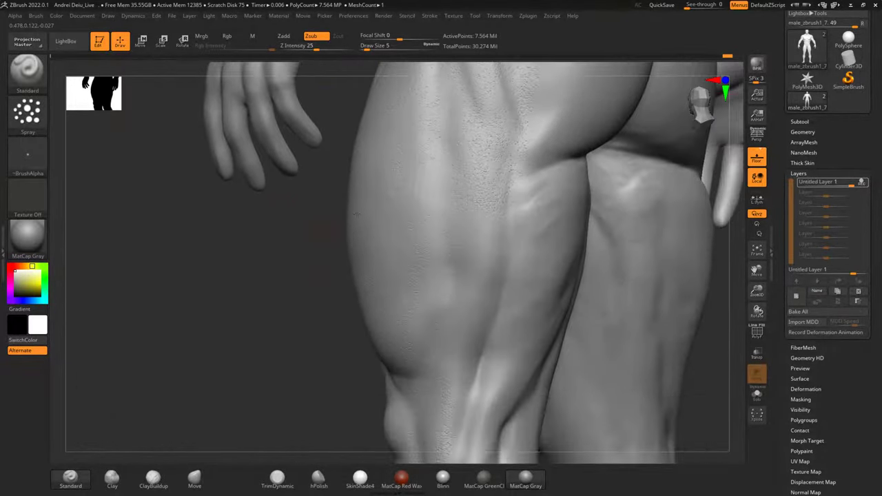
{"action": "left_click_drag", "start_coordinate": [478, 288], "coordinate": [459, 380]}
{"action": "left_click_drag", "start_coordinate": [506, 262], "coordinate": [427, 337]}
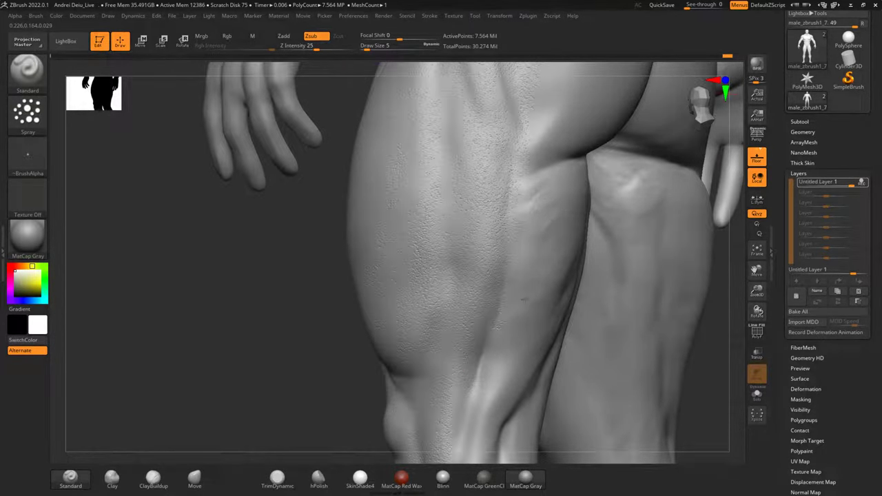
Spray pores over the back of the thighs from beneath the buttocks down to the hamstring tendons.
{"action": "mouse_move", "coordinate": [303, 362]}
{"action": "left_mouse_down"}
{"action": "mouse_move", "coordinate": [181, 301]}
{"action": "mouse_move", "coordinate": [426, 183]}
{"action": "left_mouse_up"}
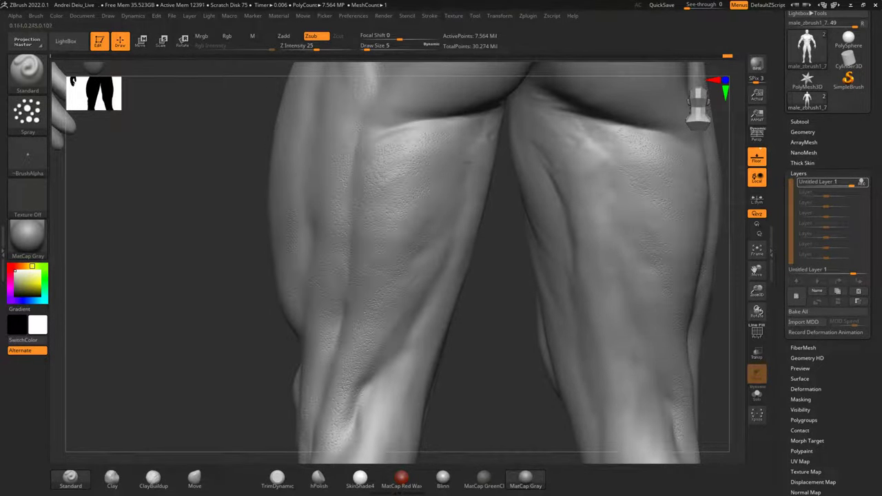
{"action": "left_click_drag", "start_coordinate": [484, 279], "coordinate": [455, 274]}
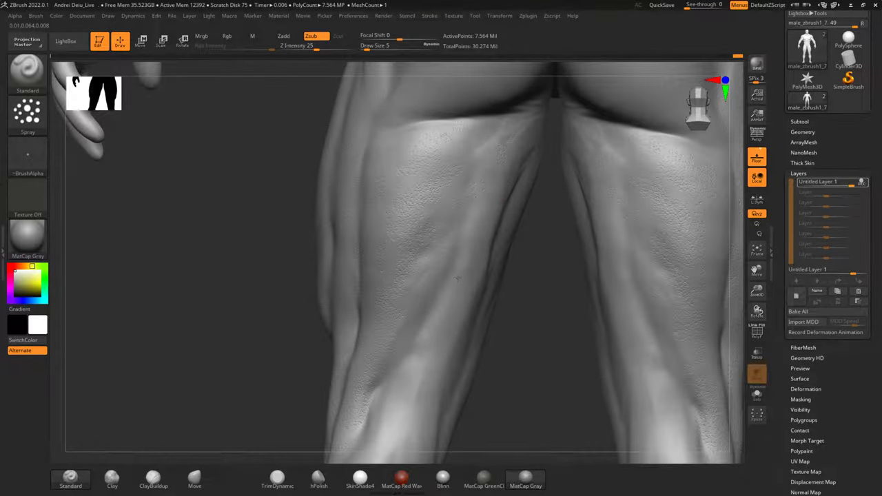
{"action": "left_click_drag", "start_coordinate": [512, 376], "coordinate": [514, 221], "text": "alt"}
{"action": "left_click_drag", "start_coordinate": [477, 264], "coordinate": [422, 256]}
{"action": "mouse_move", "coordinate": [372, 296]}
{"action": "left_mouse_down"}
{"action": "mouse_move", "coordinate": [386, 356]}
{"action": "mouse_move", "coordinate": [396, 282]}
{"action": "left_mouse_up"}
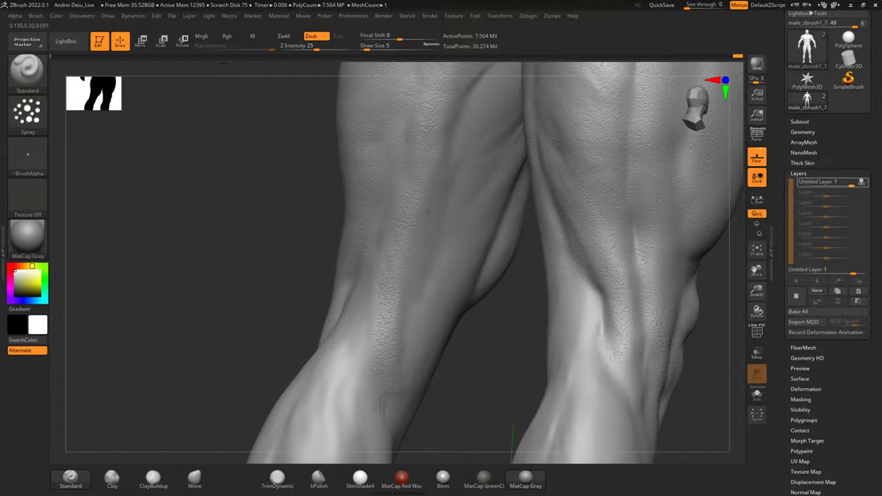
Spray pores around the sides of the knee and over the inner knee.
{"action": "right_click_drag", "start_coordinate": [180, 308], "coordinate": [349, 290]}
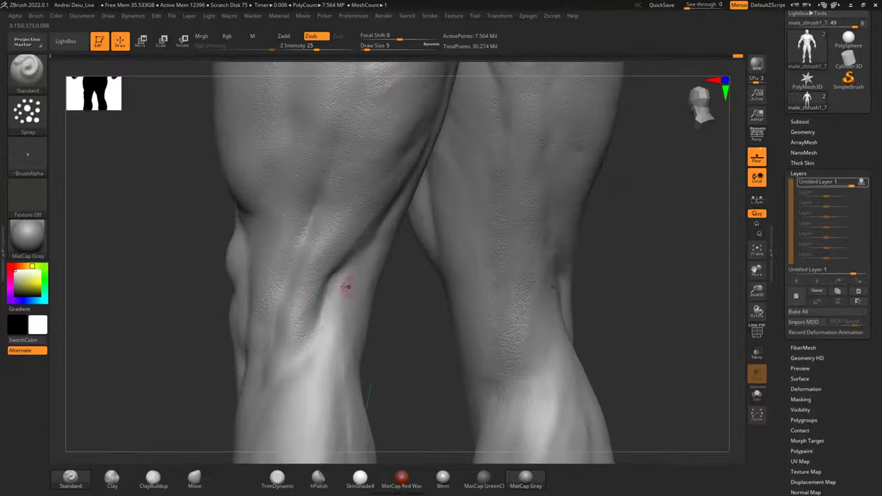
{"action": "left_click_drag", "start_coordinate": [433, 386], "coordinate": [500, 263]}
{"action": "mouse_move", "coordinate": [494, 305]}
{"action": "left_mouse_down"}
{"action": "mouse_move", "coordinate": [409, 357]}
{"action": "mouse_move", "coordinate": [452, 436]}
{"action": "left_mouse_up"}
{"action": "mouse_move", "coordinate": [404, 371]}
{"action": "left_mouse_down"}
{"action": "mouse_move", "coordinate": [490, 376]}
{"action": "mouse_move", "coordinate": [563, 236]}
{"action": "mouse_move", "coordinate": [546, 346]}
{"action": "left_mouse_up"}
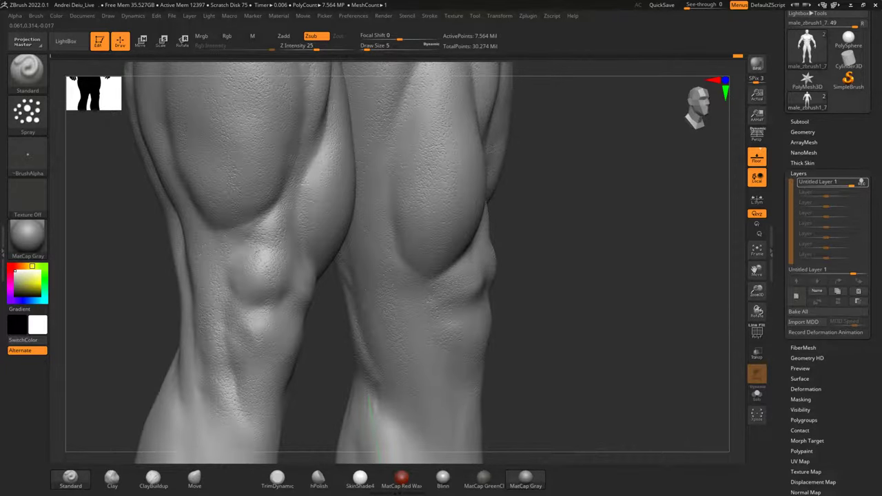
Spray pores down the inner calf and the shin to just above the ankle.
{"action": "left_click_drag", "start_coordinate": [559, 347], "coordinate": [571, 129], "text": "alt"}
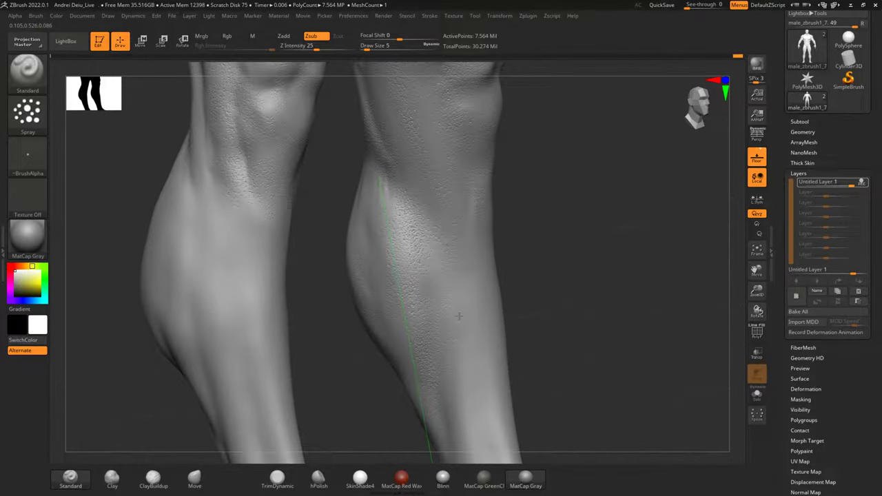
{"action": "left_click_drag", "start_coordinate": [570, 321], "coordinate": [528, 144], "text": "alt"}
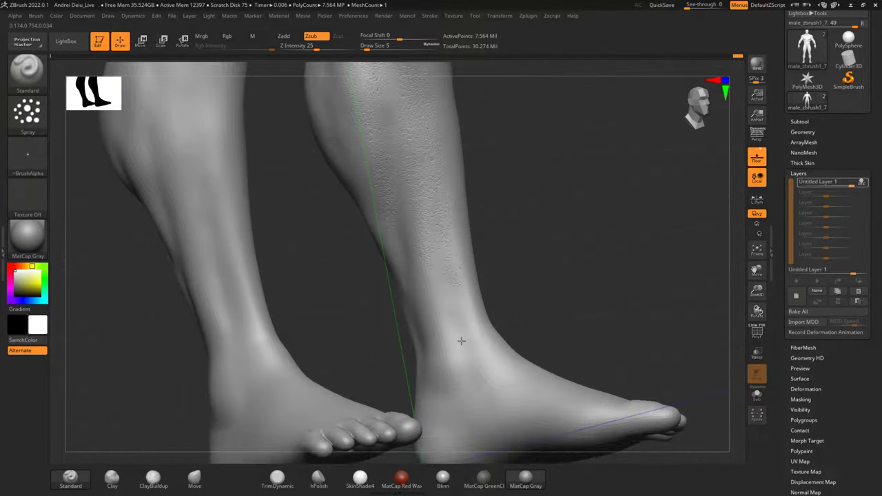
{"action": "right_click_drag", "start_coordinate": [443, 325], "coordinate": [568, 226]}
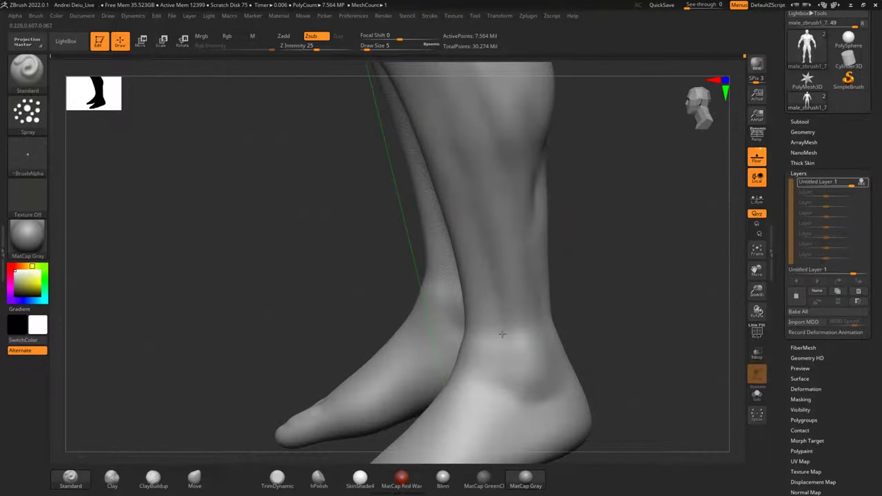
{"action": "mouse_move", "coordinate": [578, 301]}
{"action": "left_mouse_down"}
{"action": "mouse_move", "coordinate": [626, 276]}
{"action": "mouse_move", "coordinate": [593, 260]}
{"action": "left_mouse_up"}
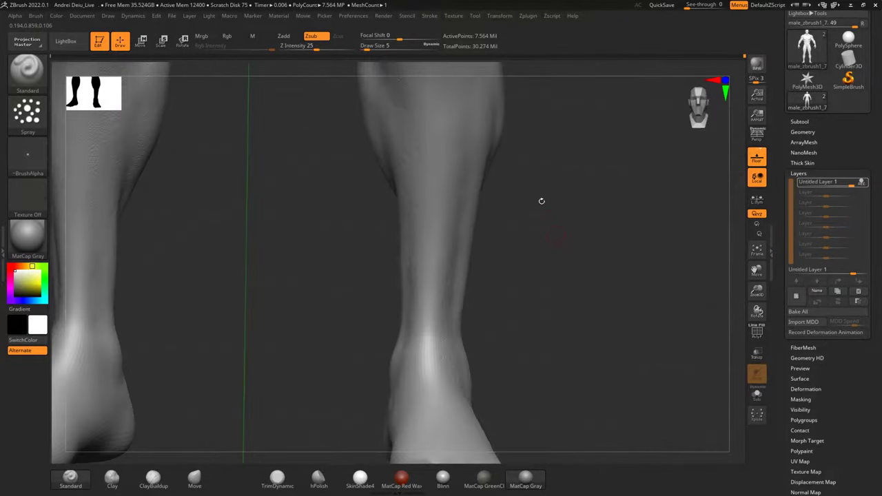
Spray pores over the front of the upper shin and onto the outer side of the calf below the knee.
{"action": "left_click_drag", "start_coordinate": [542, 202], "coordinate": [533, 386], "text": "alt"}
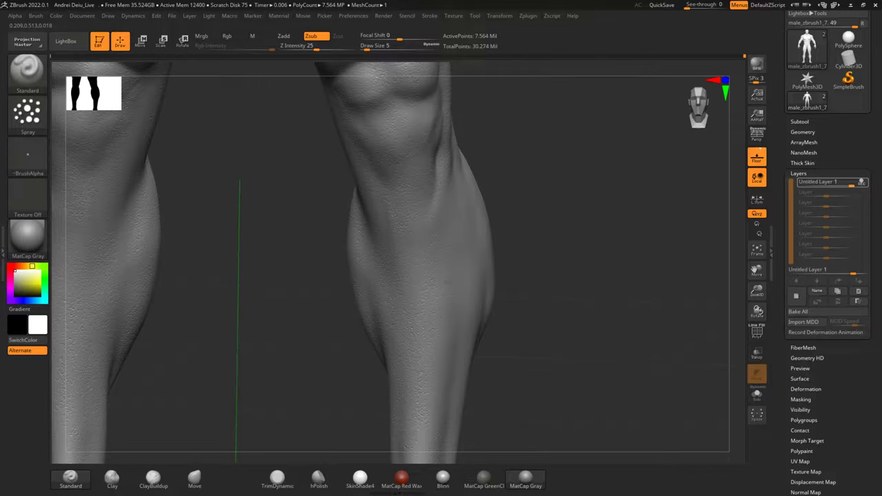
{"action": "left_click_drag", "start_coordinate": [556, 274], "coordinate": [515, 281]}
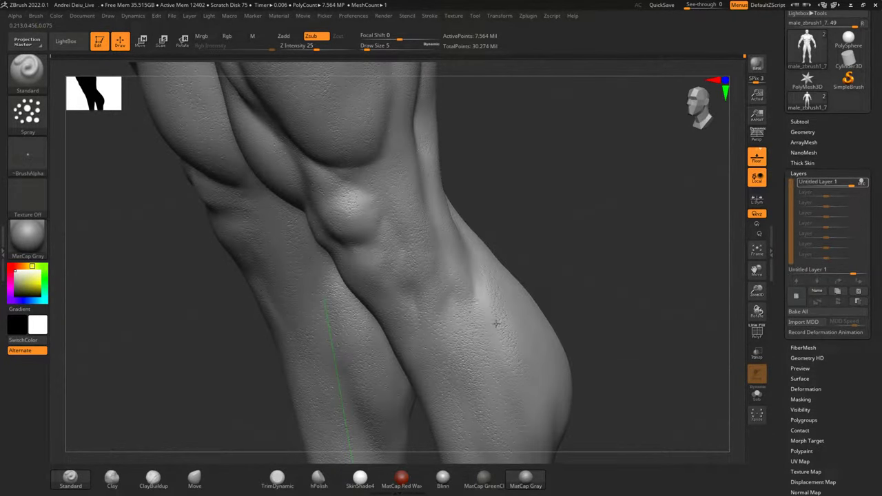
{"action": "right_click_drag", "start_coordinate": [496, 324], "coordinate": [547, 252]}
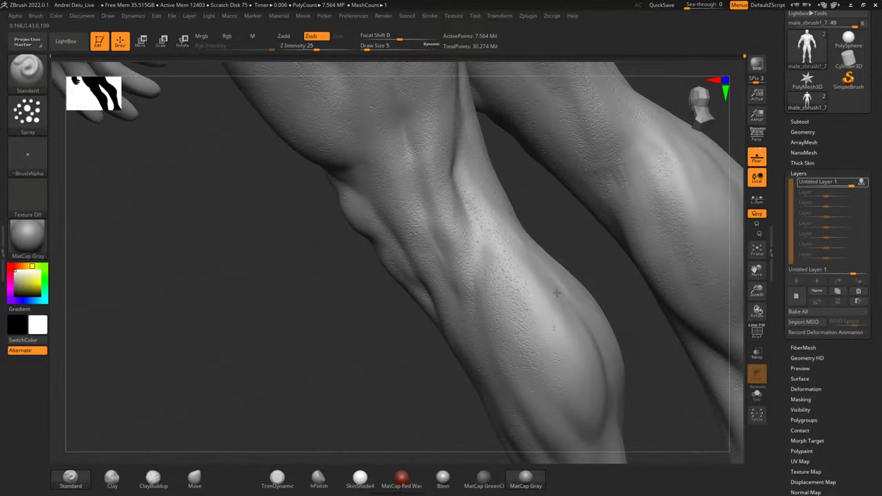
Spray pores over the outer calf muscle and down the back of the lower leg to the ankle.
{"action": "left_click_drag", "start_coordinate": [567, 451], "coordinate": [516, 405]}
{"action": "left_click_drag", "start_coordinate": [372, 330], "coordinate": [420, 356]}
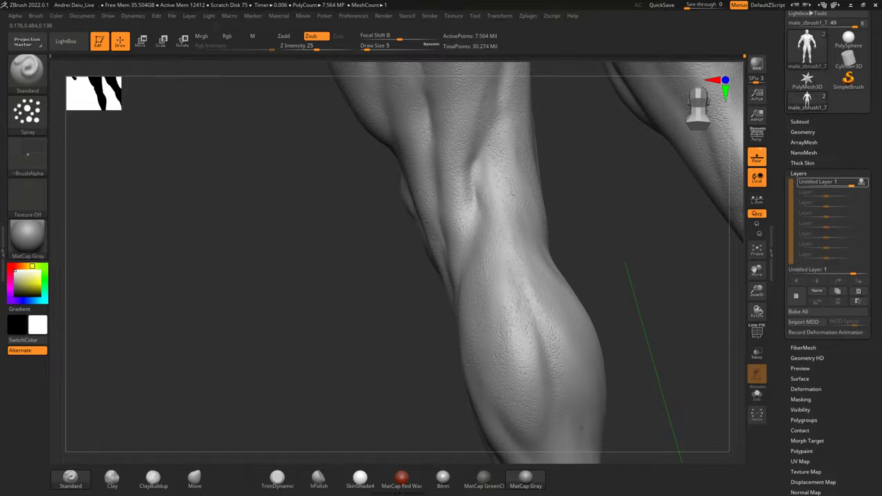
{"action": "left_click_drag", "start_coordinate": [376, 344], "coordinate": [273, 290], "text": "alt"}
{"action": "mouse_move", "coordinate": [546, 341]}
{"action": "left_mouse_down", "text": "alt"}
{"action": "mouse_move", "coordinate": [483, 232]}
{"action": "mouse_move", "coordinate": [489, 179]}
{"action": "left_mouse_up", "text": "alt"}
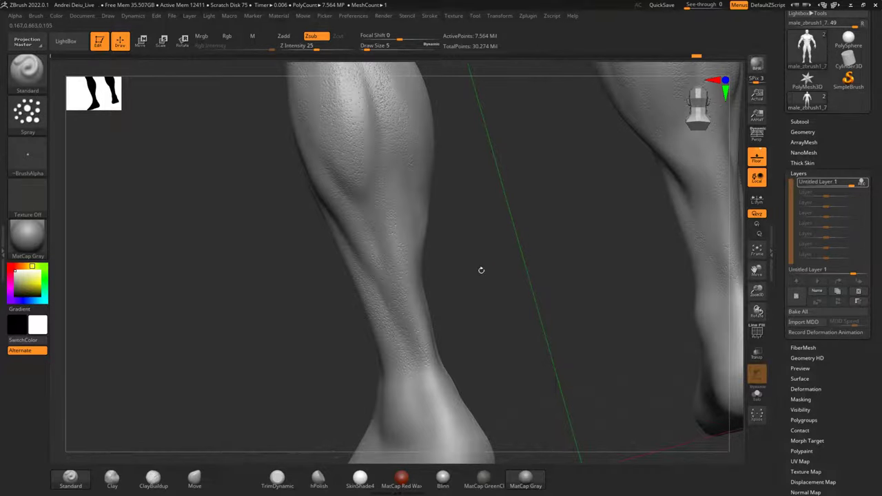
{"action": "right_click_drag", "start_coordinate": [481, 270], "coordinate": [438, 162]}
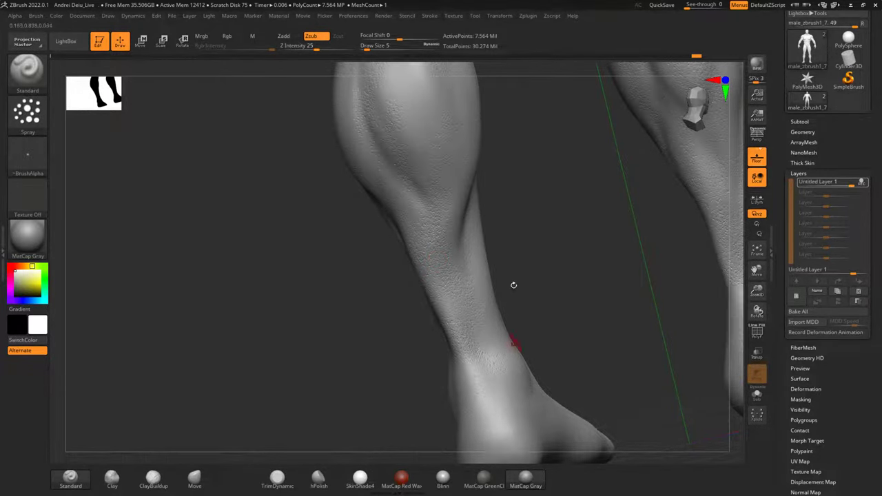
{"action": "mouse_move", "coordinate": [522, 205]}
{"action": "left_mouse_down"}
{"action": "mouse_move", "coordinate": [547, 261]}
{"action": "mouse_move", "coordinate": [541, 267]}
{"action": "left_mouse_up"}
Spray pores over the back of the calf and up into the hollow behind the knee.
{"action": "left_click_drag", "start_coordinate": [541, 267], "coordinate": [492, 416], "text": "alt"}
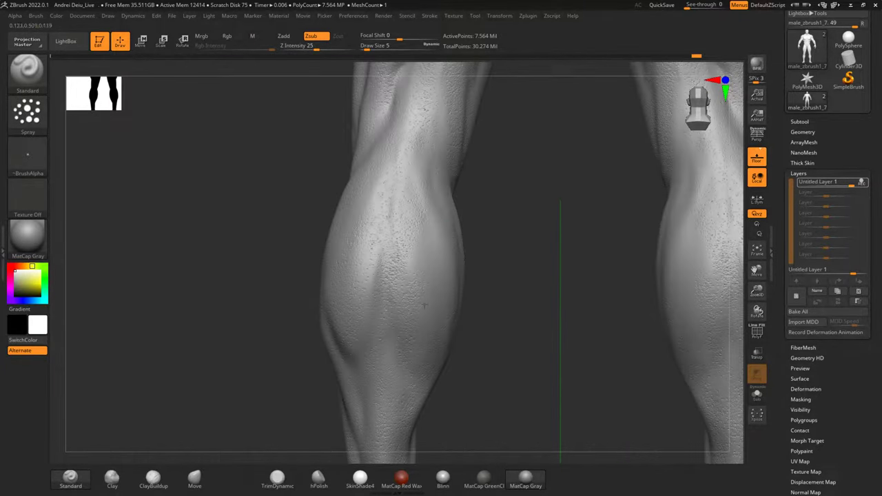
{"action": "mouse_move", "coordinate": [552, 191]}
{"action": "left_mouse_down", "text": "alt"}
{"action": "mouse_move", "coordinate": [455, 325]}
{"action": "mouse_move", "coordinate": [450, 401]}
{"action": "left_mouse_up", "text": "alt"}
{"action": "left_click_drag", "start_coordinate": [450, 401], "coordinate": [448, 346], "text": "alt"}
{"action": "mouse_move", "coordinate": [448, 314]}
{"action": "left_mouse_down", "text": "alt"}
{"action": "mouse_move", "coordinate": [473, 202]}
{"action": "mouse_move", "coordinate": [467, 275]}
{"action": "left_mouse_up", "text": "alt"}
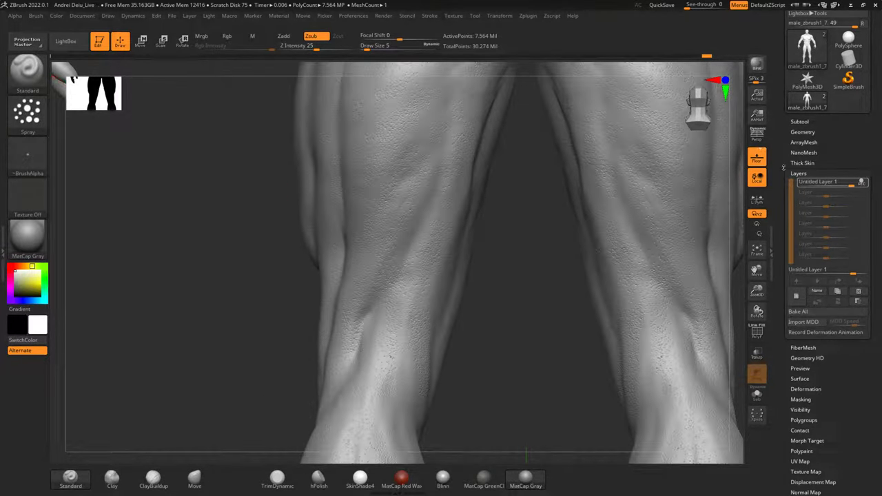
Stop recording on the pore layer and hide it.
{"action": "right_click", "coordinate": [863, 182]}
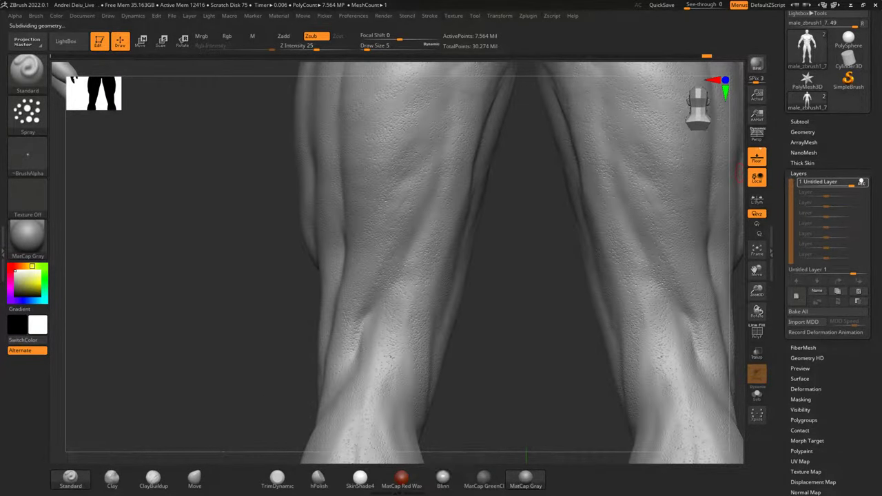
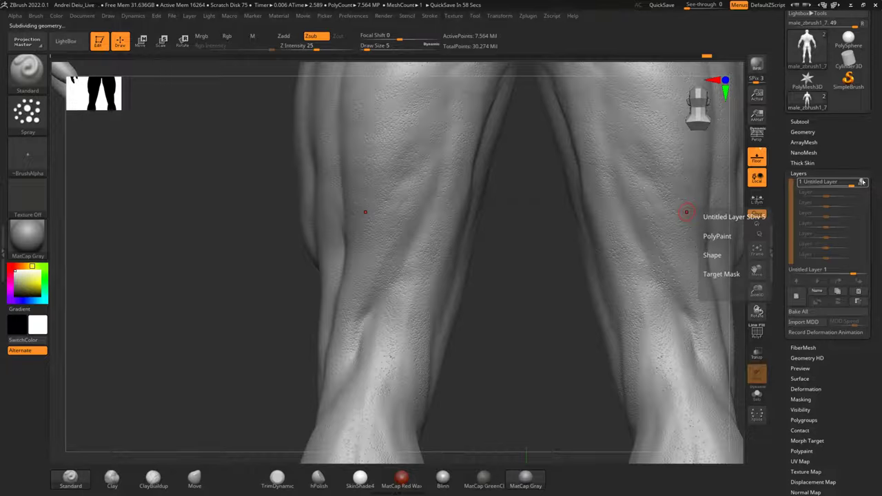
{"action": "left_click", "coordinate": [867, 181]}
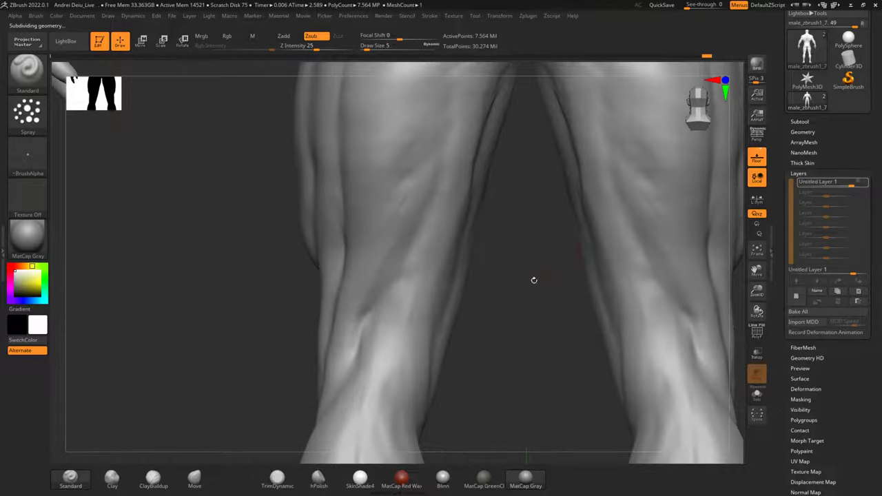
{"action": "left_click_drag", "start_coordinate": [519, 244], "coordinate": [420, 262], "text": "alt"}
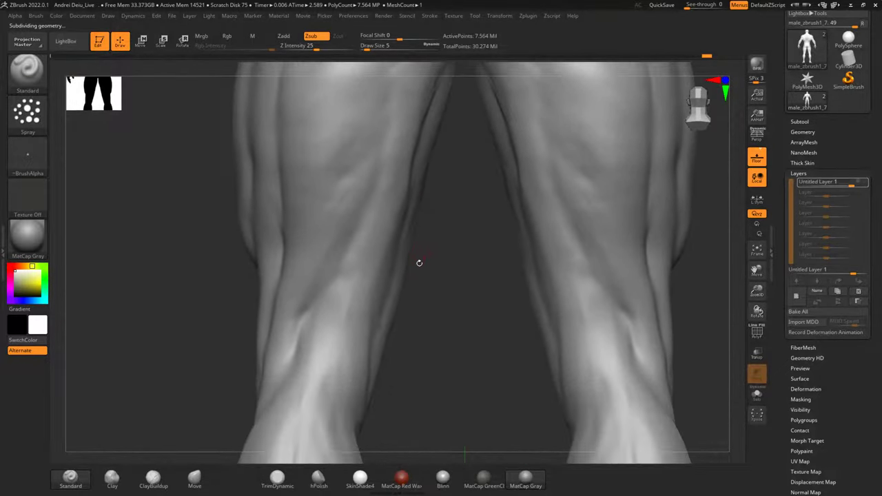
Undo the trial Standard stroke and carve a tendon crease behind the inner knee with DamStandard at draw size about 7.5.
{"action": "left_click_drag", "start_coordinate": [345, 276], "coordinate": [346, 376]}
{"action": "key", "text": "ctrl+z"}
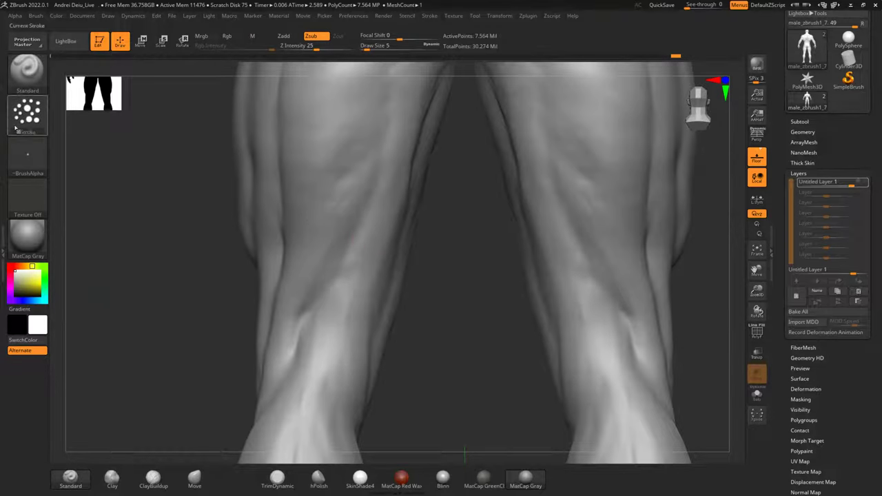
{"action": "key", "text": "b"}
{"action": "left_click", "coordinate": [164, 183]}
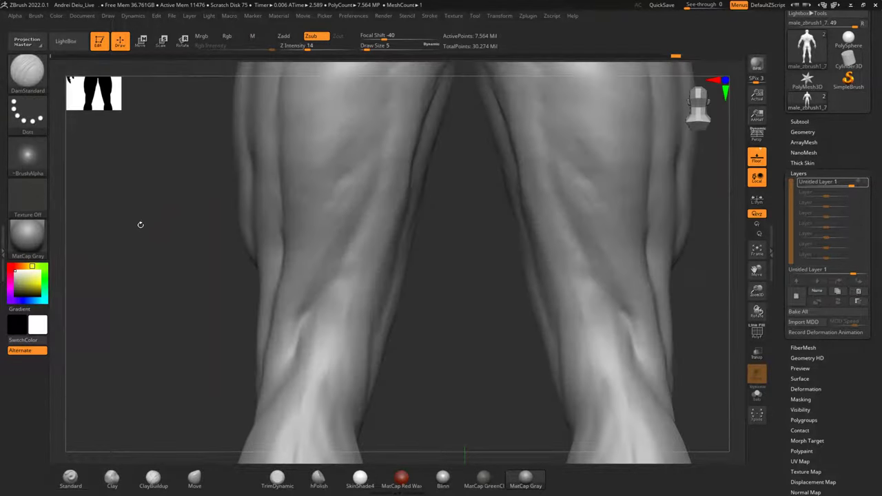
{"action": "mouse_move", "coordinate": [137, 256]}
{"action": "left_mouse_down"}
{"action": "mouse_move", "coordinate": [177, 252]}
{"action": "mouse_move", "coordinate": [244, 218]}
{"action": "left_mouse_up"}
{"action": "key", "text": "space"}
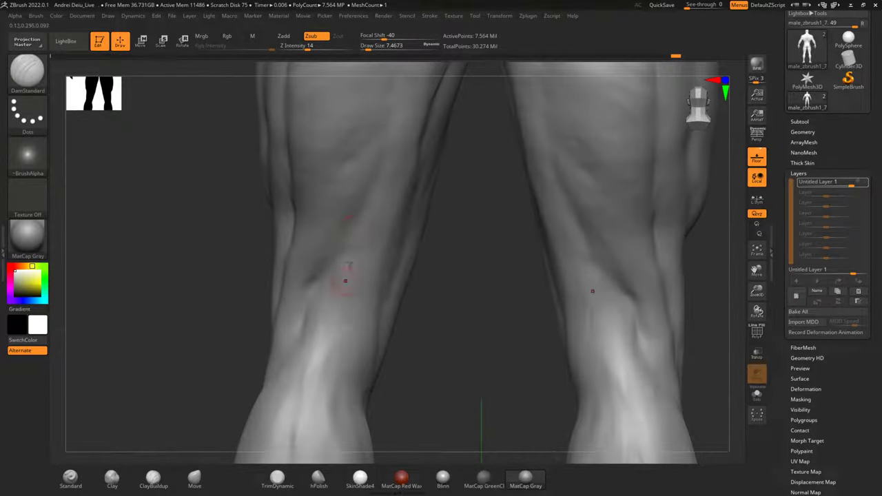
{"action": "left_click_drag", "start_coordinate": [352, 357], "coordinate": [351, 372]}
{"action": "left_click_drag", "start_coordinate": [421, 313], "coordinate": [417, 305]}
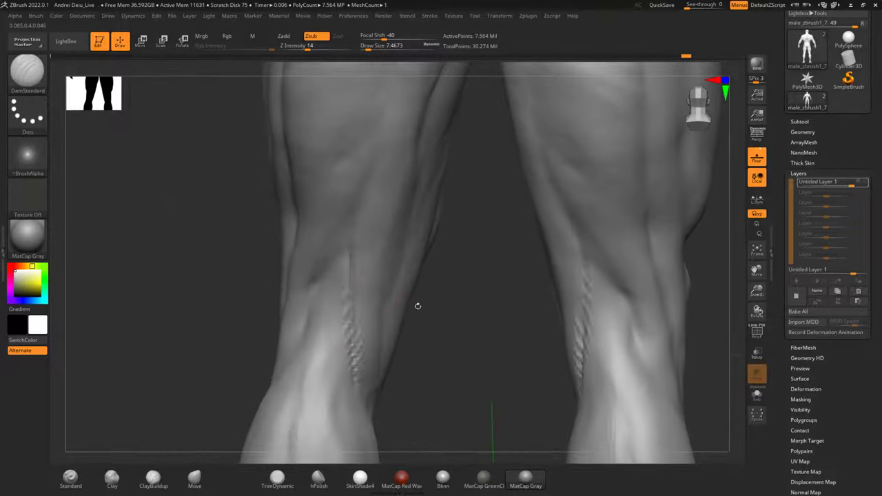
Smooth the carved crease behind the knee, raising the smoothing brush's Z Intensity to 100.
{"action": "left_click_drag", "start_coordinate": [333, 262], "coordinate": [350, 277], "text": "shift"}
{"action": "left_click_drag", "start_coordinate": [350, 346], "coordinate": [352, 361], "text": "shift"}
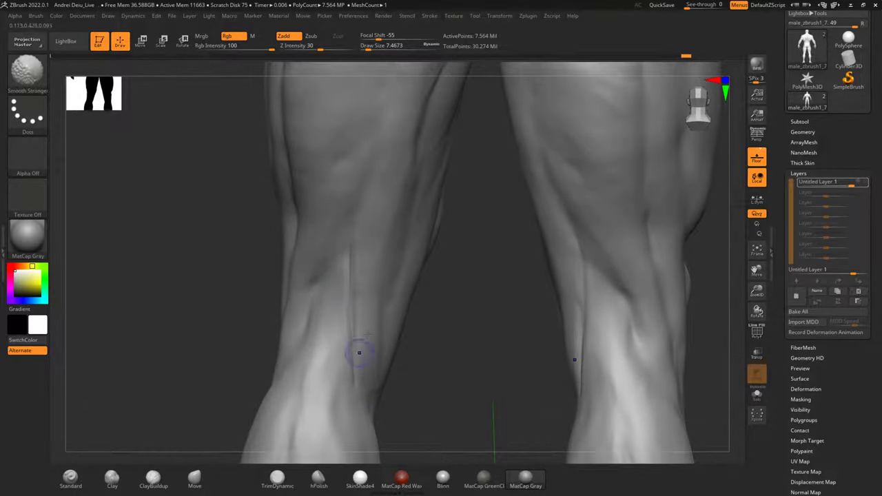
{"action": "left_click_drag", "start_coordinate": [346, 47], "coordinate": [360, 48], "text": "shift"}
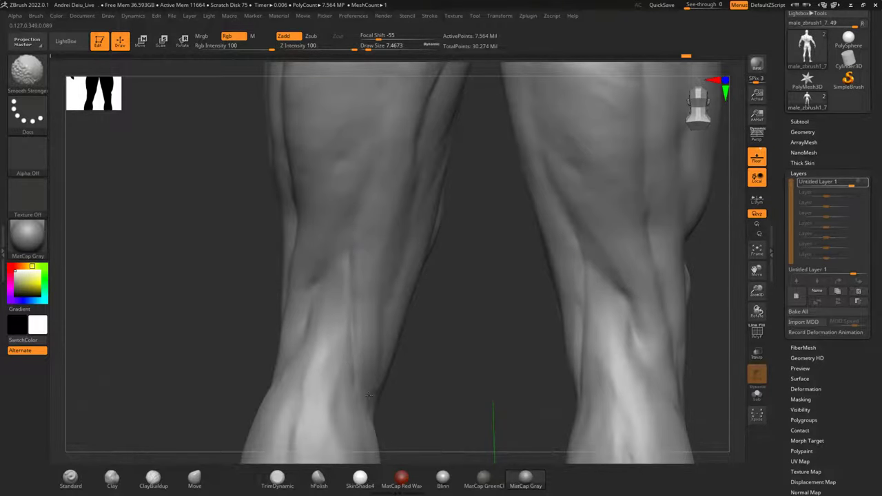
Raise the DamStandard draw size to about 17, then deepen and smooth the tendon crease behind the knee.
{"action": "mouse_move", "coordinate": [443, 320]}
{"action": "left_mouse_down"}
{"action": "mouse_move", "coordinate": [453, 296]}
{"action": "mouse_move", "coordinate": [433, 267]}
{"action": "left_mouse_up"}
{"action": "key", "text": "space"}
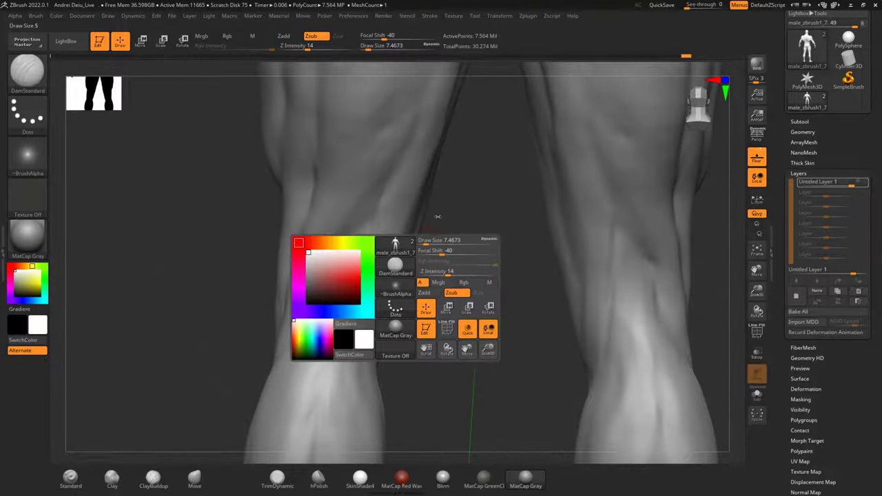
{"action": "left_click", "coordinate": [428, 243]}
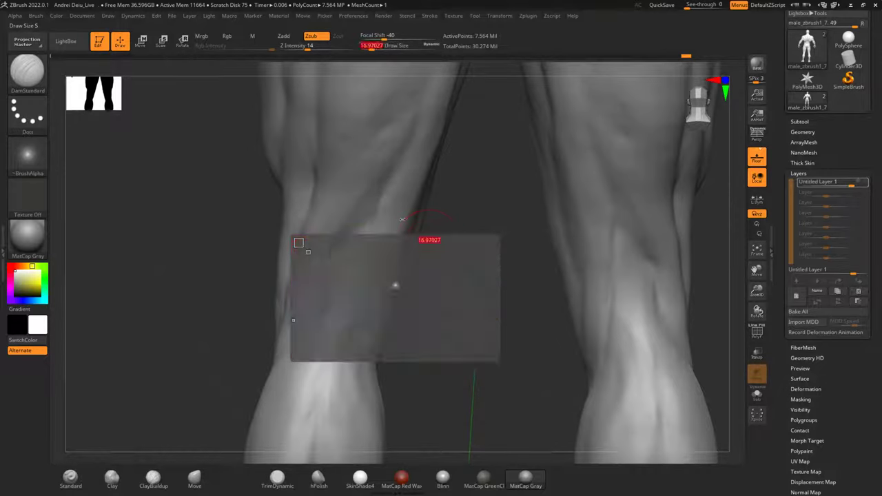
{"action": "key", "text": "shift"}
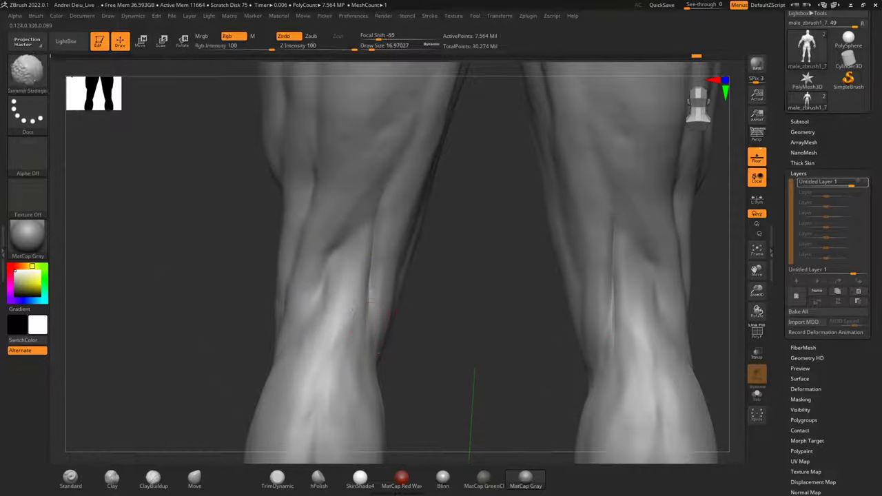
{"action": "left_click_drag", "start_coordinate": [423, 264], "coordinate": [439, 262]}
{"action": "left_click_drag", "start_coordinate": [376, 197], "coordinate": [366, 332]}
{"action": "key", "text": "shift"}
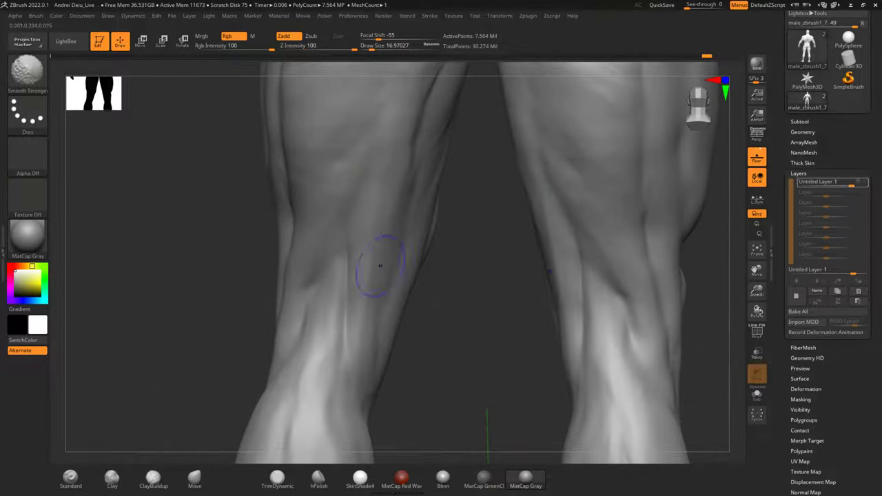
Carve a second groove down the inner side of the knee and smooth it into the surrounding form.
{"action": "right_click_drag", "start_coordinate": [360, 268], "coordinate": [402, 300]}
{"action": "left_click_drag", "start_coordinate": [402, 306], "coordinate": [384, 404]}
{"action": "key", "text": "shift"}
{"action": "left_click_drag", "start_coordinate": [395, 290], "coordinate": [381, 430], "text": "shift"}
{"action": "key", "text": "shift"}
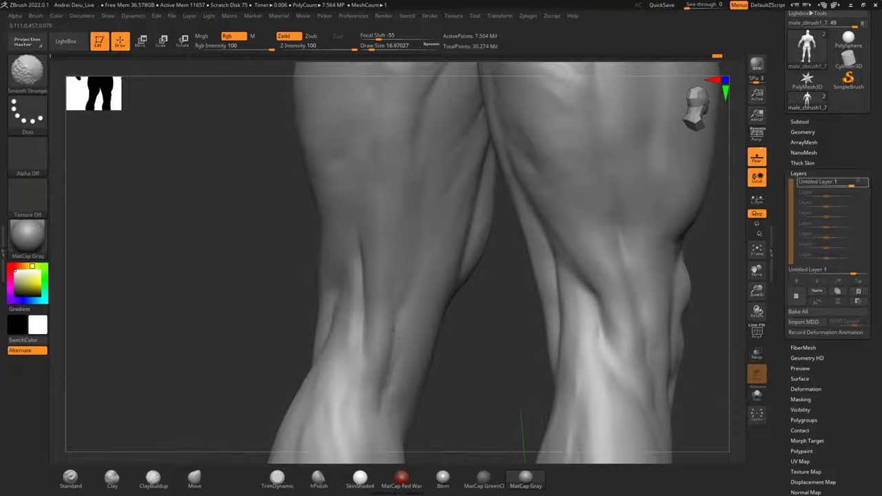
Carve a long crease down the inner hamstring from below the buttock towards the knee and soften it with smoothing.
{"action": "left_click_drag", "start_coordinate": [275, 157], "coordinate": [282, 273], "text": "alt"}
{"action": "key", "text": "shift"}
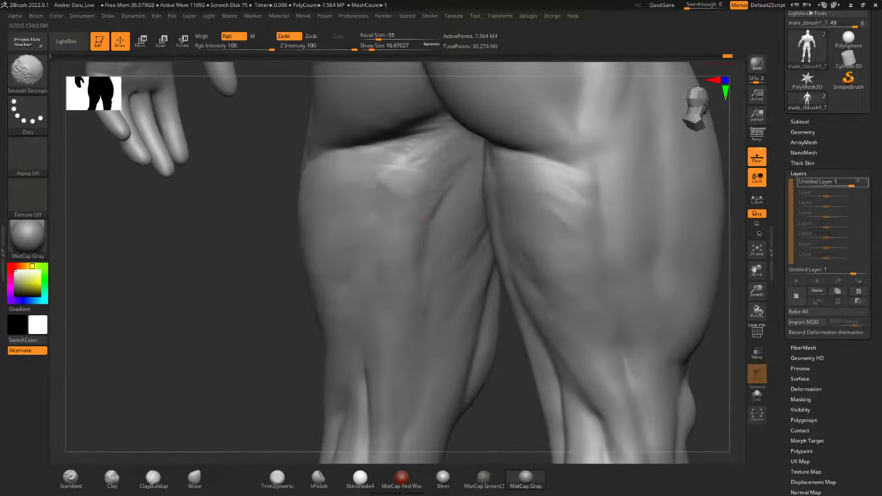
{"action": "left_click_drag", "start_coordinate": [417, 151], "coordinate": [416, 270], "text": "shift"}
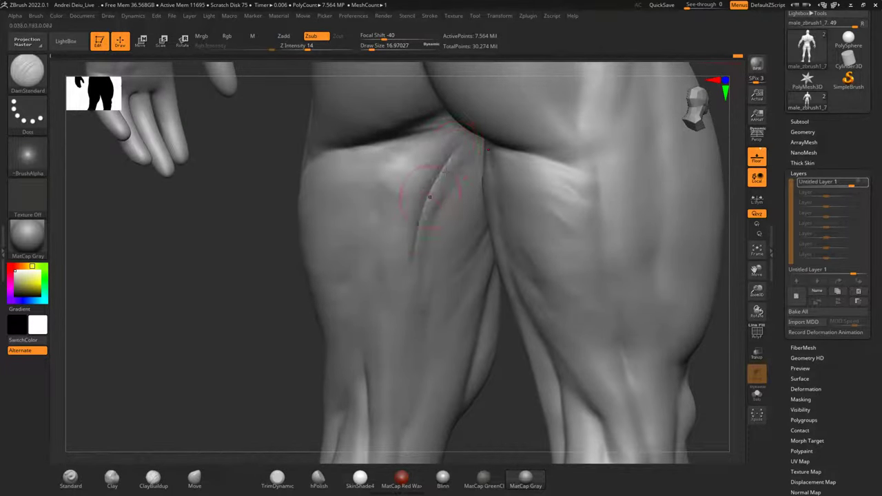
{"action": "left_click_drag", "start_coordinate": [458, 160], "coordinate": [418, 273]}
{"action": "left_click_drag", "start_coordinate": [443, 177], "coordinate": [406, 398]}
{"action": "key", "text": "shift"}
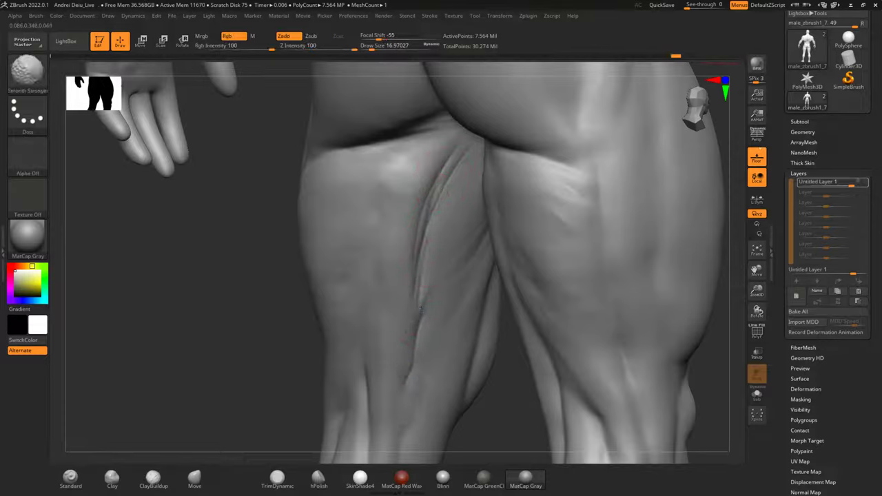
{"action": "mouse_move", "coordinate": [427, 240]}
{"action": "left_mouse_down", "text": "shift"}
{"action": "mouse_move", "coordinate": [449, 166]}
{"action": "mouse_move", "coordinate": [412, 340]}
{"action": "left_mouse_up", "text": "shift"}
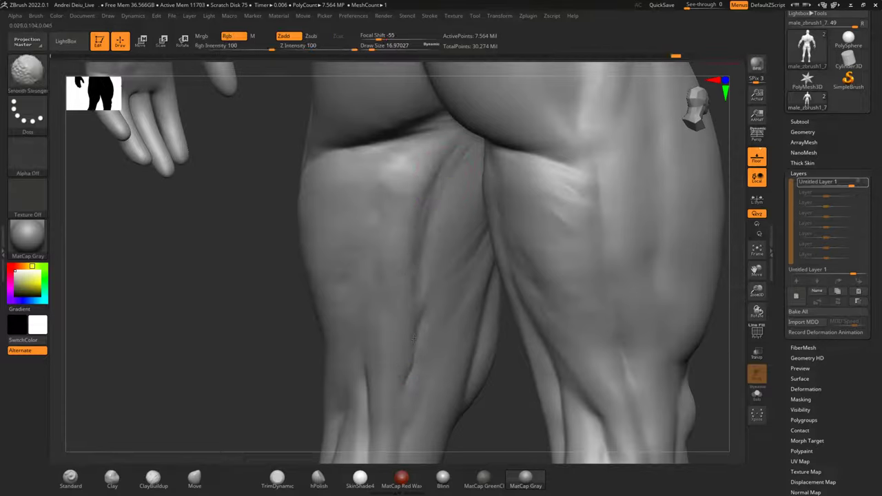
Carve the vertical hamstring separation down the middle of the back of the thigh and smooth it.
{"action": "left_click_drag", "start_coordinate": [136, 323], "coordinate": [210, 306]}
{"action": "left_click_drag", "start_coordinate": [441, 370], "coordinate": [456, 361], "text": "shift"}
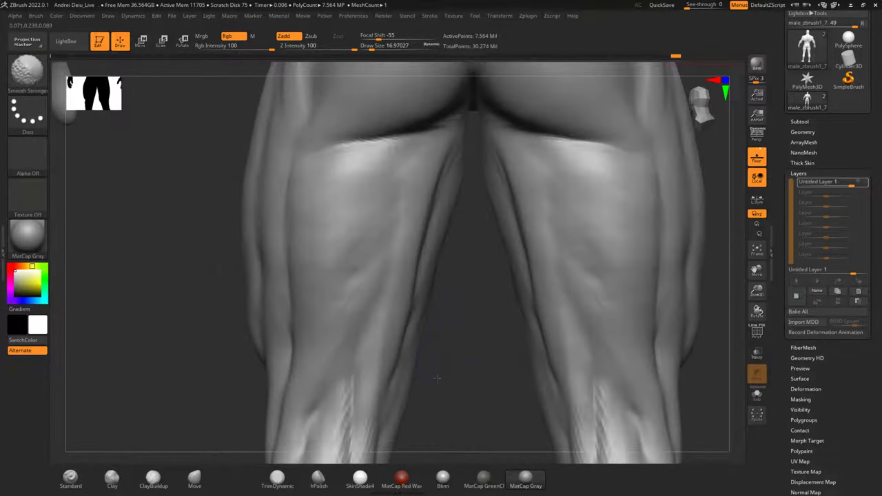
{"action": "mouse_move", "coordinate": [711, 274]}
{"action": "left_mouse_down", "text": "alt"}
{"action": "mouse_move", "coordinate": [682, 256]}
{"action": "mouse_move", "coordinate": [607, 248]}
{"action": "left_mouse_up", "text": "alt"}
{"action": "mouse_move", "coordinate": [484, 125]}
{"action": "left_mouse_down"}
{"action": "mouse_move", "coordinate": [492, 228]}
{"action": "mouse_move", "coordinate": [478, 240]}
{"action": "mouse_move", "coordinate": [504, 341]}
{"action": "mouse_move", "coordinate": [471, 208]}
{"action": "mouse_move", "coordinate": [473, 291]}
{"action": "mouse_move", "coordinate": [485, 308]}
{"action": "mouse_move", "coordinate": [476, 234]}
{"action": "left_mouse_up"}
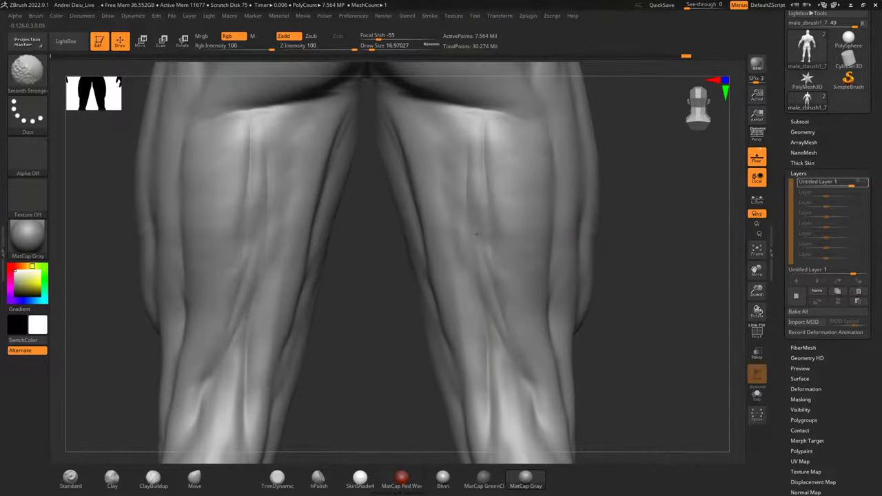
{"action": "left_click_drag", "start_coordinate": [495, 350], "coordinate": [536, 412], "text": "shift"}
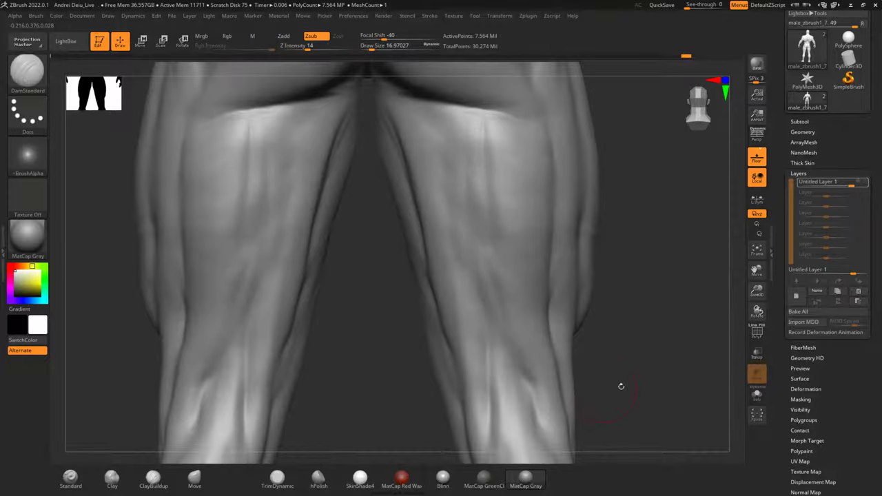
Carve a long curved line down the calf muscle to its lower edge and smooth it.
{"action": "mouse_move", "coordinate": [621, 386]}
{"action": "left_mouse_down", "text": "alt"}
{"action": "mouse_move", "coordinate": [595, 256]}
{"action": "mouse_move", "coordinate": [561, 292]}
{"action": "mouse_move", "coordinate": [579, 178]}
{"action": "left_mouse_up", "text": "alt"}
{"action": "left_click_drag", "start_coordinate": [559, 248], "coordinate": [548, 174], "text": "alt"}
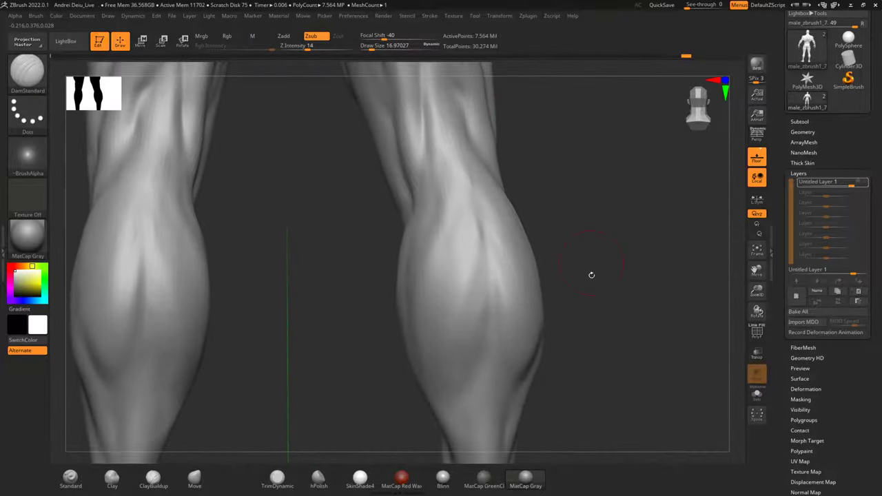
{"action": "left_click_drag", "start_coordinate": [590, 268], "coordinate": [585, 186], "text": "alt"}
{"action": "mouse_move", "coordinate": [461, 278]}
{"action": "left_mouse_down"}
{"action": "mouse_move", "coordinate": [443, 313]}
{"action": "mouse_move", "coordinate": [477, 293]}
{"action": "left_mouse_up"}
{"action": "left_click_drag", "start_coordinate": [621, 276], "coordinate": [626, 142], "text": "alt"}
{"action": "left_click_drag", "start_coordinate": [586, 186], "coordinate": [634, 198]}
{"action": "left_click_drag", "start_coordinate": [529, 255], "coordinate": [565, 185]}
{"action": "left_click_drag", "start_coordinate": [565, 184], "coordinate": [575, 365], "text": "alt"}
{"action": "mouse_move", "coordinate": [458, 221]}
{"action": "left_mouse_down"}
{"action": "mouse_move", "coordinate": [461, 292]}
{"action": "mouse_move", "coordinate": [484, 366]}
{"action": "left_mouse_up"}
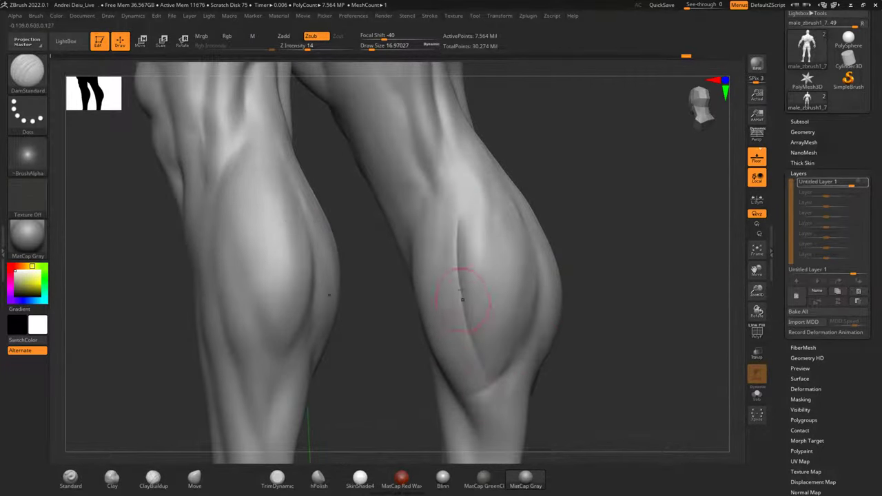
{"action": "mouse_move", "coordinate": [460, 236]}
{"action": "left_mouse_down", "text": "shift"}
{"action": "mouse_move", "coordinate": [475, 265]}
{"action": "mouse_move", "coordinate": [455, 350]}
{"action": "mouse_move", "coordinate": [467, 374]}
{"action": "left_mouse_up", "text": "shift"}
Undo the trial calf strokes, recarve a short crease on the upper side of the calf, and smooth around it.
{"action": "mouse_move", "coordinate": [578, 319]}
{"action": "left_mouse_down"}
{"action": "mouse_move", "coordinate": [614, 301]}
{"action": "mouse_move", "coordinate": [661, 308]}
{"action": "left_mouse_up"}
{"action": "key", "text": "ctrl+z"}
{"action": "left_click_drag", "start_coordinate": [425, 254], "coordinate": [452, 347]}
{"action": "key", "text": "ctrl+z"}
{"action": "mouse_move", "coordinate": [424, 240]}
{"action": "left_mouse_down"}
{"action": "mouse_move", "coordinate": [440, 350]}
{"action": "mouse_move", "coordinate": [431, 276]}
{"action": "left_mouse_up"}
{"action": "mouse_move", "coordinate": [460, 351]}
{"action": "left_mouse_down", "text": "shift"}
{"action": "mouse_move", "coordinate": [433, 280]}
{"action": "mouse_move", "coordinate": [435, 381]}
{"action": "left_mouse_up", "text": "shift"}
{"action": "left_click_drag", "start_coordinate": [545, 358], "coordinate": [372, 313]}
{"action": "mouse_move", "coordinate": [452, 293]}
{"action": "left_mouse_down", "text": "shift"}
{"action": "mouse_move", "coordinate": [498, 226]}
{"action": "mouse_move", "coordinate": [502, 190]}
{"action": "left_mouse_up", "text": "shift"}
Build up volume on the upper calf below the knee with ClayBuildup and smooth the strokes.
{"action": "left_click", "coordinate": [153, 478]}
{"action": "left_click_drag", "start_coordinate": [512, 222], "coordinate": [473, 246]}
{"action": "mouse_move", "coordinate": [492, 208]}
{"action": "left_mouse_down"}
{"action": "mouse_move", "coordinate": [455, 264]}
{"action": "mouse_move", "coordinate": [474, 302]}
{"action": "left_mouse_up"}
{"action": "left_click_drag", "start_coordinate": [508, 240], "coordinate": [469, 317]}
{"action": "left_click_drag", "start_coordinate": [502, 292], "coordinate": [480, 371]}
{"action": "mouse_move", "coordinate": [486, 269]}
{"action": "left_mouse_down", "text": "shift"}
{"action": "mouse_move", "coordinate": [453, 294]}
{"action": "mouse_move", "coordinate": [451, 258]}
{"action": "mouse_move", "coordinate": [461, 391]}
{"action": "left_mouse_up", "text": "shift"}
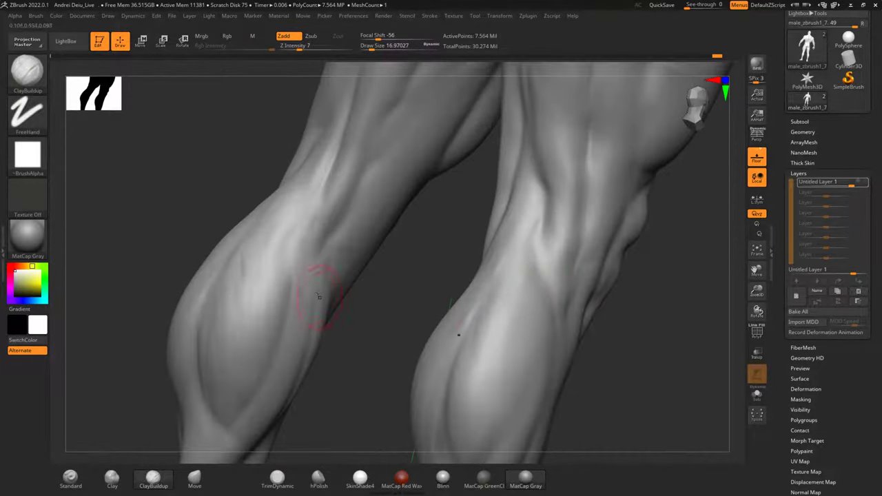
Examine the overall proportions of the full figure from the back and the front.
{"action": "key", "text": "f"}
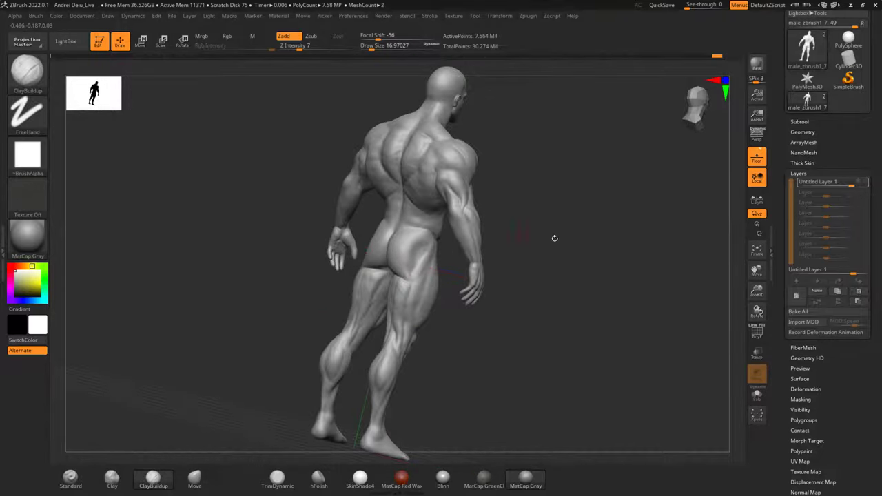
{"action": "left_click_drag", "start_coordinate": [556, 238], "coordinate": [559, 258], "text": "shift"}
{"action": "left_click_drag", "start_coordinate": [486, 309], "coordinate": [533, 352], "text": "alt"}
{"action": "left_click_drag", "start_coordinate": [532, 391], "coordinate": [505, 385], "text": "alt"}
{"action": "left_click_drag", "start_coordinate": [506, 338], "coordinate": [526, 267], "text": "alt"}
{"action": "left_click_drag", "start_coordinate": [546, 301], "coordinate": [390, 311]}
{"action": "left_click_drag", "start_coordinate": [519, 280], "coordinate": [561, 285], "text": "shift"}
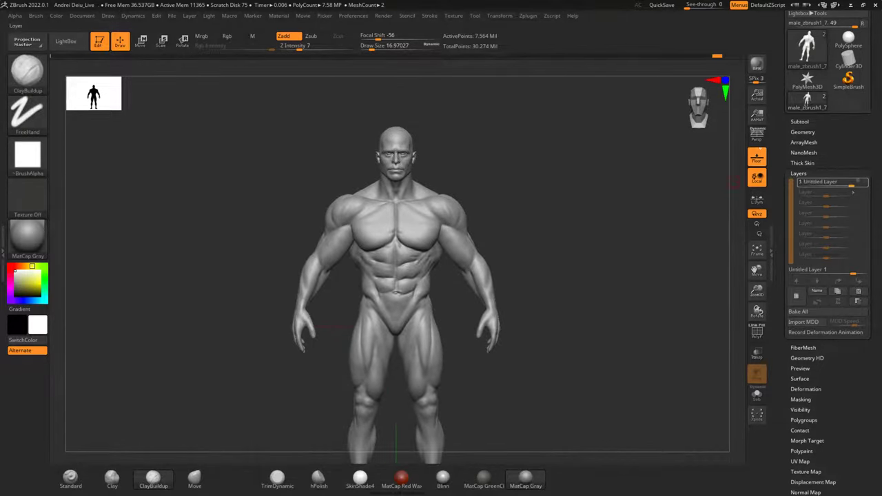
{"action": "left_click_drag", "start_coordinate": [567, 230], "coordinate": [567, 185], "text": "alt"}
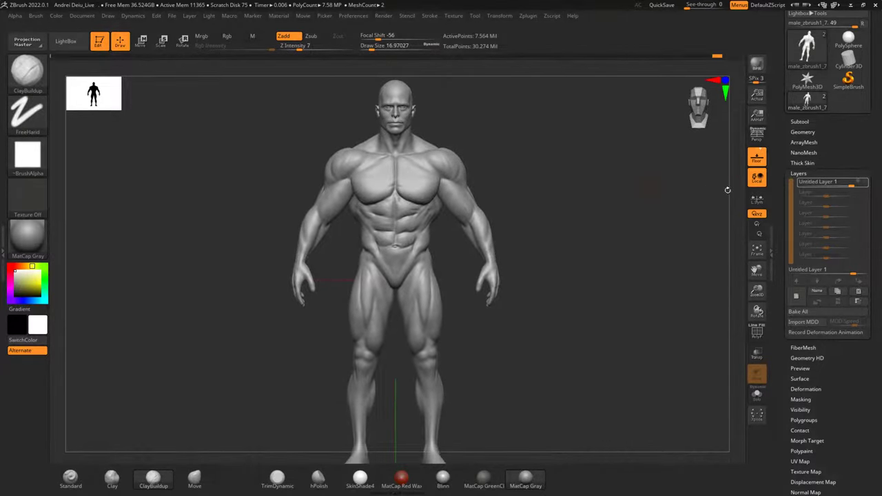
Rename the pore layer as skinpors.
{"action": "left_click", "coordinate": [816, 290]}
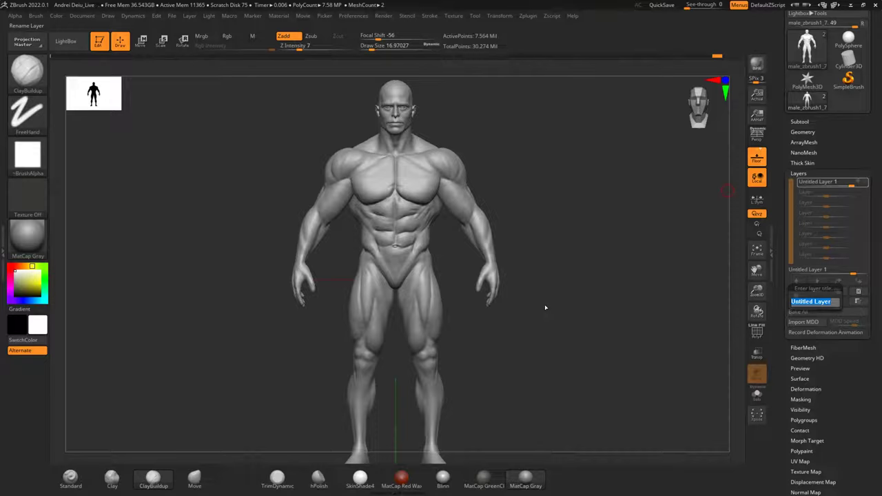
{"action": "type", "text": "v"}
{"action": "type", "text": "kinpores"}
{"action": "key", "text": "Return"}
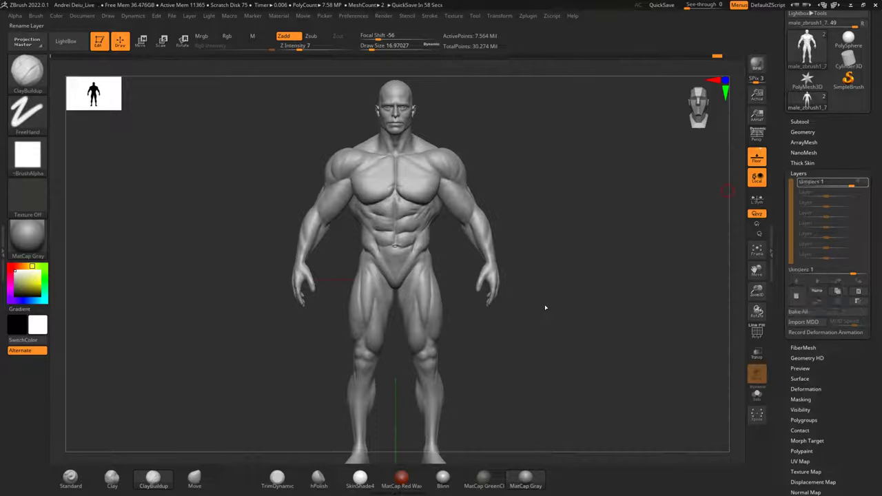
{"action": "left_click_drag", "start_coordinate": [572, 210], "coordinate": [589, 285], "text": "alt"}
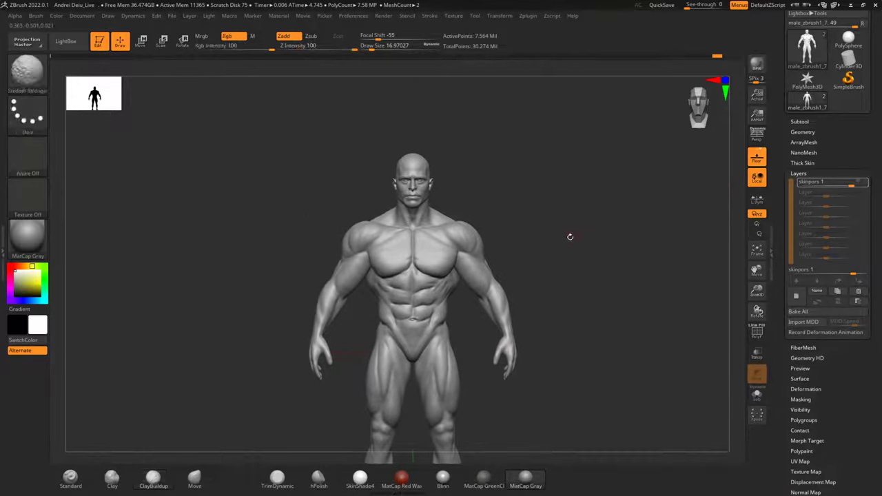
{"action": "left_click_drag", "start_coordinate": [542, 248], "coordinate": [572, 255], "text": "alt"}
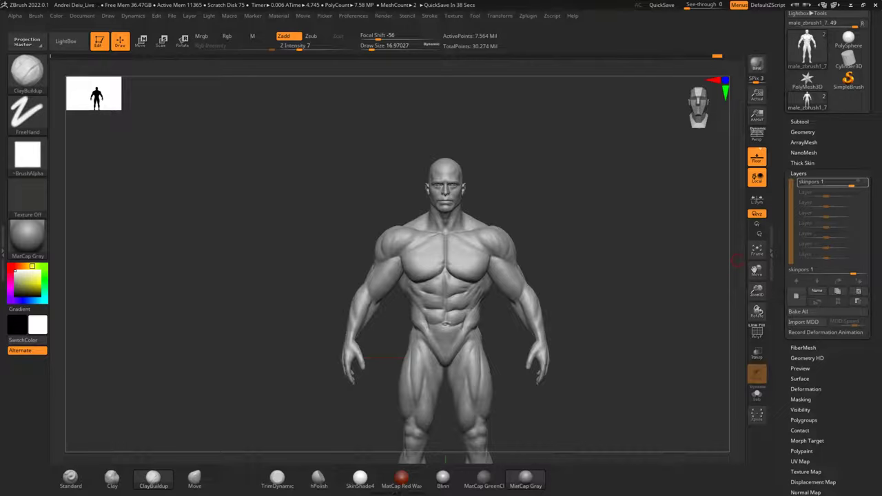
{"action": "left_click_drag", "start_coordinate": [876, 267], "coordinate": [876, 287]}
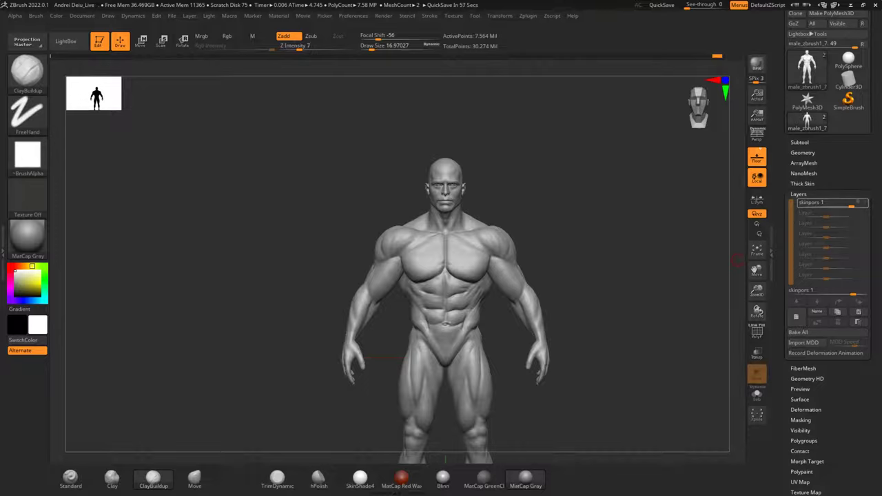
{"action": "mouse_move", "coordinate": [590, 253]}
{"action": "left_mouse_down", "text": "shift"}
{"action": "mouse_move", "coordinate": [574, 243]}
{"action": "mouse_move", "coordinate": [579, 287]}
{"action": "left_mouse_up", "text": "shift"}
{"action": "scroll", "coordinate": [484, 304], "scroll_direction": "up", "scroll_amount": 10}
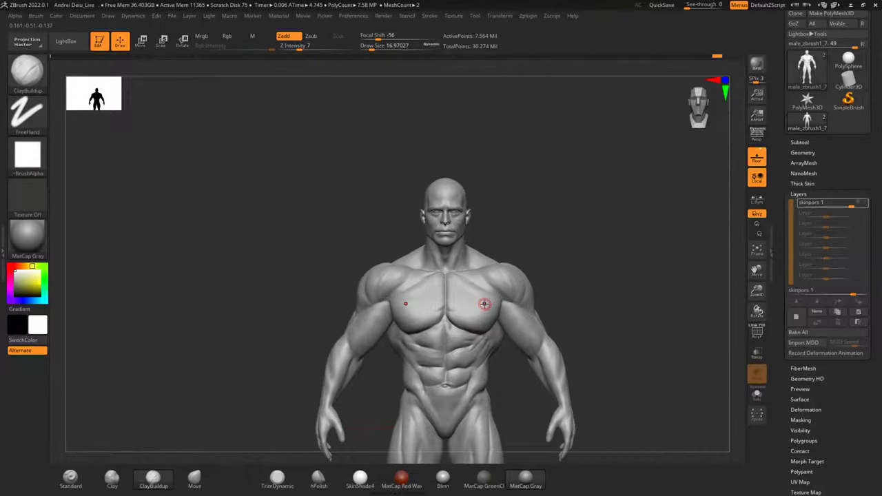
Build up the outer edge of the pectoral near the armpit with ClayBuildup and smooth it.
{"action": "mouse_move", "coordinate": [598, 172]}
{"action": "left_mouse_down", "text": "alt"}
{"action": "mouse_move", "coordinate": [600, 145]}
{"action": "mouse_move", "coordinate": [616, 152]}
{"action": "left_mouse_up", "text": "alt"}
{"action": "mouse_move", "coordinate": [435, 299]}
{"action": "left_mouse_down", "text": "shift"}
{"action": "mouse_move", "coordinate": [385, 308]}
{"action": "mouse_move", "coordinate": [414, 286]}
{"action": "left_mouse_up", "text": "shift"}
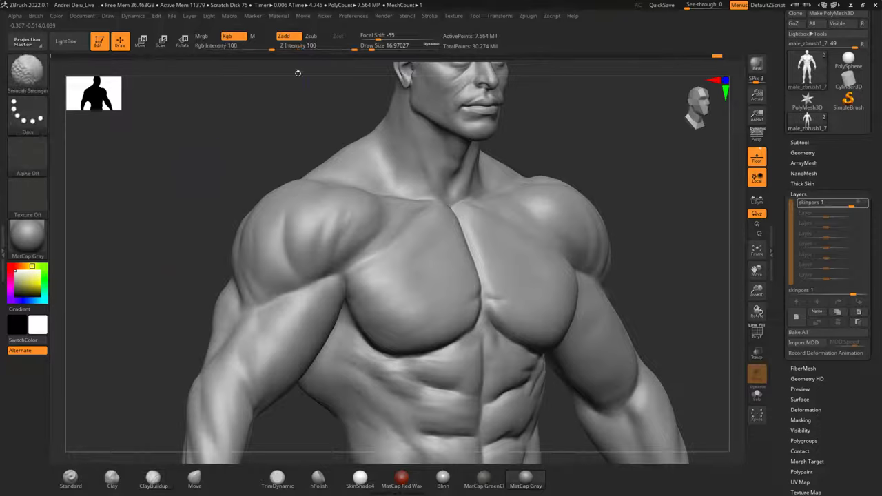
{"action": "key", "text": "b"}
{"action": "key", "text": "c"}
{"action": "key", "text": "b"}
{"action": "mouse_move", "coordinate": [362, 305]}
{"action": "left_mouse_down"}
{"action": "mouse_move", "coordinate": [398, 326]}
{"action": "mouse_move", "coordinate": [386, 347]}
{"action": "mouse_move", "coordinate": [402, 308]}
{"action": "mouse_move", "coordinate": [383, 296]}
{"action": "left_mouse_up"}
{"action": "key", "text": "shift"}
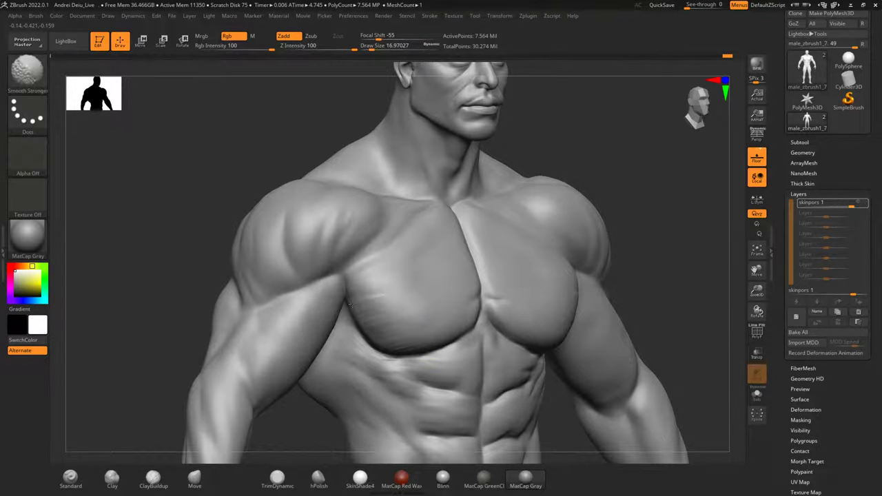
{"action": "mouse_move", "coordinate": [664, 204]}
{"action": "left_mouse_down", "text": "shift"}
{"action": "mouse_move", "coordinate": [643, 197]}
{"action": "mouse_move", "coordinate": [275, 235]}
{"action": "left_mouse_up", "text": "shift"}
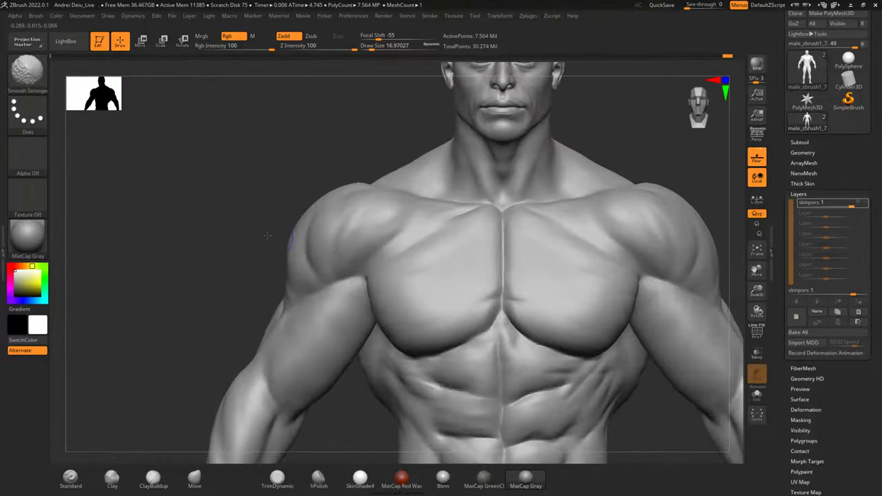
Add ClayBuildup volume to the lower outer corner of the pectoral and smooth it out.
{"action": "mouse_move", "coordinate": [190, 282]}
{"action": "left_mouse_down"}
{"action": "mouse_move", "coordinate": [181, 262]}
{"action": "mouse_move", "coordinate": [304, 256]}
{"action": "left_mouse_up"}
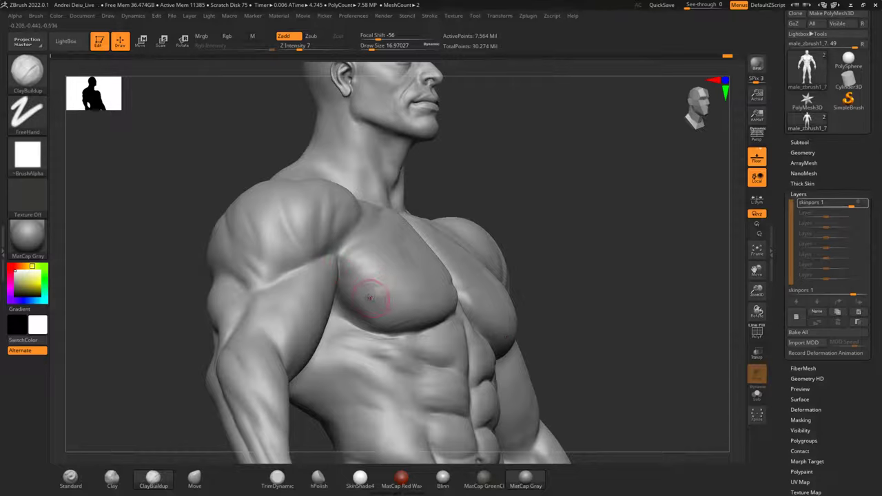
{"action": "mouse_move", "coordinate": [348, 309]}
{"action": "left_mouse_down"}
{"action": "mouse_move", "coordinate": [396, 326]}
{"action": "mouse_move", "coordinate": [416, 323]}
{"action": "mouse_move", "coordinate": [375, 317]}
{"action": "left_mouse_up"}
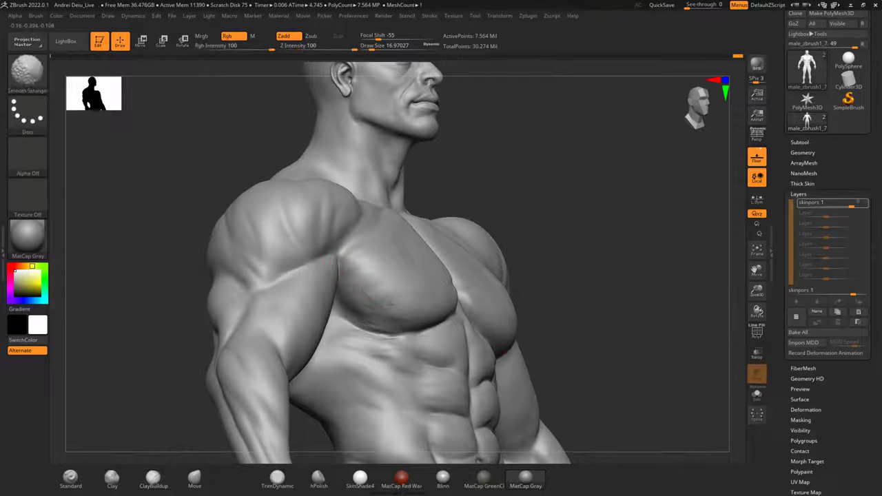
{"action": "mouse_move", "coordinate": [362, 306]}
{"action": "left_mouse_down", "text": "shift"}
{"action": "mouse_move", "coordinate": [361, 324]}
{"action": "mouse_move", "coordinate": [380, 335]}
{"action": "mouse_move", "coordinate": [397, 329]}
{"action": "left_mouse_up", "text": "shift"}
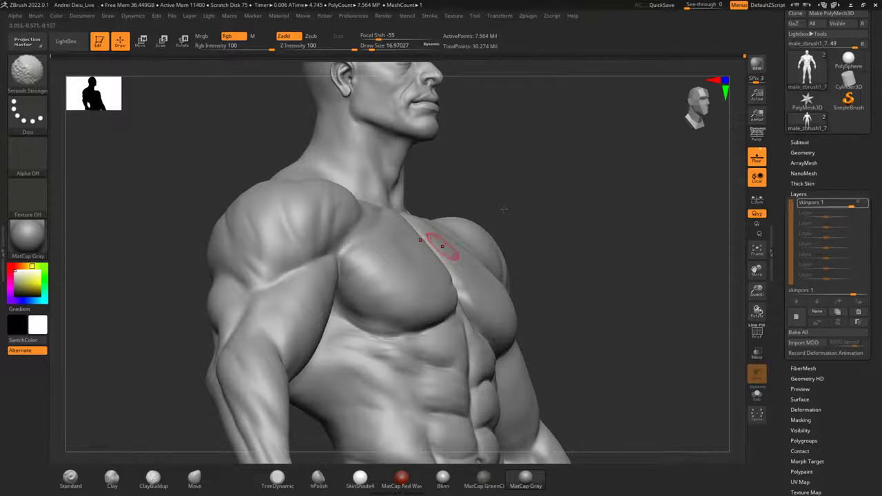
{"action": "left_click_drag", "start_coordinate": [575, 208], "coordinate": [493, 215]}
{"action": "mouse_move", "coordinate": [188, 239]}
{"action": "left_mouse_down", "text": "shift"}
{"action": "mouse_move", "coordinate": [212, 255]}
{"action": "mouse_move", "coordinate": [176, 292]}
{"action": "mouse_move", "coordinate": [167, 289]}
{"action": "left_mouse_up", "text": "shift"}
Smooth the lower part of the pectoral and the area just below the sternum.
{"action": "left_click_drag", "start_coordinate": [133, 326], "coordinate": [246, 300], "text": "alt"}
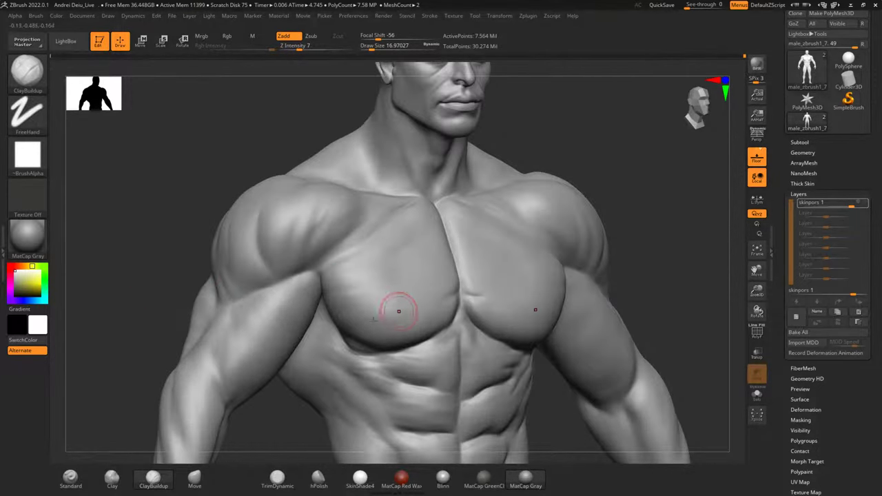
{"action": "mouse_move", "coordinate": [405, 333]}
{"action": "left_mouse_down", "text": "shift"}
{"action": "mouse_move", "coordinate": [351, 337]}
{"action": "mouse_move", "coordinate": [401, 326]}
{"action": "left_mouse_up", "text": "shift"}
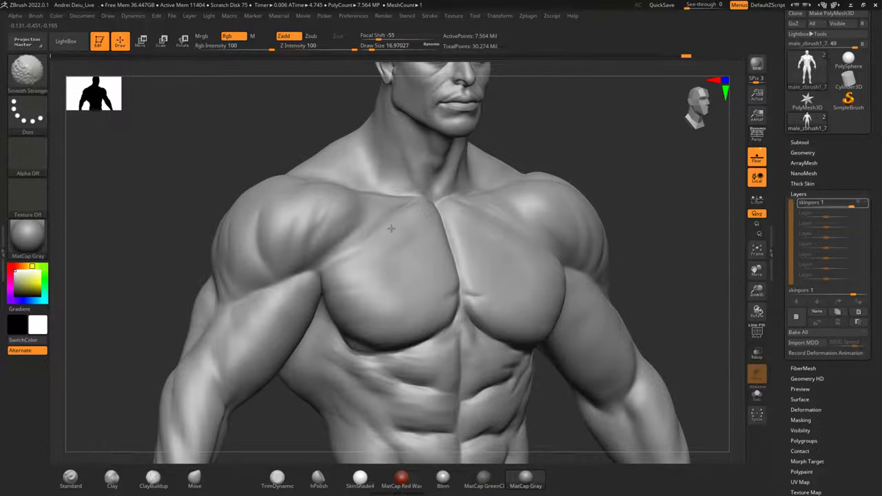
{"action": "right_click_drag", "start_coordinate": [404, 252], "coordinate": [350, 268], "text": "shift"}
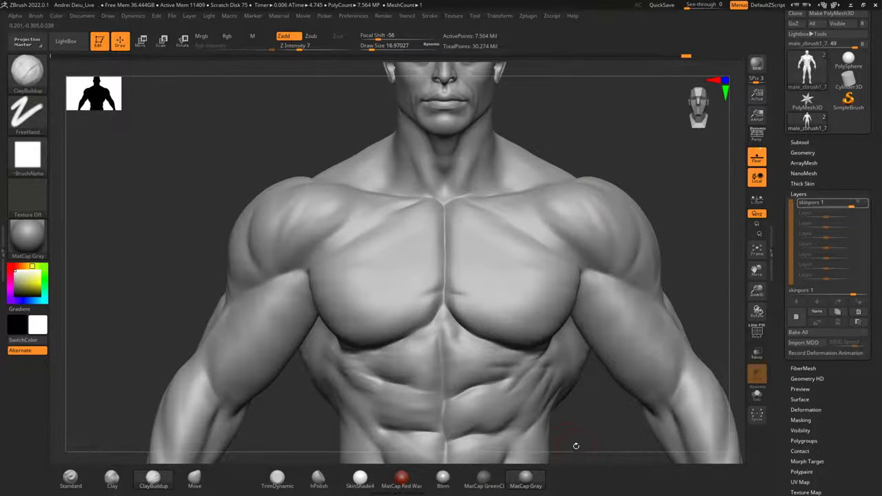
{"action": "right_click_drag", "start_coordinate": [573, 403], "coordinate": [566, 374], "text": "alt"}
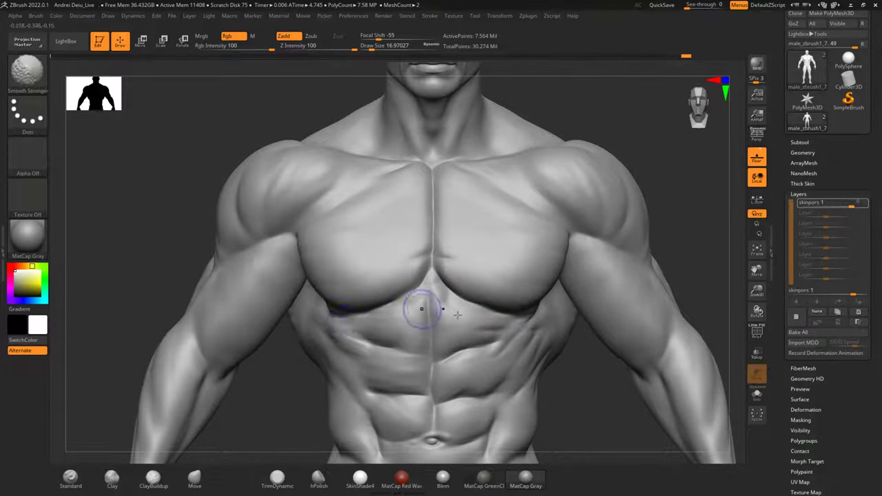
{"action": "right_click_drag", "start_coordinate": [565, 387], "coordinate": [558, 343], "text": "alt"}
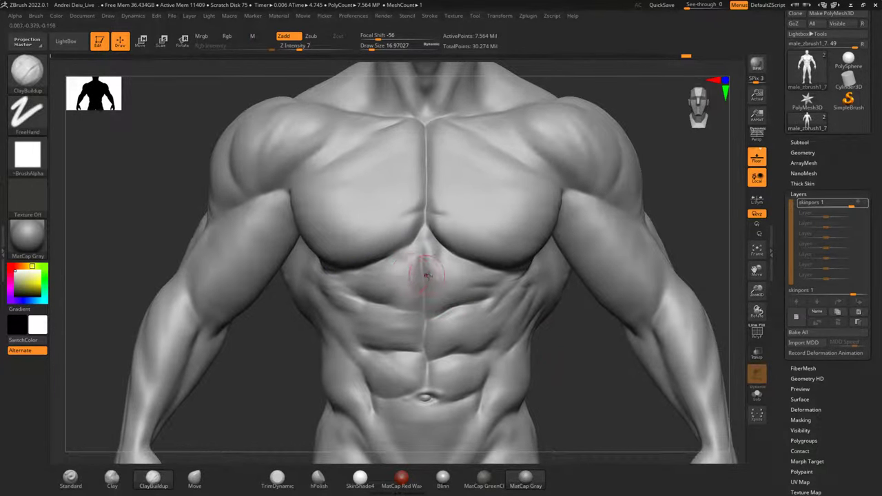
Refine the upper abdominals just below the sternum with ClayBuildup and smooth the surface on both sides of the midline.
{"action": "mouse_move", "coordinate": [435, 281]}
{"action": "left_mouse_down"}
{"action": "mouse_move", "coordinate": [426, 296]}
{"action": "mouse_move", "coordinate": [451, 276]}
{"action": "mouse_move", "coordinate": [433, 305]}
{"action": "mouse_move", "coordinate": [441, 296]}
{"action": "left_mouse_up"}
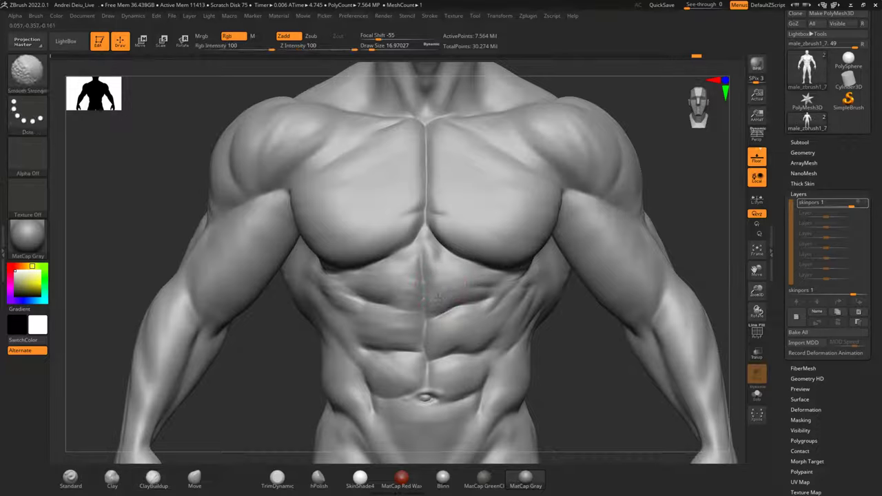
{"action": "mouse_move", "coordinate": [403, 274]}
{"action": "left_mouse_down"}
{"action": "mouse_move", "coordinate": [386, 275]}
{"action": "mouse_move", "coordinate": [407, 288]}
{"action": "mouse_move", "coordinate": [405, 319]}
{"action": "left_mouse_up"}
{"action": "left_click_drag", "start_coordinate": [405, 320], "coordinate": [383, 264], "text": "shift"}
Examine the chest, abdomen and arms from the front, including the whole figure in view.
{"action": "left_click_drag", "start_coordinate": [553, 339], "coordinate": [557, 382], "text": "alt"}
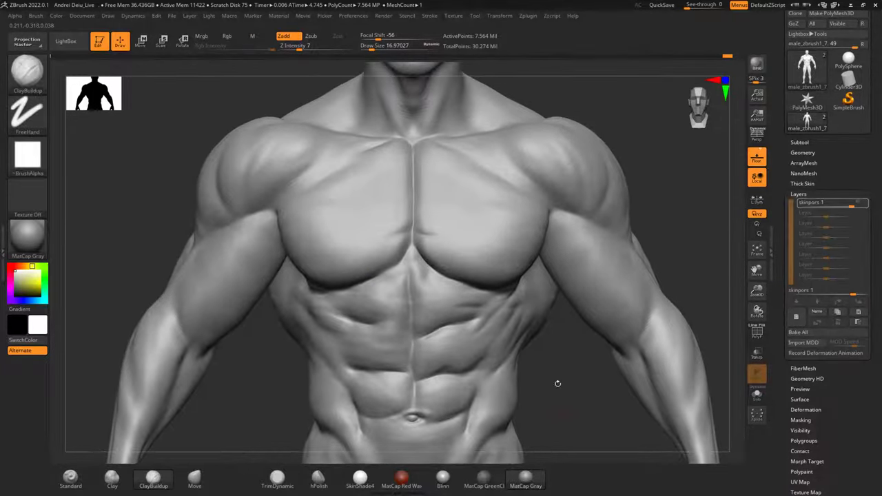
{"action": "left_click", "coordinate": [31, 83]}
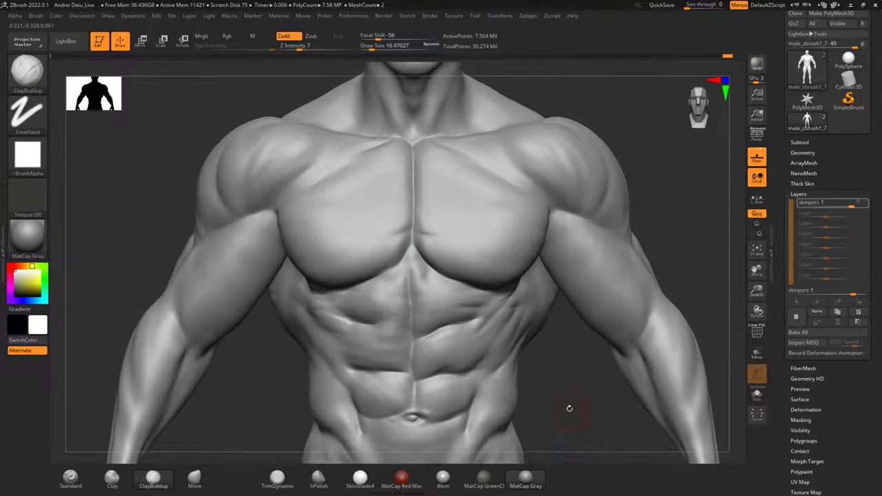
{"action": "left_click_drag", "start_coordinate": [553, 391], "coordinate": [573, 356], "text": "alt"}
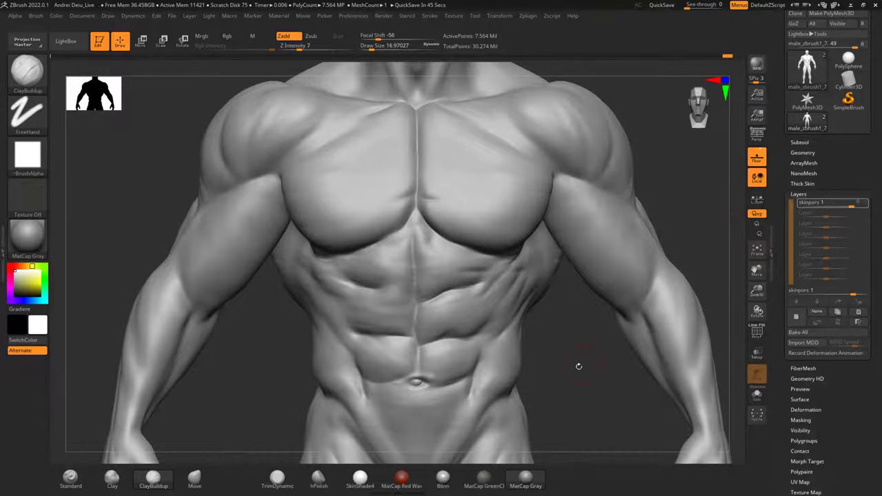
{"action": "left_click_drag", "start_coordinate": [579, 367], "coordinate": [604, 363]}
{"action": "left_click_drag", "start_coordinate": [697, 251], "coordinate": [648, 358], "text": "alt"}
{"action": "left_click_drag", "start_coordinate": [642, 248], "coordinate": [679, 262], "text": "shift"}
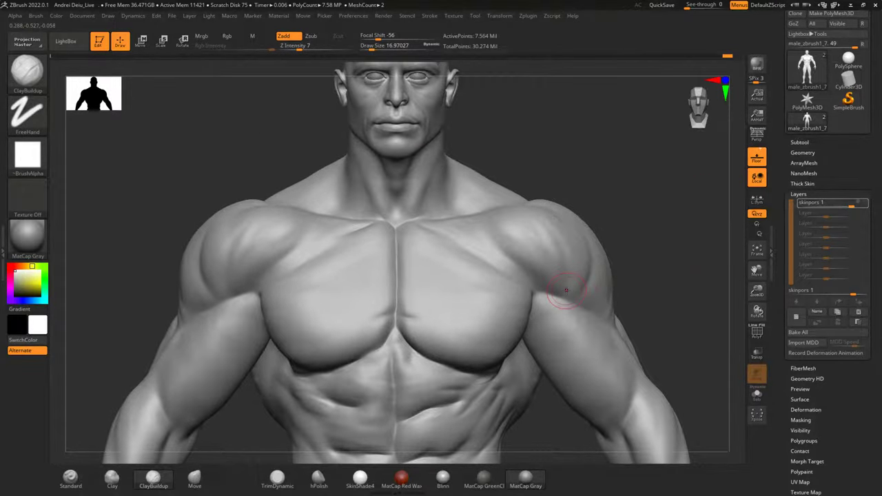
{"action": "key", "text": "f"}
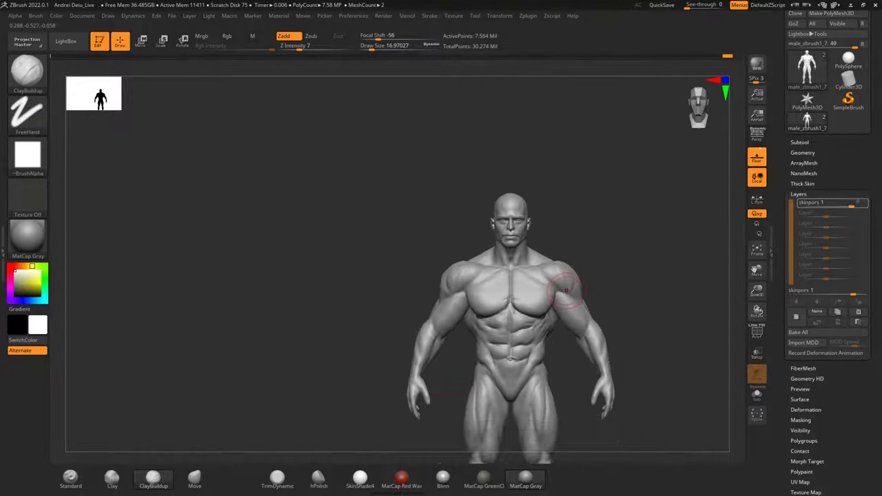
{"action": "left_click_drag", "start_coordinate": [662, 343], "coordinate": [640, 273], "text": "alt"}
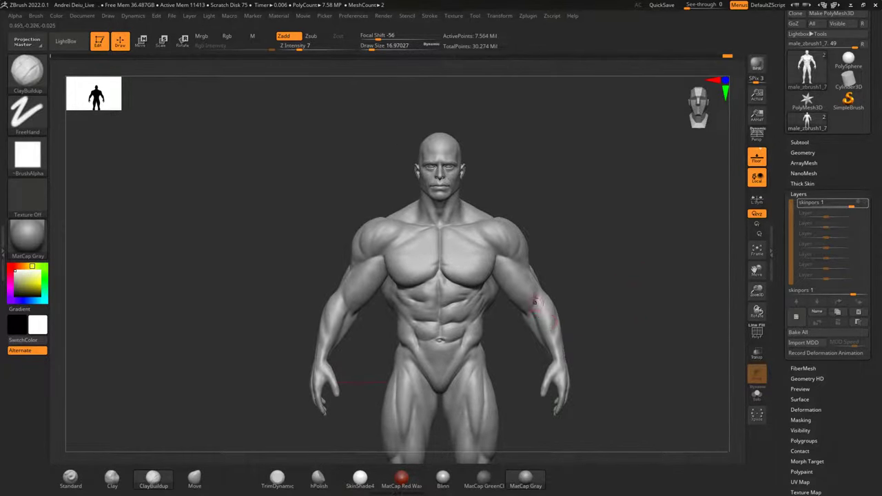
Carve the crease between the lower biceps and the forearm with DamStandard and smooth its edge.
{"action": "scroll", "coordinate": [546, 297], "scroll_direction": "up", "scroll_amount": 8}
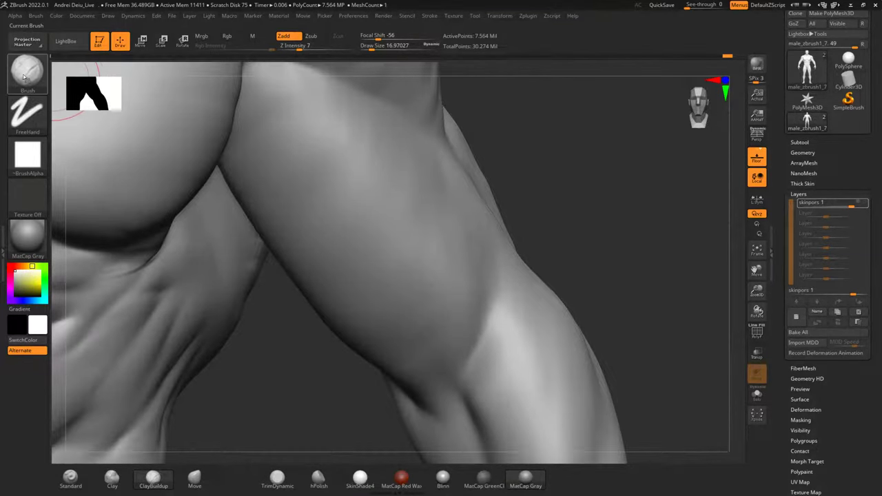
{"action": "key", "text": "b"}
{"action": "key", "text": "d"}
{"action": "key", "text": "s"}
{"action": "left_click_drag", "start_coordinate": [529, 223], "coordinate": [532, 180], "text": "alt"}
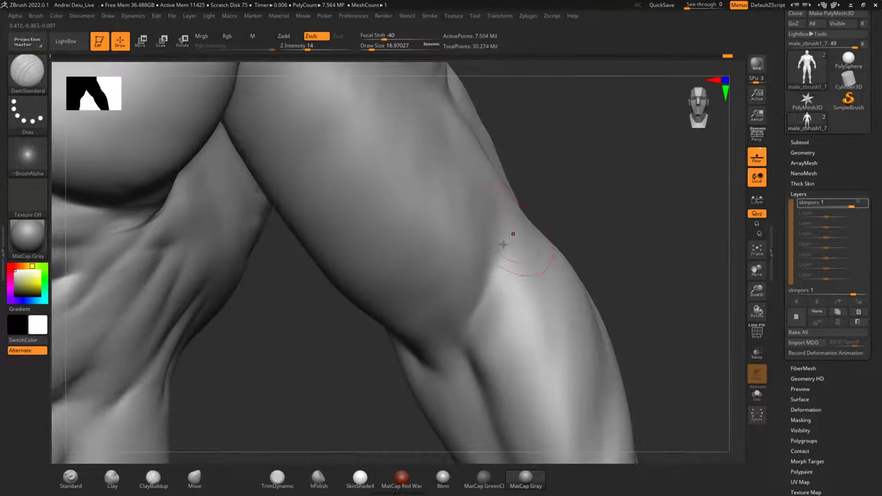
{"action": "left_click_drag", "start_coordinate": [494, 268], "coordinate": [436, 338]}
{"action": "mouse_move", "coordinate": [476, 303]}
{"action": "left_mouse_down"}
{"action": "mouse_move", "coordinate": [441, 336]}
{"action": "mouse_move", "coordinate": [464, 319]}
{"action": "mouse_move", "coordinate": [459, 337]}
{"action": "mouse_move", "coordinate": [479, 381]}
{"action": "left_mouse_up"}
{"action": "key", "text": "shift"}
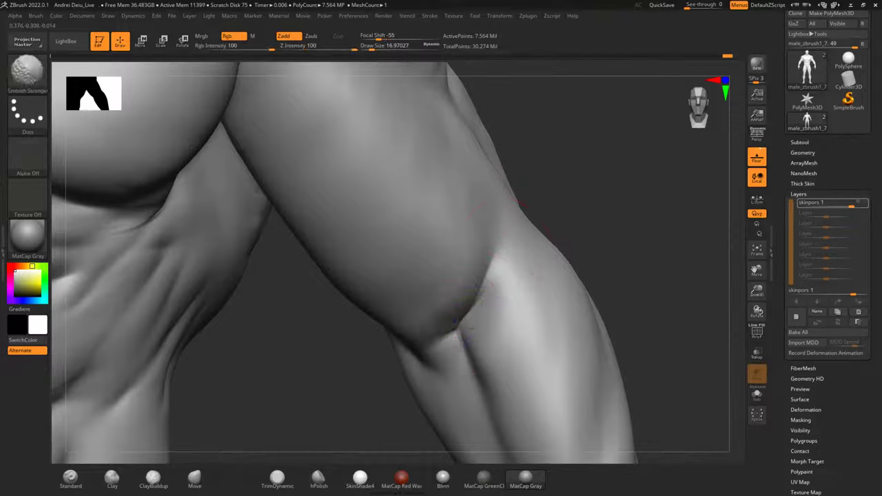
{"action": "left_click_drag", "start_coordinate": [466, 301], "coordinate": [458, 326], "text": "shift"}
Touch up the inner elbow crease with DamStandard and smooth the transition where the biceps meets the outer forearm.
{"action": "mouse_move", "coordinate": [627, 239]}
{"action": "left_mouse_down"}
{"action": "mouse_move", "coordinate": [627, 181]}
{"action": "mouse_move", "coordinate": [559, 199]}
{"action": "left_mouse_up"}
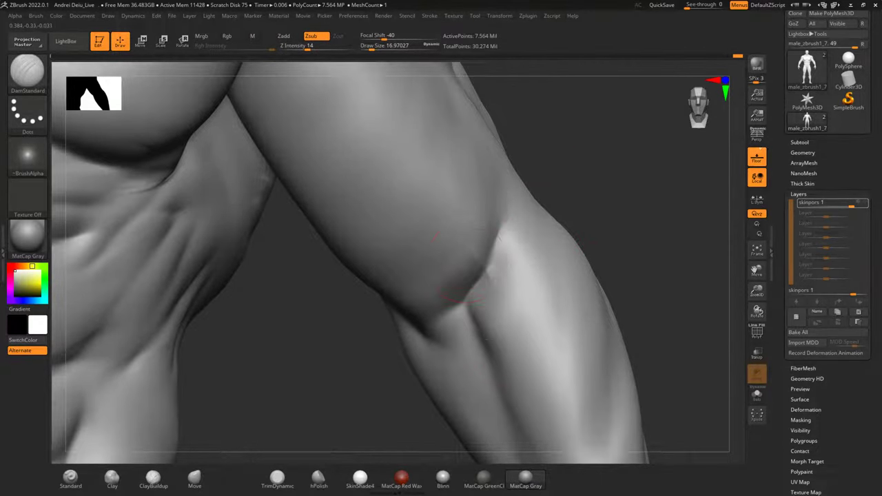
{"action": "mouse_move", "coordinate": [481, 271]}
{"action": "left_mouse_down"}
{"action": "mouse_move", "coordinate": [489, 301]}
{"action": "mouse_move", "coordinate": [488, 274]}
{"action": "mouse_move", "coordinate": [494, 281]}
{"action": "left_mouse_up"}
{"action": "key", "text": "shift"}
{"action": "left_click_drag", "start_coordinate": [615, 212], "coordinate": [602, 223]}
{"action": "mouse_move", "coordinate": [498, 222]}
{"action": "left_mouse_down", "text": "shift"}
{"action": "mouse_move", "coordinate": [500, 235]}
{"action": "mouse_move", "coordinate": [514, 220]}
{"action": "left_mouse_up", "text": "shift"}
{"action": "mouse_move", "coordinate": [650, 196]}
{"action": "left_mouse_down"}
{"action": "mouse_move", "coordinate": [662, 195]}
{"action": "mouse_move", "coordinate": [652, 225]}
{"action": "mouse_move", "coordinate": [608, 189]}
{"action": "left_mouse_up"}
{"action": "scroll", "coordinate": [508, 247], "scroll_direction": "down", "scroll_amount": 6}
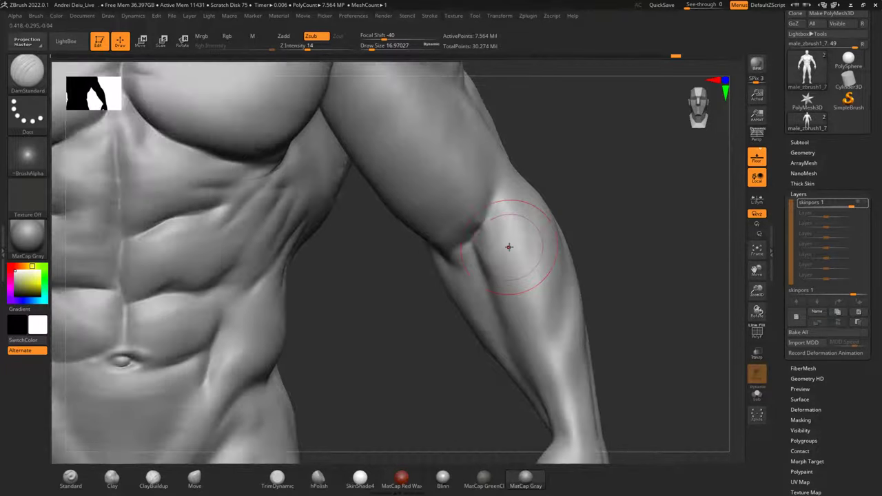
{"action": "left_click_drag", "start_coordinate": [547, 191], "coordinate": [567, 281], "text": "alt"}
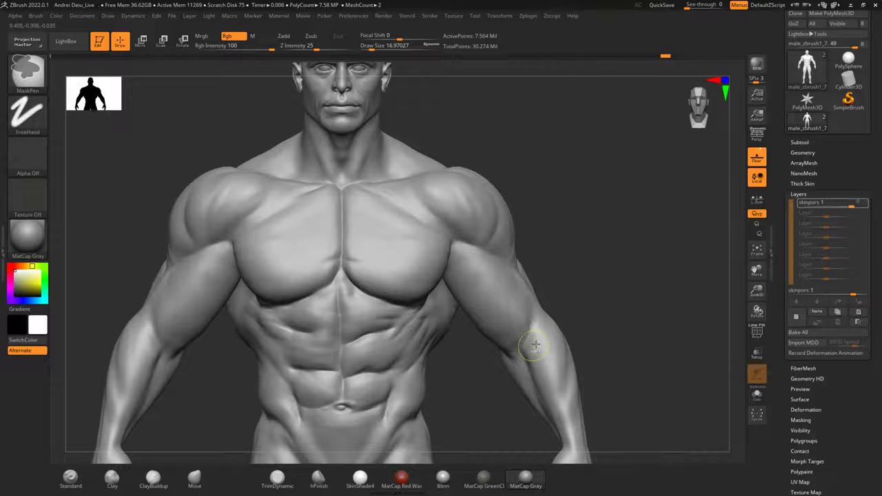
Duplicate the male_zbrush1_7 subtool and delete the original, keeping only the copy of the body.
{"action": "key", "text": "ctrl"}
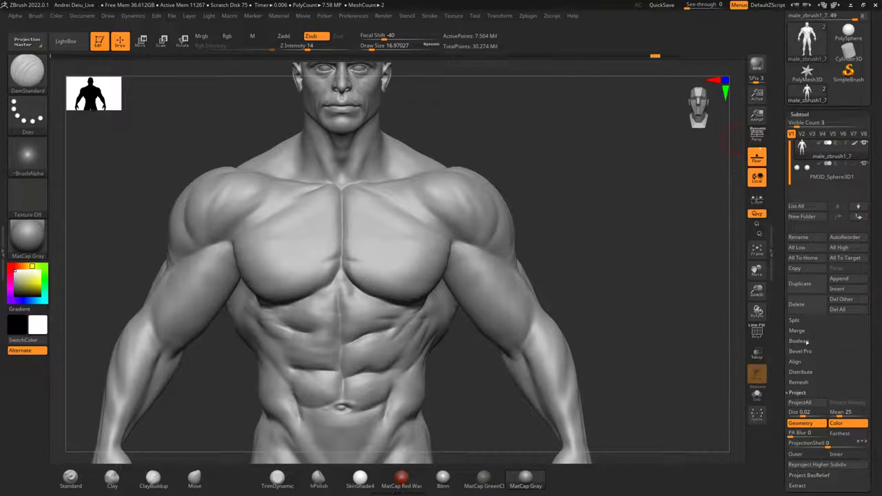
{"action": "left_click", "coordinate": [800, 284]}
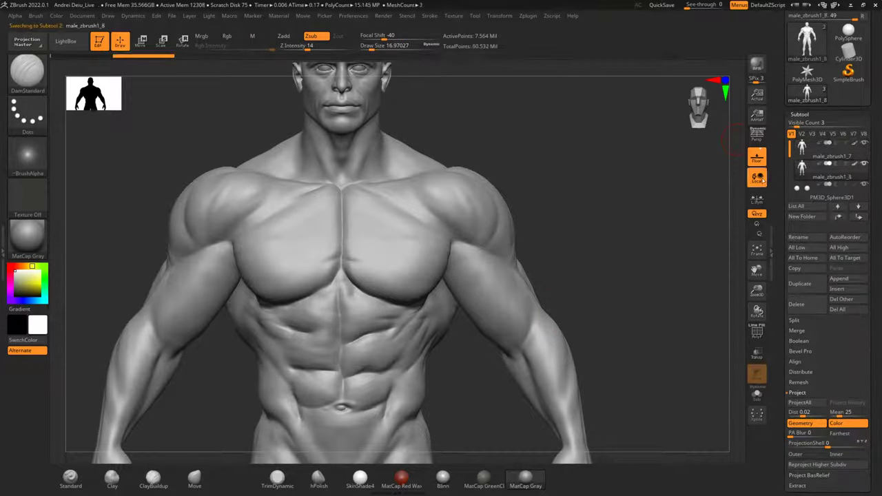
{"action": "left_click", "coordinate": [815, 151]}
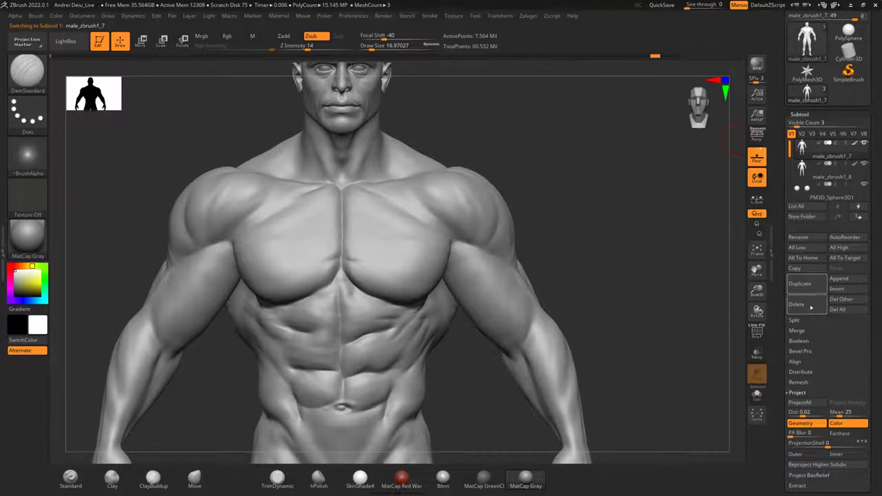
{"action": "left_click", "coordinate": [811, 307]}
{"action": "left_click", "coordinate": [727, 318]}
Save the project over the existing Andrei Deiu_Live file.
{"action": "key", "text": "ctrl+s"}
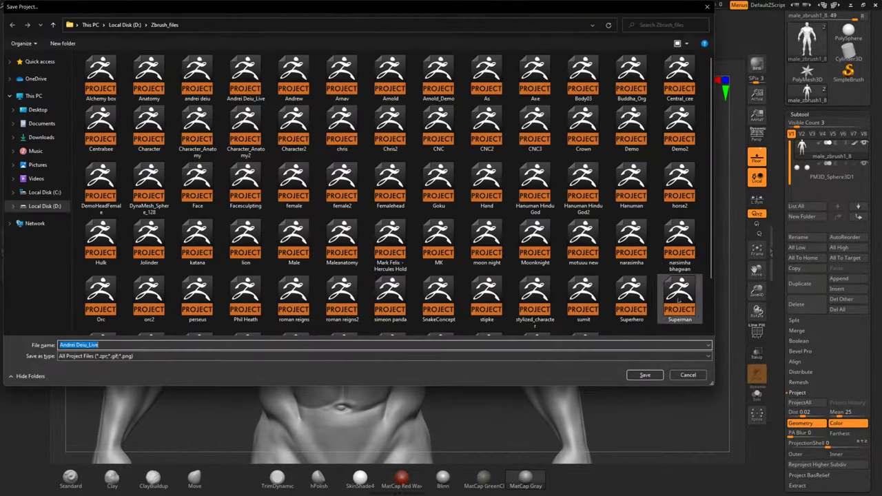
{"action": "left_click", "coordinate": [645, 374]}
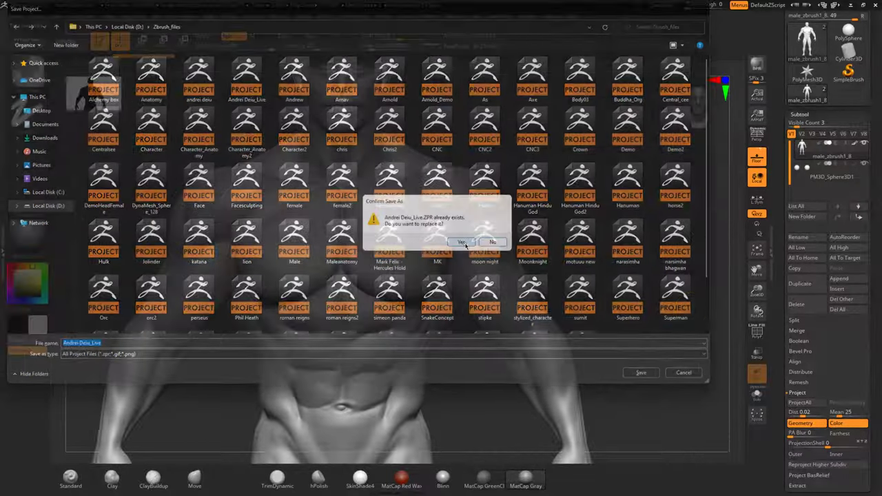
{"action": "left_click", "coordinate": [463, 243]}
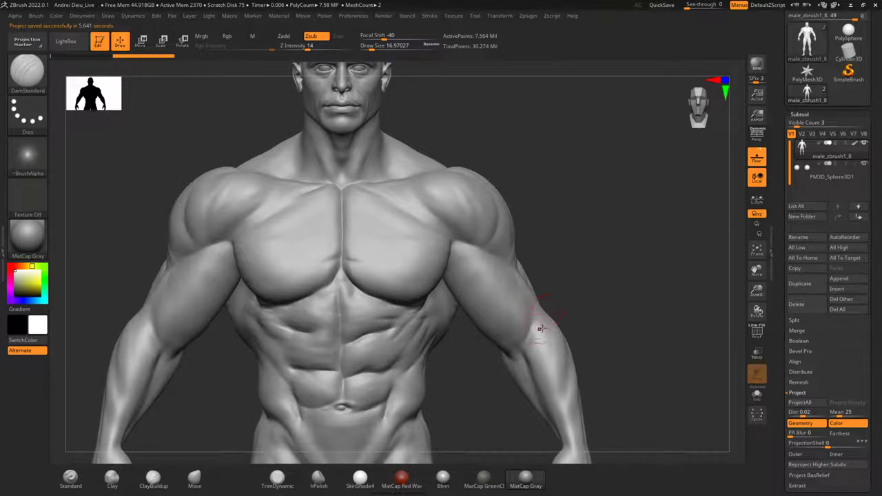
Sharpen the curved lower outline of the biceps above the inner elbow with DamStandard.
{"action": "left_click_drag", "start_coordinate": [601, 270], "coordinate": [669, 253], "text": "alt"}
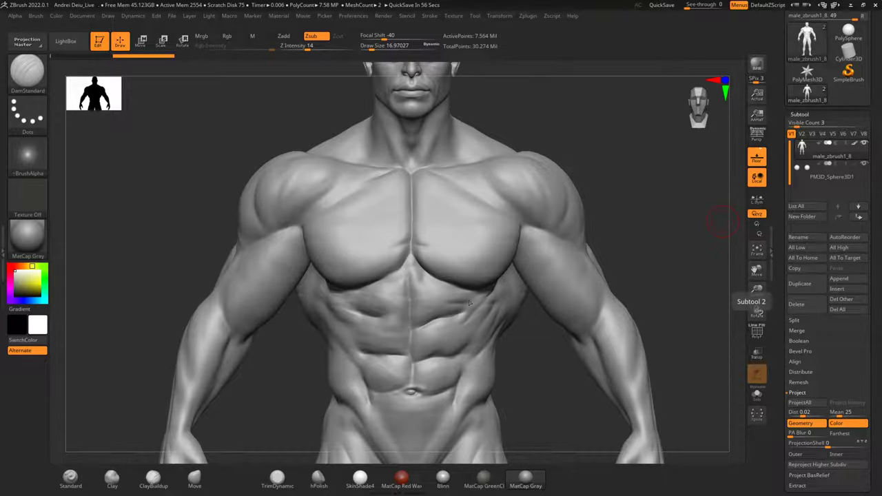
{"action": "left_click_drag", "start_coordinate": [676, 239], "coordinate": [610, 225]}
{"action": "left_click_drag", "start_coordinate": [329, 294], "coordinate": [353, 317], "text": "alt"}
{"action": "left_click_drag", "start_coordinate": [590, 264], "coordinate": [604, 244], "text": "alt"}
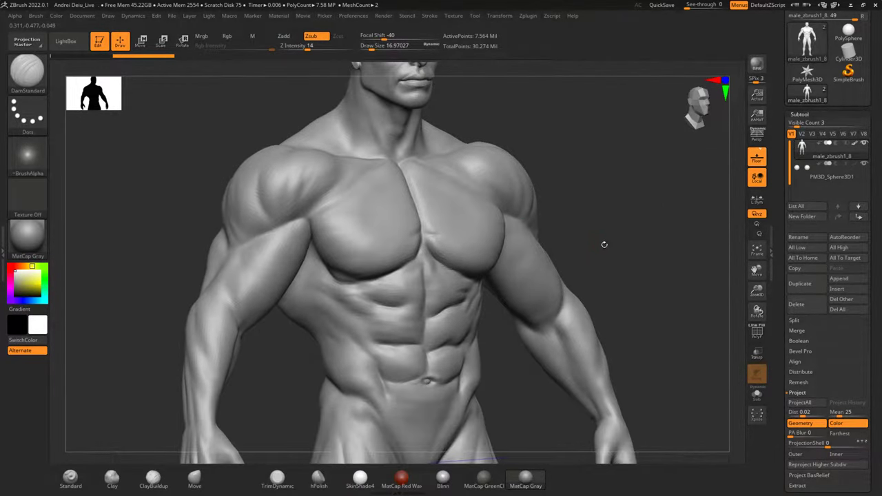
{"action": "scroll", "coordinate": [573, 316], "scroll_direction": "up", "scroll_amount": 6}
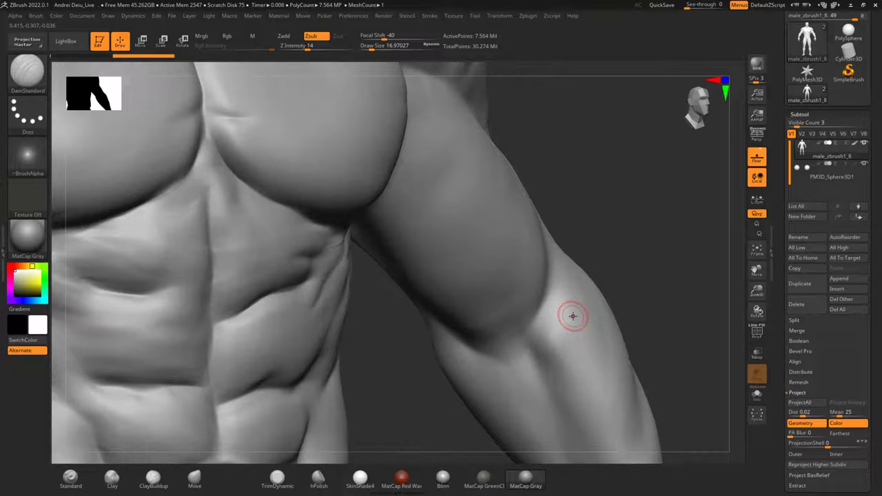
{"action": "left_click_drag", "start_coordinate": [594, 193], "coordinate": [574, 183]}
{"action": "mouse_move", "coordinate": [463, 339]}
{"action": "left_mouse_down"}
{"action": "mouse_move", "coordinate": [499, 339]}
{"action": "mouse_move", "coordinate": [547, 277]}
{"action": "left_mouse_up"}
{"action": "mouse_move", "coordinate": [533, 314]}
{"action": "left_mouse_down"}
{"action": "mouse_move", "coordinate": [550, 273]}
{"action": "mouse_move", "coordinate": [529, 320]}
{"action": "mouse_move", "coordinate": [546, 276]}
{"action": "left_mouse_up"}
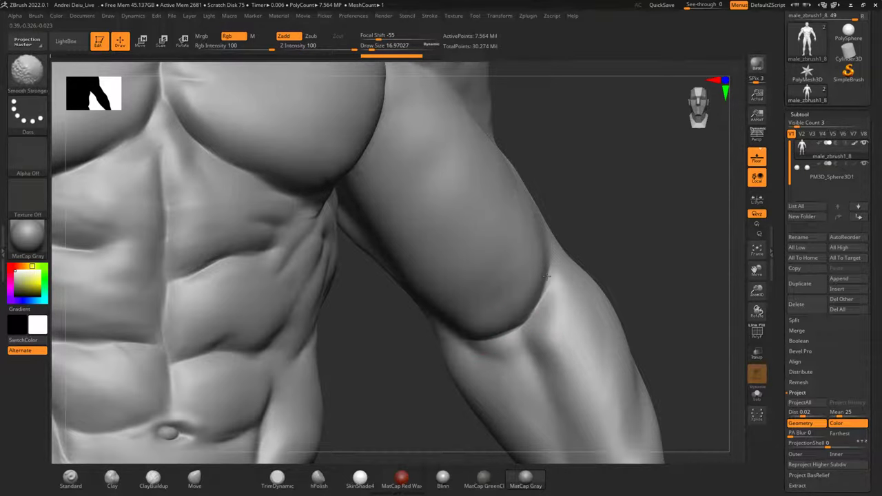
{"action": "mouse_move", "coordinate": [586, 222]}
{"action": "left_mouse_down"}
{"action": "mouse_move", "coordinate": [668, 203]}
{"action": "mouse_move", "coordinate": [682, 146]}
{"action": "mouse_move", "coordinate": [669, 150]}
{"action": "mouse_move", "coordinate": [678, 153]}
{"action": "left_mouse_up"}
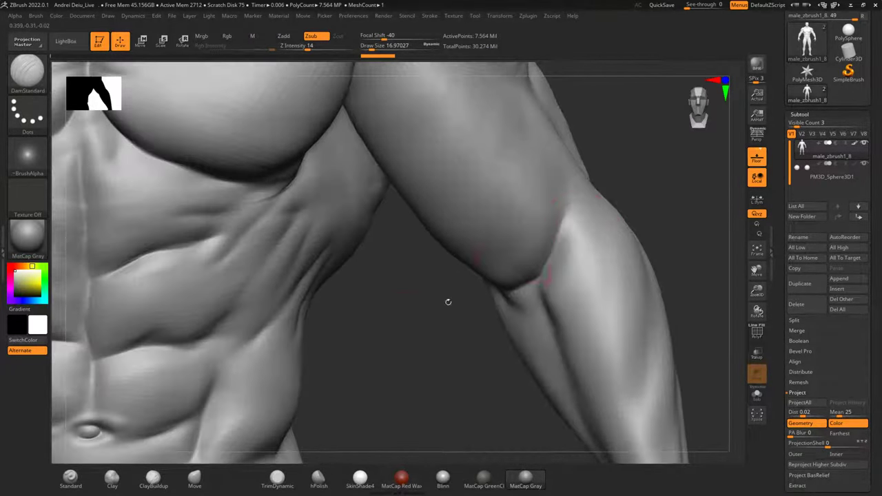
Add ClayBuildup volume to the lower outer biceps and along the adjoining top of the forearm.
{"action": "left_click", "coordinate": [154, 479]}
{"action": "mouse_move", "coordinate": [525, 198]}
{"action": "left_mouse_down"}
{"action": "mouse_move", "coordinate": [521, 224]}
{"action": "mouse_move", "coordinate": [534, 236]}
{"action": "mouse_move", "coordinate": [527, 210]}
{"action": "mouse_move", "coordinate": [509, 244]}
{"action": "mouse_move", "coordinate": [544, 224]}
{"action": "left_mouse_up"}
{"action": "mouse_move", "coordinate": [581, 199]}
{"action": "left_mouse_down"}
{"action": "mouse_move", "coordinate": [573, 251]}
{"action": "mouse_move", "coordinate": [586, 221]}
{"action": "mouse_move", "coordinate": [549, 284]}
{"action": "mouse_move", "coordinate": [572, 290]}
{"action": "left_mouse_up"}
{"action": "left_click_drag", "start_coordinate": [648, 176], "coordinate": [658, 172]}
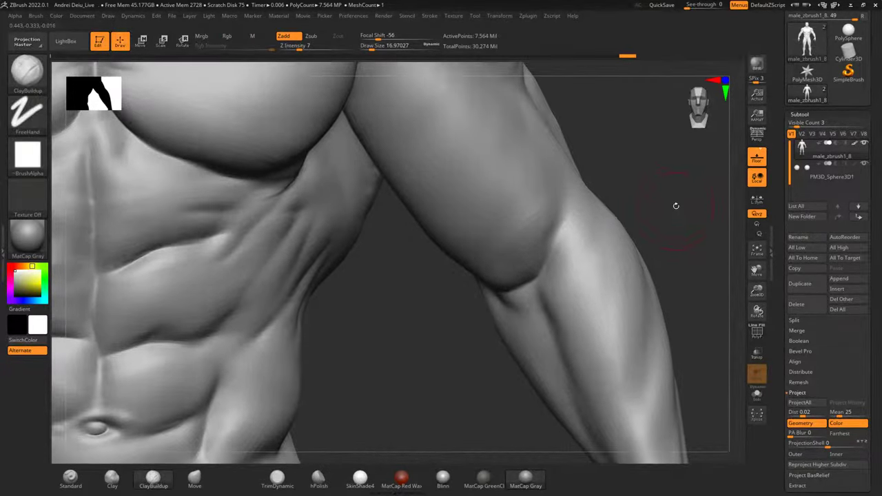
Build up the lower end of the biceps above the elbow crease with ClayBuildup and smooth the strokes.
{"action": "left_click_drag", "start_coordinate": [676, 205], "coordinate": [623, 158], "text": "alt"}
{"action": "mouse_move", "coordinate": [456, 179]}
{"action": "left_mouse_down", "text": "shift"}
{"action": "mouse_move", "coordinate": [437, 193]}
{"action": "mouse_move", "coordinate": [471, 160]}
{"action": "left_mouse_up", "text": "shift"}
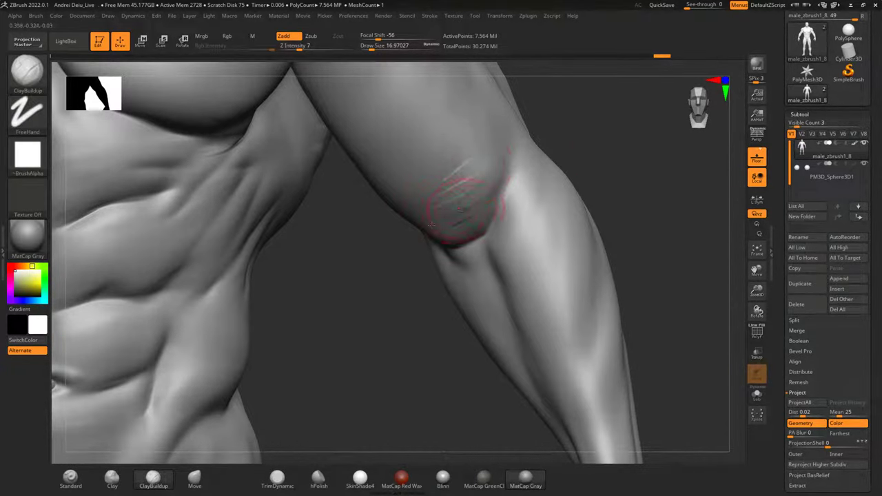
{"action": "mouse_move", "coordinate": [431, 224]}
{"action": "left_mouse_down"}
{"action": "mouse_move", "coordinate": [465, 199]}
{"action": "mouse_move", "coordinate": [449, 217]}
{"action": "left_mouse_up"}
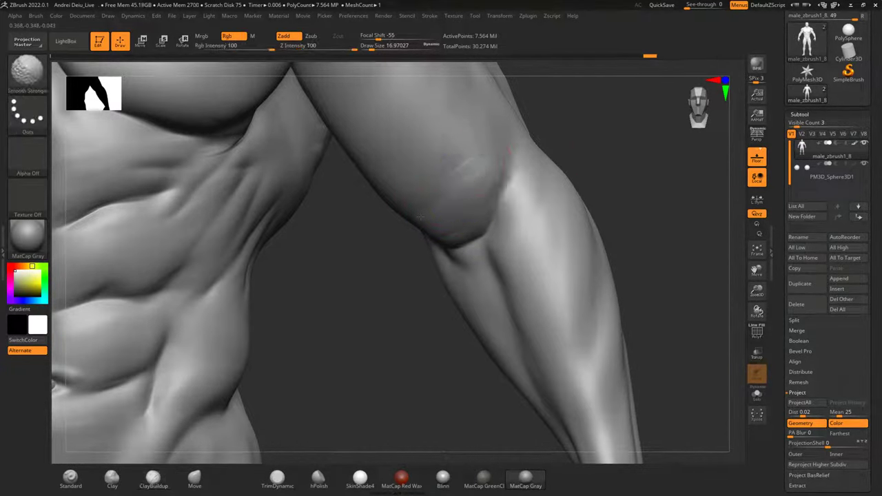
{"action": "mouse_move", "coordinate": [462, 177]}
{"action": "left_mouse_down"}
{"action": "mouse_move", "coordinate": [435, 195]}
{"action": "mouse_move", "coordinate": [452, 191]}
{"action": "mouse_move", "coordinate": [448, 231]}
{"action": "left_mouse_up"}
{"action": "mouse_move", "coordinate": [473, 192]}
{"action": "left_mouse_down", "text": "shift"}
{"action": "mouse_move", "coordinate": [458, 180]}
{"action": "mouse_move", "coordinate": [471, 183]}
{"action": "mouse_move", "coordinate": [417, 197]}
{"action": "left_mouse_up", "text": "shift"}
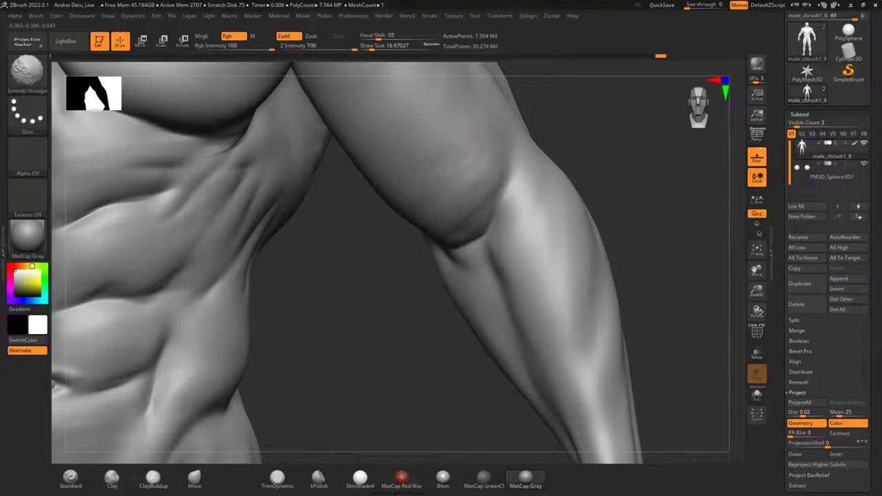
{"action": "left_click_drag", "start_coordinate": [448, 235], "coordinate": [460, 218], "text": "shift"}
Refine the inner lower biceps with ClayBuildup at a draw size of about 13 and smooth the remaining marks.
{"action": "key", "text": "space"}
{"action": "left_click_drag", "start_coordinate": [543, 194], "coordinate": [534, 194]}
{"action": "left_click_drag", "start_coordinate": [465, 165], "coordinate": [450, 158], "text": "shift"}
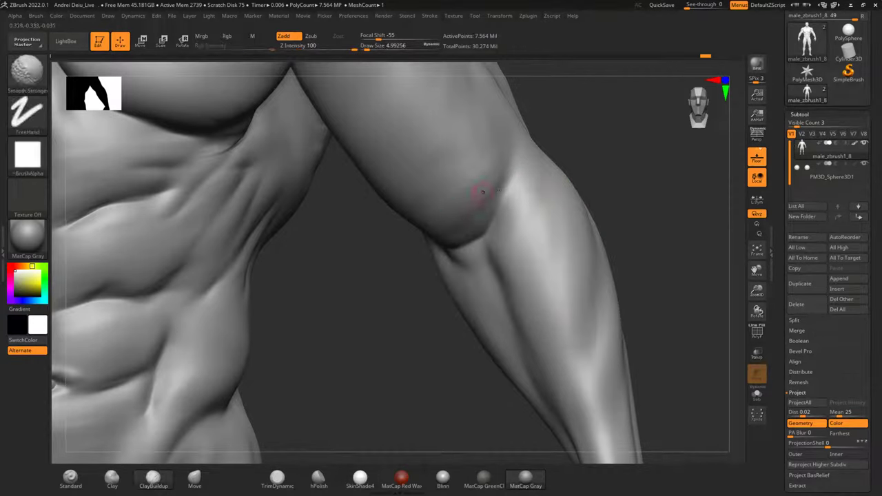
{"action": "key", "text": "space"}
{"action": "mouse_move", "coordinate": [505, 191]}
{"action": "left_mouse_down"}
{"action": "mouse_move", "coordinate": [515, 191]}
{"action": "mouse_move", "coordinate": [499, 191]}
{"action": "left_mouse_up"}
{"action": "mouse_move", "coordinate": [414, 204]}
{"action": "left_mouse_down"}
{"action": "mouse_move", "coordinate": [448, 165]}
{"action": "mouse_move", "coordinate": [410, 183]}
{"action": "left_mouse_up"}
{"action": "left_click_drag", "start_coordinate": [466, 172], "coordinate": [442, 157], "text": "shift"}
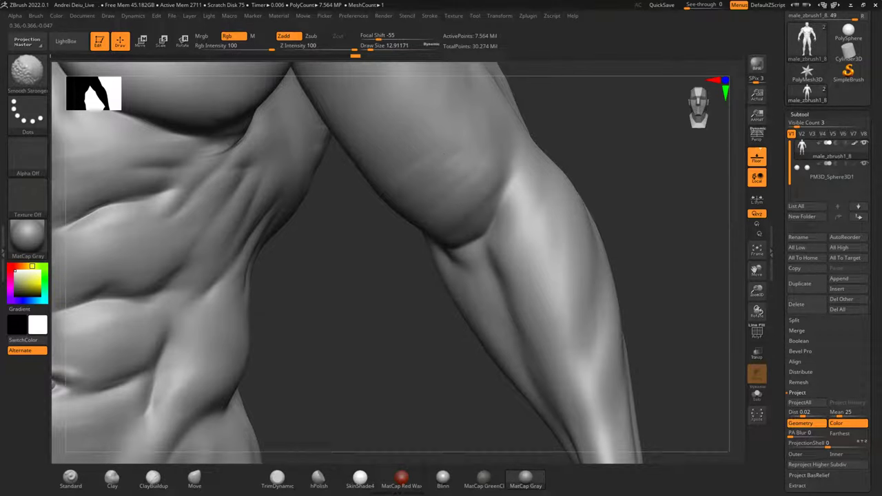
{"action": "mouse_move", "coordinate": [449, 206]}
{"action": "left_mouse_down", "text": "shift"}
{"action": "mouse_move", "coordinate": [511, 199]}
{"action": "mouse_move", "coordinate": [514, 224]}
{"action": "mouse_move", "coordinate": [506, 227]}
{"action": "left_mouse_up", "text": "shift"}
Reduce the draw size to about 5.75, then shape and smooth the rim of the biceps along the elbow crease.
{"action": "key", "text": "space"}
{"action": "right_click_drag", "start_coordinate": [492, 234], "coordinate": [514, 220]}
{"action": "mouse_move", "coordinate": [501, 202]}
{"action": "left_mouse_down"}
{"action": "mouse_move", "coordinate": [487, 223]}
{"action": "mouse_move", "coordinate": [437, 253]}
{"action": "mouse_move", "coordinate": [419, 248]}
{"action": "mouse_move", "coordinate": [440, 254]}
{"action": "left_mouse_up"}
{"action": "left_click_drag", "start_coordinate": [485, 216], "coordinate": [482, 219], "text": "shift"}
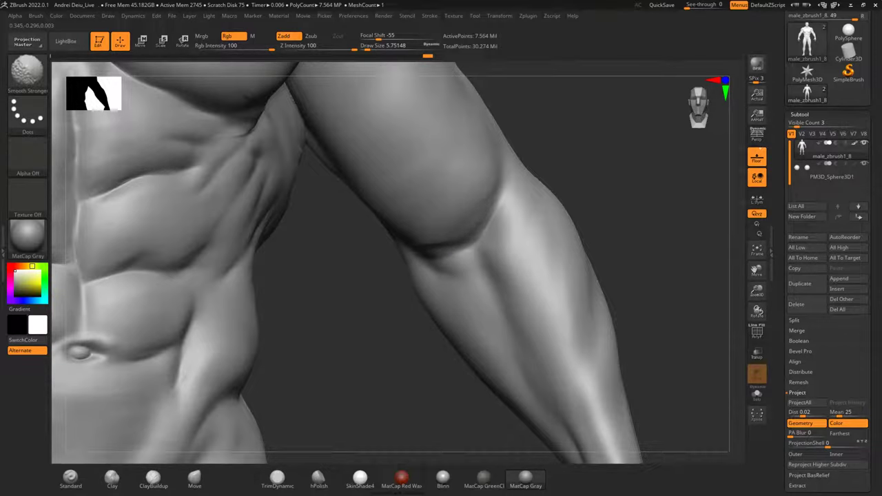
{"action": "left_click_drag", "start_coordinate": [463, 233], "coordinate": [443, 249], "text": "shift"}
Build a small biceps tendon across the inner elbow crease with ClayBuildup and smooth the adjoining forearm edge.
{"action": "mouse_move", "coordinate": [591, 181]}
{"action": "left_mouse_down"}
{"action": "mouse_move", "coordinate": [596, 154]}
{"action": "mouse_move", "coordinate": [587, 117]}
{"action": "left_mouse_up"}
{"action": "mouse_move", "coordinate": [448, 243]}
{"action": "left_mouse_down"}
{"action": "mouse_move", "coordinate": [425, 250]}
{"action": "mouse_move", "coordinate": [446, 255]}
{"action": "left_mouse_up"}
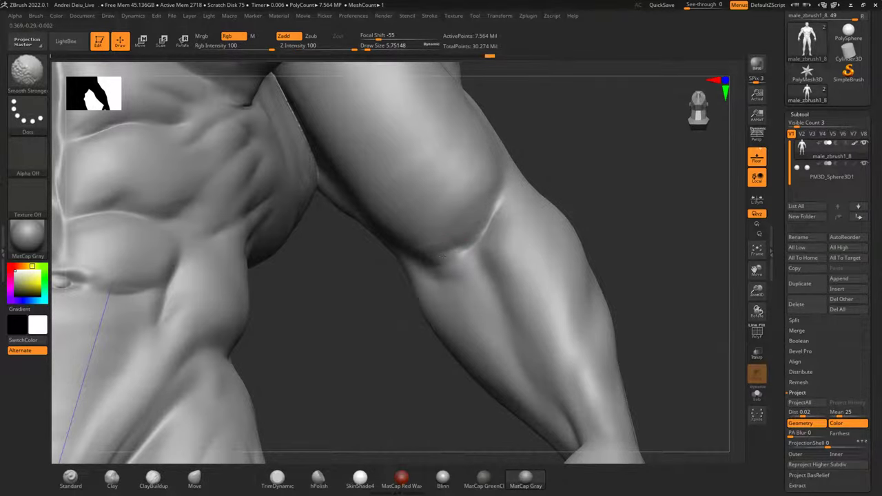
{"action": "left_click_drag", "start_coordinate": [597, 164], "coordinate": [576, 209]}
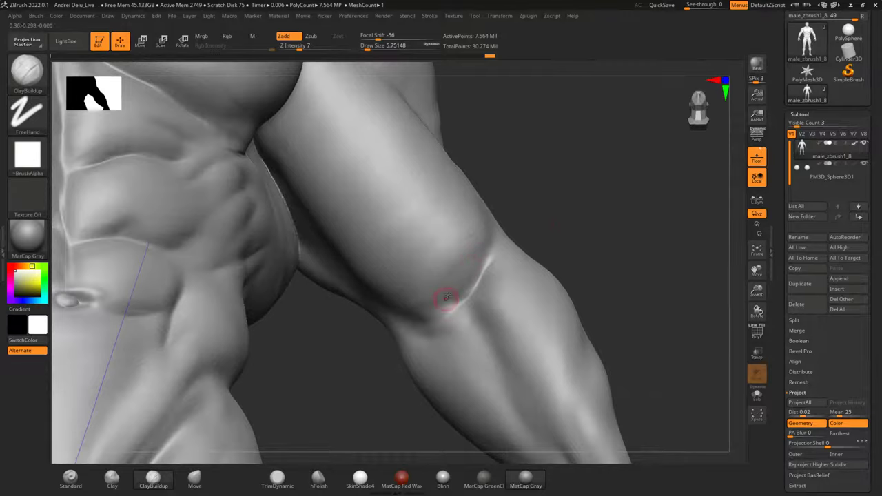
{"action": "left_click_drag", "start_coordinate": [449, 310], "coordinate": [434, 298]}
{"action": "mouse_move", "coordinate": [462, 328]}
{"action": "left_mouse_down"}
{"action": "mouse_move", "coordinate": [430, 318]}
{"action": "mouse_move", "coordinate": [458, 302]}
{"action": "left_mouse_up"}
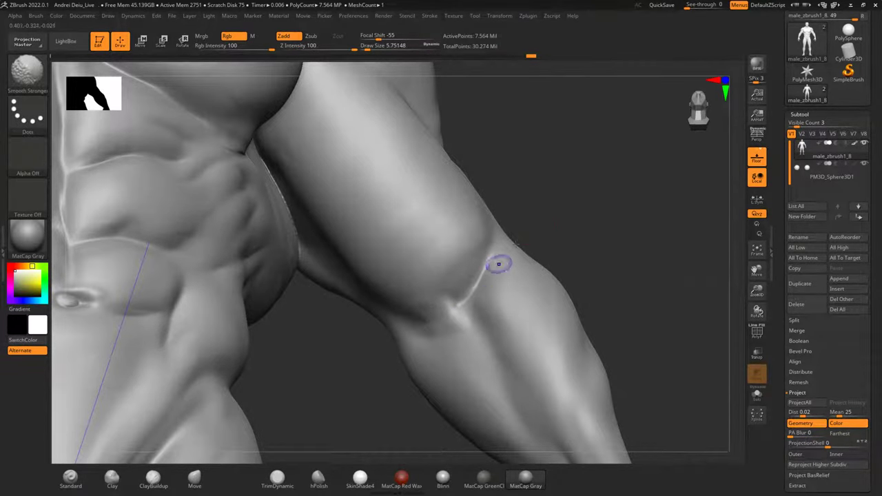
{"action": "left_click_drag", "start_coordinate": [496, 266], "coordinate": [487, 276], "text": "shift"}
{"action": "left_click_drag", "start_coordinate": [546, 218], "coordinate": [528, 245]}
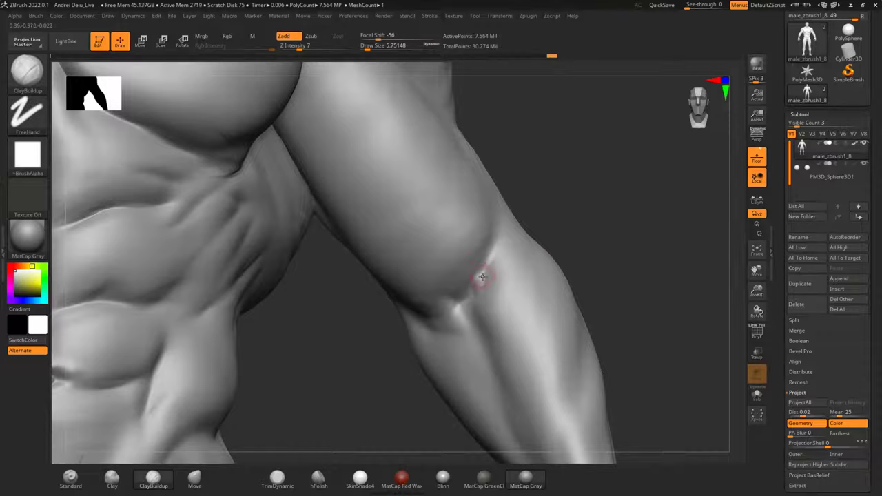
Add a short ClayBuildup stroke along the biceps tendon at the inner elbow crease and smooth the lower biceps beside it.
{"action": "mouse_move", "coordinate": [477, 271]}
{"action": "left_mouse_down"}
{"action": "mouse_move", "coordinate": [475, 308]}
{"action": "mouse_move", "coordinate": [462, 303]}
{"action": "left_mouse_up"}
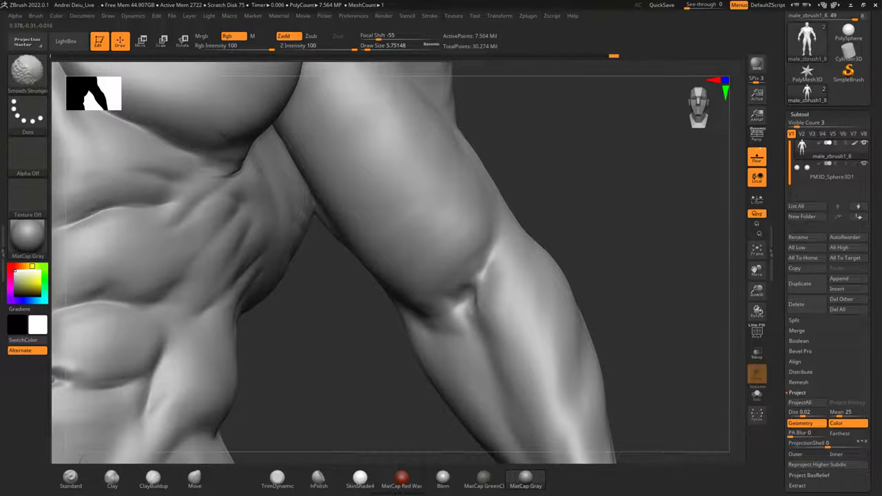
{"action": "mouse_move", "coordinate": [467, 268]}
{"action": "left_mouse_down", "text": "shift"}
{"action": "mouse_move", "coordinate": [456, 241]}
{"action": "mouse_move", "coordinate": [416, 209]}
{"action": "left_mouse_up", "text": "shift"}
{"action": "mouse_move", "coordinate": [566, 219]}
{"action": "left_mouse_down"}
{"action": "mouse_move", "coordinate": [597, 215]}
{"action": "mouse_move", "coordinate": [618, 178]}
{"action": "left_mouse_up"}
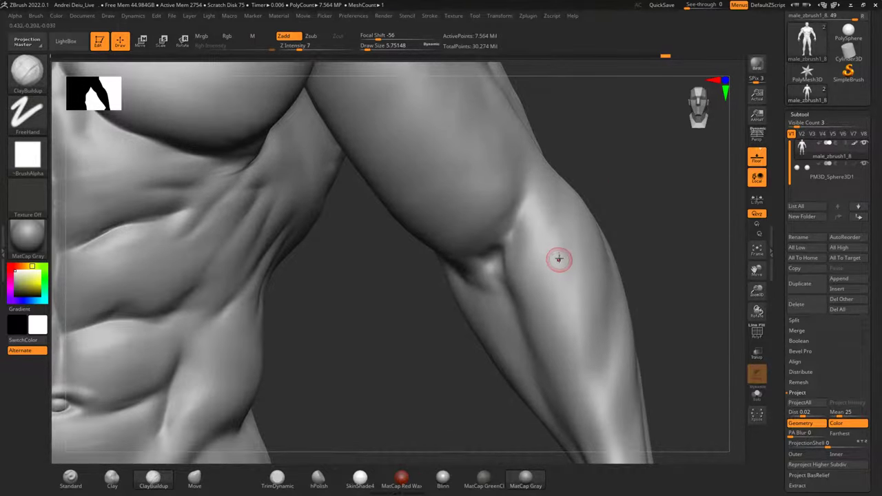
Set the draw size to about 21.6, build up the inner forearm just below the elbow crease with ClayBuildup, and smooth it.
{"action": "key", "text": "f"}
{"action": "left_click_drag", "start_coordinate": [559, 201], "coordinate": [526, 272]}
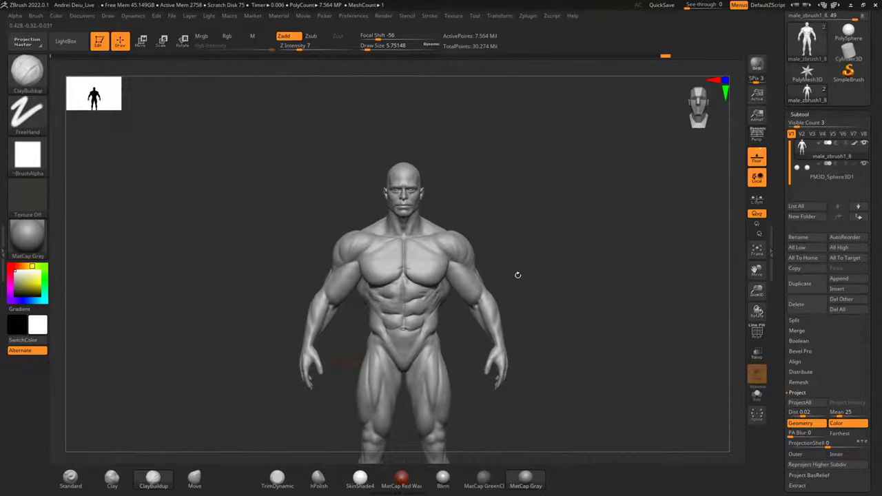
{"action": "scroll", "coordinate": [482, 313], "scroll_direction": "up", "scroll_amount": 6}
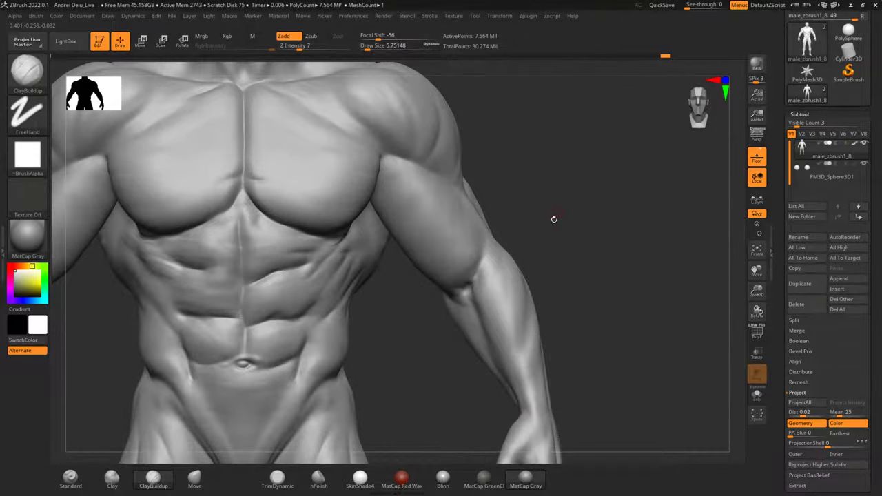
{"action": "left_click_drag", "start_coordinate": [554, 219], "coordinate": [570, 264]}
{"action": "left_click_drag", "start_coordinate": [491, 334], "coordinate": [482, 344], "text": "shift"}
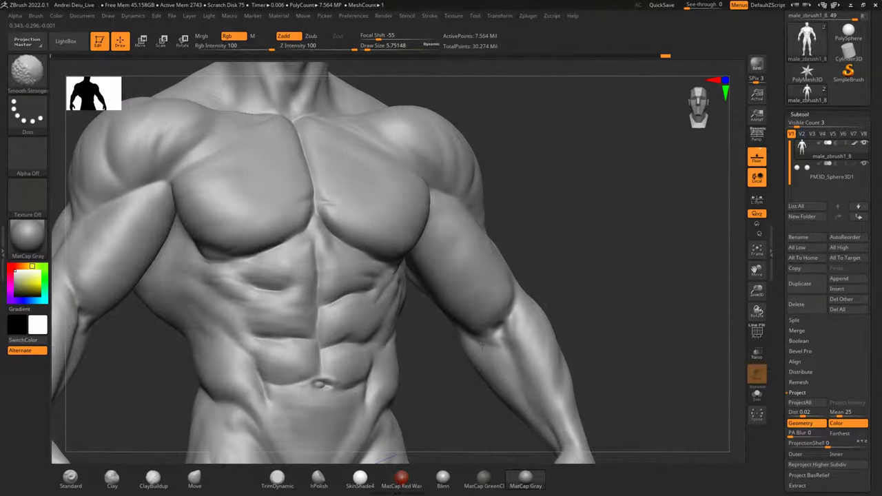
{"action": "key", "text": "space"}
{"action": "left_click_drag", "start_coordinate": [527, 301], "coordinate": [531, 299]}
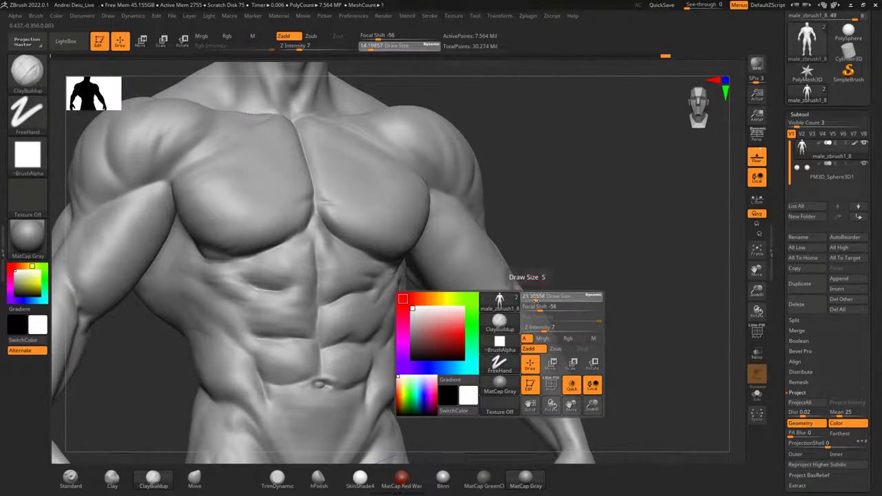
{"action": "left_click_drag", "start_coordinate": [499, 350], "coordinate": [489, 341]}
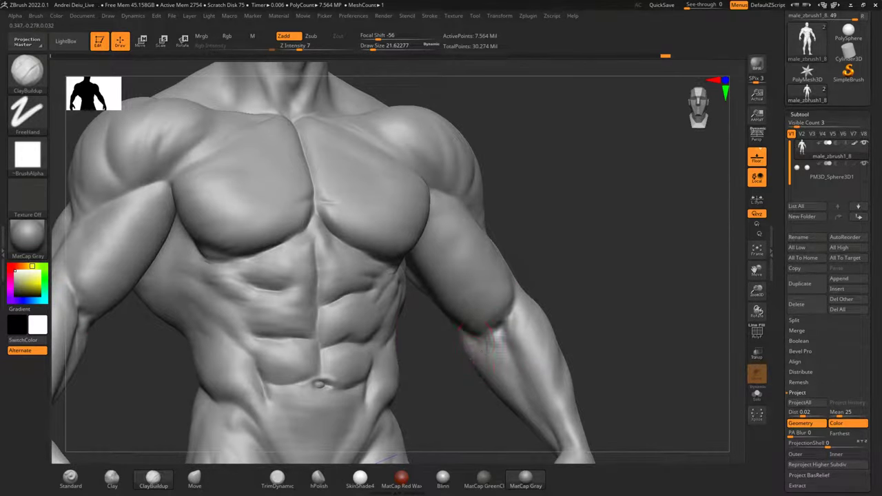
{"action": "key", "text": "shift"}
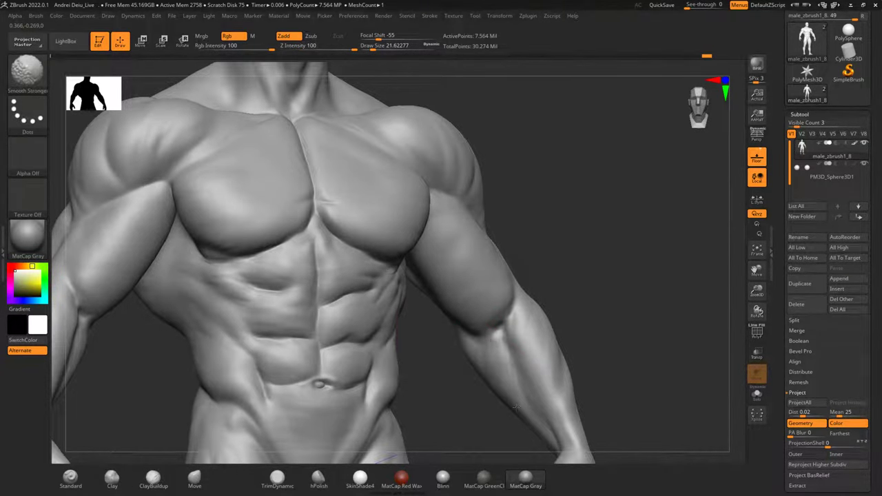
{"action": "left_click_drag", "start_coordinate": [505, 290], "coordinate": [490, 262], "text": "shift"}
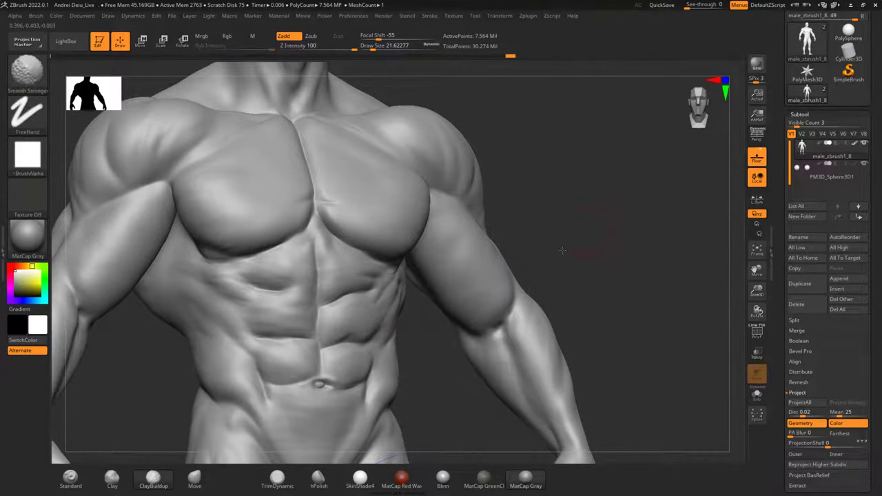
Refine the shoulder surface with broad ClayBuildup strokes and smooth the marks.
{"action": "left_click_drag", "start_coordinate": [689, 247], "coordinate": [628, 248]}
{"action": "left_click_drag", "start_coordinate": [682, 202], "coordinate": [658, 309], "text": "alt"}
{"action": "mouse_move", "coordinate": [658, 308]}
{"action": "left_mouse_down"}
{"action": "mouse_move", "coordinate": [682, 305]}
{"action": "mouse_move", "coordinate": [614, 292]}
{"action": "mouse_move", "coordinate": [628, 195]}
{"action": "mouse_move", "coordinate": [646, 361]}
{"action": "left_mouse_up"}
{"action": "mouse_move", "coordinate": [622, 227]}
{"action": "left_mouse_down", "text": "alt"}
{"action": "mouse_move", "coordinate": [626, 269]}
{"action": "mouse_move", "coordinate": [642, 250]}
{"action": "left_mouse_up", "text": "alt"}
{"action": "key", "text": "shift"}
{"action": "mouse_move", "coordinate": [417, 324]}
{"action": "left_mouse_down", "text": "shift"}
{"action": "mouse_move", "coordinate": [446, 355]}
{"action": "mouse_move", "coordinate": [406, 344]}
{"action": "left_mouse_up", "text": "shift"}
{"action": "mouse_move", "coordinate": [358, 325]}
{"action": "left_mouse_down"}
{"action": "mouse_move", "coordinate": [388, 385]}
{"action": "mouse_move", "coordinate": [386, 363]}
{"action": "mouse_move", "coordinate": [391, 370]}
{"action": "mouse_move", "coordinate": [365, 331]}
{"action": "mouse_move", "coordinate": [398, 333]}
{"action": "mouse_move", "coordinate": [403, 344]}
{"action": "mouse_move", "coordinate": [388, 350]}
{"action": "left_mouse_up"}
{"action": "left_click_drag", "start_coordinate": [394, 314], "coordinate": [419, 343]}
{"action": "mouse_move", "coordinate": [407, 314]}
{"action": "left_mouse_down", "text": "shift"}
{"action": "mouse_move", "coordinate": [394, 329]}
{"action": "mouse_move", "coordinate": [412, 353]}
{"action": "left_mouse_up", "text": "shift"}
{"action": "mouse_move", "coordinate": [508, 248]}
{"action": "left_mouse_down", "text": "shift"}
{"action": "mouse_move", "coordinate": [542, 255]}
{"action": "mouse_move", "coordinate": [579, 182]}
{"action": "mouse_move", "coordinate": [600, 211]}
{"action": "left_mouse_up", "text": "shift"}
{"action": "mouse_move", "coordinate": [598, 253]}
{"action": "left_mouse_down", "text": "shift"}
{"action": "mouse_move", "coordinate": [609, 264]}
{"action": "mouse_move", "coordinate": [606, 177]}
{"action": "mouse_move", "coordinate": [565, 269]}
{"action": "left_mouse_up", "text": "shift"}
Build up the top of the deltoid beside the collarbone with ClayBuildup and smooth the stroke marks.
{"action": "mouse_move", "coordinate": [565, 229]}
{"action": "left_mouse_down"}
{"action": "mouse_move", "coordinate": [495, 263]}
{"action": "mouse_move", "coordinate": [610, 140]}
{"action": "left_mouse_up"}
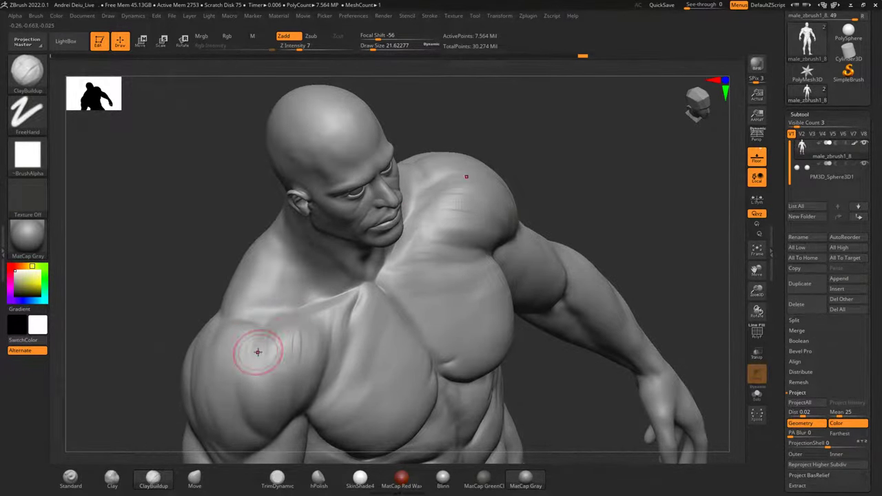
{"action": "left_click_drag", "start_coordinate": [266, 355], "coordinate": [263, 370]}
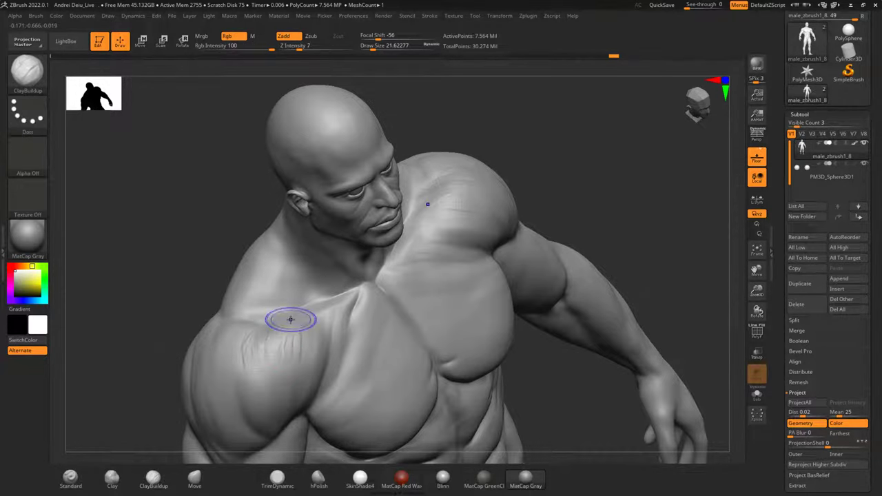
{"action": "left_click_drag", "start_coordinate": [285, 319], "coordinate": [299, 324], "text": "shift"}
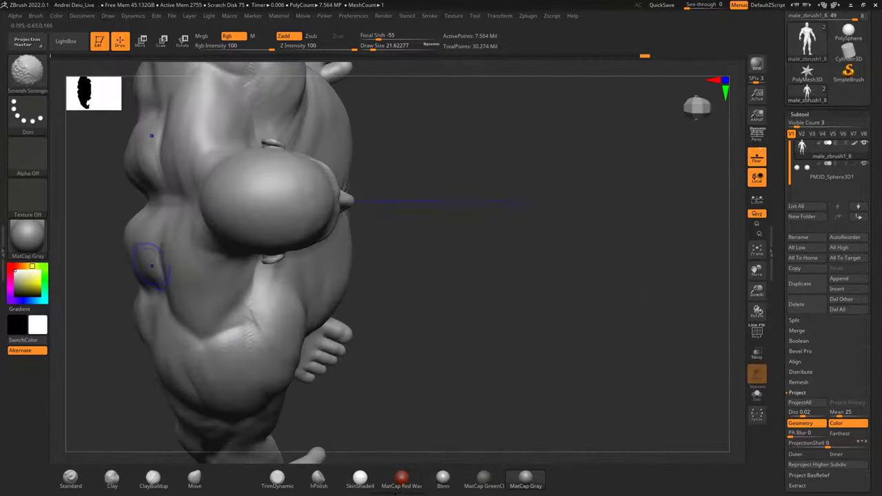
{"action": "mouse_move", "coordinate": [451, 331]}
{"action": "left_mouse_down", "text": "alt"}
{"action": "mouse_move", "coordinate": [535, 152]}
{"action": "mouse_move", "coordinate": [597, 222]}
{"action": "left_mouse_up", "text": "alt"}
{"action": "left_click_drag", "start_coordinate": [207, 345], "coordinate": [253, 362]}
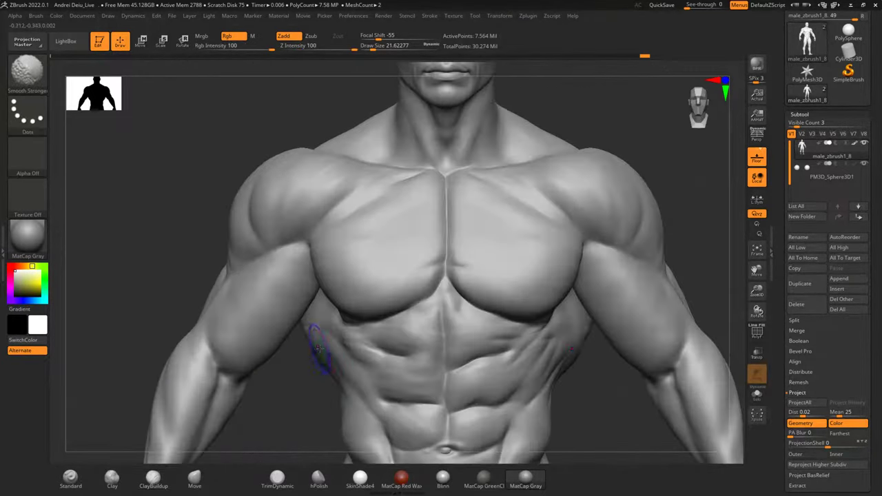
Raise the body mesh to subdivision level 6 and add a new layer alongside the skinpors layer.
{"action": "mouse_move", "coordinate": [739, 244]}
{"action": "left_mouse_down", "text": "alt"}
{"action": "mouse_move", "coordinate": [721, 226]}
{"action": "mouse_move", "coordinate": [612, 189]}
{"action": "left_mouse_up", "text": "alt"}
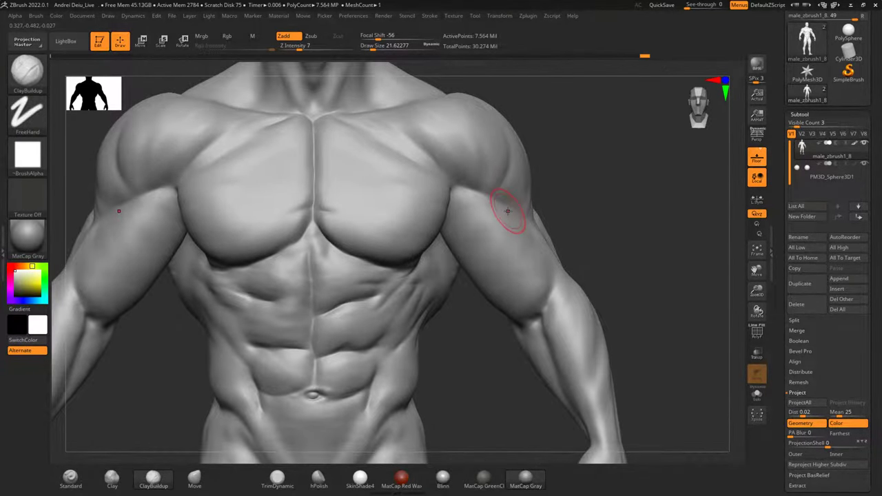
{"action": "scroll", "coordinate": [508, 211], "scroll_direction": "down", "scroll_amount": 2}
{"action": "scroll", "coordinate": [508, 210], "scroll_direction": "down", "scroll_amount": 6}
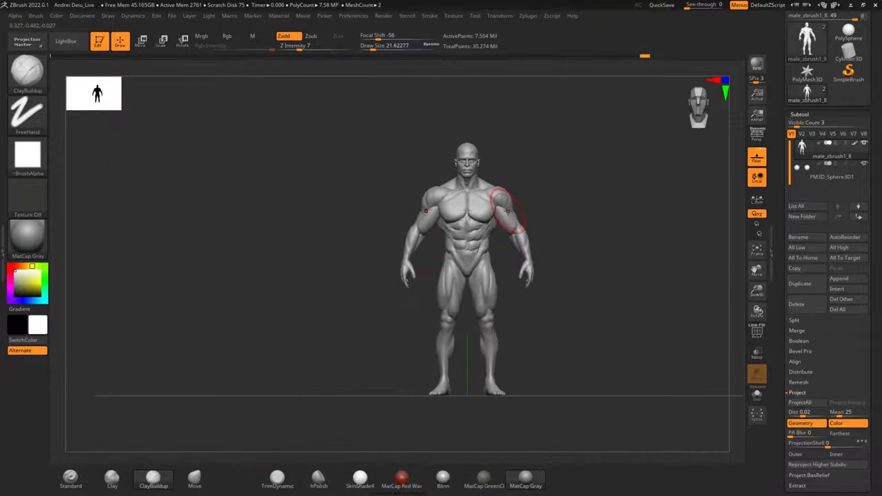
{"action": "scroll", "coordinate": [508, 211], "scroll_direction": "up", "scroll_amount": 4}
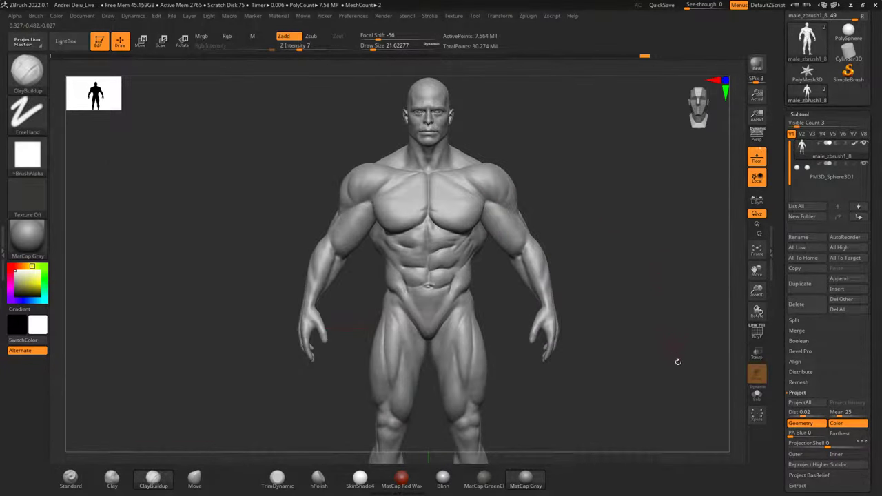
{"action": "left_click_drag", "start_coordinate": [874, 406], "coordinate": [874, 336]}
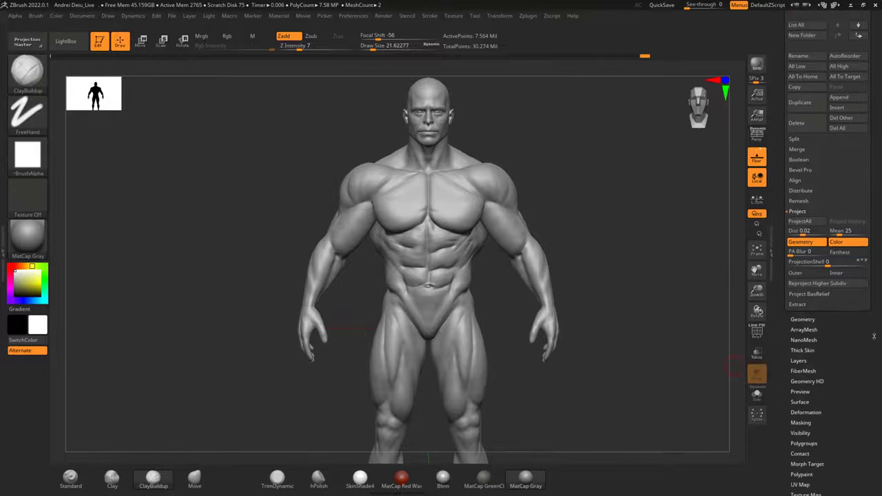
{"action": "left_click", "coordinate": [803, 319]}
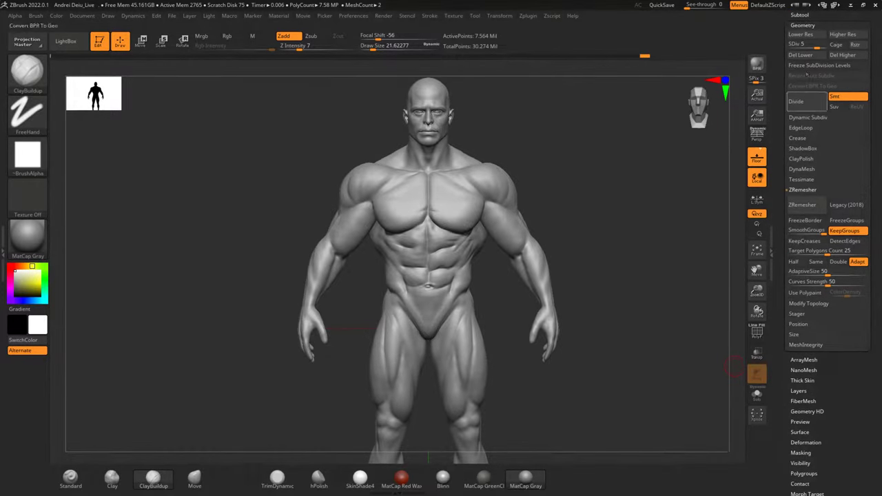
{"action": "left_click_drag", "start_coordinate": [818, 45], "coordinate": [833, 45]}
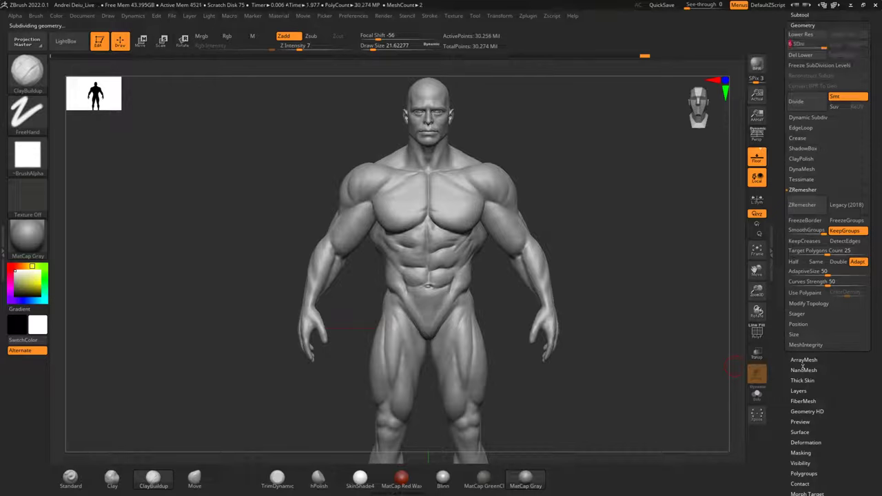
{"action": "left_click", "coordinate": [797, 390]}
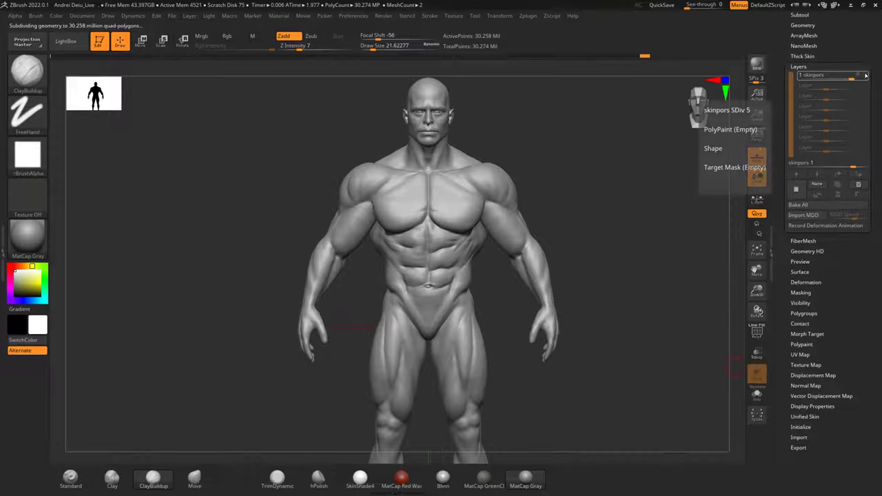
{"action": "left_click", "coordinate": [796, 193]}
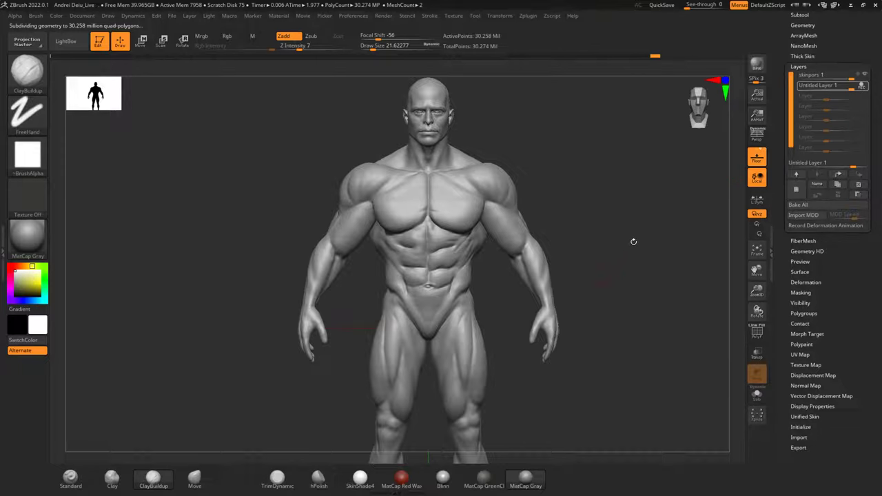
Switch to the Standard brush, start an alpha import, and open the Zbrush_Project folder on Local Disk (D:).
{"action": "left_click", "coordinate": [28, 70]}
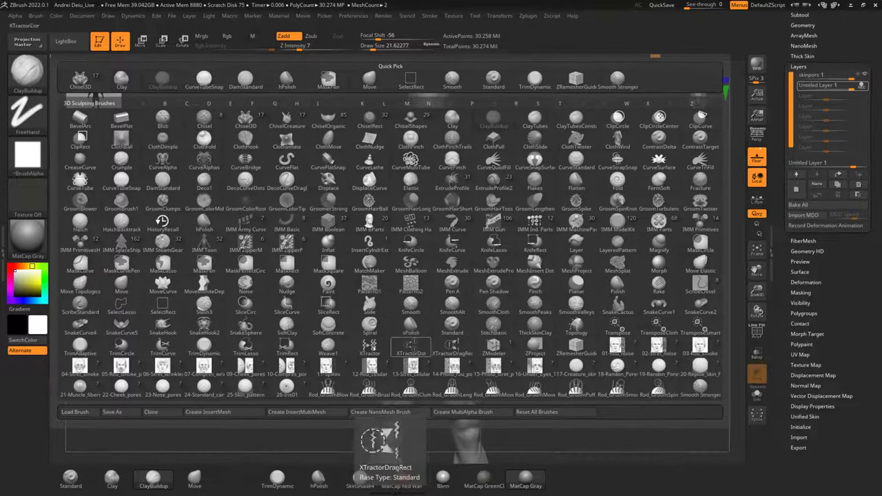
{"action": "left_click", "coordinate": [69, 476]}
{"action": "left_click", "coordinate": [27, 161]}
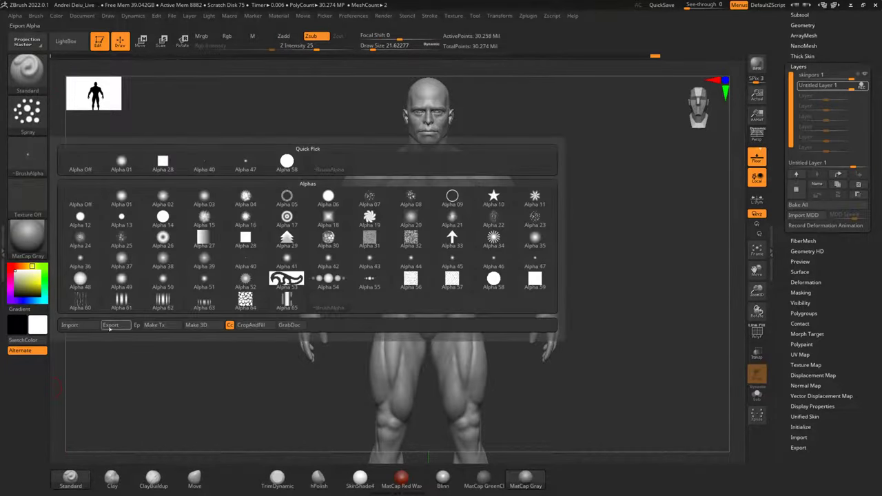
{"action": "left_click", "coordinate": [83, 327]}
{"action": "left_click", "coordinate": [47, 206]}
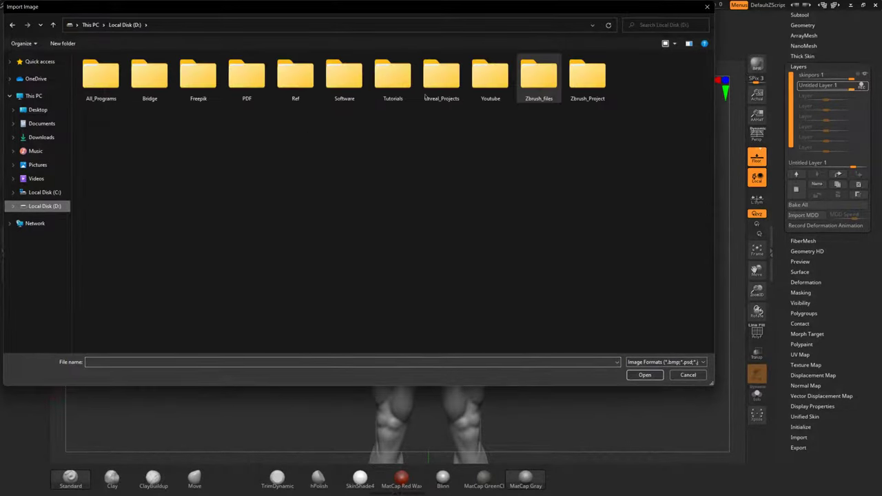
{"action": "left_click", "coordinate": [593, 99]}
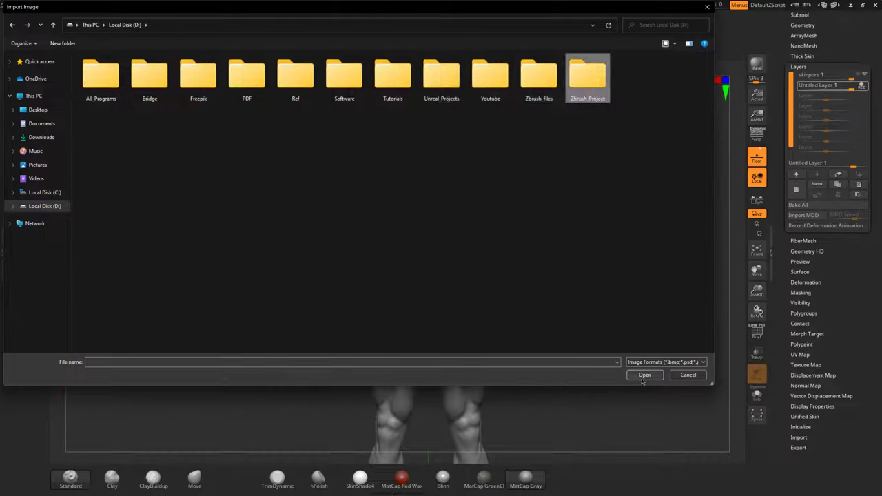
{"action": "left_click", "coordinate": [645, 376]}
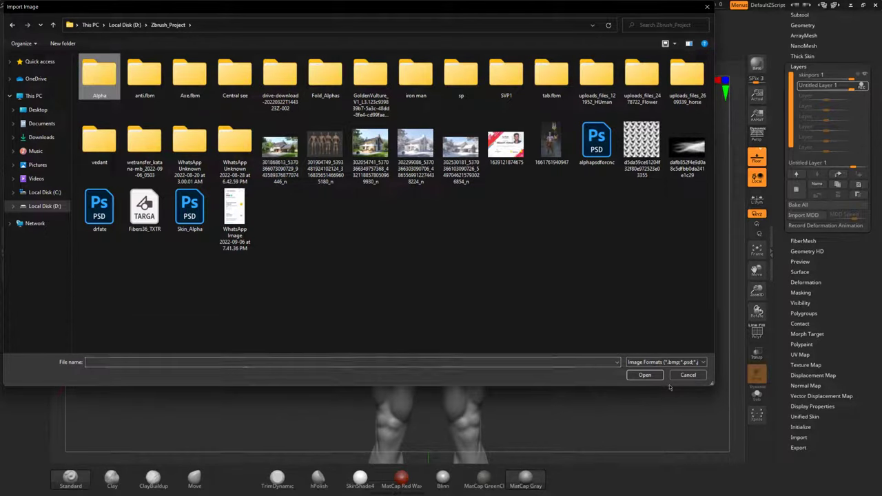
Import all the alpha images from the Alpha_Img folder inside Alpha > BrushZip.
{"action": "left_click", "coordinate": [647, 377]}
{"action": "left_click", "coordinate": [91, 89]}
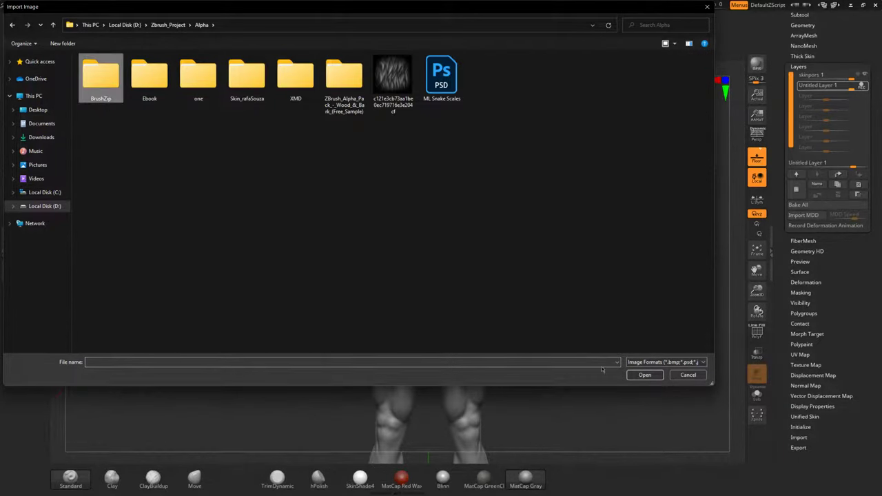
{"action": "left_click", "coordinate": [659, 381]}
{"action": "left_click", "coordinate": [199, 80]}
{"action": "left_click", "coordinate": [645, 376]}
{"action": "left_click", "coordinate": [486, 241]}
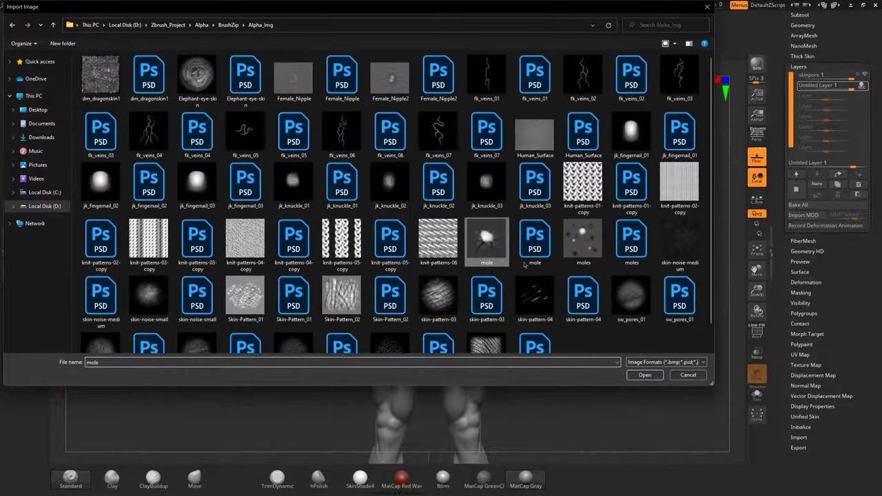
{"action": "left_click", "coordinate": [642, 374]}
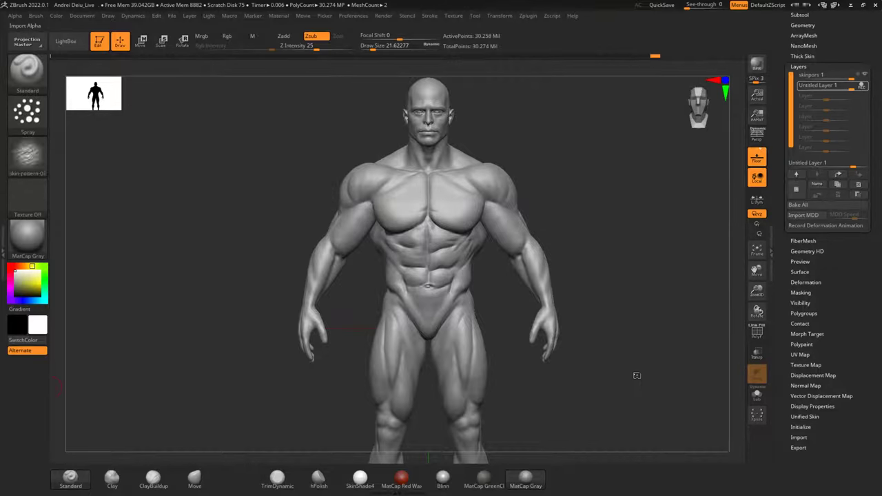
Choose the imported skin-pattern-04 alpha for the Standard brush.
{"action": "left_click", "coordinate": [19, 164]}
{"action": "left_click", "coordinate": [32, 158]}
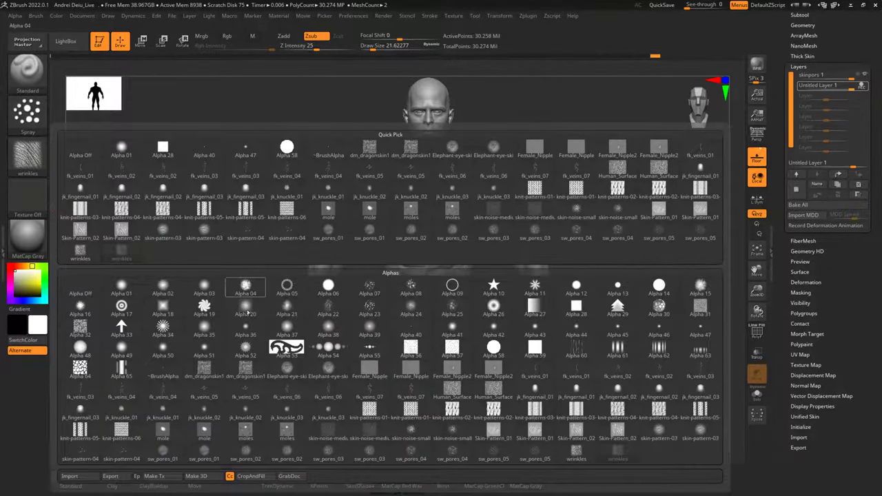
{"action": "mouse_move", "coordinate": [84, 455]}
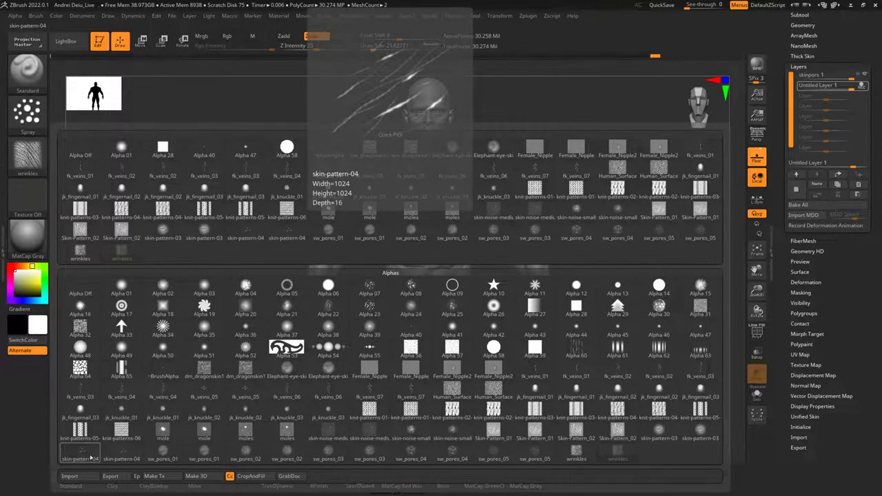
{"action": "left_click", "coordinate": [86, 455]}
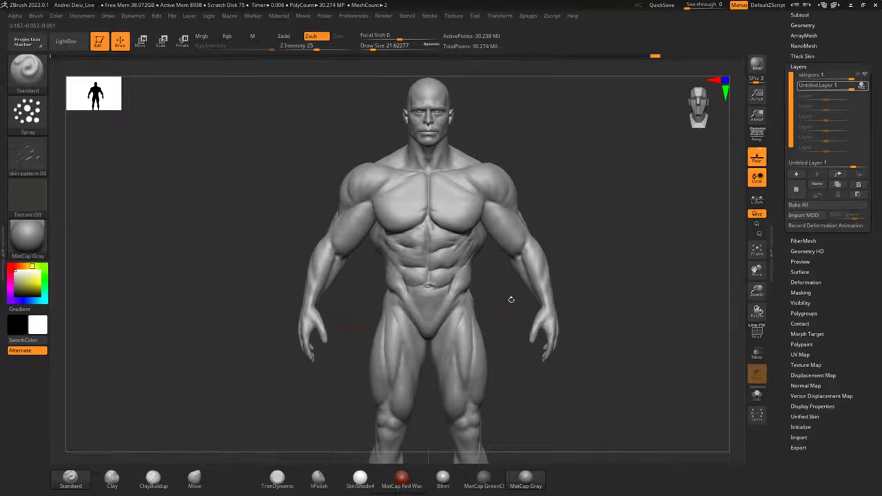
Set the stroke type to DragRect and stamp the skin-pattern-04 alpha onto the abdominal muscles beside the navel.
{"action": "left_click_drag", "start_coordinate": [495, 295], "coordinate": [441, 293]}
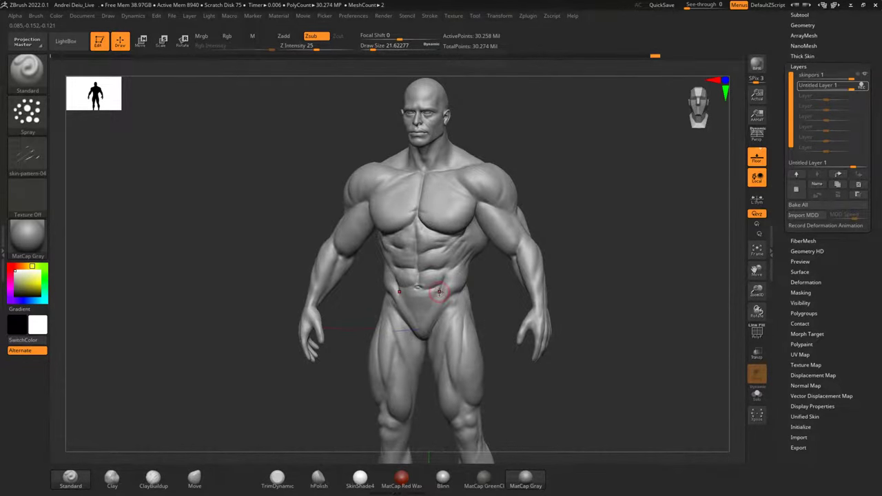
{"action": "scroll", "coordinate": [440, 292], "scroll_direction": "up", "scroll_amount": 3}
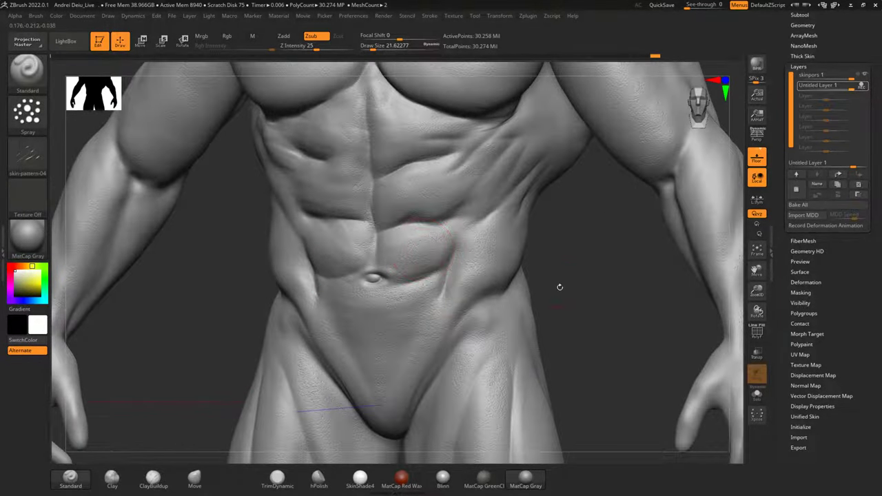
{"action": "left_click", "coordinate": [28, 153]}
{"action": "left_click", "coordinate": [36, 127]}
{"action": "left_click", "coordinate": [121, 122]}
{"action": "left_click_drag", "start_coordinate": [436, 226], "coordinate": [386, 257]}
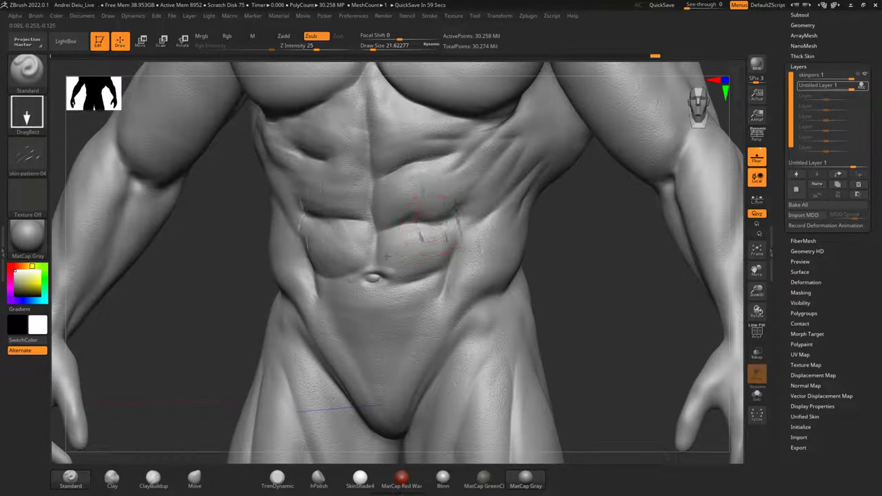
Undo the last stamp and try painting skin-pattern-04 across the abdominal muscles with the FreeHand stroke.
{"action": "key", "text": "ctrl"}
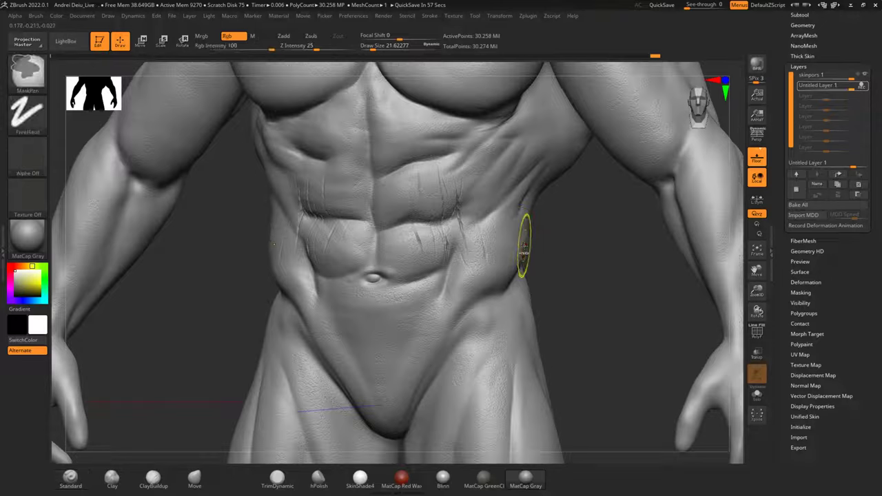
{"action": "key", "text": "ctrl+z"}
{"action": "mouse_move", "coordinate": [567, 244]}
{"action": "left_mouse_down"}
{"action": "mouse_move", "coordinate": [574, 289]}
{"action": "mouse_move", "coordinate": [525, 292]}
{"action": "left_mouse_up"}
{"action": "left_click", "coordinate": [37, 126]}
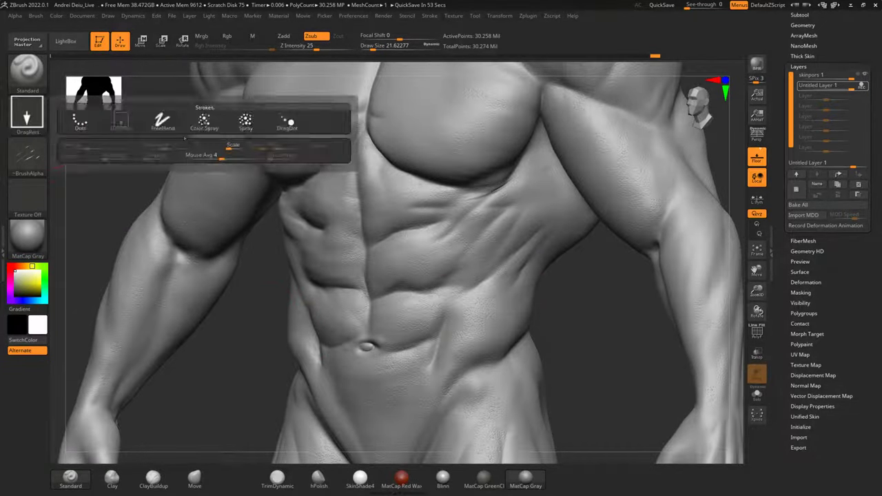
{"action": "left_click", "coordinate": [162, 124]}
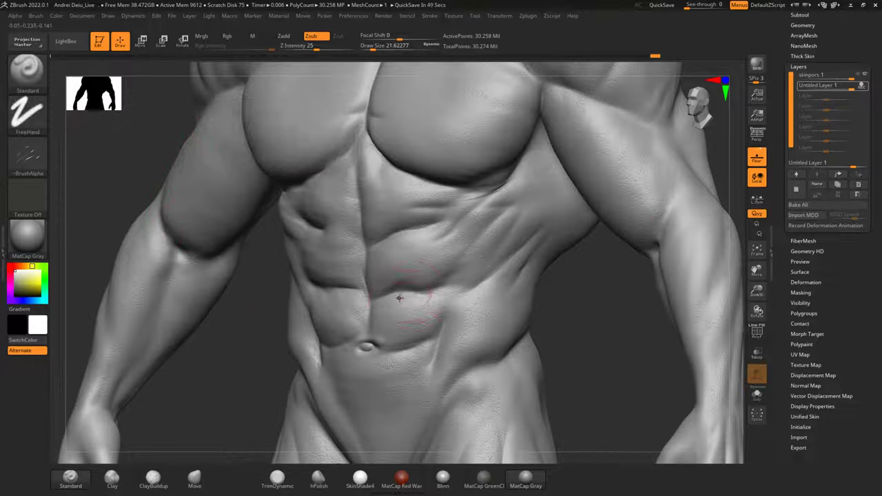
{"action": "key", "text": "ctrl"}
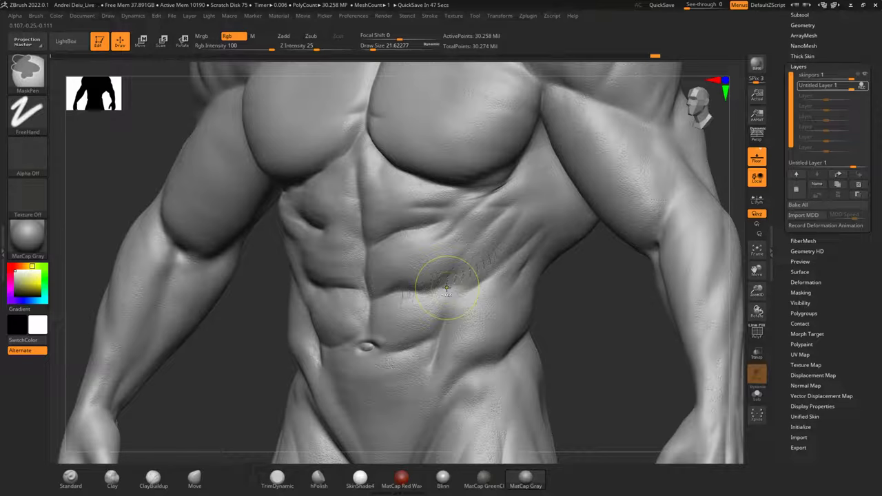
{"action": "key", "text": "ctrl+z"}
Try more FreeHand strokes of skin-pattern-04 on the abdominal muscle above the navel, undoing each one.
{"action": "left_click_drag", "start_coordinate": [236, 345], "coordinate": [303, 344]}
{"action": "left_click_drag", "start_coordinate": [422, 288], "coordinate": [392, 310]}
{"action": "key", "text": "ctrl"}
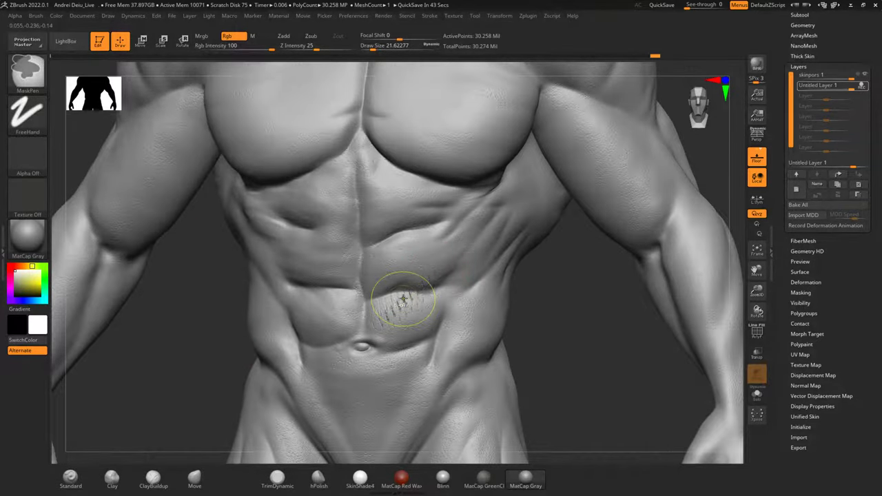
{"action": "key", "text": "ctrl+z"}
{"action": "left_click_drag", "start_coordinate": [408, 269], "coordinate": [427, 302]}
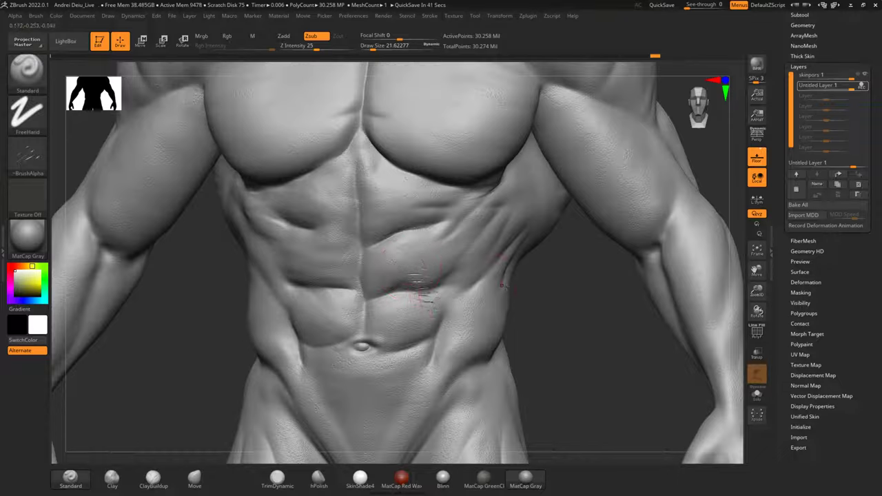
{"action": "key", "text": "ctrl"}
{"action": "key", "text": "ctrl+z"}
Return the stroke type to DragRect and stamp skin-pattern-04 along the creases on both sides of the abdomen.
{"action": "left_click", "coordinate": [27, 114]}
{"action": "left_click", "coordinate": [121, 120]}
{"action": "mouse_move", "coordinate": [429, 280]}
{"action": "left_mouse_down"}
{"action": "mouse_move", "coordinate": [458, 311]}
{"action": "mouse_move", "coordinate": [453, 301]}
{"action": "left_mouse_up"}
{"action": "left_click_drag", "start_coordinate": [554, 287], "coordinate": [500, 322], "text": "alt"}
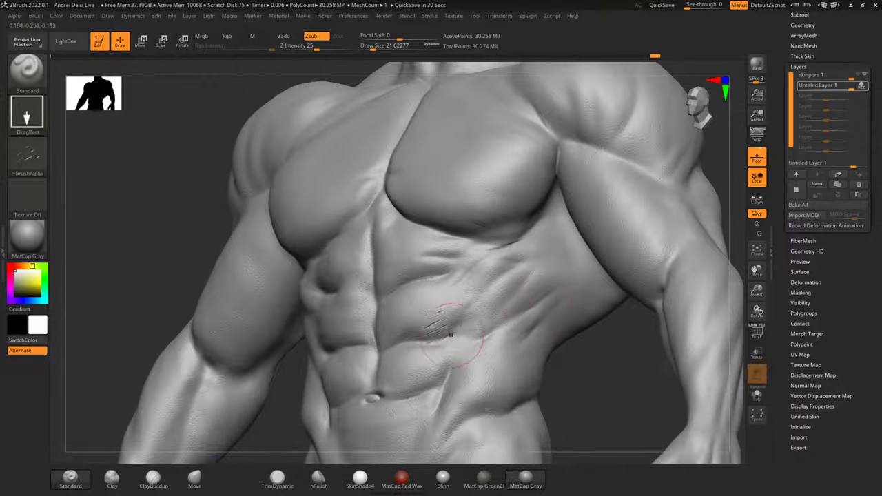
{"action": "left_click_drag", "start_coordinate": [475, 317], "coordinate": [509, 320]}
{"action": "mouse_move", "coordinate": [560, 364]}
{"action": "left_mouse_down"}
{"action": "mouse_move", "coordinate": [601, 377]}
{"action": "mouse_move", "coordinate": [559, 377]}
{"action": "mouse_move", "coordinate": [589, 339]}
{"action": "left_mouse_up"}
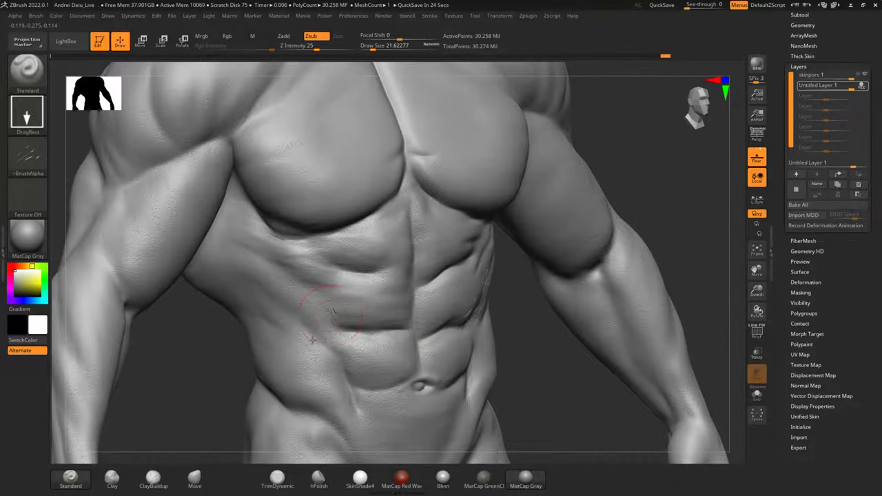
{"action": "mouse_move", "coordinate": [334, 313]}
{"action": "left_mouse_down"}
{"action": "mouse_move", "coordinate": [333, 355]}
{"action": "mouse_move", "coordinate": [372, 364]}
{"action": "left_mouse_up"}
{"action": "left_click_drag", "start_coordinate": [577, 361], "coordinate": [571, 360]}
{"action": "right_click_drag", "start_coordinate": [582, 351], "coordinate": [601, 341]}
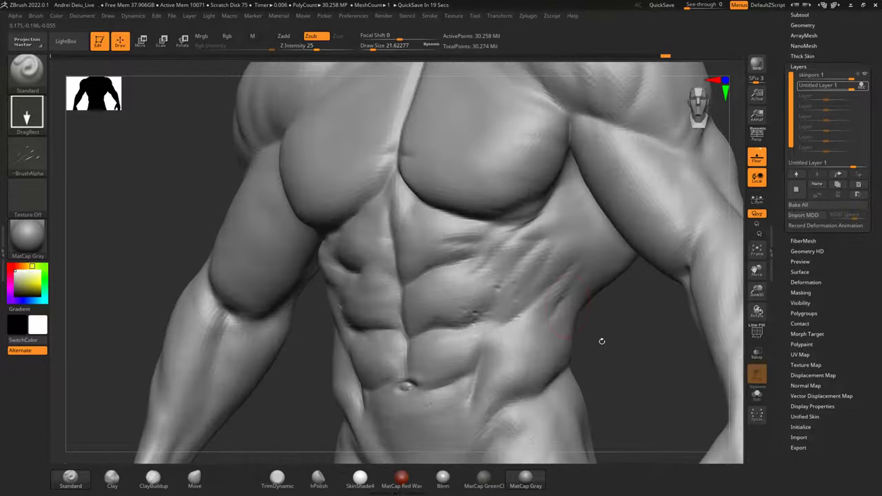
{"action": "left_click_drag", "start_coordinate": [612, 338], "coordinate": [603, 355], "text": "alt"}
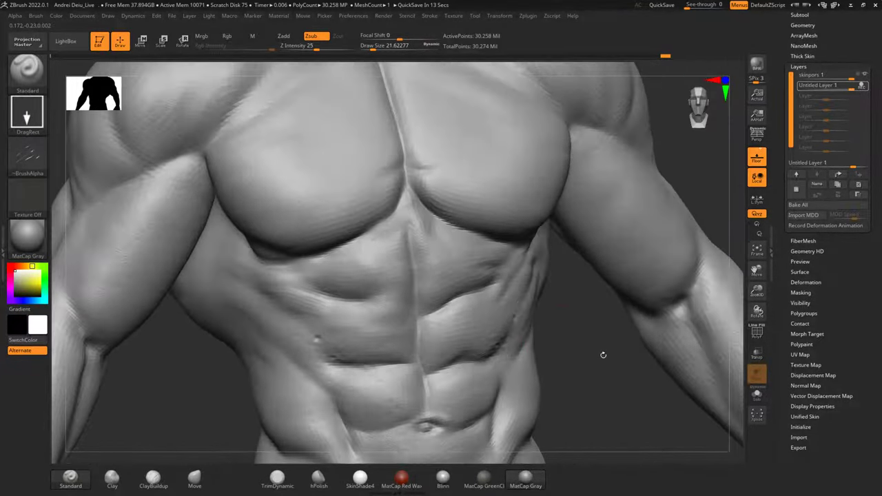
{"action": "left_click_drag", "start_coordinate": [321, 337], "coordinate": [360, 345], "text": "shift"}
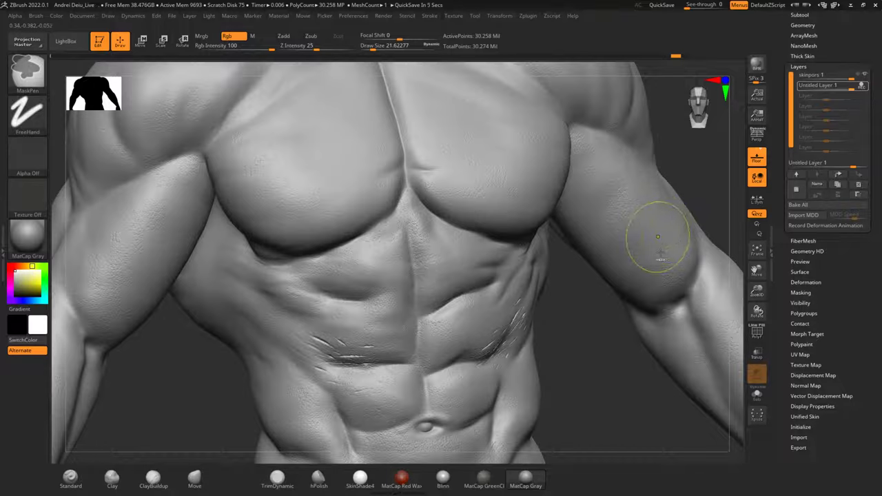
Undo all the skin-pattern-04 stamps on the abdomen, including the creation of the untitled layer.
{"action": "key", "text": "ctrl+z"}
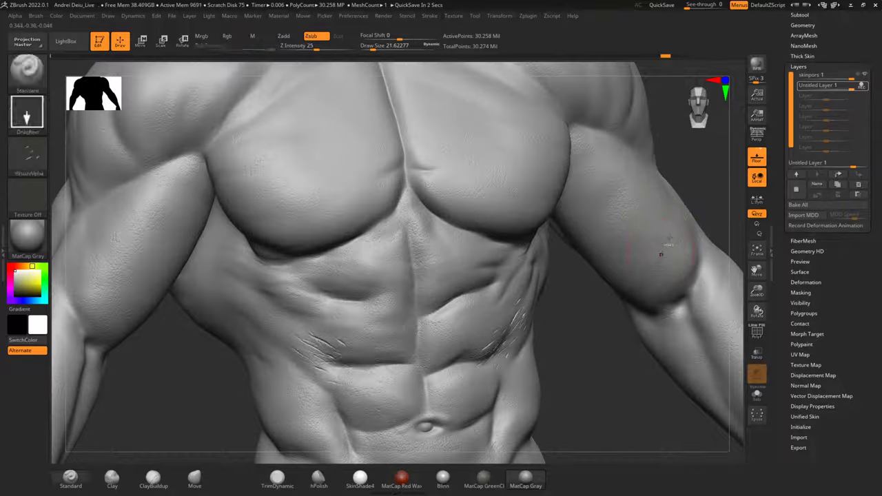
{"action": "key", "text": "ctrl+z"}
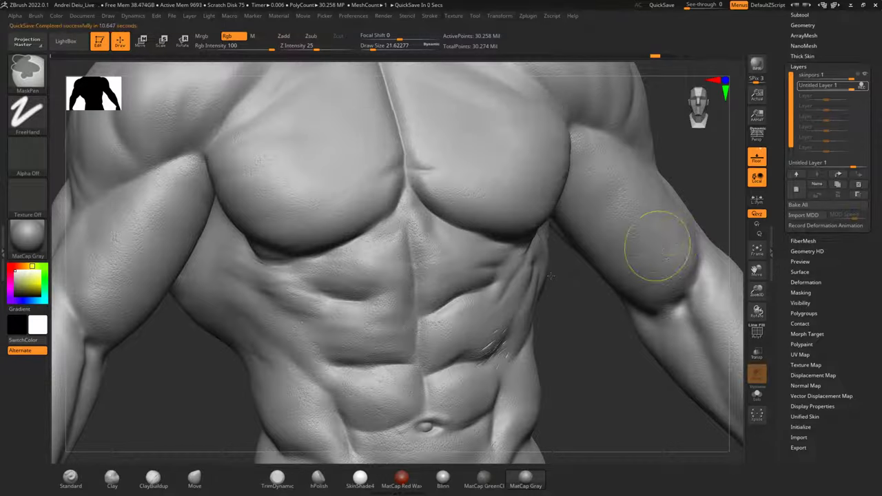
{"action": "key", "text": "ctrl+z"}
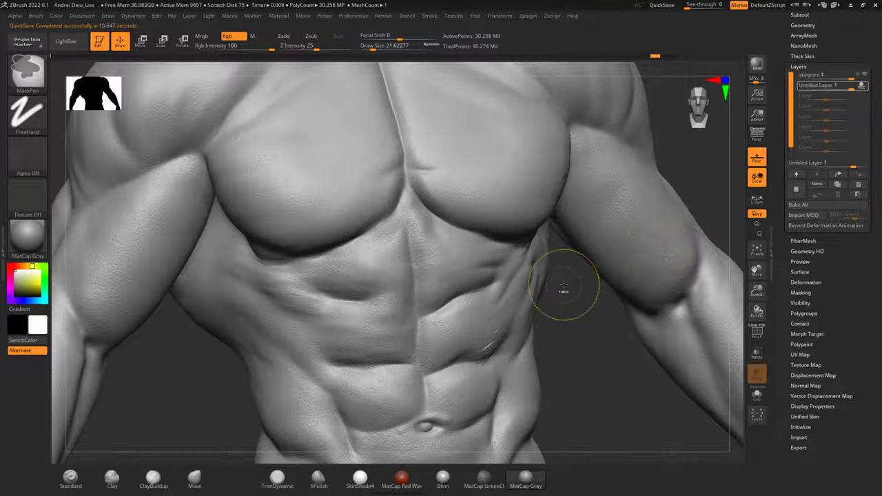
{"action": "key", "text": "ctrl+z"}
Choose the sw_pores_03 alpha for the Standard brush and add an untitled layer above skinpors for the pore detail.
{"action": "left_click", "coordinate": [33, 122]}
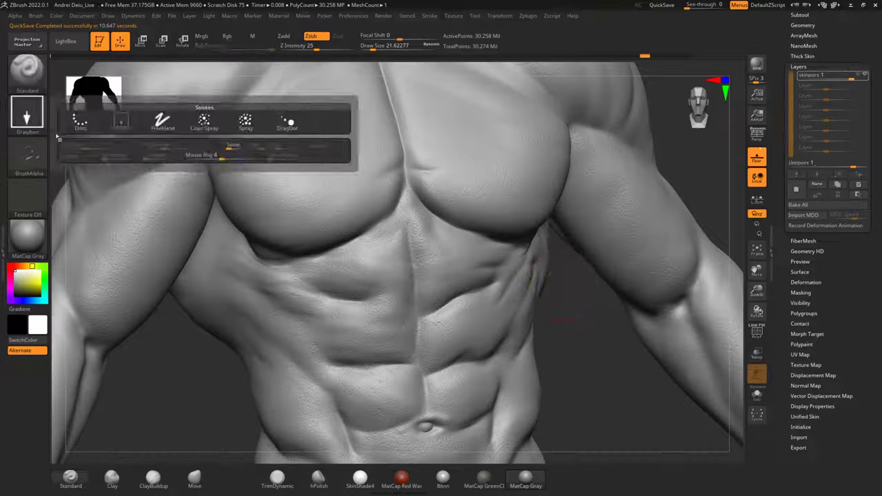
{"action": "left_click", "coordinate": [24, 157]}
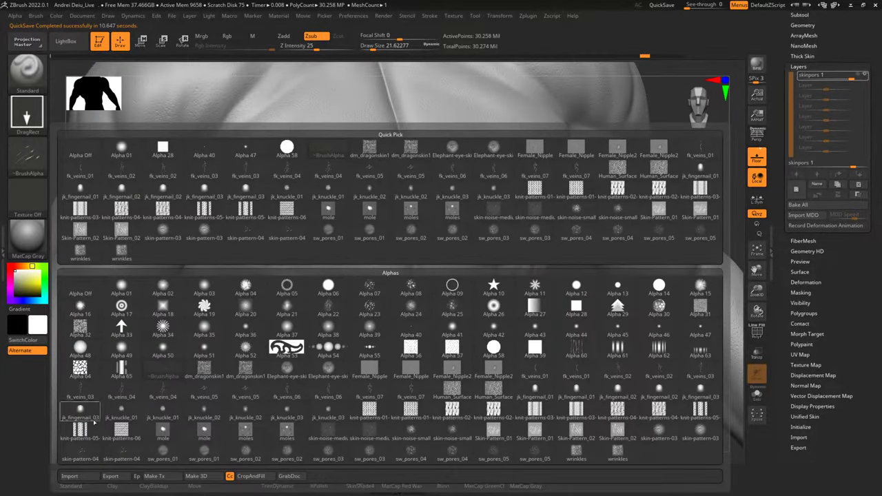
{"action": "mouse_move", "coordinate": [126, 460]}
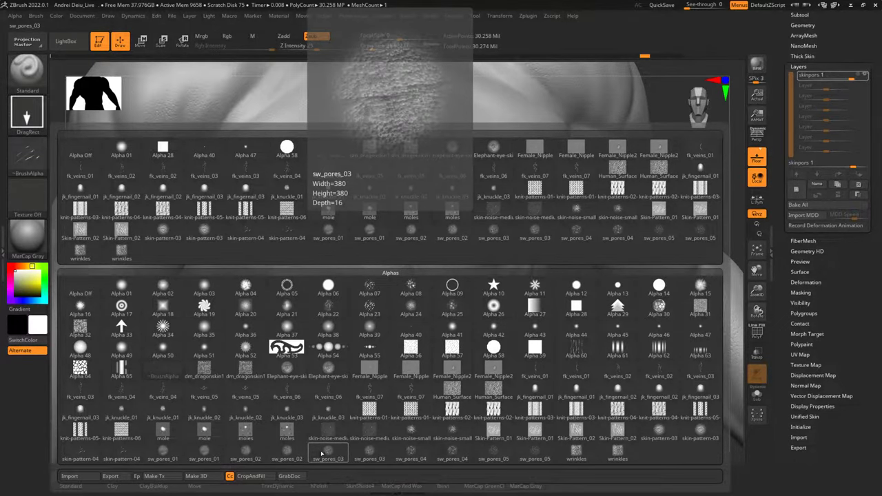
{"action": "left_click", "coordinate": [322, 453]}
{"action": "left_click_drag", "start_coordinate": [585, 388], "coordinate": [563, 385]}
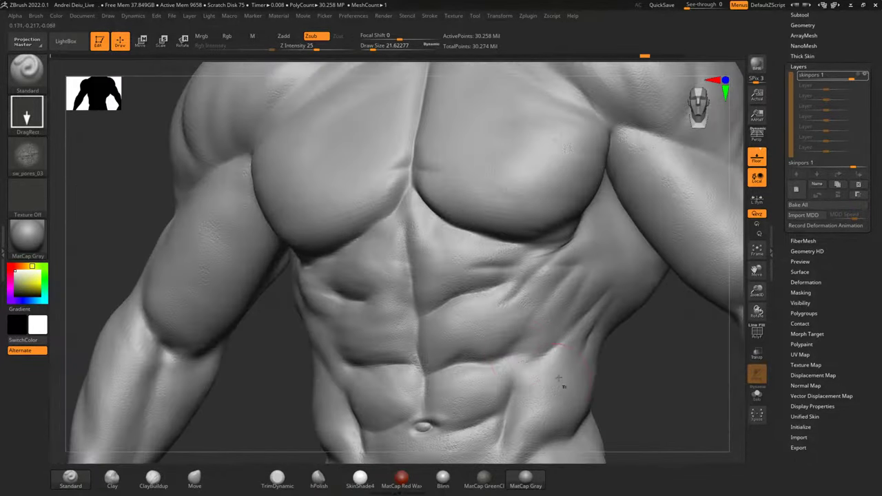
{"action": "left_click", "coordinate": [518, 357]}
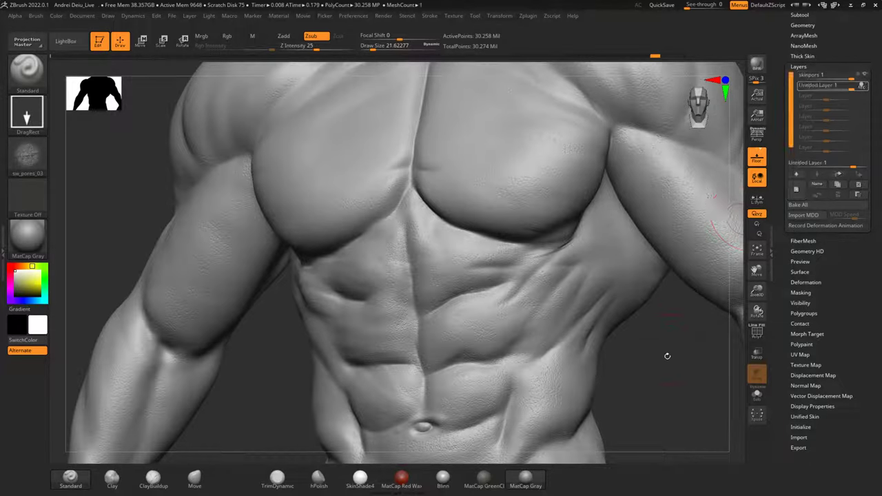
Stamp the sw_pores_03 alpha over the abdominal muscles, ribs and waist on the character's left side.
{"action": "left_click_drag", "start_coordinate": [664, 377], "coordinate": [653, 325], "text": "alt"}
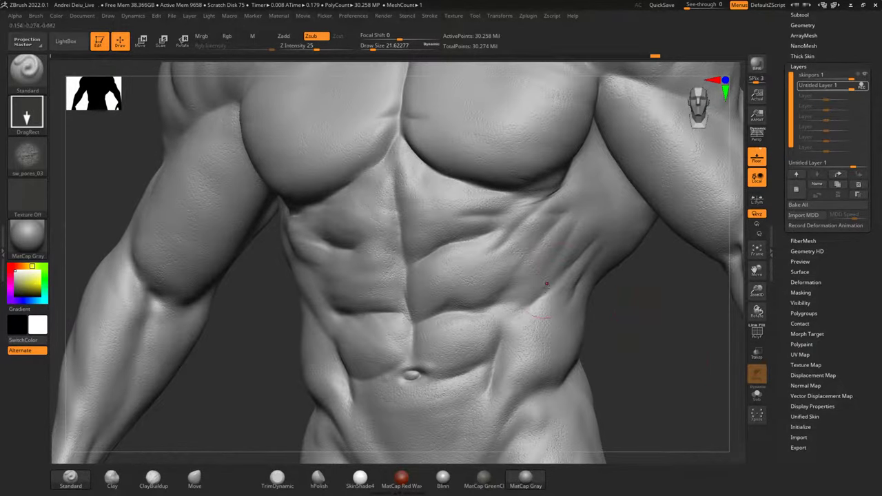
{"action": "mouse_move", "coordinate": [500, 293]}
{"action": "left_mouse_down"}
{"action": "mouse_move", "coordinate": [512, 337]}
{"action": "mouse_move", "coordinate": [546, 343]}
{"action": "left_mouse_up"}
{"action": "left_click_drag", "start_coordinate": [629, 312], "coordinate": [617, 315]}
{"action": "mouse_move", "coordinate": [558, 247]}
{"action": "left_mouse_down"}
{"action": "mouse_move", "coordinate": [607, 297]}
{"action": "mouse_move", "coordinate": [654, 313]}
{"action": "left_mouse_up"}
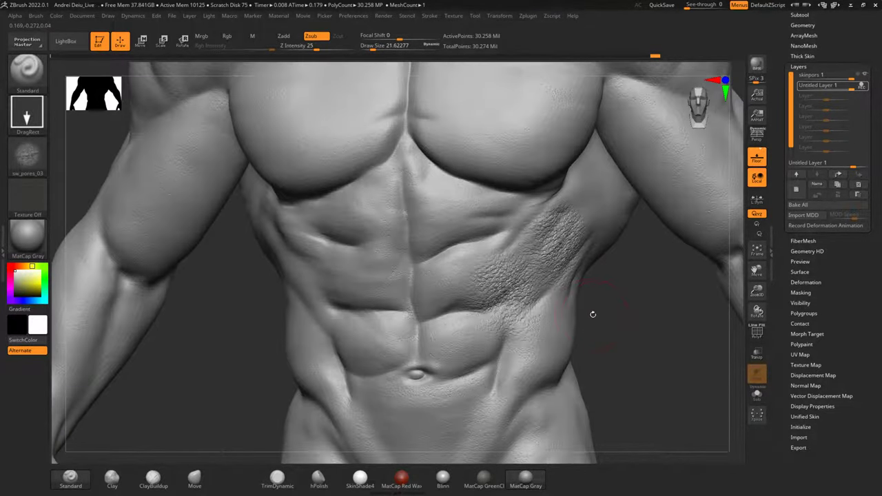
{"action": "left_click_drag", "start_coordinate": [632, 282], "coordinate": [622, 282]}
{"action": "left_click_drag", "start_coordinate": [599, 197], "coordinate": [627, 244]}
{"action": "left_click_drag", "start_coordinate": [466, 225], "coordinate": [485, 395]}
{"action": "left_click_drag", "start_coordinate": [504, 343], "coordinate": [537, 378]}
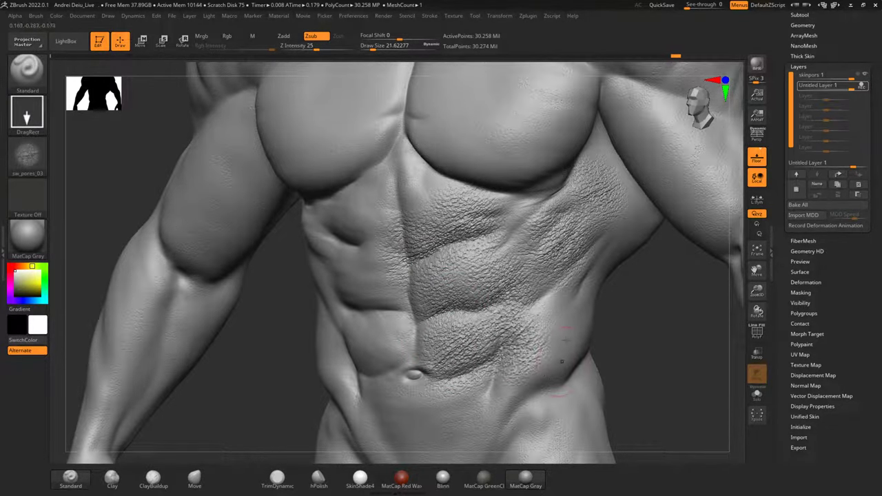
{"action": "left_click_drag", "start_coordinate": [571, 307], "coordinate": [599, 344]}
Stamp the sw_pores_03 alpha over the abdominal muscles, ribs and waist on the character's right side.
{"action": "left_click_drag", "start_coordinate": [617, 343], "coordinate": [678, 337]}
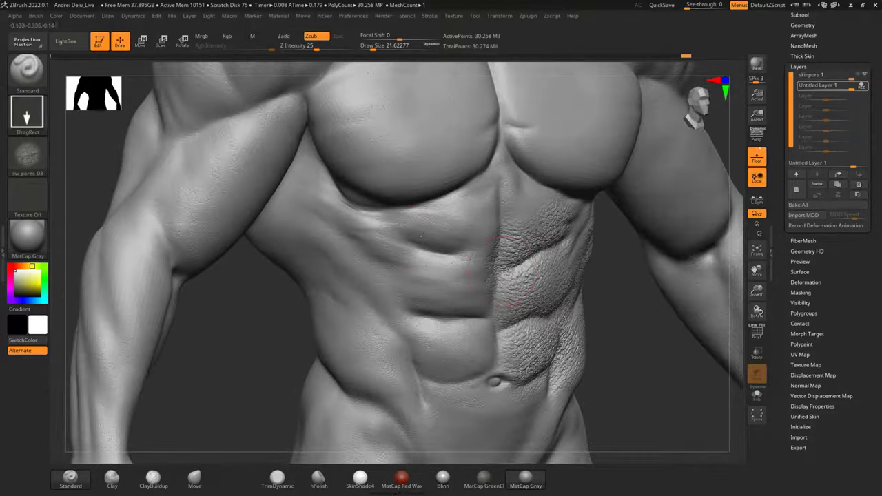
{"action": "left_click_drag", "start_coordinate": [429, 236], "coordinate": [388, 291]}
{"action": "left_click_drag", "start_coordinate": [471, 265], "coordinate": [447, 394]}
{"action": "left_click_drag", "start_coordinate": [399, 274], "coordinate": [360, 344]}
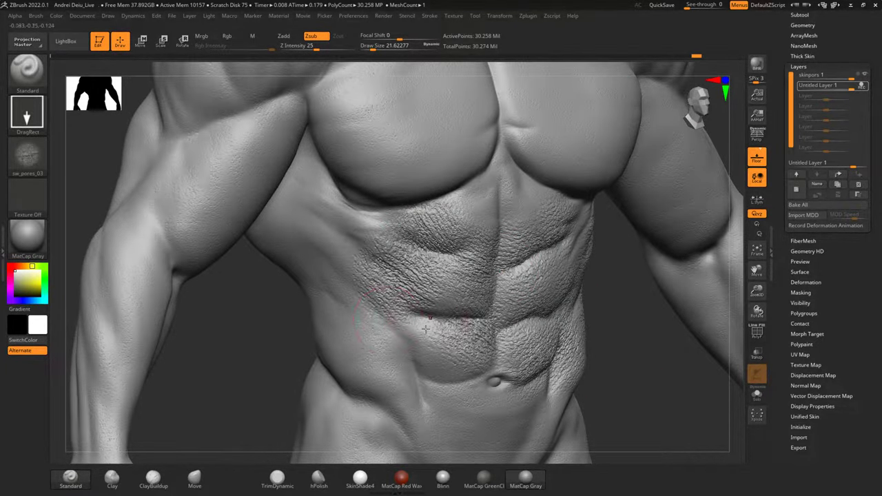
{"action": "left_click_drag", "start_coordinate": [426, 330], "coordinate": [373, 290]}
{"action": "left_click_drag", "start_coordinate": [338, 232], "coordinate": [319, 342]}
{"action": "left_click_drag", "start_coordinate": [374, 331], "coordinate": [455, 403]}
Fill the central upper abdomen just below the sternum with sw_pores_03 stamps.
{"action": "left_click_drag", "start_coordinate": [665, 362], "coordinate": [628, 372]}
{"action": "left_click_drag", "start_coordinate": [696, 336], "coordinate": [671, 405], "text": "alt"}
{"action": "left_click_drag", "start_coordinate": [479, 250], "coordinate": [525, 275]}
{"action": "left_click_drag", "start_coordinate": [432, 272], "coordinate": [455, 283]}
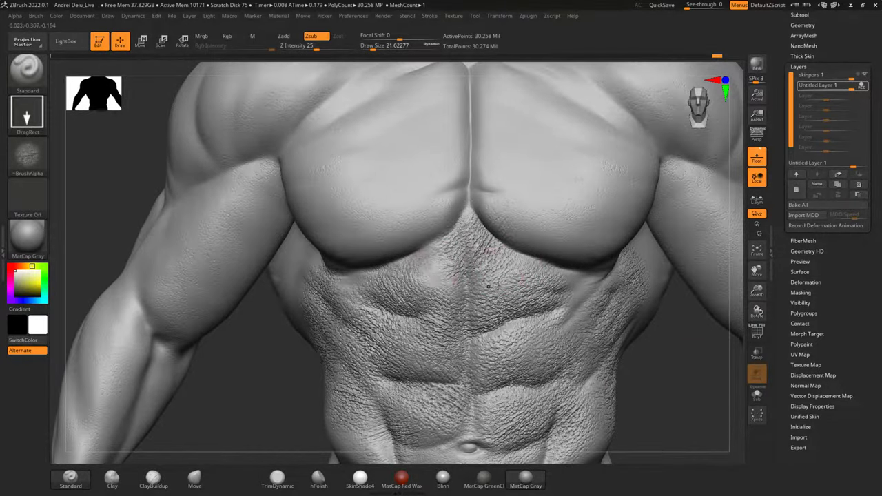
Try several intensities for the untitled pore layer and set it to 0.12309.
{"action": "left_click_drag", "start_coordinate": [707, 410], "coordinate": [630, 335], "text": "alt"}
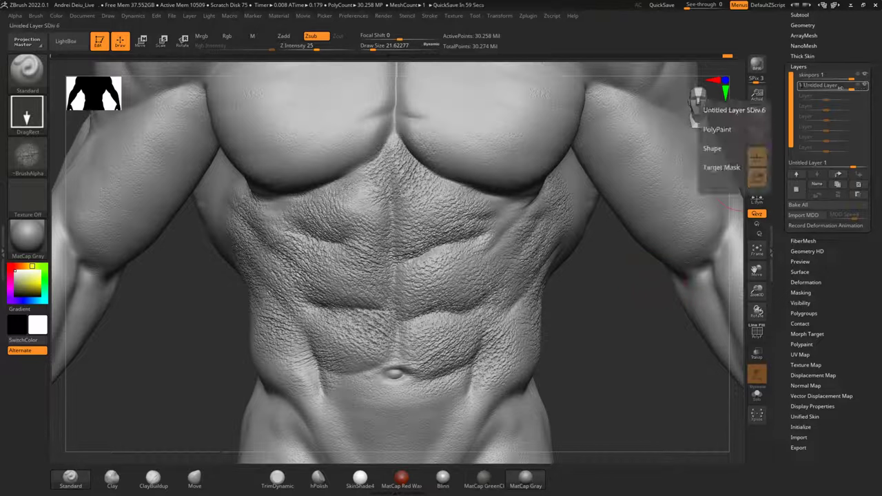
{"action": "left_click", "coordinate": [831, 89]}
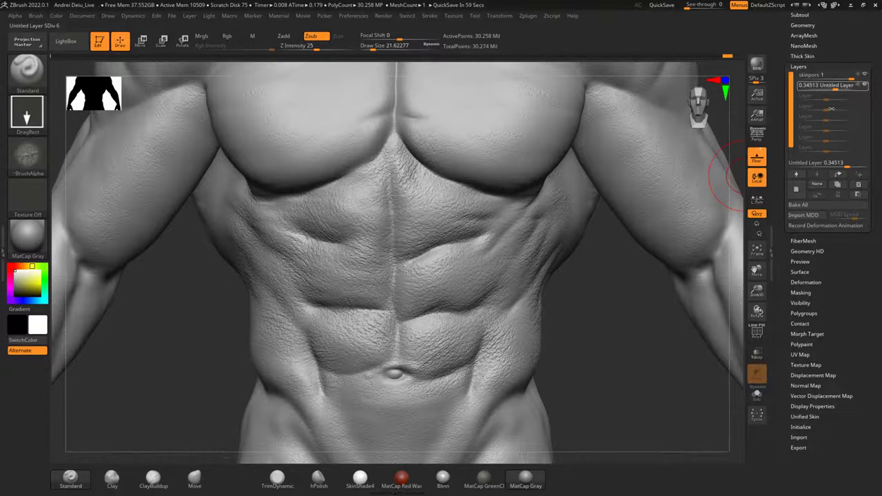
{"action": "left_click_drag", "start_coordinate": [831, 108], "coordinate": [841, 98]}
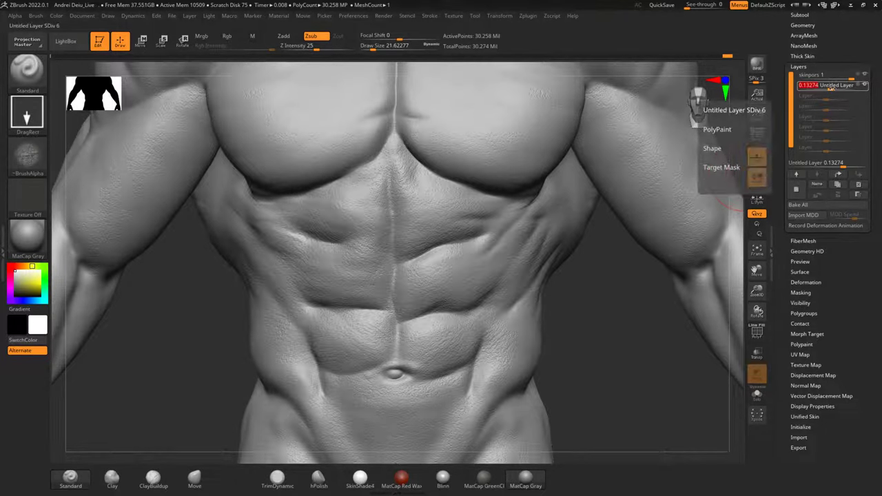
{"action": "left_click_drag", "start_coordinate": [832, 87], "coordinate": [837, 87]}
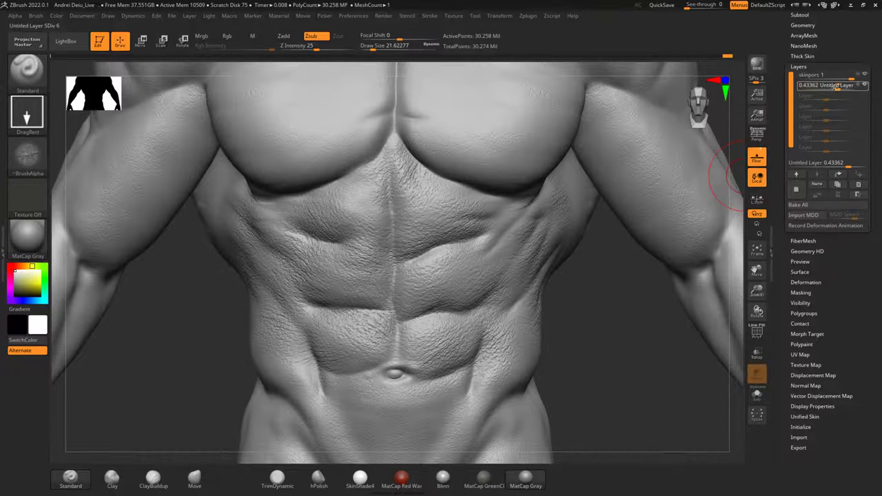
{"action": "left_click", "coordinate": [834, 87]}
{"action": "left_click_drag", "start_coordinate": [620, 359], "coordinate": [606, 360]}
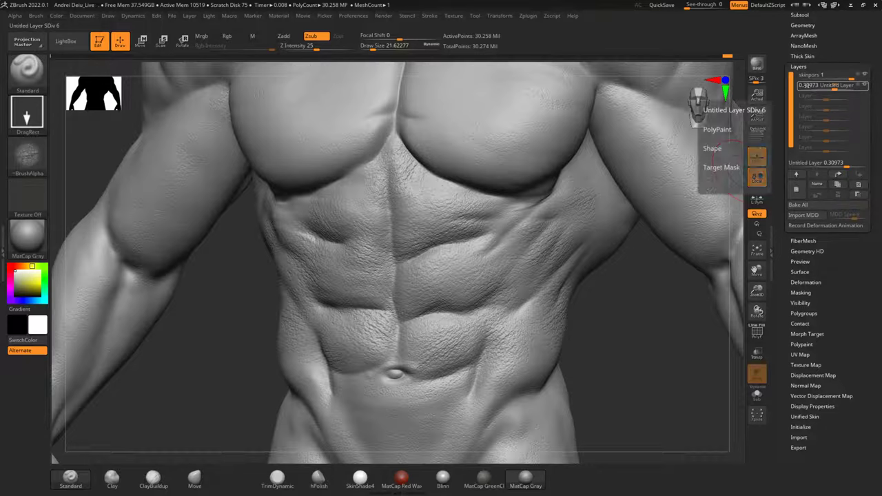
{"action": "left_click", "coordinate": [814, 85]}
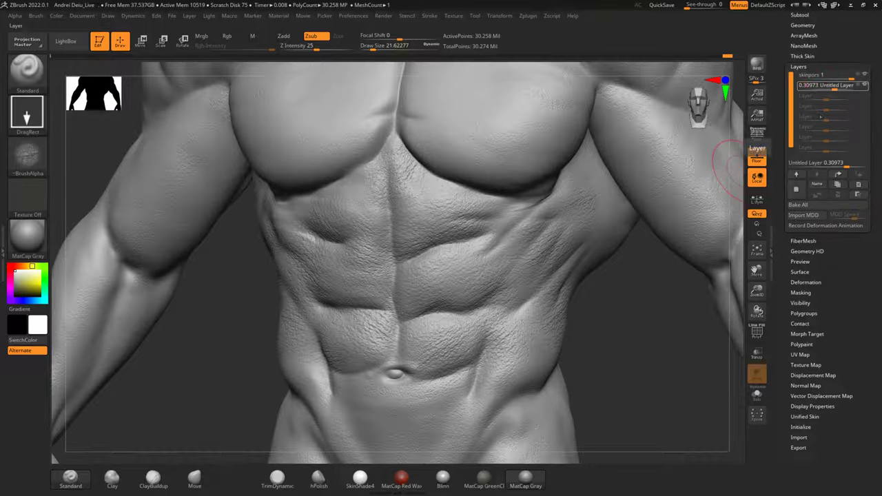
{"action": "left_click", "coordinate": [802, 86]}
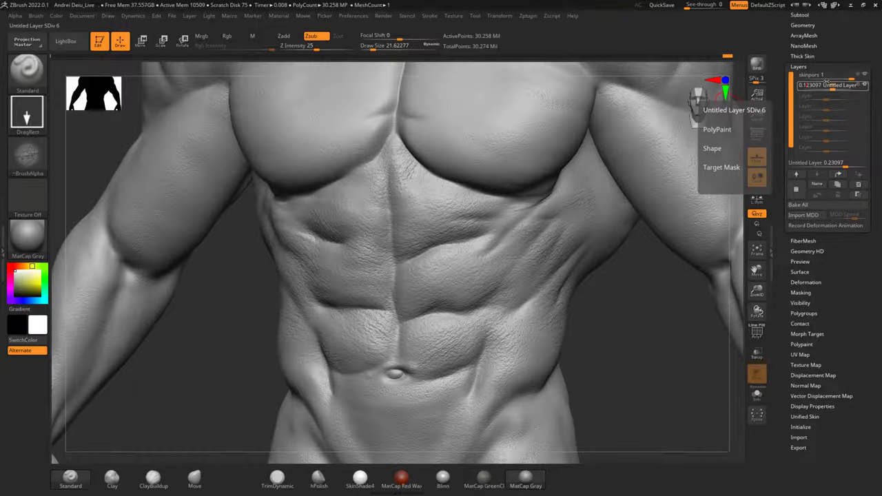
{"action": "key", "text": "Return"}
{"action": "left_click_drag", "start_coordinate": [650, 340], "coordinate": [650, 353], "text": "shift"}
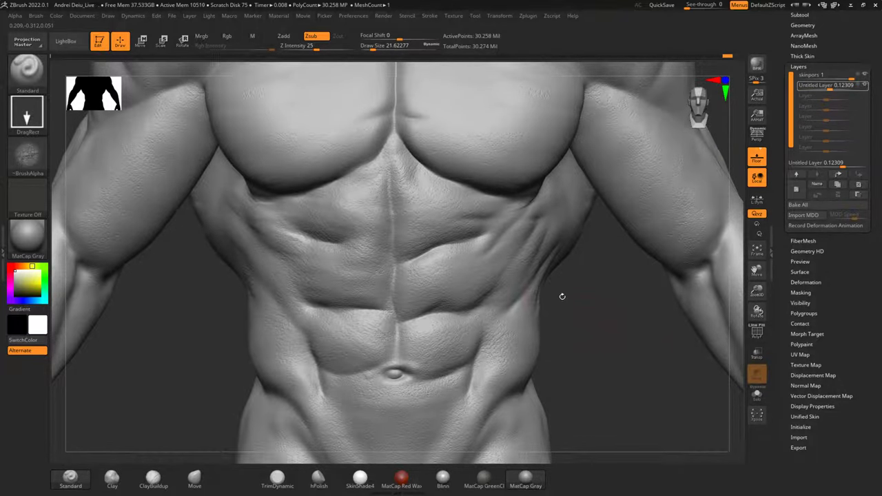
{"action": "left_click_drag", "start_coordinate": [606, 352], "coordinate": [607, 332], "text": "alt"}
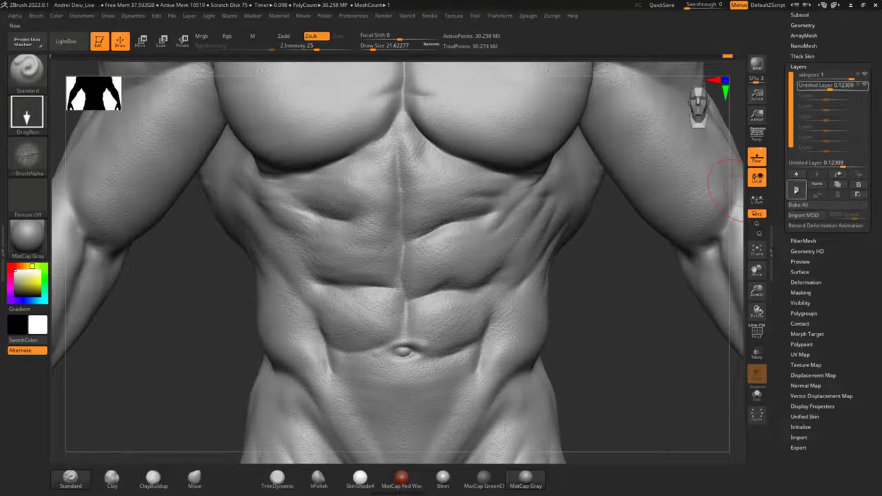
{"action": "left_click_drag", "start_coordinate": [632, 322], "coordinate": [625, 277], "text": "alt"}
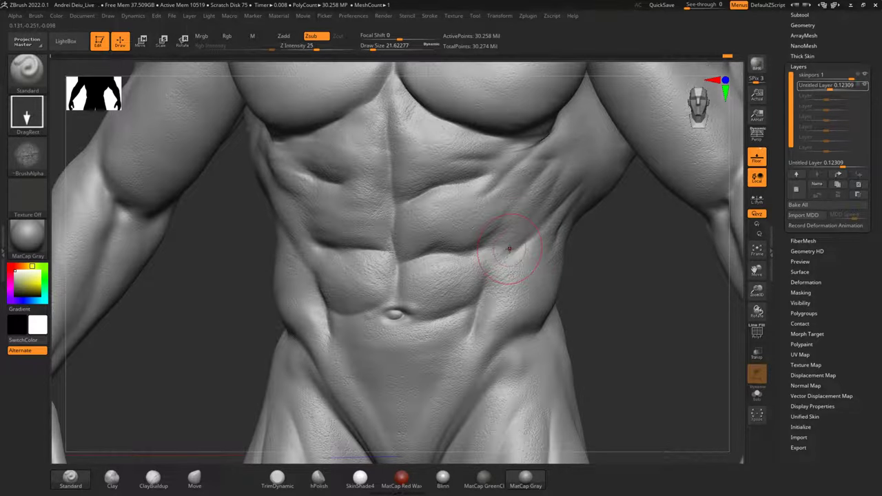
Examine the skin detail on the abdomen, chest and shoulders from the front and at an angle.
{"action": "scroll", "coordinate": [509, 249], "scroll_direction": "down", "scroll_amount": 4}
{"action": "scroll", "coordinate": [509, 248], "scroll_direction": "up", "scroll_amount": 2}
{"action": "scroll", "coordinate": [509, 248], "scroll_direction": "up", "scroll_amount": 2}
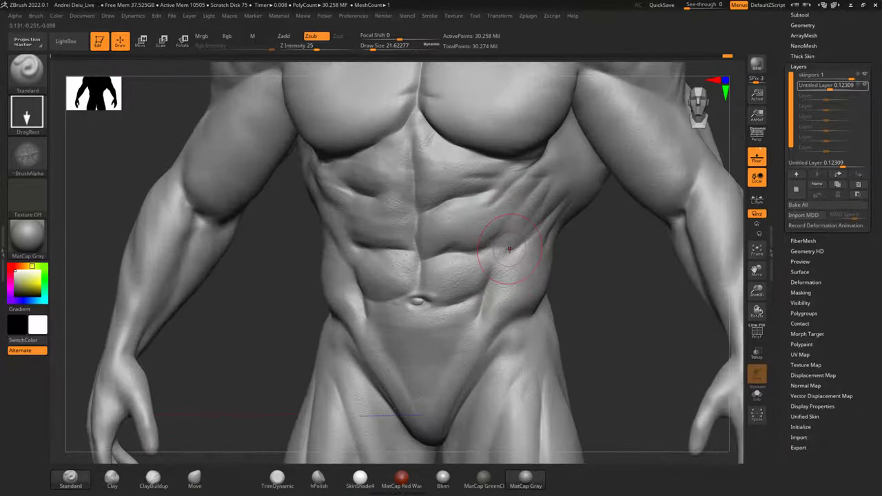
{"action": "left_click_drag", "start_coordinate": [618, 255], "coordinate": [618, 423], "text": "alt"}
{"action": "left_click_drag", "start_coordinate": [182, 177], "coordinate": [205, 221], "text": "alt"}
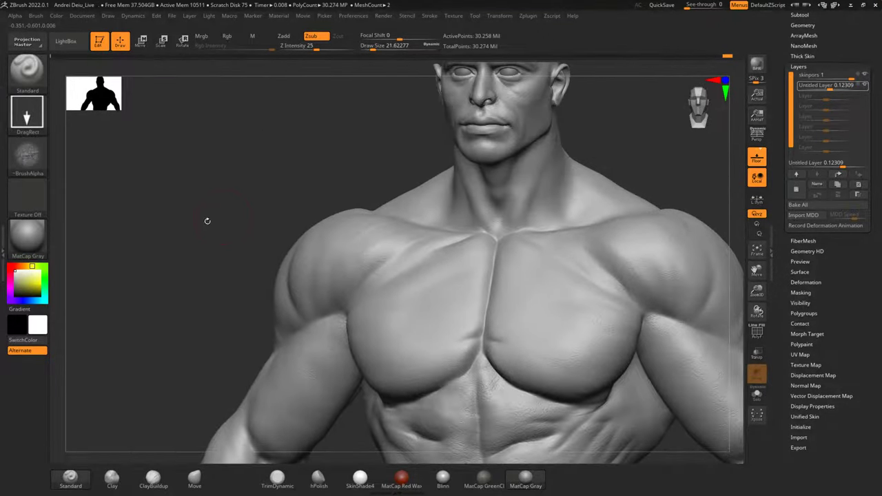
{"action": "left_click_drag", "start_coordinate": [232, 186], "coordinate": [331, 168]}
{"action": "left_click_drag", "start_coordinate": [629, 212], "coordinate": [609, 127], "text": "alt"}
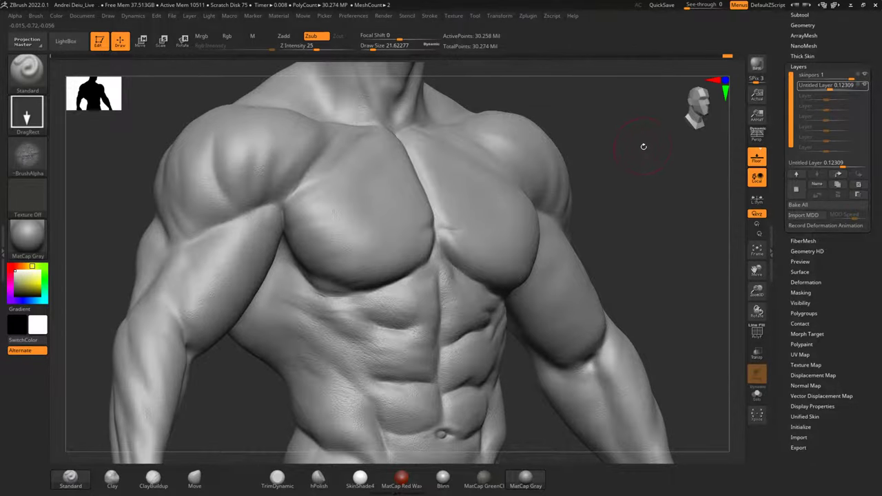
{"action": "left_click_drag", "start_coordinate": [644, 146], "coordinate": [630, 147], "text": "shift"}
{"action": "left_click_drag", "start_coordinate": [696, 175], "coordinate": [606, 102], "text": "alt"}
{"action": "mouse_move", "coordinate": [680, 134]}
{"action": "left_mouse_down"}
{"action": "mouse_move", "coordinate": [647, 134]}
{"action": "mouse_move", "coordinate": [674, 144]}
{"action": "left_mouse_up"}
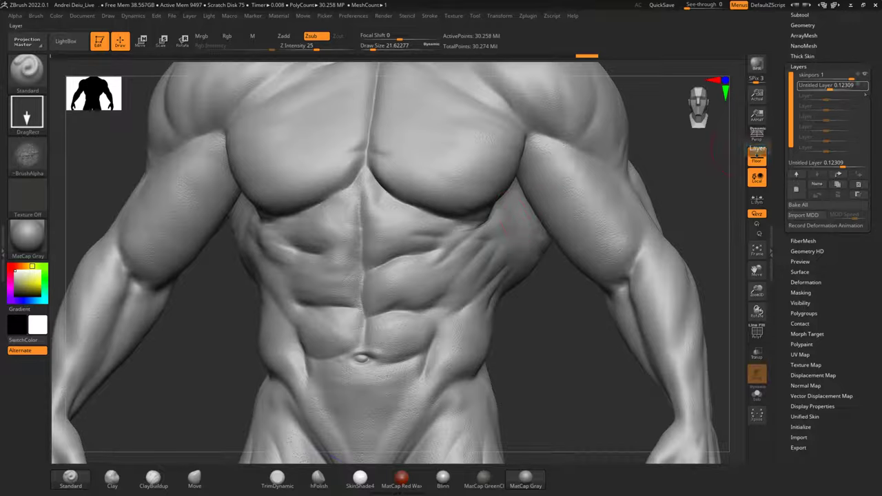
Rename the selected untitled pore layer "stomuch details".
{"action": "mouse_move", "coordinate": [863, 88]}
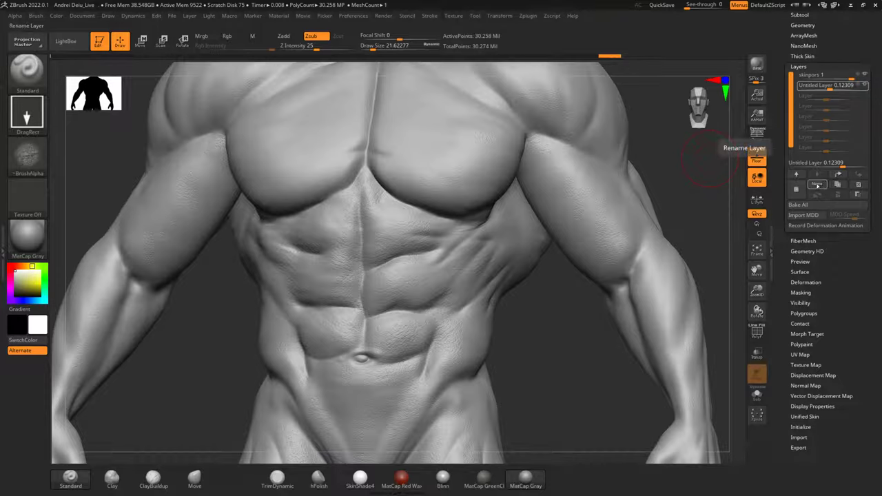
{"action": "left_click", "coordinate": [816, 185]}
{"action": "type", "text": "s"}
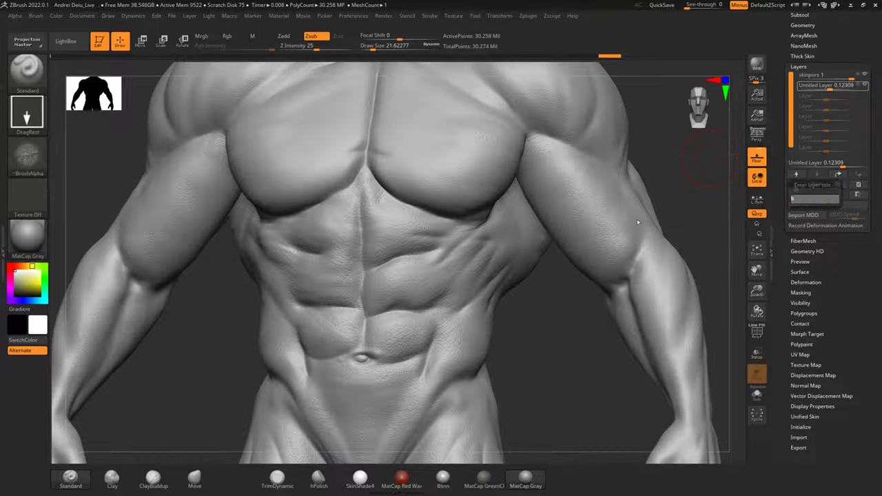
{"action": "type", "text": "tomach details"}
{"action": "key", "text": "Return"}
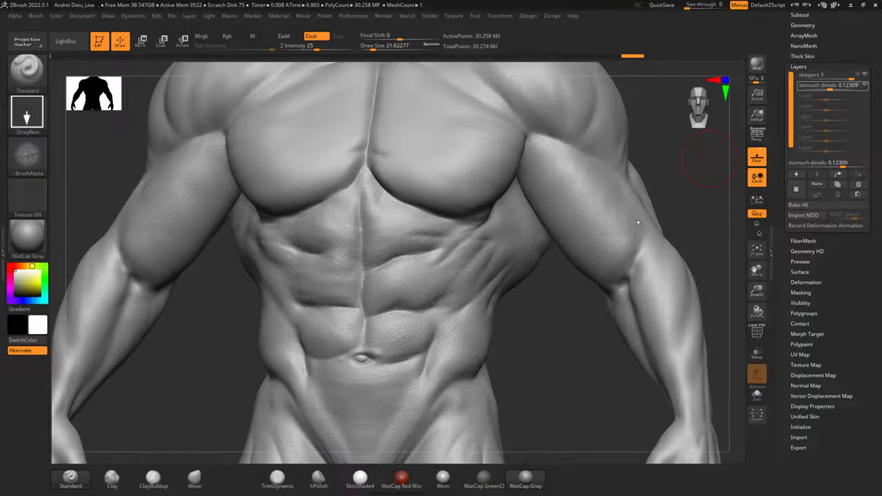
Add a new sculpt layer and load the wrinkles alpha for the Standard brush.
{"action": "left_click", "coordinate": [795, 189]}
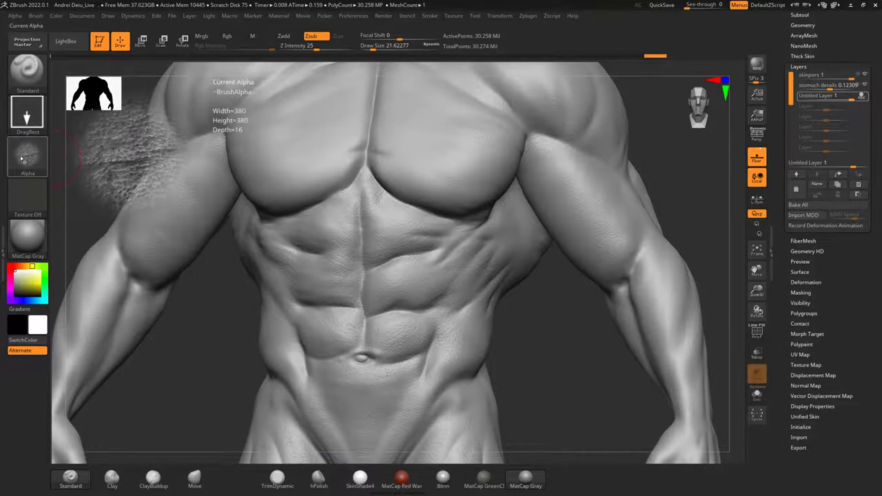
{"action": "left_click", "coordinate": [28, 156]}
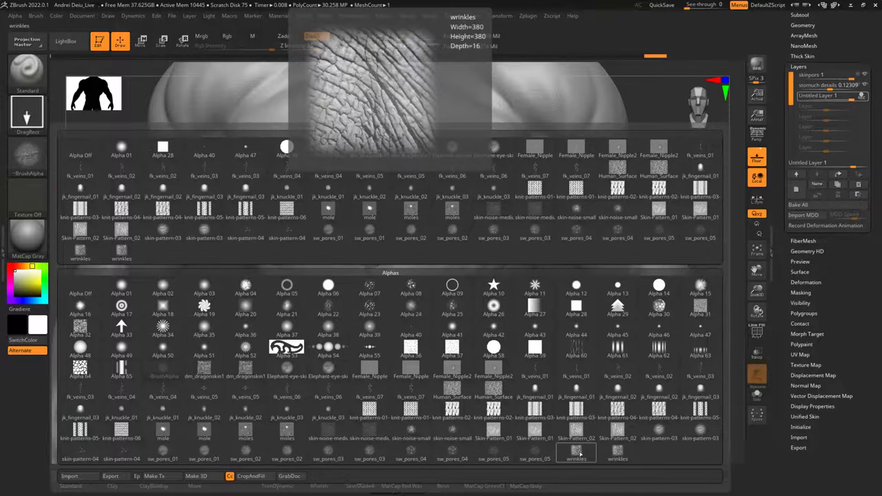
{"action": "left_click", "coordinate": [583, 455]}
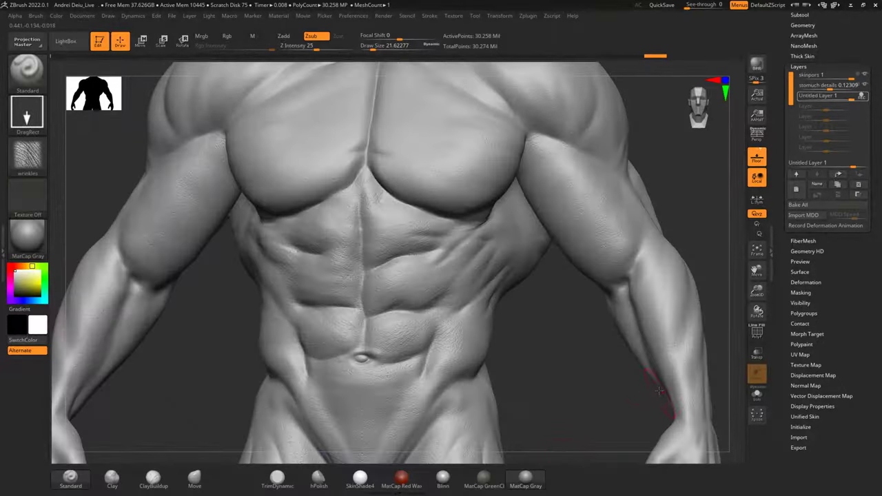
{"action": "mouse_move", "coordinate": [412, 296]}
{"action": "left_mouse_down"}
{"action": "mouse_move", "coordinate": [444, 325]}
{"action": "mouse_move", "coordinate": [470, 307]}
{"action": "mouse_move", "coordinate": [466, 274]}
{"action": "mouse_move", "coordinate": [435, 280]}
{"action": "left_mouse_up"}
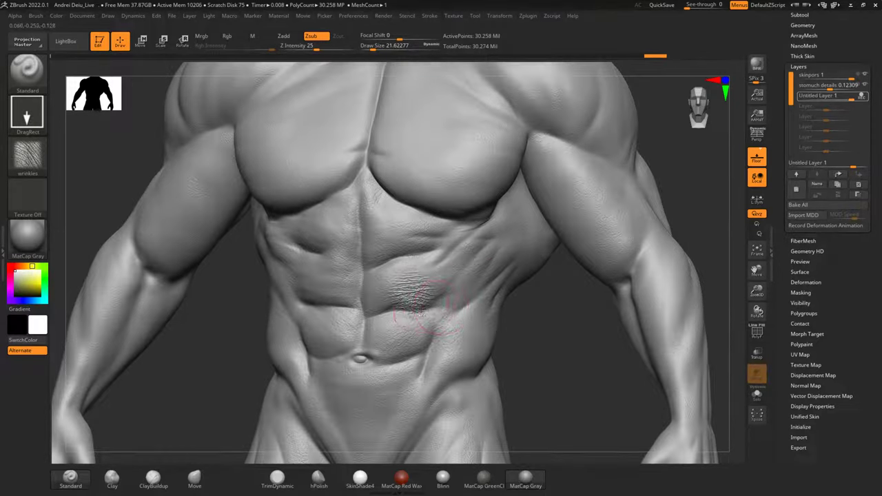
{"action": "key", "text": "ctrl"}
{"action": "key", "text": "ctrl+z"}
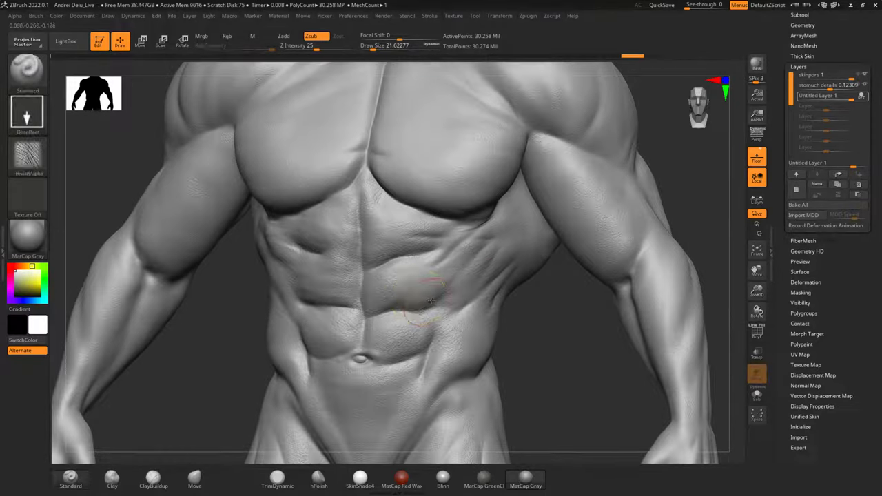
Stamp the wrinkles alpha over the abdominal muscles on the character's left side and across the middle of the abdomen.
{"action": "left_click_drag", "start_coordinate": [419, 299], "coordinate": [456, 322]}
{"action": "left_click_drag", "start_coordinate": [535, 332], "coordinate": [522, 370], "text": "alt"}
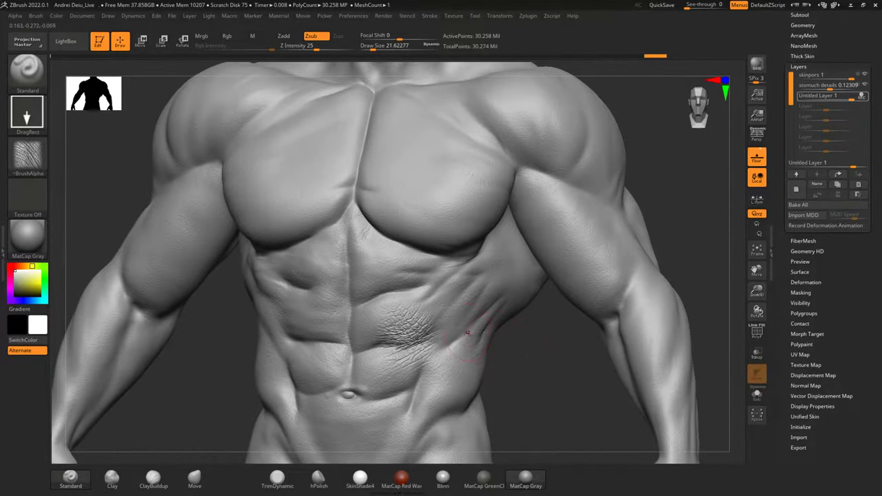
{"action": "mouse_move", "coordinate": [450, 322]}
{"action": "left_mouse_down"}
{"action": "mouse_move", "coordinate": [484, 347]}
{"action": "mouse_move", "coordinate": [464, 340]}
{"action": "left_mouse_up"}
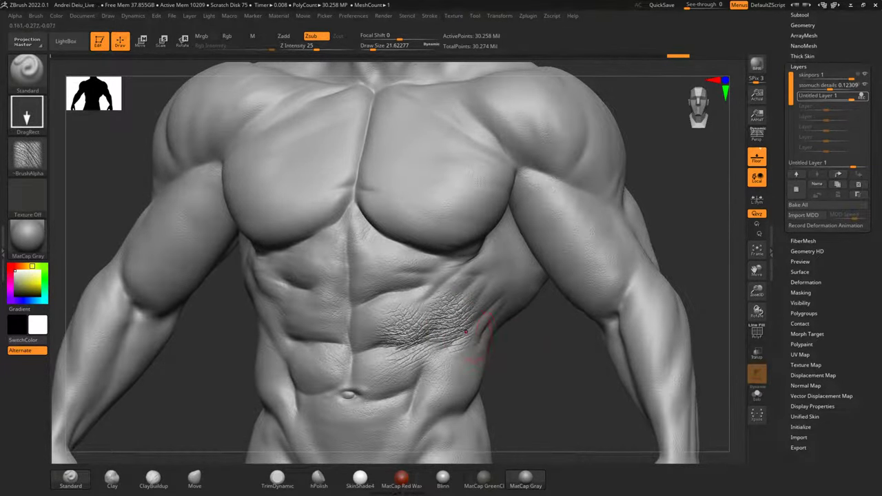
{"action": "left_click_drag", "start_coordinate": [343, 346], "coordinate": [384, 368]}
{"action": "left_click_drag", "start_coordinate": [509, 364], "coordinate": [553, 368]}
Stamp the wrinkles alpha over the upper abdomen and ribs on the character's right side, and cover the left ribs too.
{"action": "left_click_drag", "start_coordinate": [290, 281], "coordinate": [304, 314]}
{"action": "left_click_drag", "start_coordinate": [256, 297], "coordinate": [262, 355]}
{"action": "left_click_drag", "start_coordinate": [210, 293], "coordinate": [205, 341]}
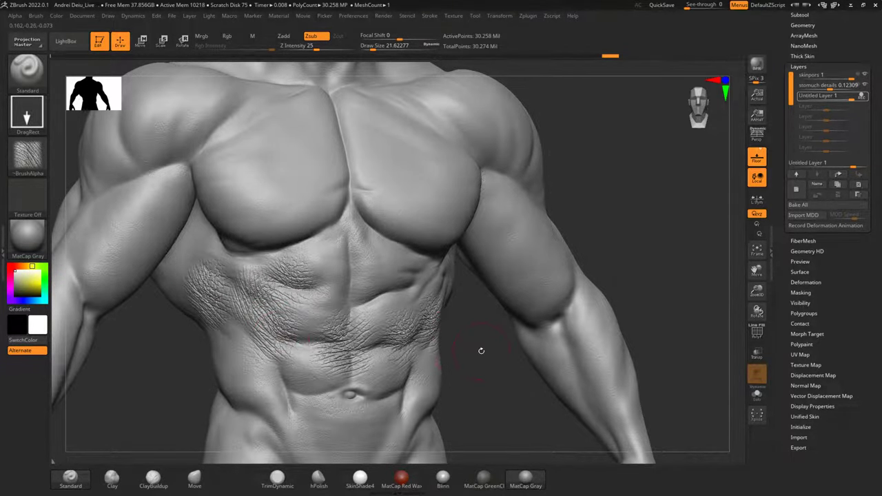
{"action": "left_click_drag", "start_coordinate": [480, 350], "coordinate": [446, 353]}
{"action": "left_click_drag", "start_coordinate": [392, 276], "coordinate": [488, 319]}
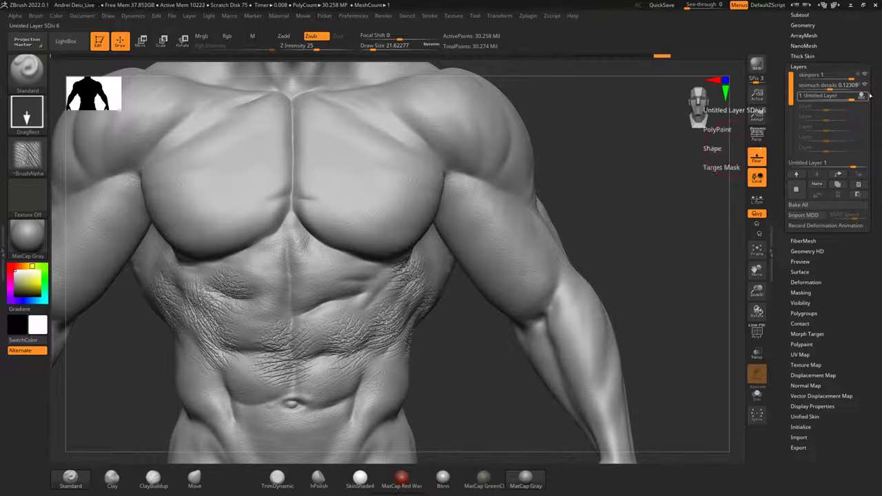
Try several intensities for the untitled wrinkles layer and set it to 0.12389.
{"action": "left_click", "coordinate": [826, 98]}
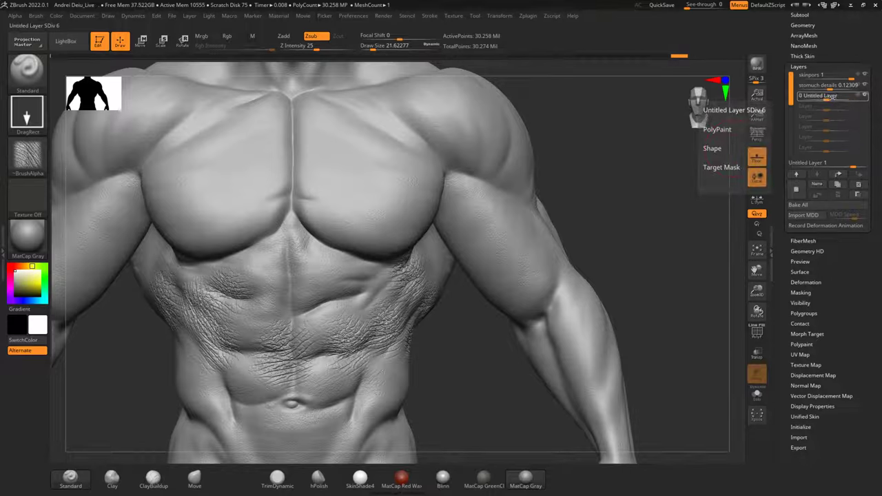
{"action": "left_click_drag", "start_coordinate": [833, 97], "coordinate": [832, 97]}
{"action": "left_click", "coordinate": [833, 97]}
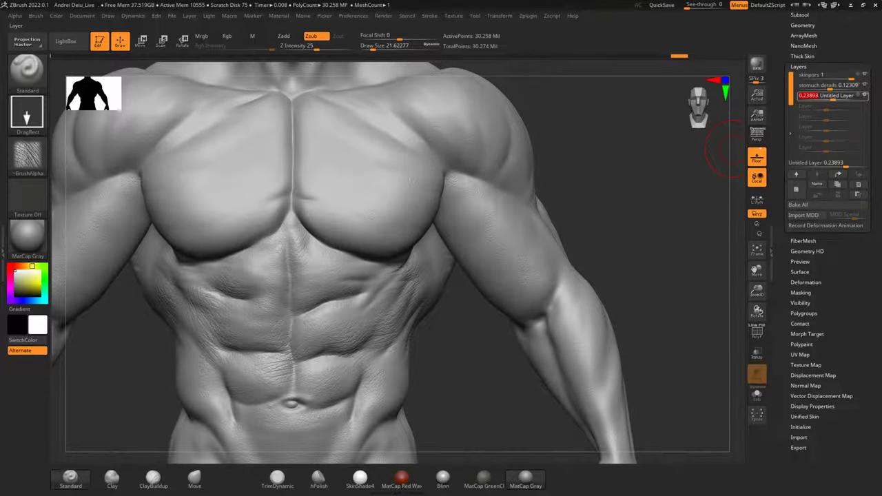
{"action": "left_click_drag", "start_coordinate": [661, 226], "coordinate": [654, 223]}
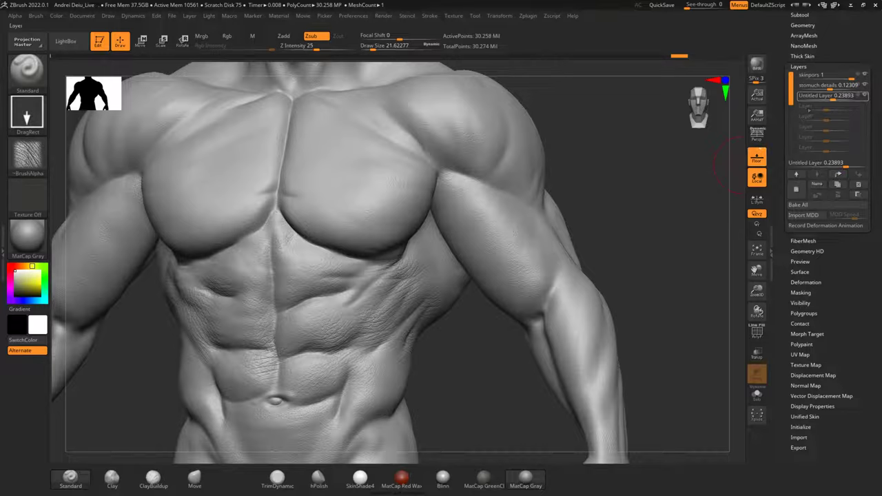
{"action": "left_click", "coordinate": [825, 97]}
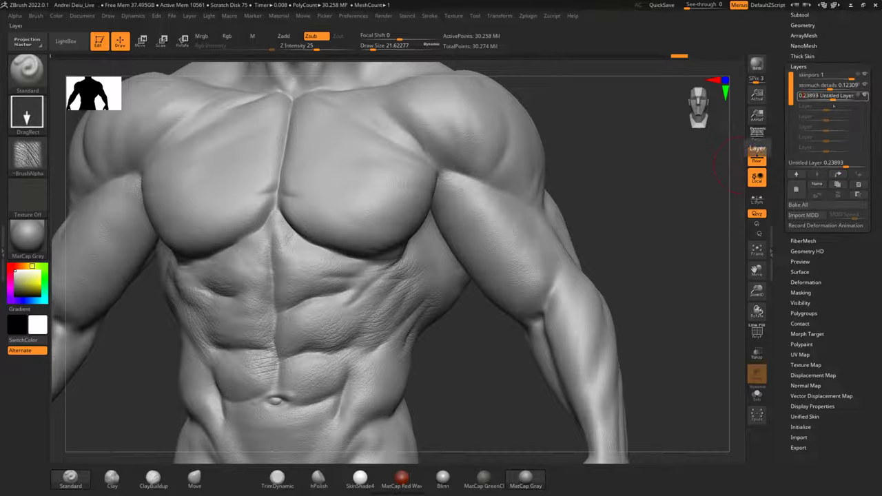
{"action": "type", "text": "1"}
{"action": "key", "text": "Return"}
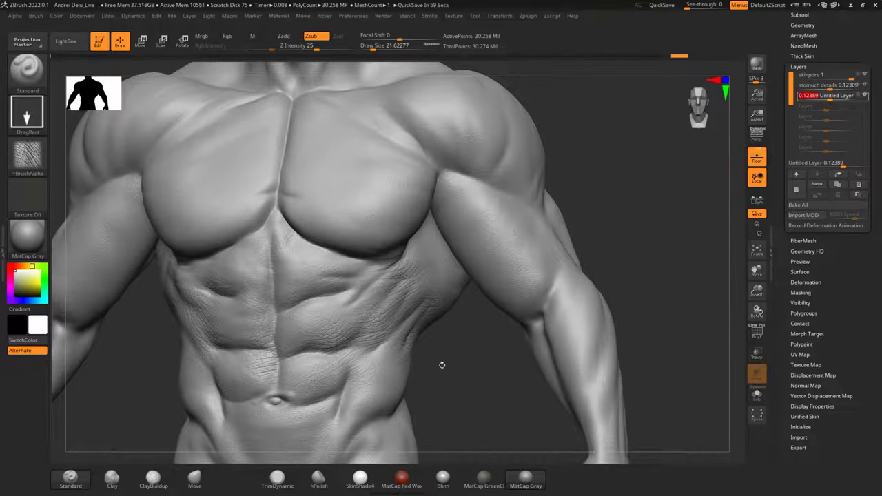
Examine the whole character from head to legs, checking how the skin detail reads at a distance and from an angle.
{"action": "mouse_move", "coordinate": [466, 362]}
{"action": "left_mouse_down", "text": "shift"}
{"action": "mouse_move", "coordinate": [456, 359]}
{"action": "mouse_move", "coordinate": [543, 332]}
{"action": "left_mouse_up", "text": "shift"}
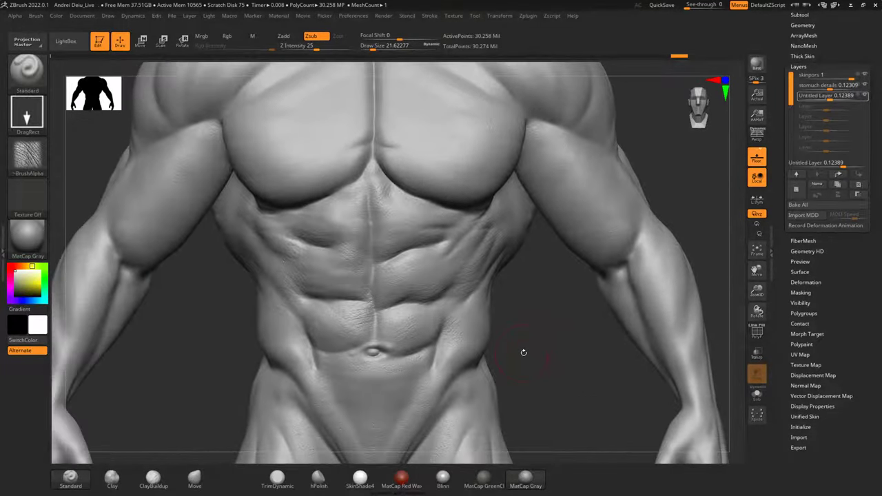
{"action": "scroll", "coordinate": [460, 342], "scroll_direction": "down", "scroll_amount": 6}
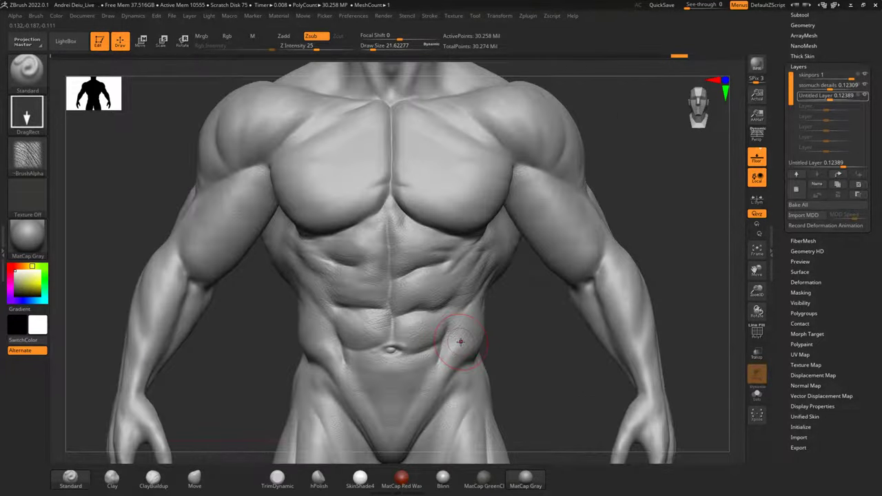
{"action": "scroll", "coordinate": [460, 341], "scroll_direction": "up", "scroll_amount": 1}
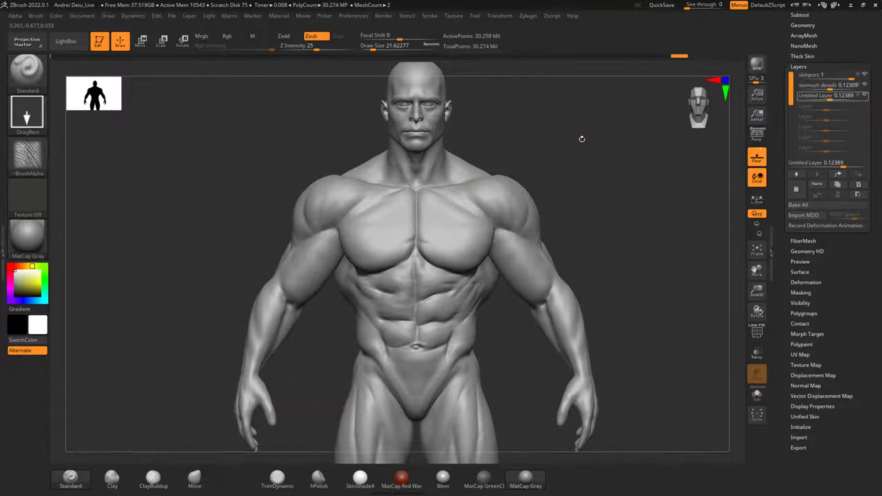
{"action": "left_click_drag", "start_coordinate": [545, 132], "coordinate": [529, 189], "text": "alt"}
{"action": "left_click_drag", "start_coordinate": [577, 244], "coordinate": [589, 187], "text": "alt"}
{"action": "left_click_drag", "start_coordinate": [622, 309], "coordinate": [592, 153], "text": "alt"}
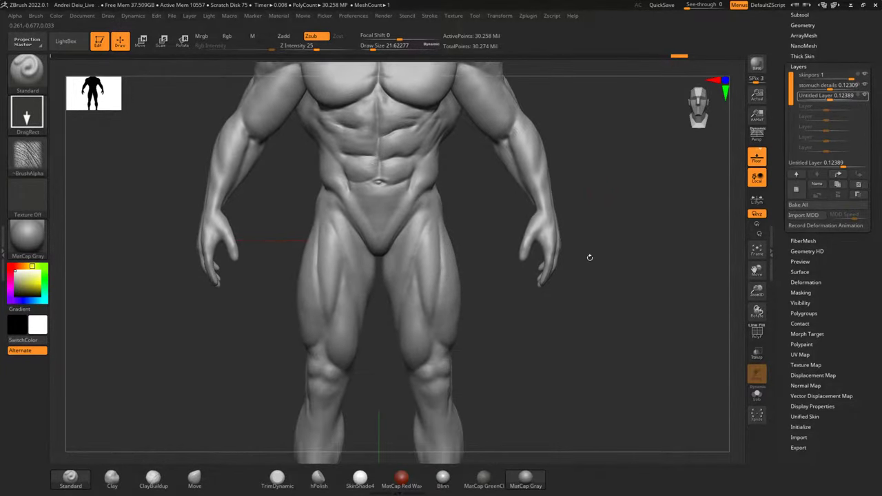
{"action": "left_click_drag", "start_coordinate": [588, 256], "coordinate": [606, 127], "text": "alt"}
{"action": "left_click_drag", "start_coordinate": [578, 218], "coordinate": [568, 321], "text": "alt"}
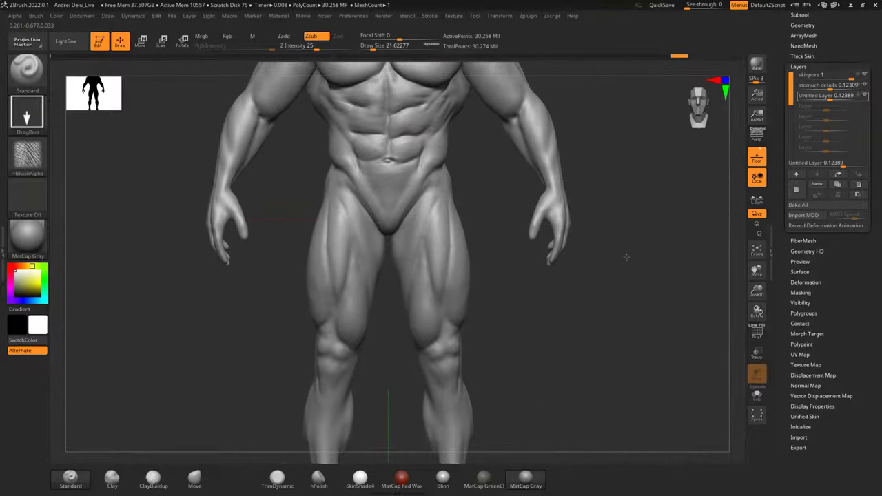
{"action": "left_click_drag", "start_coordinate": [658, 180], "coordinate": [517, 255], "text": "alt"}
{"action": "mouse_move", "coordinate": [650, 200]}
{"action": "left_mouse_down"}
{"action": "mouse_move", "coordinate": [614, 193]}
{"action": "mouse_move", "coordinate": [585, 250]}
{"action": "mouse_move", "coordinate": [581, 205]}
{"action": "mouse_move", "coordinate": [561, 173]}
{"action": "mouse_move", "coordinate": [595, 156]}
{"action": "mouse_move", "coordinate": [621, 183]}
{"action": "left_mouse_up"}
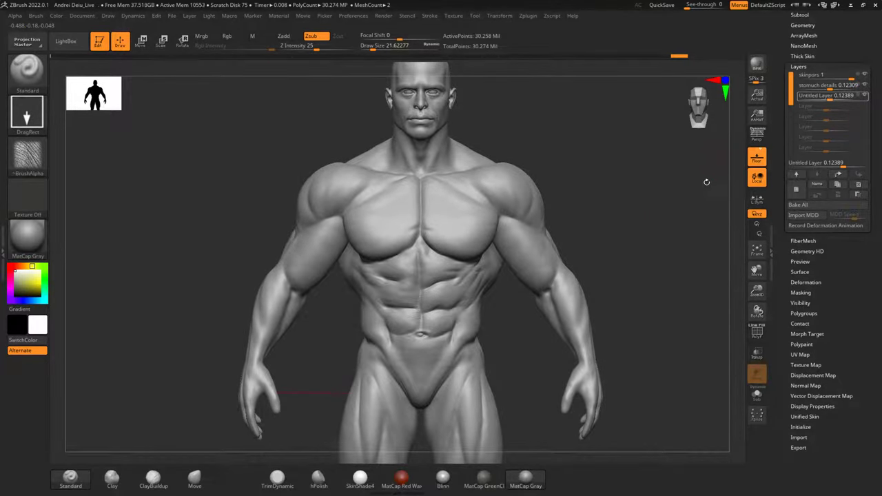
{"action": "left_click_drag", "start_coordinate": [671, 277], "coordinate": [660, 208], "text": "alt"}
{"action": "left_click_drag", "start_coordinate": [665, 323], "coordinate": [653, 212], "text": "alt"}
{"action": "left_click_drag", "start_coordinate": [650, 360], "coordinate": [627, 374], "text": "alt"}
{"action": "left_click_drag", "start_coordinate": [663, 141], "coordinate": [643, 374], "text": "alt"}
{"action": "left_click_drag", "start_coordinate": [589, 246], "coordinate": [666, 250]}
{"action": "left_click_drag", "start_coordinate": [538, 302], "coordinate": [595, 230], "text": "alt"}
{"action": "left_click_drag", "start_coordinate": [497, 202], "coordinate": [523, 260], "text": "alt"}
{"action": "left_click_drag", "start_coordinate": [574, 252], "coordinate": [537, 118], "text": "alt"}
{"action": "left_click_drag", "start_coordinate": [605, 230], "coordinate": [594, 144], "text": "alt"}
{"action": "left_click_drag", "start_coordinate": [624, 301], "coordinate": [615, 227], "text": "alt"}
{"action": "left_click_drag", "start_coordinate": [619, 266], "coordinate": [618, 198], "text": "alt"}
{"action": "left_click_drag", "start_coordinate": [604, 263], "coordinate": [614, 217], "text": "alt"}
{"action": "mouse_move", "coordinate": [559, 321]}
{"action": "left_mouse_down", "text": "alt"}
{"action": "mouse_move", "coordinate": [555, 254]}
{"action": "mouse_move", "coordinate": [551, 407]}
{"action": "left_mouse_up", "text": "alt"}
{"action": "mouse_move", "coordinate": [475, 280]}
{"action": "left_mouse_down", "text": "alt"}
{"action": "mouse_move", "coordinate": [503, 335]}
{"action": "mouse_move", "coordinate": [503, 324]}
{"action": "mouse_move", "coordinate": [476, 328]}
{"action": "mouse_move", "coordinate": [505, 328]}
{"action": "mouse_move", "coordinate": [481, 331]}
{"action": "left_mouse_up", "text": "alt"}
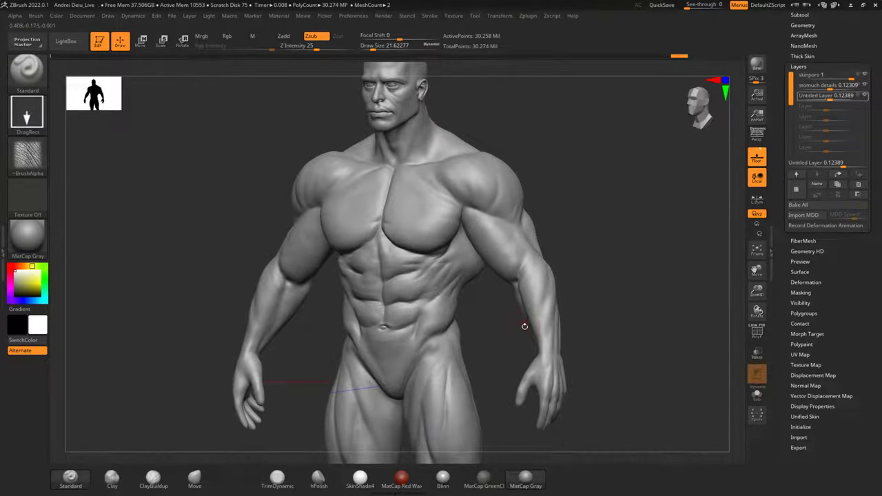
Save the project over the existing Andrei Deiu_Live file in the Zbrush_files folder.
{"action": "key", "text": "ctrl+s"}
{"action": "left_click", "coordinate": [638, 376]}
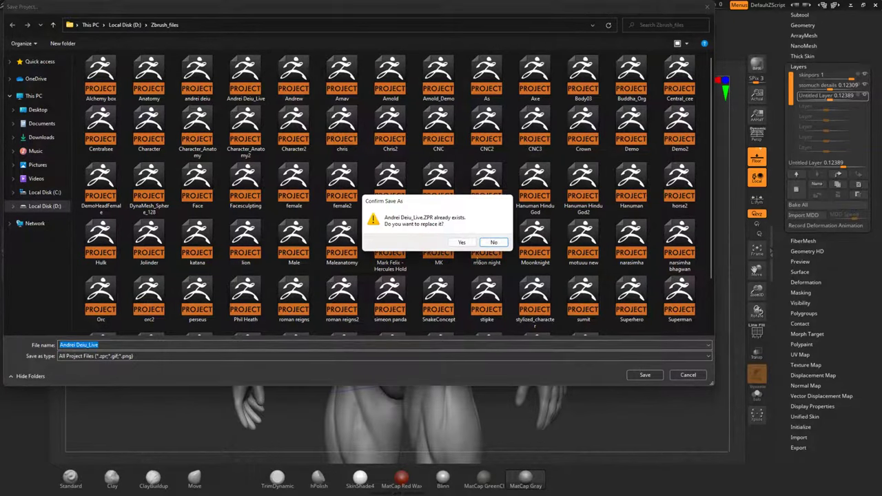
{"action": "left_click", "coordinate": [462, 242]}
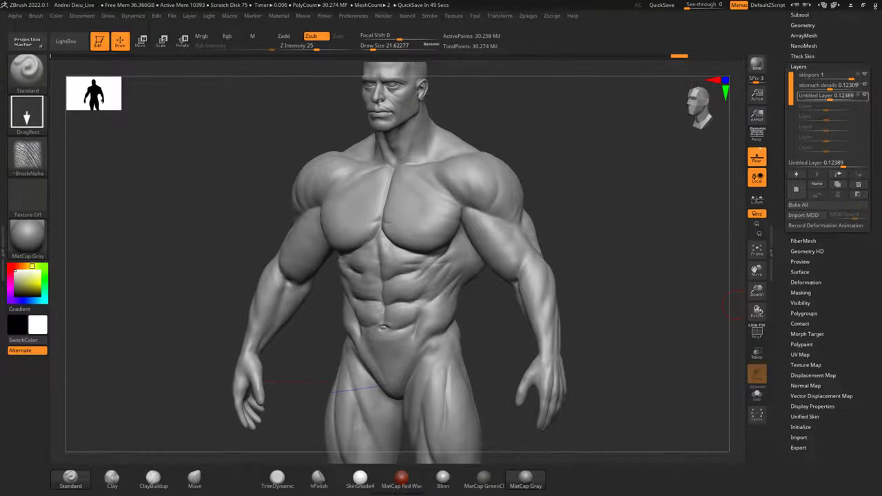
Close the program and choose to save the project changes before closing.
{"action": "left_click", "coordinate": [875, 4]}
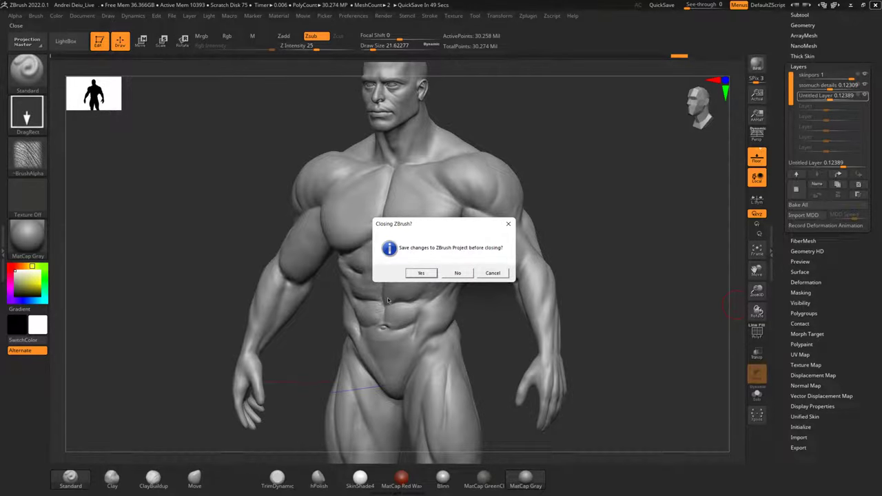
{"action": "left_click", "coordinate": [415, 275]}
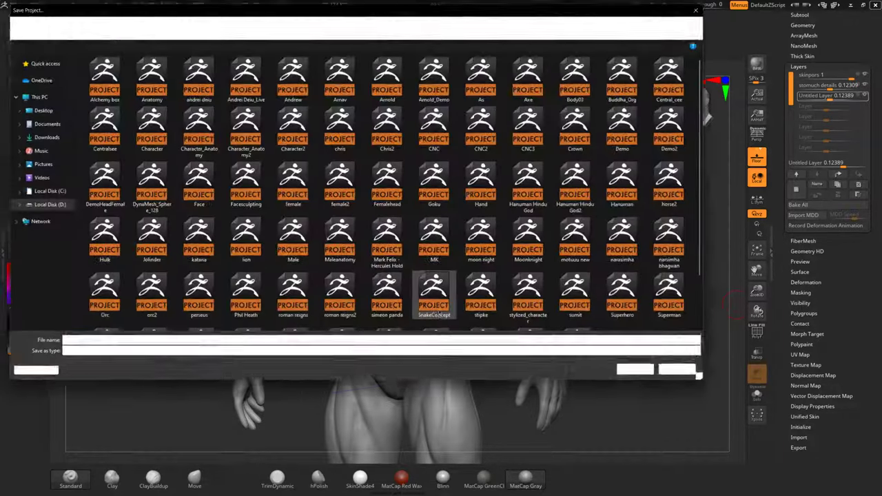